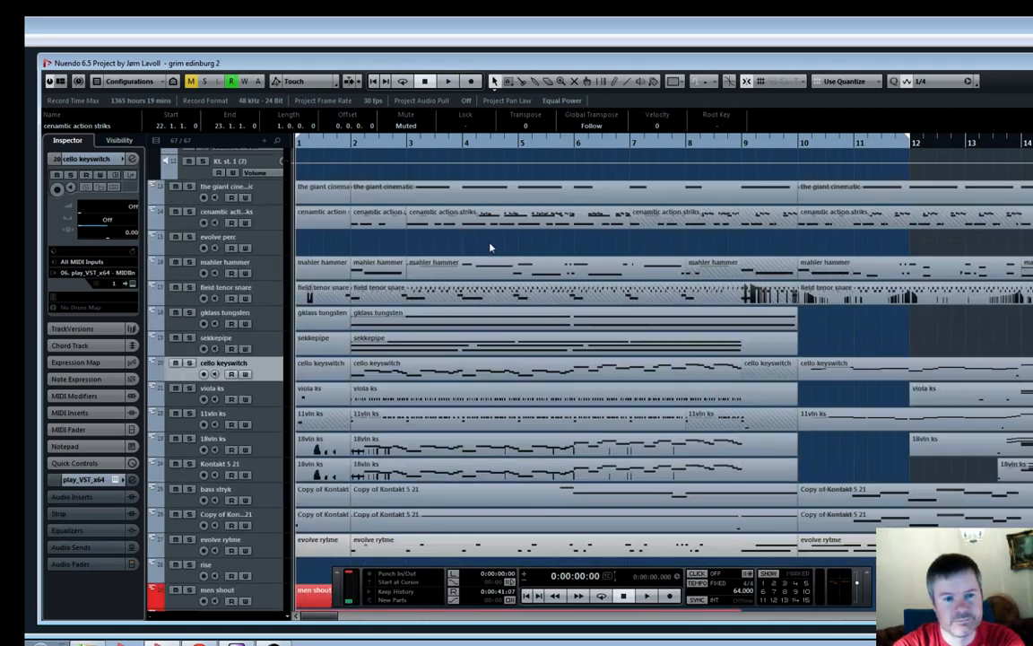
Play the arrangement from the start, pause during bar 2 and resume playback
key(space)
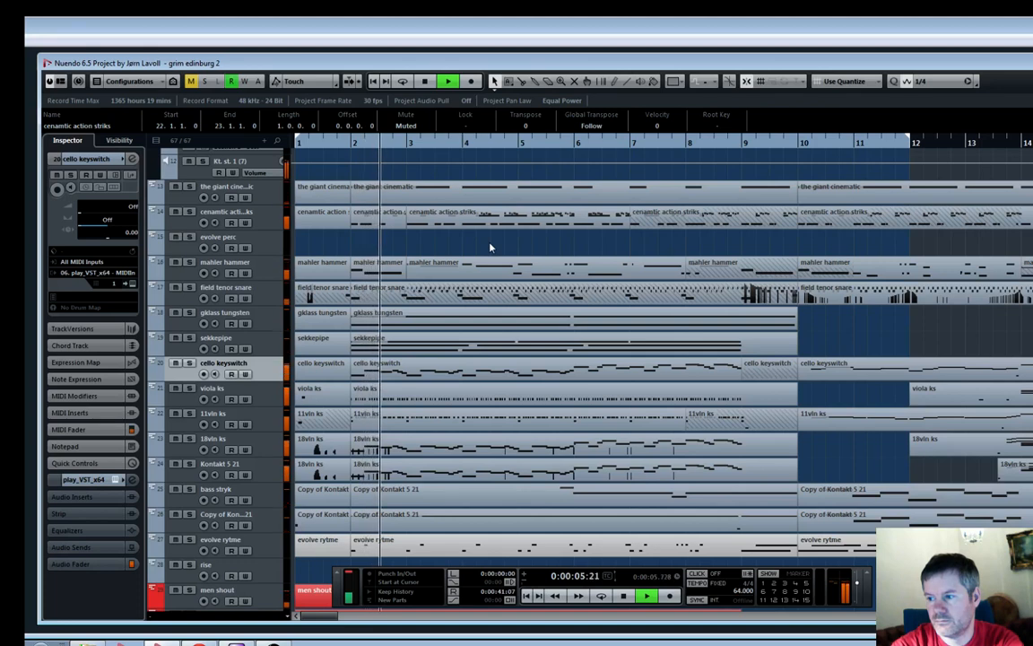
key(space)
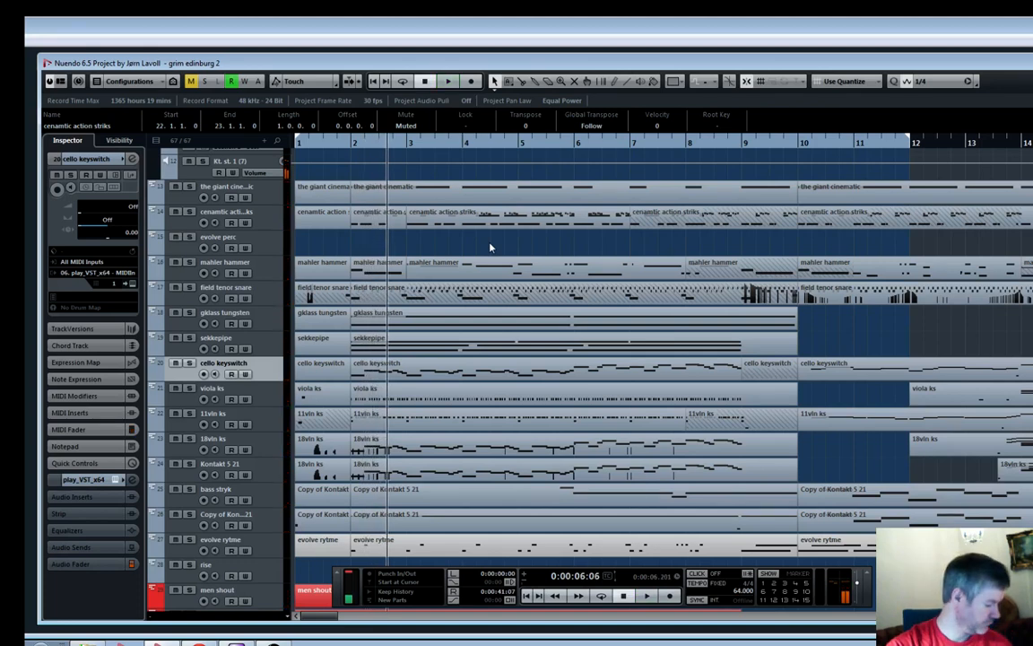
key(space)
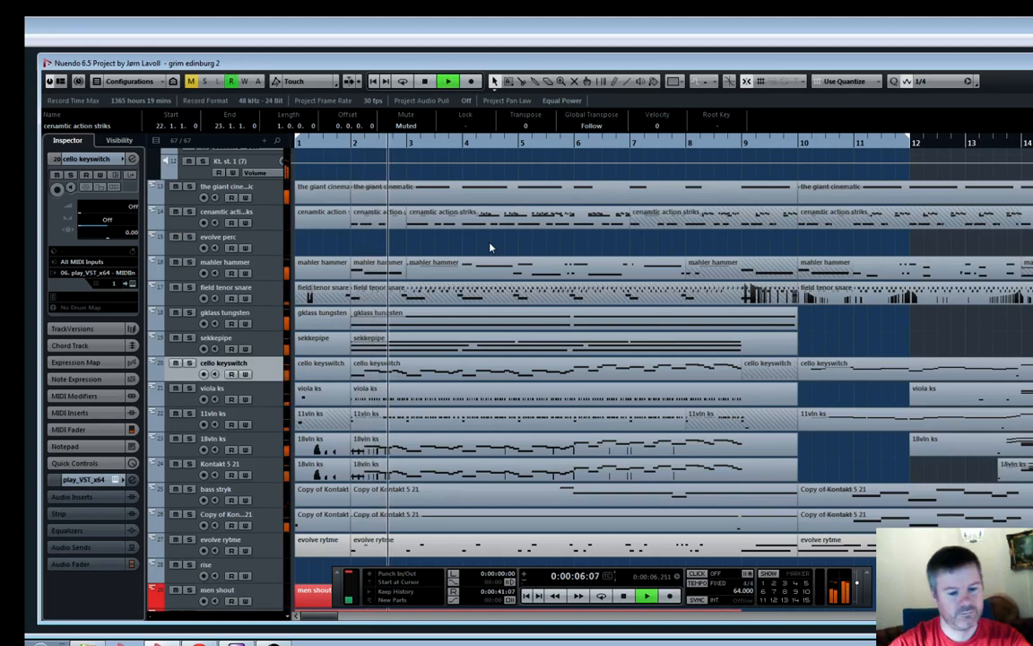
Solo the enok folder track during playback and unsolo it again
scroll(491, 246, down, 5)
scroll(491, 245, down, 5)
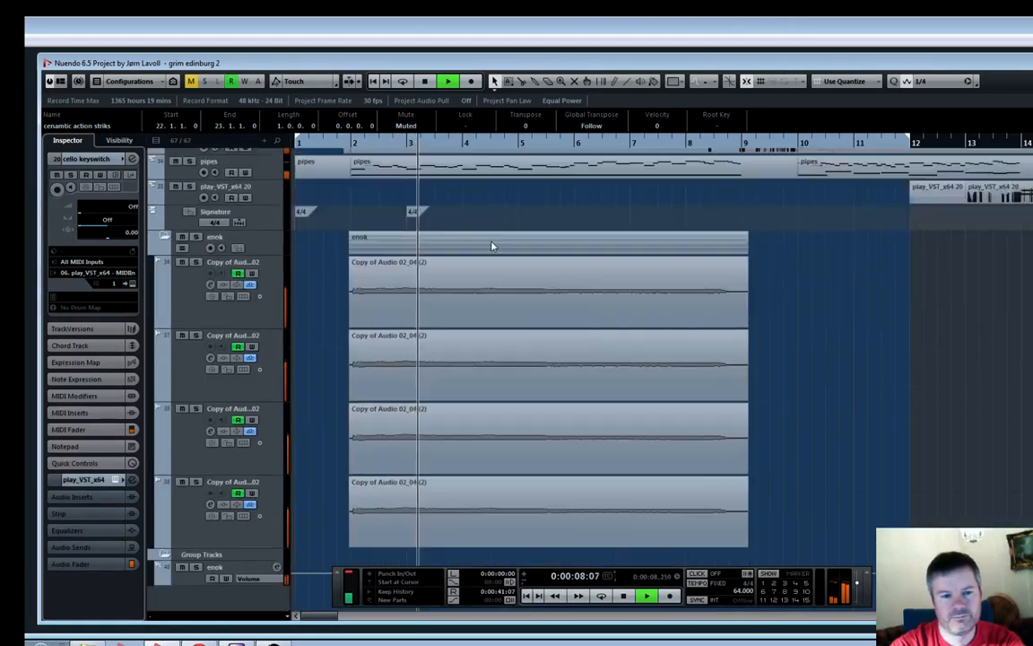
click(196, 237)
click(195, 237)
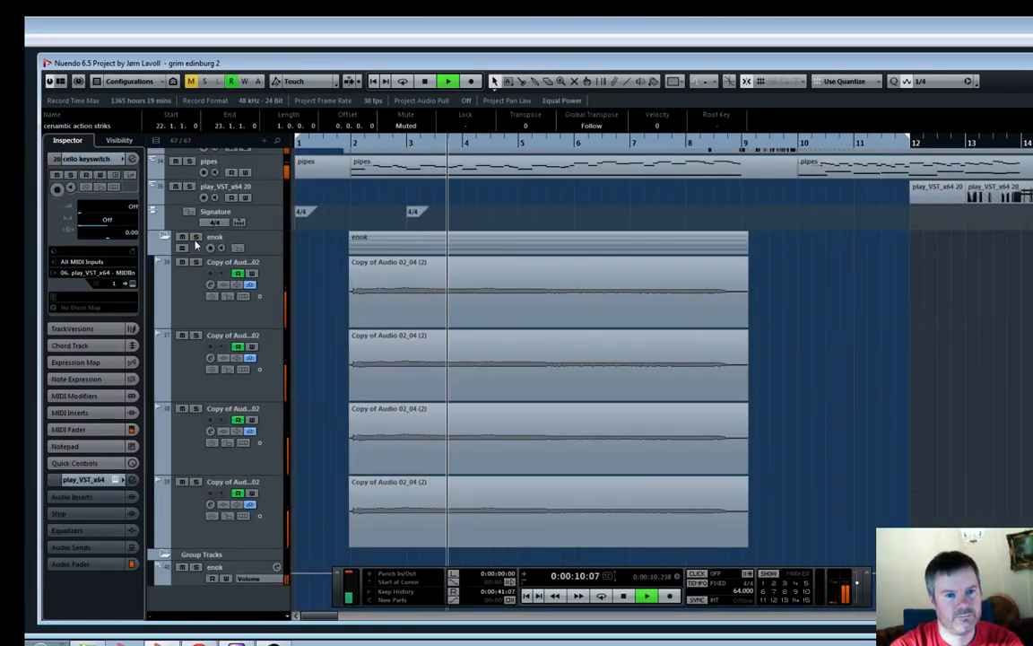
scroll(519, 315, up, 7)
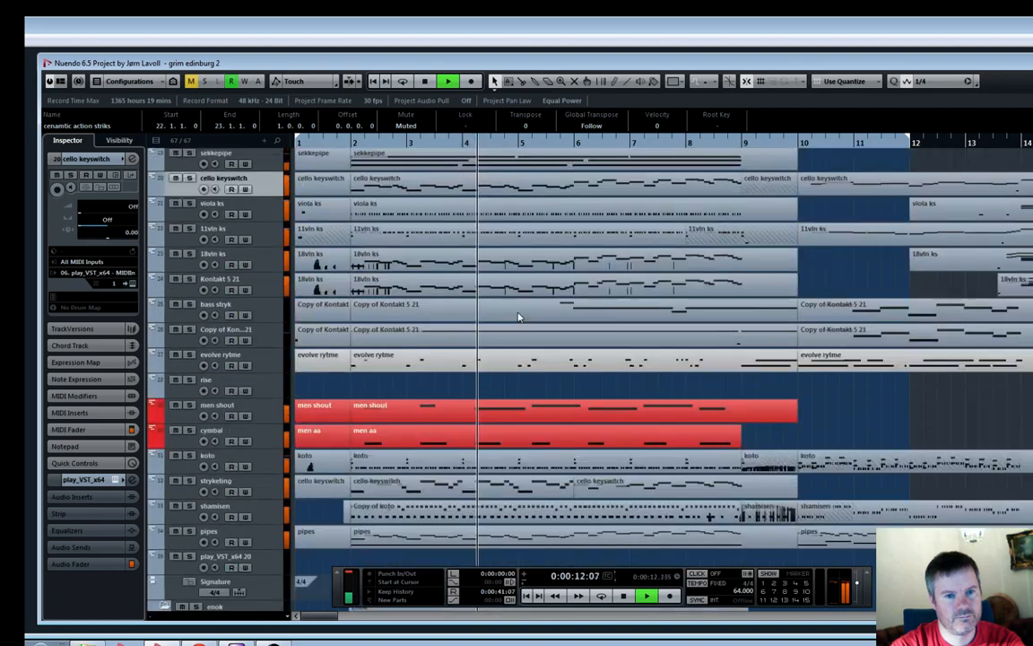
Look through the instrument tracks on a wider timeline while the arrangement plays
key(g)
key(g)
scroll(518, 317, up, 5)
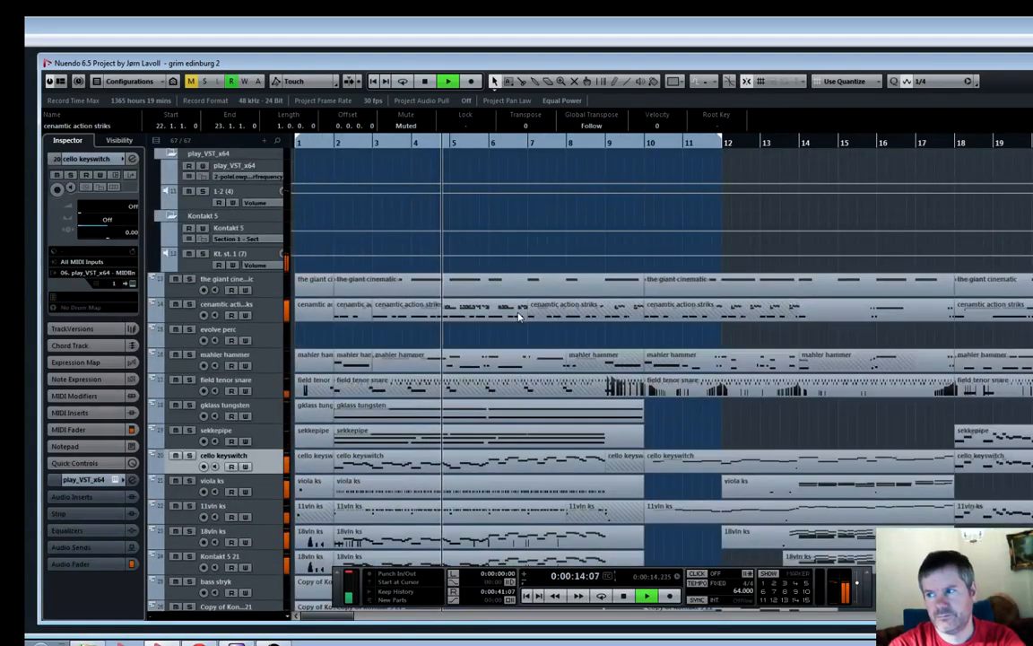
scroll(519, 316, up, 3)
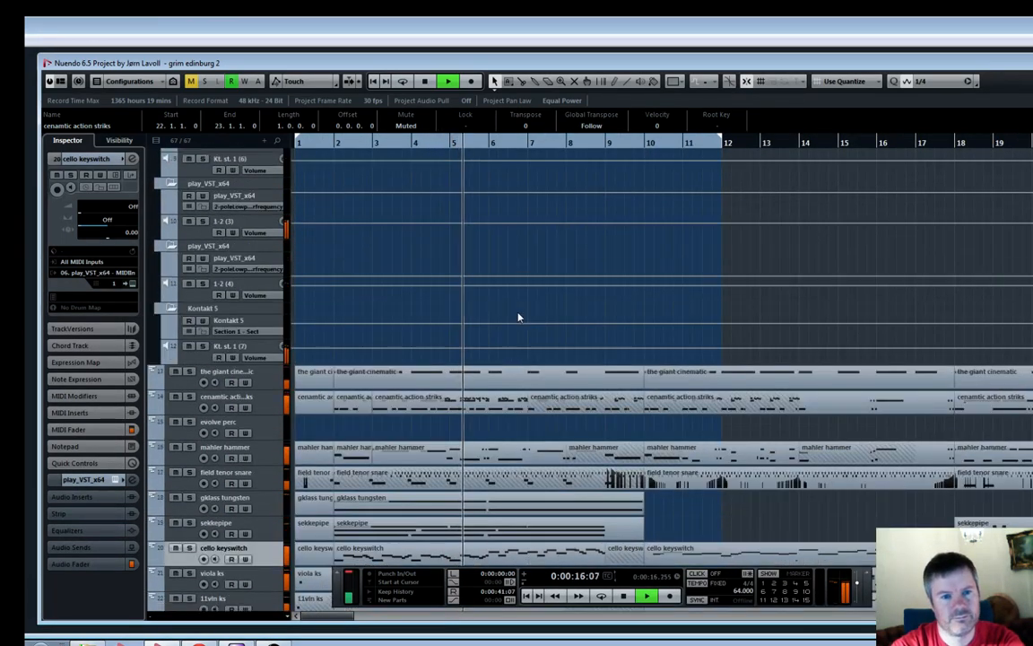
scroll(519, 316, down, 3)
scroll(518, 316, down, 2)
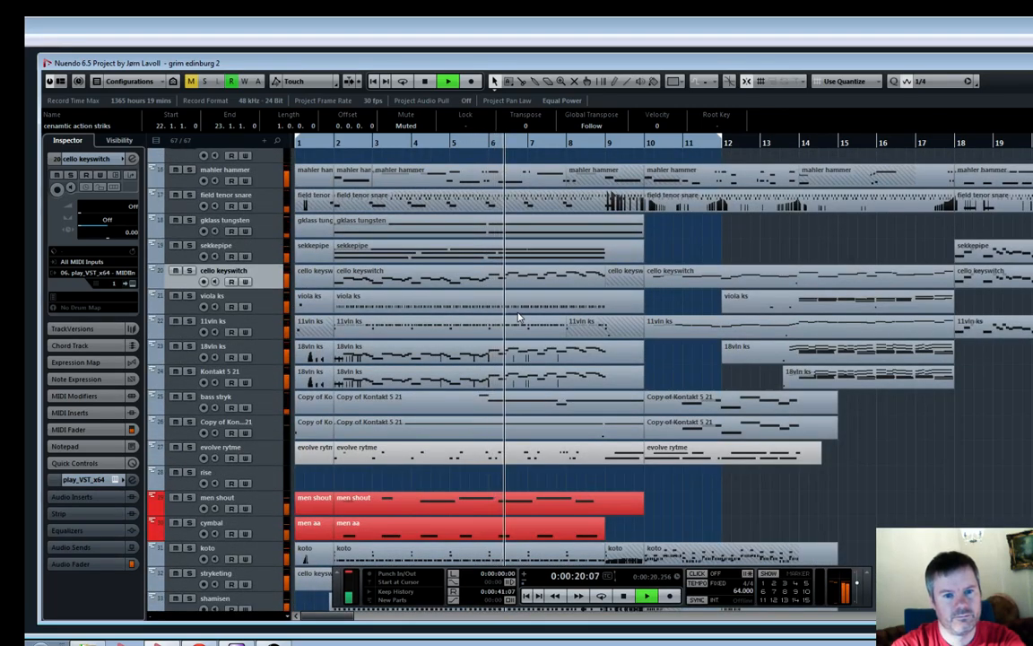
scroll(518, 315, down, 3)
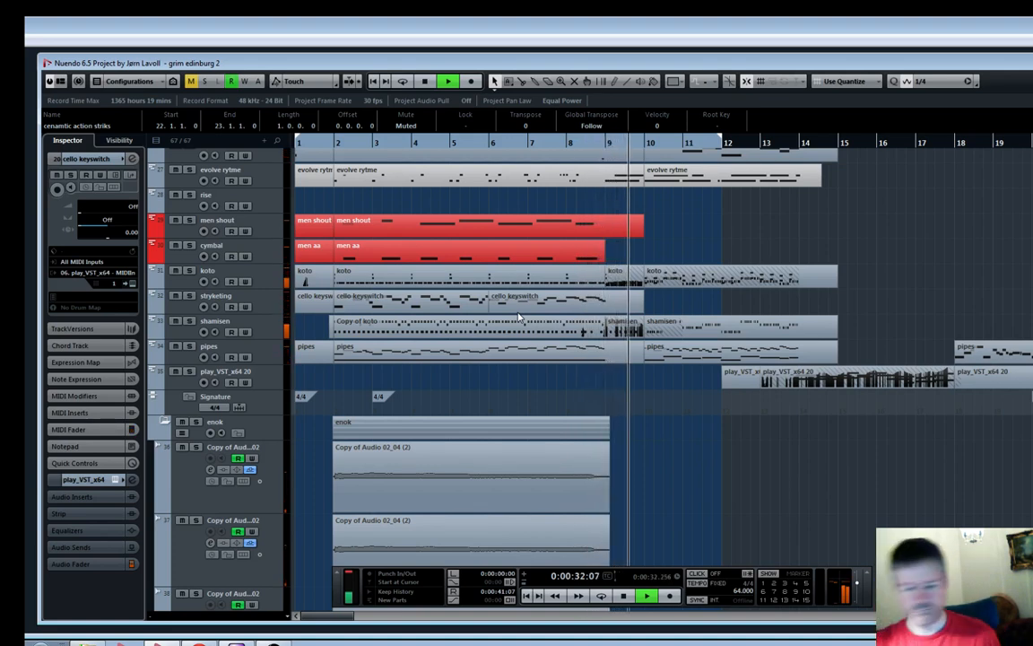
Stop playback, arm the pipes track for recording and select its part starting at bar 2
key(space)
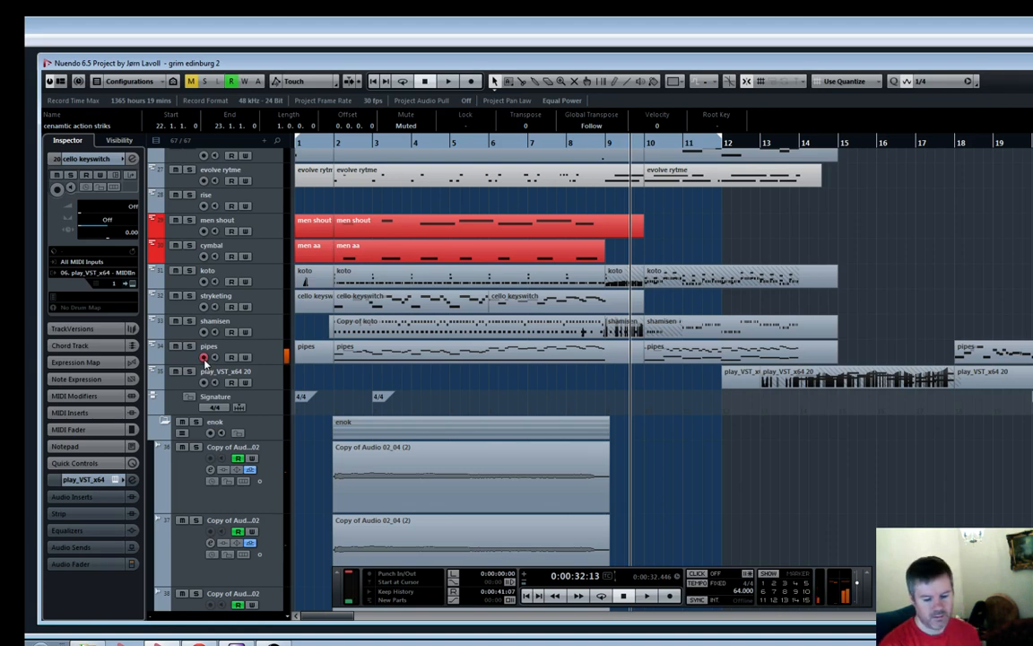
key(KP_Add)
key(KP_Subtract)
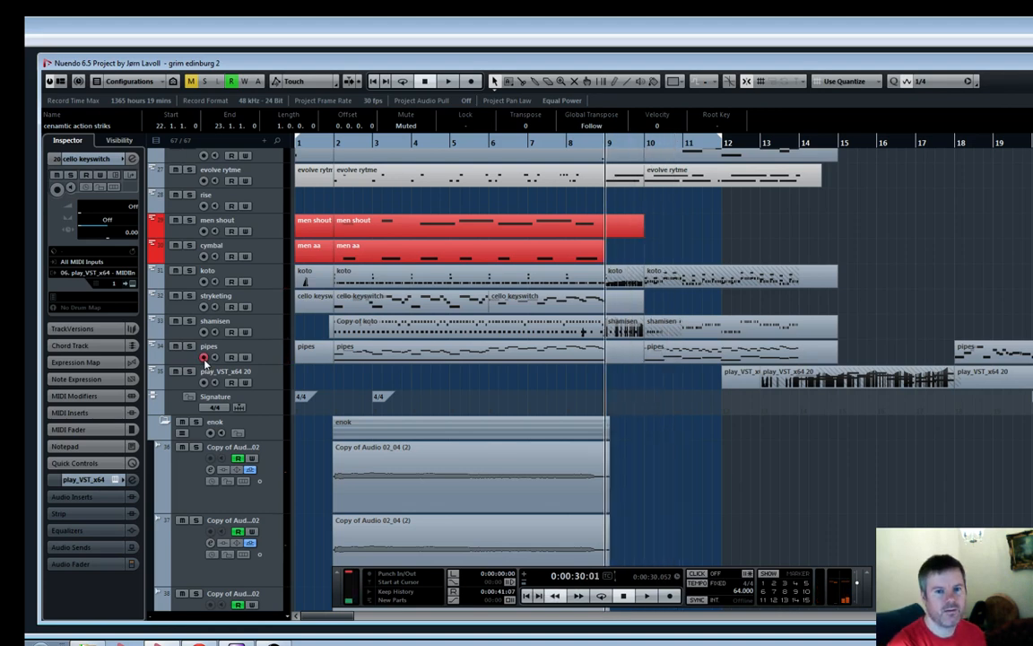
key(space)
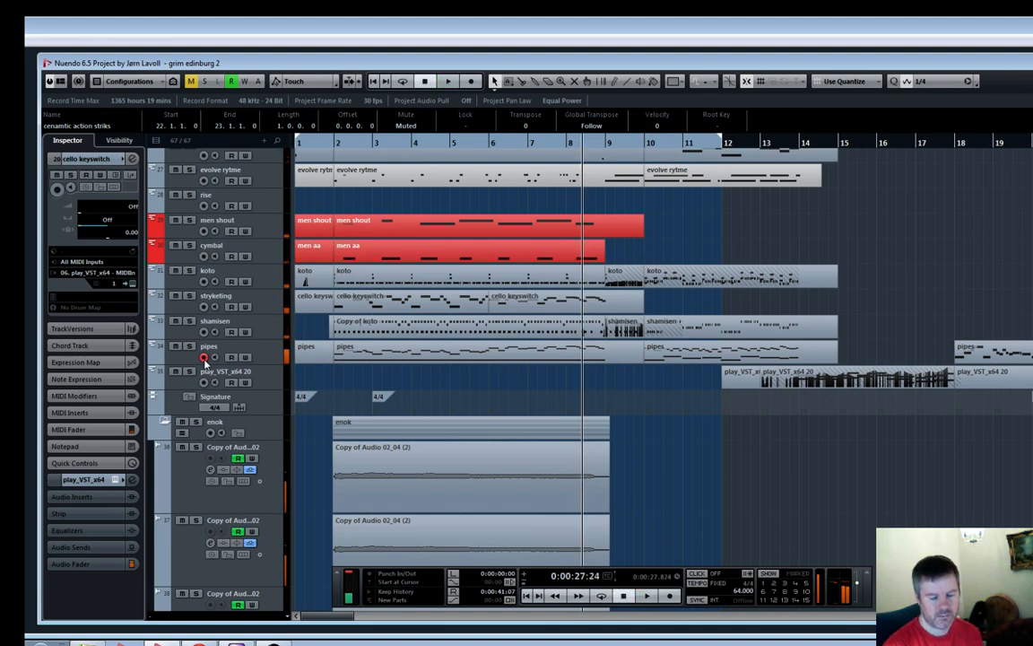
click(482, 354)
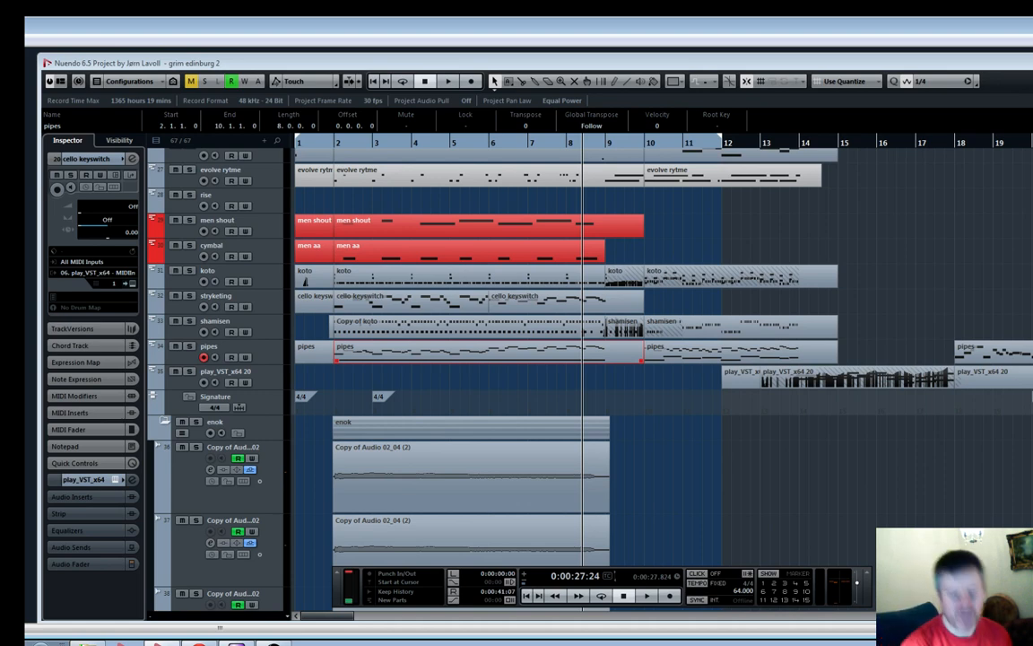
Return the playhead to the project start and play the opening briefly
key(period)
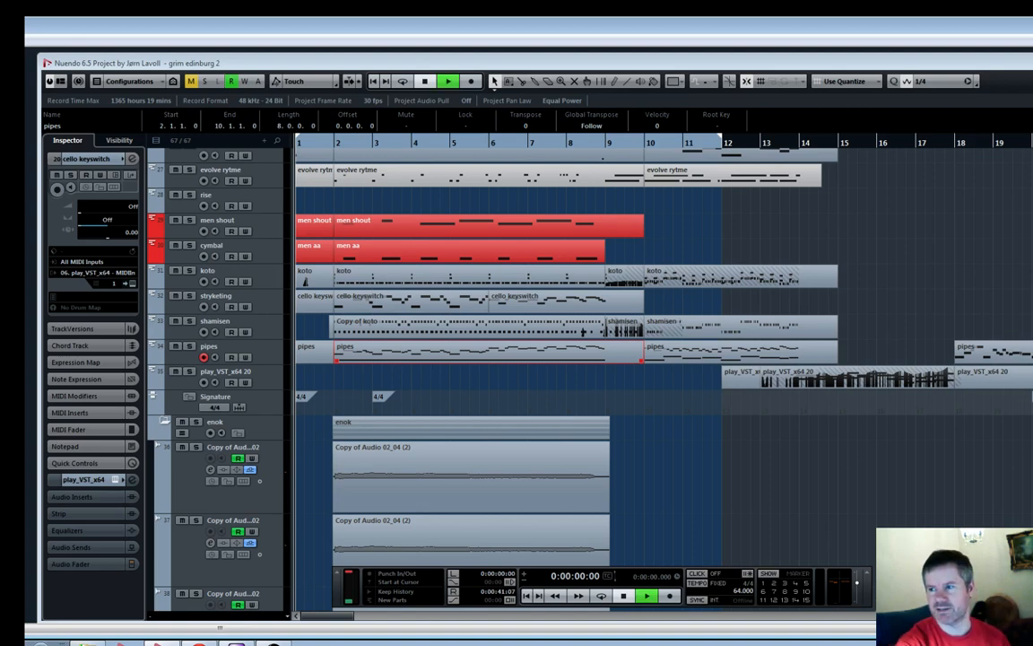
key(space)
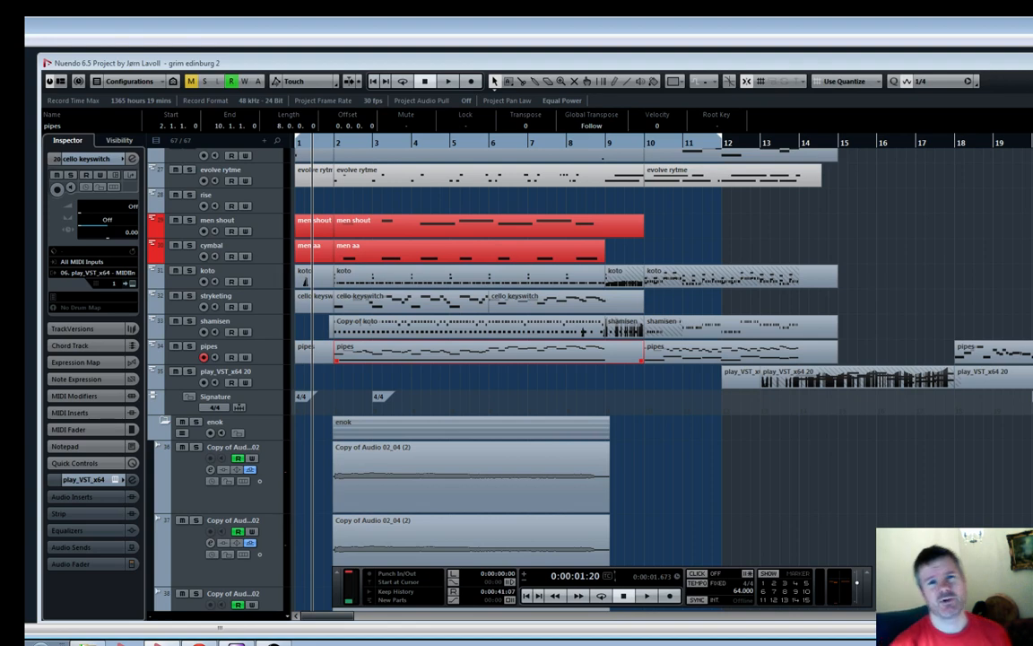
key(KP_Subtract)
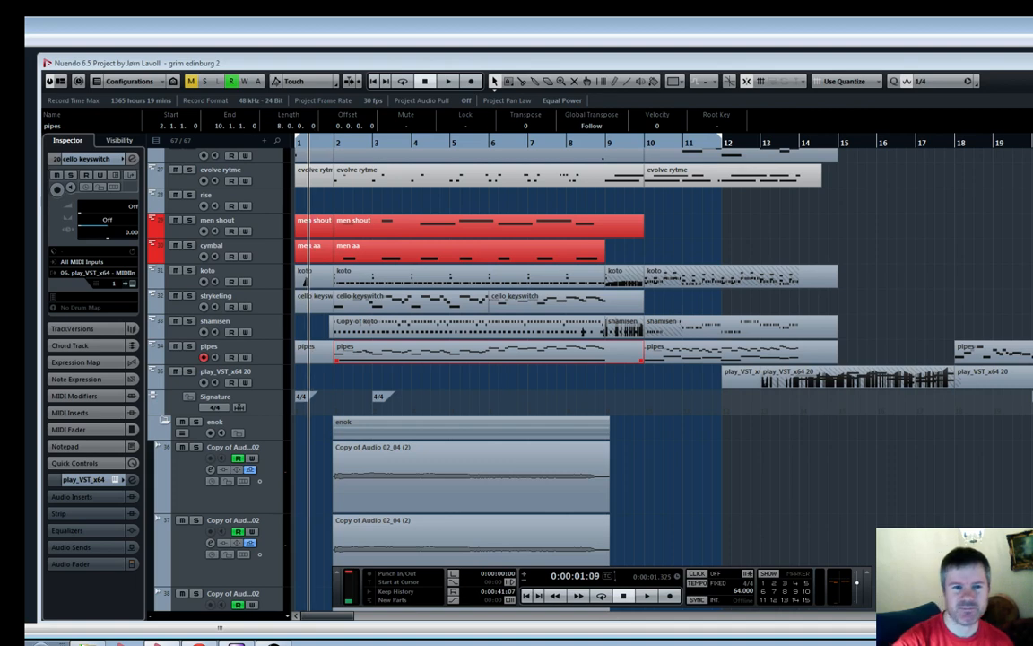
key(KP_Decimal)
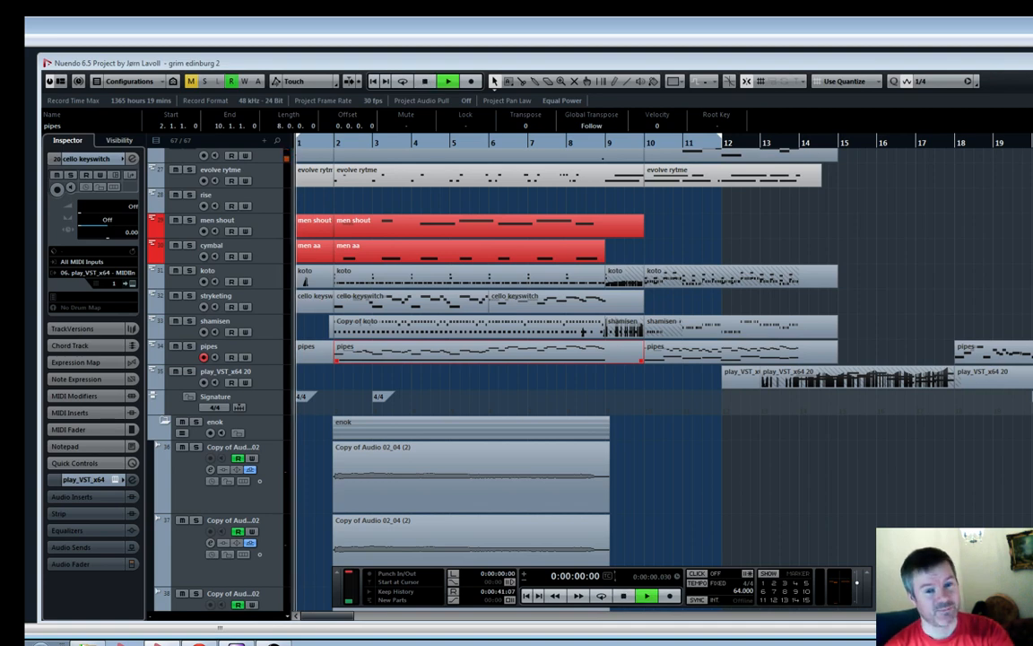
key(space)
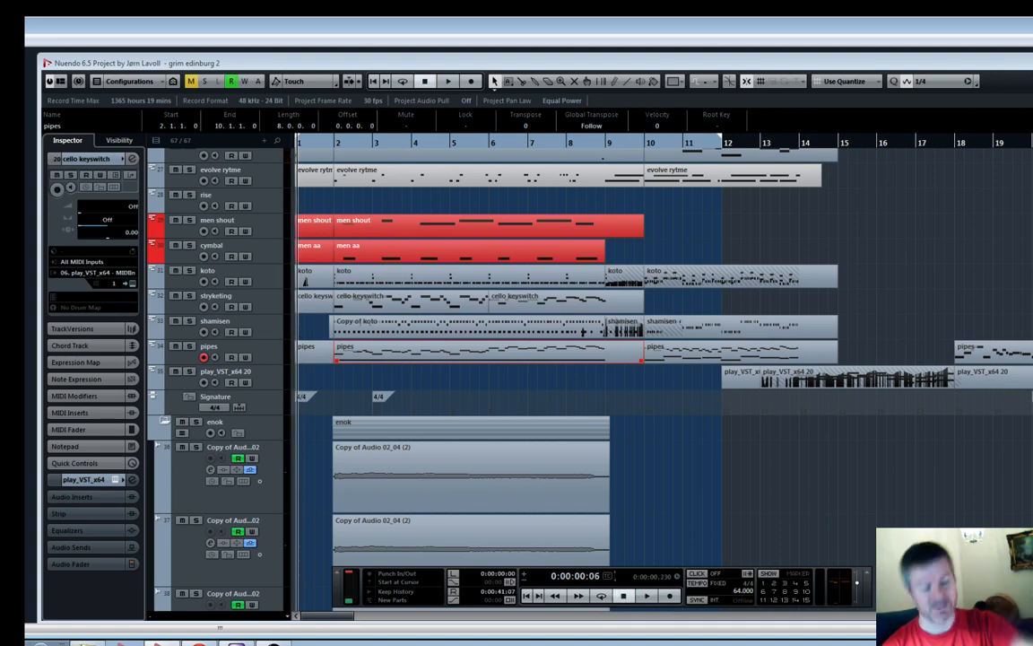
Play the arrangement with the view following the playhead and stop at about bar 29
key(space)
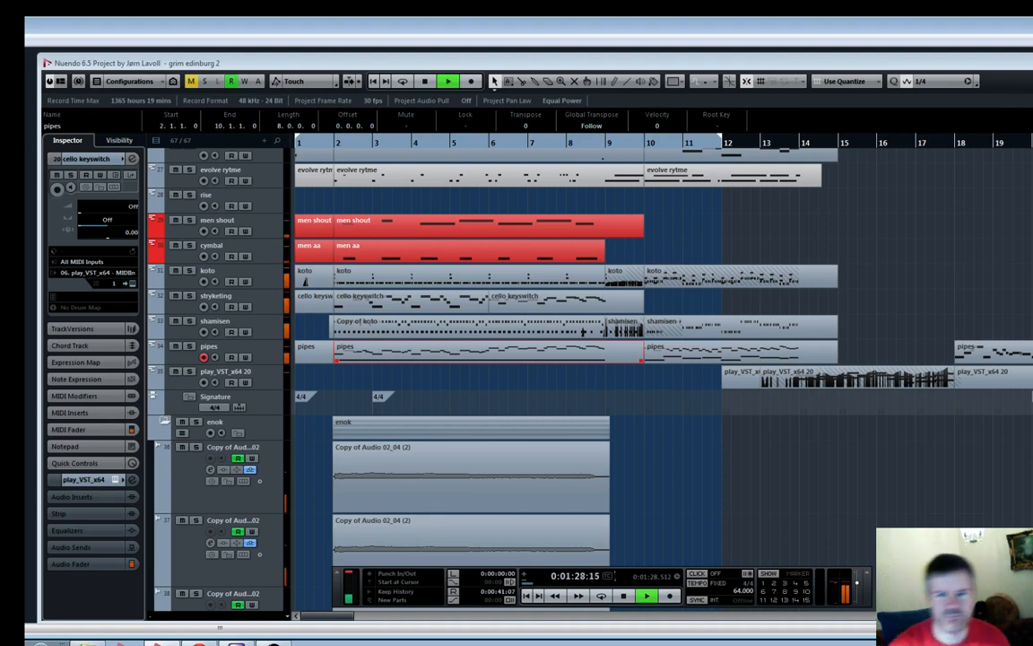
click(718, 63)
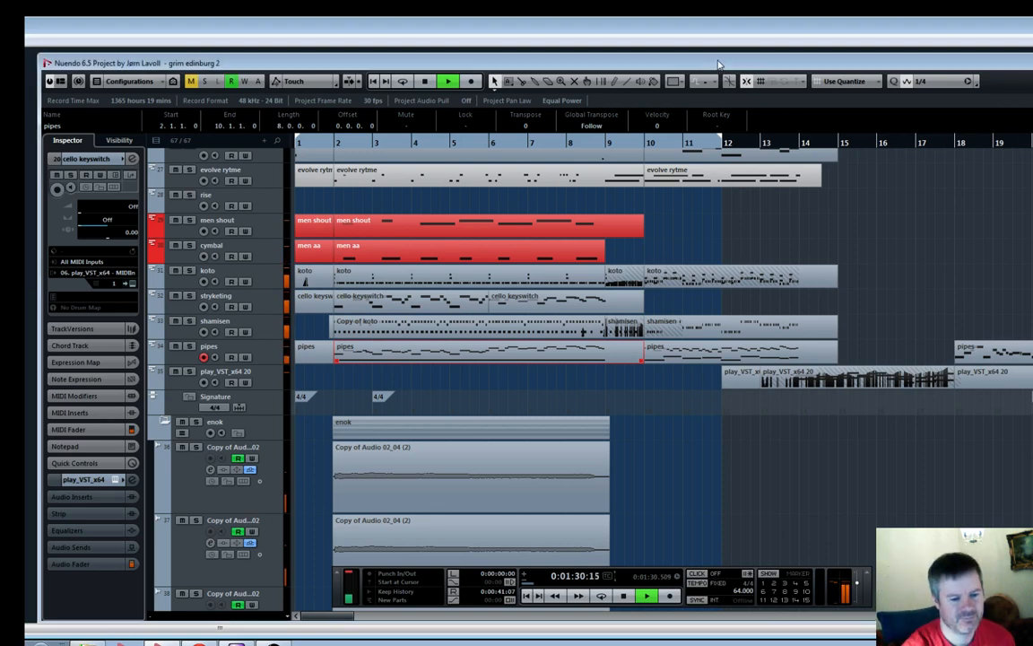
key(f)
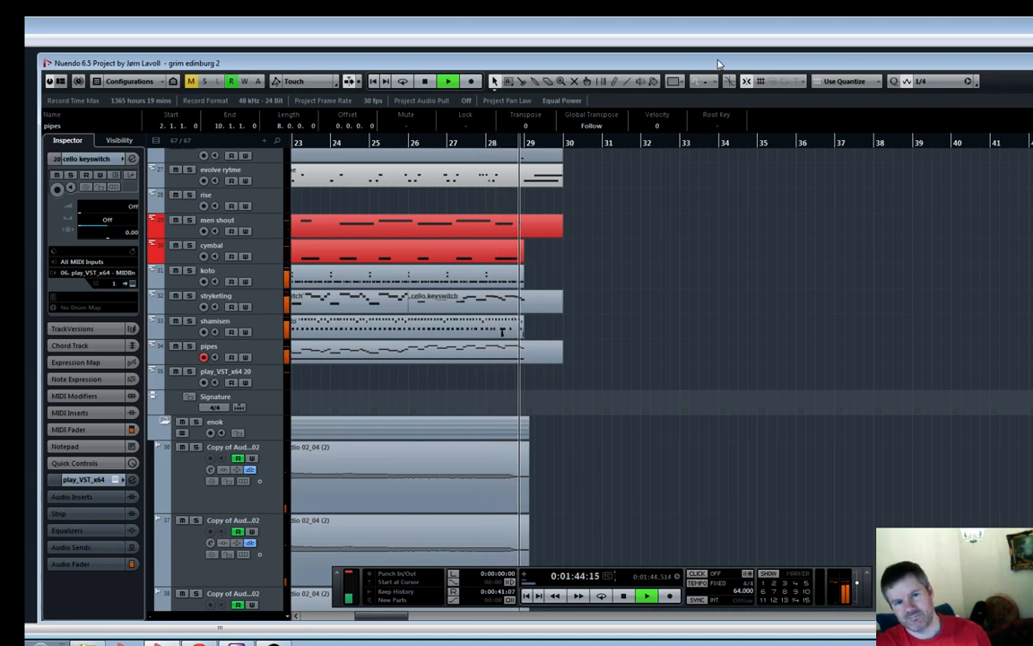
key(space)
Return the playhead to the project start and look over the track layout of the whole arrangement
key(g)
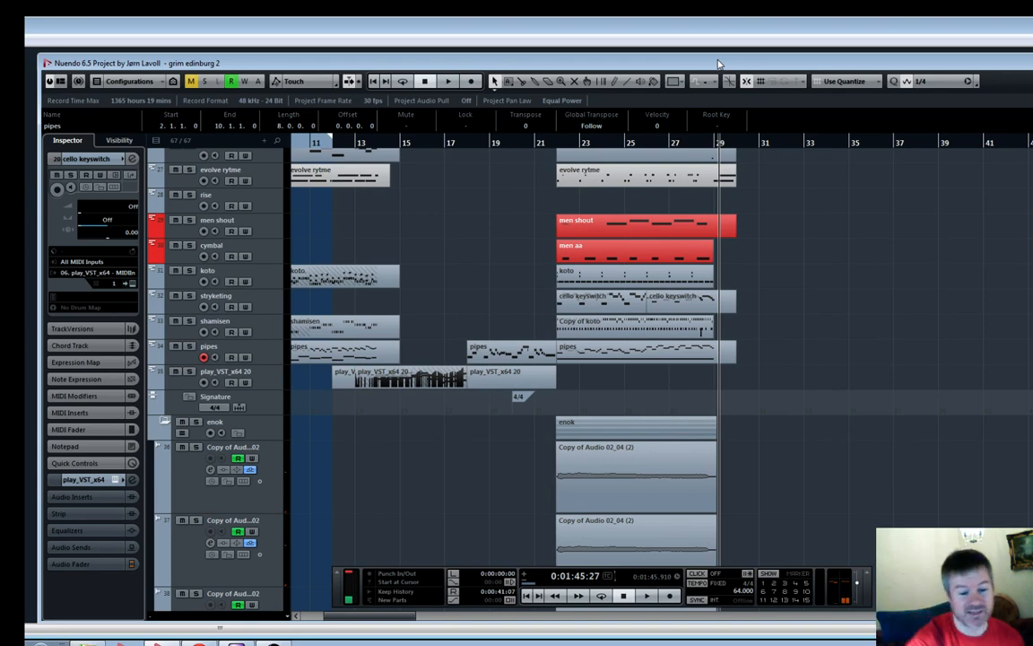
key(g)
key(g)
key(Home)
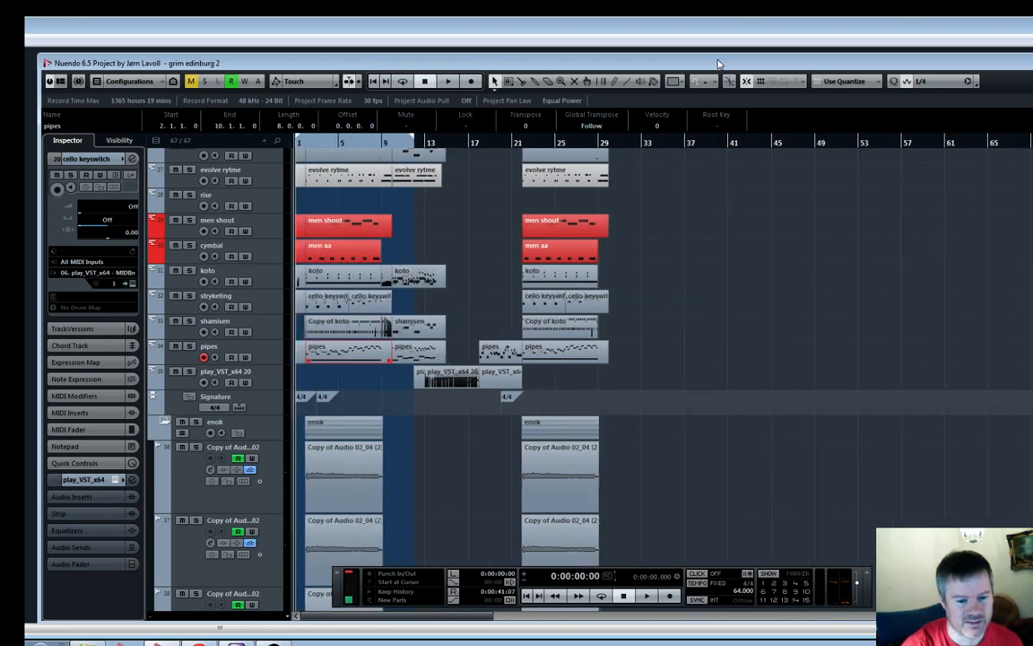
key(h)
key(h)
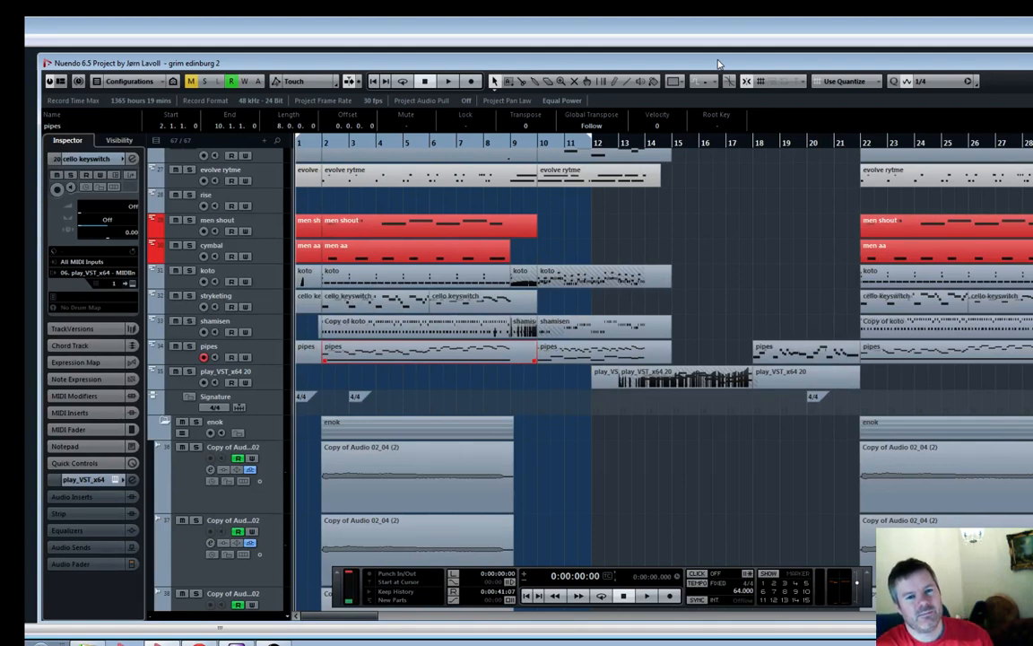
scroll(834, 290, down, 5)
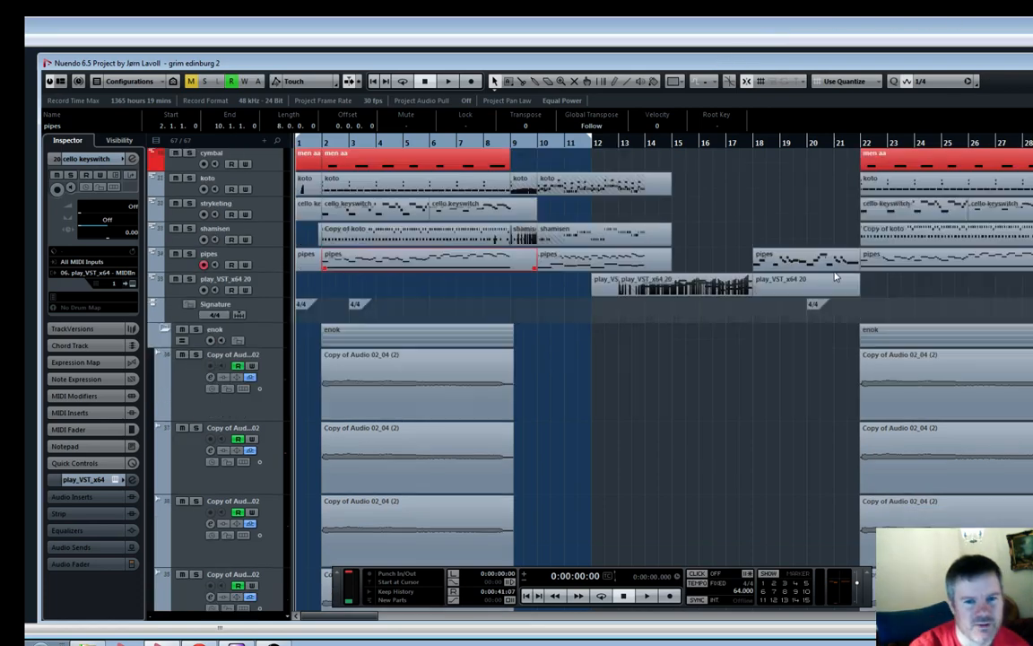
scroll(834, 290, up, 5)
scroll(834, 292, up, 8)
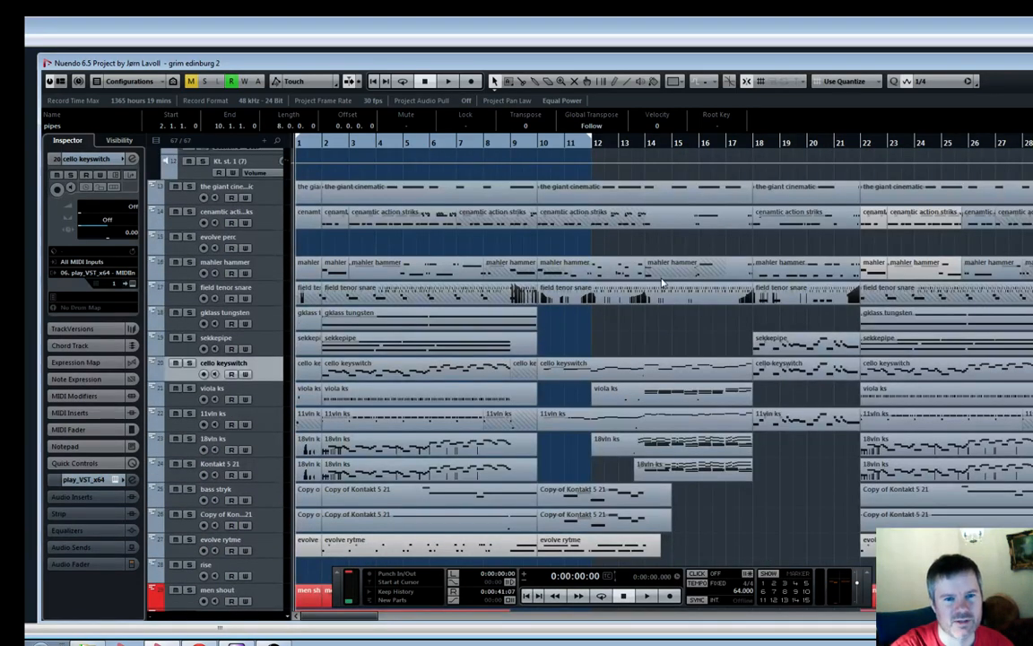
Place the playhead in bar 6, audition the shamisen track in solo and unsolo it
click(443, 143)
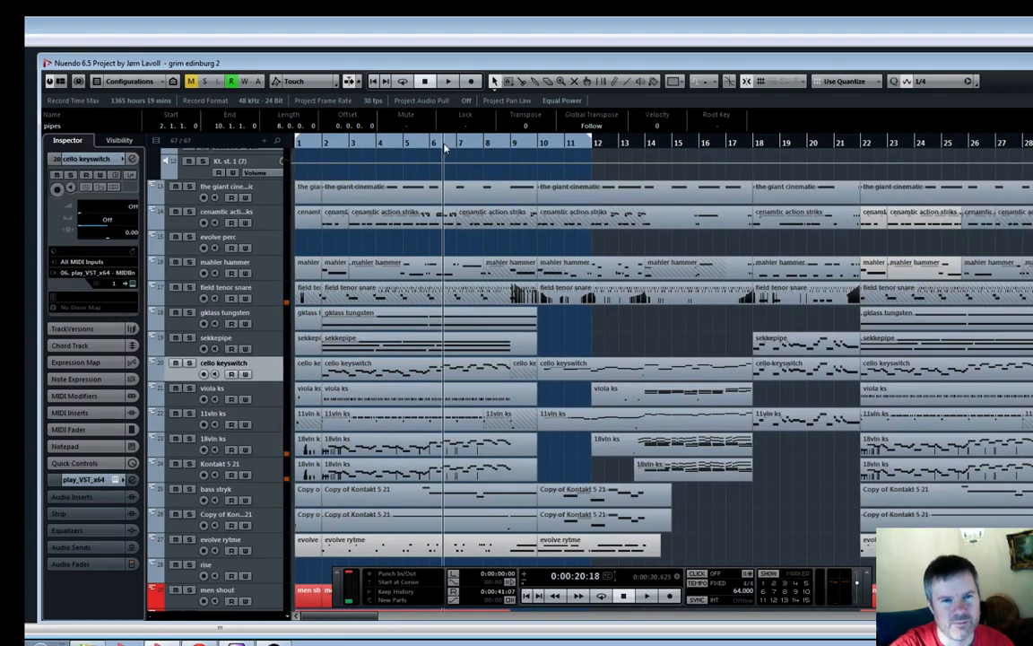
scroll(539, 284, down, 4)
scroll(539, 283, down, 4)
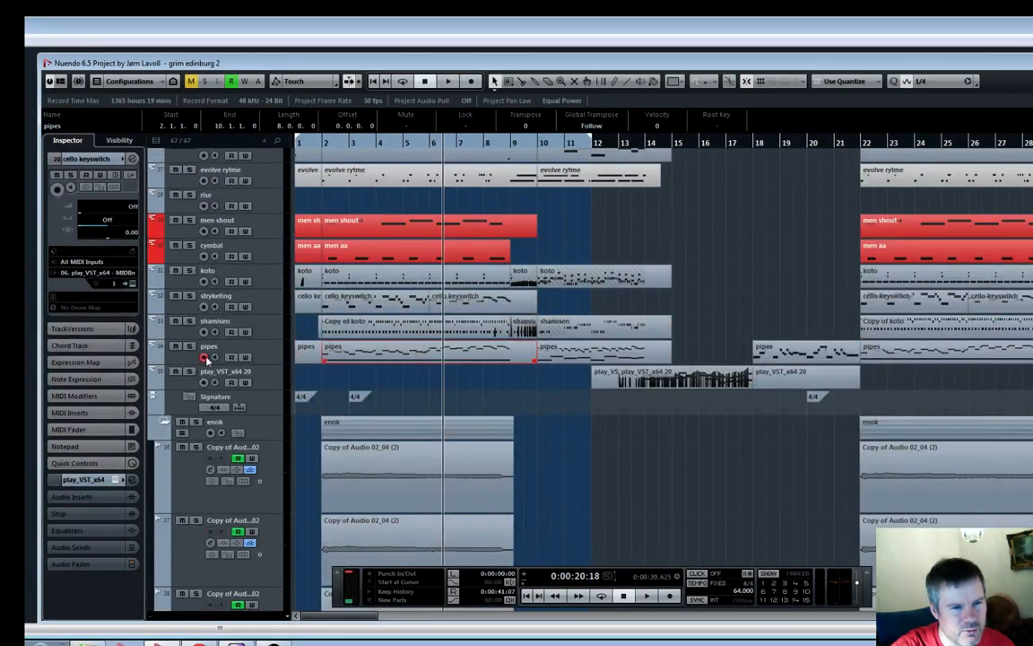
click(190, 321)
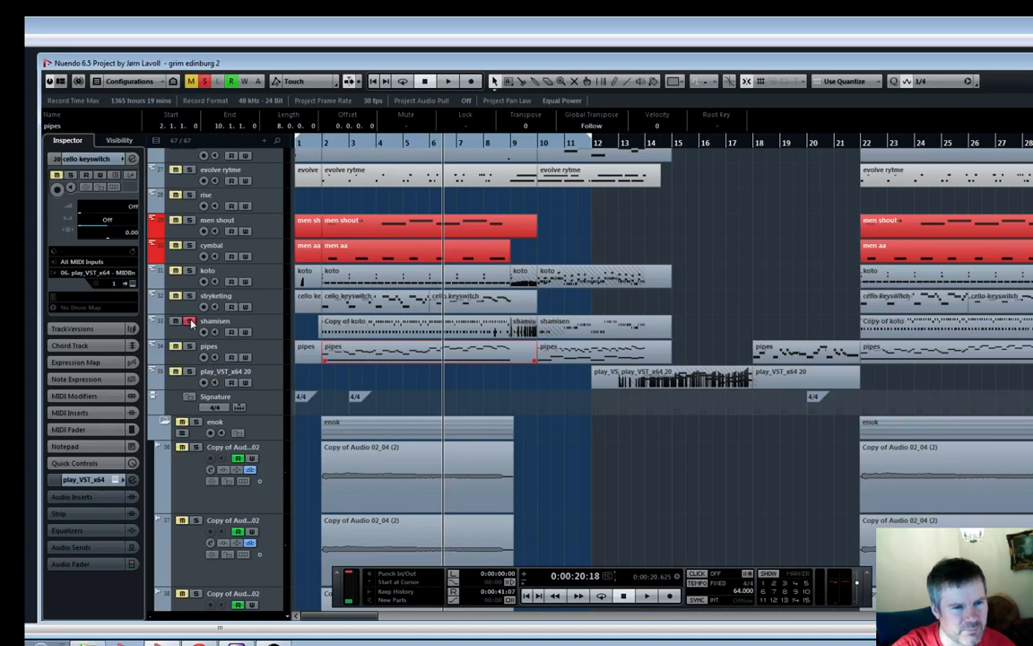
key(space)
key(space)
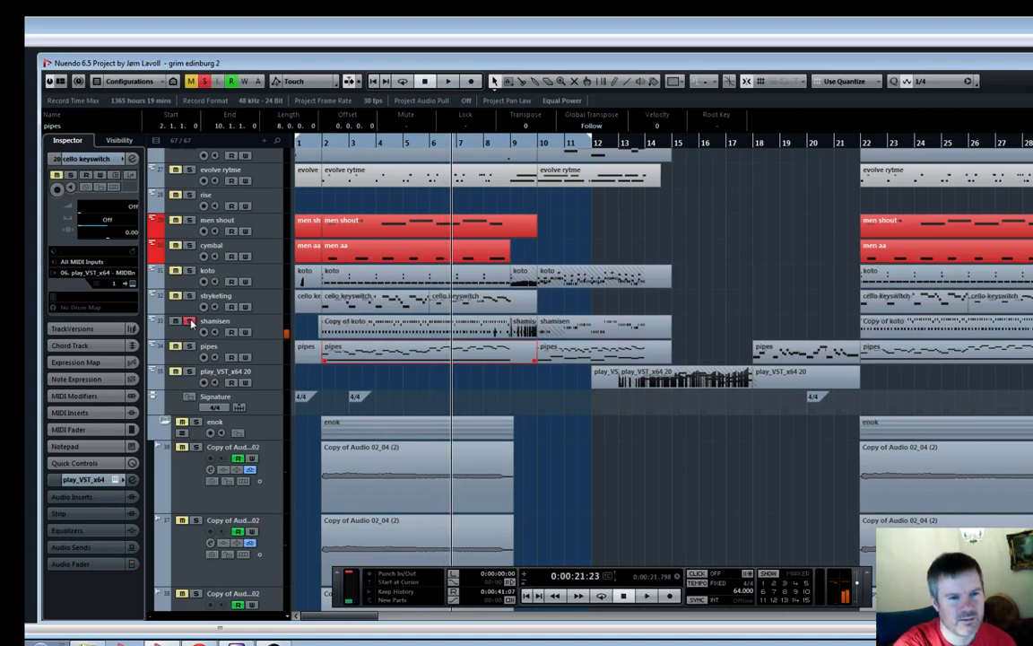
click(189, 321)
Audition the koto track in solo from the current playhead position and unsolo it
click(190, 270)
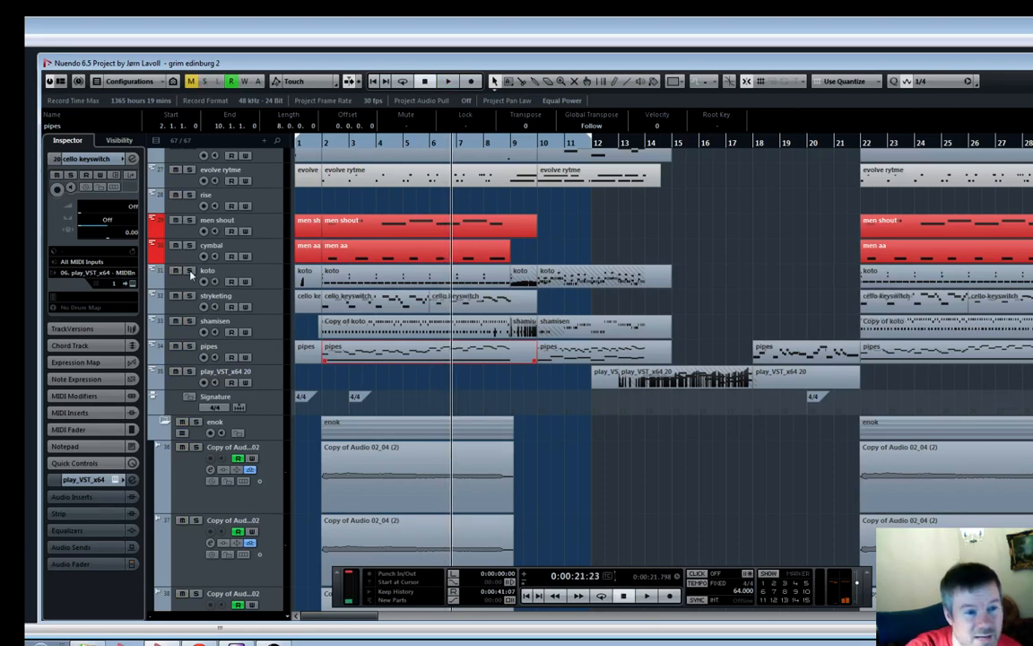
key(space)
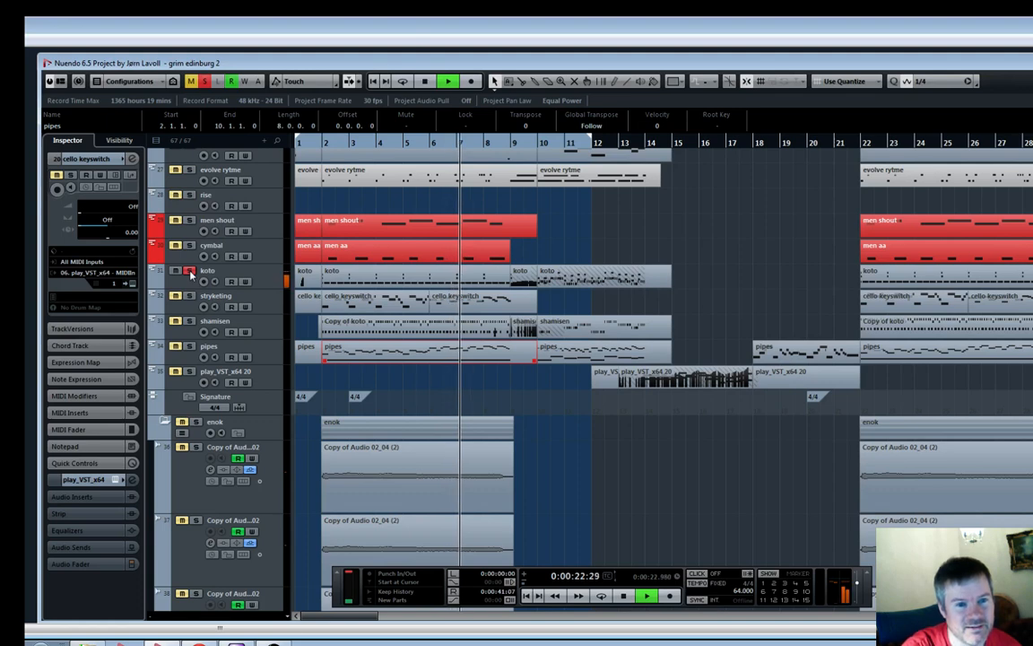
key(space)
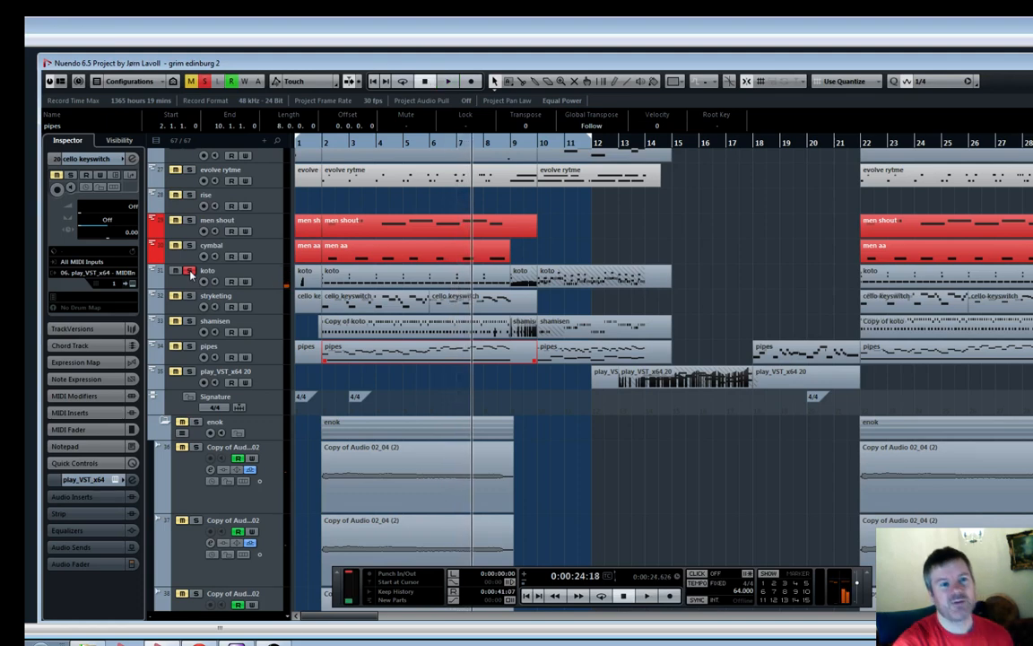
click(189, 270)
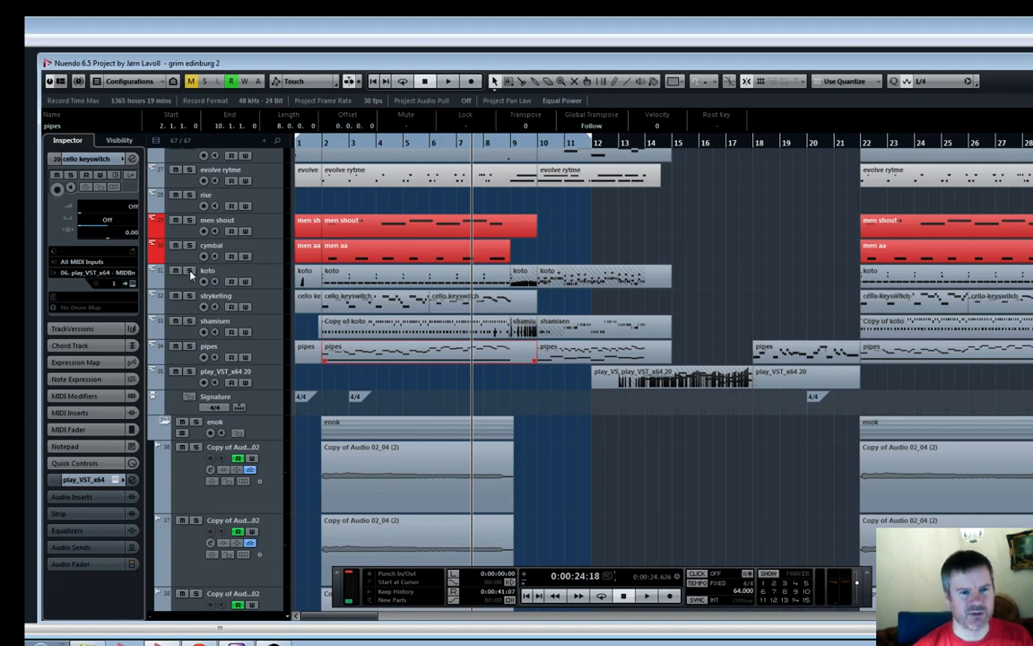
Play the arrangement from the project start and stop in the second half of bar 10
key(KP_Subtract)
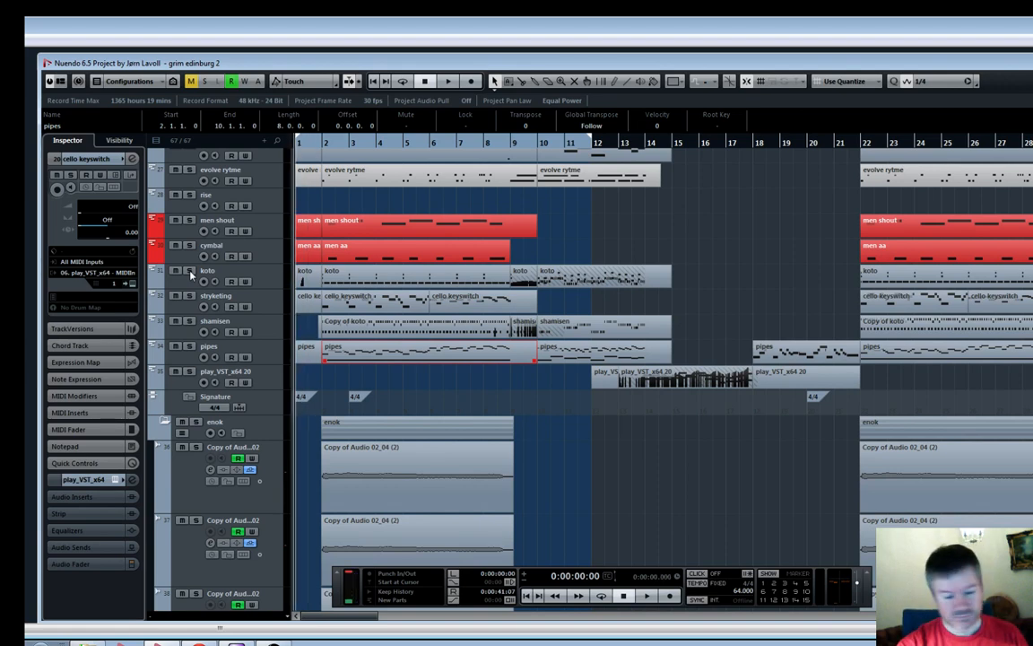
key(space)
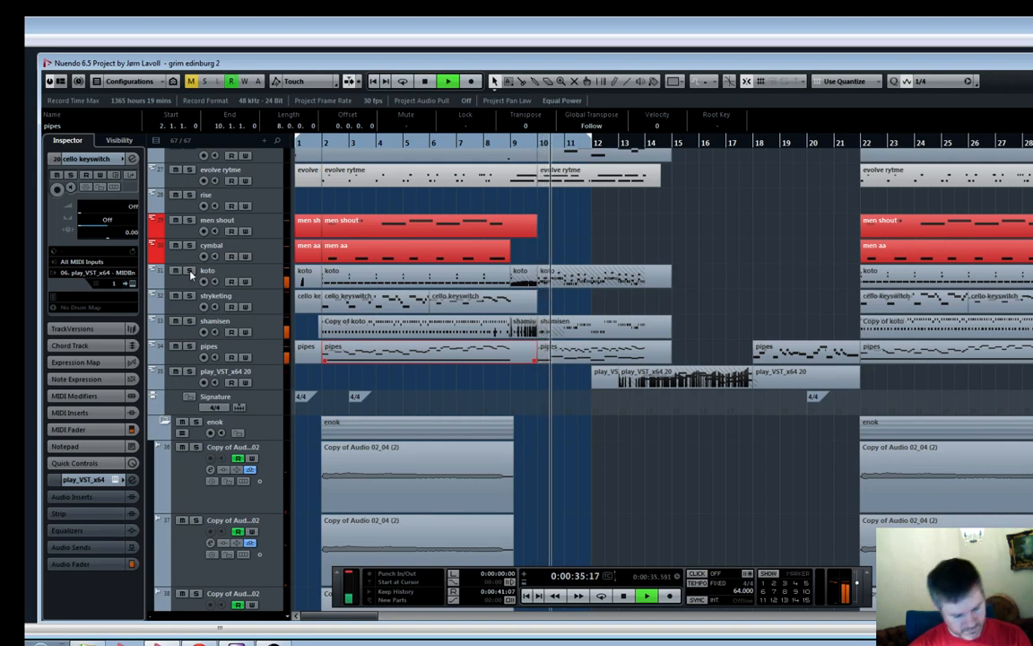
key(space)
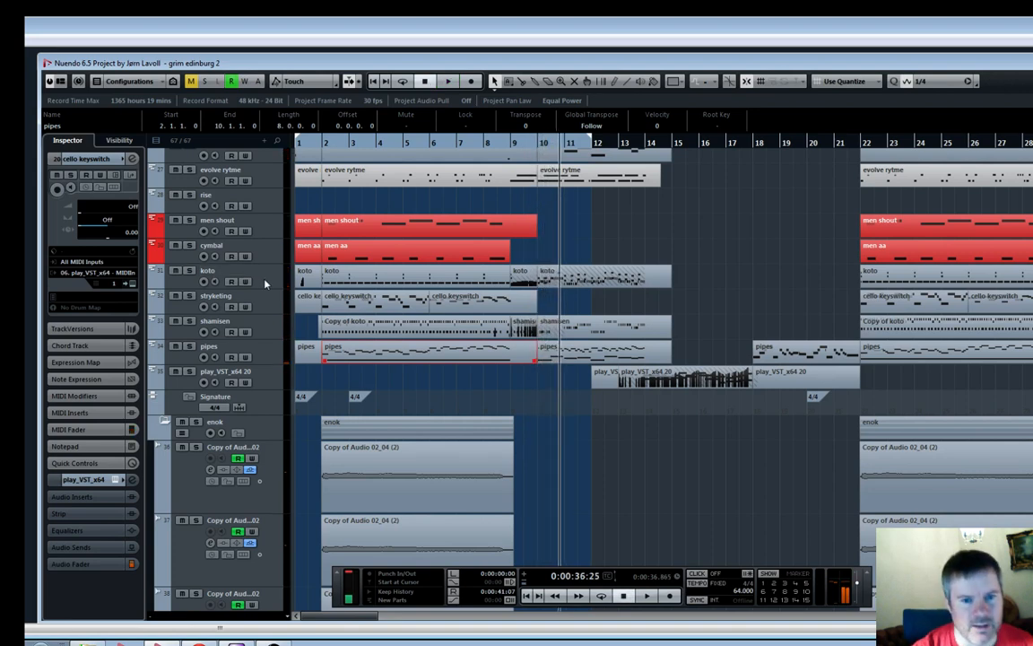
Select the pipes part starting at bar 10, play the arrangement and stop at about bar 14
click(587, 352)
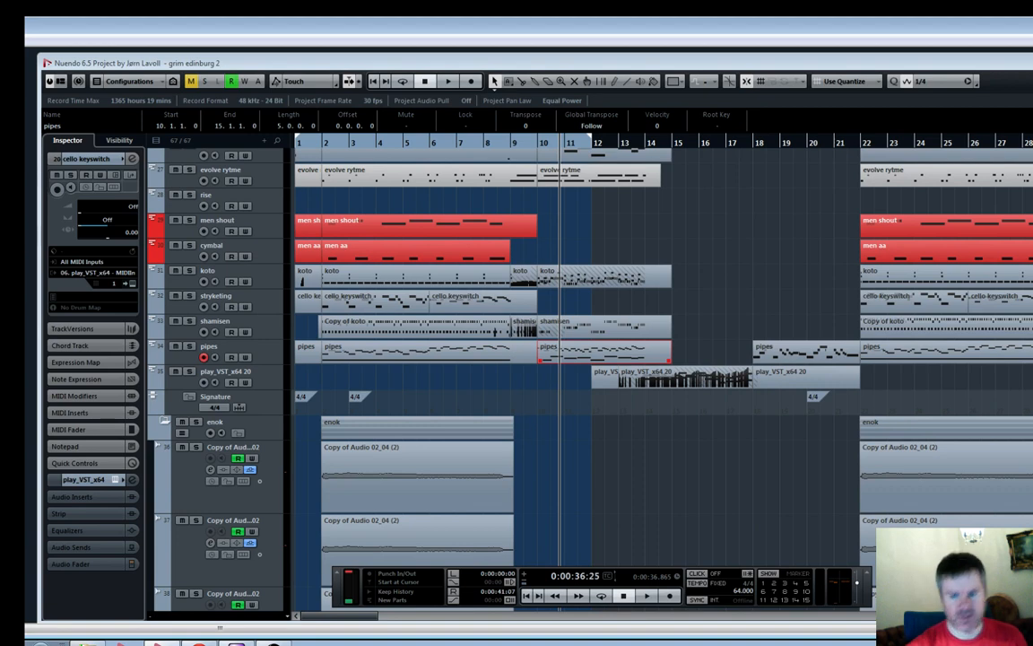
key(KP_Subtract)
key(space)
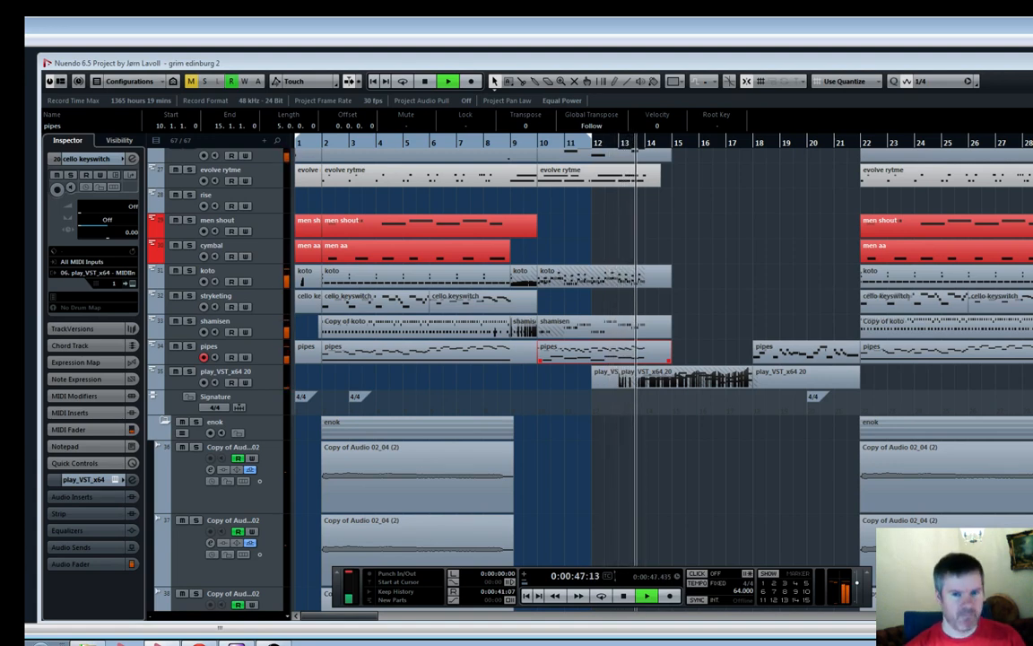
key(space)
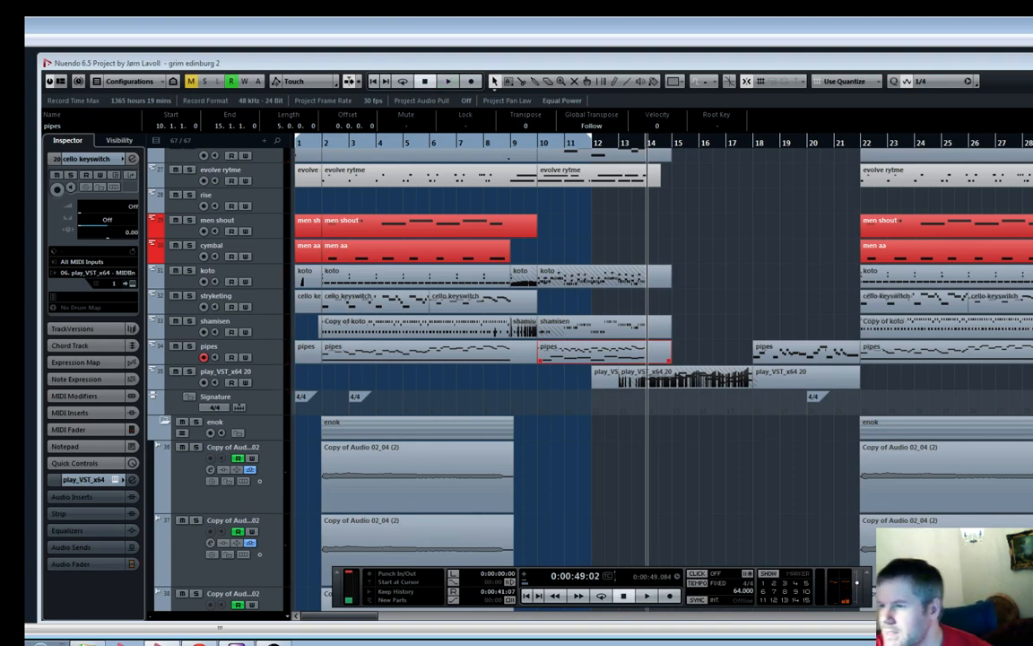
Switch to the browser's Steam page for Sheltered and view several game screenshots in its gallery
key(F2)
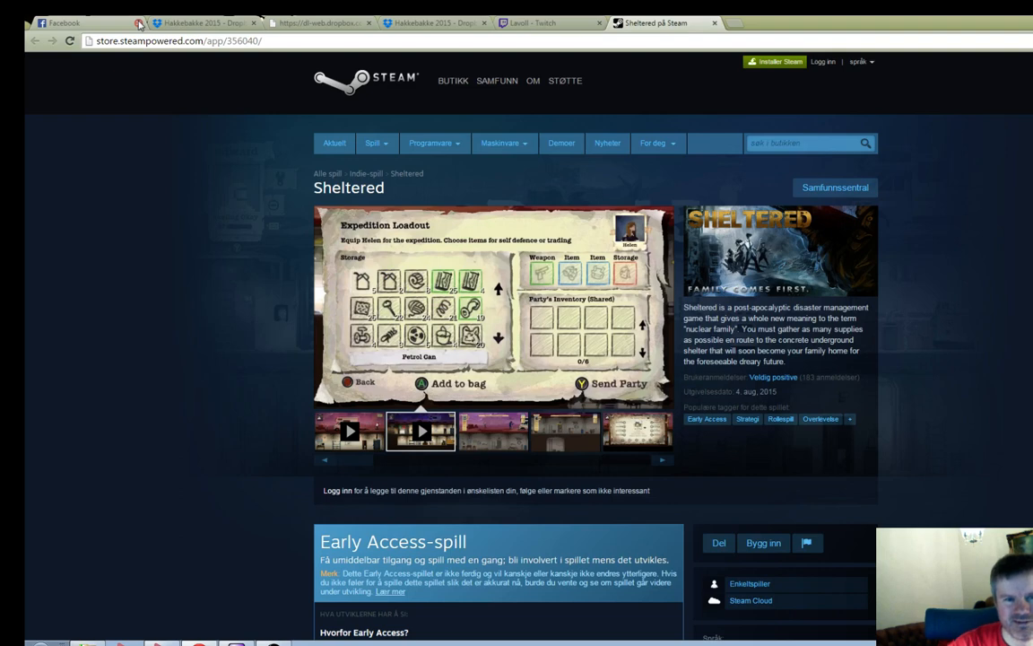
click(540, 436)
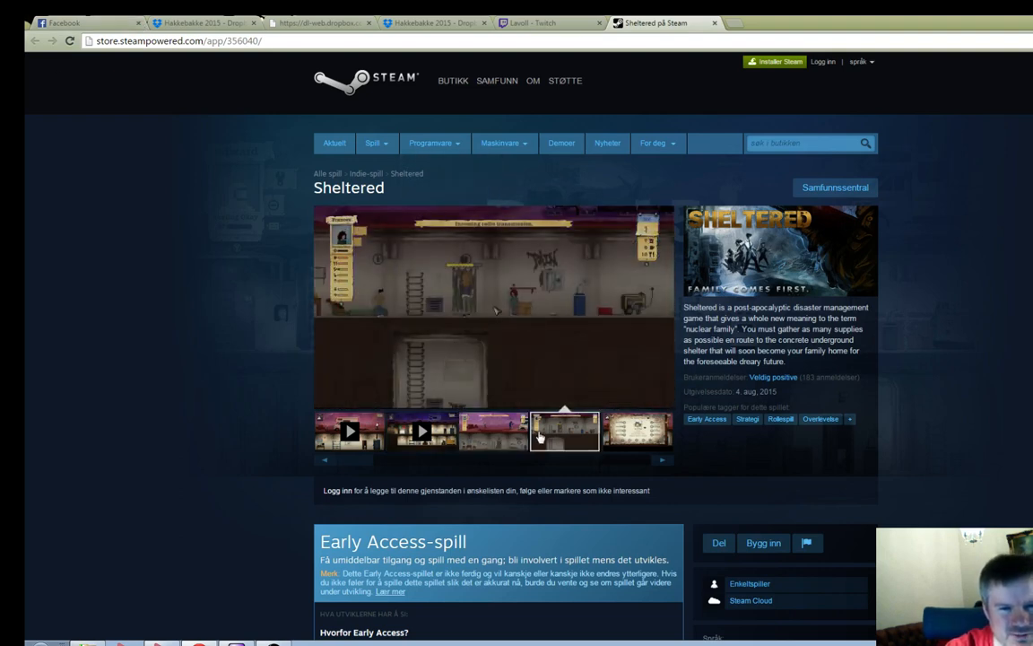
click(601, 434)
click(466, 461)
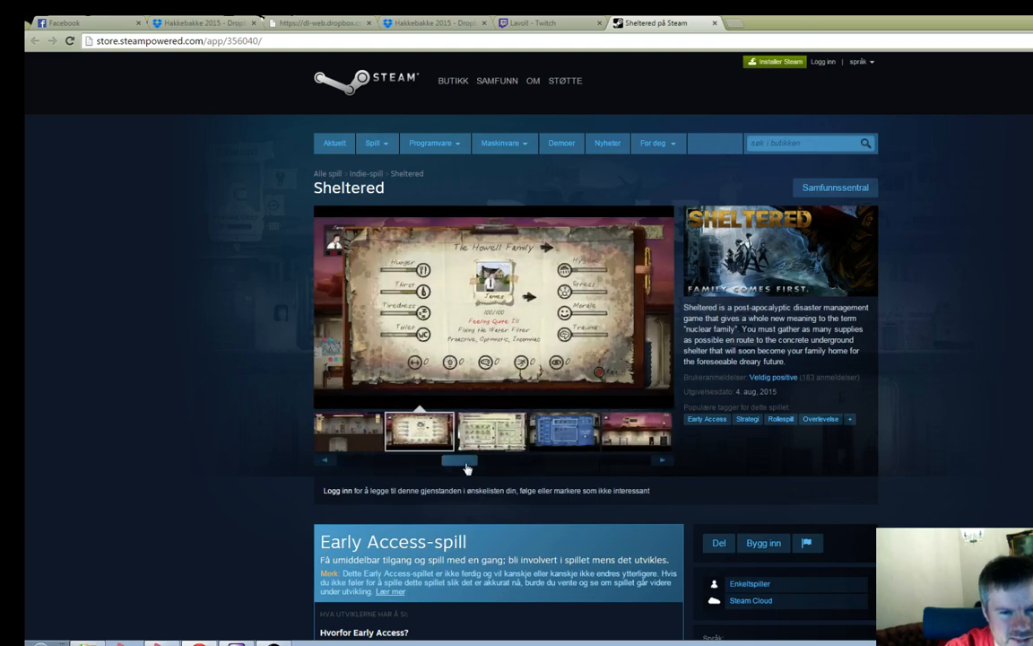
click(569, 434)
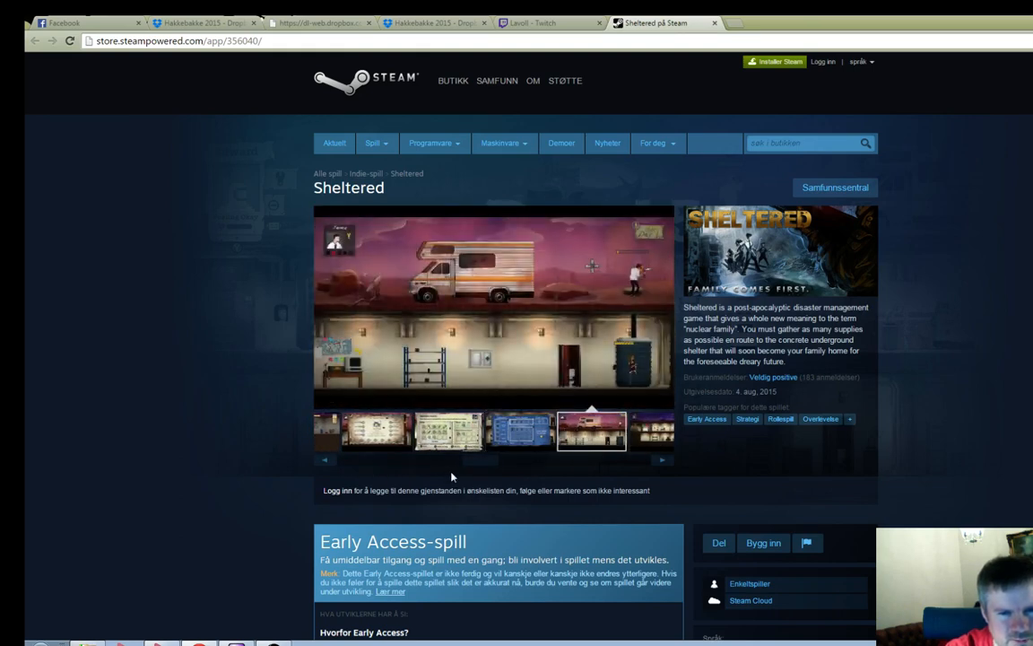
click(526, 434)
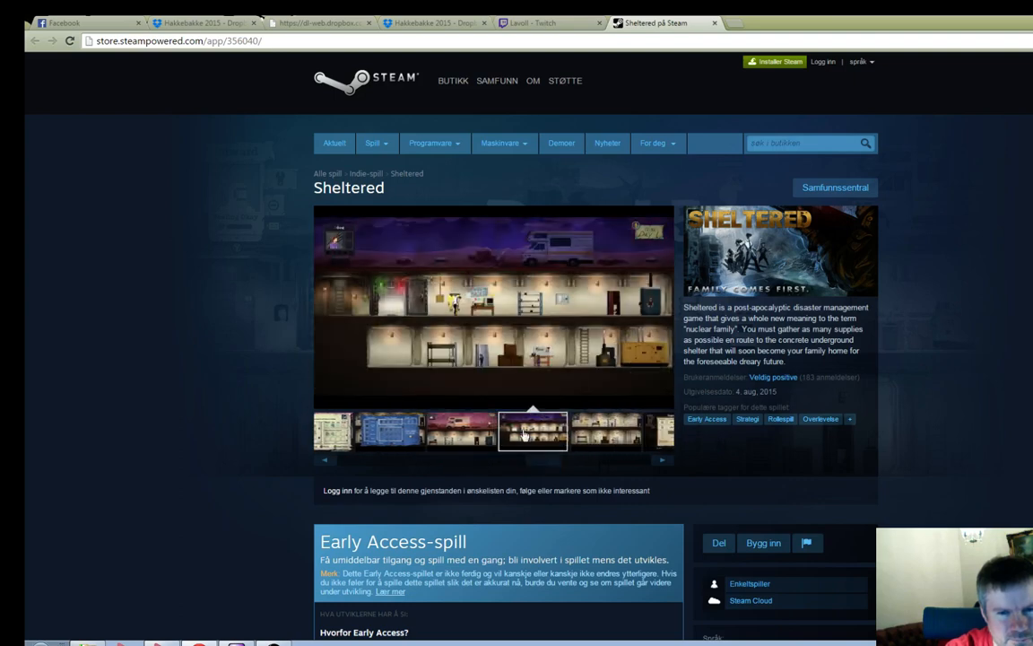
click(595, 433)
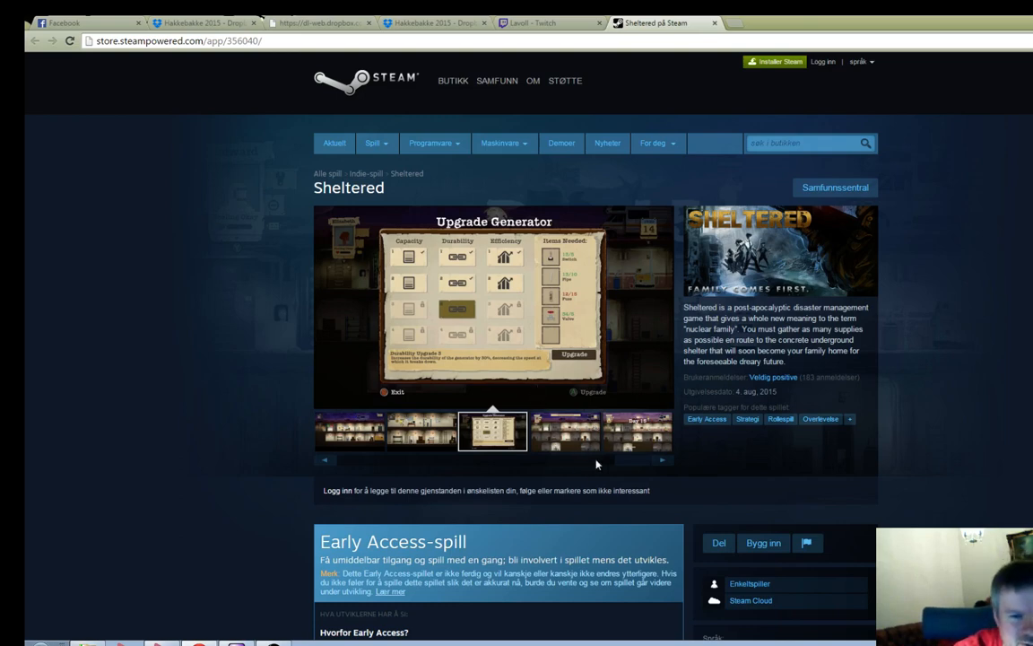
Go to the end of the Sheltered gallery and view the "Day 15" screenshot
drag(601, 461, 579, 469)
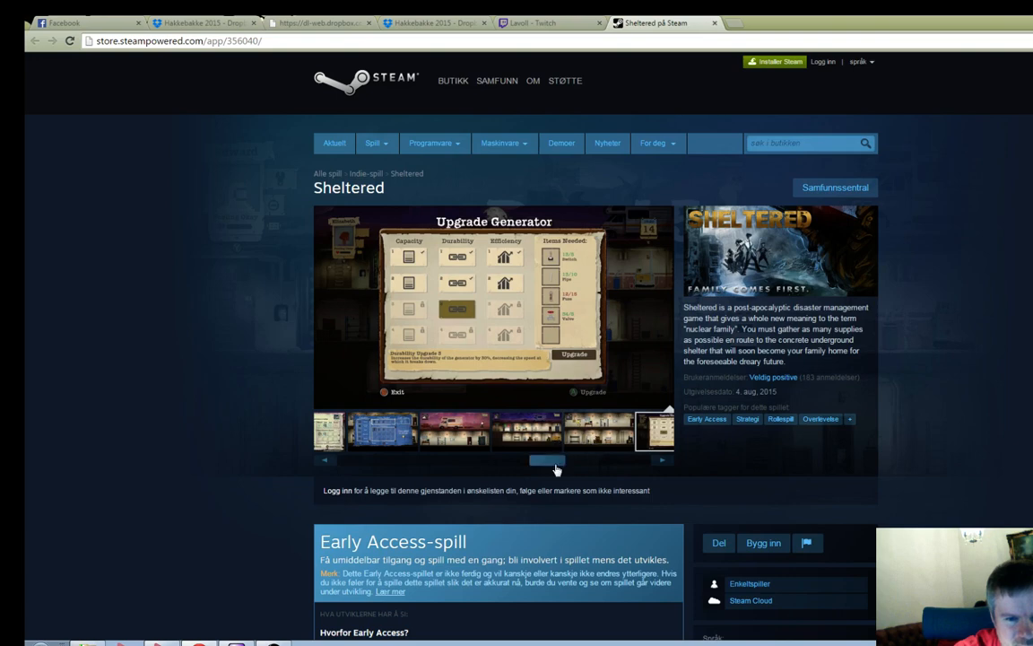
click(662, 460)
click(626, 437)
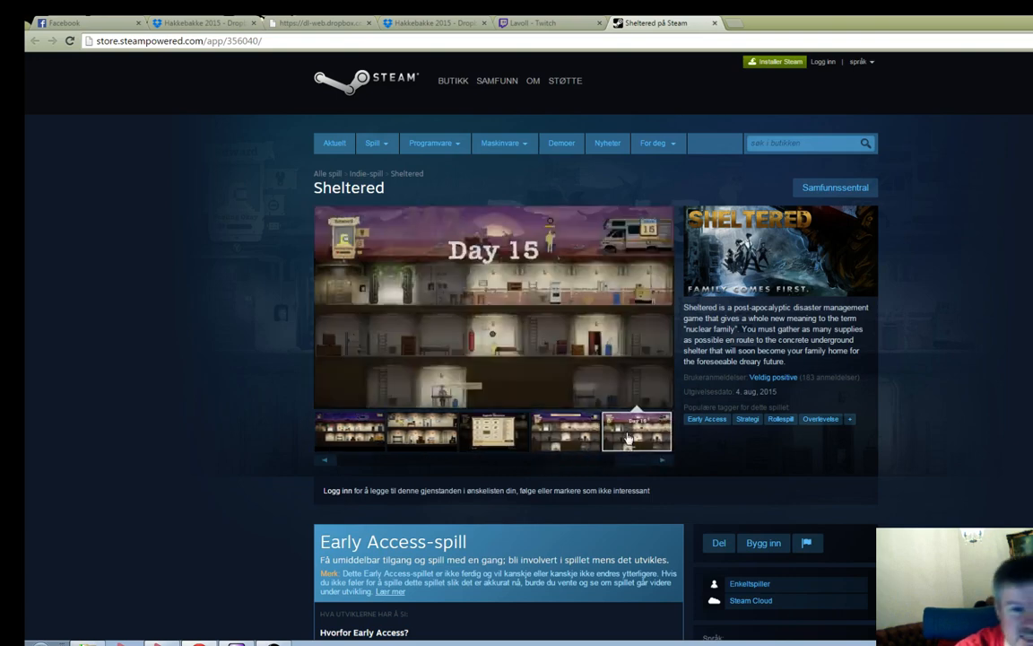
Switch back to the Nuendo project and place the playhead near the end of bar 1
mouse_move(852, 380)
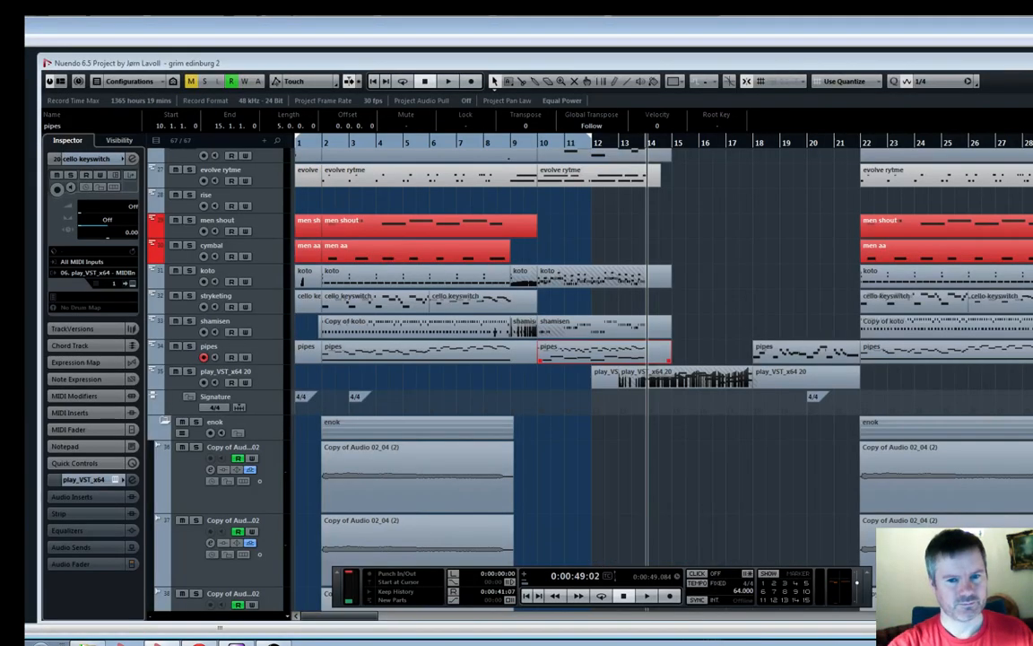
key(KP_Subtract)
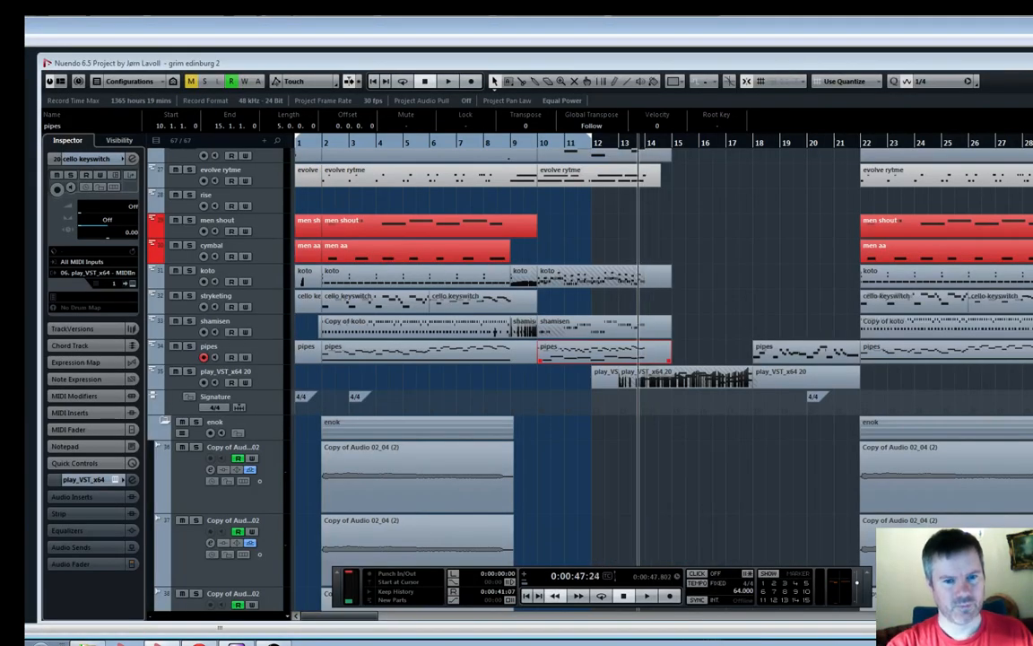
click(315, 143)
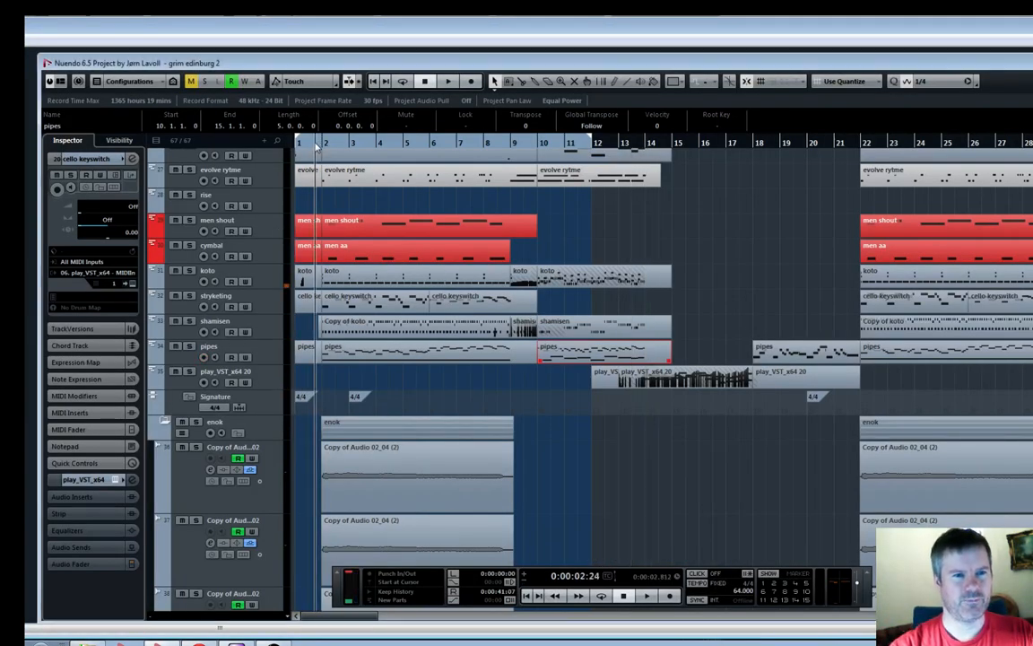
key(h)
key(h)
key(g)
key(g)
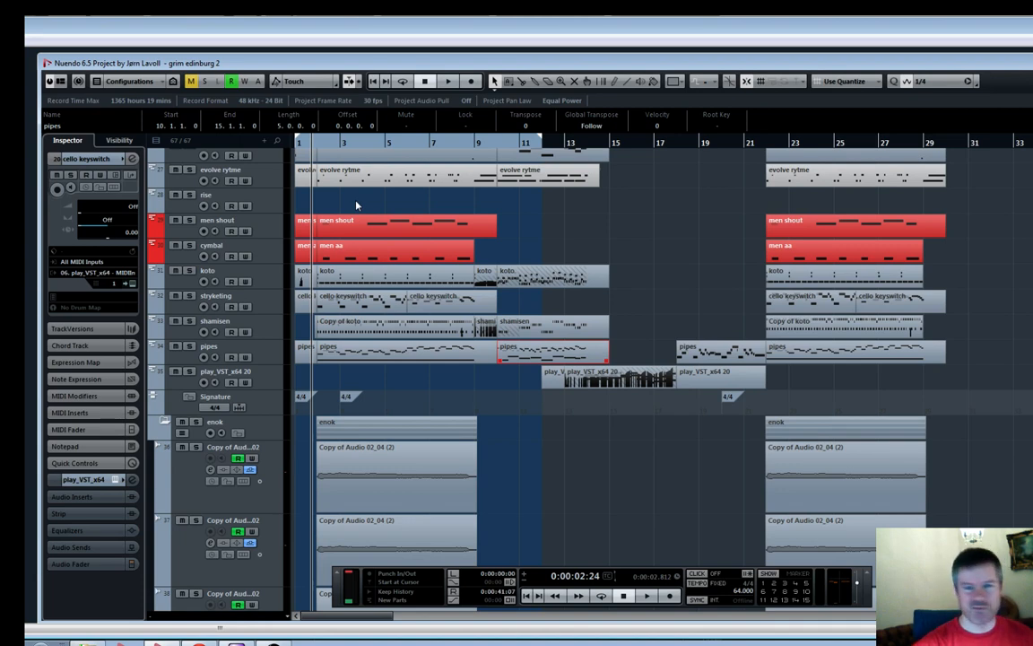
Deselect all parts, return the playhead to the project start, play the arrangement and stop at about bar 13
click(543, 437)
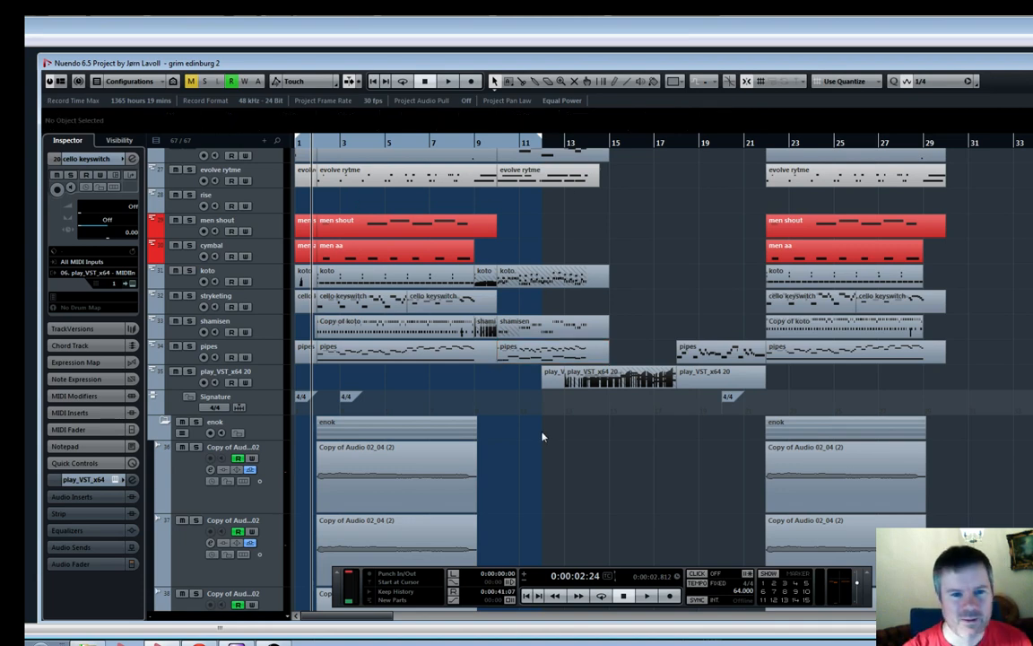
key(Home)
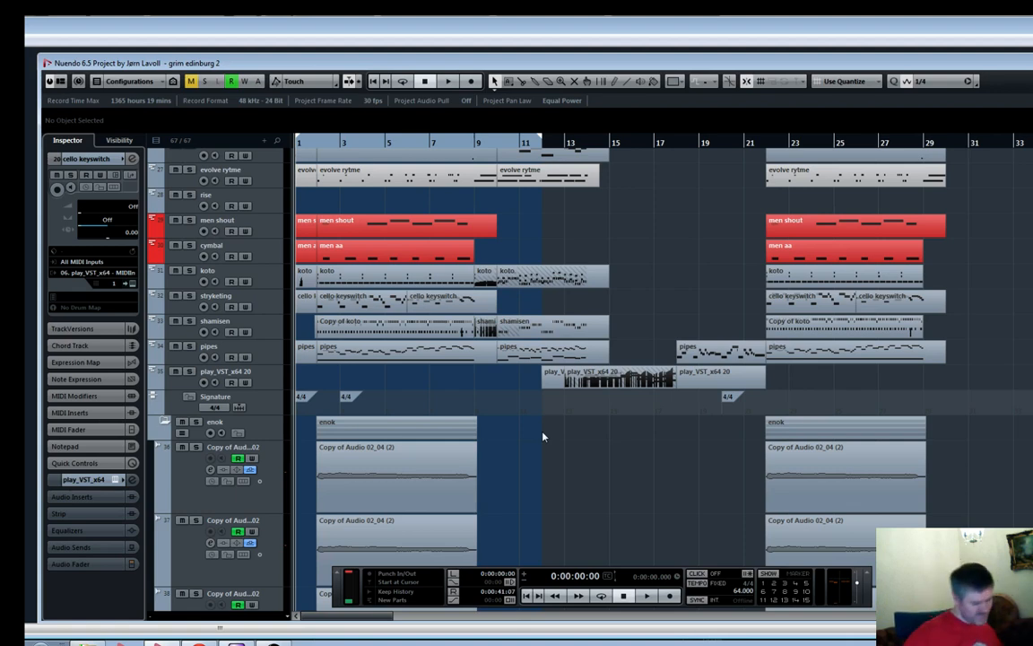
key(space)
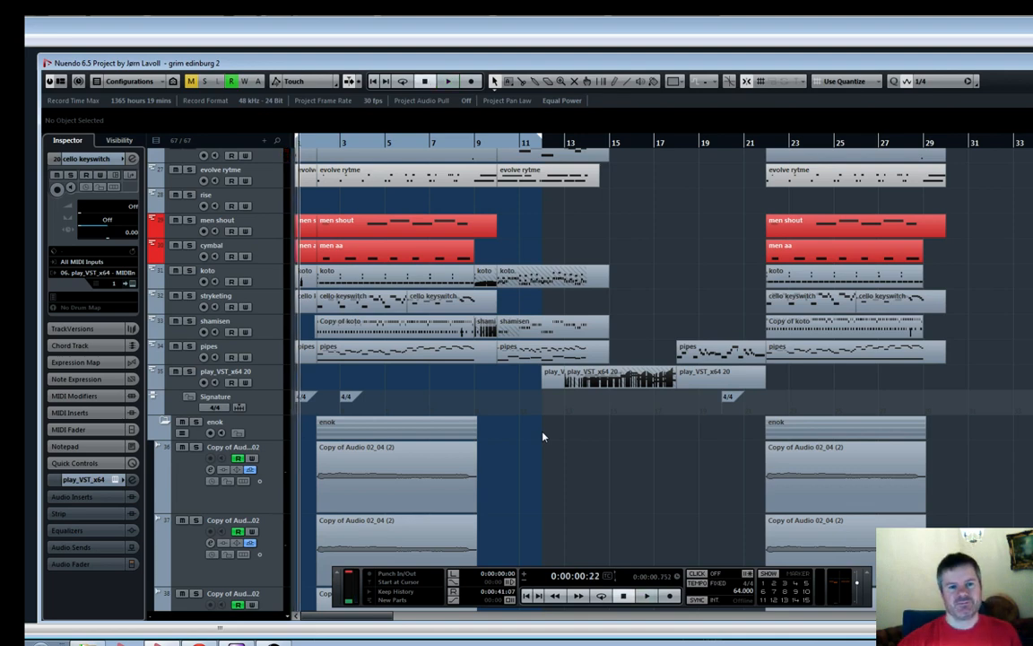
key(space)
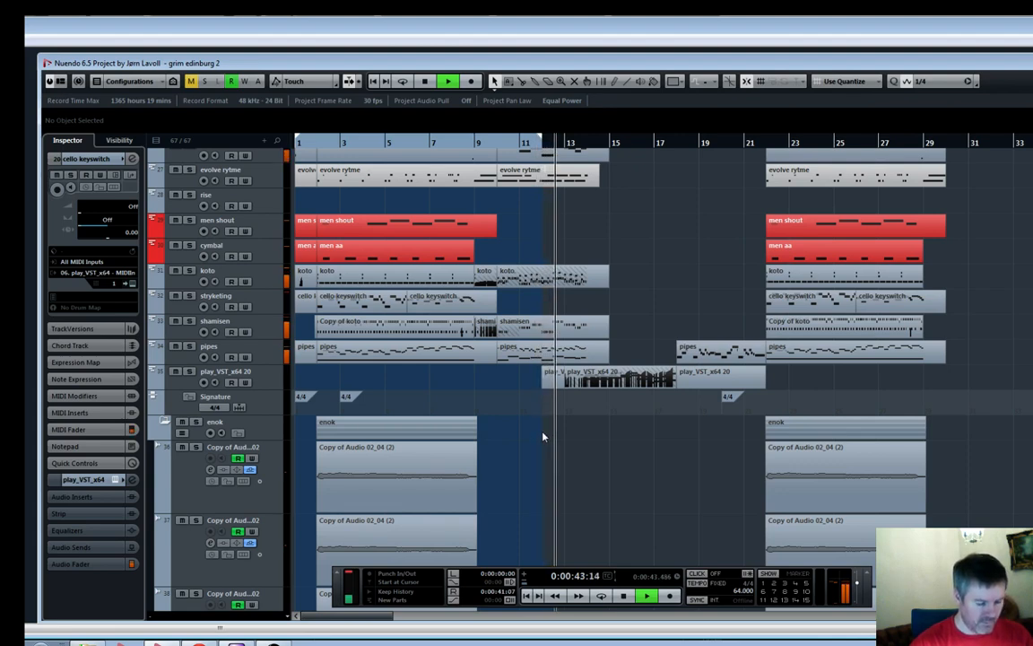
key(space)
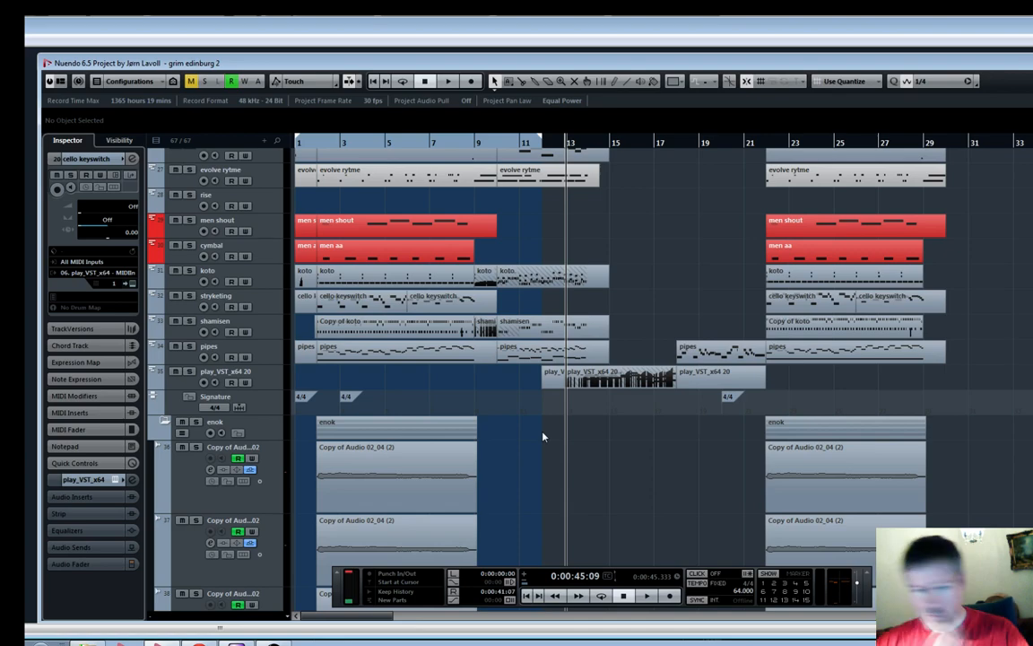
Place the playhead just before bar 18 and play, with the timeline zoomed in on the pipes passage
scroll(543, 437, down, 3)
scroll(545, 435, up, 5)
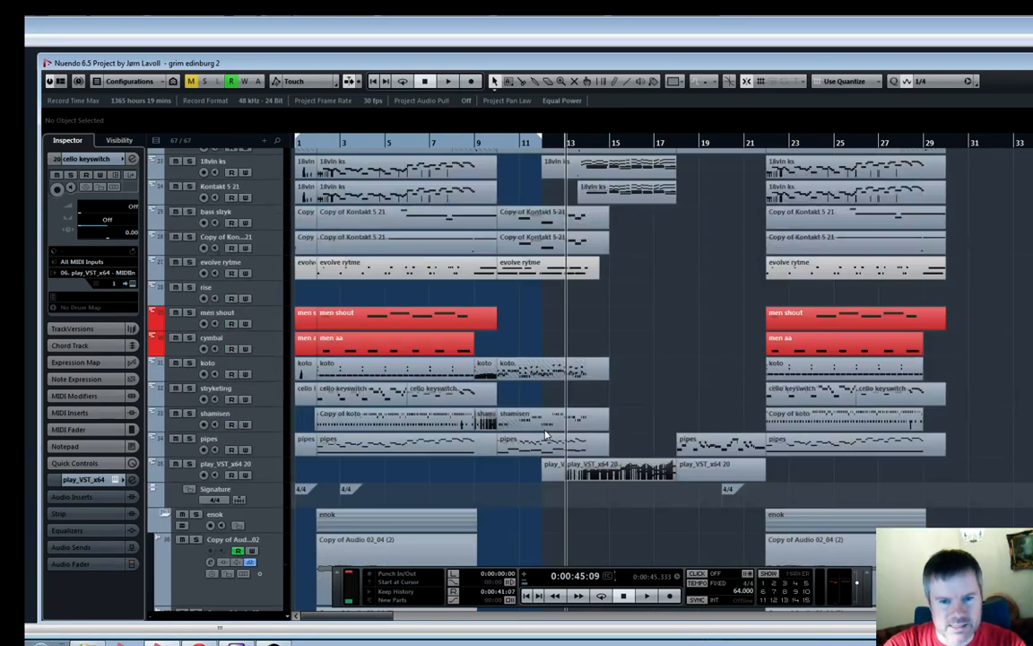
click(675, 145)
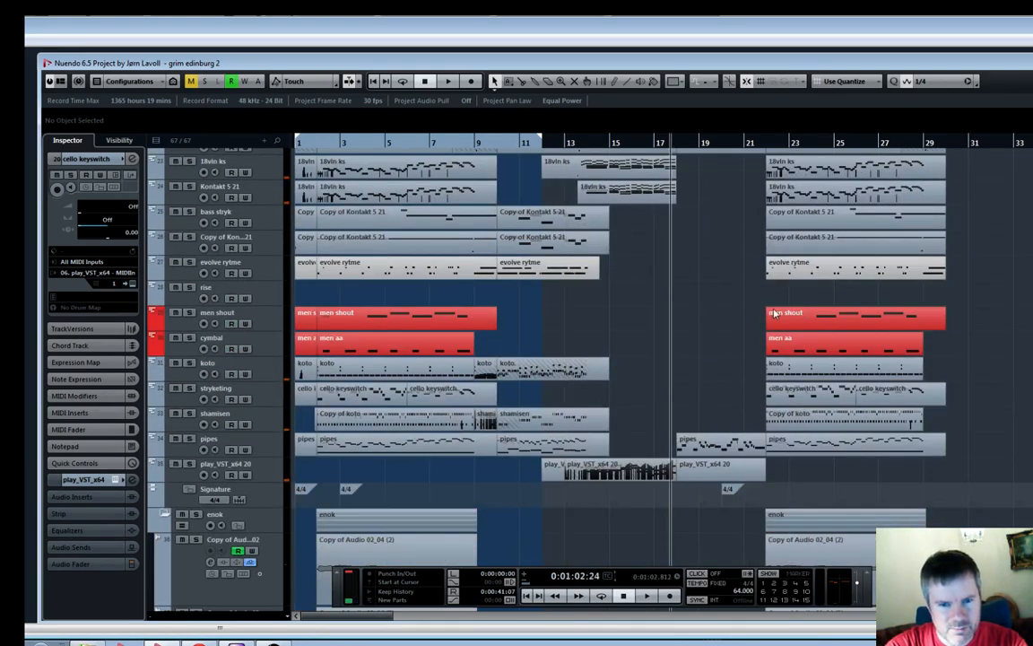
key(space)
key(h)
key(h)
key(h)
key(h)
key(h)
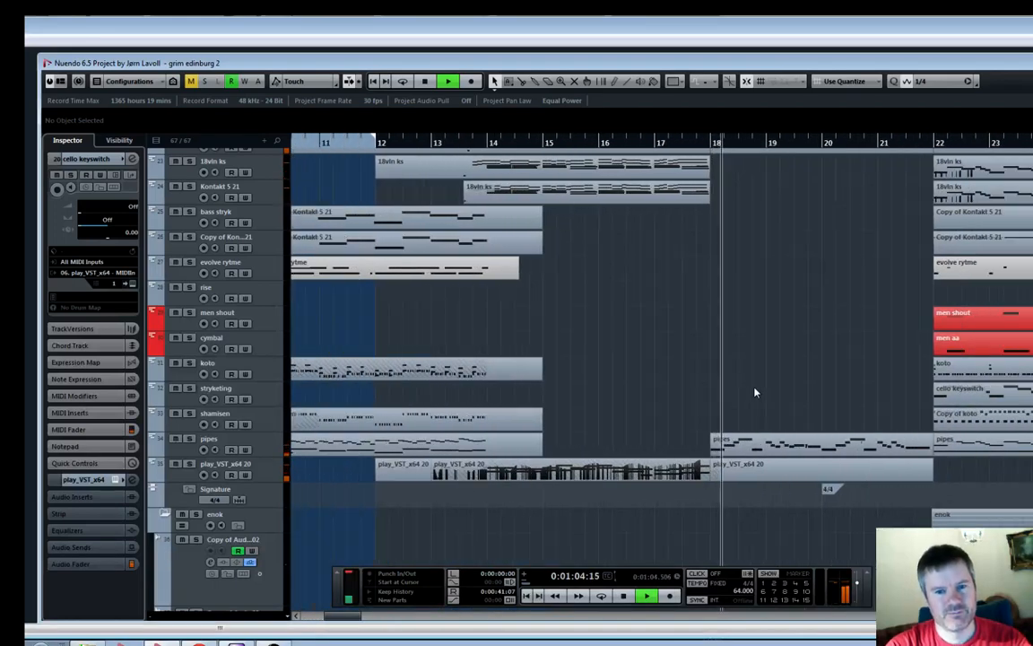
key(h)
key(h)
key(h)
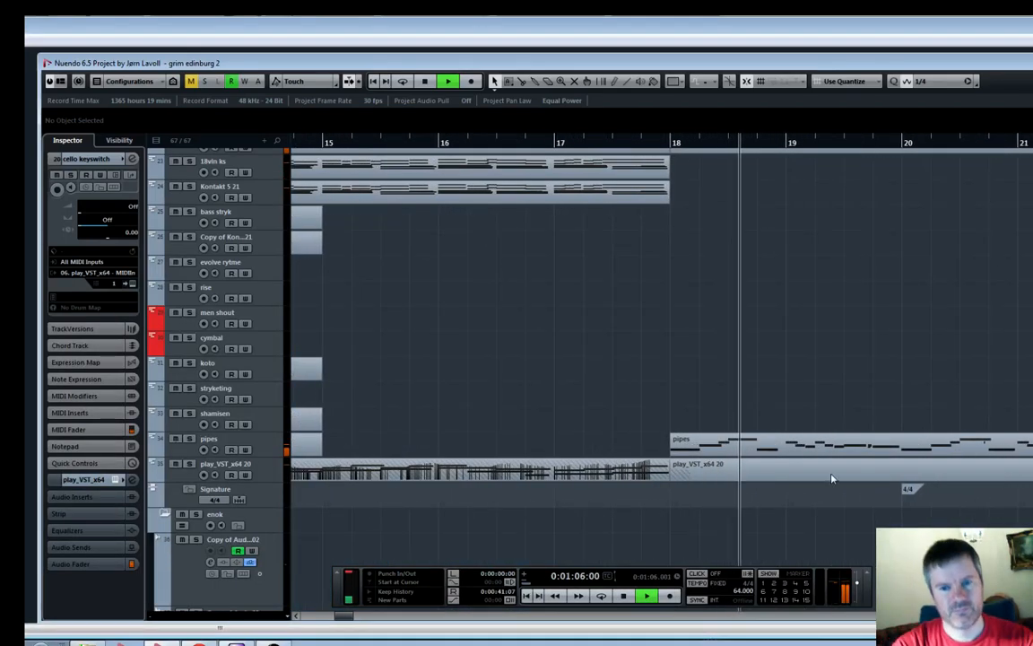
key(h)
Select the pipes part starting at bar 18, listen to its passage and stop in the second half of bar 21
click(788, 451)
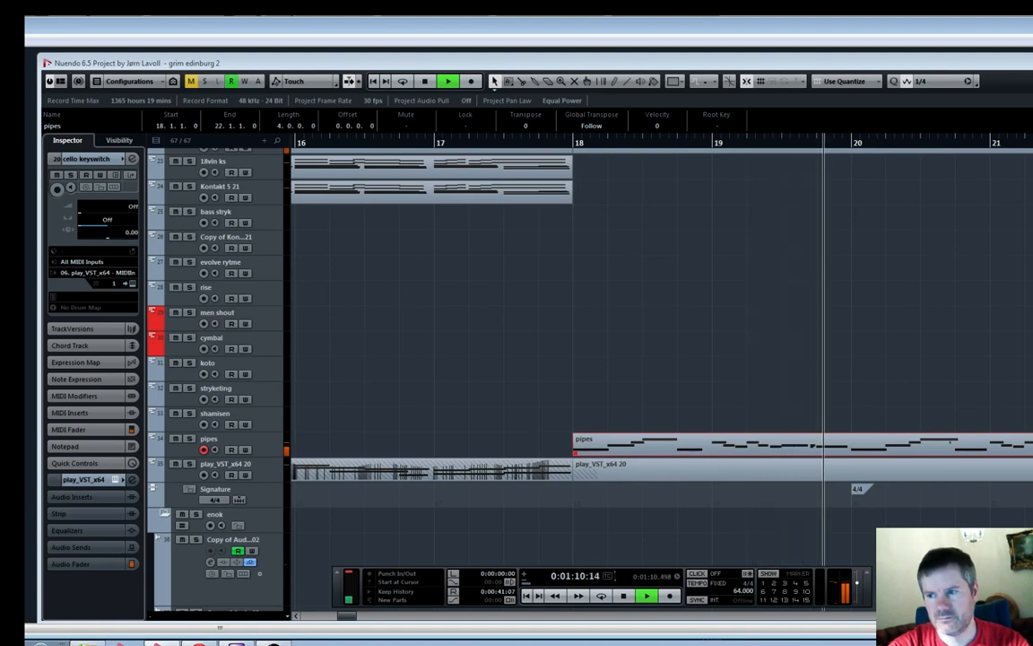
key(space)
key(KP_Subtract)
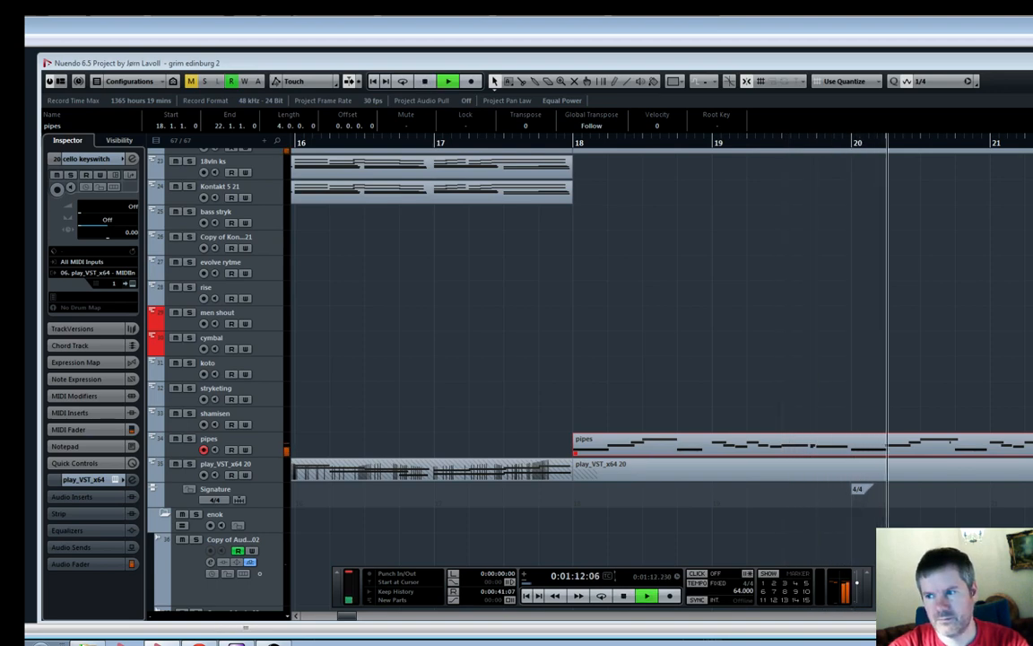
key(space)
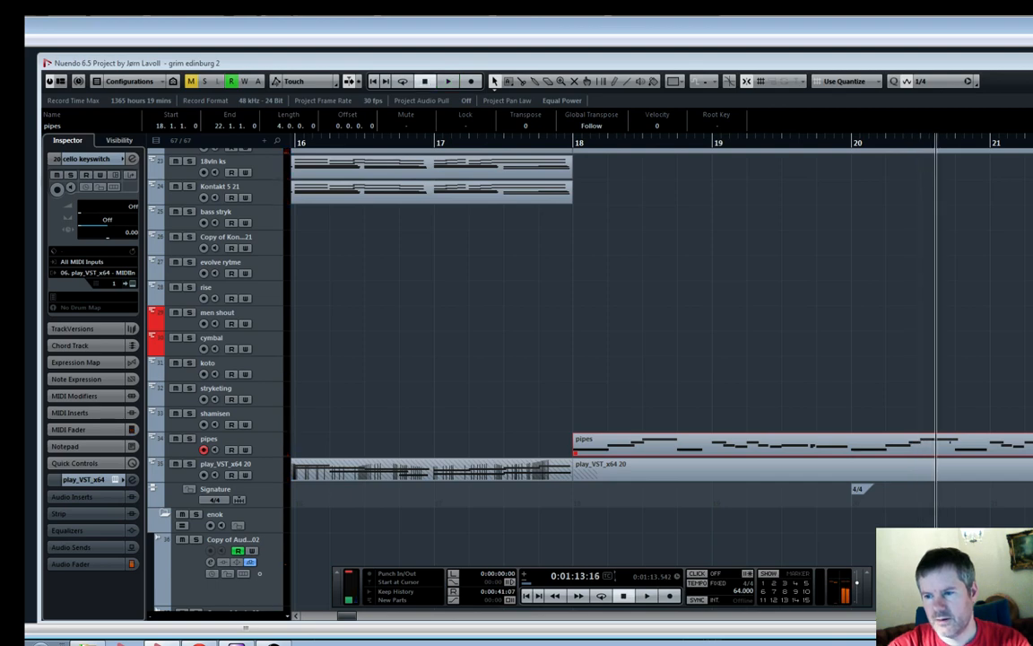
key(space)
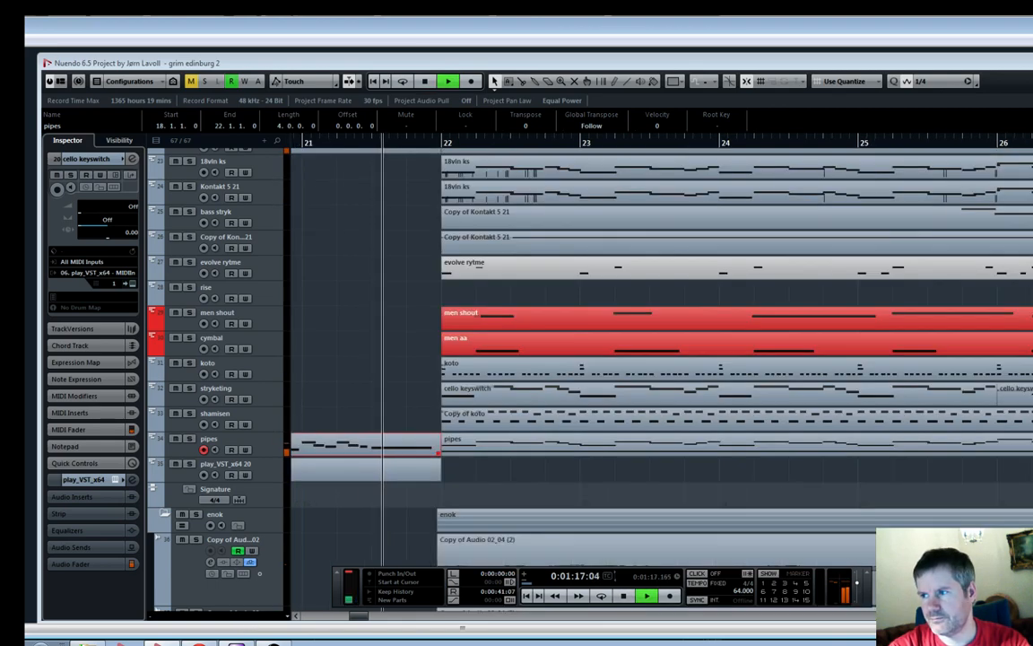
key(space)
Open the selected pipes part in the Key Editor, close it again, and replay its passage from an earlier playhead position
key(Return)
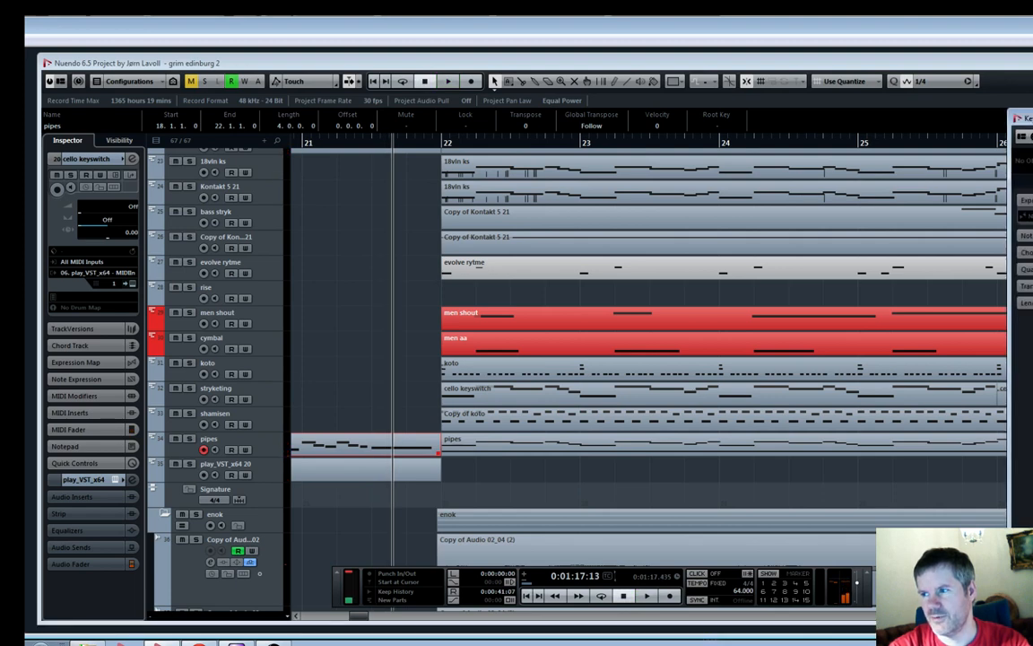
key(Return)
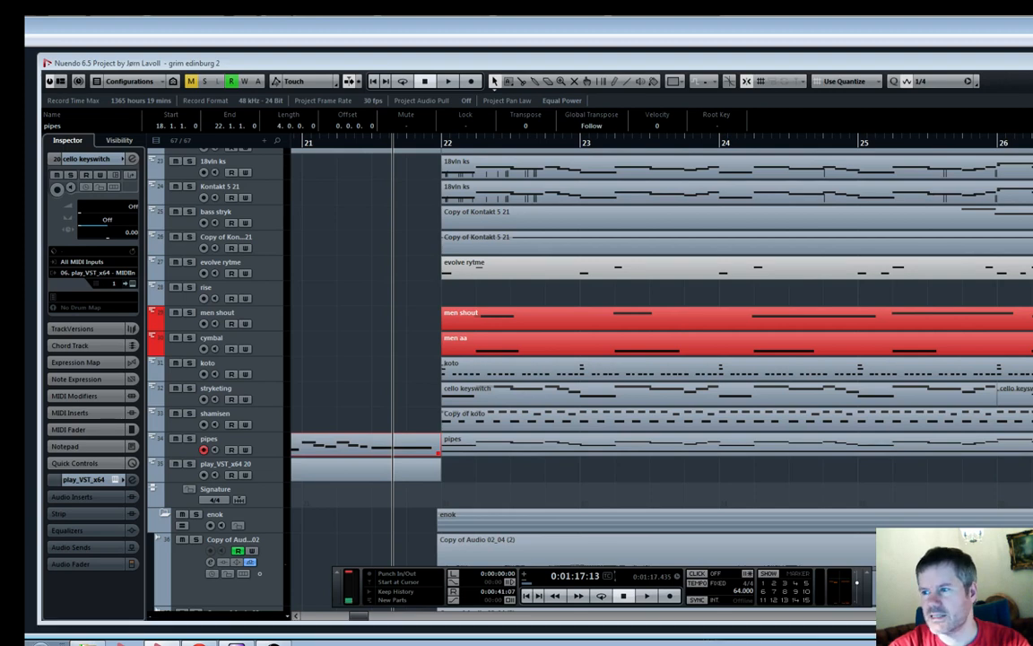
key(space)
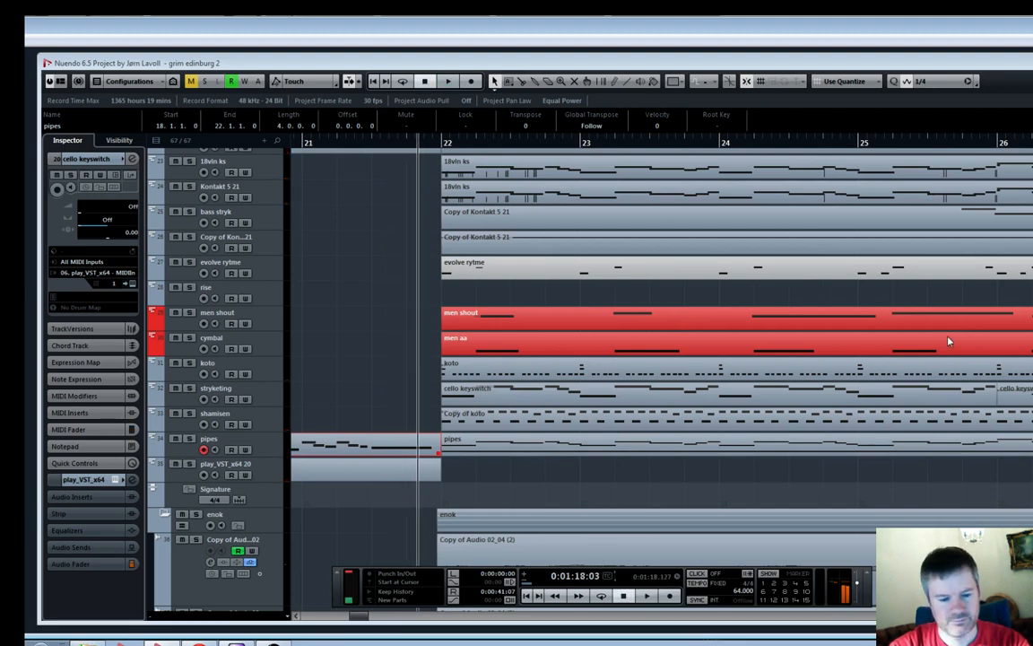
key(KP_Subtract)
key(space)
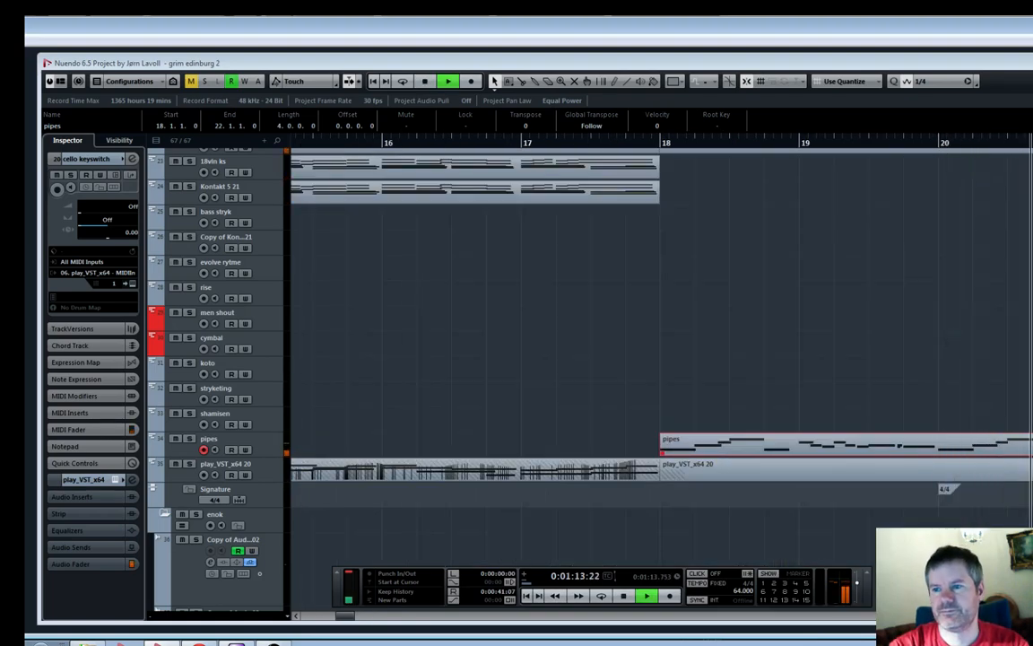
Bring the pipes part's Key Editor window fully into view and place the playhead just before bar 18
drag(1032, 125, 635, 114)
key(h)
key(h)
click(549, 176)
scroll(628, 206, up, 3)
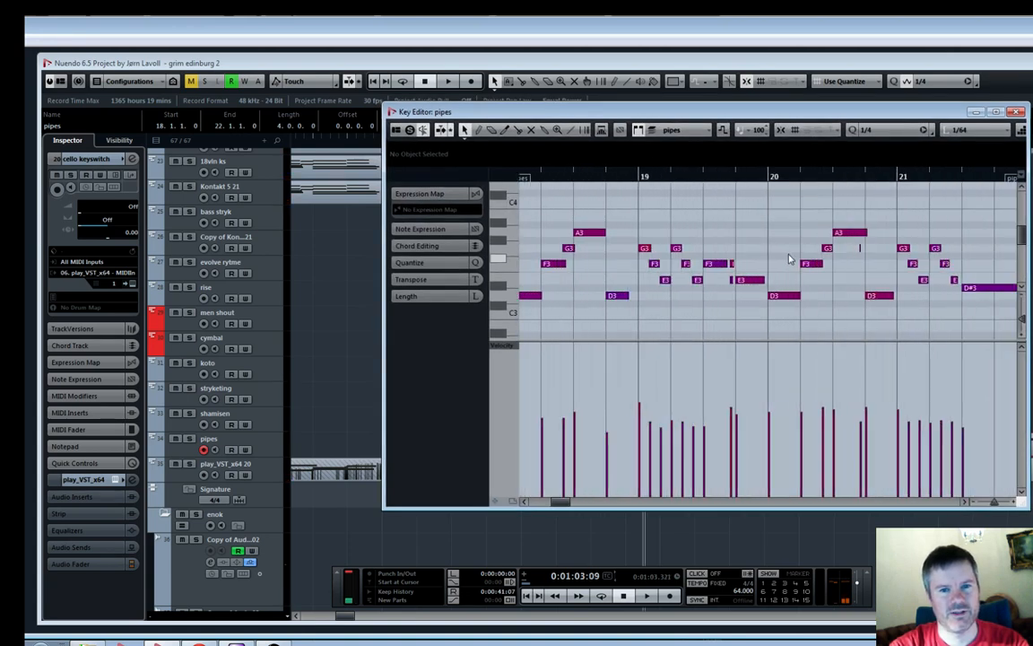
scroll(790, 252, down, 2)
Play the pipes notes from just before bar 18 and stop in beat 19.4, with the short notes there enlarged
key(space)
key(h)
key(h)
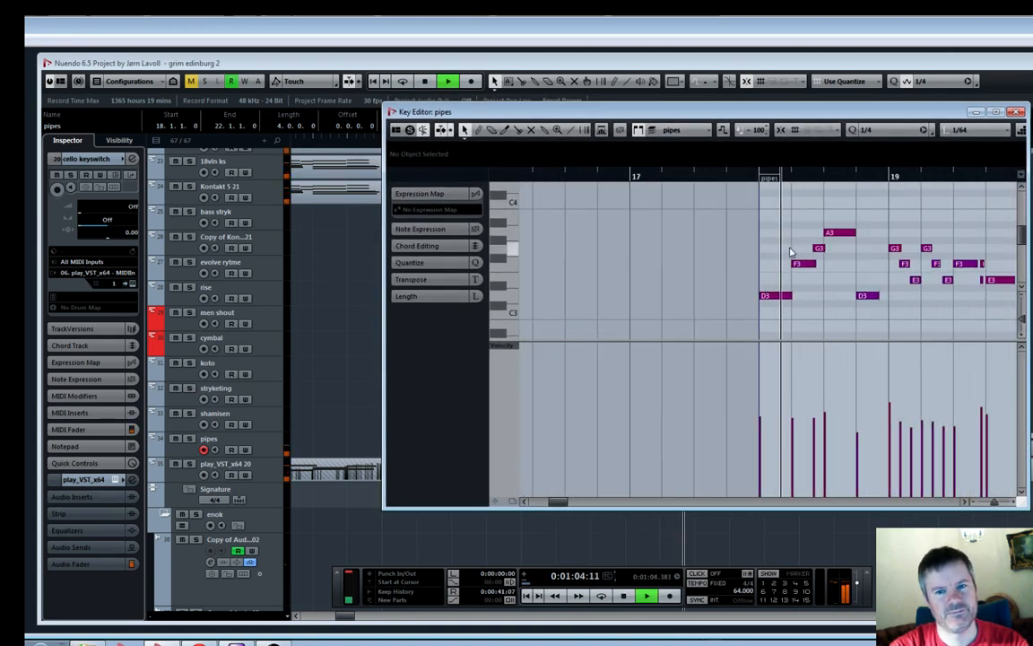
key(g)
drag(561, 503, 562, 504)
key(h)
key(h)
key(h)
key(h)
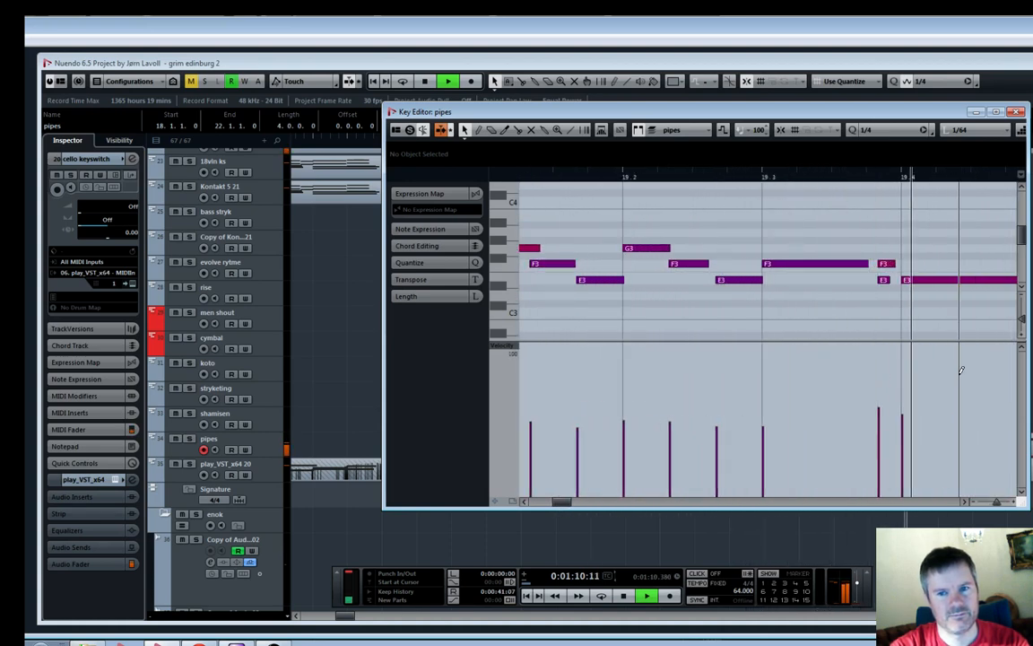
key(h)
Mute the short E3 note just before beat 19.4 and listen to the passage up to about beat 20.2
click(713, 280)
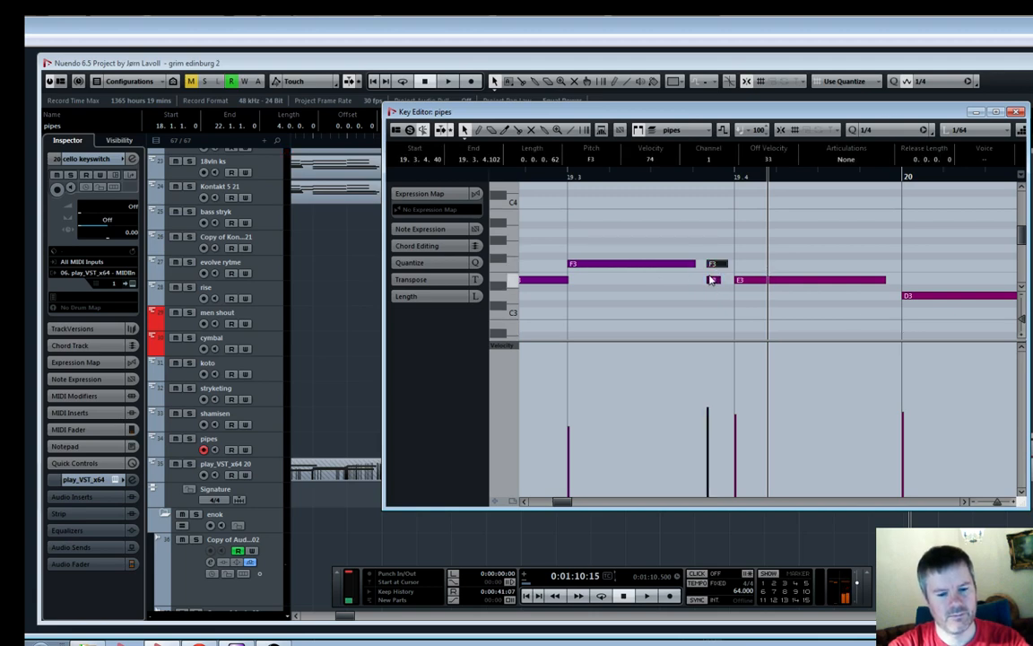
key(space)
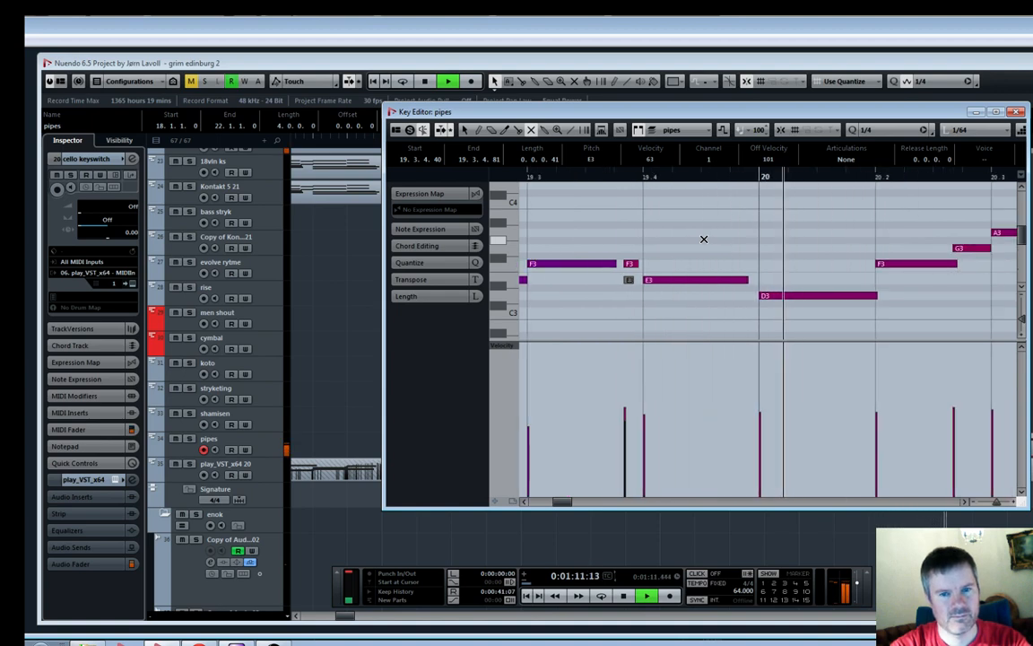
key(space)
key(h)
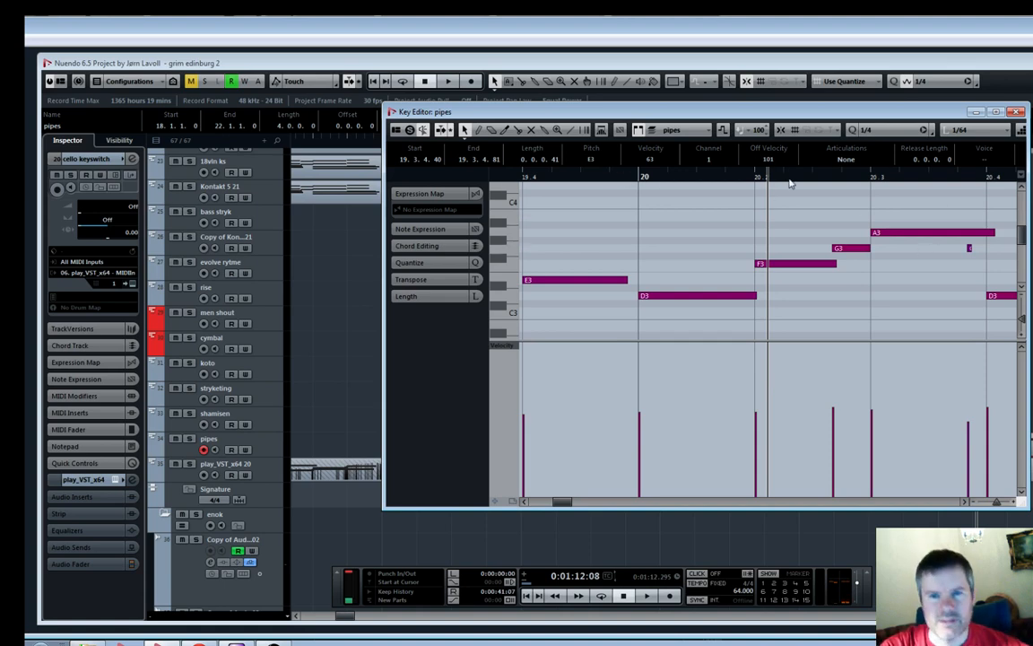
Add a short C#3 grace note just before the D3 at bar 20 and raise its velocity to 66
double_click(680, 297)
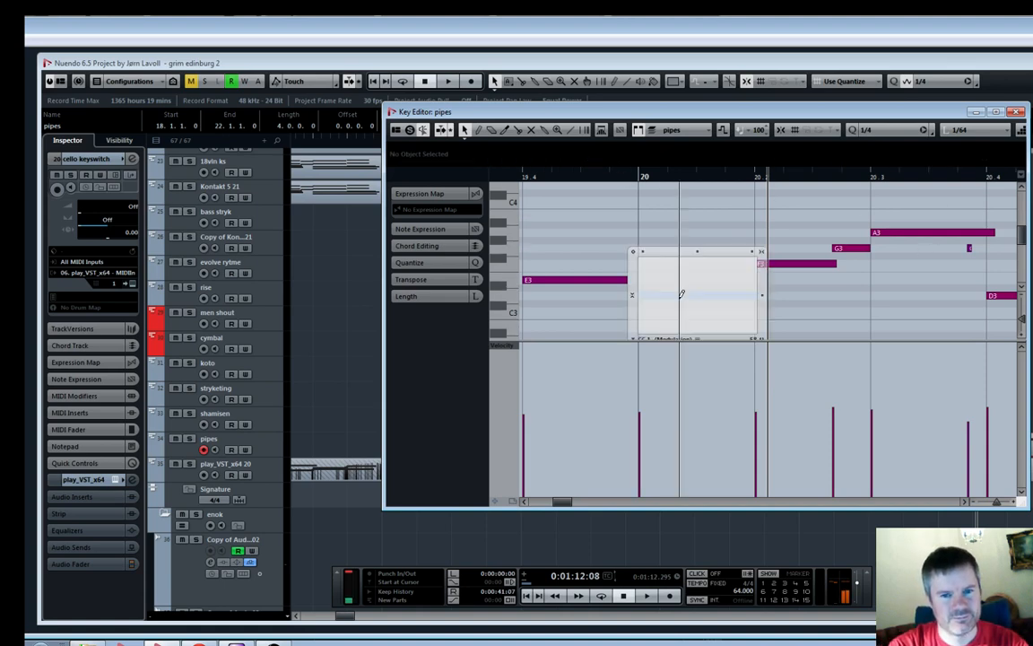
key(Escape)
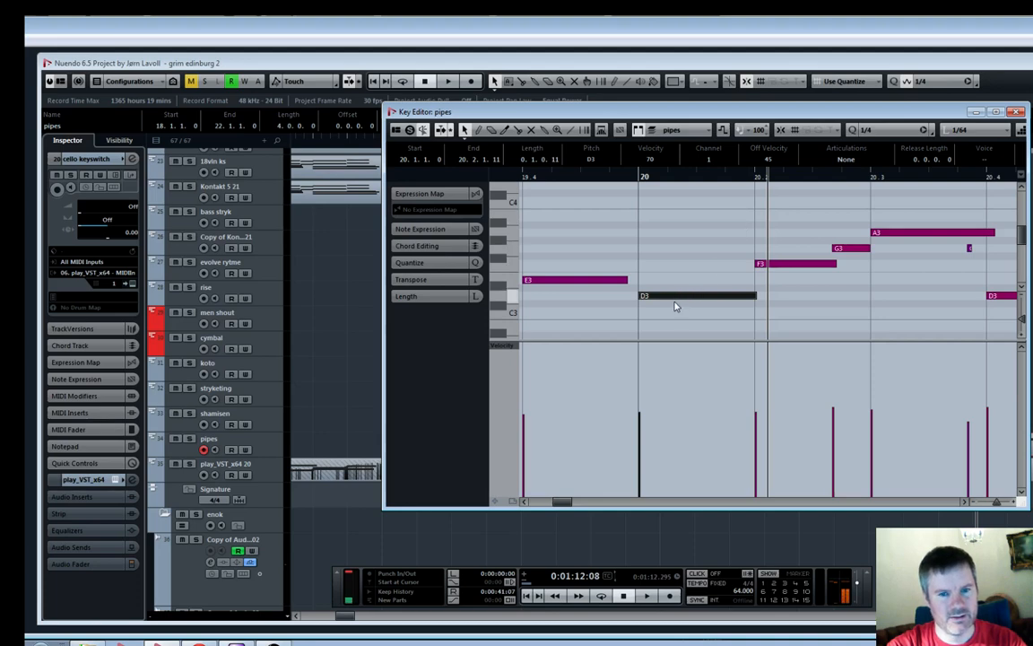
drag(676, 306, 640, 310)
click(631, 456)
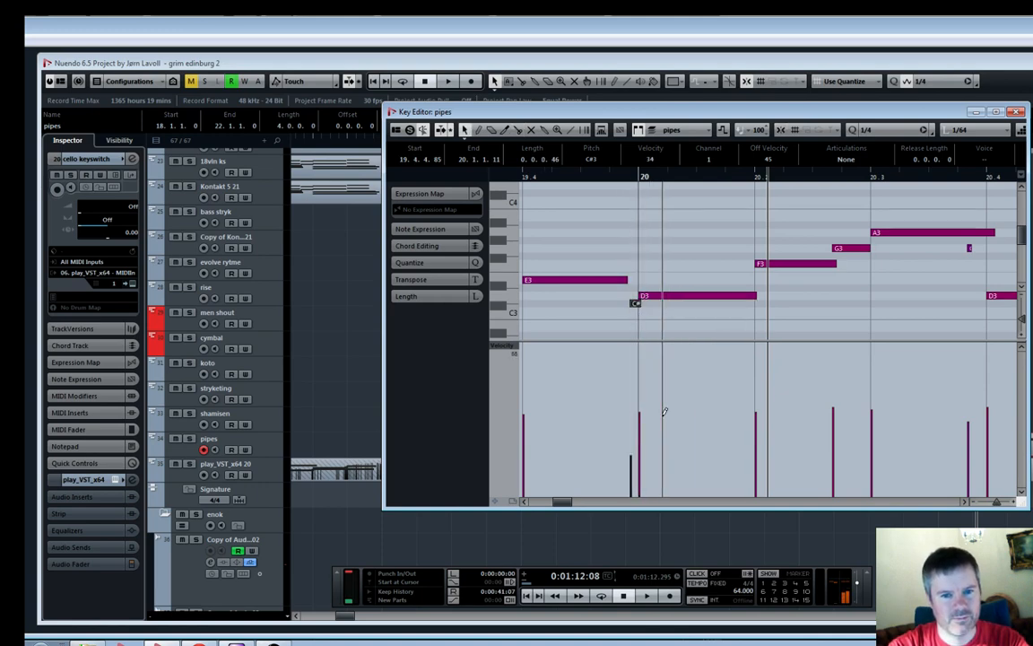
drag(632, 445, 633, 402)
Place the playhead at bar 19, listen to the phrase with the new grace note and stop early in bar 20
key(g)
key(g)
key(g)
key(g)
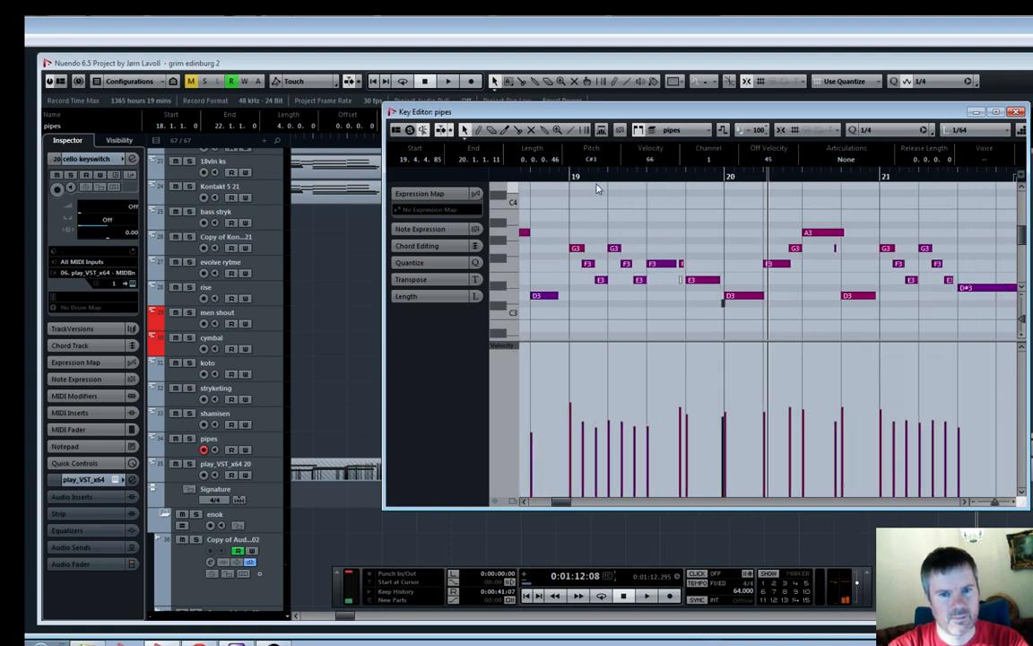
click(575, 178)
key(space)
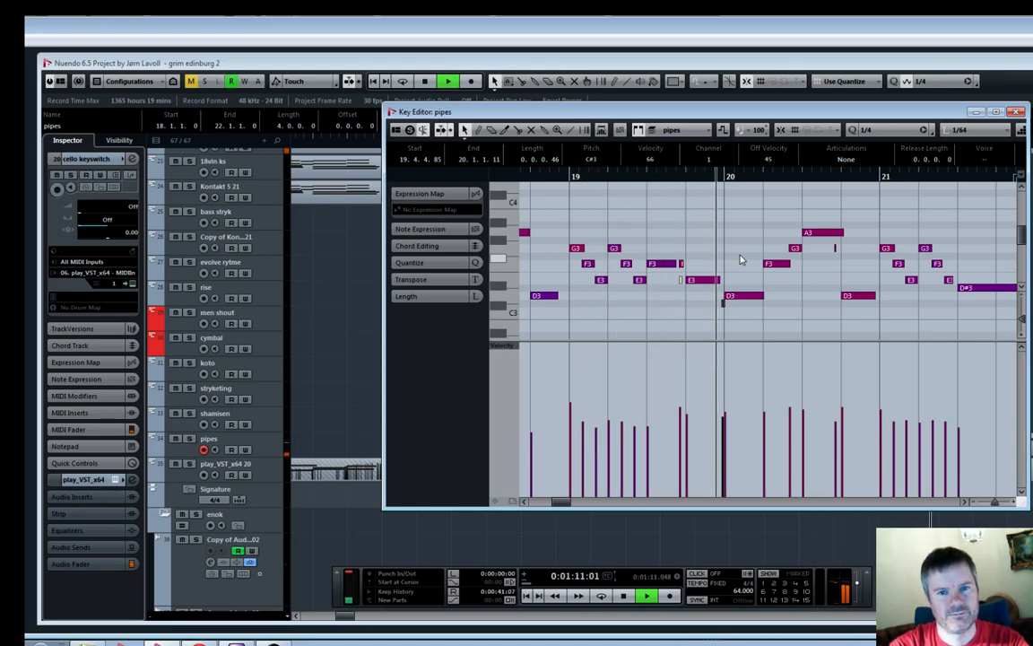
scroll(734, 273, up, 2)
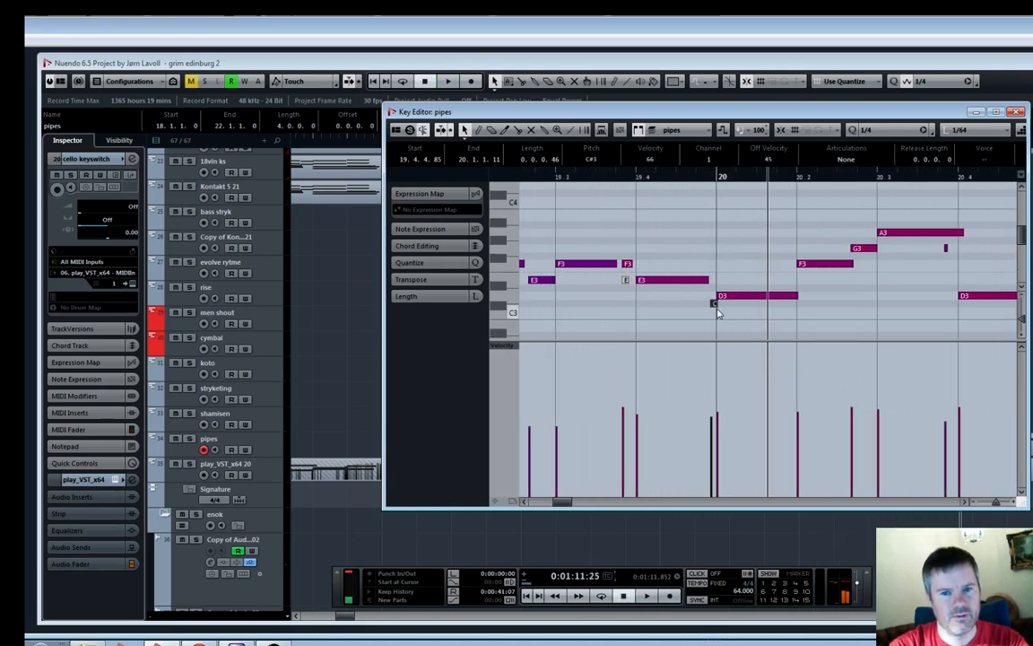
Try the grace note before bar 20 at pitch E3 and play the phrase from beat 19.3
scroll(715, 306, down, 1)
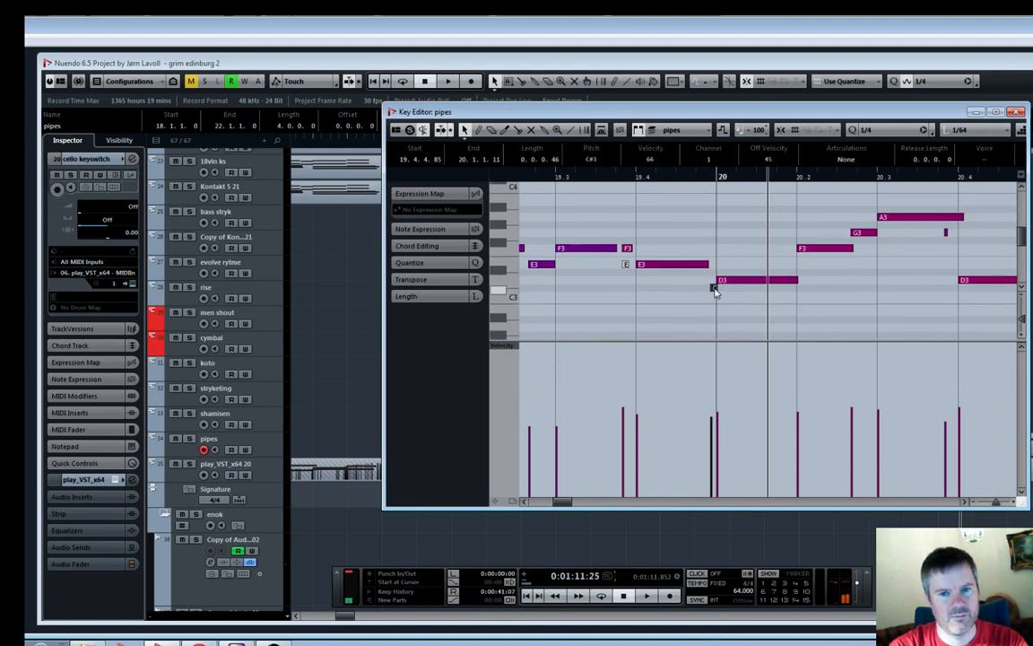
drag(714, 289, 715, 265)
click(556, 174)
key(space)
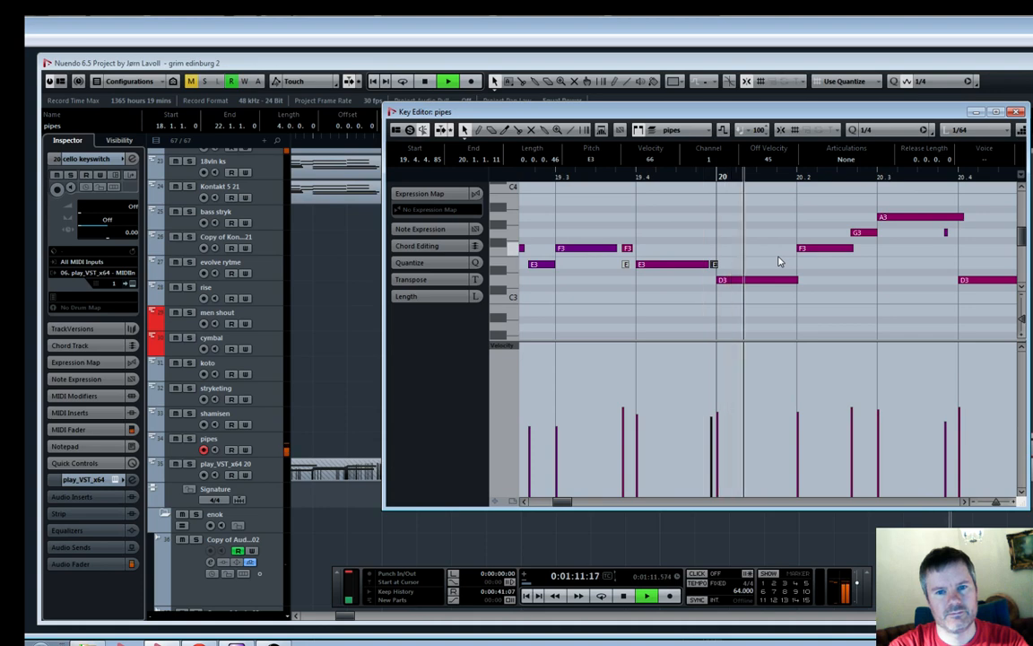
key(space)
Raise the grace note before bar 20 to F3 and replay the phrase from beat 19.3
drag(715, 266, 716, 256)
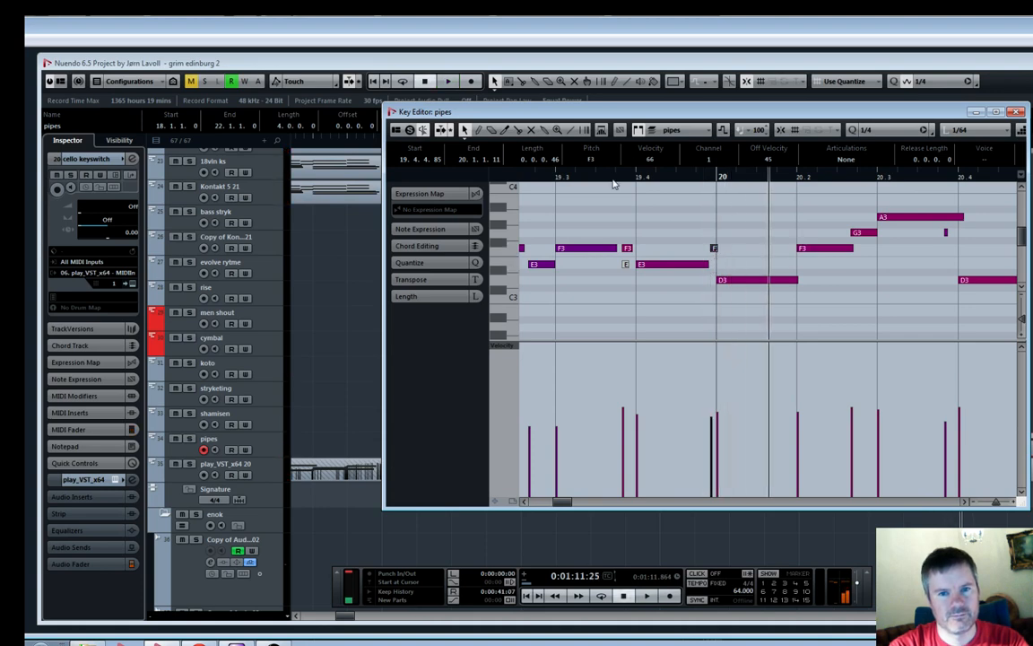
key(space)
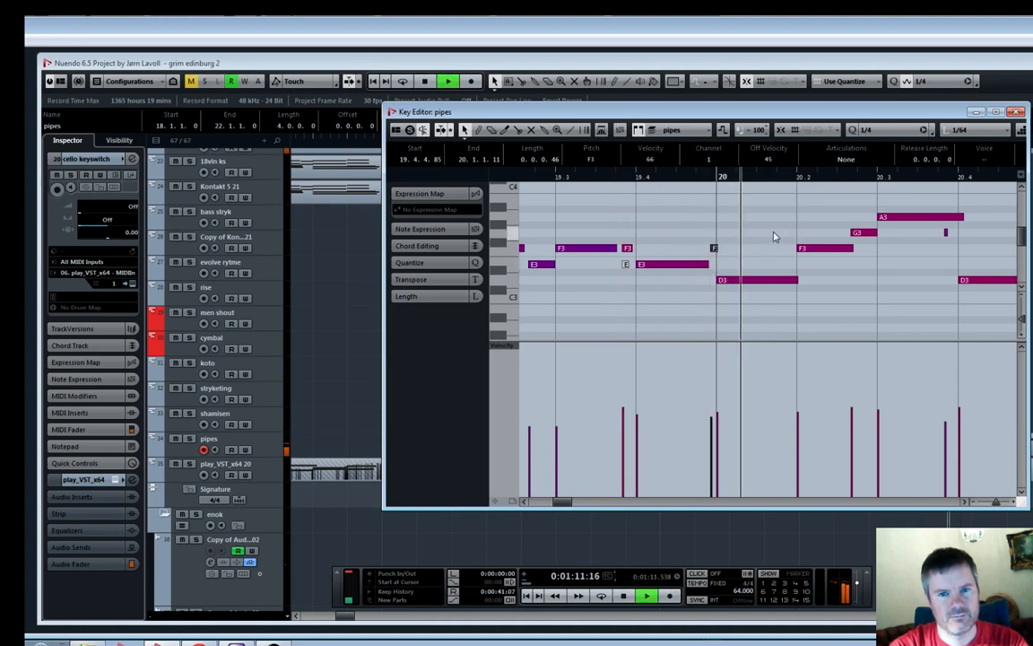
key(space)
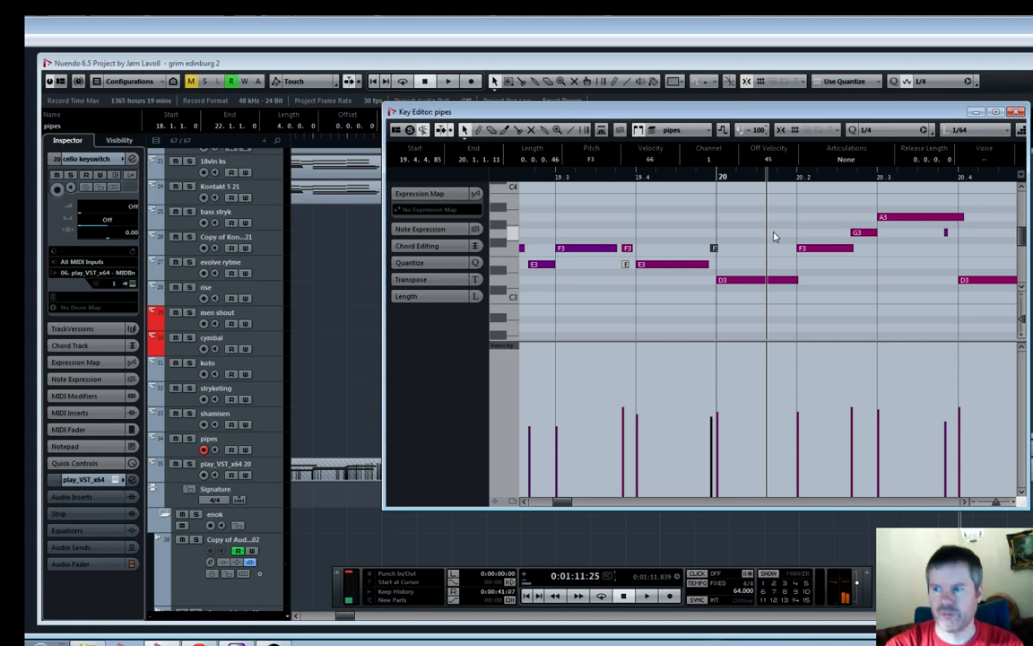
Play on to beat 20.4, replay the phrase from bar 20 and stop just before the short G3 note
key(g)
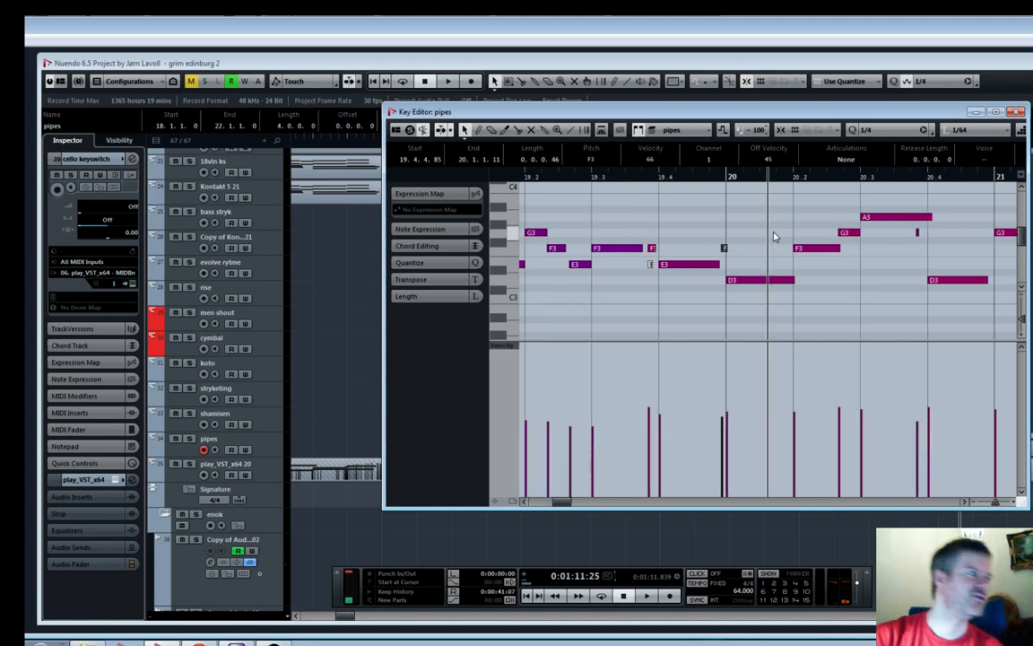
key(space)
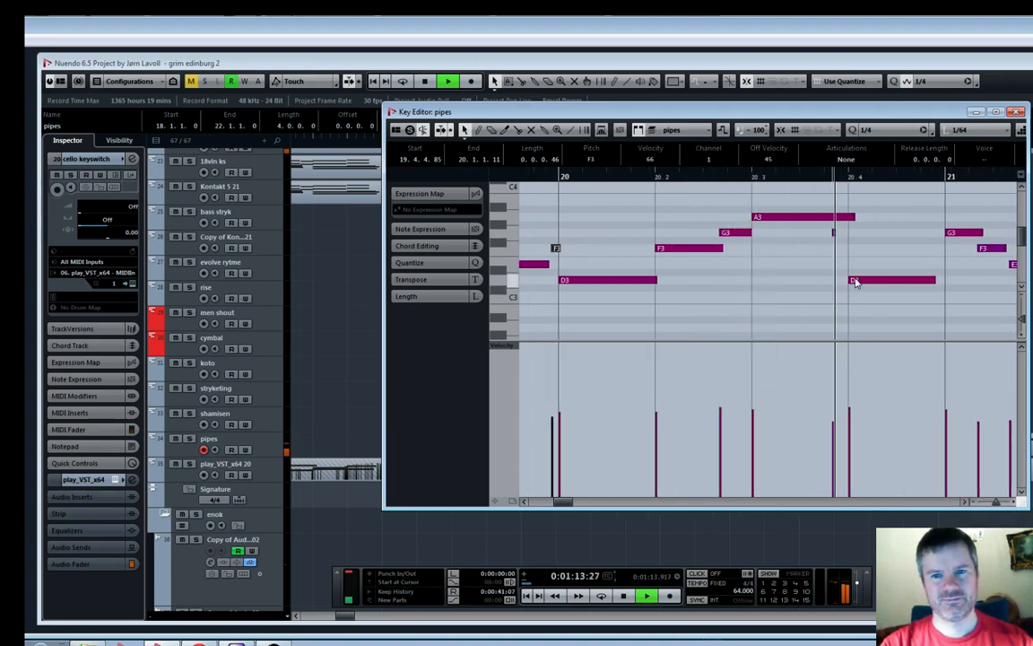
key(space)
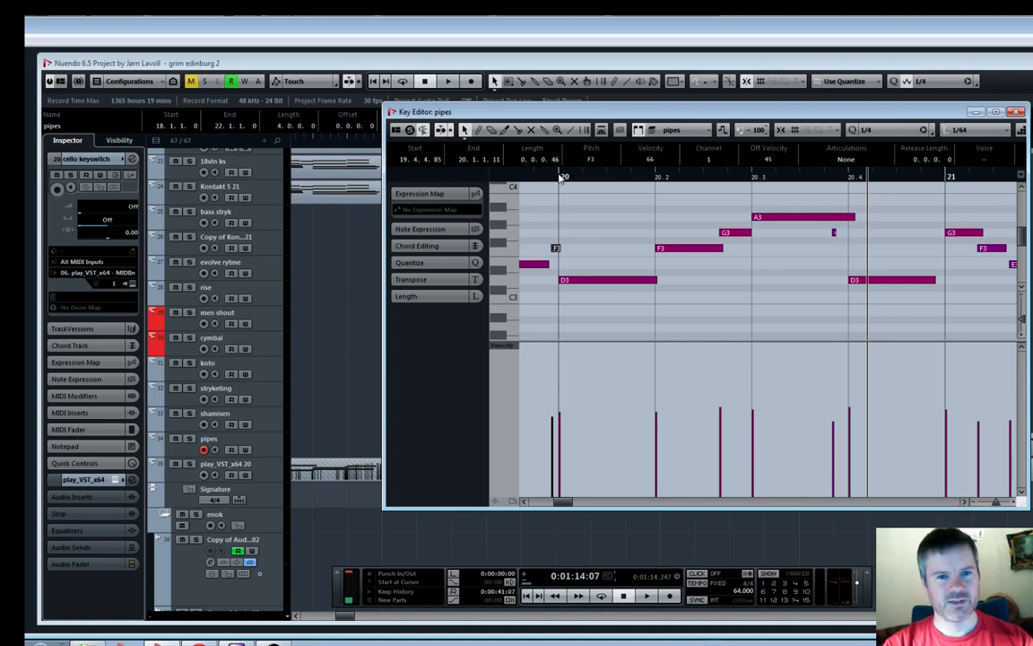
click(561, 177)
key(space)
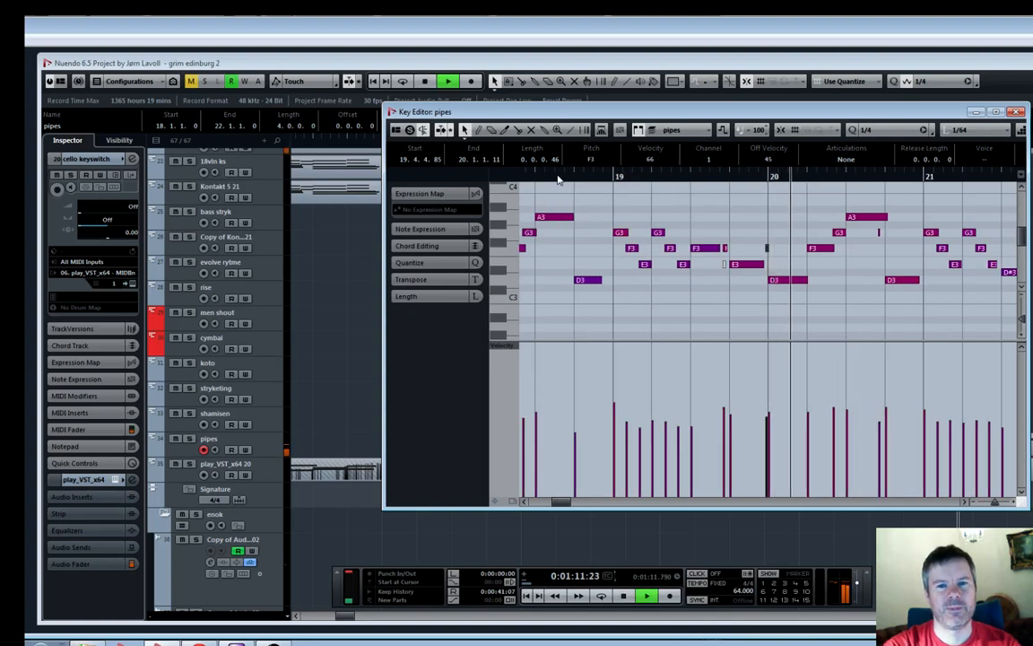
key(h)
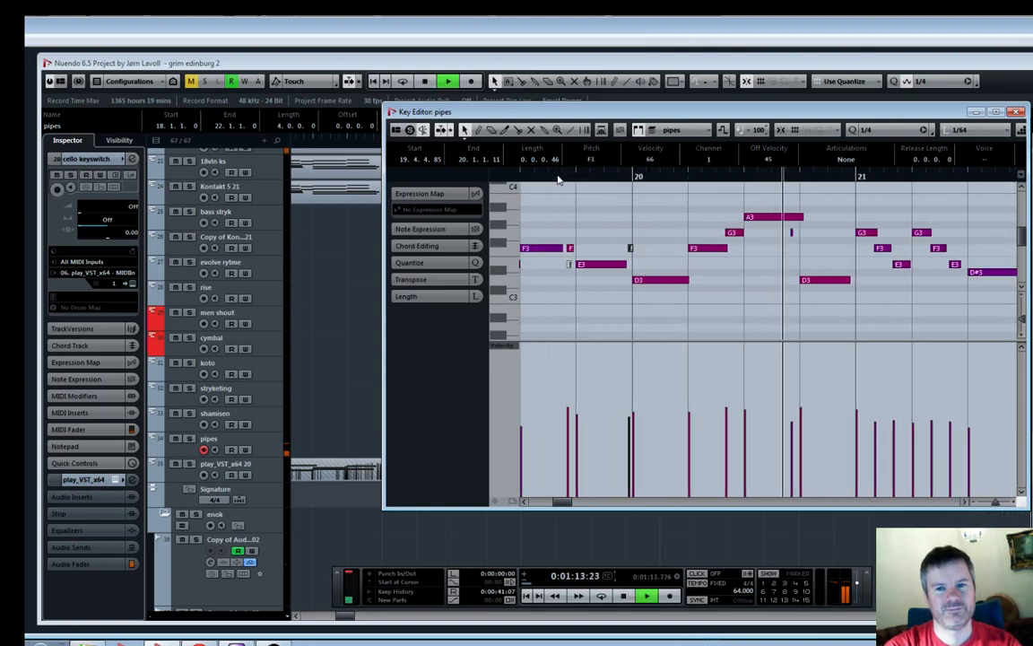
key(space)
Try the short G3 note before beat 20.4 slightly earlier, starting at 20.3.4.5, and play from beat 20.3
click(678, 179)
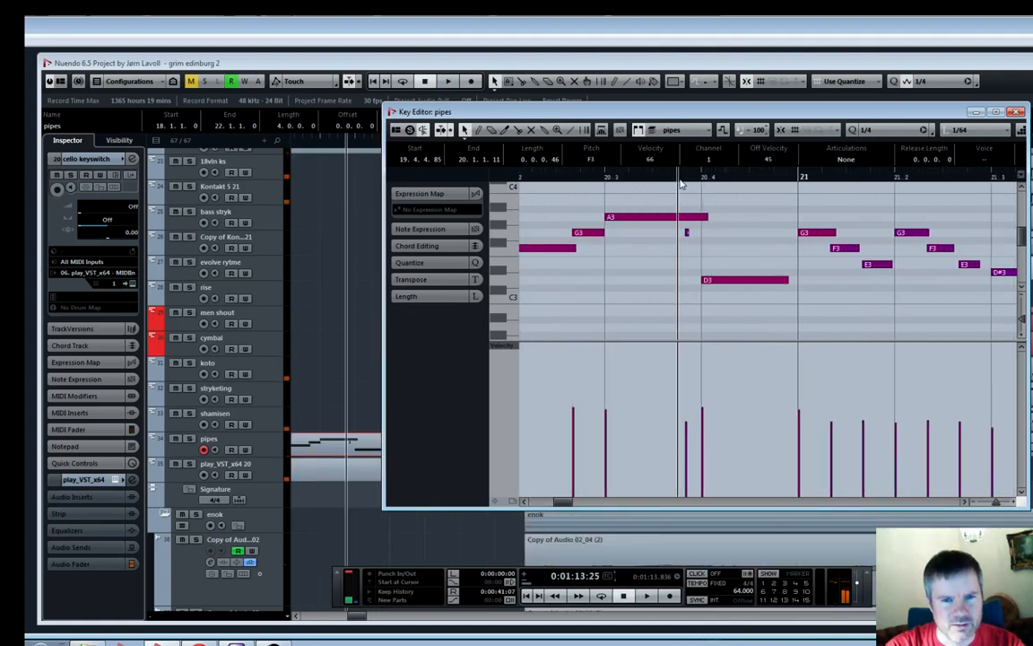
key(h)
key(h)
key(h)
key(h)
key(h)
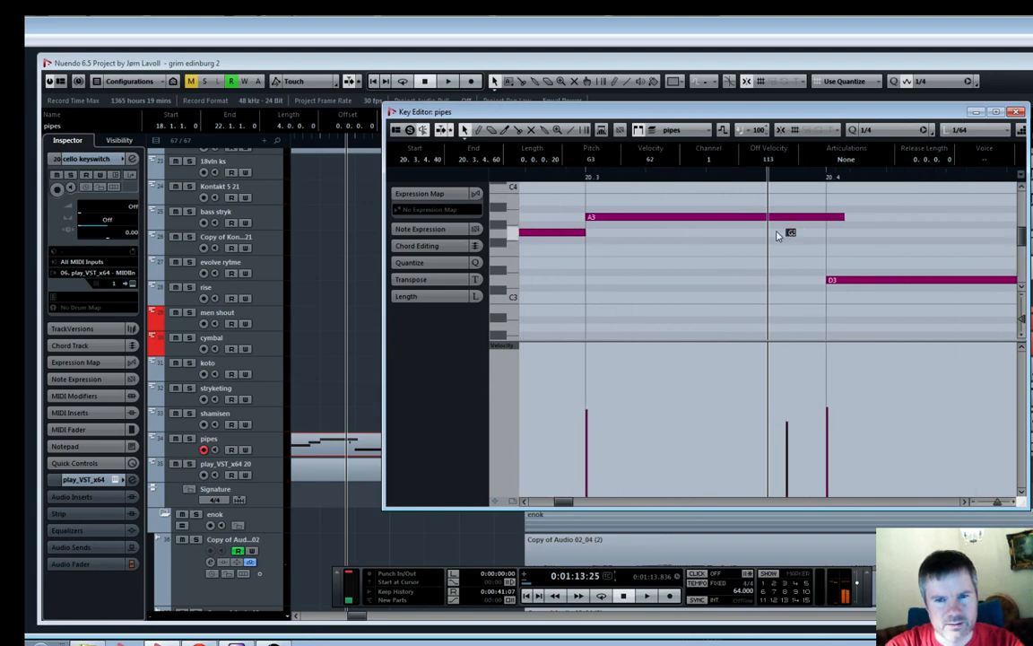
drag(790, 233, 773, 235)
double_click(775, 233)
click(790, 234)
click(592, 177)
key(space)
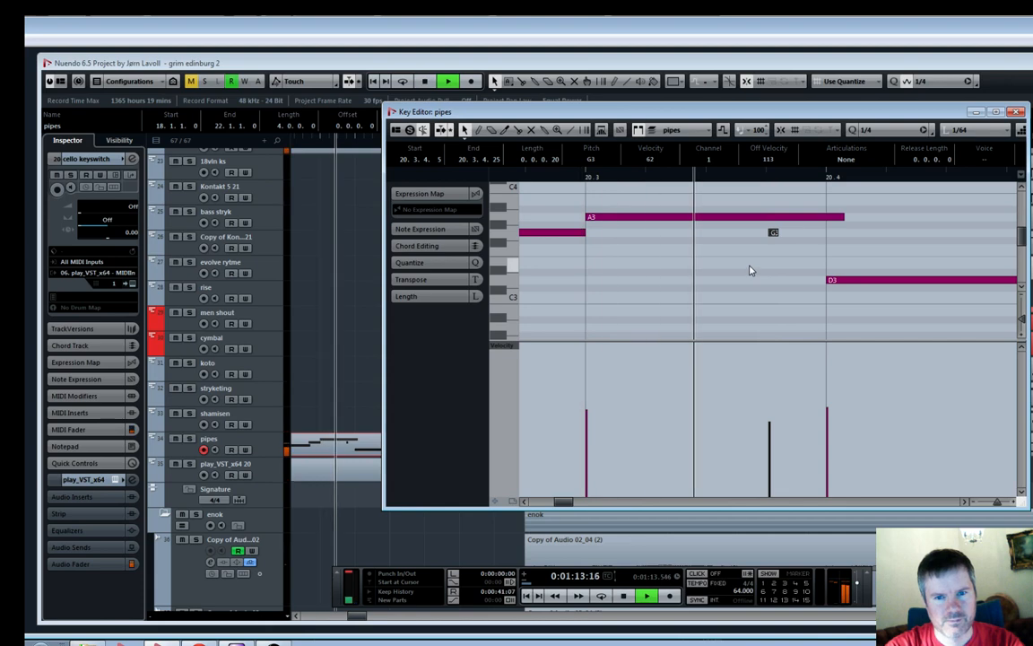
key(space)
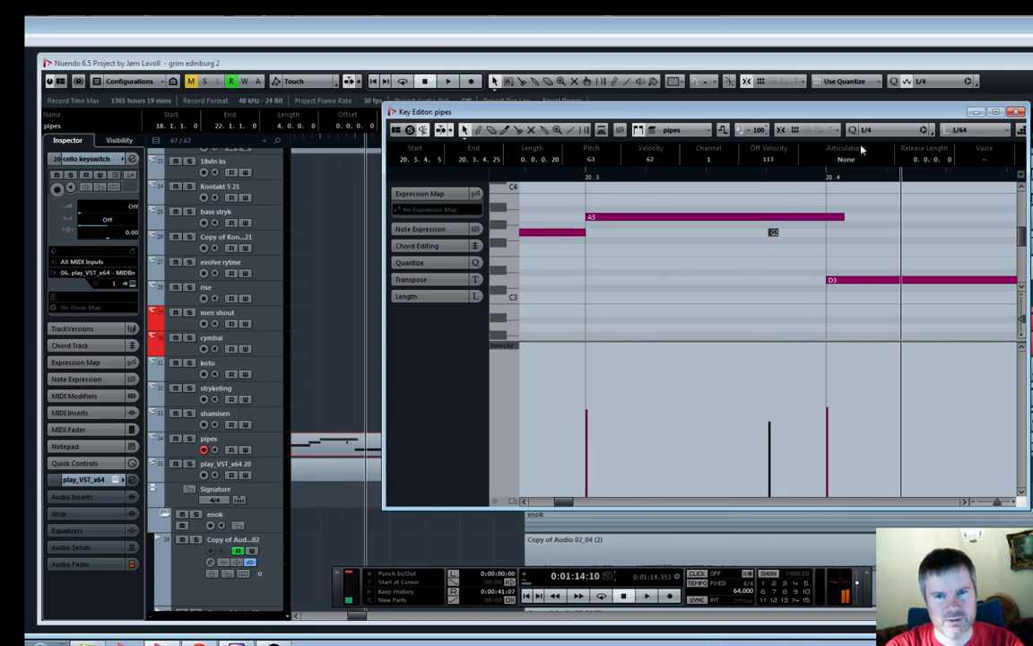
Set the quantize value to 1/16 Triplet and move the short G3 note to start at 20.3.4.40
click(884, 130)
click(907, 292)
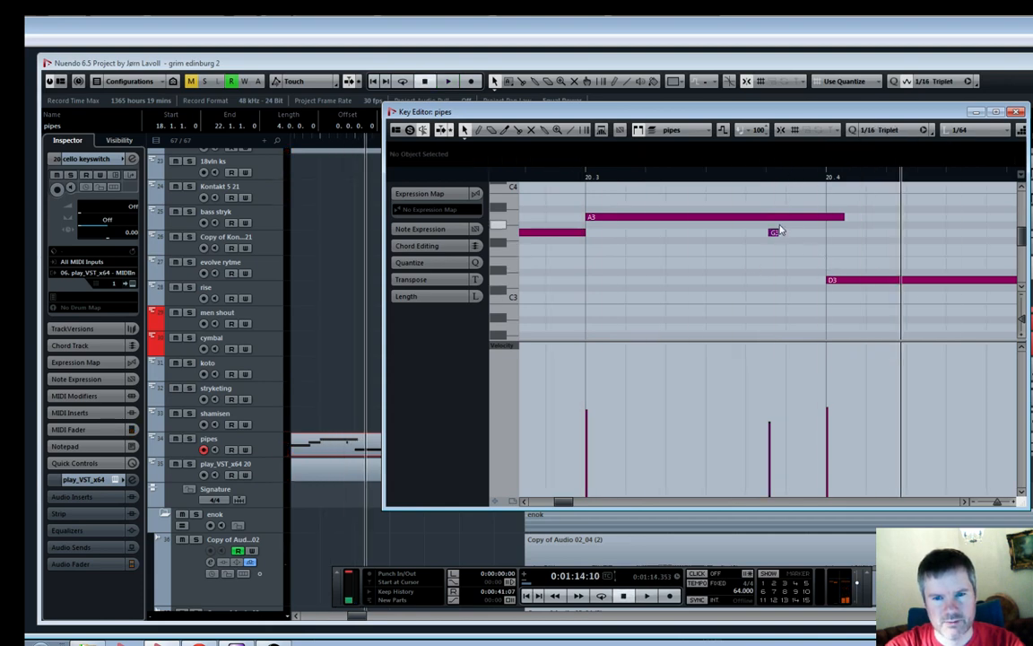
drag(775, 235, 792, 235)
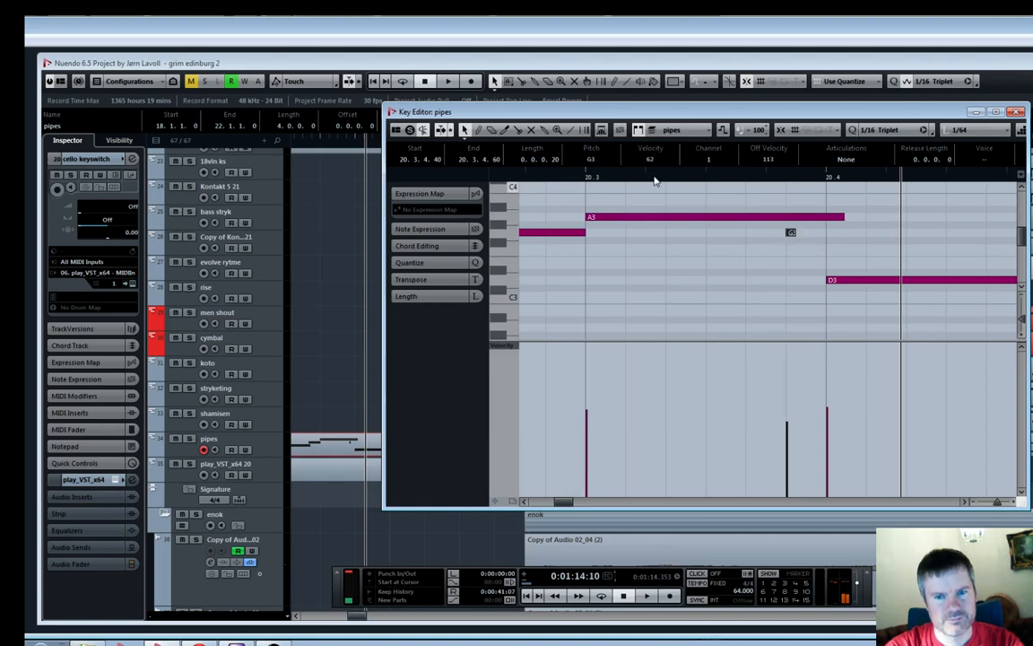
Replay the passage around beat 20.4, continue through the descending notes of bar 21 and stop near beat 21.4
key(space)
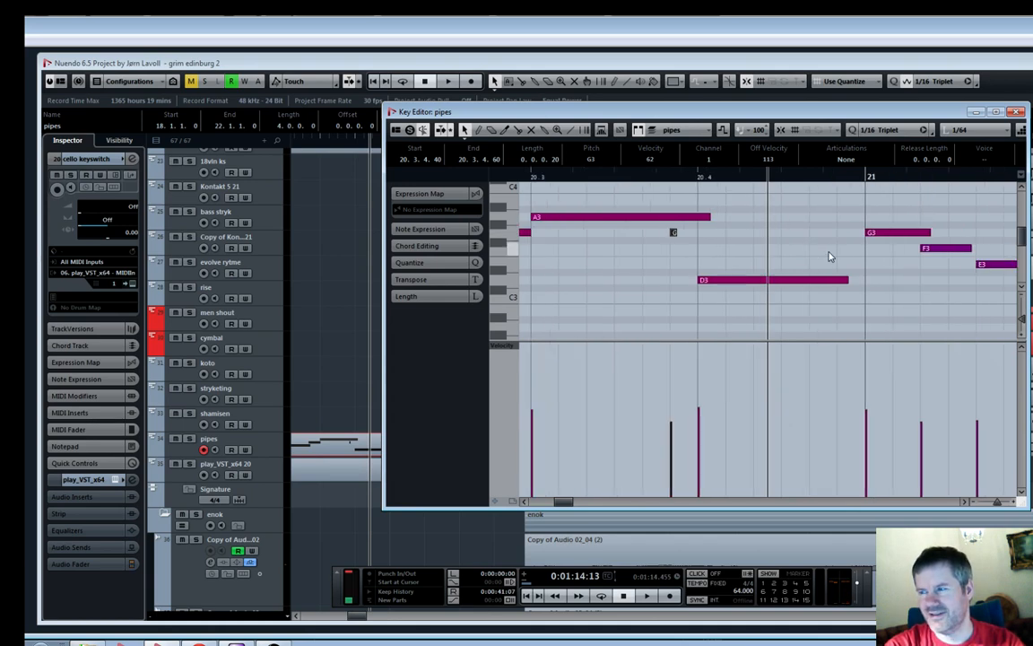
key(g)
key(space)
key(g)
key(g)
key(g)
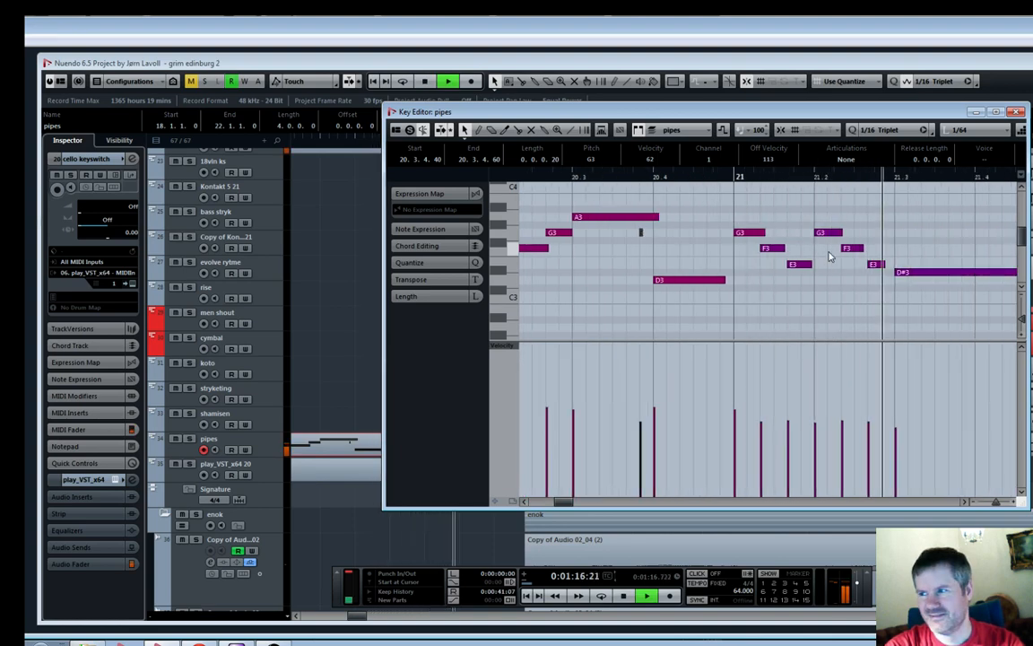
key(space)
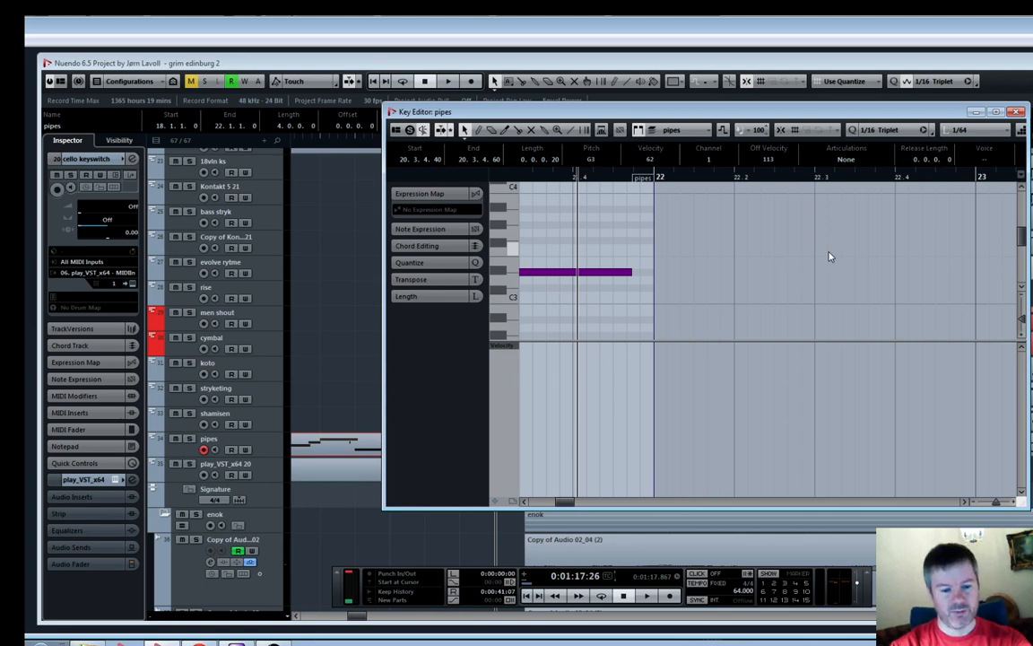
Close the Key Editor and show the arrangement around the pipes part from about bar 11 to bar 29
click(1016, 111)
scroll(785, 276, down, 3)
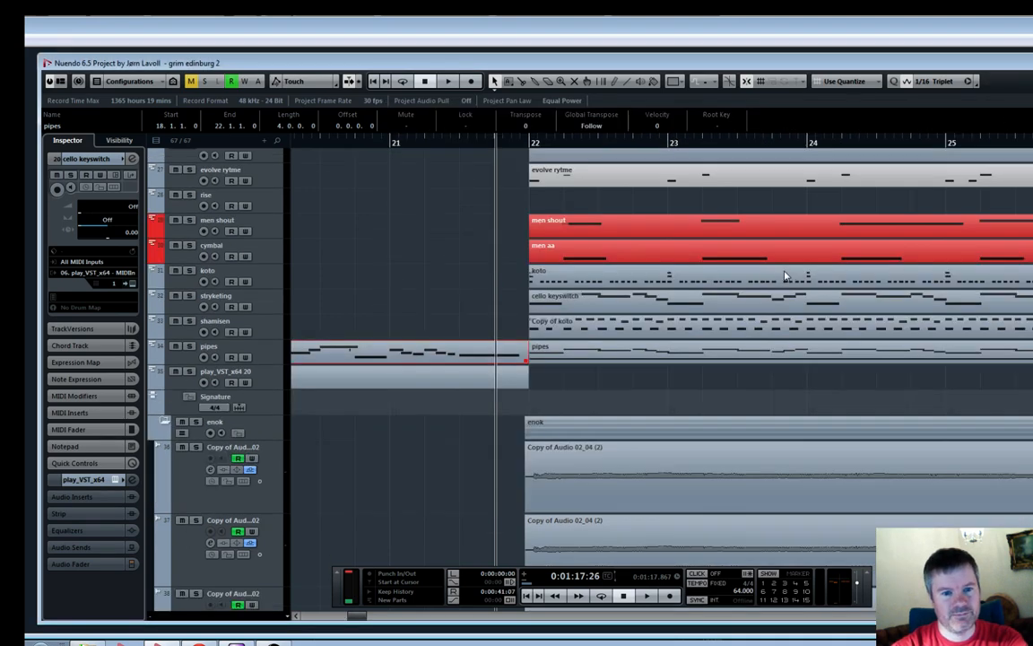
scroll(784, 276, left, 3)
key(g)
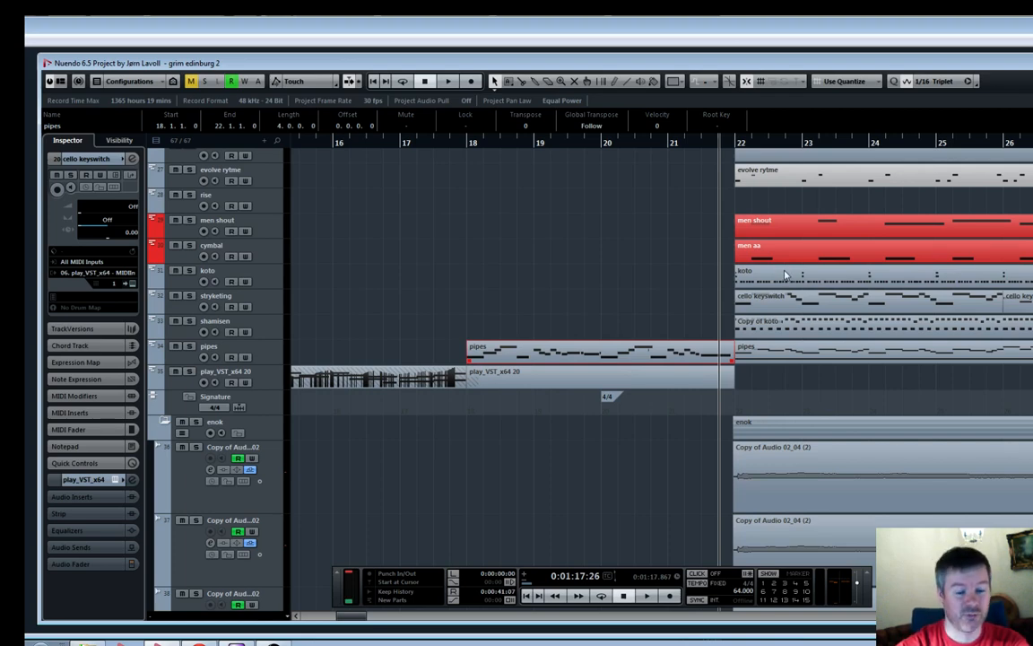
key(h)
scroll(785, 274, down, 2)
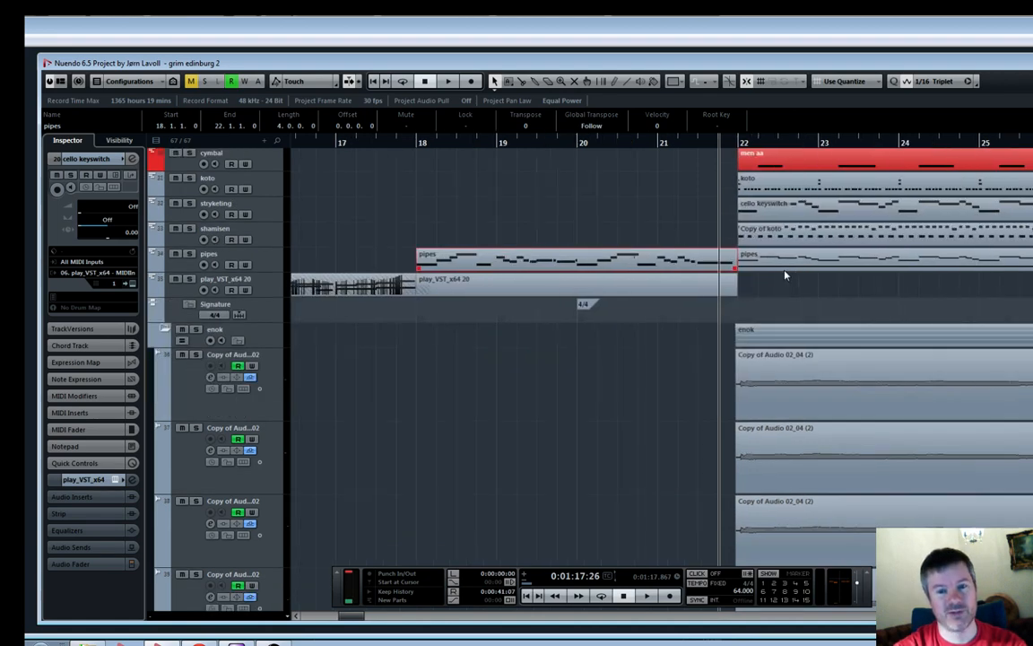
key(g)
key(g)
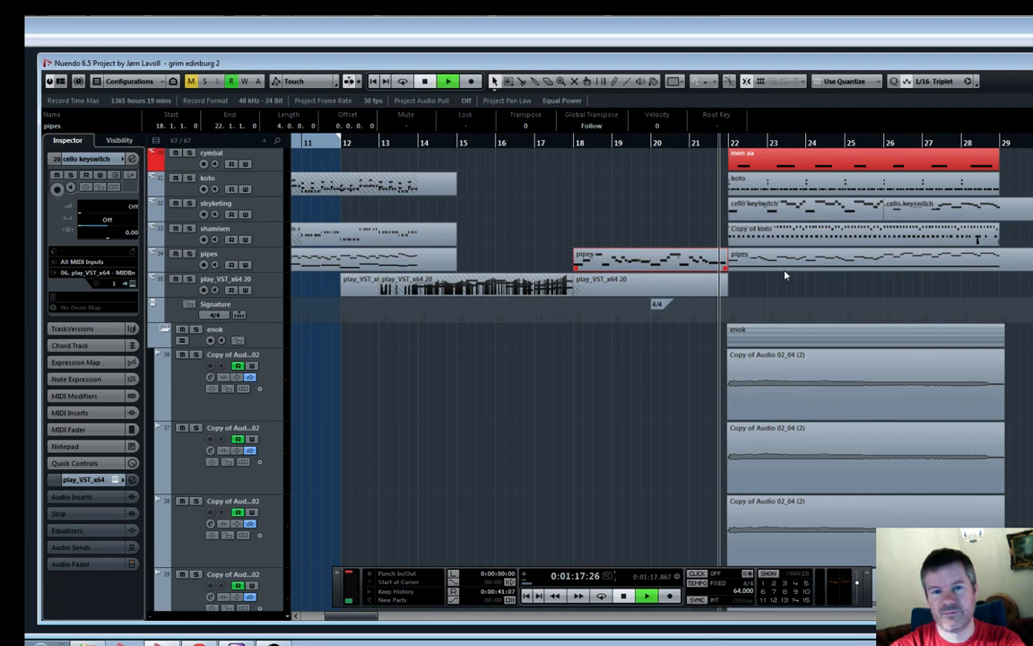
Play the transition from the end of bar 21 into bar 22 and stop around bar 22.3
key(h)
key(h)
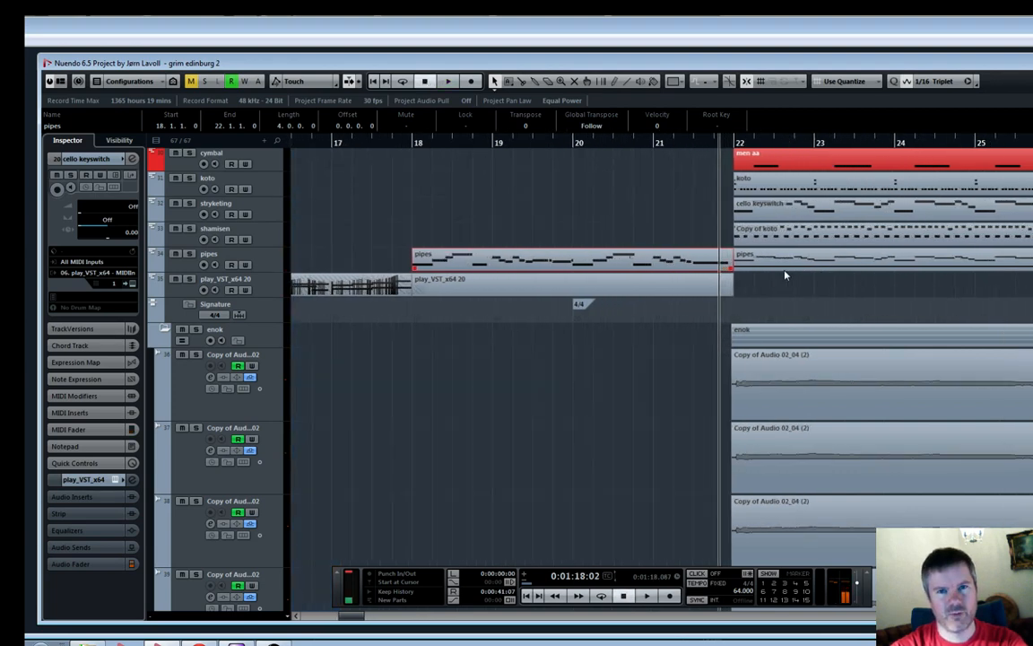
key(g)
key(g)
key(g)
key(g)
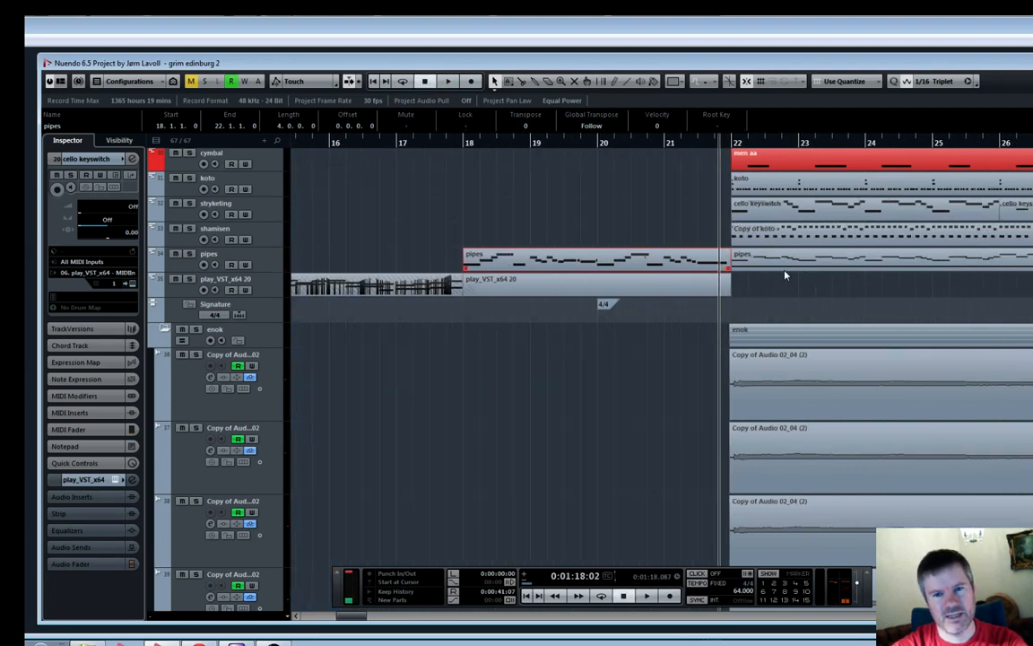
scroll(785, 274, up, 2)
key(h)
key(h)
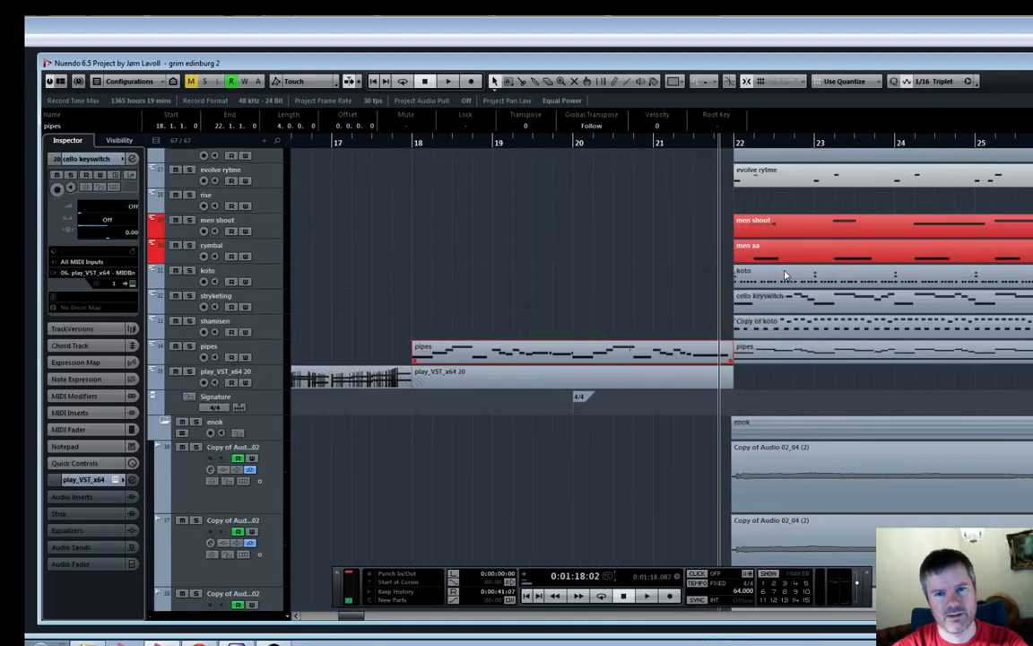
key(space)
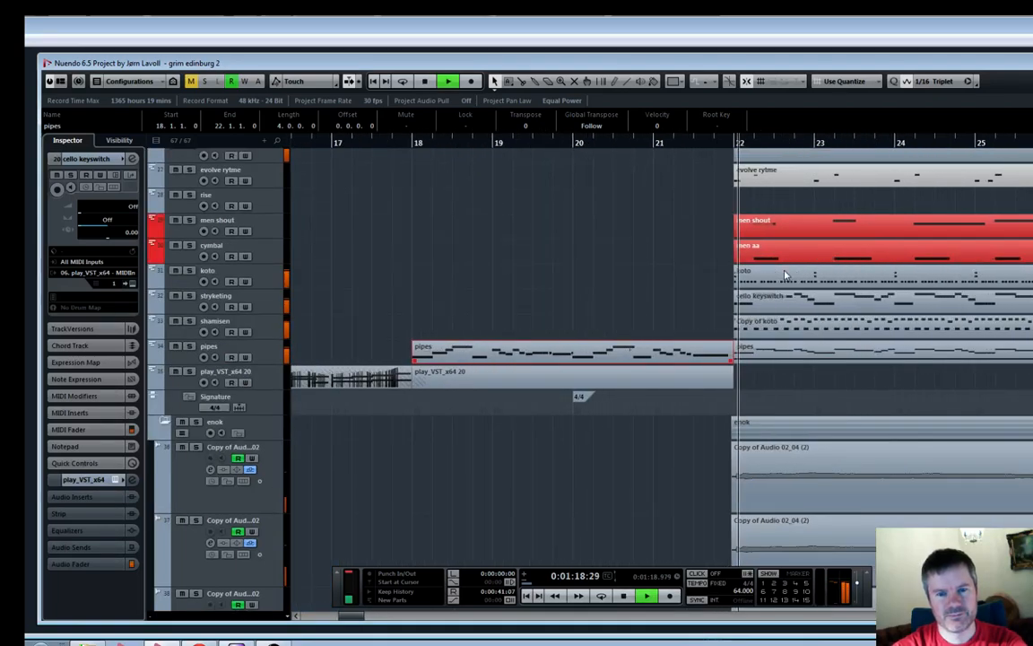
key(h)
key(space)
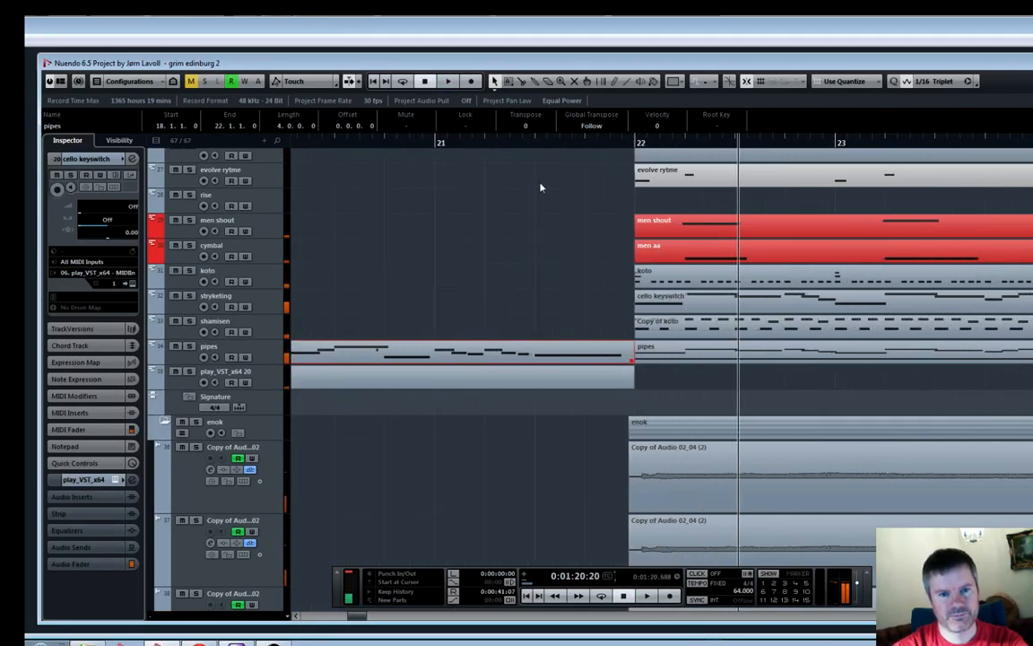
key(g)
key(g)
key(g)
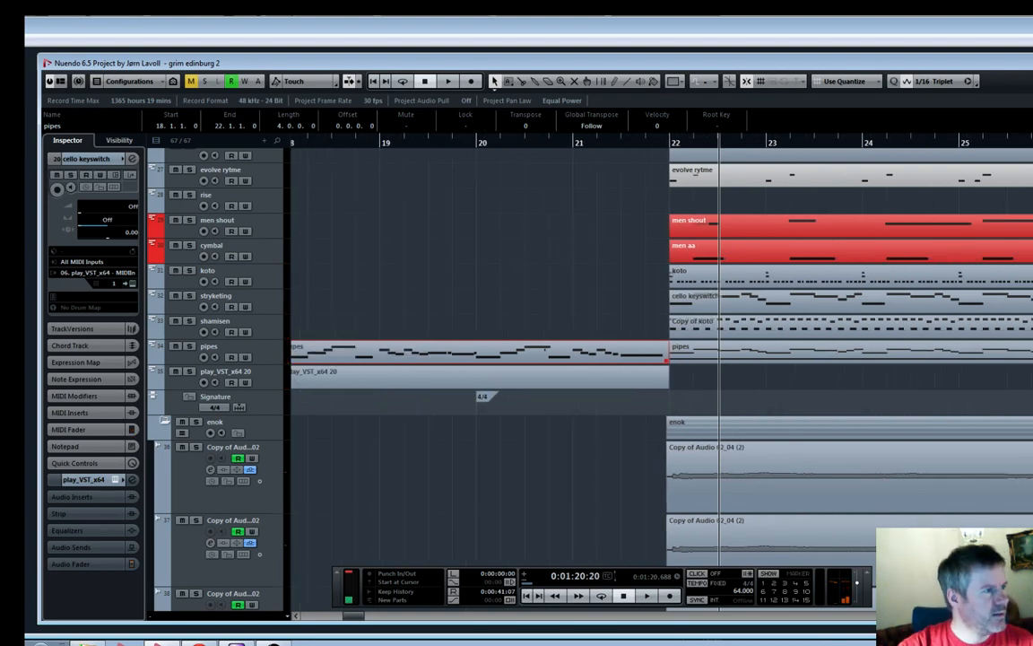
Save the project as a new version named "grim edinburg 3"
key(ctrl+shift+s)
key(End)
key(BackSpace)
text(3)
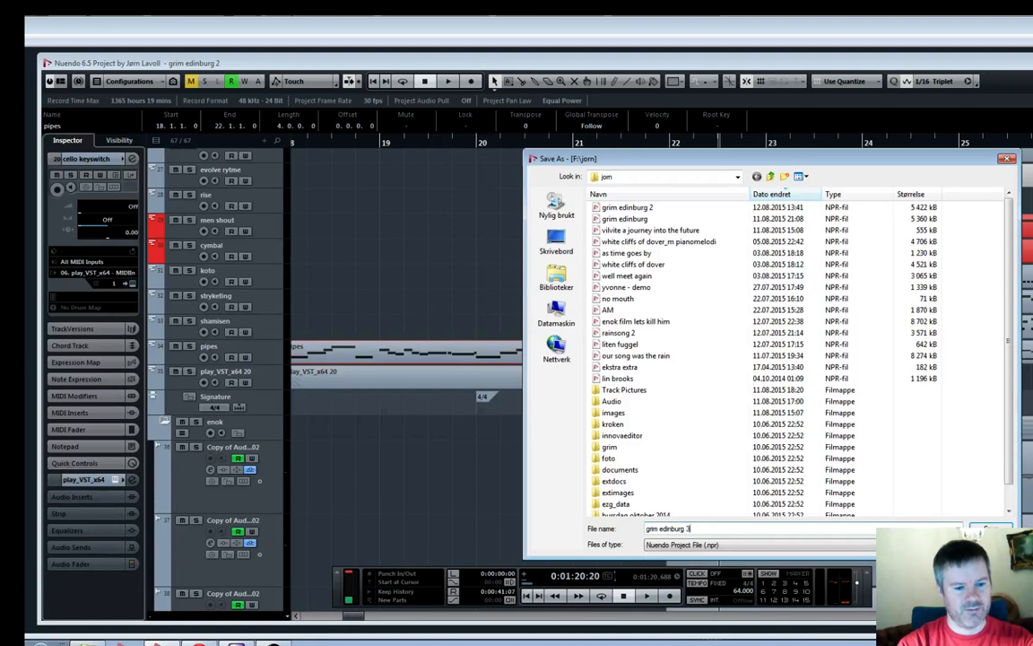
key(Return)
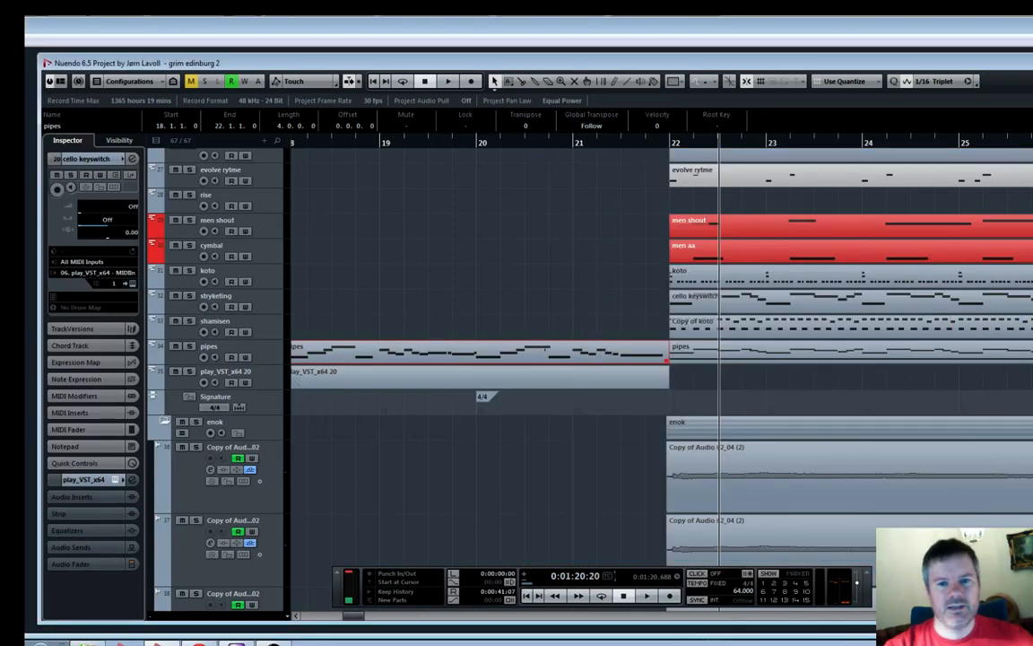
Add a play_VST_x64 track directly below the cymbal track and open its EastWest Play instrument window
click(177, 381)
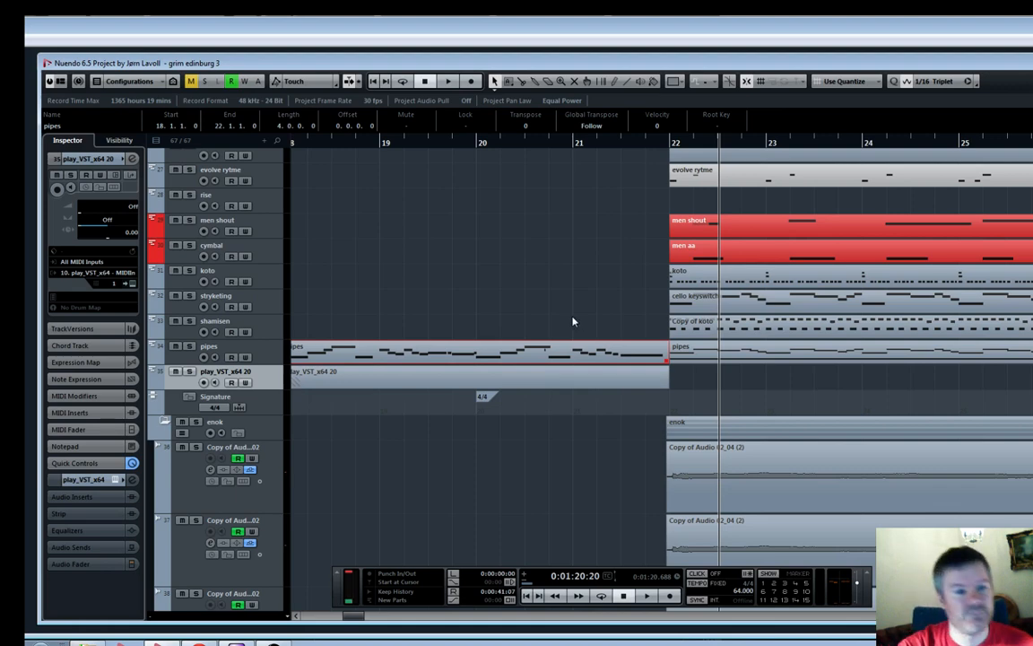
click(177, 259)
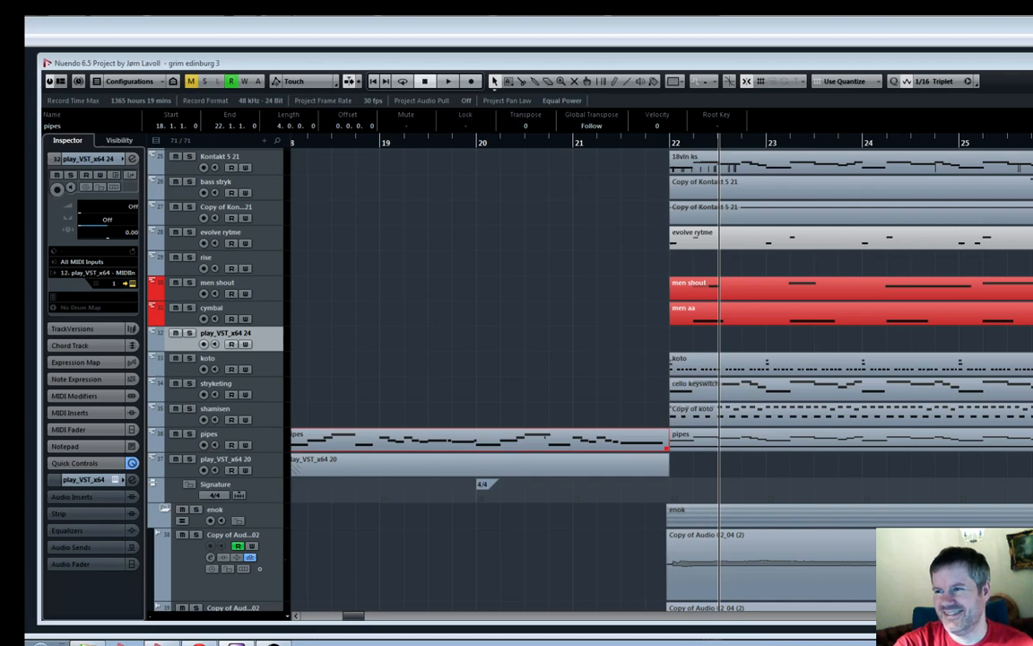
key(F2)
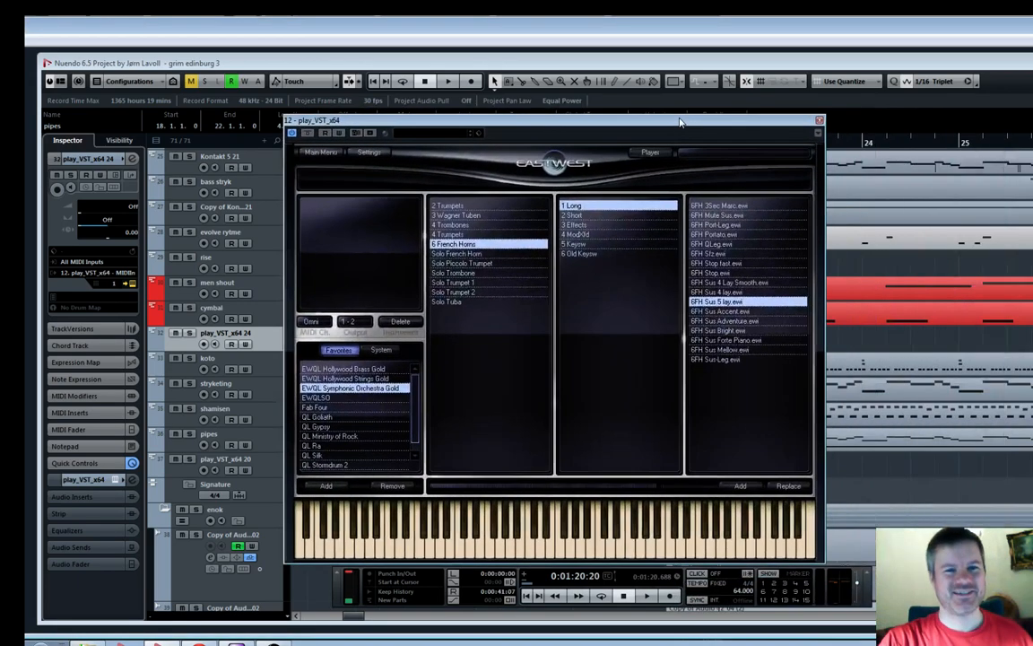
Load All Cymbals.ewi from the CymGong group of EWQL Symphonic Orchestra Gold's Gold Perc instruments and close the instrument window
click(449, 234)
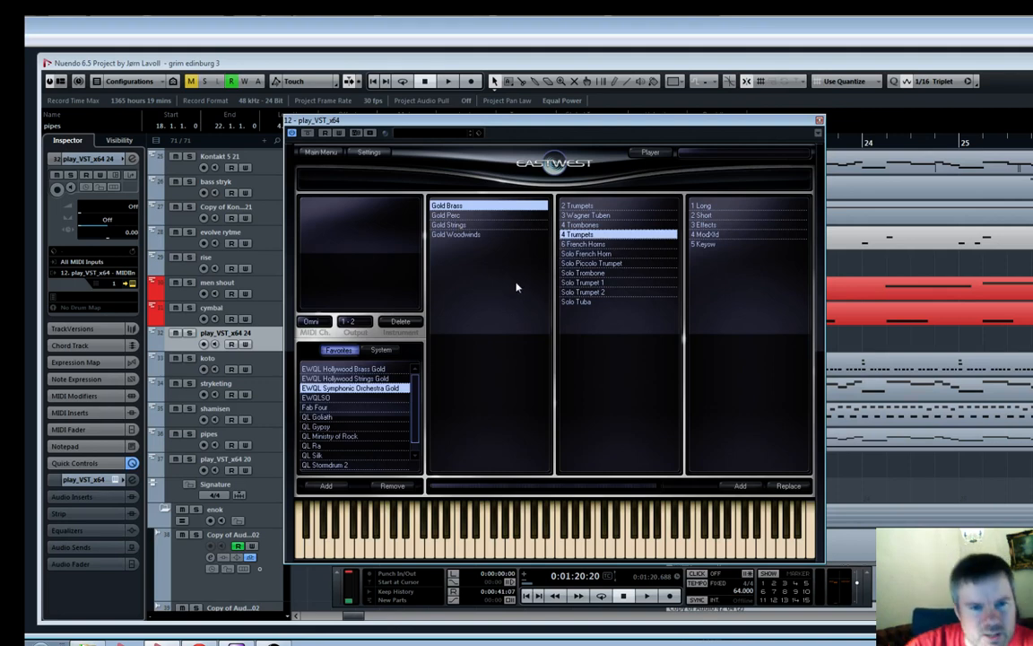
click(458, 216)
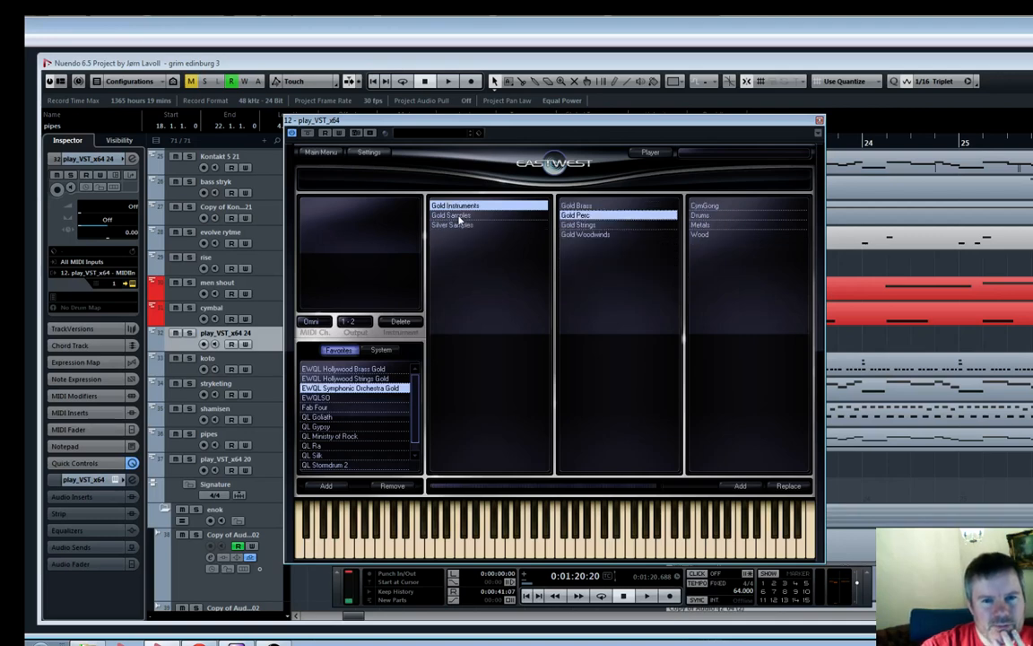
click(720, 209)
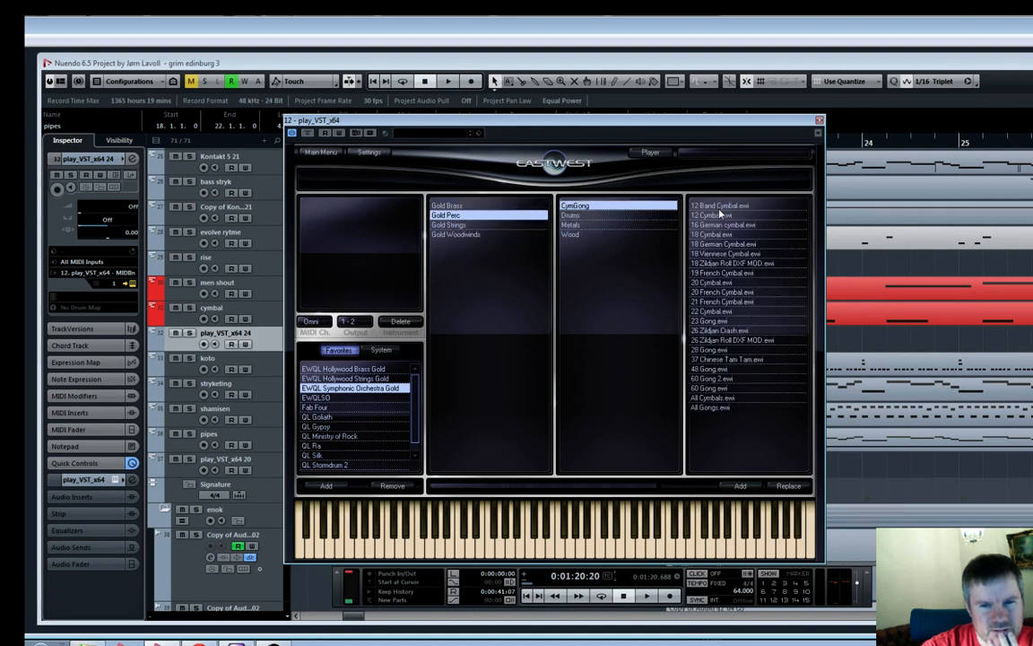
double_click(723, 400)
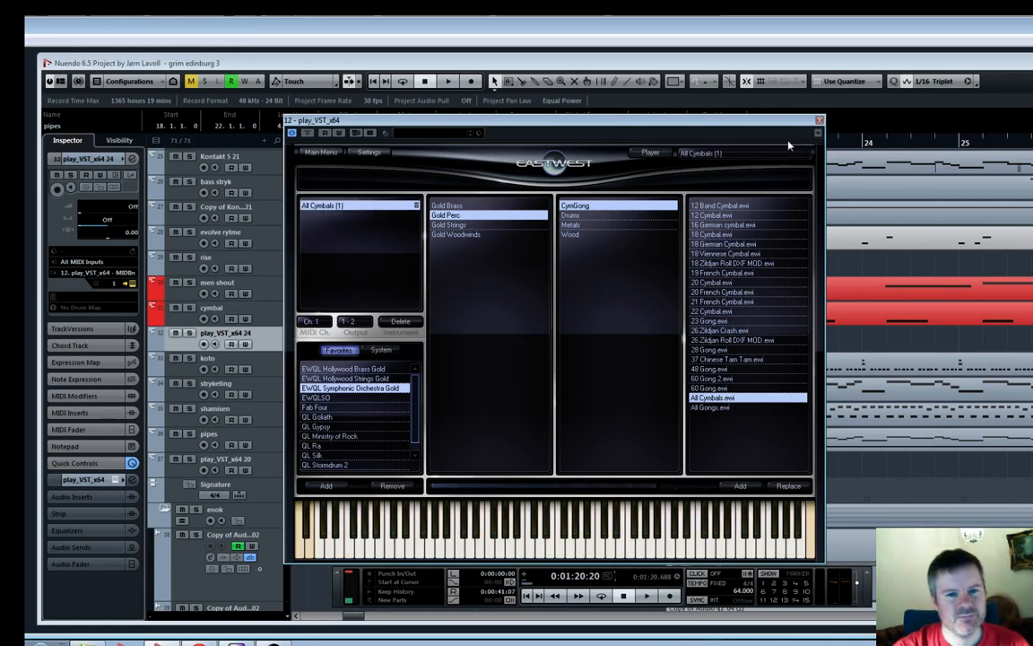
click(818, 121)
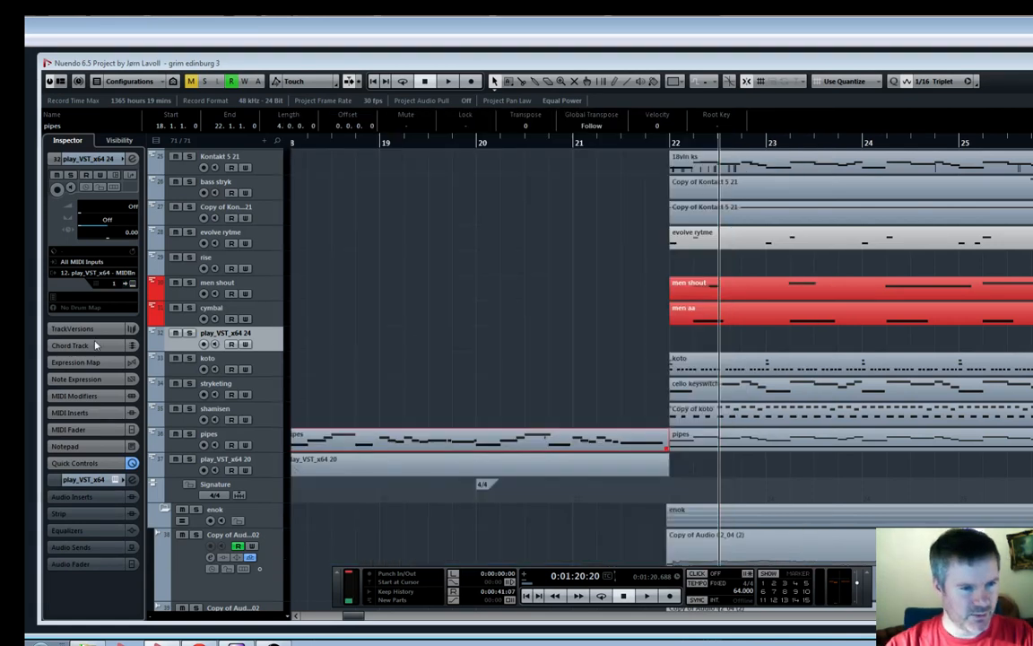
Rename the new play_VST_x64 24 track to "all cymbakls"
double_click(220, 333)
text(al)
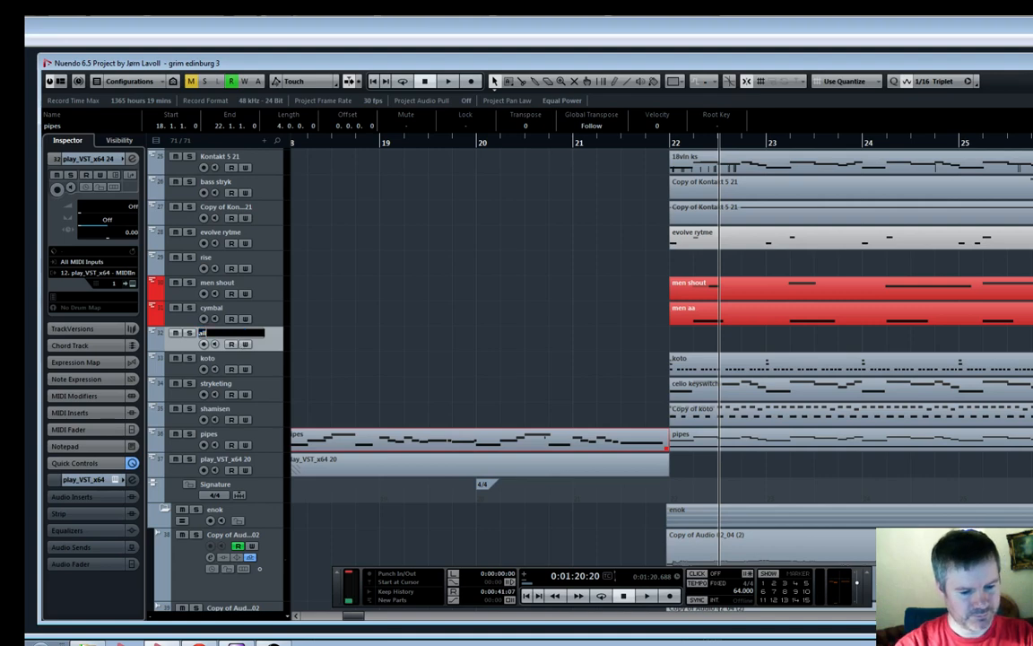
text(l cymbals)
key(Return)
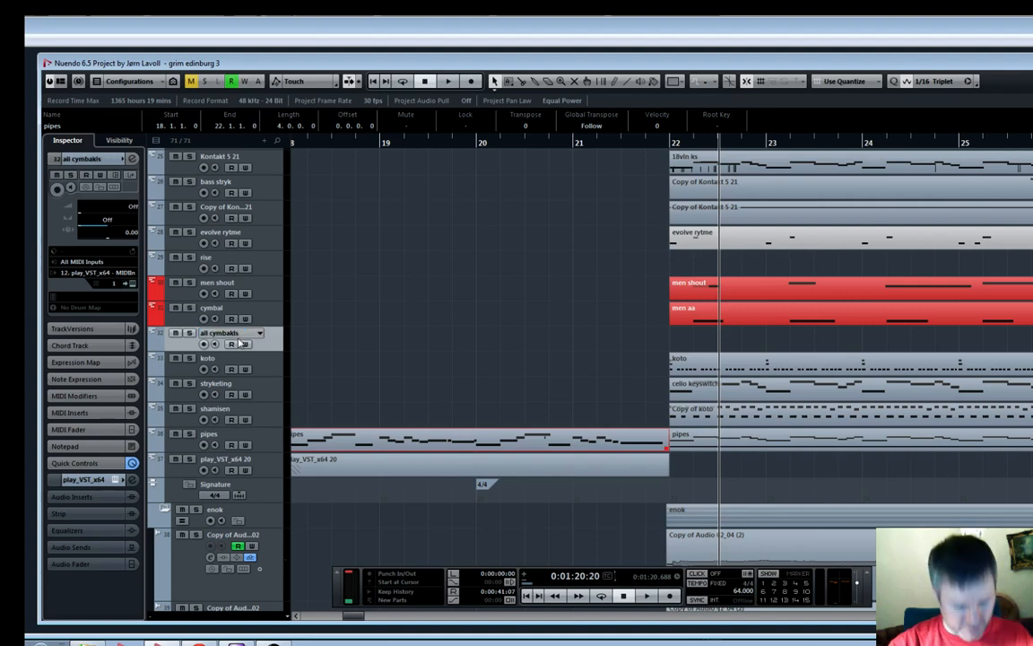
Record-enable and solo the new cymbals track, and record a sustained cymbal note starting from just before bar 19
click(230, 343)
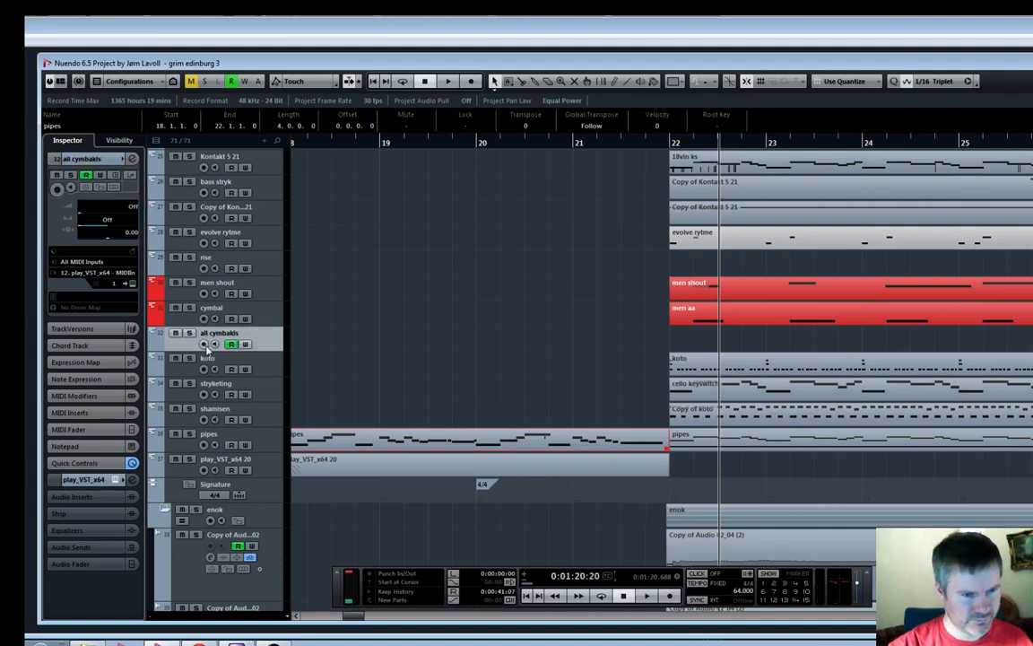
click(204, 345)
click(232, 344)
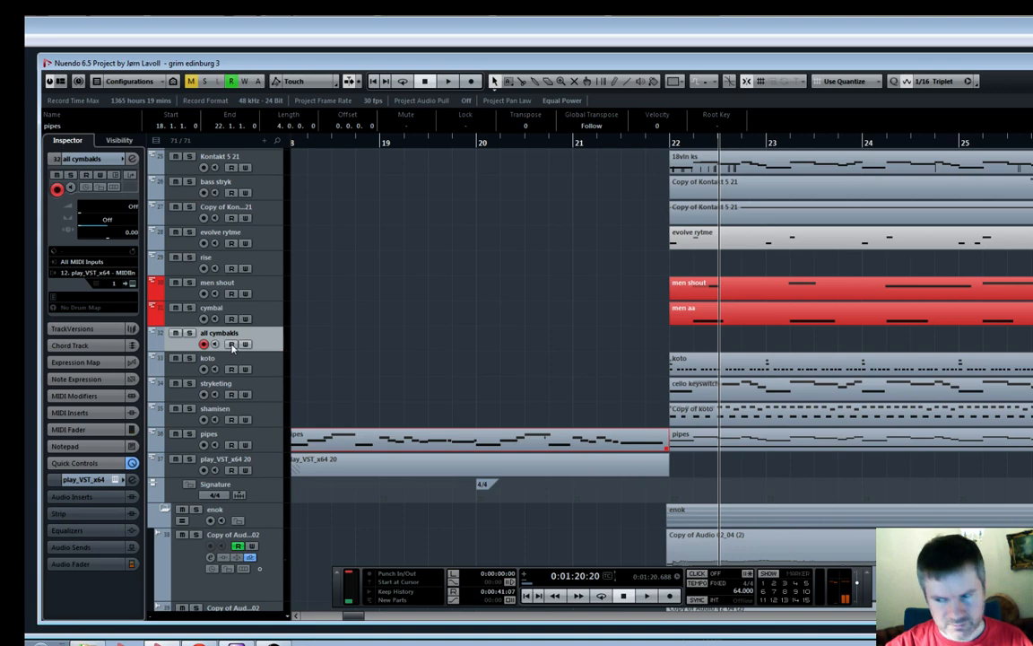
click(372, 140)
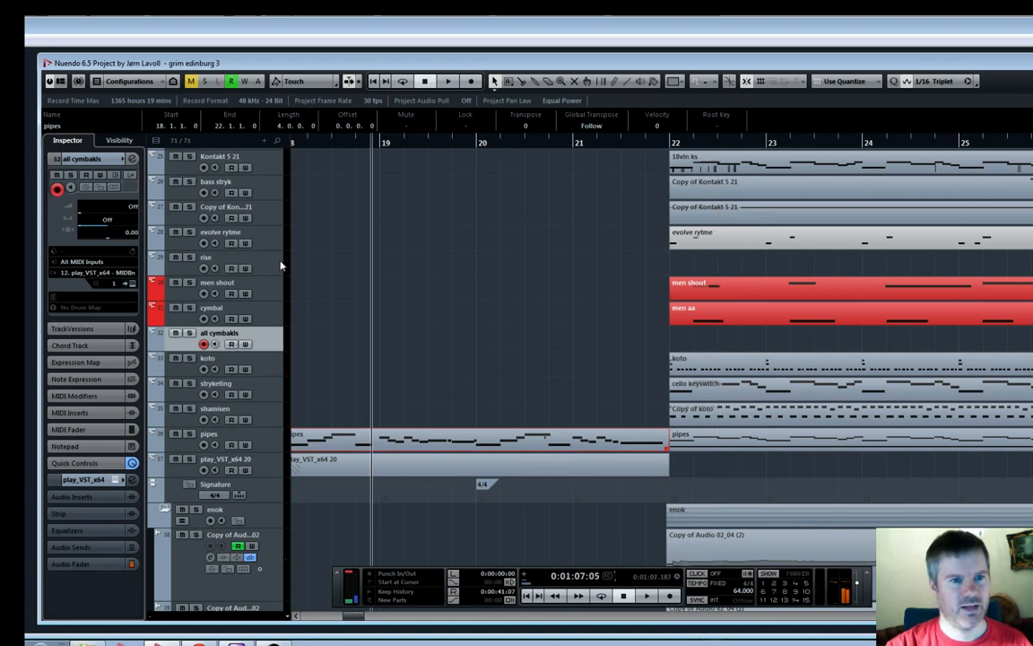
click(191, 333)
key(KP_Multiply)
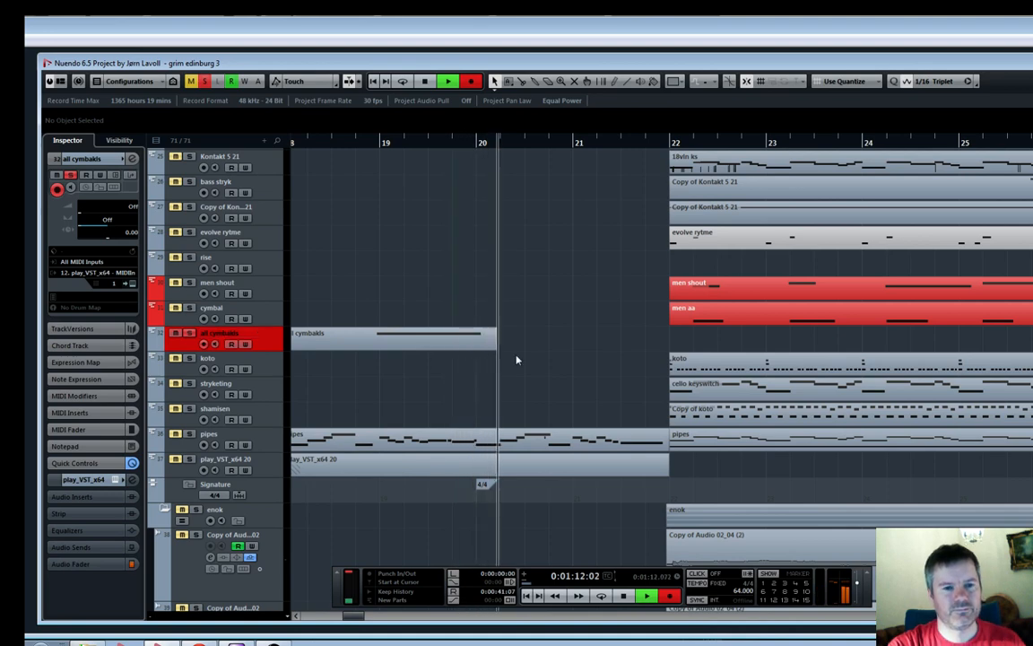
key(space)
Split the cymbal recording ahead of its note, move the note portion to start at 20.3.3.80, and play on to about bar 23
alt+click(348, 341)
drag(401, 341, 593, 349)
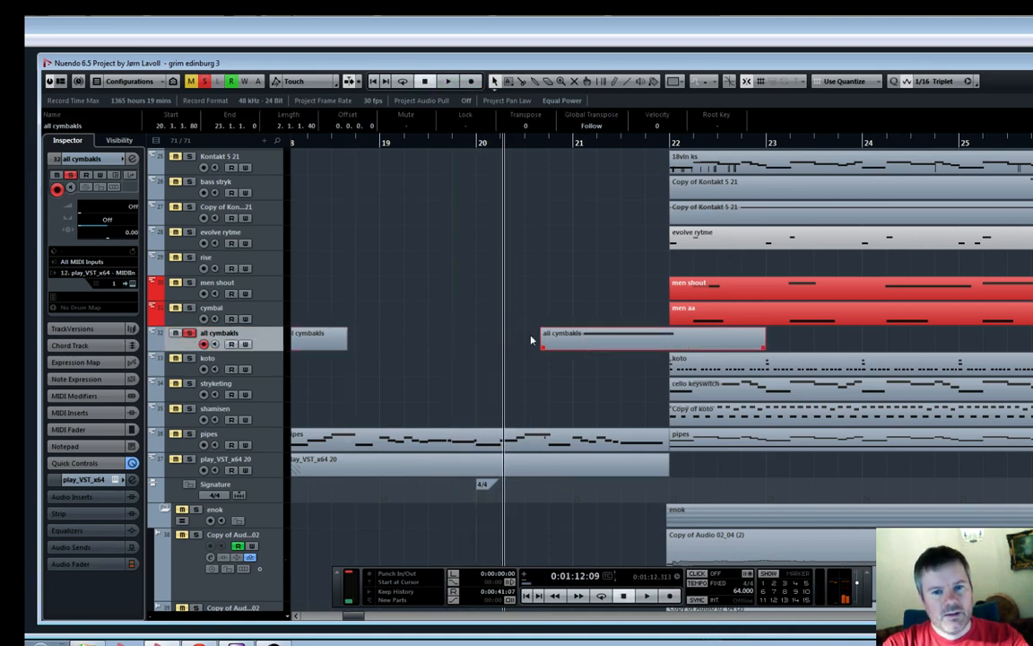
key(space)
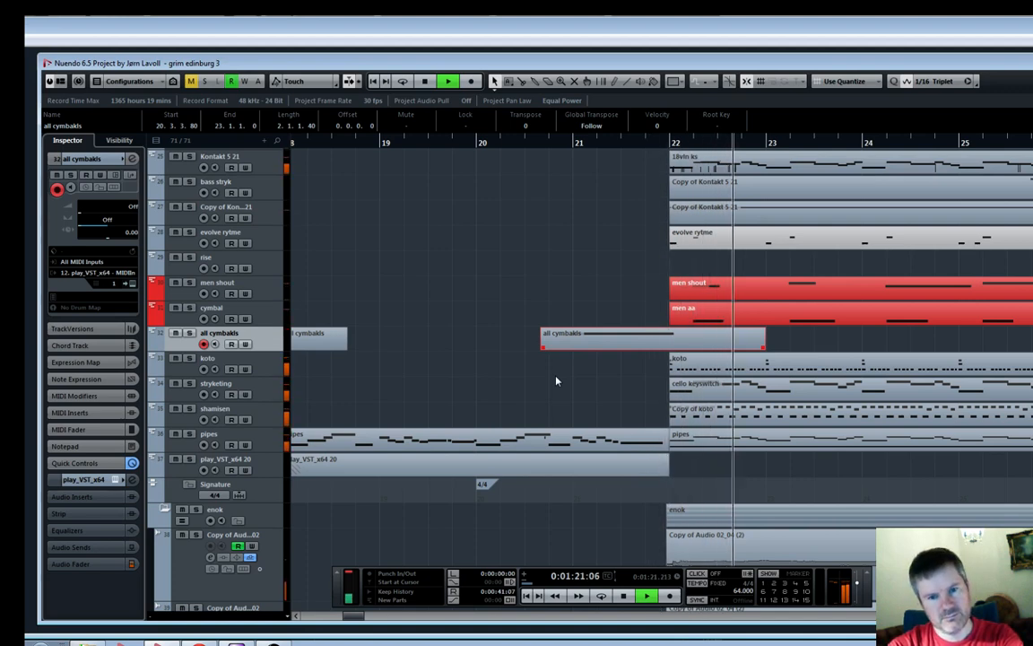
key(space)
Look over the arrangement from bar 12 to 30, and briefly solo the pipes track while playing from about bar 23
key(g)
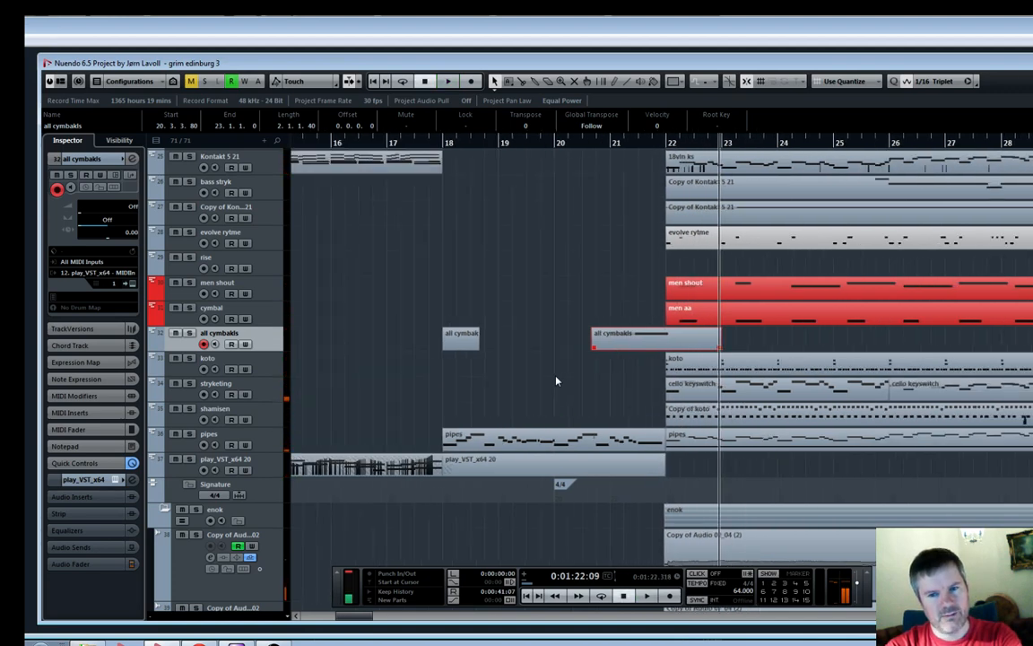
key(g)
scroll(555, 381, up, 5)
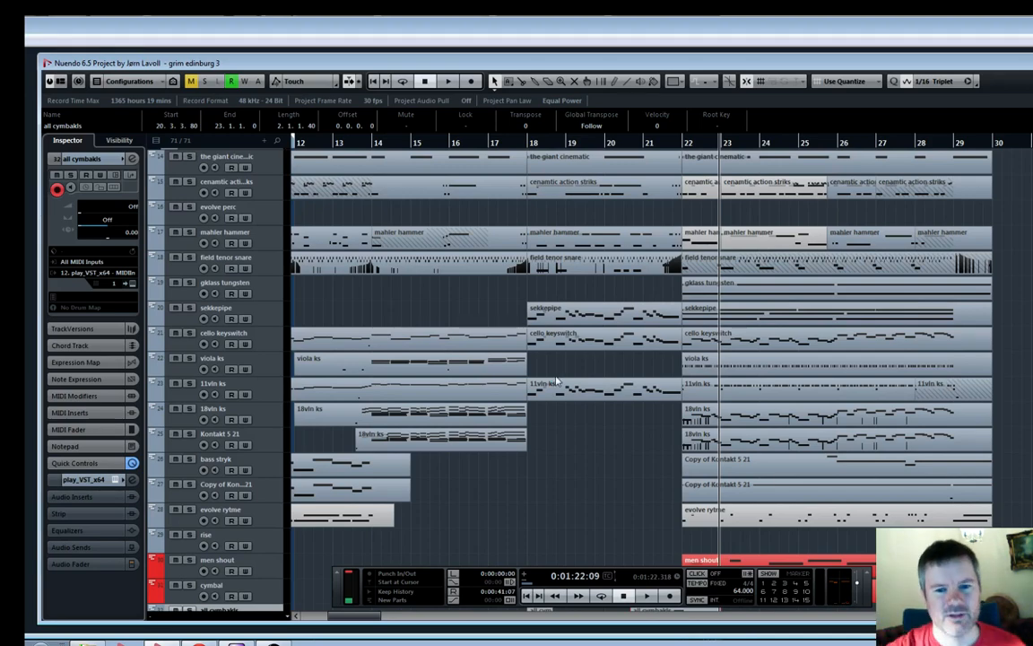
scroll(555, 382, down, 5)
scroll(561, 376, down, 2)
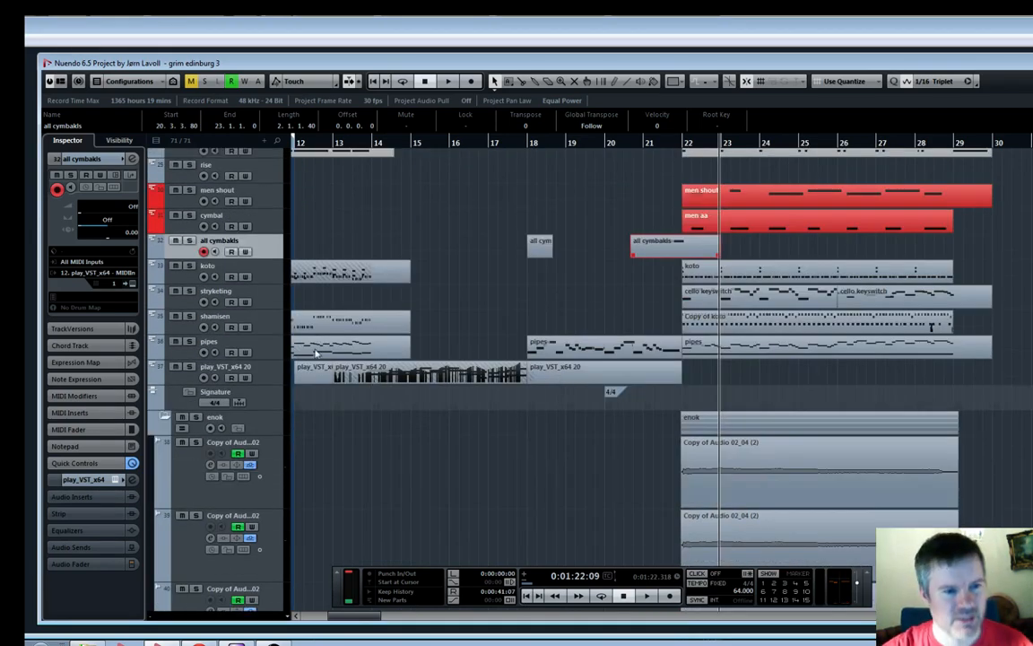
click(188, 341)
key(space)
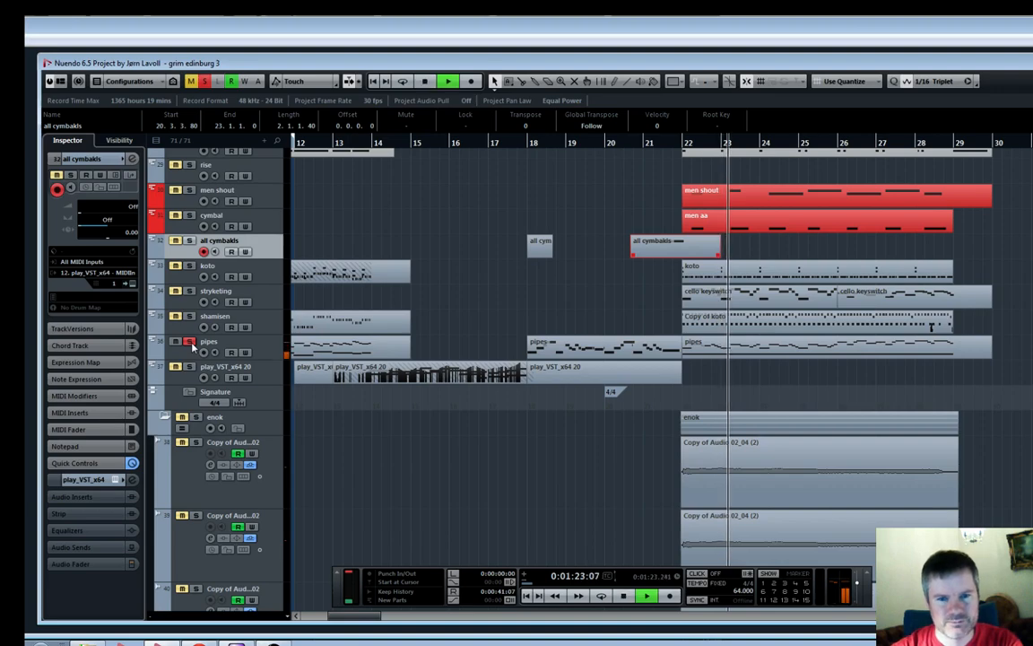
click(190, 343)
key(space)
Play from about bar 24.4 to bar 26 and open the pipes part covering bars 22 to 30 in the Key Editor
click(789, 147)
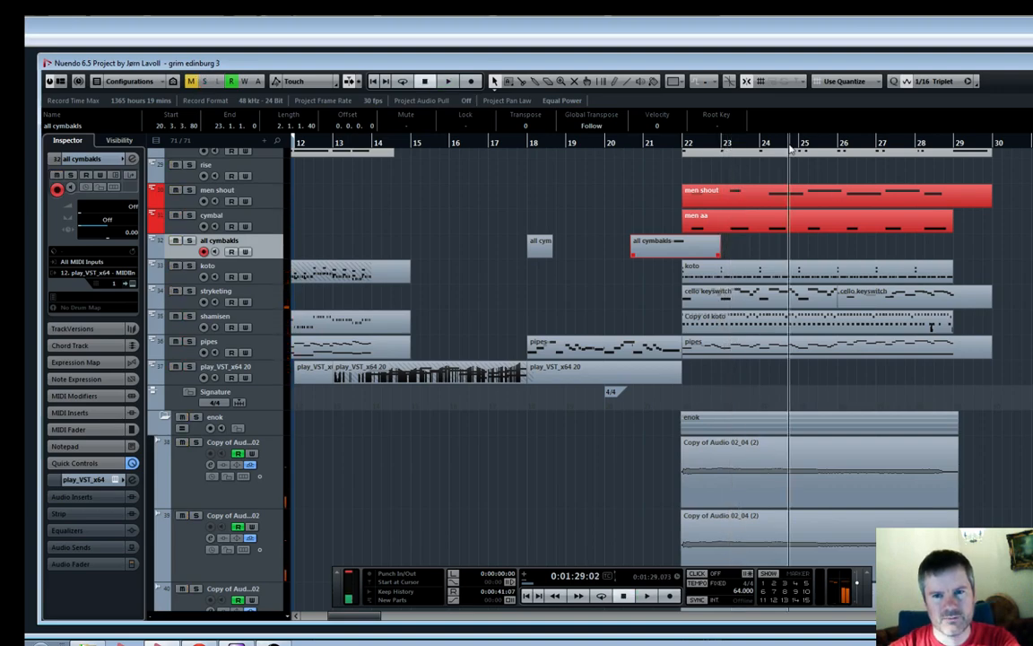
key(space)
scroll(859, 317, up, 10)
scroll(858, 317, down, 10)
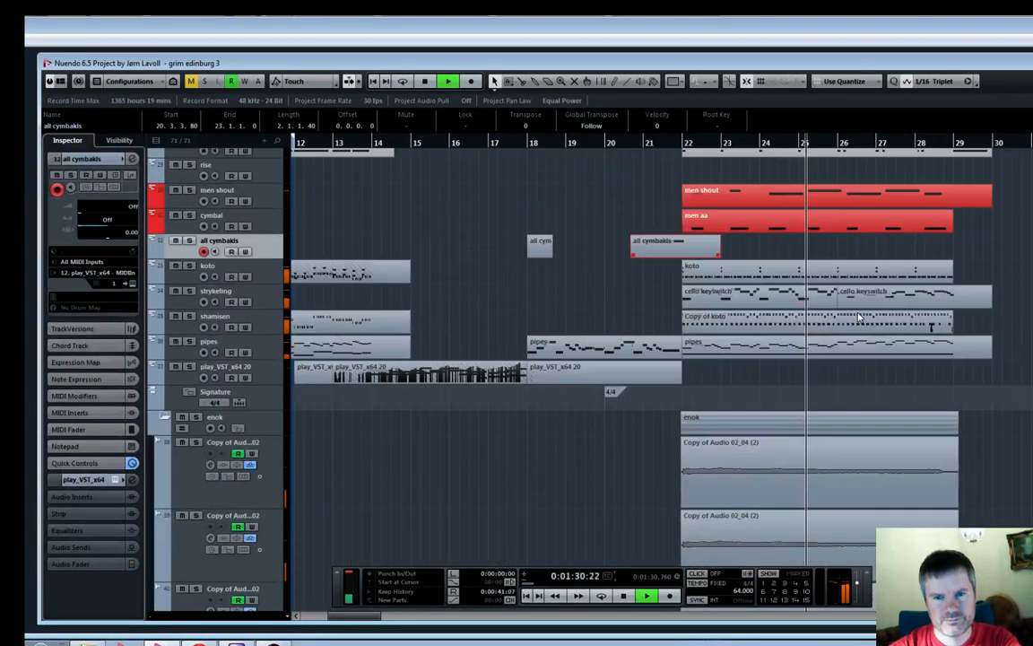
click(833, 351)
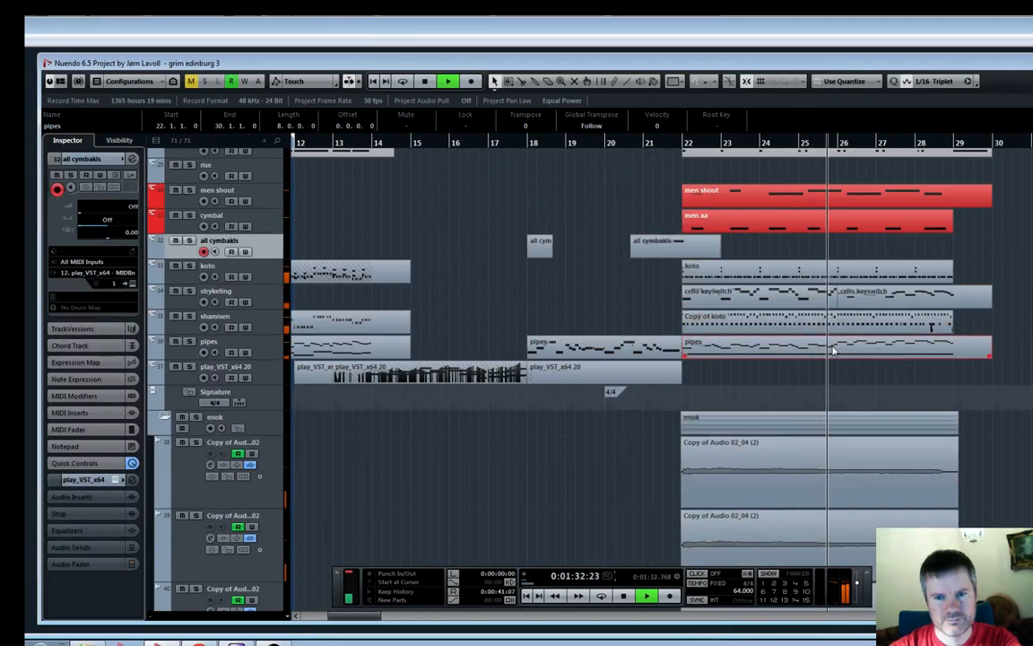
double_click(834, 351)
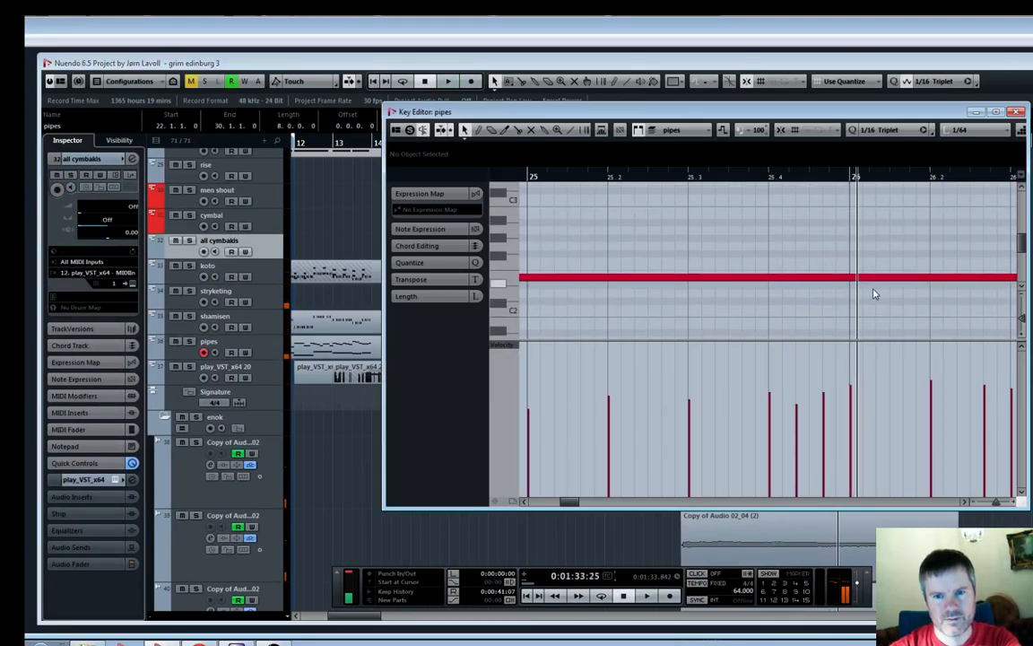
Split the pipes part's long E2 note at bar 26, remove its portion covering bars 22 to 26, and close the Key Editor
key(3)
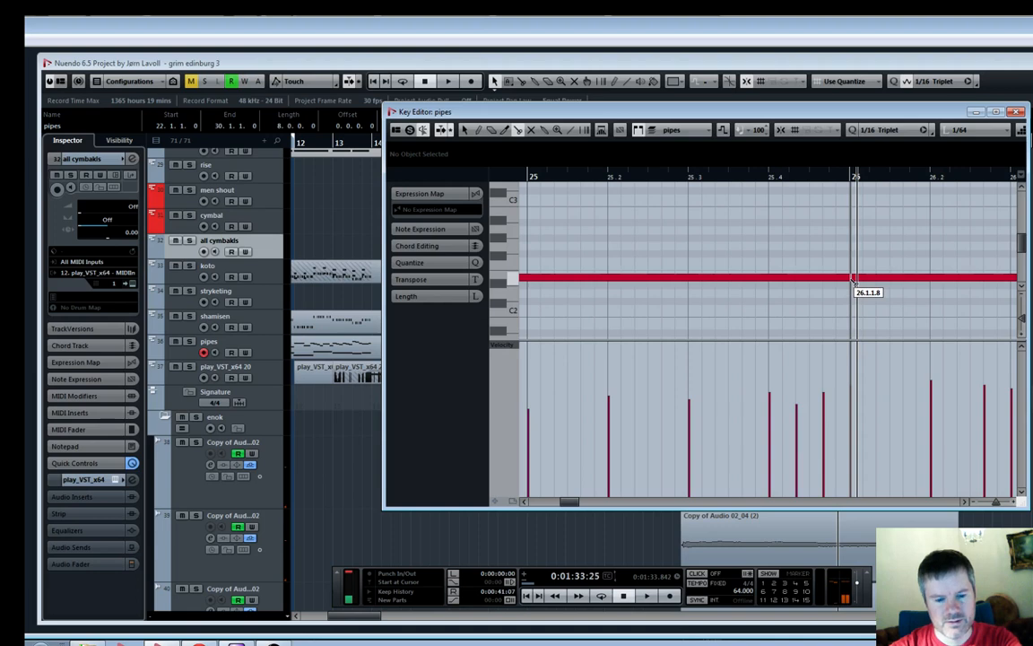
click(852, 280)
key(1)
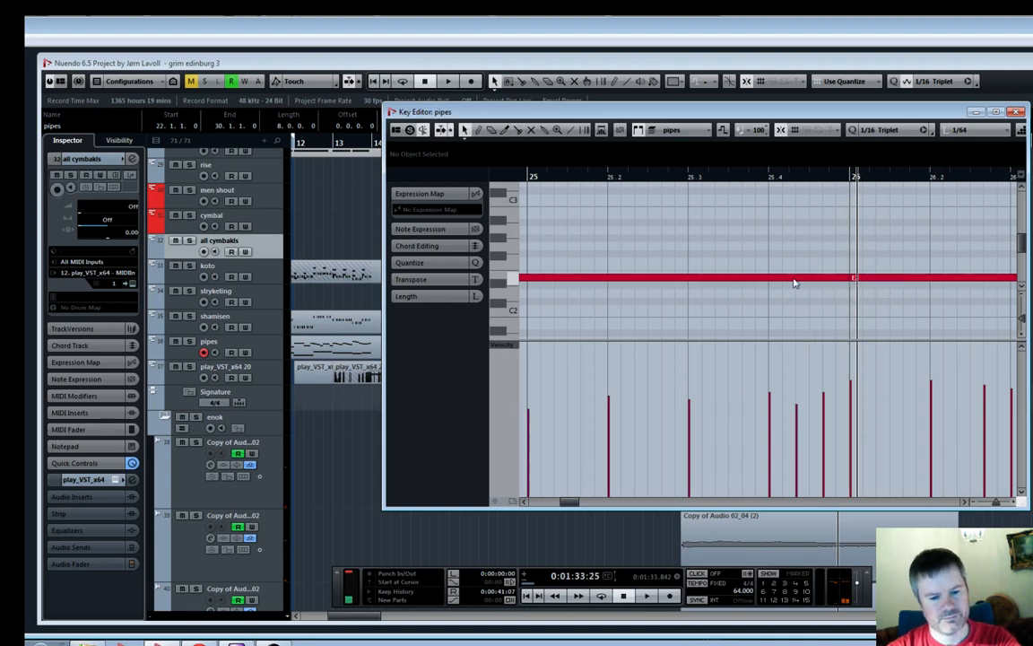
key(6)
click(785, 279)
key(1)
key(g)
key(g)
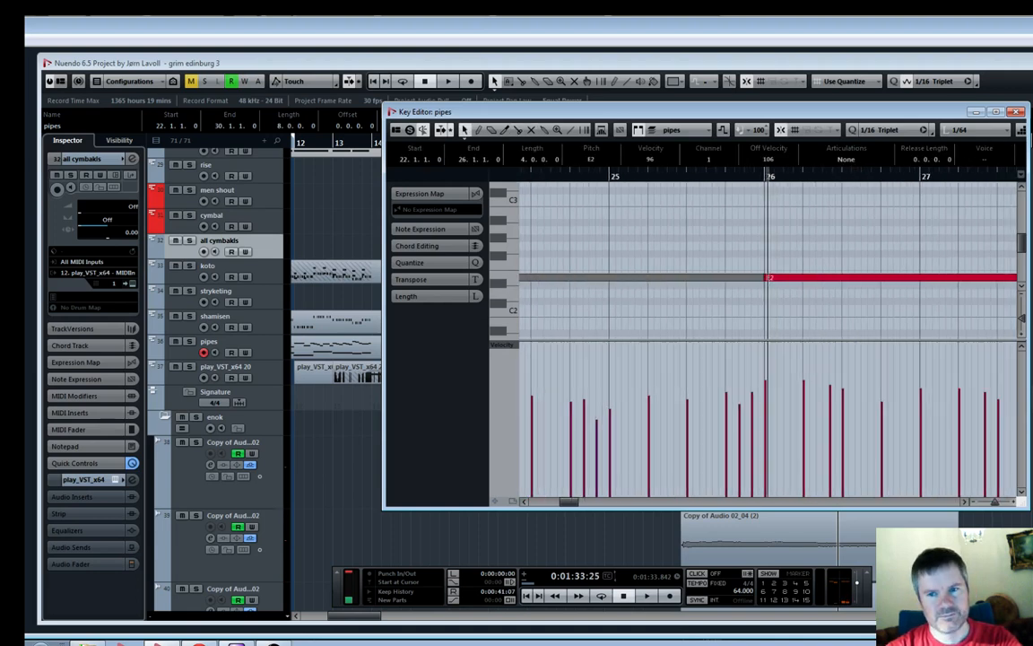
click(1017, 112)
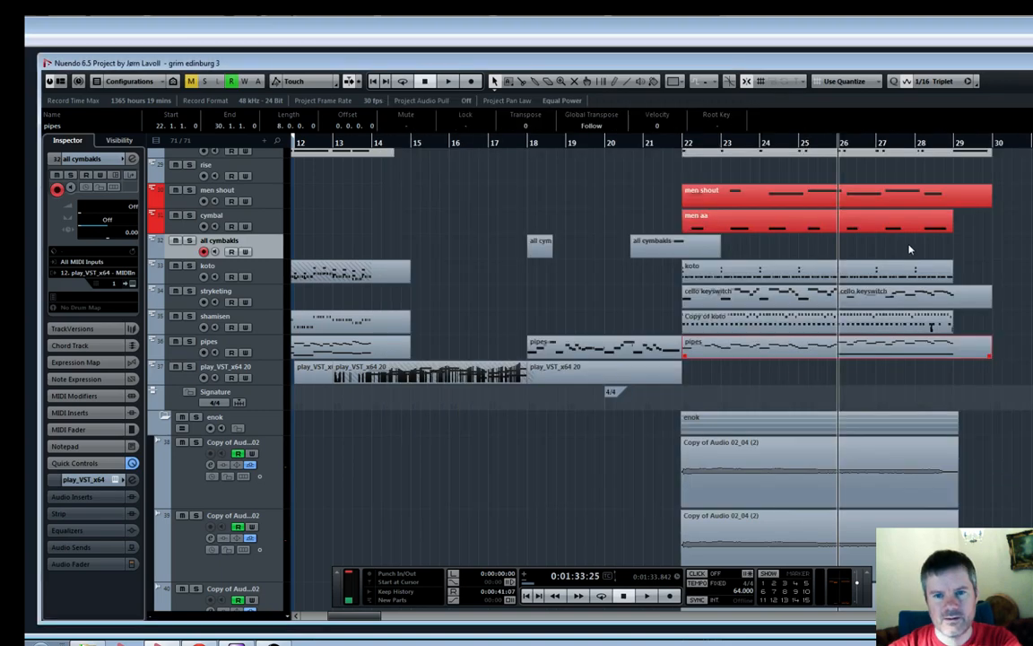
Solo the folder of copied audio tracks, play from just before bar 22, and release the solo before stopping playback
scroll(770, 360, down, 3)
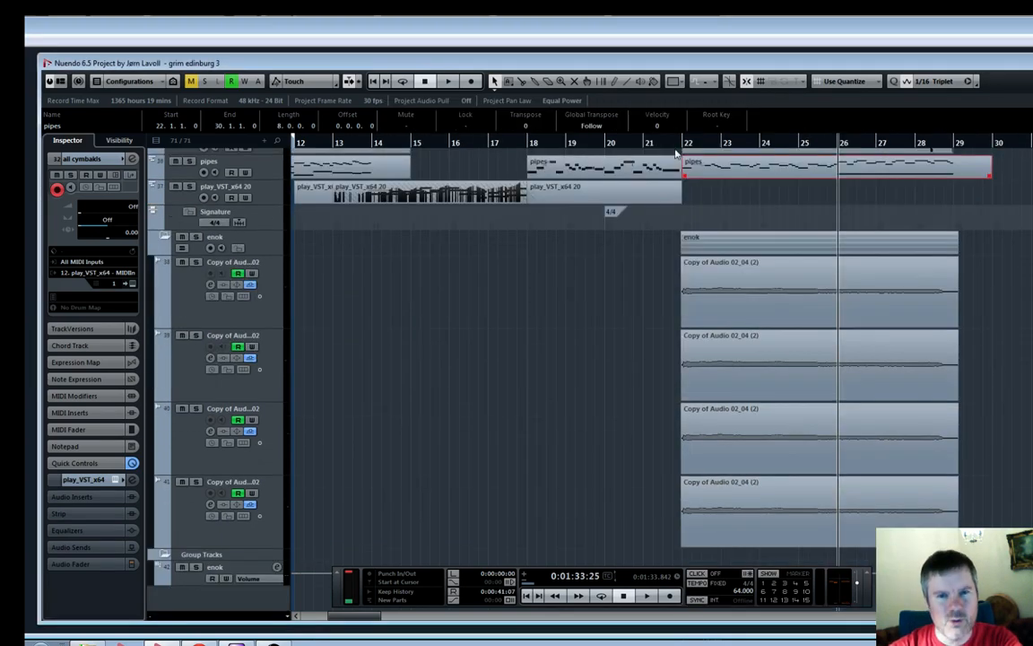
click(668, 140)
click(195, 238)
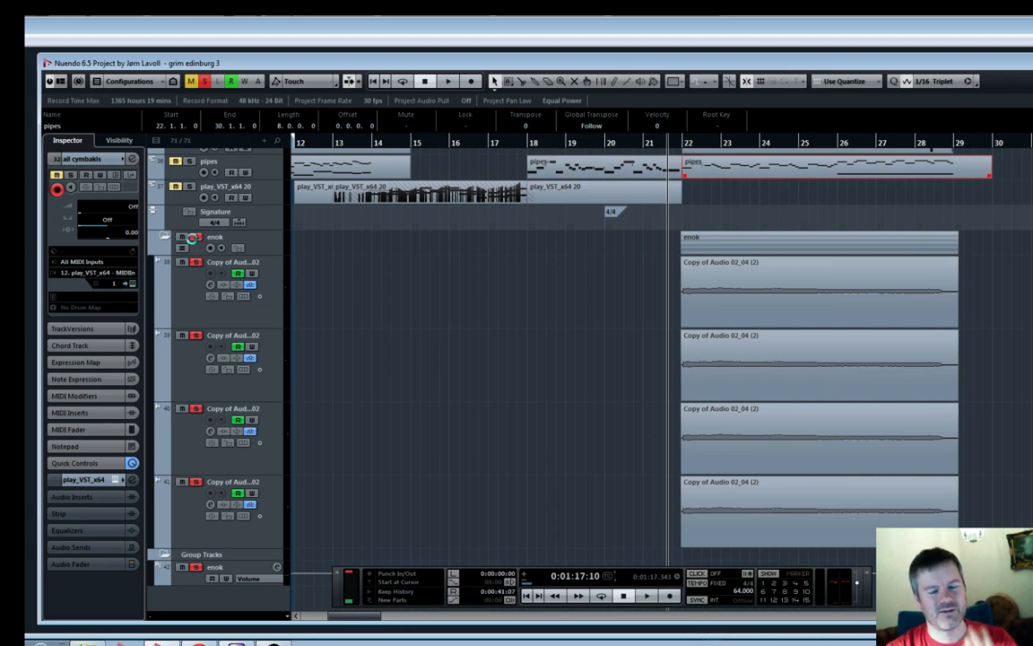
key(space)
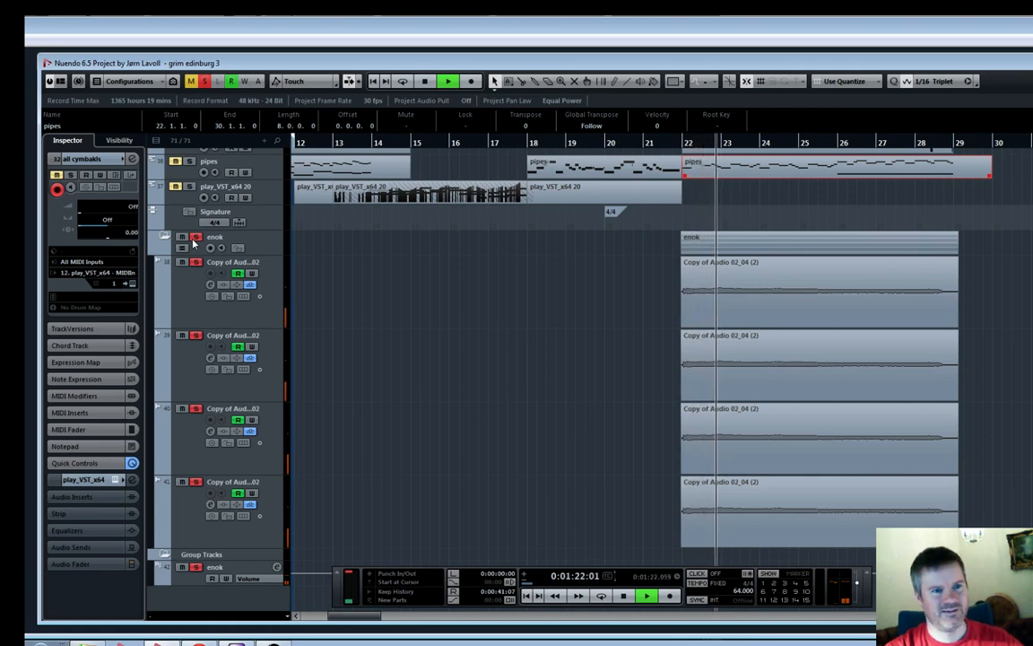
click(196, 238)
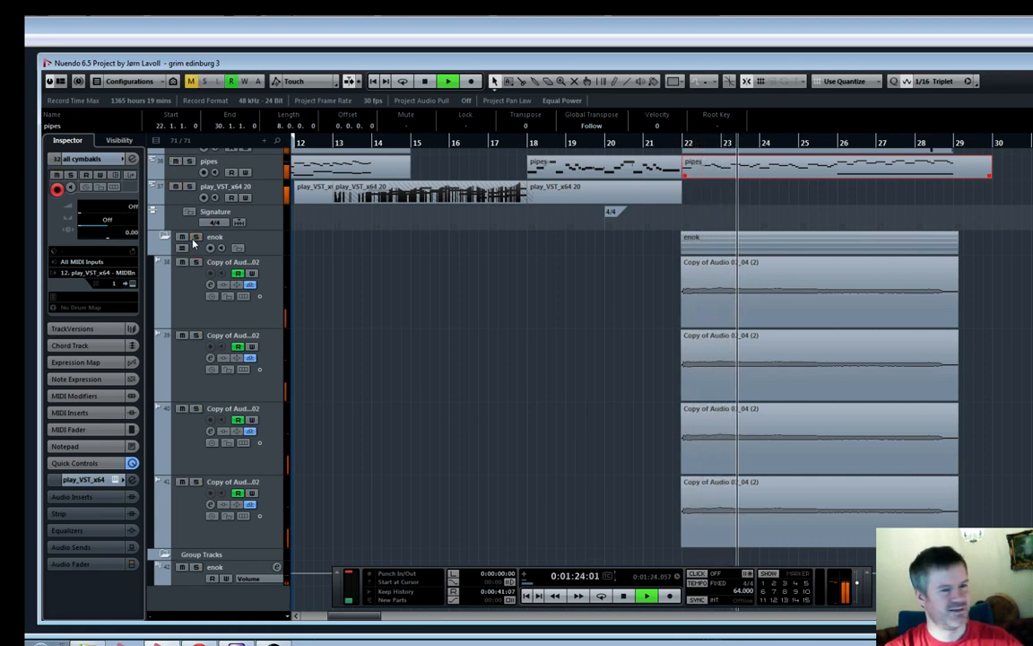
key(space)
Look over the tracks around bar 22 and briefly play the full arrangement from just before that bar
scroll(628, 323, up, 3)
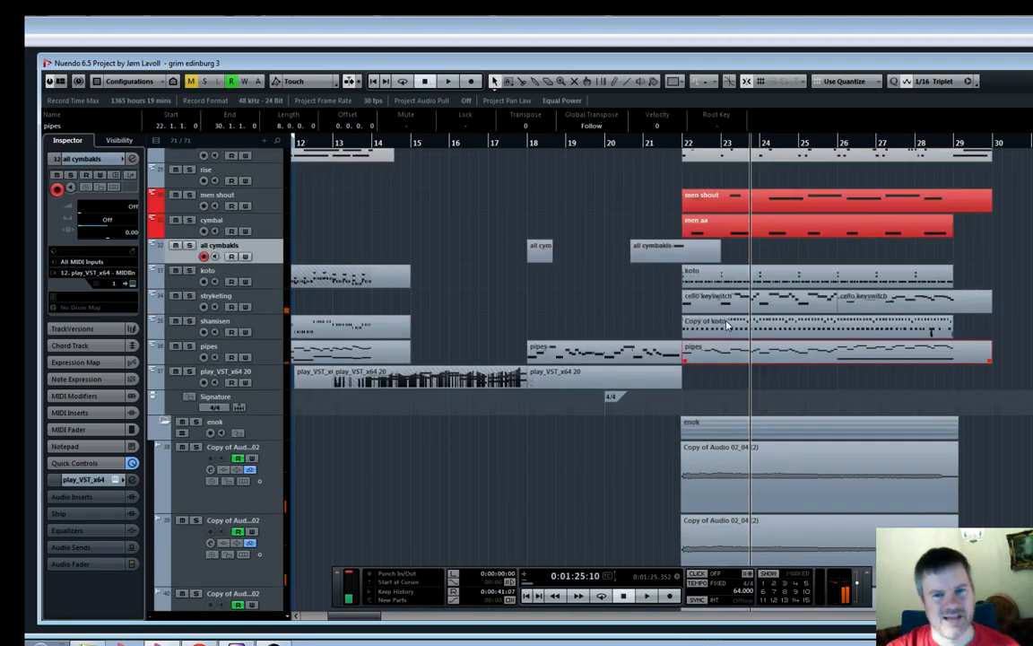
scroll(728, 327, up, 3)
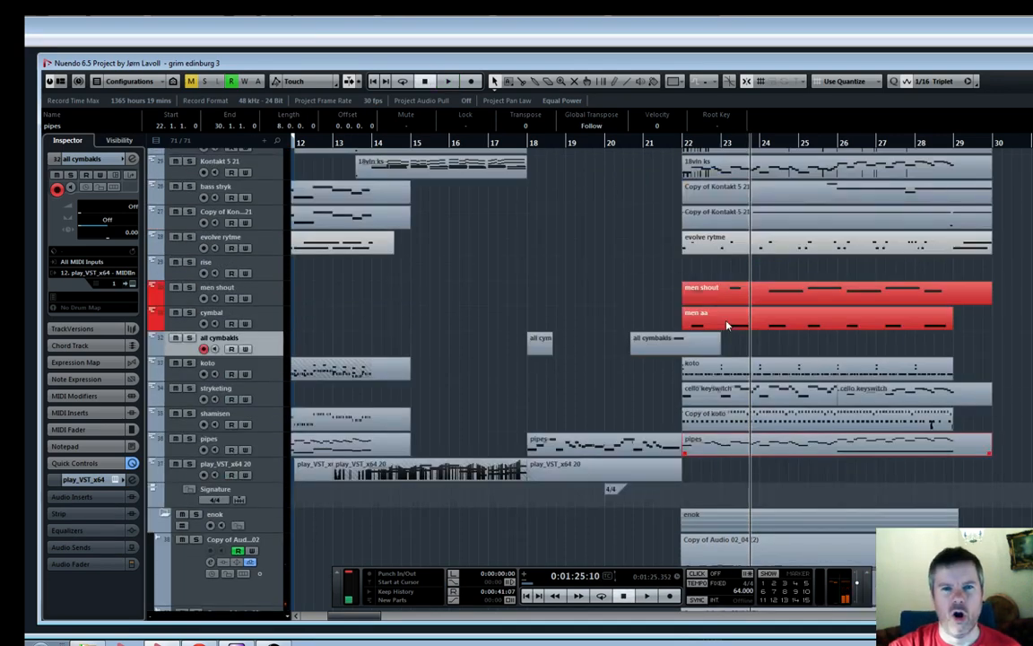
scroll(728, 327, down, 3)
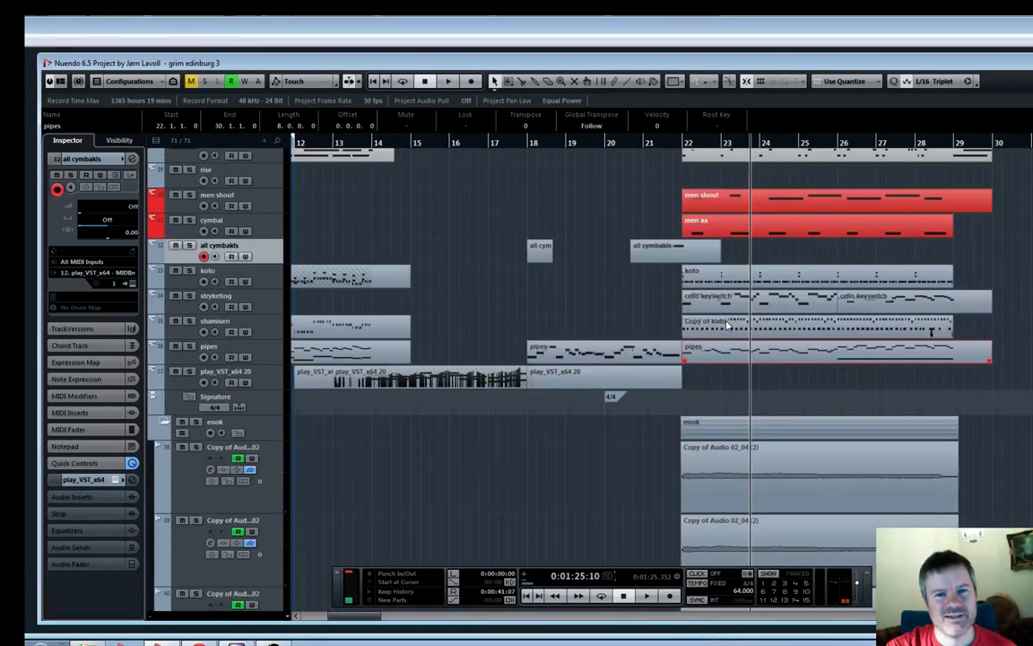
click(676, 145)
key(space)
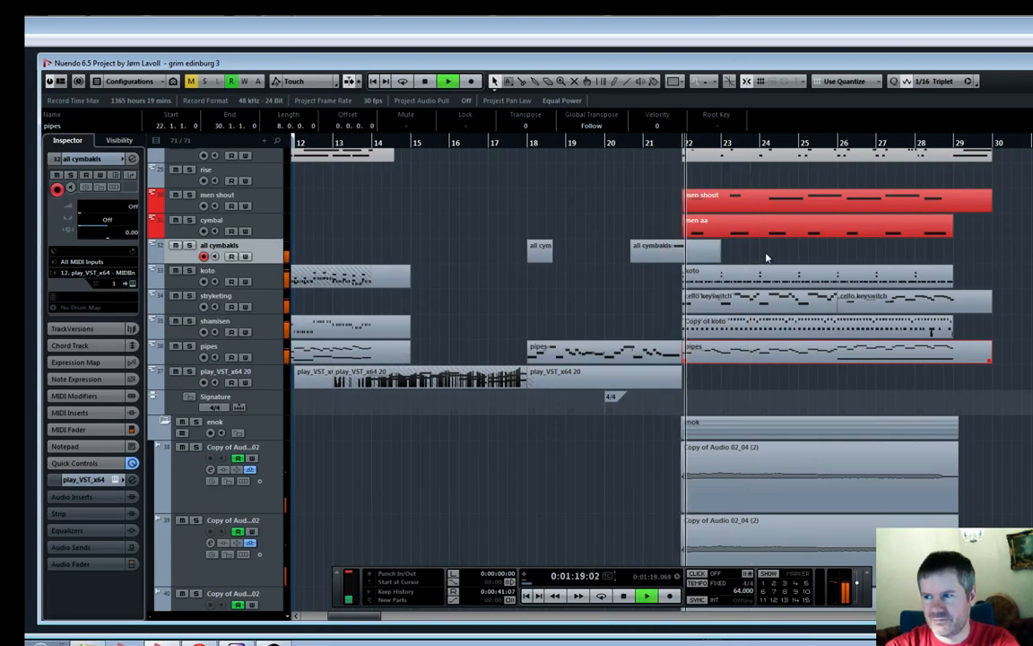
scroll(767, 258, up, 3)
key(space)
key(h)
key(h)
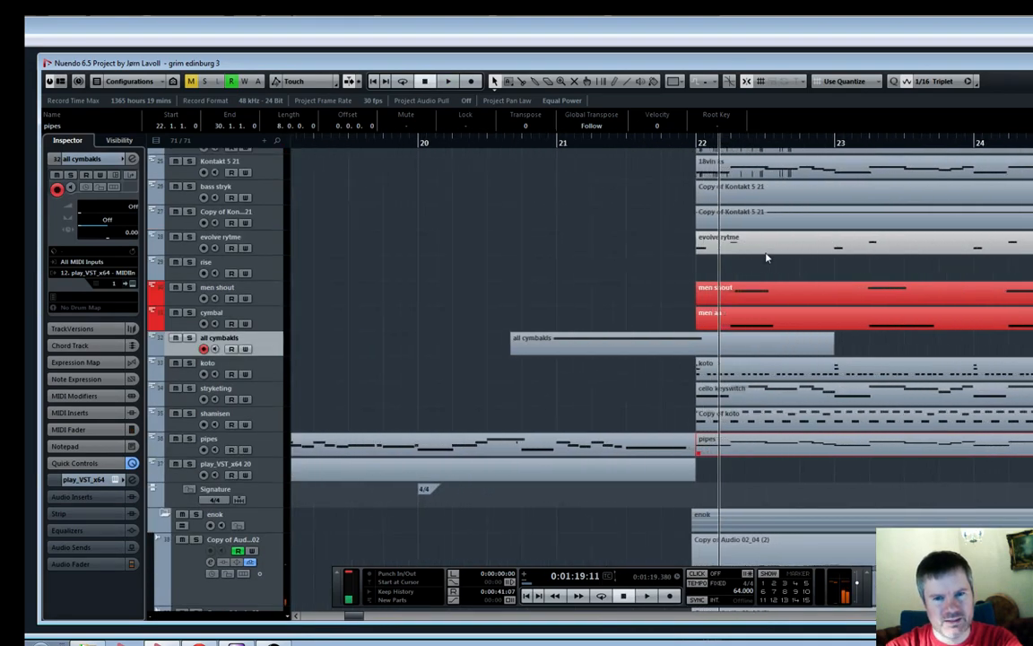
Solo the gklass tungsten track and play from just after bar 22 to past bar 23
scroll(766, 259, up, 3)
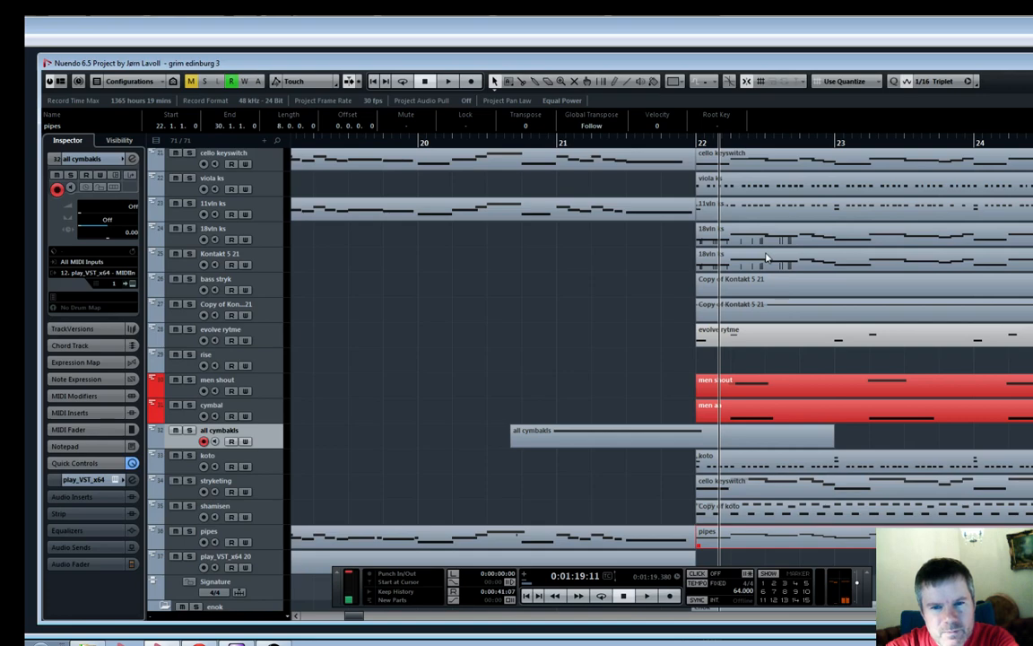
scroll(767, 257, down, 5)
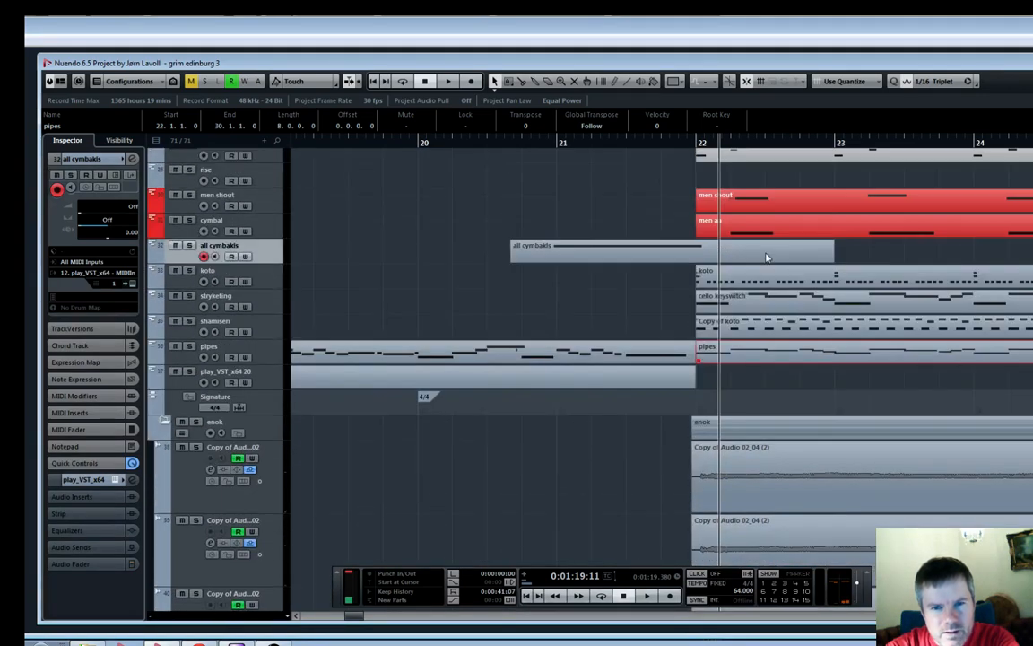
scroll(767, 257, up, 8)
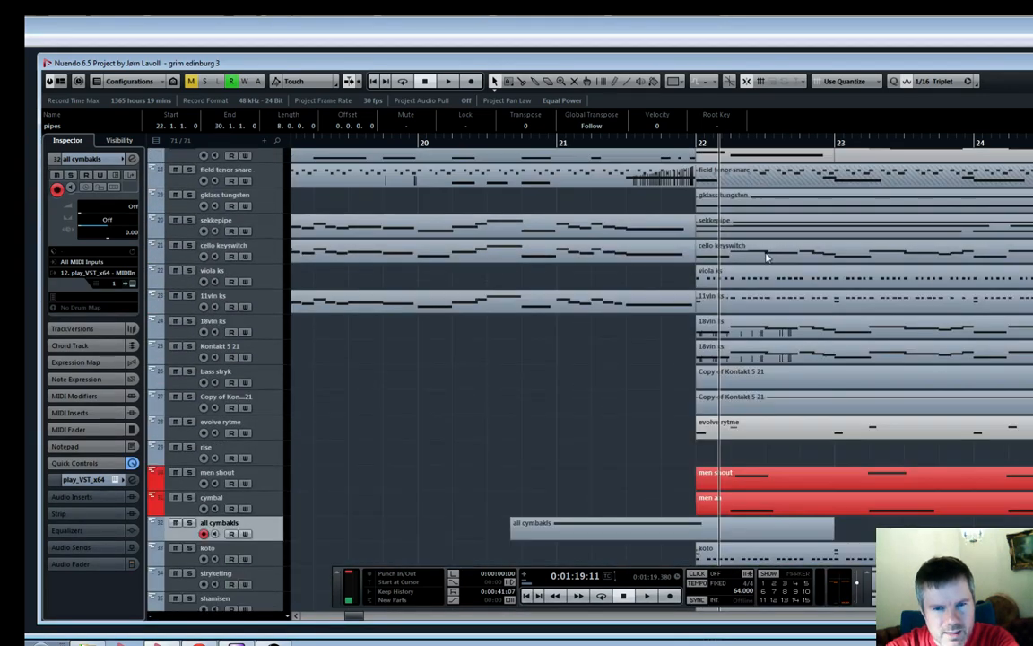
click(190, 194)
key(space)
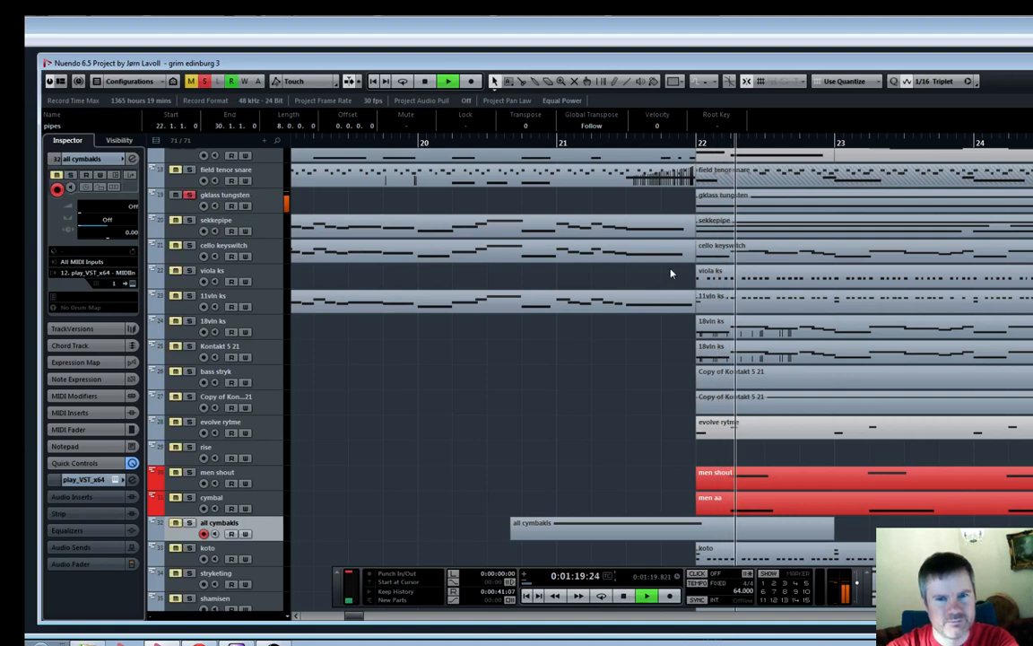
key(g)
key(g)
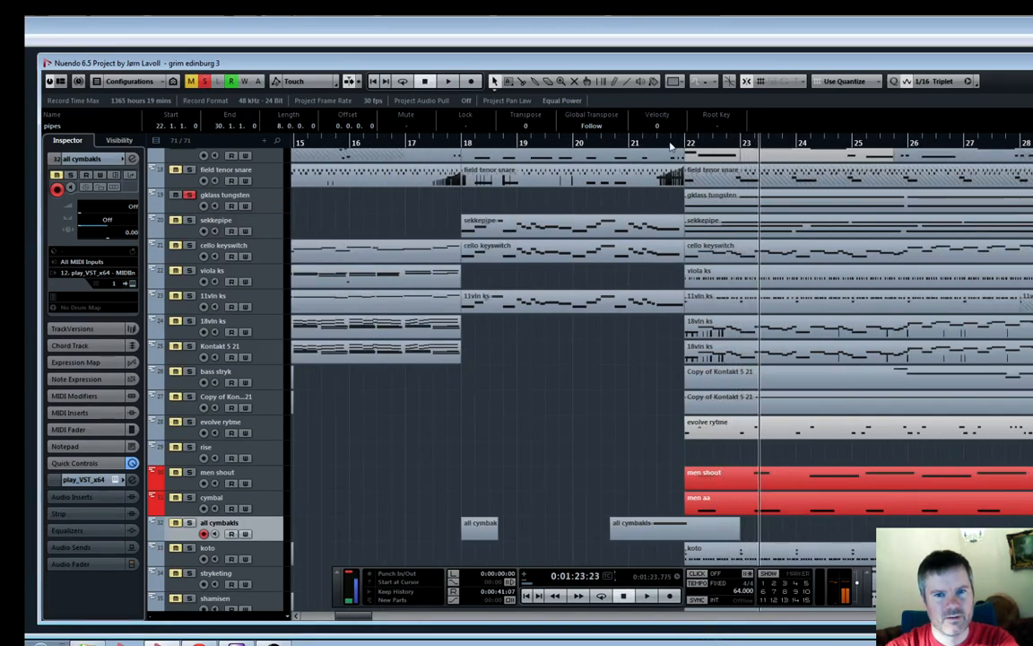
key(space)
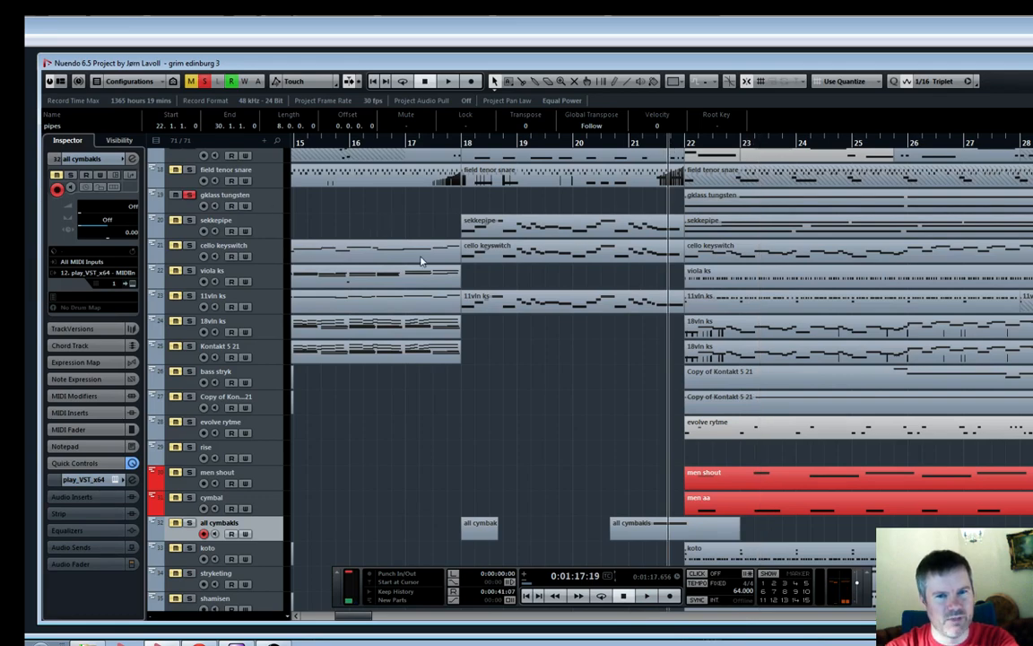
Extend the starts of the first E1 and E2 notes in the gklass tungsten part back to 21.3.2.40 in the Key Editor
scroll(421, 261, up, 10)
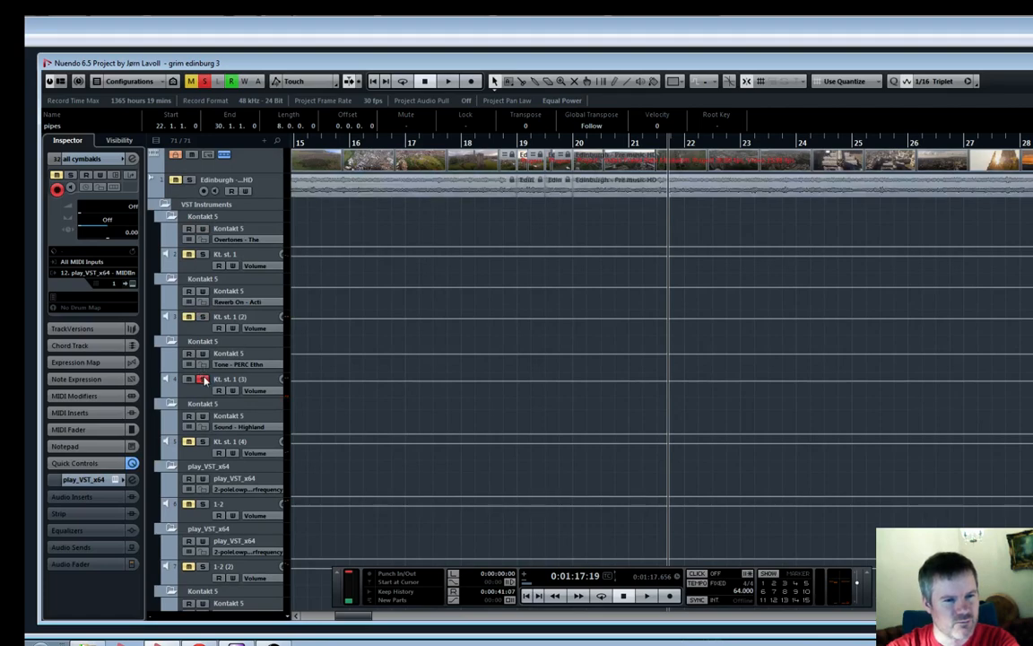
scroll(512, 371, down, 10)
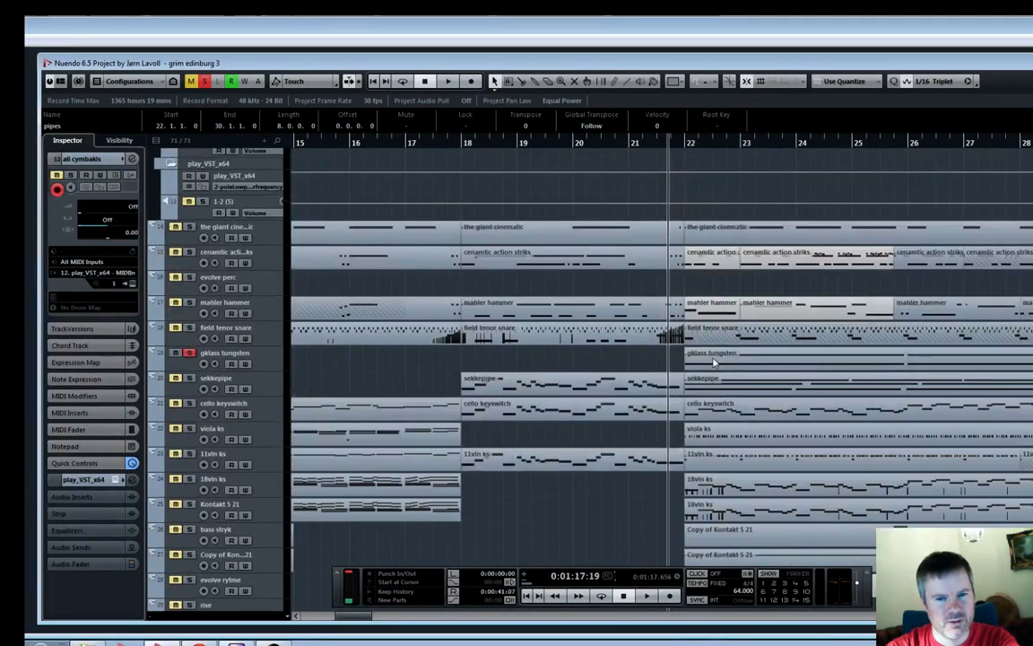
double_click(715, 362)
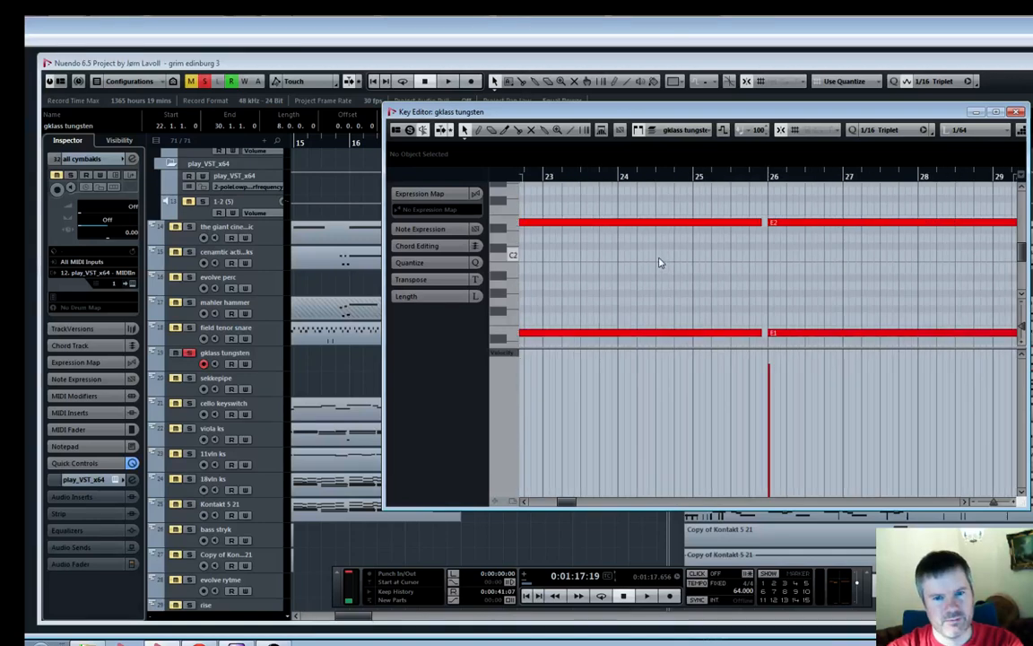
scroll(700, 235, down, 4)
click(609, 176)
scroll(724, 243, up, 3)
scroll(601, 234, down, 1)
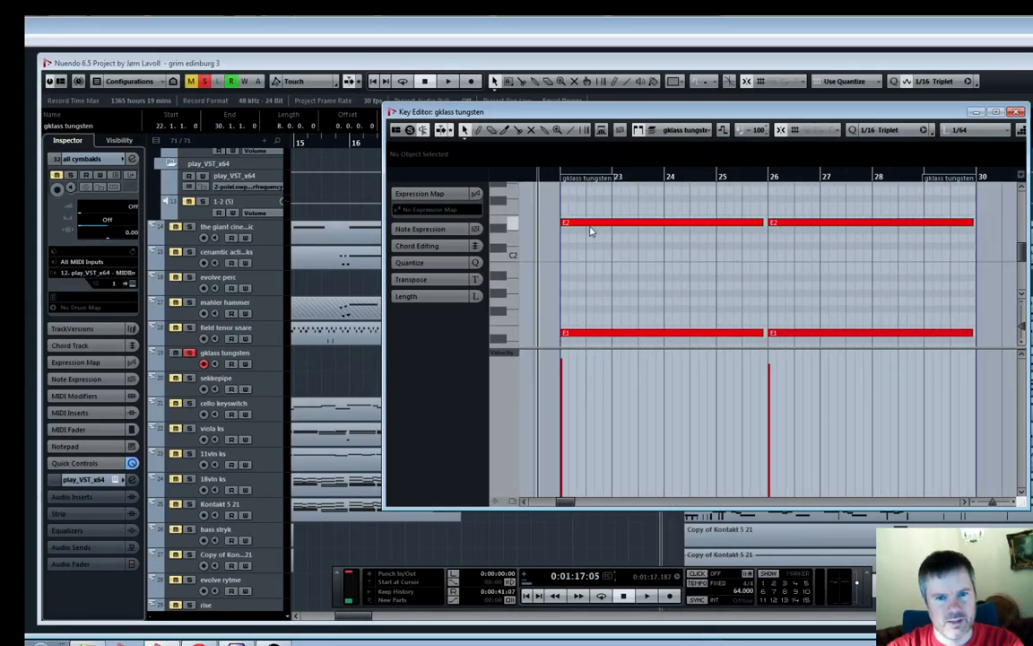
key(g)
drag(607, 213, 578, 333)
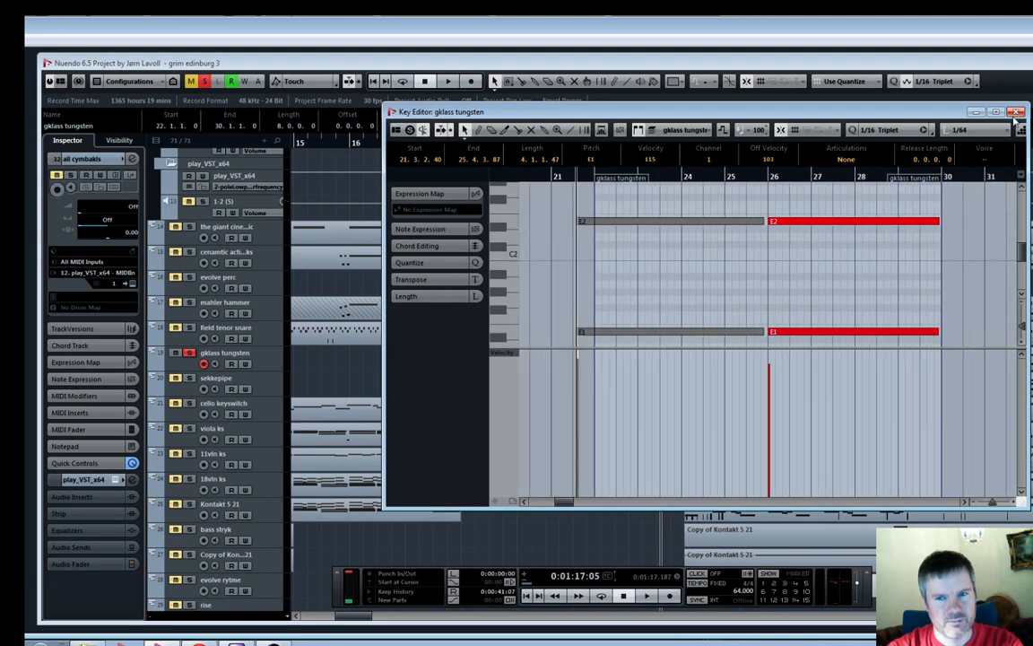
click(1016, 112)
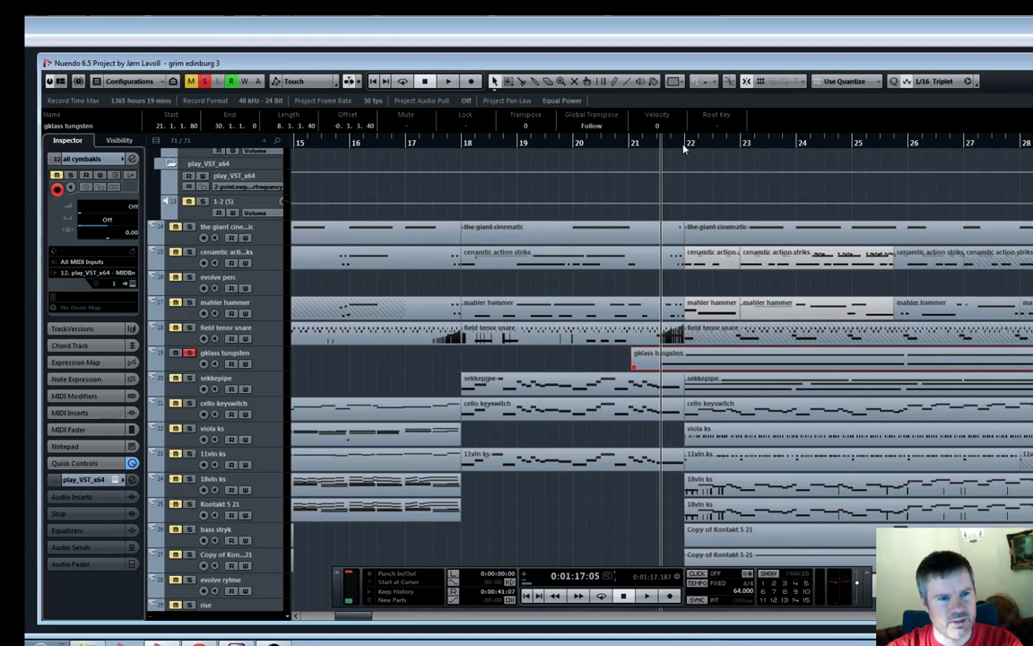
Enlarge the Kt. st. 1 (3) volume lane and draw a dip to -∞ at 21.3.1.0 between points at 20.4.3.71 and just before bar 22
scroll(713, 192, up, 10)
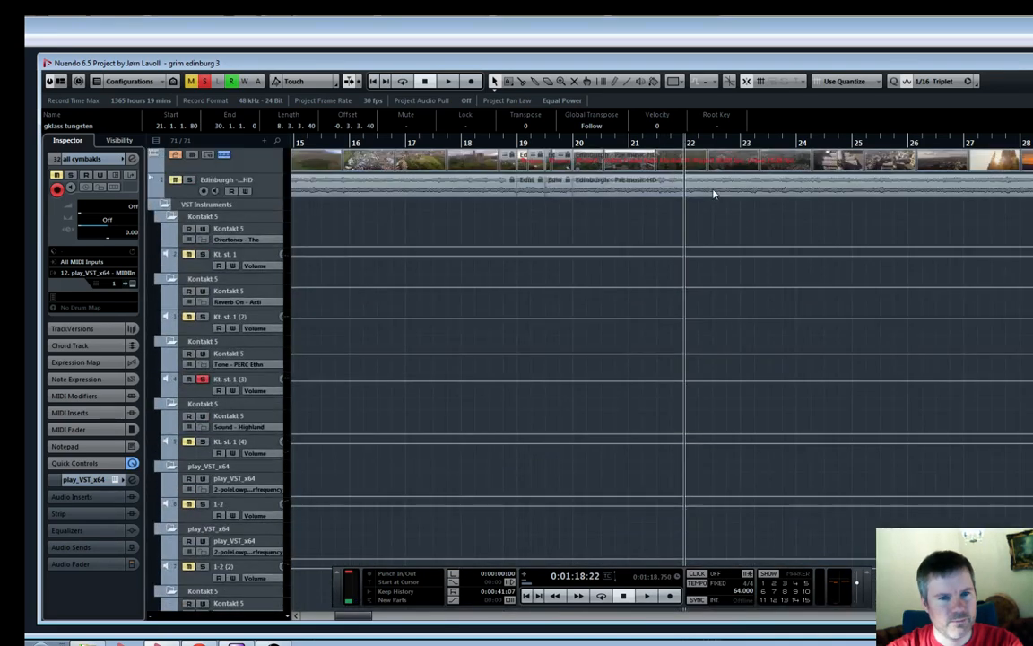
drag(221, 399, 220, 449)
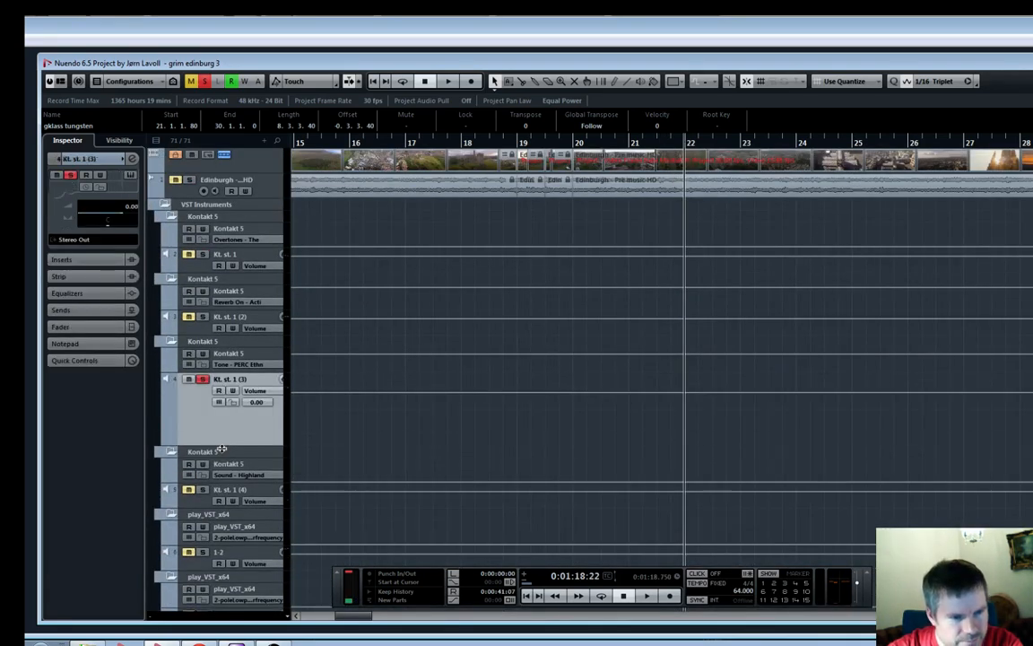
click(625, 393)
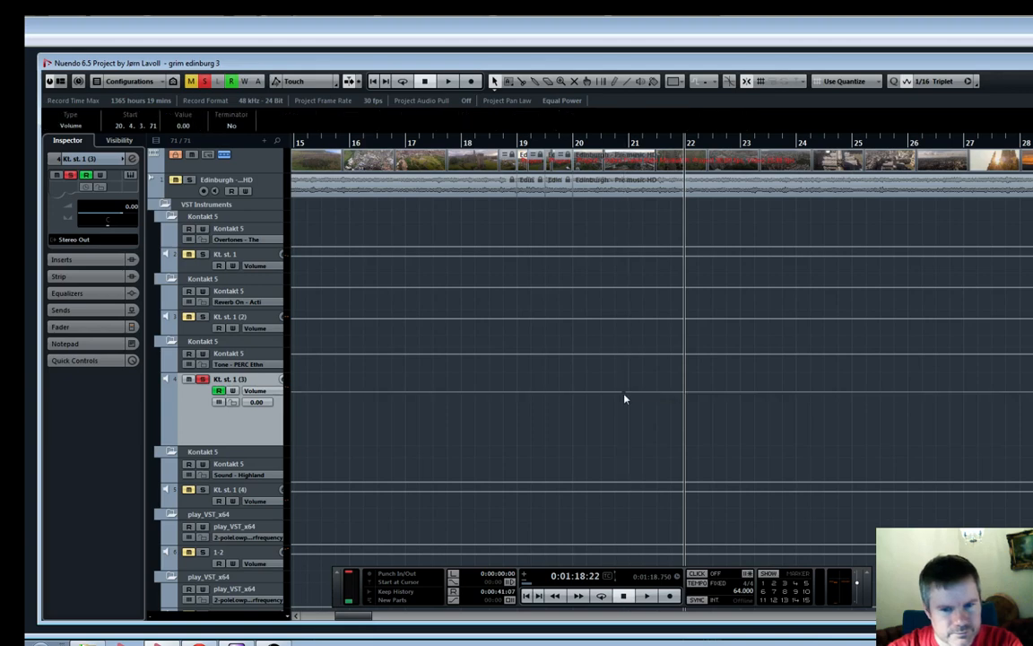
click(683, 393)
drag(662, 392, 655, 475)
Add a -∞ volume point at 21.4.4.74 on Kt. st. 1 (3) to hold the silence until just before bar 22
key(h)
key(h)
key(h)
key(h)
key(h)
key(h)
key(h)
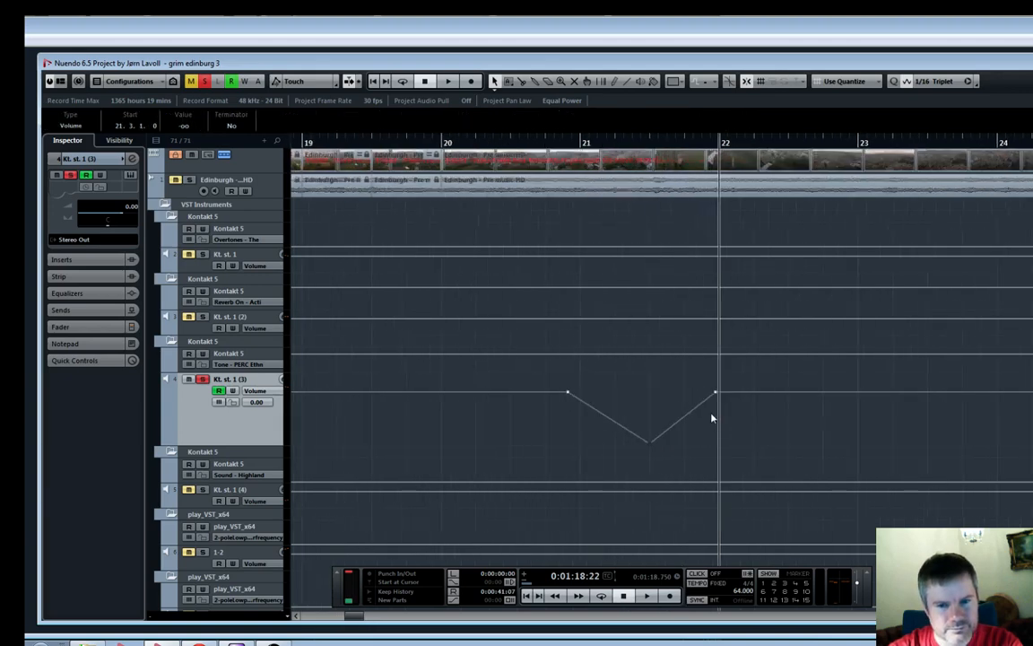
drag(704, 400, 718, 474)
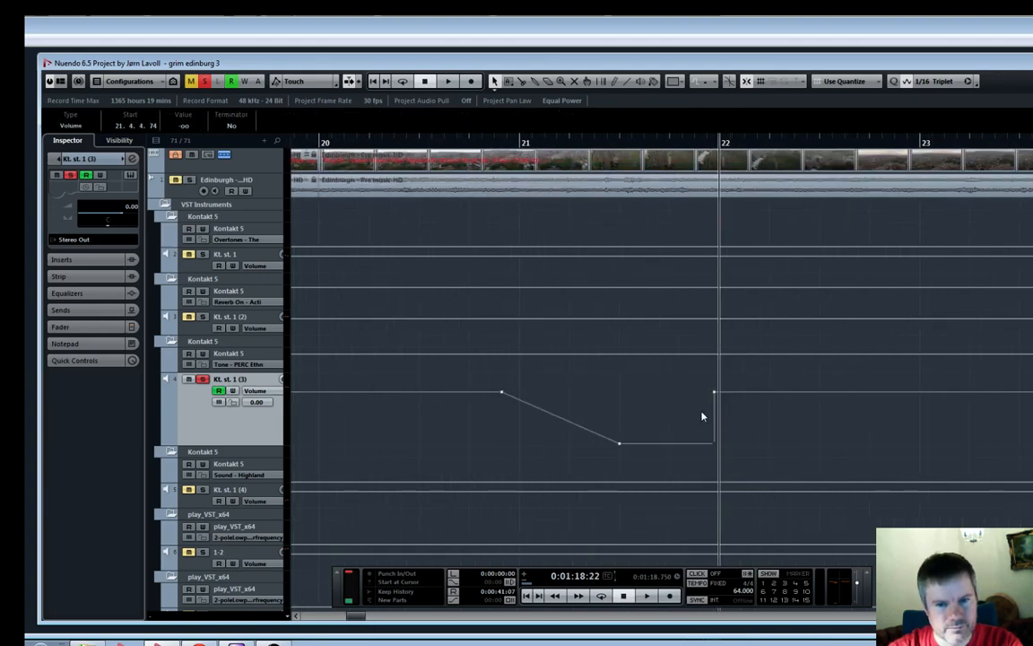
Play the soloed Kt. st. 1 (3) channel from about bar 21 to 22.2 to check the volume dip
click(523, 154)
key(space)
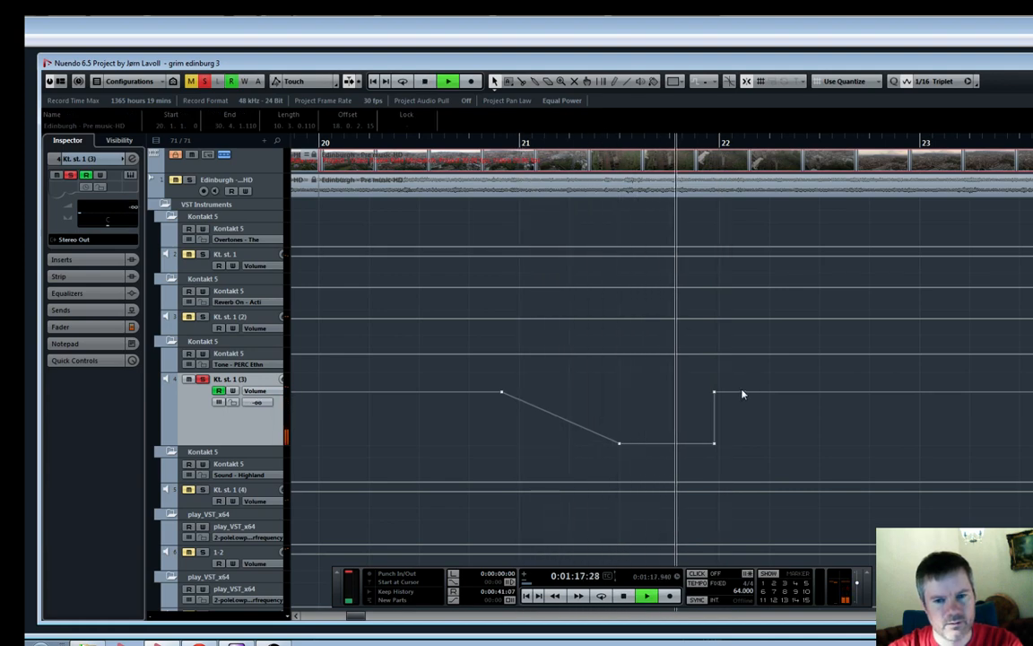
key(h)
key(h)
key(h)
key(h)
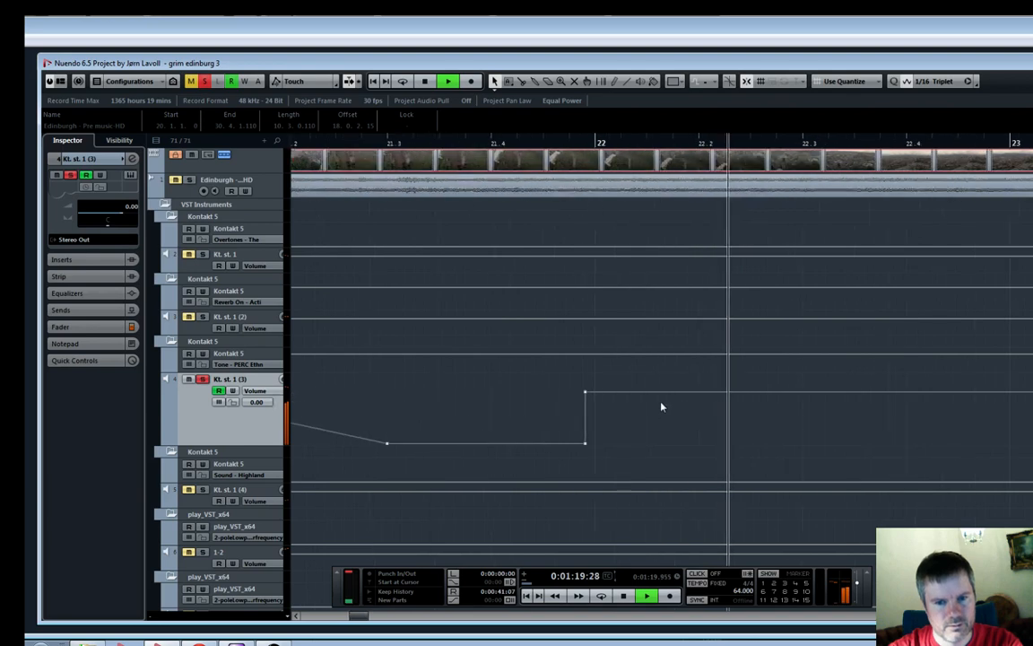
key(space)
Move the volume automation's upper return point on Kt. st. 1 (3) to 22.1.1.0 at -0.02
drag(586, 392, 595, 394)
key(g)
key(g)
key(g)
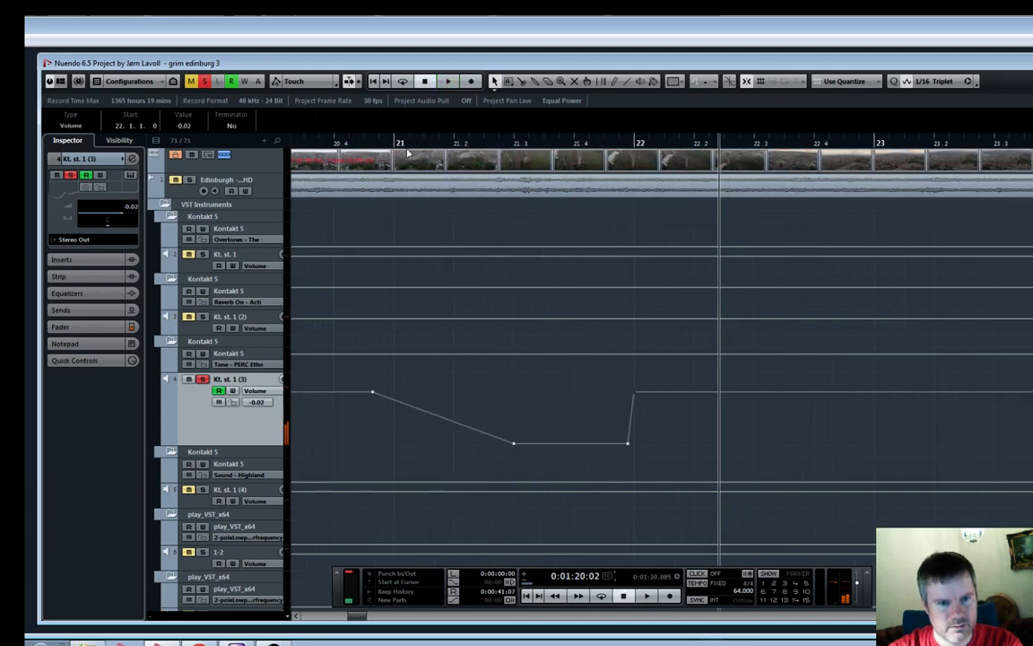
Play from about bar 21 through the adjusted volume return into bar 22, viewing bars 15 to 27
key(space)
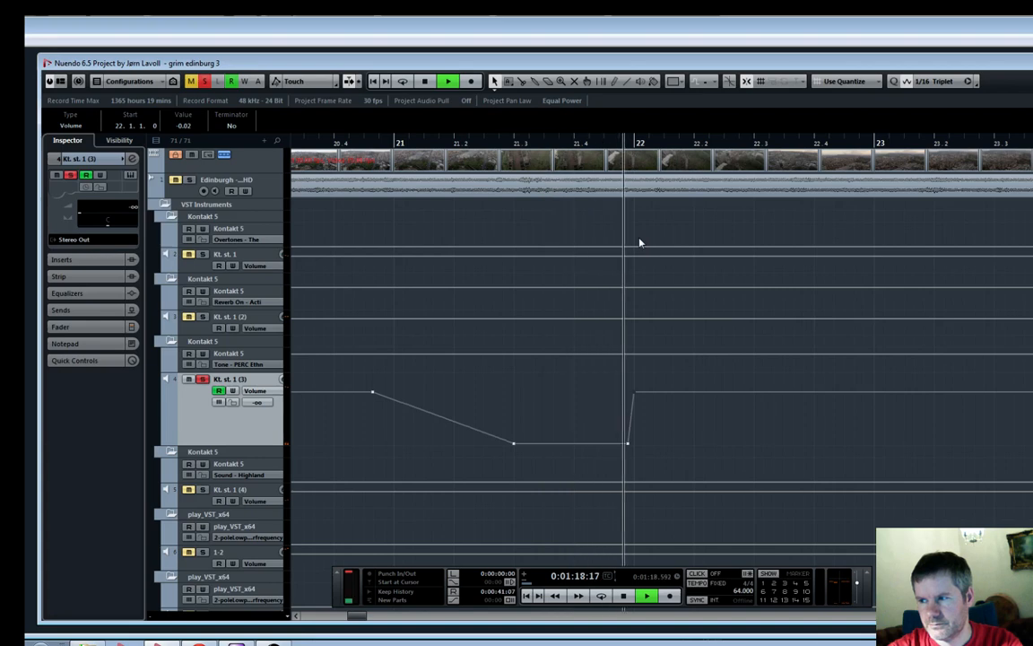
key(g)
key(g)
key(g)
key(g)
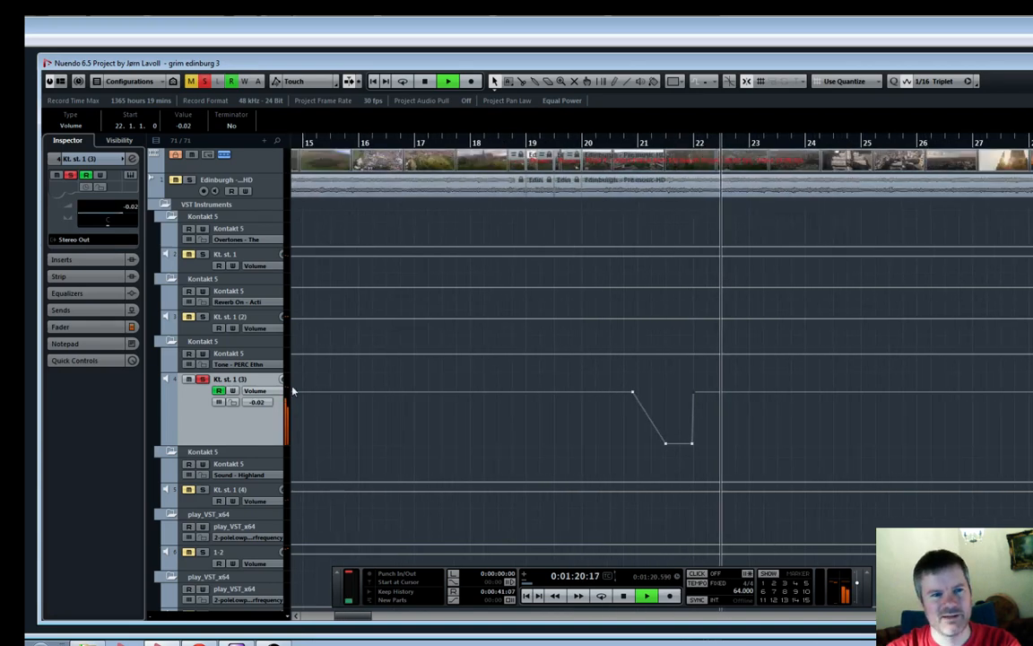
Stop playback, release the solo on Kt. st. 1 (3), and play the full arrangement from the project start
key(g)
key(g)
key(g)
key(g)
key(space)
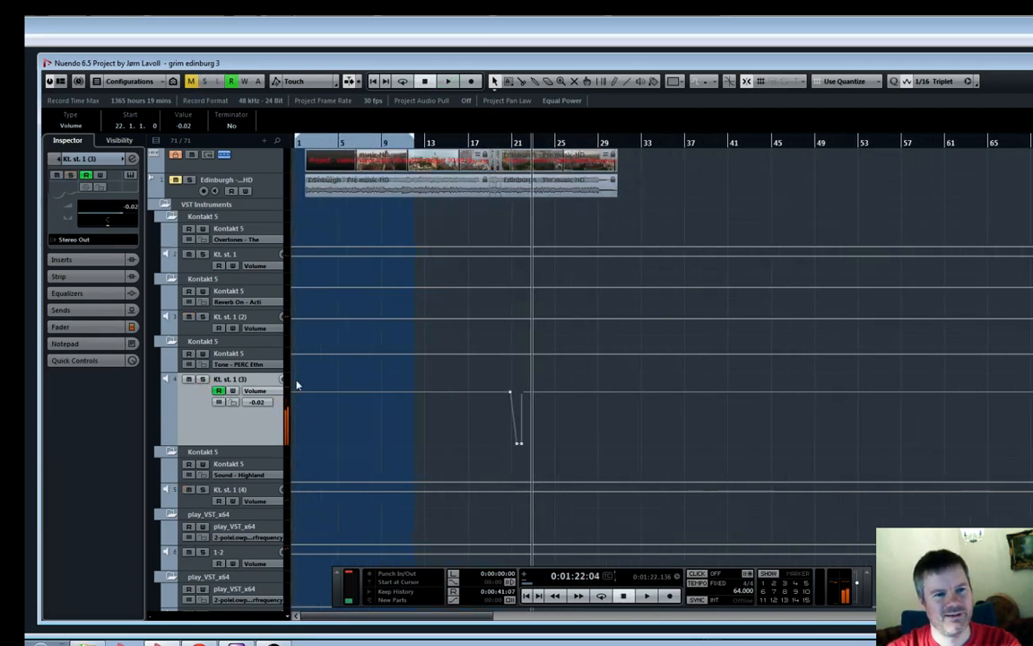
key(Home)
key(h)
key(h)
scroll(301, 383, down, 3)
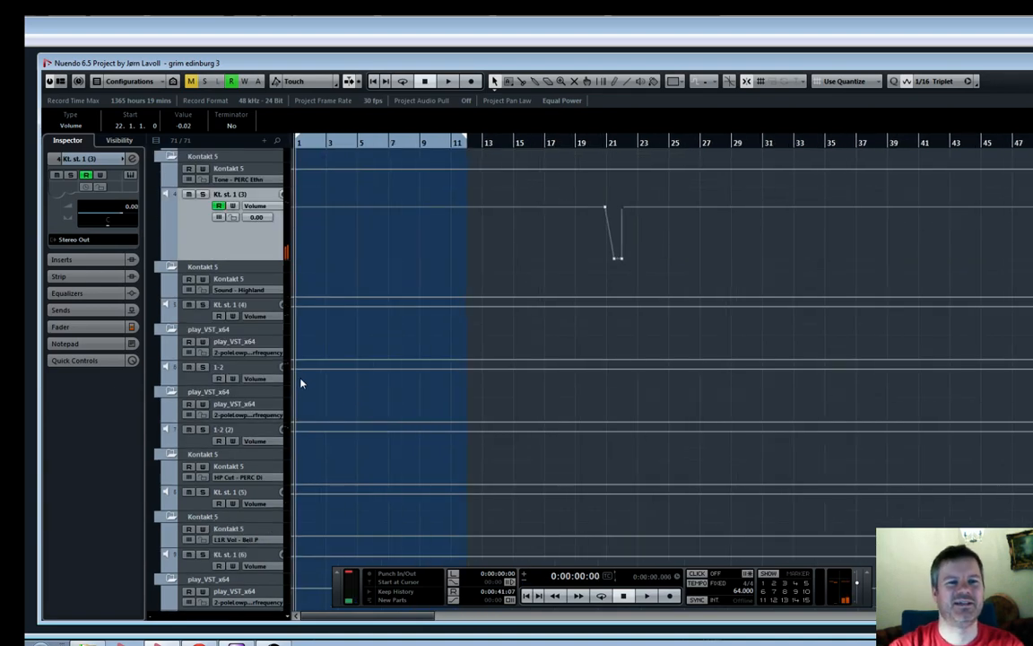
key(space)
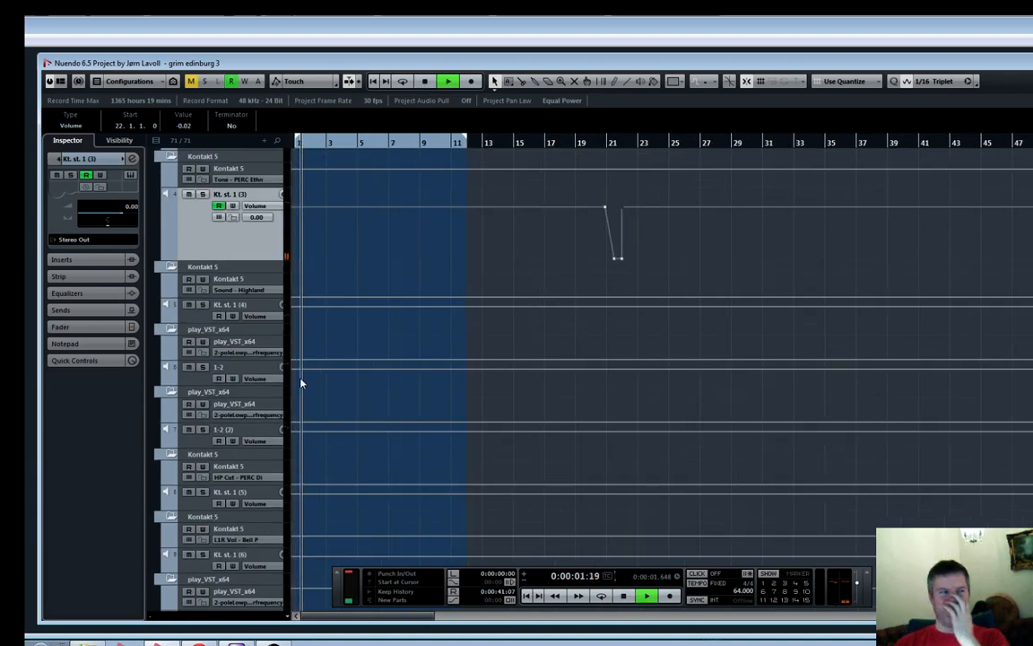
Look through the arrangement's tracks down to the enok audio folder while the opening bars play
scroll(450, 379, up, 2)
scroll(450, 379, down, 9)
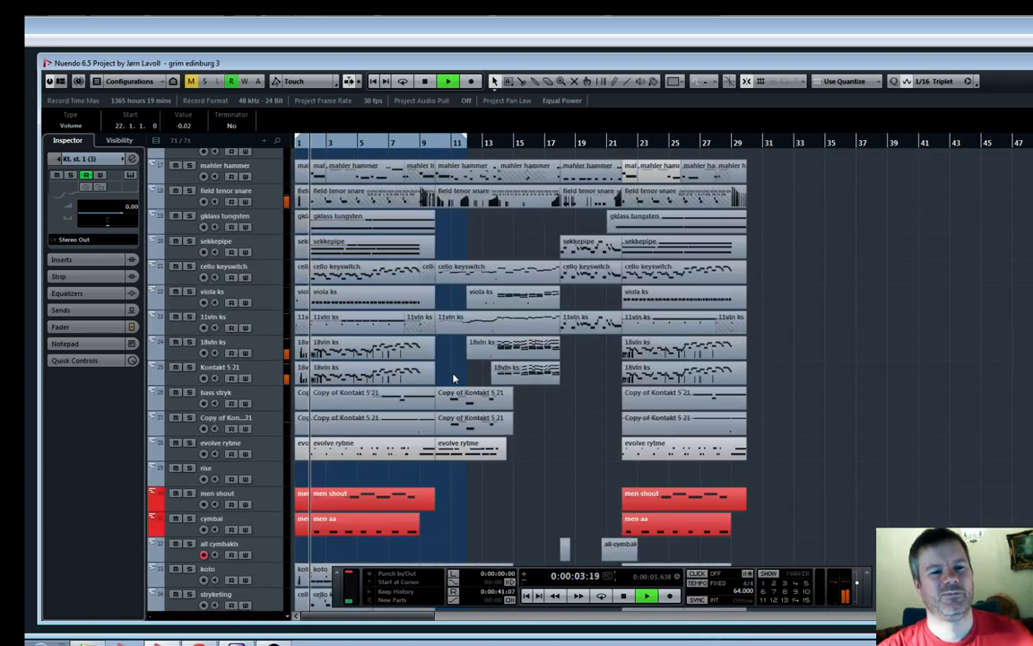
scroll(454, 378, up, 2)
key(h)
key(h)
key(h)
key(h)
key(h)
key(h)
scroll(454, 379, down, 10)
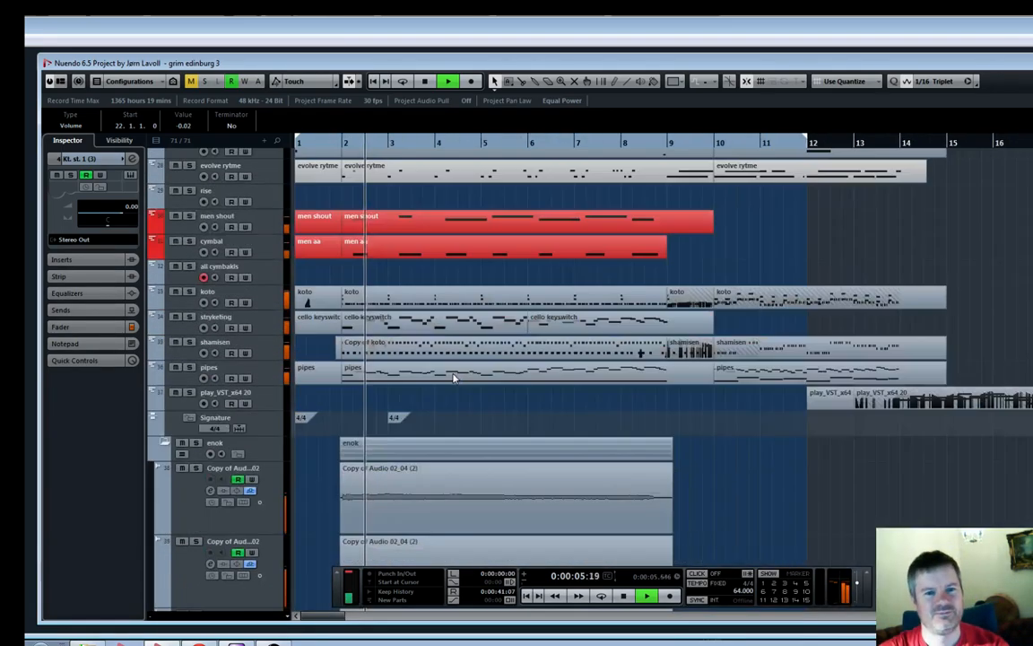
scroll(453, 378, up, 3)
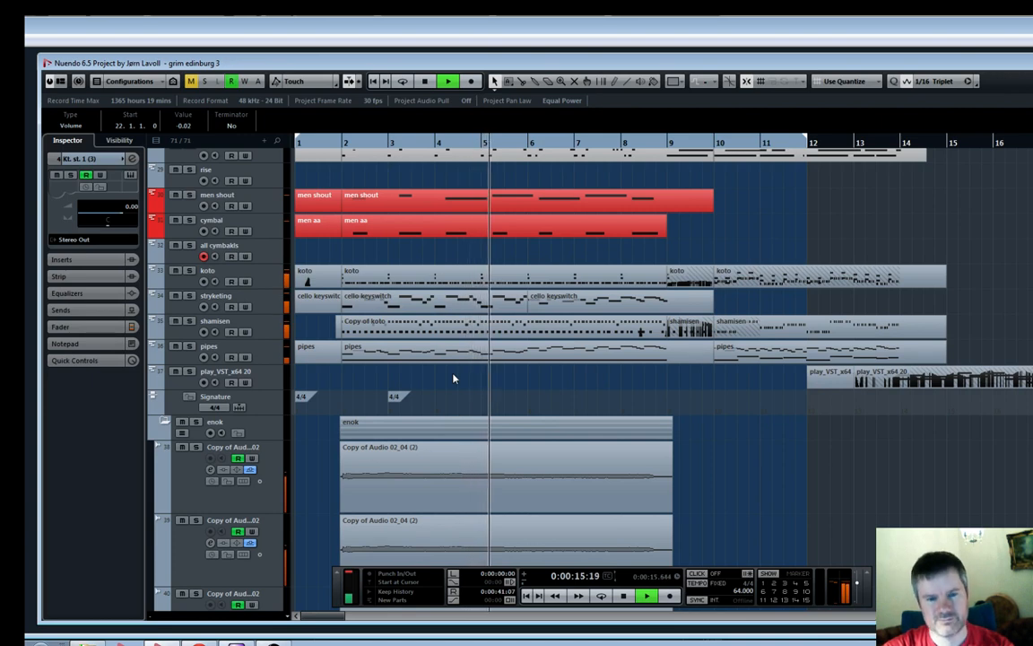
scroll(453, 379, down, 3)
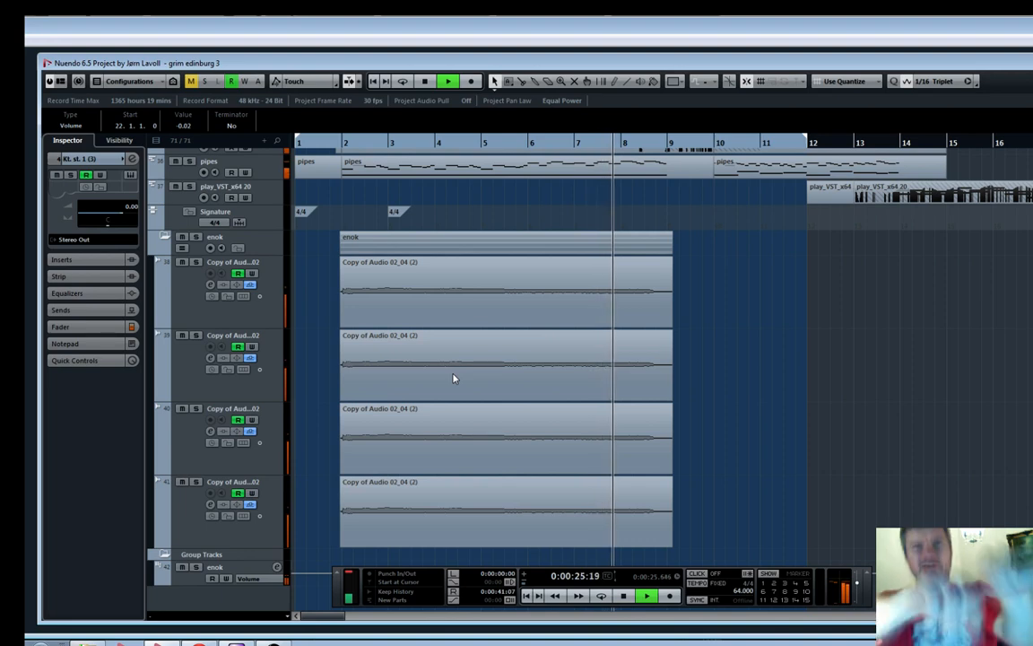
key(space)
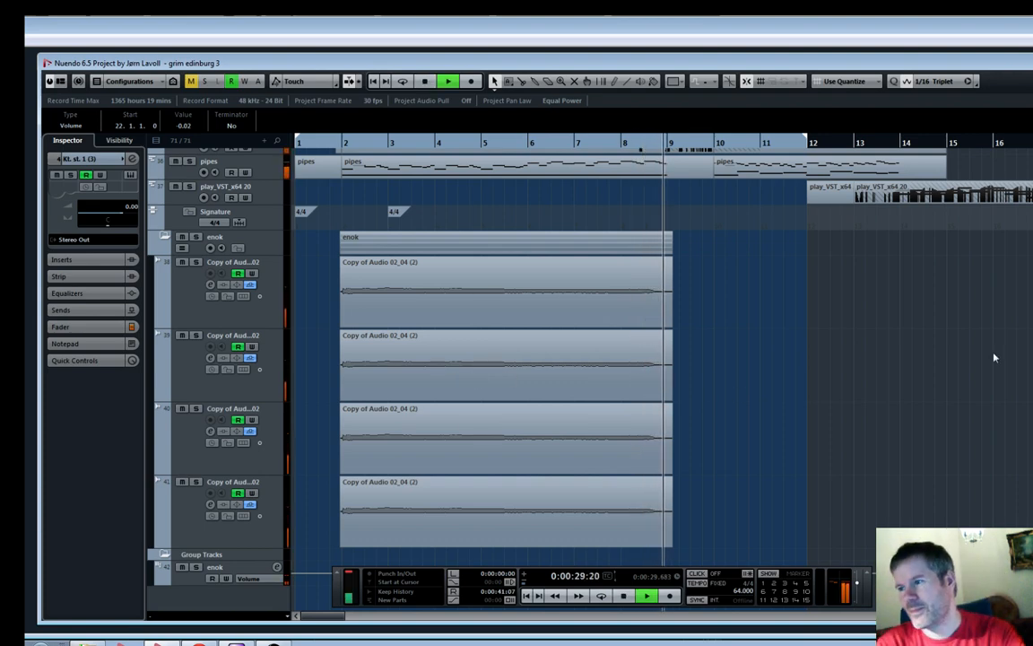
Stop playback and examine the tracks around the all cymbakls part between bars 19 and 22
click(809, 324)
key(g)
key(g)
key(g)
scroll(809, 323, up, 5)
key(space)
scroll(812, 326, down, 10)
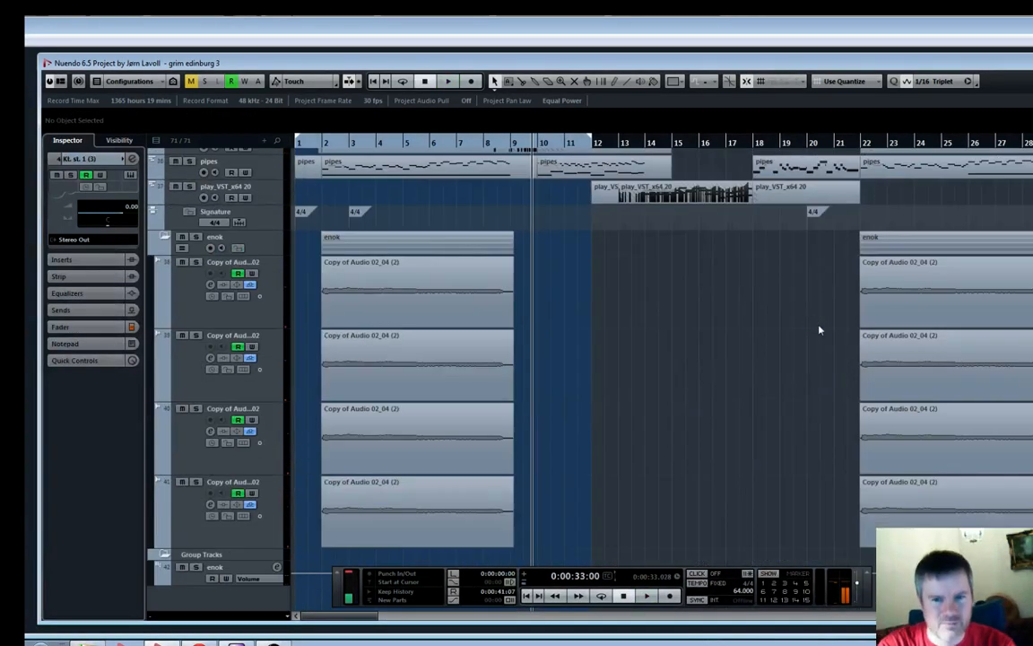
scroll(818, 326, up, 7)
key(h)
click(927, 161)
key(h)
key(h)
key(h)
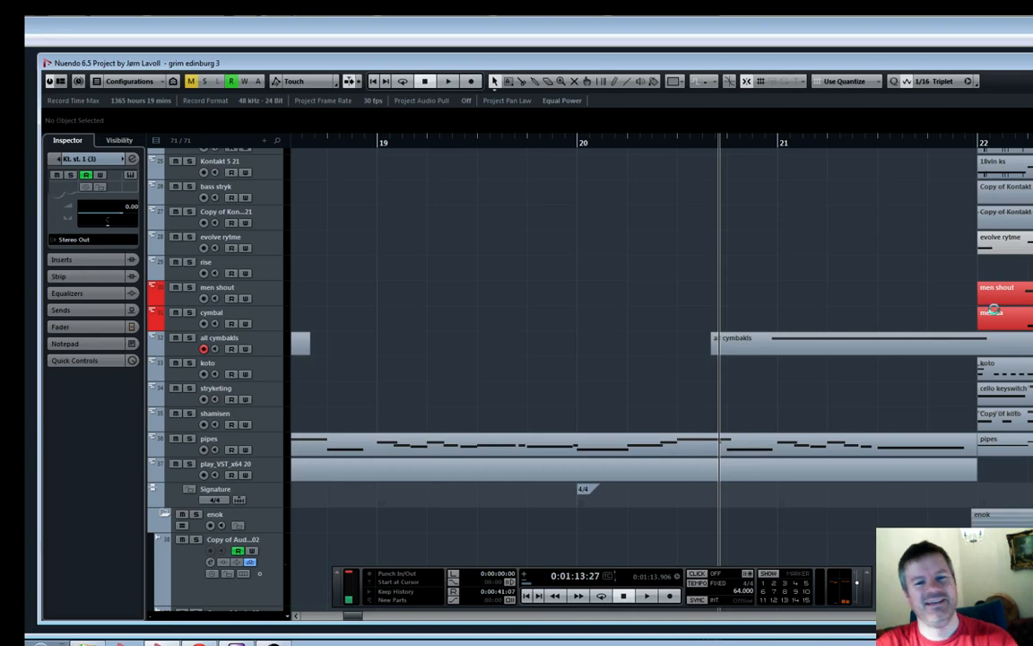
Add Bass Drum Wagner from the Gold Perc Drums category as an additional instrument in the all cymbakls track's play_VST_x64
click(176, 353)
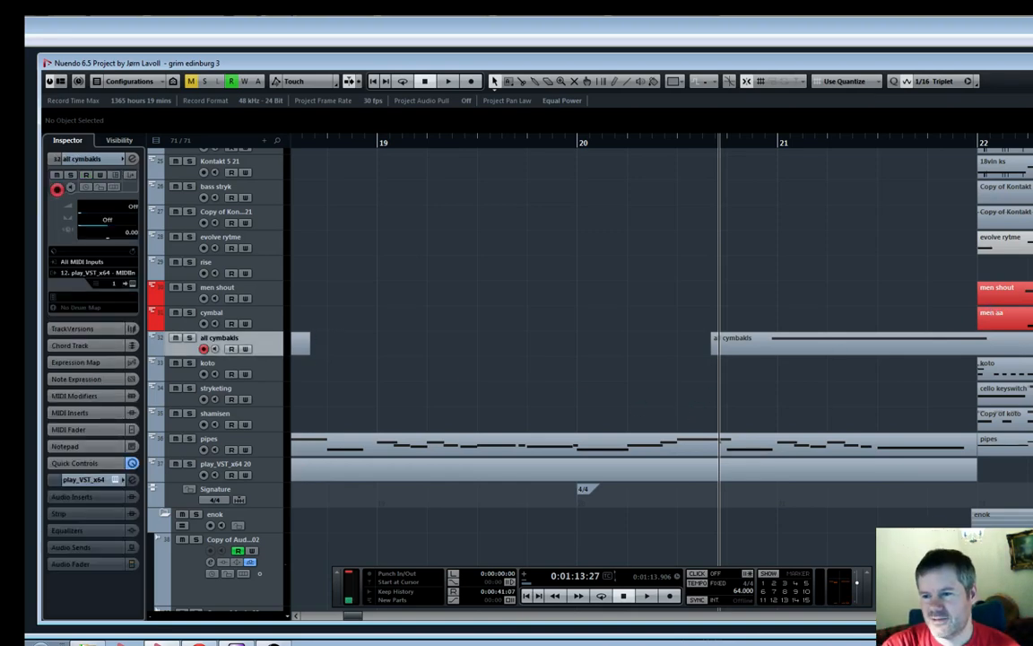
click(132, 283)
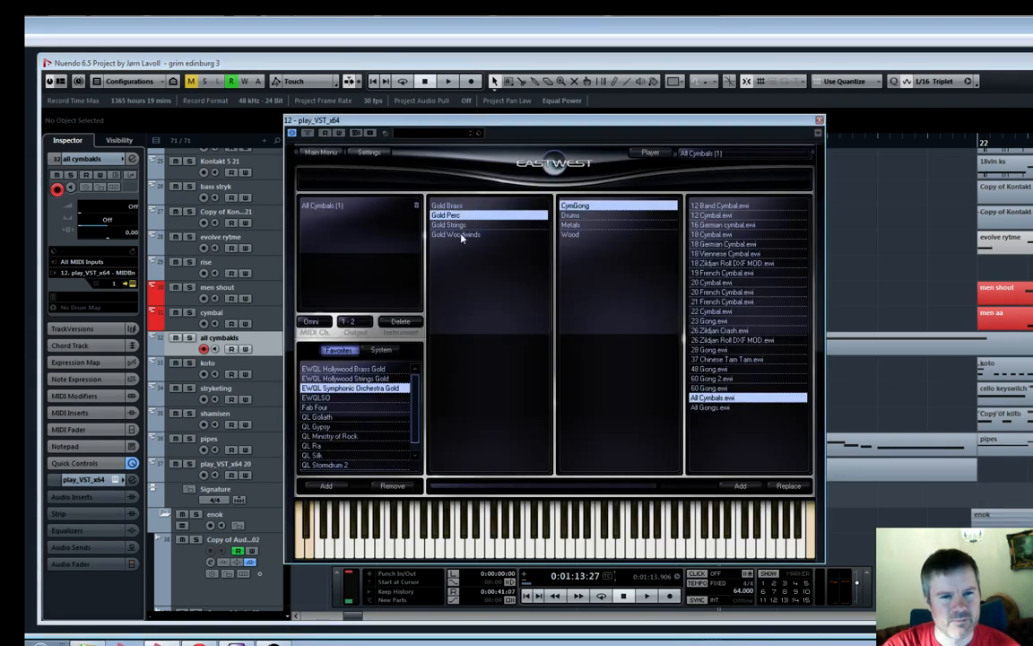
click(588, 217)
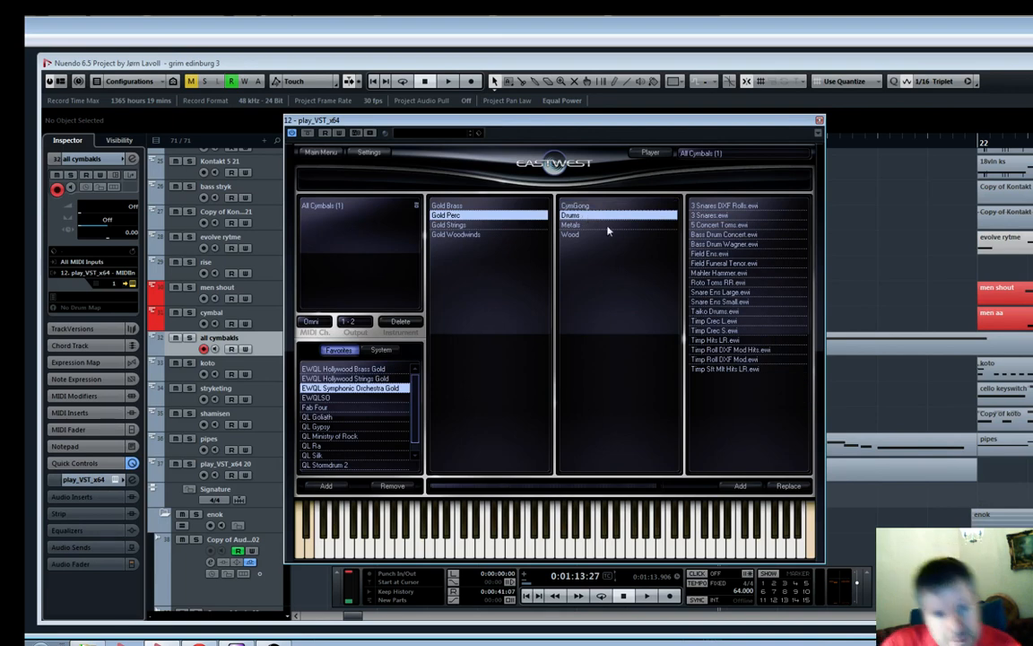
double_click(726, 244)
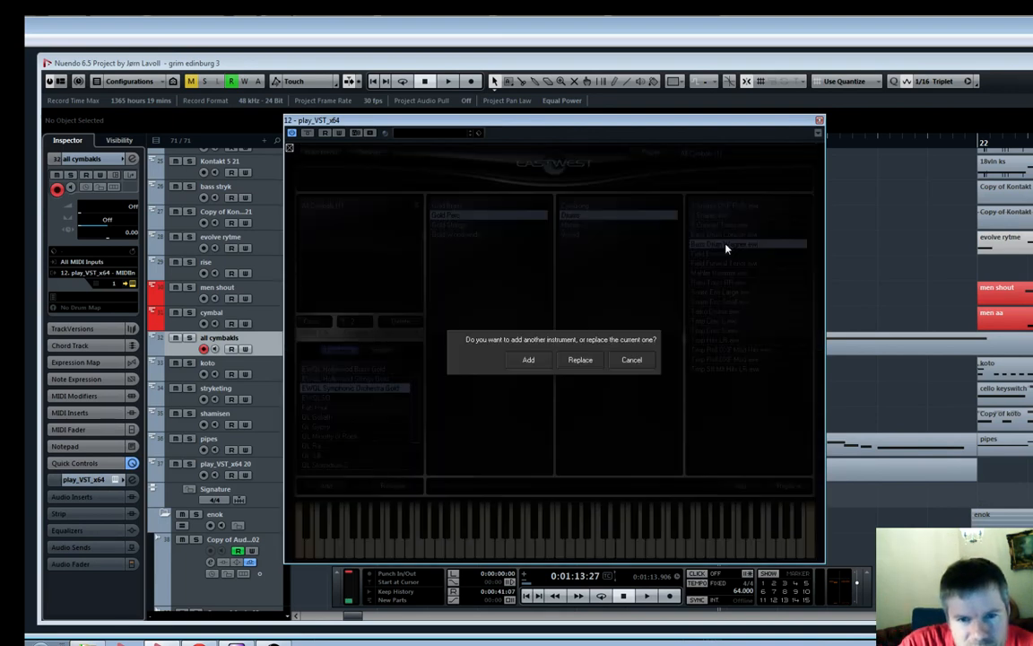
click(535, 357)
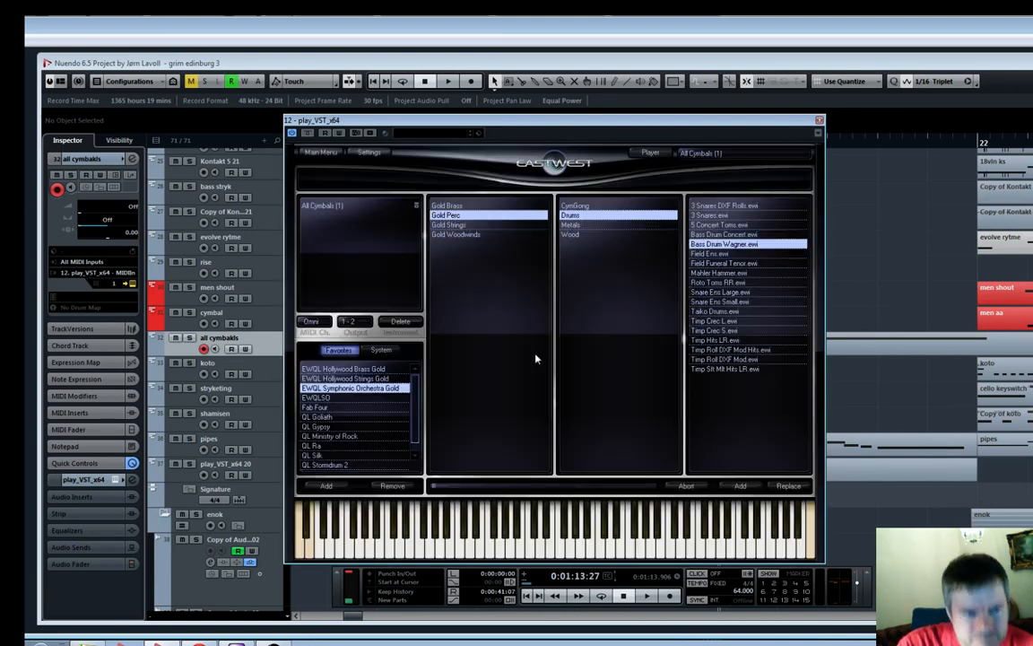
Duplicate the all cymbakls track and rename the copy "wgn bass"
right_click(189, 353)
click(220, 385)
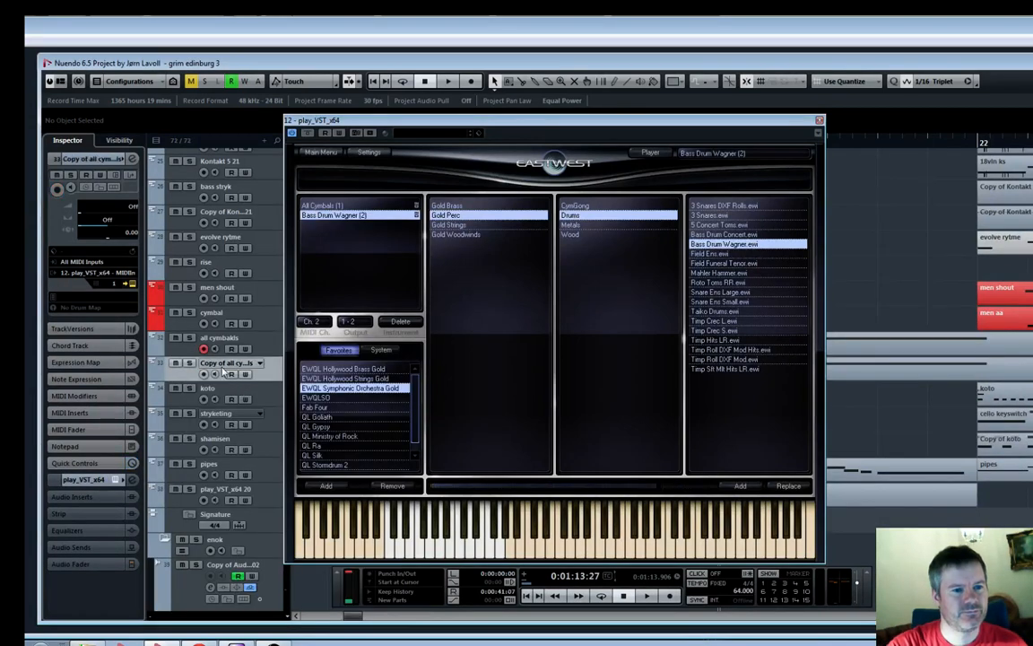
double_click(217, 364)
text(wgn bass)
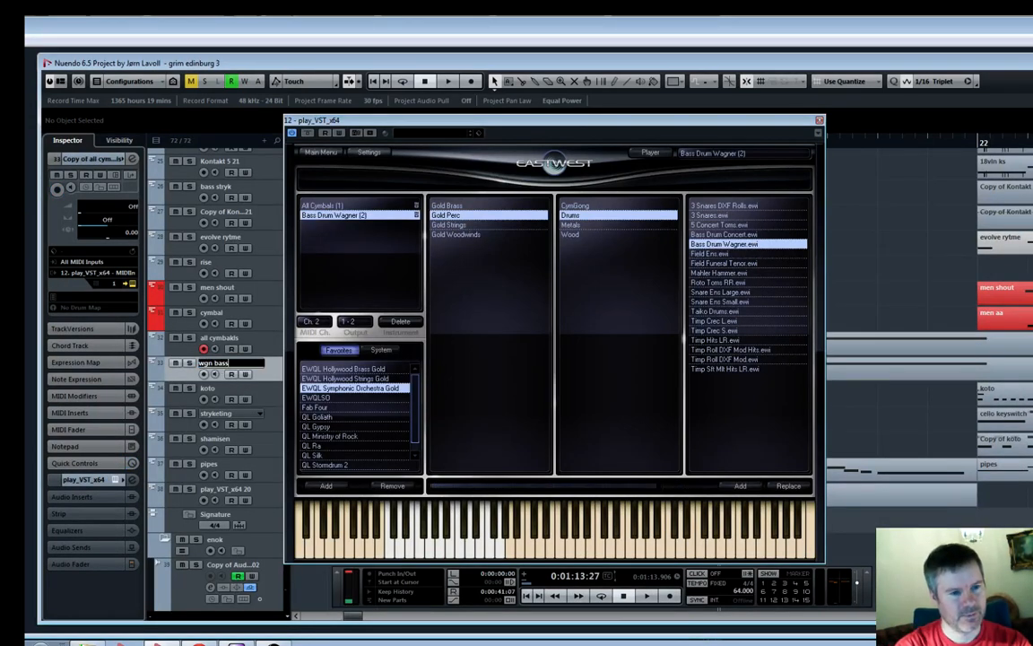
key(Return)
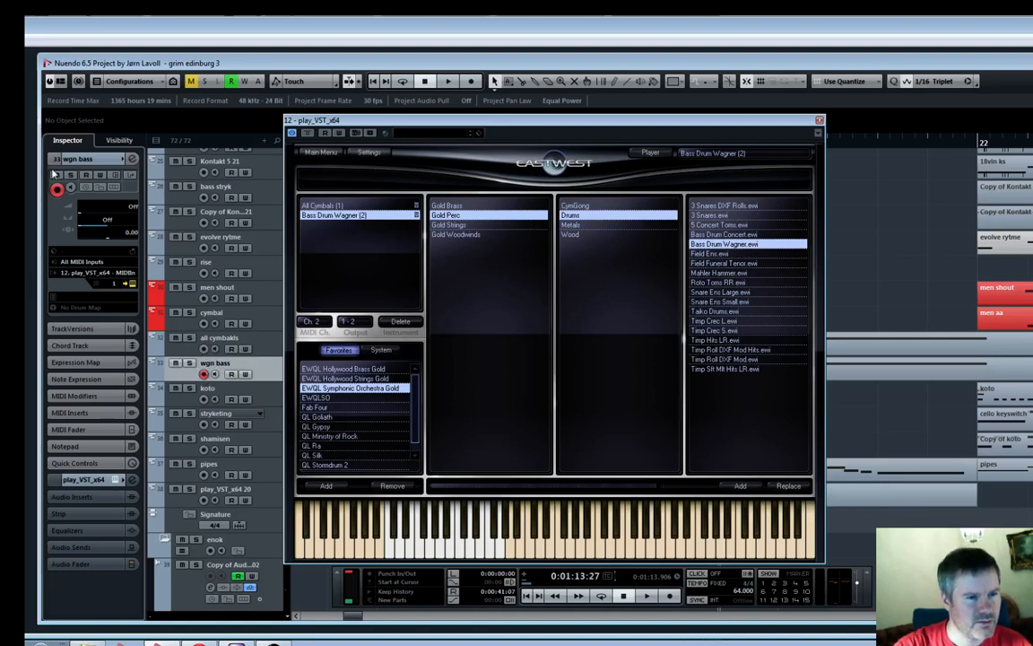
Set the wgn bass track's MIDI channel to 2 and delete its copied all cymbakls part that leads into bar 22
click(113, 282)
click(122, 295)
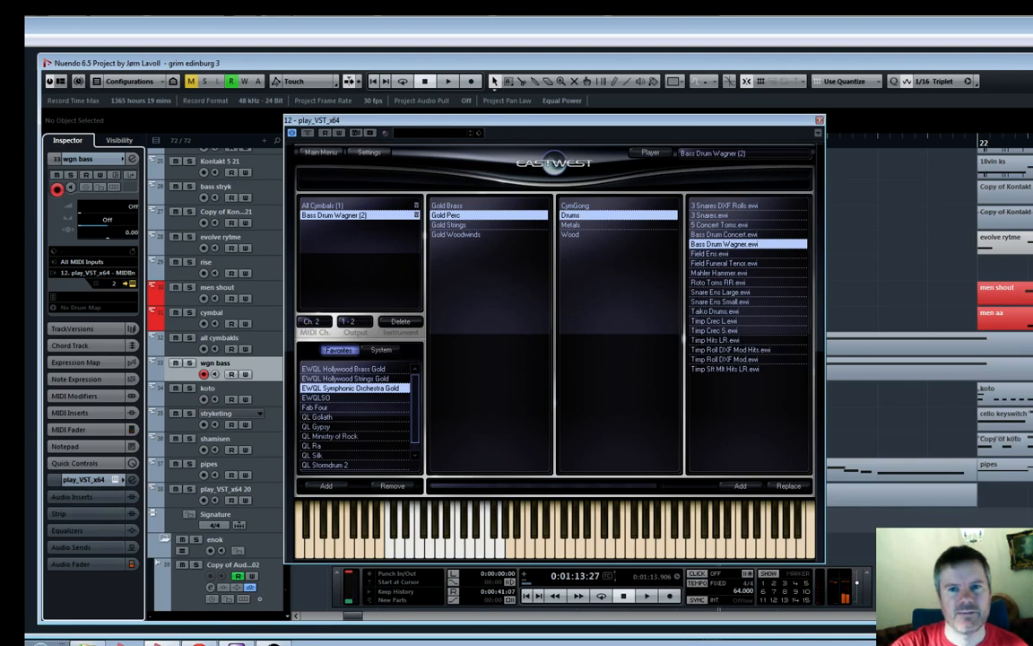
click(820, 122)
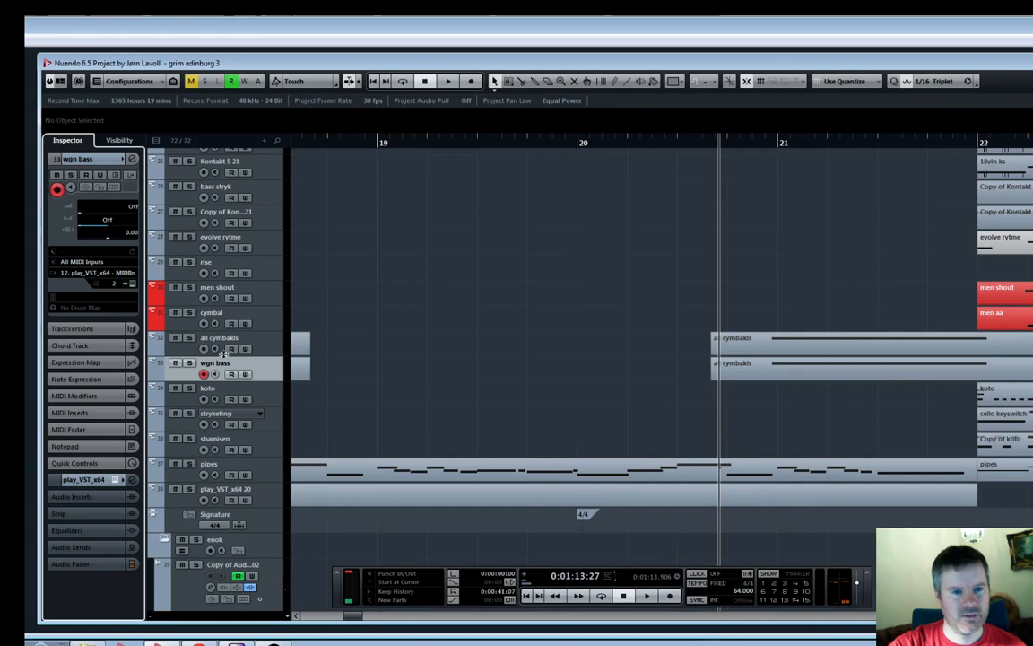
click(878, 378)
key(Delete)
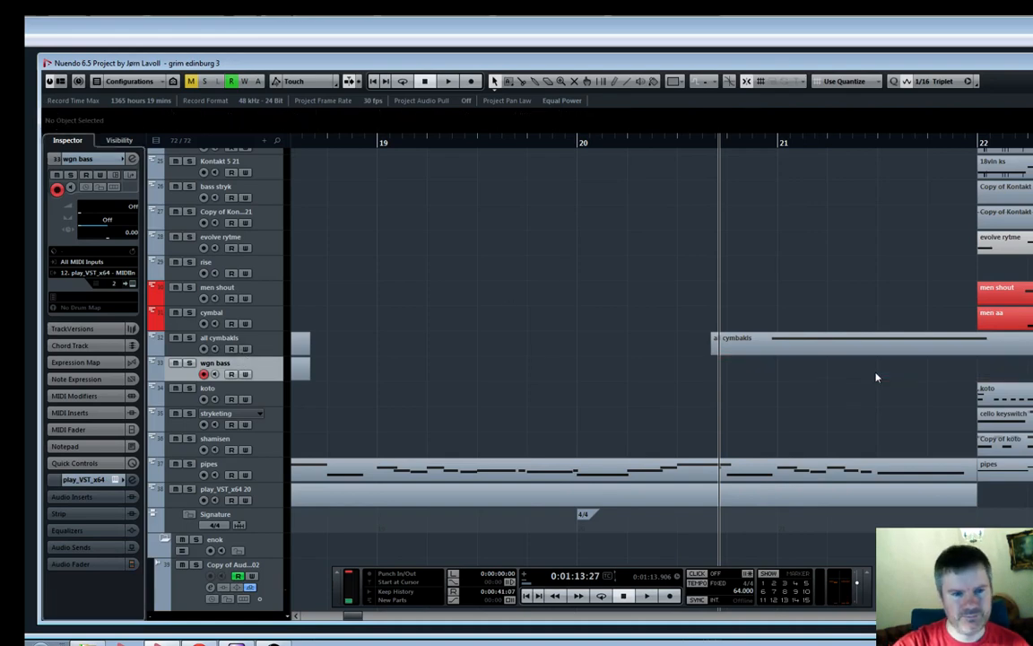
Solo the wgn bass track and record a bass drum take from about three beats into bar 19 to just past bar 21
key(g)
key(g)
key(g)
key(g)
key(h)
key(h)
key(h)
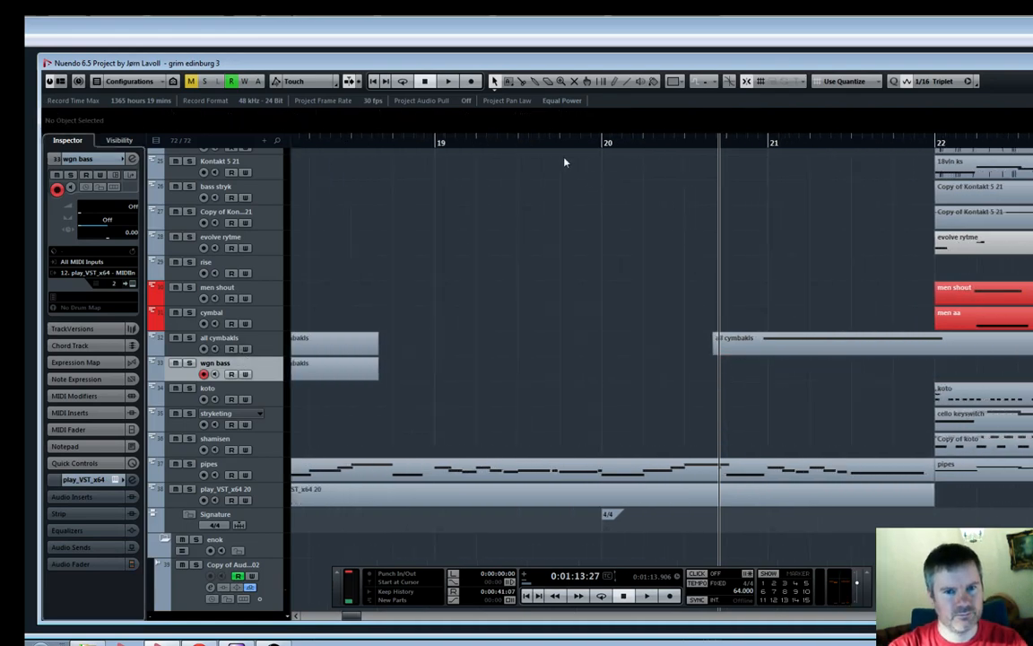
click(560, 144)
click(189, 363)
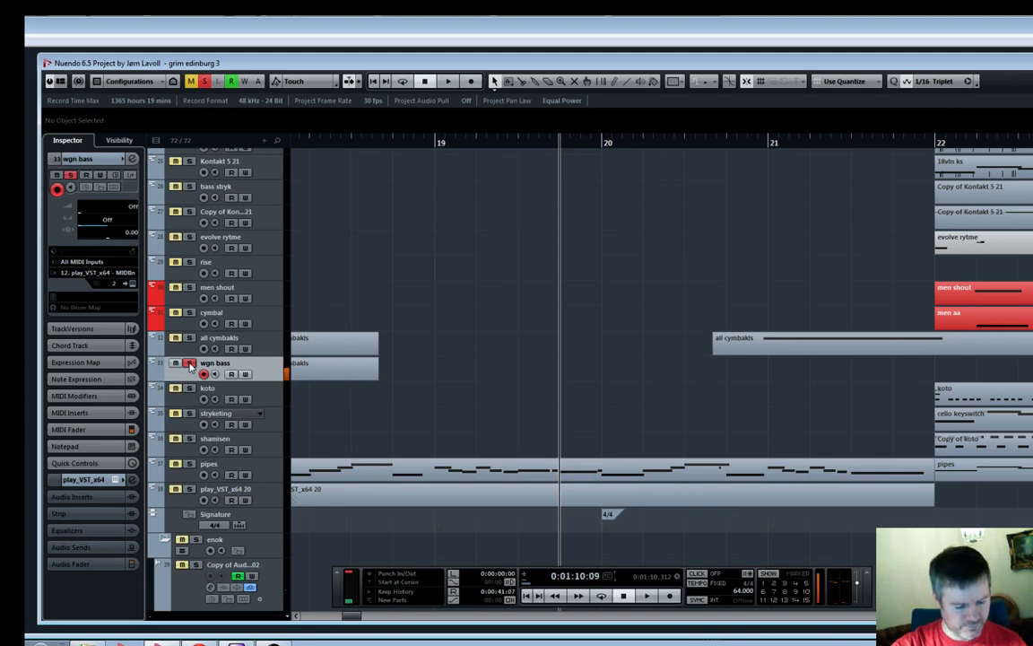
key(KP_Multiply)
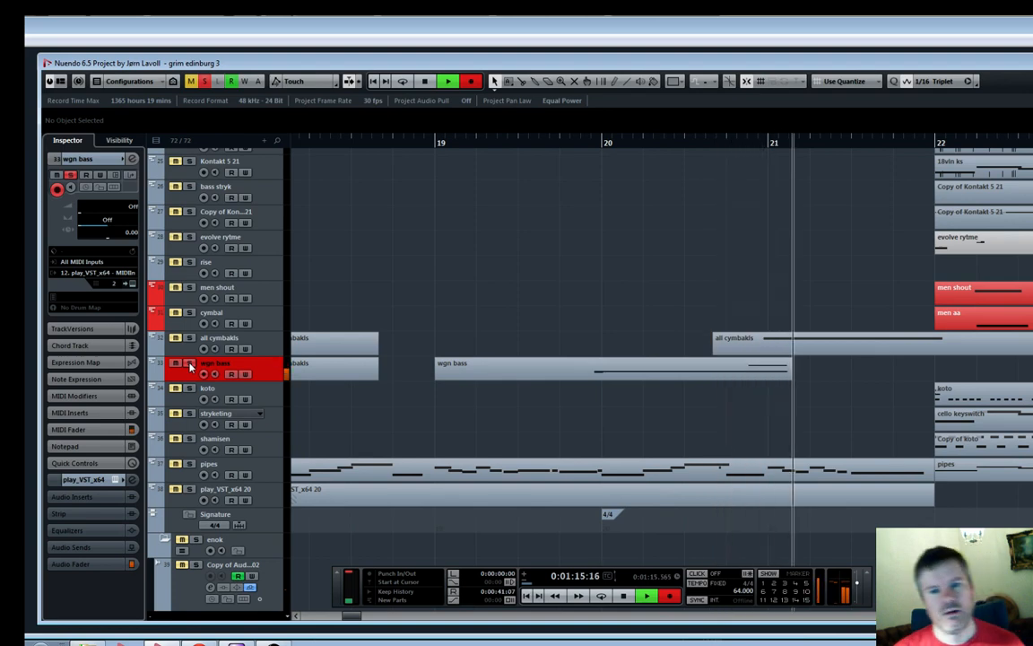
key(space)
Open the recorded wgn bass part in the Key Editor, framed closely on bars 20 to 22
double_click(629, 360)
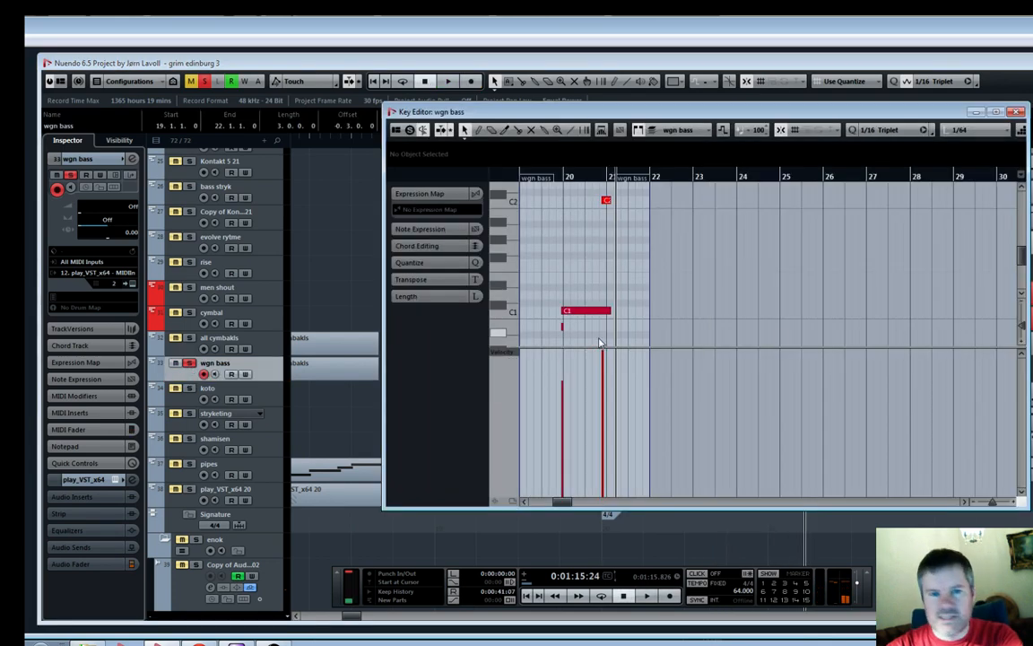
key(h)
key(h)
key(h)
key(h)
key(h)
key(h)
key(h)
key(h)
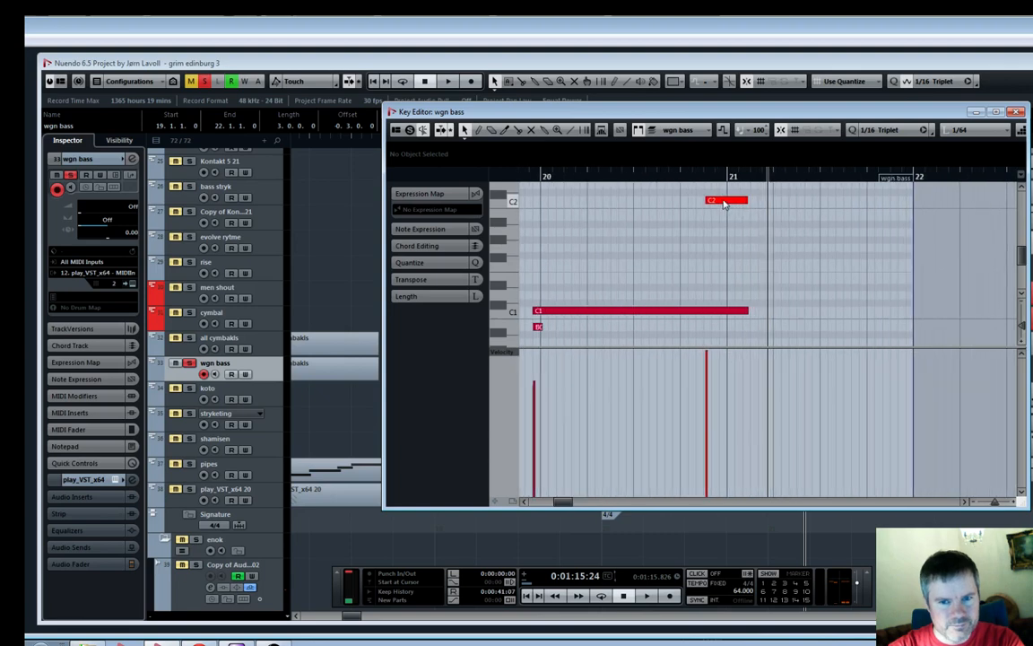
Remove the short B0 note just before bar 20 and play the take up to the C2 note
click(541, 176)
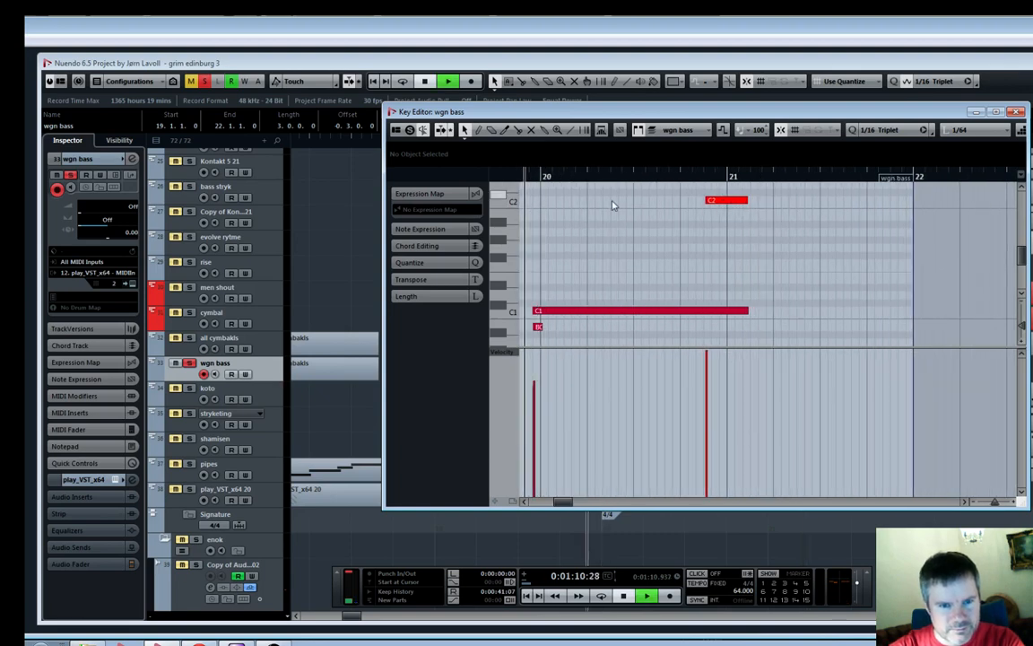
key(space)
click(722, 201)
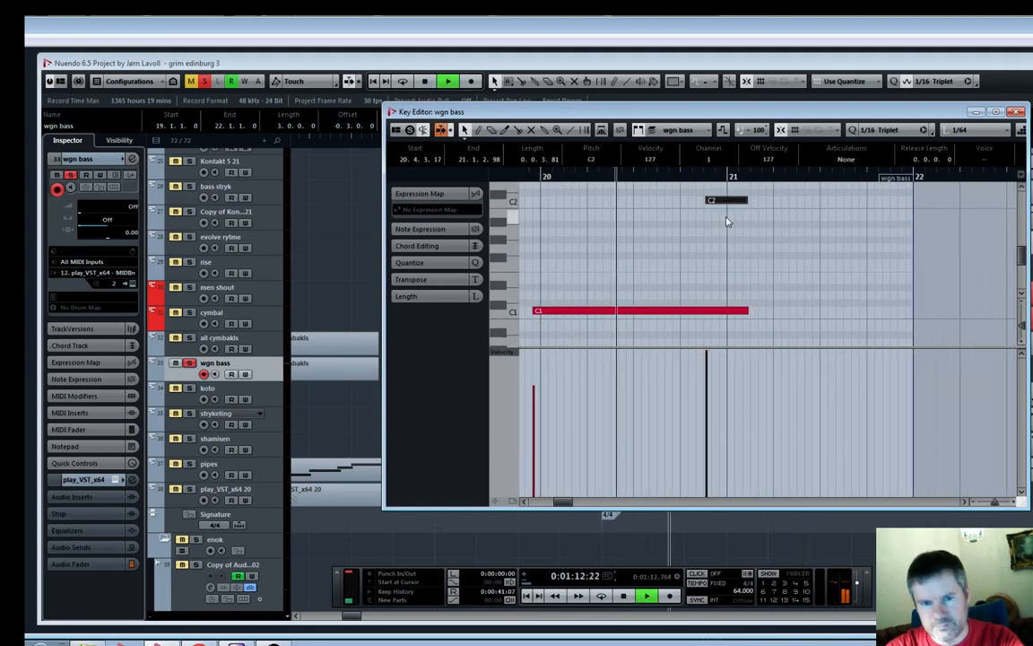
key(space)
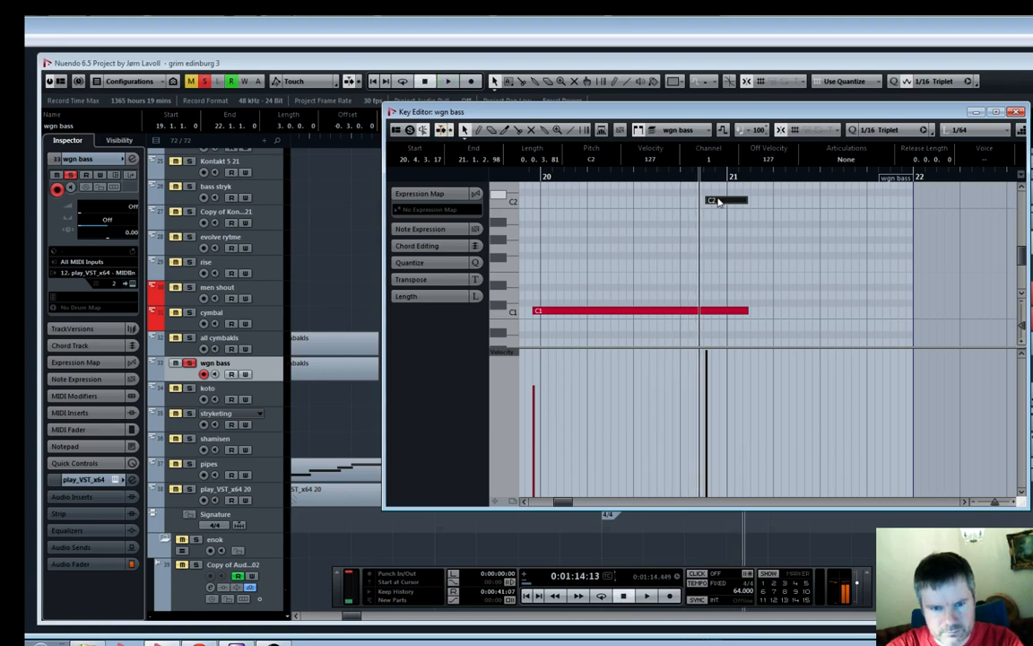
Move the C2 note earlier to 20.4.1.80, play the result, and close the Key Editor
drag(722, 201, 704, 206)
drag(701, 206, 706, 205)
key(space)
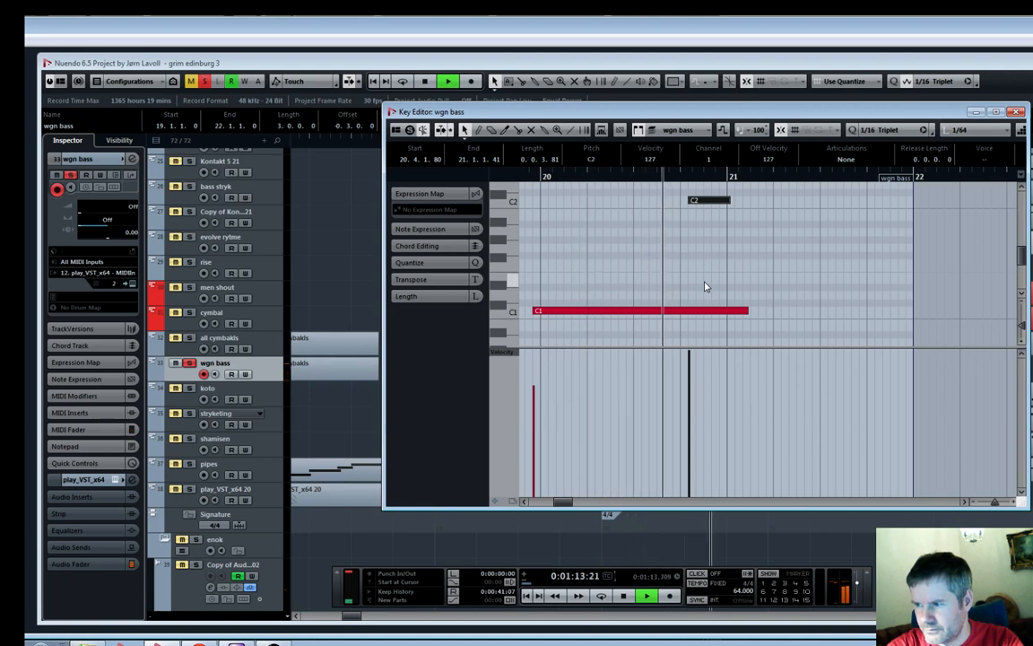
key(space)
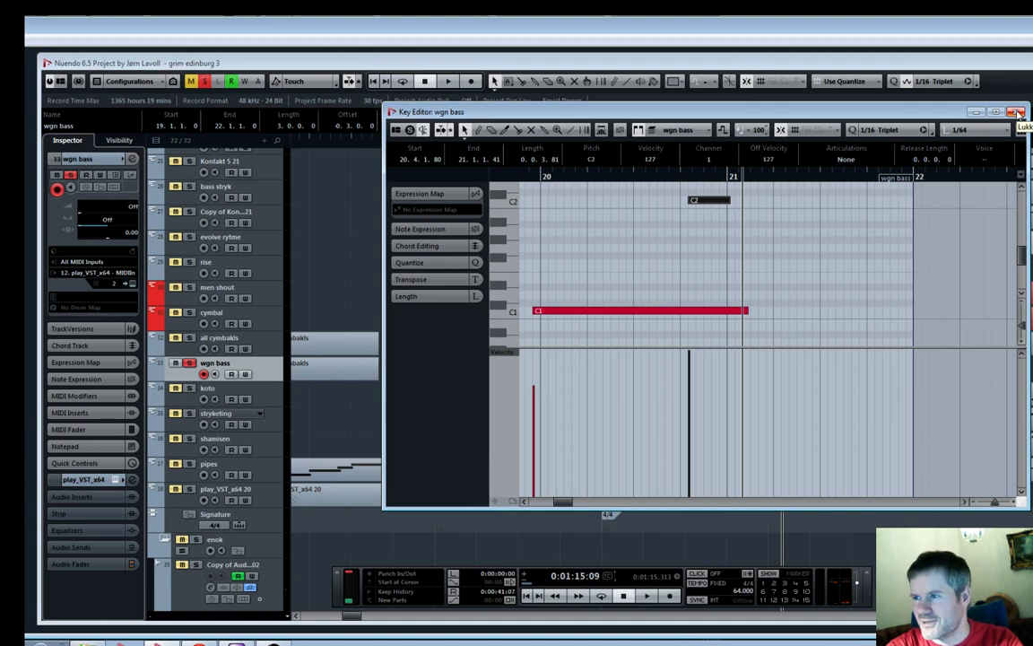
click(1017, 113)
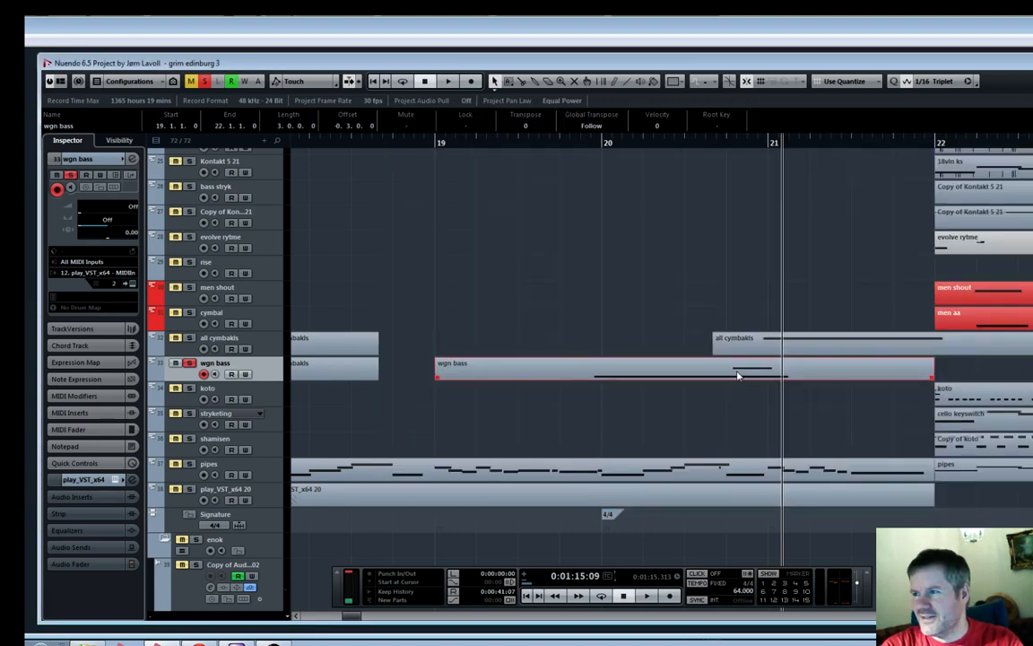
Move the wgn bass part to start at 20.1.4.40 and solo the all cymbakls track alongside it
key(g)
key(h)
key(h)
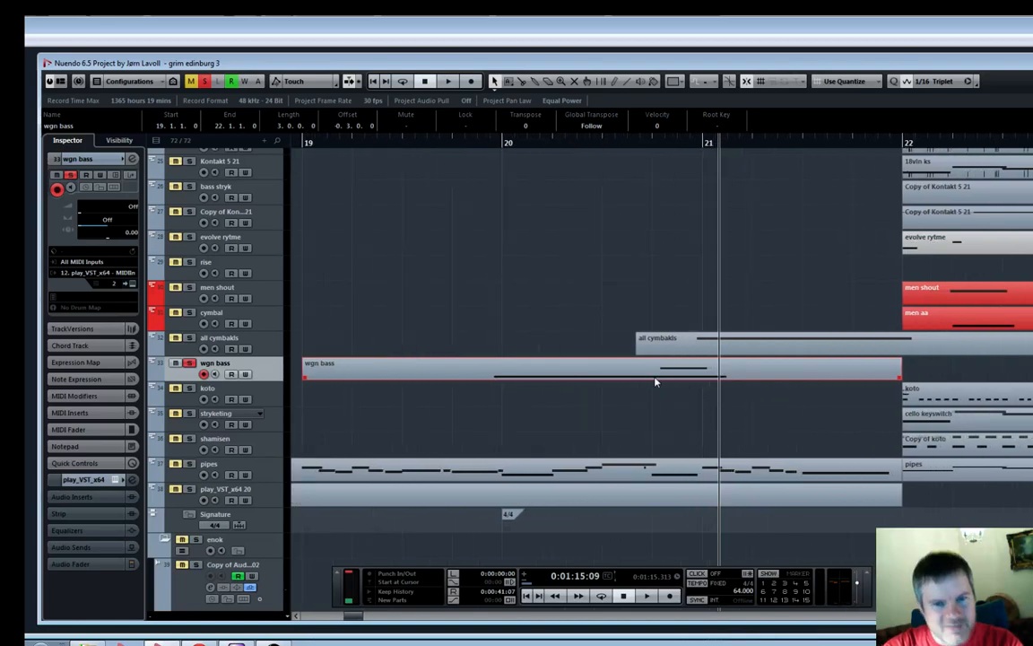
drag(658, 381, 918, 382)
click(230, 342)
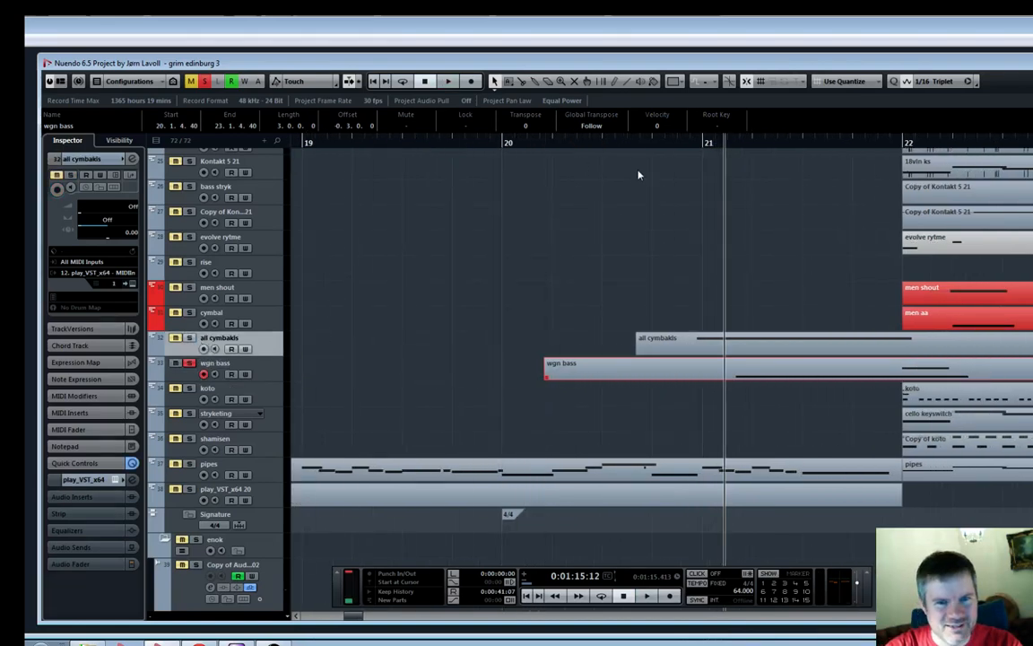
click(189, 338)
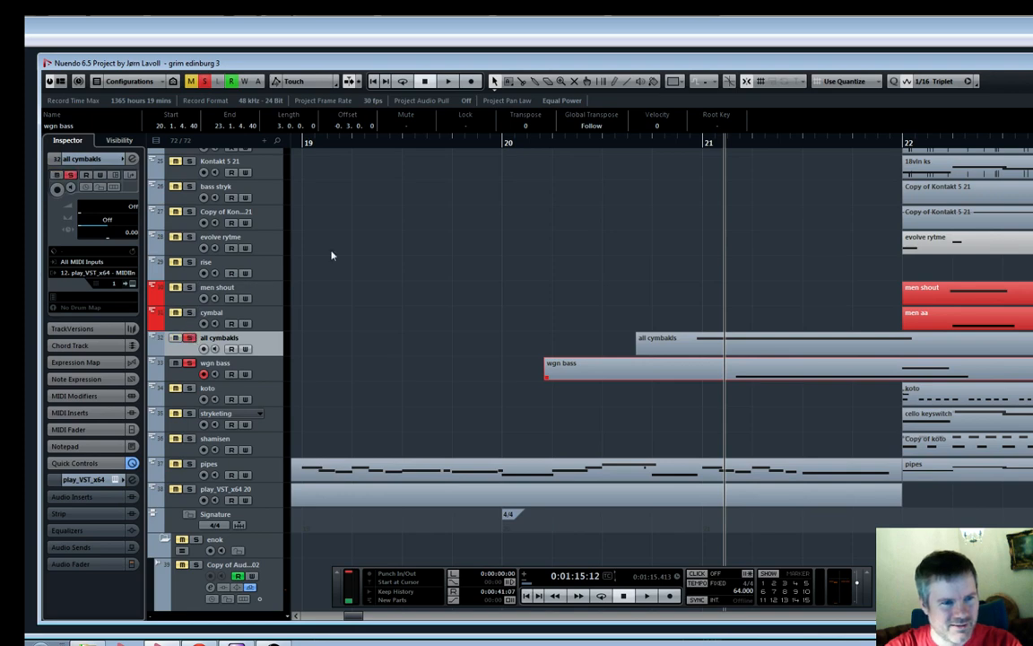
Play the soloed all cymbakls and wgn bass tracks together past bar 22, stop playback, and unsolo both
key(space)
key(g)
key(g)
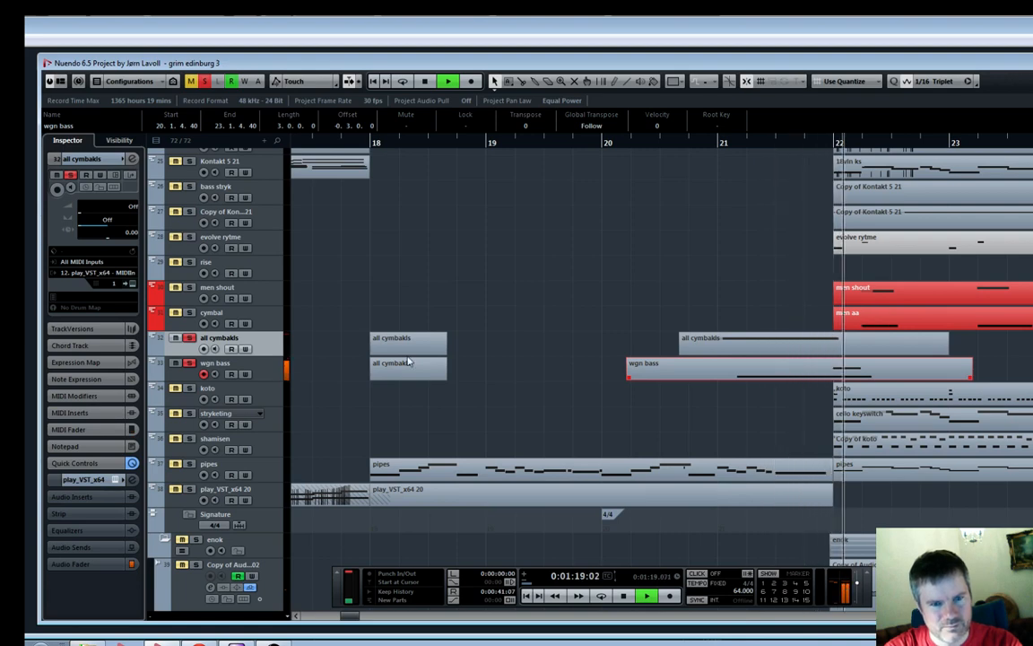
key(space)
click(189, 363)
click(189, 339)
key(h)
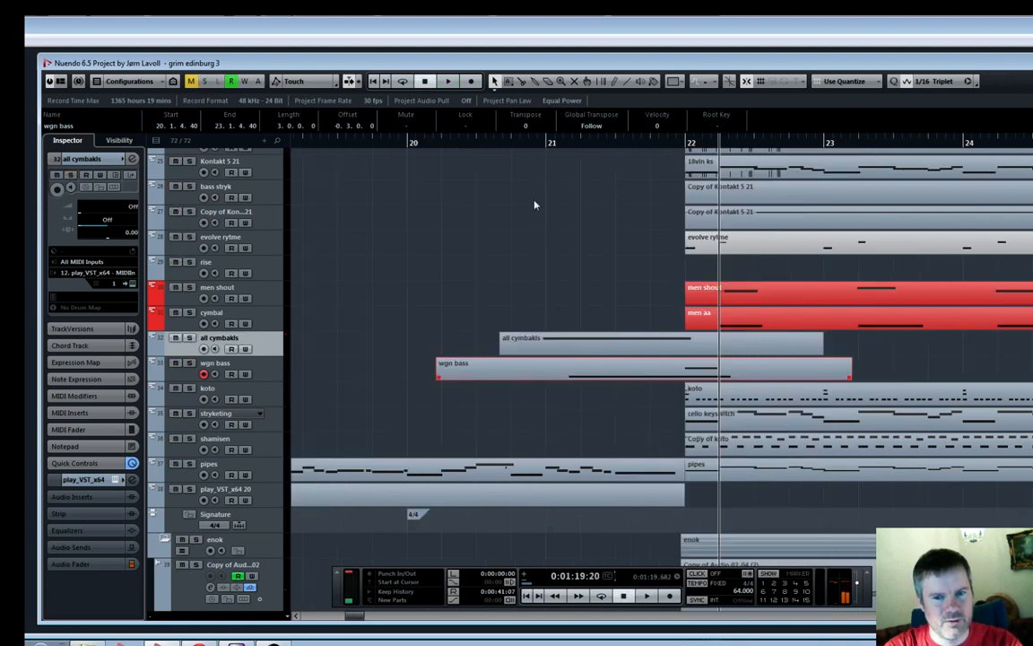
Play the full arrangement from the end of bar 20 into bar 26, checking the upper instrument tracks
click(506, 145)
key(space)
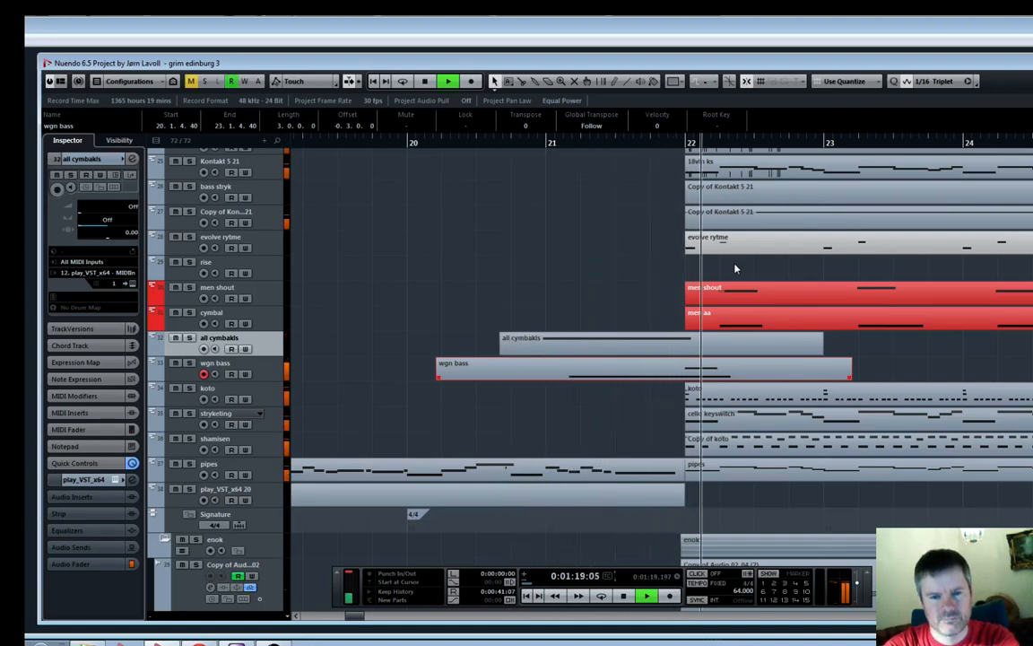
scroll(734, 267, up, 3)
scroll(734, 268, up, 10)
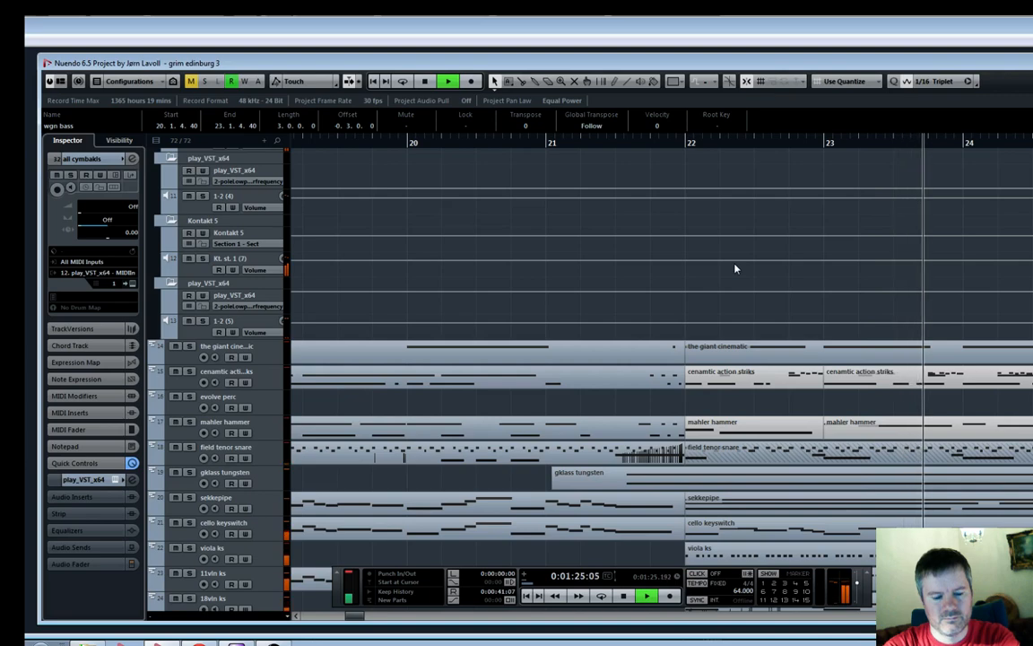
scroll(734, 267, down, 5)
key(g)
scroll(734, 268, up, 3)
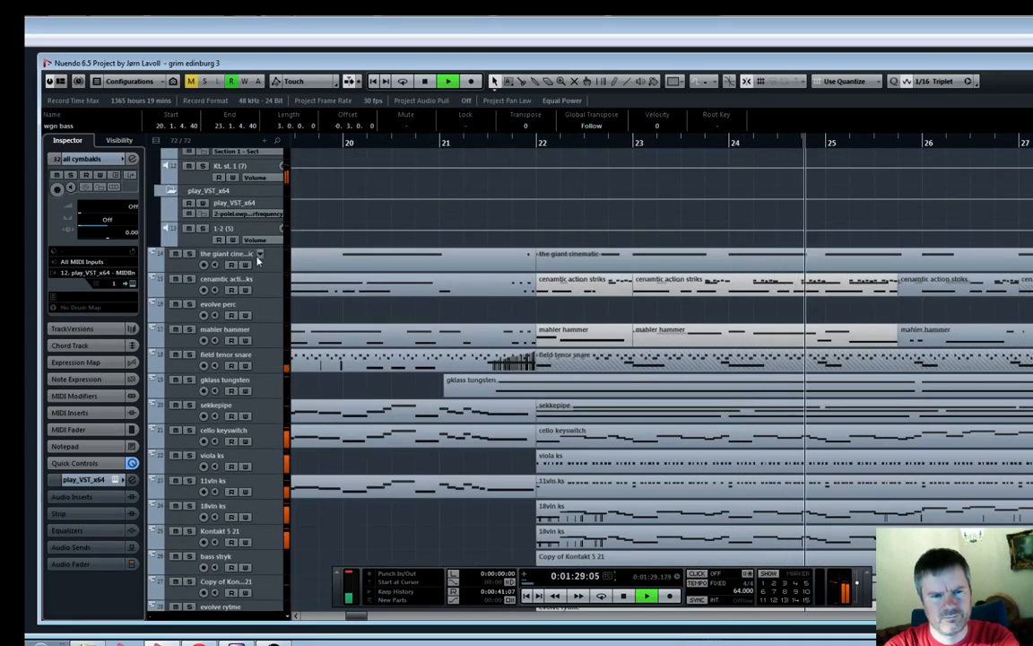
click(175, 255)
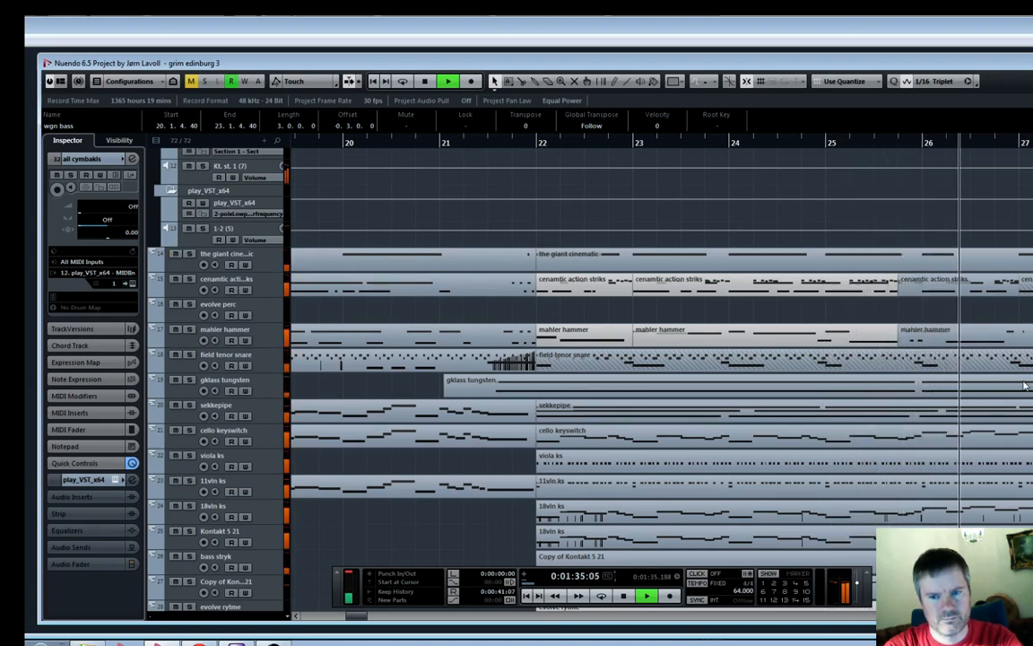
key(space)
Solo the field tenor snare track and play it from late in bar 21 into bar 23
click(891, 299)
scroll(890, 300, down, 5)
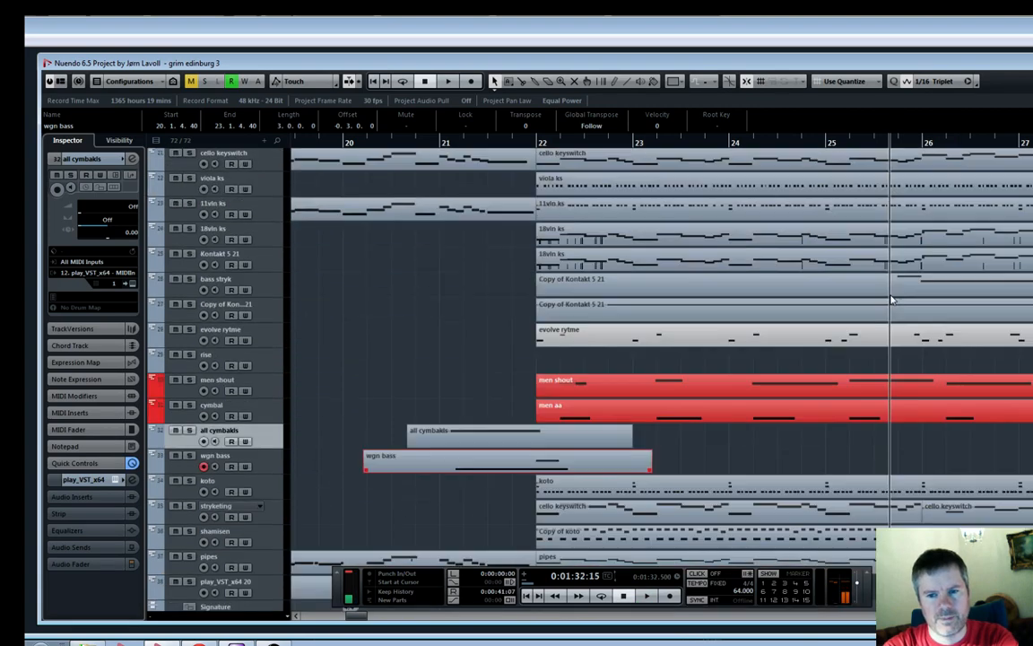
scroll(890, 299, down, 2)
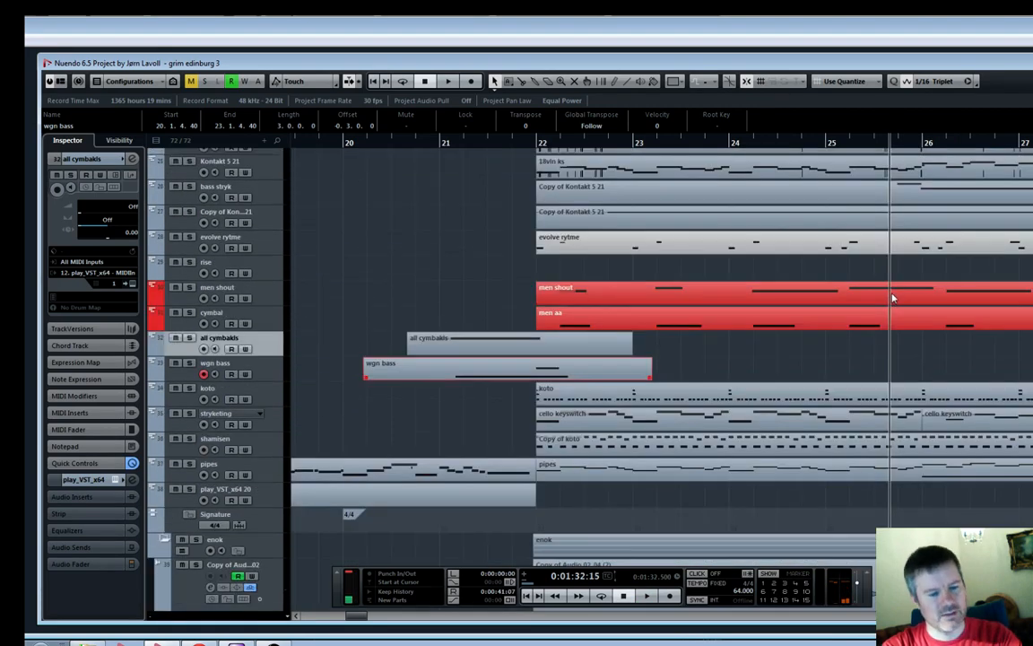
scroll(890, 293, up, 7)
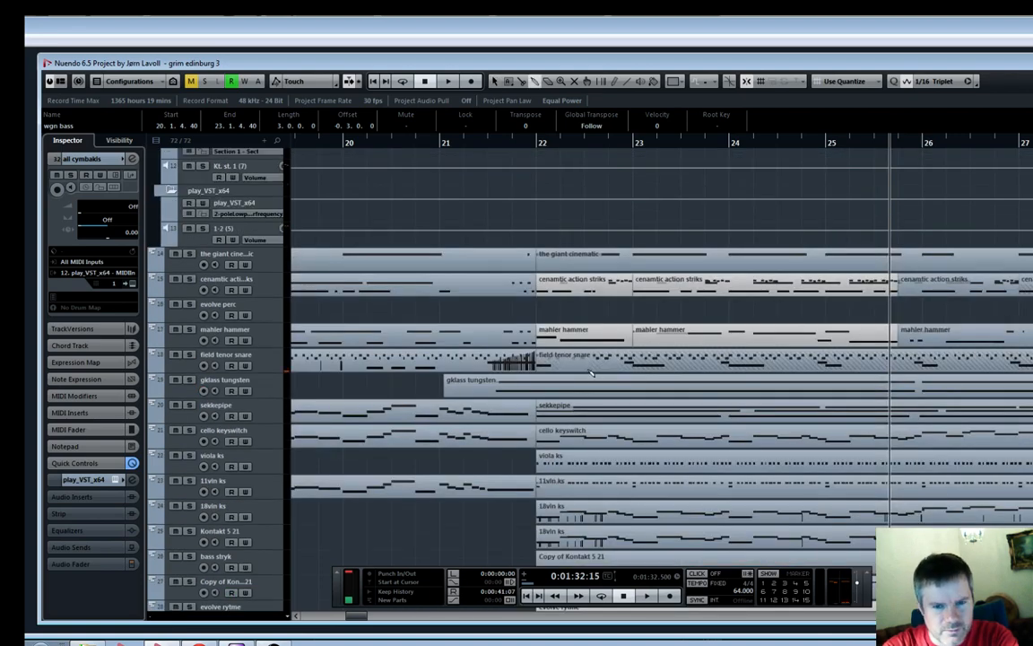
click(515, 141)
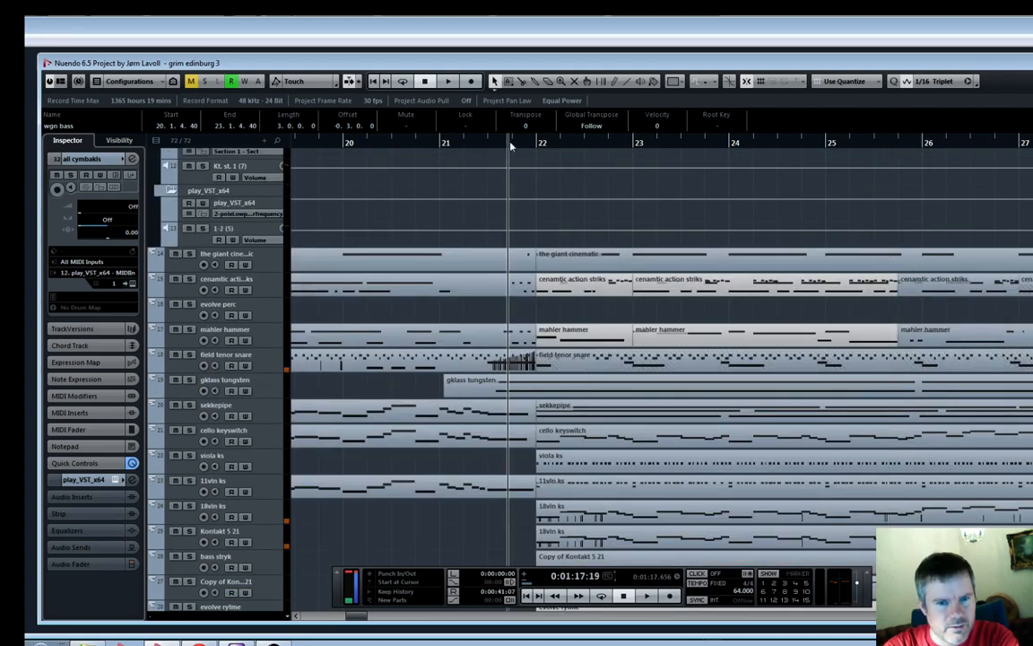
click(189, 354)
key(space)
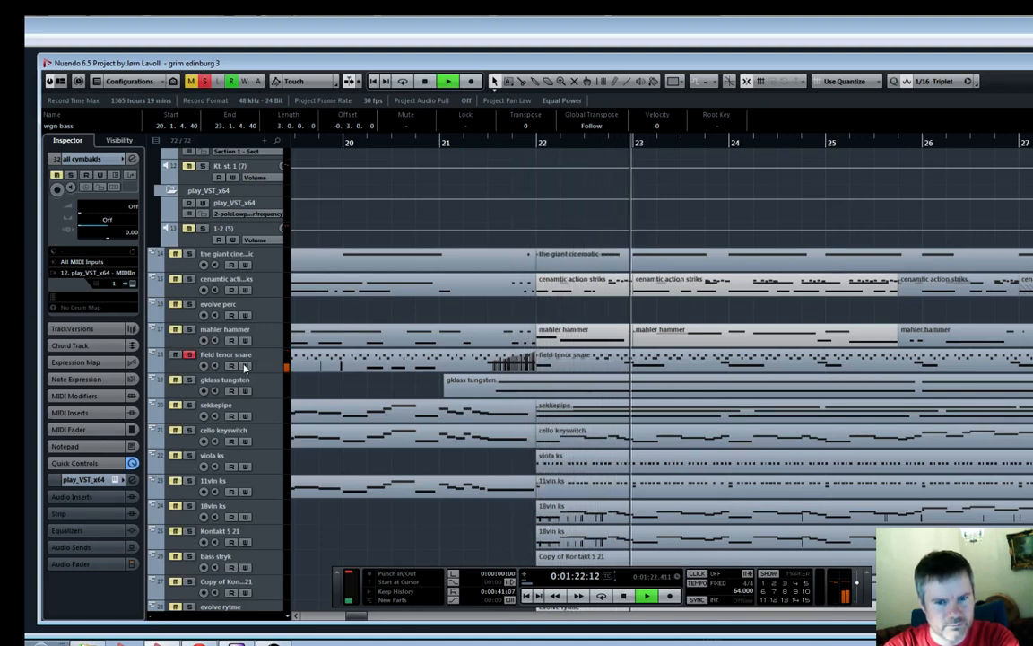
key(space)
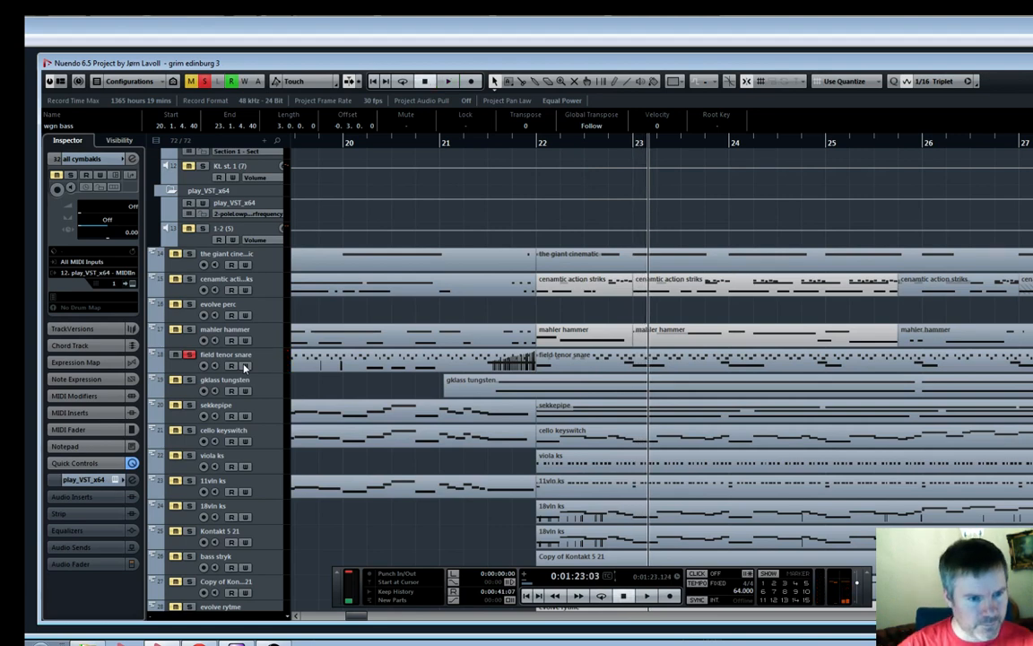
Record-enable field tenor snare, record a new take from bar 21 to 27, and unsolo the track
click(204, 366)
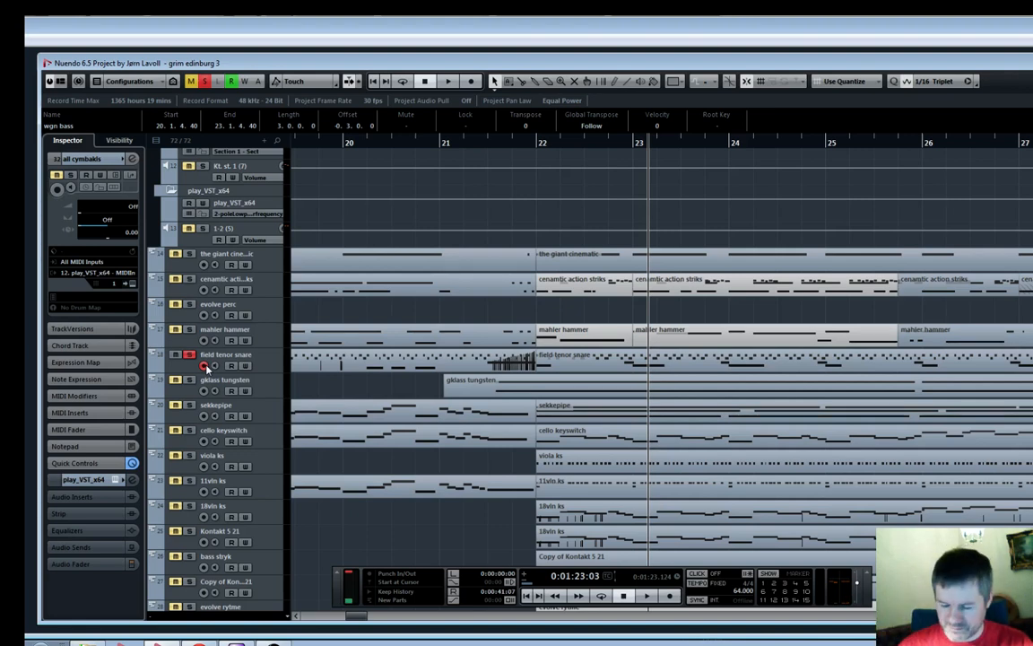
key(KP_Subtract)
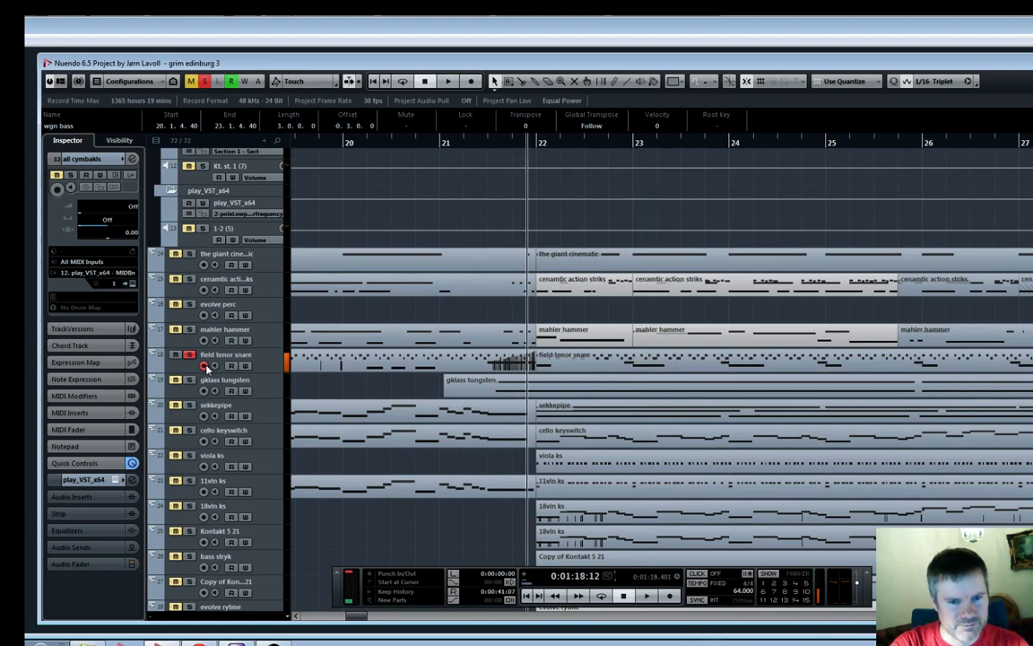
key(KP_Subtract)
key(KP_Multiply)
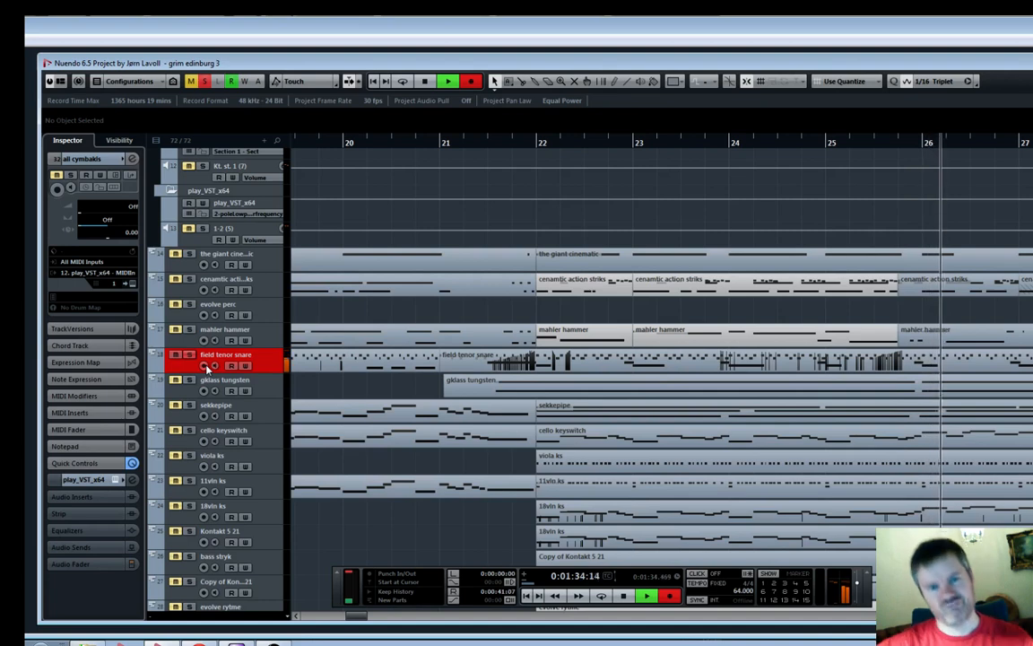
key(space)
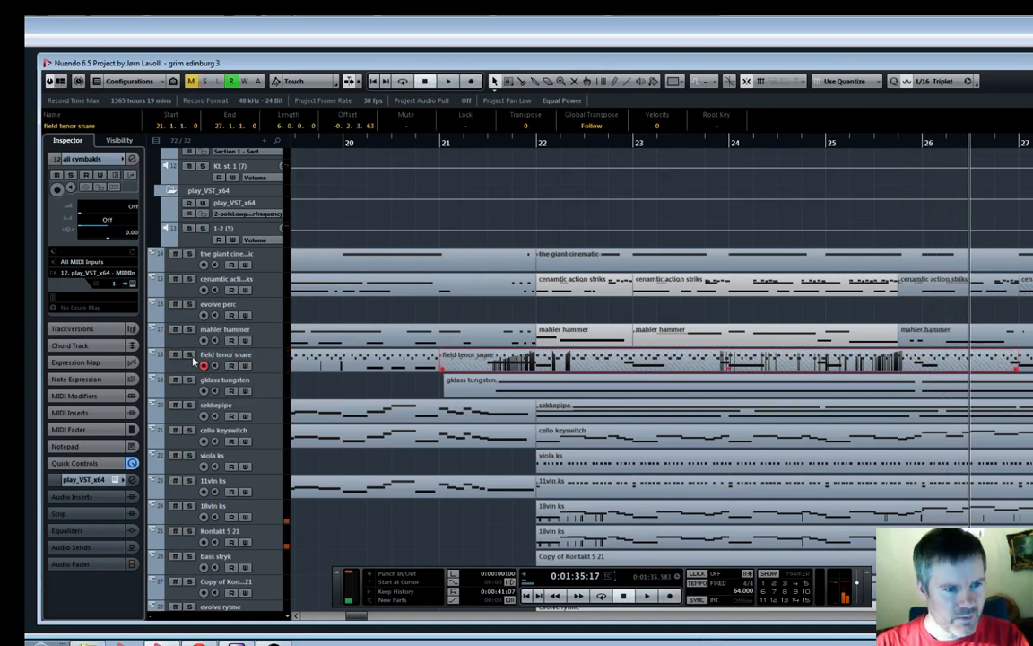
Lower the velocities of the A2 notes at bars 23, 24 and 25 in the giant cinematic part using the Key Editor
click(536, 142)
double_click(809, 256)
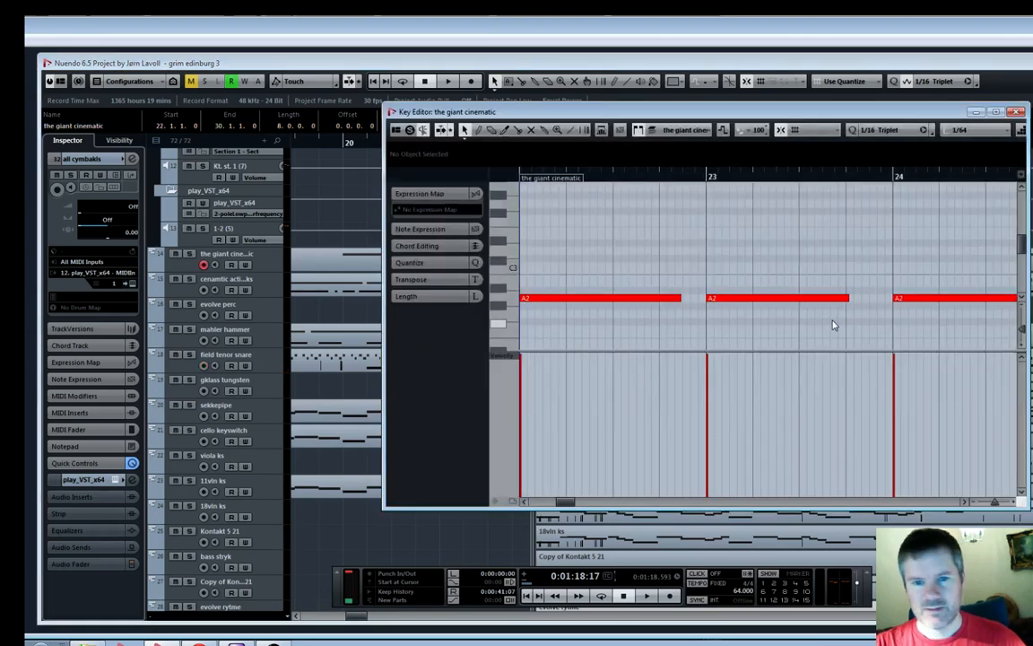
scroll(832, 324, down, 4)
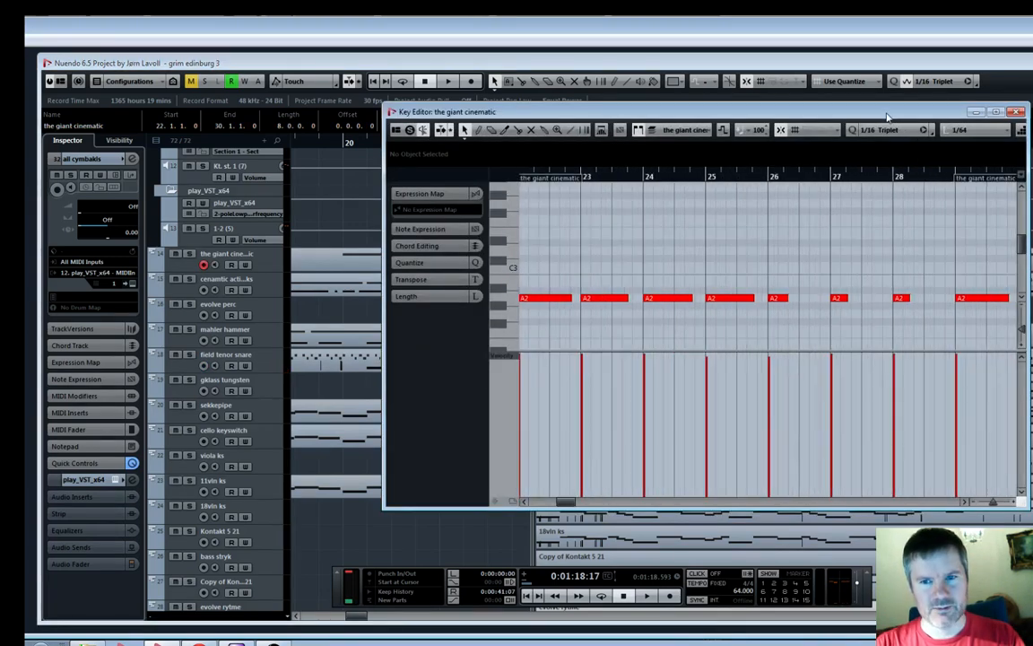
drag(886, 113, 866, 128)
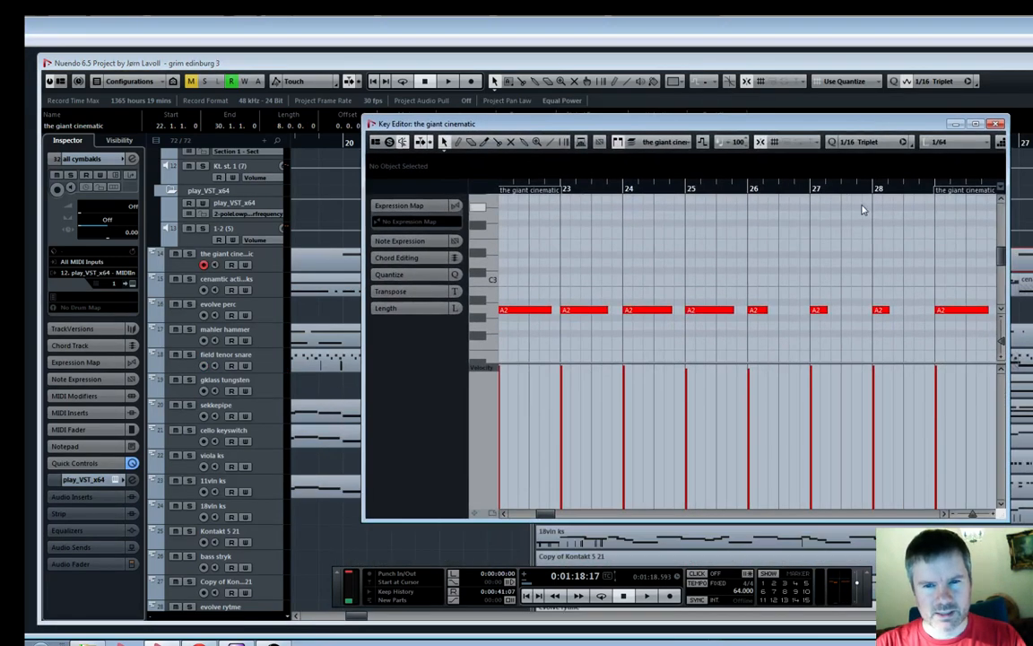
key(g)
key(g)
click(620, 385)
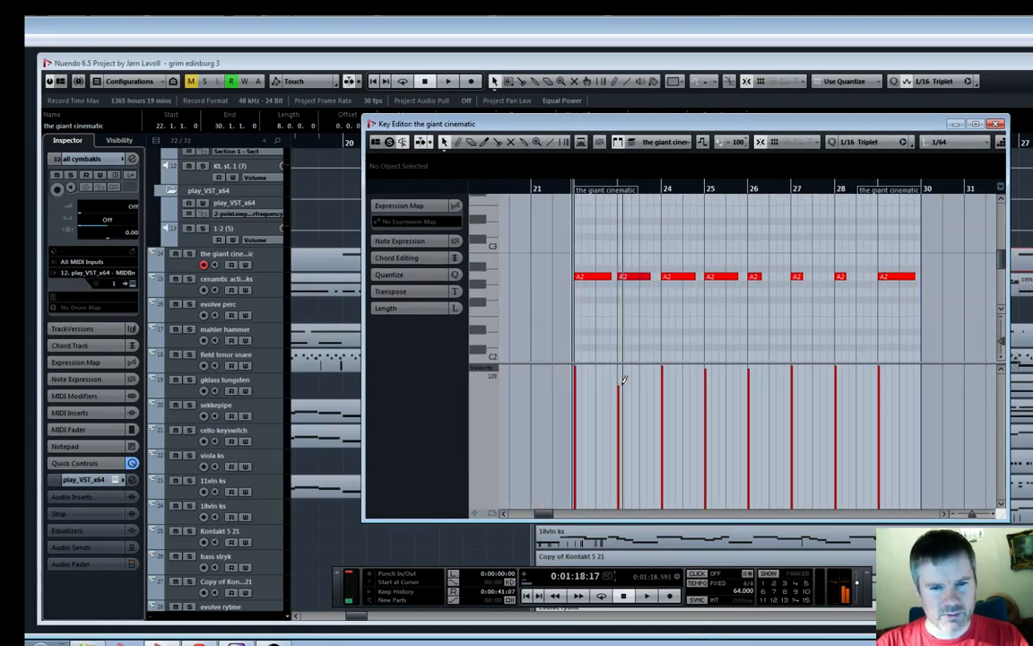
click(663, 402)
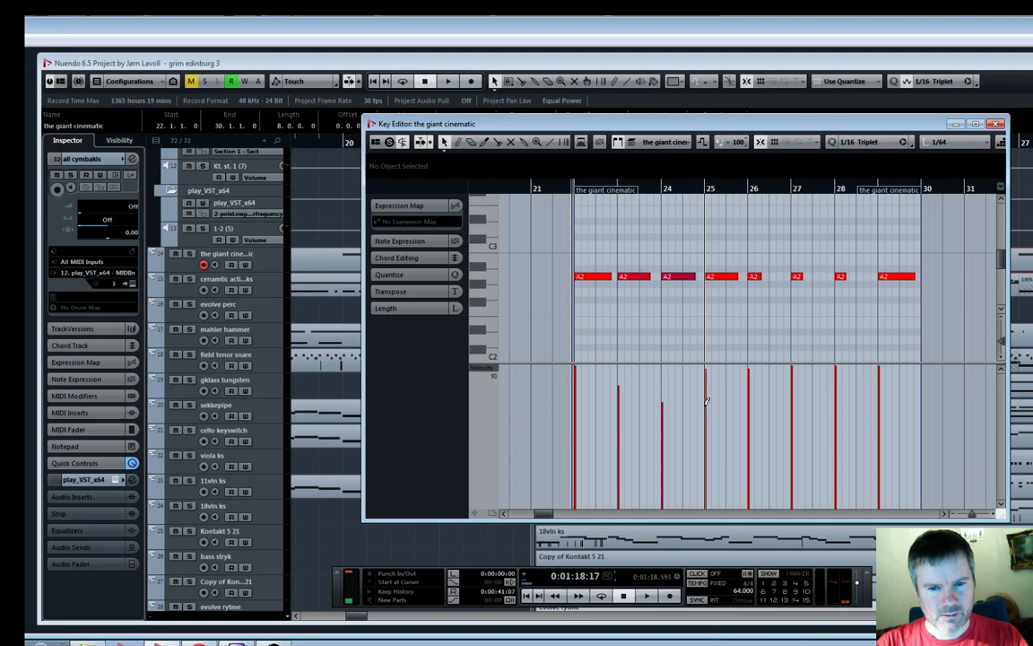
click(707, 405)
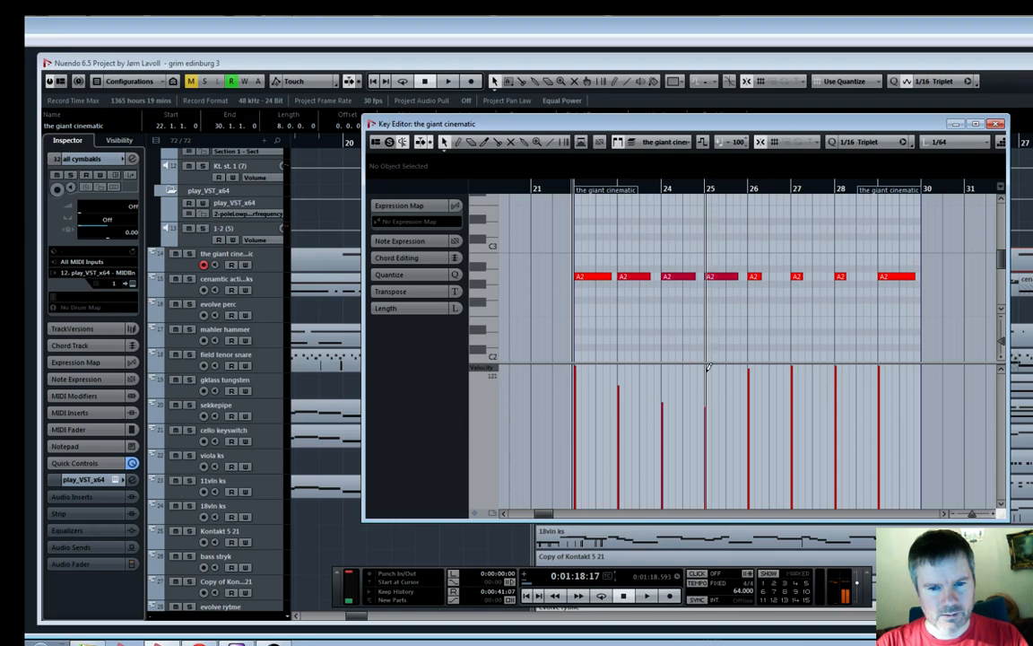
click(996, 124)
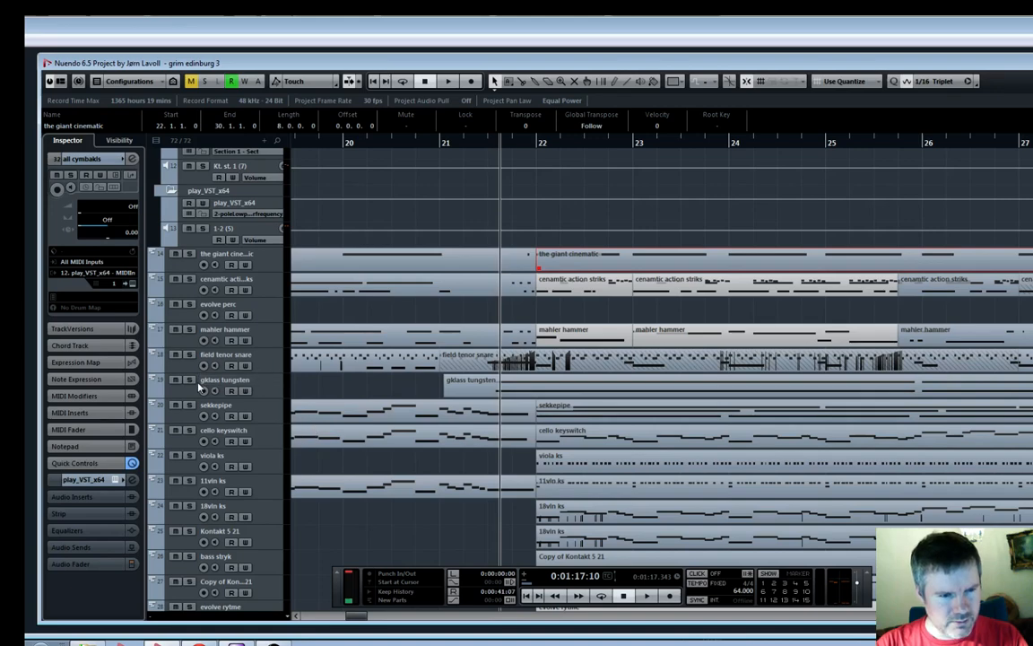
Shape a volume dip on Kt. st. 1 (3) from just after bar 23 down to -18.3 at 25.2.2.40, returning to -0.02 at bar 26
scroll(178, 343, up, 10)
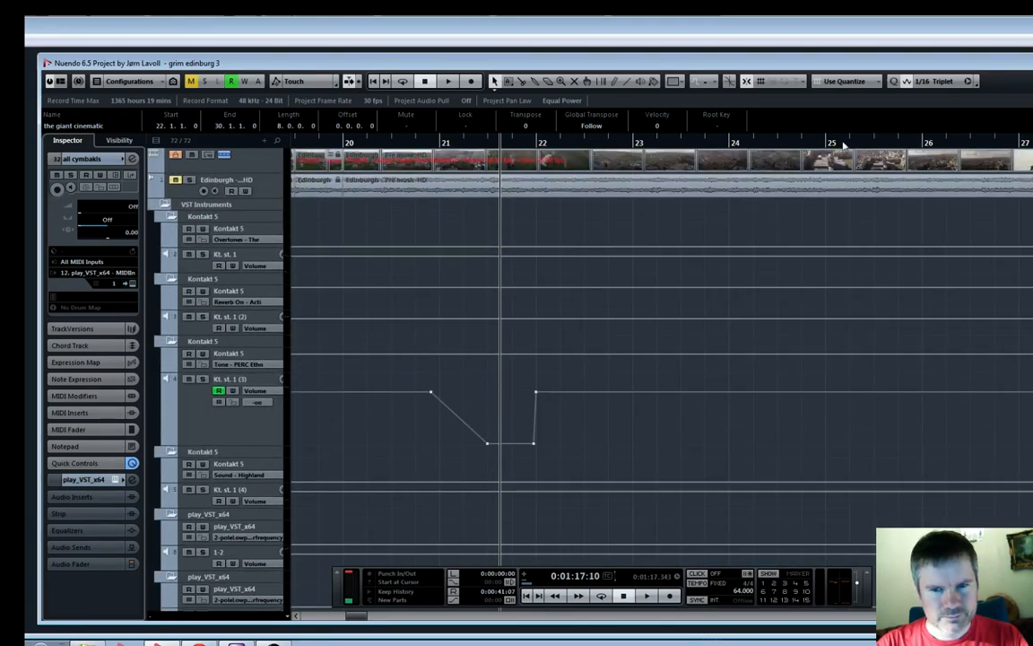
click(922, 143)
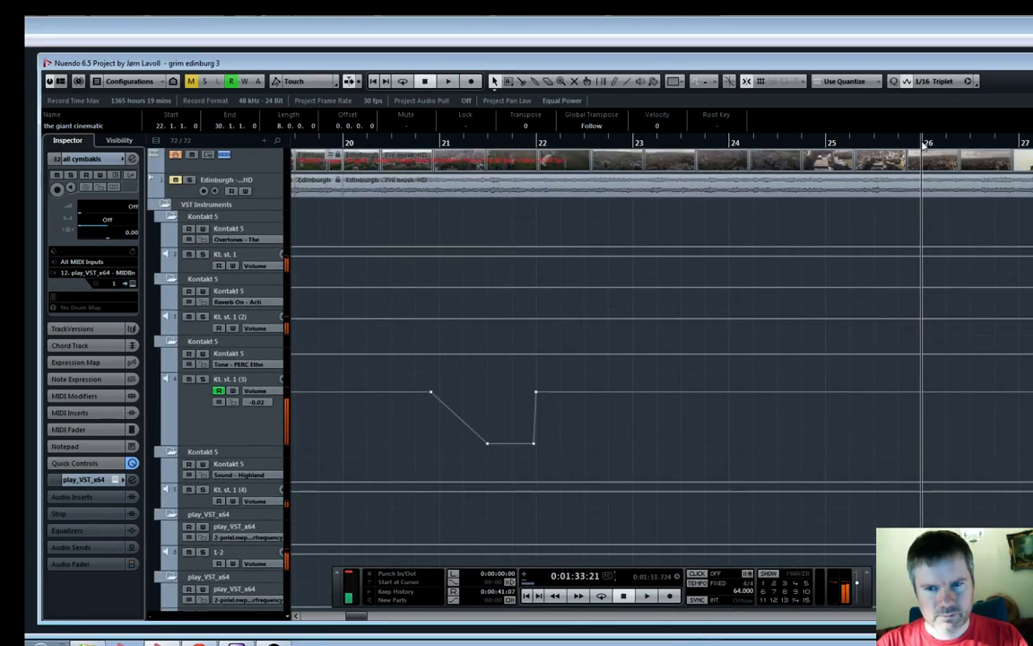
click(919, 393)
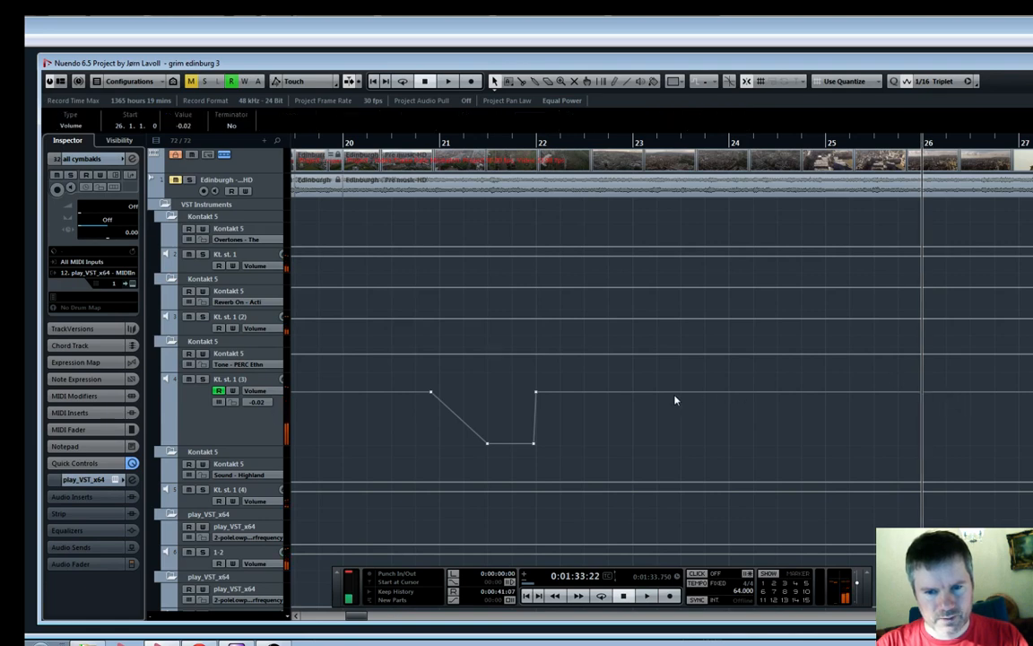
drag(865, 393, 858, 423)
Play the full arrangement from about bar 23 to bar 26 with bars 17 to 30 in view
double_click(635, 146)
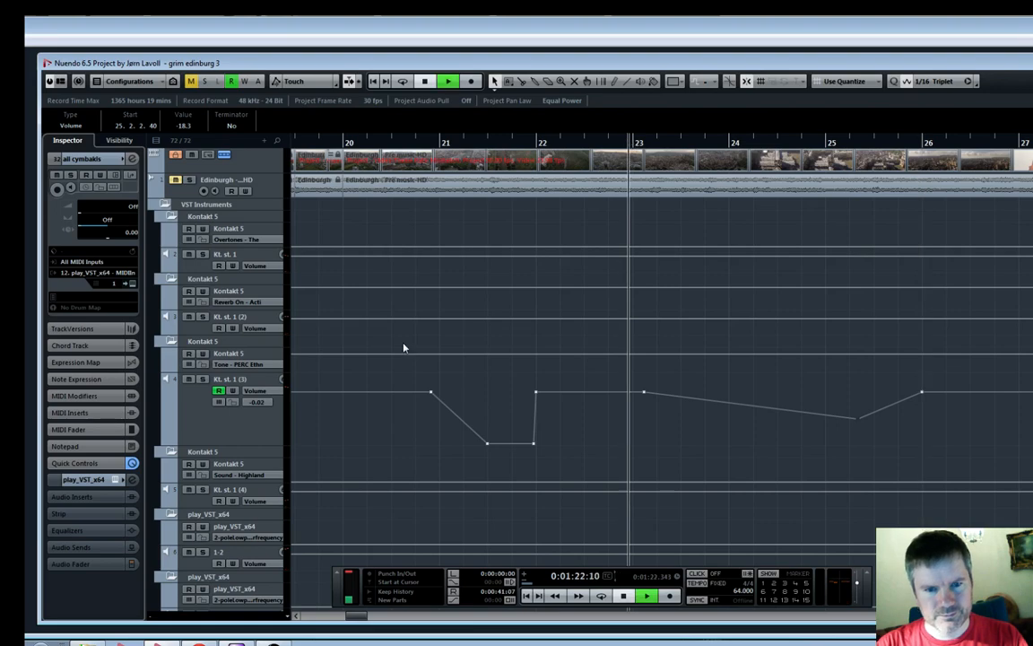
scroll(481, 405, down, 10)
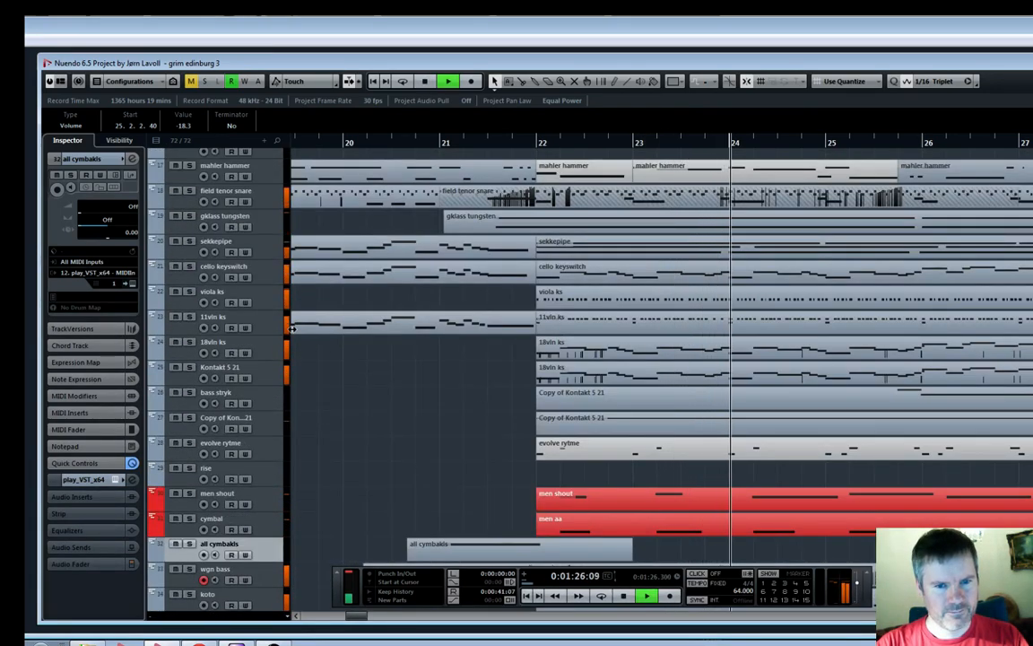
key(g)
scroll(514, 282, up, 2)
key(g)
key(g)
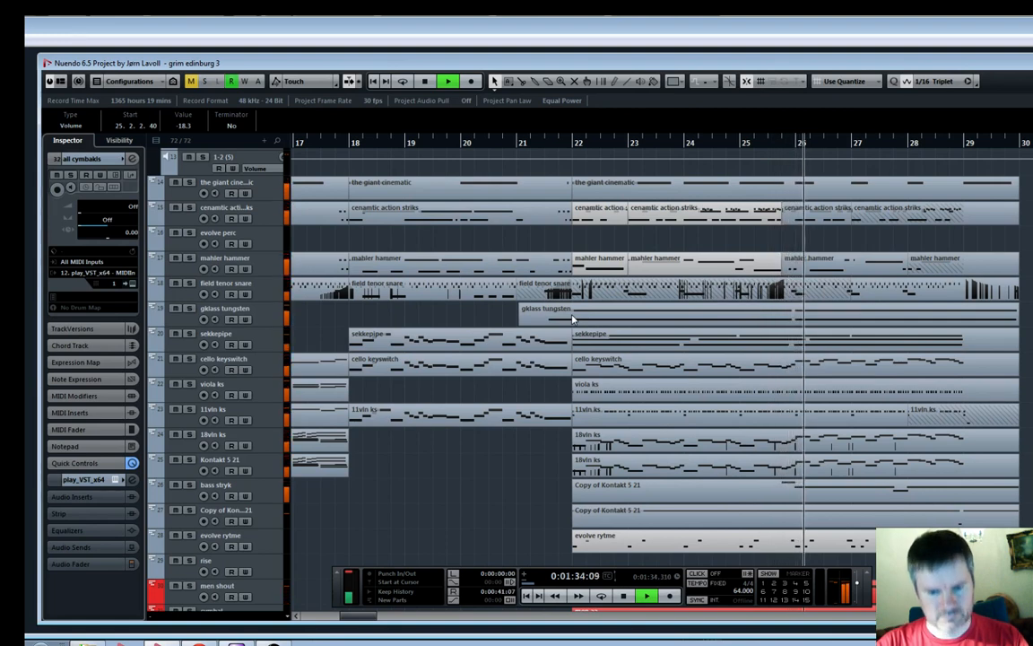
key(space)
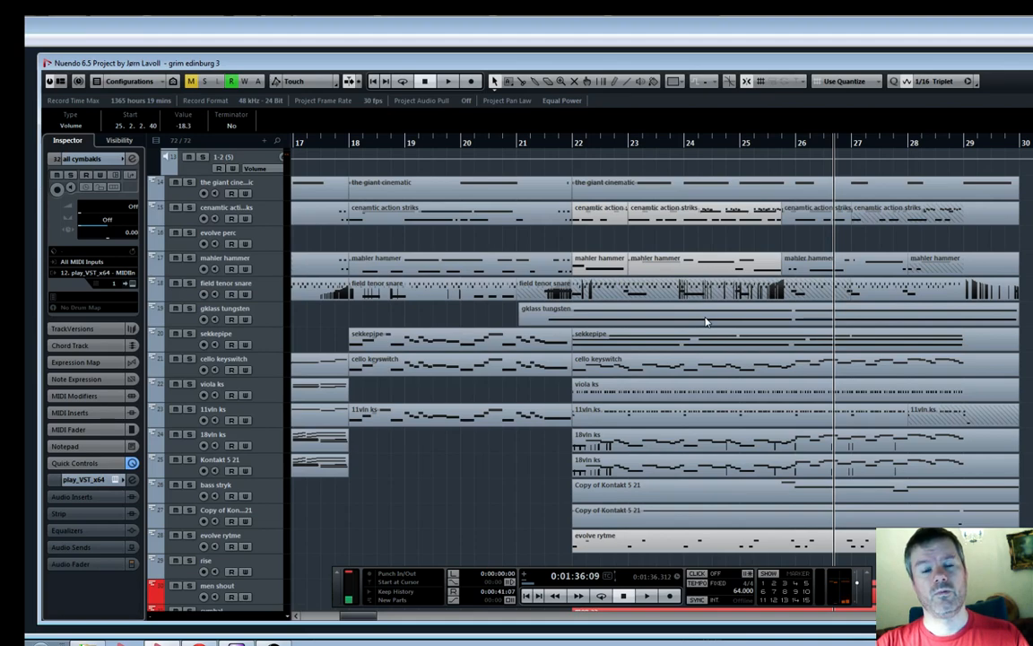
Solo and record-enable sekkepipe, record a new take from bar 21 to 27, and unsolo the track
scroll(706, 321, down, 5)
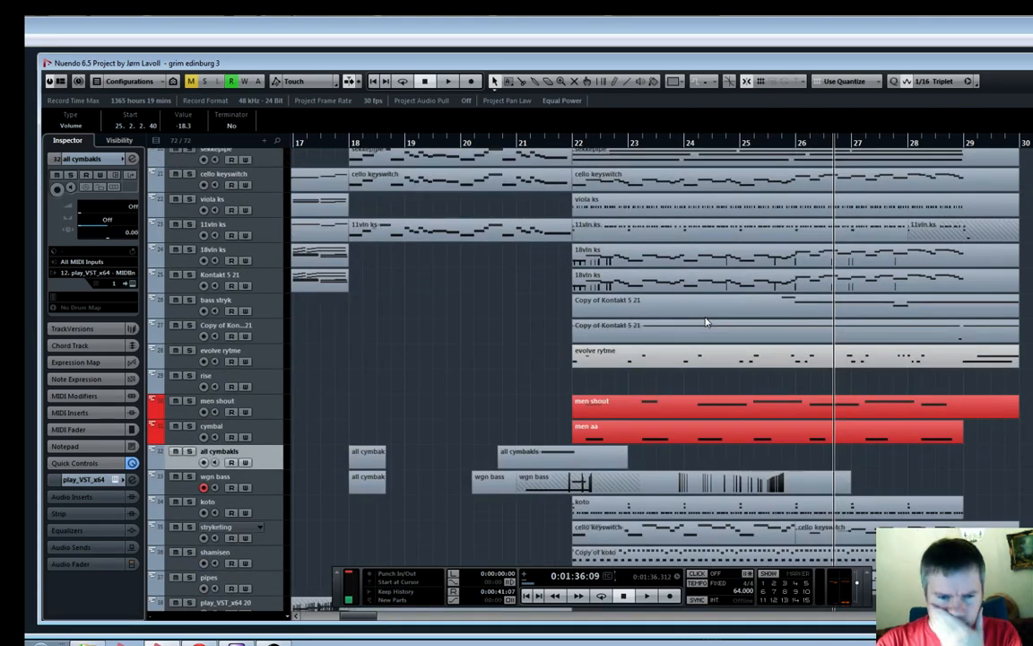
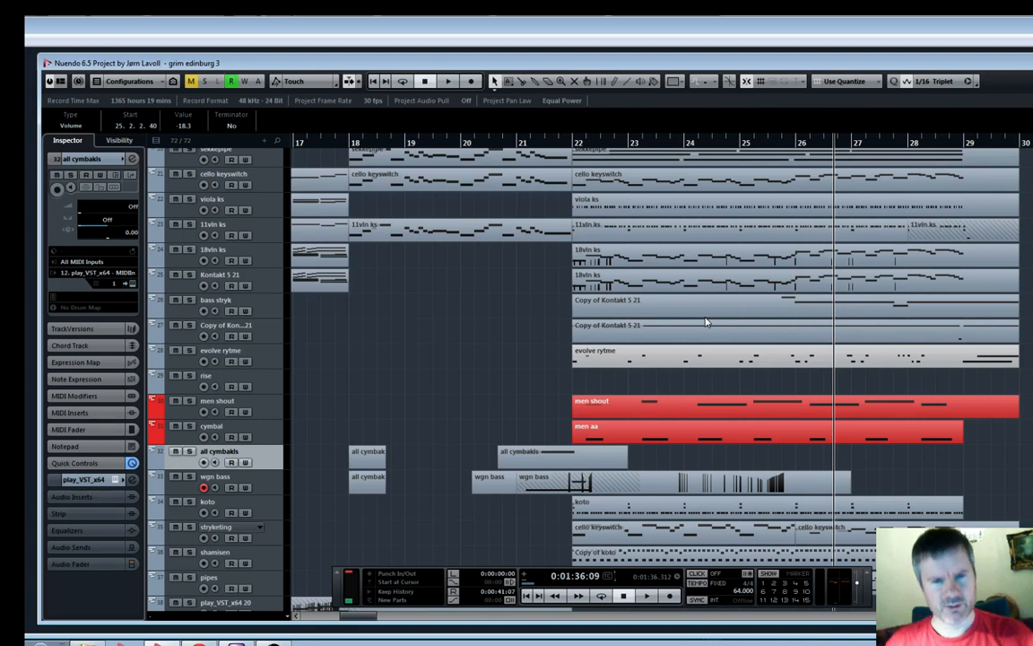
scroll(706, 322, up, 3)
click(570, 147)
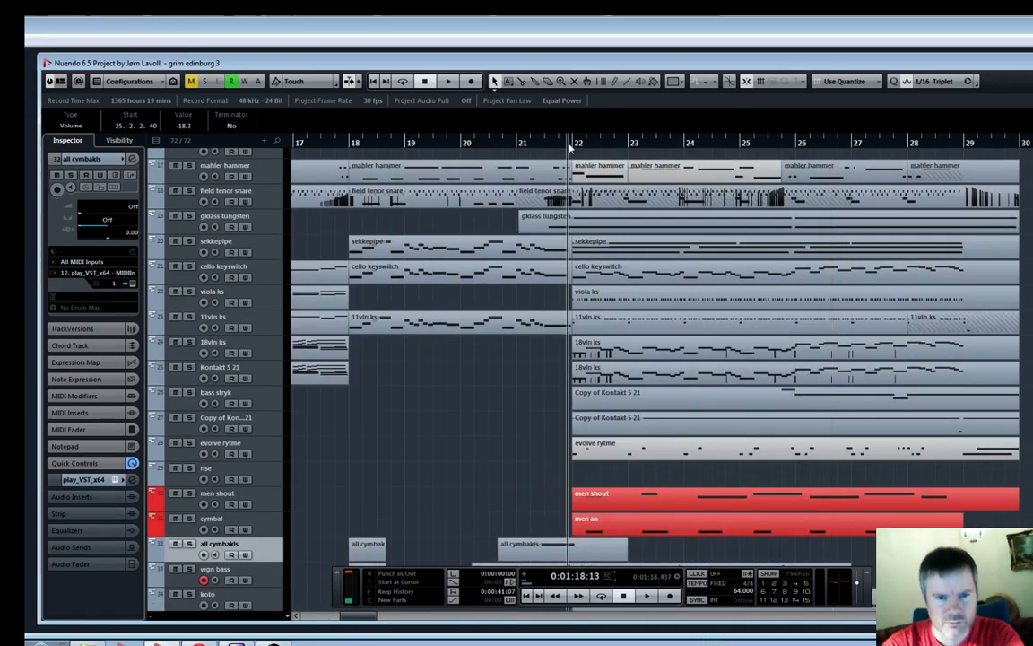
click(190, 241)
key(space)
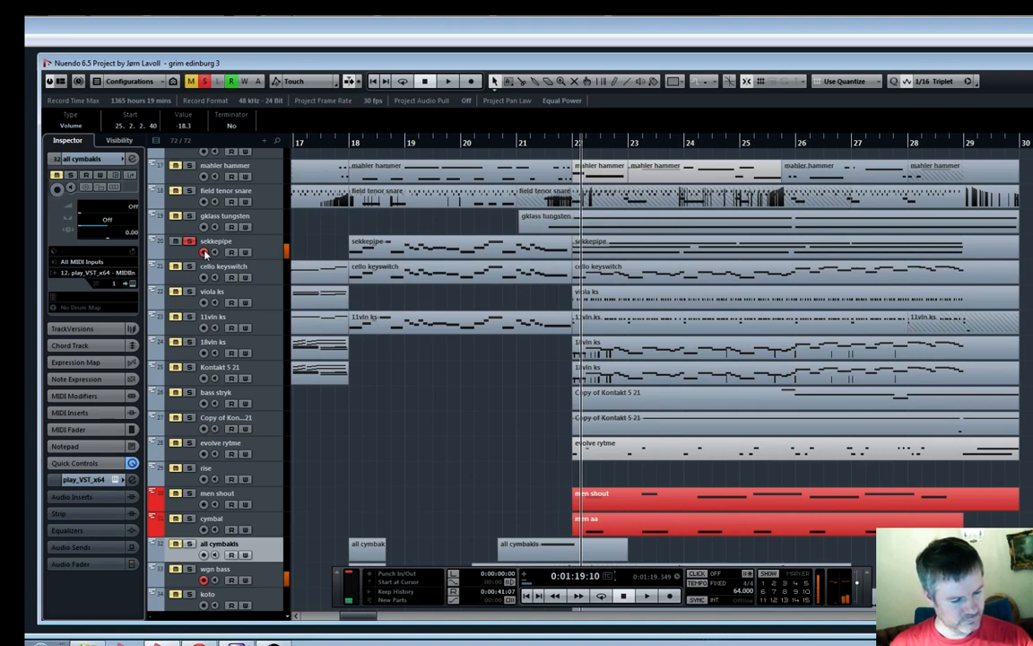
key(KP_Subtract)
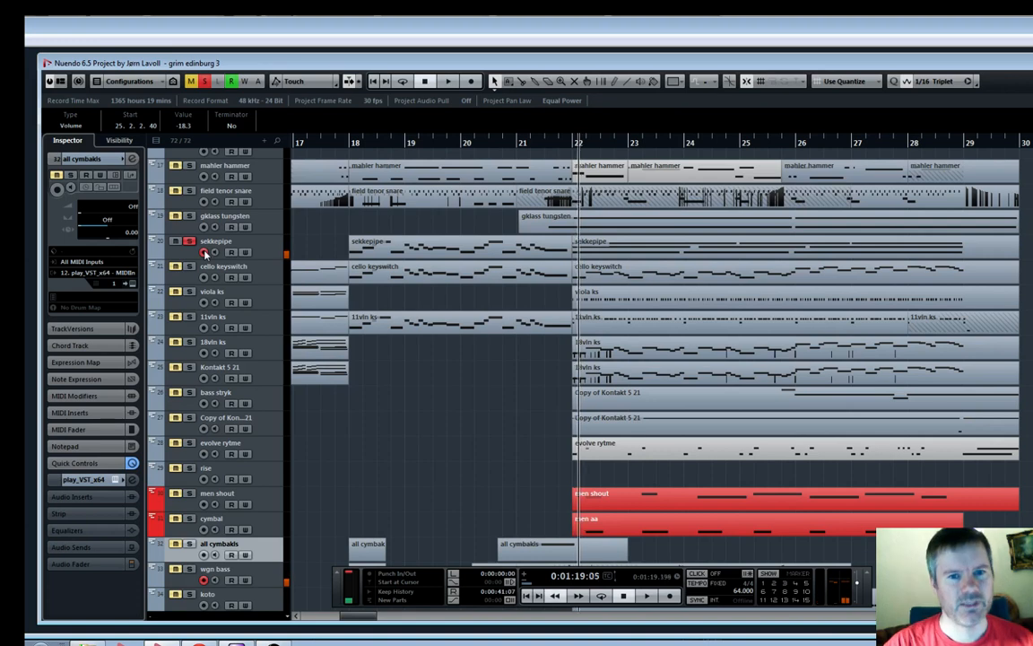
key(KP_Multiply)
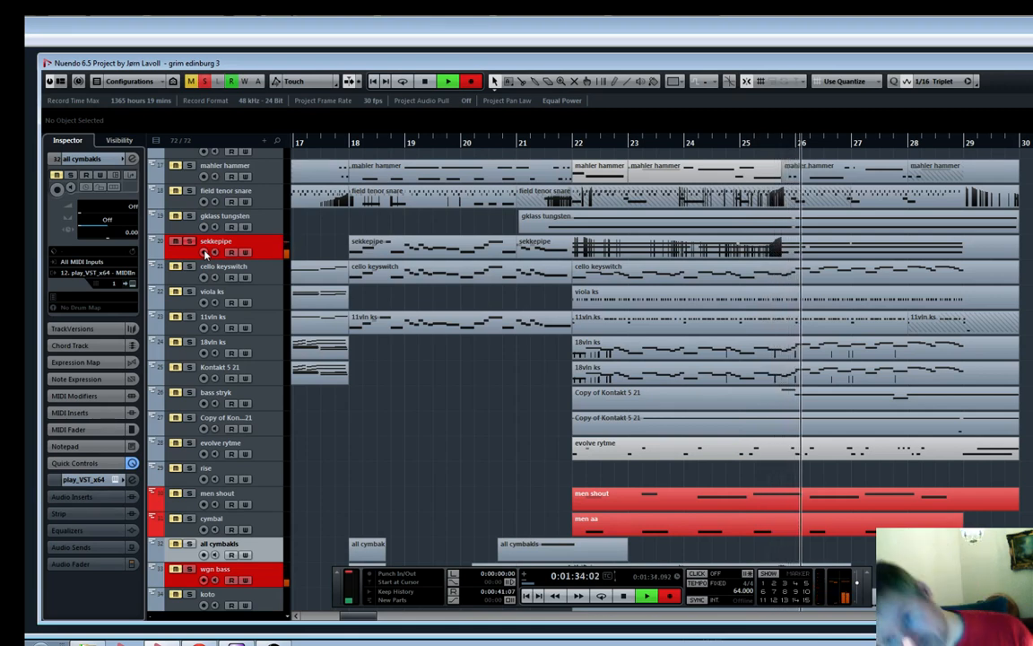
key(space)
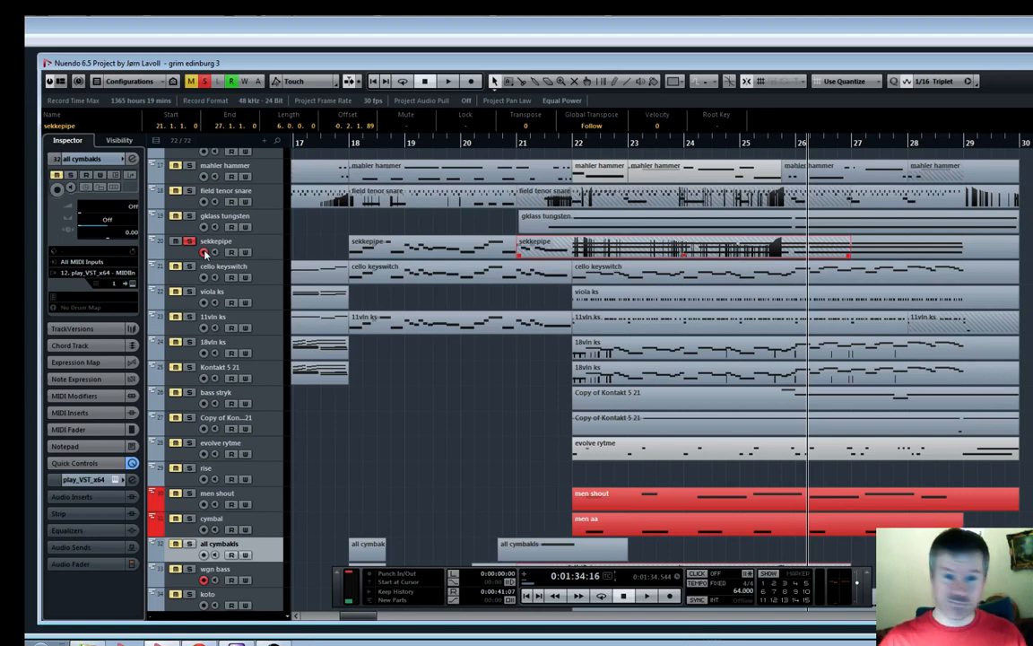
key(s)
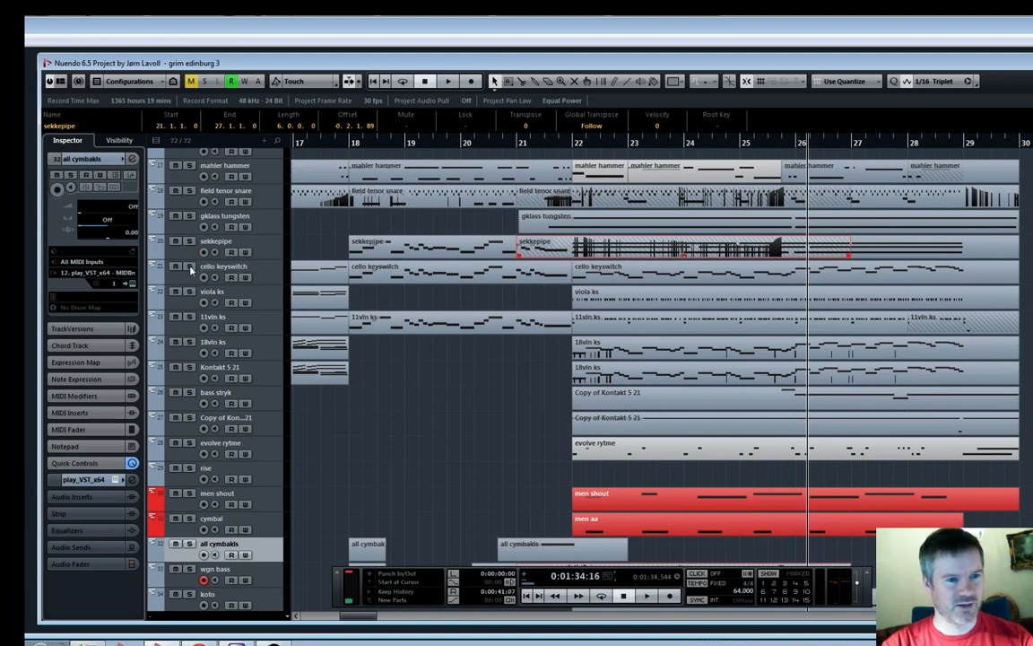
Solo cello keyswitch, play it from just before bar 22, and open its bar 22 part in the Key Editor
click(189, 267)
click(569, 147)
key(space)
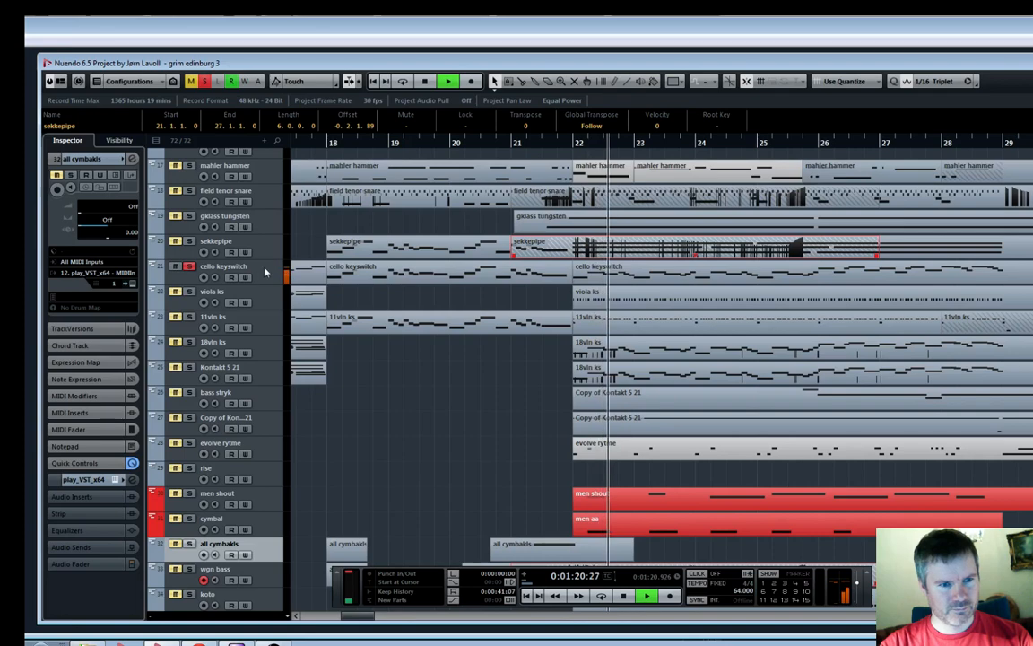
double_click(632, 272)
key(h)
key(h)
key(h)
key(h)
key(h)
key(h)
key(h)
key(h)
key(h)
key(h)
key(h)
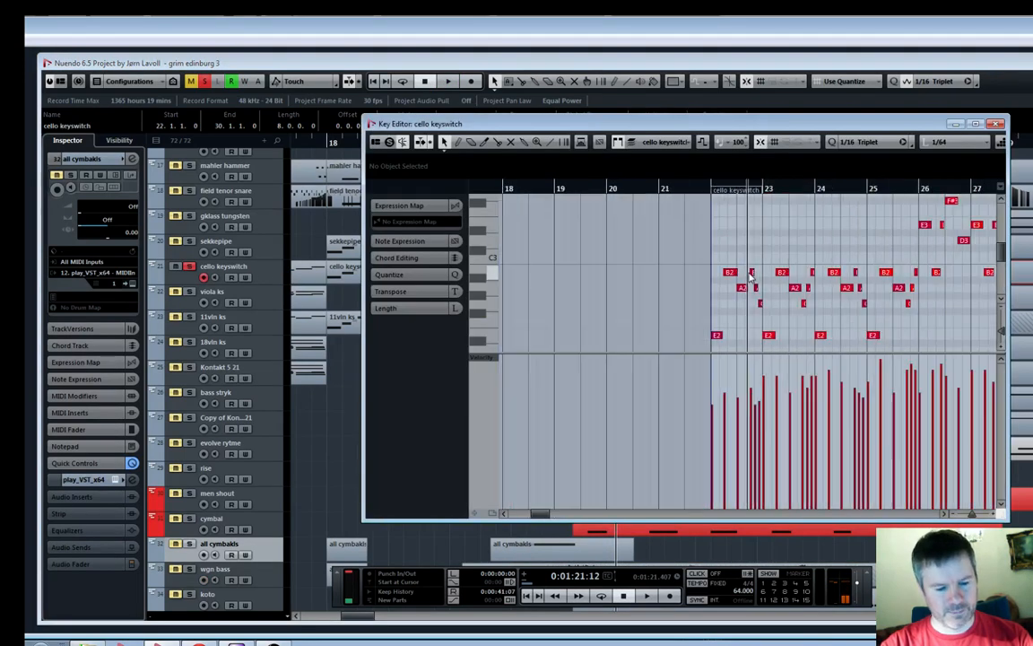
Play the cello part from bar 22 and shorten the B2 note at 22.2 to a length of 0.0.3.90
key(g)
click(555, 187)
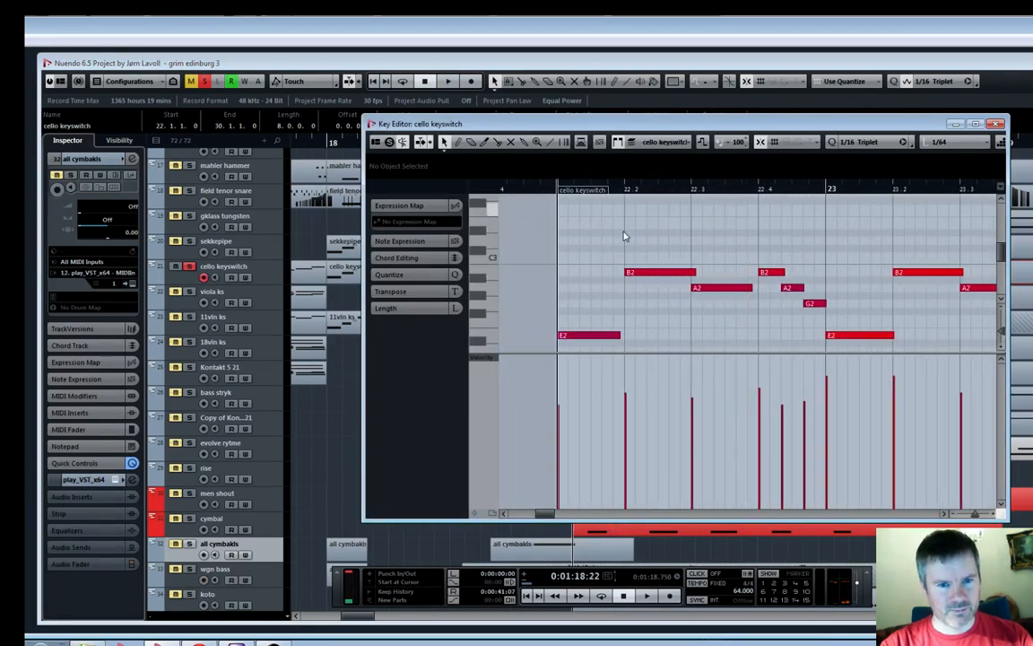
key(space)
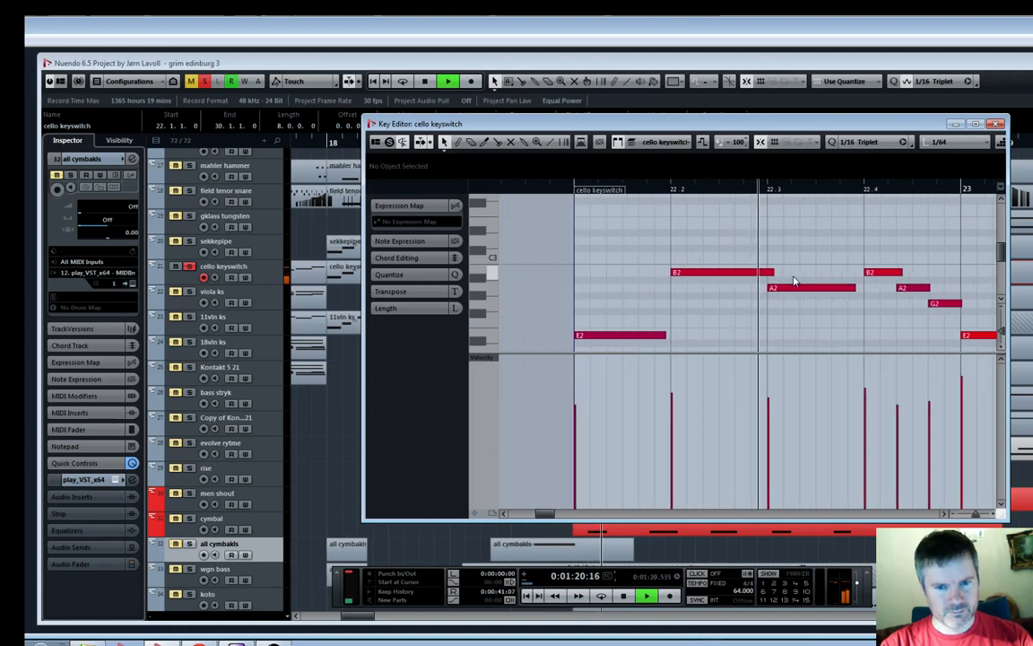
key(space)
drag(688, 270, 673, 271)
key(g)
click(526, 189)
key(space)
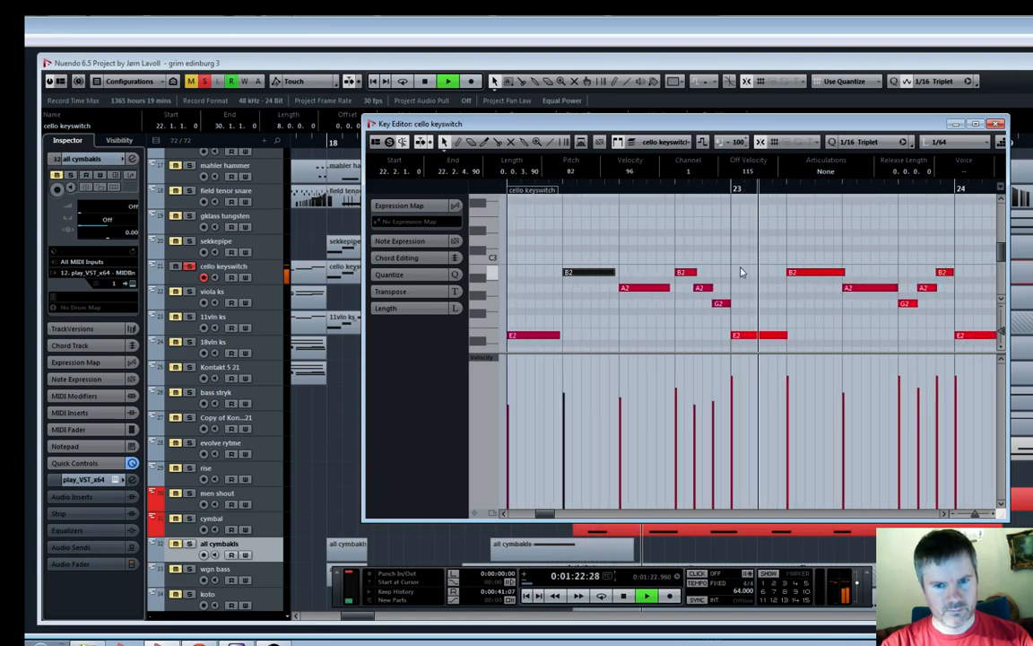
Shorten the cello E2 note at bar 23 to 0.0.3.90 and the B2 note at 23.4.3.80 to 0.0.1.0
key(space)
key(h)
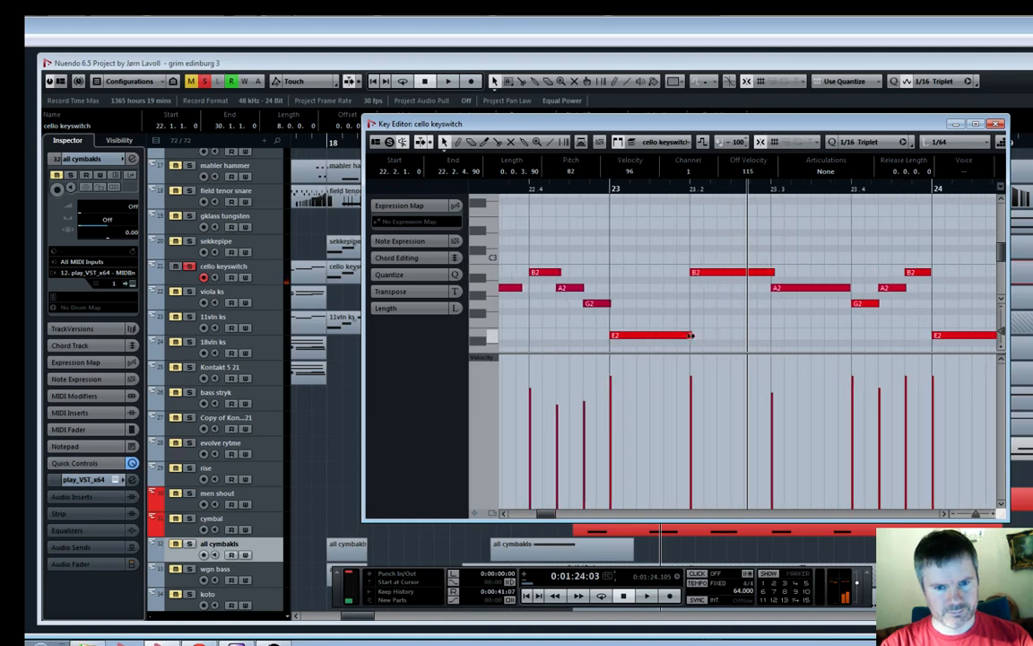
drag(690, 335, 684, 336)
key(space)
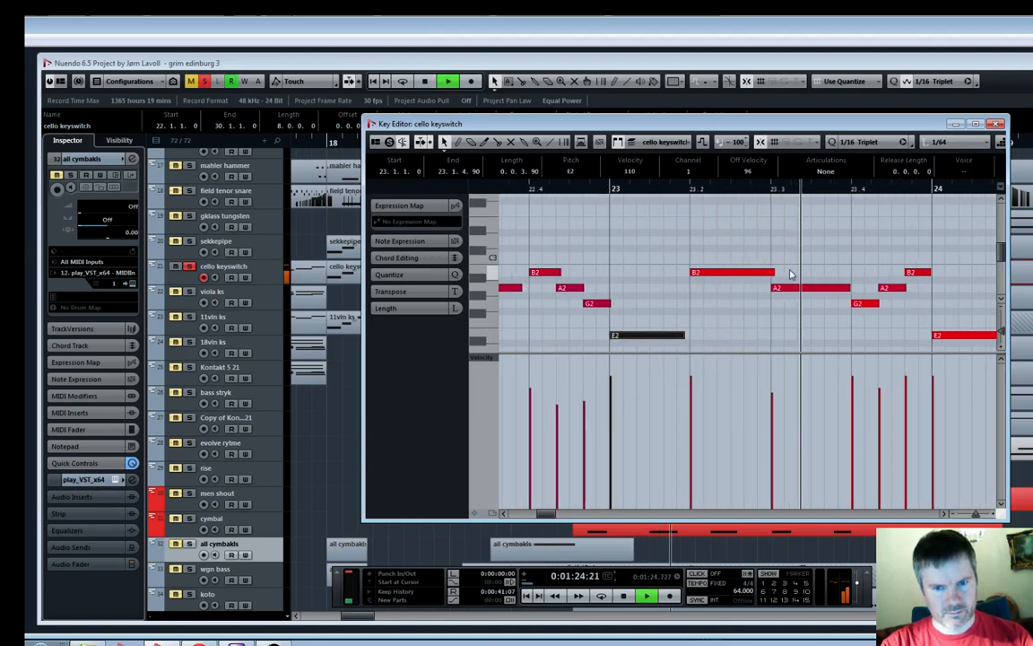
drag(774, 272, 755, 272)
key(g)
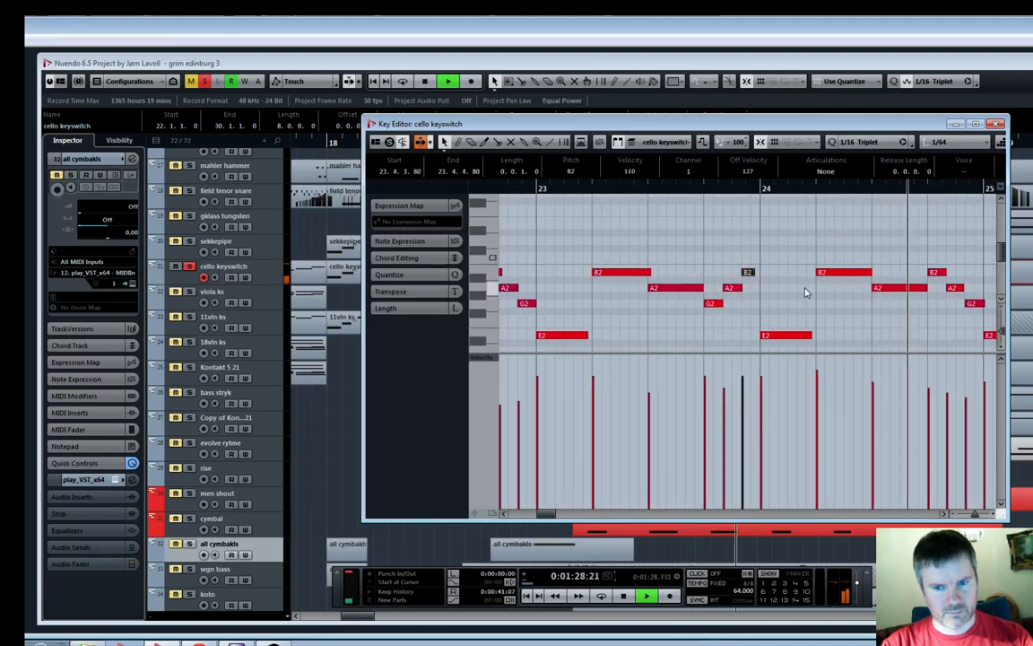
Shorten the cello G2 note just before bar 25 slightly and the E2 note at bar 25 to 0.0.3.90
key(g)
key(h)
key(h)
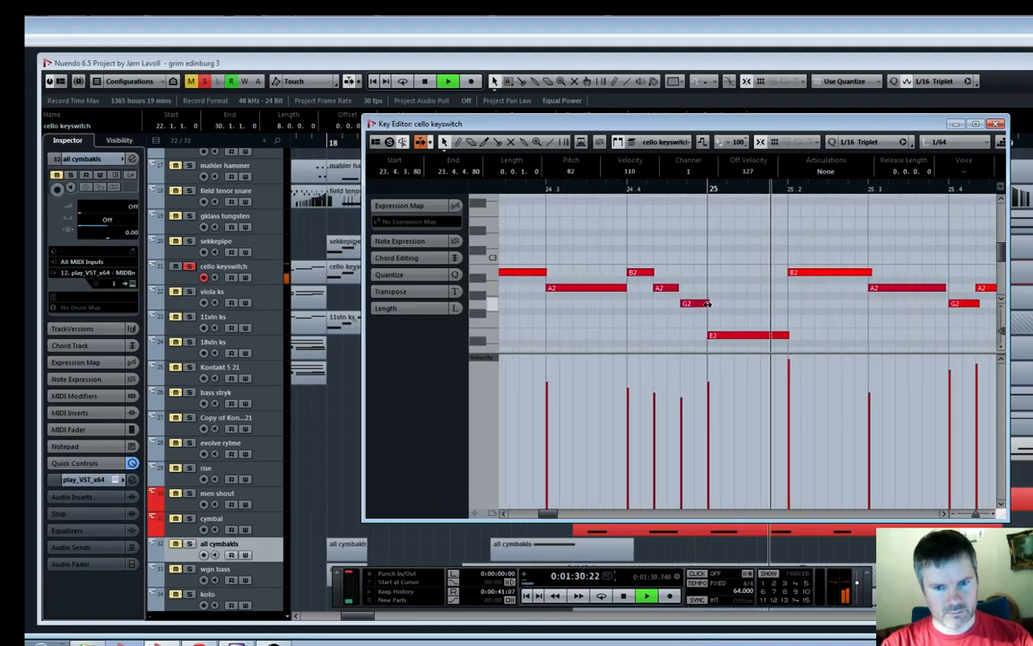
drag(701, 304, 701, 304)
key(space)
drag(789, 335, 782, 335)
key(space)
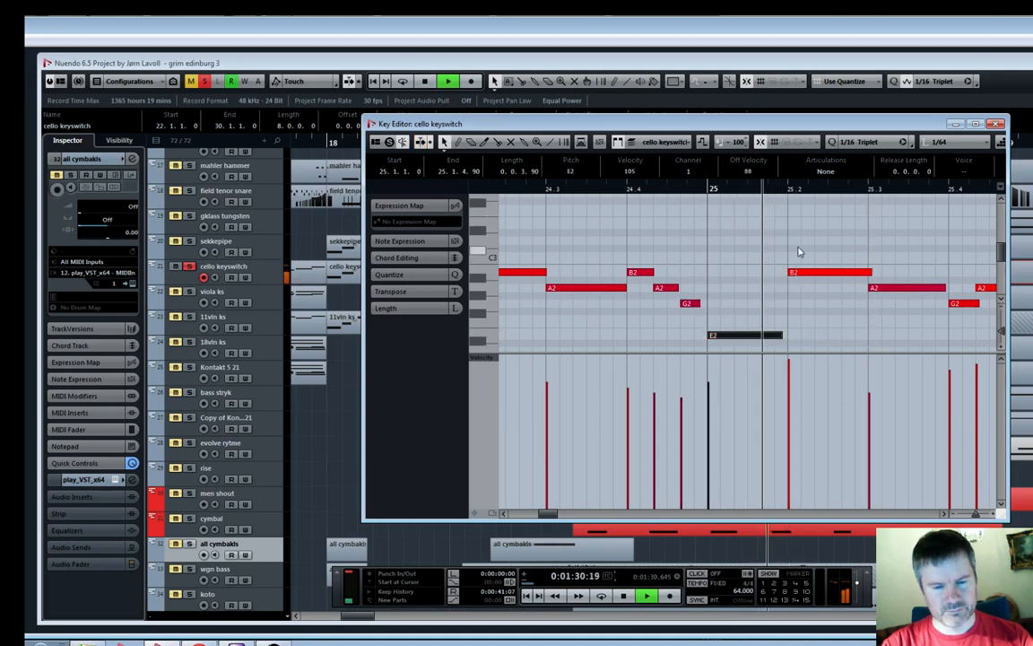
Shorten the cello B2 note at 25.2 to 0.1.0.0 and play the part through to bar 28
key(space)
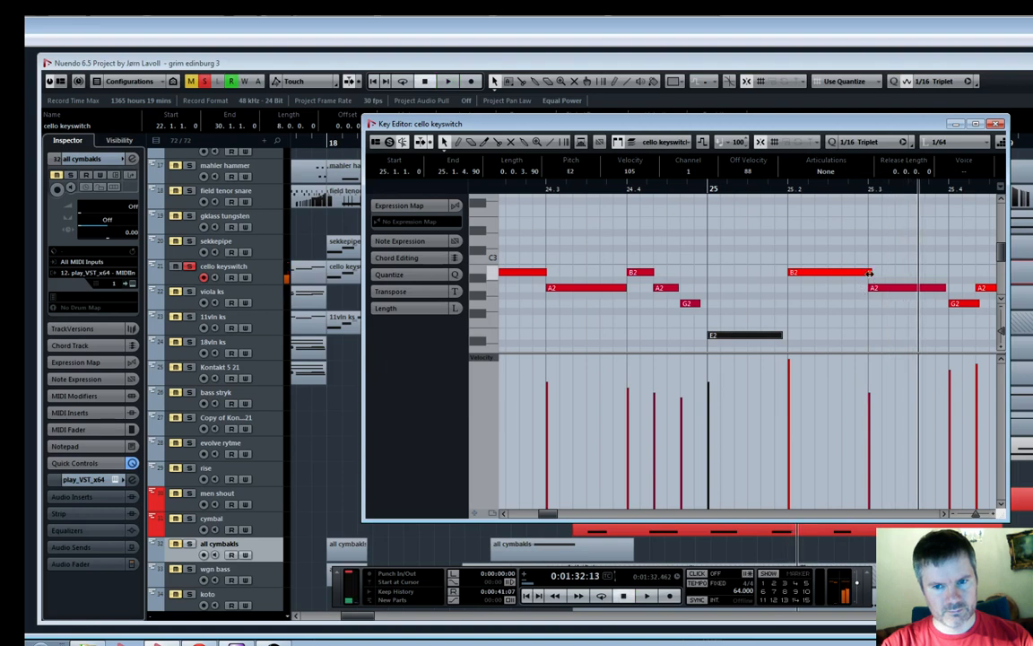
drag(865, 273, 866, 276)
key(space)
key(g)
key(g)
key(h)
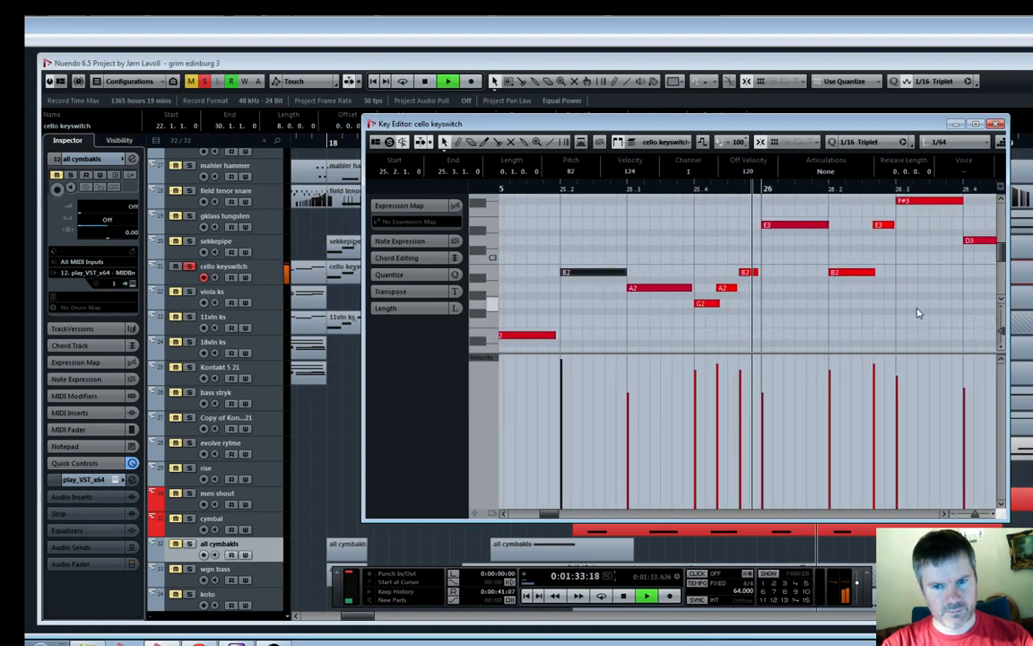
scroll(894, 301, up, 1)
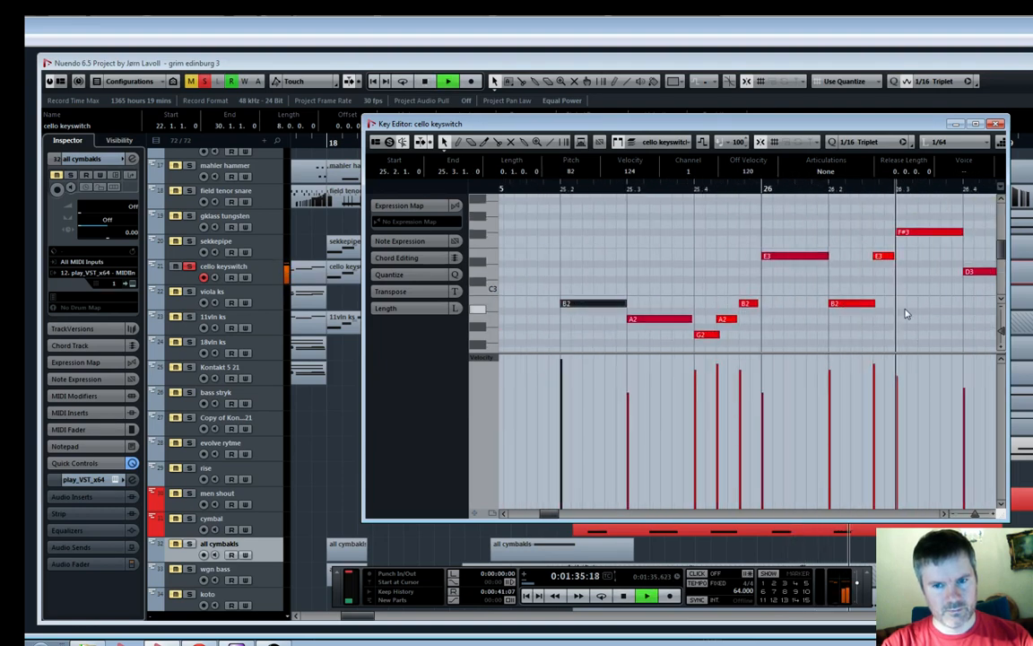
key(g)
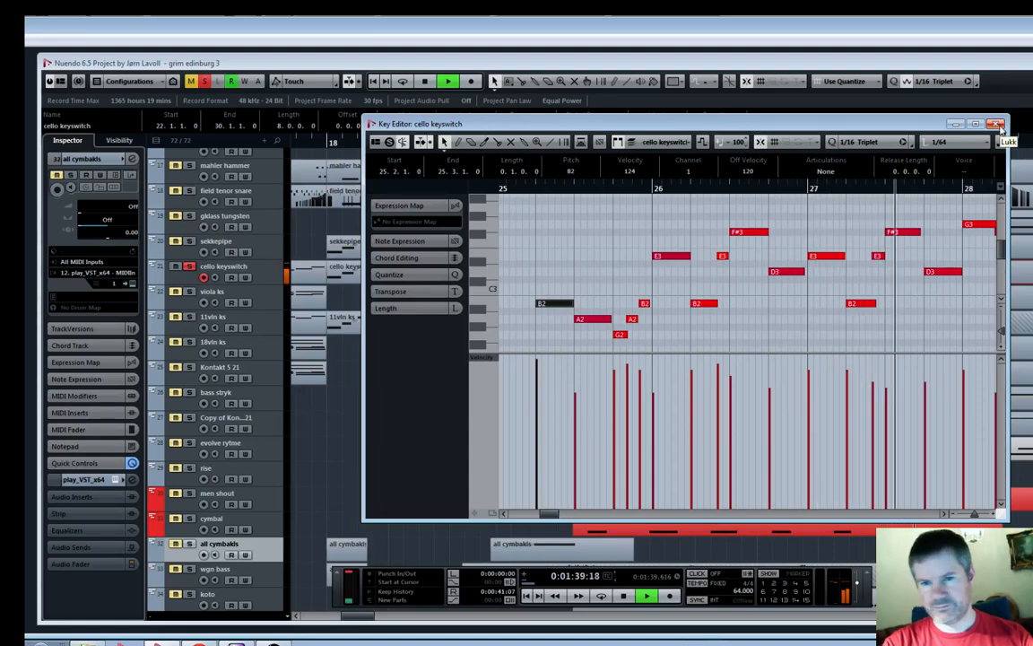
key(h)
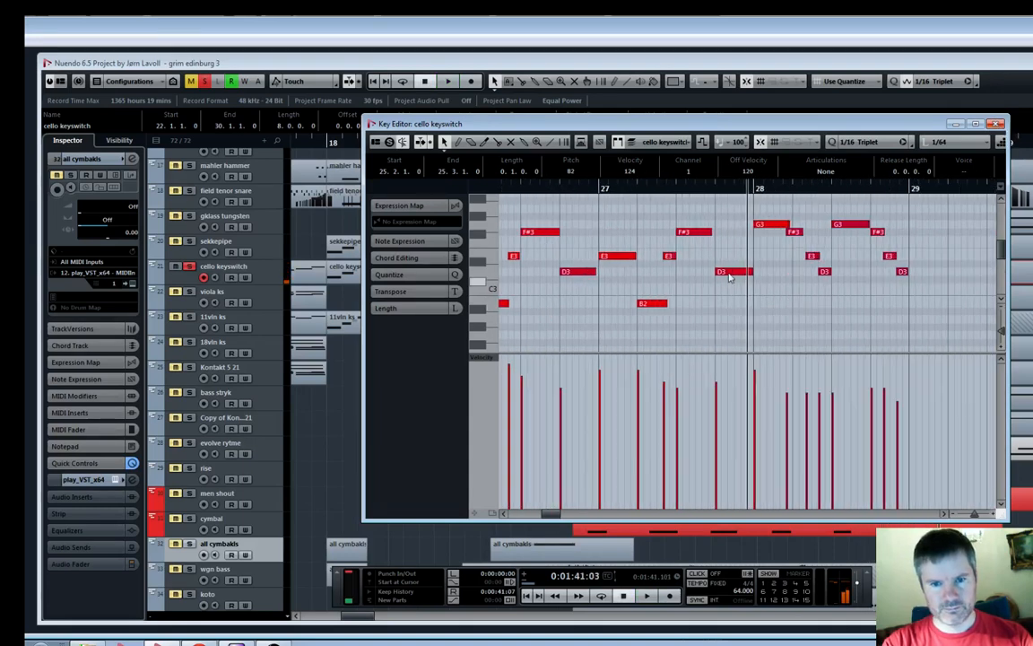
Replay the cello part from bar 27 into bar 28 and lower the velocity of the D3 note at 27.4
click(657, 180)
key(space)
key(h)
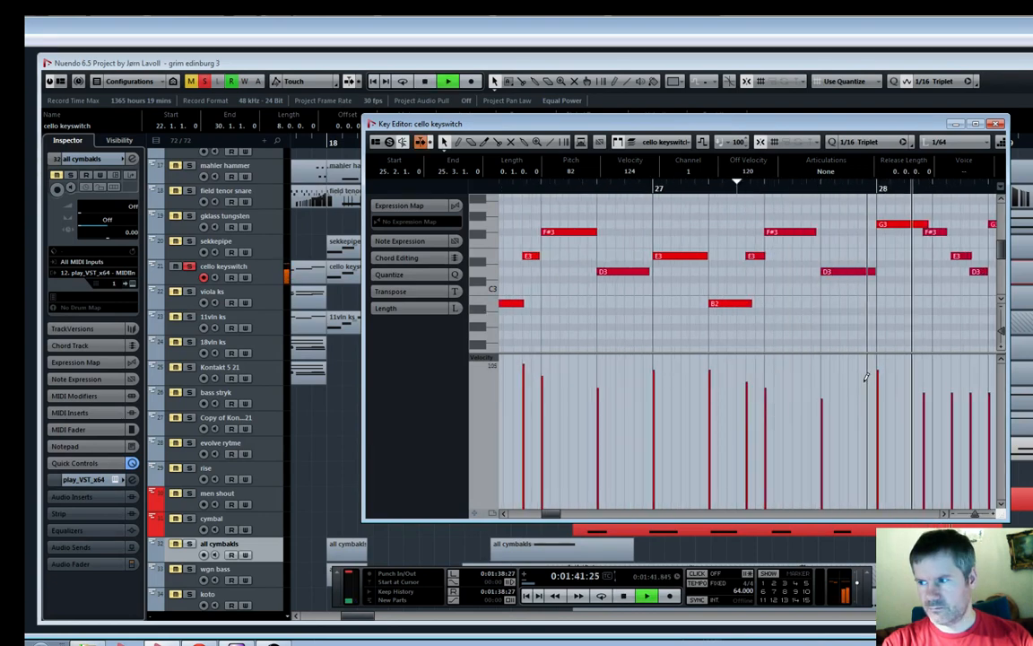
key(space)
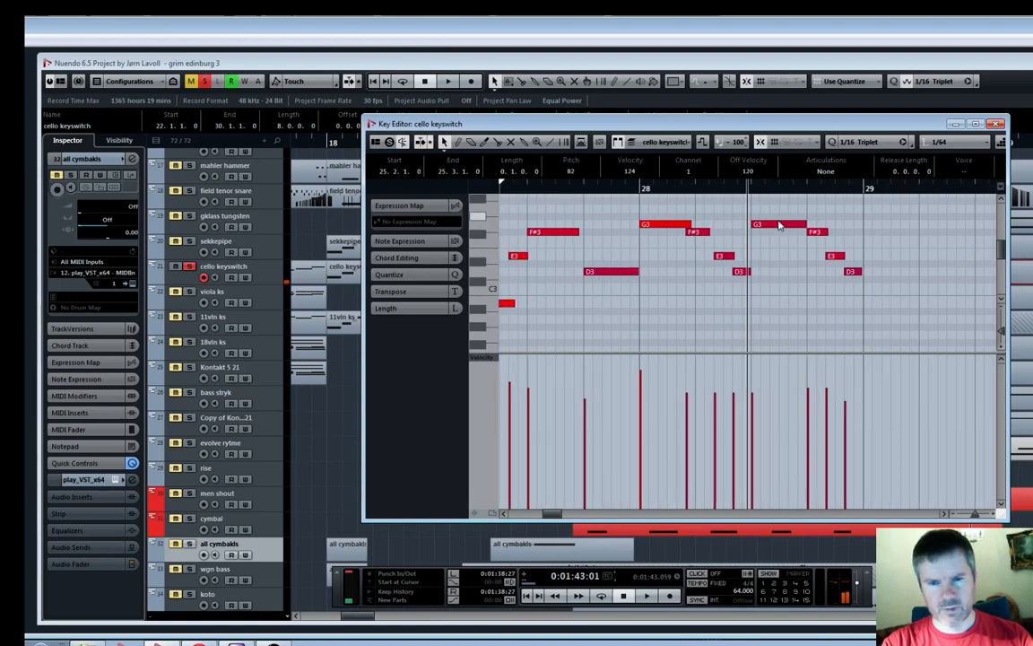
Move bar 28's first F#3 note to 28.2.1.0, raise the velocities of its last E3 and D3 notes, and close the Key Editor
click(640, 187)
key(h)
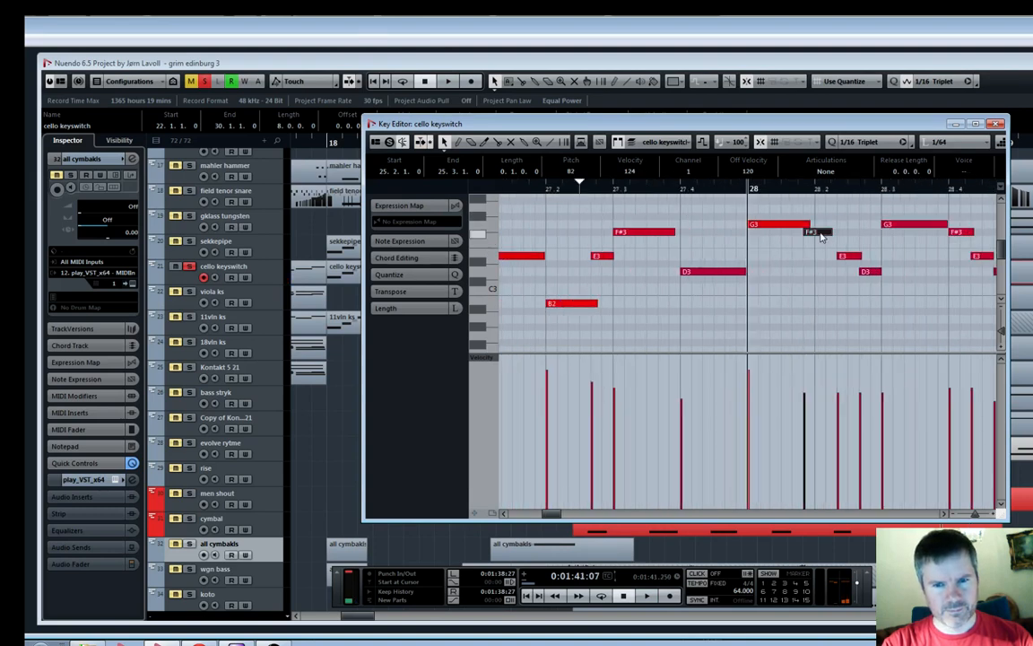
drag(821, 236, 834, 235)
key(space)
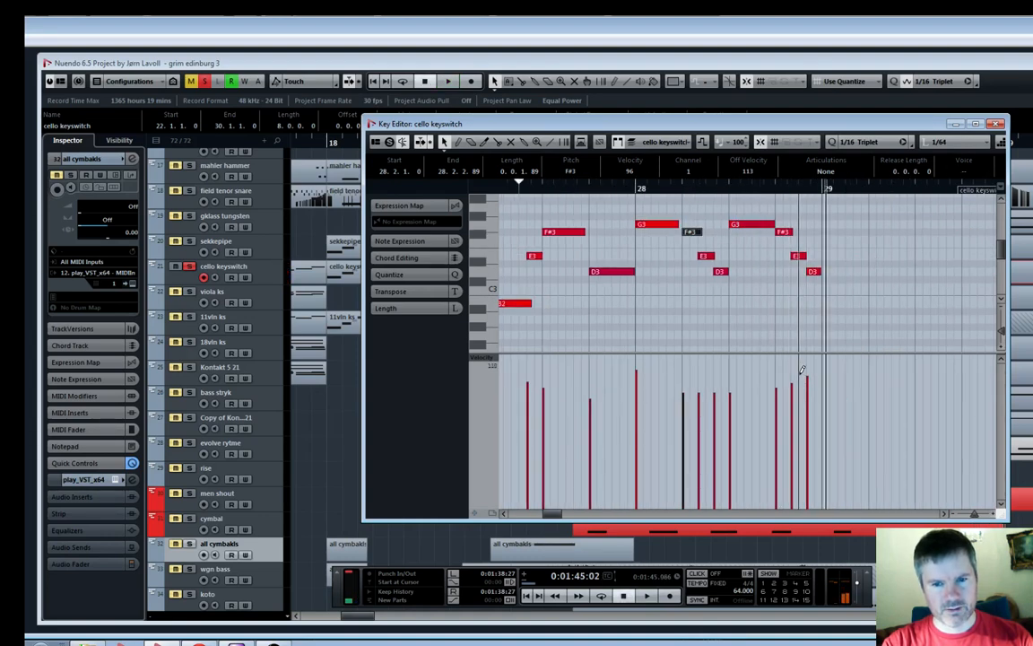
click(997, 124)
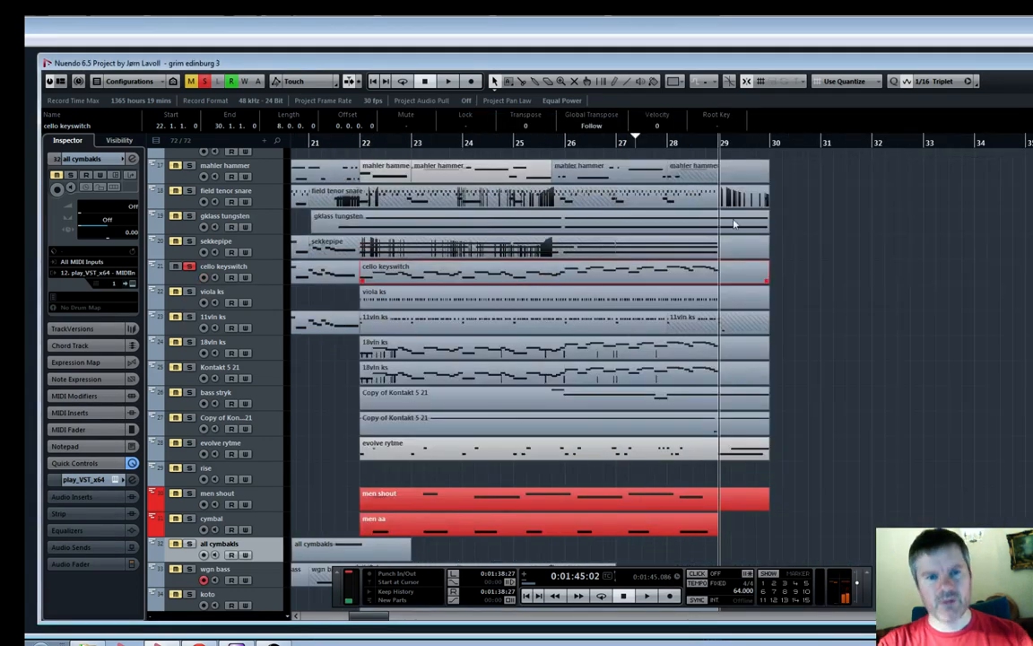
Record-enable cello keyswitch and record a new take from bar 21 to 30
click(350, 143)
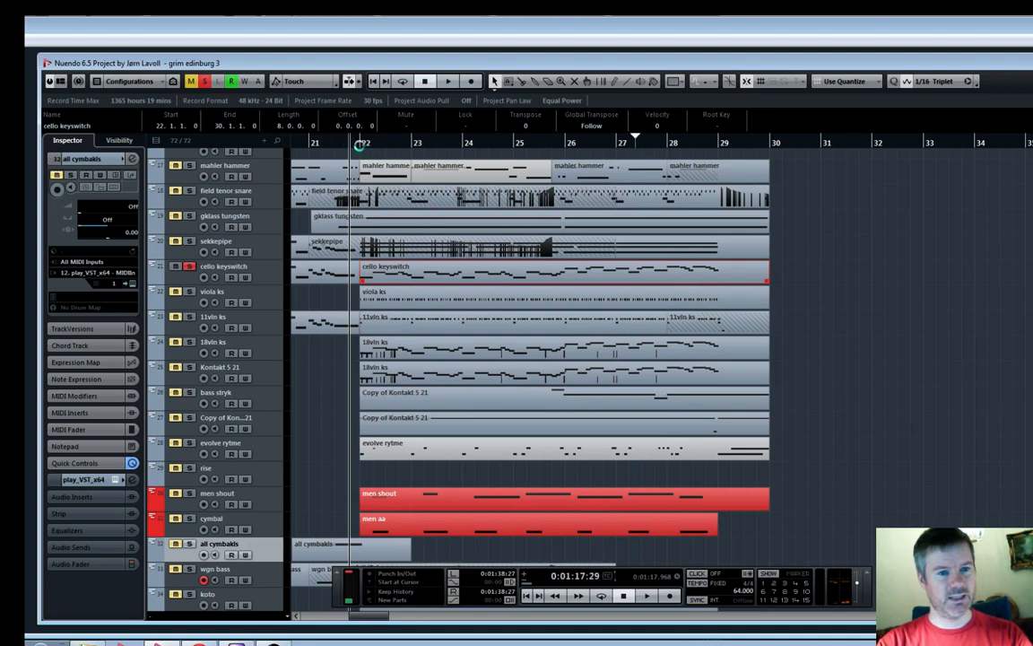
key(h)
key(h)
key(h)
key(h)
key(h)
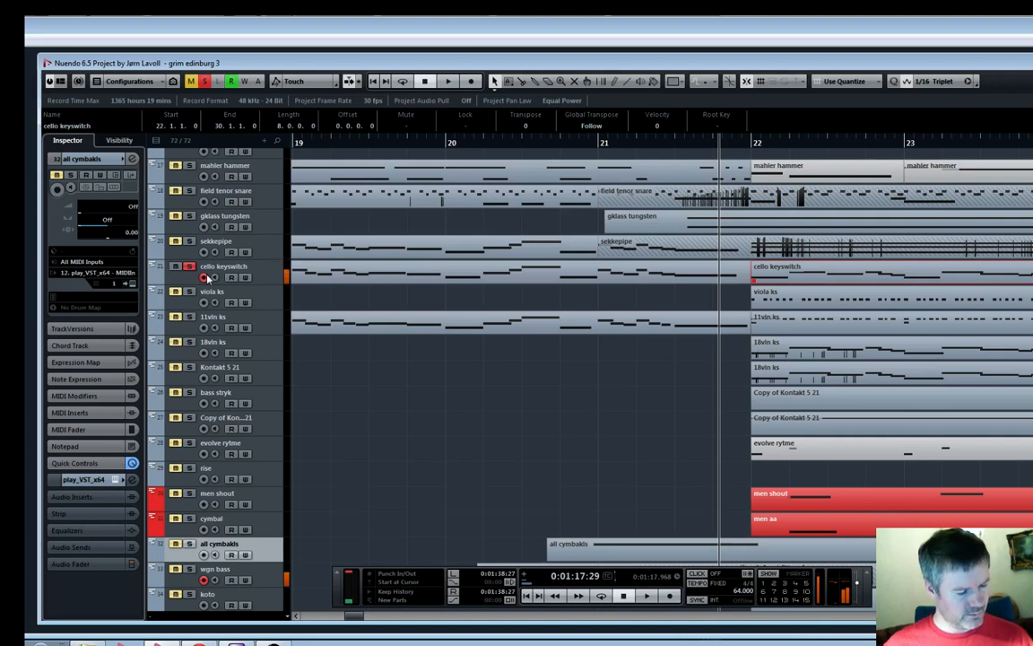
key(KP_Add)
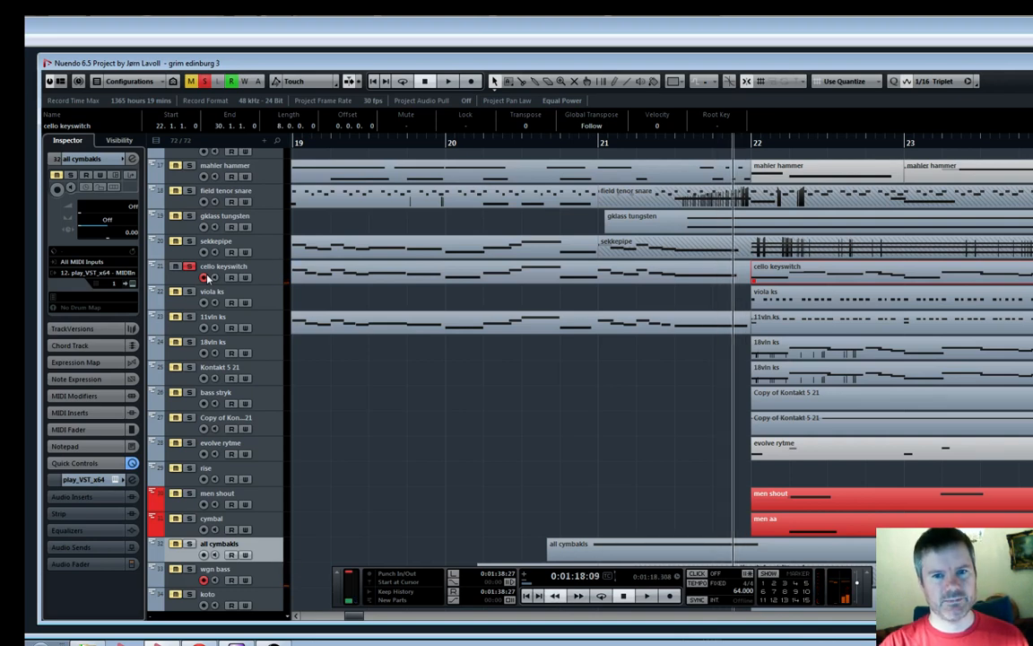
key(KP_Subtract)
key(KP_Multiply)
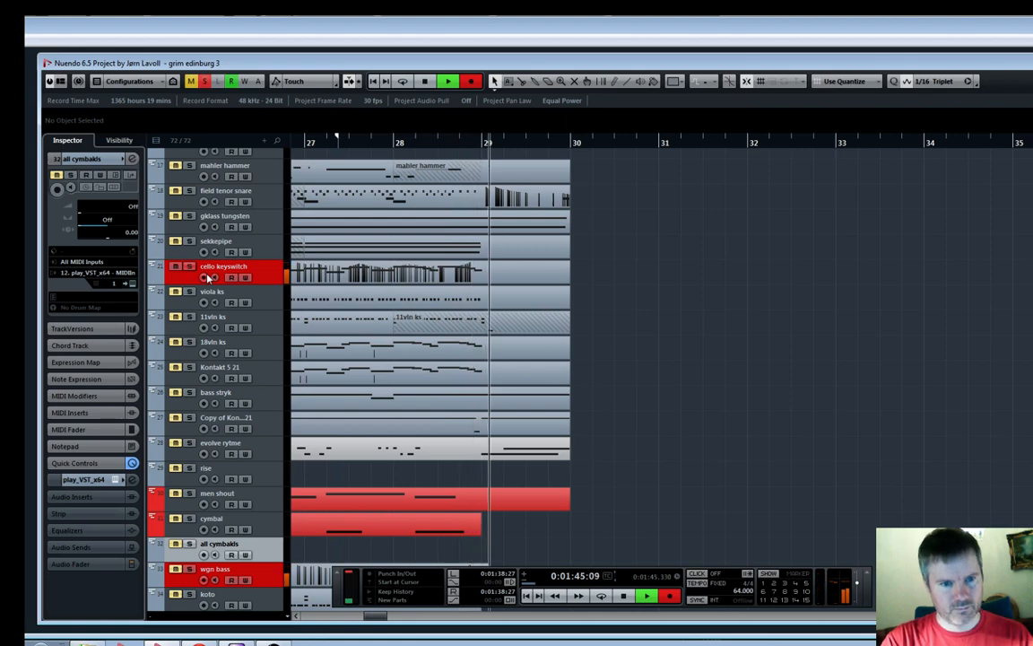
key(space)
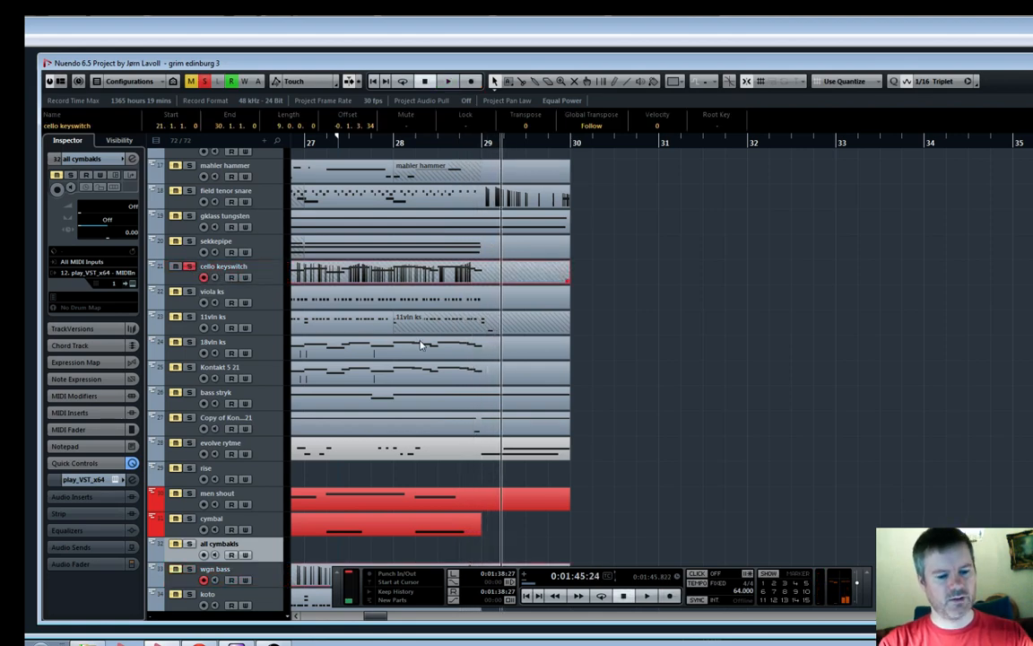
Unsolo the cello keyswitch track
key(g)
key(g)
key(g)
key(g)
key(4)
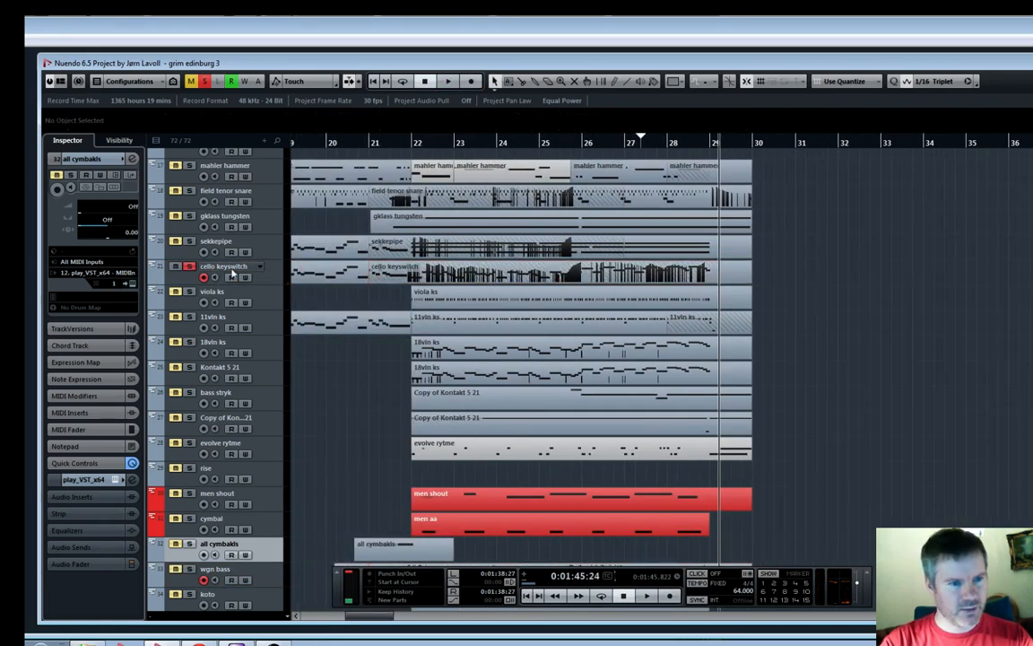
click(189, 267)
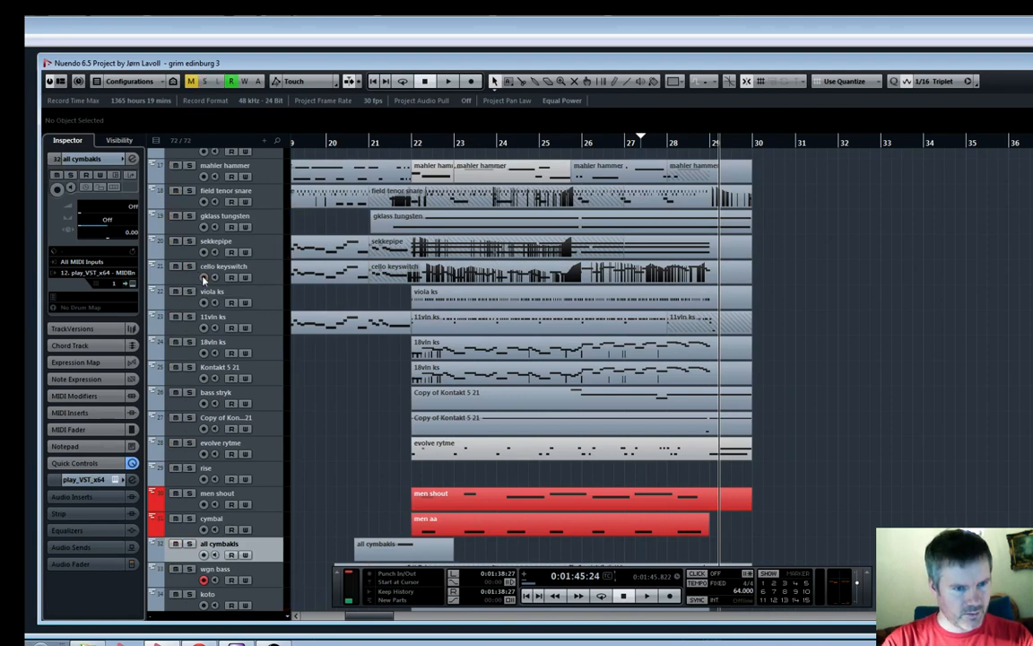
Solo and record-enable the viola ks track, and record a new take from just before bar 22 into bar 29
click(190, 292)
double_click(418, 144)
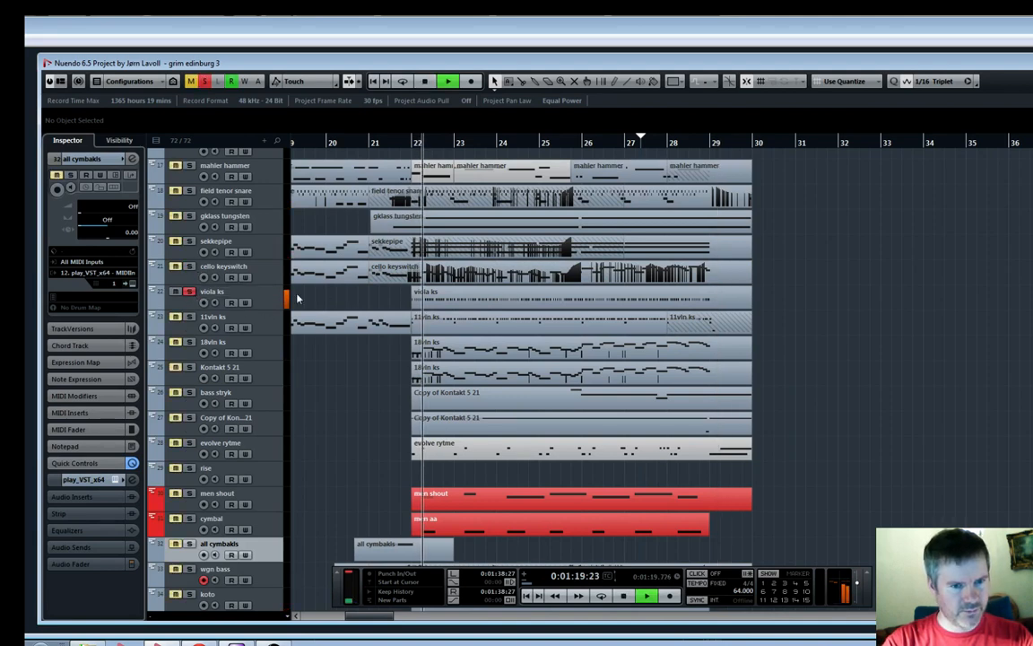
click(410, 143)
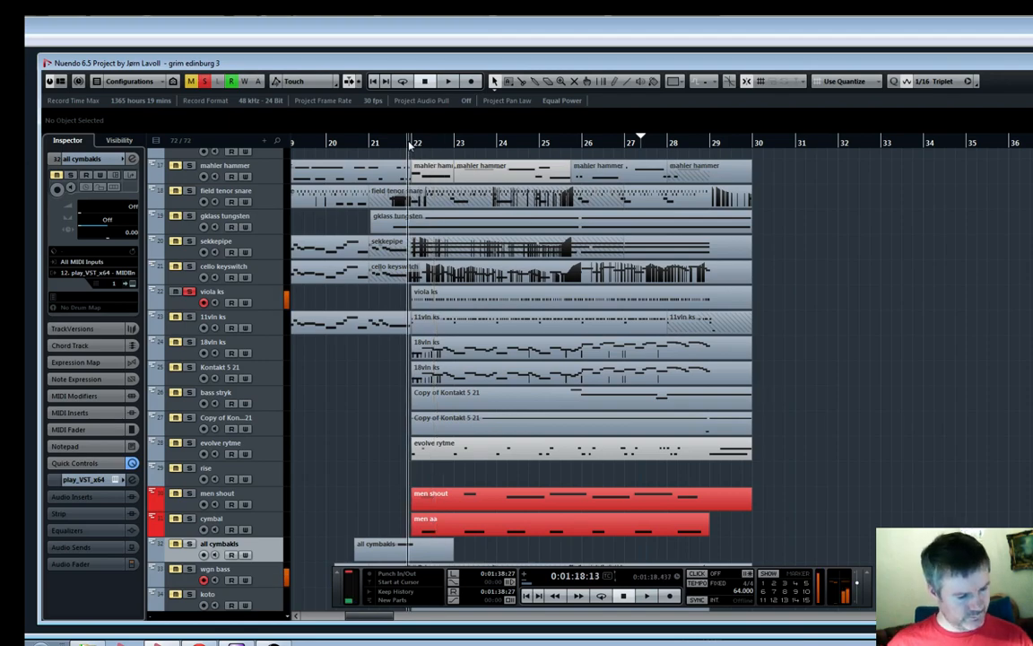
key(h)
key(h)
key(h)
key(h)
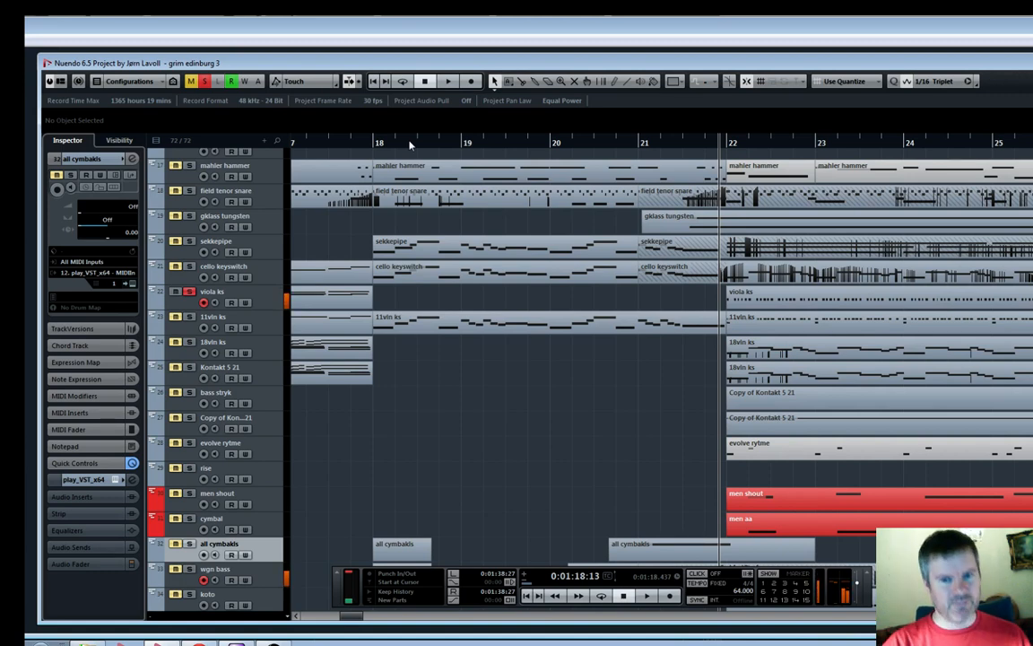
key(KP_Multiply)
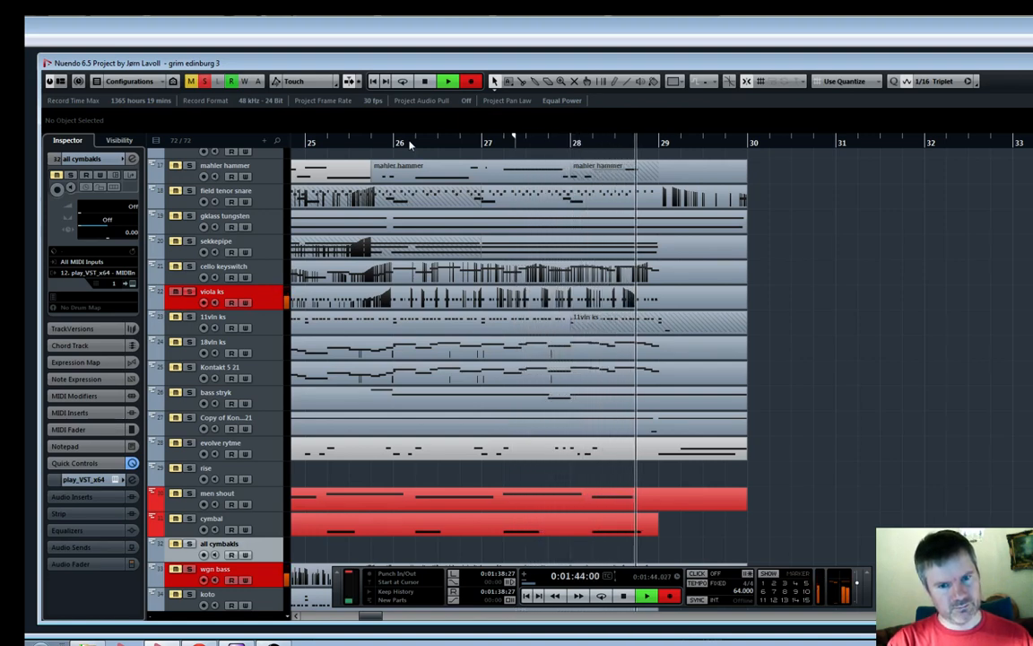
key(space)
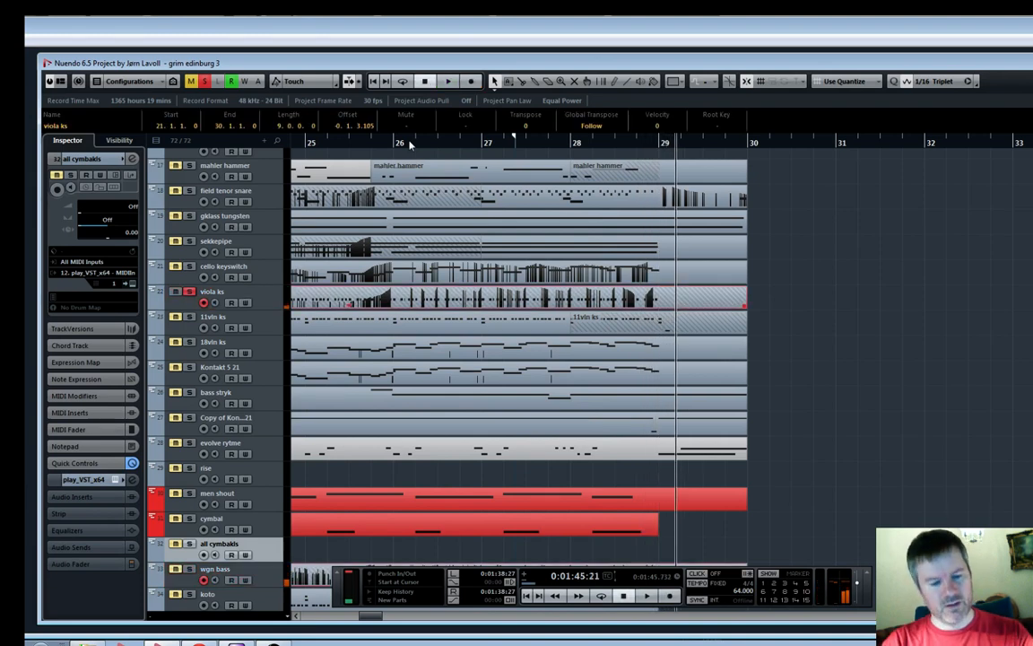
Shape the velocities of the last E2 notes in viola ks bar 28 into a rising ramp, replay them and close the Key Editor
double_click(625, 300)
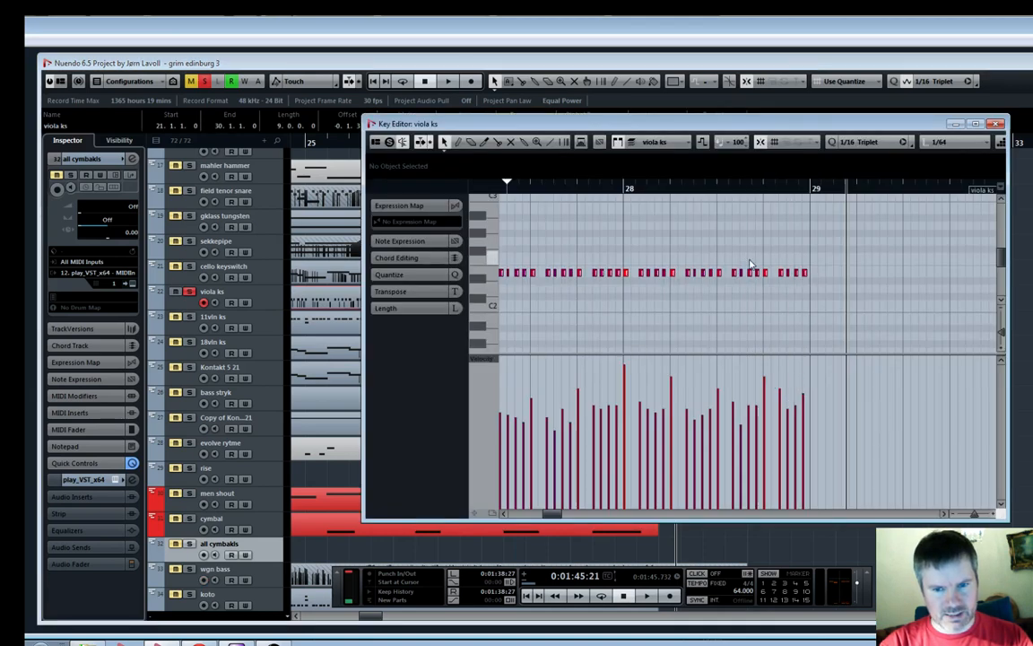
drag(742, 261, 814, 293)
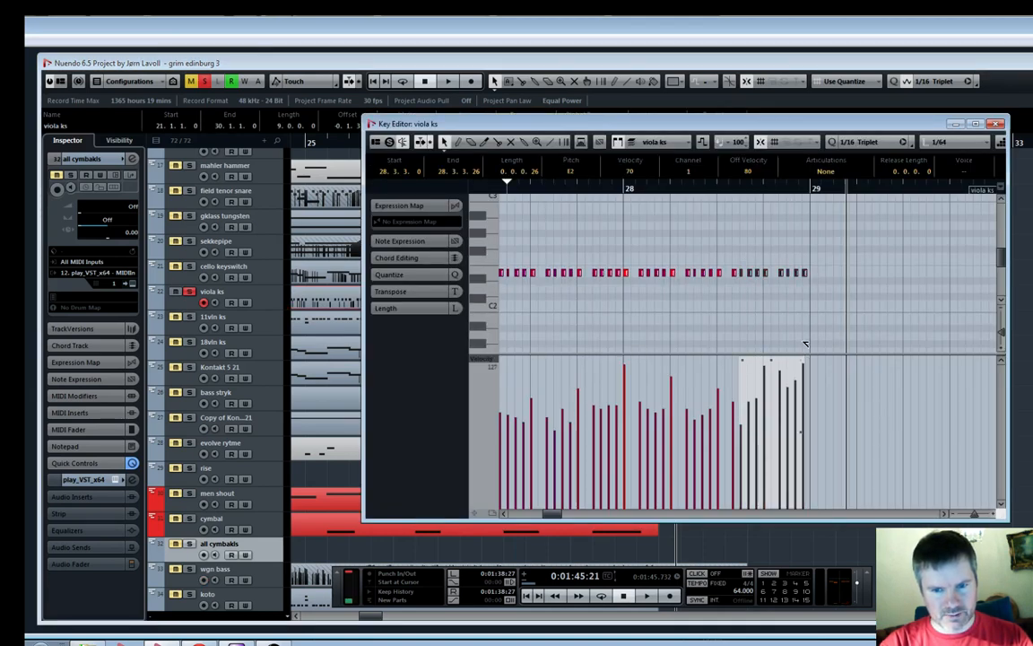
drag(805, 359, 785, 376)
key(space)
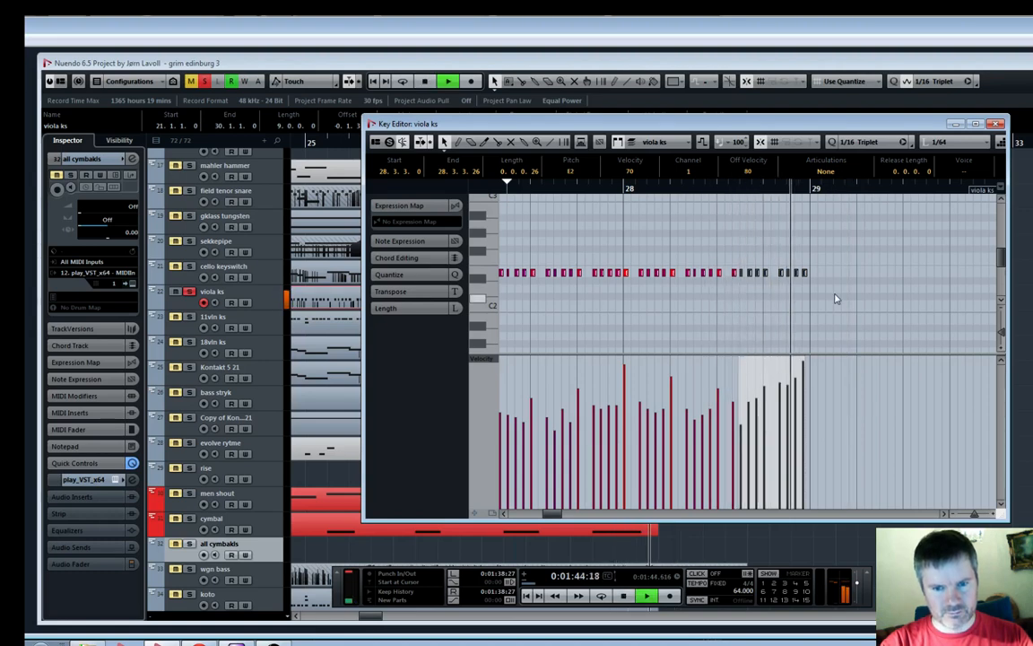
click(996, 124)
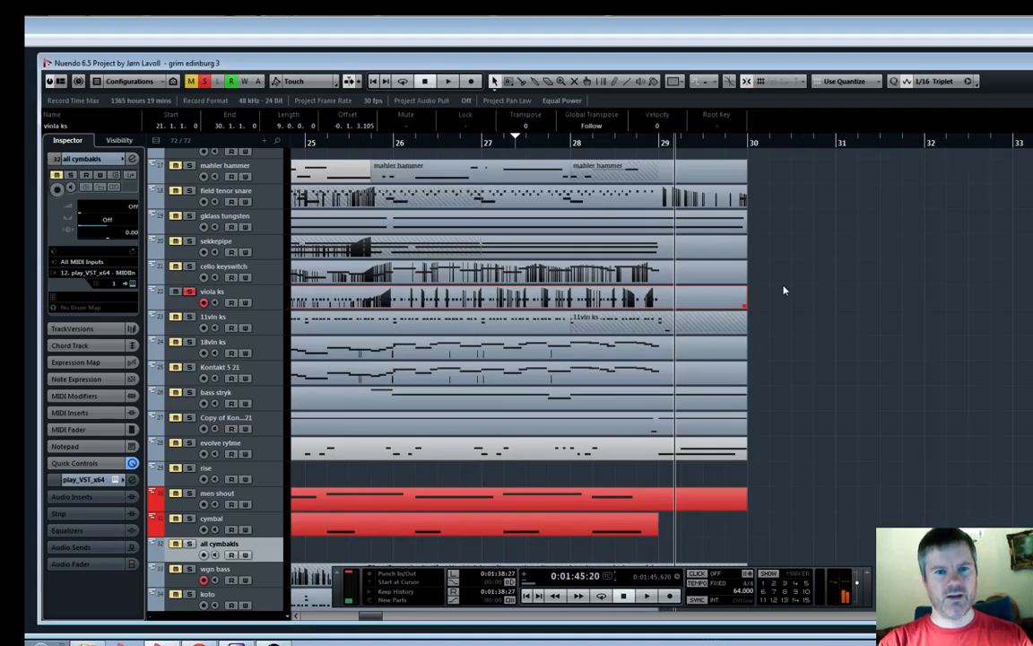
Examine the viola ks notes and velocities from bar 22 to 29 in the Key Editor
key(g)
key(g)
key(g)
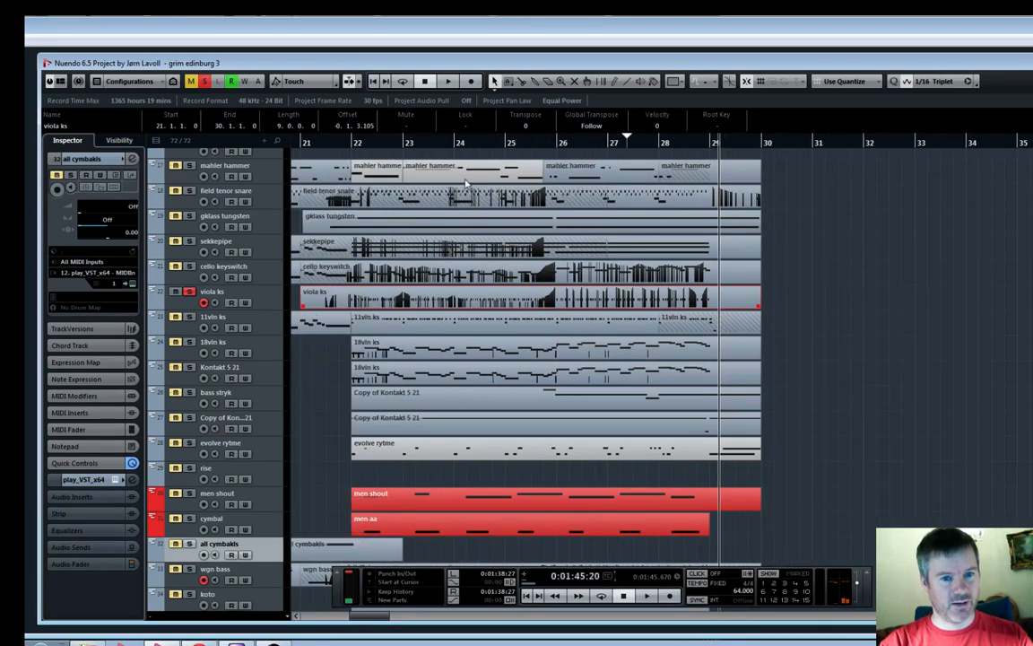
key(1)
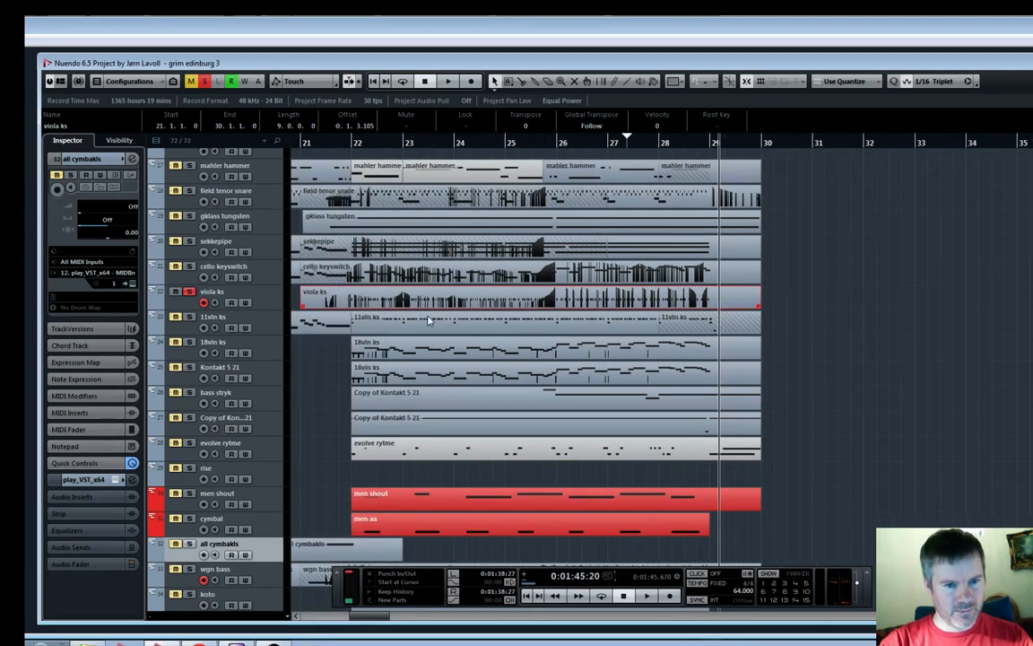
click(396, 143)
double_click(426, 301)
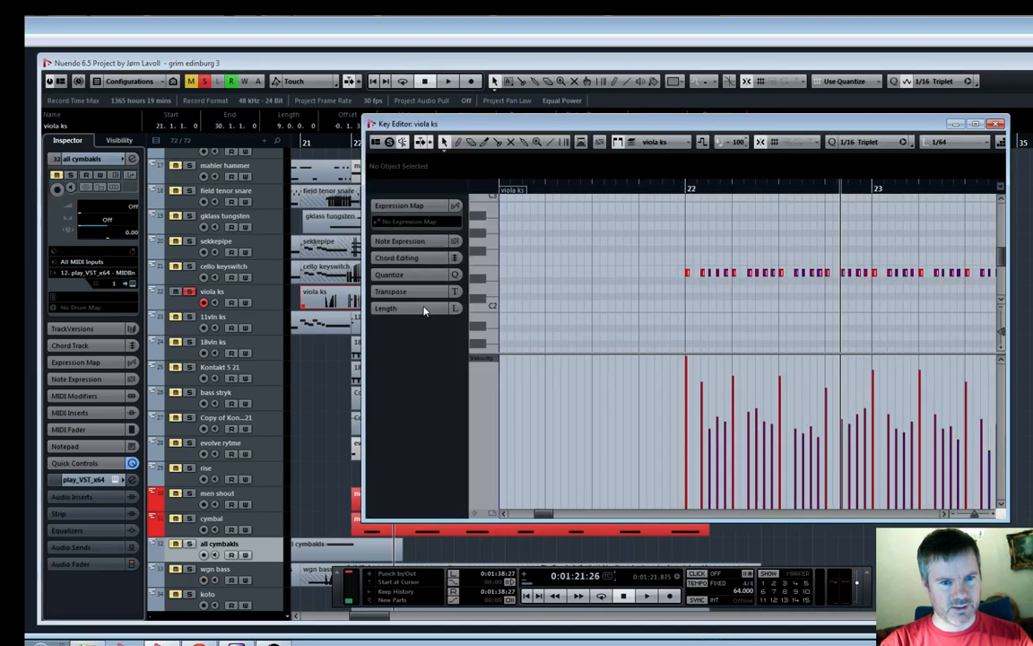
key(h)
key(h)
key(h)
key(h)
key(h)
key(h)
key(h)
key(h)
key(h)
key(h)
key(h)
key(h)
key(h)
key(h)
key(h)
key(h)
key(h)
key(h)
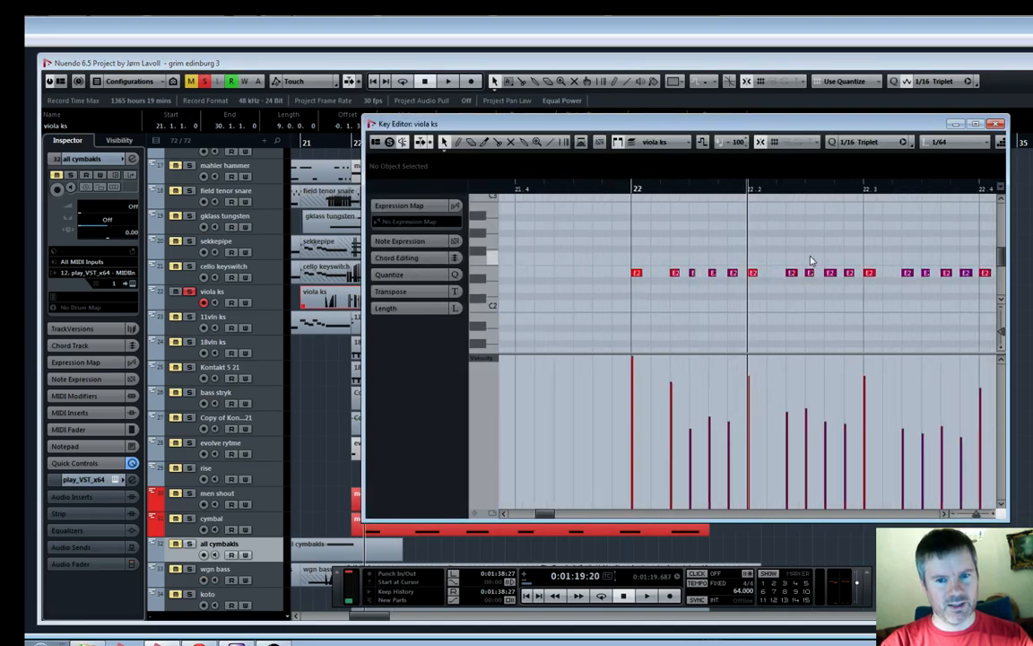
key(g)
key(g)
key(g)
key(g)
key(g)
key(g)
key(g)
key(g)
key(g)
key(g)
key(g)
key(g)
key(g)
key(g)
key(g)
key(g)
key(g)
key(g)
key(g)
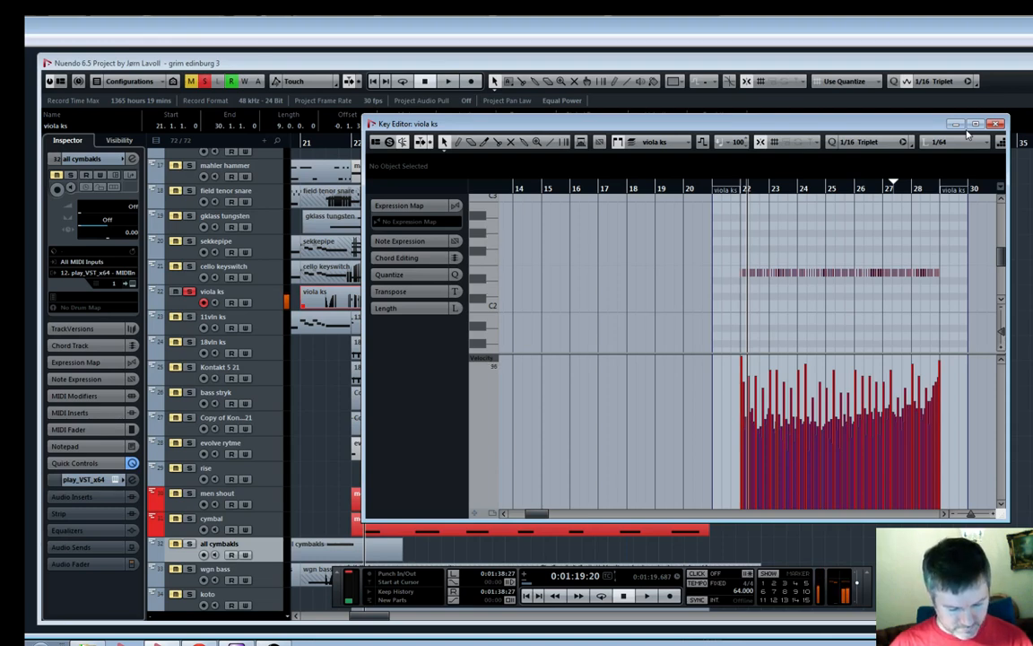
click(996, 124)
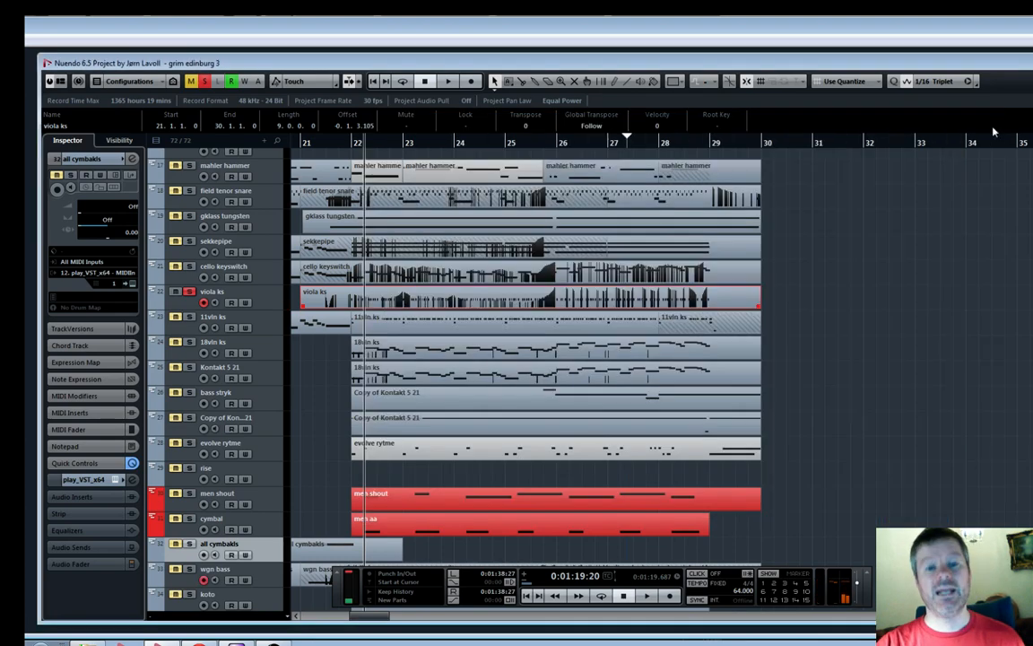
Unsolo the viola ks track and turn off its record-enable
key(g)
click(189, 291)
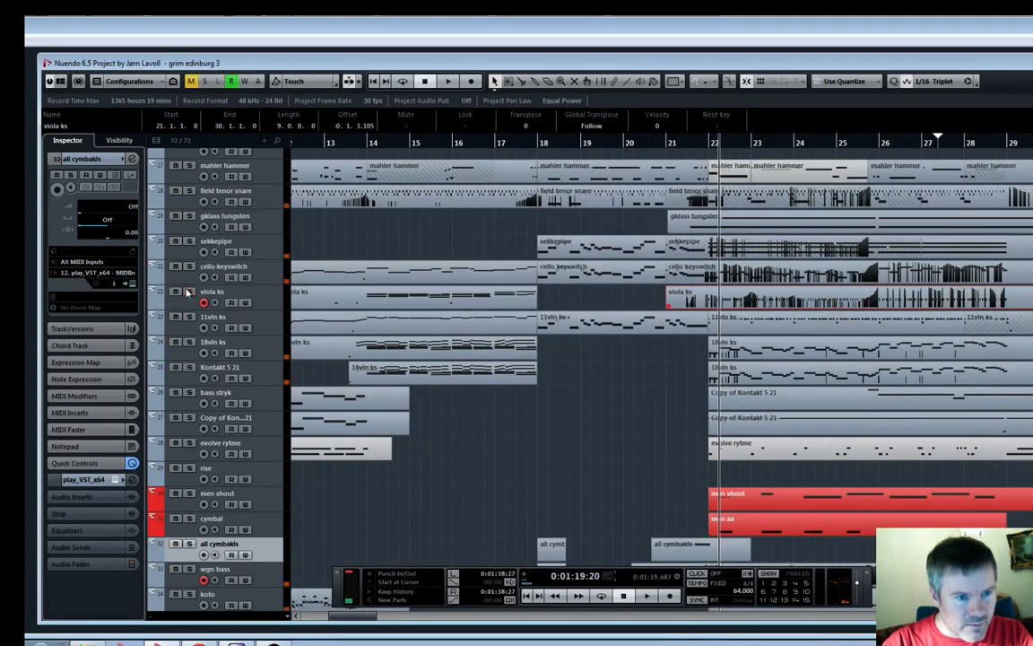
click(205, 302)
Solo the 11vln ks track and play it from late bar 21 into bar 23
click(189, 316)
click(696, 145)
key(space)
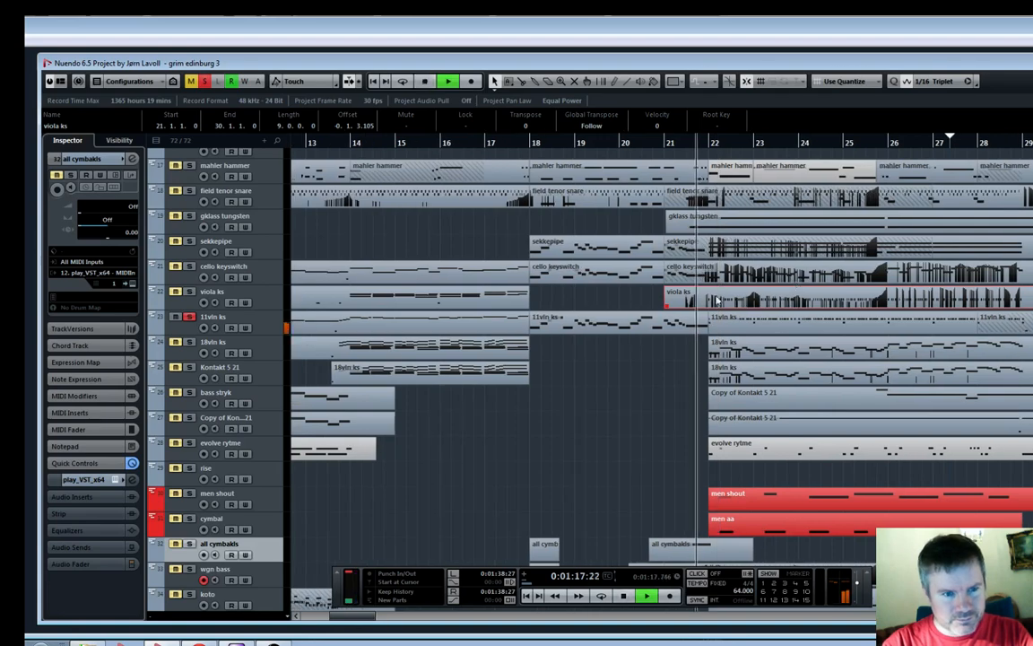
key(h)
key(h)
key(h)
key(h)
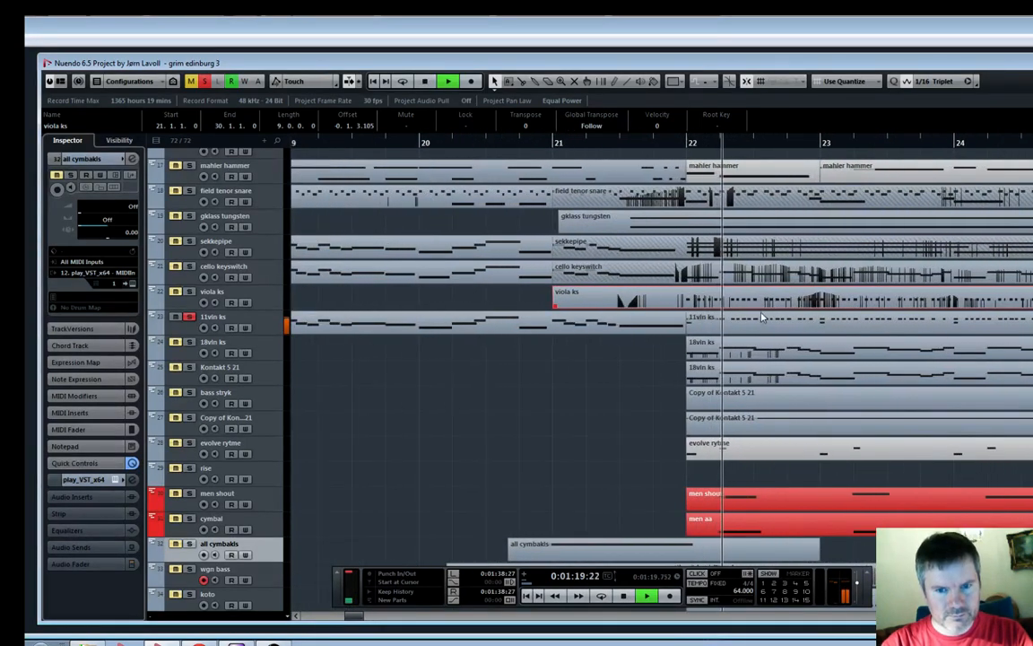
key(g)
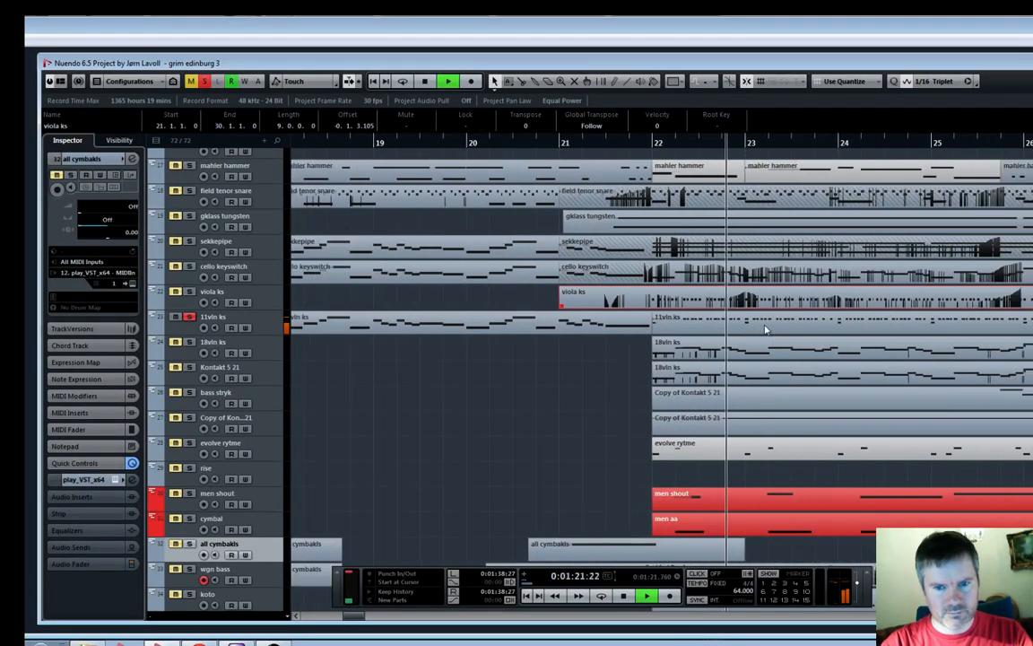
key(g)
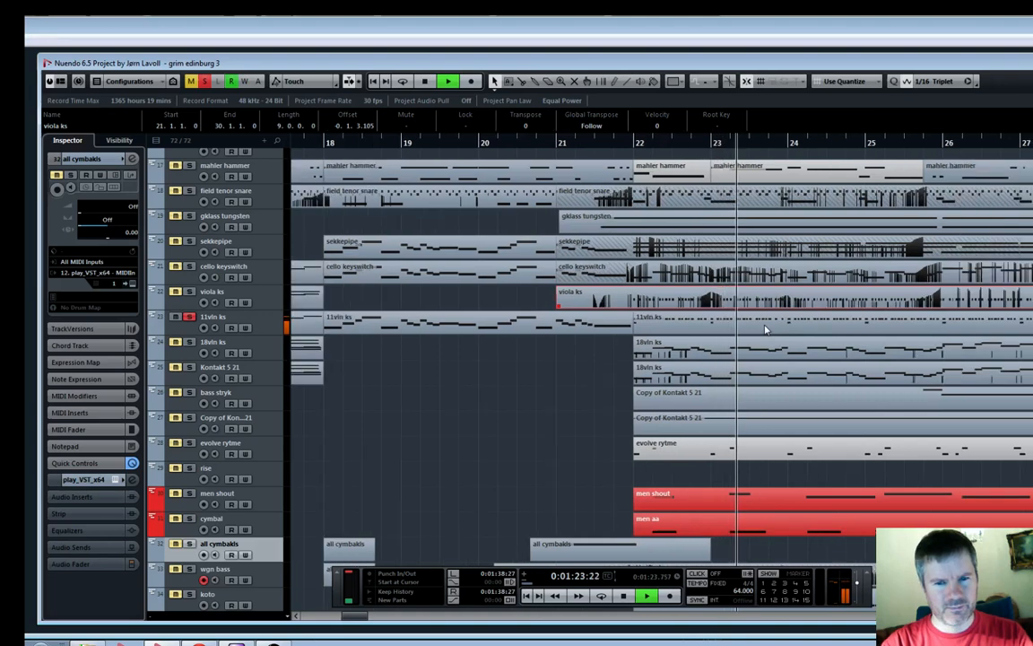
key(g)
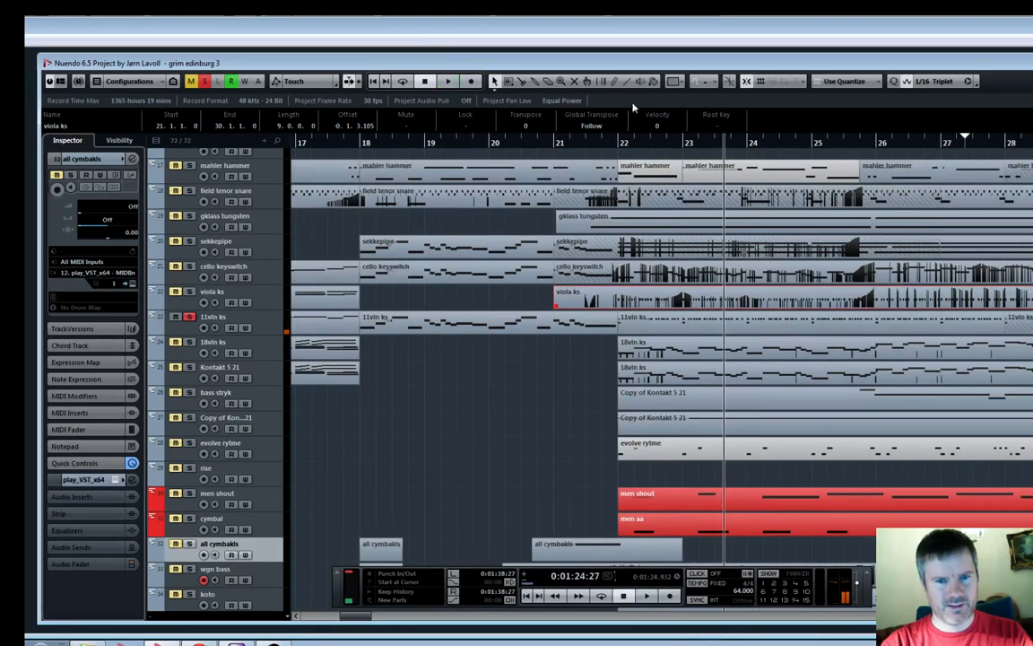
Record-enable 11vln ks and record a new take from bar 21 into bar 29
click(559, 149)
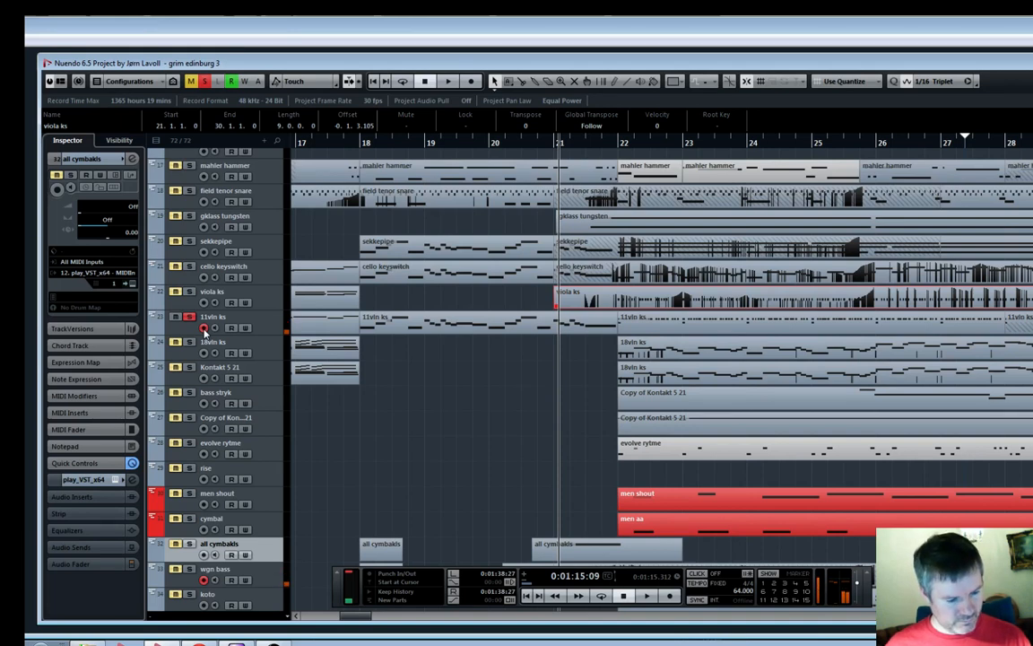
key(KP_Multiply)
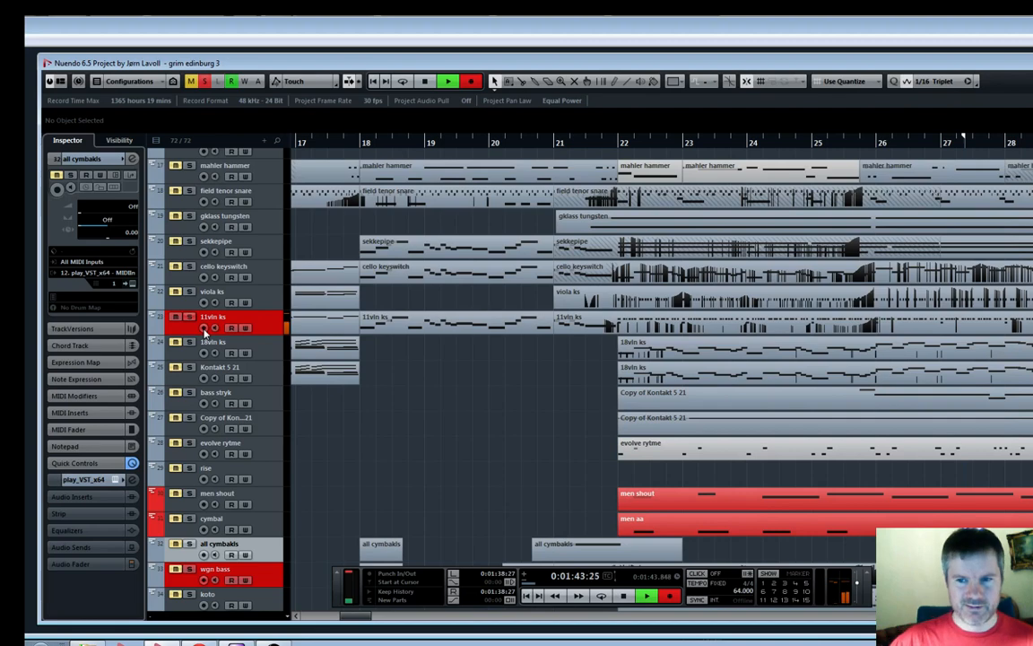
key(space)
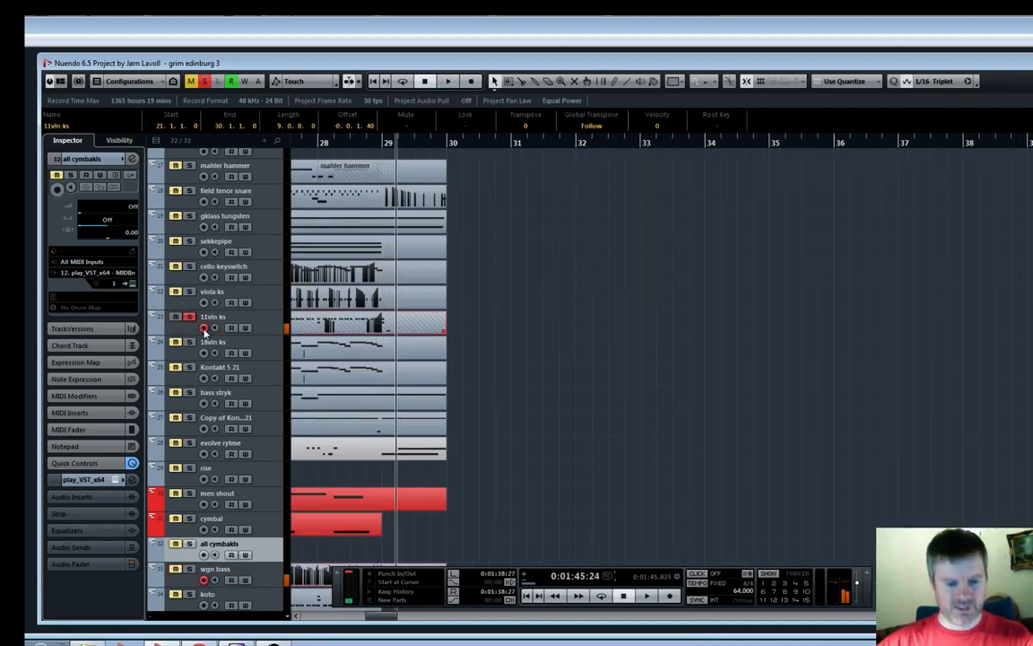
Glue the 11vln ks parts between bars 21 and 30, return to the selection tool and unsolo the track
key(g)
key(g)
key(4)
click(588, 330)
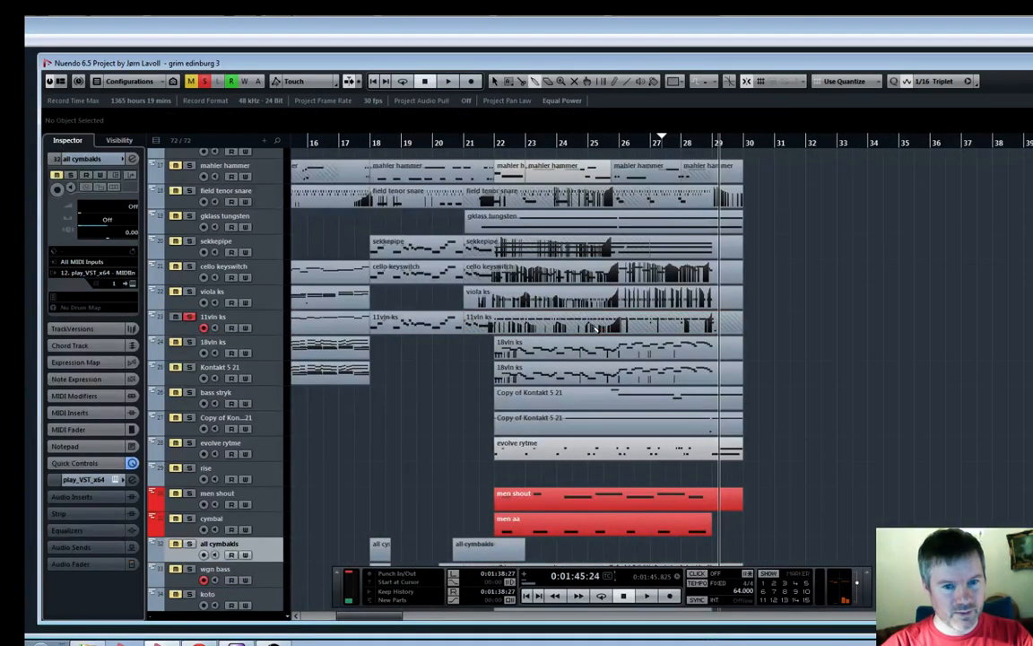
key(1)
key(g)
key(g)
click(188, 317)
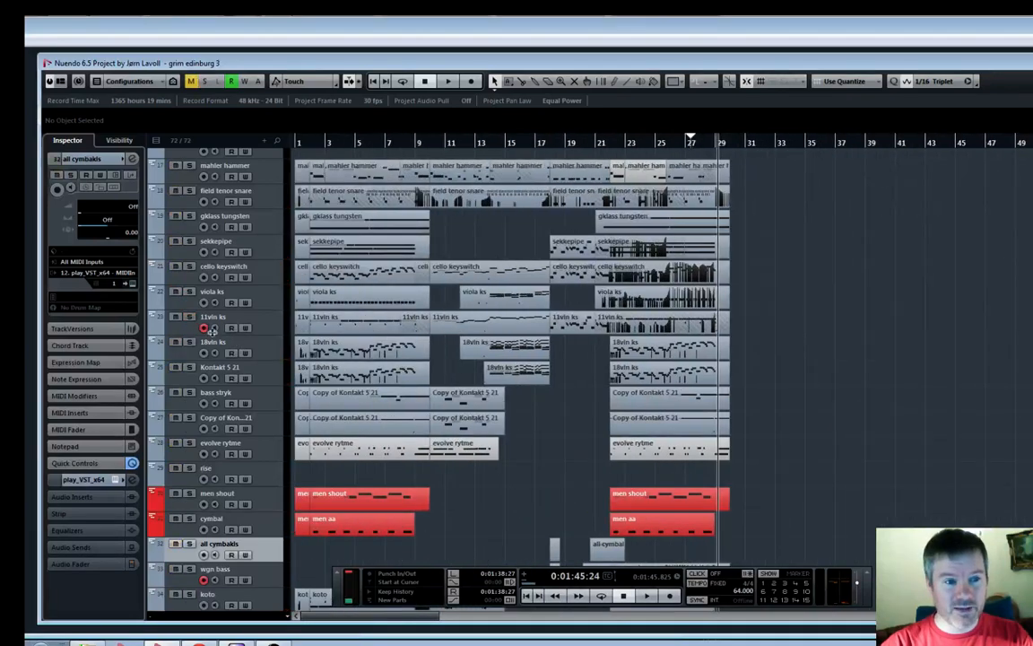
Turn off record-enable on 11vln ks and play the full arrangement from bar 1
key(g)
key(g)
key(g)
key(g)
key(KP_1)
key(KP_Subtract)
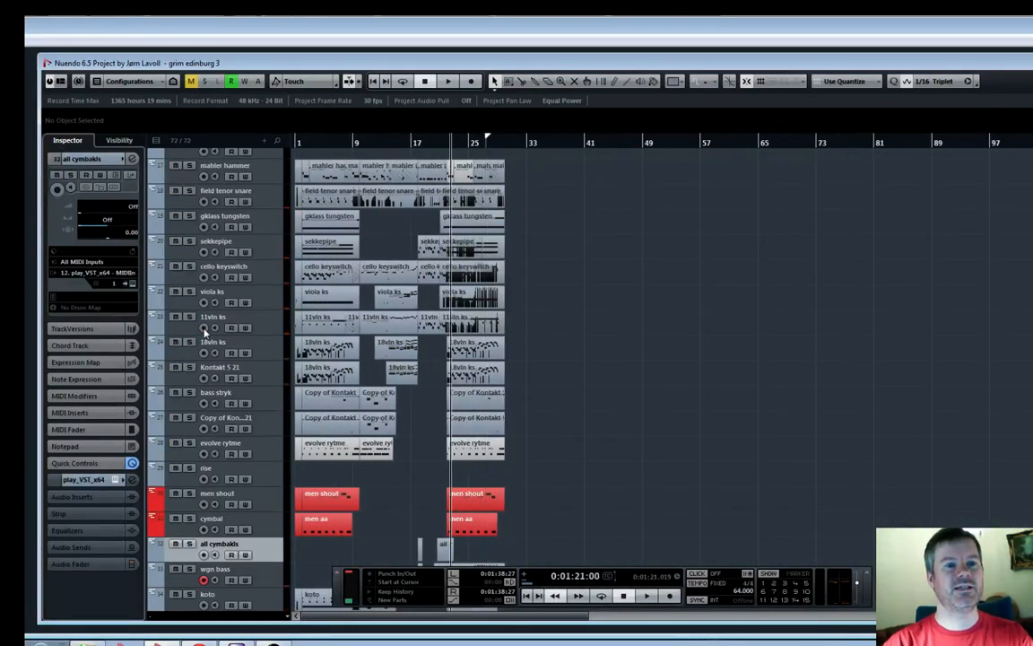
key(Home)
key(h)
key(h)
key(h)
key(h)
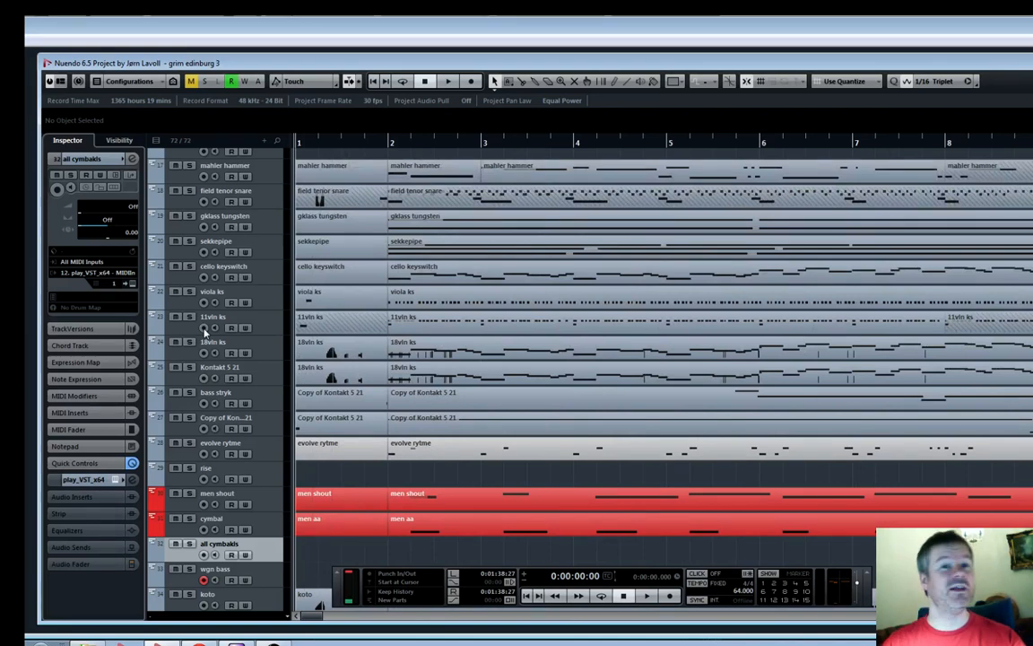
key(space)
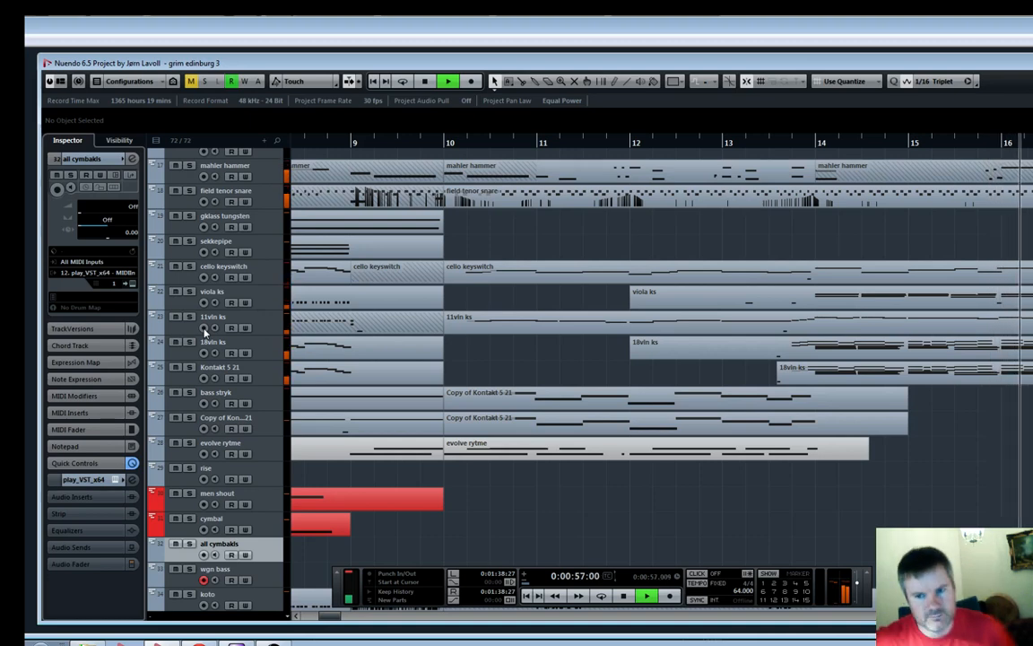
Look over all the tracks while bars 25 to 29 play, and stop playback in bar 29
key(g)
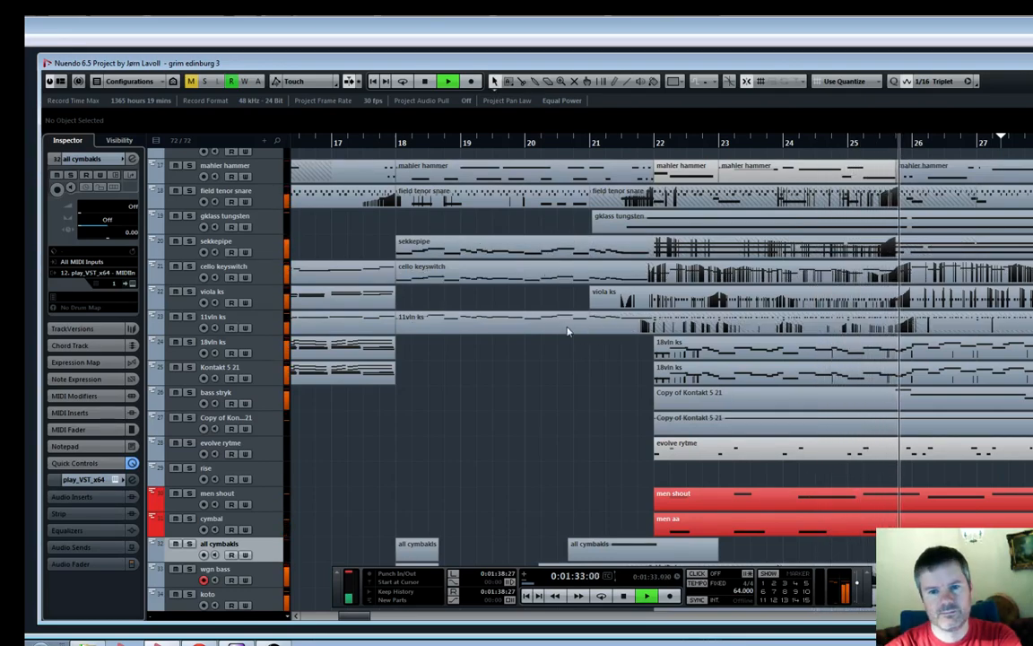
scroll(567, 331, down, 5)
key(g)
scroll(567, 331, up, 6)
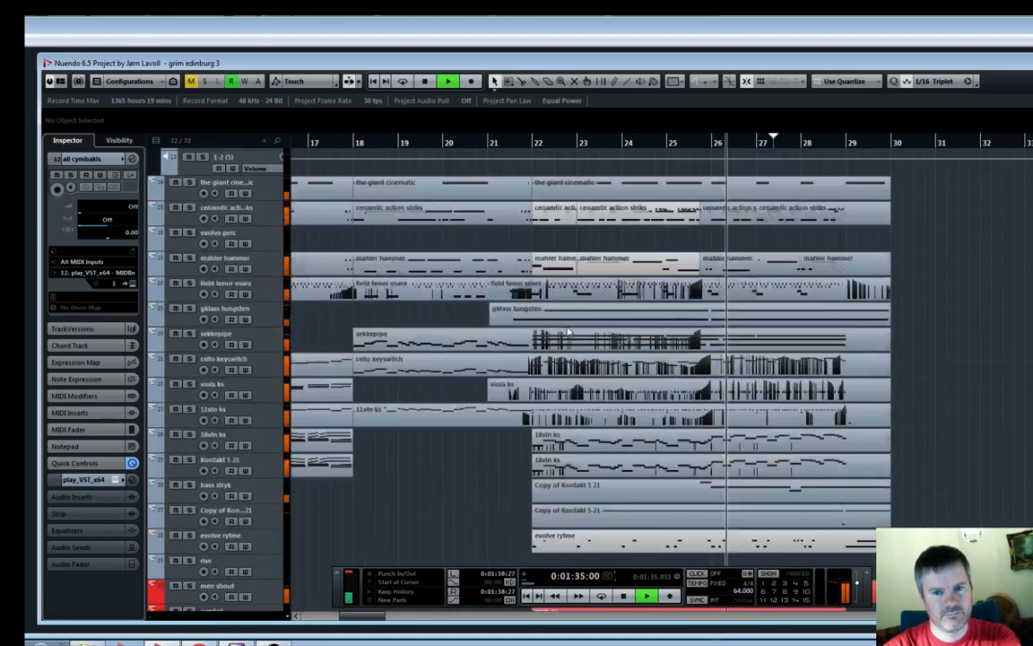
scroll(566, 332, down, 9)
scroll(567, 332, up, 10)
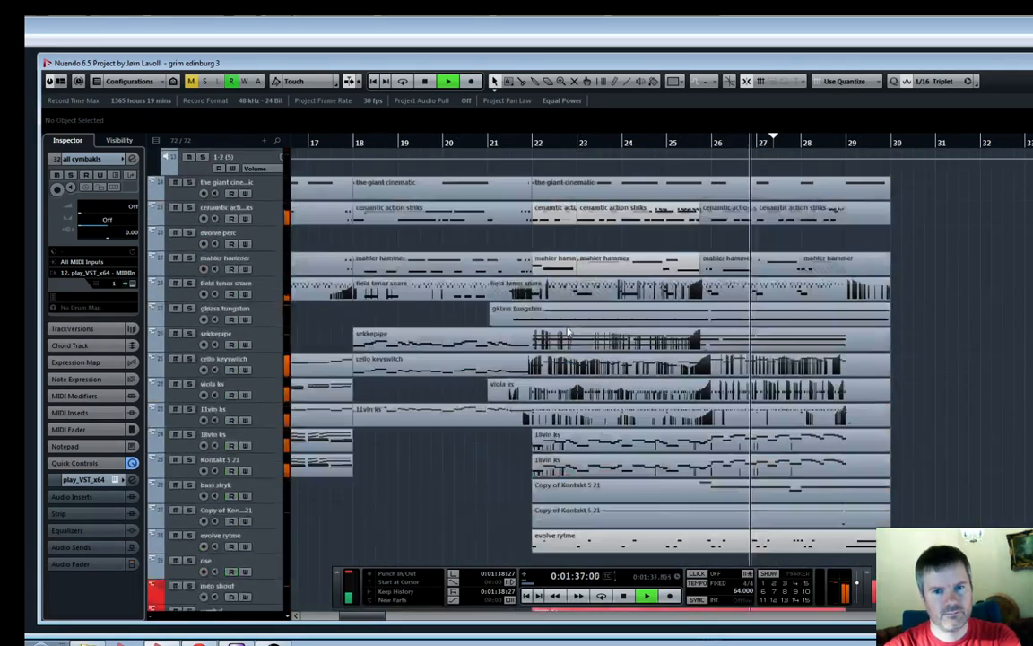
scroll(567, 332, down, 6)
scroll(567, 332, down, 3)
scroll(567, 331, up, 13)
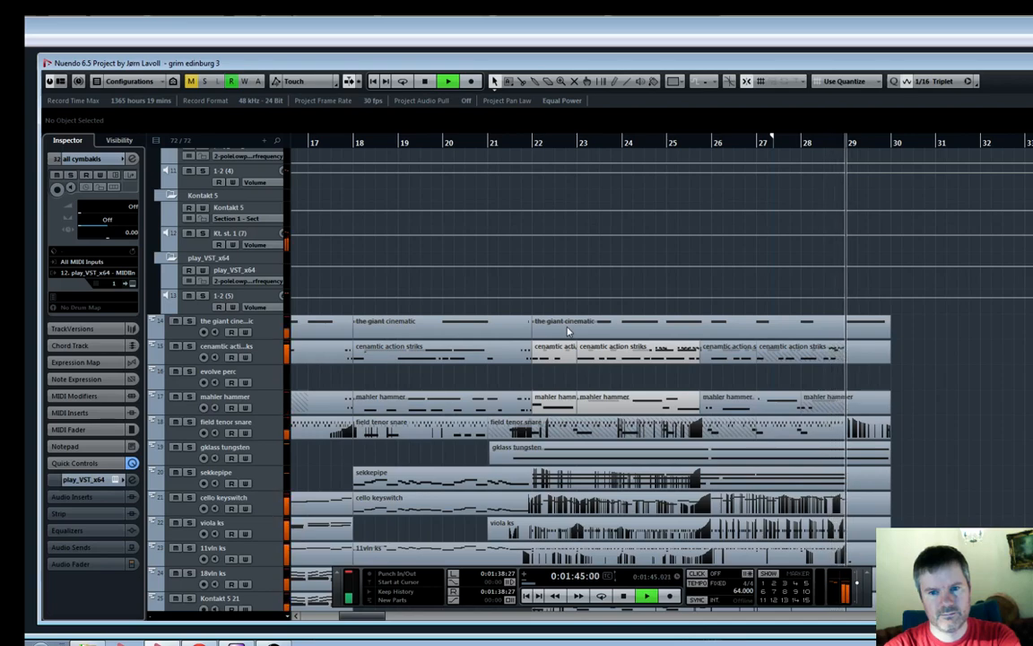
scroll(566, 331, down, 10)
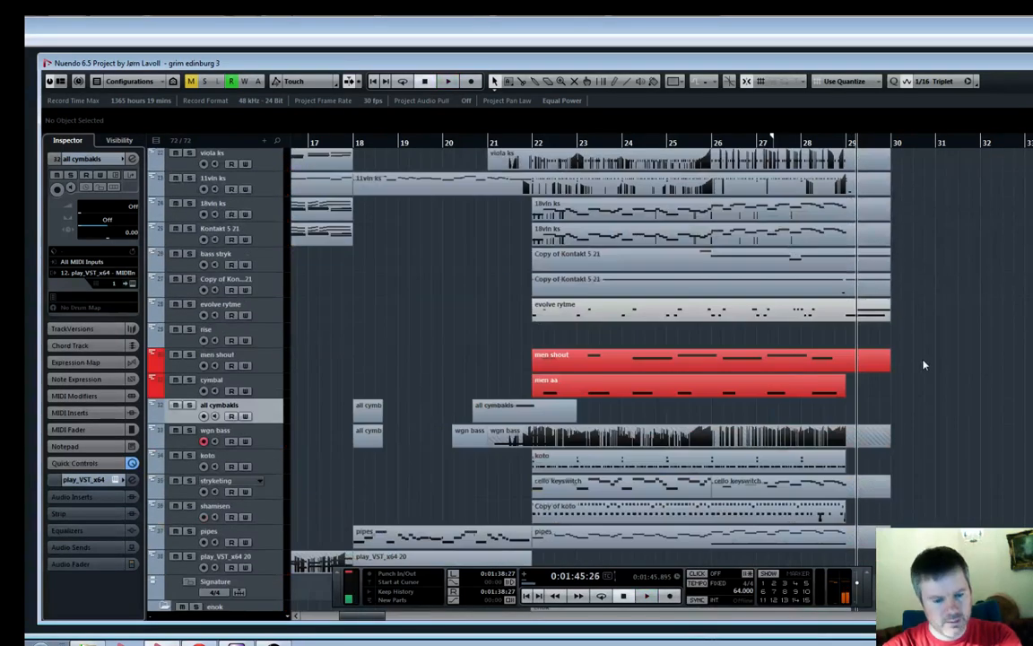
Examine the parts at the end of the arrangement, from bar 26 to 30
key(g)
key(g)
key(g)
key(g)
key(h)
key(h)
key(h)
key(h)
key(h)
key(h)
key(h)
key(h)
key(h)
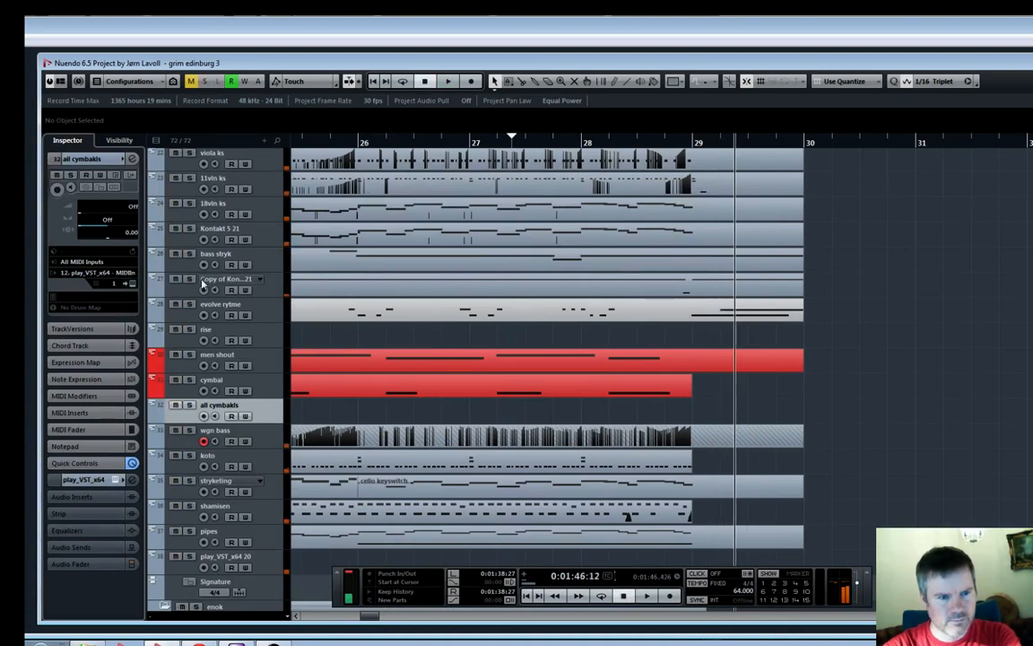
Rename the Kontakt copy track below bass stryk as action strings
double_click(222, 279)
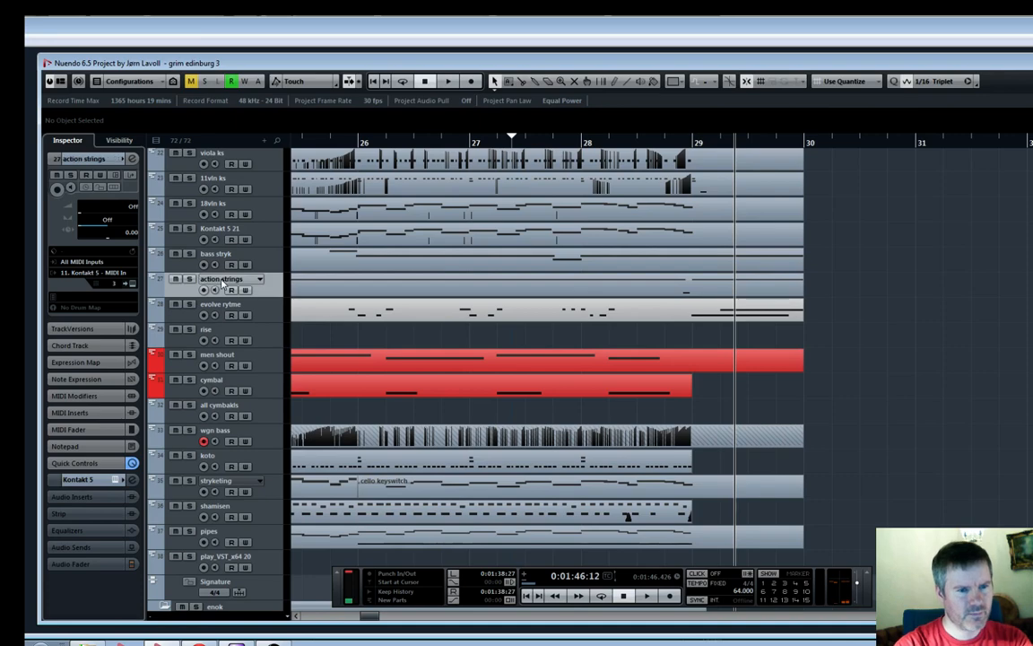
key(g)
key(g)
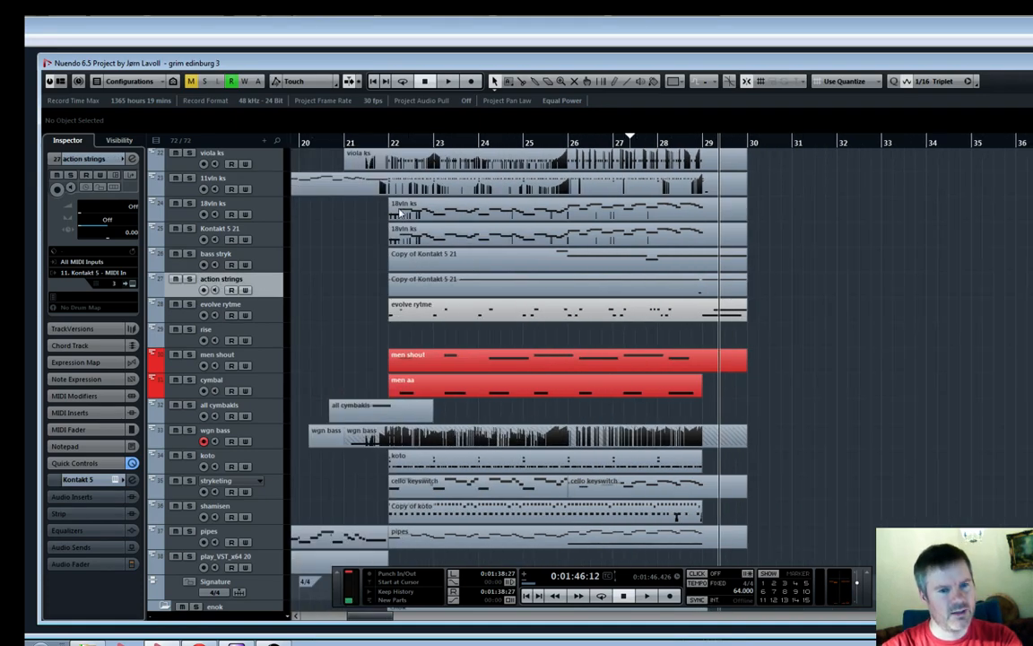
Play the action strings track in solo from bar 22, and unsolo it after stopping playback
click(386, 140)
key(h)
key(h)
key(h)
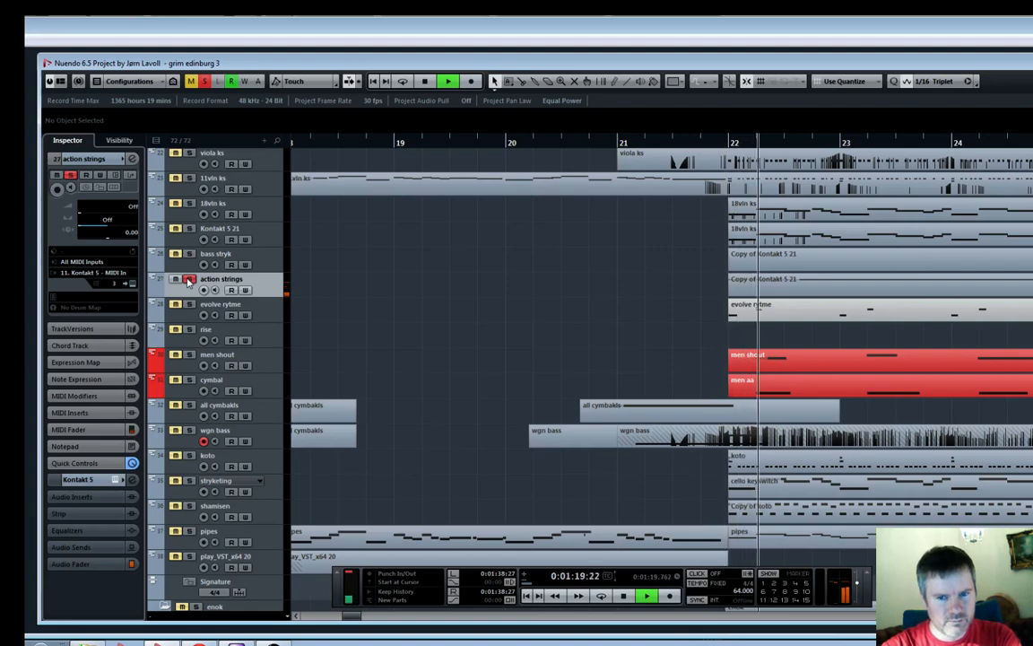
key(g)
key(g)
key(g)
key(space)
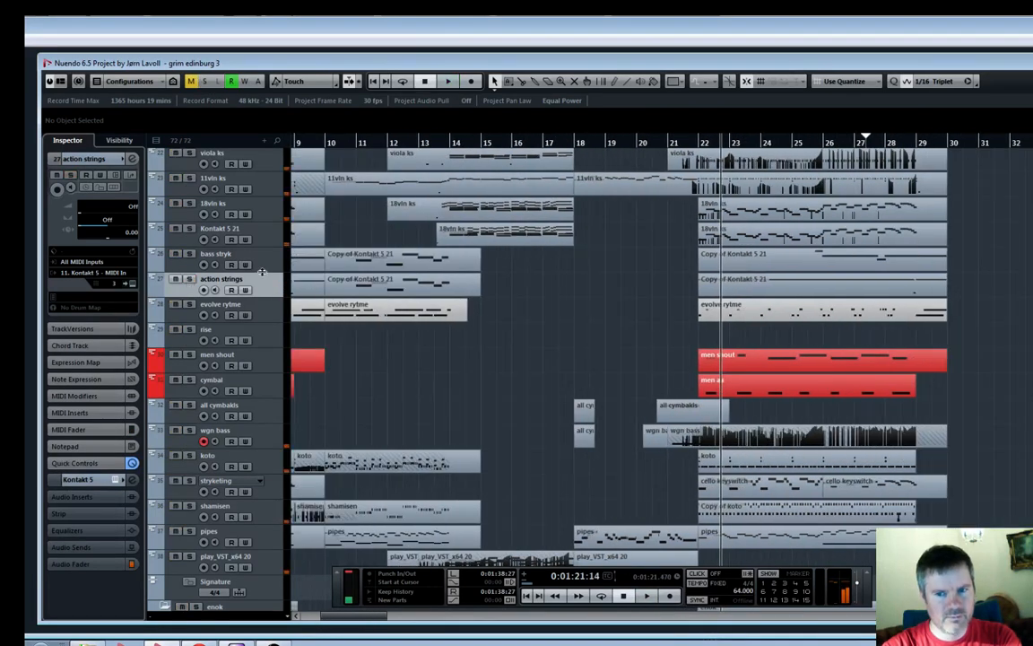
Play from bar 28 while examining the end of the action strings part in the Key Editor
click(894, 142)
key(h)
key(h)
key(h)
key(h)
key(h)
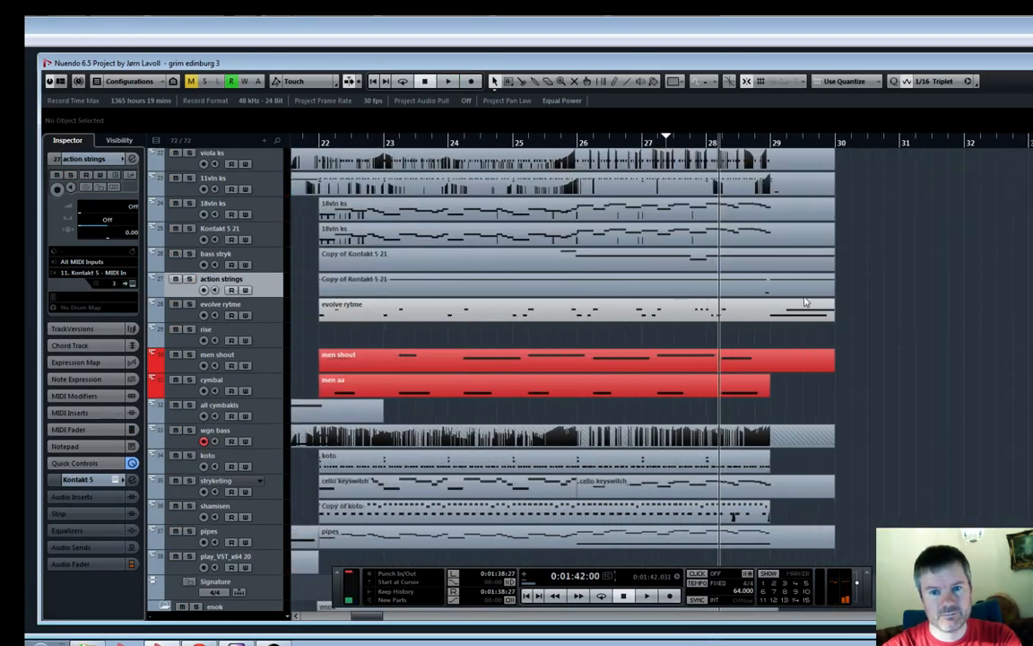
double_click(780, 291)
key(space)
key(h)
key(h)
key(h)
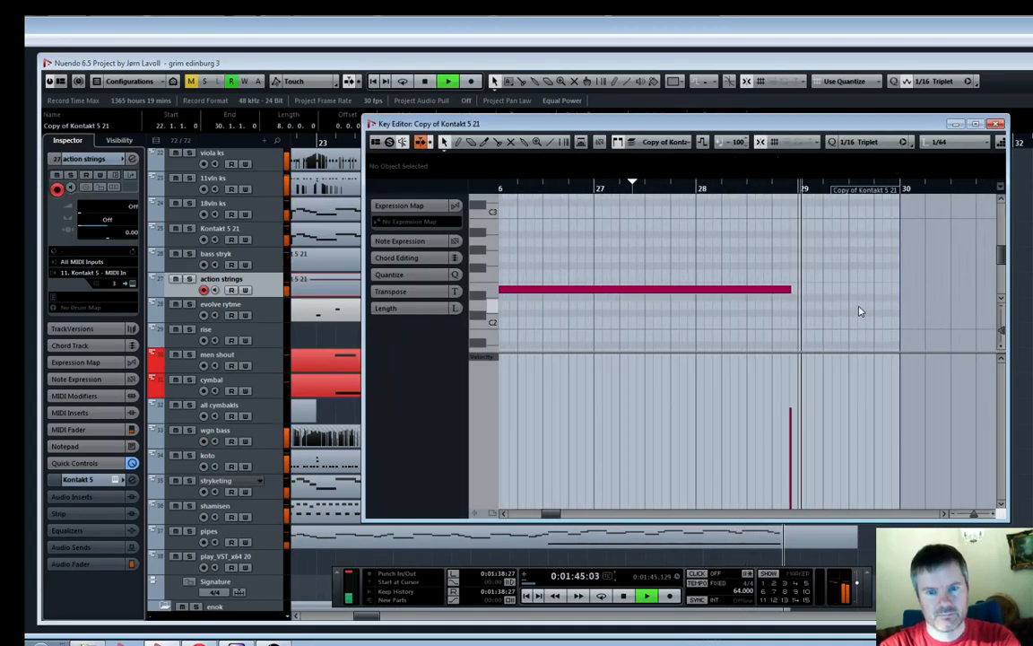
Close the Key Editor and stop playback once it has passed bar 30
click(997, 125)
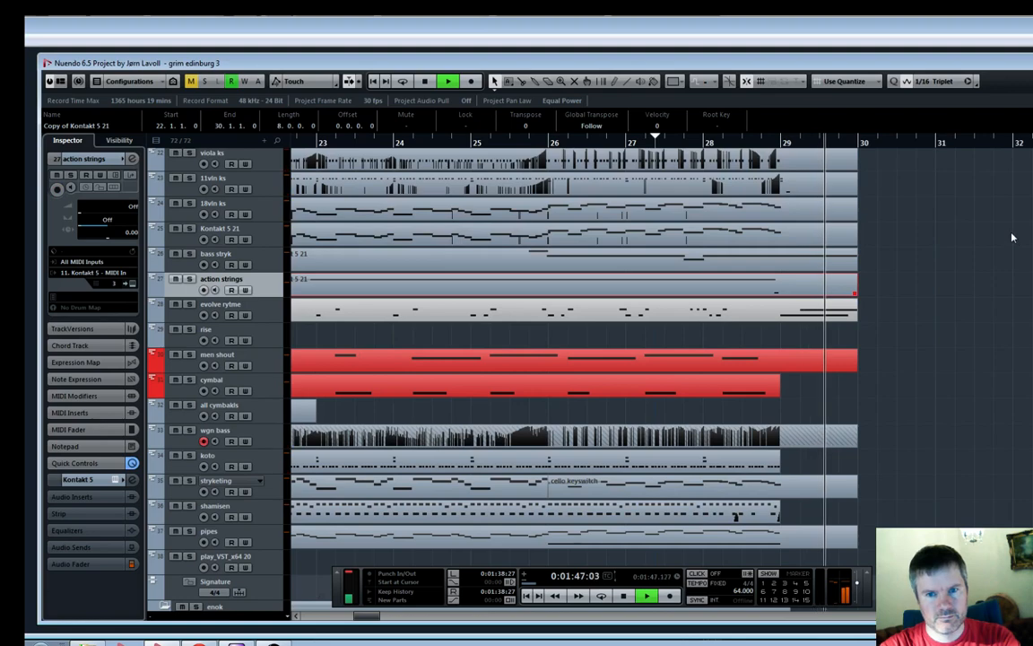
key(g)
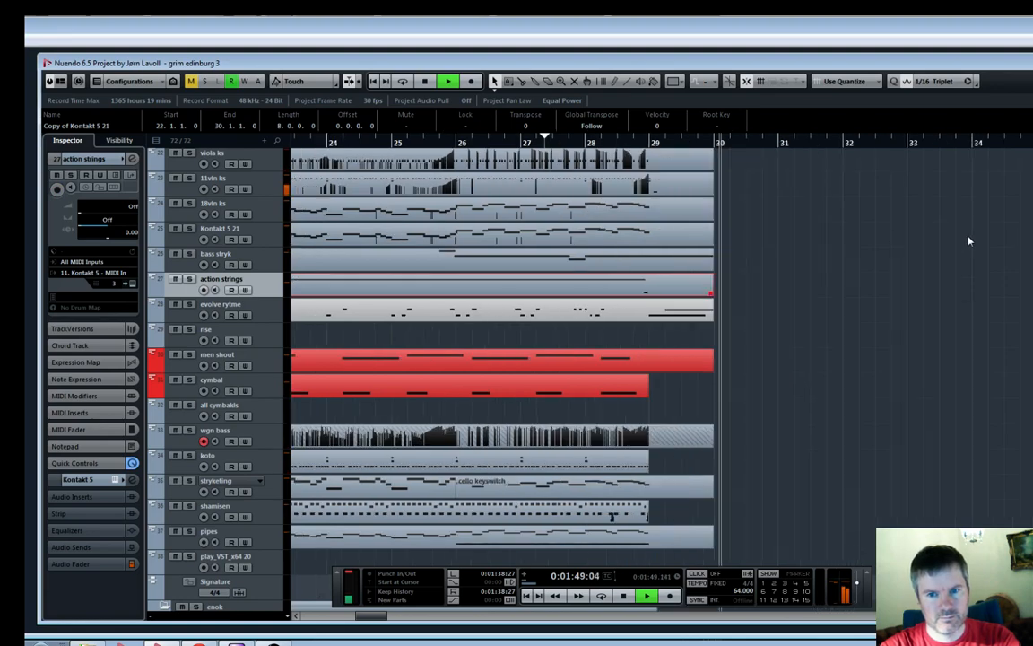
key(space)
Delete the end of the field tenor snare part from 29.4.3.0 to bar 30 using a range selection
scroll(912, 238, down, 4)
scroll(913, 239, up, 10)
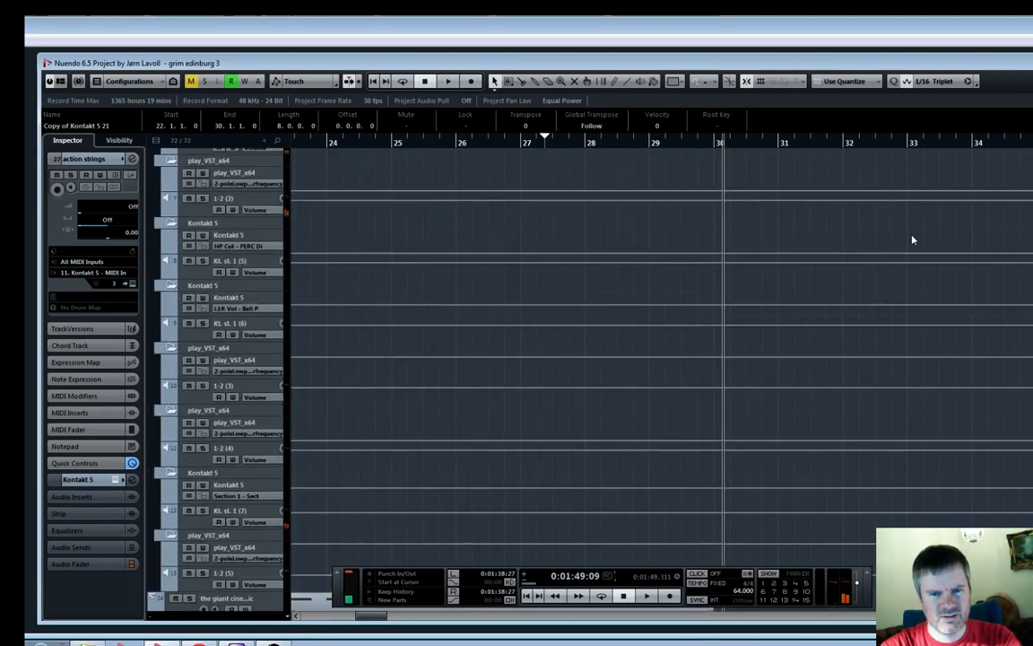
scroll(913, 240, up, 4)
key(h)
key(h)
key(h)
key(h)
key(h)
key(h)
key(h)
key(h)
key(h)
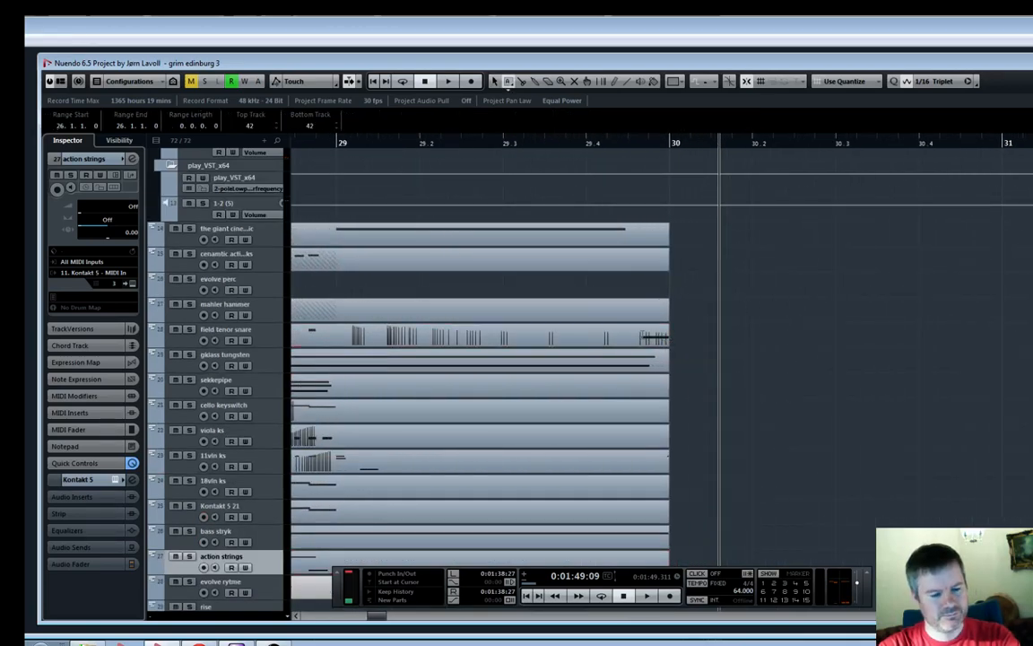
key(g)
key(g)
key(g)
key(g)
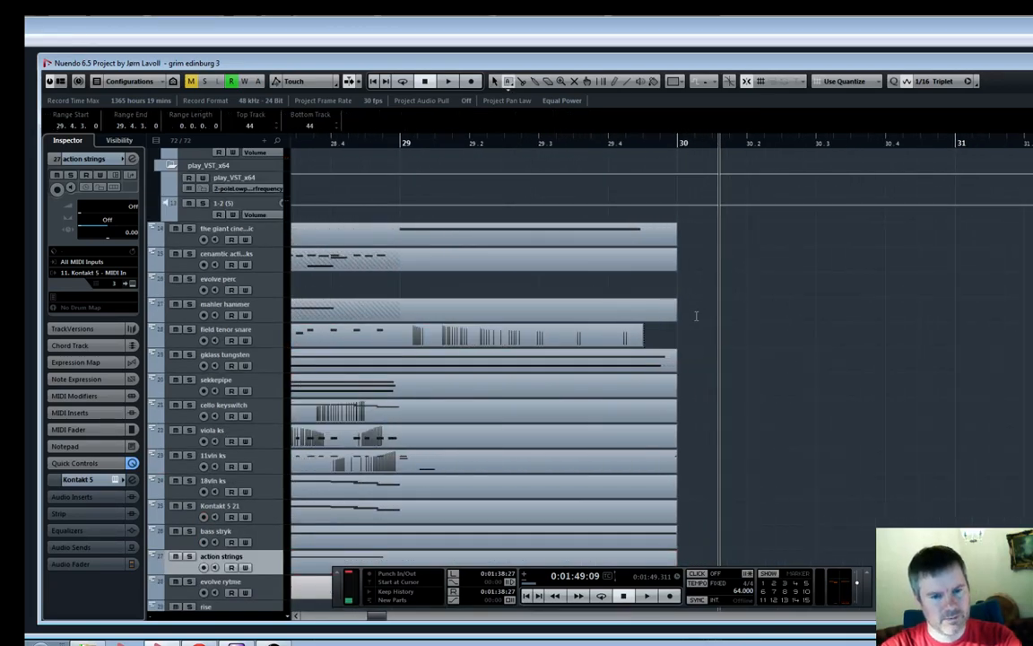
Play the gklass tungsten track in solo through bar 28 and stop at bar 29
click(505, 146)
key(space)
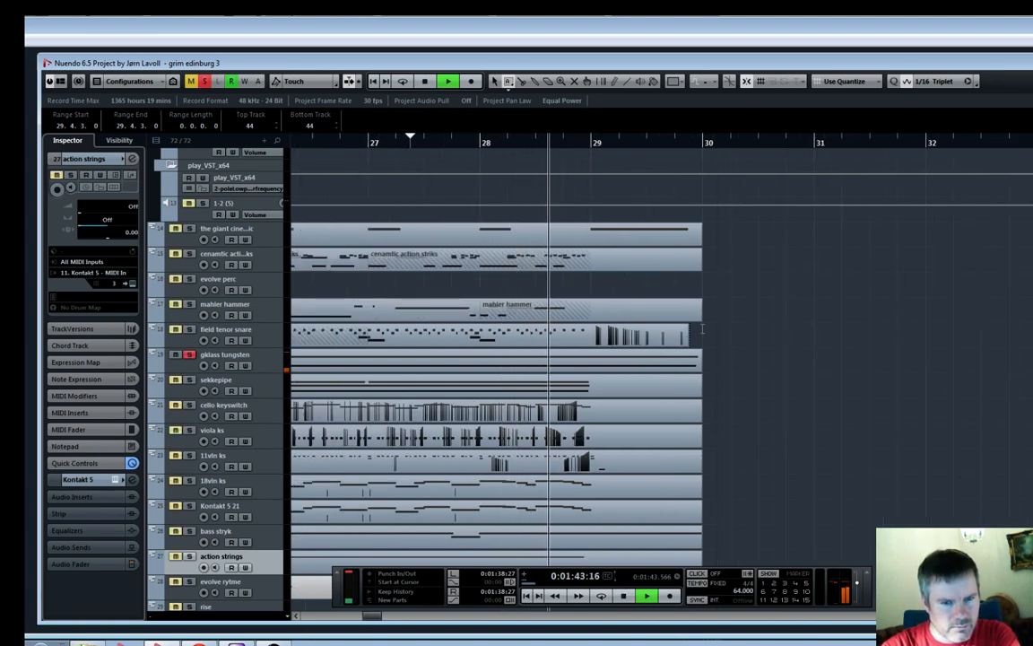
key(space)
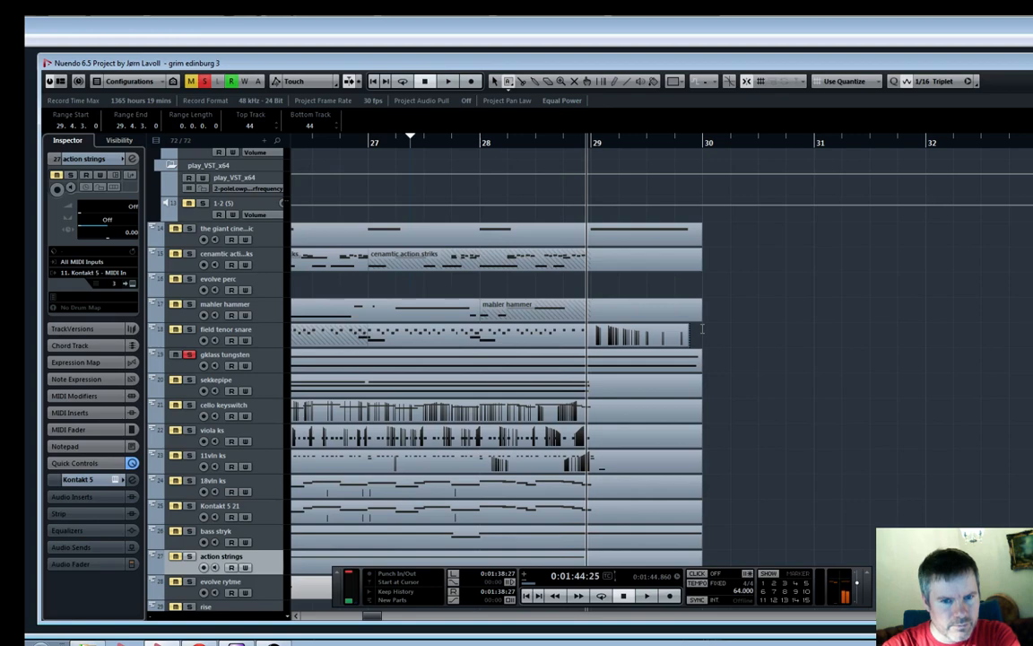
Fade out the volume automation of Kt. st. 1 (3) from 29.1.1.16 down to -∞ at 29.4.4.40
scroll(702, 329, up, 10)
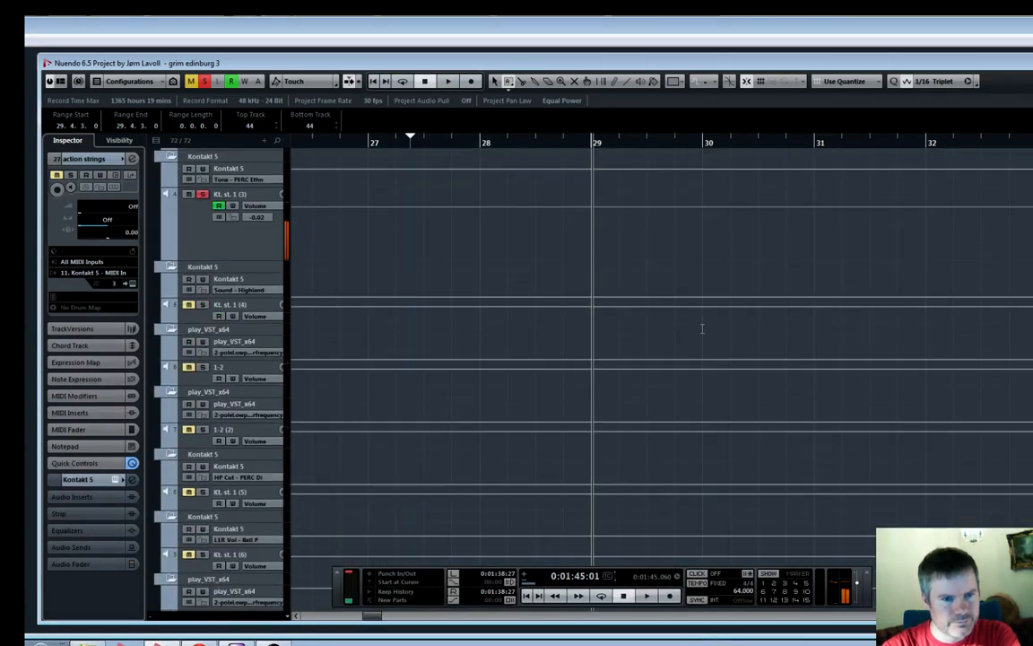
scroll(634, 298, up, 3)
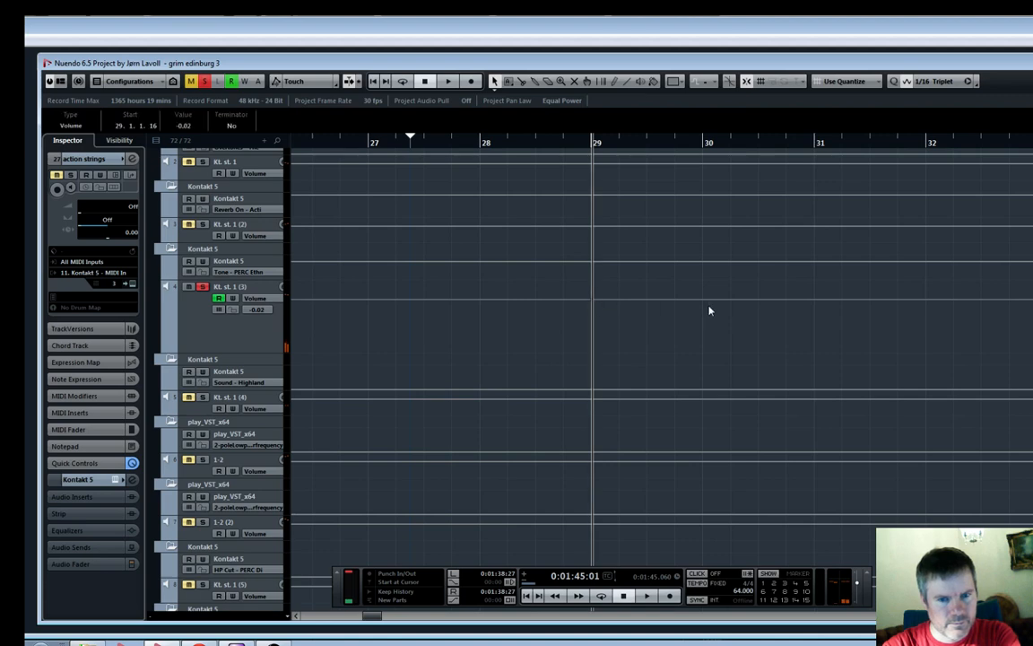
drag(706, 301, 697, 352)
Play the volume fade in solo, unsolo Kt. st. 1 (3) and play the whole mix up to bar 30
key(space)
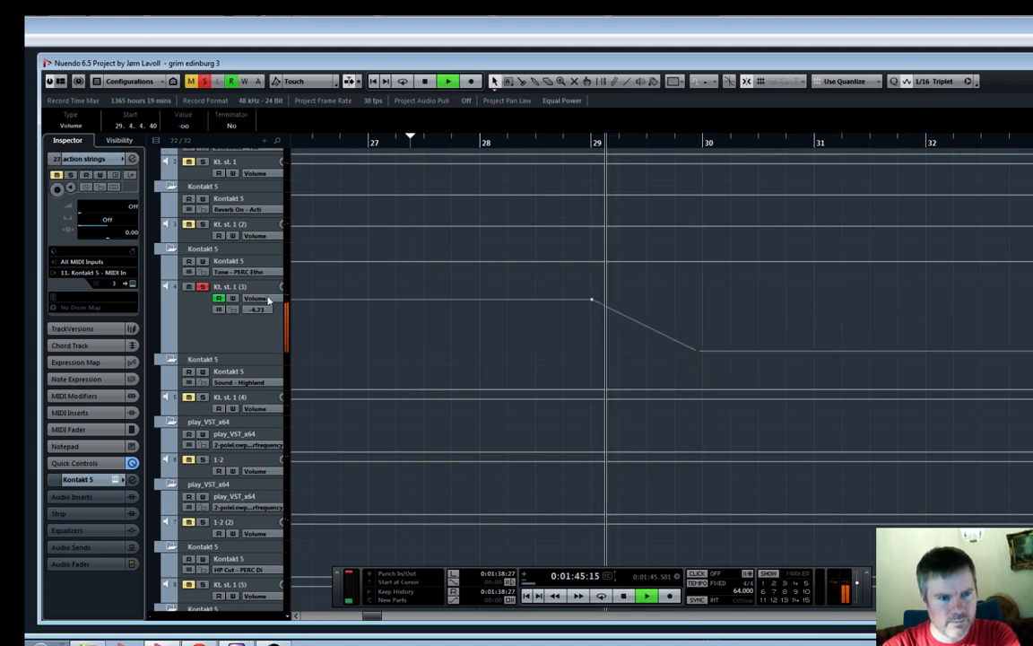
click(202, 286)
click(423, 143)
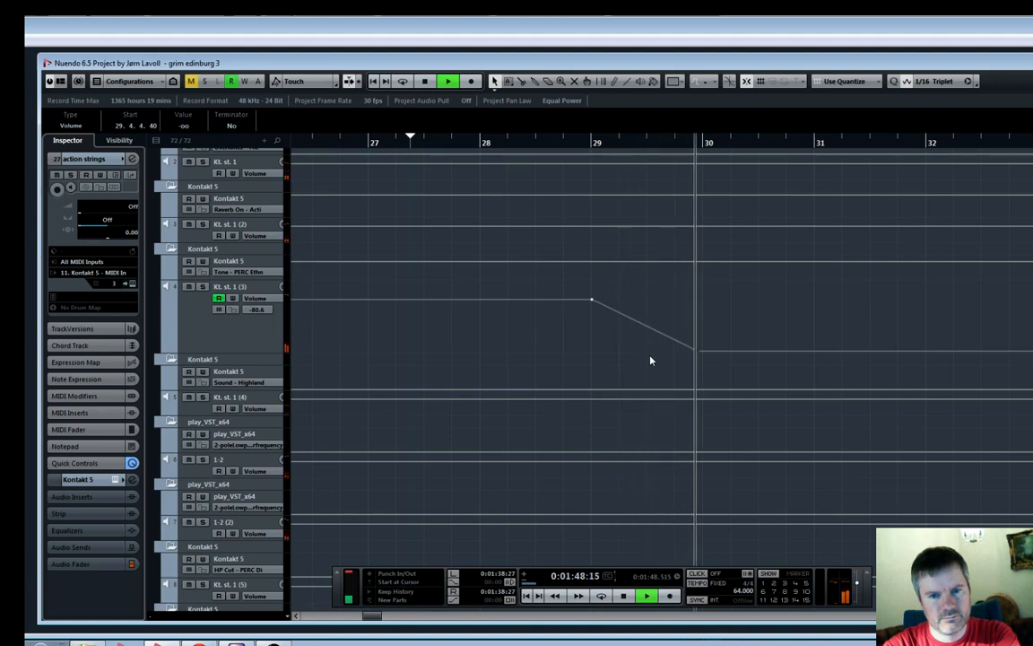
key(space)
Delete the end of the 11vln ks part from 29.4.4.40 to bar 30 using a range selection
scroll(651, 361, down, 8)
key(h)
key(h)
key(h)
key(h)
key(h)
key(h)
key(h)
key(h)
key(h)
key(h)
key(h)
key(h)
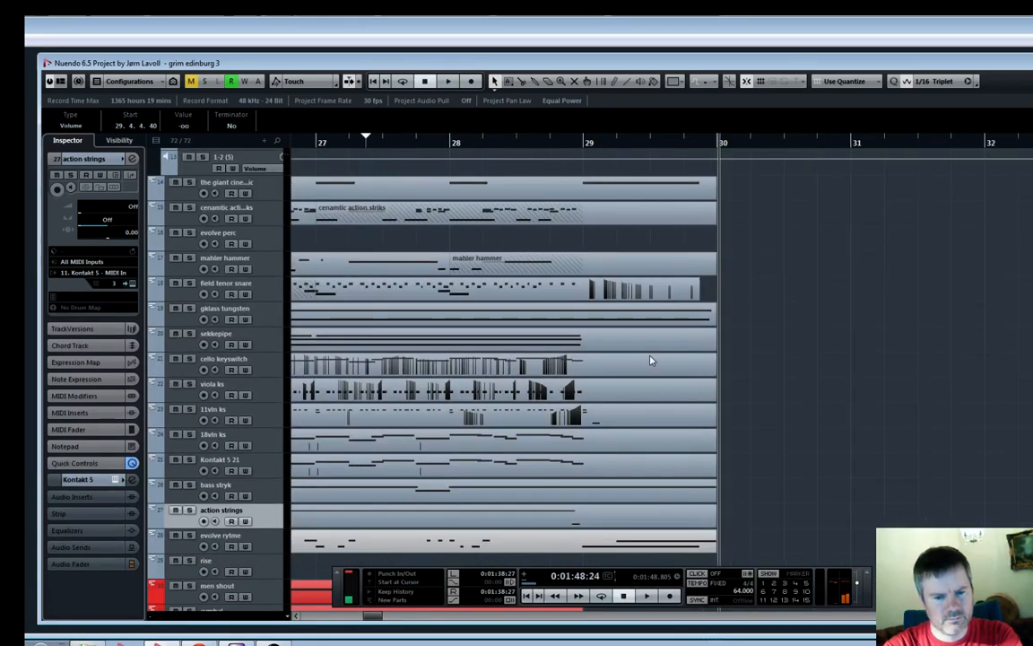
key(2)
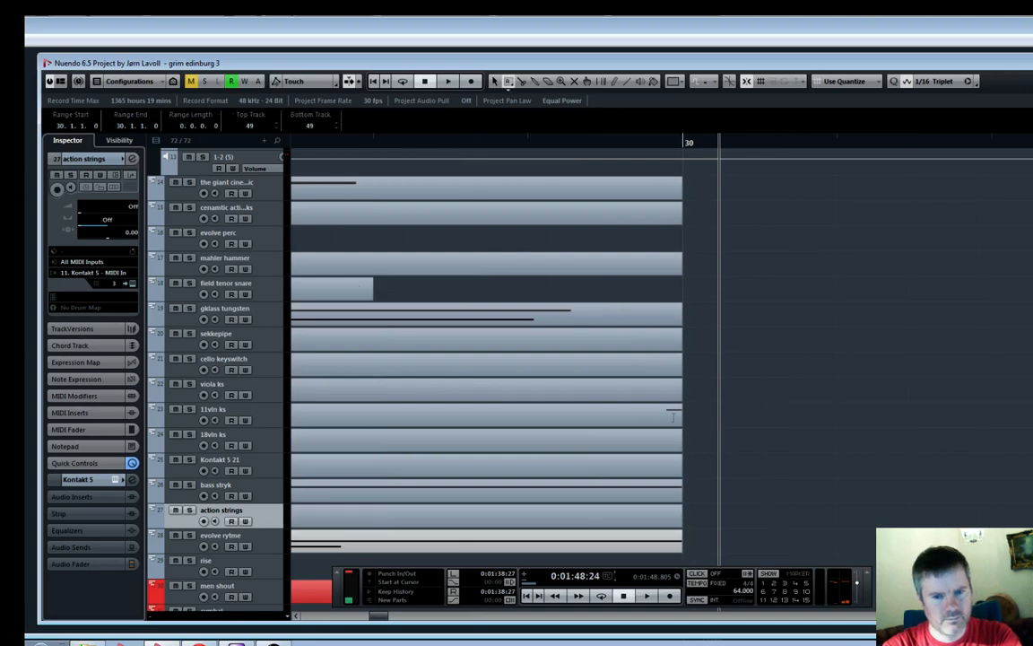
drag(692, 410, 580, 413)
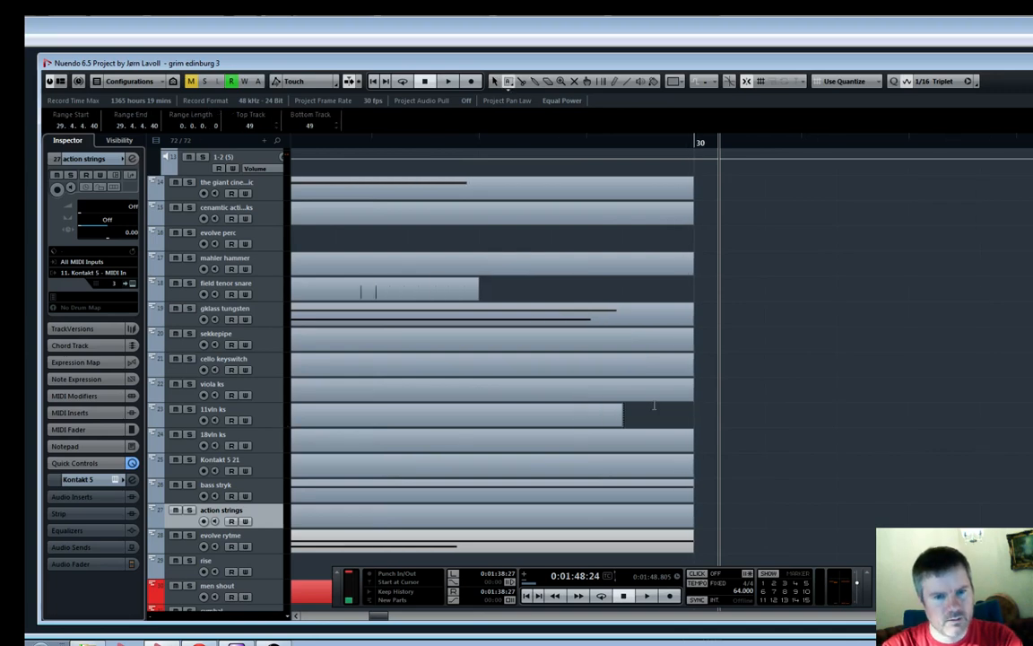
Move the playhead to bar 29 and open the bass stryk part that ends at bar 30 for note editing
key(g)
key(g)
key(g)
key(g)
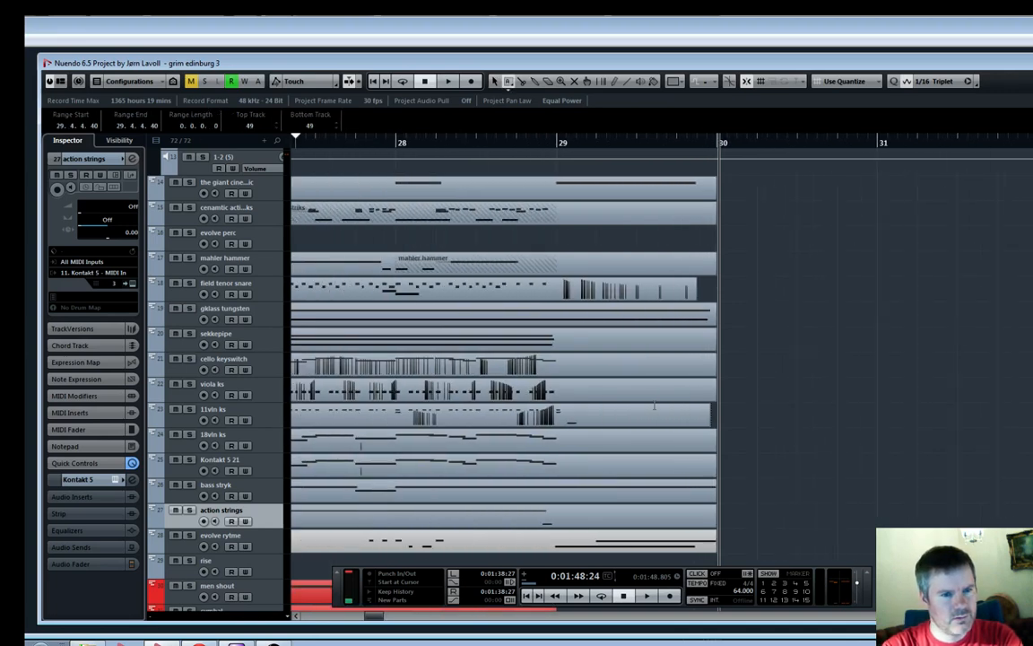
scroll(654, 406, down, 3)
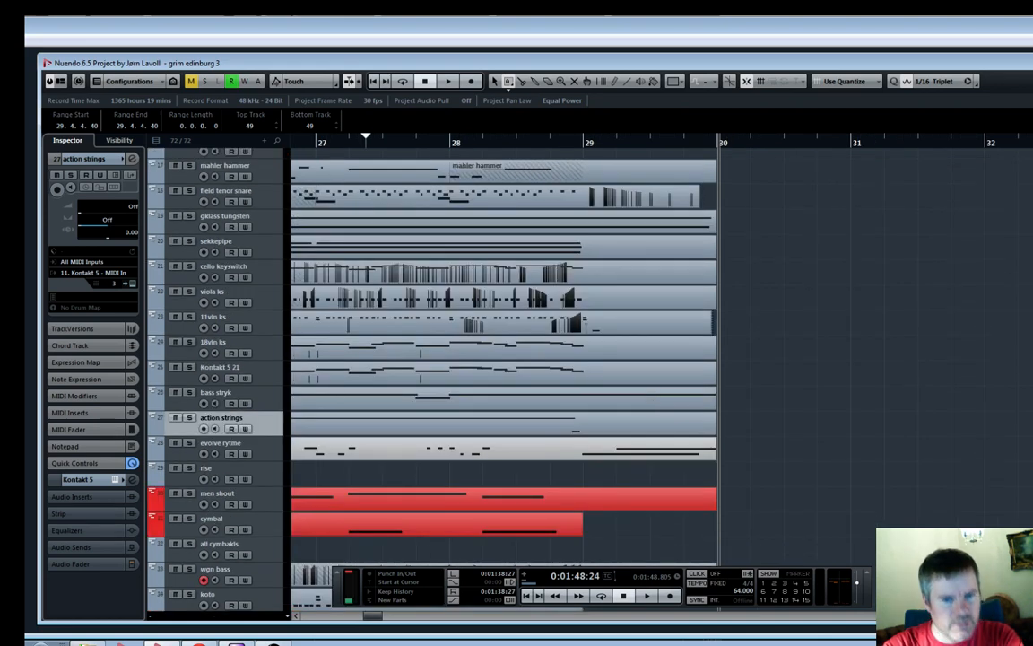
click(567, 143)
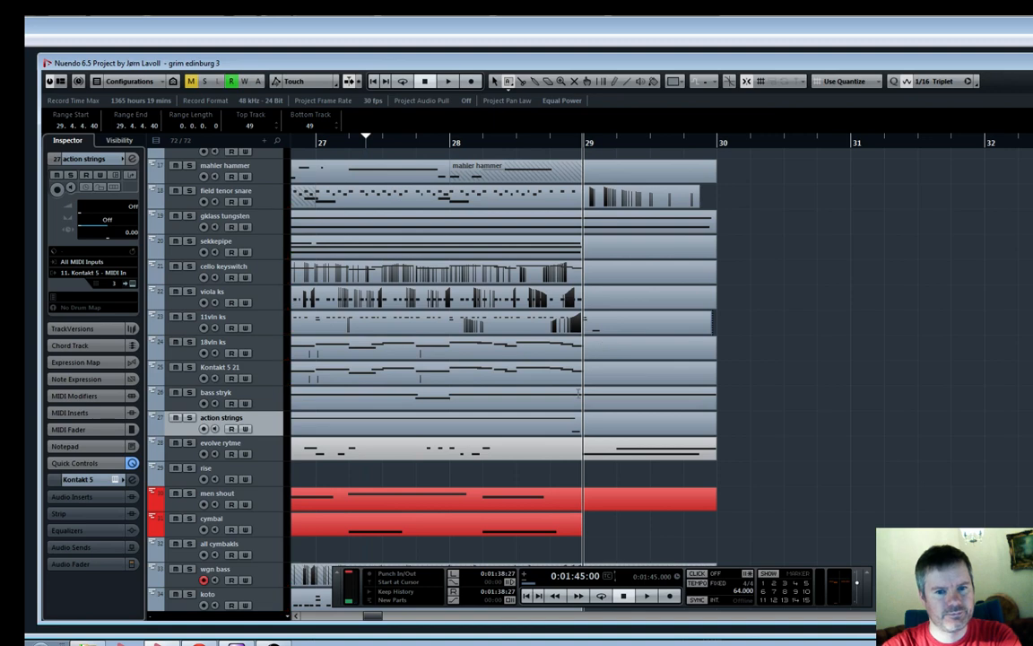
double_click(579, 391)
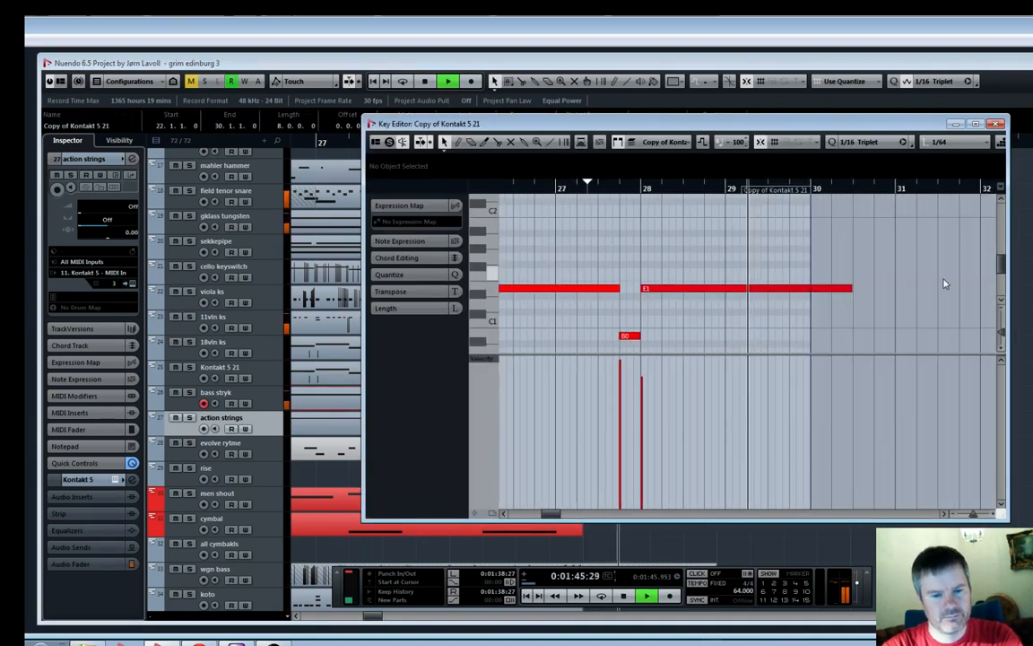
Shorten the long E1 note starting at bar 28 to end at 29.1.1.27, audition it, and close the Key Editor
click(807, 289)
key(Delete)
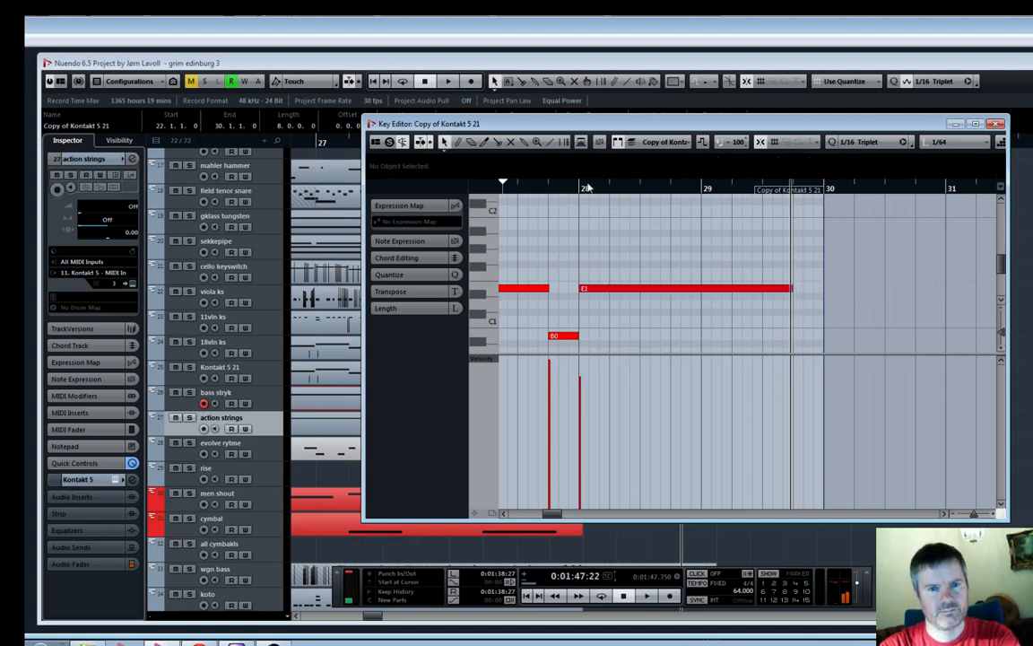
key(space)
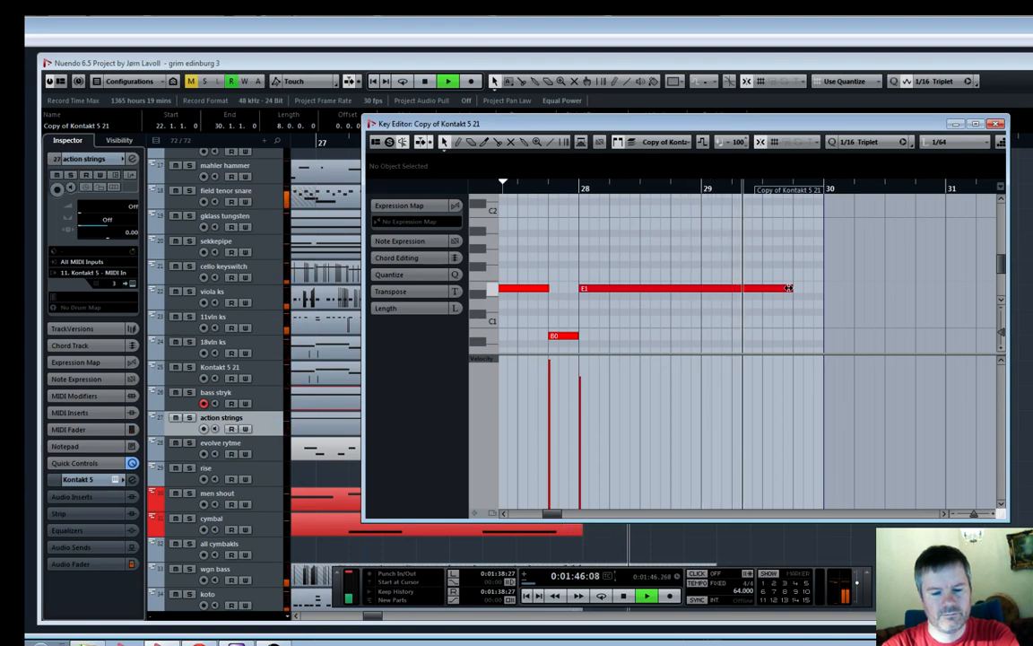
key(space)
drag(788, 288, 699, 288)
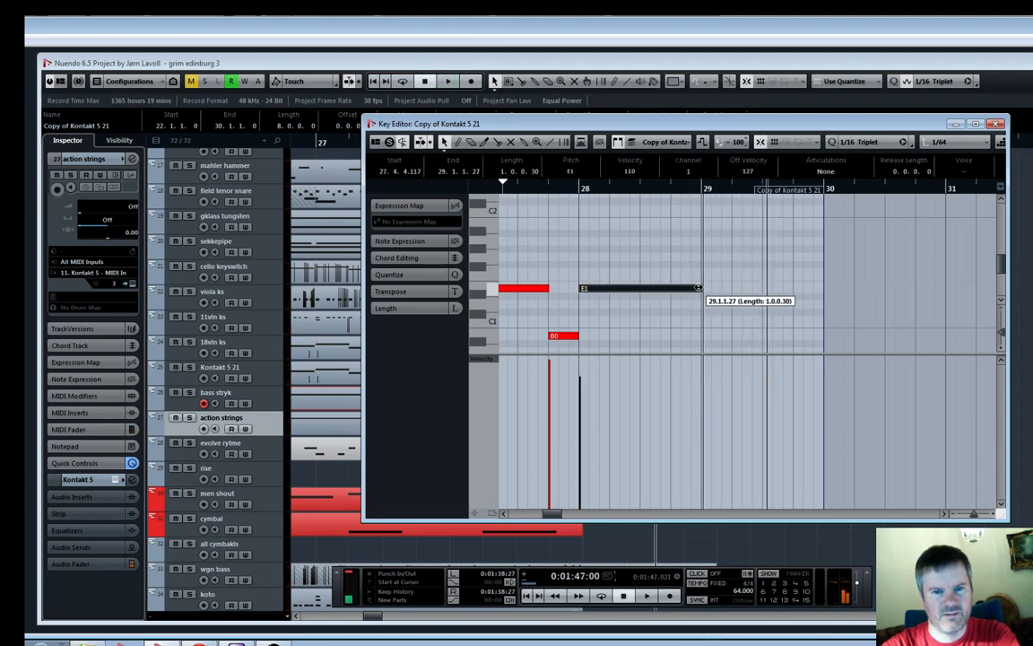
click(569, 188)
key(space)
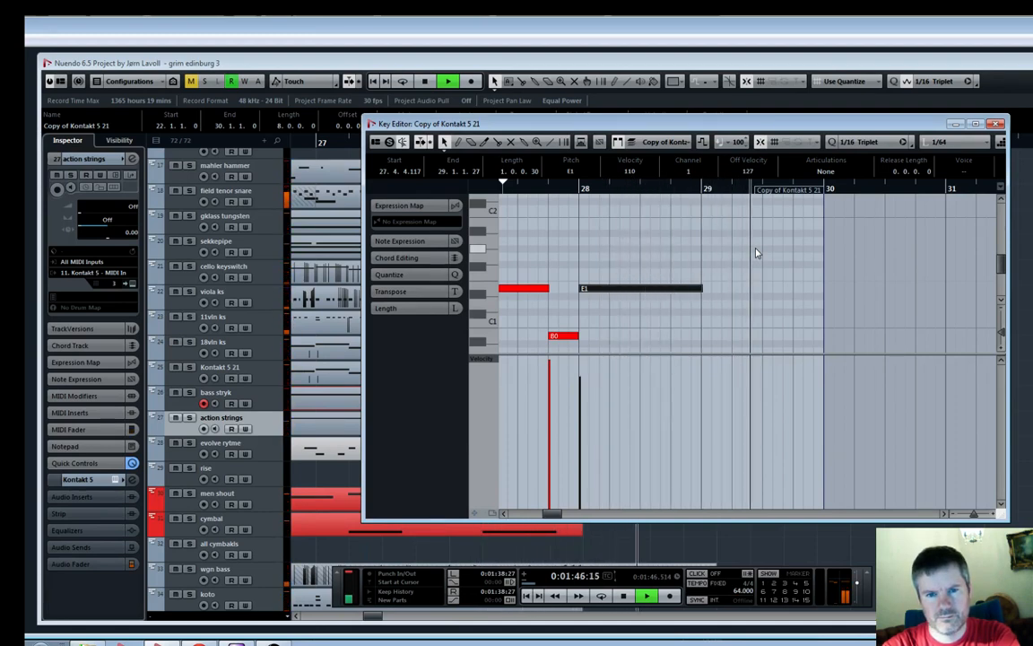
key(space)
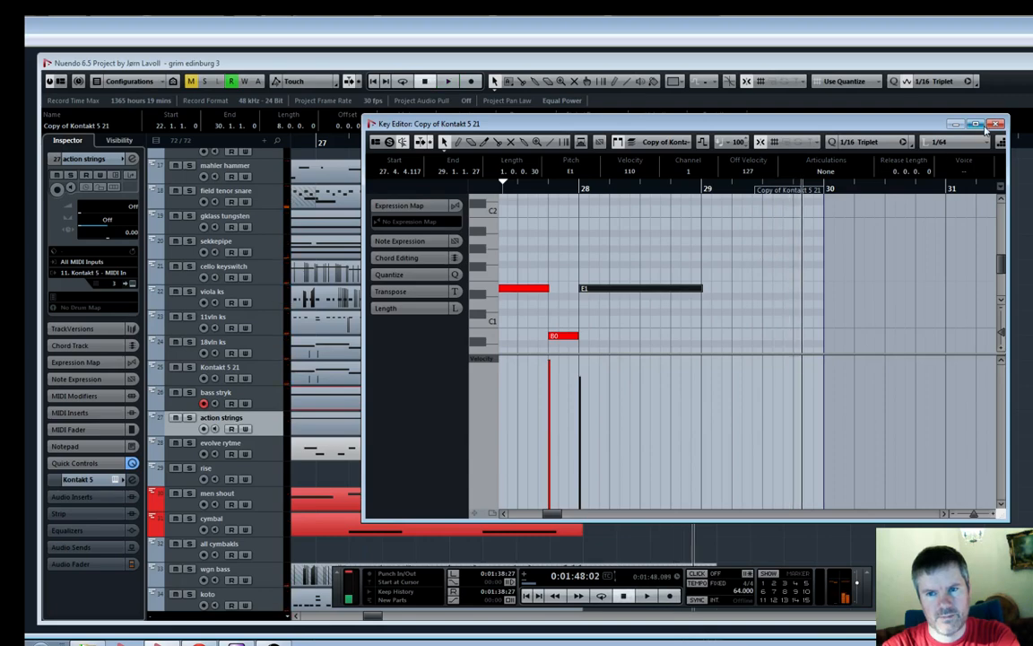
click(995, 124)
Select the evolve rytme track and have it armed for recording
key(g)
key(g)
key(g)
key(g)
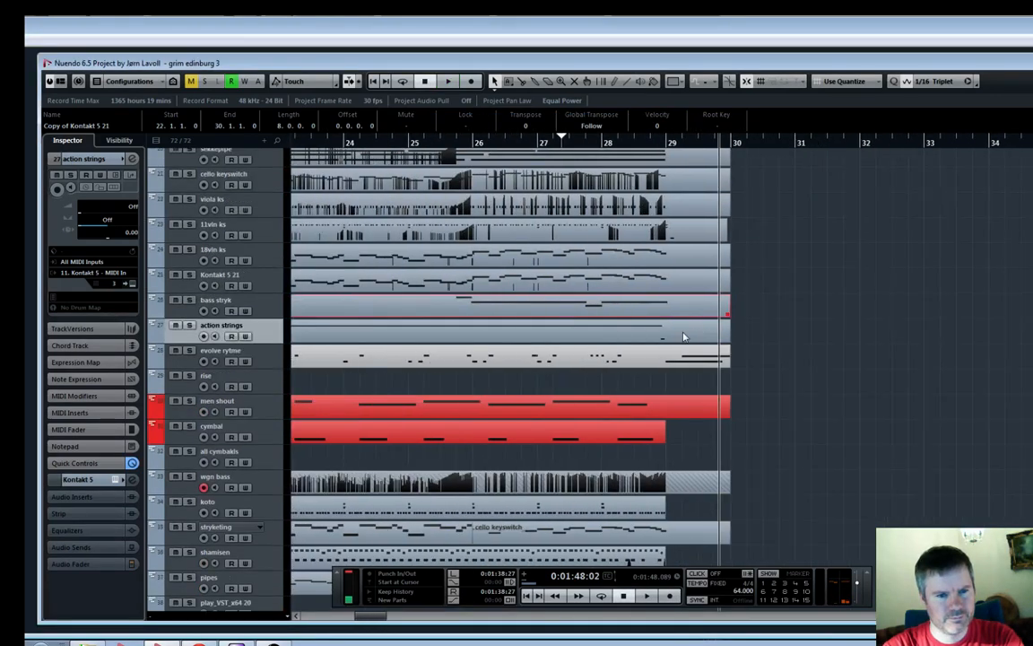
click(197, 352)
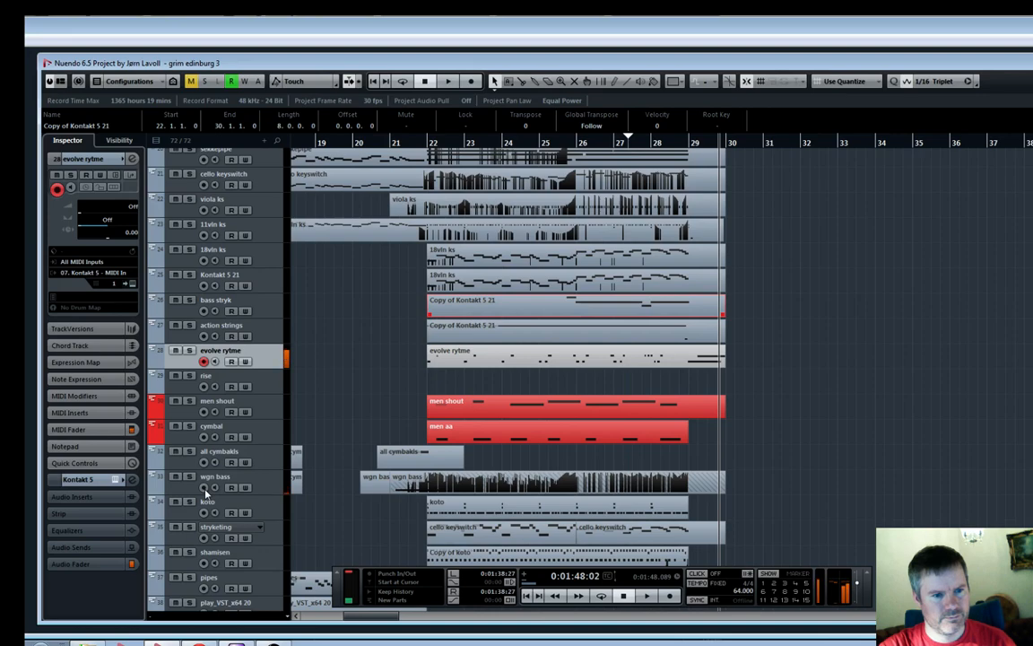
Look through the track list and the arrangement leading up to bar 30
scroll(363, 331, down, 5)
scroll(362, 332, up, 5)
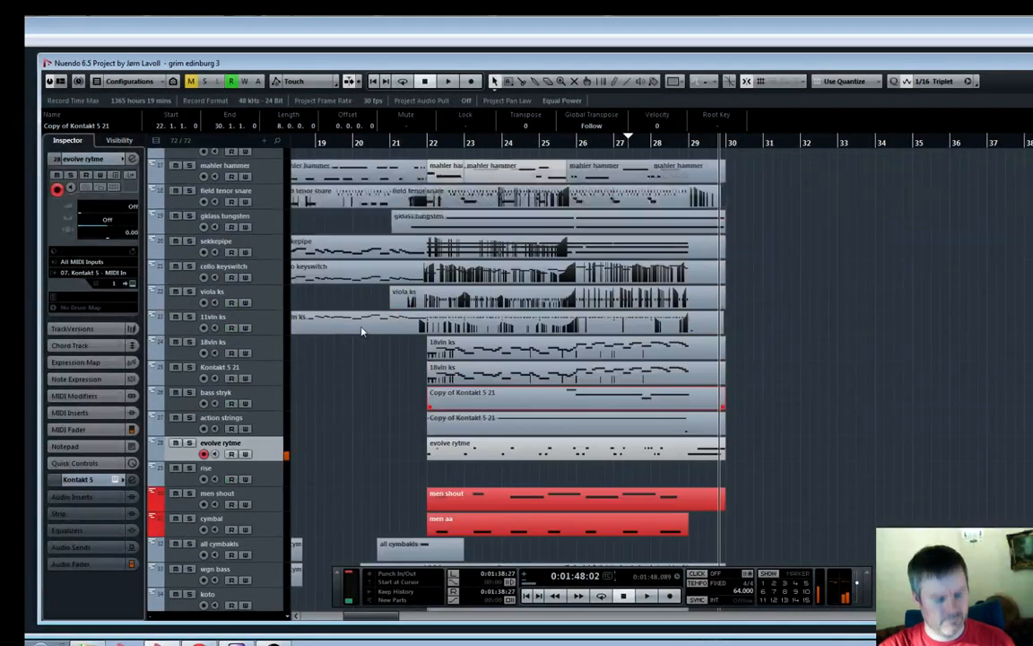
scroll(361, 332, down, 10)
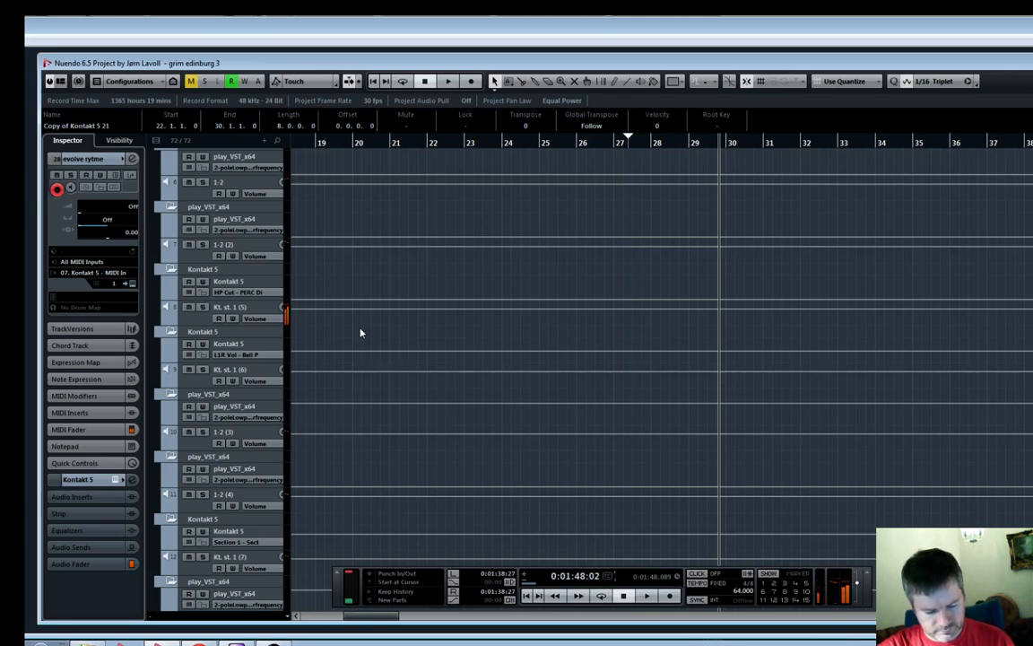
scroll(361, 333, up, 10)
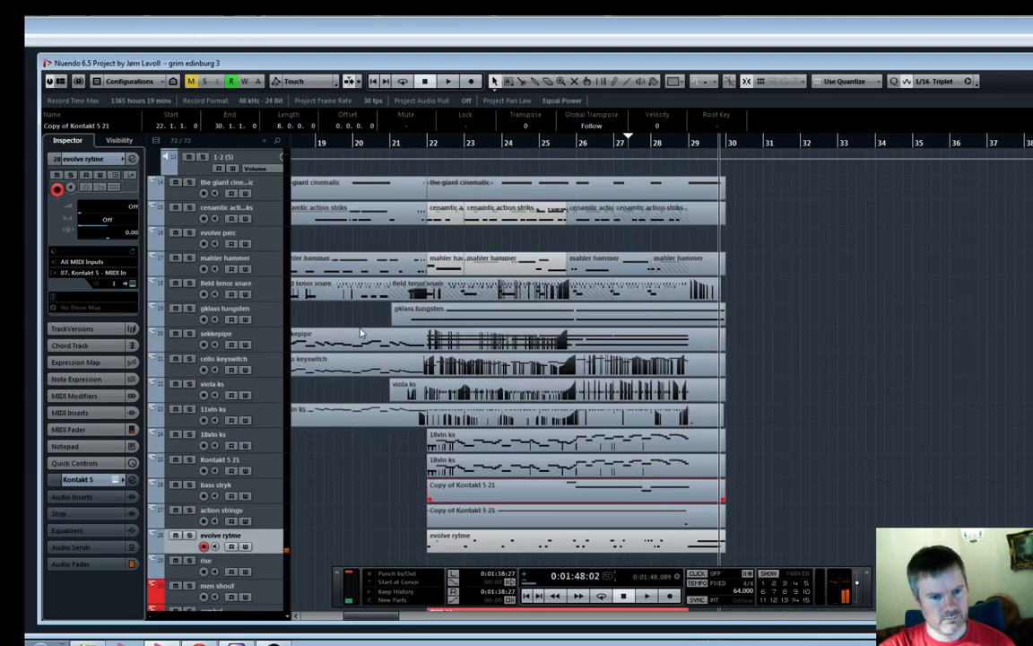
scroll(361, 333, down, 3)
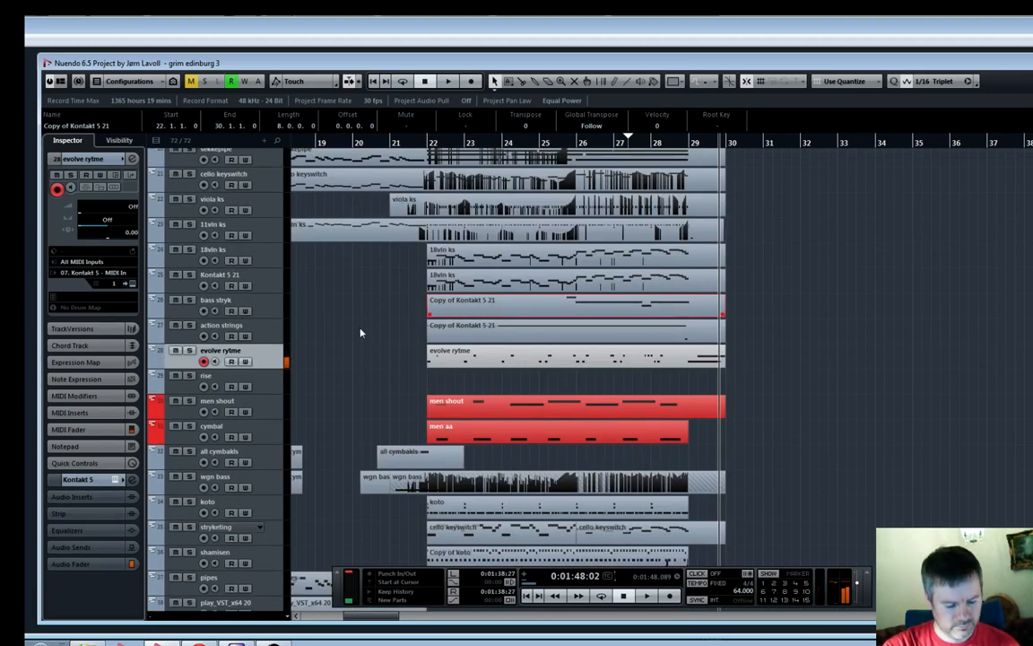
key(g)
key(g)
key(g)
key(g)
key(g)
key(g)
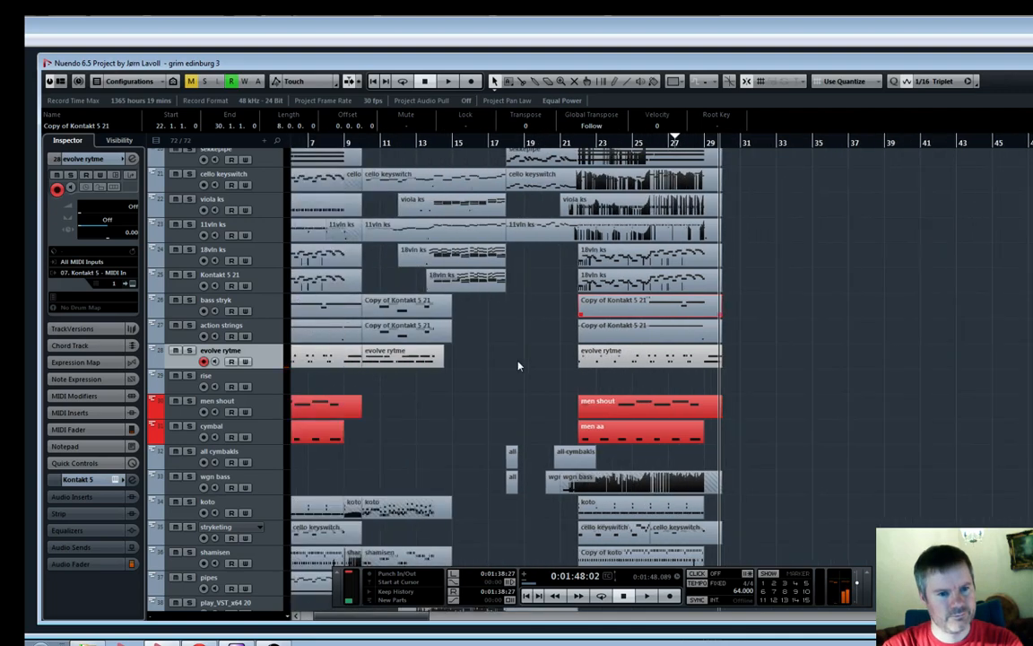
Play the arrangement from just before bar 2 with a close view of the opening bars
click(309, 143)
key(h)
key(h)
key(h)
key(h)
key(h)
key(h)
key(h)
key(h)
key(h)
key(h)
key(h)
key(h)
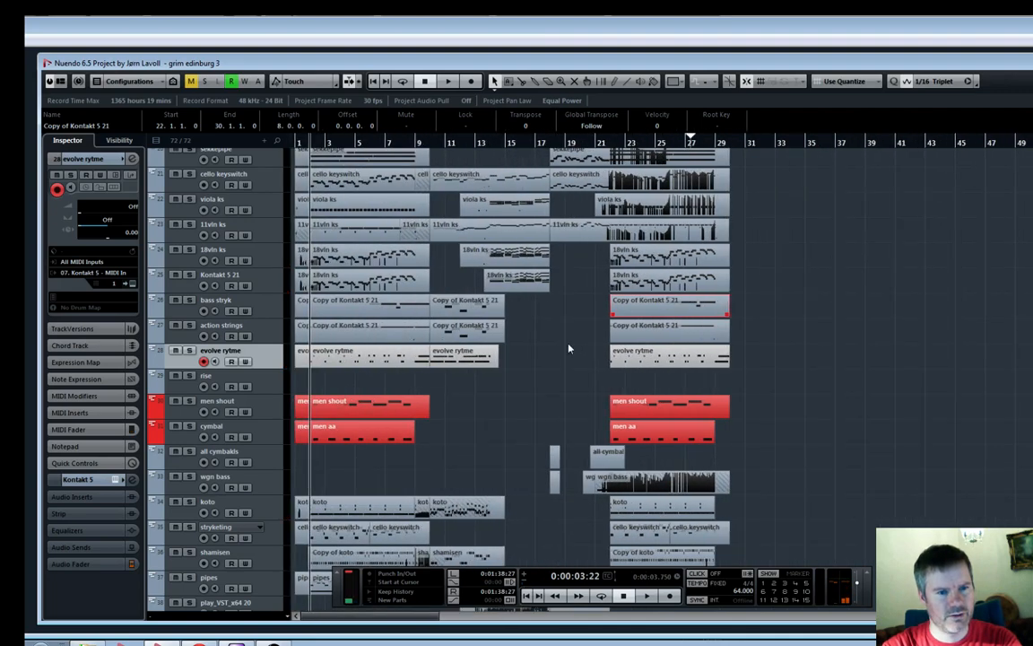
key(space)
key(g)
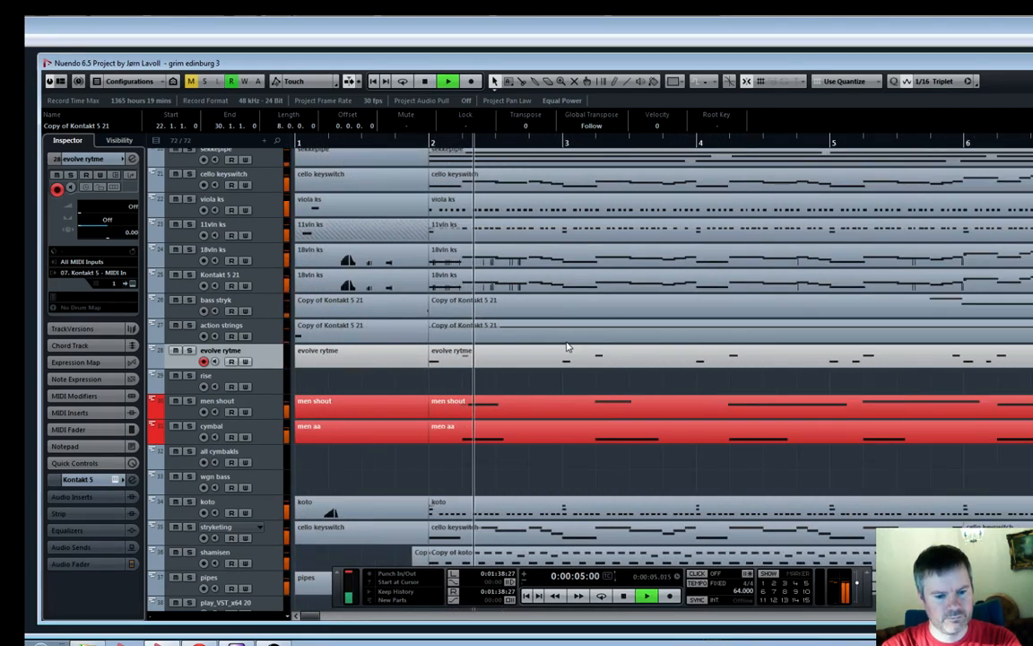
Select the evolve rytme part at bar 2, listen to its track soloed, and turn the solo off
click(540, 350)
click(189, 350)
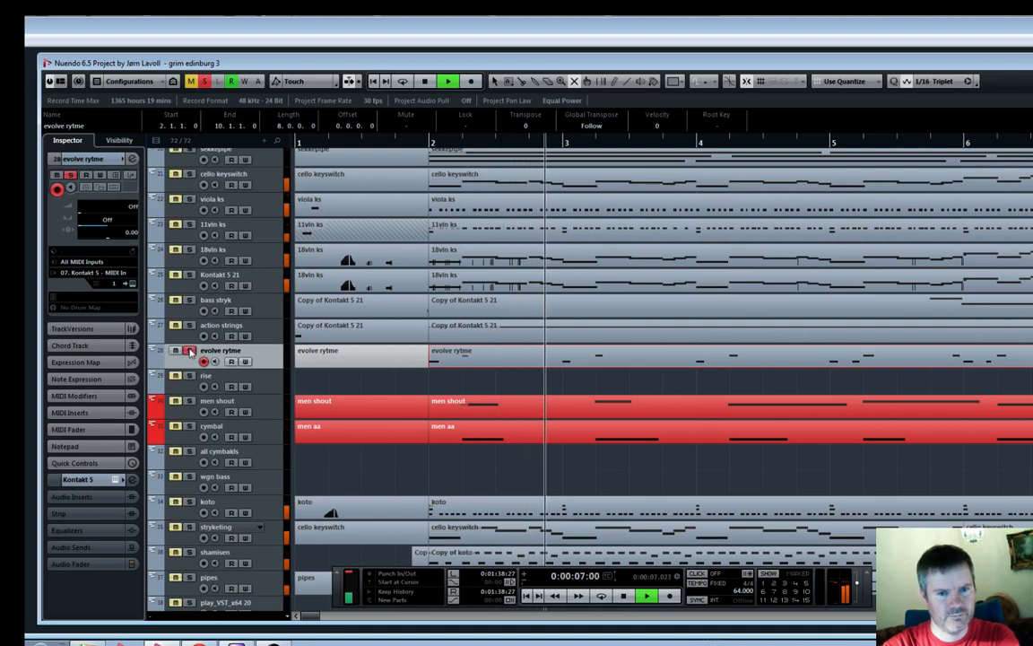
click(189, 350)
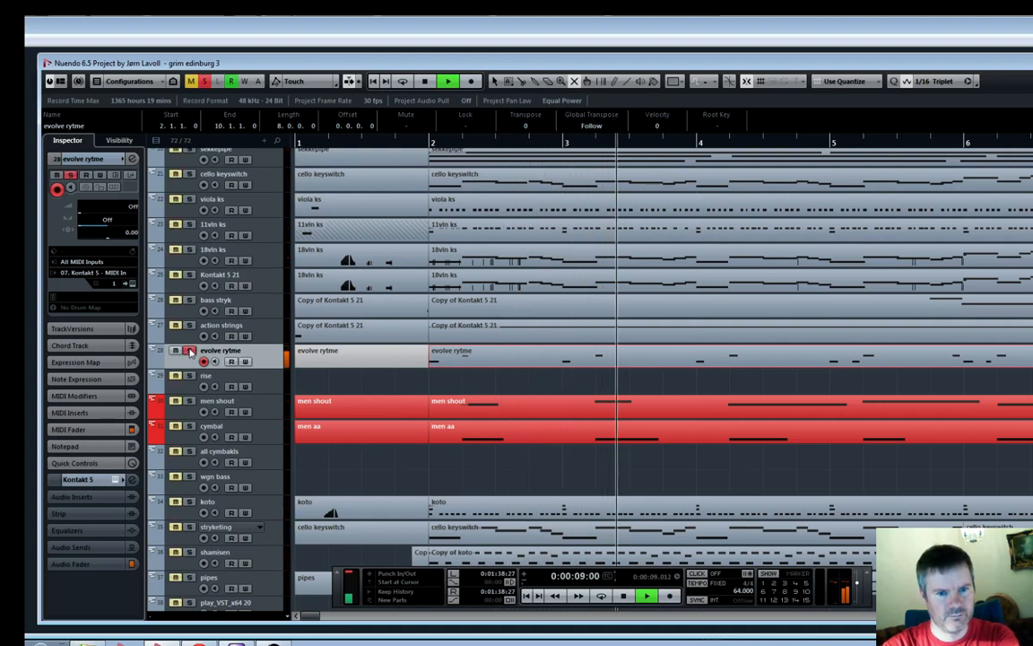
key(g)
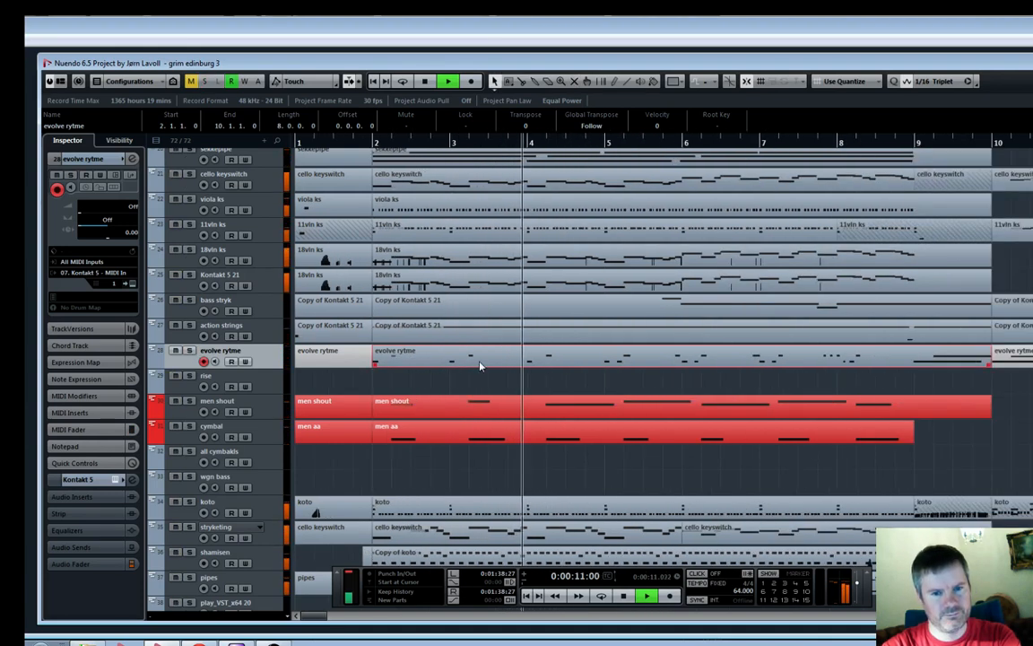
key(g)
key(g)
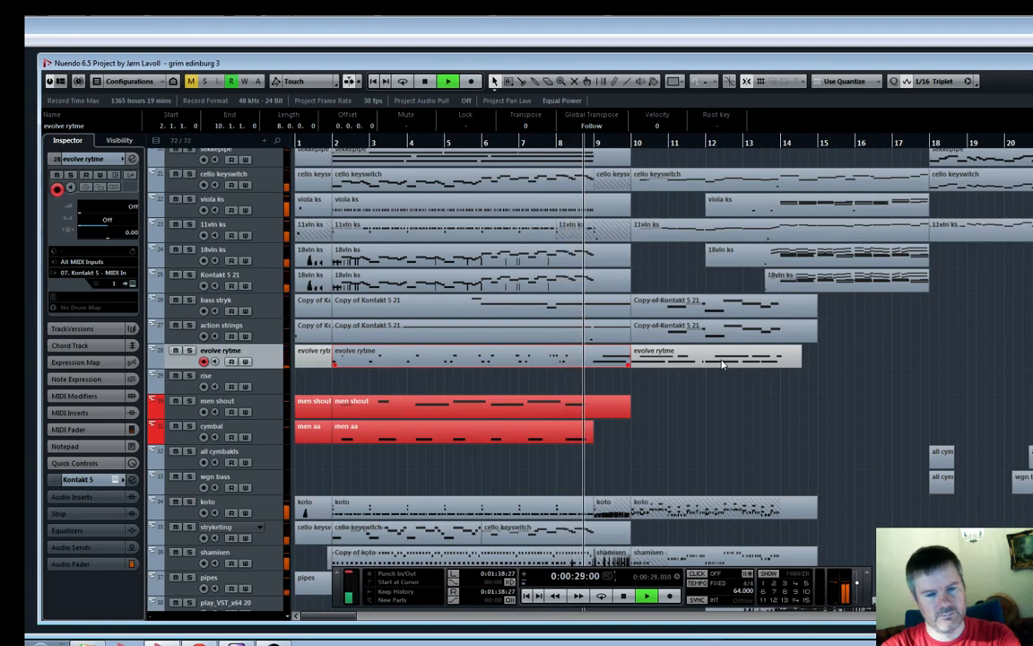
Listen on through bars 9 to 12 and select the evolve rytme part starting at bar 10 to examine its rhythm
key(h)
key(h)
key(h)
key(h)
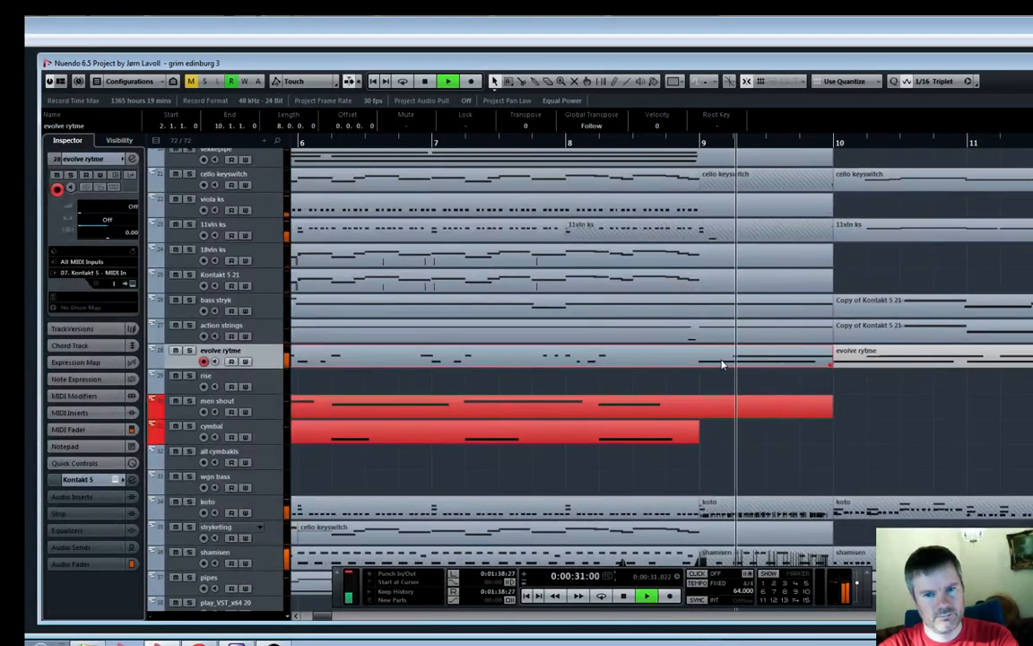
key(g)
key(g)
key(g)
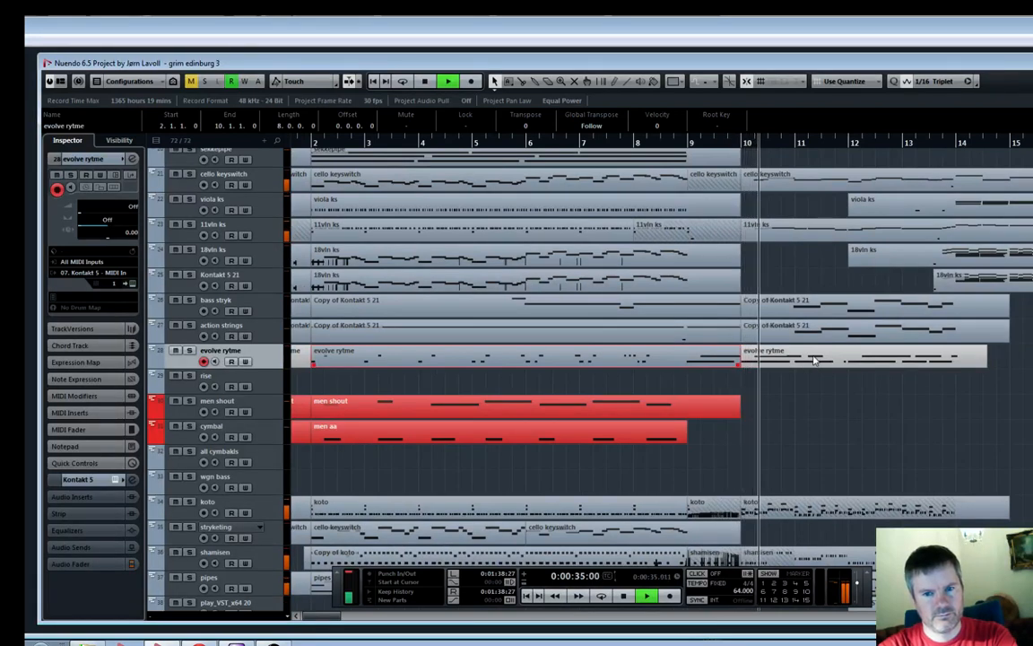
click(813, 357)
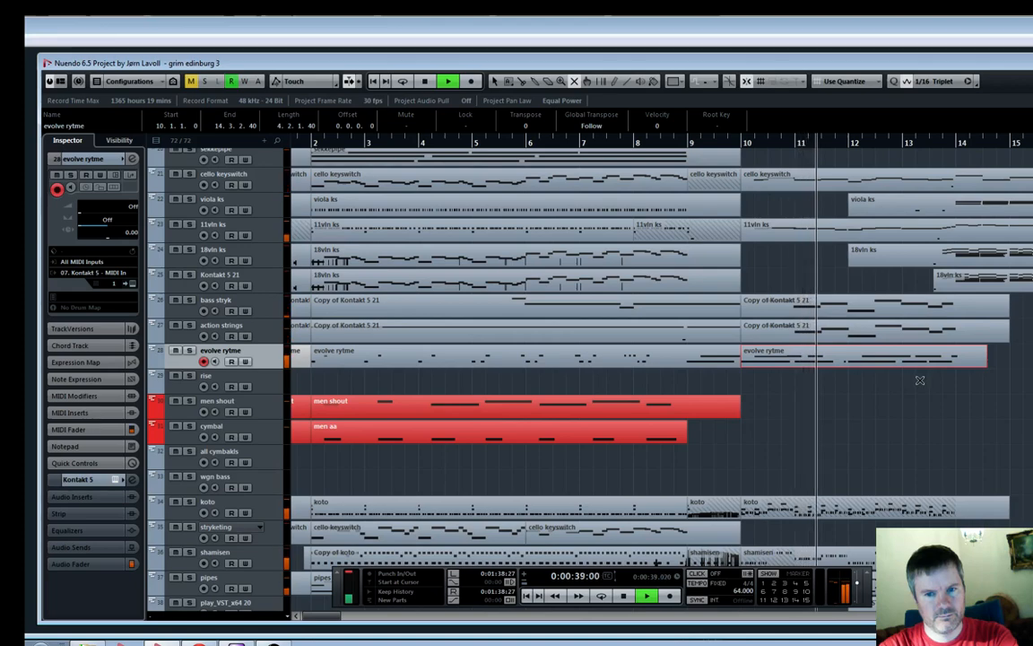
key(h)
key(h)
key(h)
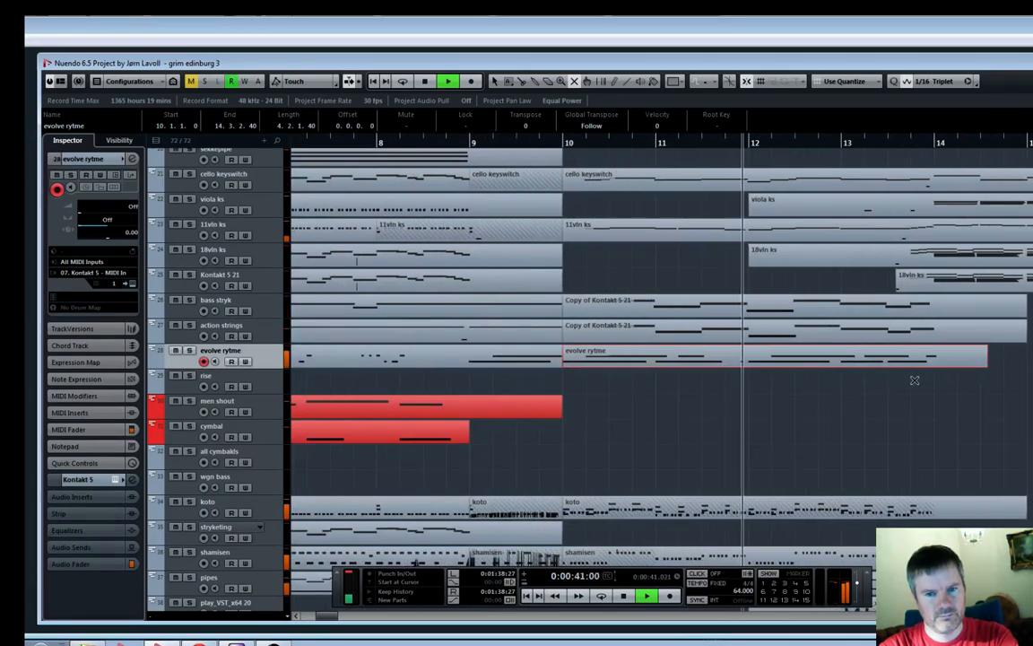
key(g)
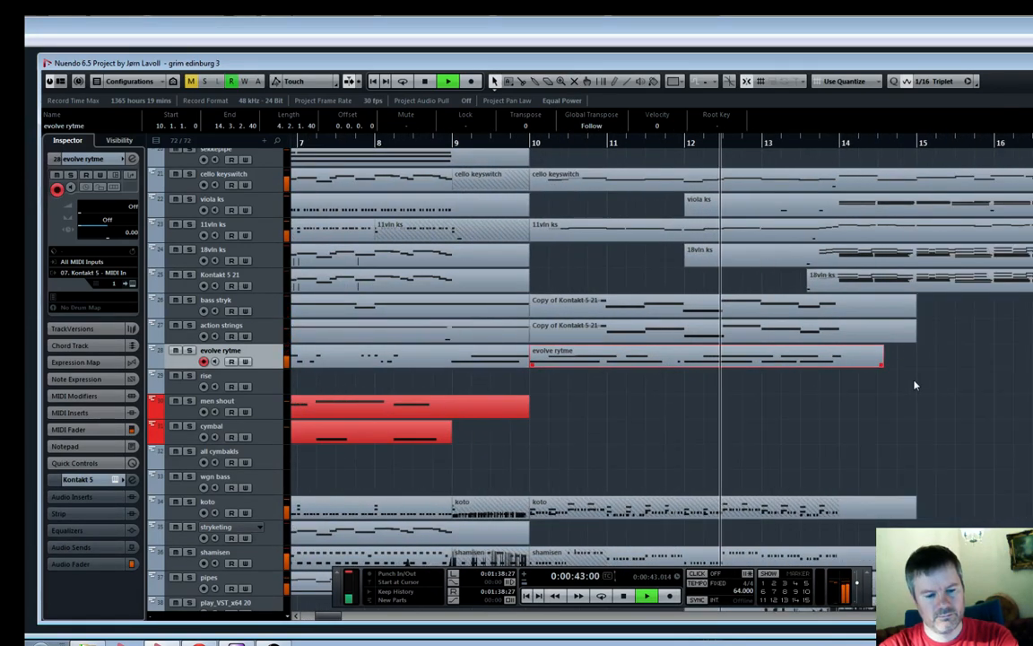
Delete the evolve rytme part that starts at bar 22
key(g)
key(g)
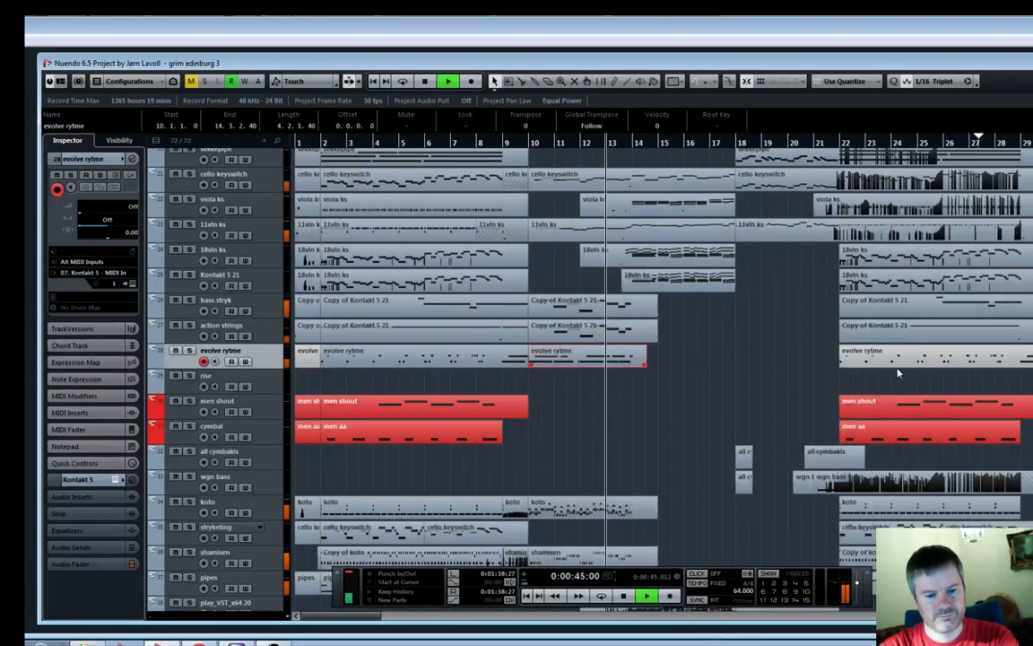
key(Delete)
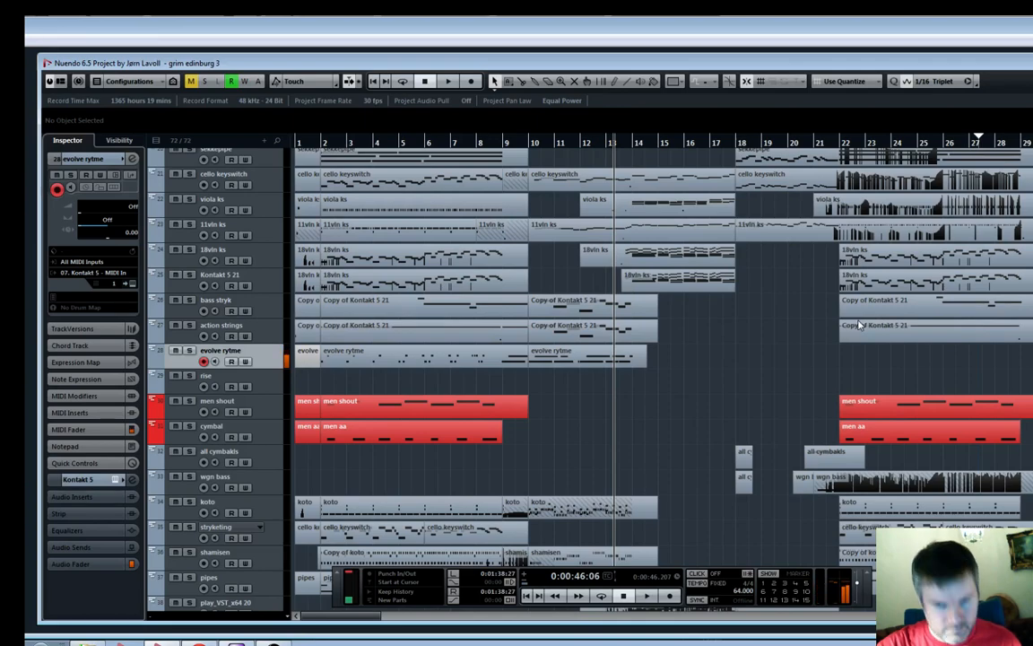
Record a new evolve rytme part from bar 21 to bar 30, starting the recording just before bar 21
click(816, 143)
key(h)
key(h)
key(h)
key(h)
key(h)
key(h)
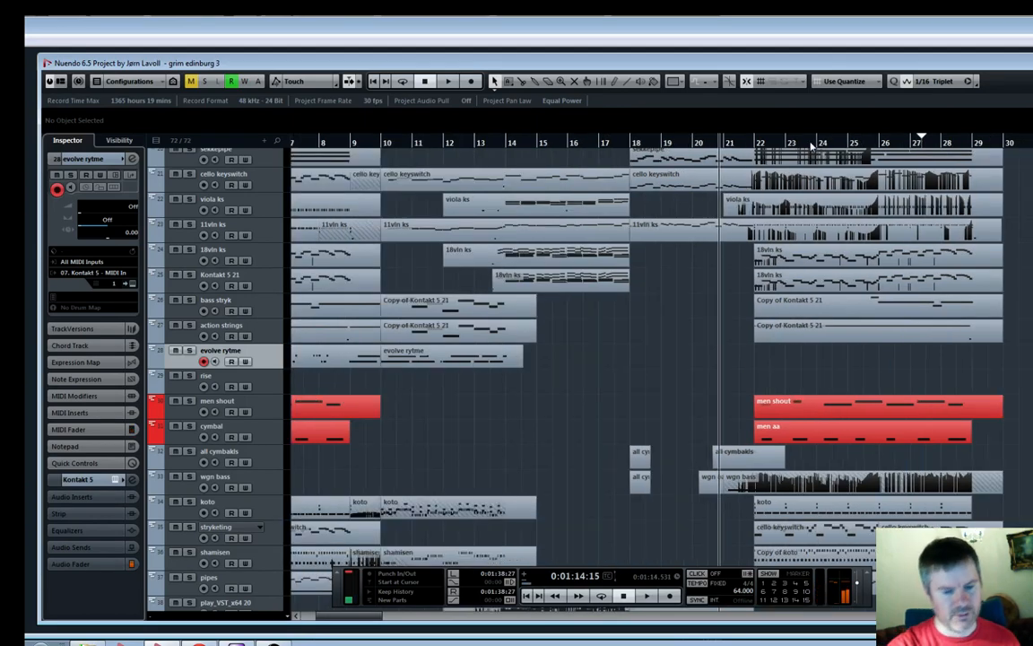
key(KP_Multiply)
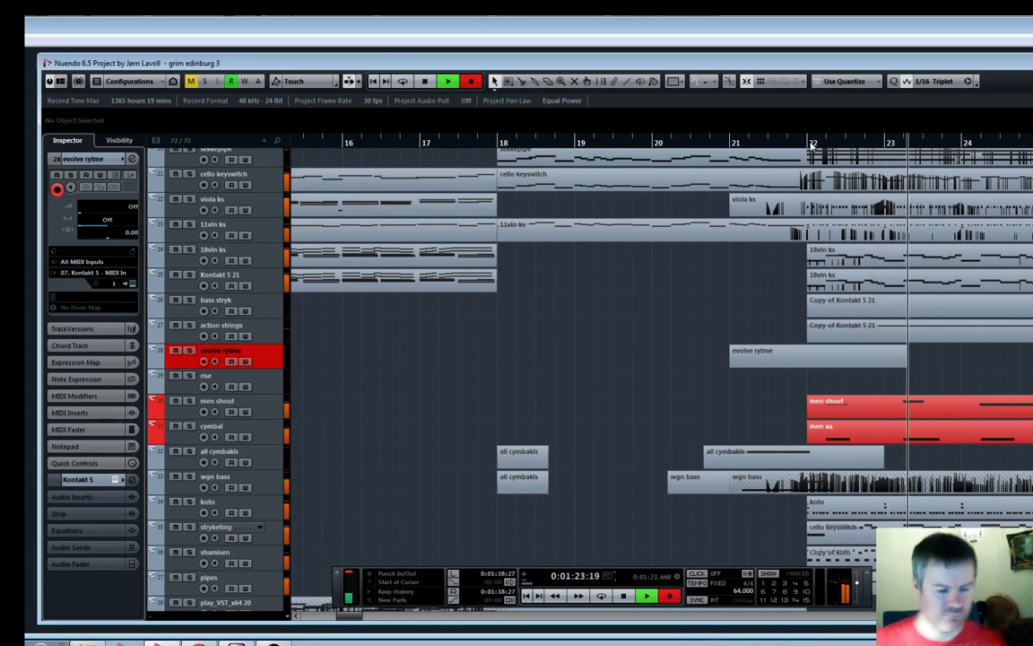
key(g)
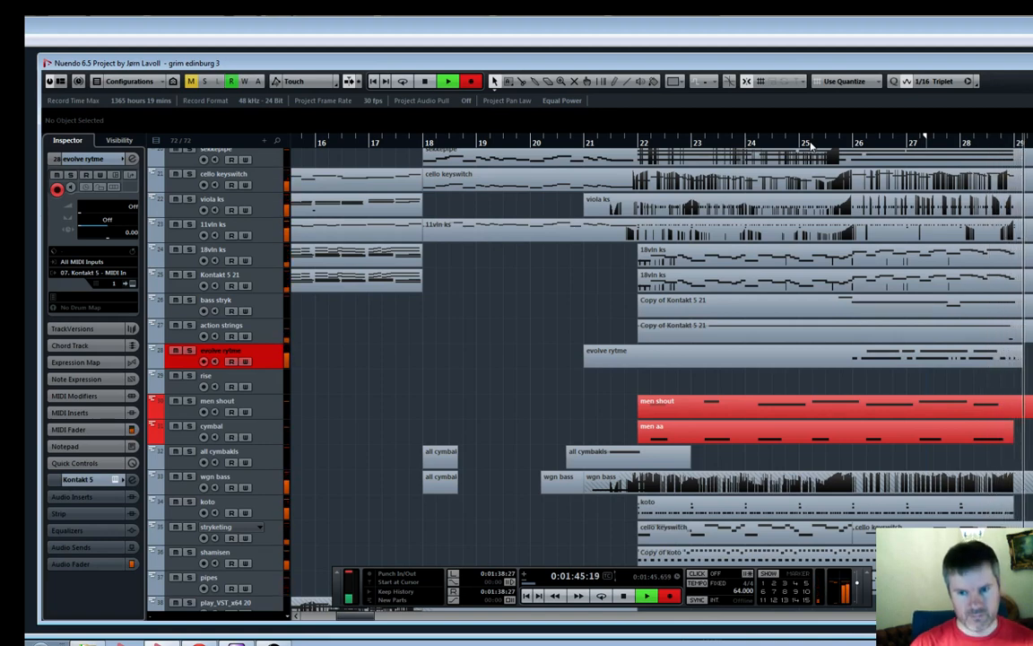
key(space)
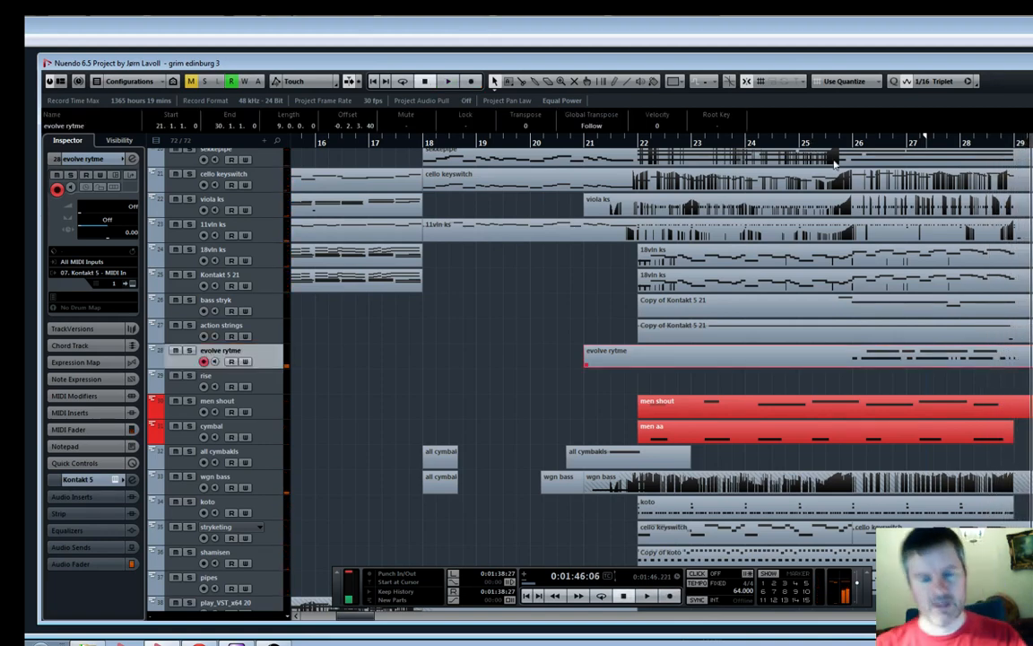
Open the newly recorded evolve rytme part and delete the stray E2 note just before bar 29
double_click(1021, 348)
click(874, 300)
key(Delete)
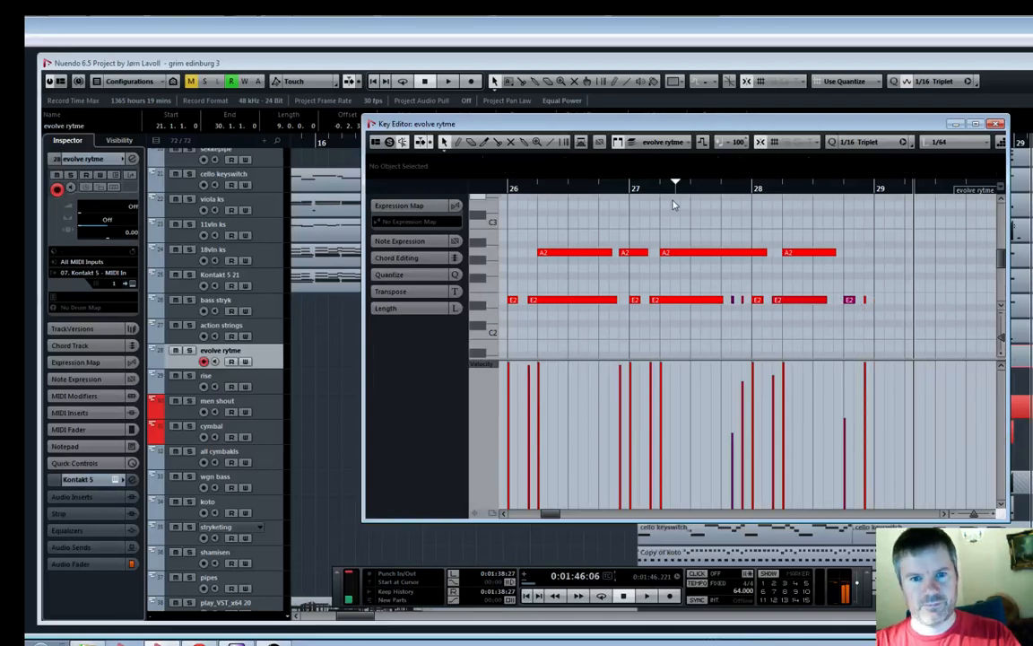
Play back the recorded evolve rytme notes around bar 27 and return to the arrangement
key(space)
key(g)
key(g)
key(space)
click(996, 123)
key(g)
key(g)
key(g)
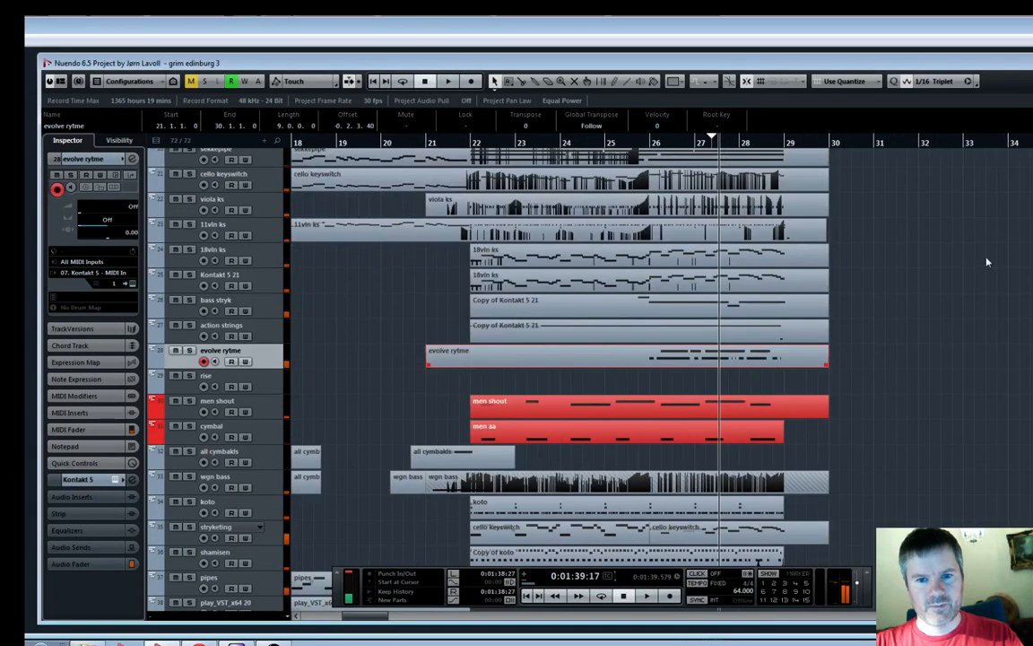
Split the evolve rytme part at 25.1.3 and delete the empty section in front of it
click(645, 357)
key(1)
click(590, 360)
key(Delete)
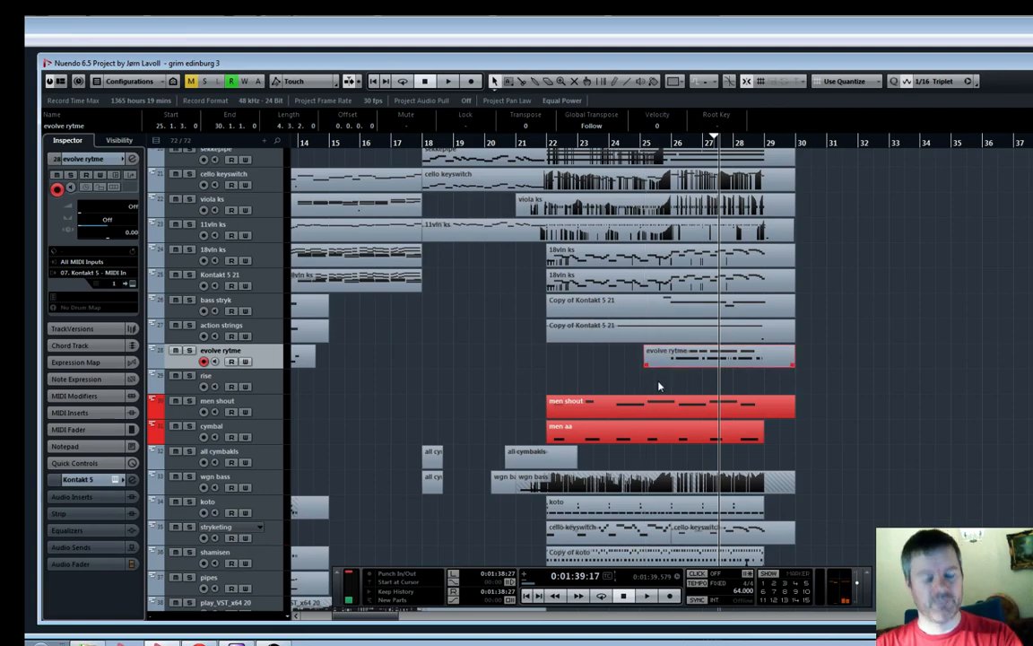
Play the arrangement from around bar 18 and solo the cello keyswitch track to check its line
scroll(590, 281, up, 4)
click(483, 143)
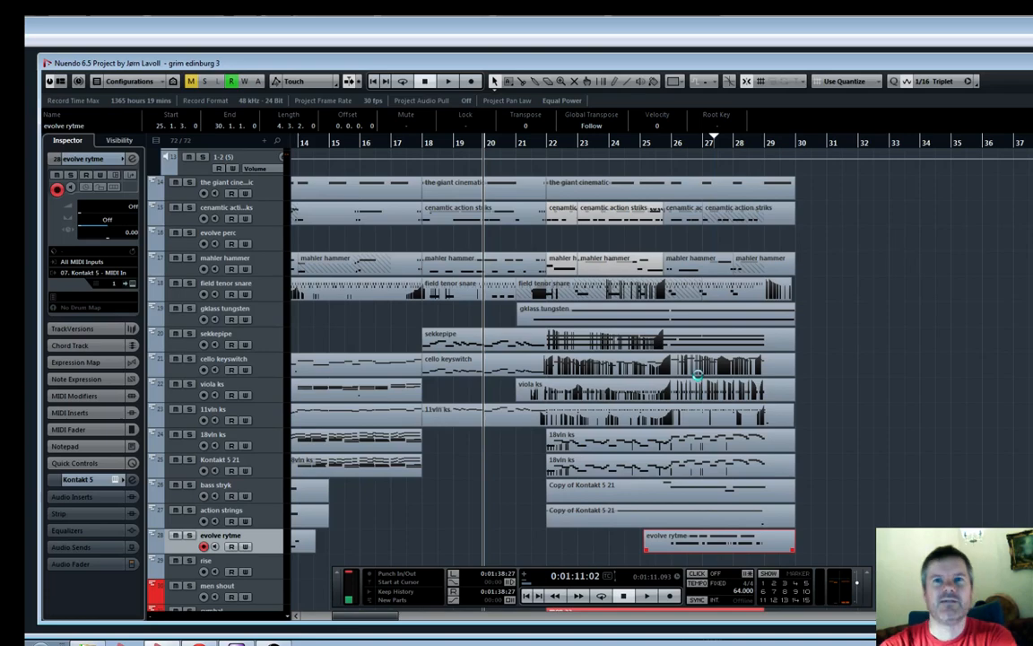
key(h)
scroll(699, 375, down, 4)
key(h)
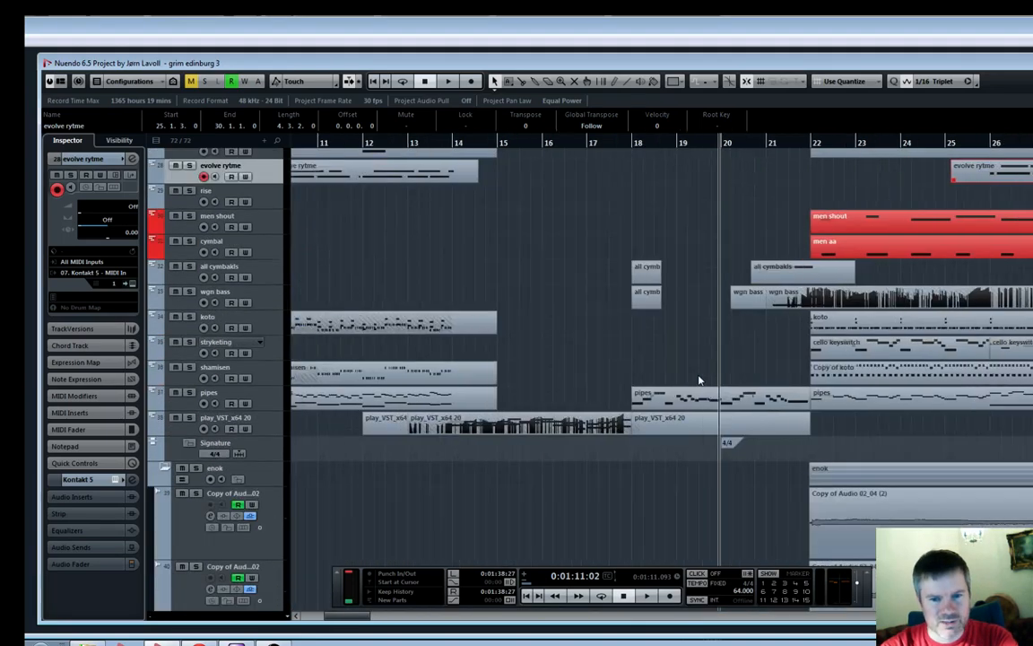
key(h)
key(h)
click(579, 144)
key(space)
scroll(803, 337, up, 5)
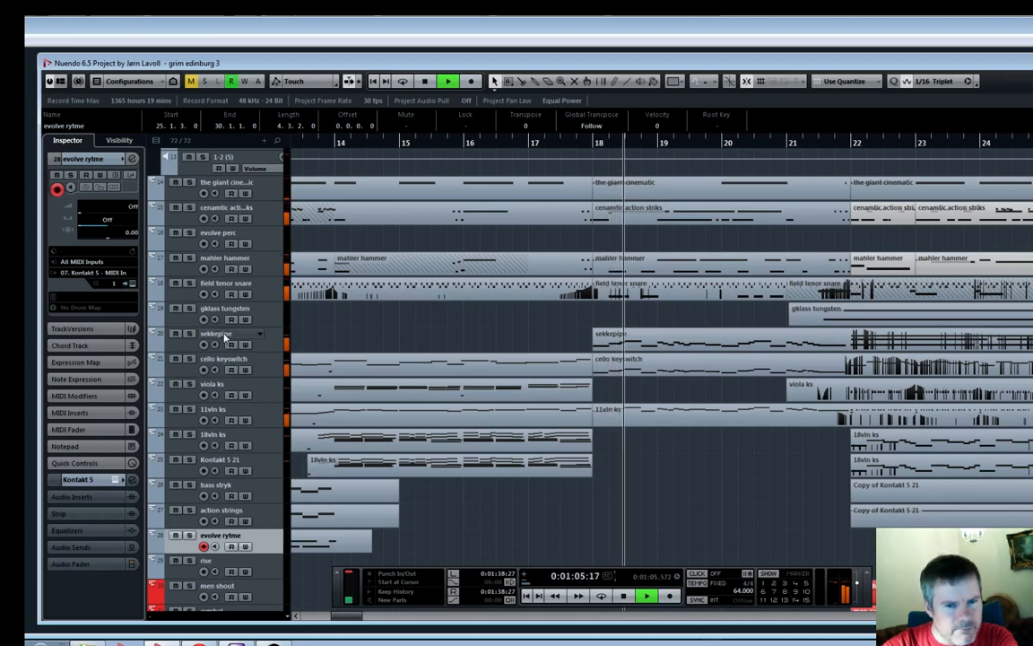
click(188, 359)
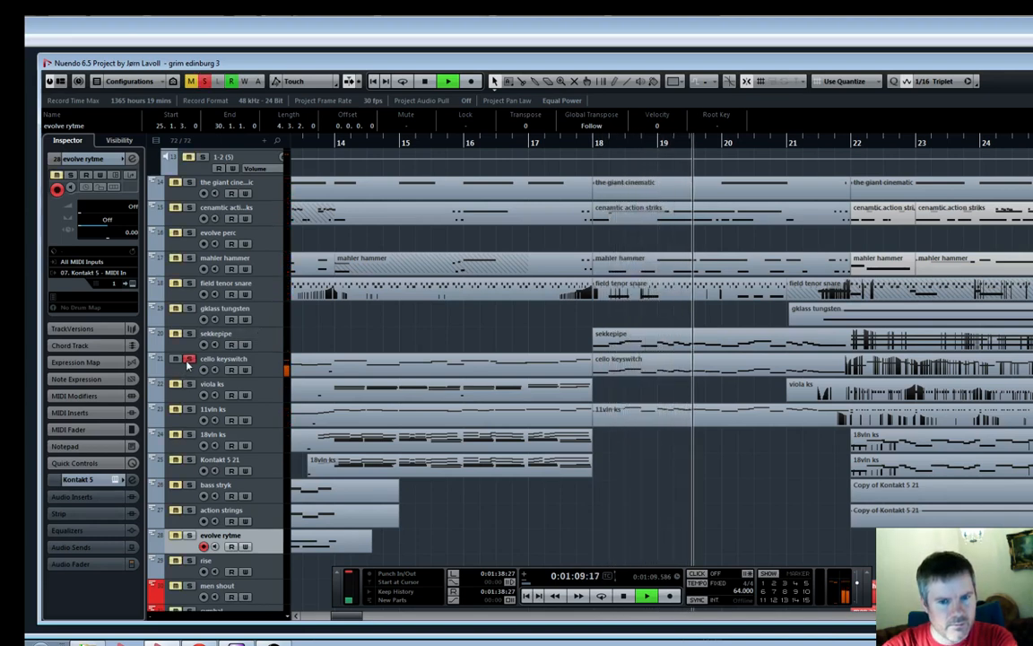
key(g)
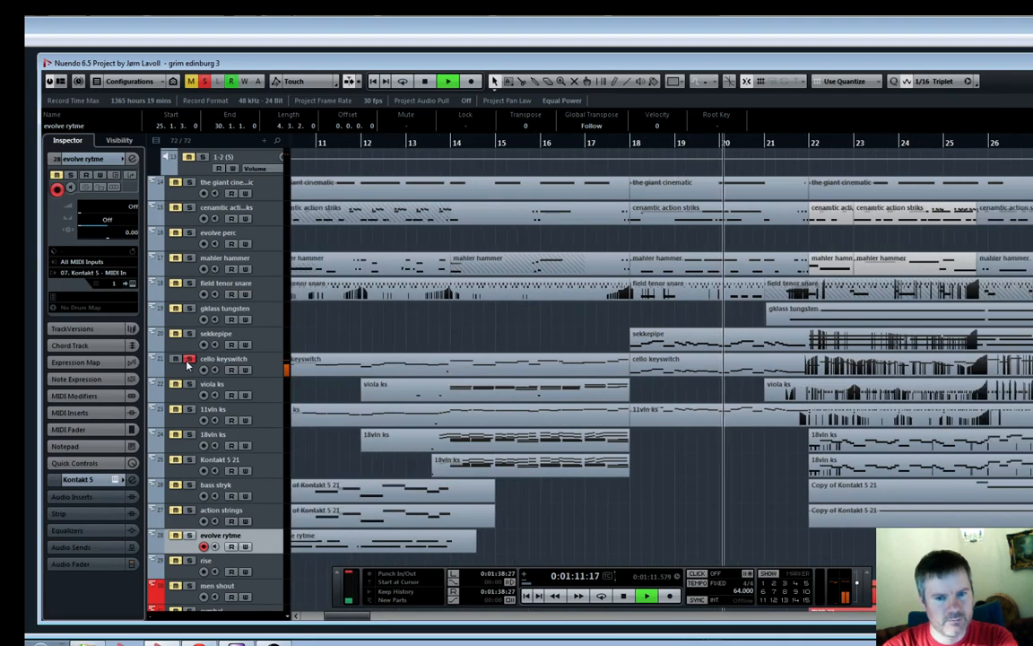
key(g)
key(space)
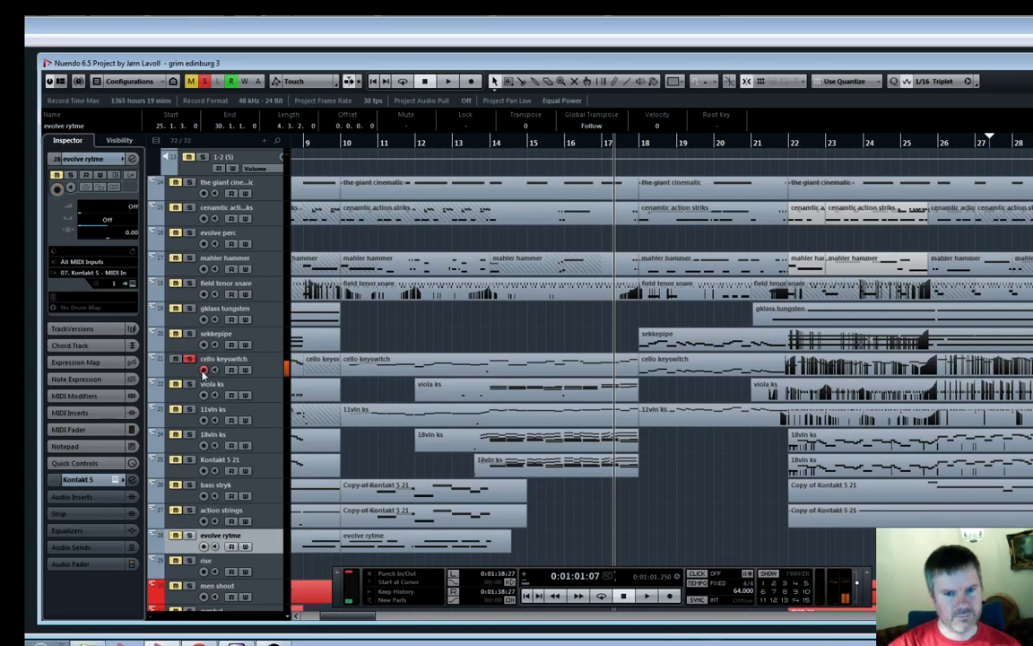
Try recording a new take on the cello keyswitch track from bar 17 and remove it
key(KP_Multiply)
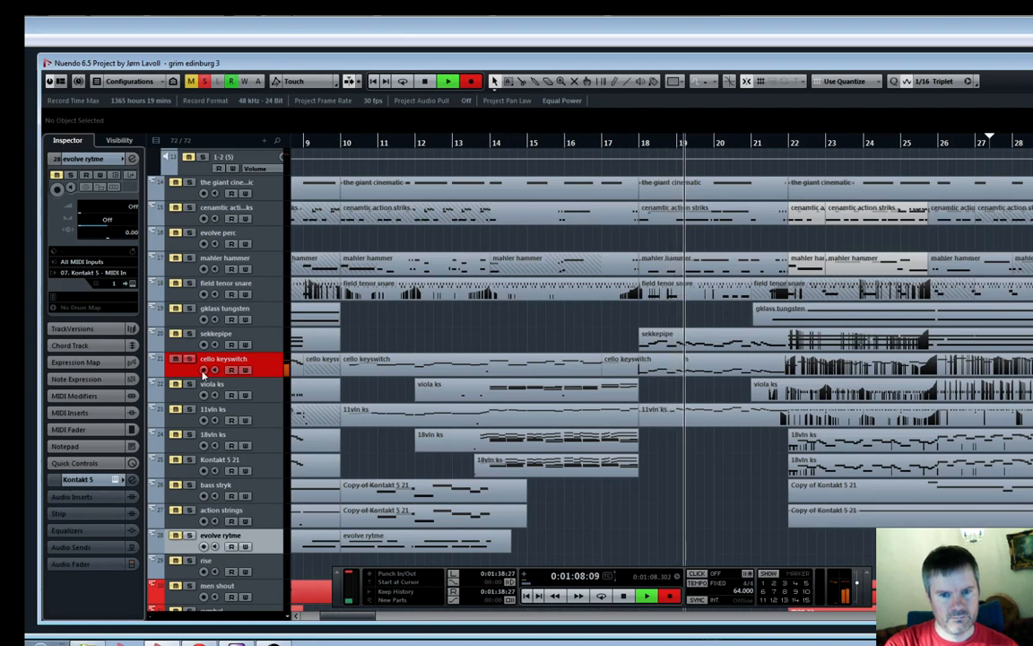
key(space)
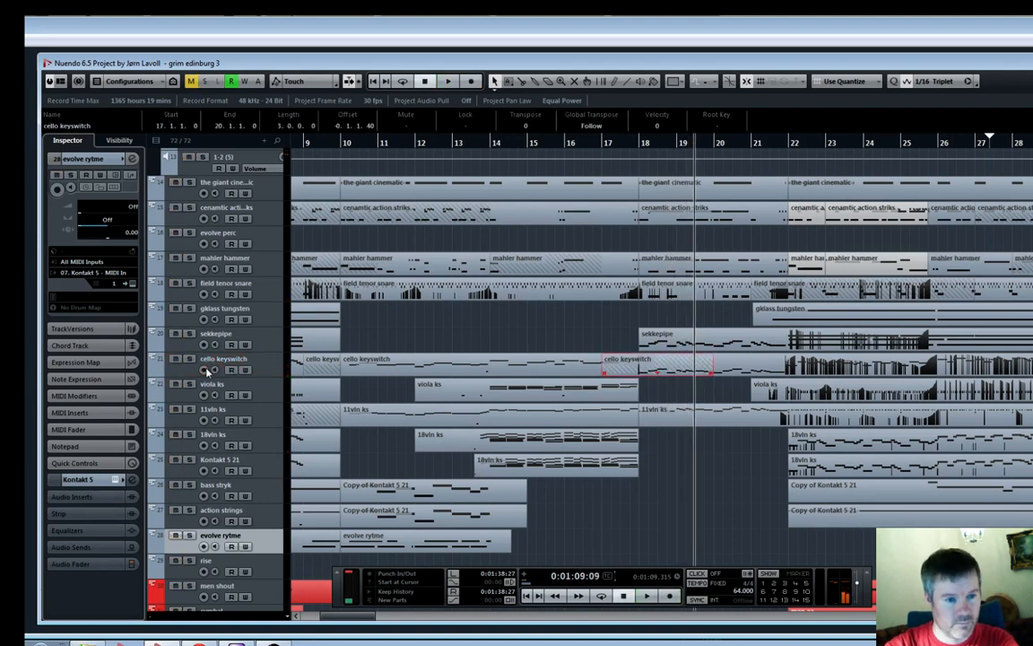
key(4)
click(628, 368)
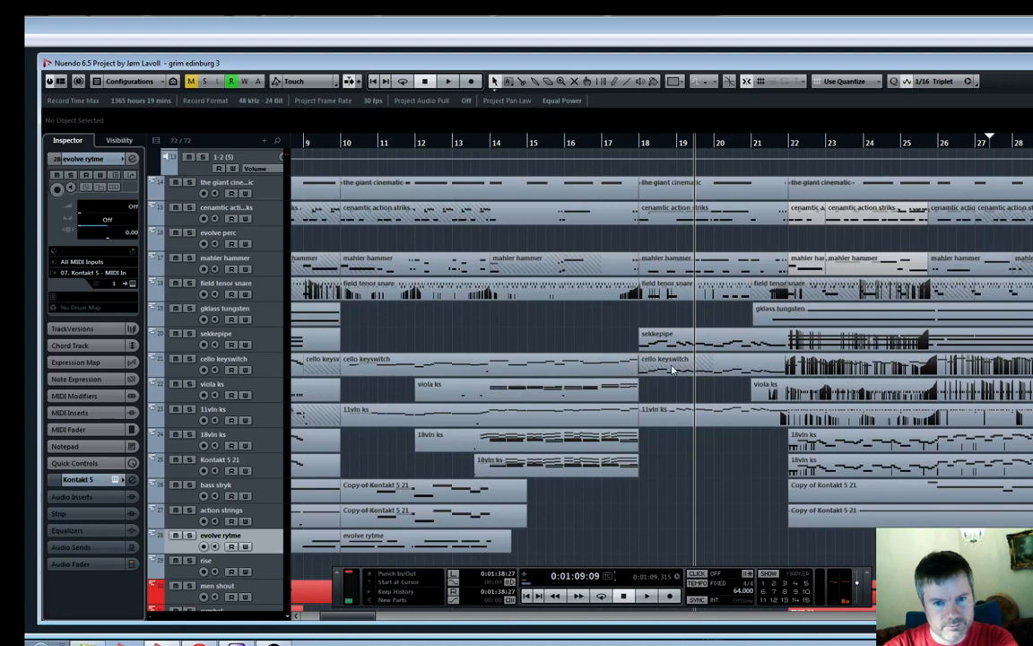
Open the cello keyswitch part that starts at bar 10 and examine its notes around bars 18 to 21
click(655, 369)
double_click(658, 369)
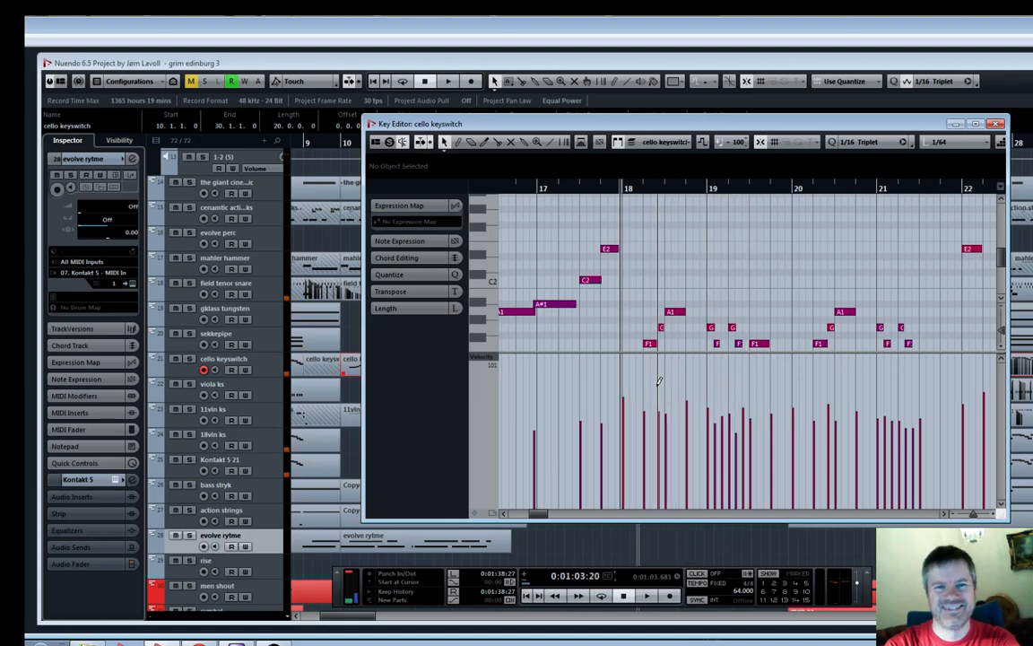
scroll(689, 343, down, 2)
scroll(689, 343, down, 1)
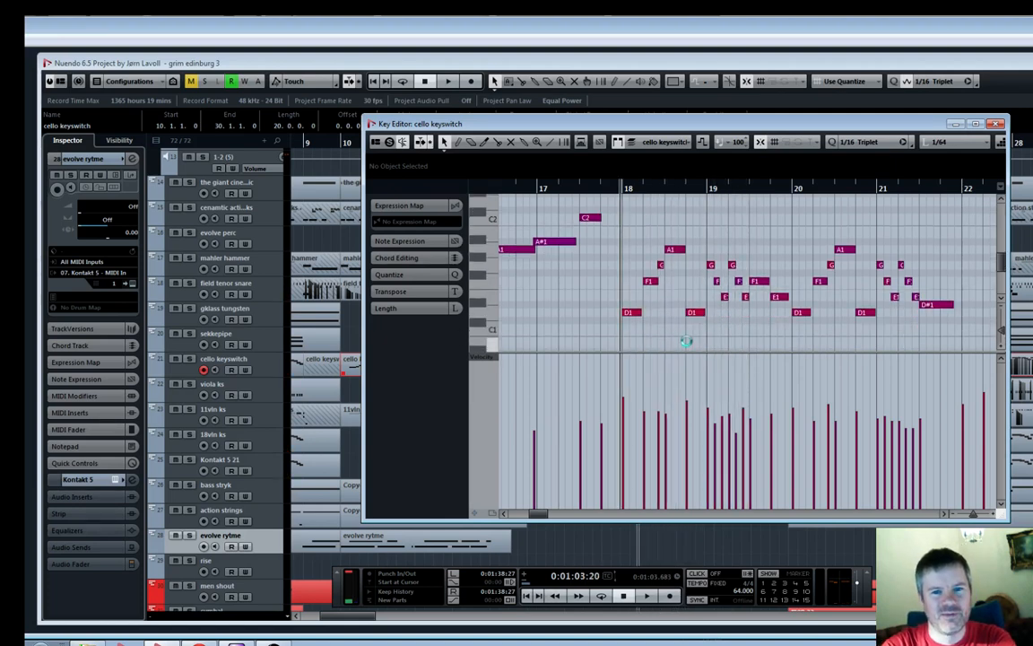
scroll(687, 343, down, 1)
scroll(689, 345, up, 1)
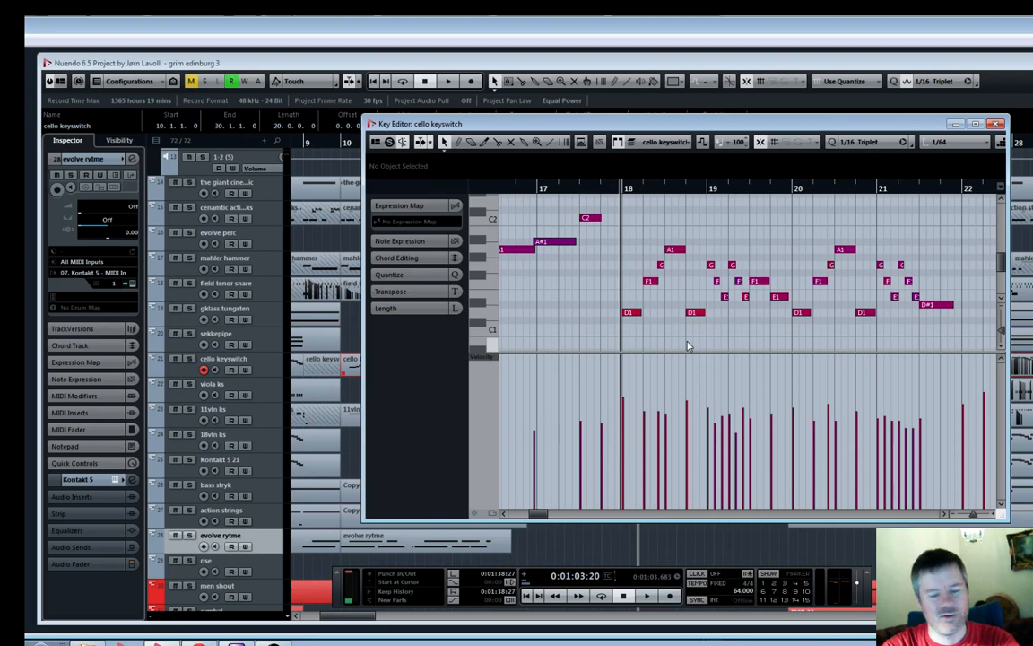
key(h)
key(h)
key(g)
key(g)
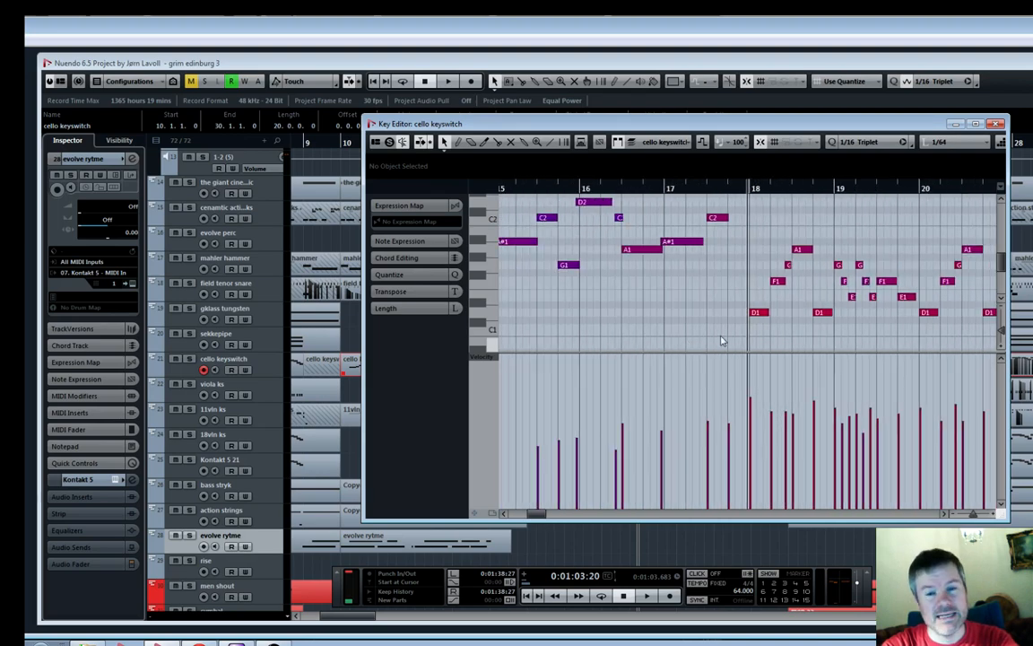
Play back the cello keyswitch notes from bar 18 with the track soloed, examining bar 19 up close
key(space)
key(Return)
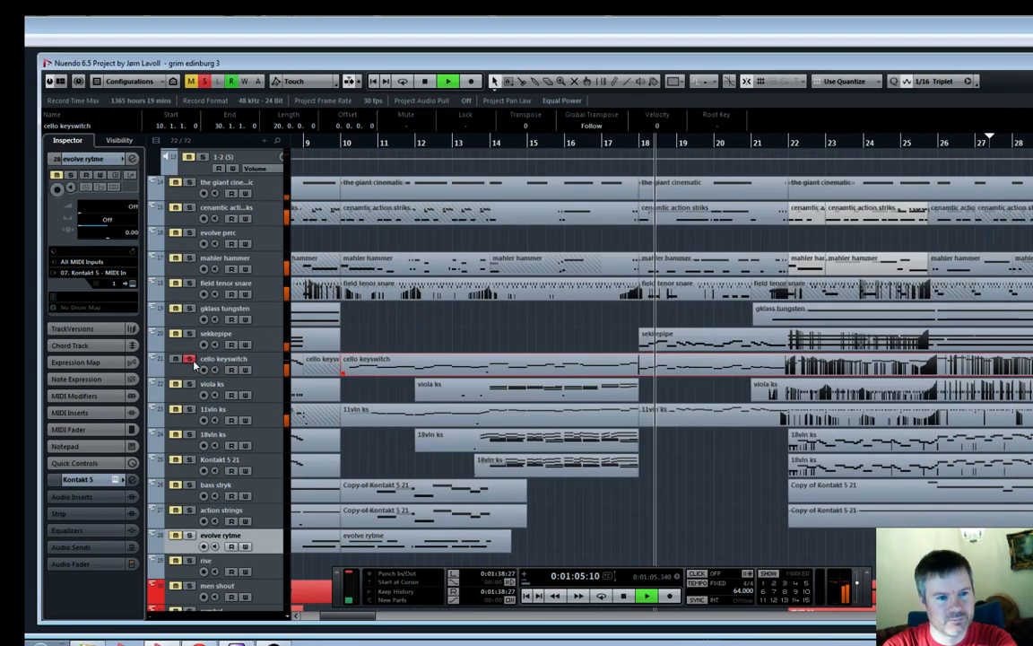
key(space)
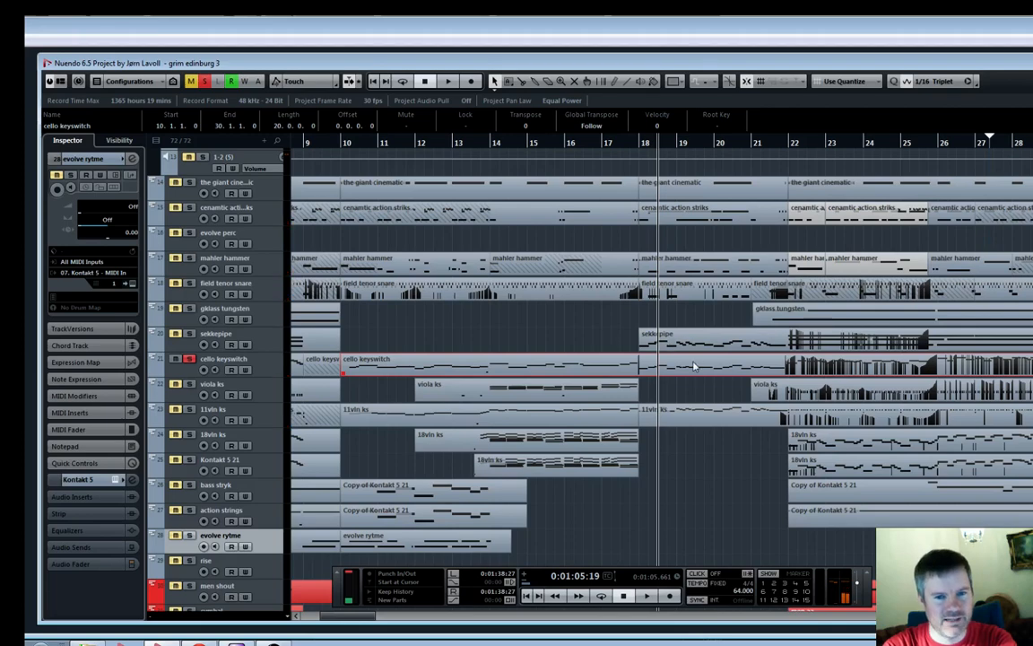
key(Return)
key(space)
key(h)
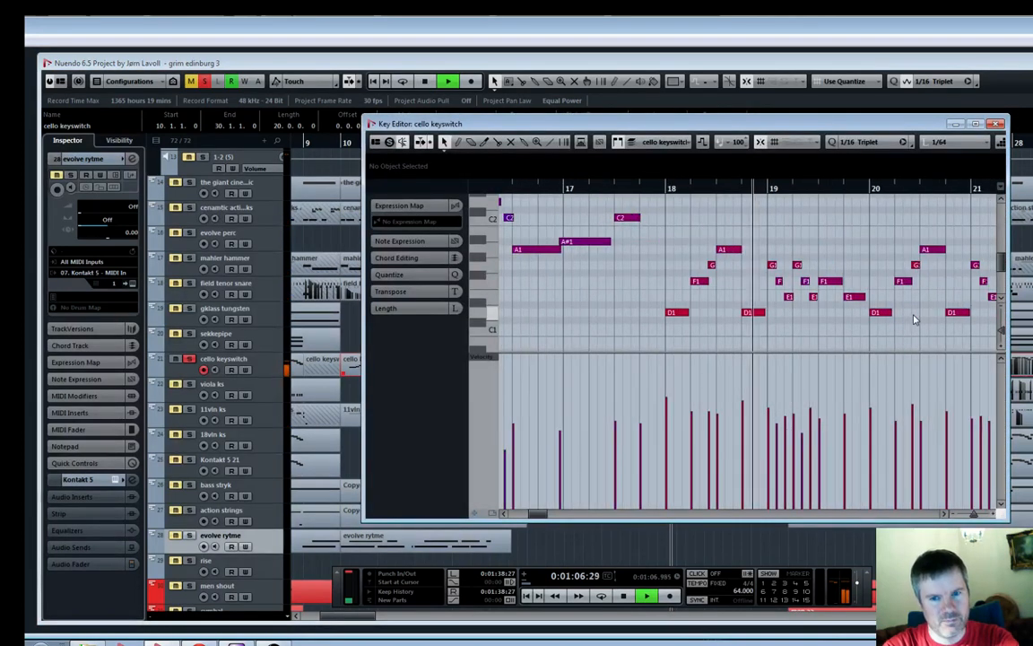
key(h)
key(h)
key(space)
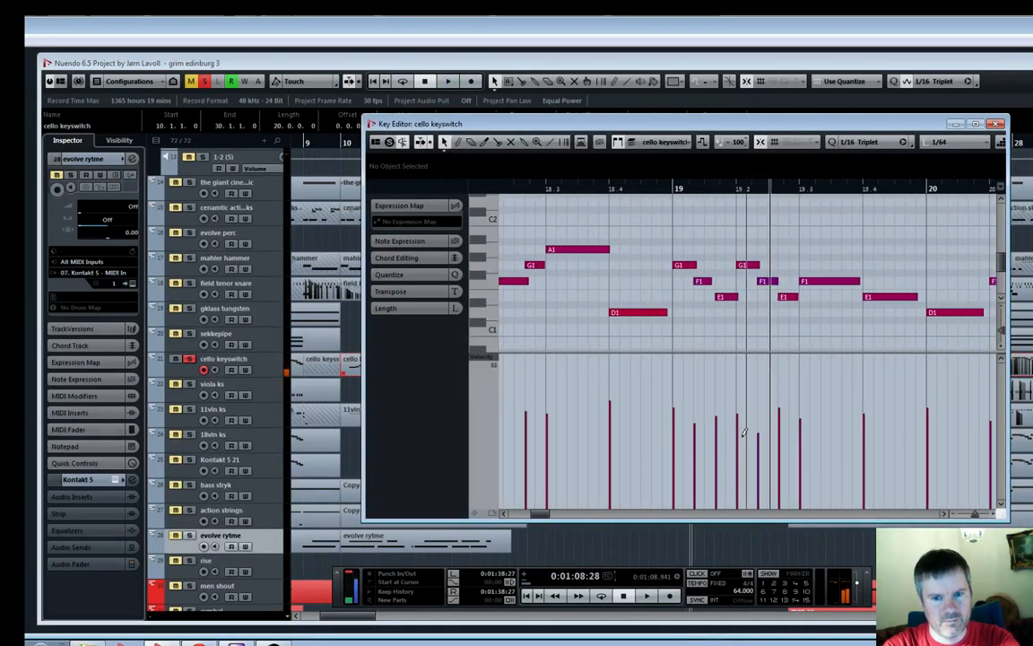
Replay bar 19 and lengthen its first F1 note to end at 19.1.3.100, giving a length of 0.0.1.60
click(676, 182)
key(space)
key(space)
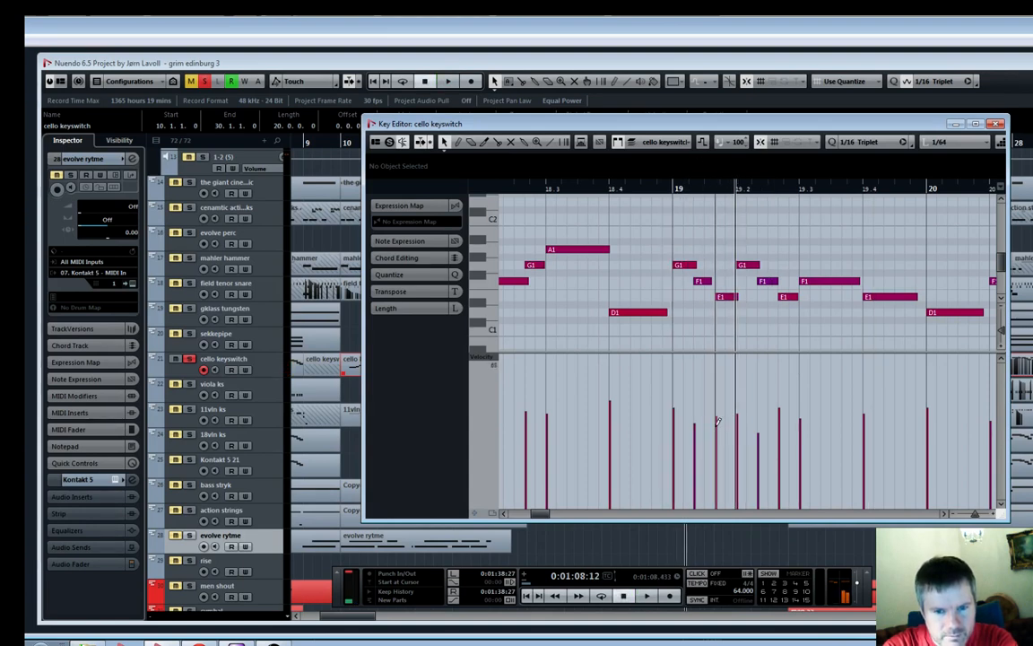
click(710, 281)
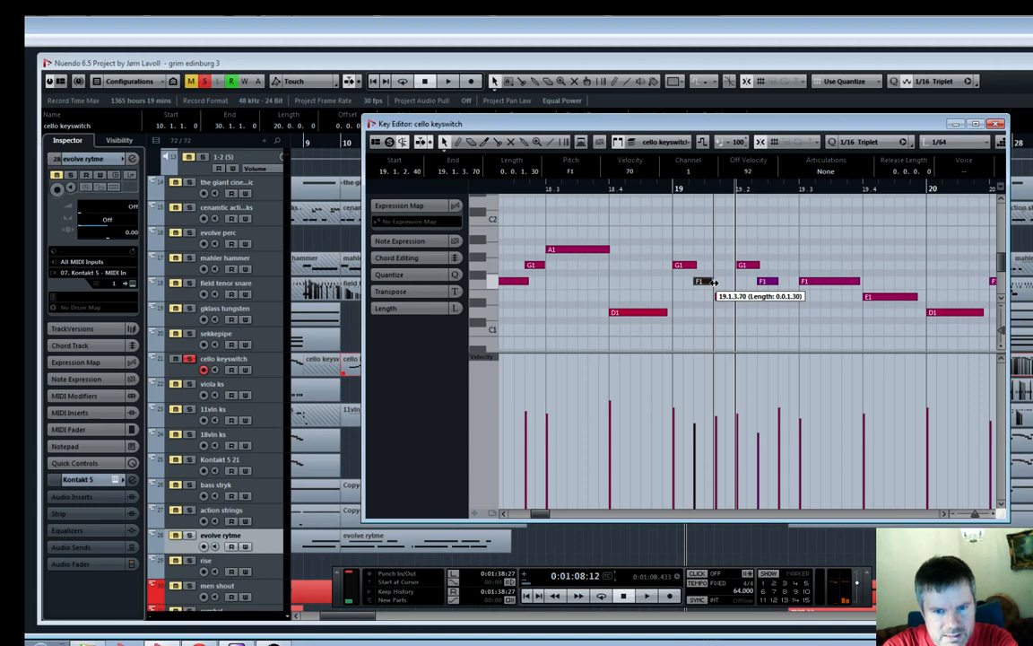
key(space)
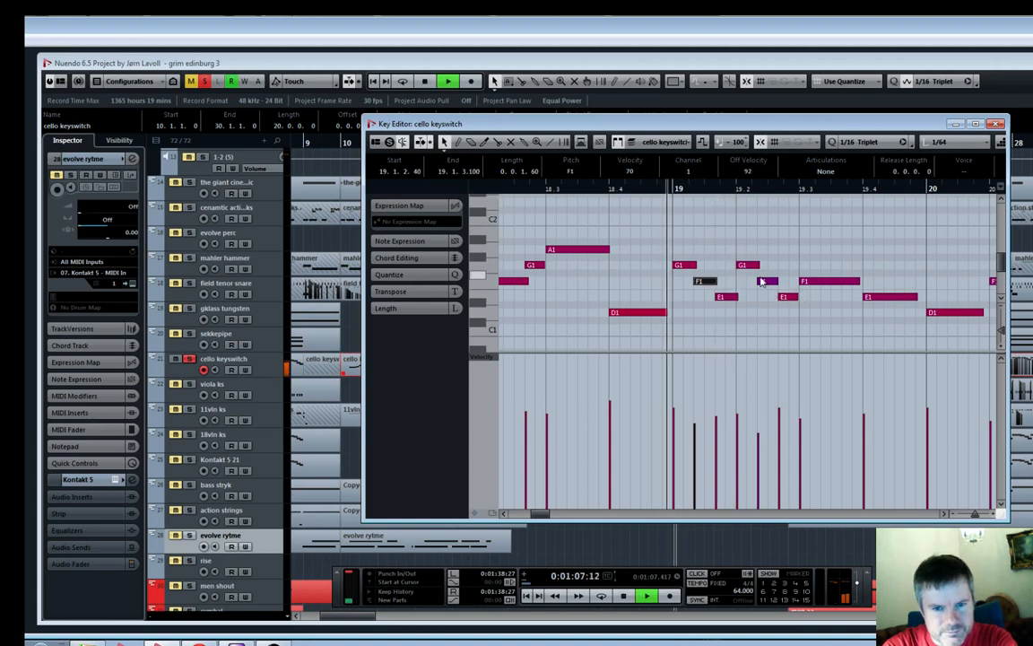
Lower the velocities of bar 19's E1 notes and raise the short F1 after 19.2 while replaying the phrase
key(space)
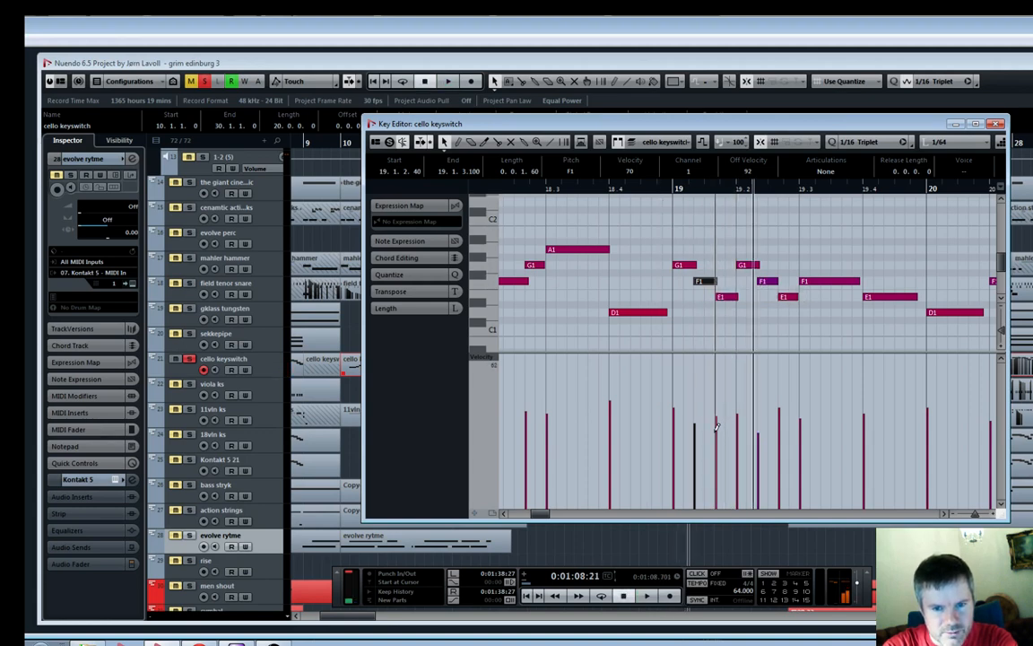
key(space)
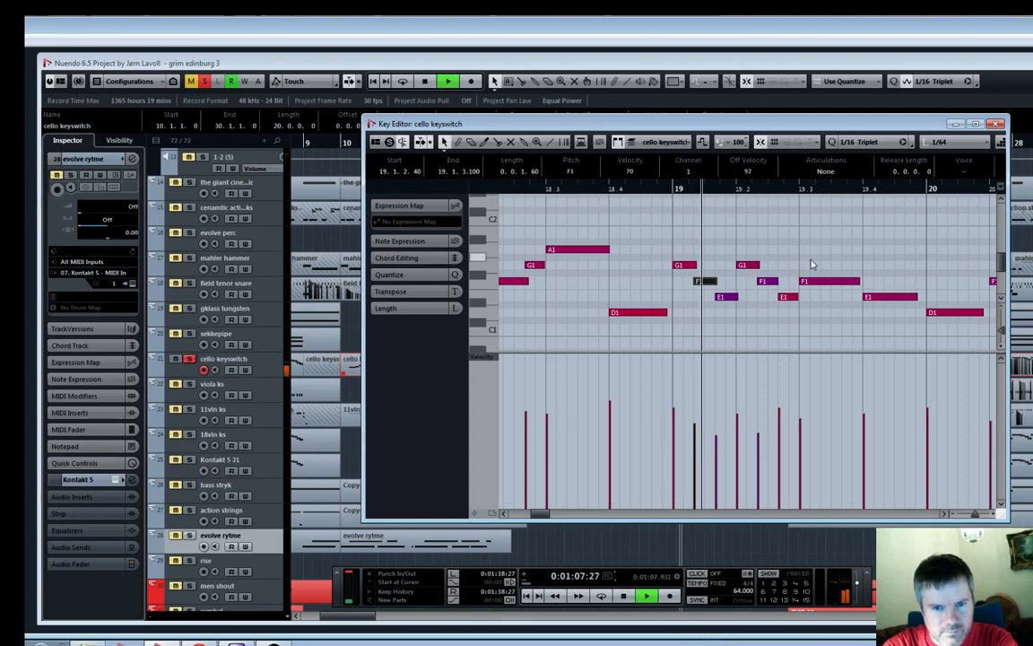
key(space)
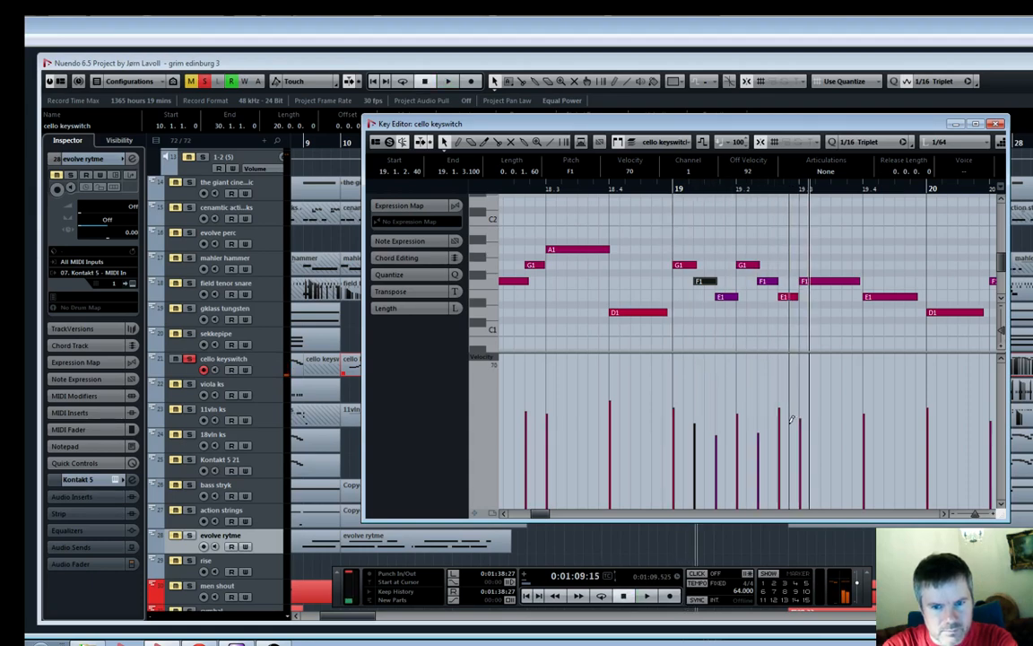
key(space)
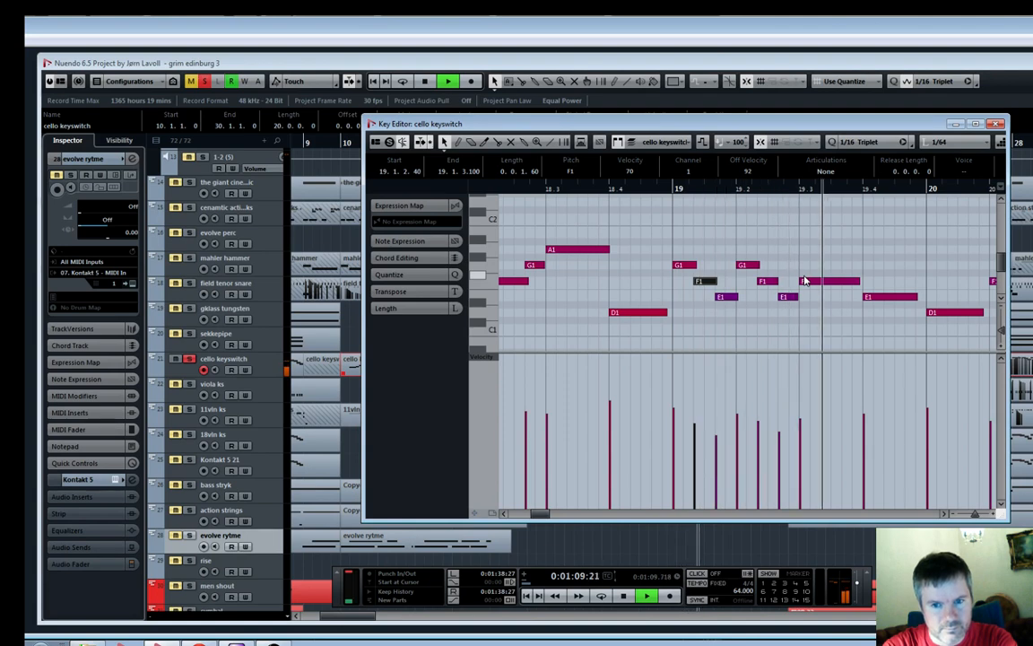
key(space)
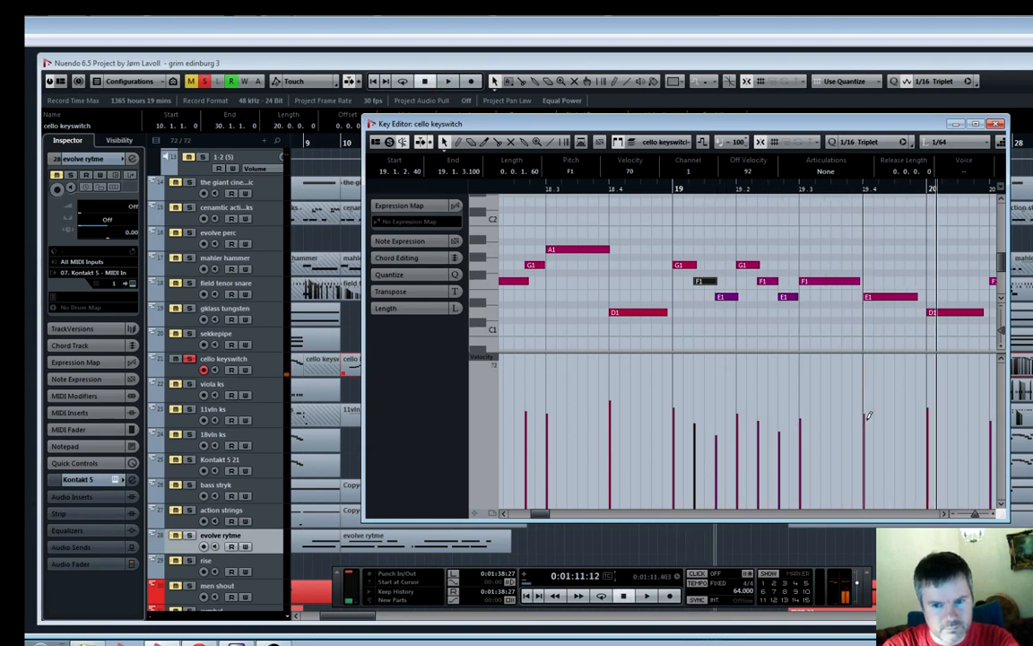
key(g)
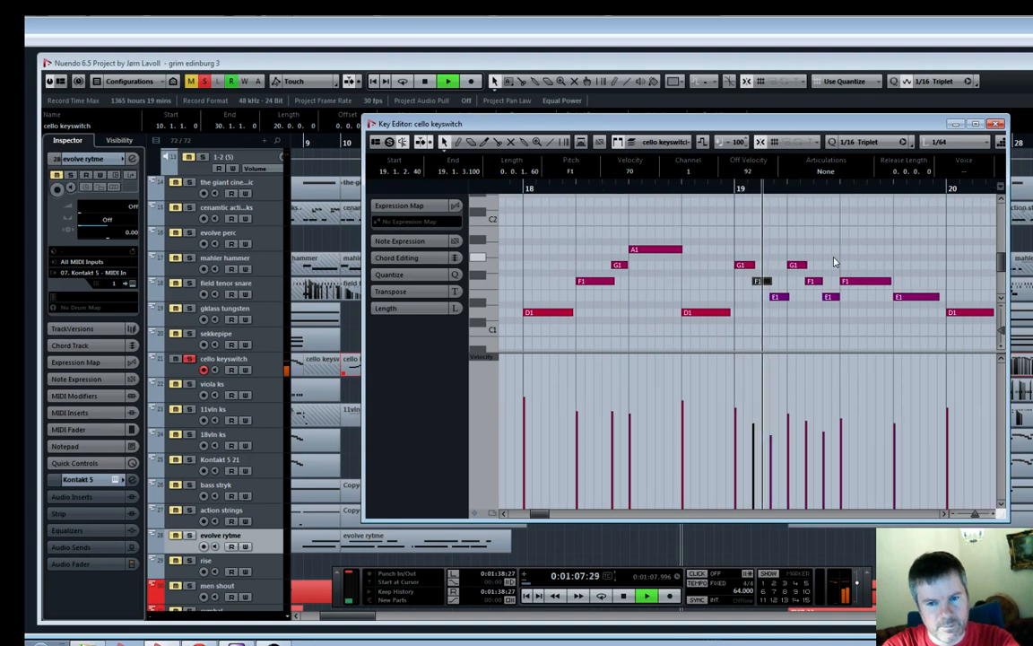
Lower the velocity of the G1 note before 20.3 and slightly raise that of the A1 after it
key(h)
key(h)
key(h)
key(h)
key(h)
key(h)
key(g)
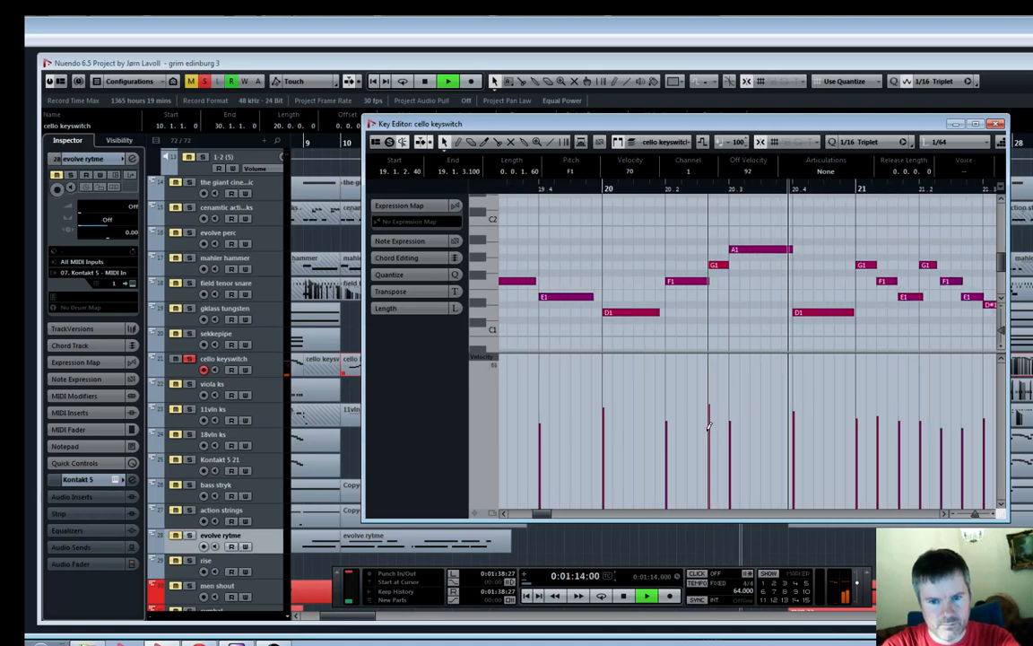
drag(709, 428, 733, 411)
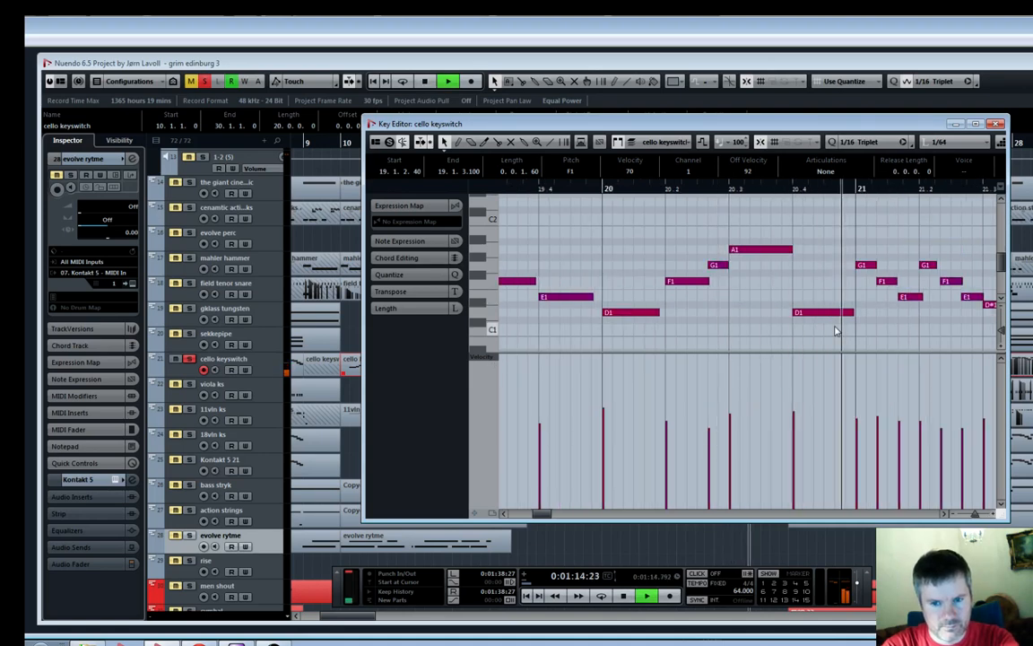
Lower the velocity of the first E1 note in bar 21 and replay from the start of that bar
key(h)
key(space)
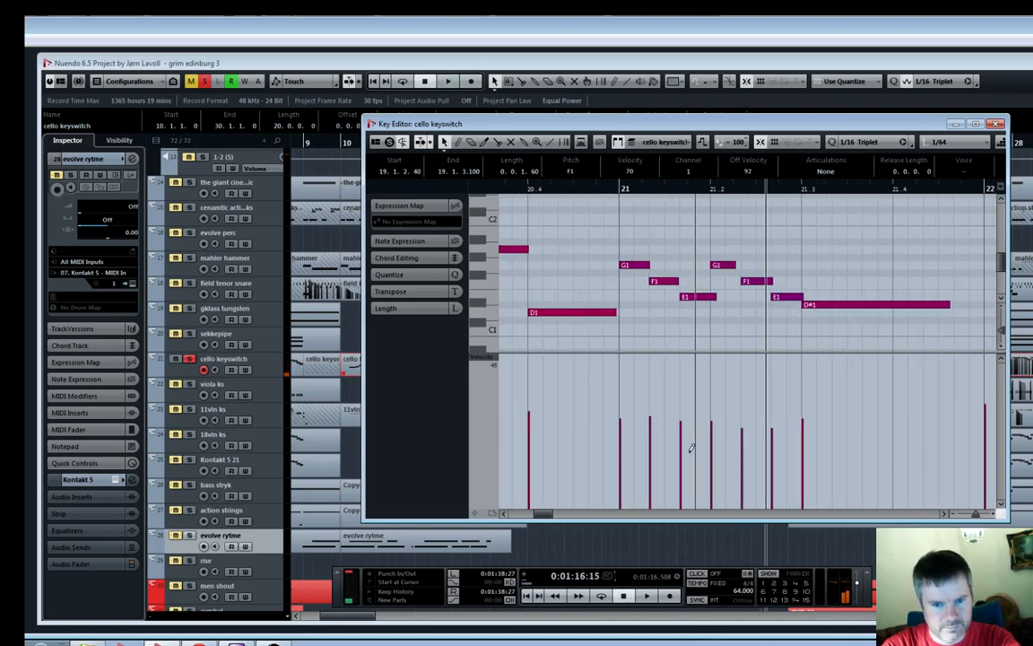
click(682, 437)
click(612, 187)
key(space)
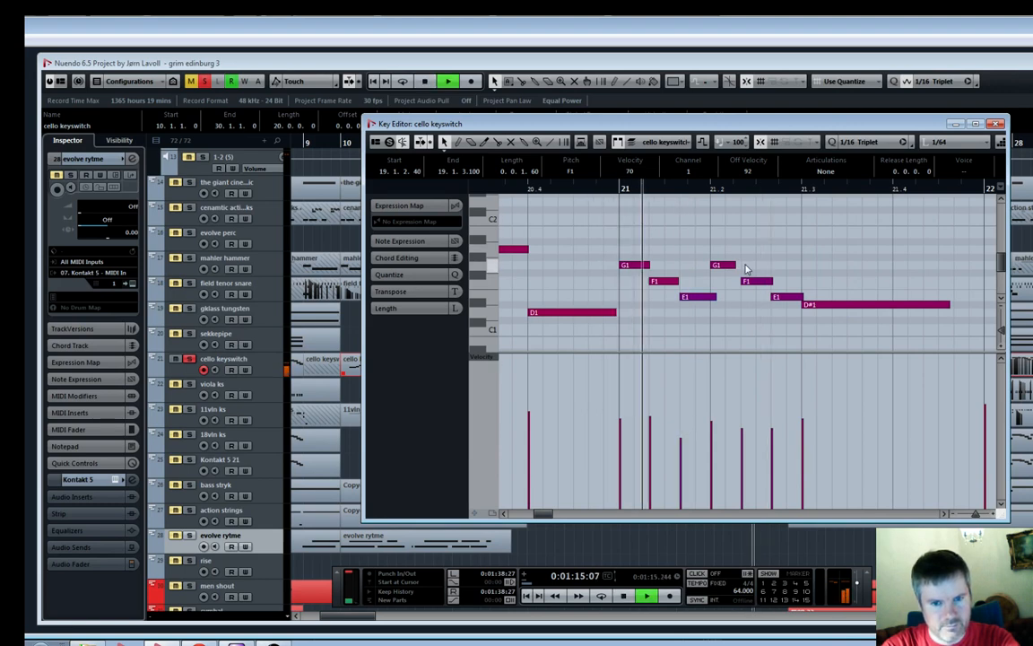
Raise the velocity of the D#1 note at 21.3 to about 100 and replay from bar 21
key(g)
key(g)
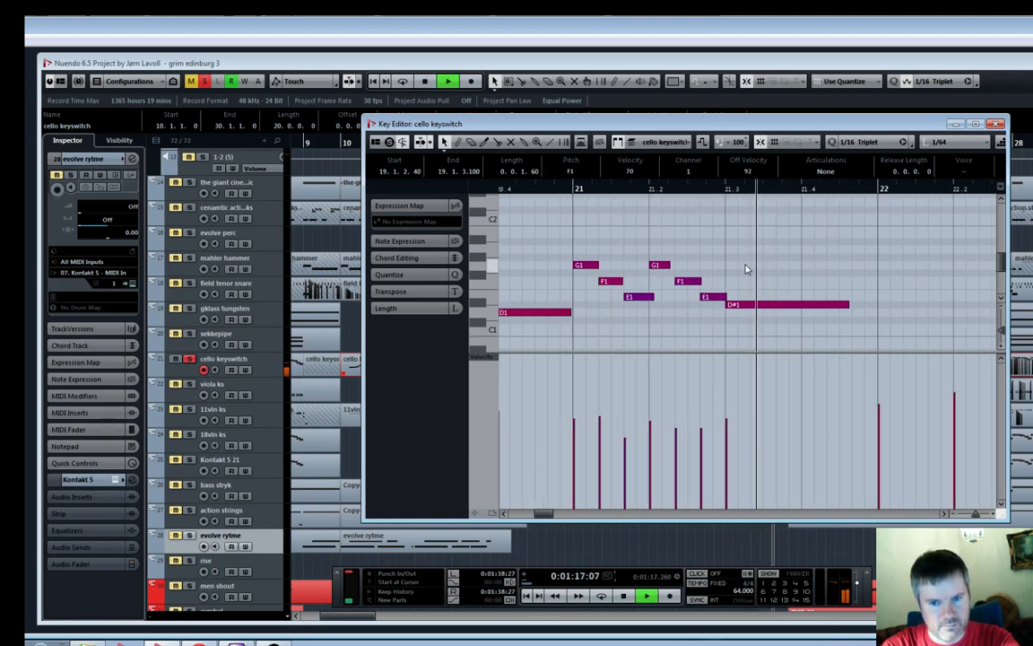
key(space)
drag(710, 401, 711, 389)
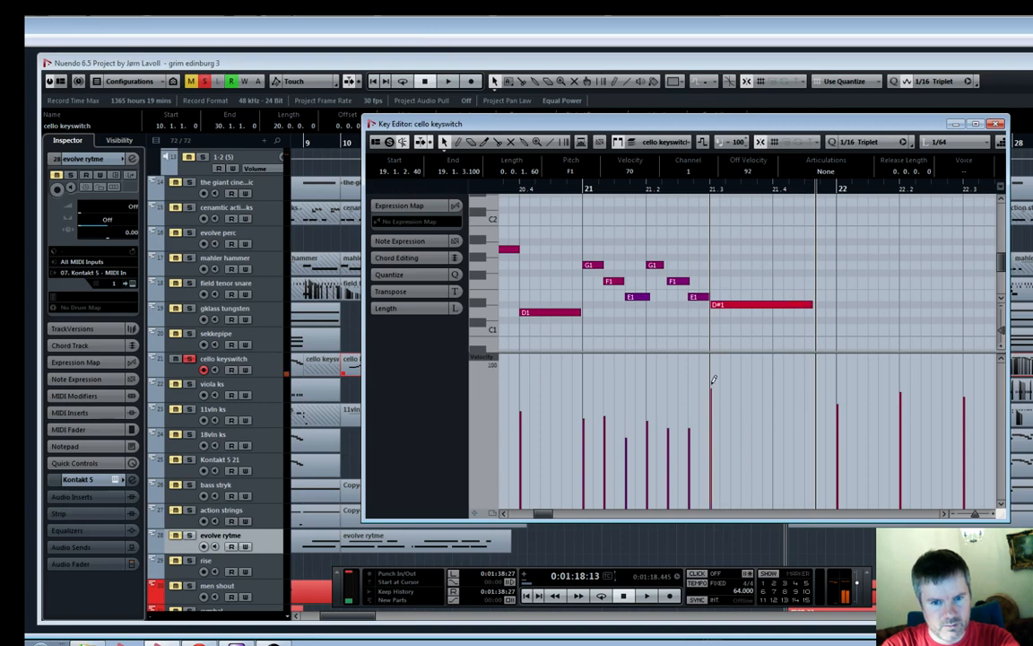
click(584, 190)
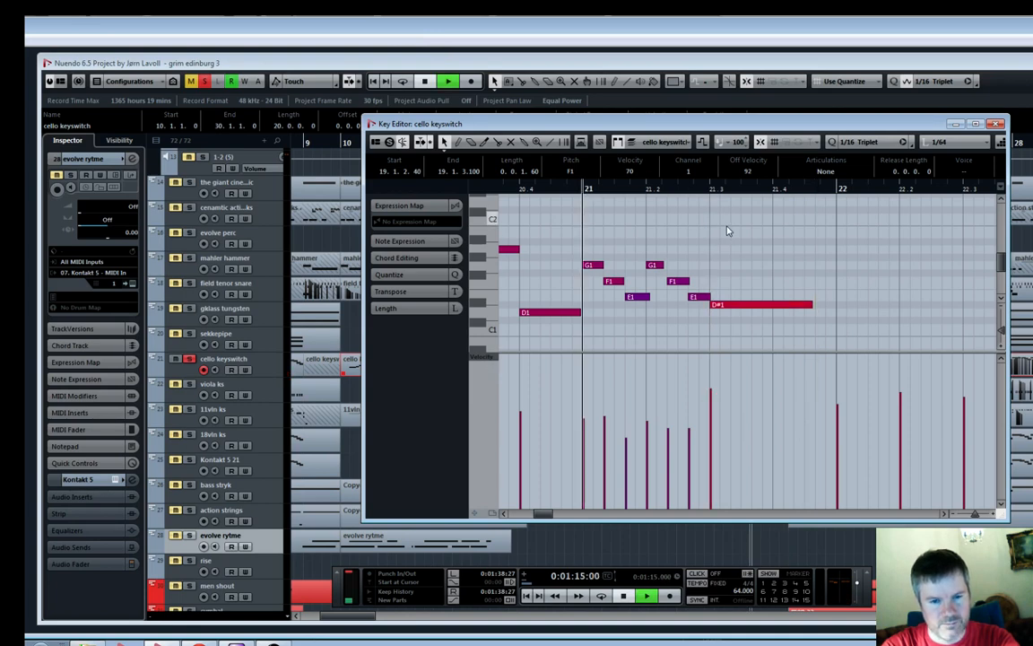
key(space)
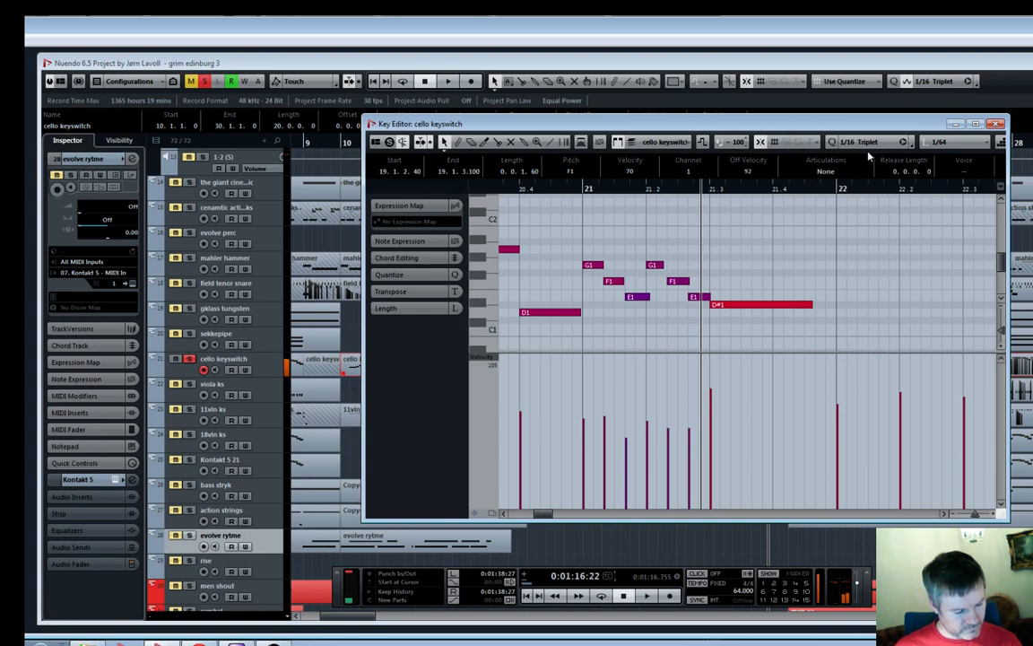
Close the key editor, select the cello keyswitch track and examine the keyswitch range of its play_VST_x64 instrument
click(994, 124)
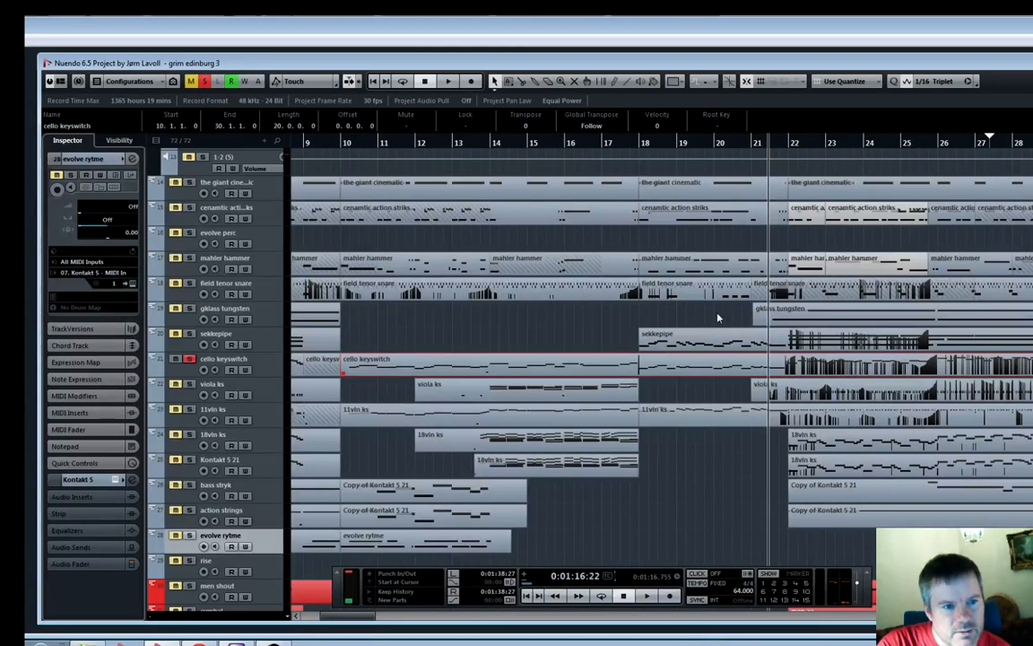
click(174, 375)
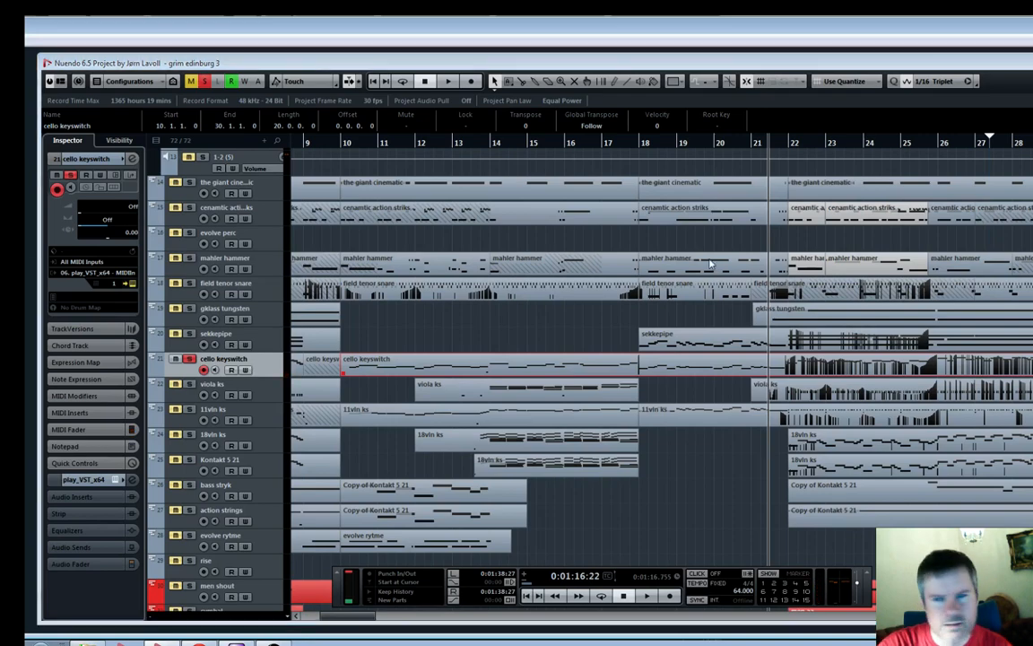
drag(25, 122, 743, 110)
click(801, 146)
click(789, 159)
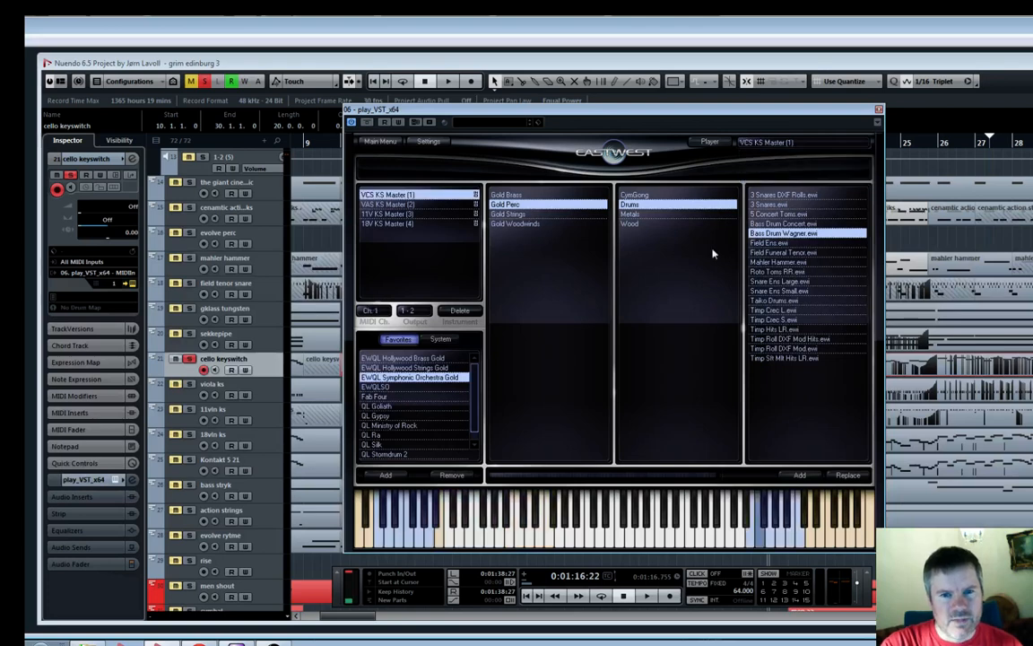
click(551, 533)
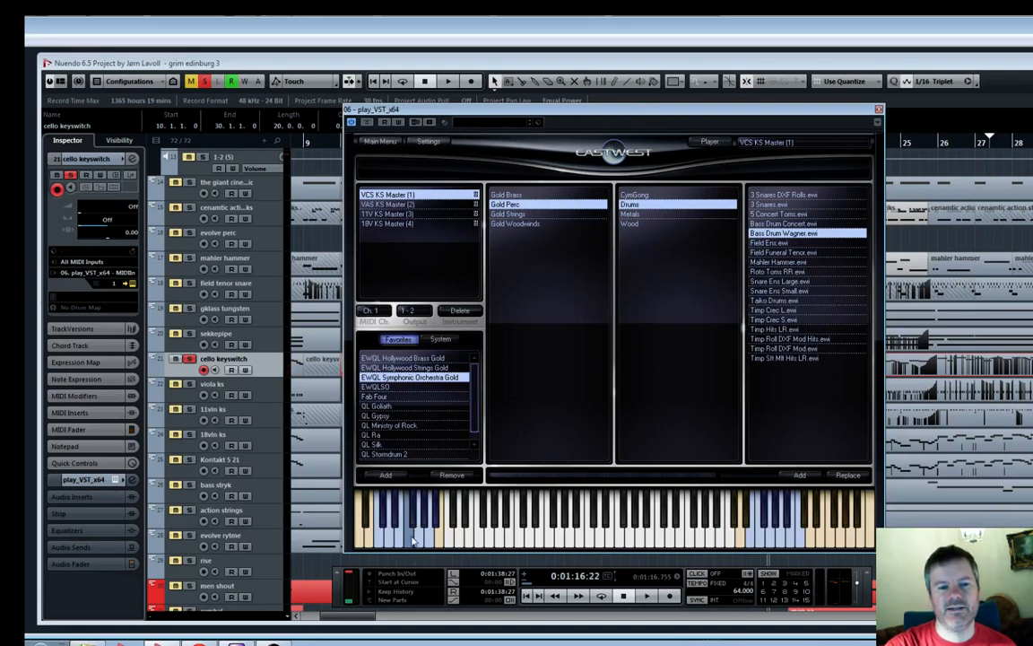
click(879, 110)
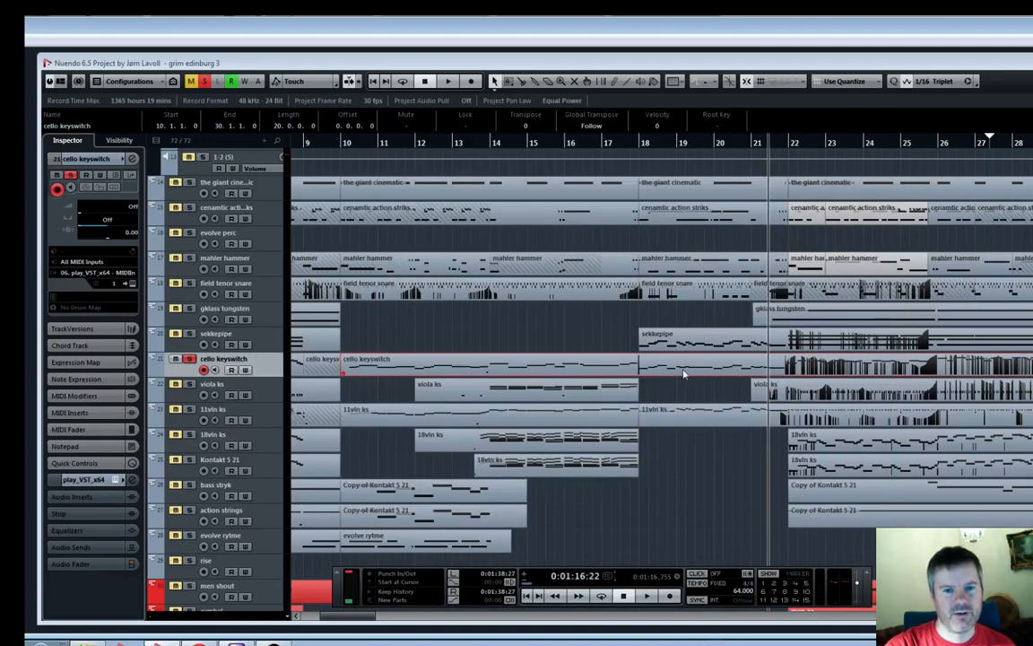
Reopen the cello keyswitch part and record a keyswitch note just before 21.3, starting from around 21.2
double_click(745, 375)
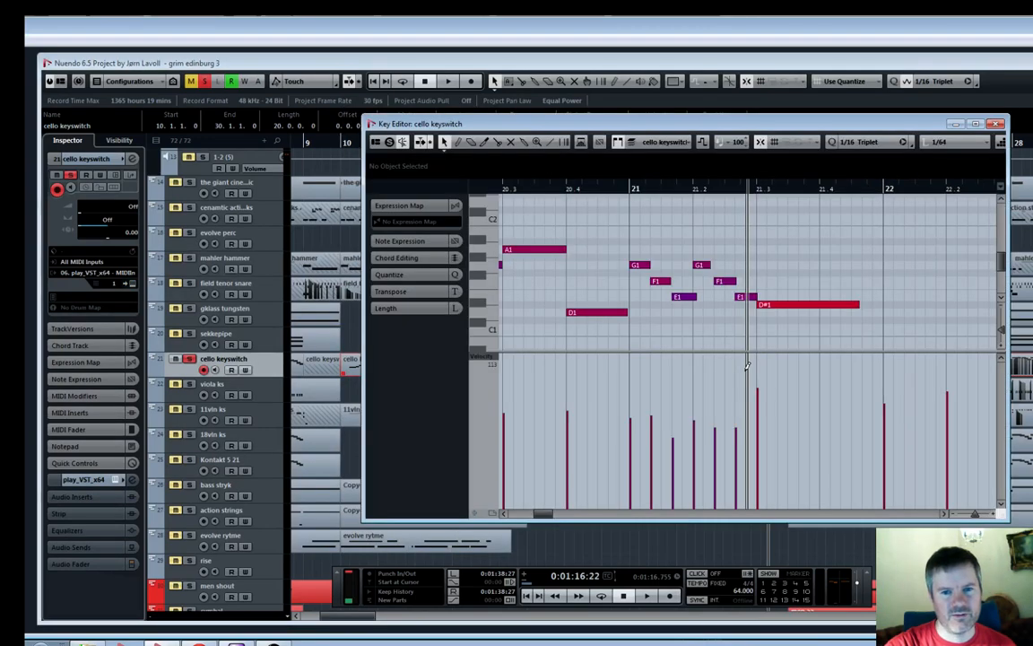
click(695, 190)
key(KP_Multiply)
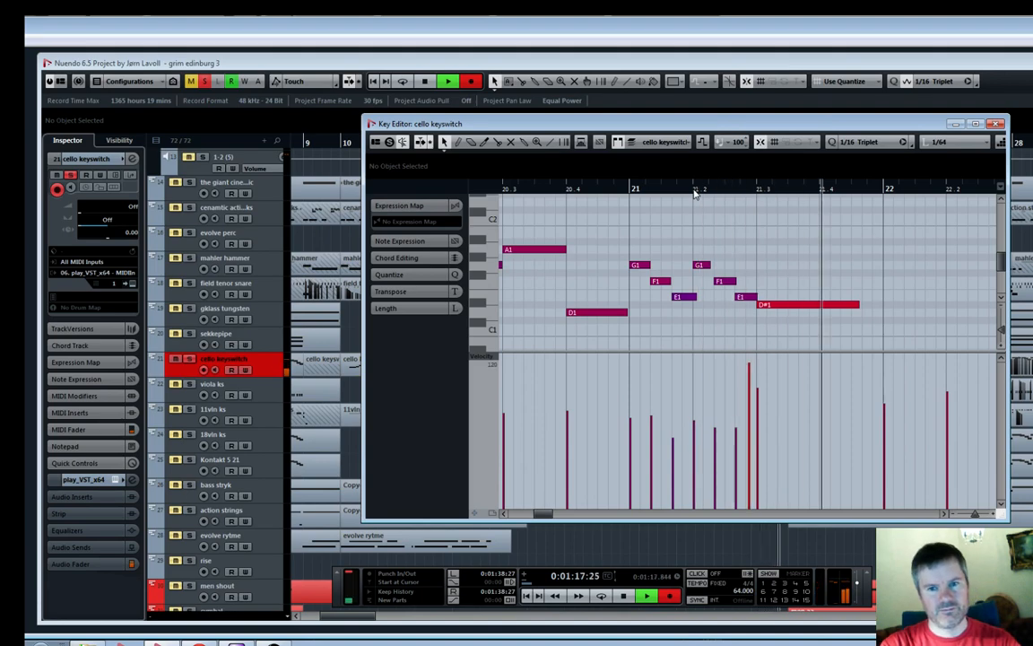
key(space)
Play from the project start and locate the first cello keyswitch notes around bar 10
key(g)
key(g)
key(g)
key(g)
key(g)
key(g)
key(g)
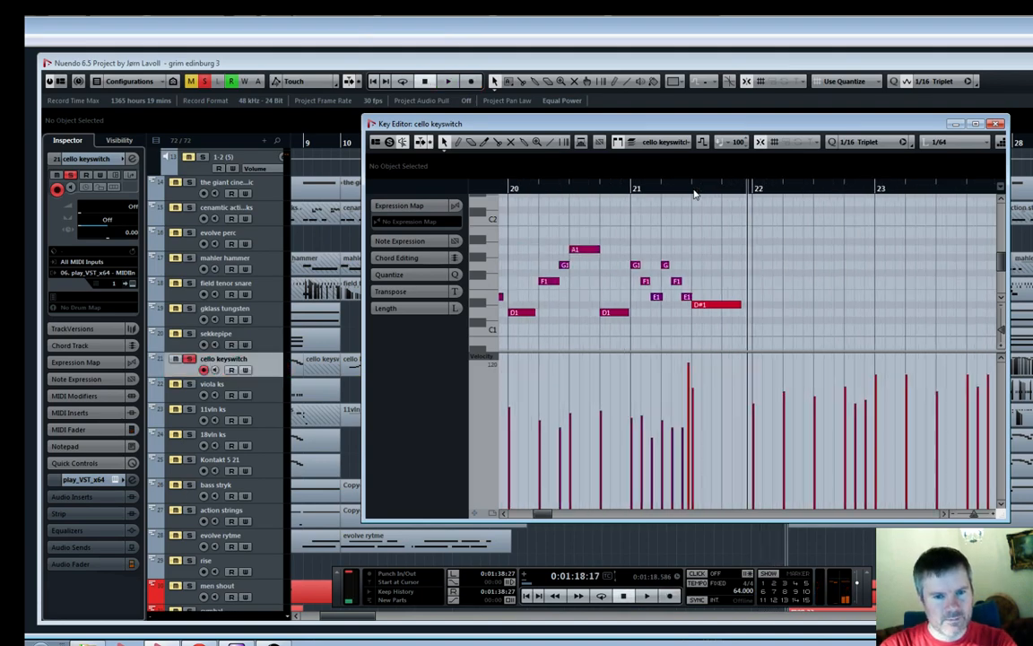
key(KP_Subtract)
key(space)
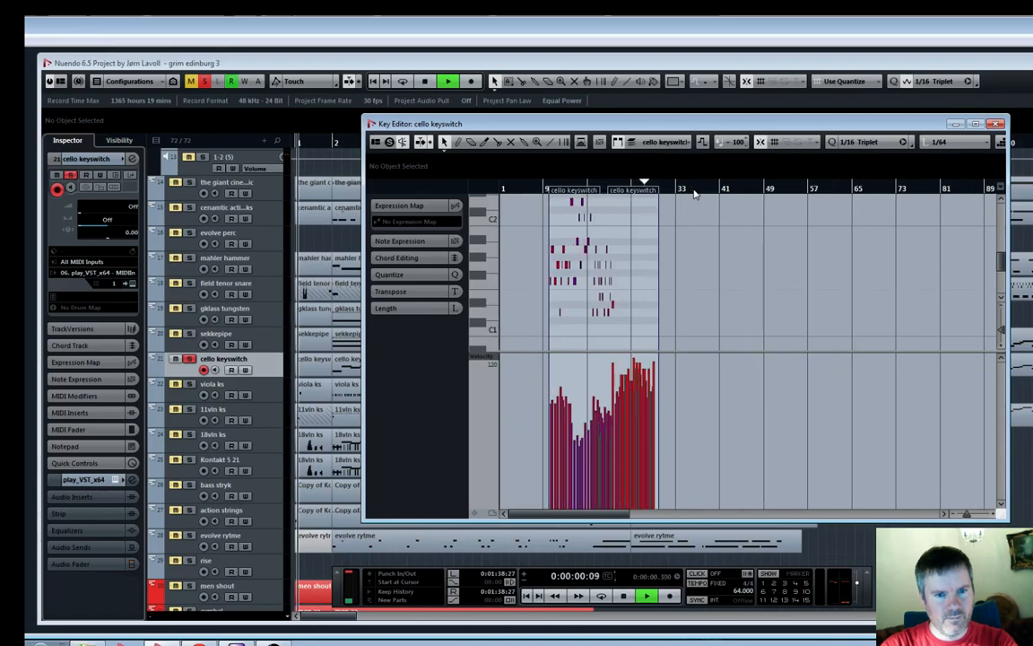
key(h)
key(h)
key(h)
key(h)
key(h)
key(h)
key(h)
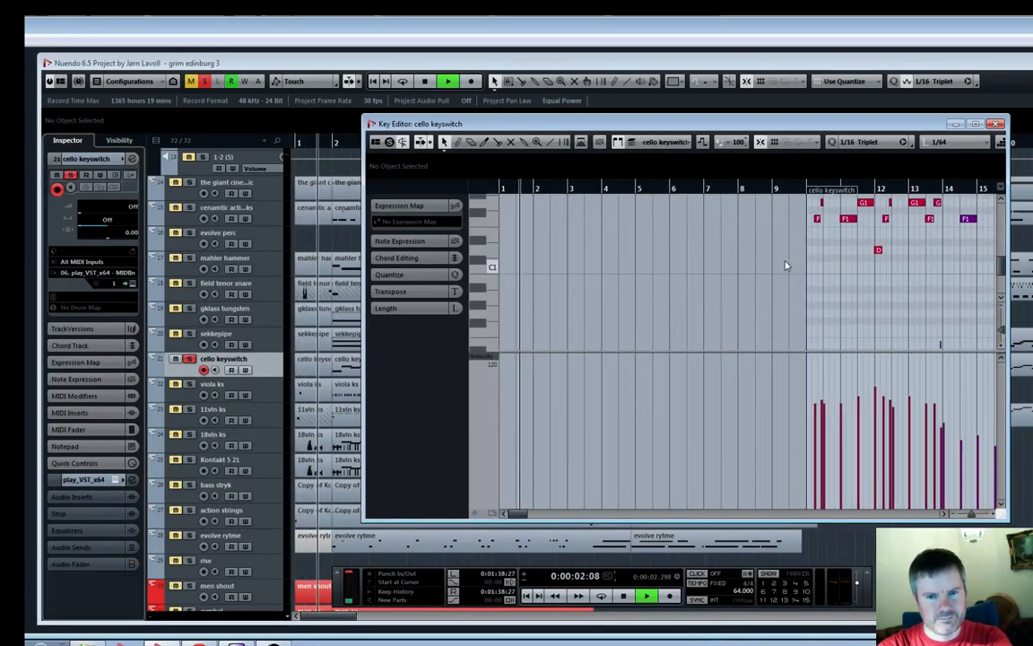
scroll(807, 260, down, 4)
scroll(829, 257, up, 1)
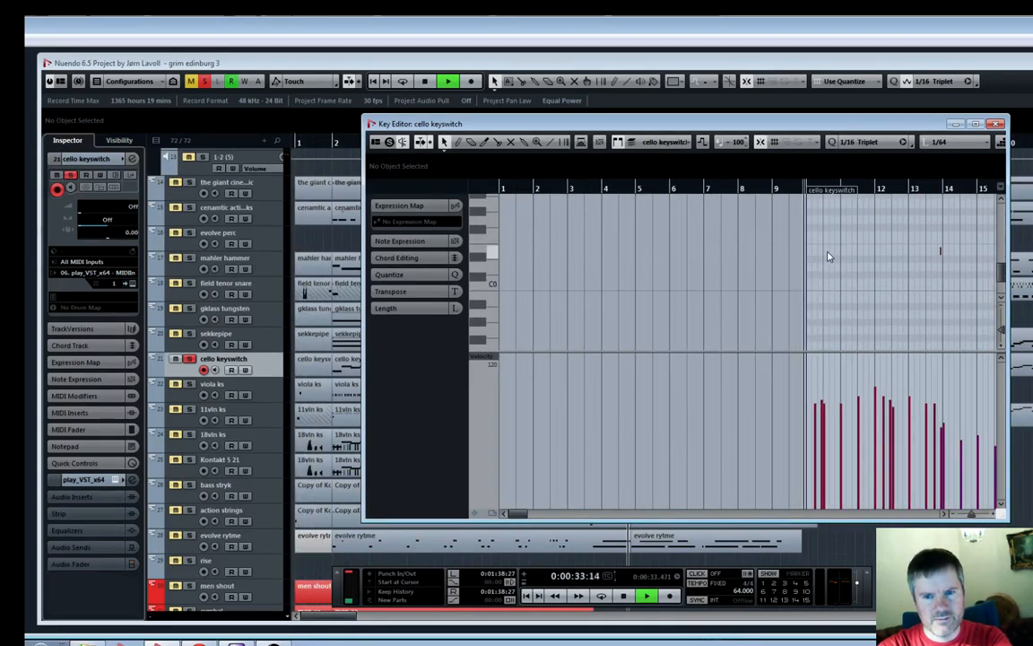
key(h)
key(h)
key(h)
key(h)
scroll(829, 256, up, 5)
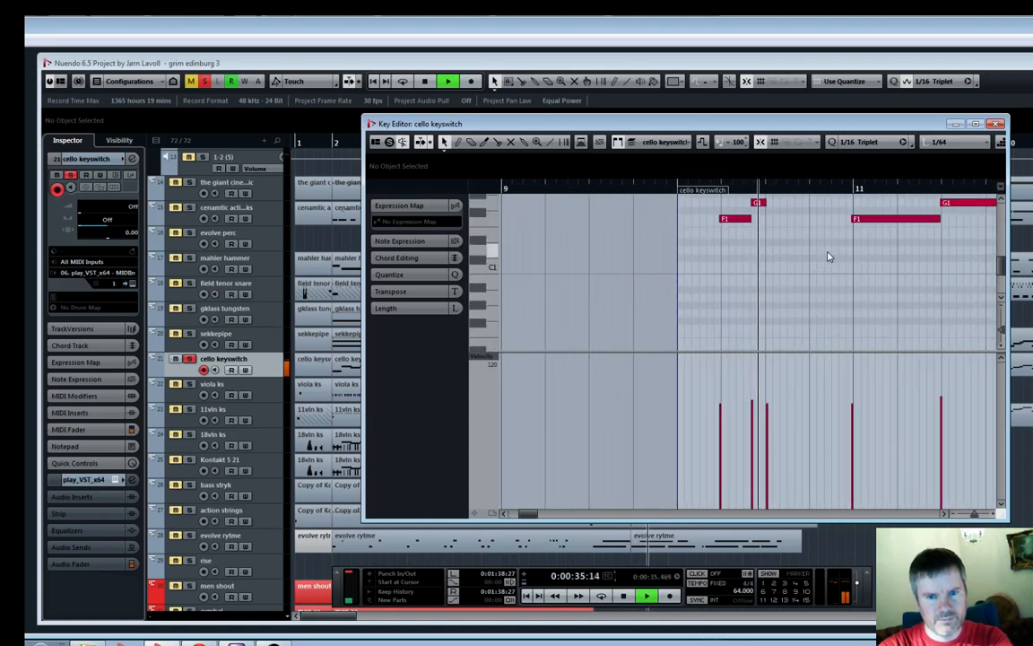
Record keyswitch notes around the start of bar 10, ahead of the first F1 in the cello keyswitch part
key(space)
click(661, 189)
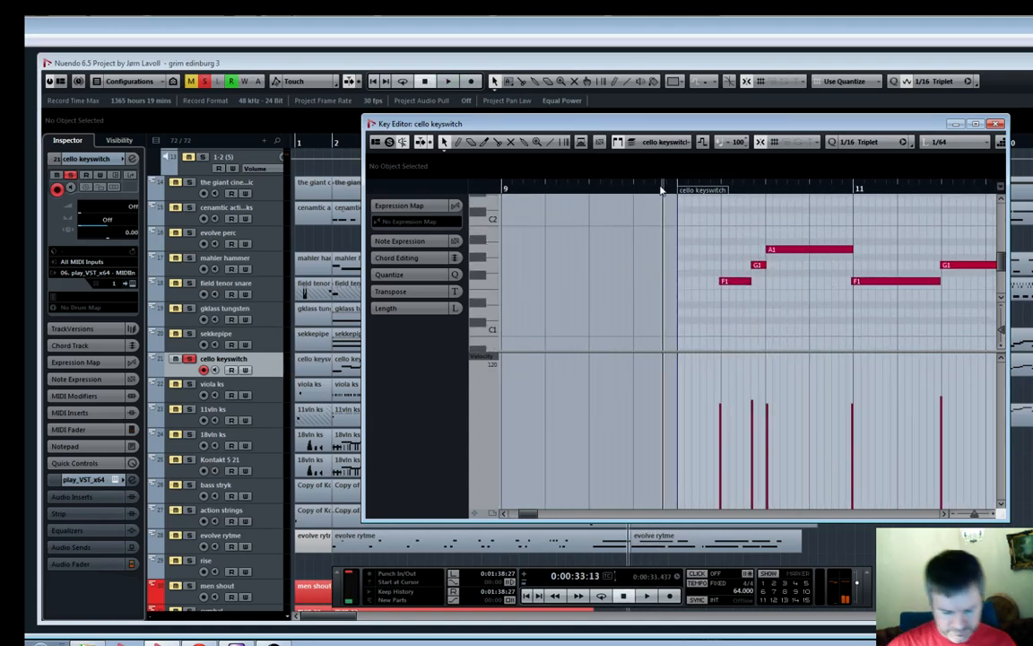
key(space)
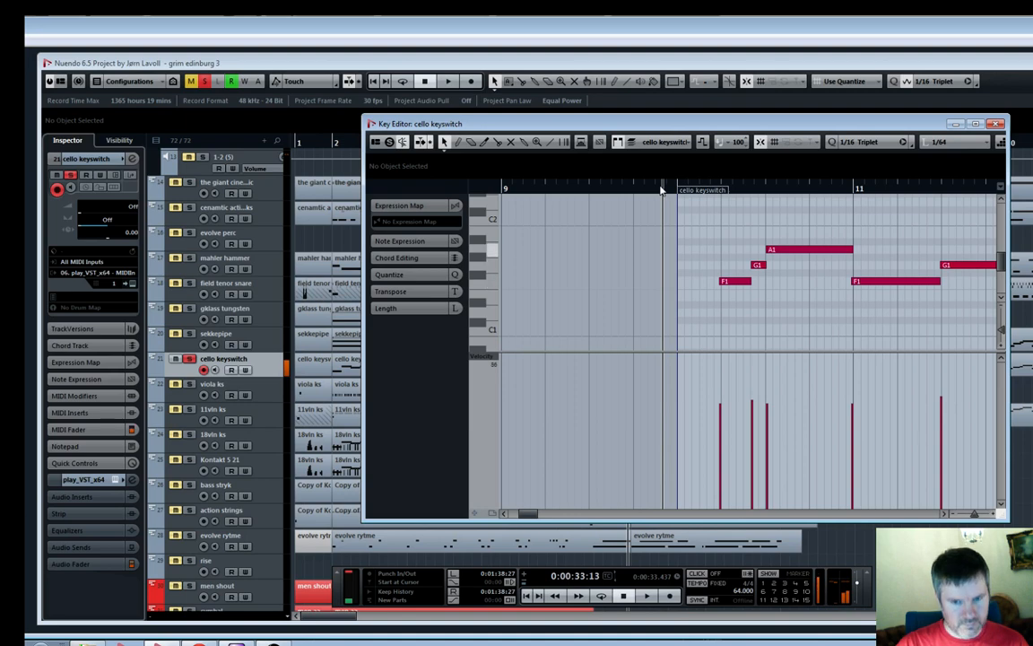
key(KP_Multiply)
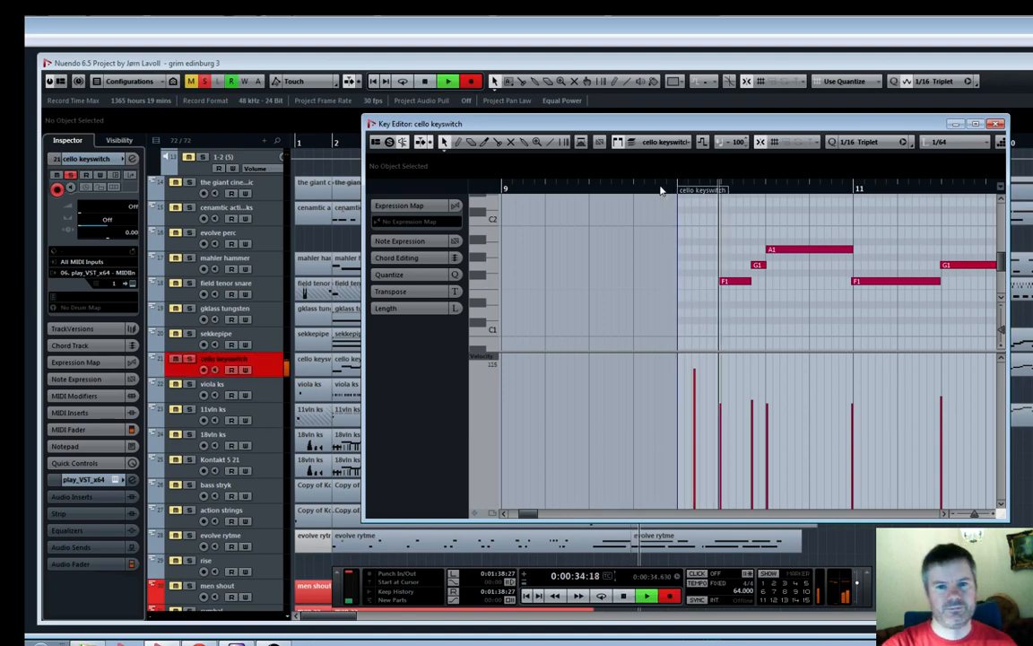
key(space)
key(KP_Subtract)
key(KP_Multiply)
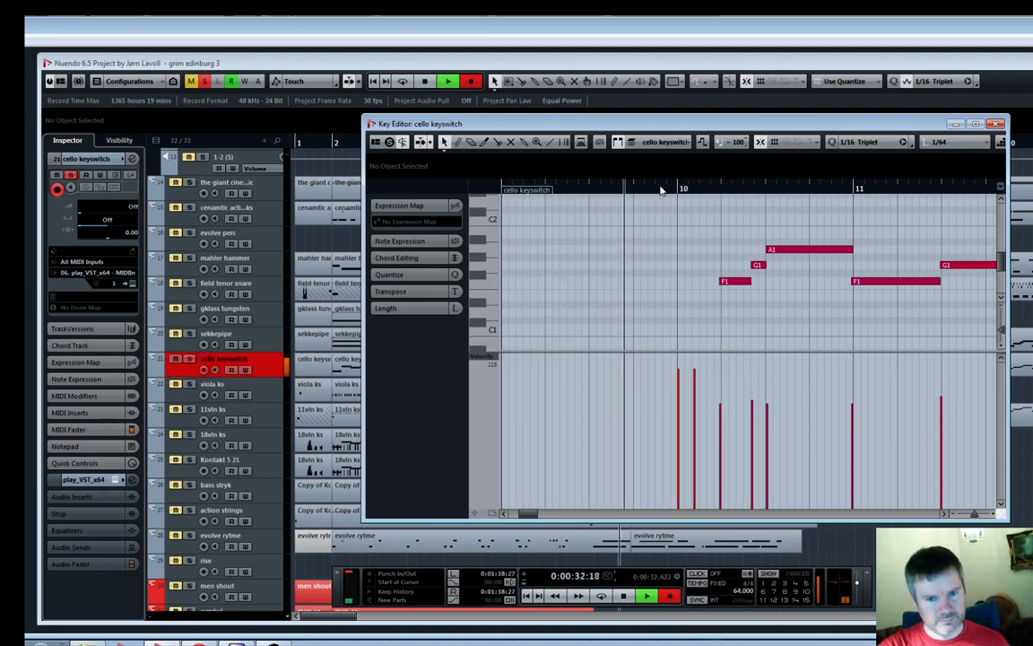
key(space)
Replay the cello keyswitch part from just before bar 21 to check the keyswitch before the D#1 note
key(g)
key(g)
key(g)
key(g)
key(g)
key(g)
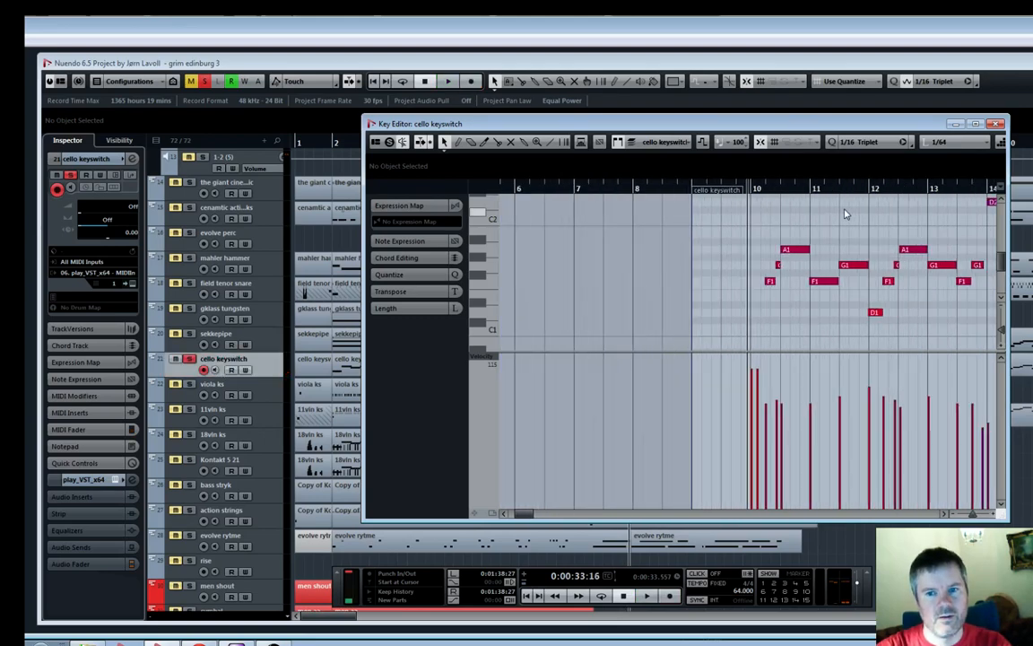
key(g)
click(895, 189)
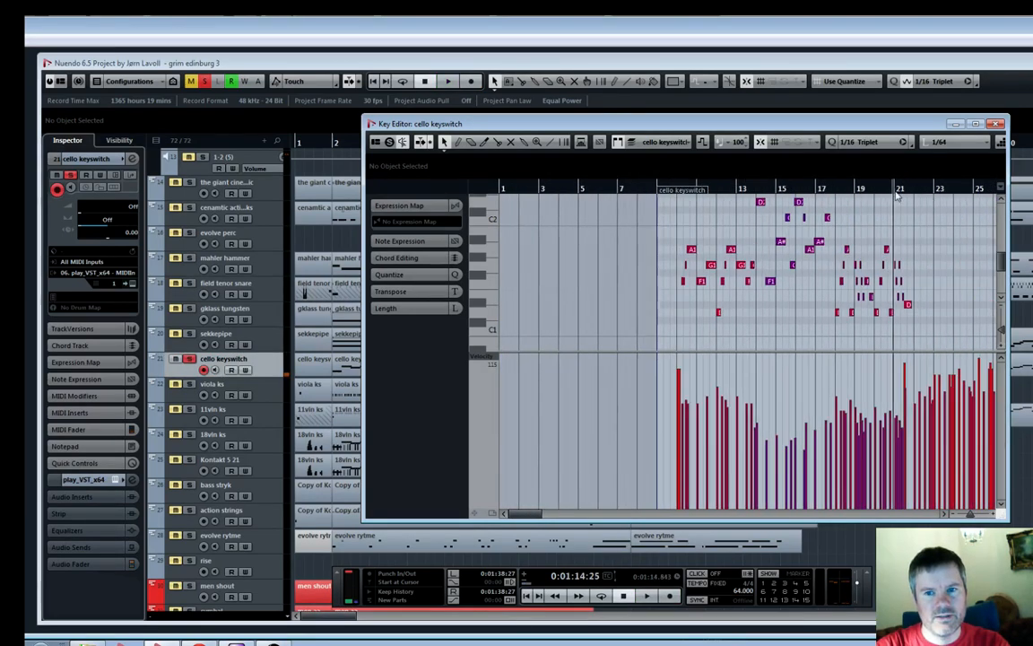
key(g)
key(h)
key(h)
key(h)
key(h)
key(h)
key(h)
key(space)
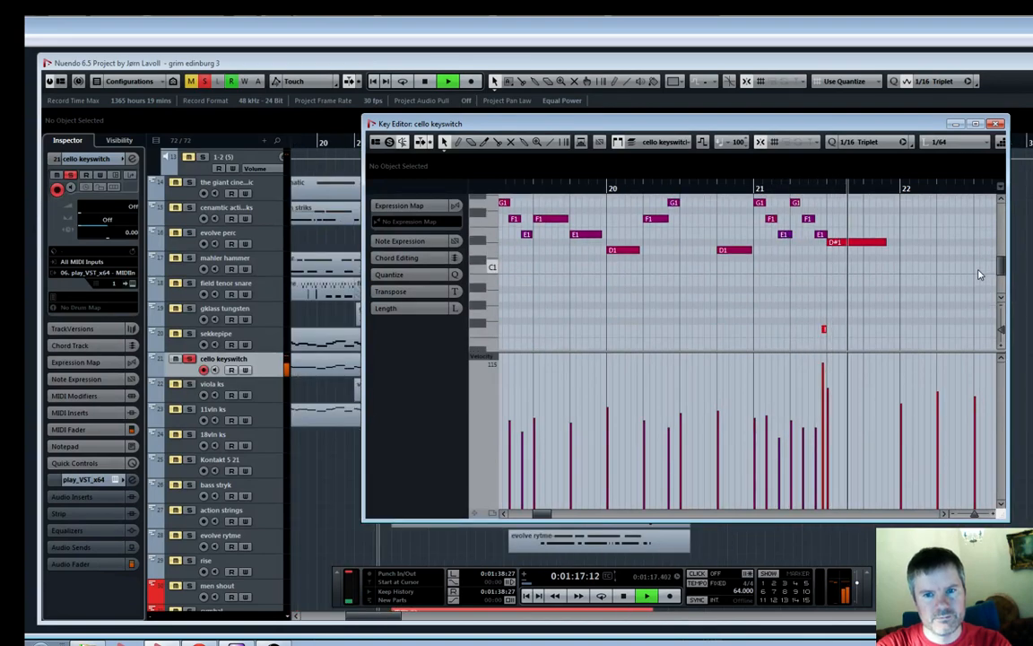
key(space)
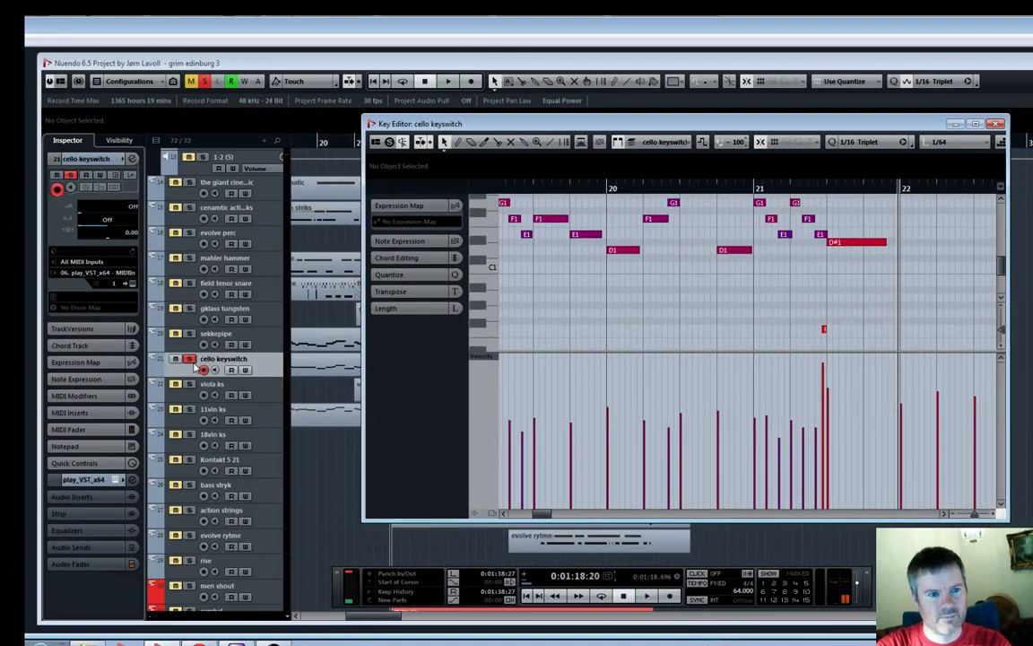
Close the key editor, unsolo the cello keyswitch track and play the full mix from bar 20
key(Escape)
key(space)
key(h)
key(h)
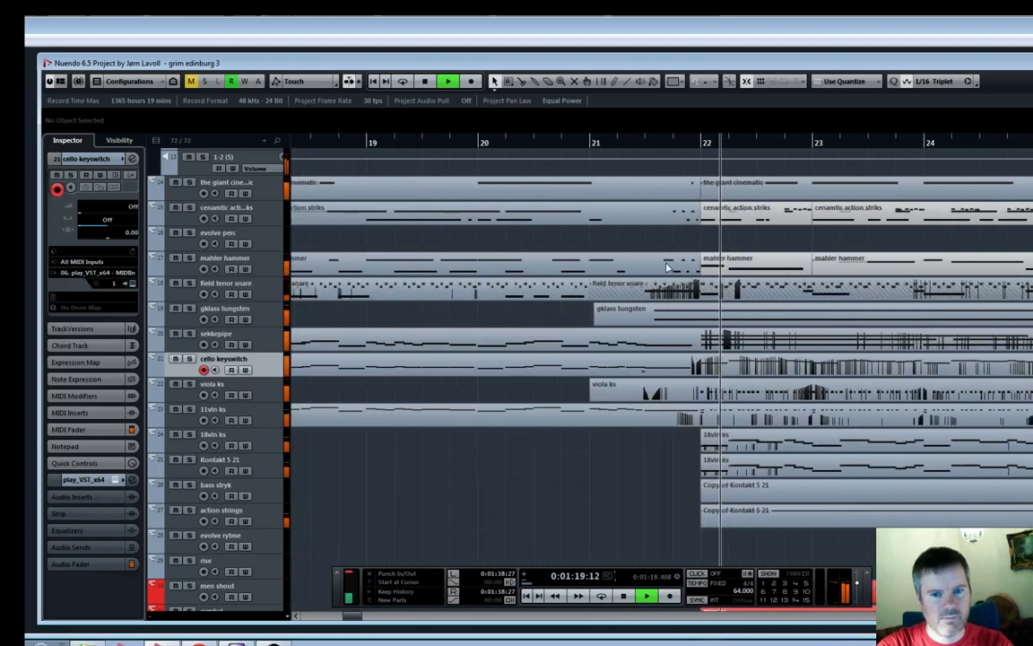
click(483, 144)
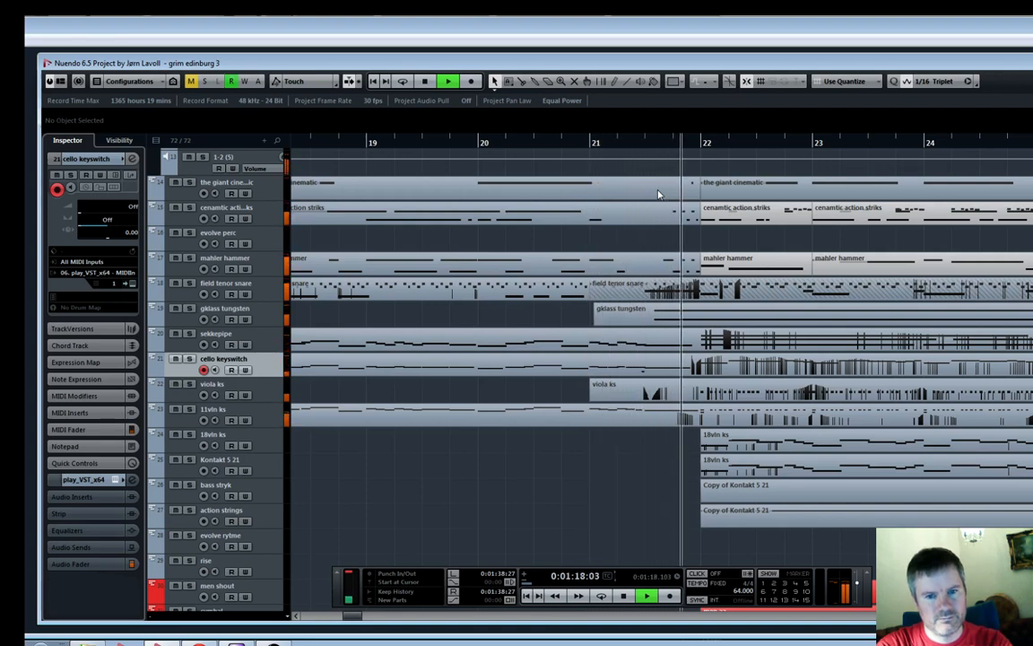
key(space)
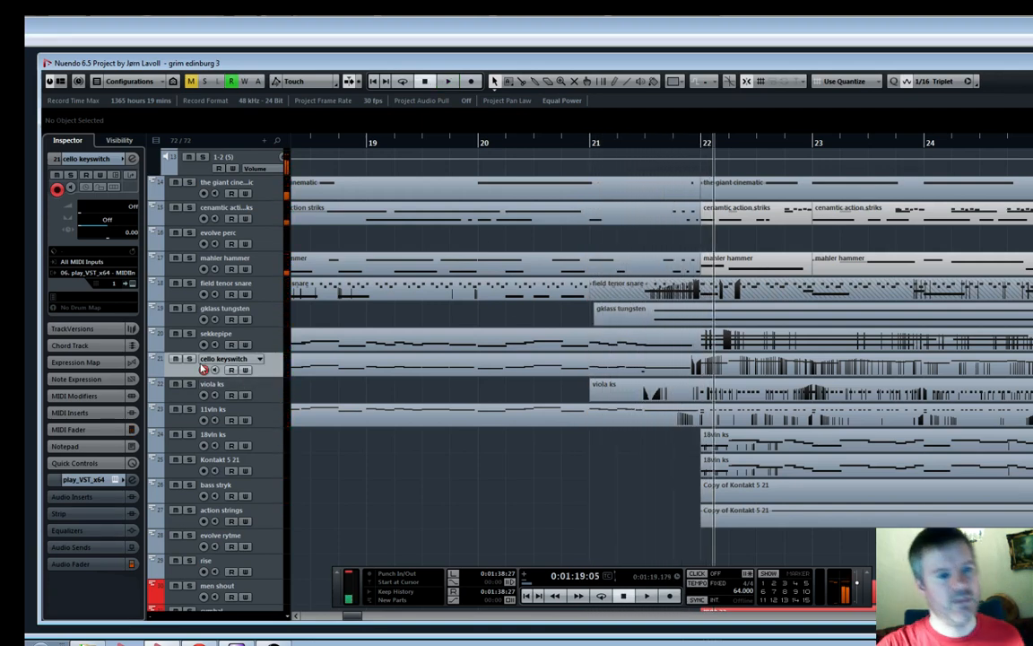
Solo the cello keyswitch track and record another pass over bar 21 up to the start of bar 22
key(s)
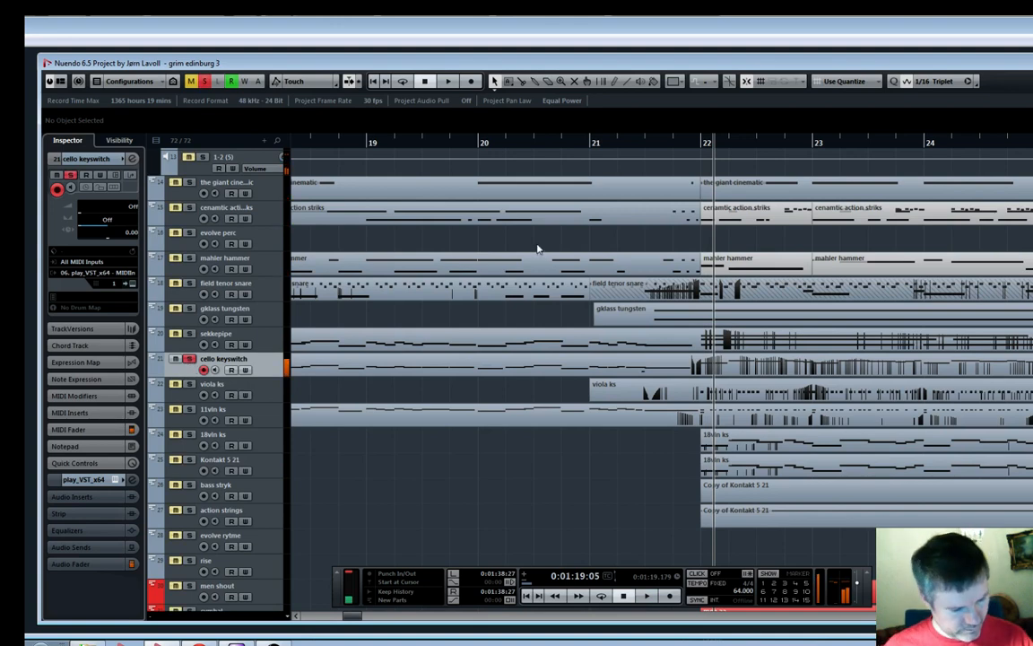
key(KP_Multiply)
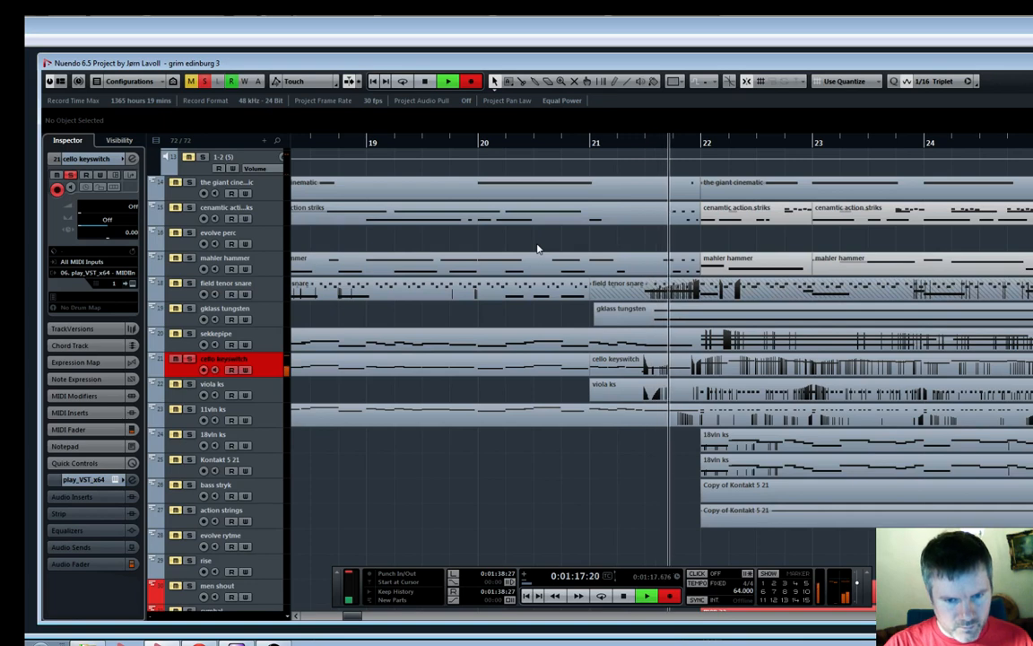
key(space)
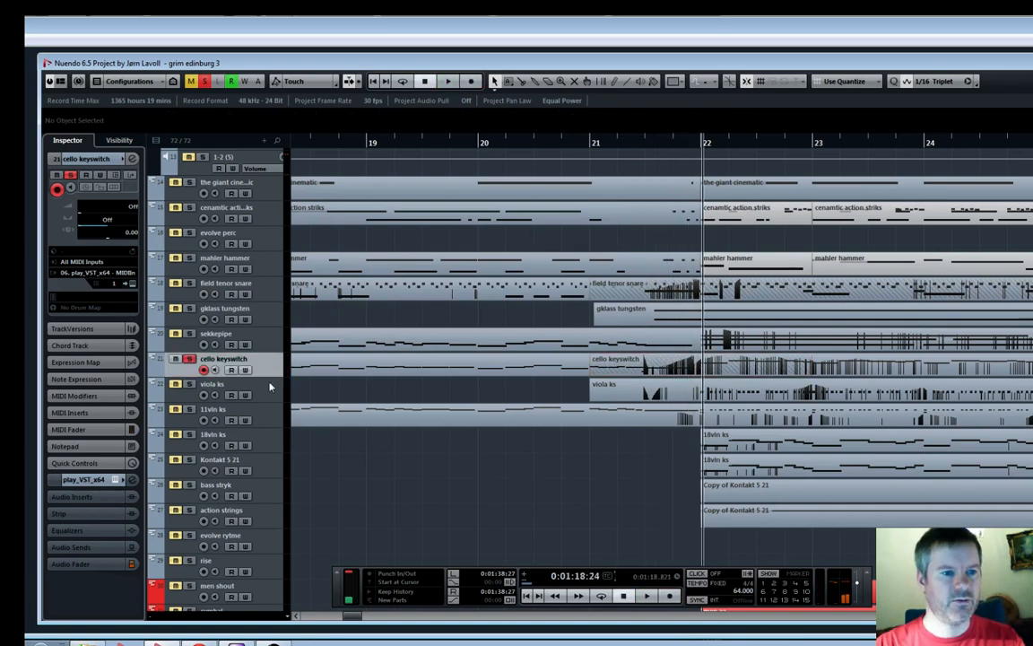
Toggle the cello keyswitch track's solo off and on, and play the soloed part around bar 22
click(188, 359)
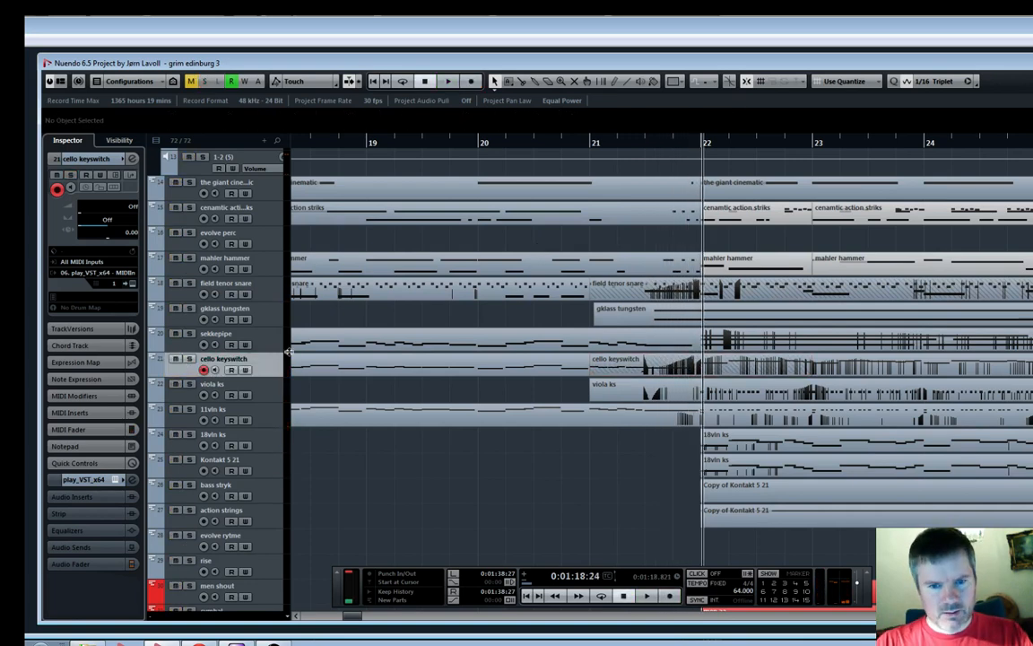
click(189, 359)
key(space)
key(g)
key(g)
key(g)
key(g)
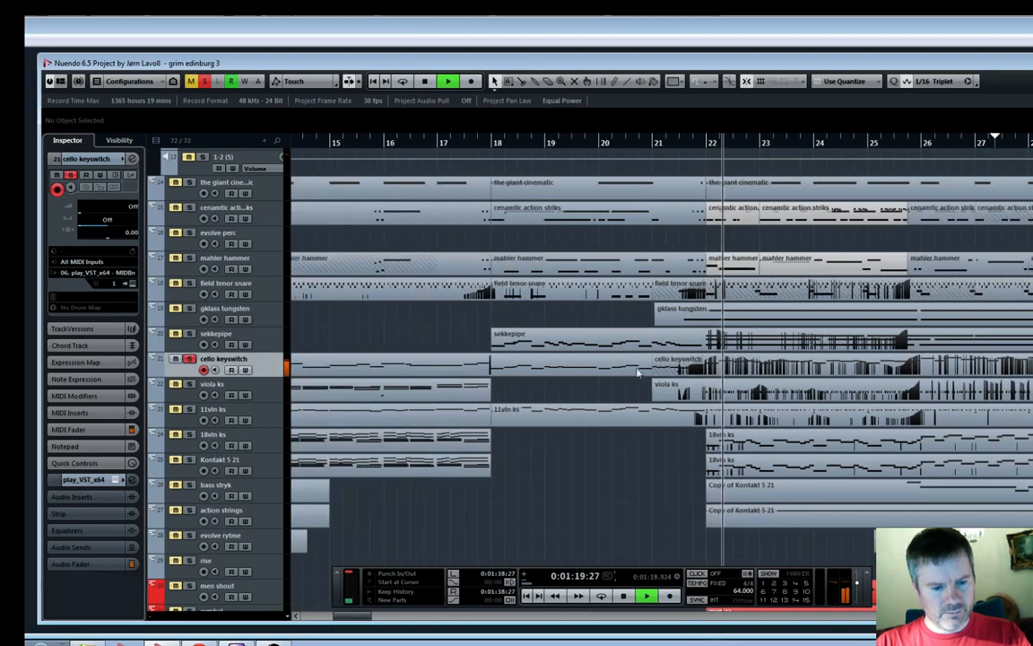
key(space)
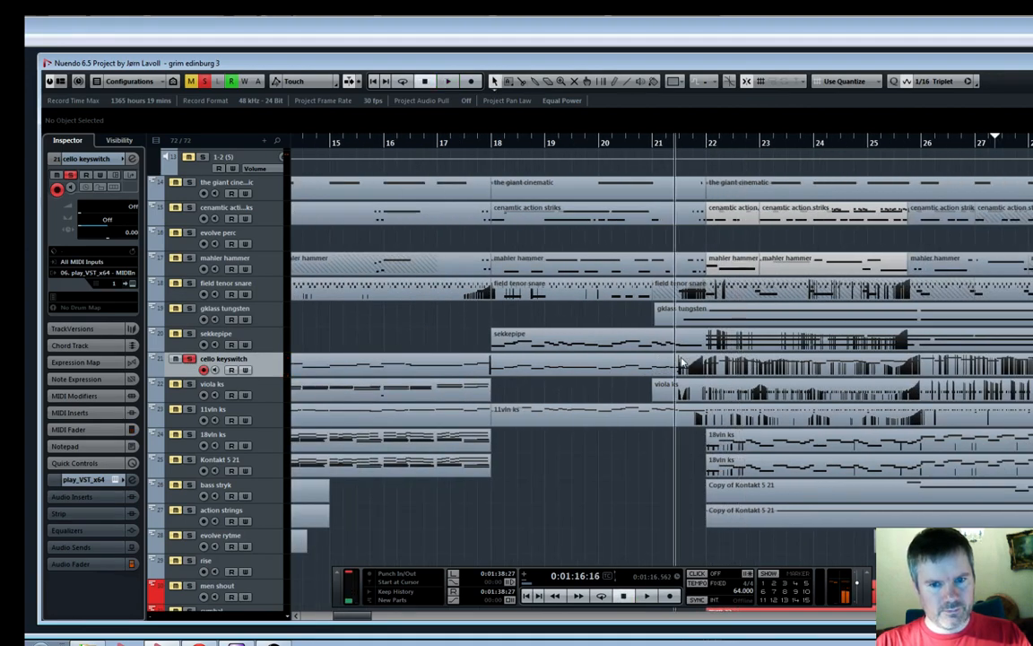
Reopen the cello keyswitch part, record a keyswitch note just before bar 22 and close the key editor
double_click(682, 363)
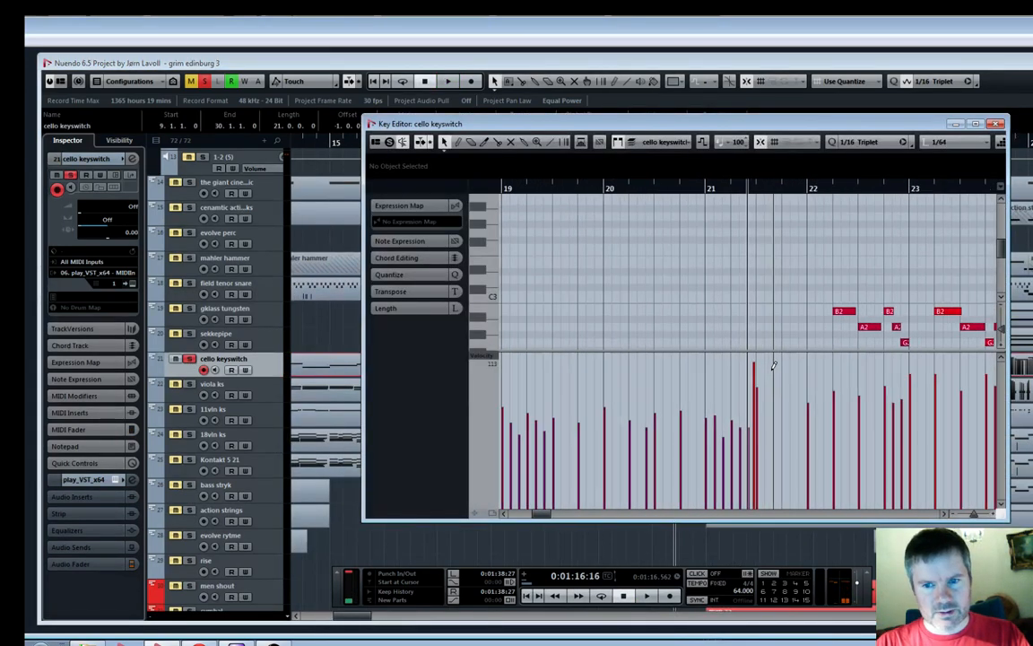
key(g)
key(g)
key(g)
scroll(863, 314, down, 3)
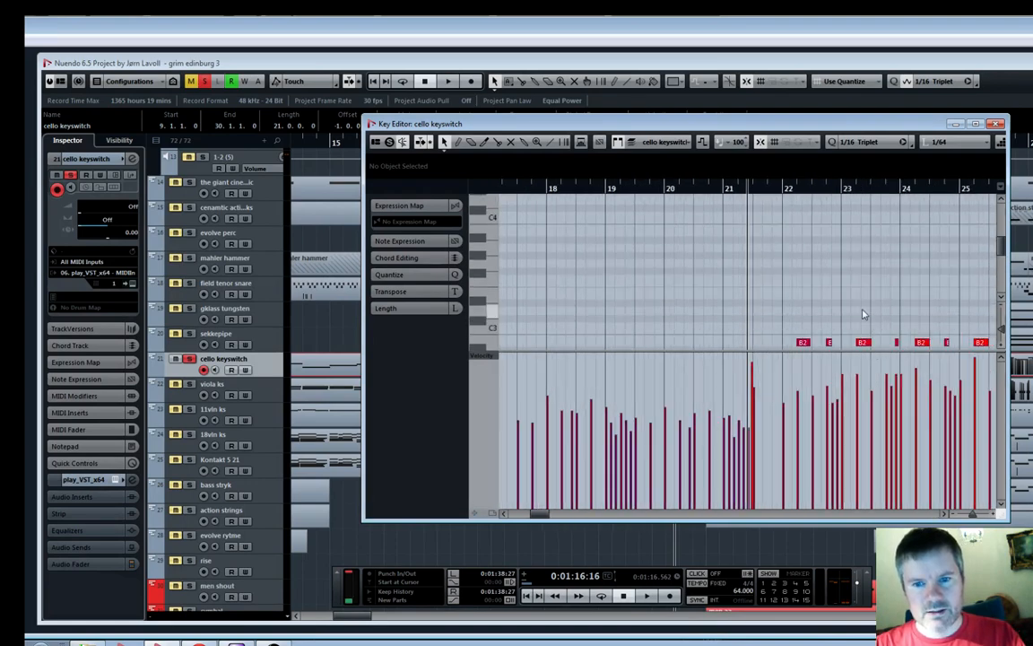
key(g)
scroll(719, 266, down, 4)
key(h)
key(h)
key(h)
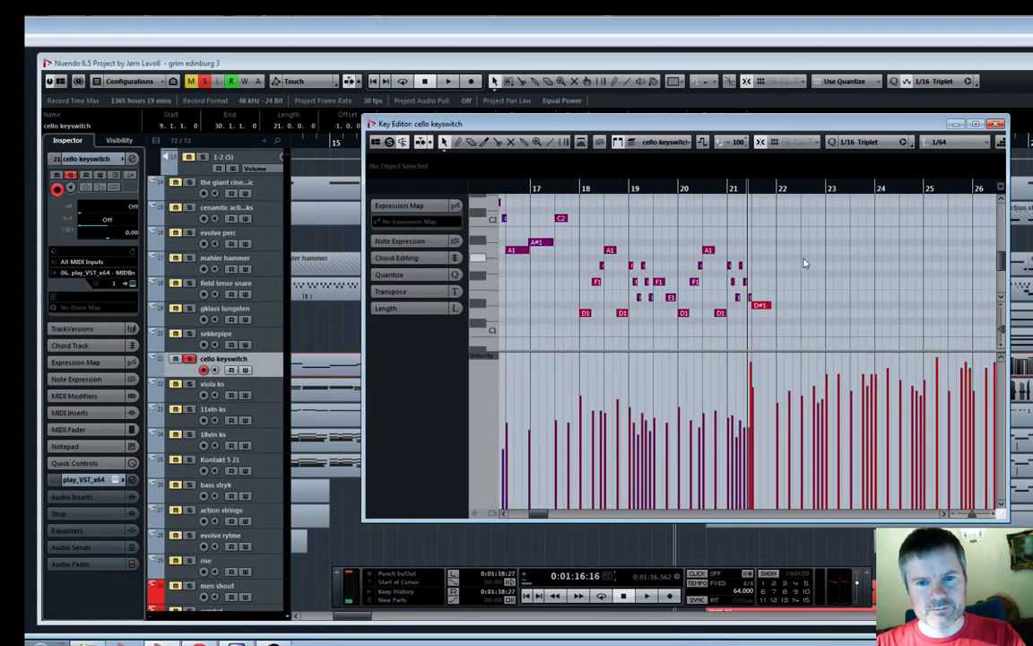
key(h)
key(h)
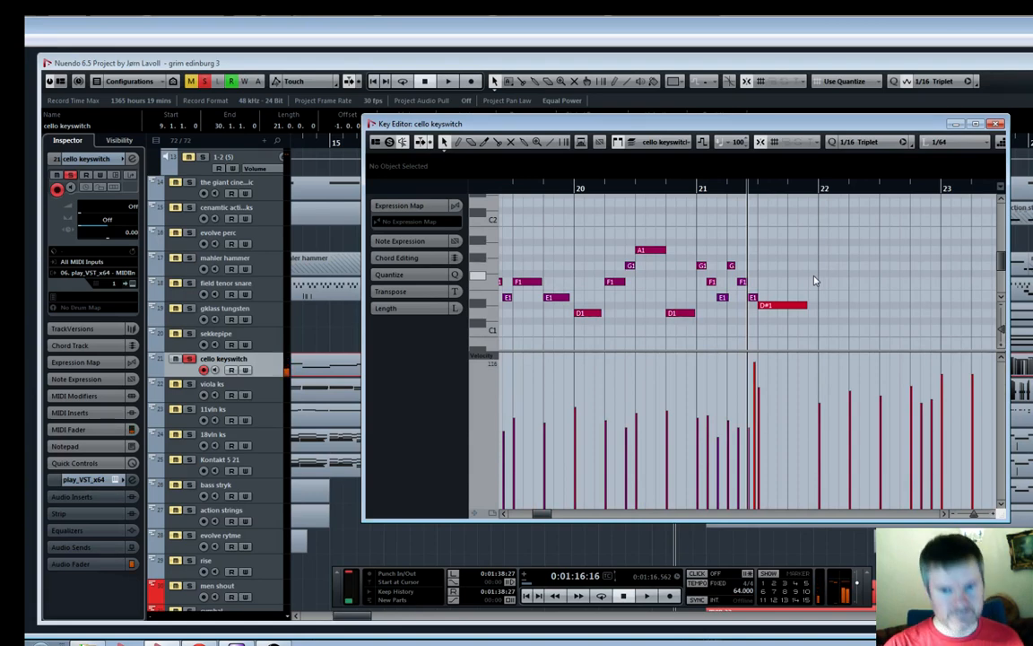
key(KP_Multiply)
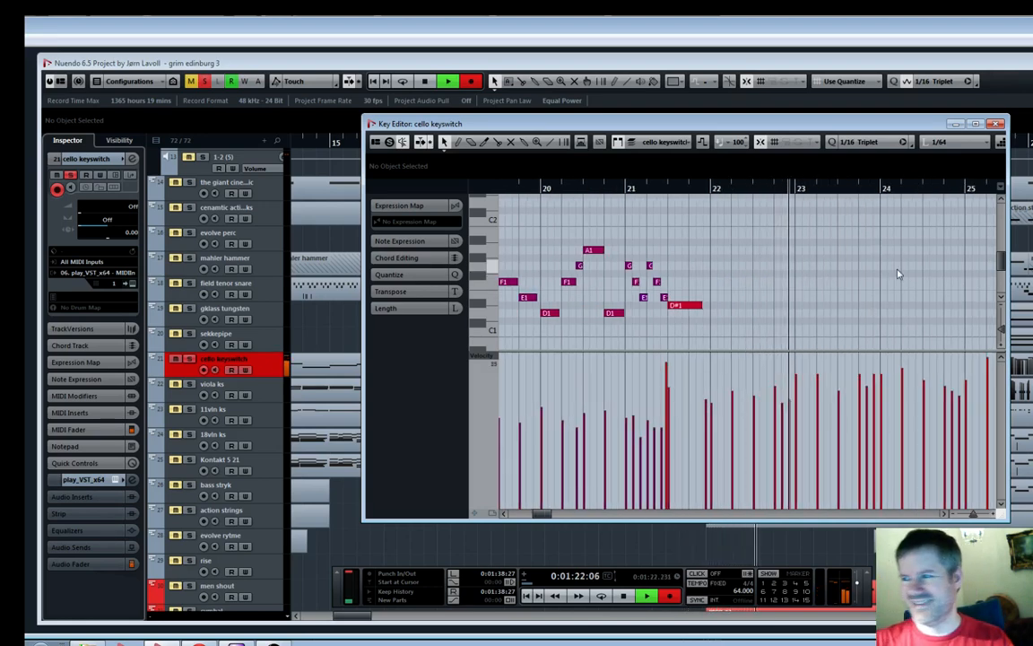
click(996, 124)
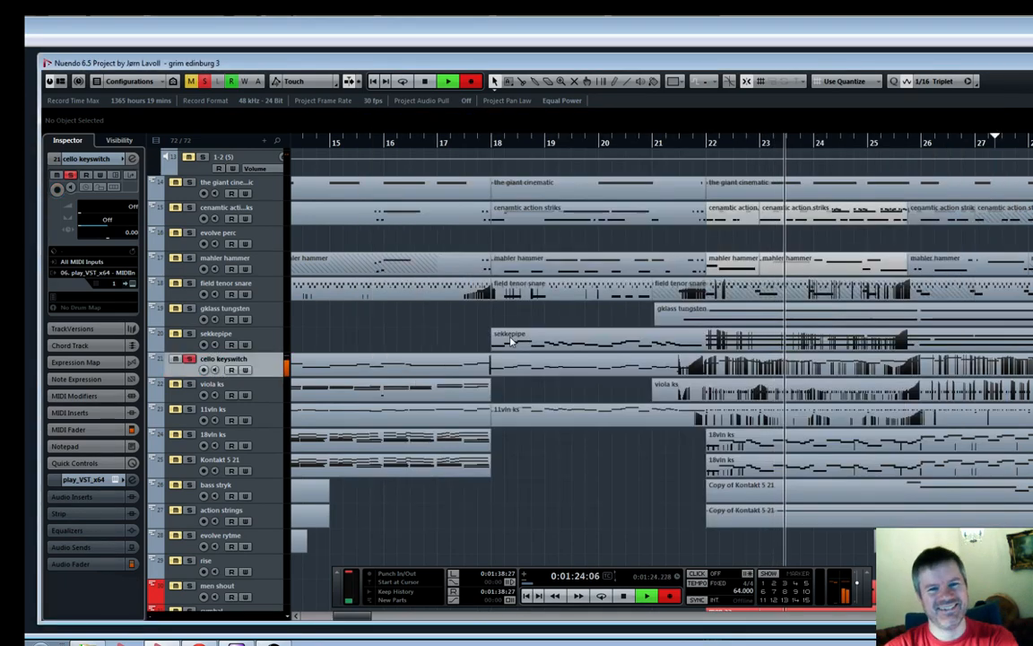
Stop the recording pass near bar 24 and reopen the cello keyswitch part in the key editor
key(g)
key(g)
key(h)
key(h)
key(h)
key(h)
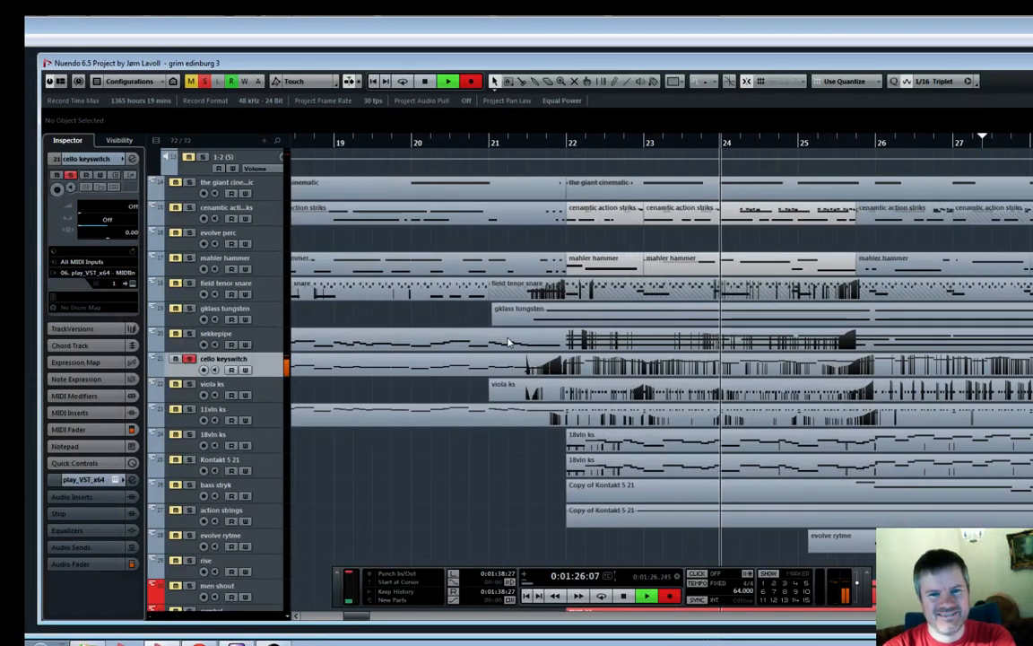
key(space)
key(h)
double_click(691, 369)
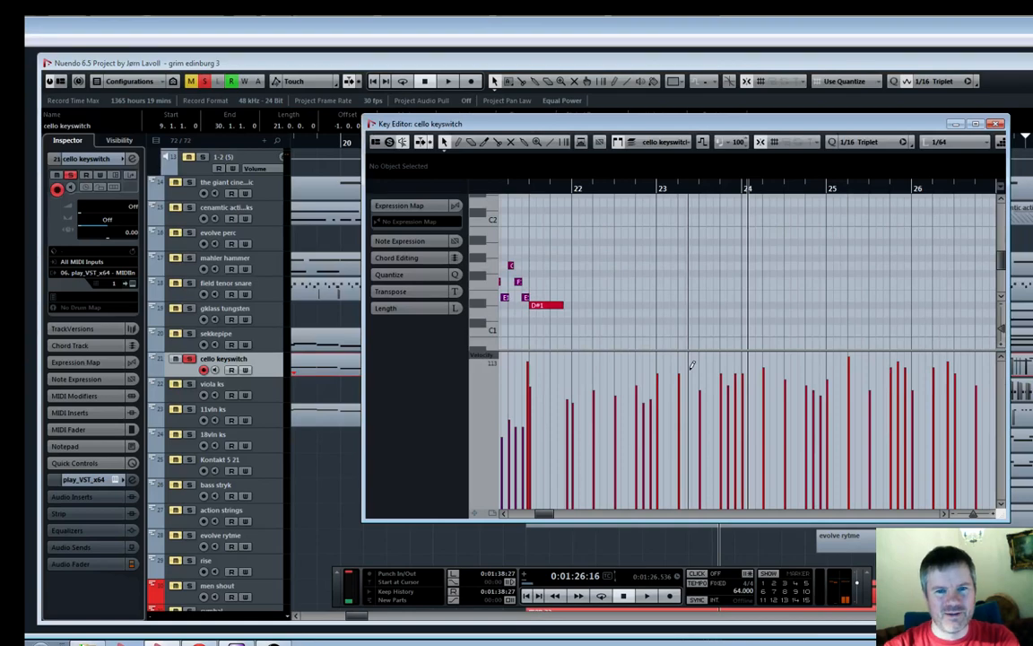
Lower the velocities of the short A2 and B2 notes just before bar 24 in the cello keyswitch part
scroll(891, 260, up, 4)
key(h)
key(h)
key(h)
key(h)
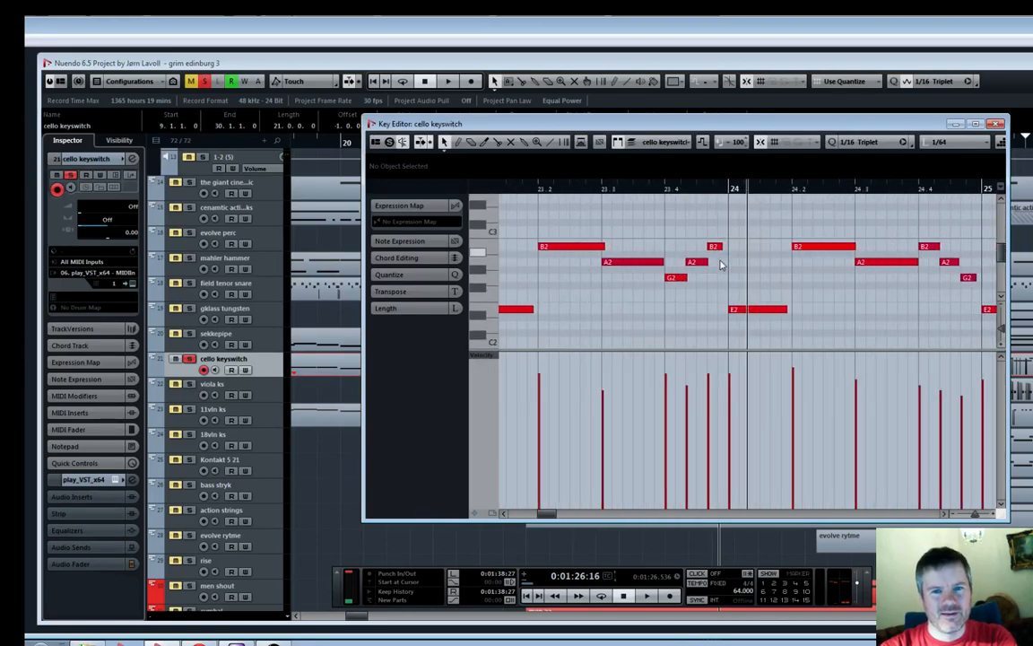
click(708, 390)
click(687, 396)
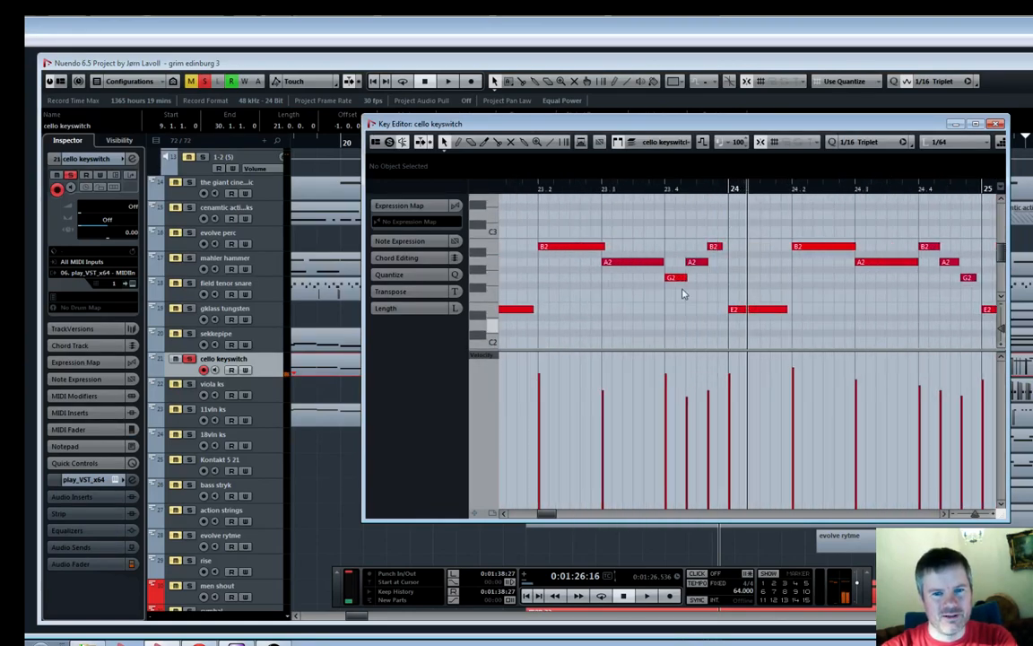
Play the soloed cello keyswitch part from before bar 22 into bar 23 to check the velocities
click(554, 195)
key(g)
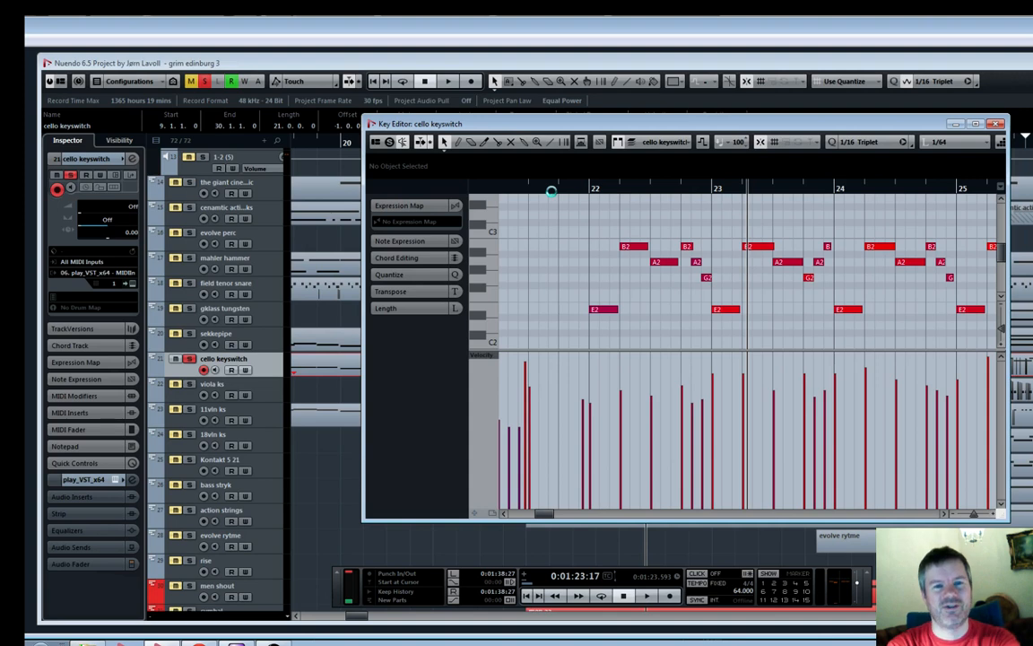
key(KP_Subtract)
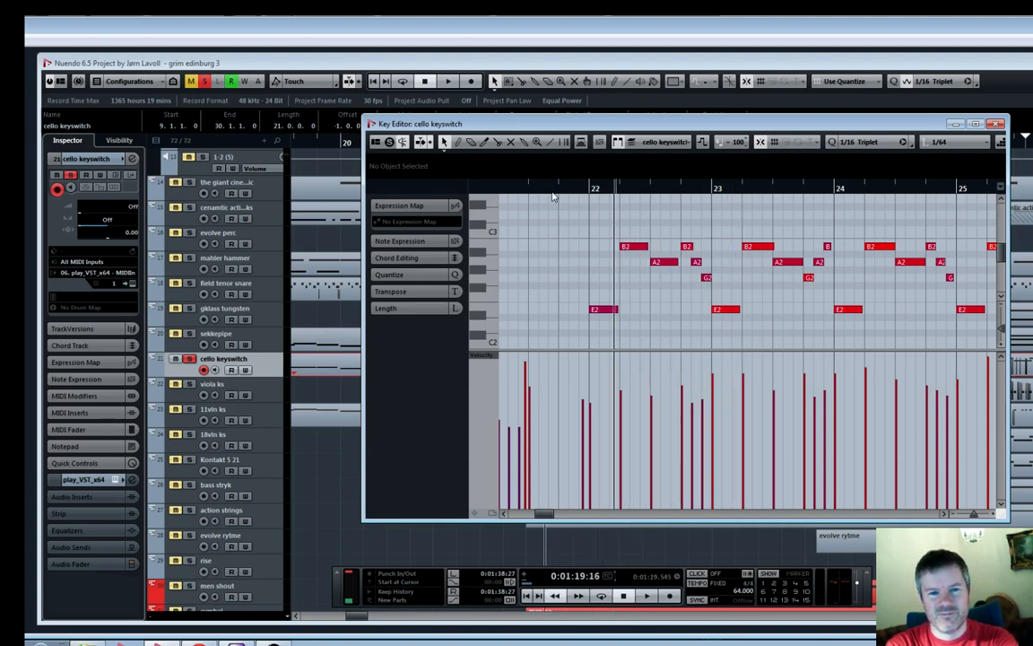
key(space)
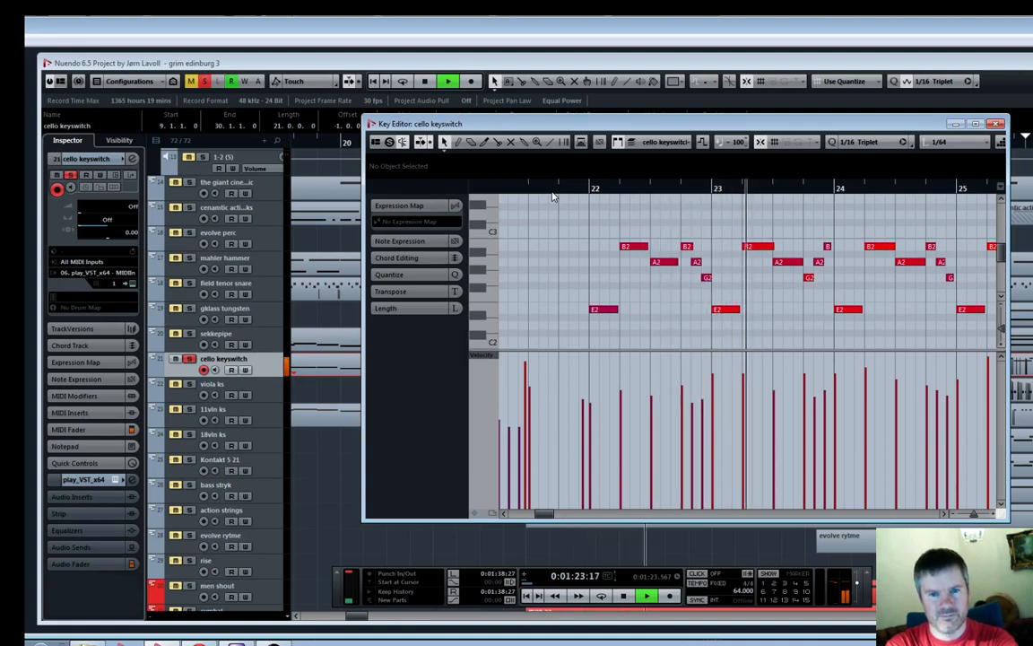
key(space)
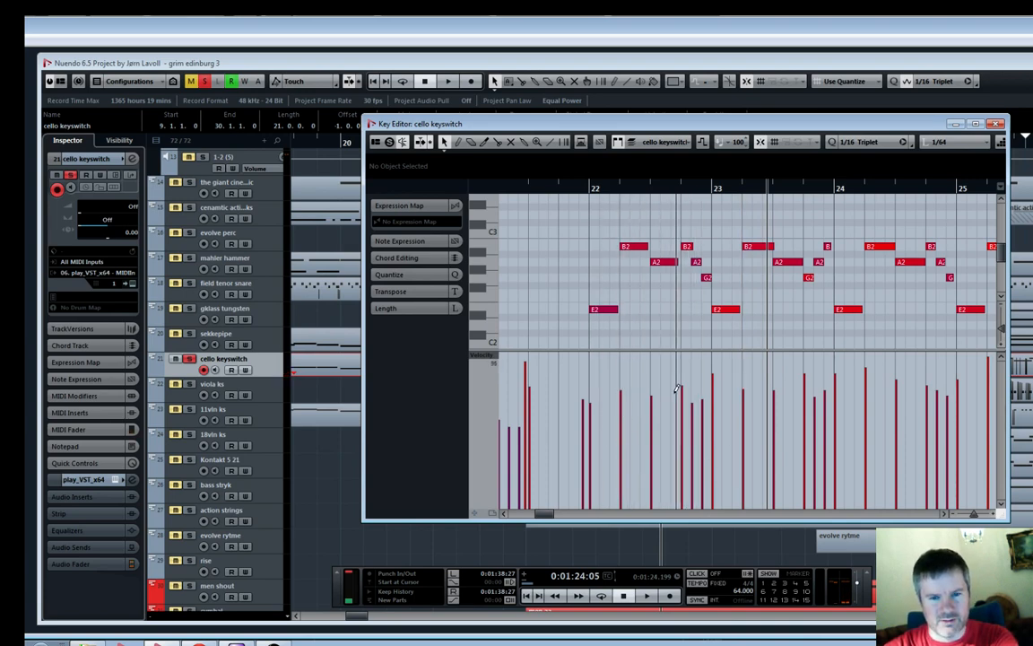
Play the soloed cello part from bar 22 through bar 27 and replay the passage around bars 25 and 26
click(585, 188)
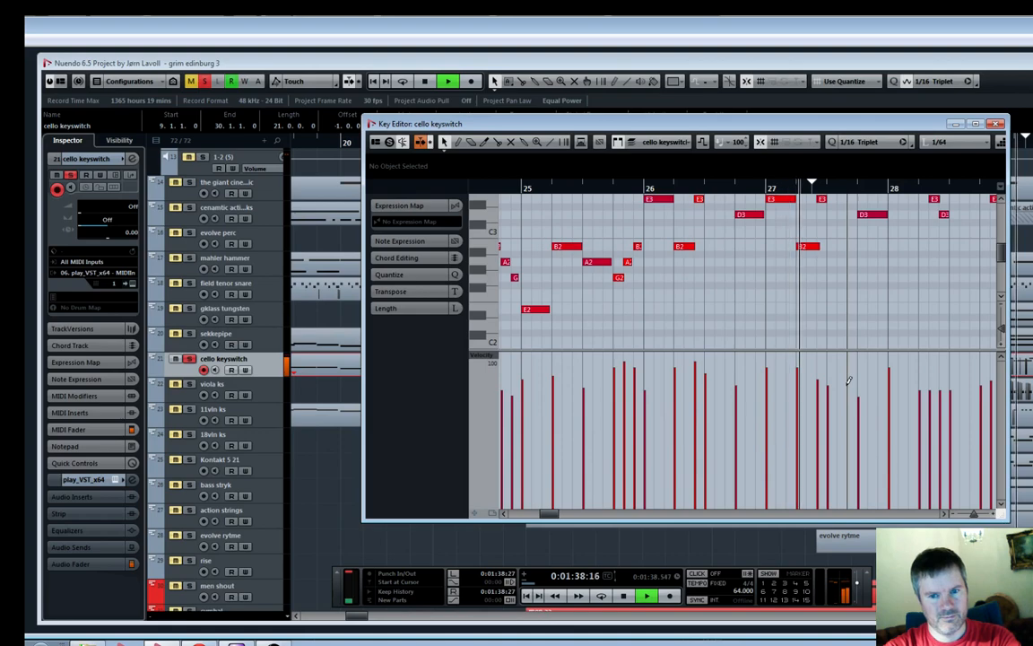
key(g)
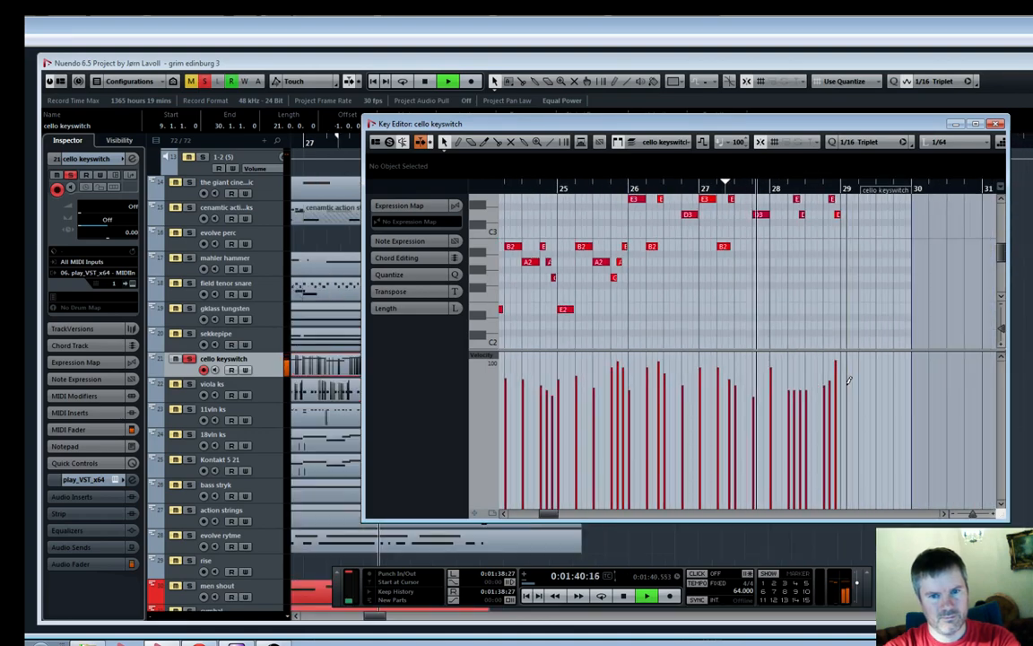
key(space)
scroll(725, 233, up, 2)
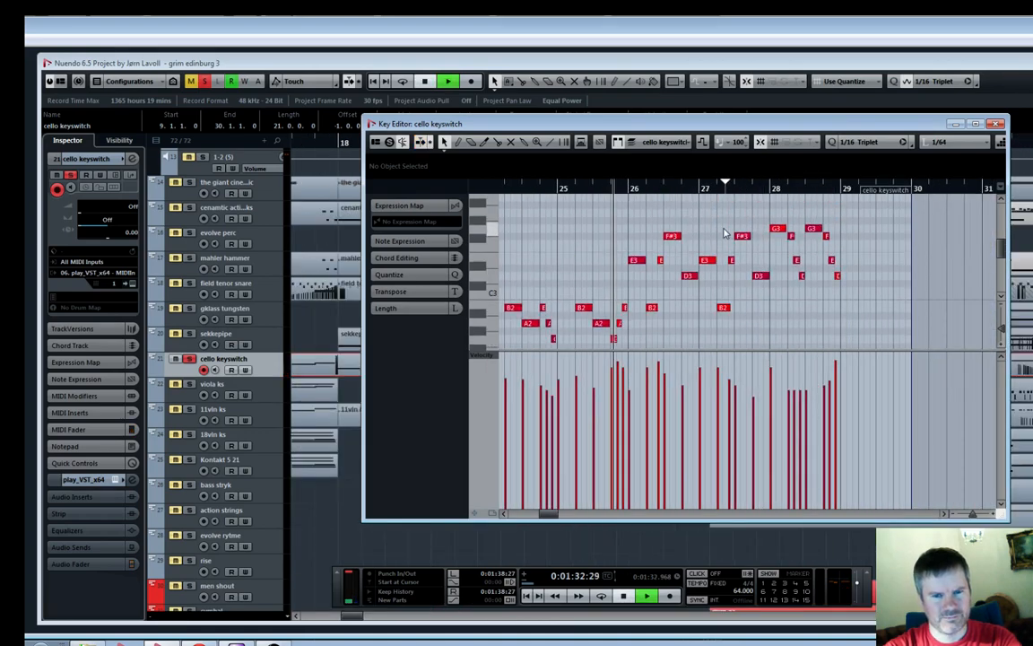
key(h)
key(h)
key(space)
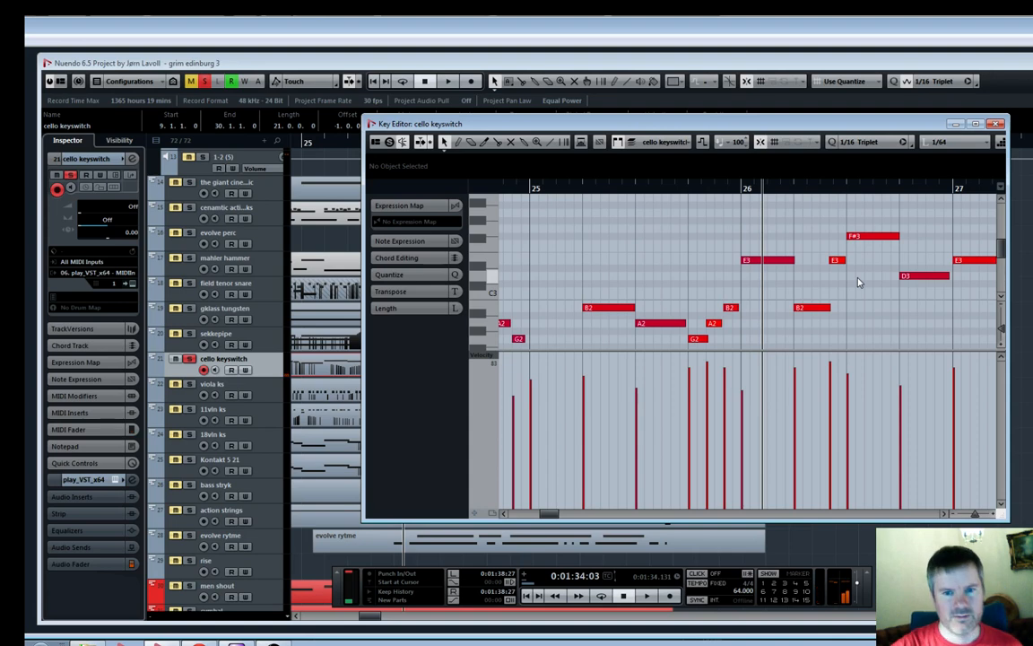
Record passes on the cello keyswitch track up to bar 29, adding a keyswitch note before the last F#3 in bar 28
key(KP_Subtract)
key(KP_Multiply)
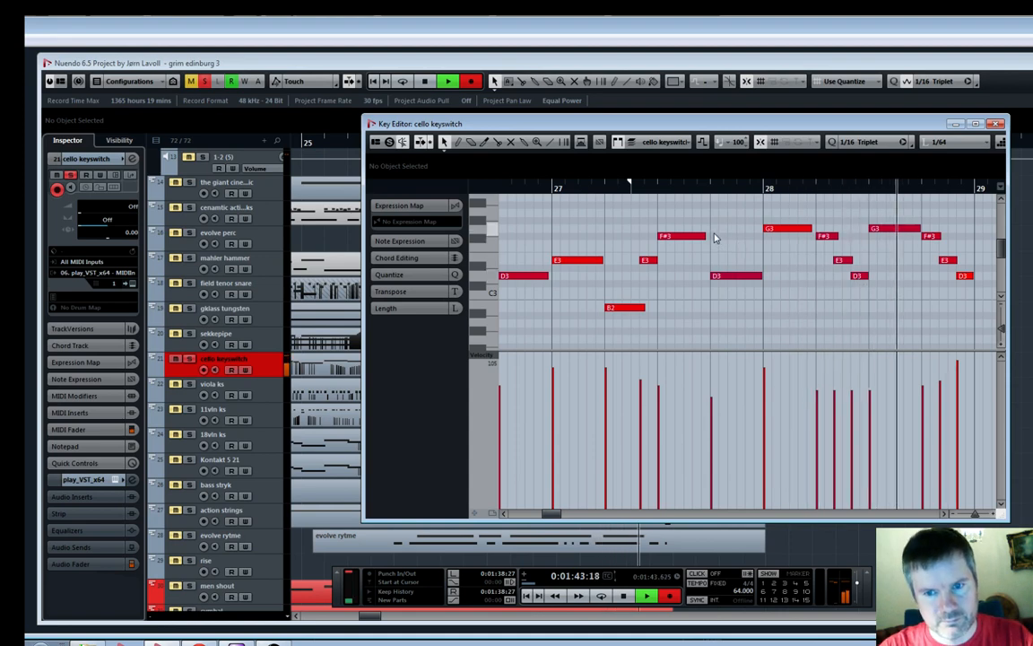
key(space)
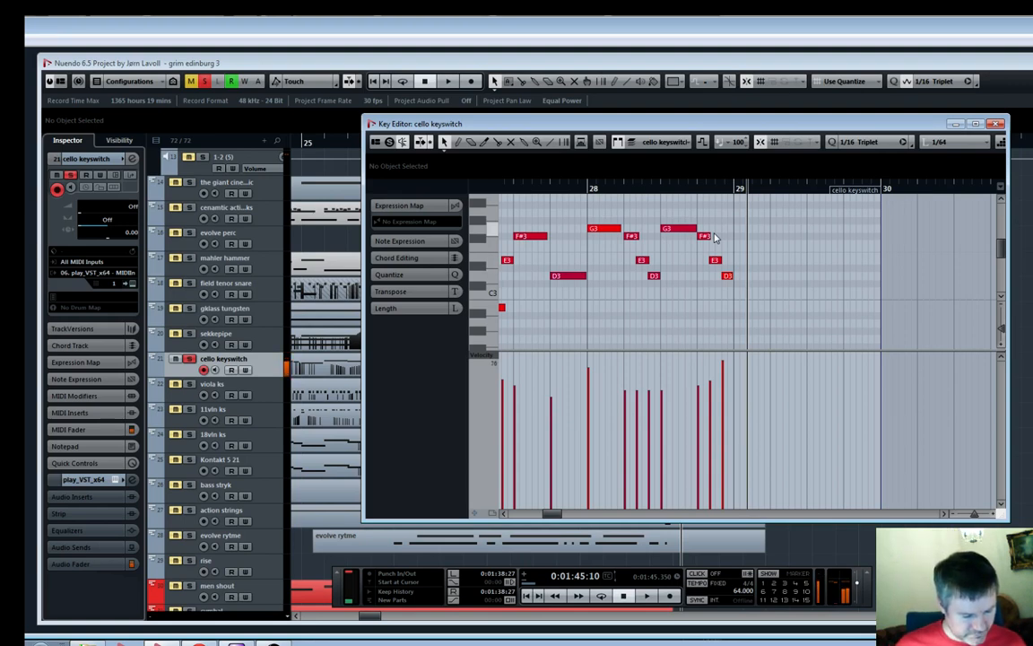
key(KP_Subtract)
key(KP_Multiply)
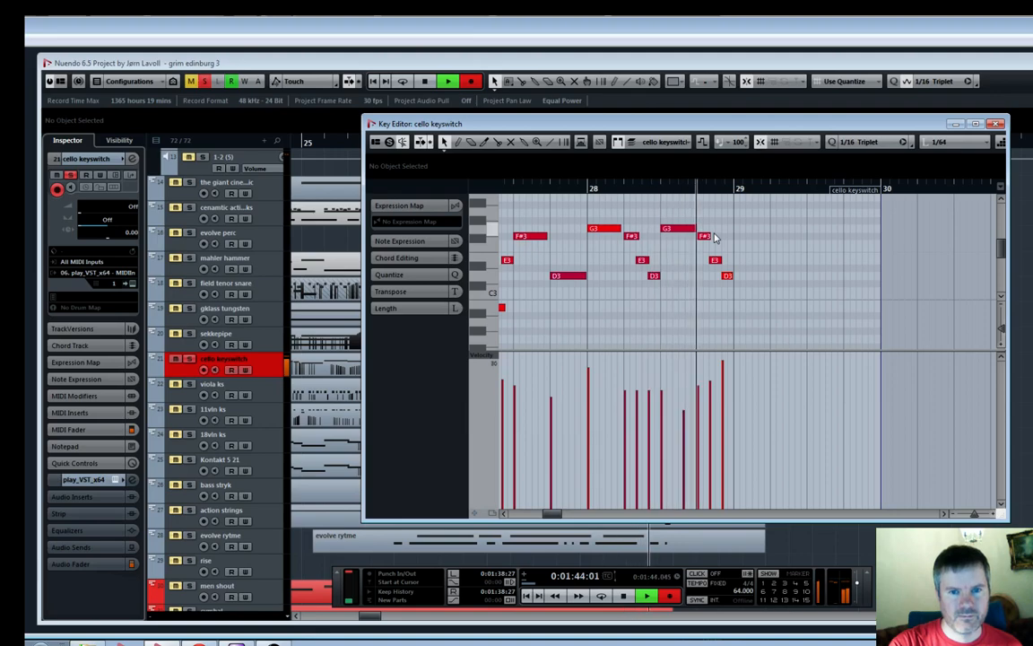
key(space)
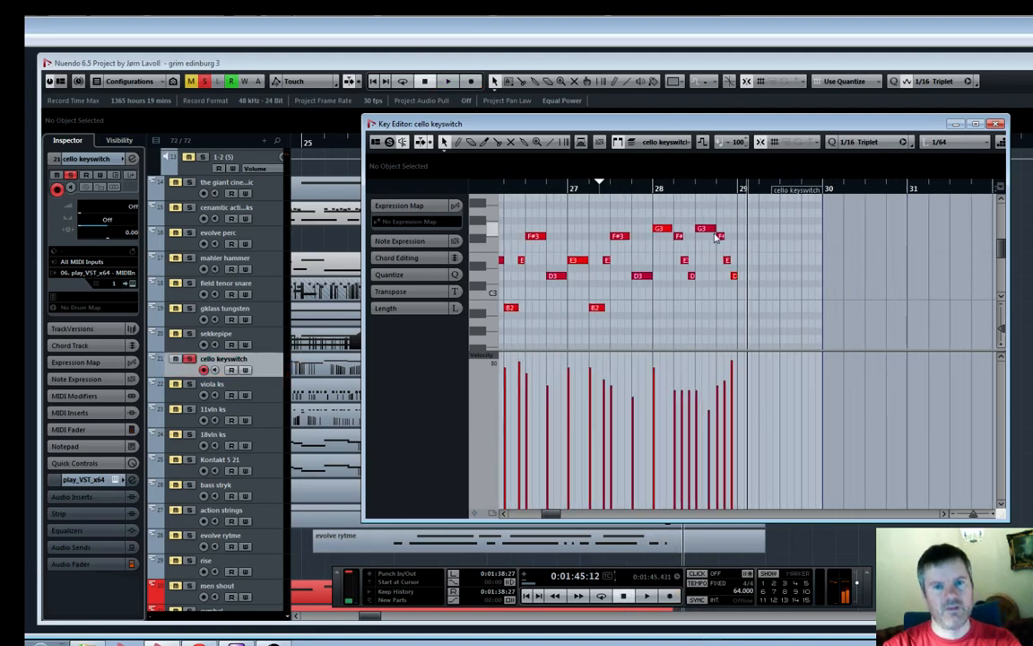
Close the key editor and unsolo the cello keyswitch track
click(189, 360)
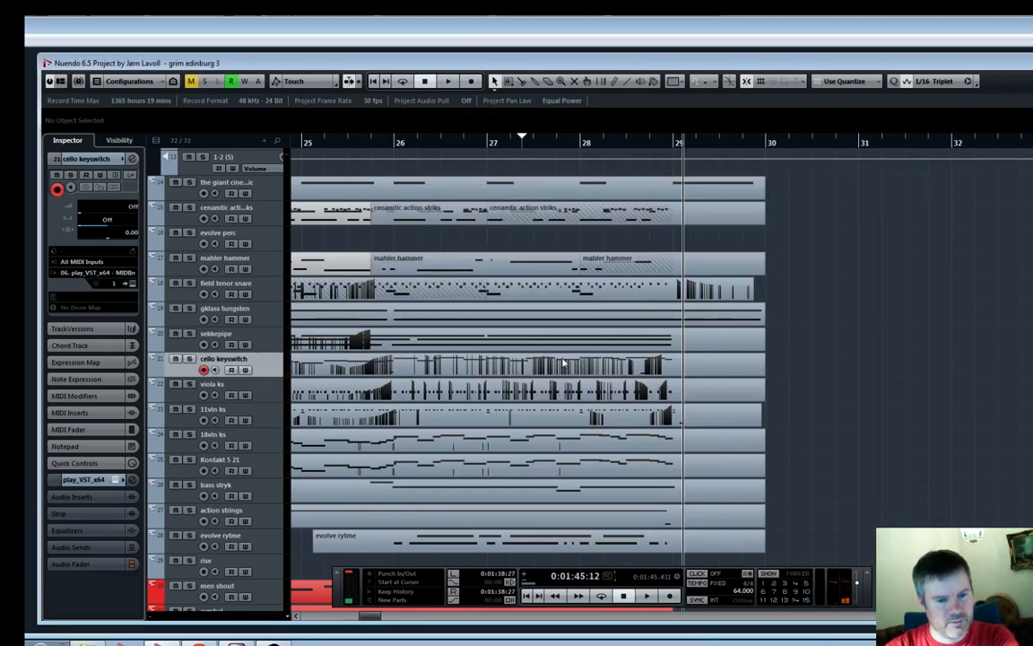
key(g)
key(g)
key(g)
key(g)
key(g)
key(g)
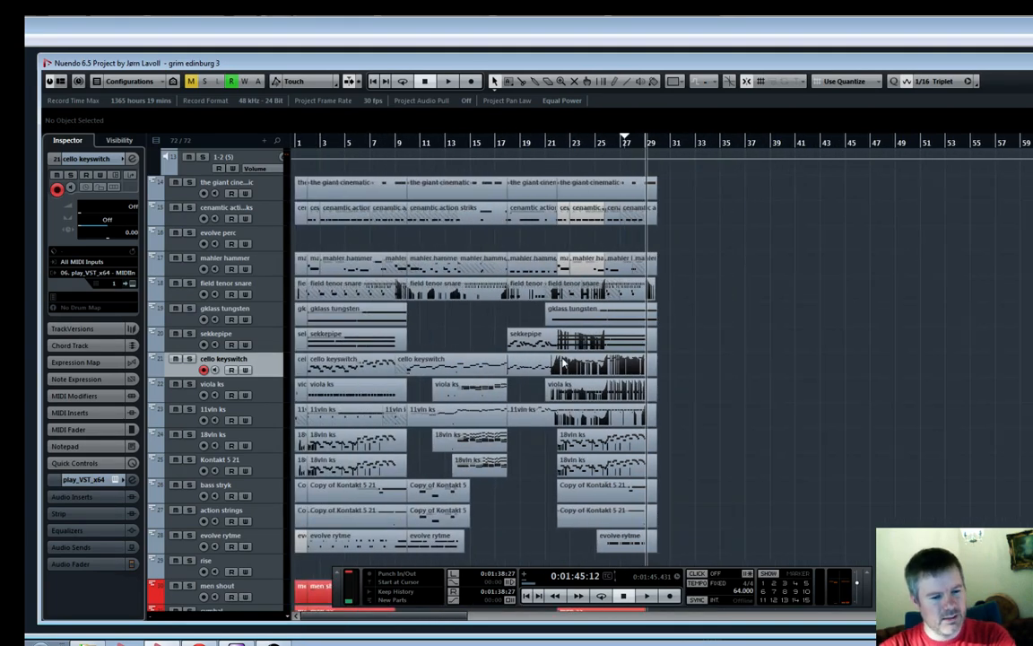
Play the full mix from just after bar 9 into bar 18, checking the string and percussion parts
click(401, 148)
scroll(546, 261, down, 5)
key(h)
key(h)
key(h)
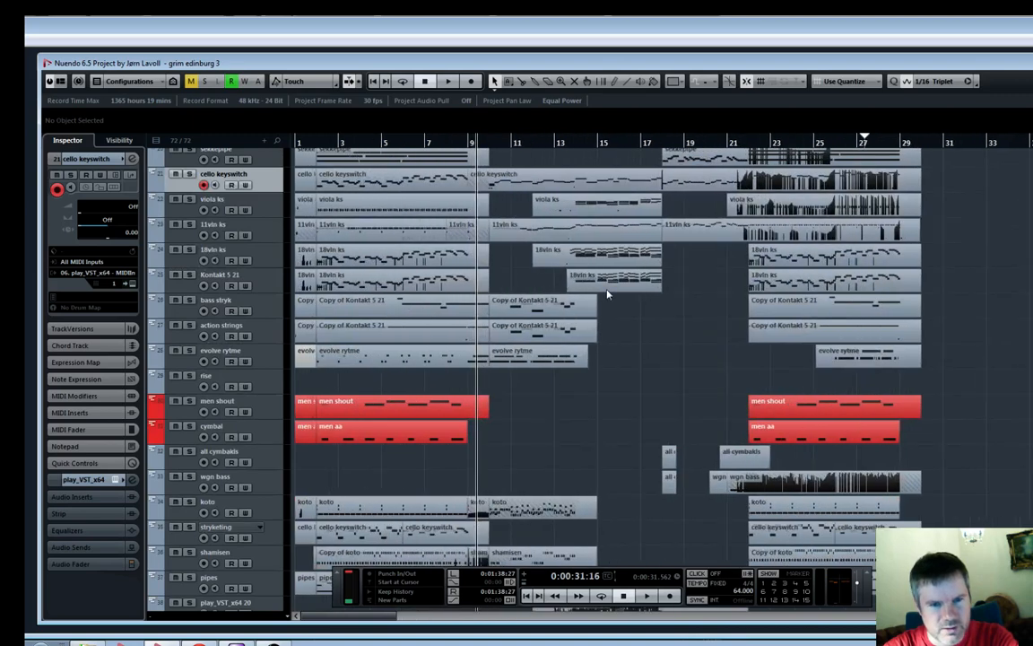
key(h)
scroll(607, 294, up, 4)
key(h)
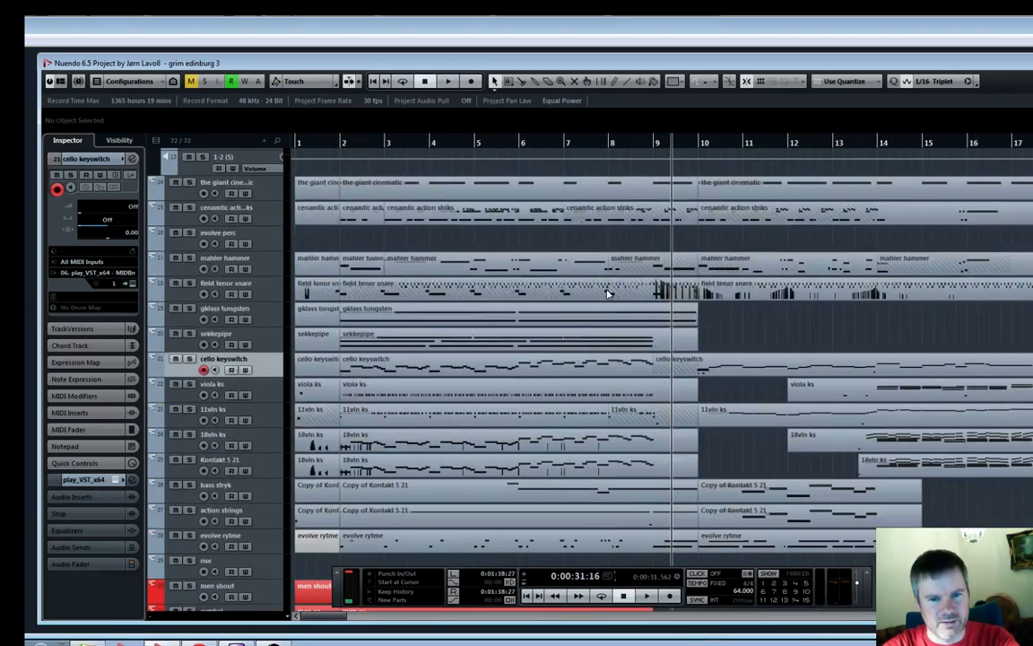
key(space)
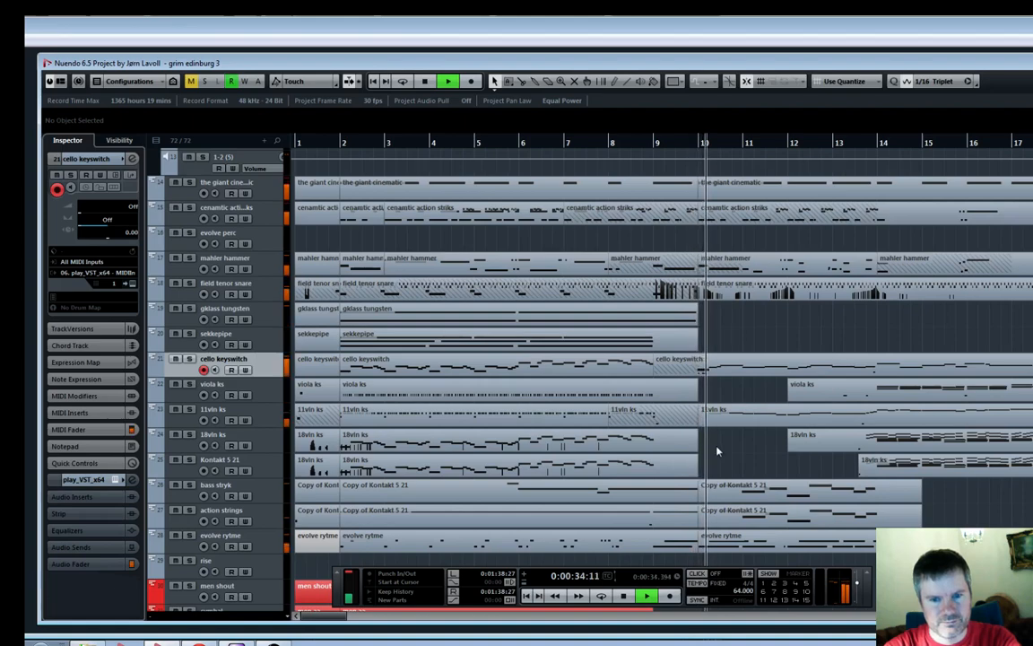
key(g)
scroll(729, 377, down, 3)
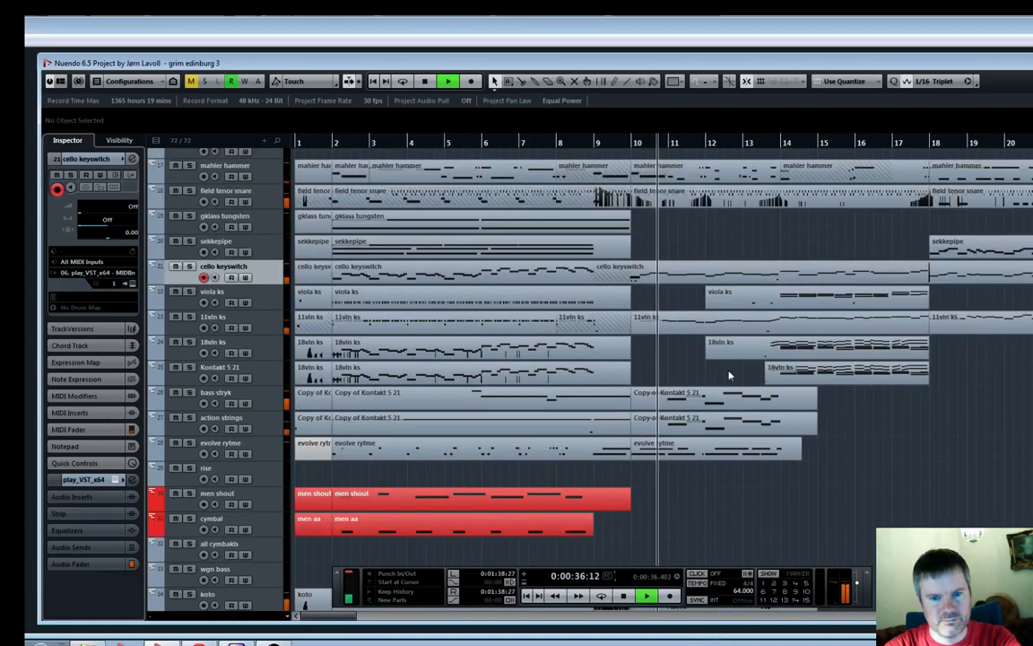
key(g)
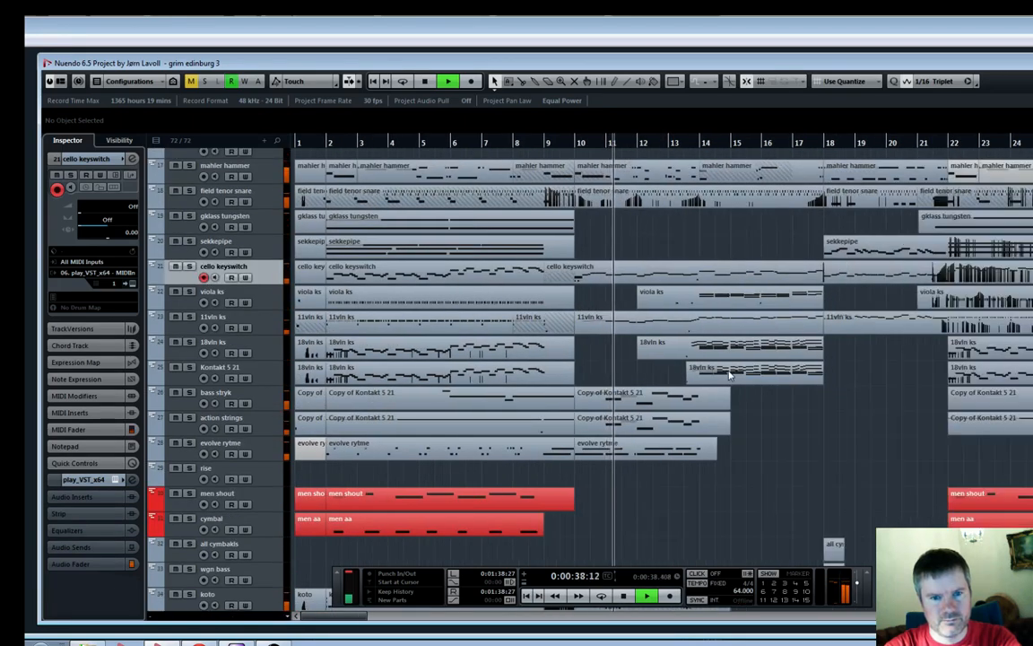
scroll(729, 377, down, 5)
scroll(729, 376, up, 5)
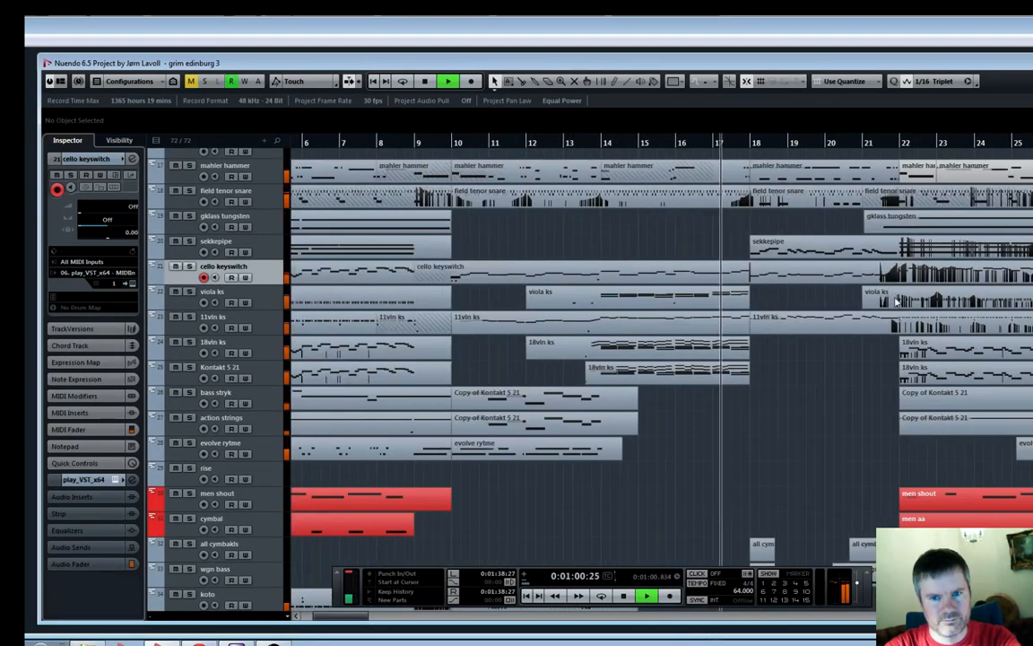
key(h)
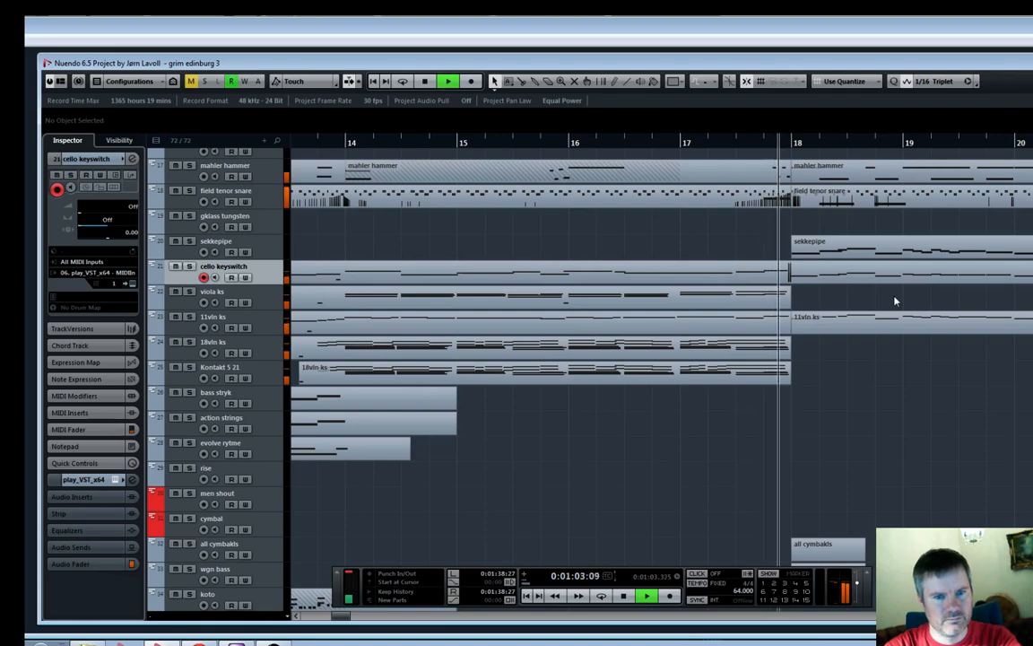
key(g)
key(g)
key(g)
key(g)
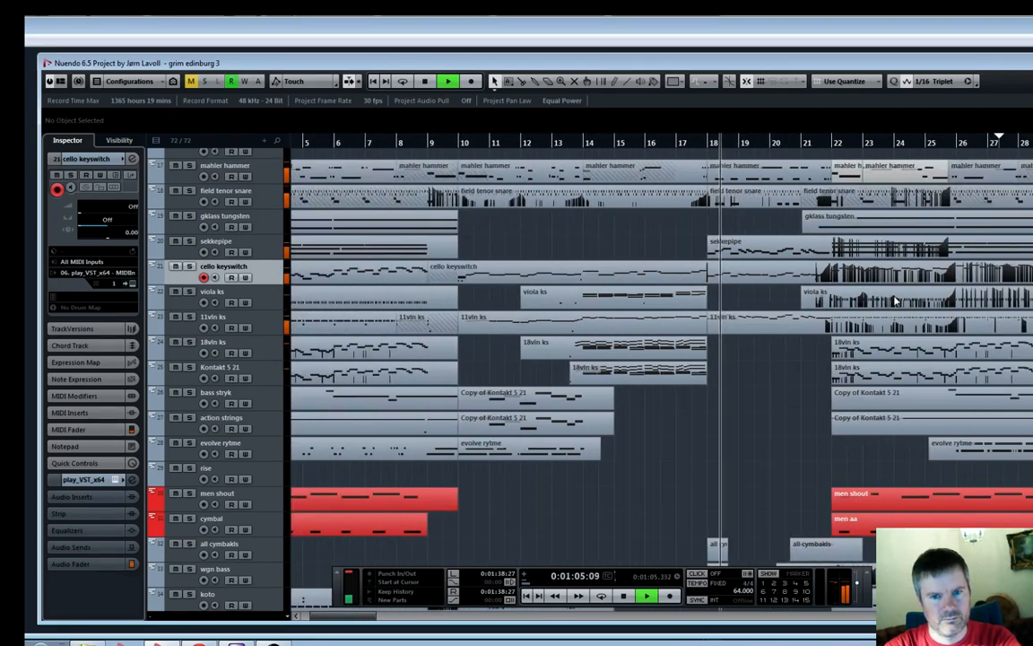
key(h)
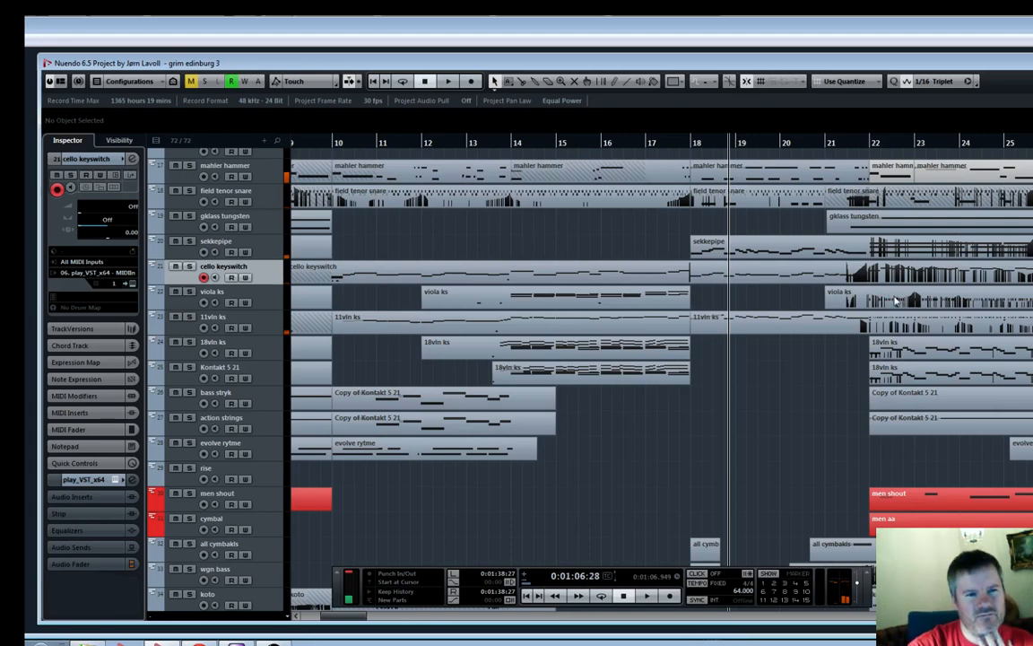
Add a play_VST_x64 MIDI track, name it "solo cello" and place it directly below the cello keyswitch track
click(172, 306)
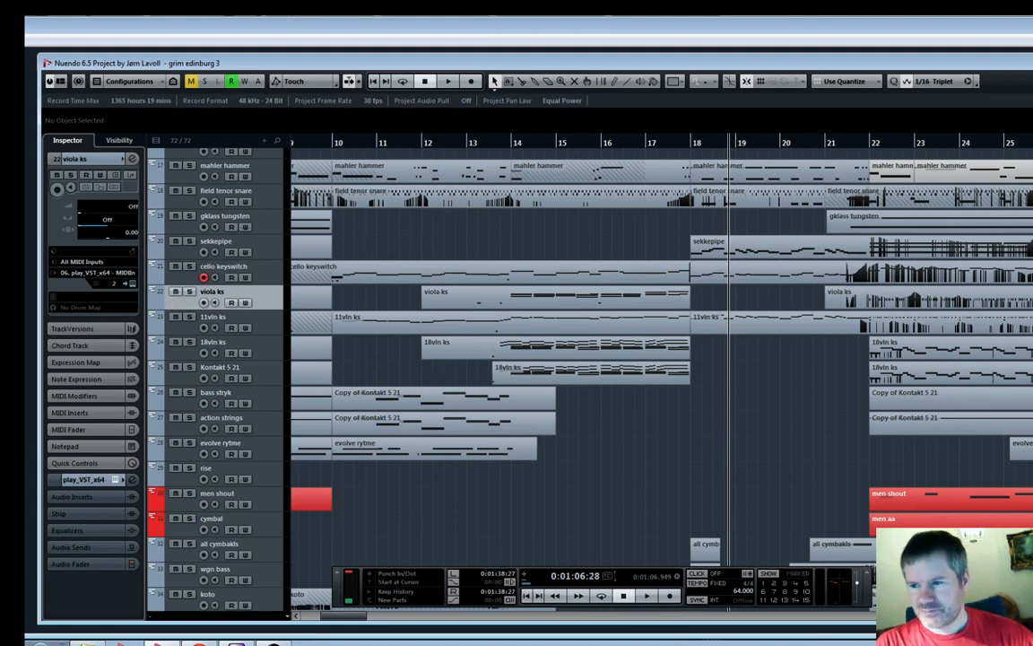
click(758, 276)
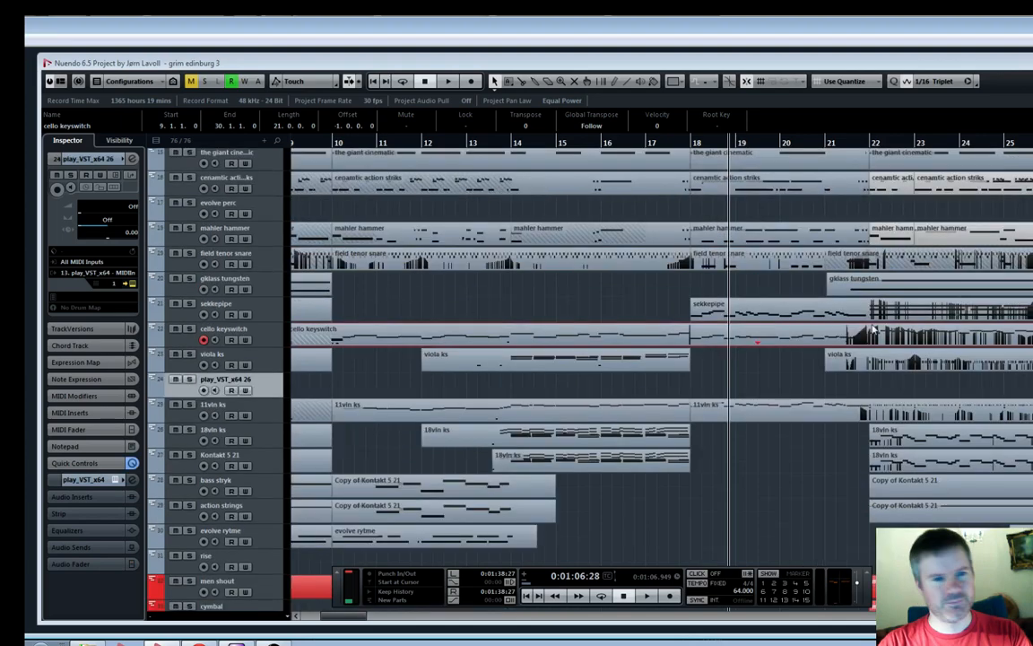
double_click(235, 383)
text(sol)
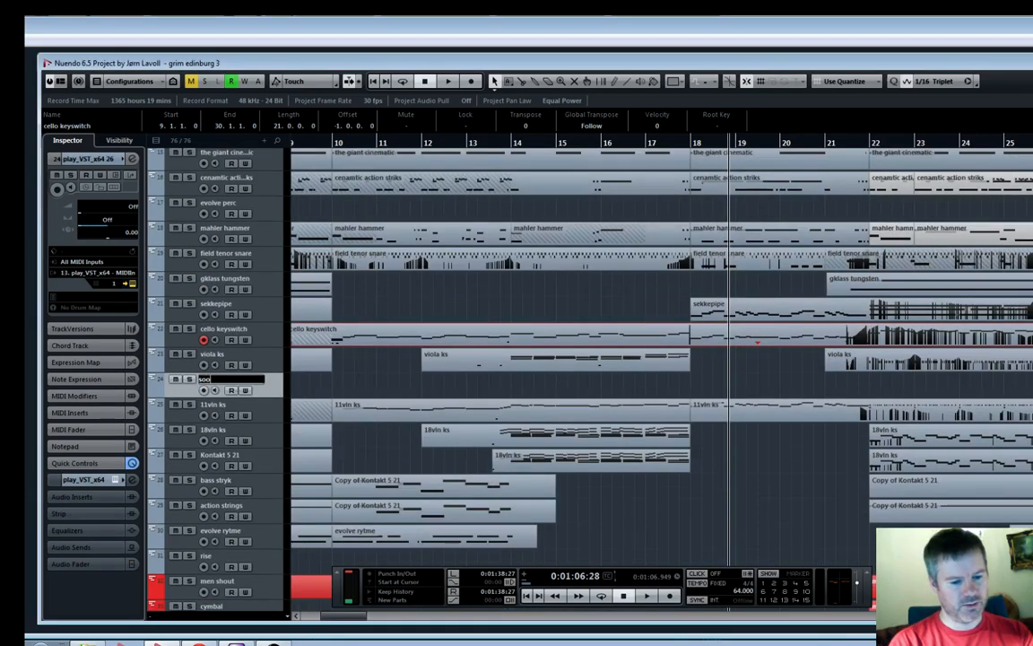
text(o cel)
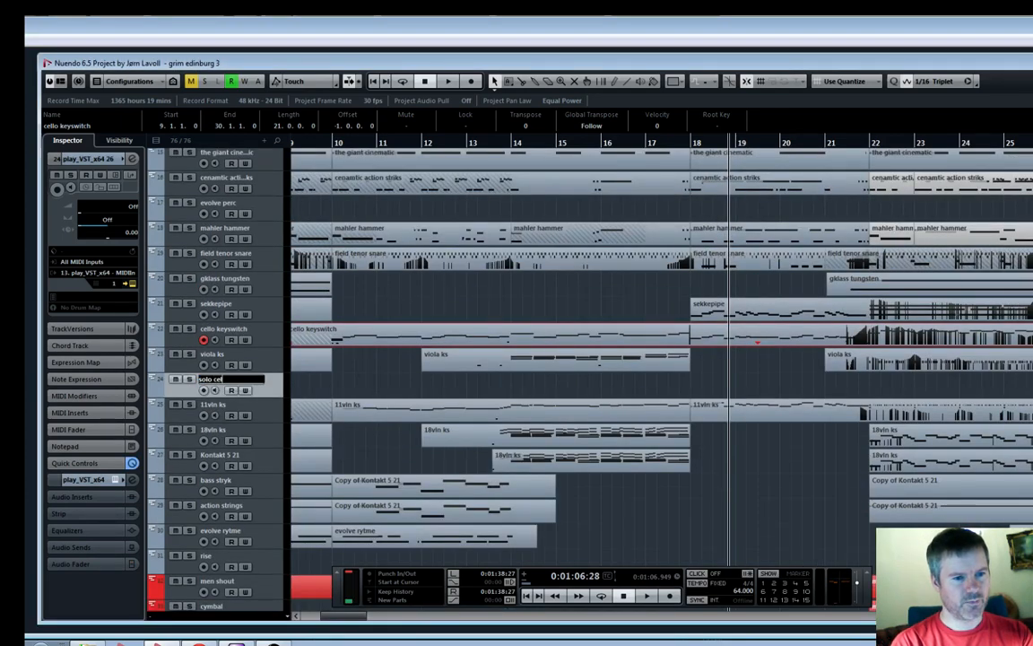
text(lo)
key(Return)
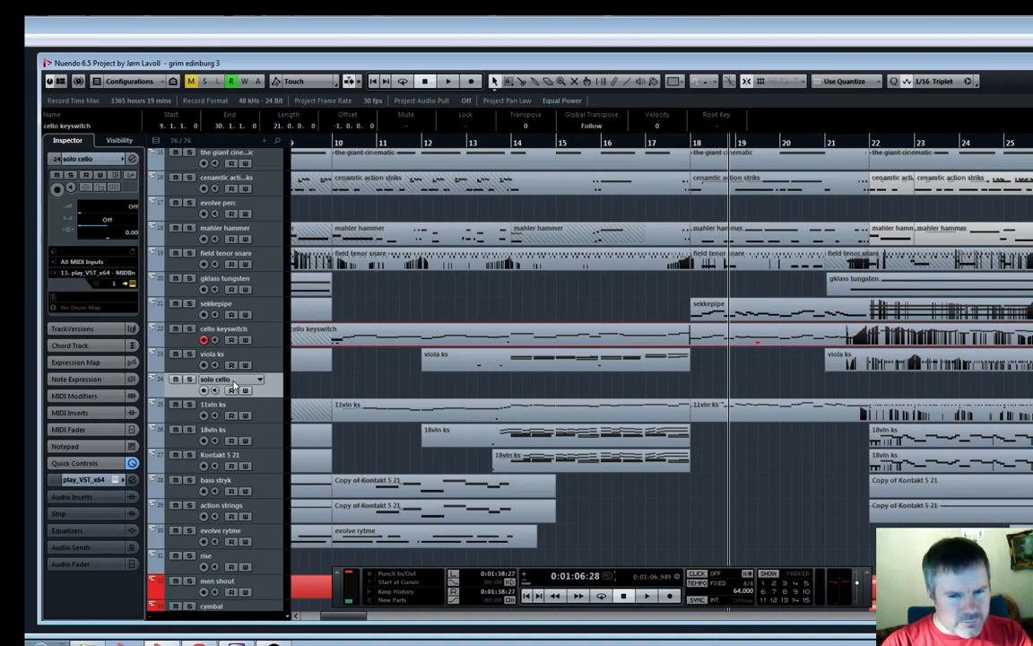
drag(235, 382, 191, 365)
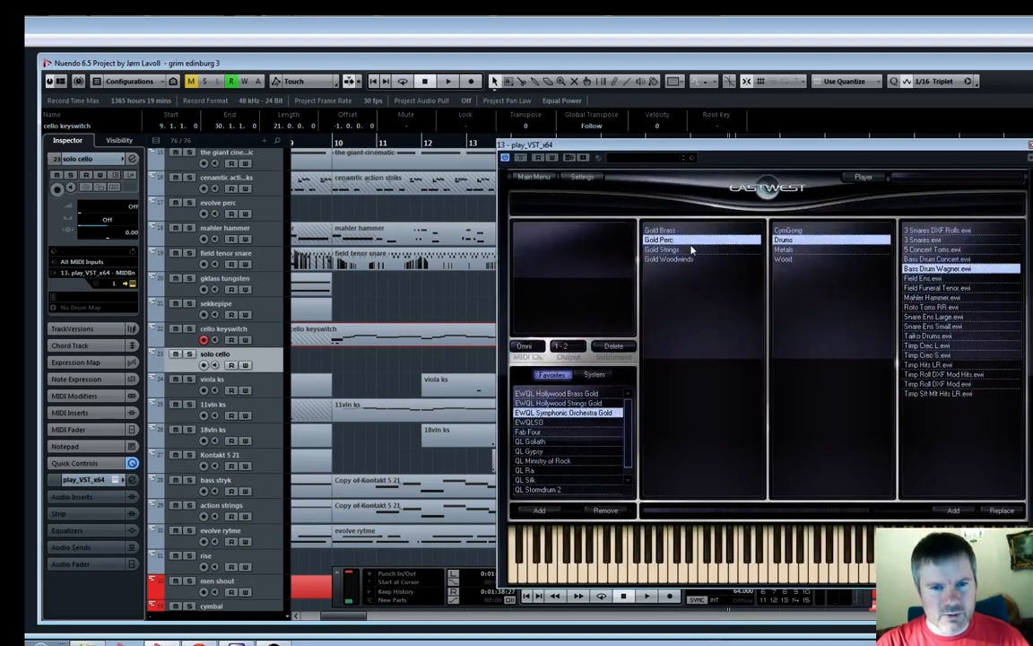
Load SVC Double Bow Exp.ewi from the long articulations of Gold Strings' Solo Cello into the instrument and close its window
click(668, 249)
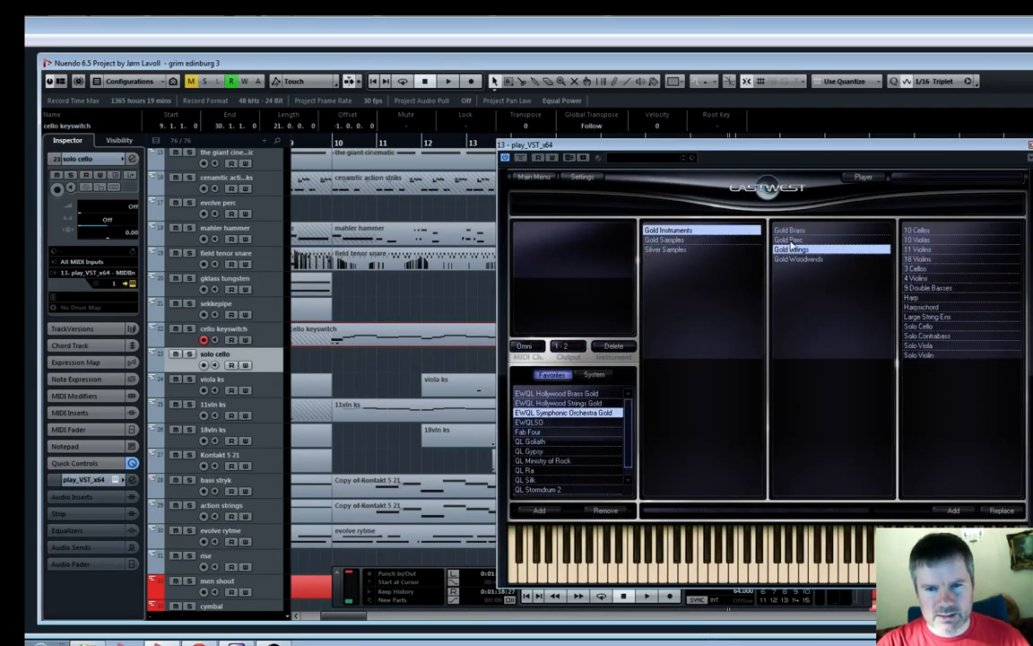
click(930, 328)
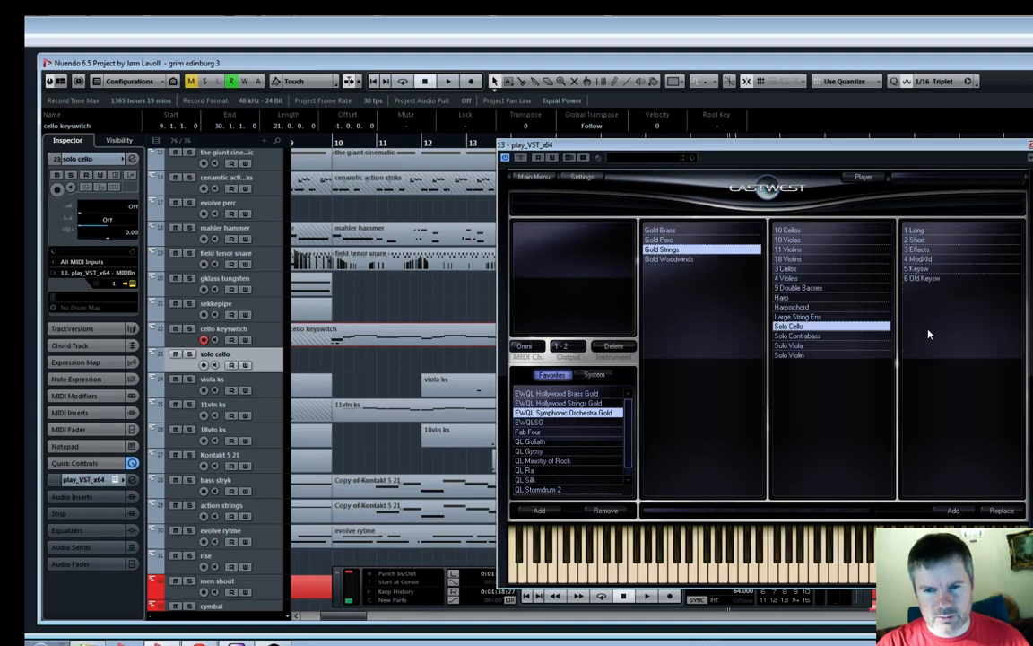
click(921, 232)
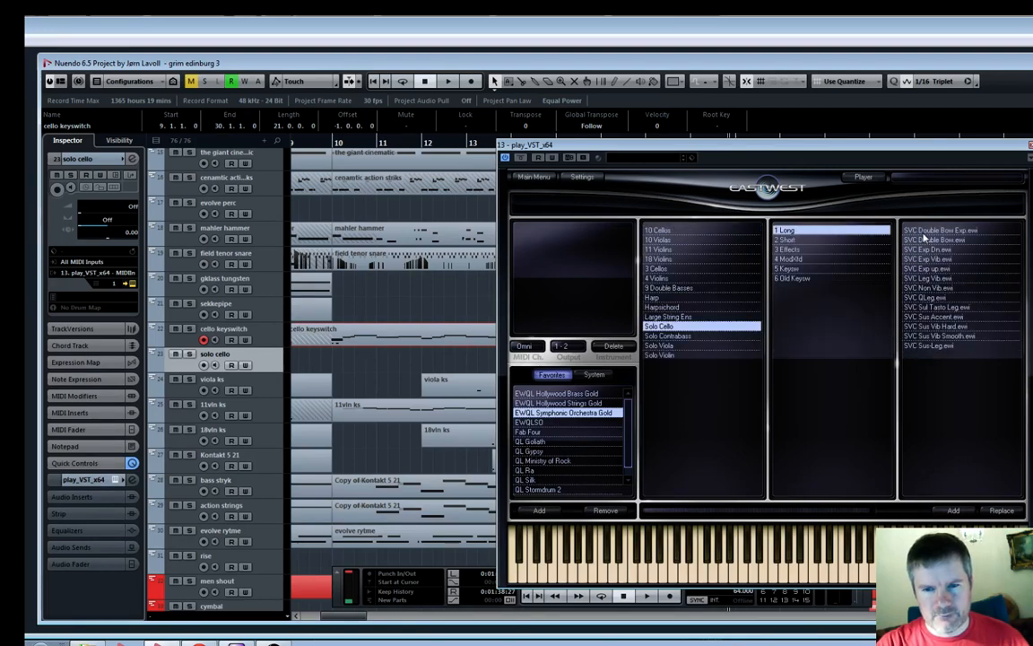
double_click(937, 232)
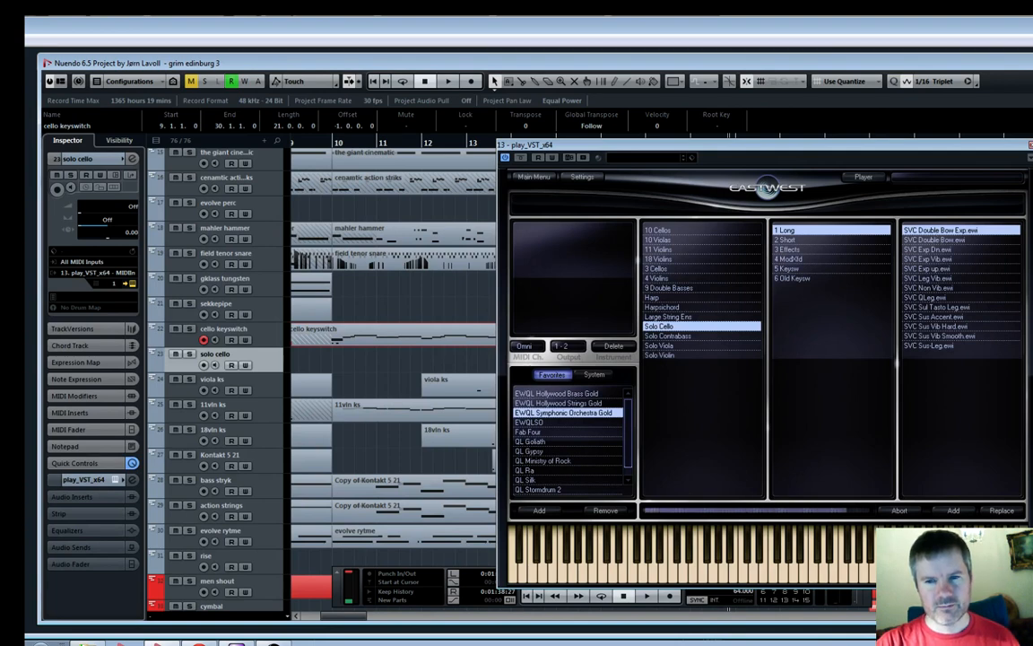
click(1030, 145)
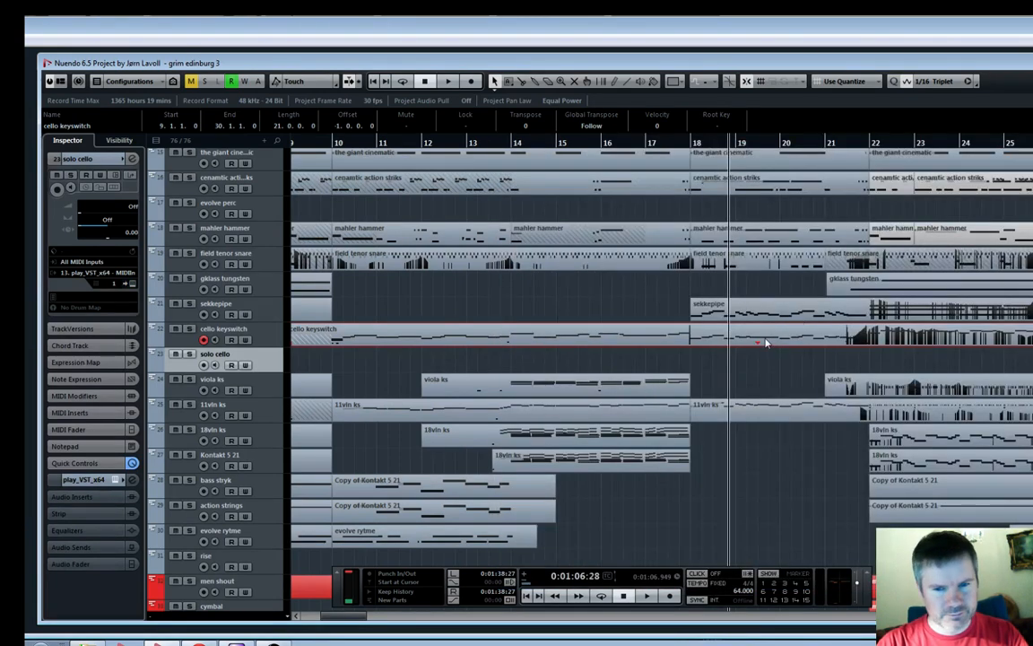
Copy the cello keyswitch part straight down onto the solo cello track, redoing the first copy
drag(759, 339, 761, 348)
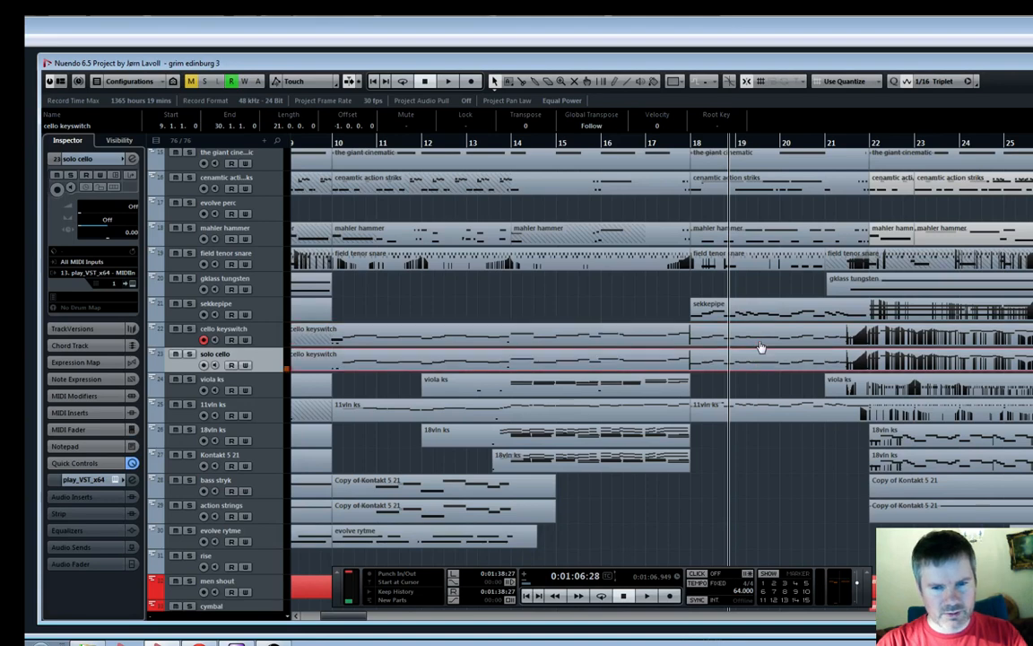
key(Delete)
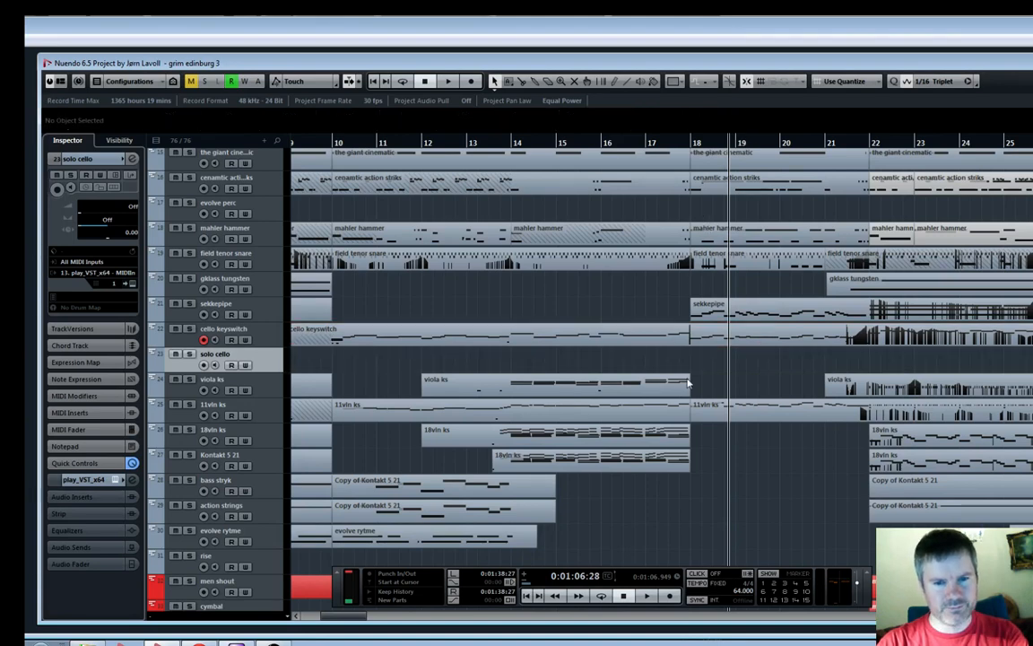
click(758, 345)
drag(761, 345, 692, 369)
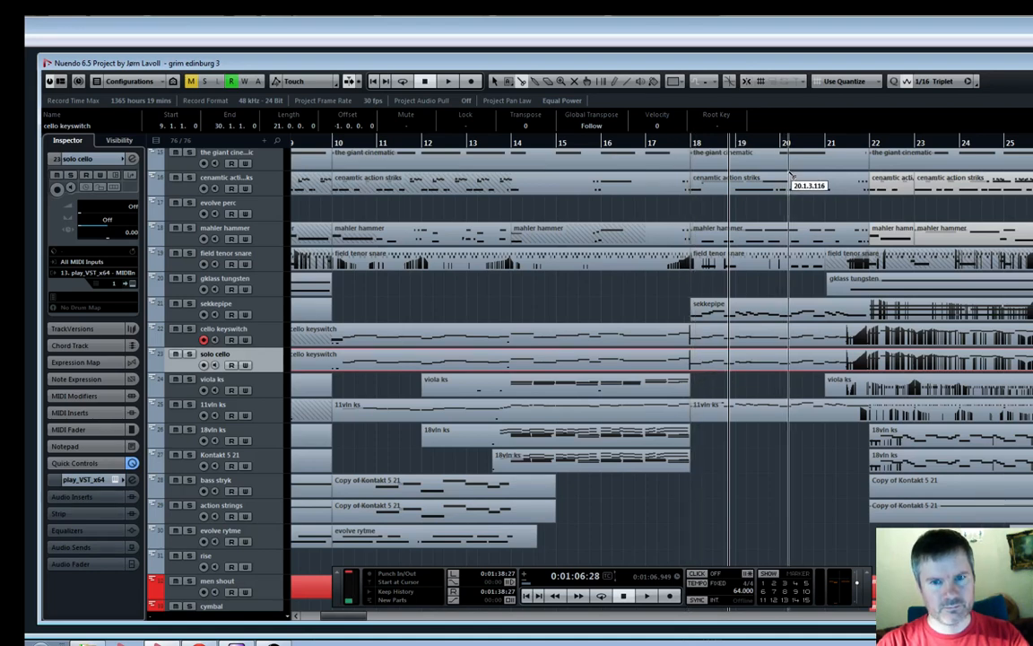
Set the quantize value to 1/1, split the solo cello part at bar 18 and delete the portion before it
click(928, 84)
click(933, 89)
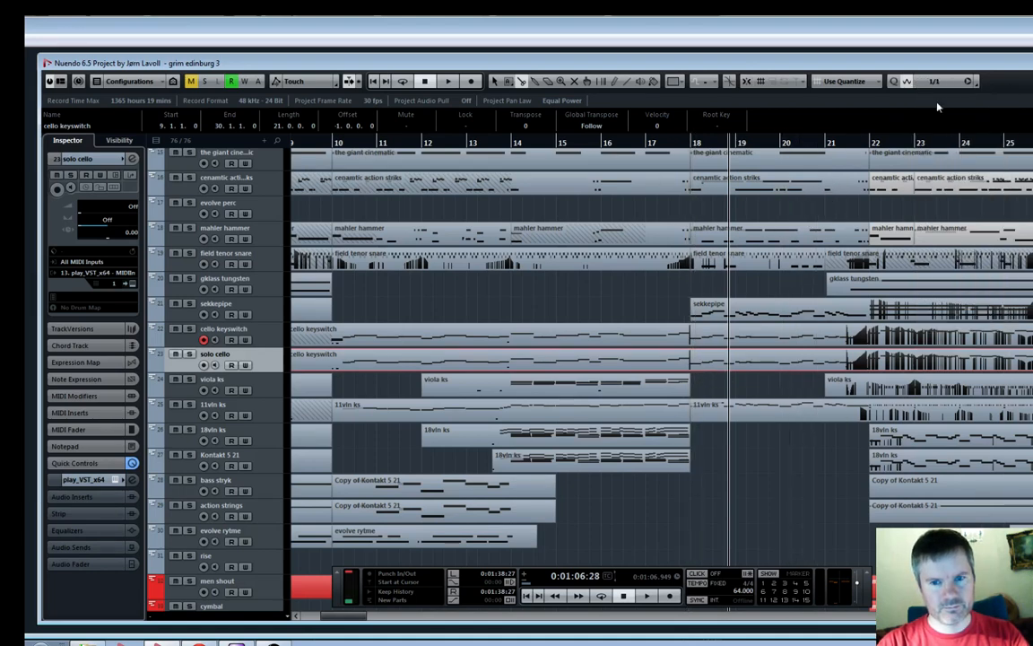
key(j)
click(696, 369)
key(1)
click(664, 369)
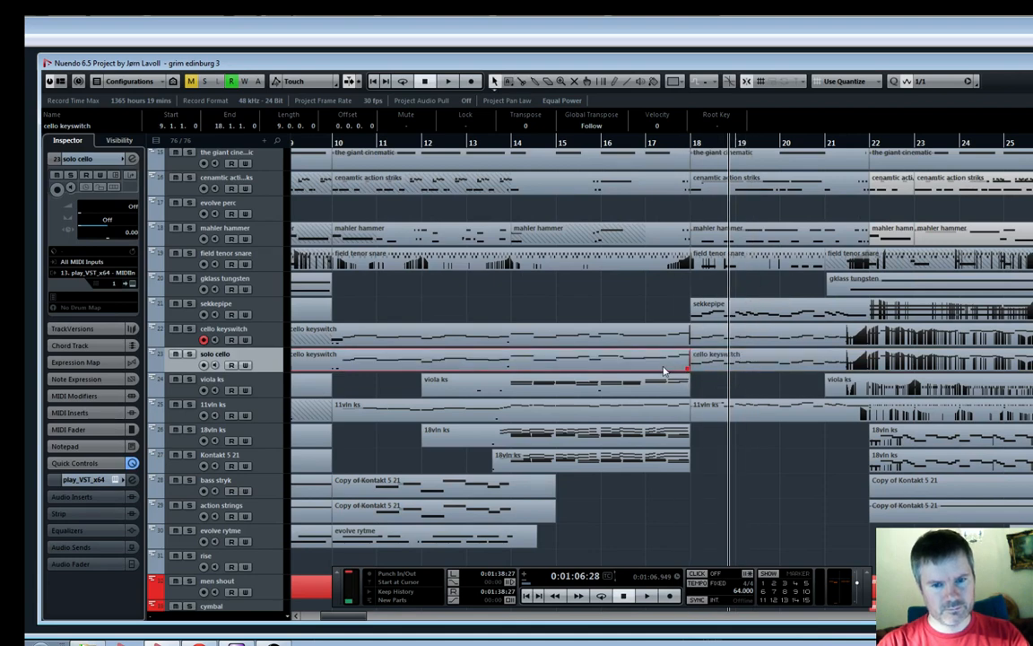
key(Delete)
Solo the solo cello track and play it from bar 18 into bar 22, checking how the copied part sounds
click(692, 136)
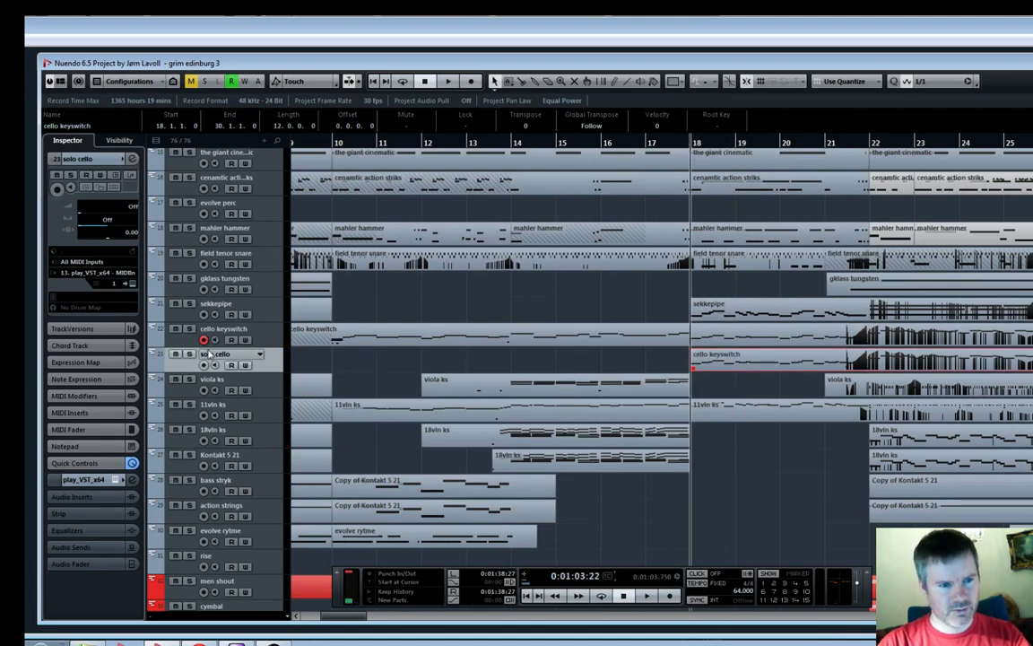
click(190, 353)
key(space)
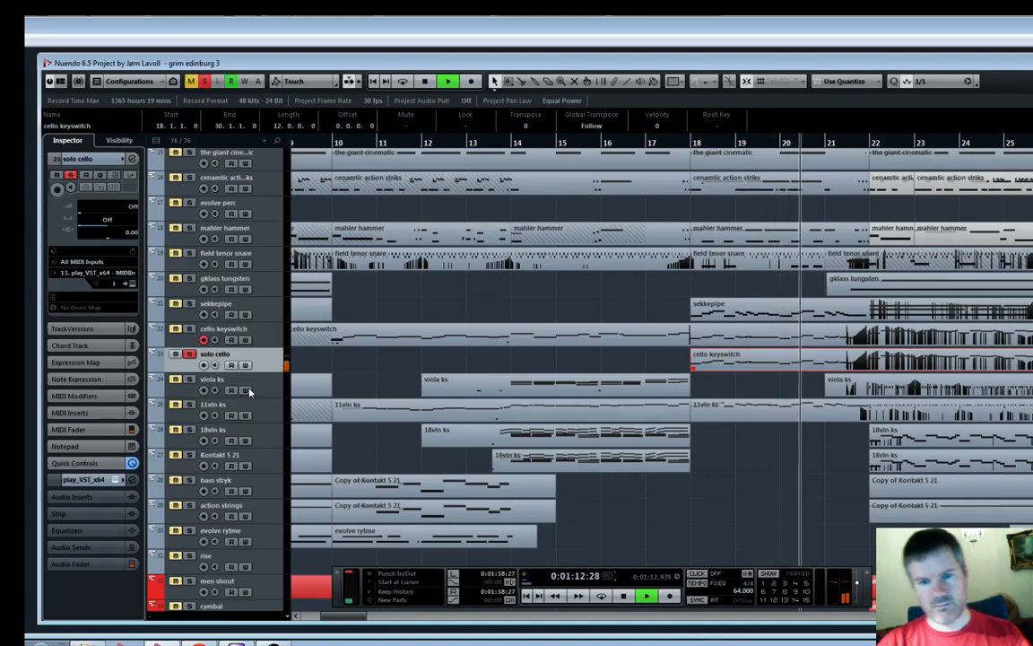
key(h)
key(h)
key(h)
key(h)
key(h)
key(h)
key(h)
key(h)
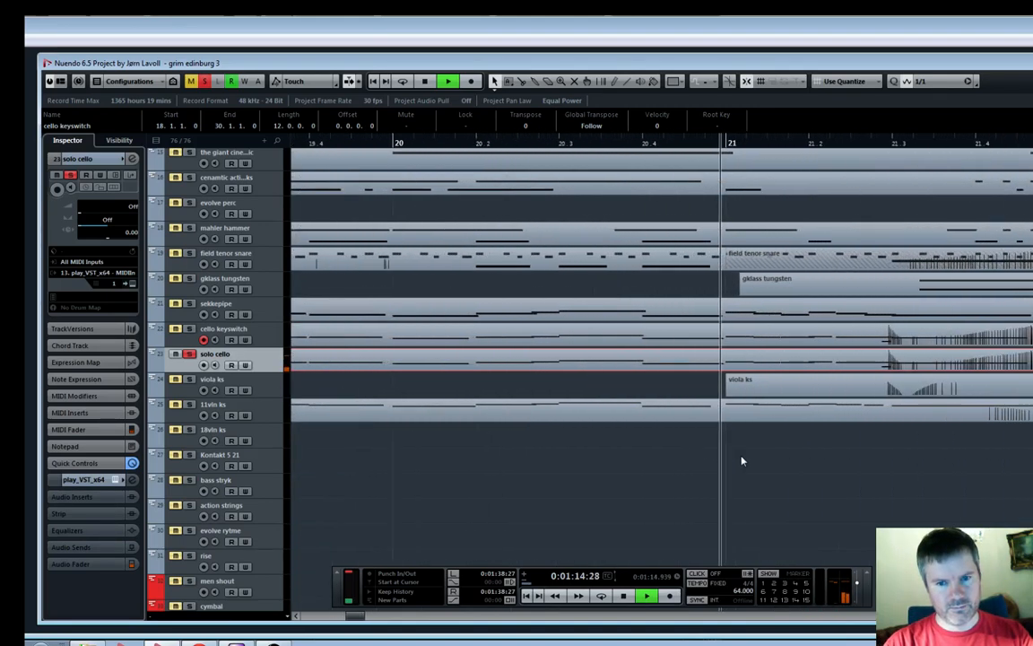
key(h)
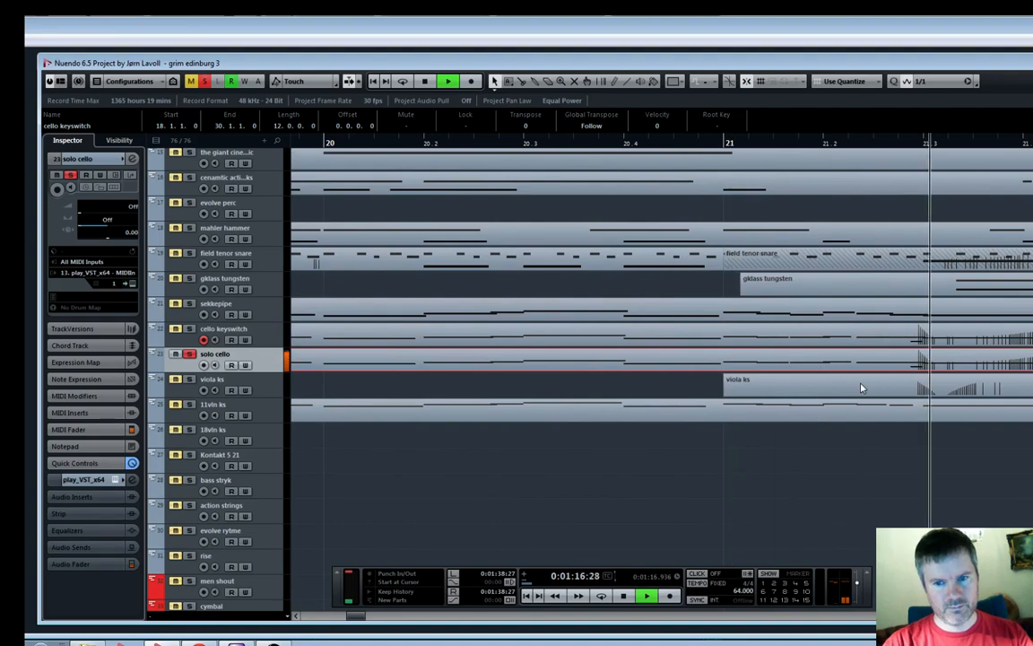
key(h)
key(h)
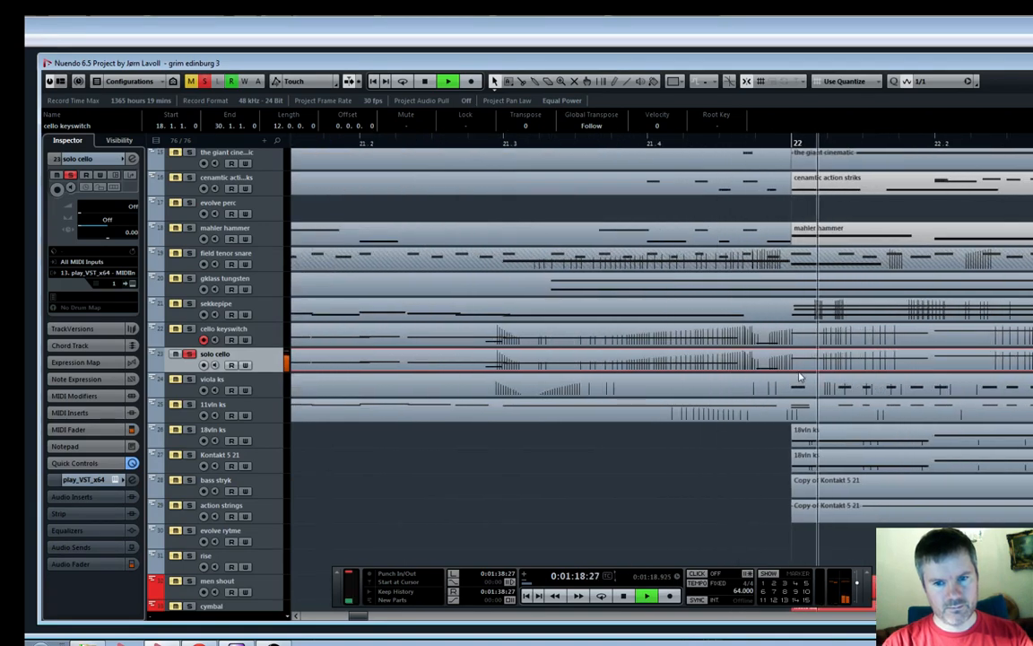
key(g)
key(g)
key(g)
key(g)
key(g)
key(g)
key(g)
key(g)
key(g)
key(g)
key(g)
key(g)
key(g)
key(g)
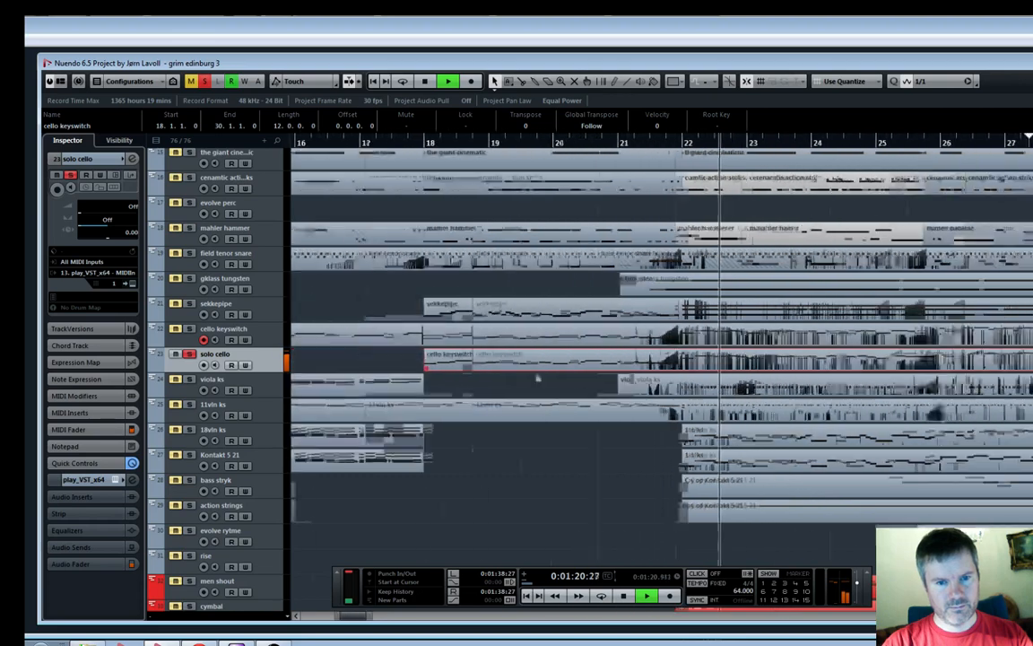
key(space)
click(519, 143)
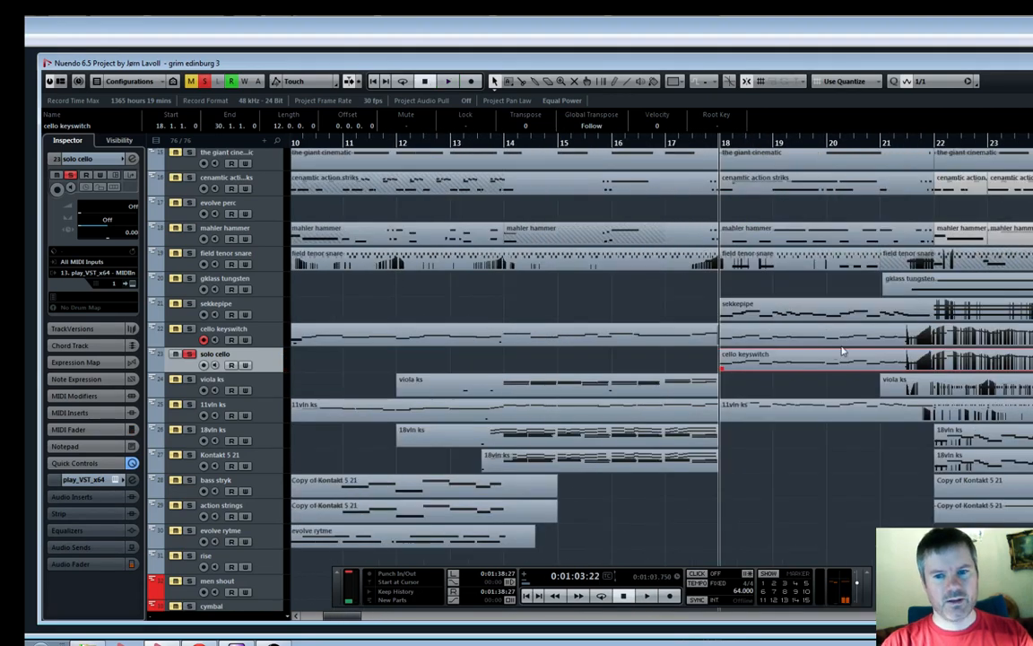
Split the solo cello part just before bar 22, at 21.4.4.106, with snap off
click(936, 143)
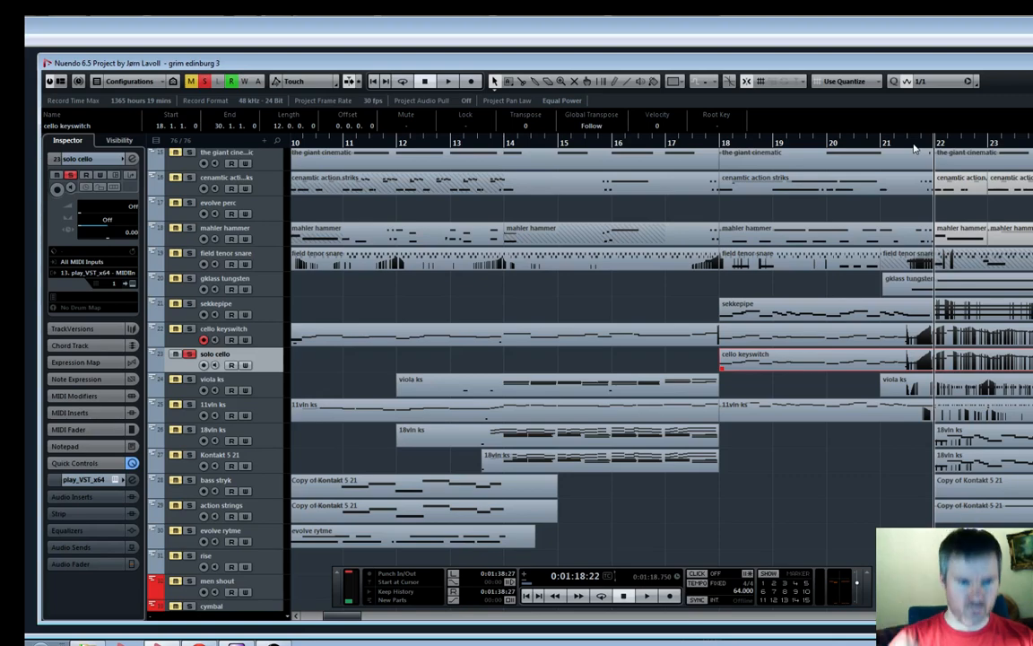
key(h)
key(h)
key(h)
key(h)
key(h)
key(h)
key(h)
key(h)
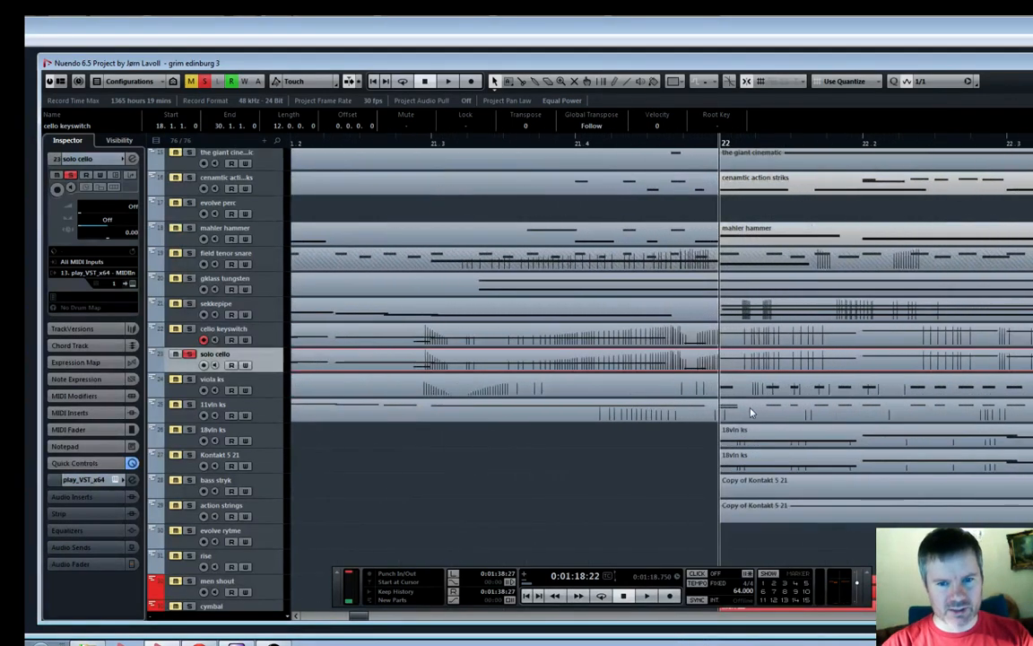
key(h)
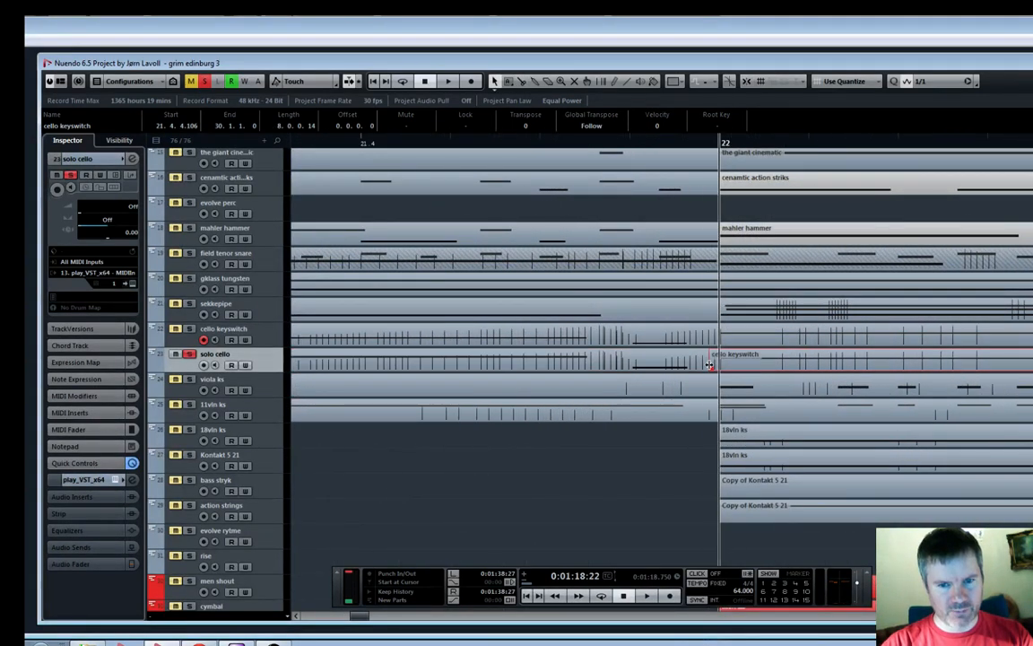
key(g)
key(g)
key(g)
key(g)
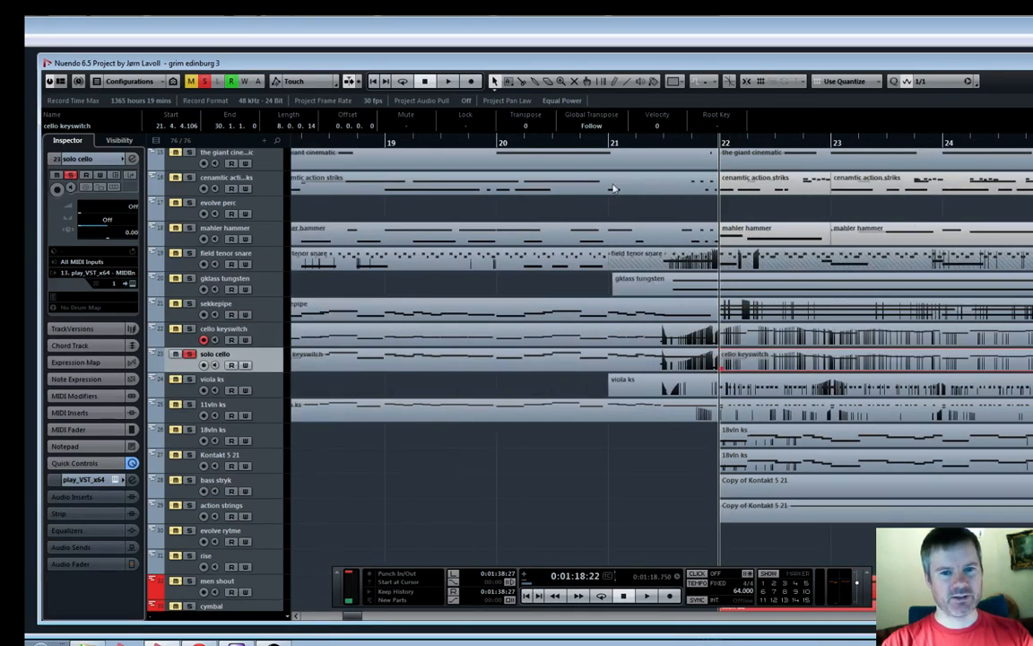
key(g)
key(g)
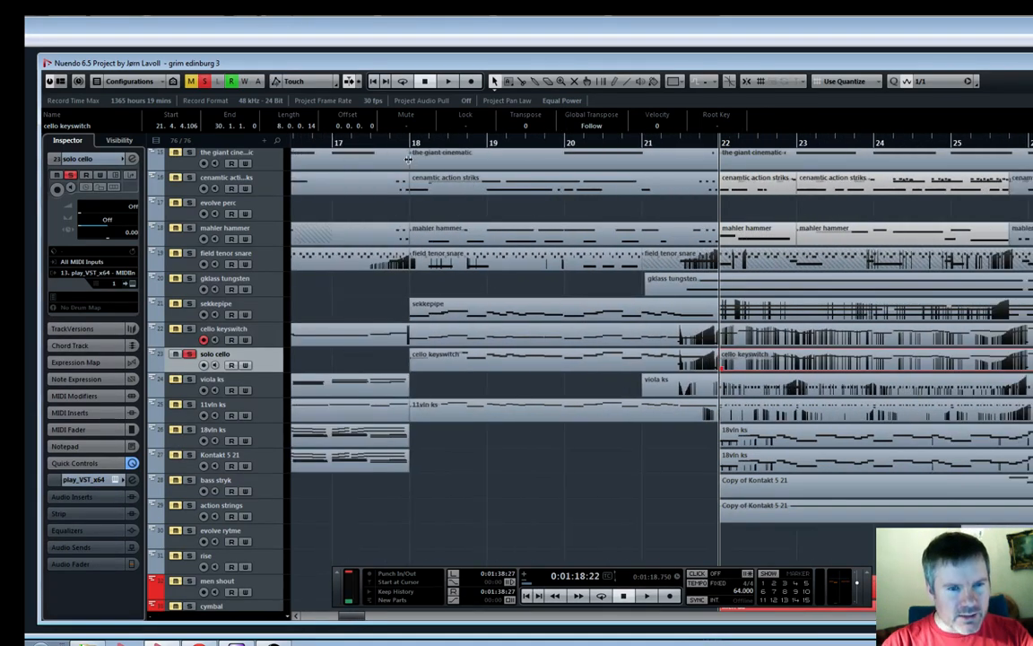
Move the solo cello part at bar 18 slightly earlier so it starts at 17.4.4.117
click(409, 143)
key(h)
key(h)
key(h)
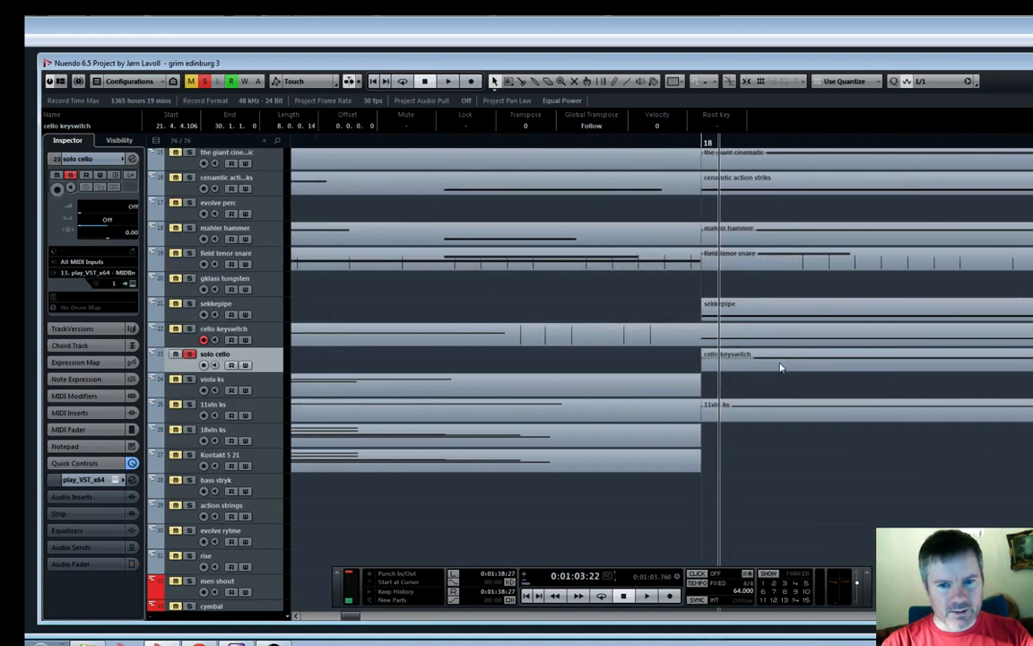
click(768, 354)
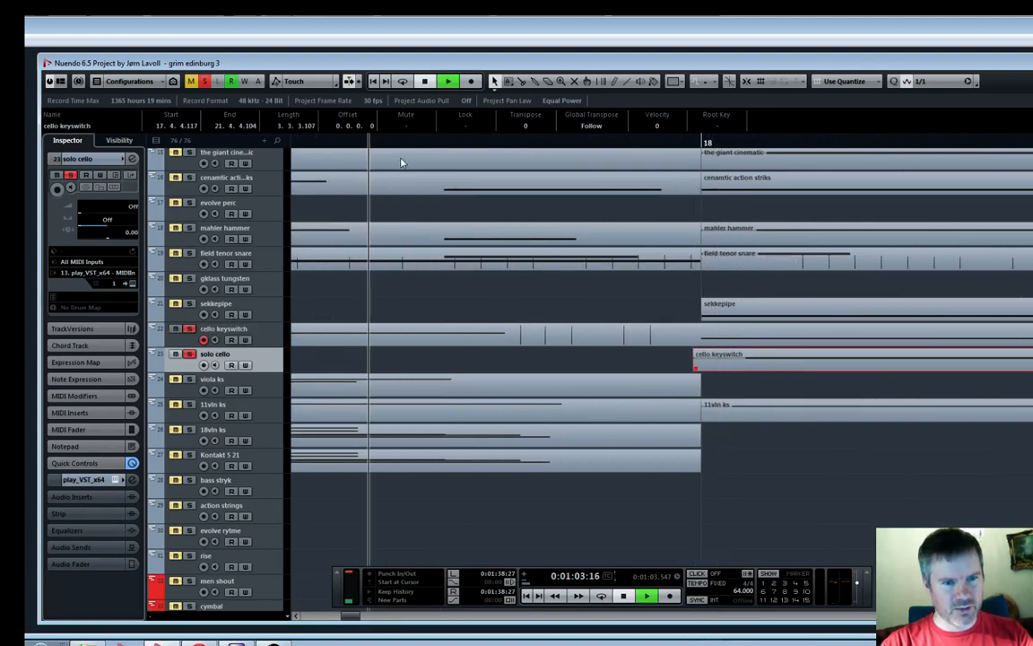
Play both cello tracks from just before bar 18 to bar 21, toggling the cello keyswitch track's solo to compare them
key(space)
key(g)
key(g)
key(g)
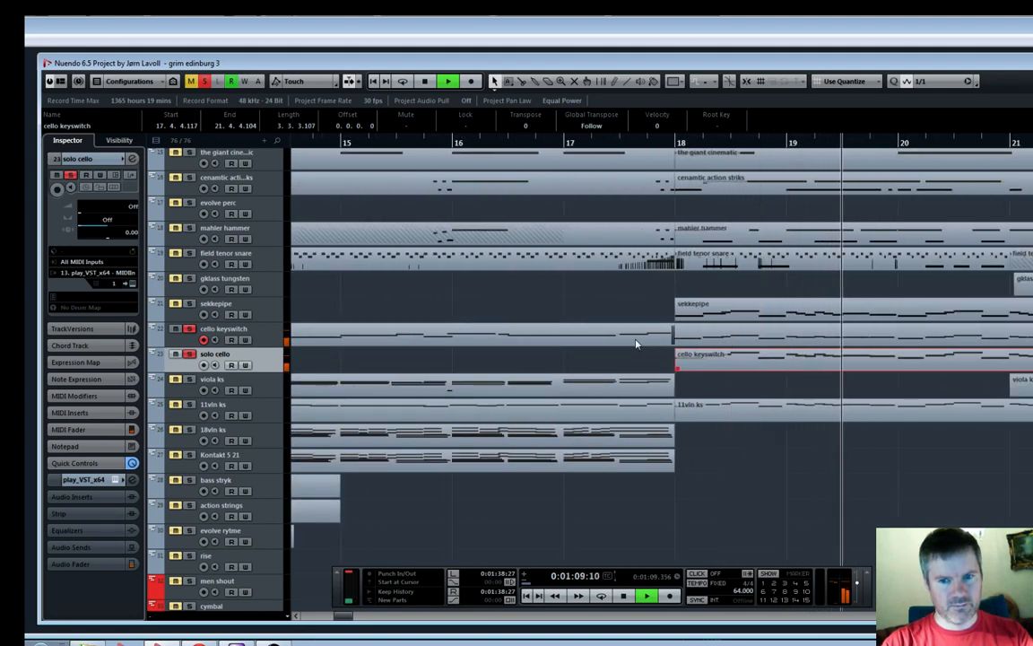
key(g)
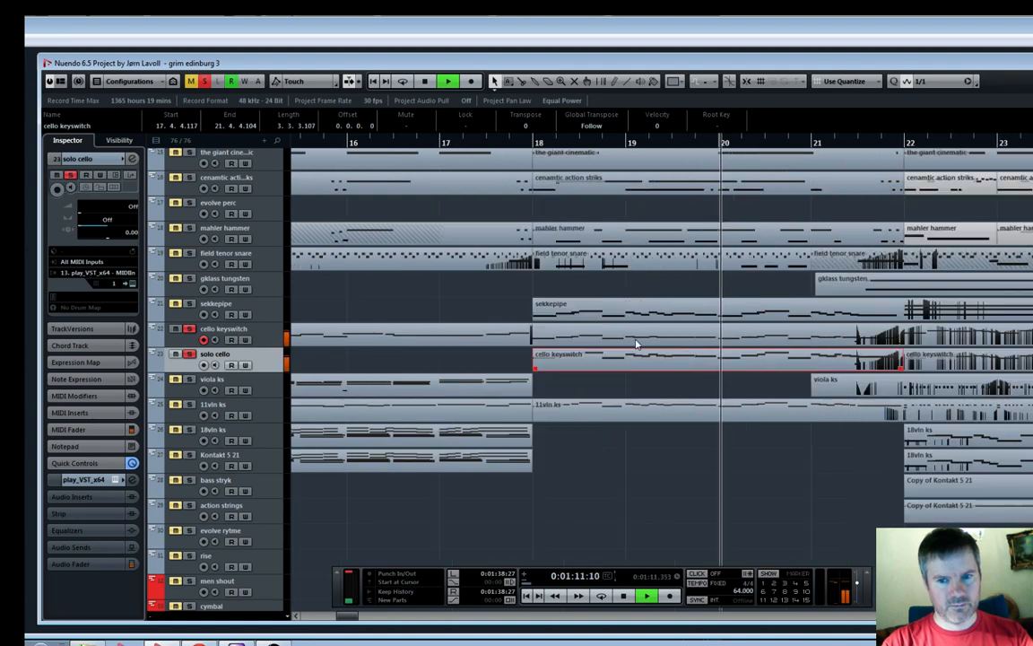
click(189, 329)
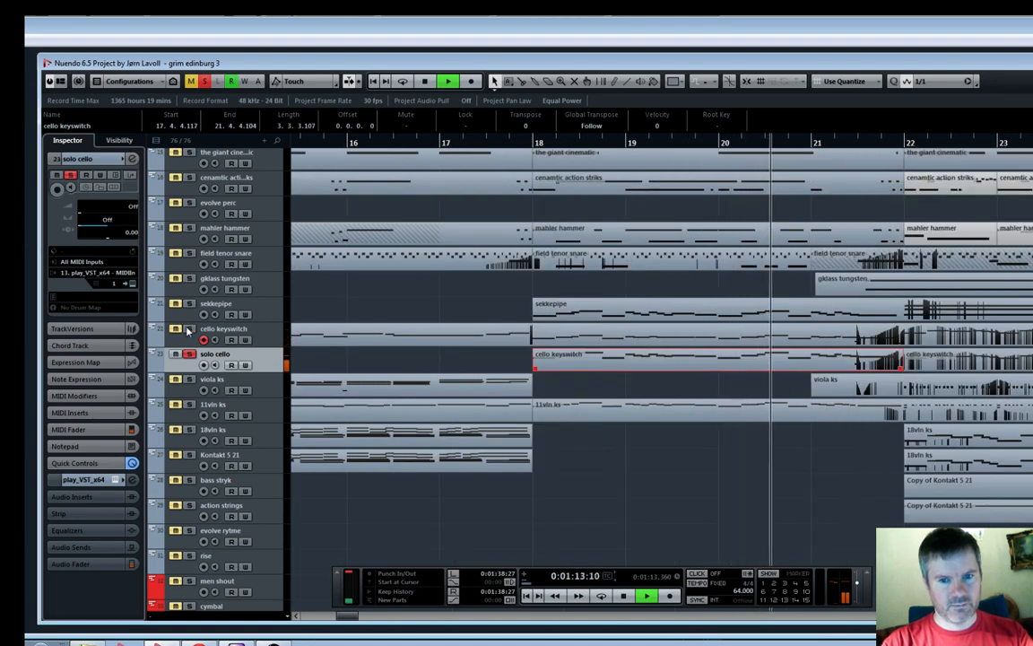
click(189, 329)
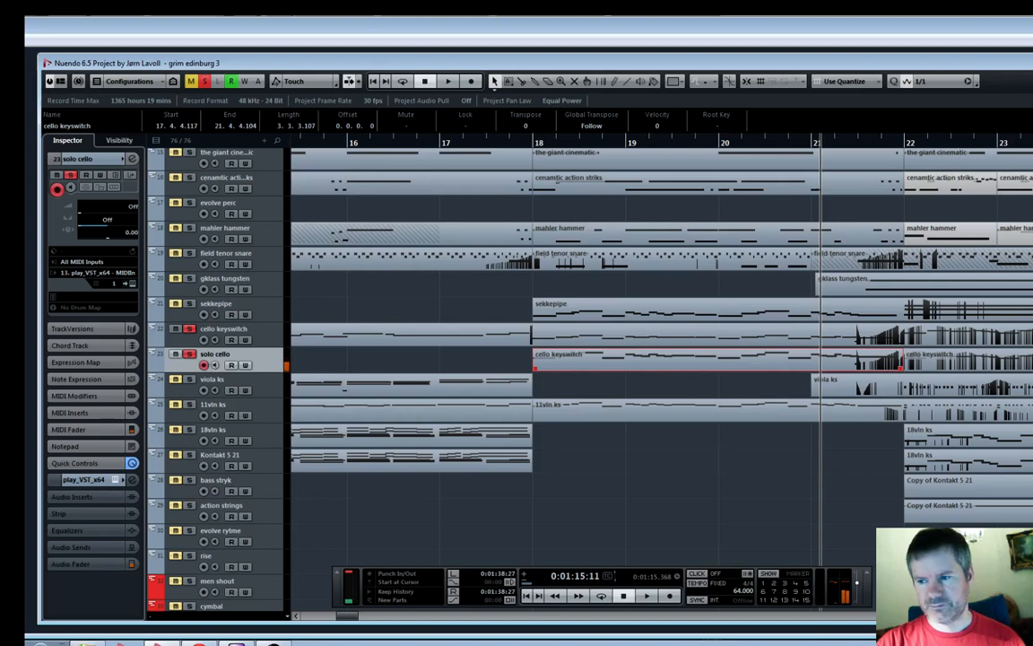
Review the solo cello's Double Bow Exp patch in the instrument's player view and close the window
click(132, 283)
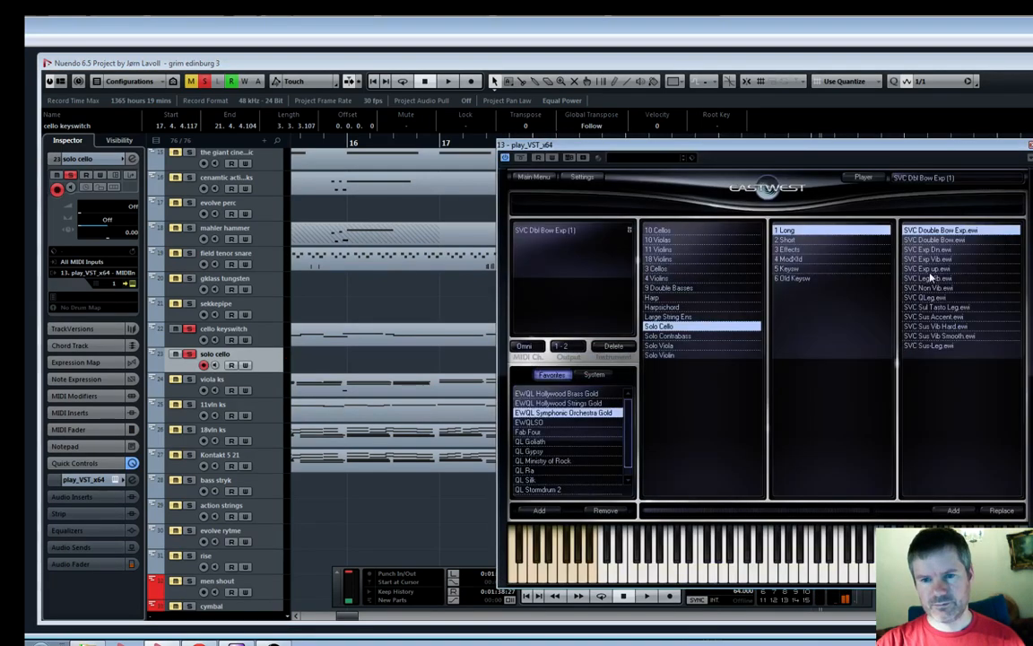
click(864, 181)
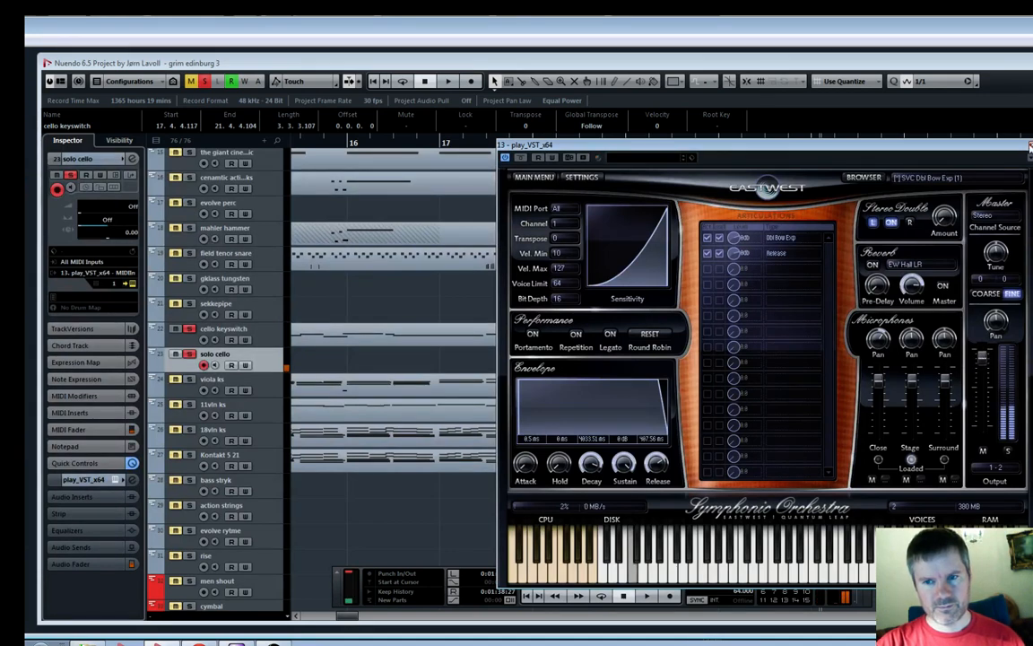
click(1029, 145)
Unsolo the solo cello and cello keyswitch tracks while playing from bar 17, and check the full mix through bar 21
click(511, 141)
key(space)
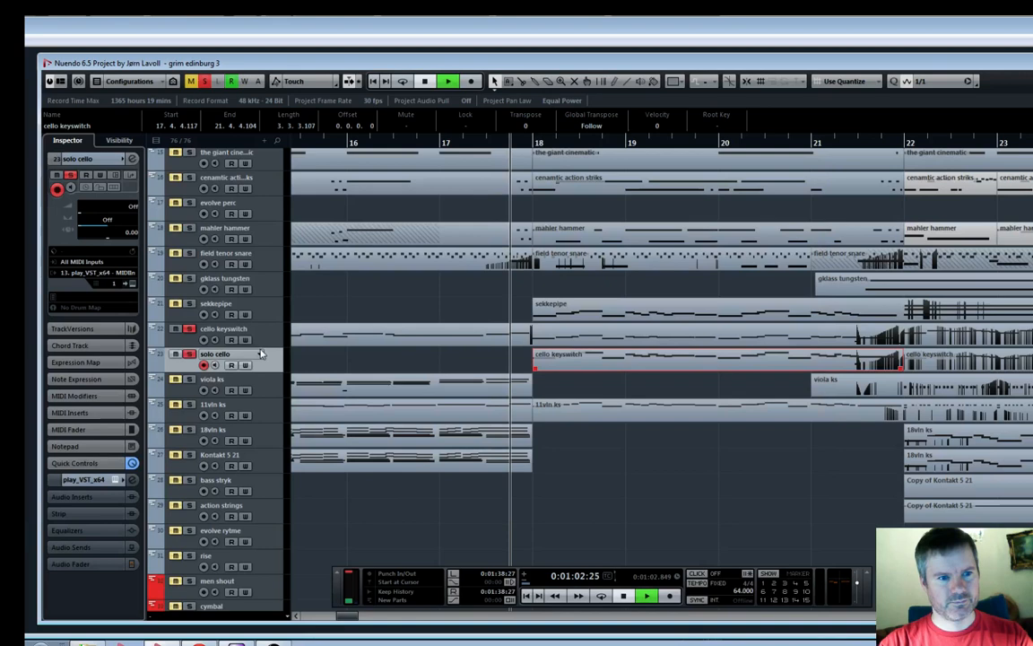
click(189, 354)
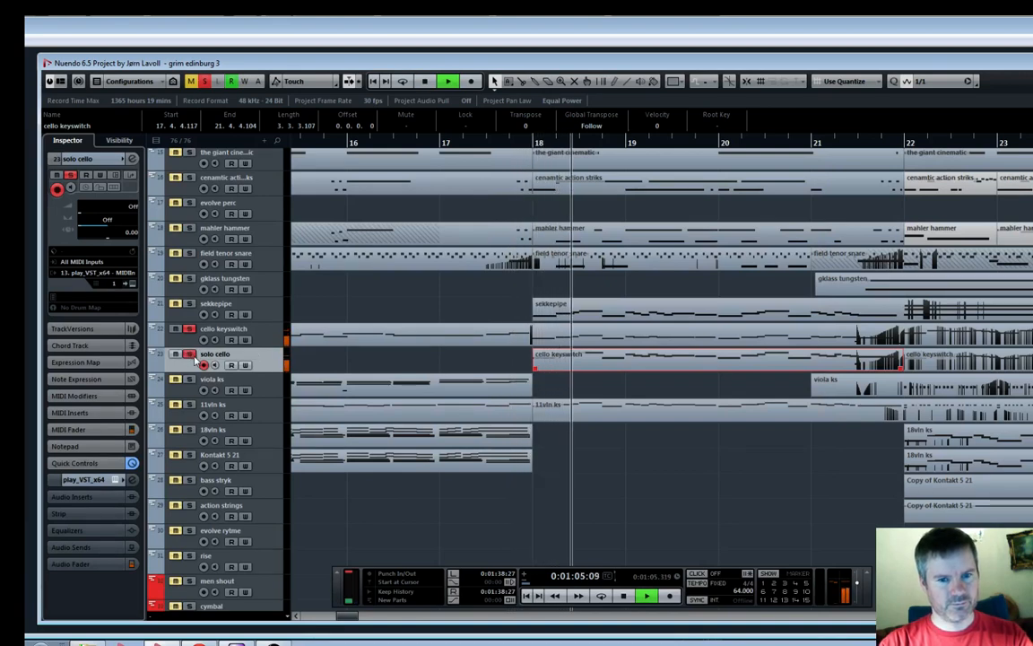
click(190, 329)
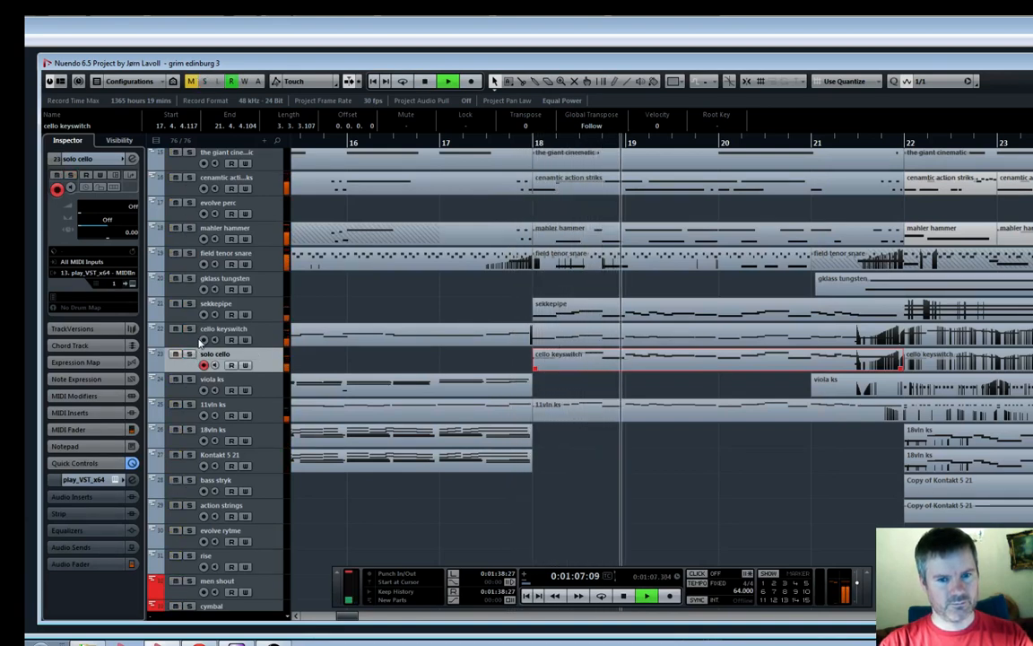
key(g)
key(g)
key(g)
key(g)
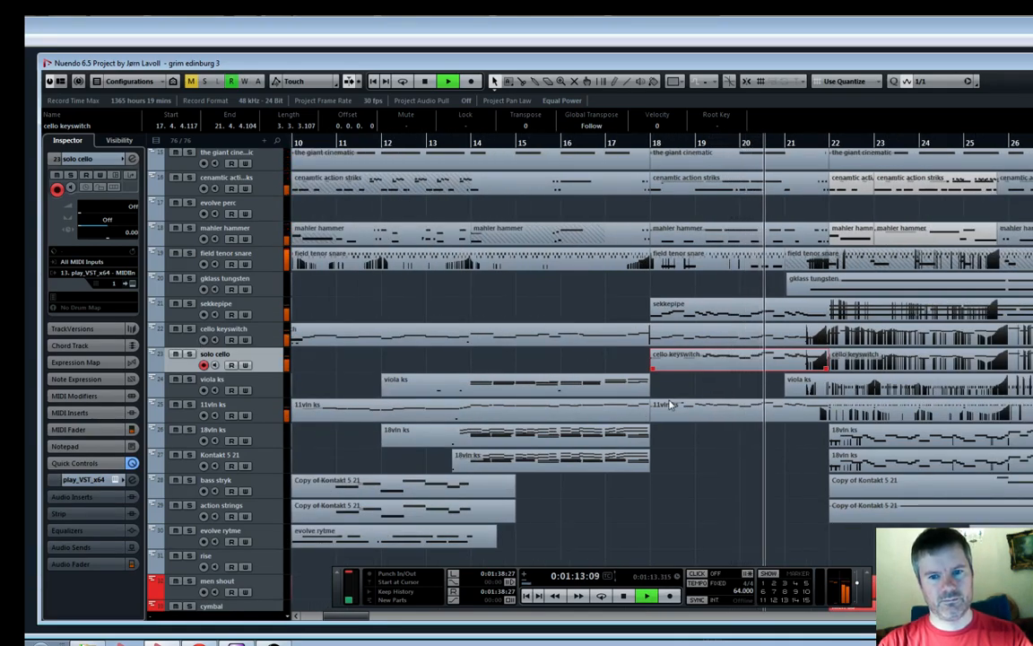
scroll(671, 385, down, 5)
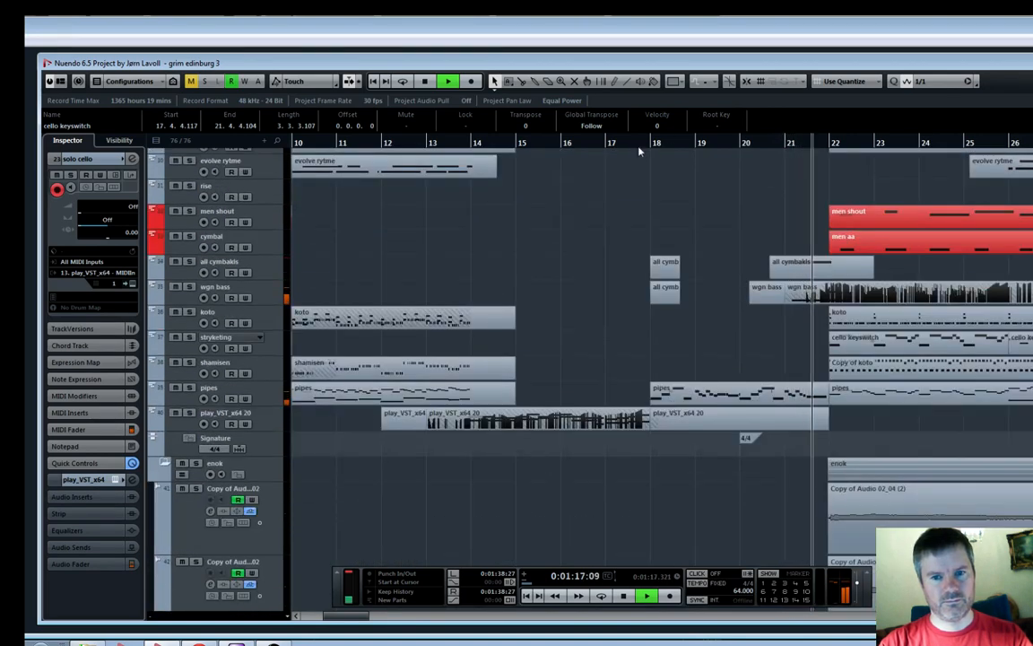
Solo the pipes track and audition it up to bar 18
key(space)
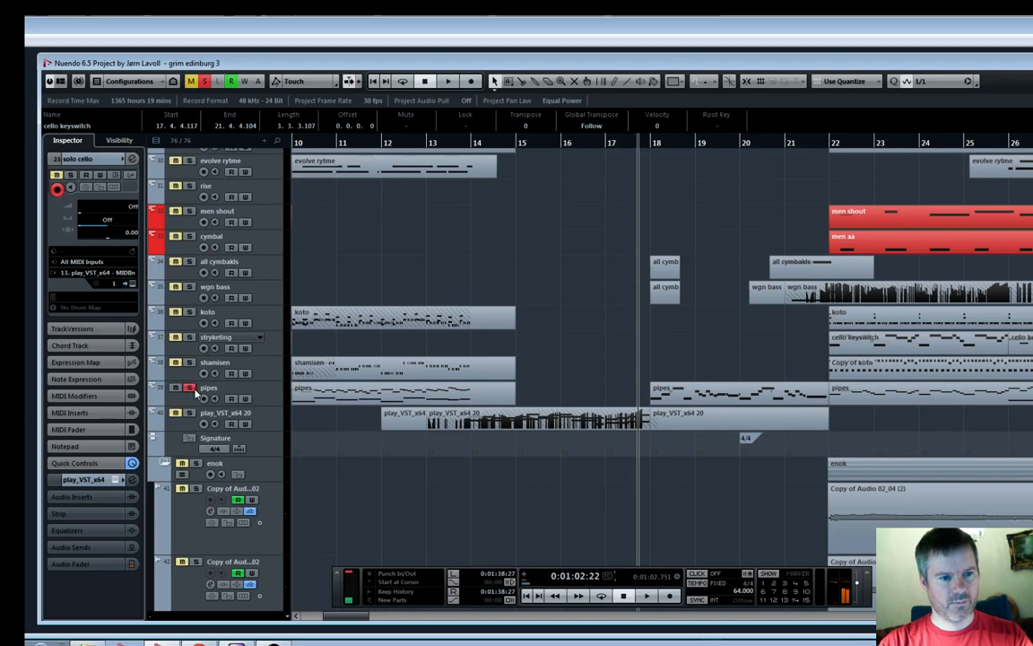
key(space)
scroll(194, 392, up, 1)
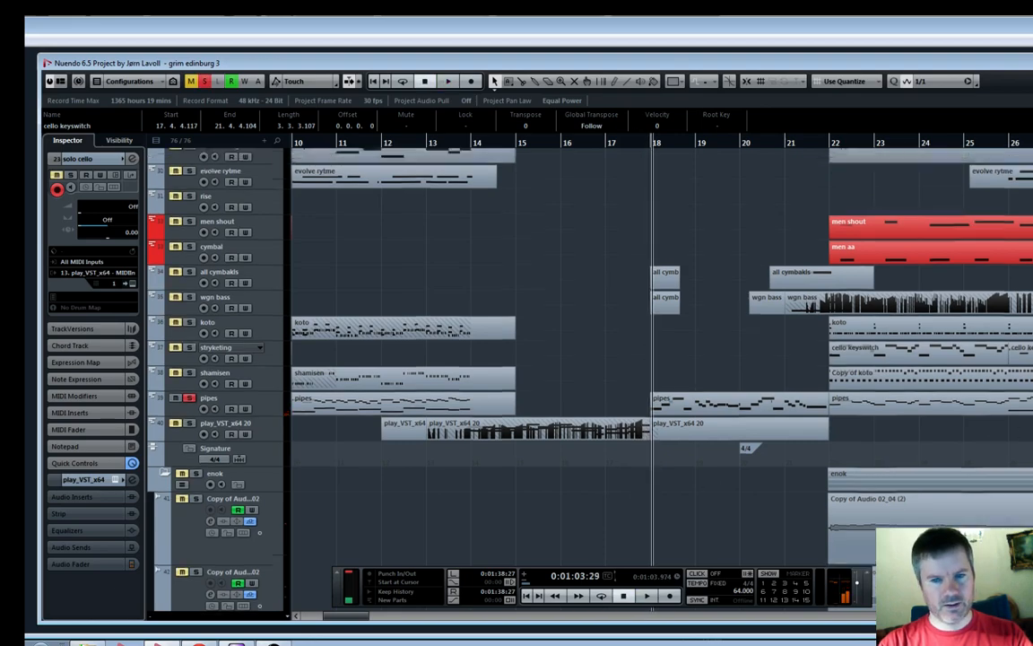
Unsolo and arm the pipes track, and record controller movements onto it from bar 17 to just past bar 22
scroll(194, 392, down, 10)
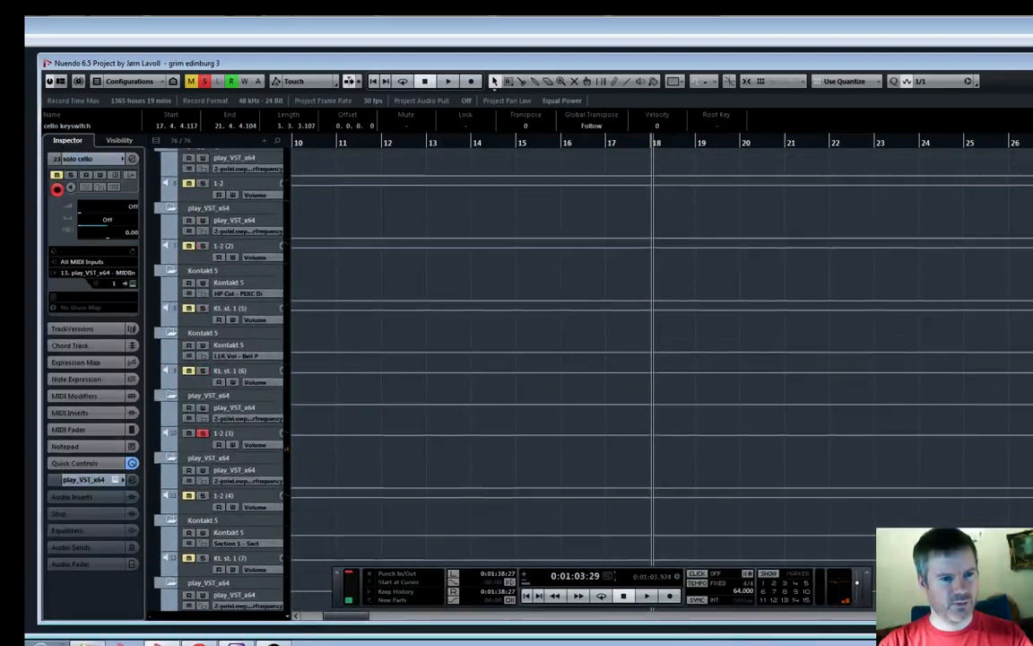
scroll(193, 392, down, 3)
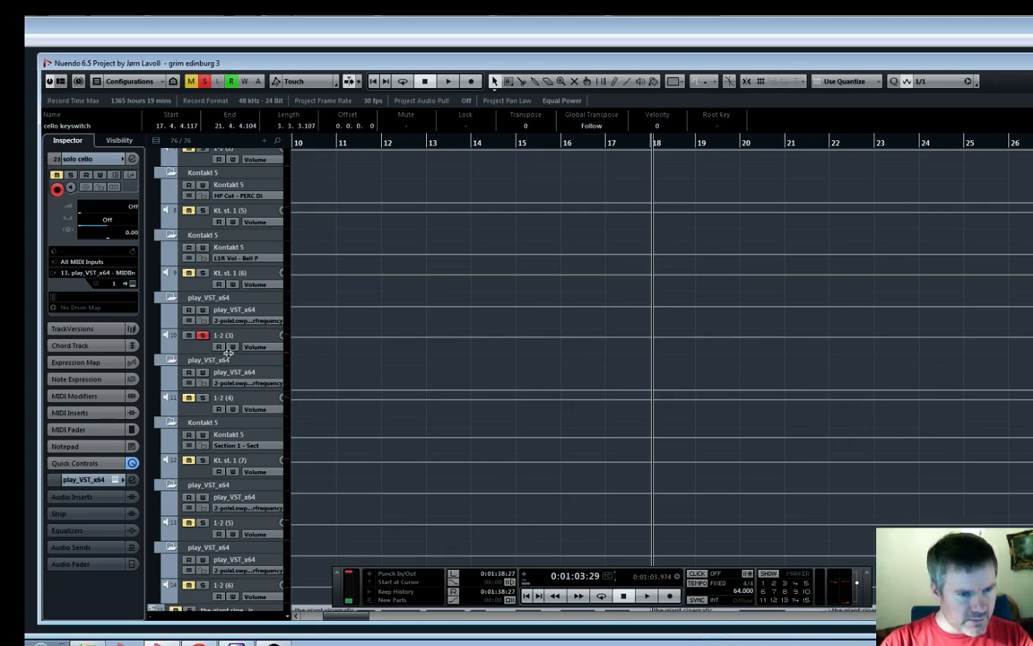
scroll(462, 405, down, 10)
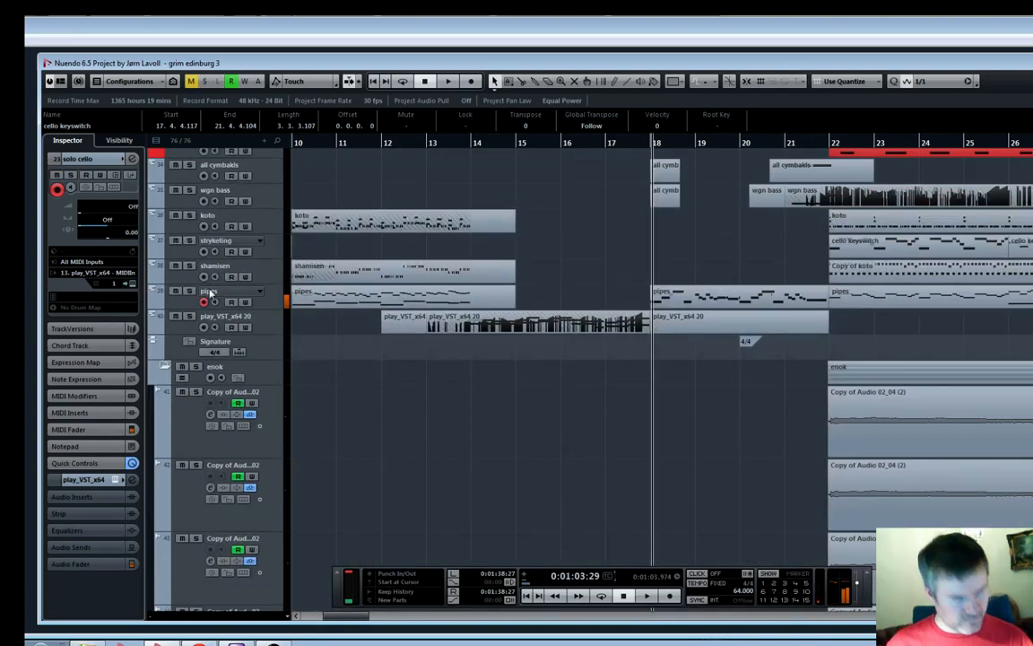
scroll(208, 294, up, 10)
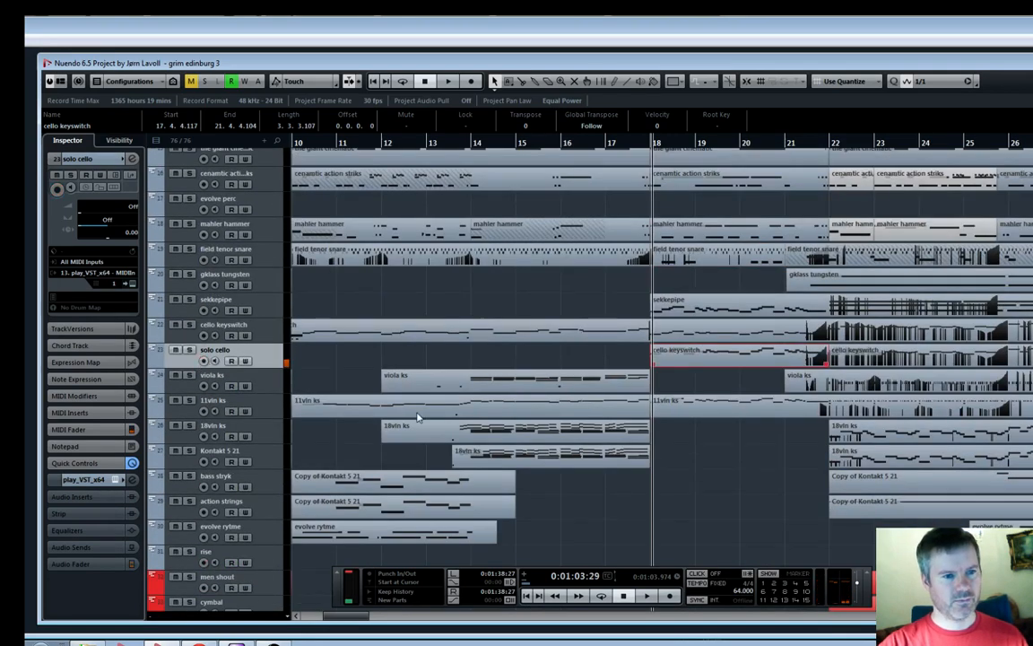
scroll(417, 417, down, 10)
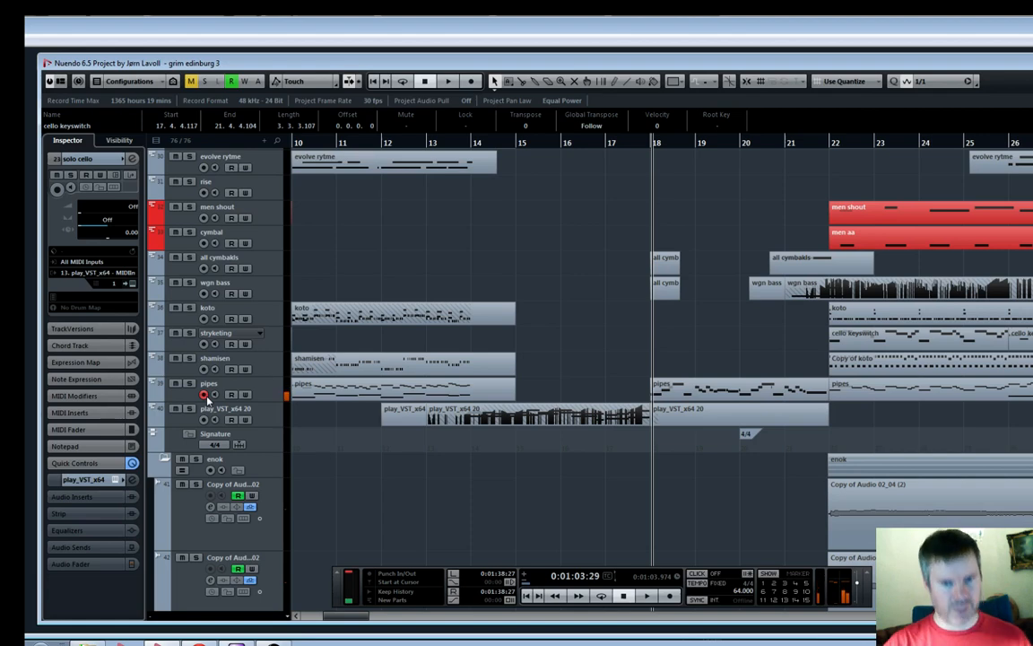
key(KP_Subtract)
key(KP_Multiply)
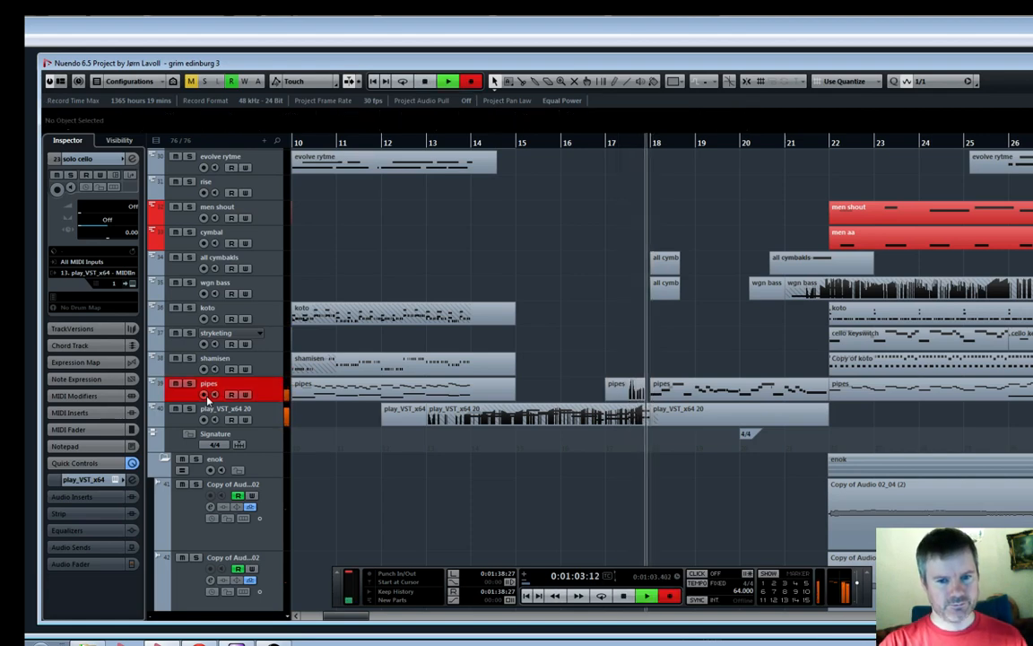
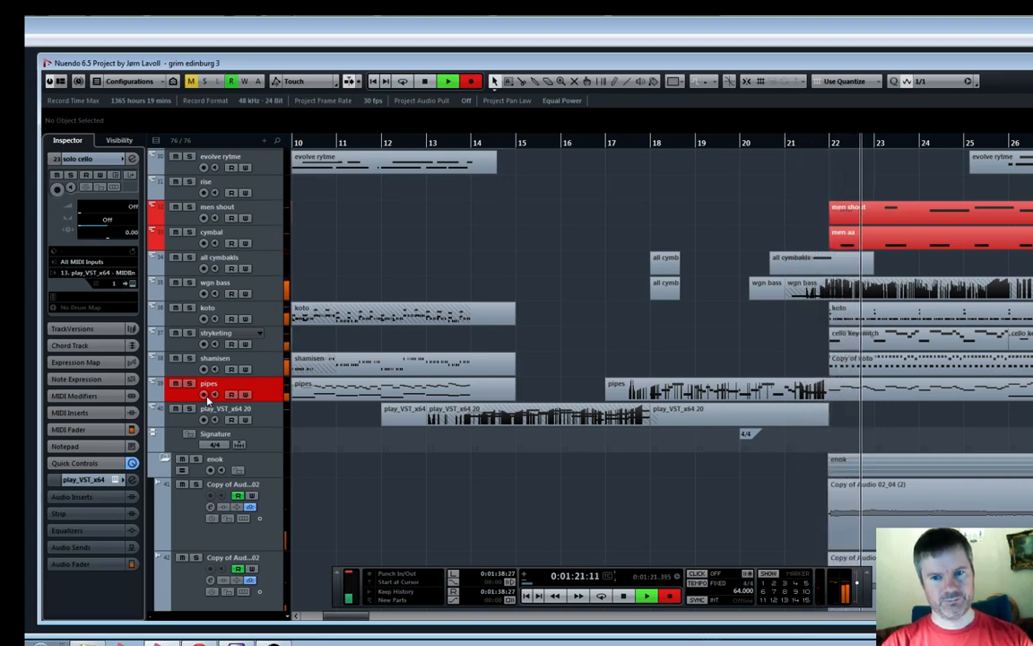
key(space)
Glue the recorded pipes part to the following pipes parts and open the joined part in the Key Editor
click(613, 427)
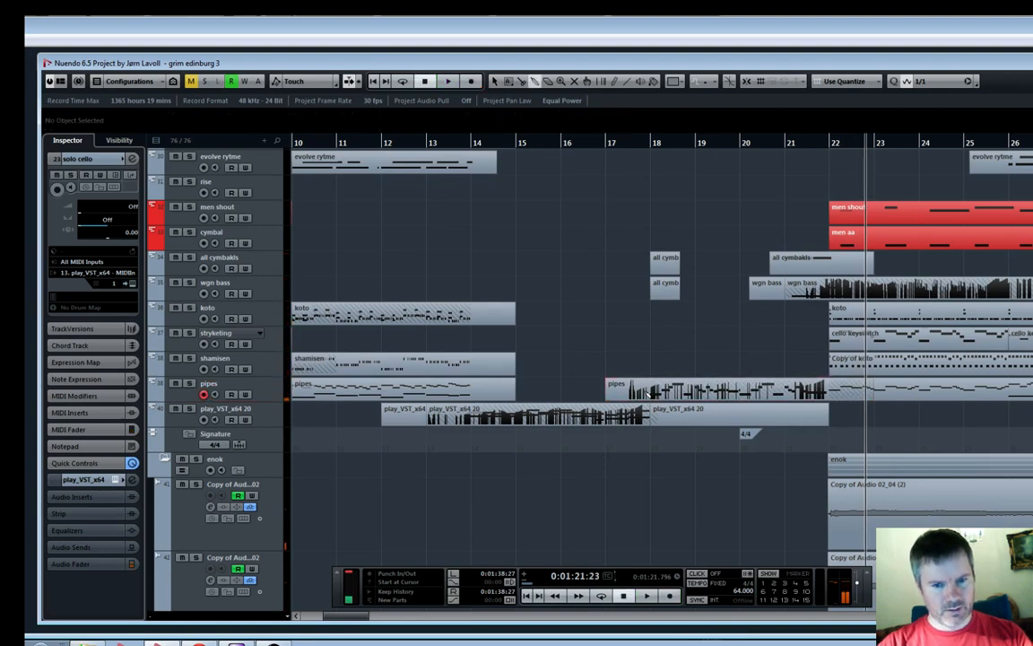
double_click(646, 395)
scroll(803, 249, down, 3)
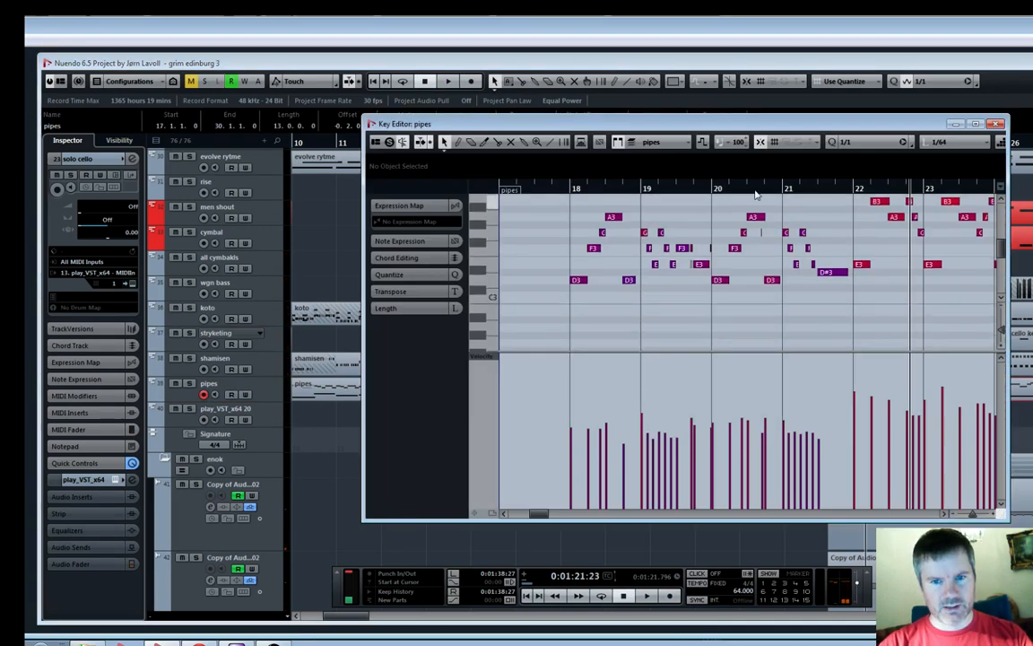
Play the pipes part from bar 18 and lower the velocity of the short F3 note just before 19.4
key(space)
key(space)
click(574, 188)
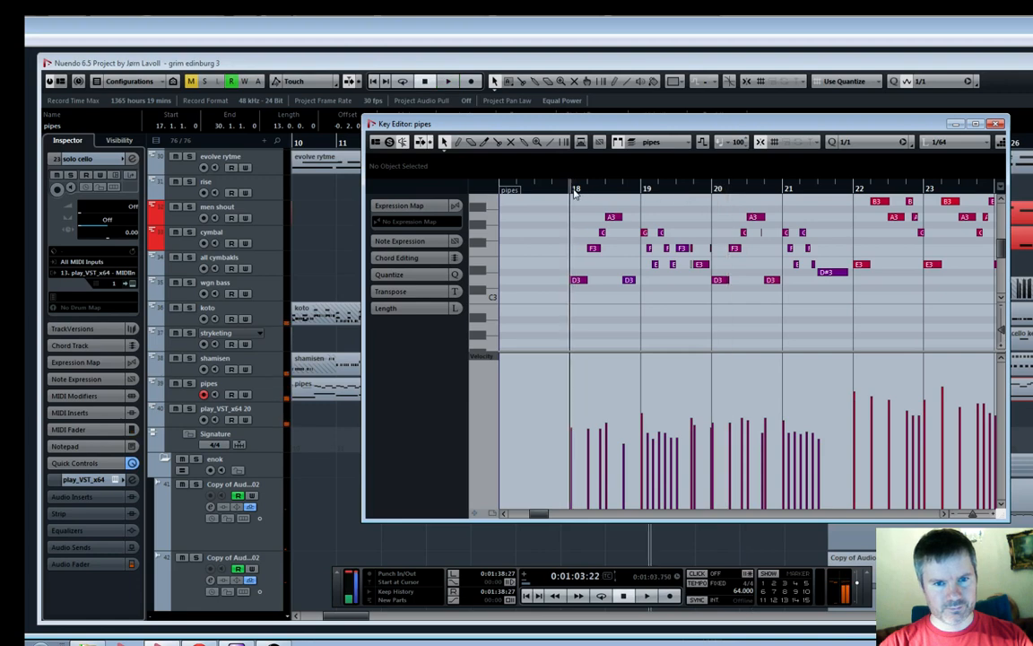
key(space)
key(h)
key(h)
key(h)
key(h)
key(h)
key(h)
key(h)
key(h)
key(h)
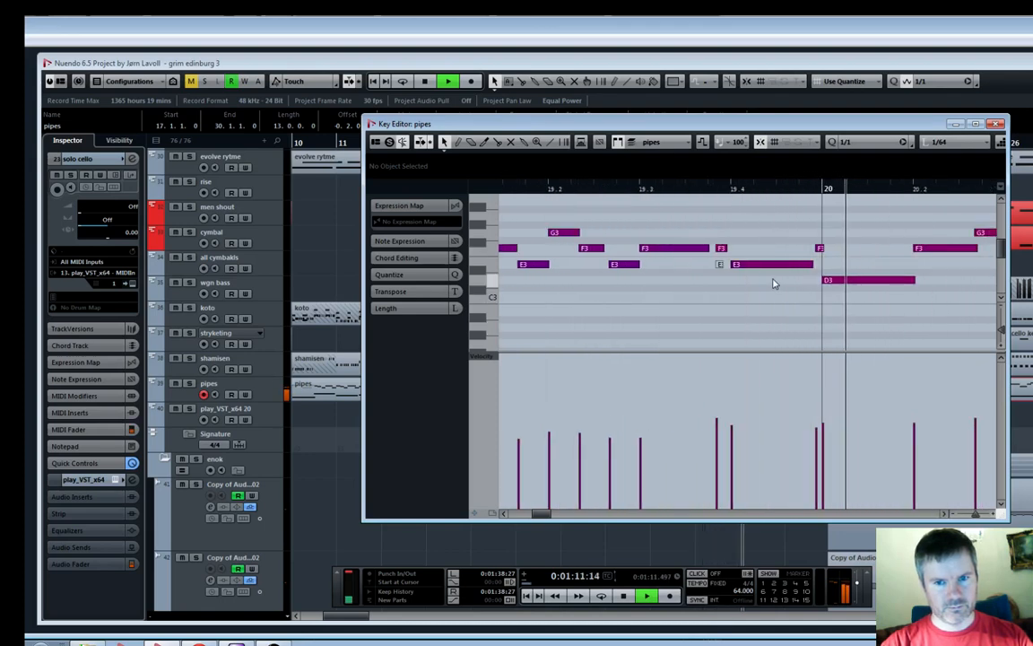
key(space)
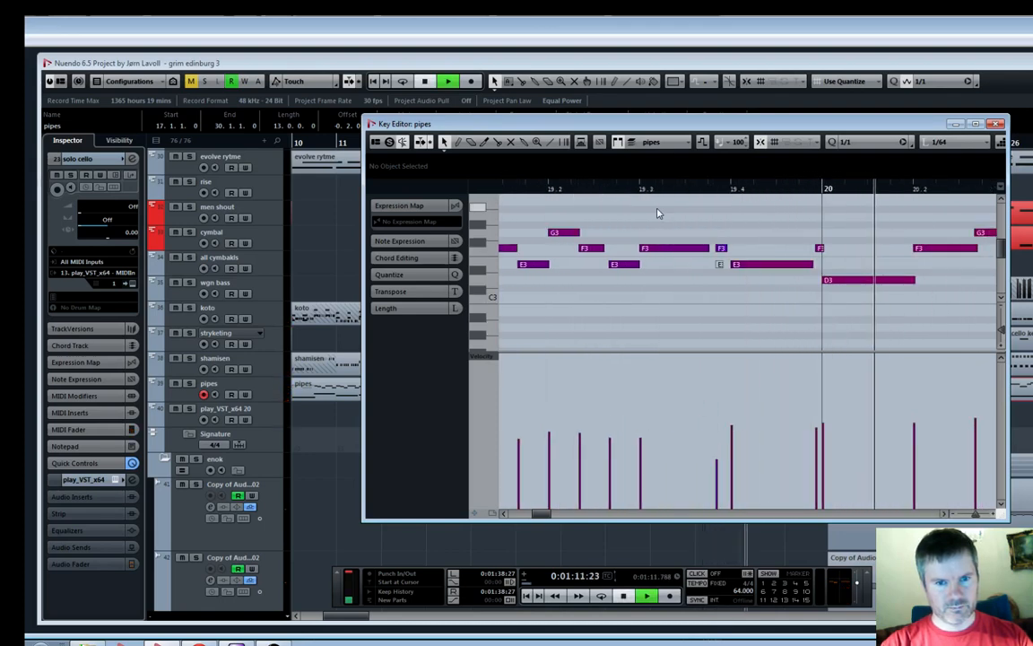
key(space)
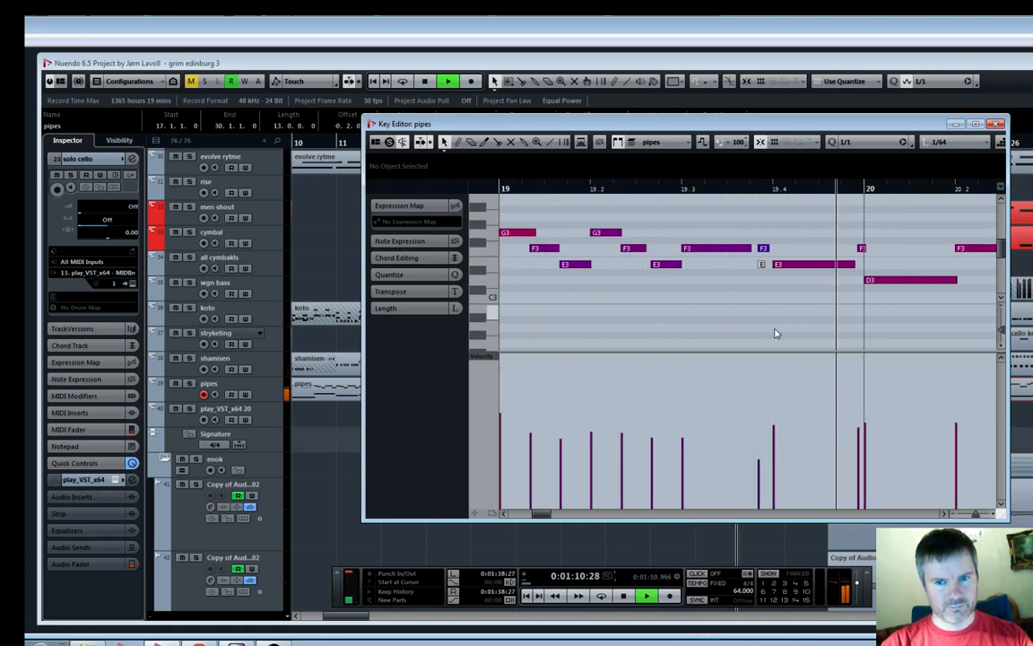
key(space)
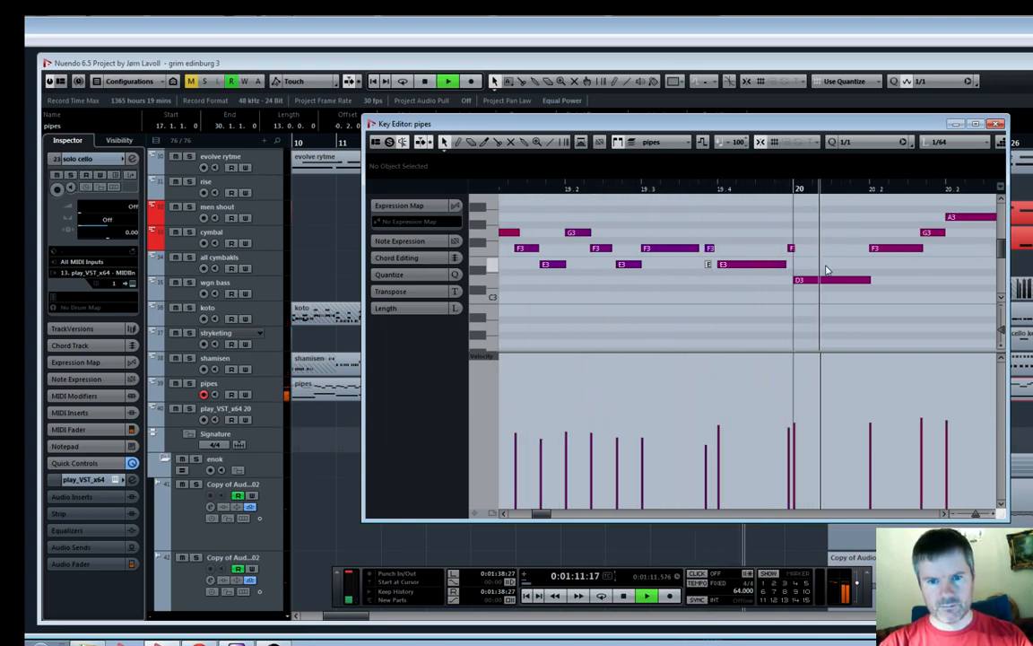
Set the velocity of the very short G3 note just before 20.4 to 41 and close the Key Editor
key(g)
key(g)
key(g)
key(h)
key(h)
key(h)
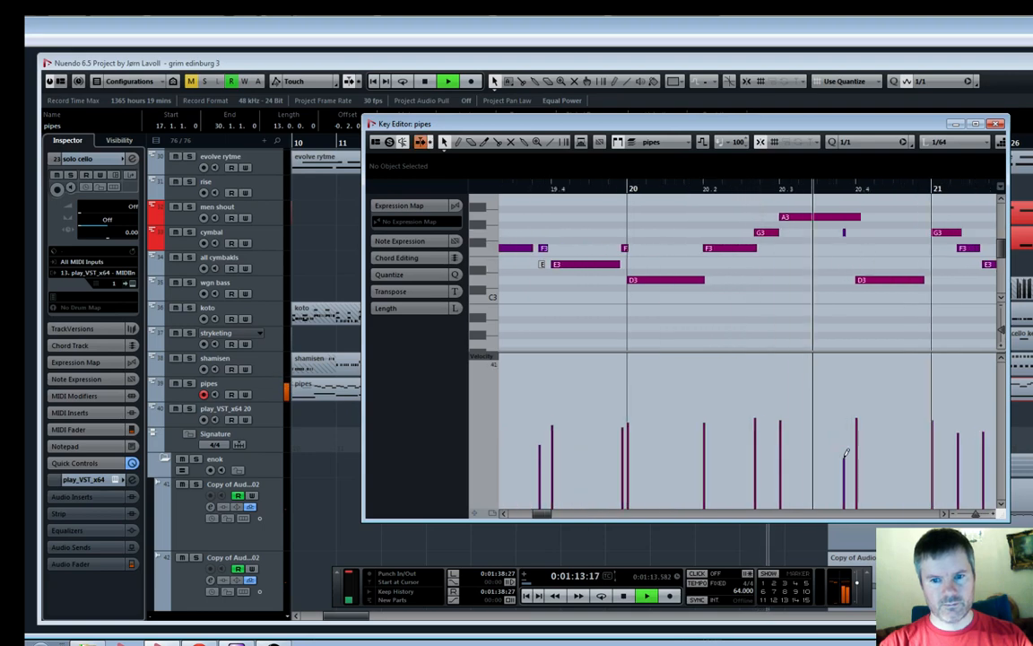
key(g)
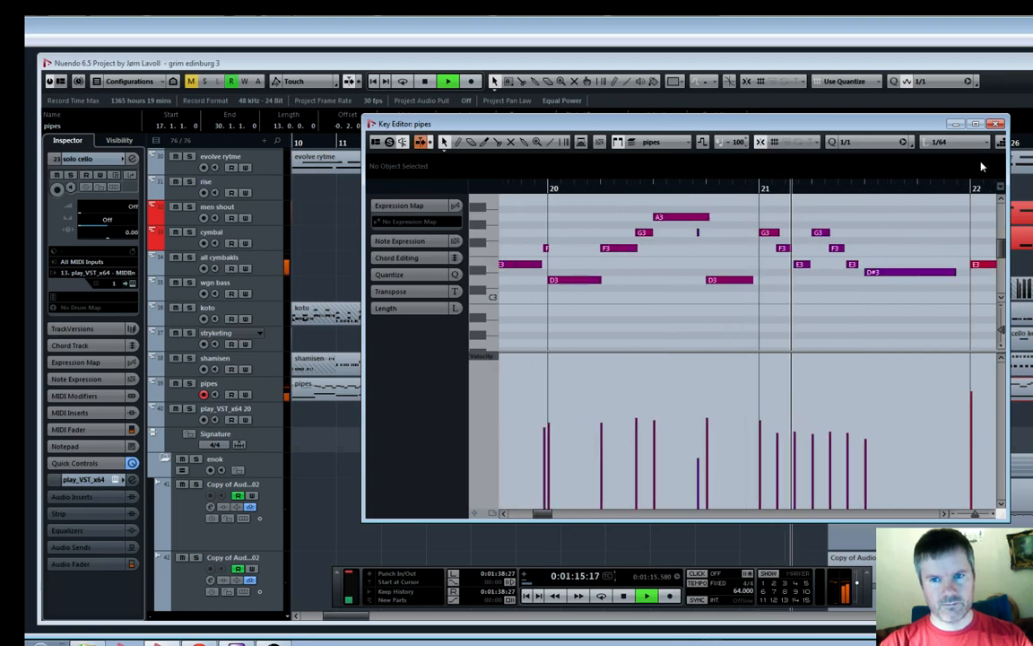
click(993, 124)
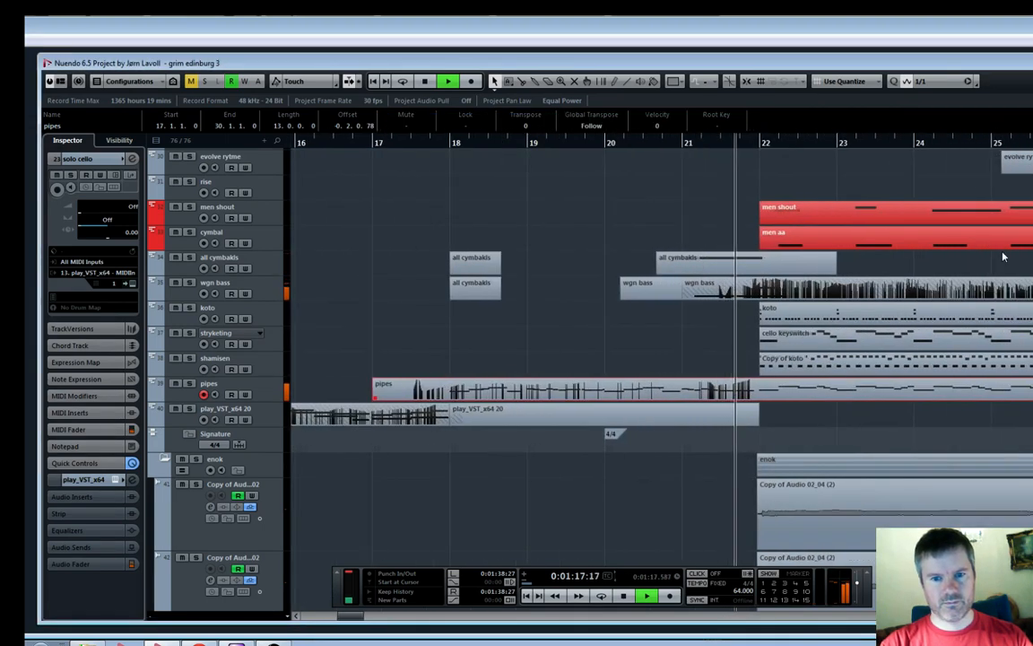
Mute the parts starting at bar 22 on the koto, stryketing and shamisen tracks during playback
key(g)
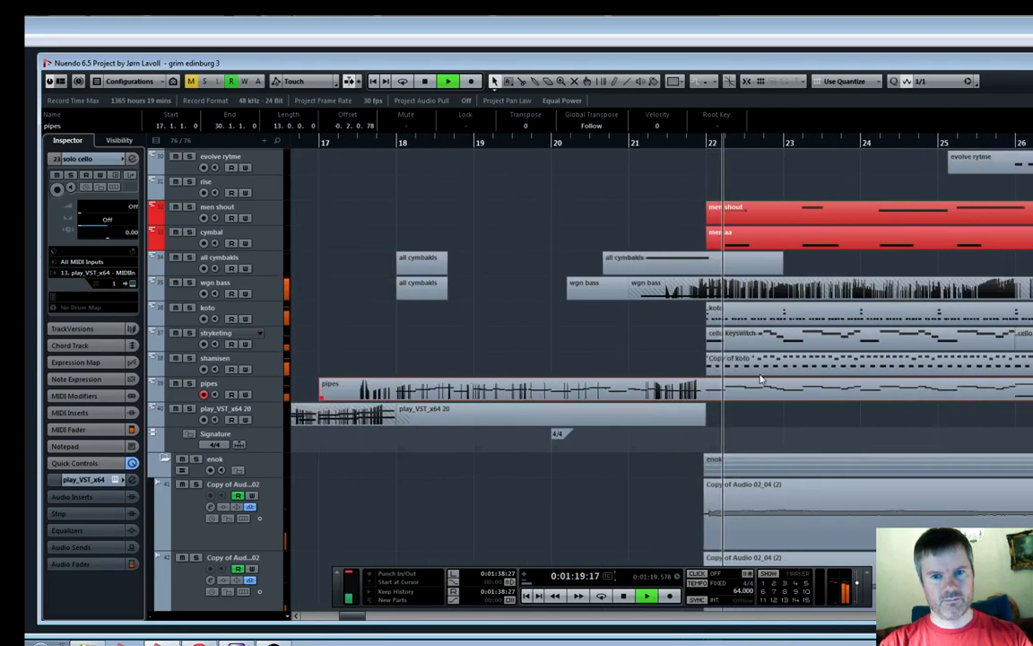
key(7)
click(743, 314)
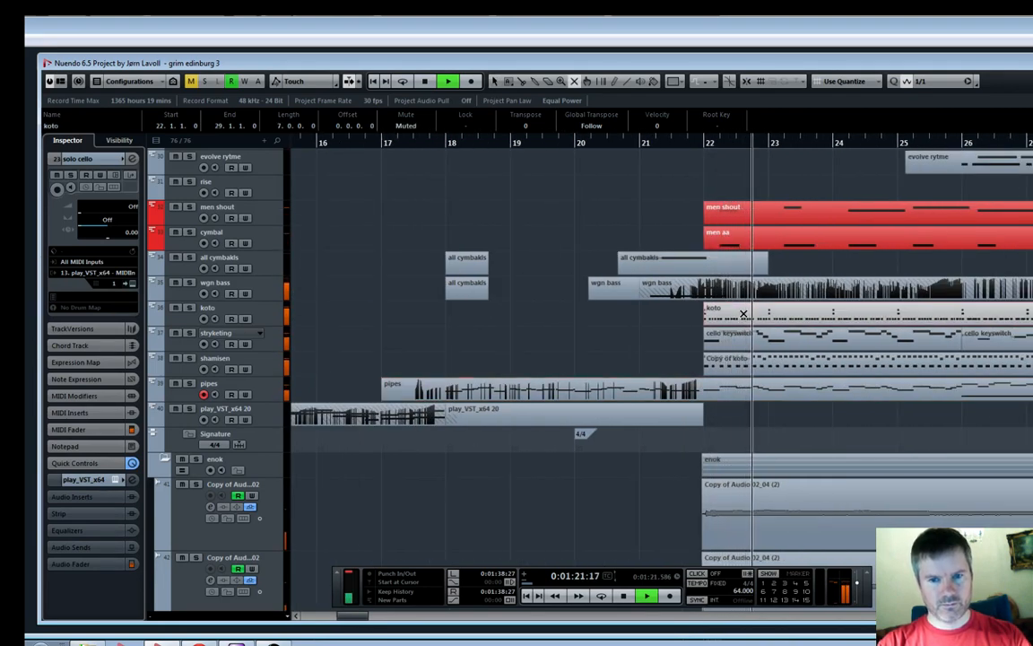
click(758, 338)
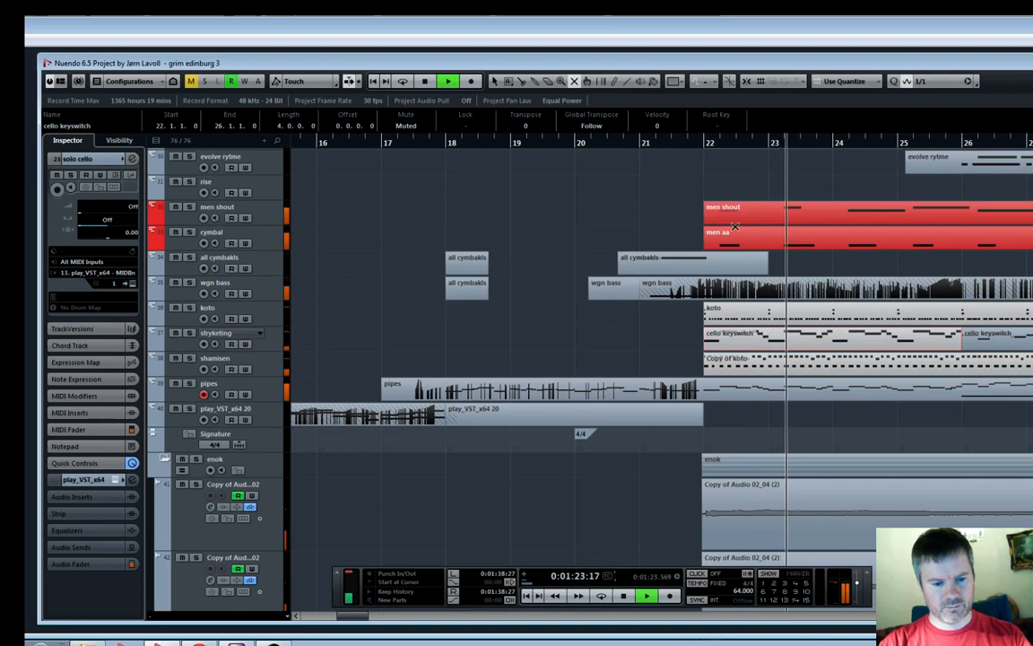
key(g)
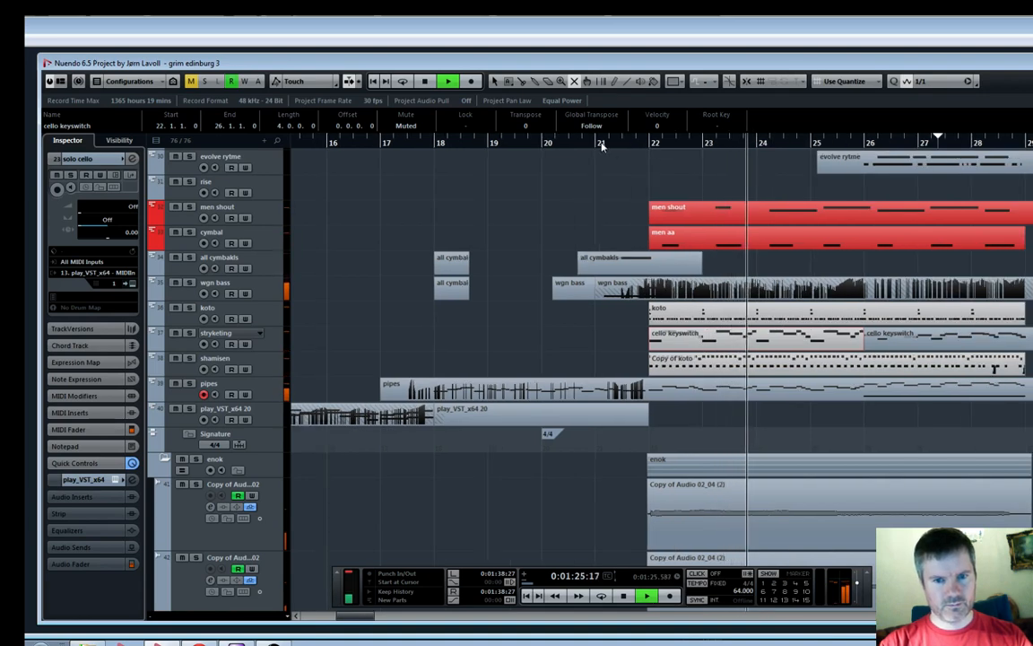
key(space)
Open the action strings part, mute its long E2 note from bar 22 to bar 26, and close the editor
scroll(670, 247, up, 5)
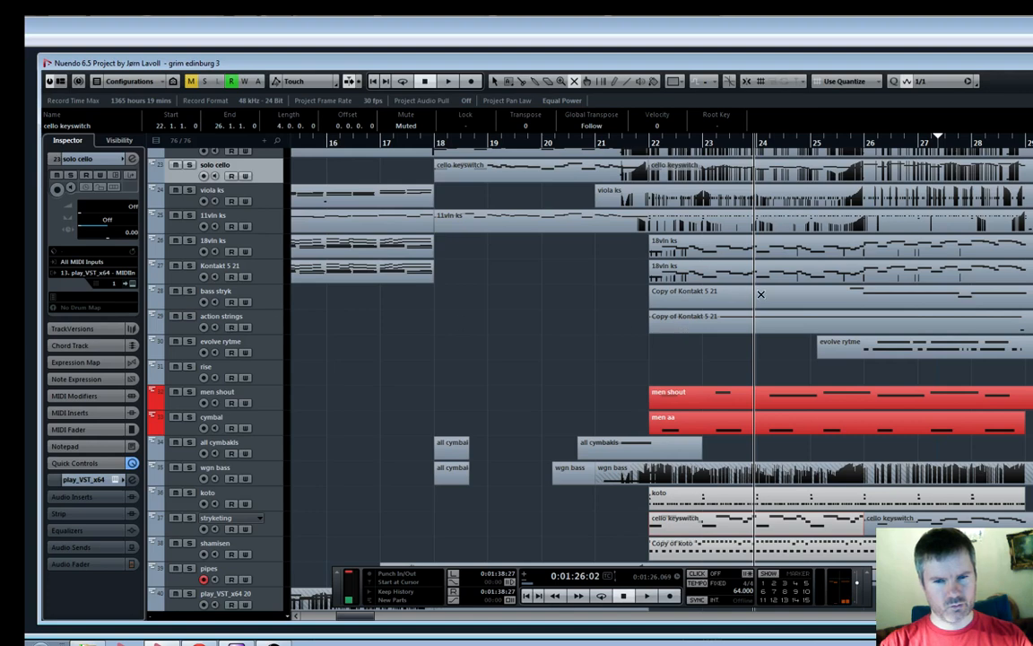
click(868, 144)
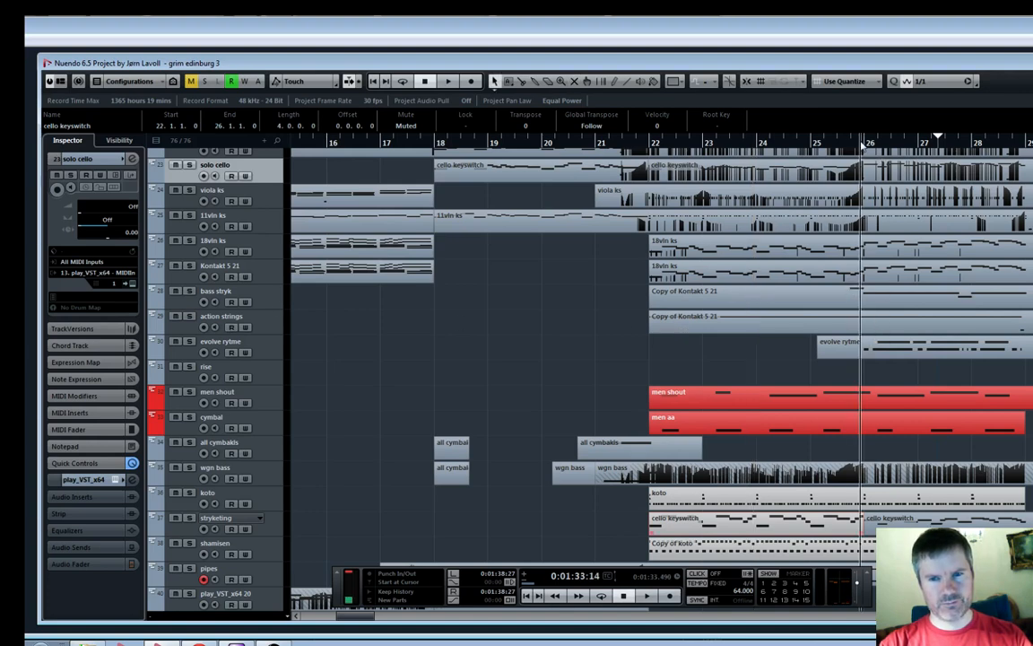
double_click(861, 319)
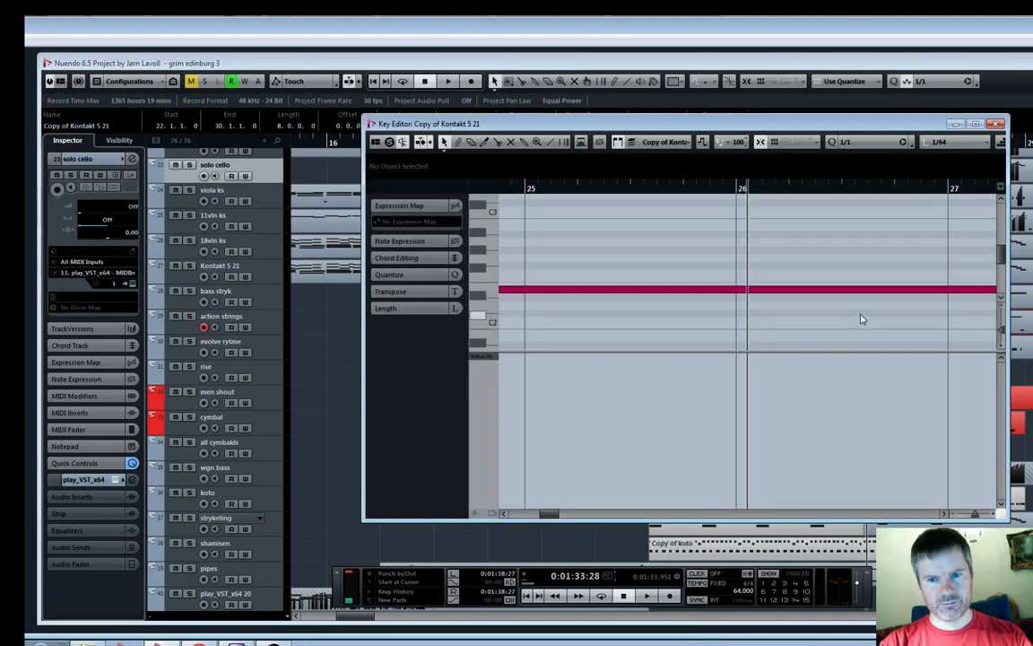
key(7)
click(713, 292)
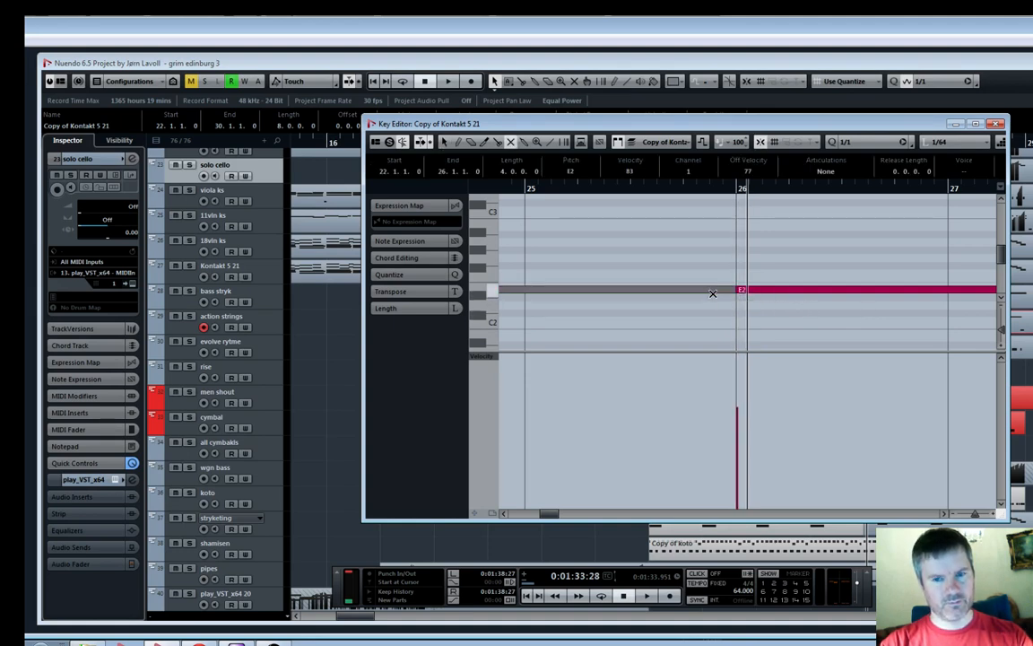
click(996, 123)
Play from the middle of bar 21 and check the entry at bar 22 with the muted parts on the lower tracks
click(627, 143)
key(space)
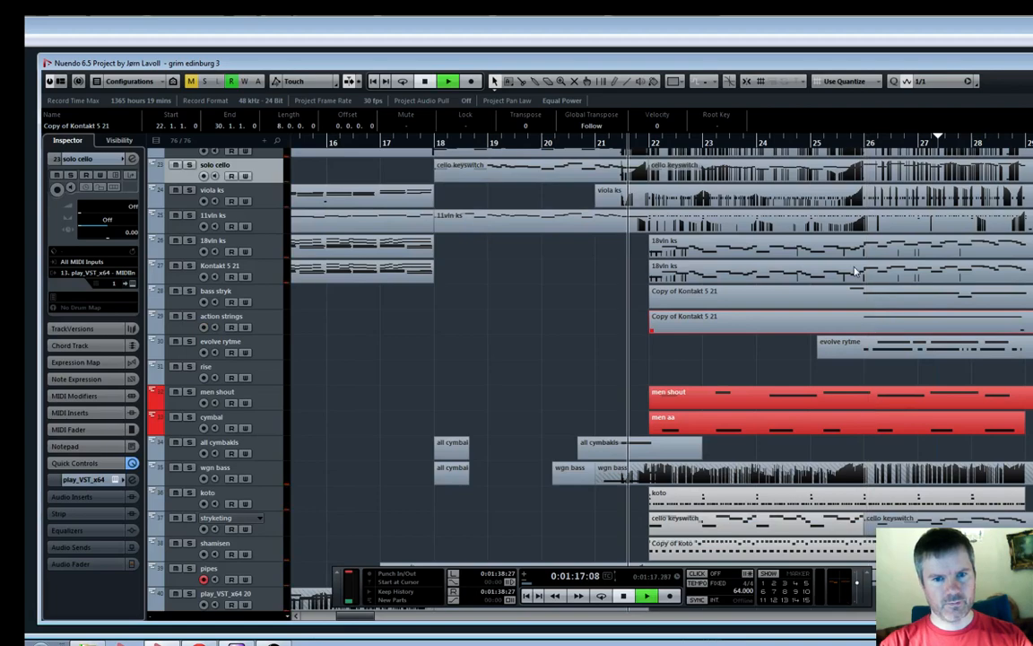
scroll(852, 273, down, 3)
scroll(852, 273, up, 2)
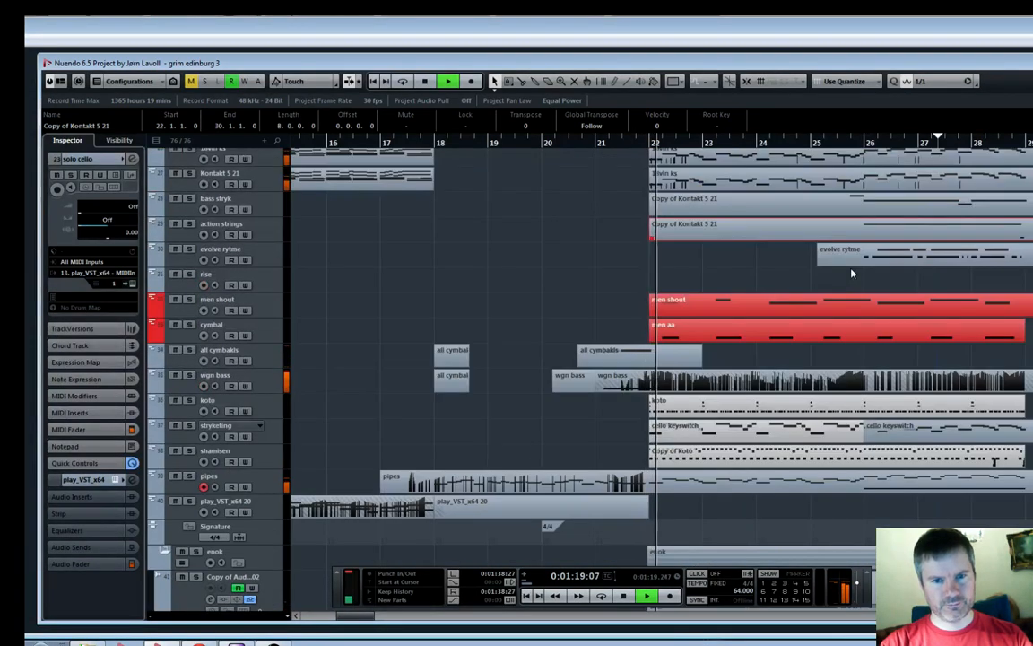
key(h)
key(h)
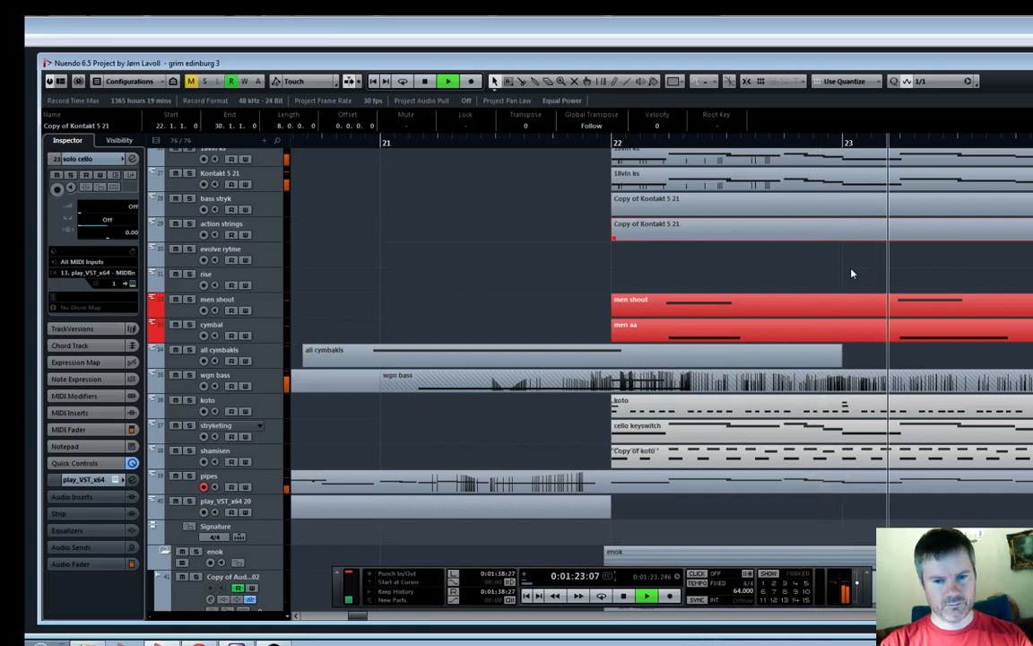
key(g)
key(g)
key(g)
key(g)
key(g)
key(g)
key(g)
key(g)
key(g)
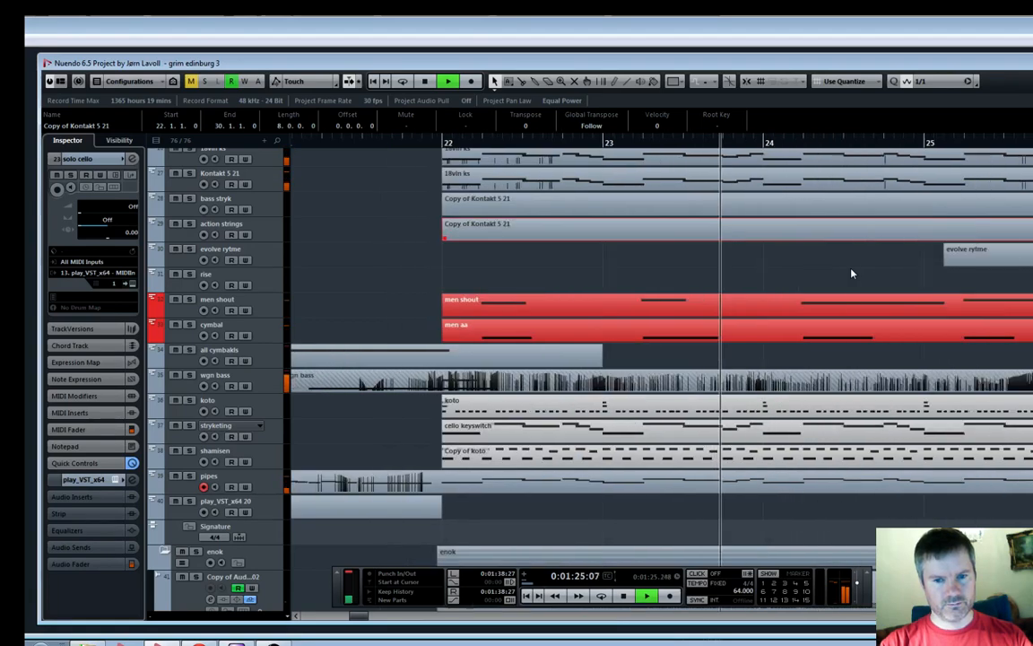
Keep playing into bar 26 while examining the percussion and string tracks from bar 22 onward
scroll(852, 273, up, 3)
scroll(852, 273, up, 10)
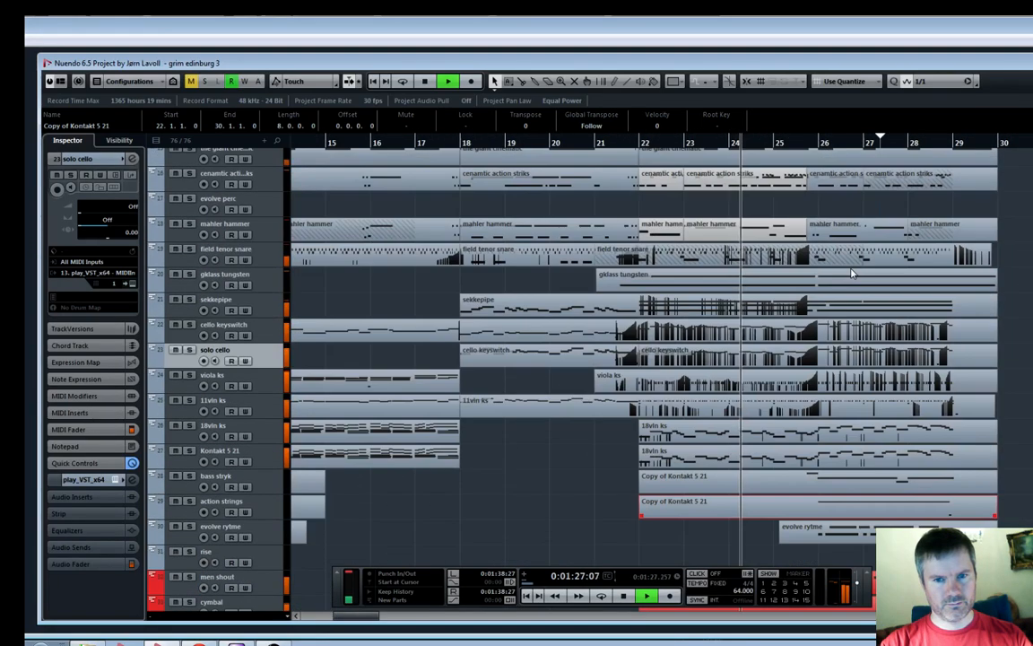
key(h)
key(h)
key(h)
key(h)
key(h)
key(h)
key(h)
scroll(835, 283, down, 3)
key(g)
key(g)
key(g)
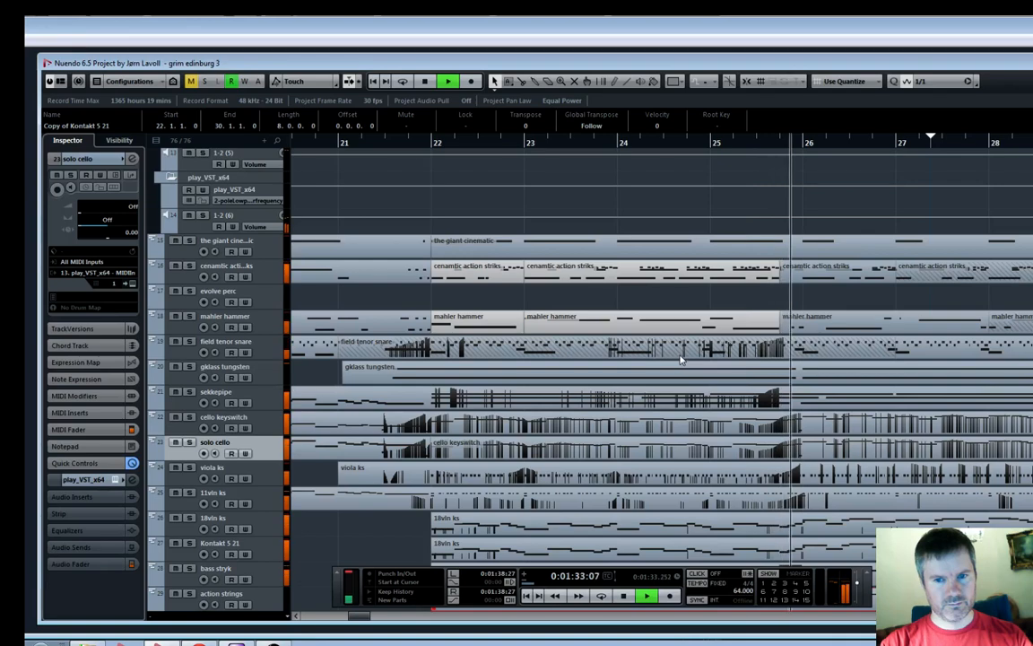
key(g)
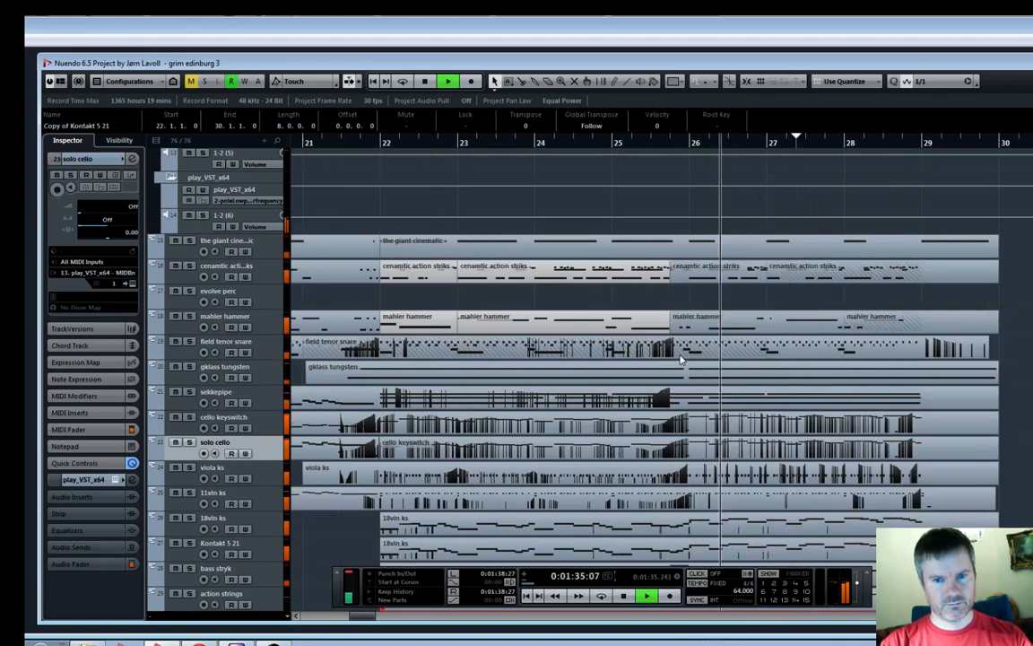
key(space)
Split the field tenor snare part at the start of bar 22
click(384, 146)
key(h)
key(h)
key(h)
key(h)
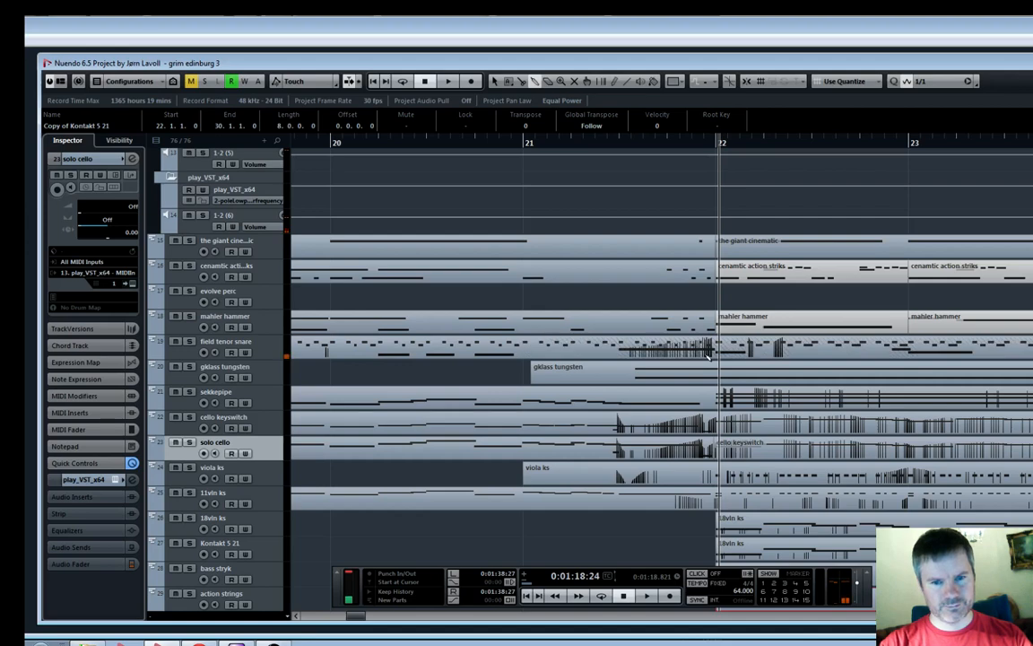
drag(729, 352, 719, 354)
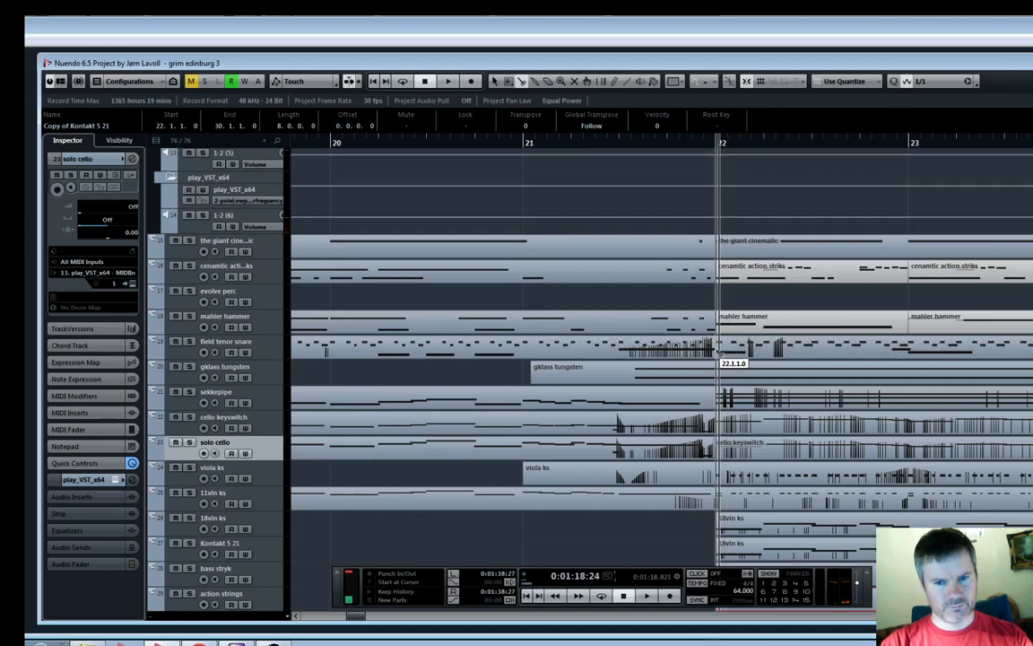
Split the field tenor snare part at beat 25.4, before bar 26, and mute the section between bar 22 and that cut
drag(777, 371, 1004, 363)
key(g)
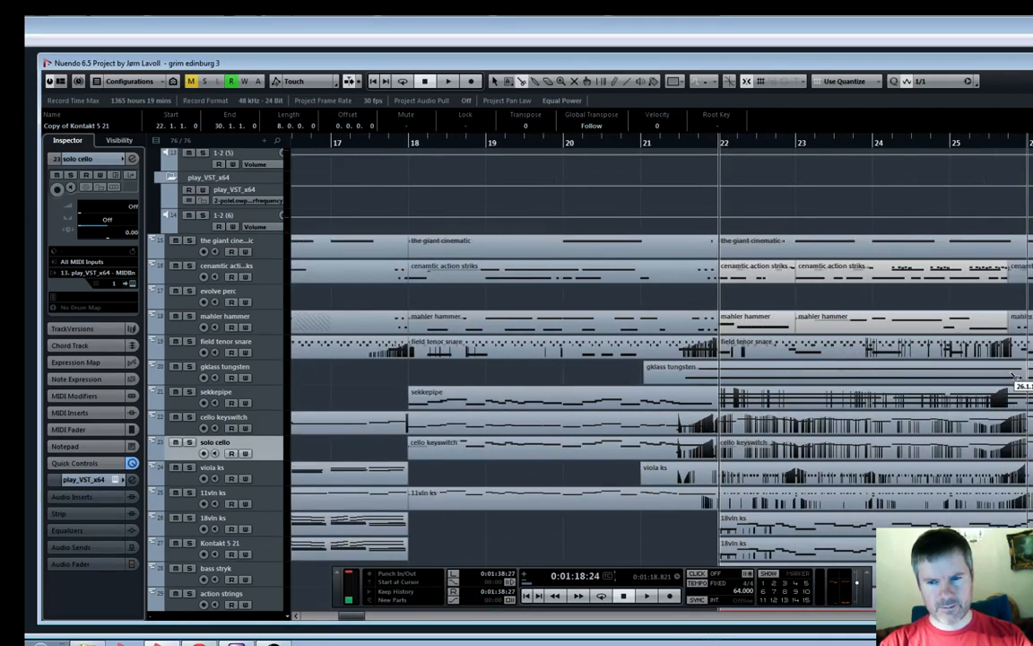
click(1026, 143)
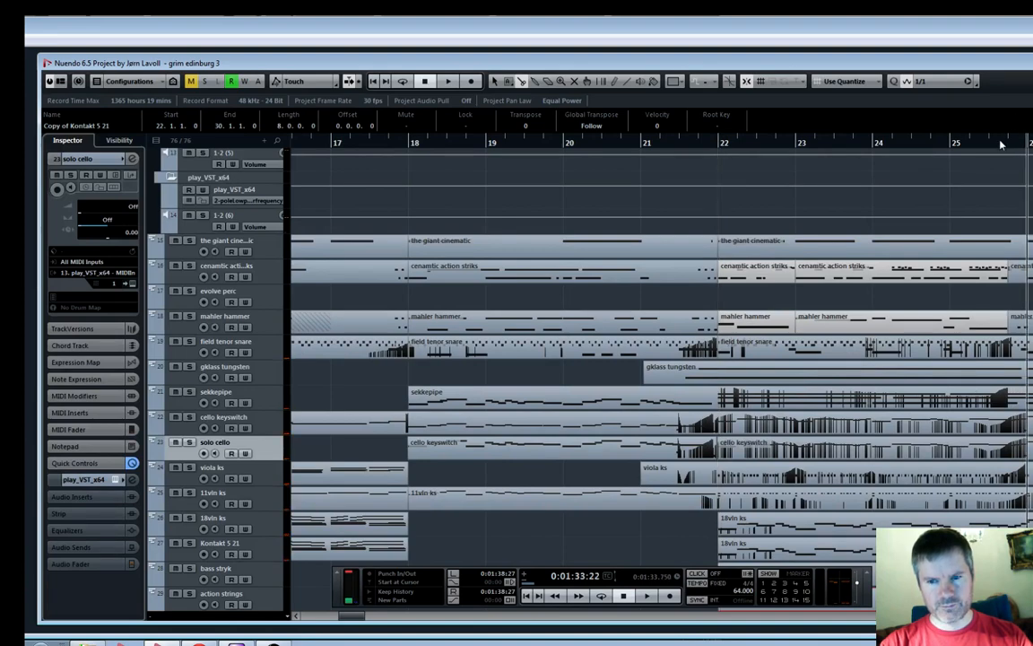
key(h)
key(h)
key(h)
key(h)
key(h)
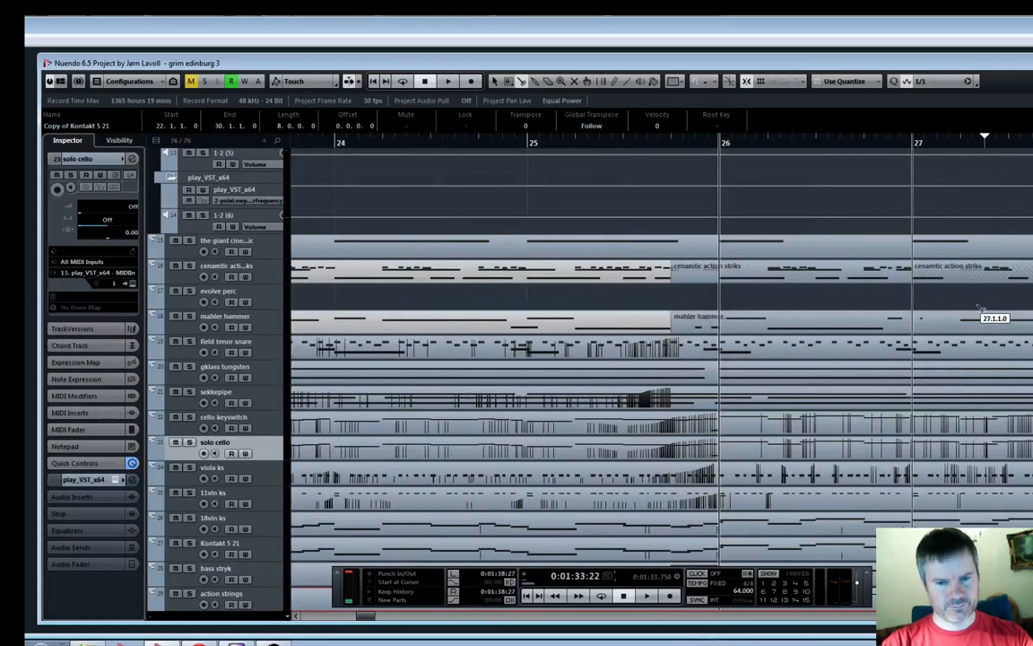
drag(777, 352, 671, 349)
key(h)
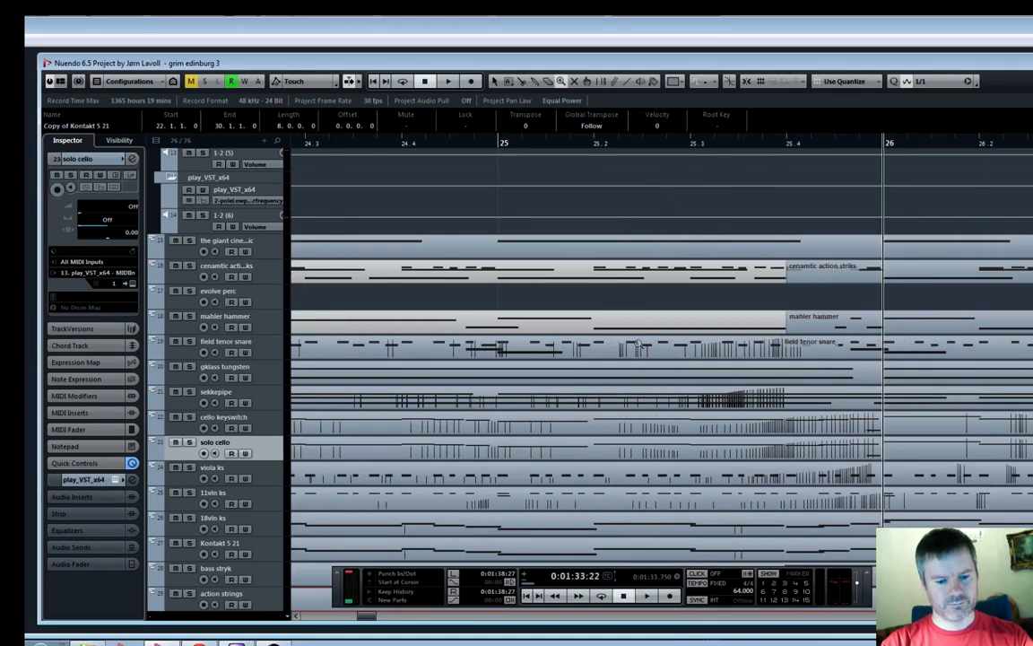
click(681, 351)
Play from just before bar 22 with the snare section muted and check the lower tracks around the entry
key(g)
key(g)
key(g)
key(g)
key(g)
key(g)
key(g)
key(g)
key(g)
key(g)
key(g)
key(g)
key(g)
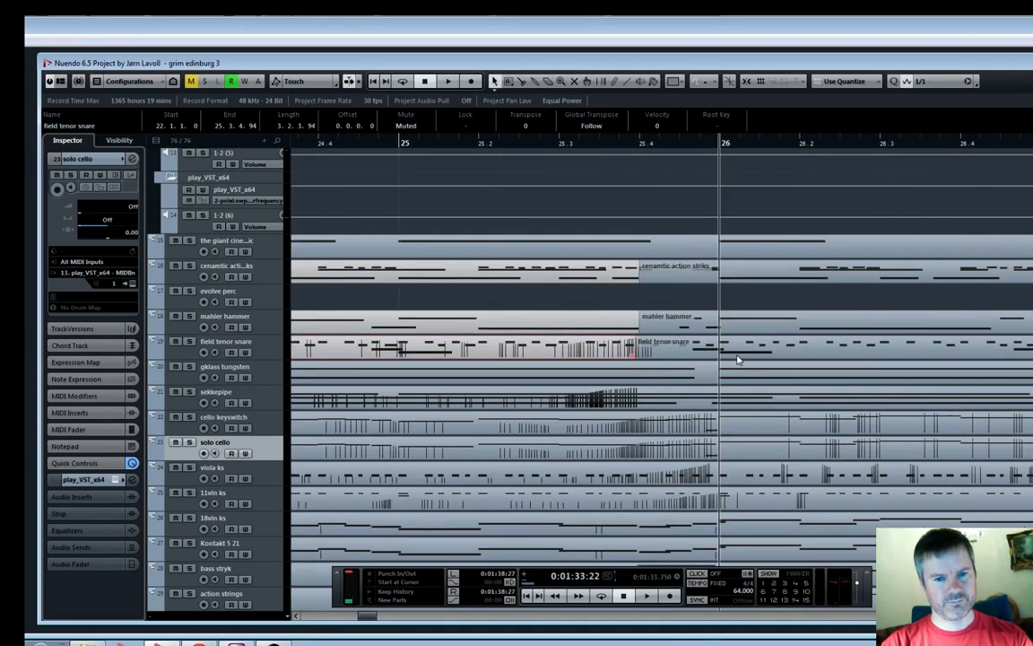
click(589, 144)
key(space)
scroll(750, 348, down, 5)
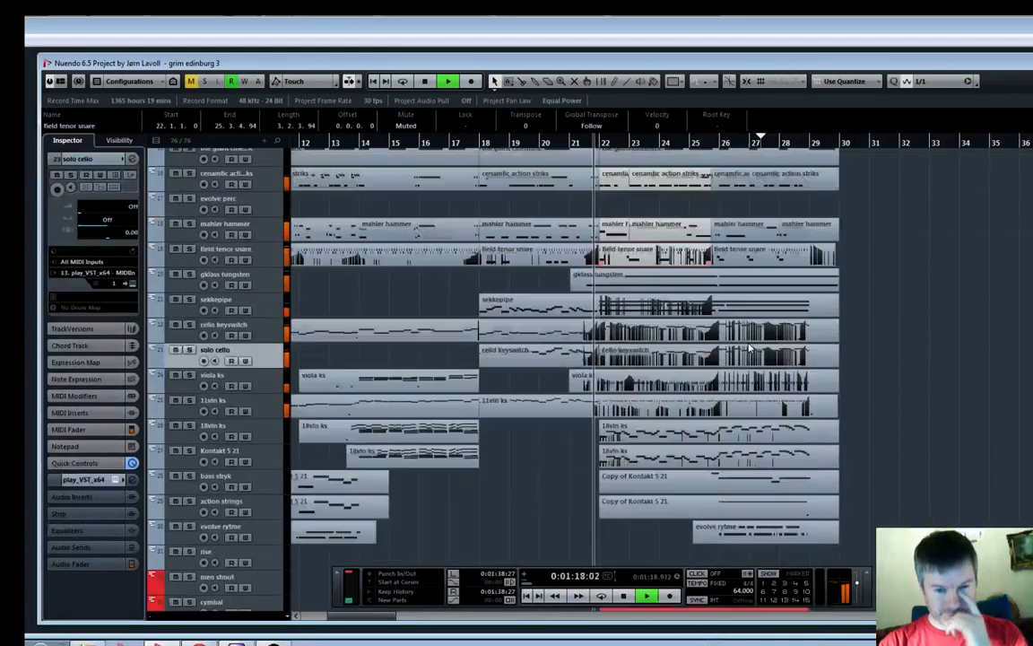
scroll(749, 348, down, 5)
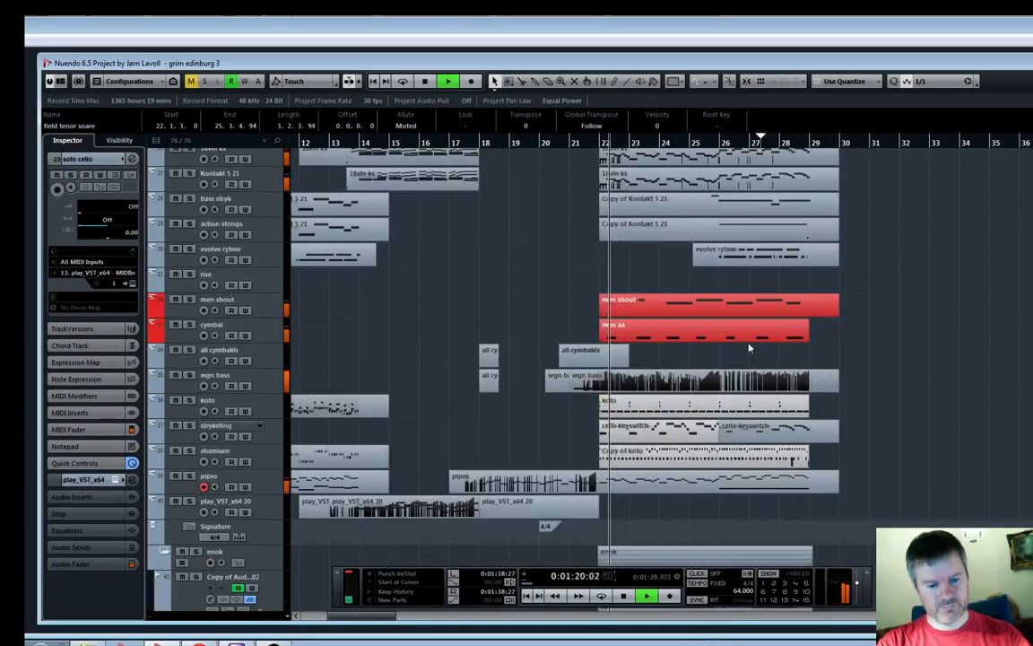
key(h)
key(h)
key(h)
key(h)
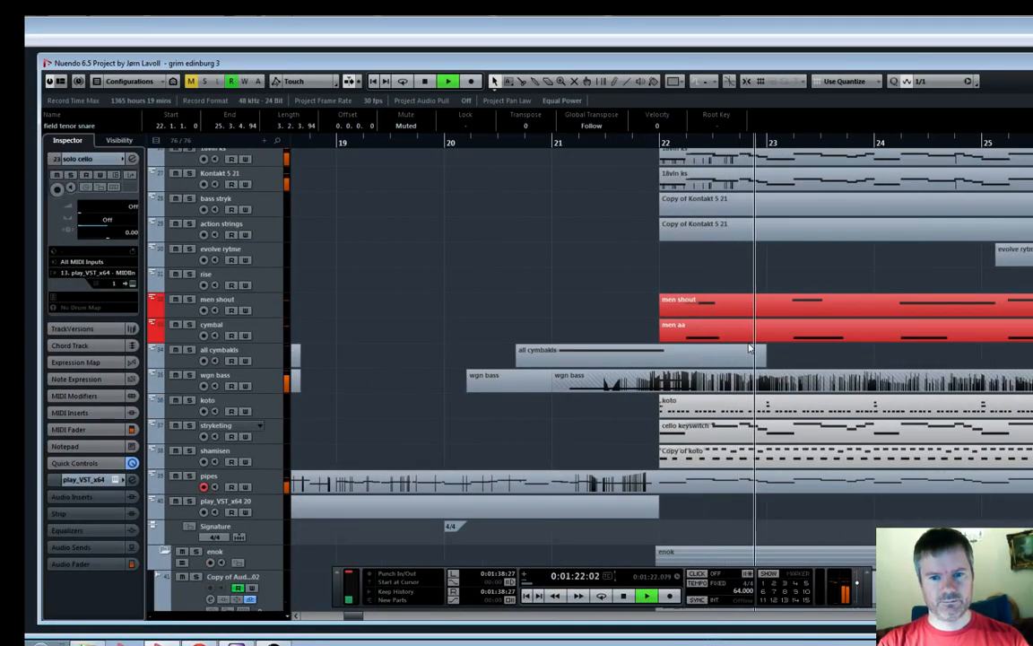
key(g)
key(g)
key(g)
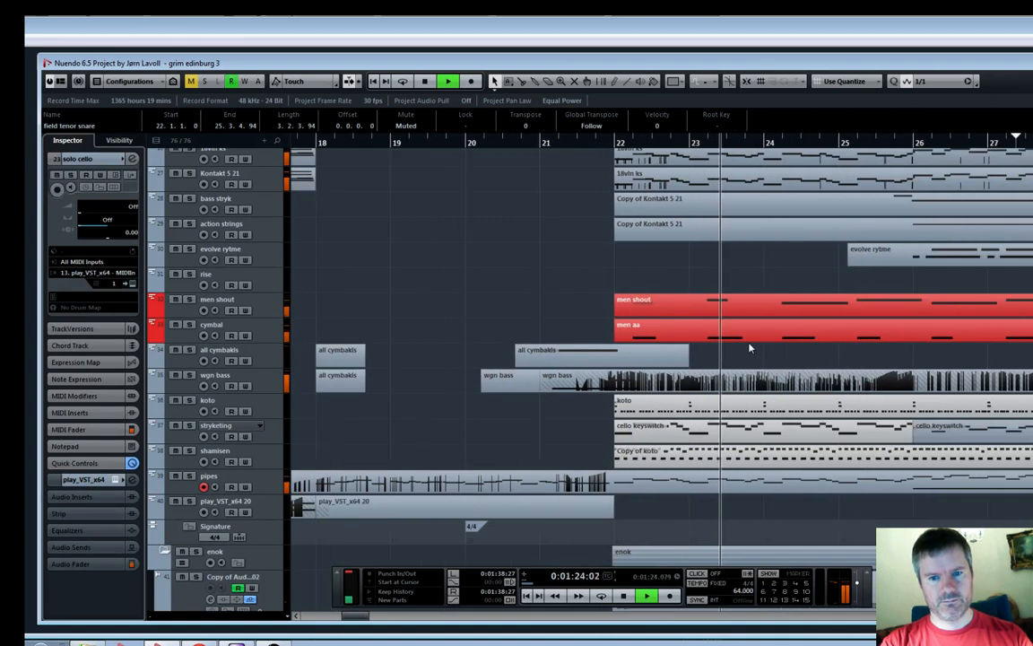
Try muting the men shout part that starts at bar 22 during playback
key(7)
click(761, 314)
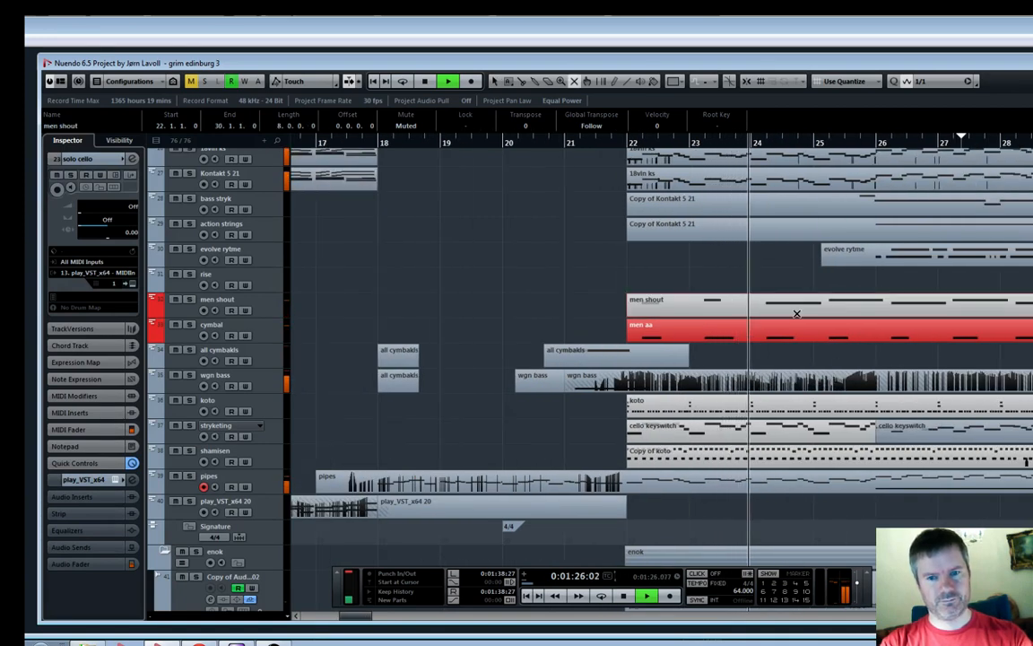
click(802, 310)
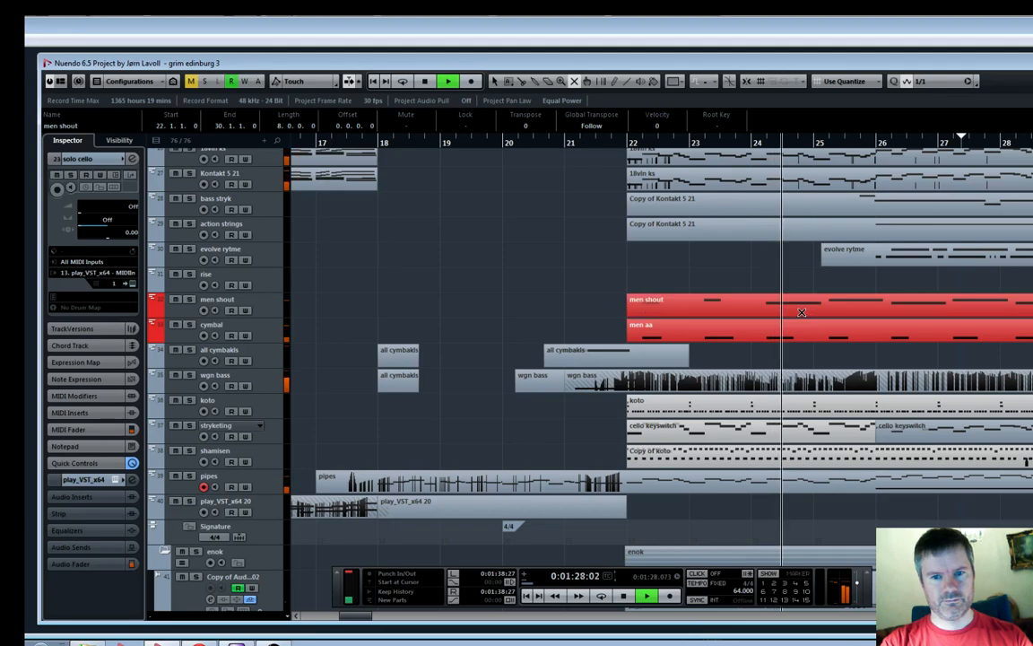
key(1)
Keep playing into bar 26, solo the evolve rytme track, and stop playback
scroll(803, 314, up, 2)
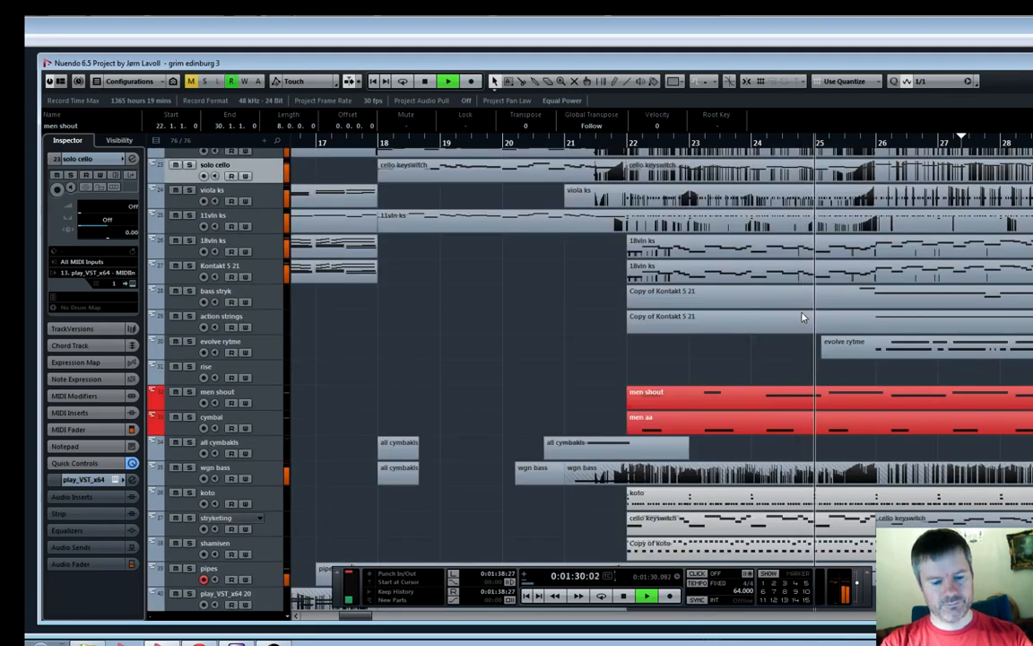
key(g)
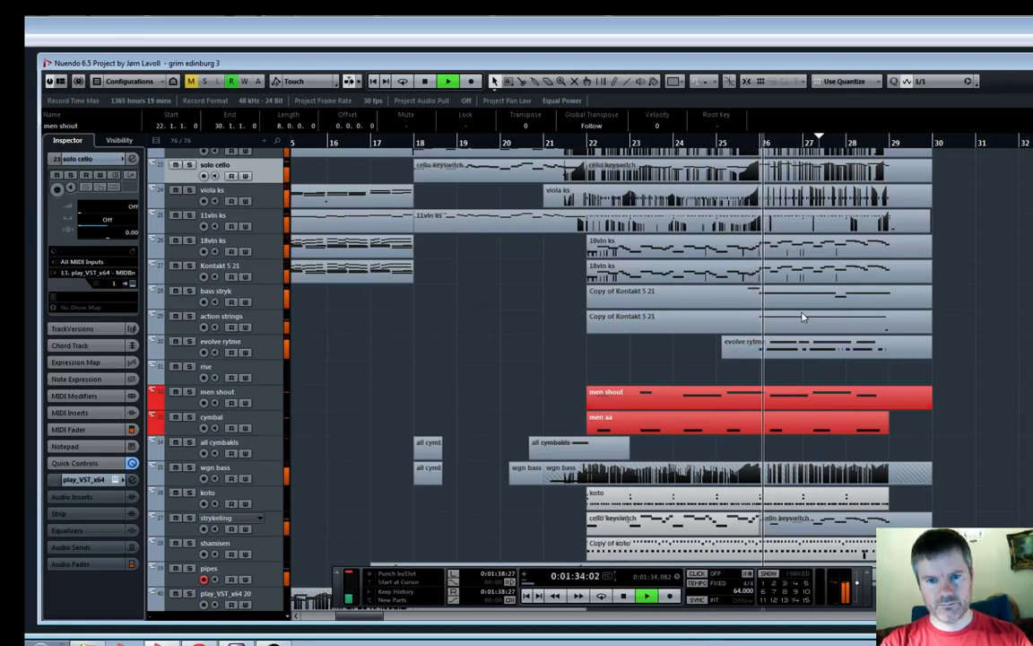
key(h)
key(h)
key(h)
click(189, 342)
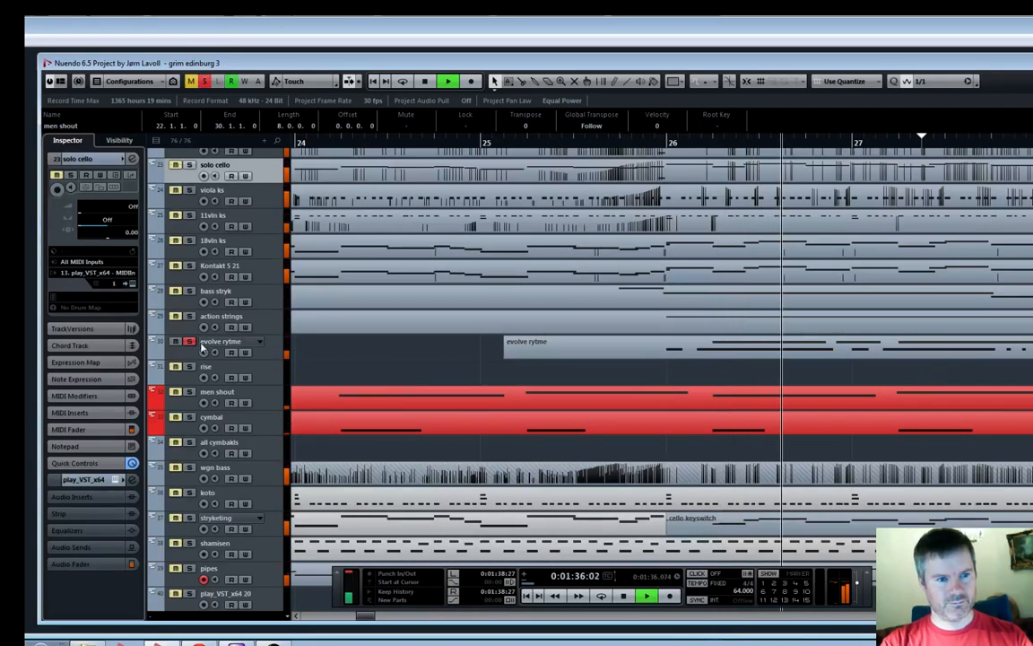
key(space)
Lower the volume of the soloed Kt. st. 1 (5) output channel to -5.26 and clear its solo while playing from around bar 8
scroll(737, 259, down, 10)
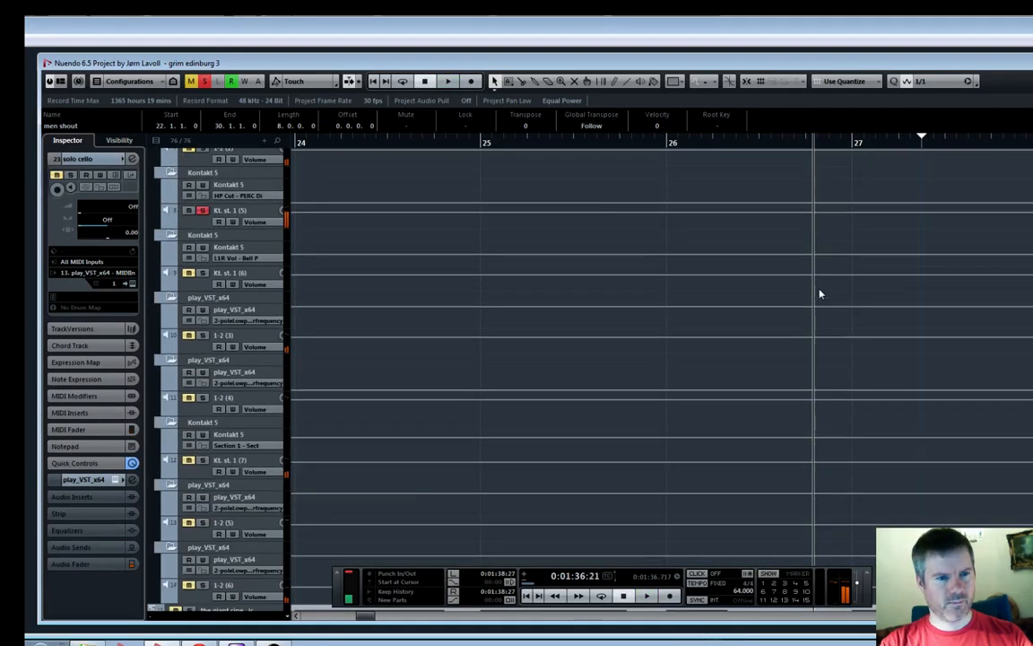
key(g)
key(g)
key(g)
key(g)
key(g)
key(g)
key(g)
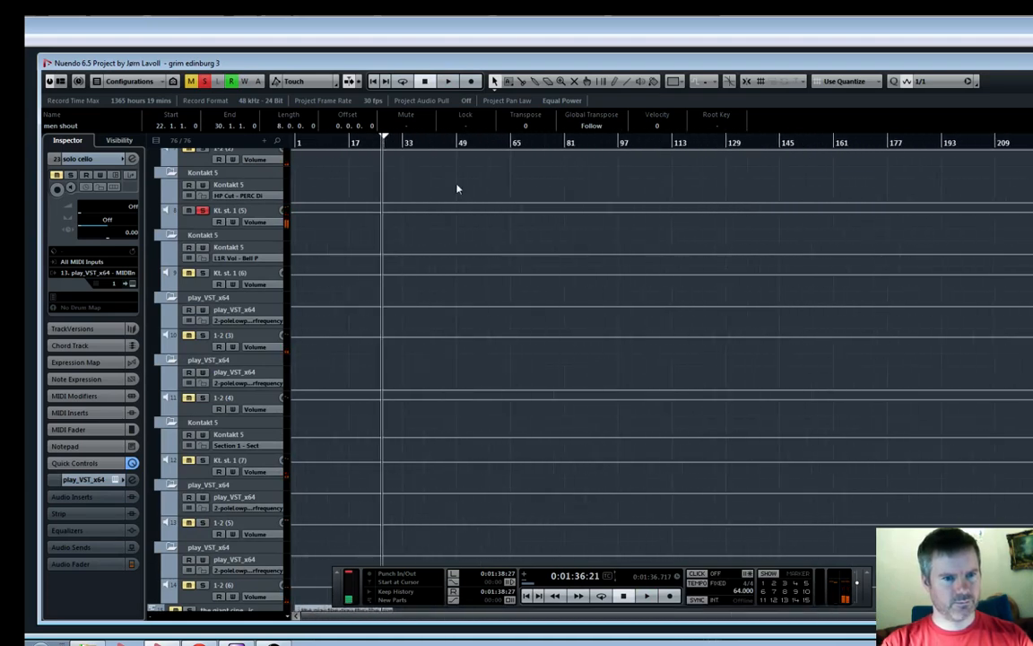
click(189, 224)
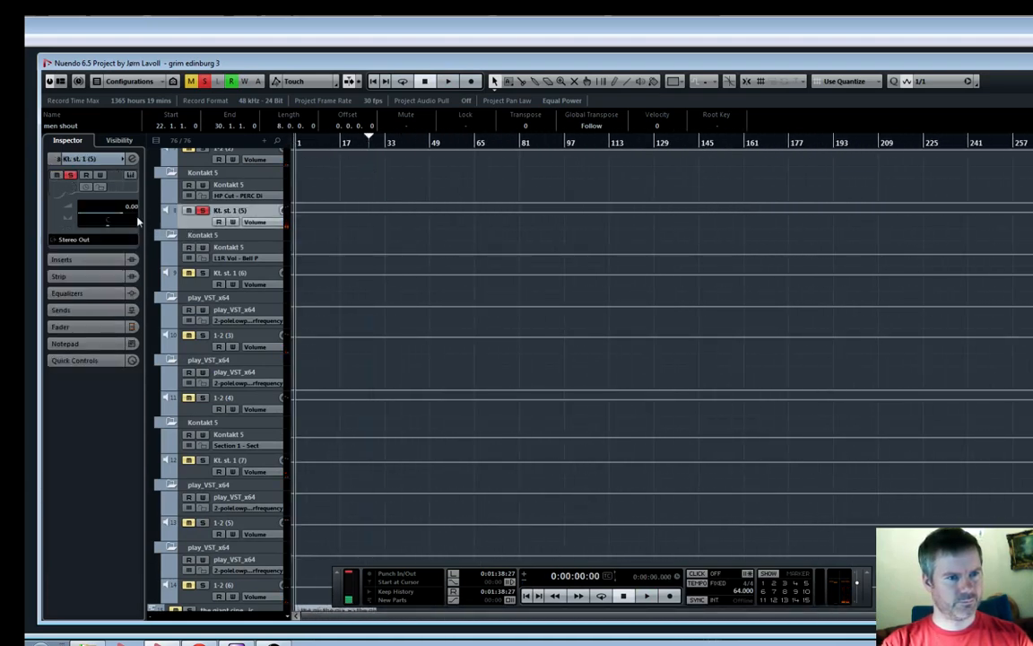
key(h)
key(space)
drag(124, 214, 117, 214)
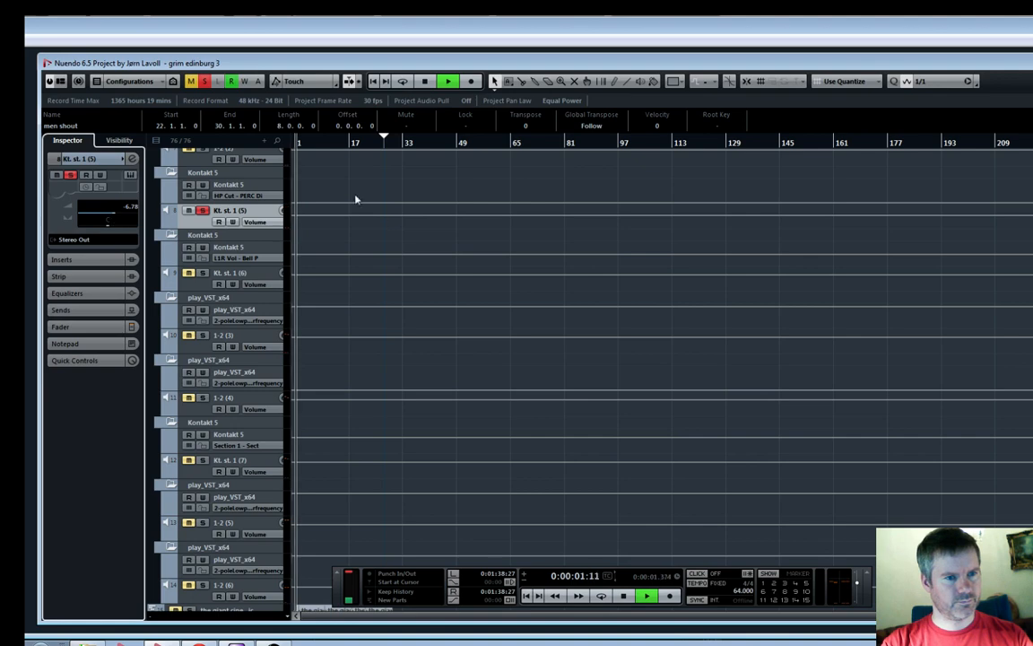
click(320, 144)
click(201, 209)
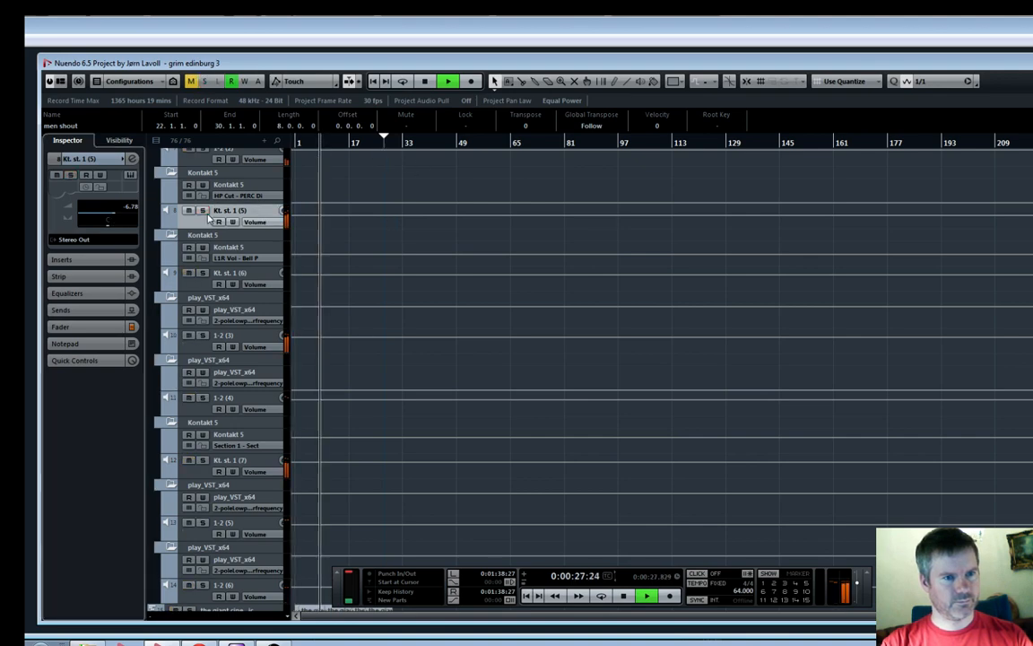
key(h)
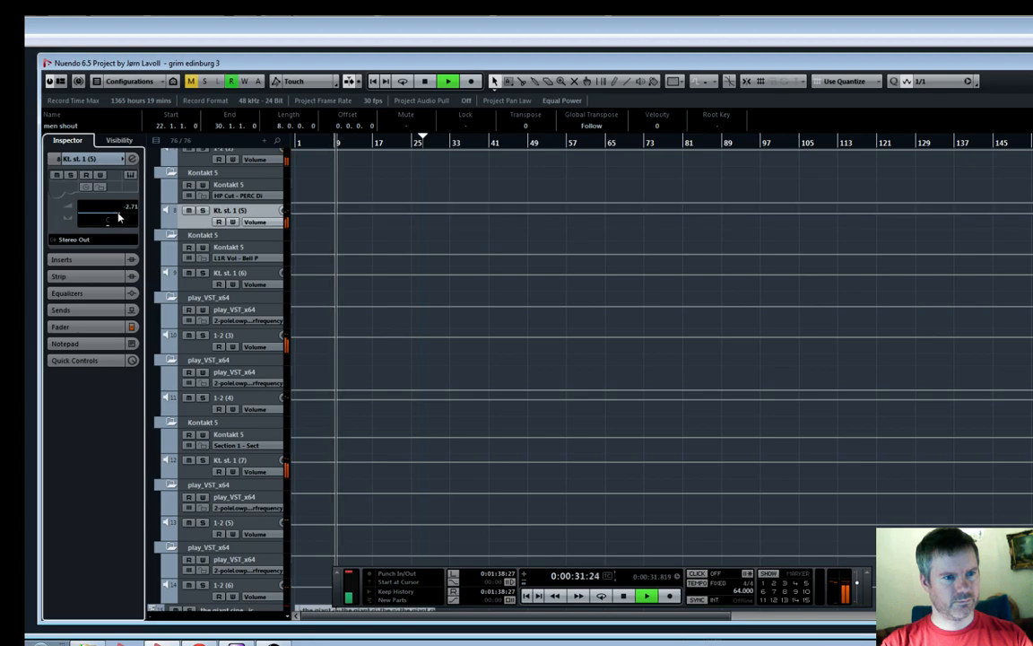
Play from around bar 26 and examine the evolve rytme, men shout and koto tracks at that transition
scroll(581, 222, down, 10)
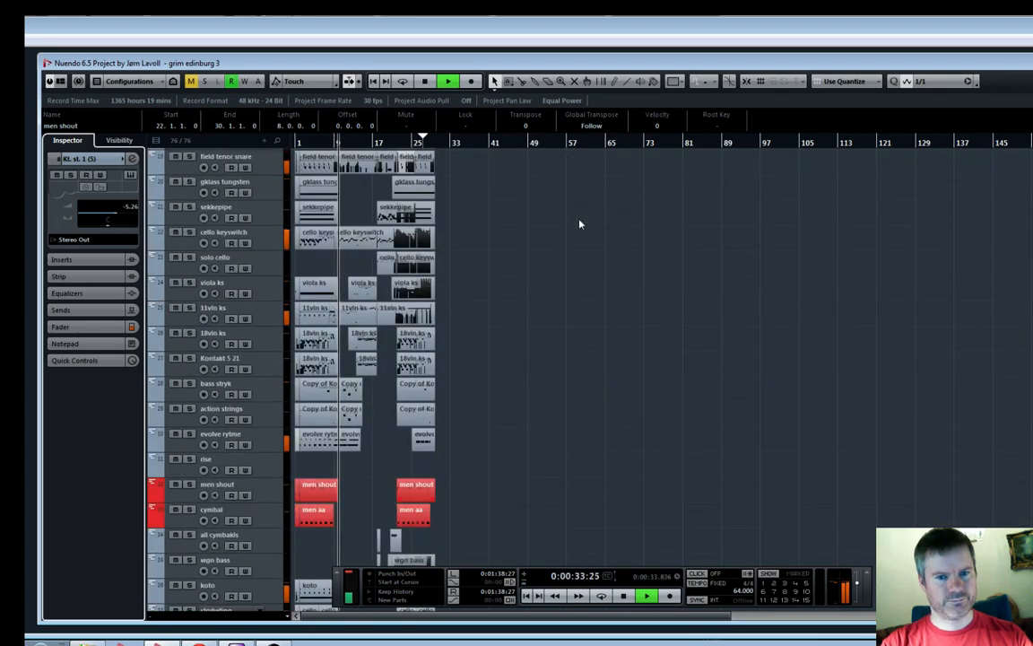
click(421, 141)
key(h)
key(h)
key(h)
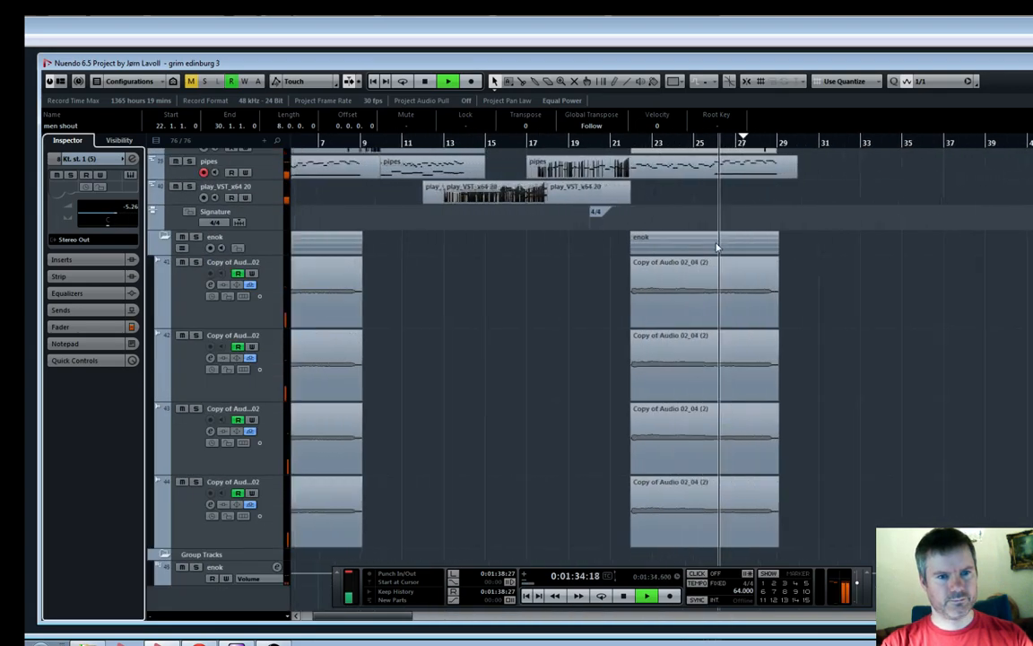
scroll(717, 244, up, 4)
key(h)
scroll(718, 246, down, 1)
key(h)
key(h)
key(h)
key(h)
key(h)
key(h)
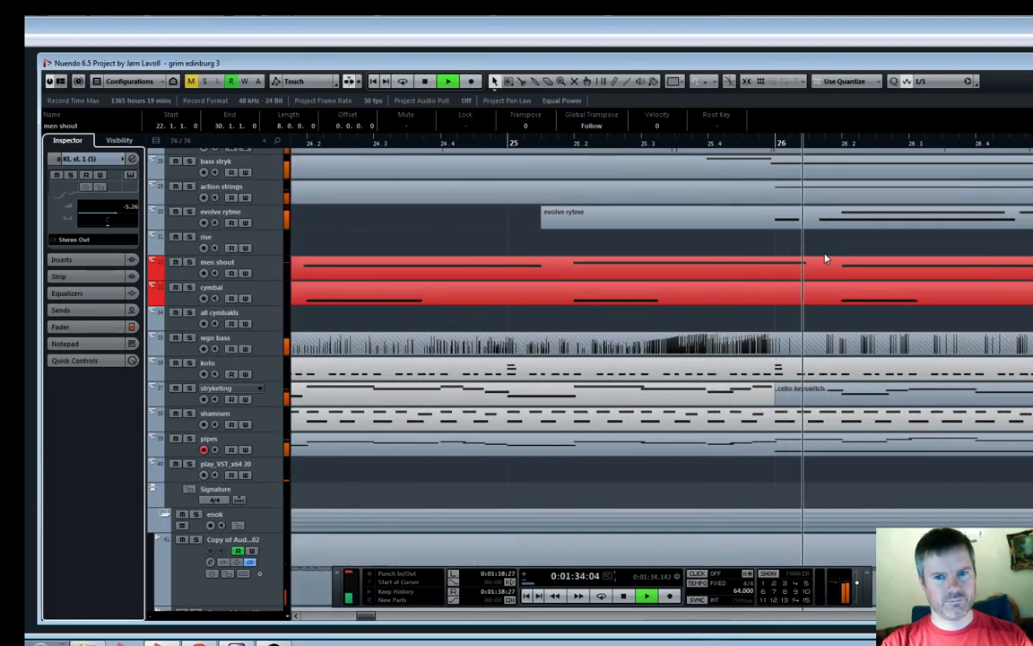
Replay the passage from bar 25 through bar 28 and check how evolve rytme enters at bar 26
click(678, 145)
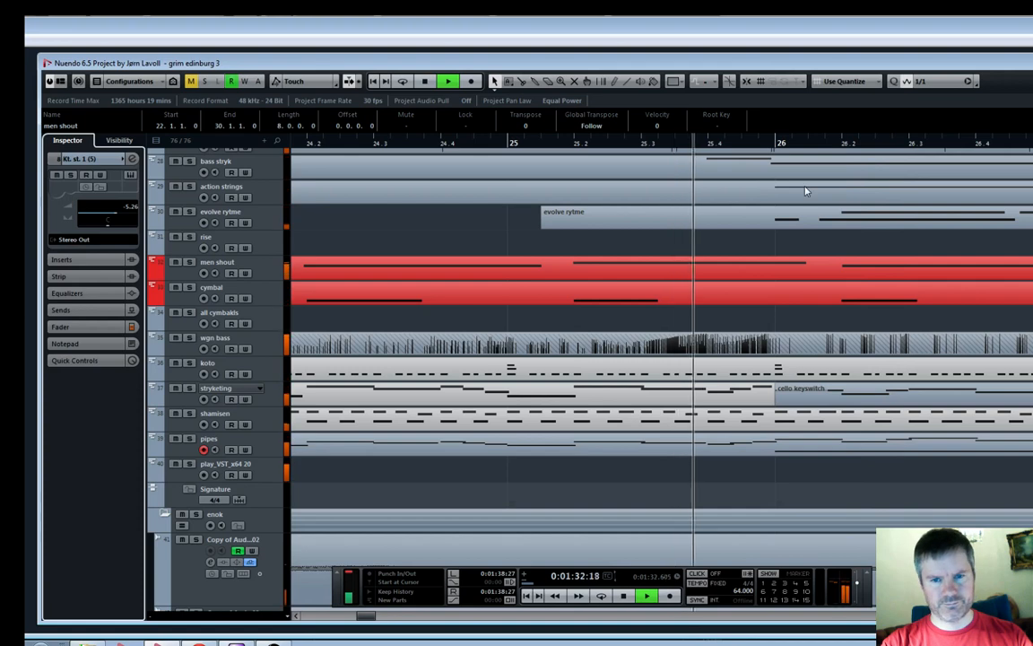
key(space)
click(510, 144)
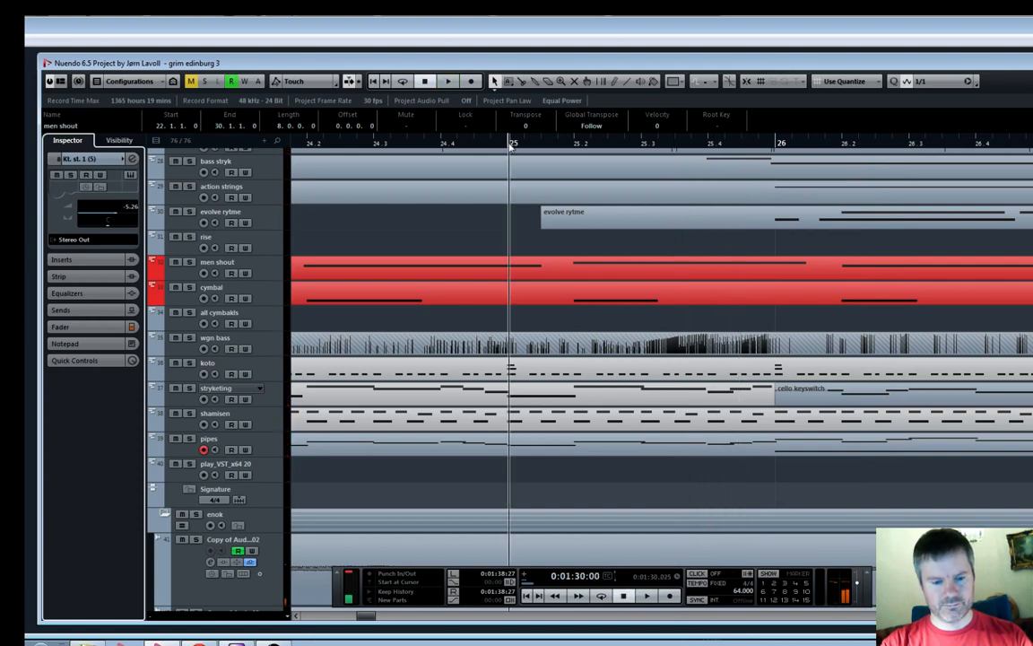
key(space)
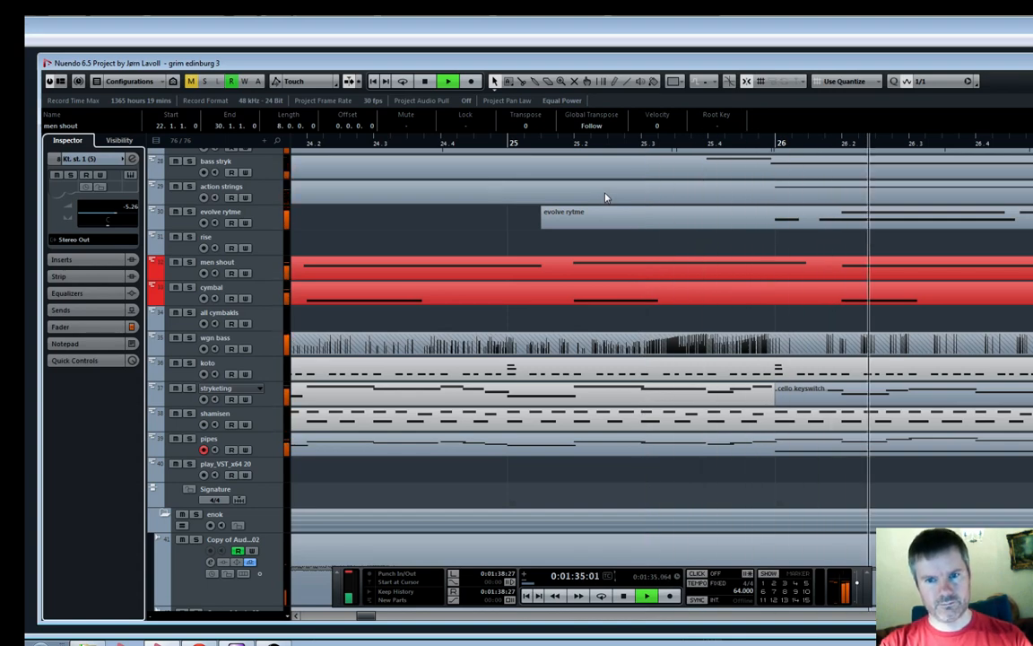
key(g)
key(g)
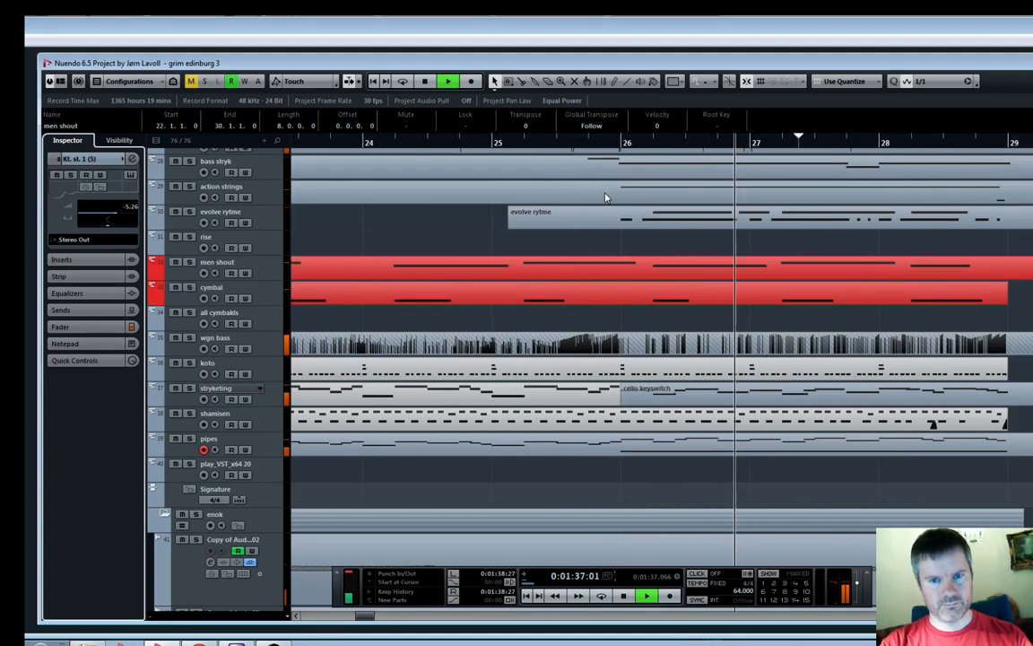
key(g)
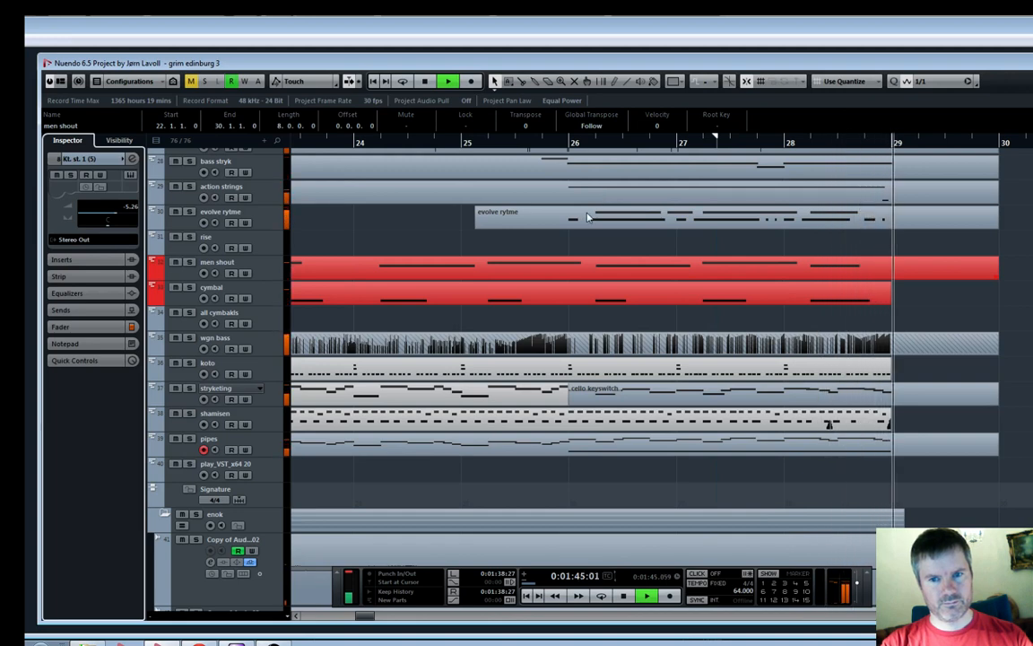
Open the evolve rytme part, mute its long E2 notes in bars 26 and 27, and close the editor
click(589, 220)
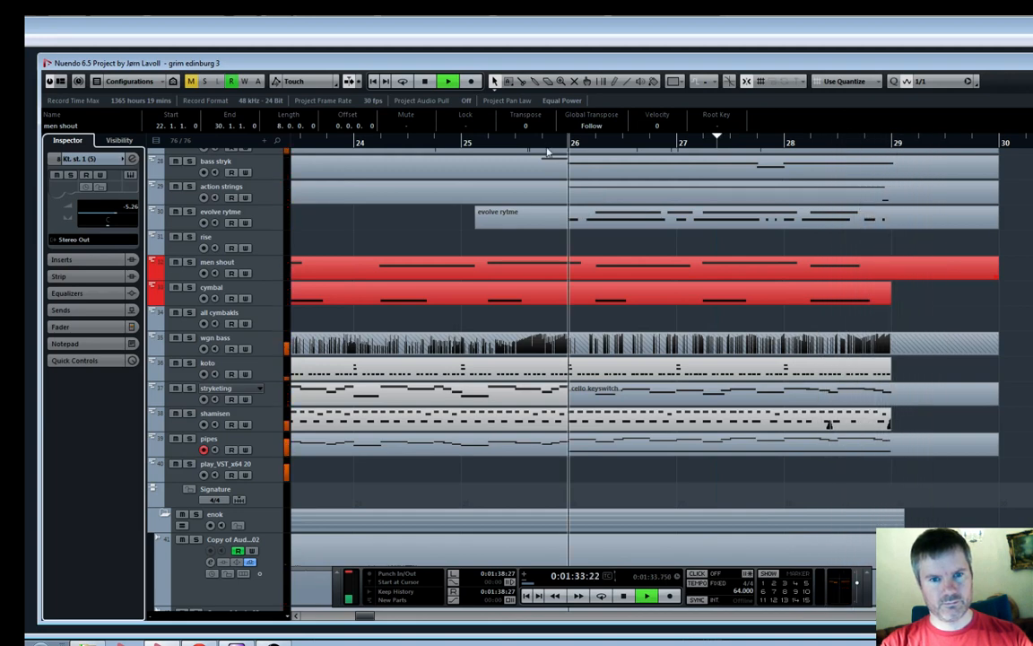
double_click(592, 224)
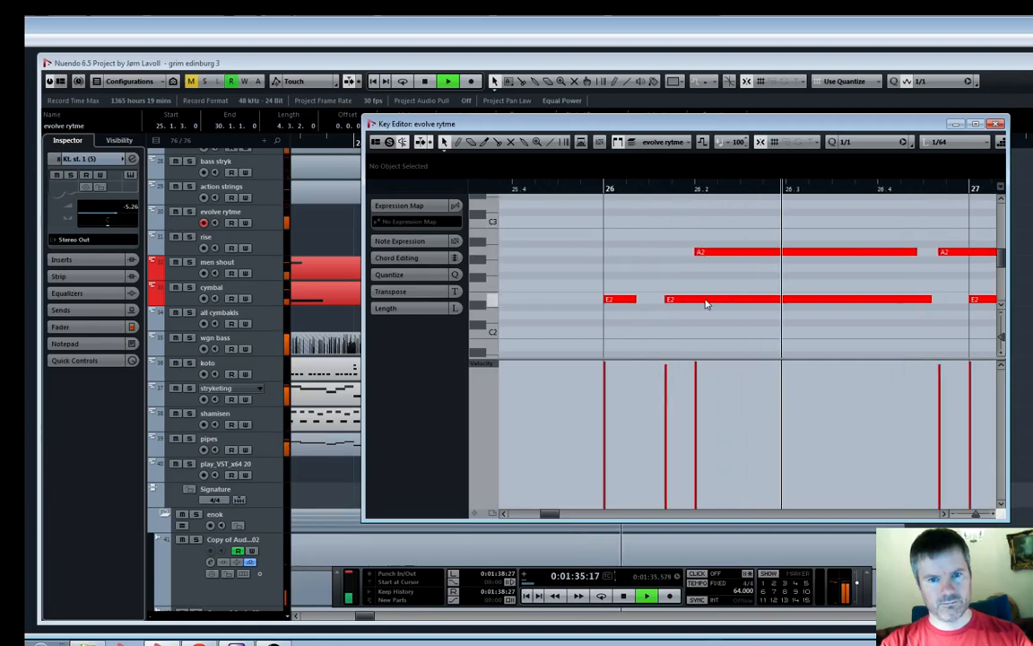
key(7)
click(700, 301)
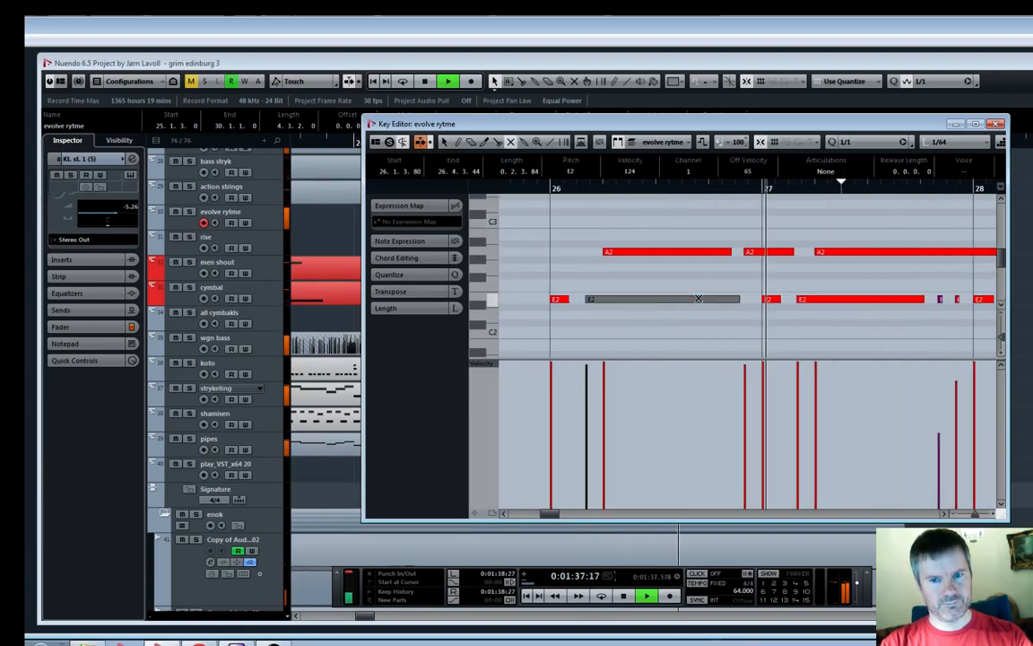
click(811, 300)
key(g)
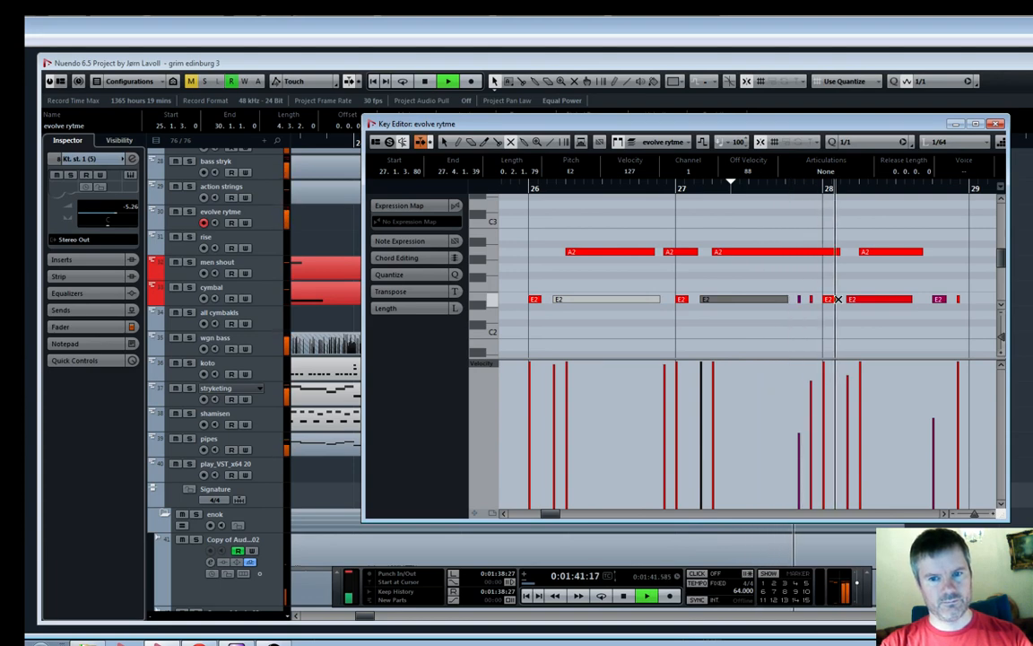
click(995, 124)
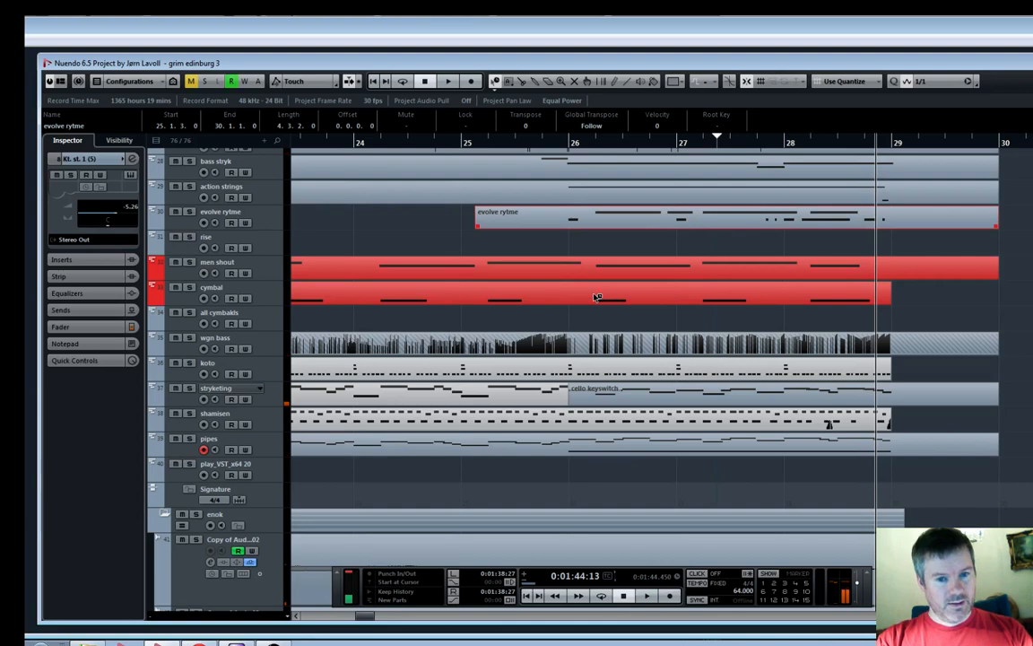
Look over the instrument and enok audio tracks through bars 22 to 29
key(1)
key(g)
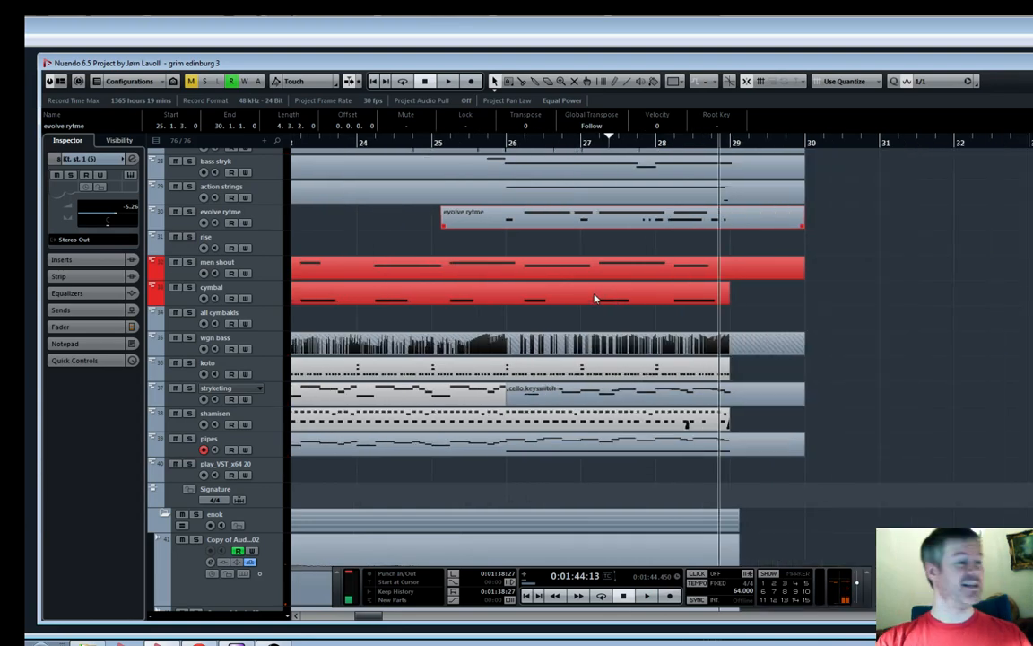
scroll(596, 299, down, 3)
key(g)
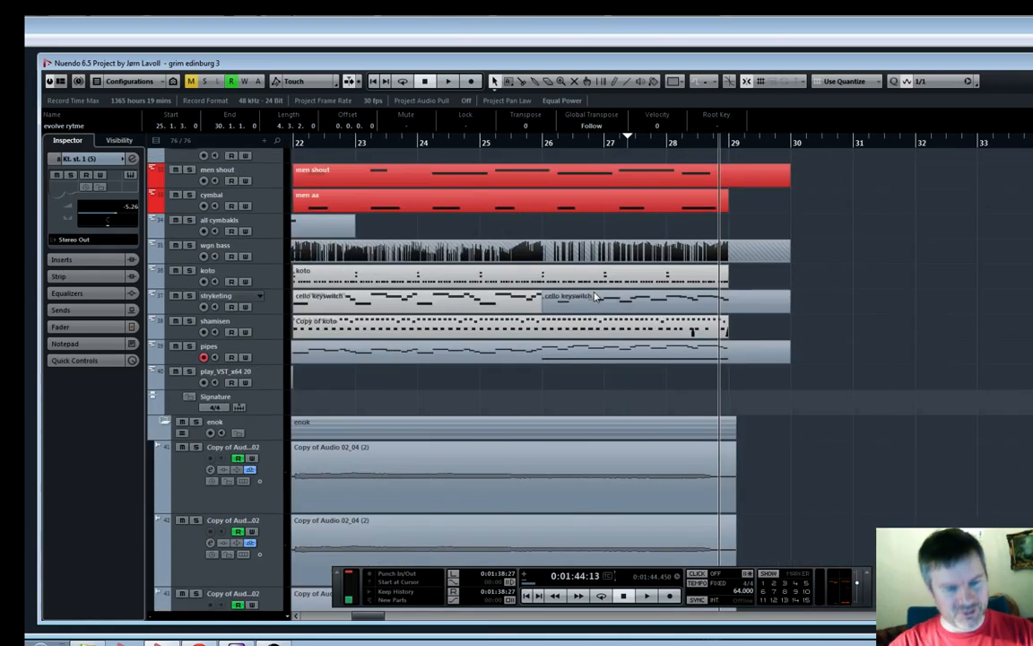
key(g)
key(g)
scroll(576, 269, up, 8)
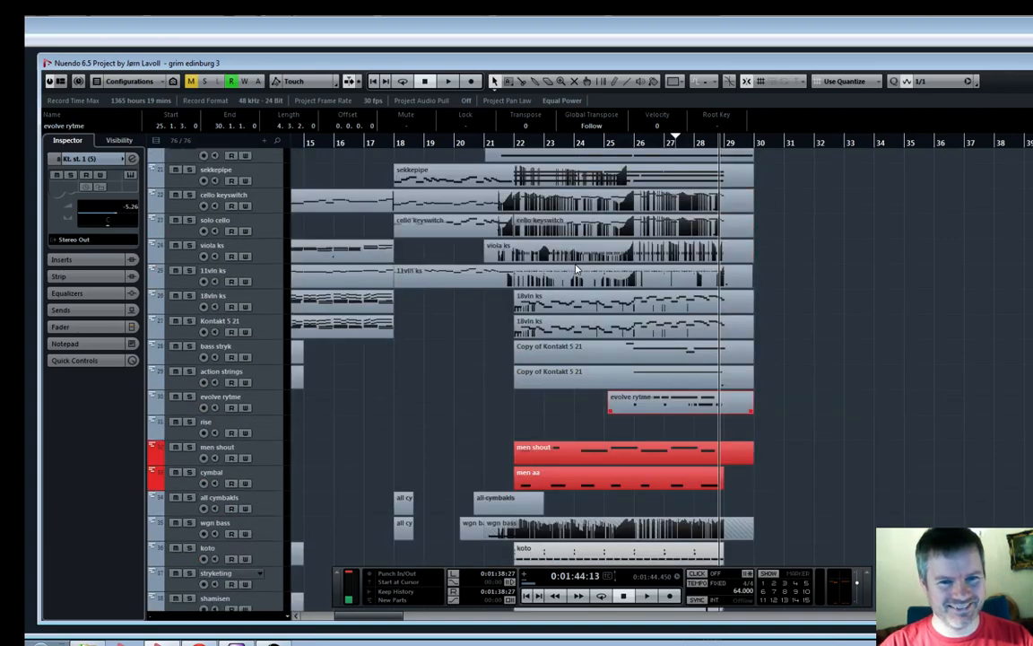
scroll(483, 266, up, 6)
scroll(484, 265, down, 12)
scroll(486, 266, up, 4)
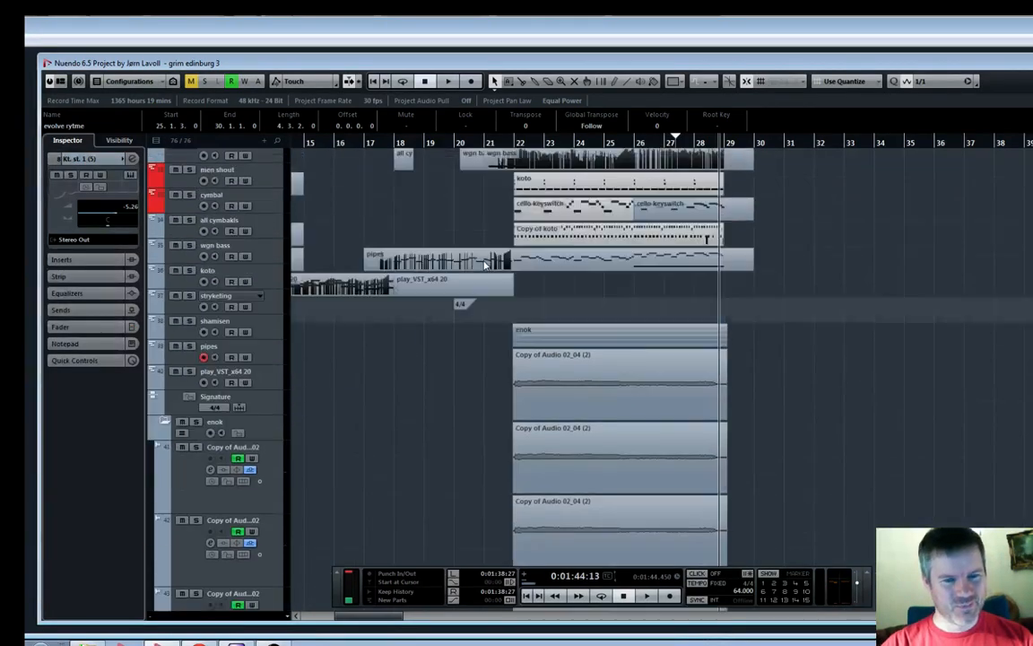
Examine the parts leading into bar 22 across the percussion, string, pipes and audio tracks
key(h)
key(h)
key(h)
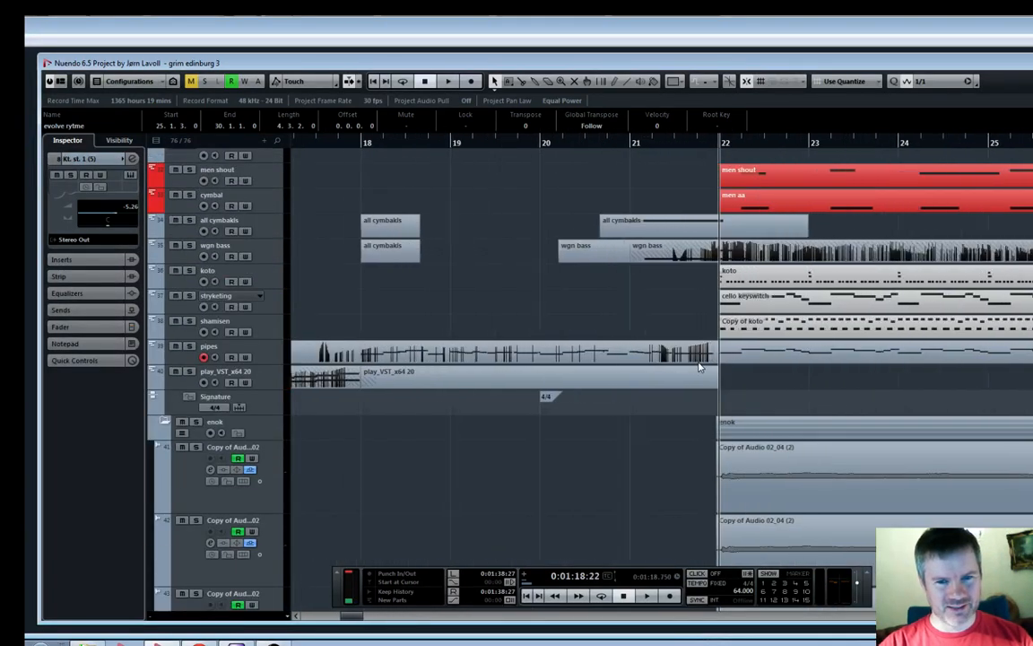
scroll(693, 366, up, 4)
scroll(693, 366, up, 4)
scroll(694, 366, up, 11)
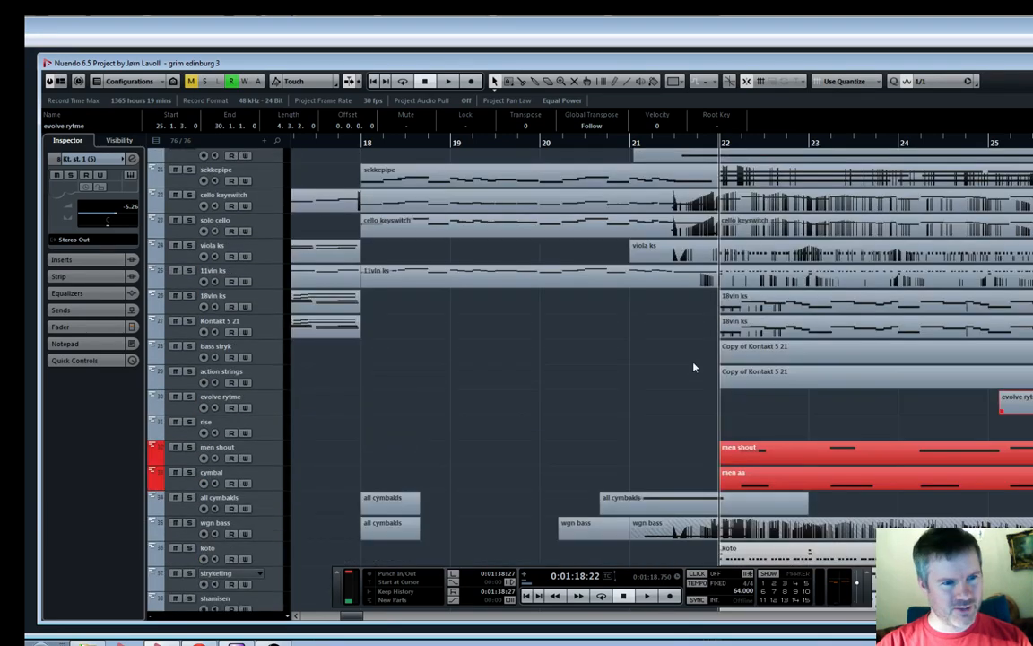
scroll(693, 366, down, 14)
scroll(693, 366, up, 10)
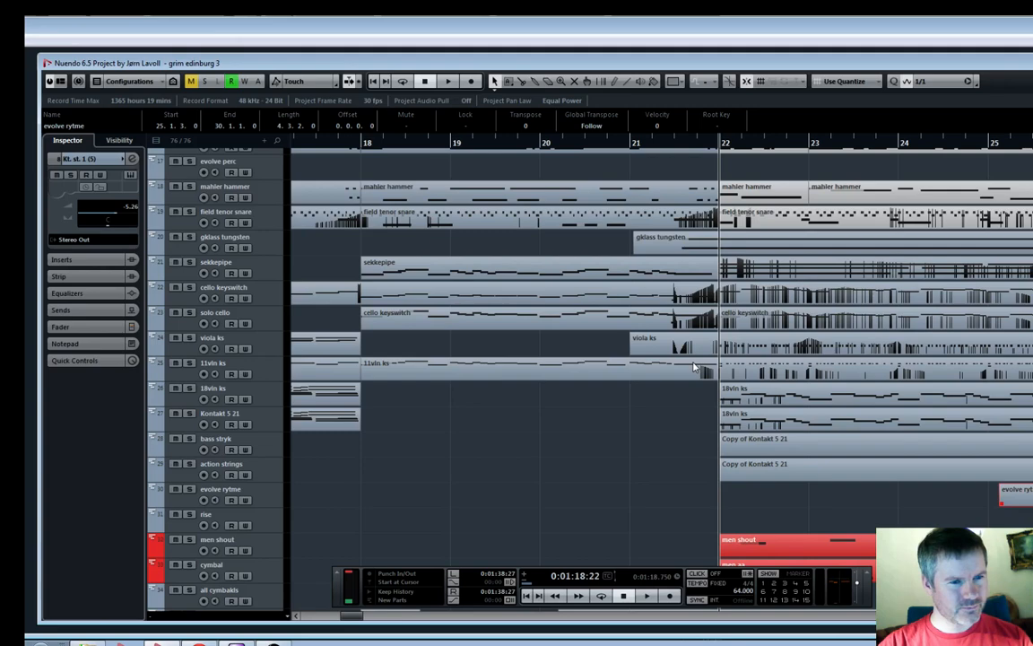
scroll(694, 366, down, 20)
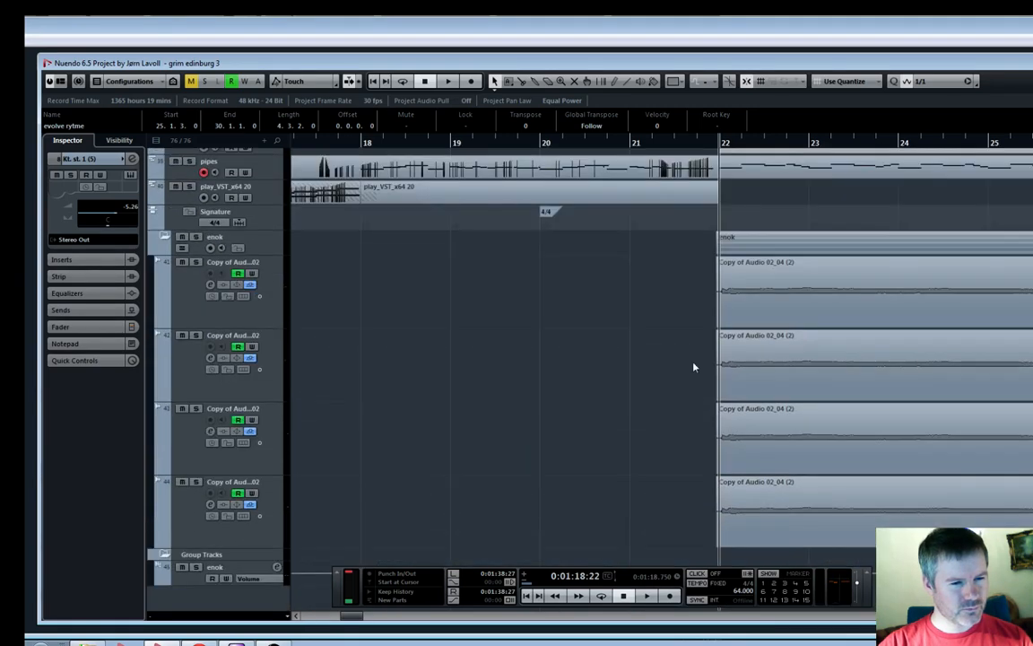
scroll(693, 366, up, 4)
scroll(693, 366, up, 4)
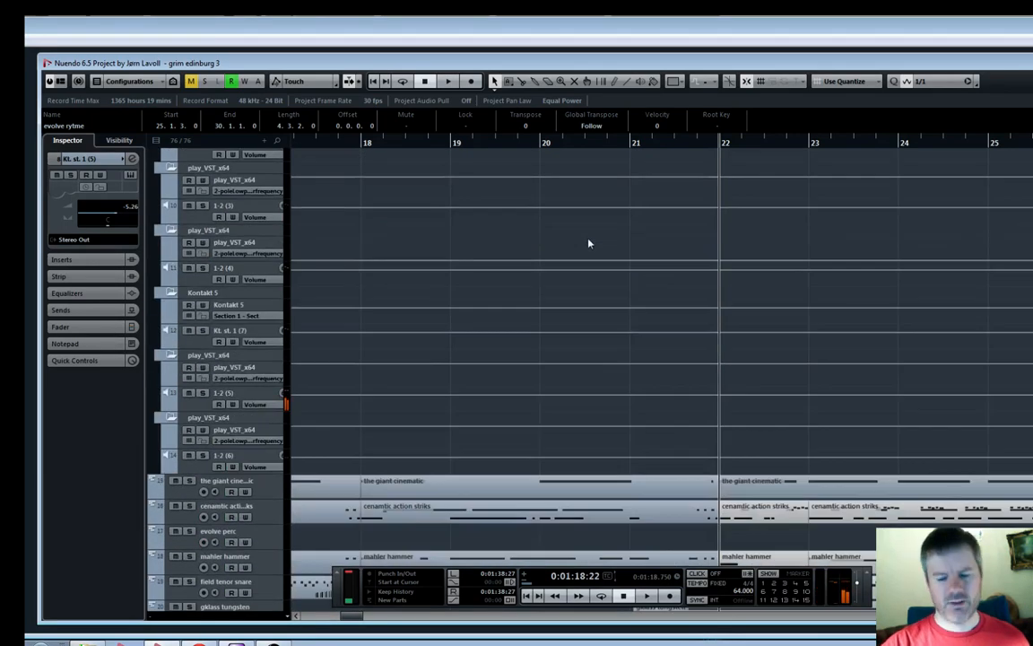
Rewind playback to the start of the project and bring the whole arrangement into view
key(KP_Subtract)
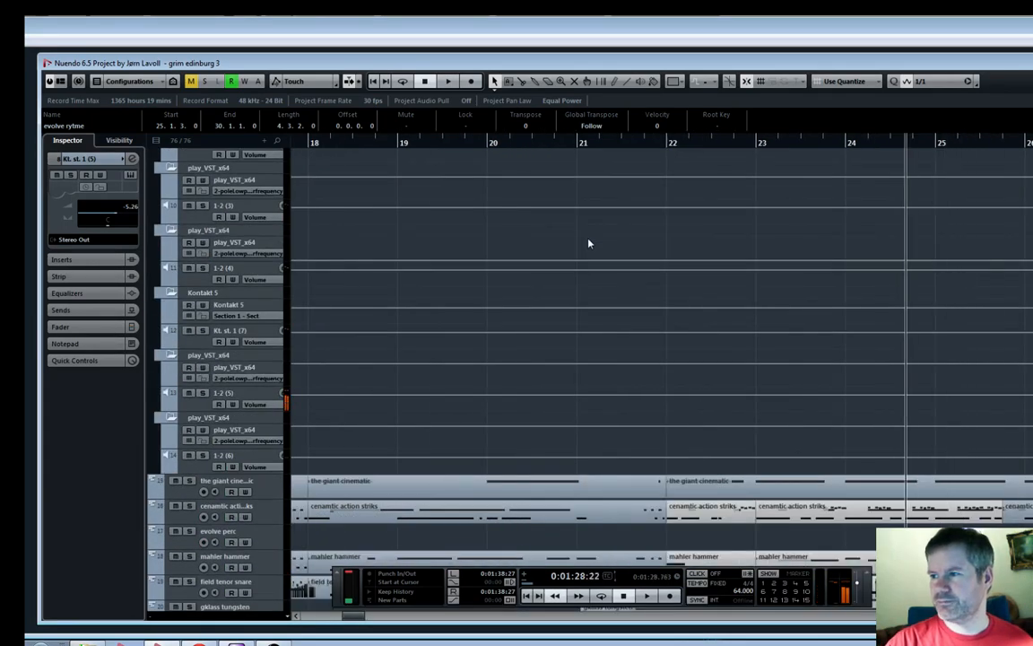
key(g)
key(g)
key(g)
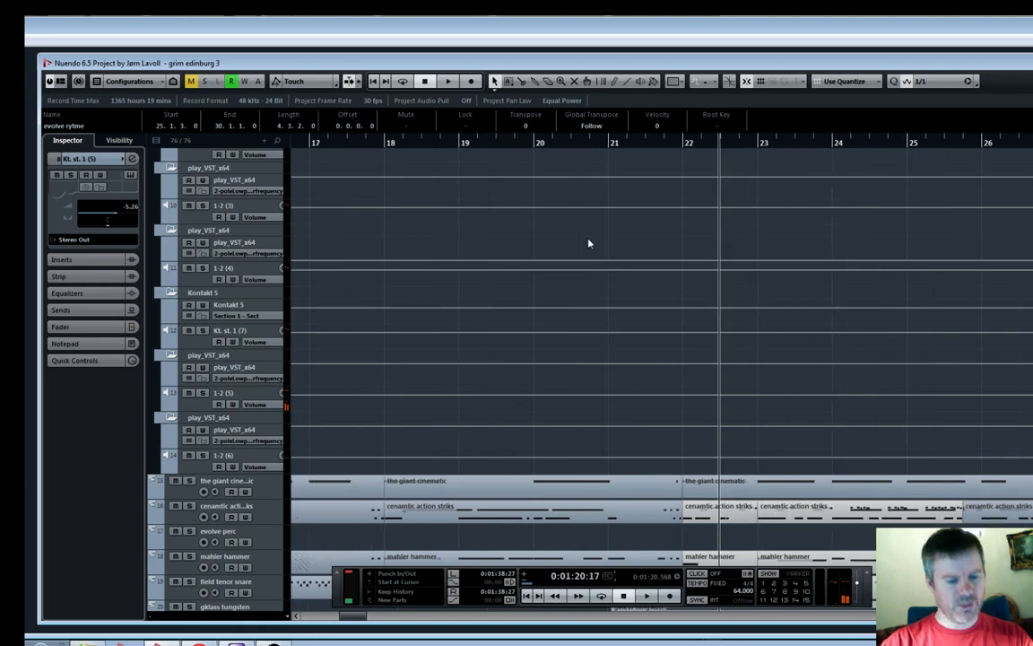
key(g)
key(g)
key(g)
key(KP_Subtract)
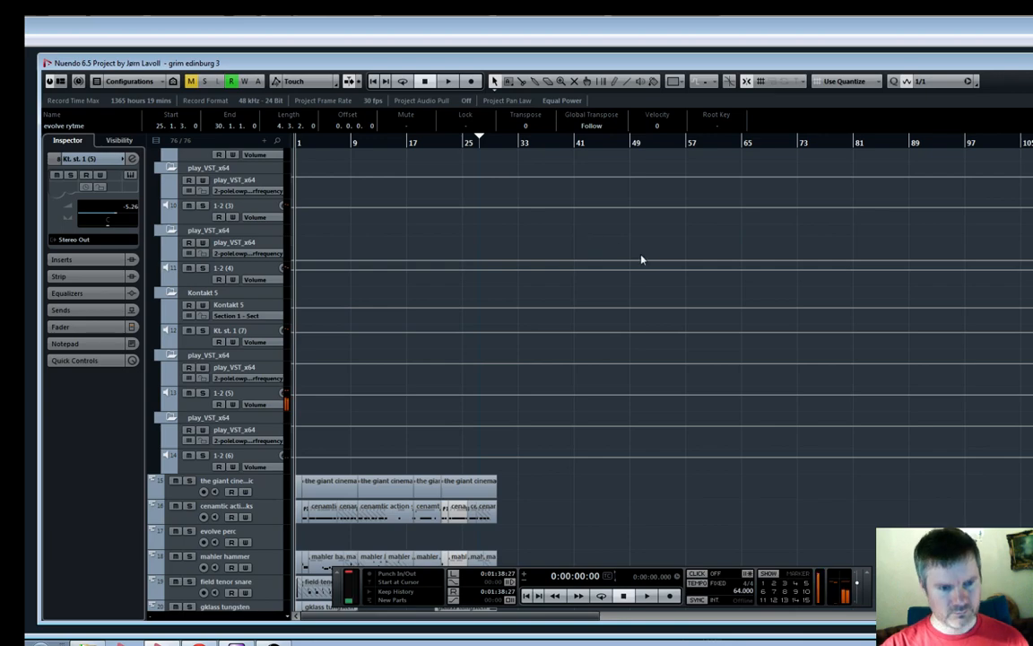
Play the opening bars up to bar 4 as a rehearsal for wgn bass and return to the project start
scroll(640, 264, down, 5)
key(h)
key(h)
key(h)
key(h)
key(h)
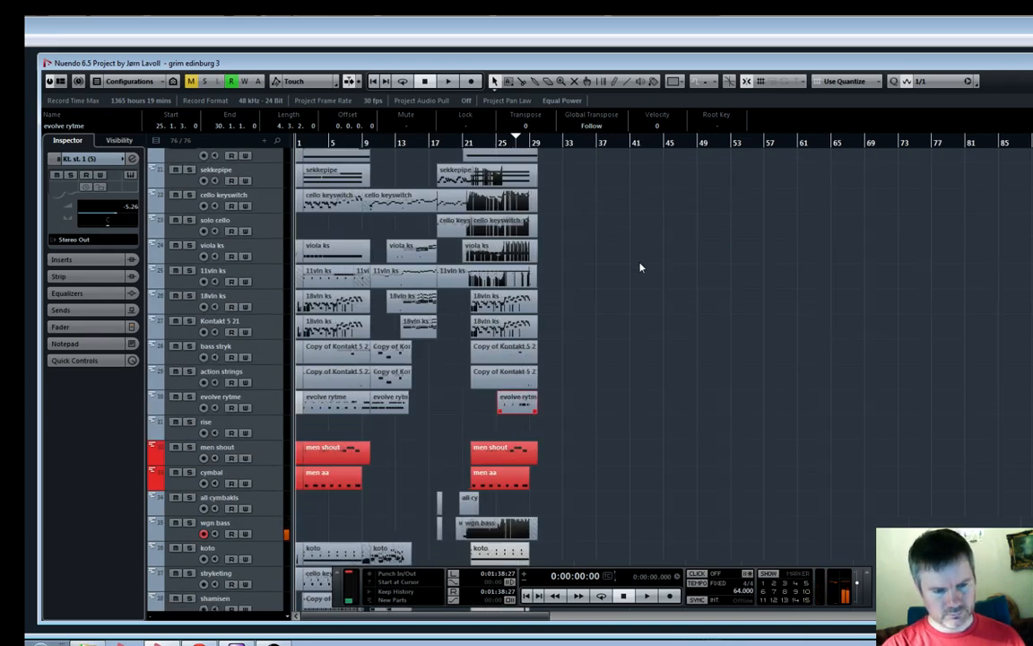
scroll(640, 269, down, 3)
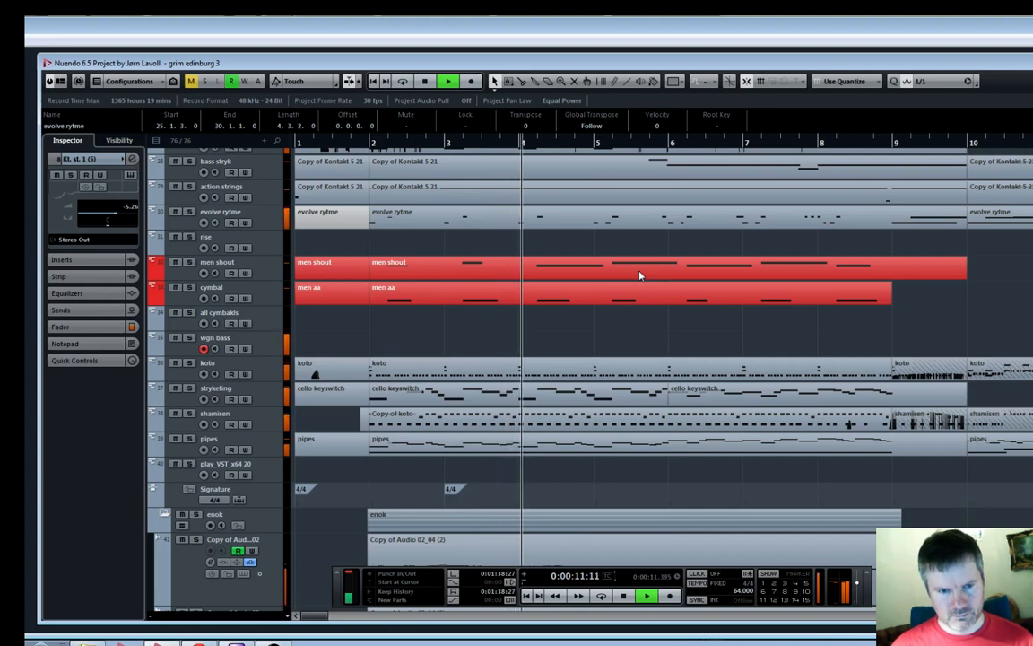
key(space)
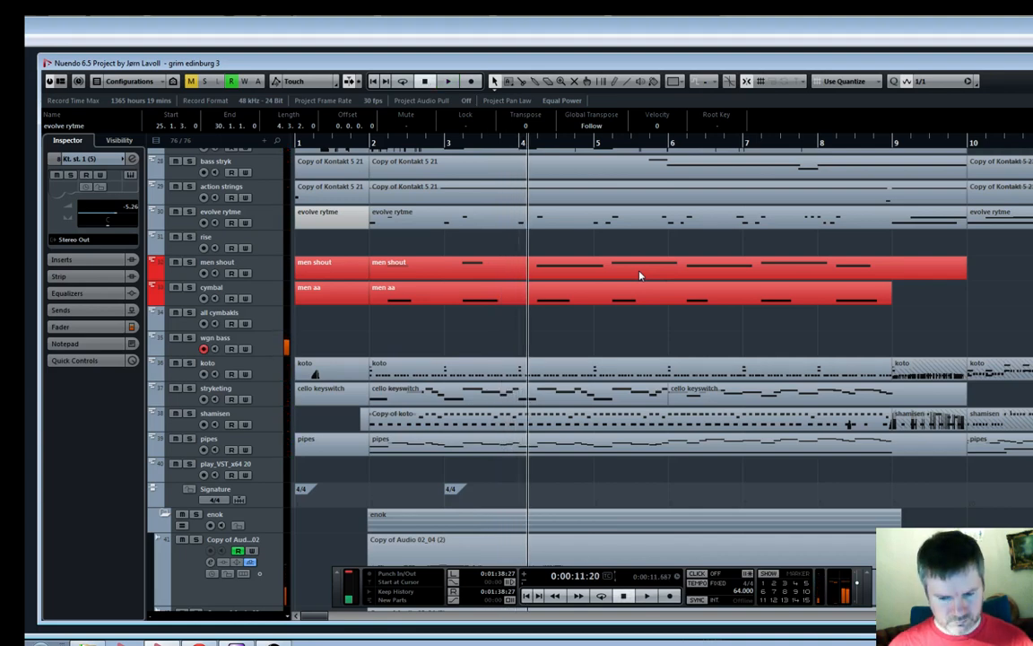
key(Home)
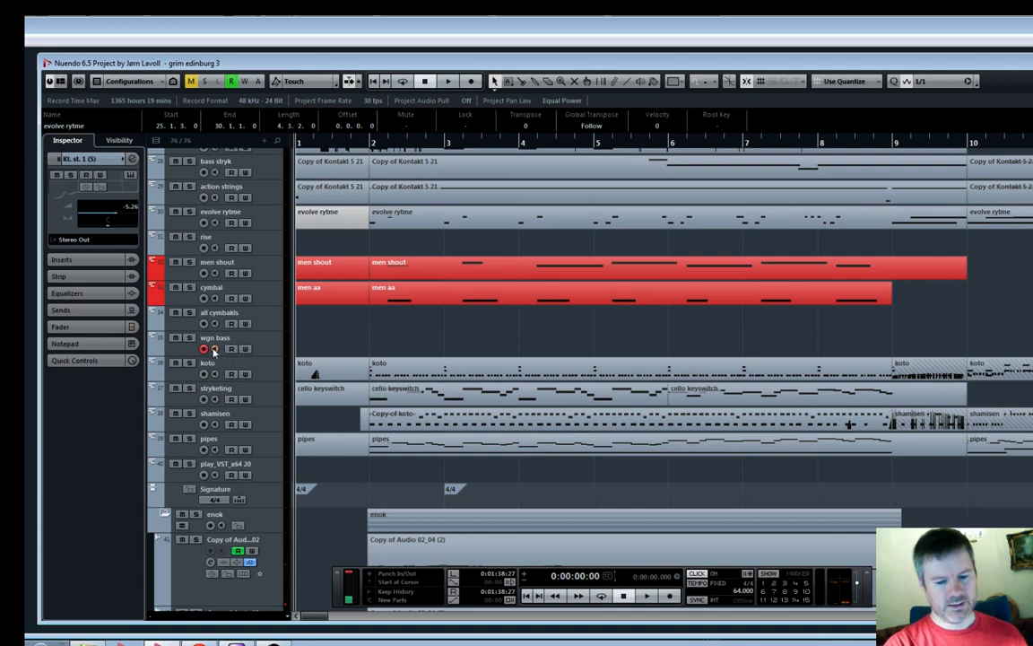
Turn on monitoring for the wgn bass track and record a MIDI take over it from bar 1 to just past bar 29
click(213, 352)
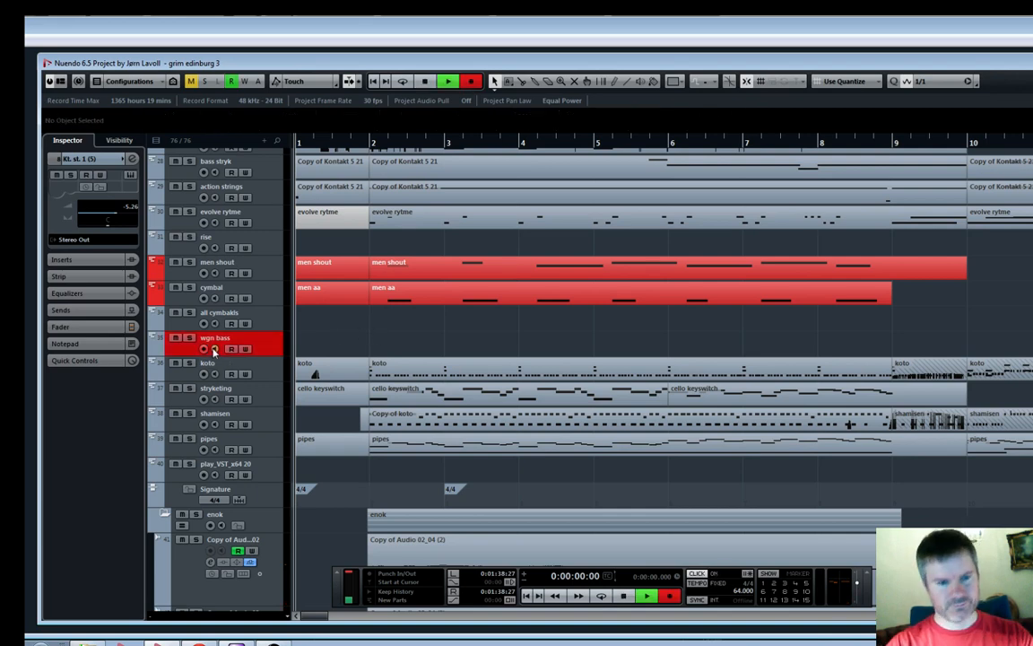
key(KP_Multiply)
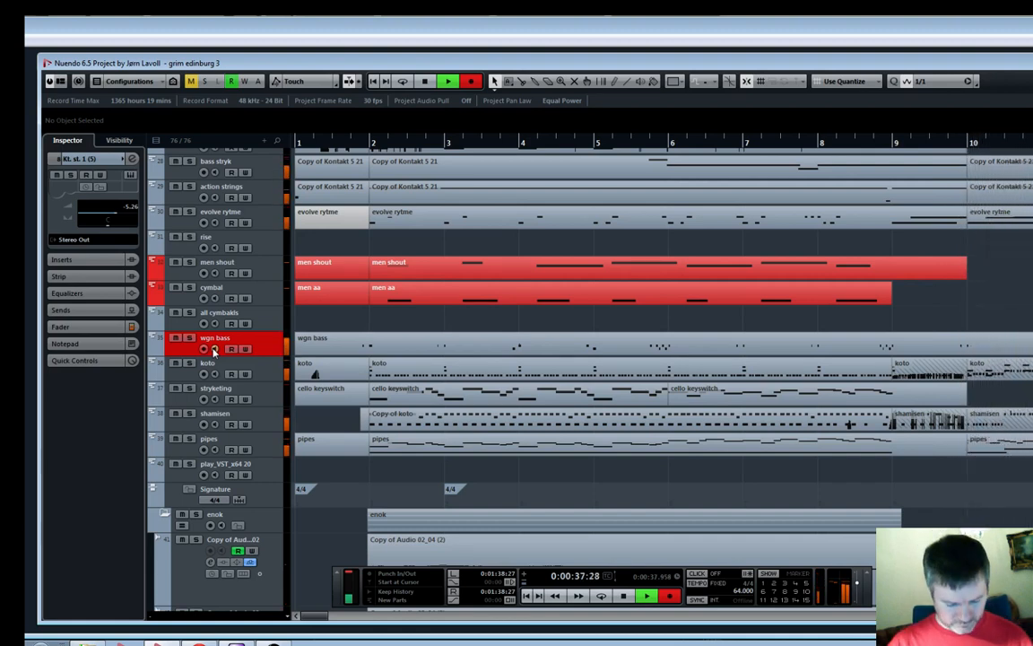
key(g)
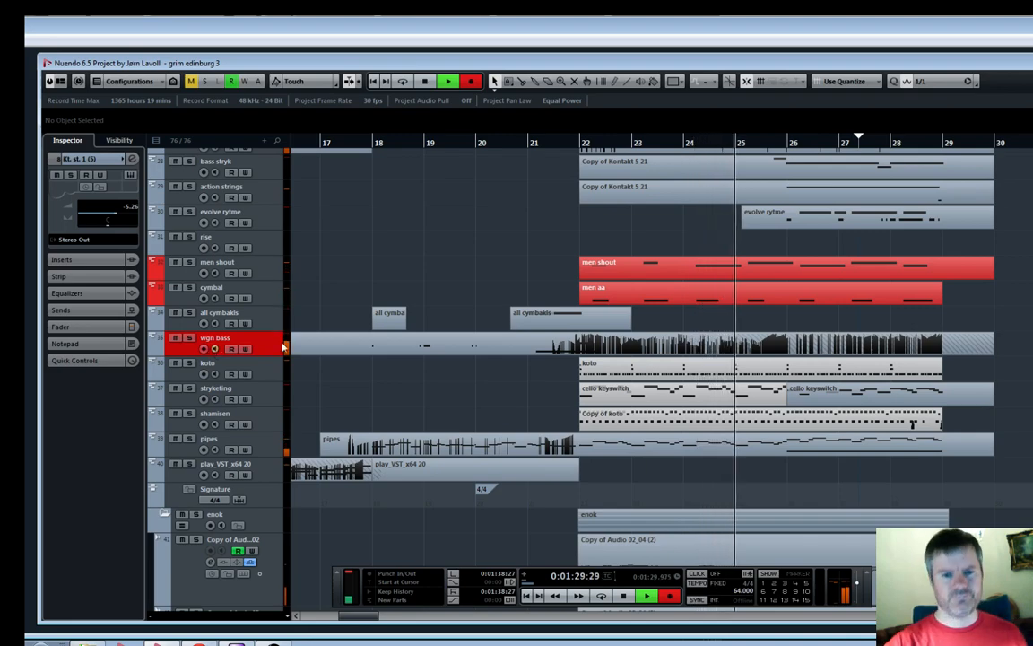
scroll(409, 374, down, 3)
scroll(409, 374, up, 4)
scroll(409, 374, down, 2)
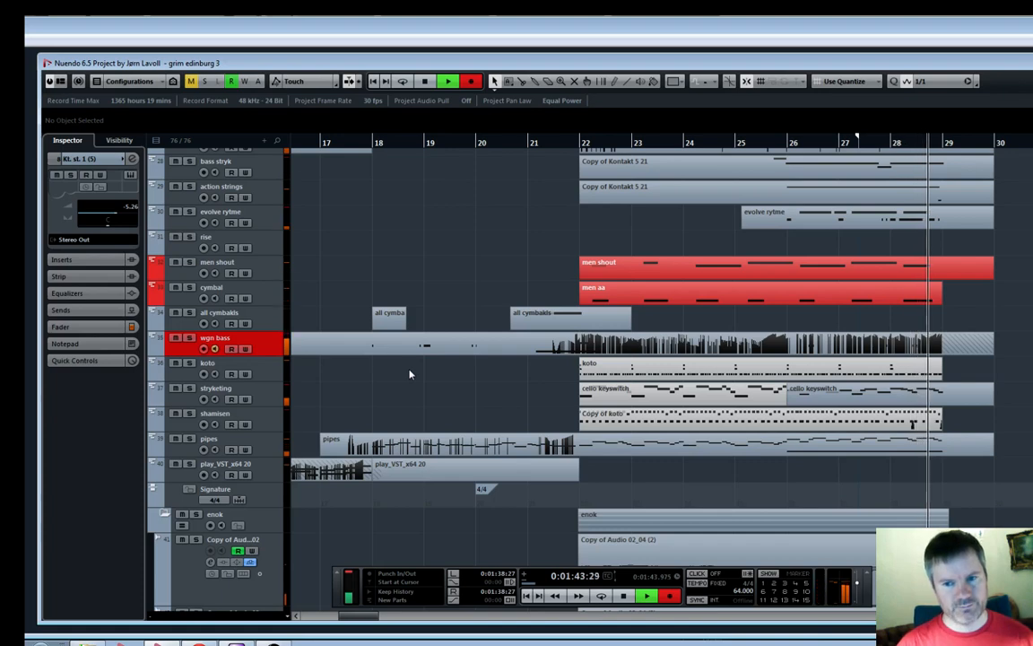
key(space)
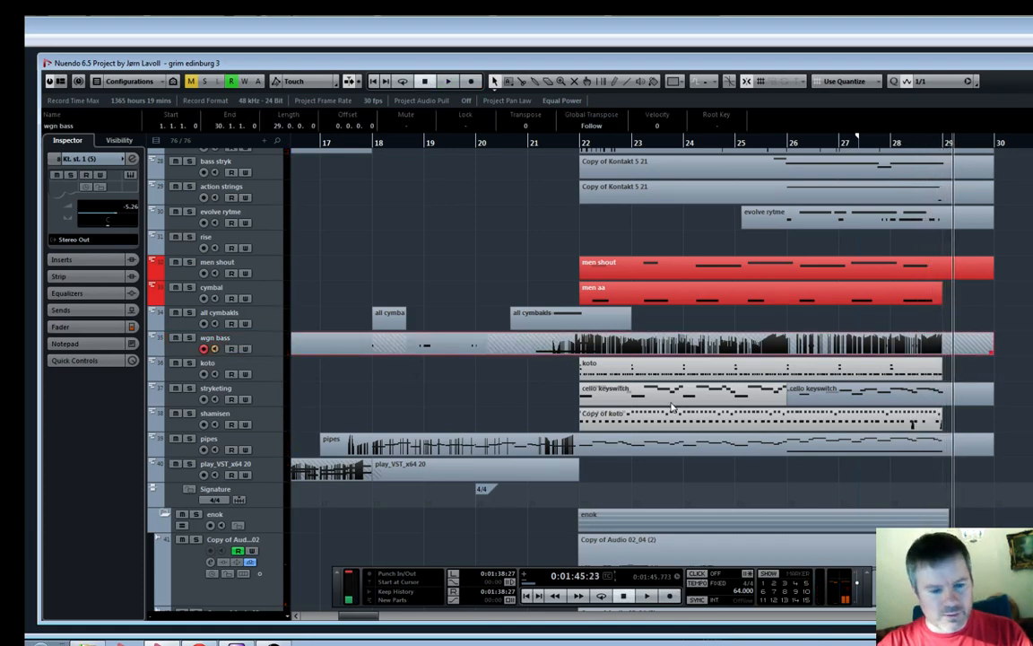
Set the quantize preset to 1/16 Triplet and inspect the track endings around bar 29
click(938, 82)
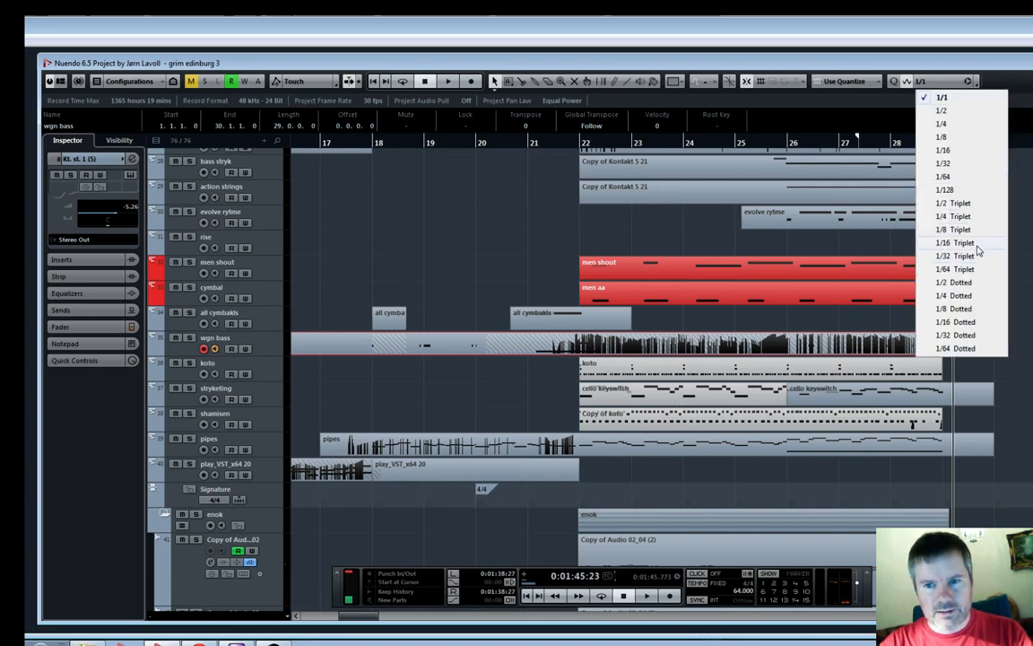
click(977, 248)
scroll(878, 213, up, 3)
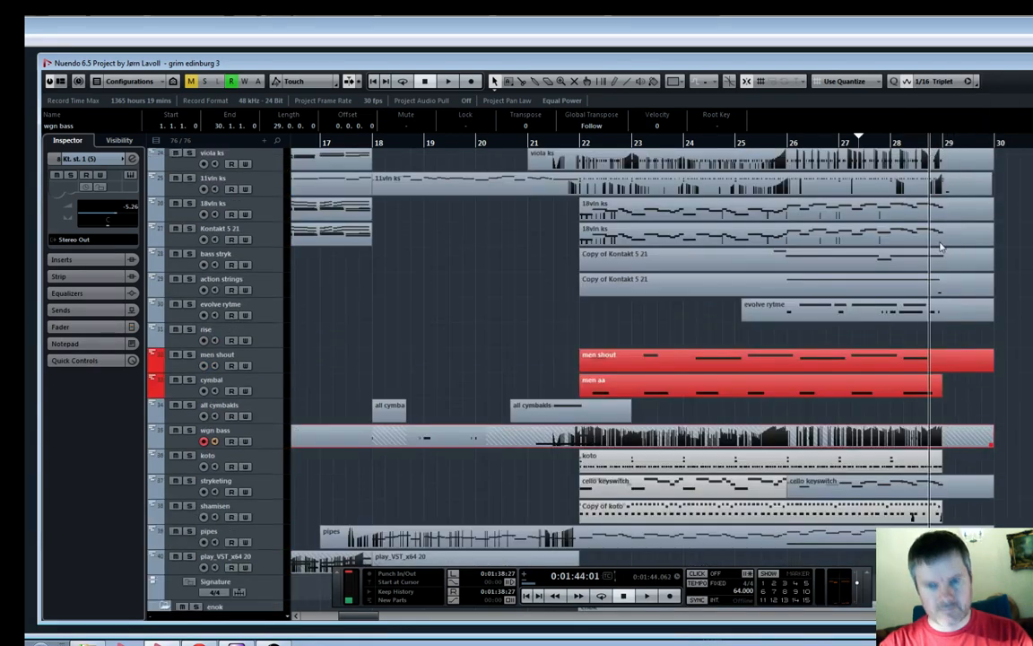
scroll(939, 277, up, 5)
scroll(897, 252, up, 1)
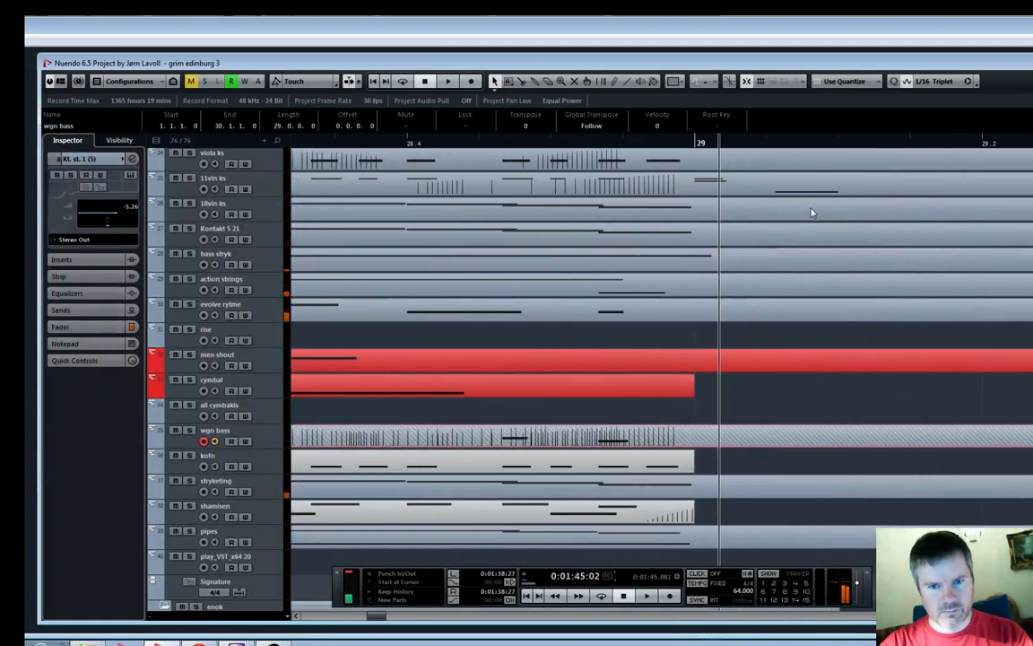
scroll(785, 265, up, 3)
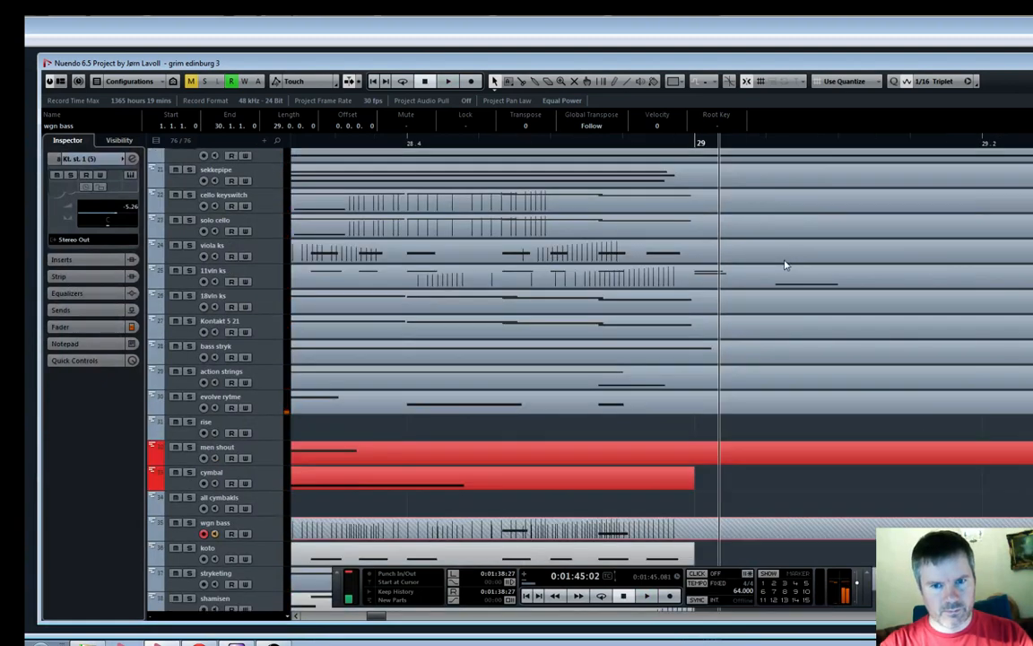
Play into bar 29 and delete the range of the 11vin ks part holding the stray notes right after the bar line
click(189, 271)
click(598, 143)
key(space)
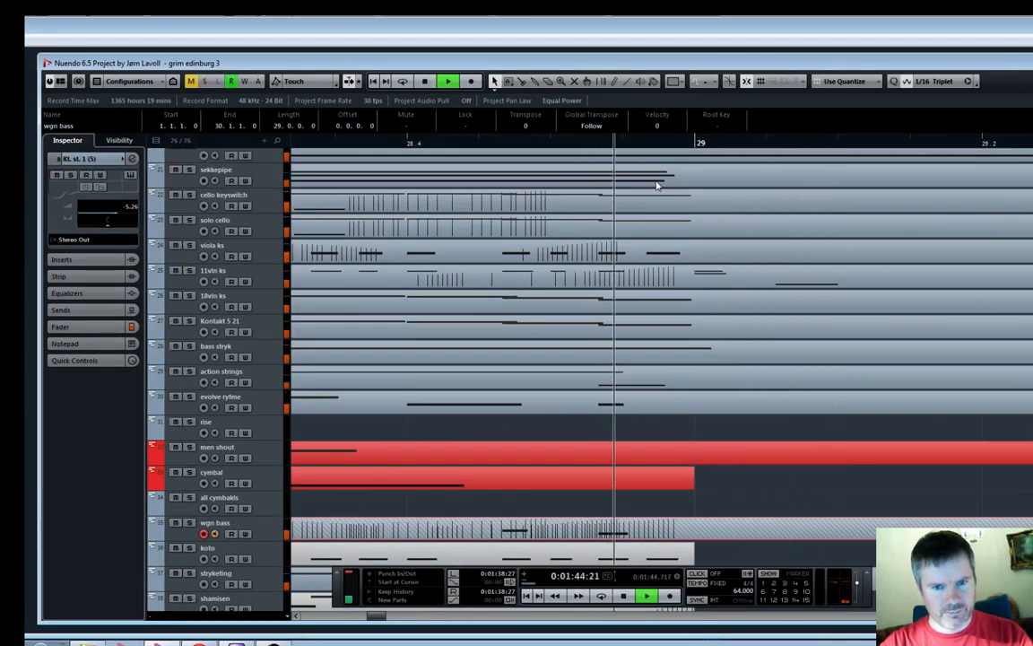
key(space)
key(2)
drag(689, 272, 888, 274)
key(Delete)
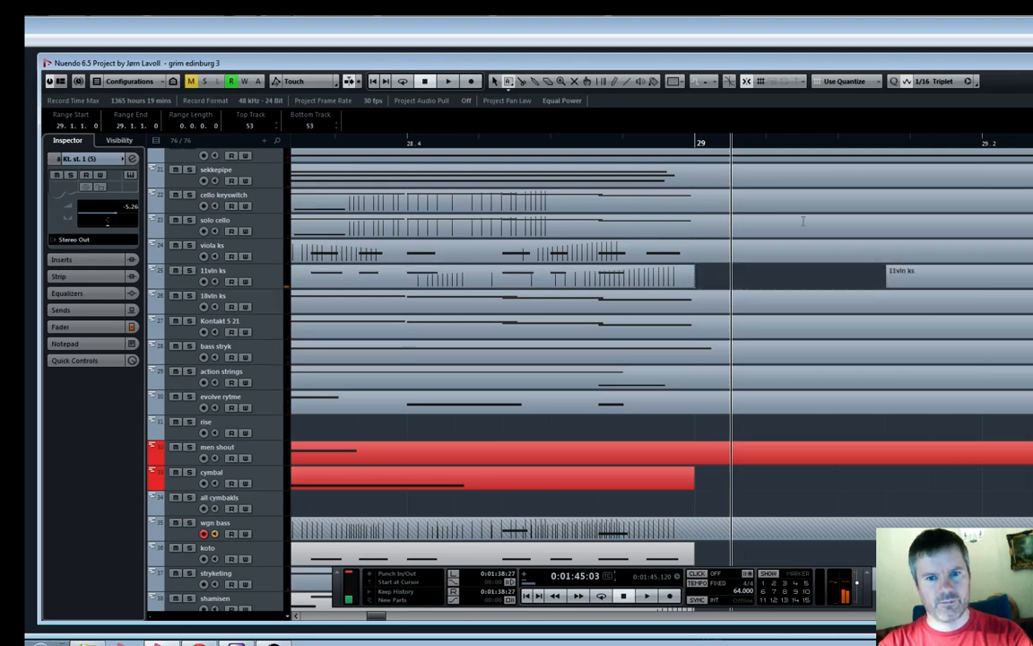
Play the ending from bar 29 to just past bar 30 and check for leftover notes across the tracks
click(696, 144)
key(space)
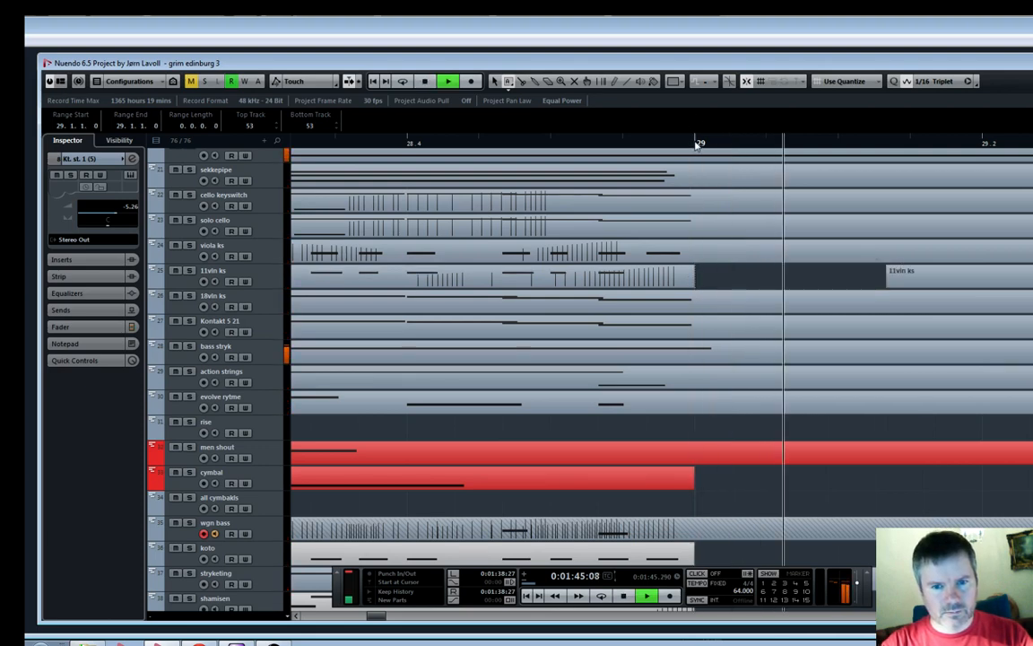
key(g)
key(g)
key(g)
key(g)
key(g)
key(g)
key(g)
key(g)
key(g)
key(g)
key(g)
key(g)
key(g)
key(g)
key(g)
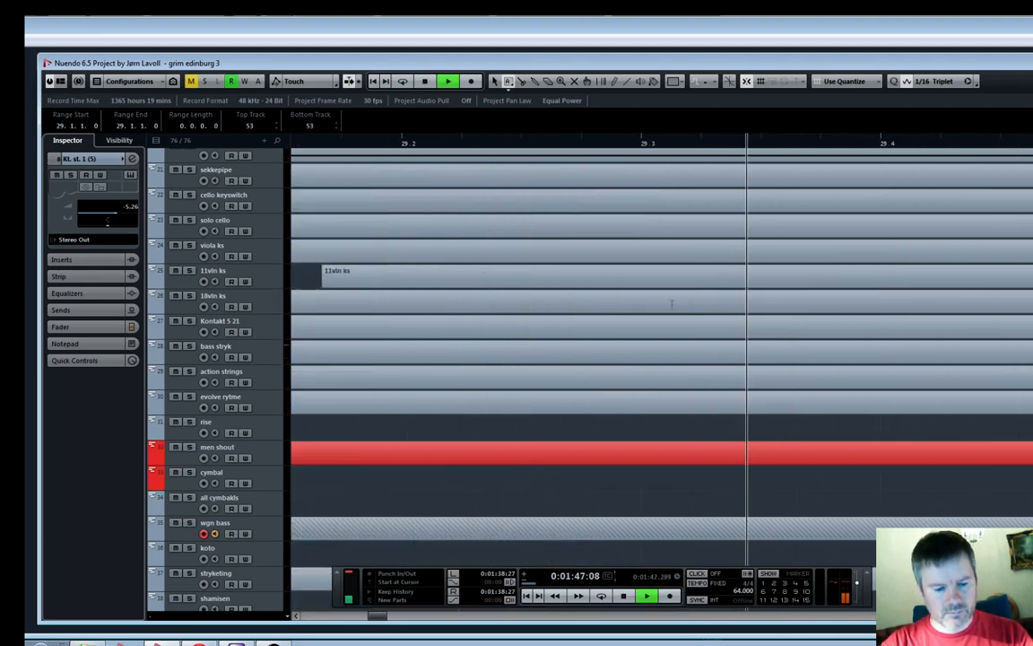
scroll(672, 303, down, 5)
key(g)
key(g)
key(g)
key(g)
key(g)
key(g)
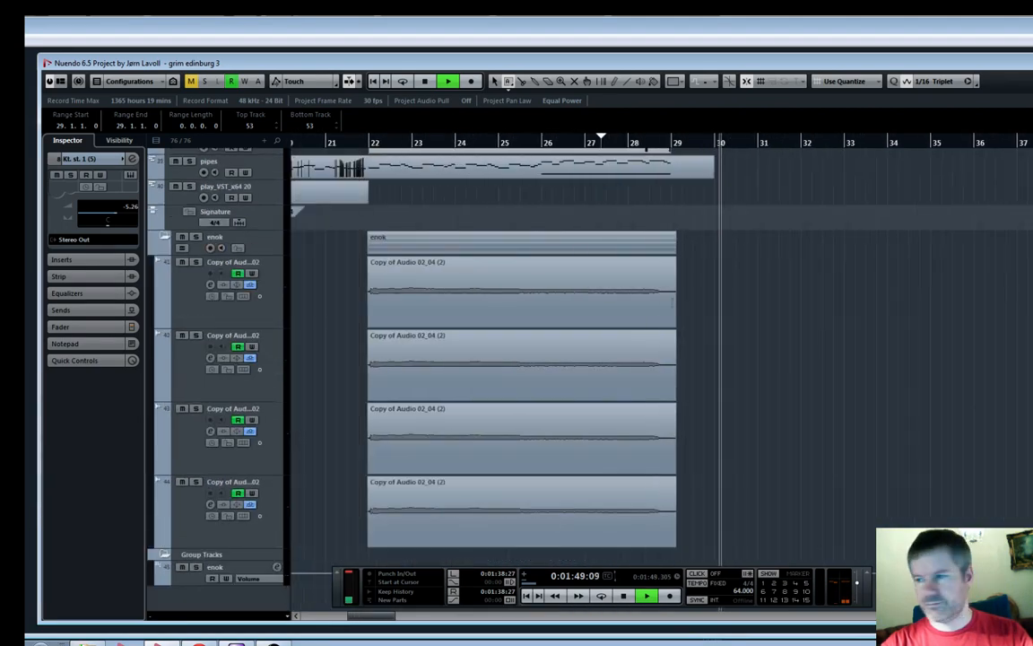
key(space)
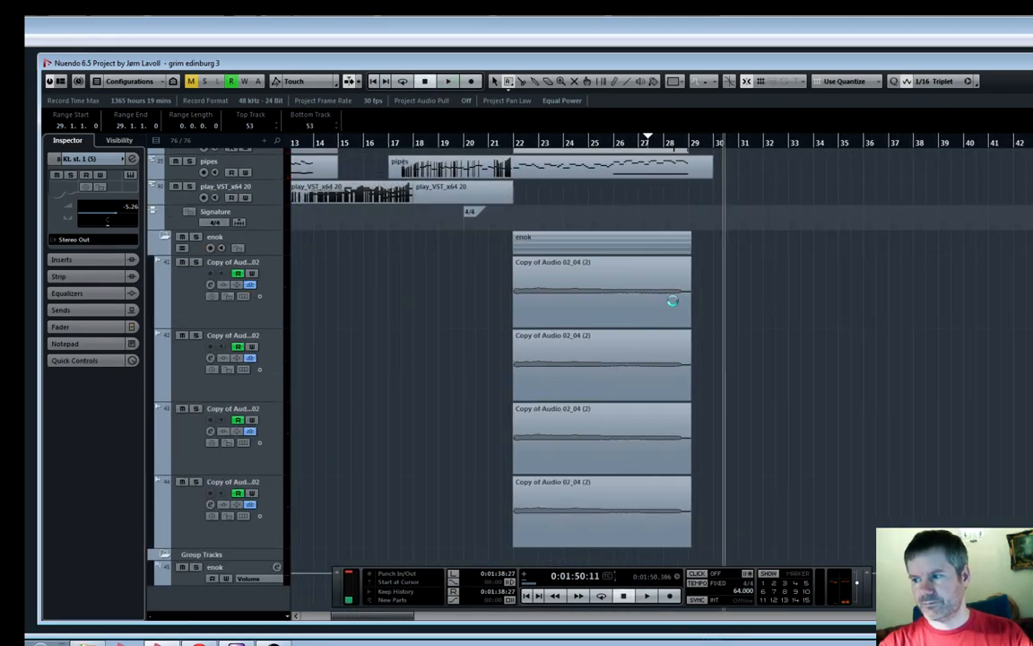
Rewind to around bar 12 and play that passage to check the recorded wgn bass against the other parts
scroll(407, 241, up, 10)
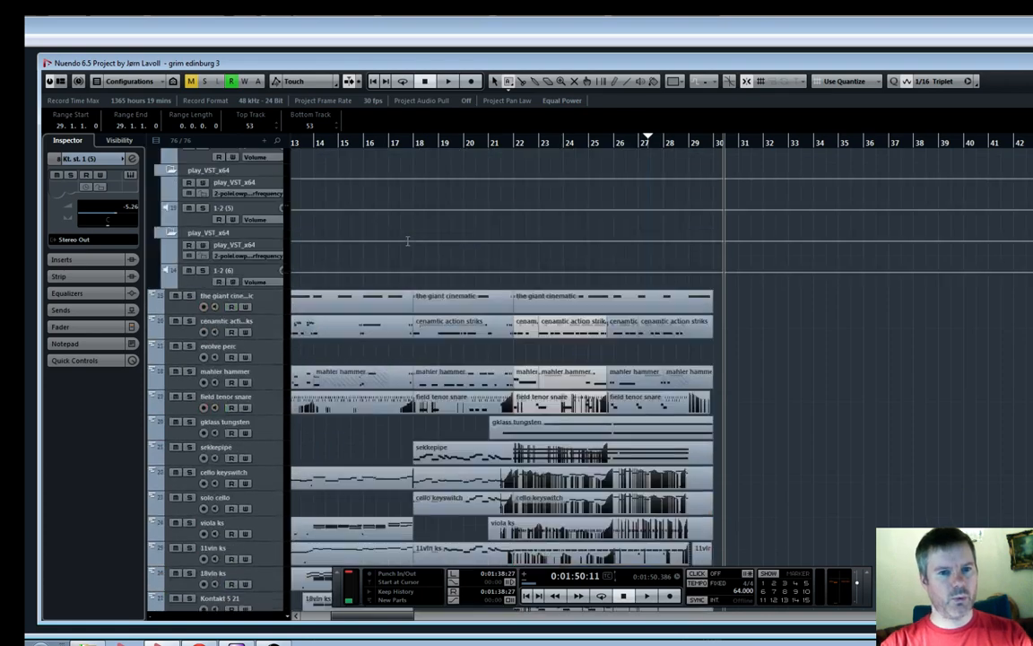
key(g)
key(g)
key(g)
key(KP_Subtract)
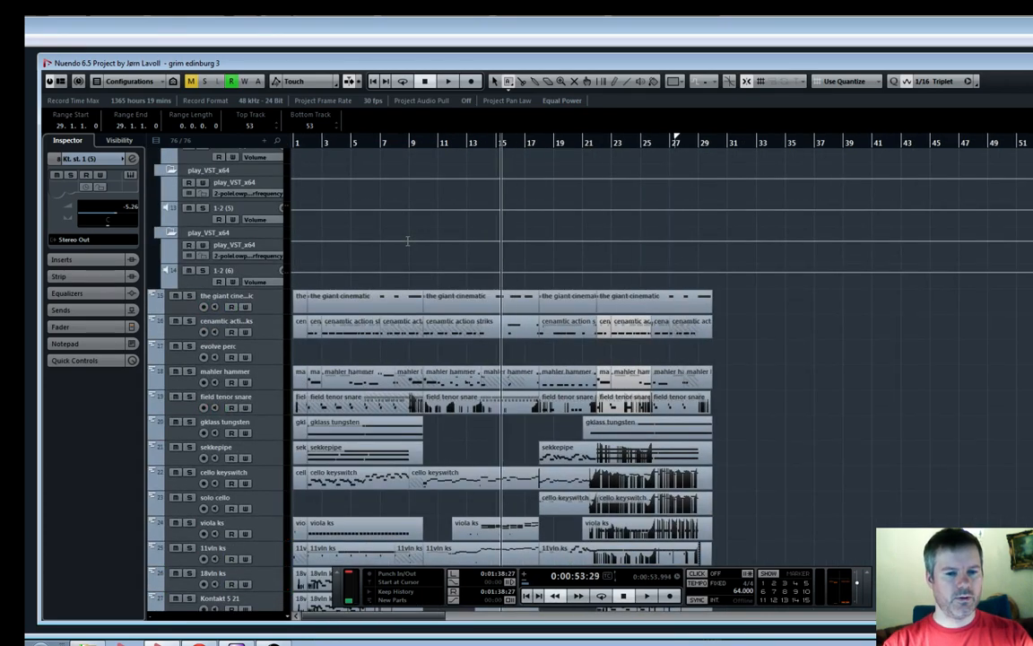
scroll(563, 249, down, 5)
key(h)
key(h)
key(h)
key(h)
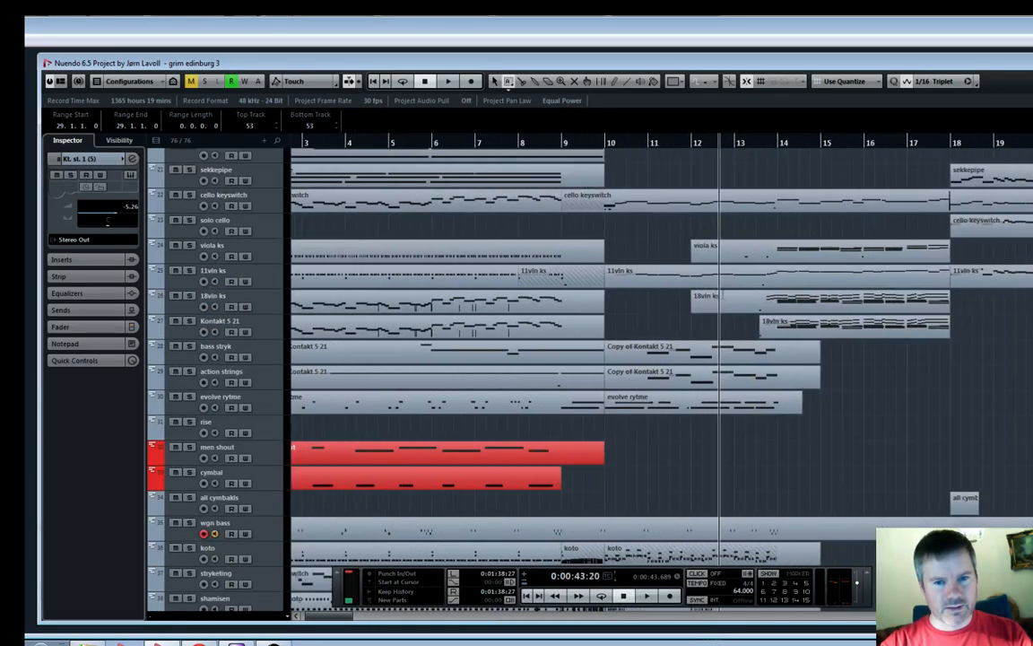
key(space)
key(h)
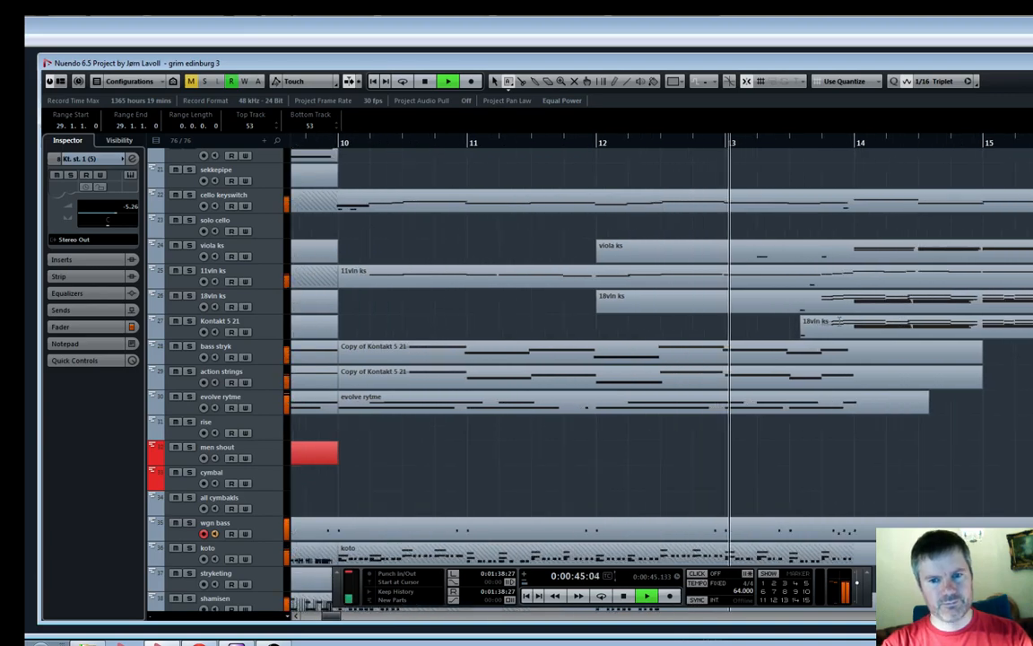
Play bars 13 to 14 while inspecting the string and percussion tracks, and return to just before beat 13.4
scroll(839, 321, down, 1)
scroll(839, 321, up, 2)
key(h)
key(h)
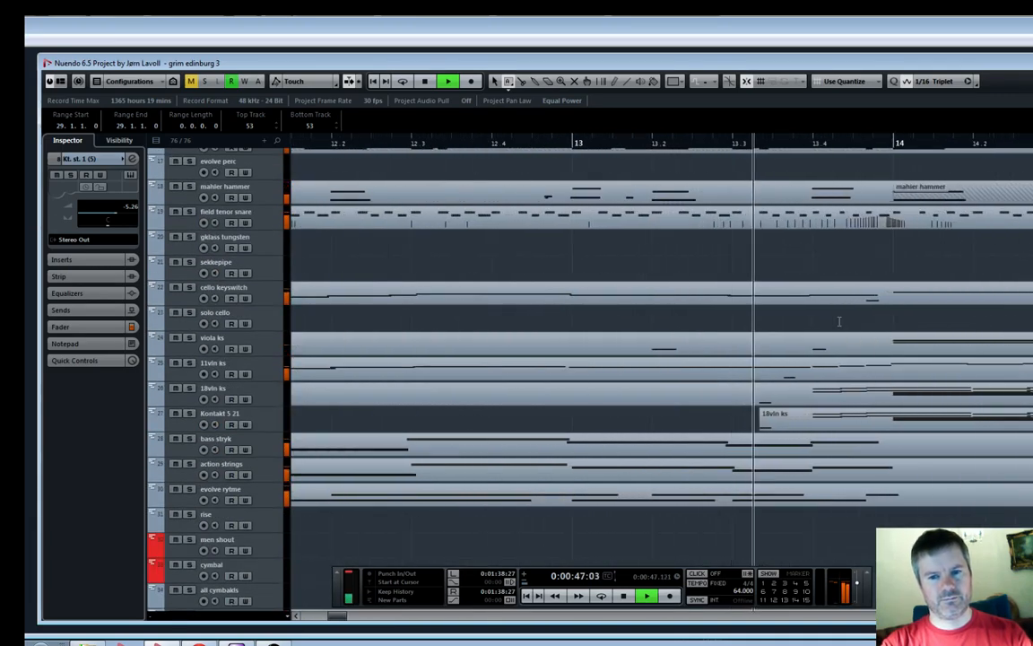
key(h)
key(h)
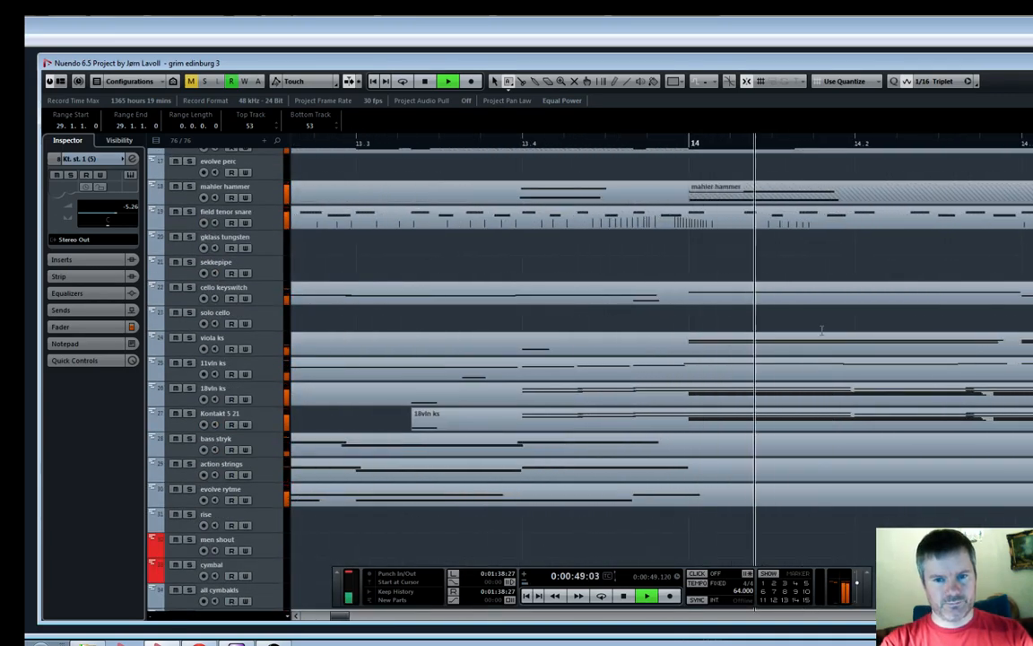
key(space)
drag(507, 143, 494, 146)
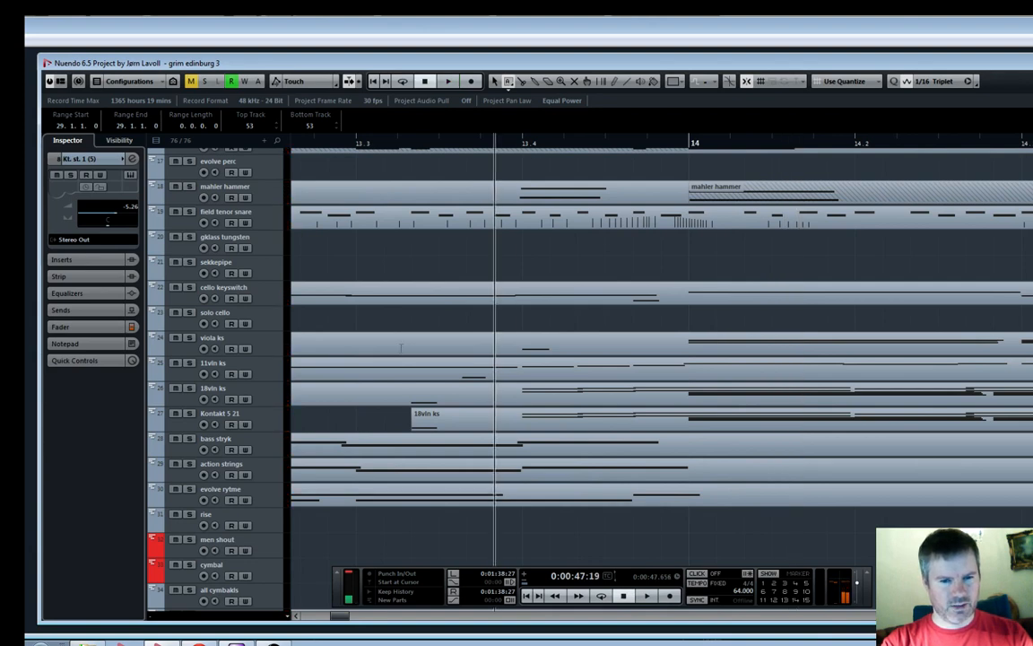
Replay from just before beat 13.4 to just past bar 16 and check the parts across the tracks
scroll(401, 347, up, 4)
scroll(401, 347, down, 8)
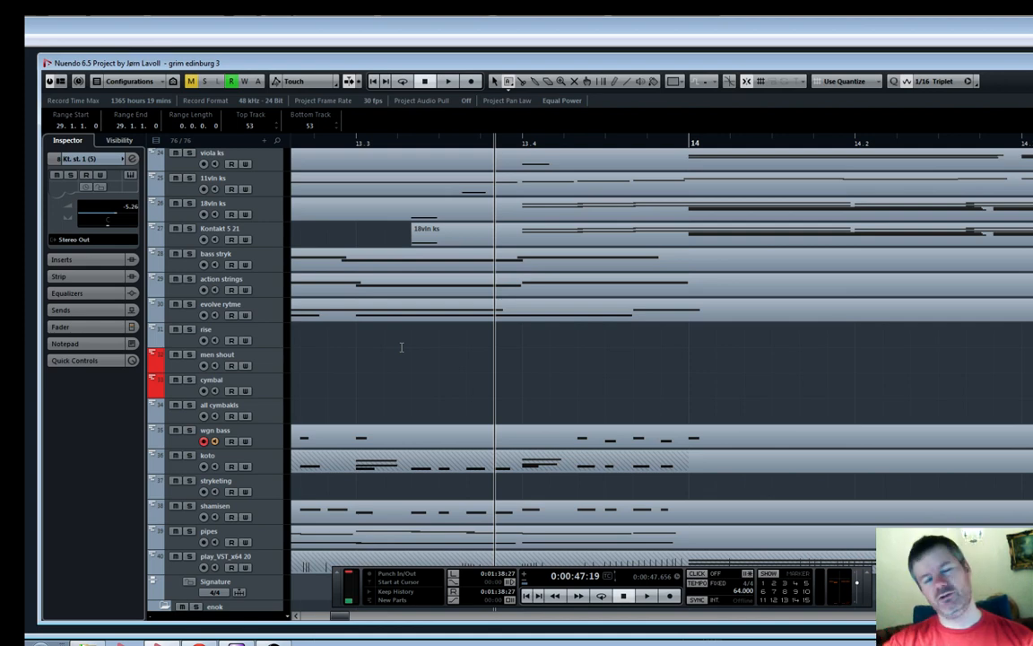
key(space)
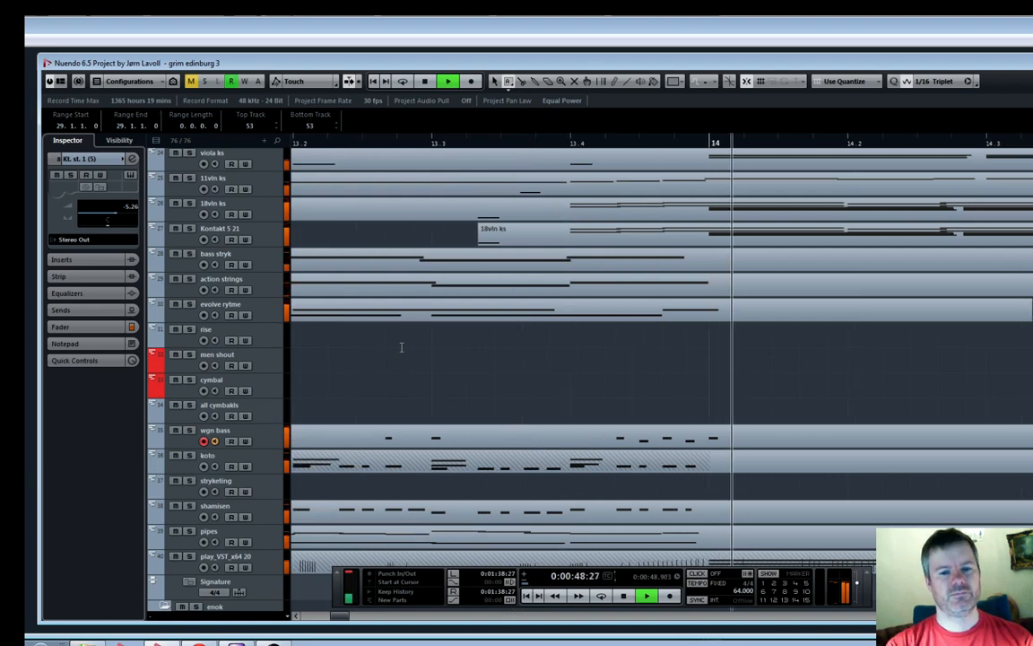
scroll(401, 347, down, 6)
scroll(400, 347, up, 12)
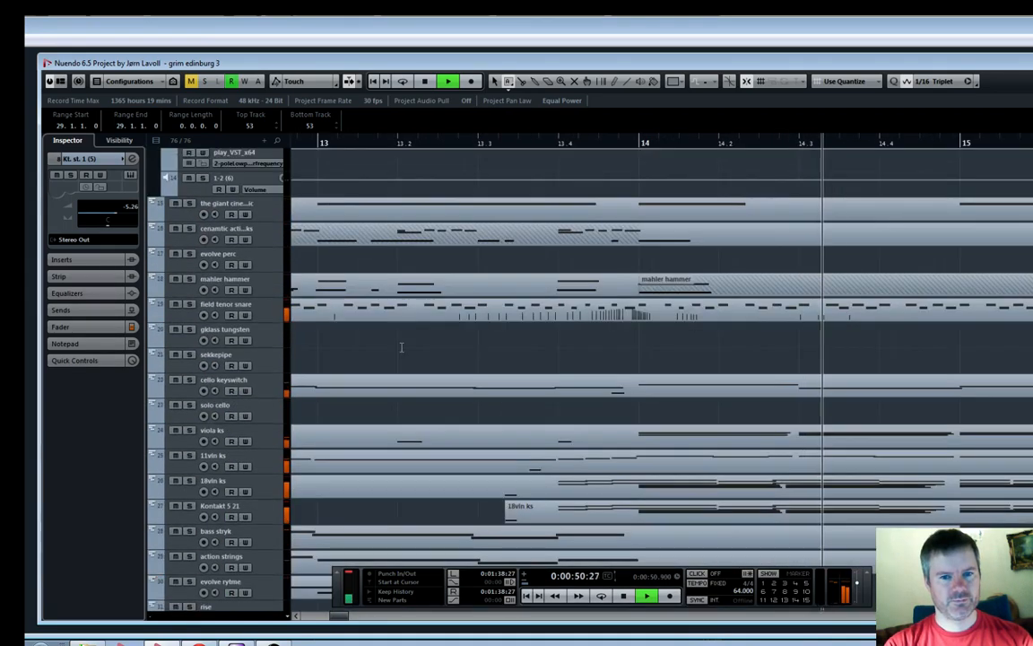
key(g)
key(g)
key(g)
key(g)
key(g)
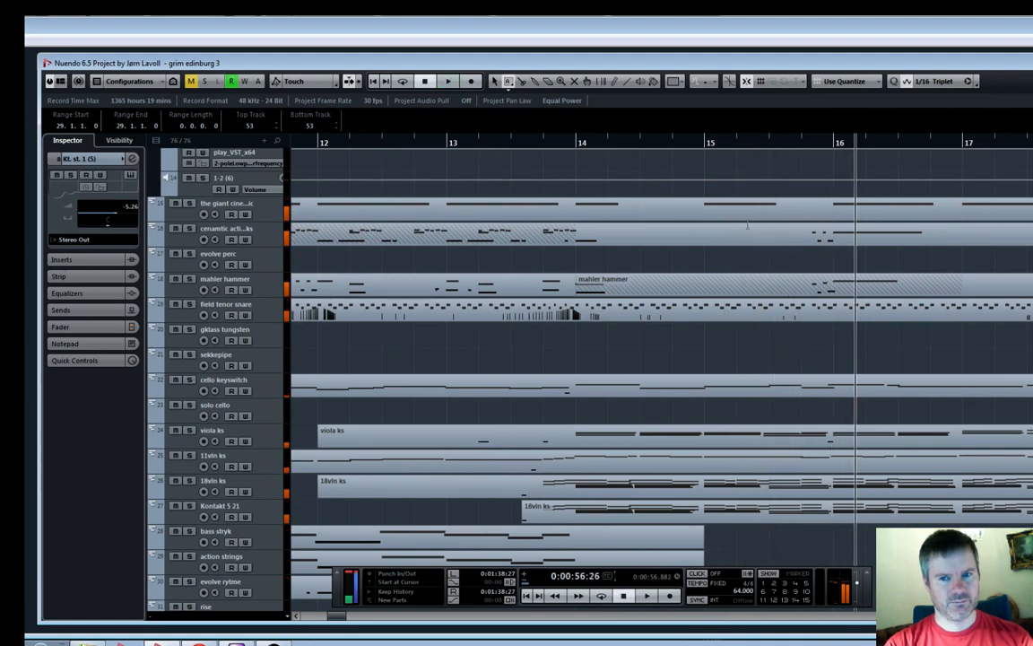
key(space)
Lower the velocities of the notes from beat 15.4 into bar 16 in the cenamtic action striks part, with the first note at 29
key(h)
key(h)
key(h)
key(h)
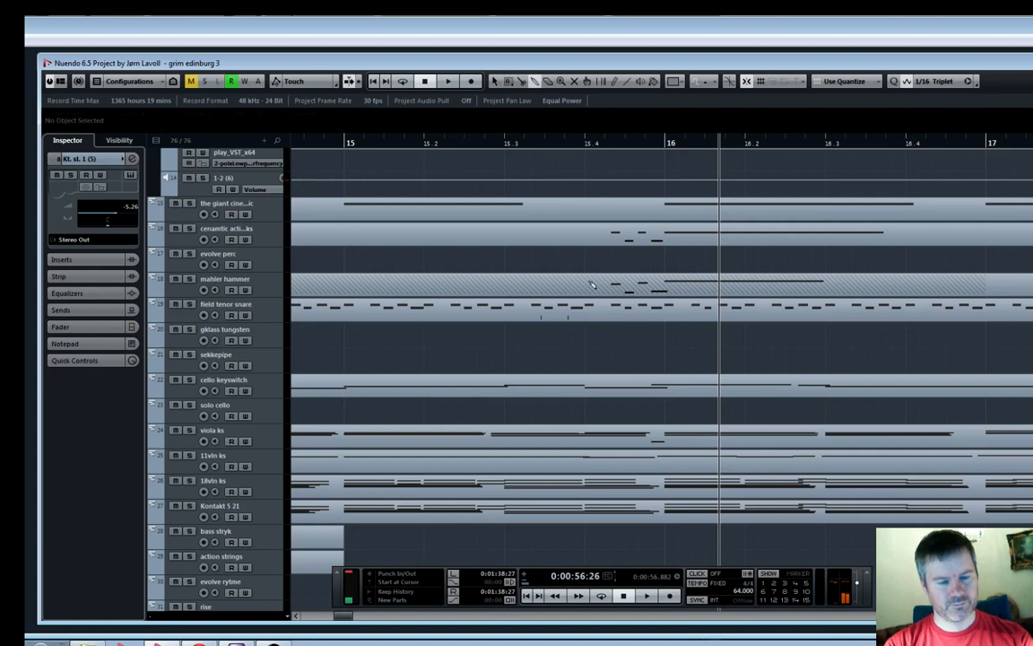
double_click(610, 237)
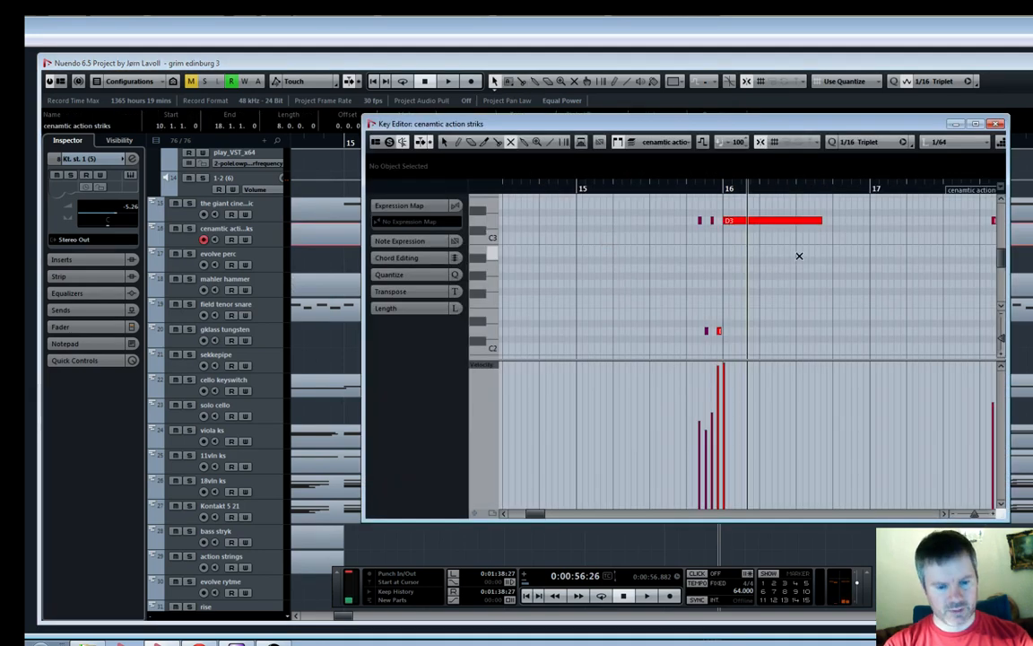
key(h)
key(h)
key(ctrl+a)
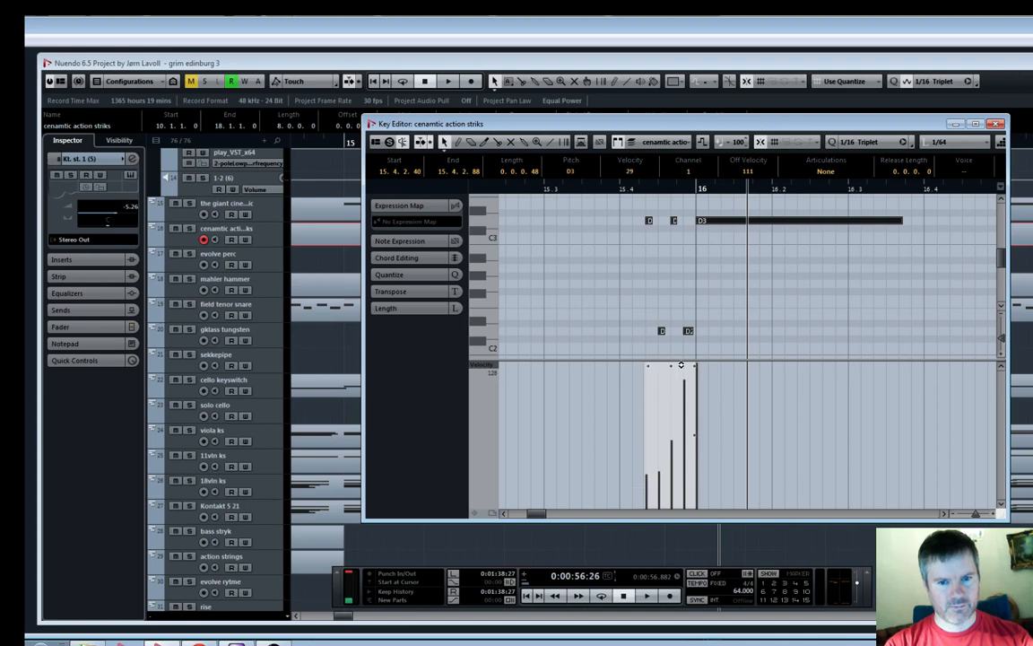
click(996, 124)
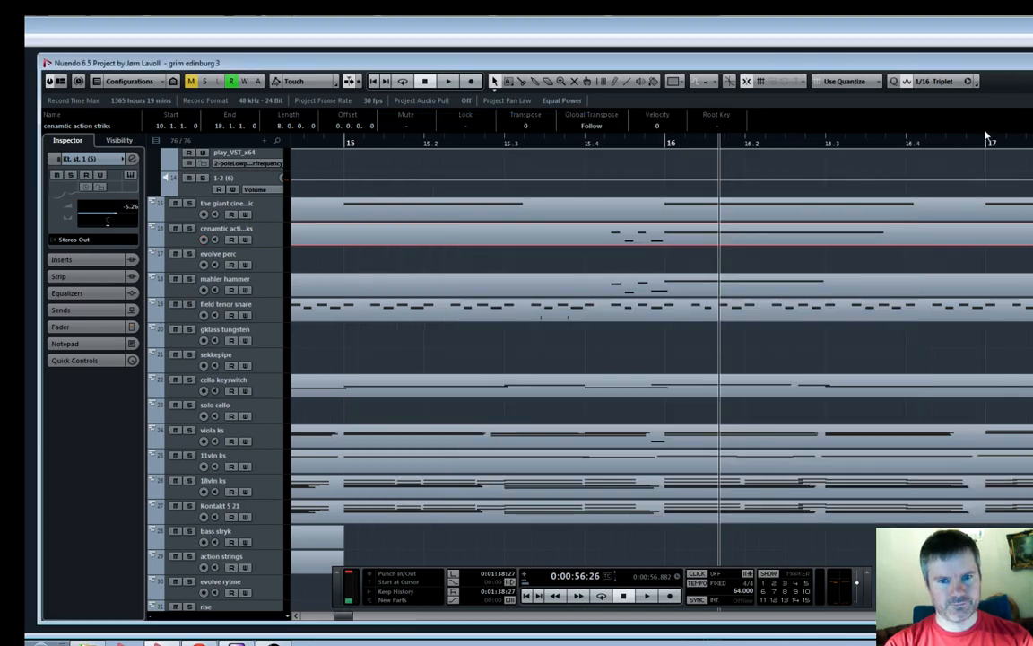
Inspect the mahler hammer notes leading into bar 16 and play that passage from shortly after beat 15.3
double_click(638, 280)
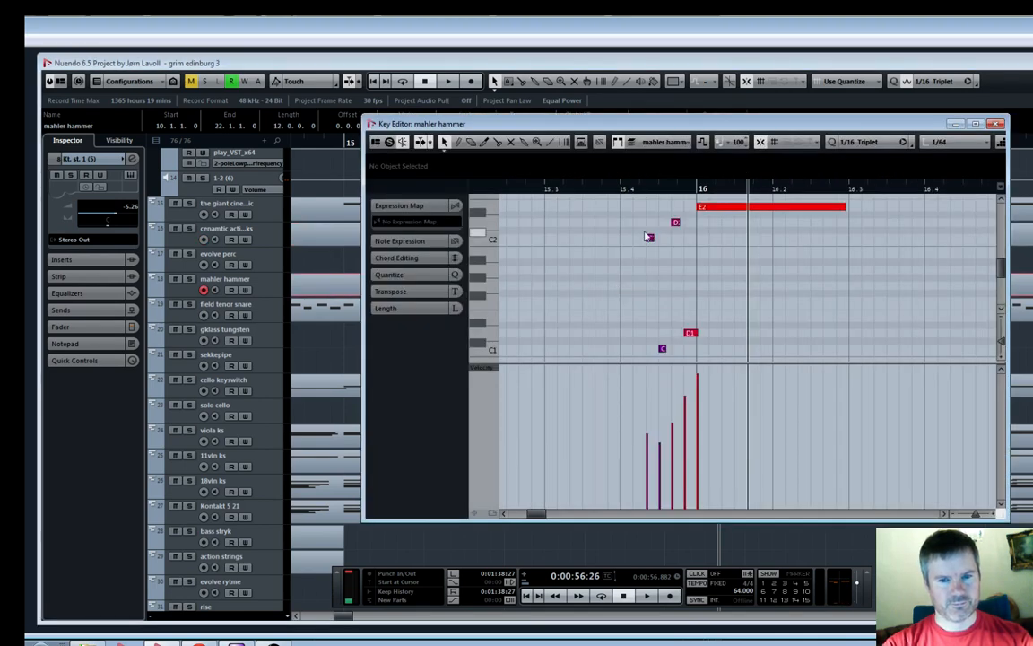
key(KP_Subtract)
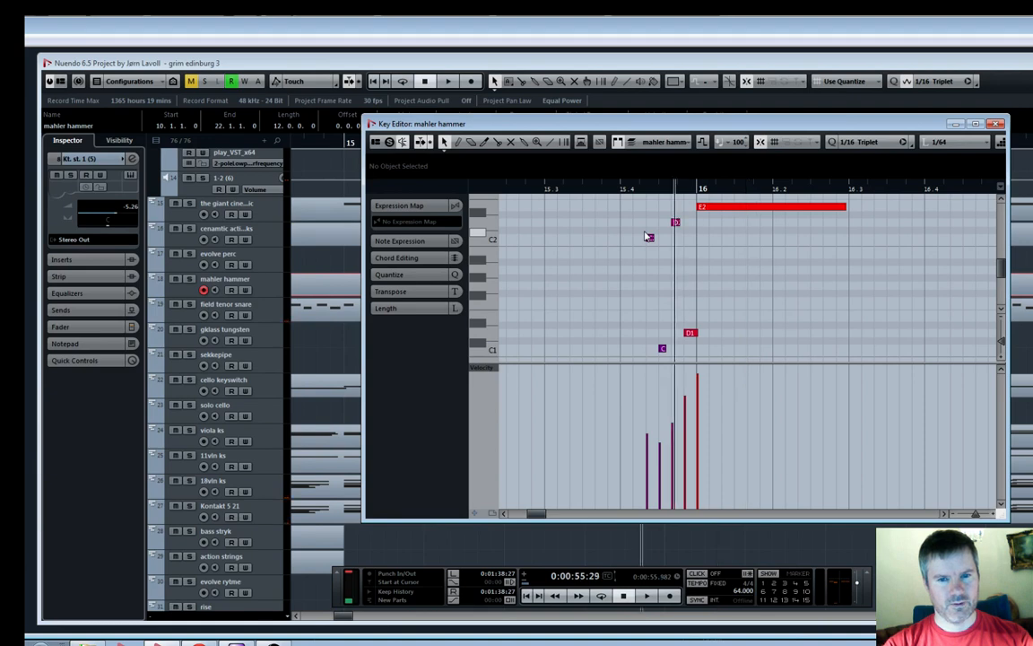
click(995, 123)
click(541, 145)
key(space)
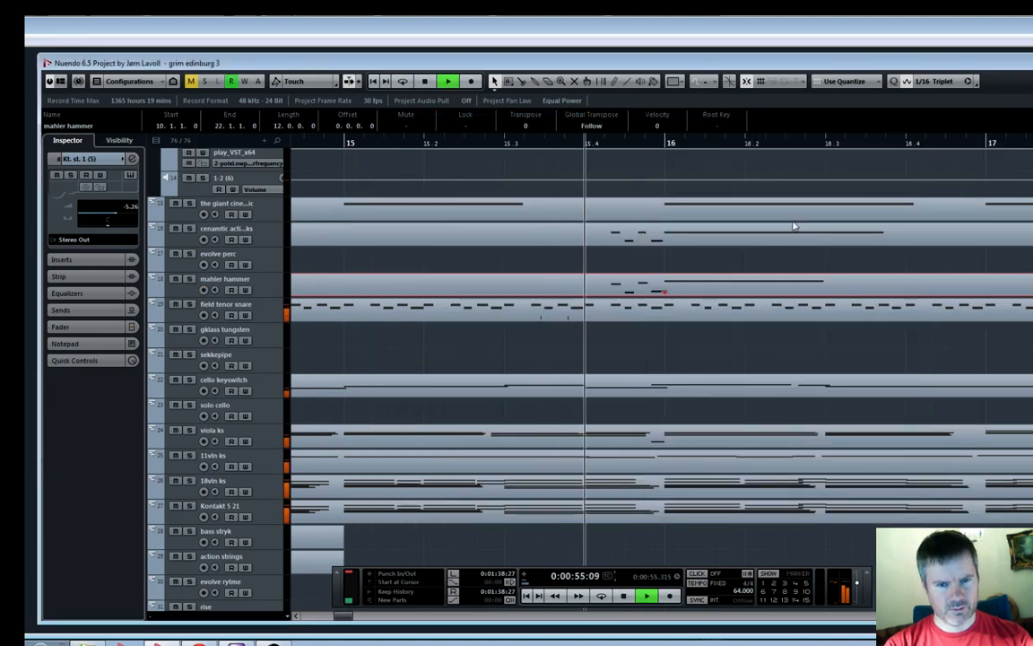
key(space)
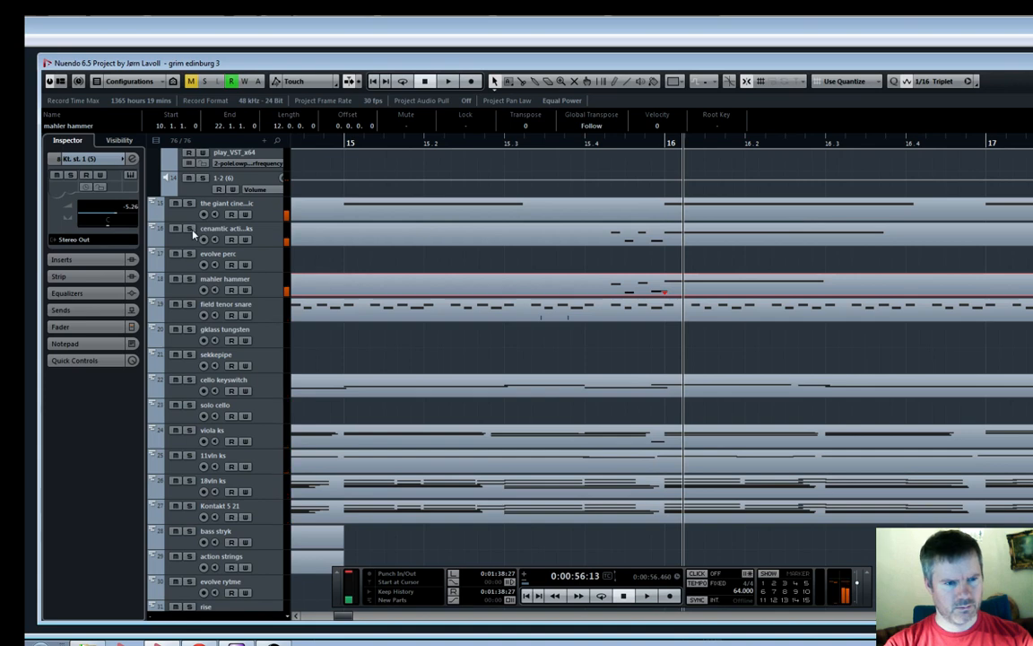
Solo the mahler hammer track and play its run into bar 16
key(s)
click(570, 138)
key(space)
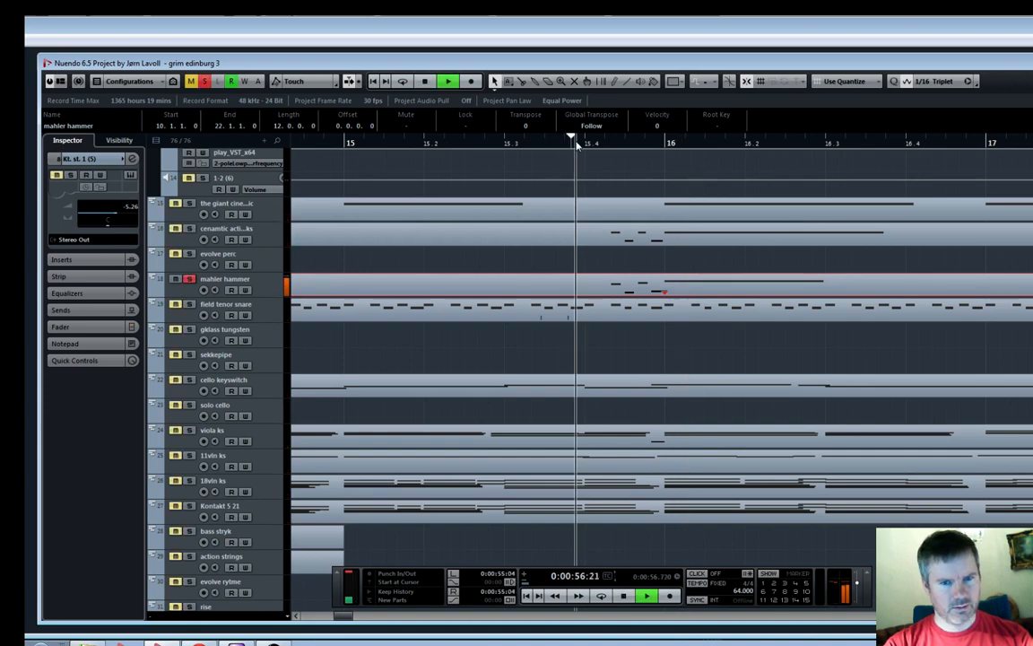
Try lowering the velocities of the mahler hammer notes leading into bar 16, with the first C2 at 25, and replay them
double_click(635, 284)
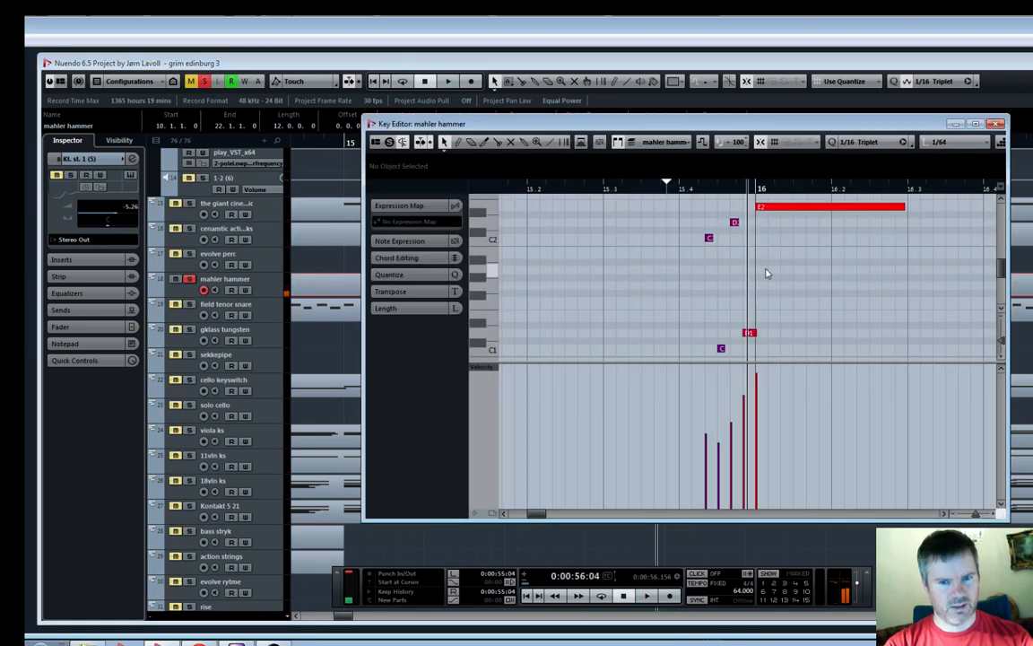
drag(700, 206, 765, 406)
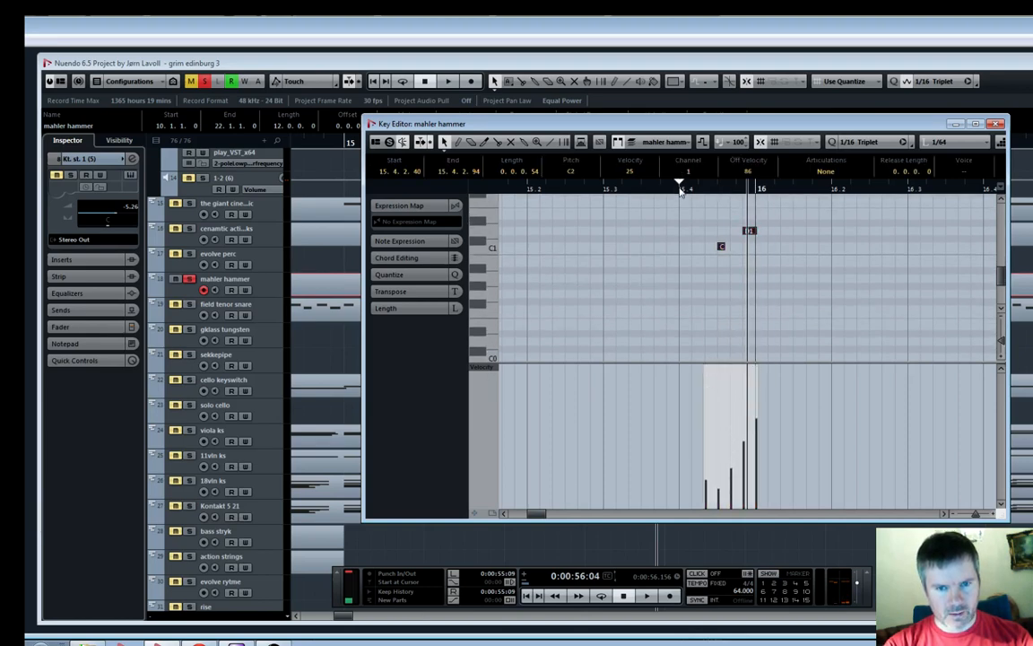
key(space)
scroll(807, 269, up, 3)
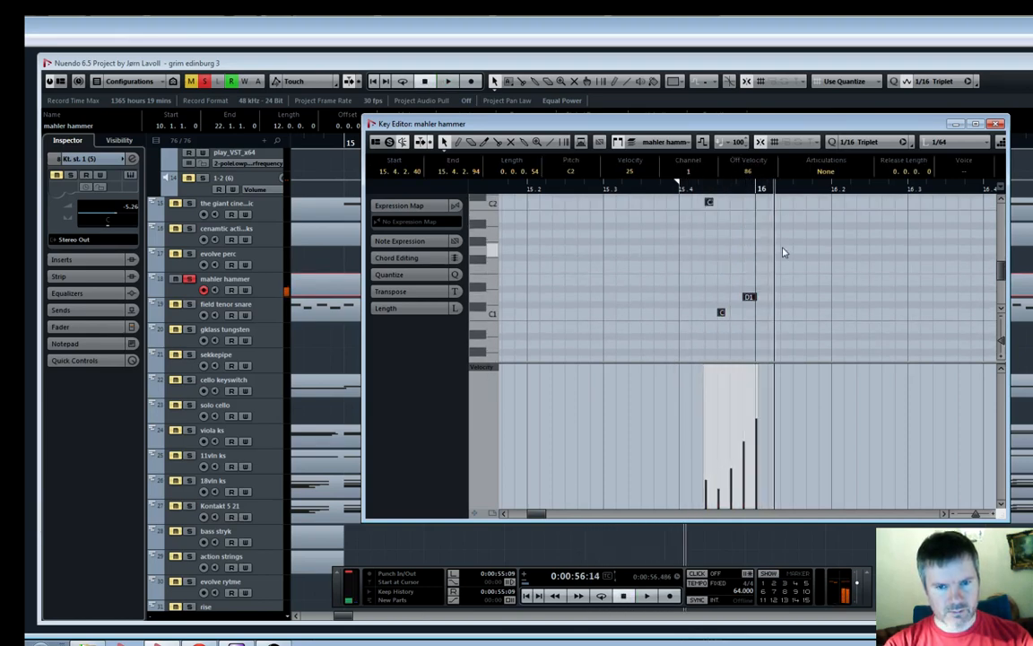
click(995, 124)
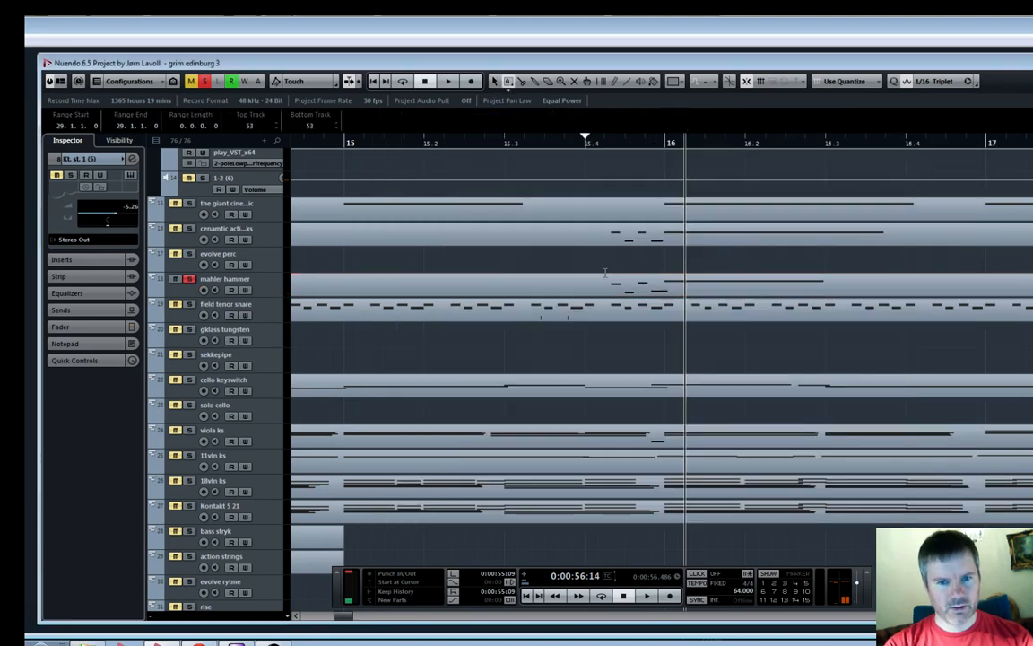
Delete the mahler hammer range from beat 15.4 to just past 16.3, unsolo the track and play the passage
drag(585, 286, 840, 285)
key(Delete)
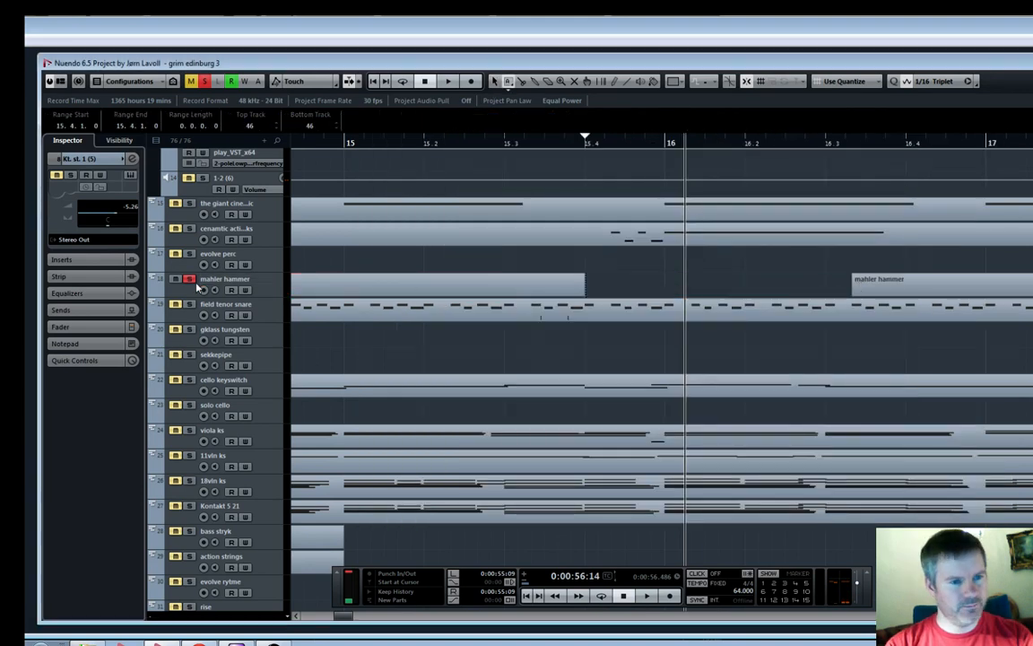
click(189, 279)
click(539, 142)
key(space)
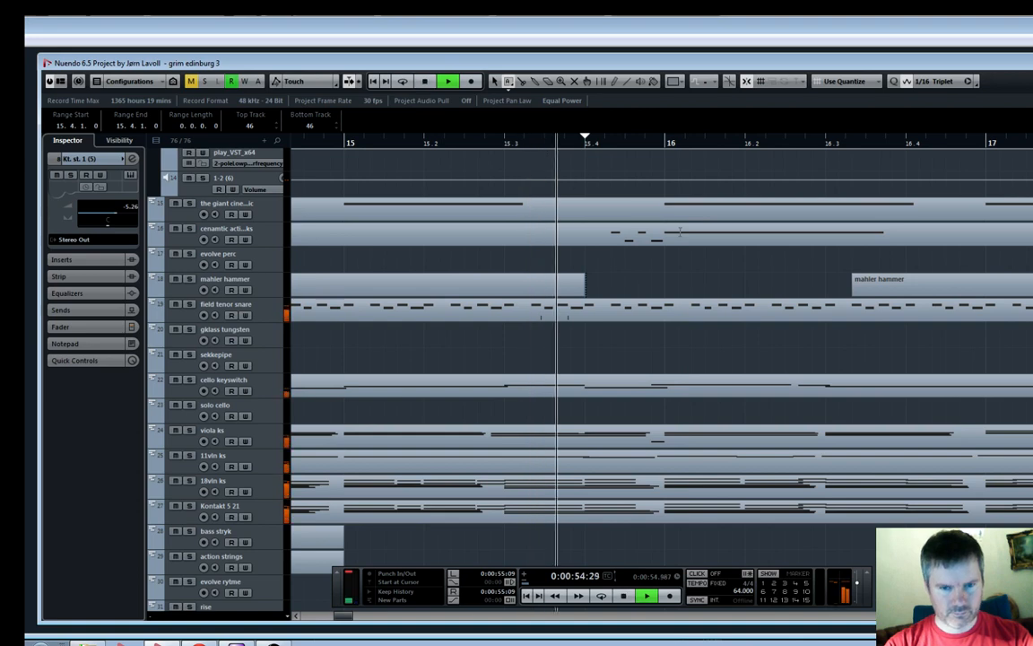
key(space)
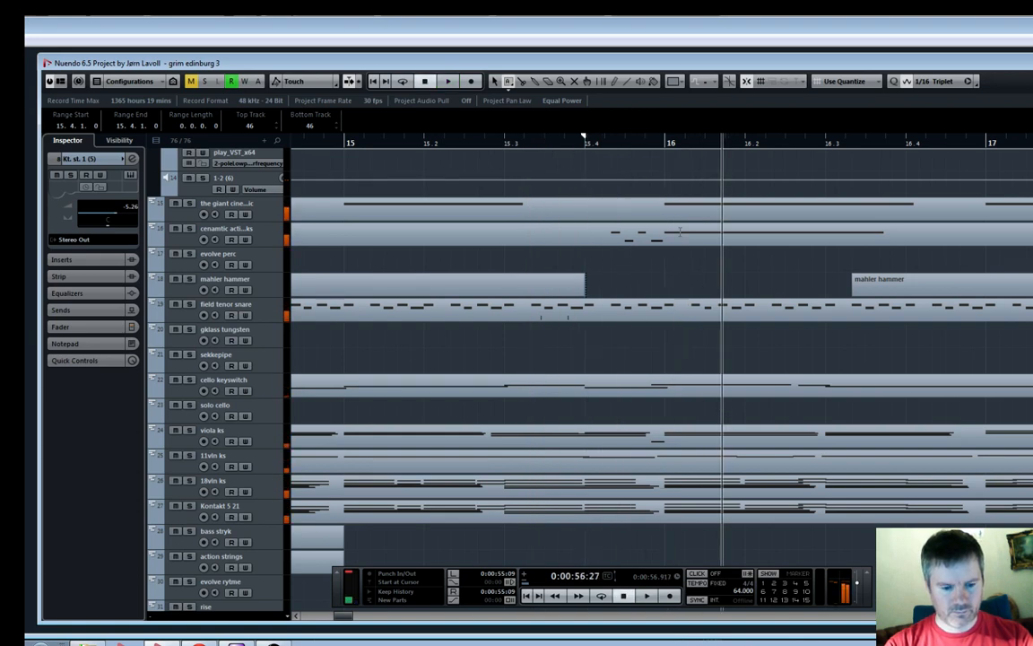
Record a cymbal hit on the all cymbakls track, running the take from bar 14 to just past bar 16
key(g)
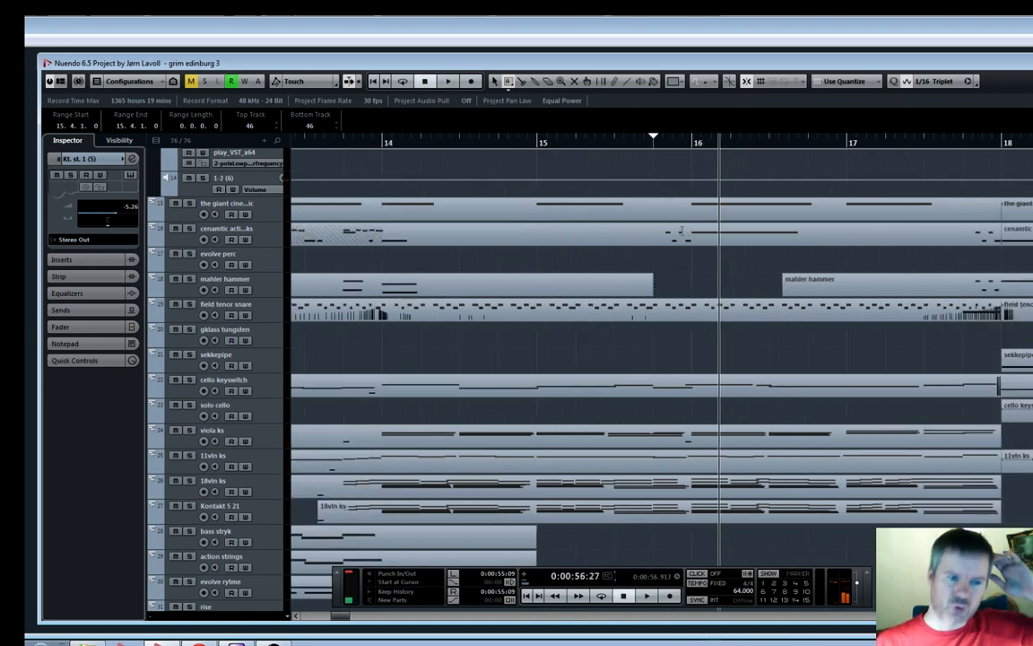
scroll(713, 240, down, 4)
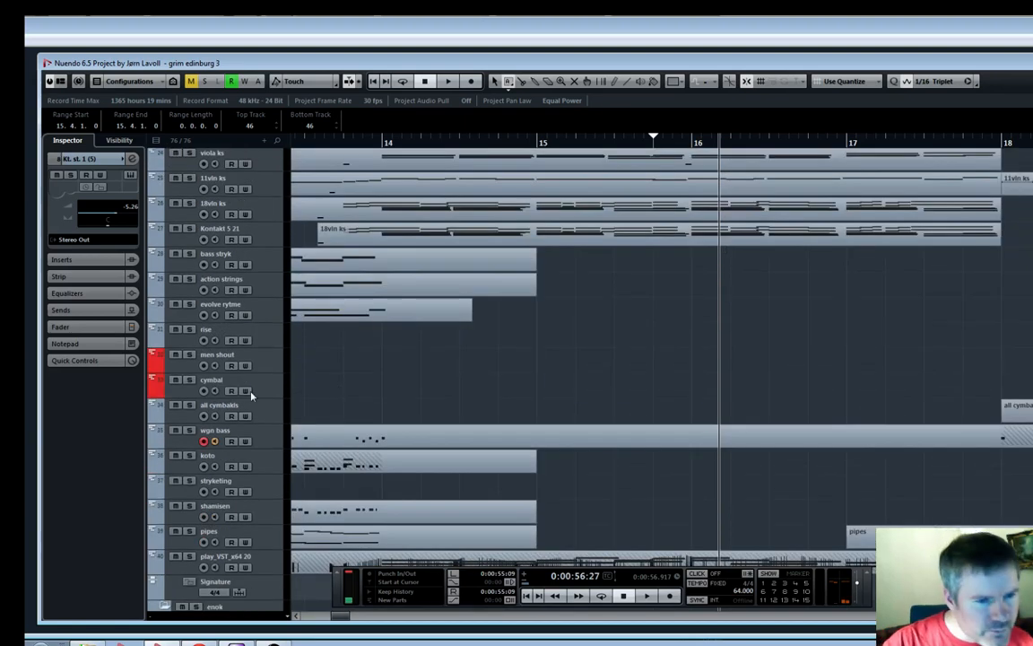
click(205, 417)
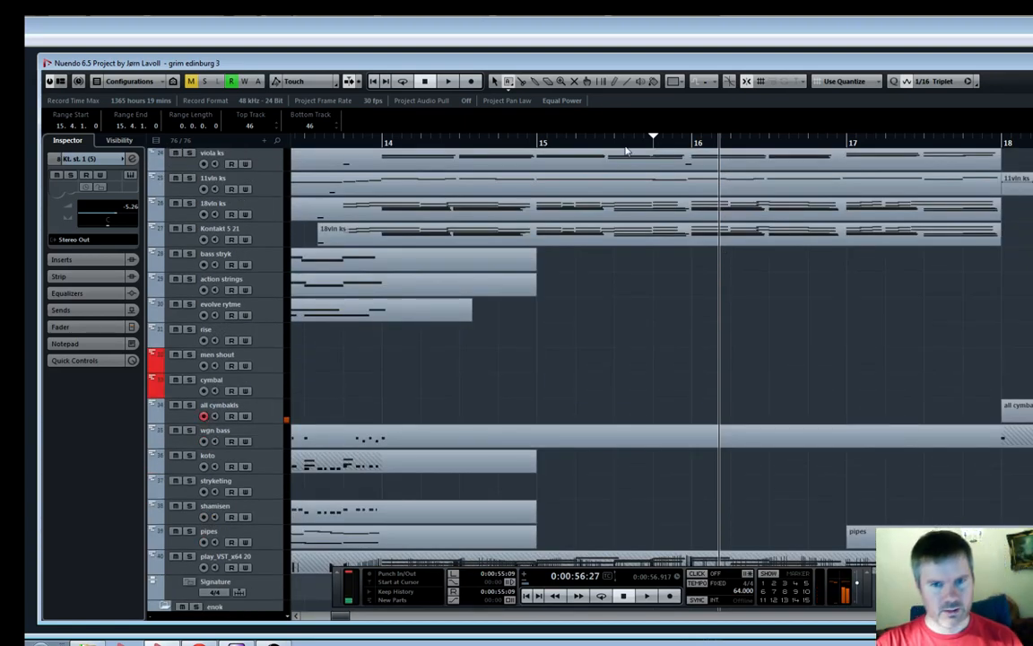
click(388, 144)
key(KP_Multiply)
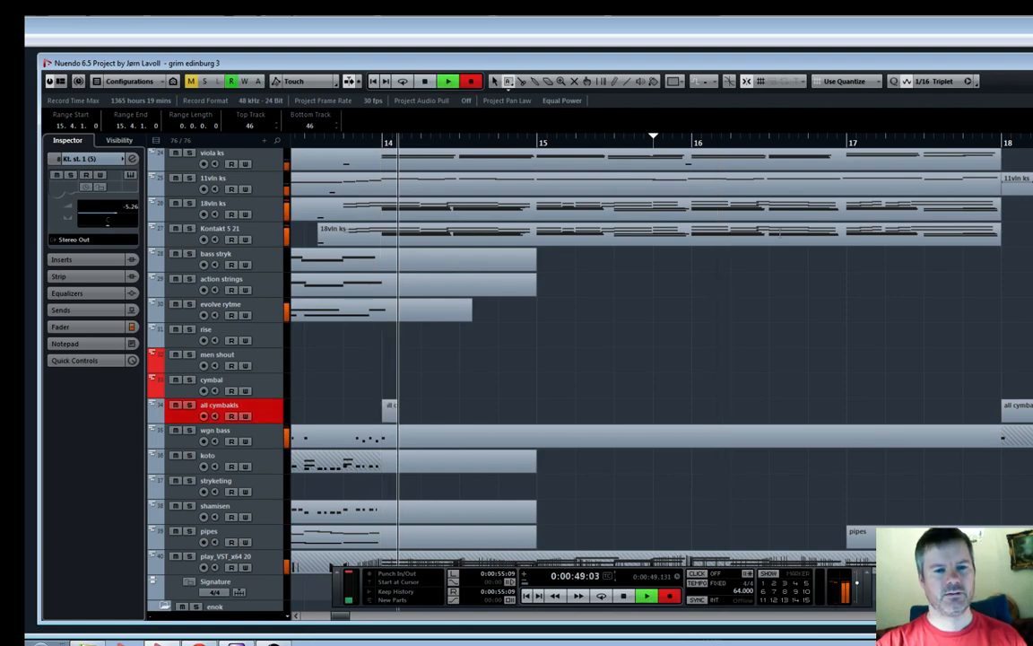
scroll(938, 270, up, 3)
scroll(938, 270, up, 3)
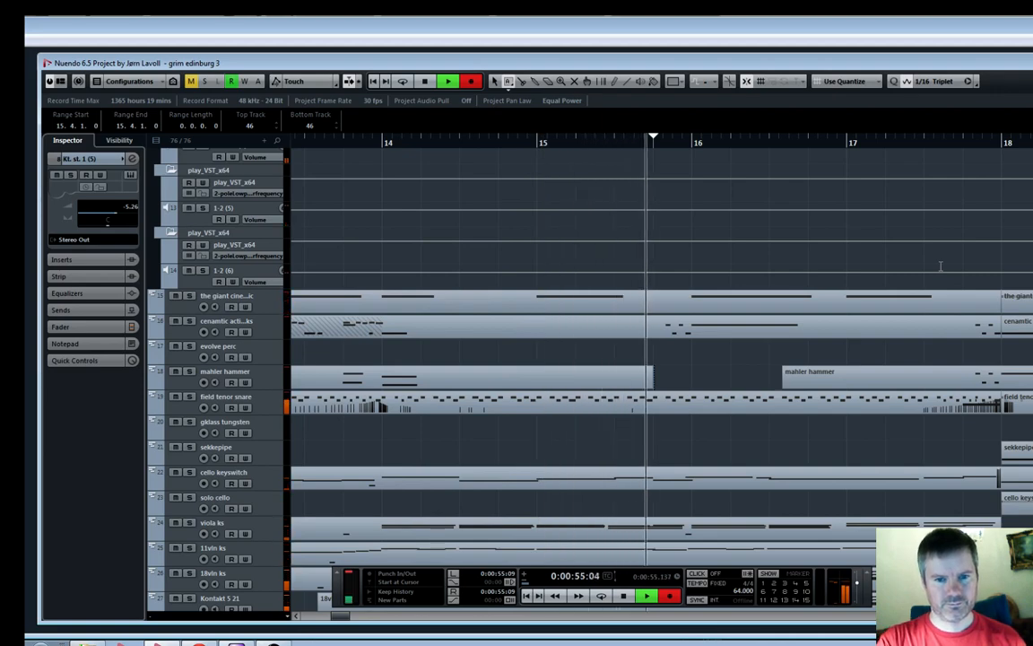
scroll(940, 265, down, 5)
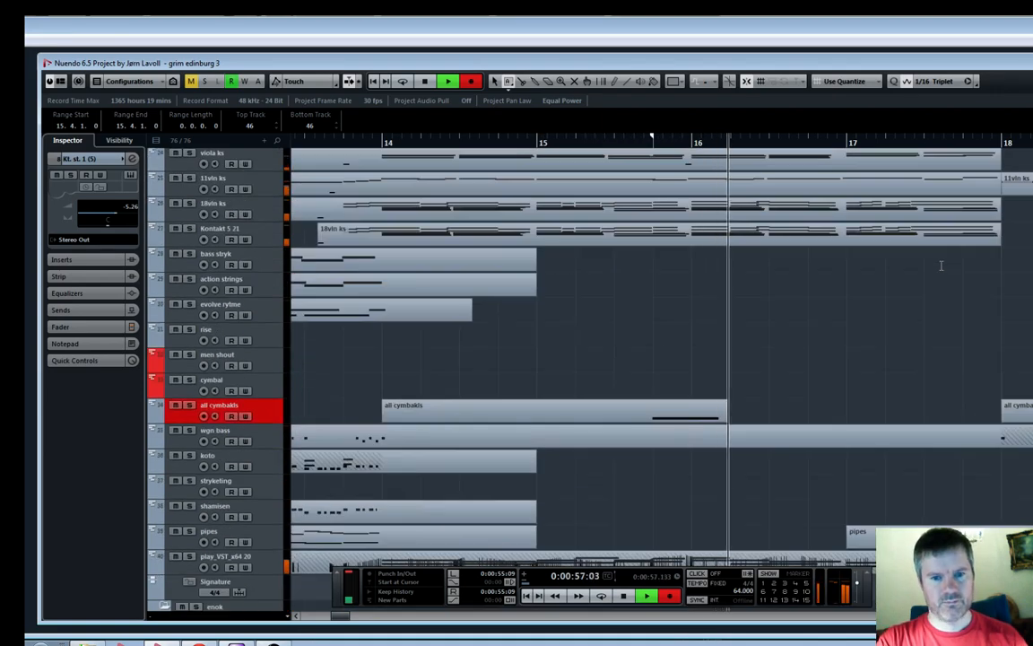
key(space)
Move the recorded all cymbakls part to start at 14.1.3.0 and play its cymbal hit
drag(684, 416, 704, 417)
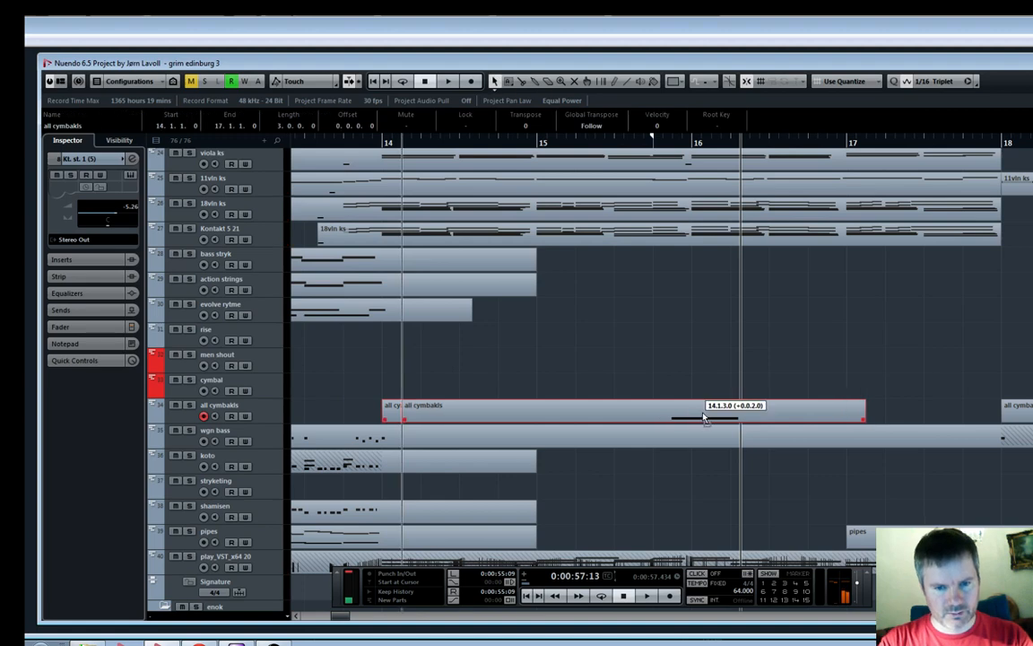
click(660, 140)
key(space)
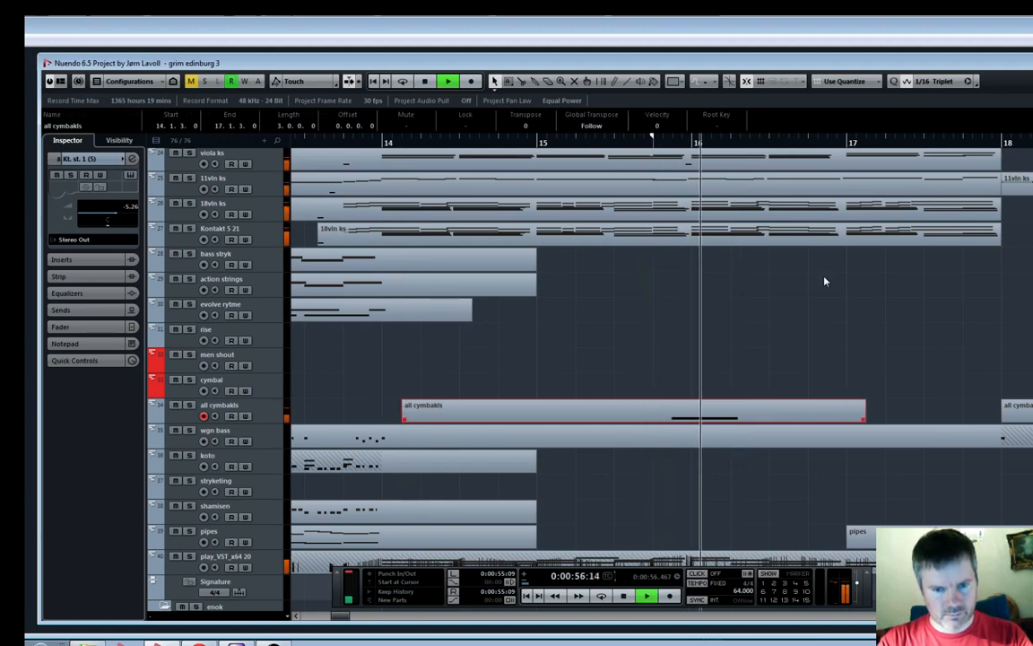
Move the C3 cymbal note to start at 15.4.2.40, lower its velocity to 34 and replay it
double_click(713, 409)
key(space)
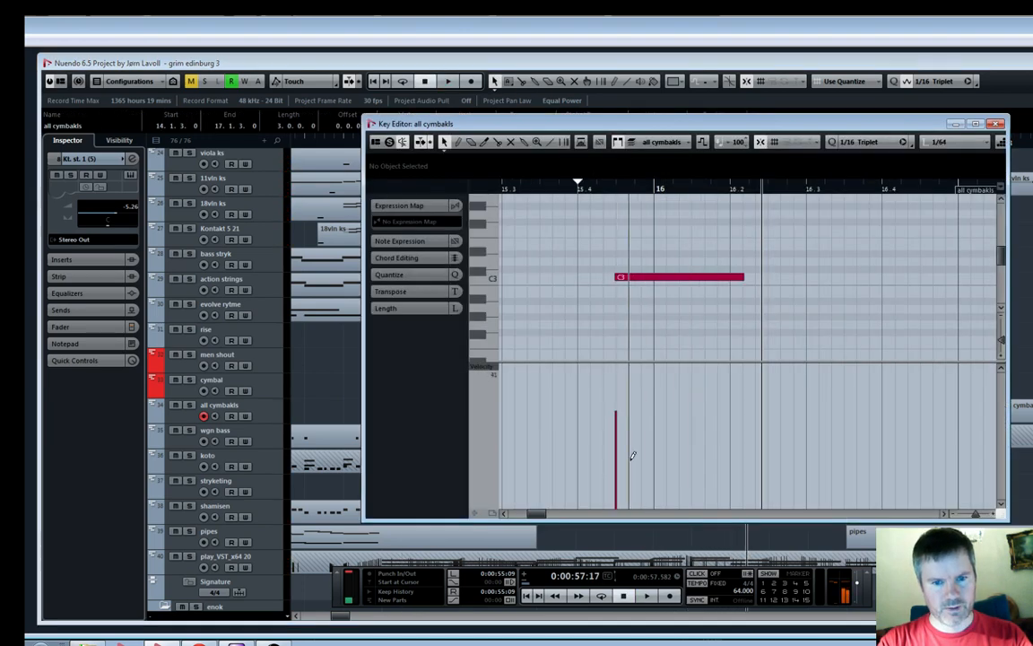
drag(639, 278, 633, 283)
key(space)
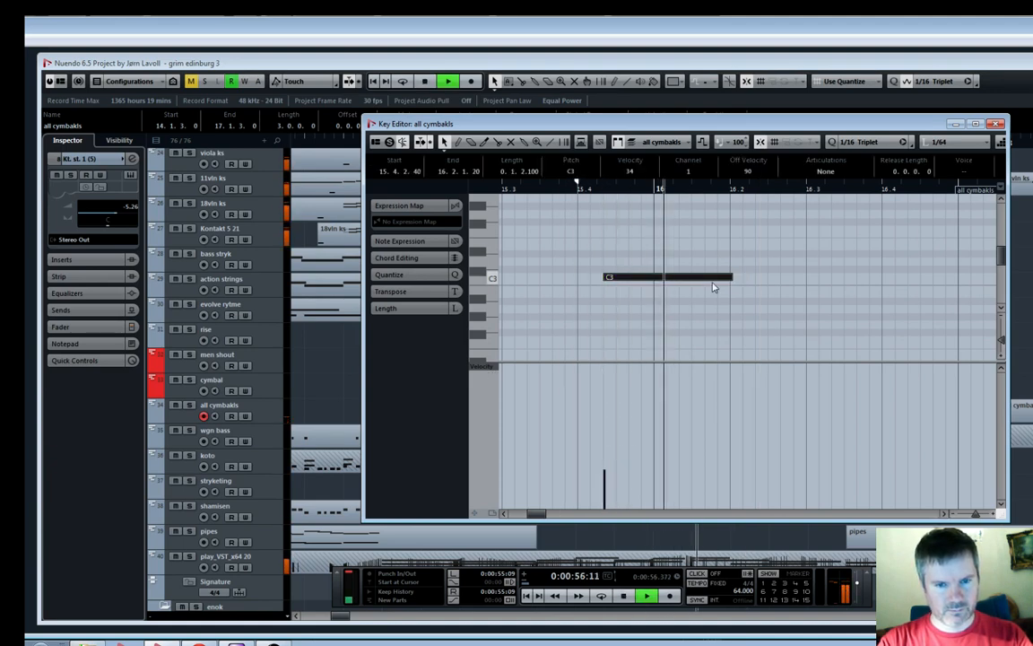
click(996, 125)
Play on past bar 17 and review the arrangement across the tracks between bars 9 and 22
key(g)
key(g)
key(g)
key(g)
key(g)
key(g)
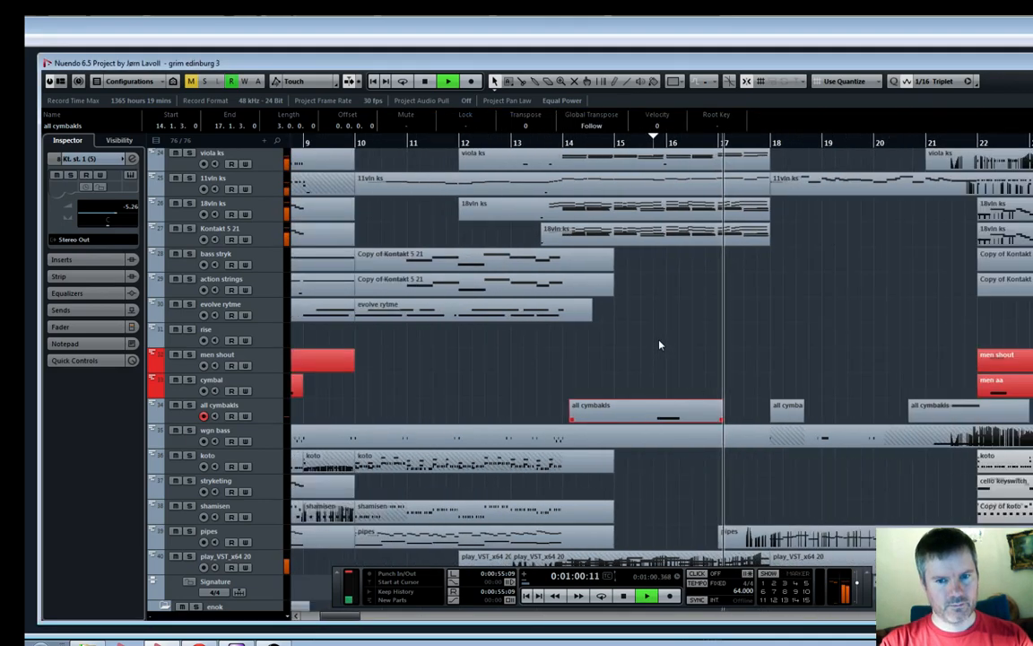
key(space)
scroll(660, 344, up, 3)
scroll(579, 269, down, 4)
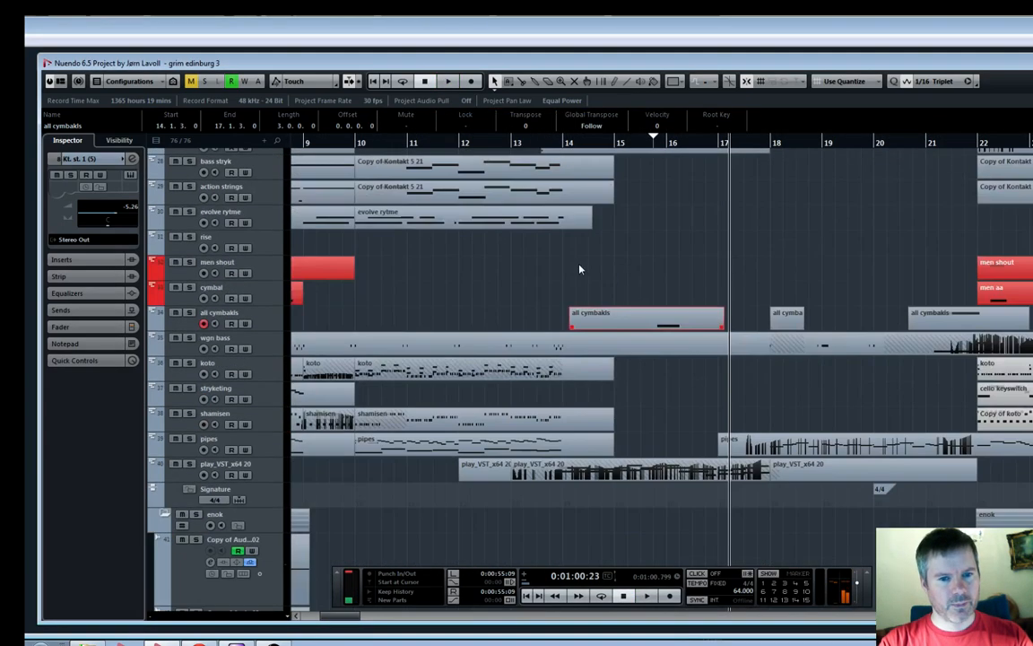
Place the playback position shortly before bar 10 and examine the tracks around it, from the strings down to the audio tracks
key(g)
scroll(579, 269, up, 4)
click(450, 144)
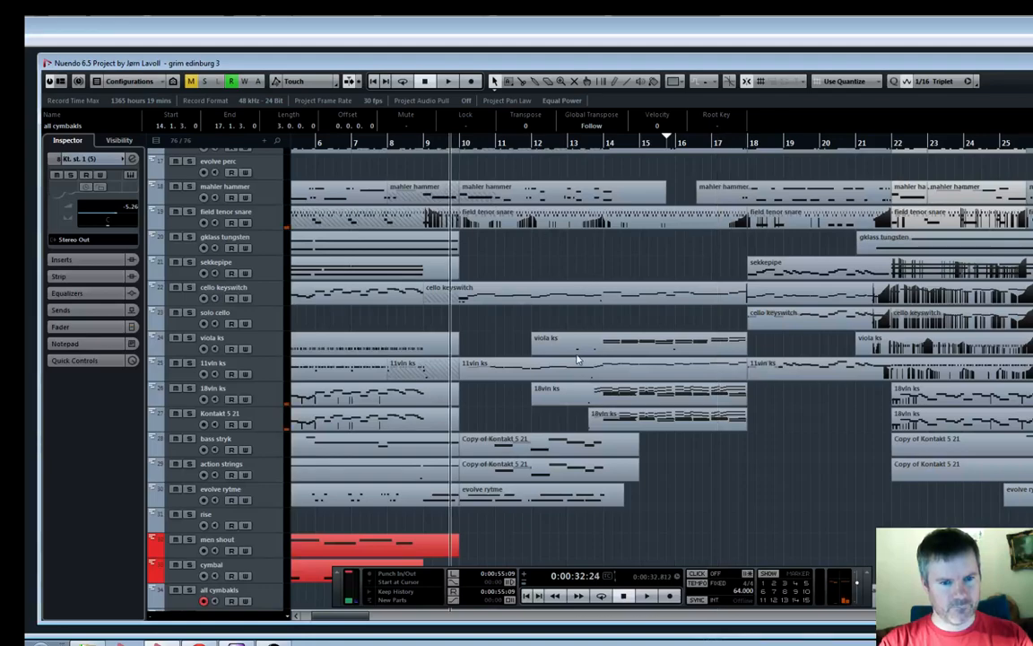
scroll(577, 359, down, 4)
key(h)
scroll(577, 359, up, 3)
key(h)
key(h)
key(h)
scroll(665, 357, down, 4)
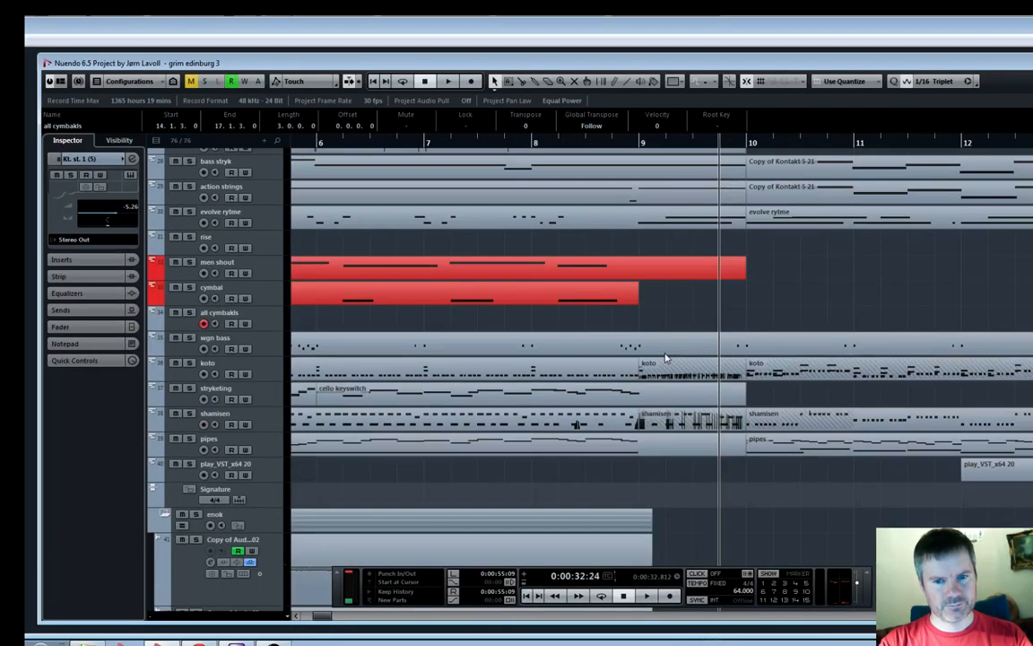
key(h)
scroll(665, 357, down, 15)
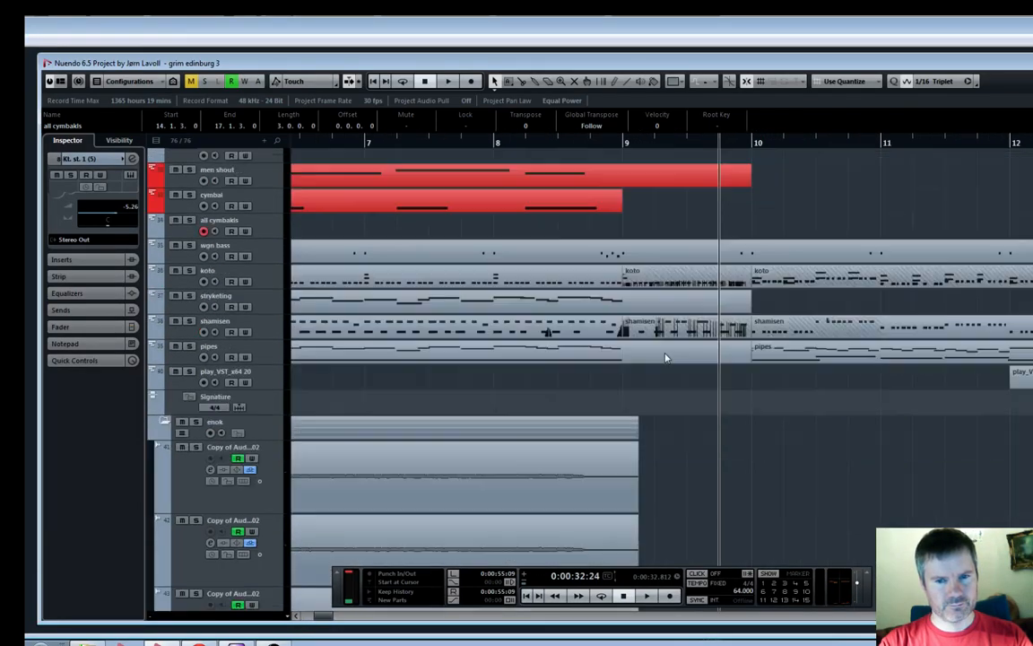
Play the full arrangement from shortly before bar 10 and follow the string and percussion parts to bar 14
key(space)
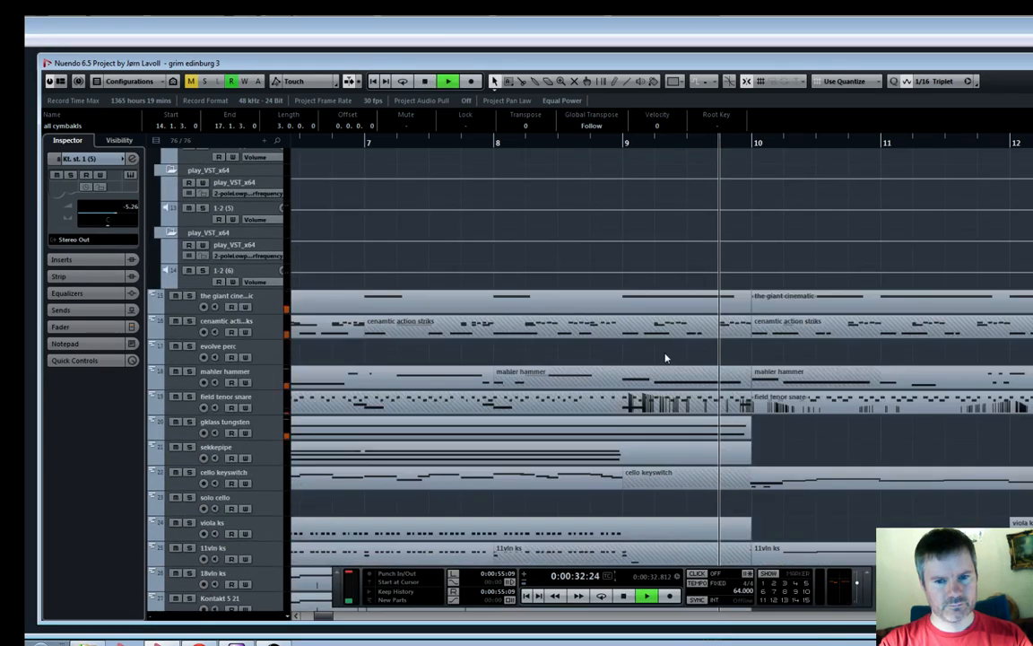
scroll(664, 357, down, 4)
key(g)
key(g)
key(g)
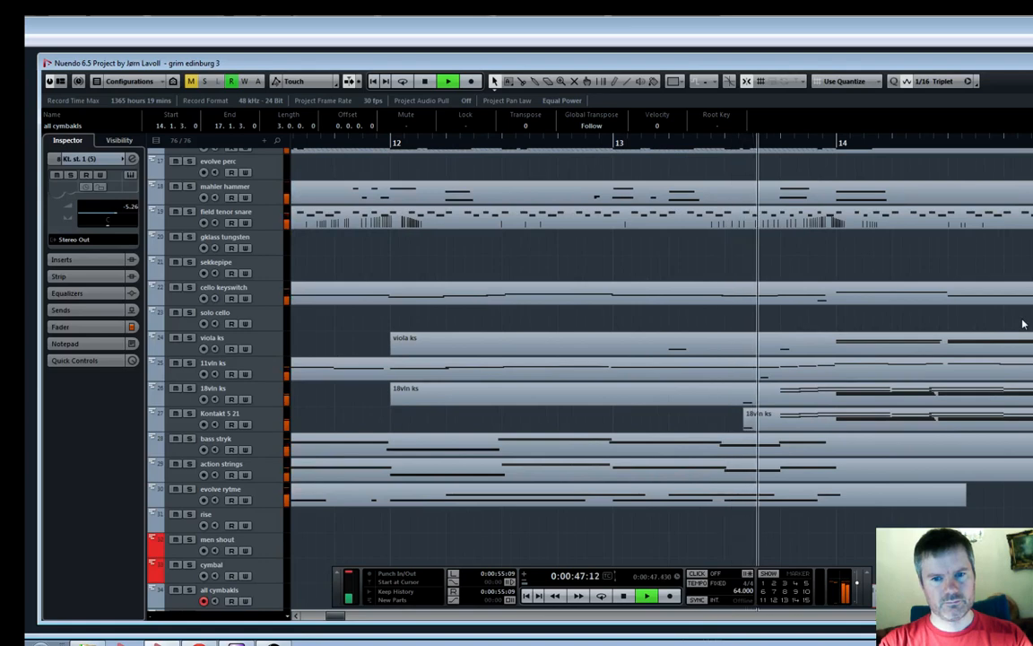
key(h)
Solo the 18vln ks track and replay it from the middle of bar 13
click(189, 387)
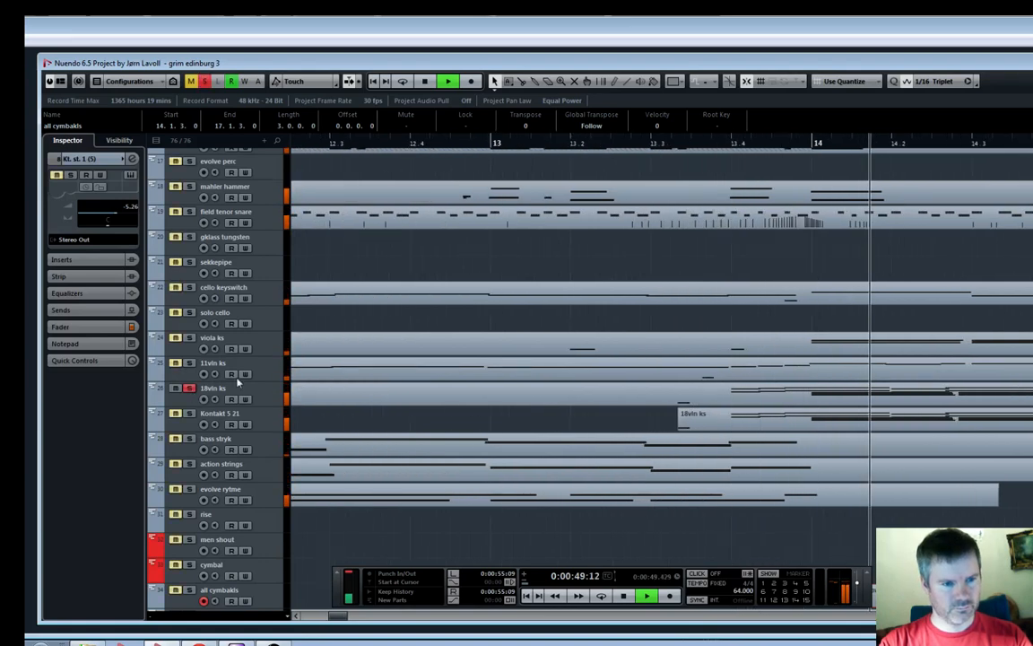
key(g)
key(g)
key(g)
click(593, 142)
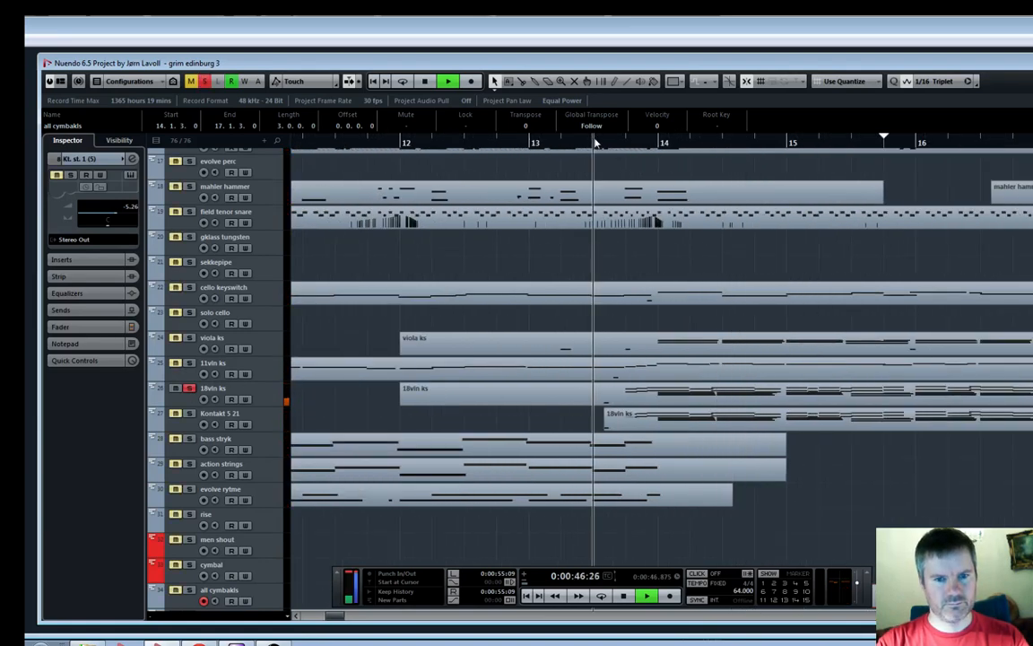
Open the 18vln ks part starting at bar 12 in the Key Editor and examine its melody and chord notes during playback
double_click(697, 387)
key(g)
key(g)
key(g)
key(g)
key(g)
key(g)
key(g)
key(g)
key(g)
key(g)
scroll(854, 295, down, 4)
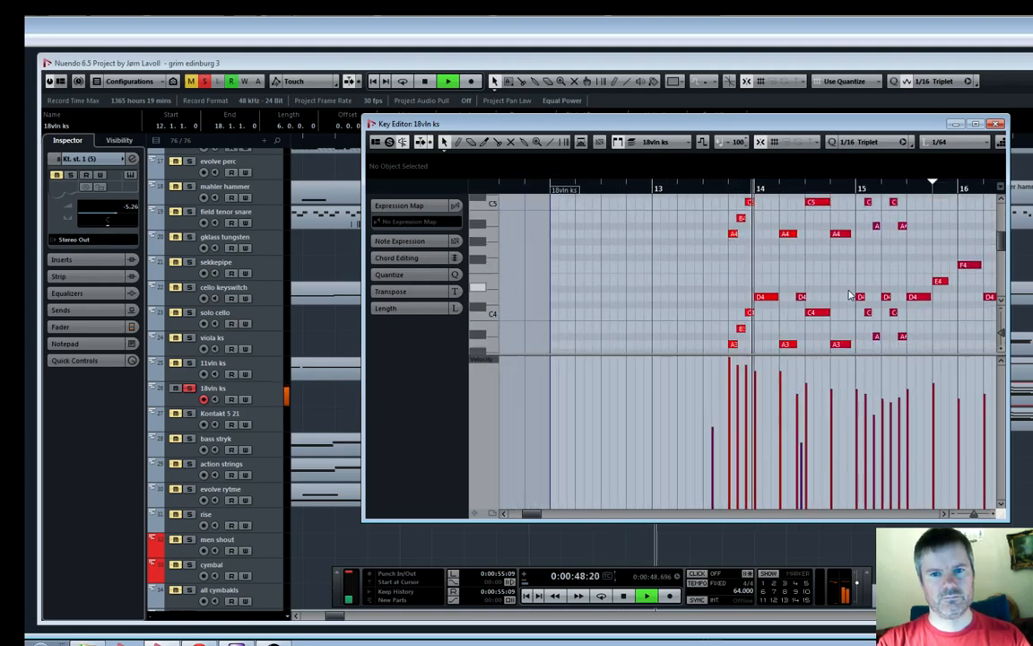
scroll(850, 295, down, 2)
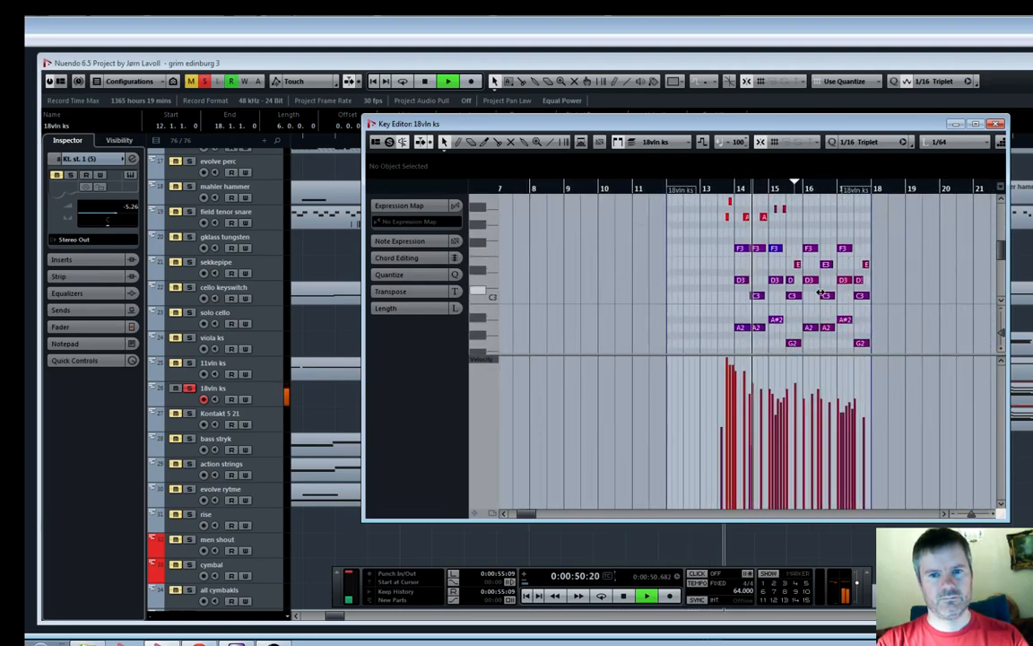
Mute the low chord notes from F3 downward between bars 14 and 18 in the 18vln ks part and restart playback
key(space)
key(7)
drag(710, 242, 884, 288)
scroll(884, 287, up, 3)
scroll(884, 287, up, 3)
key(space)
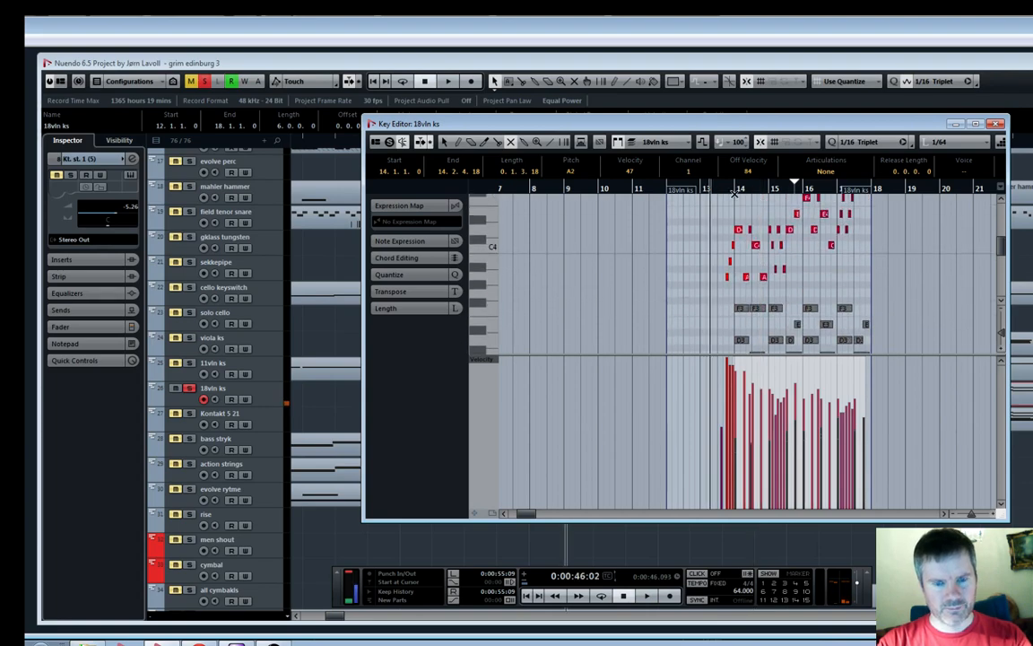
Play the soloed 18vln ks melody without its low chord notes past bar 16, checking the remaining octave notes
key(h)
key(h)
key(h)
scroll(988, 304, up, 3)
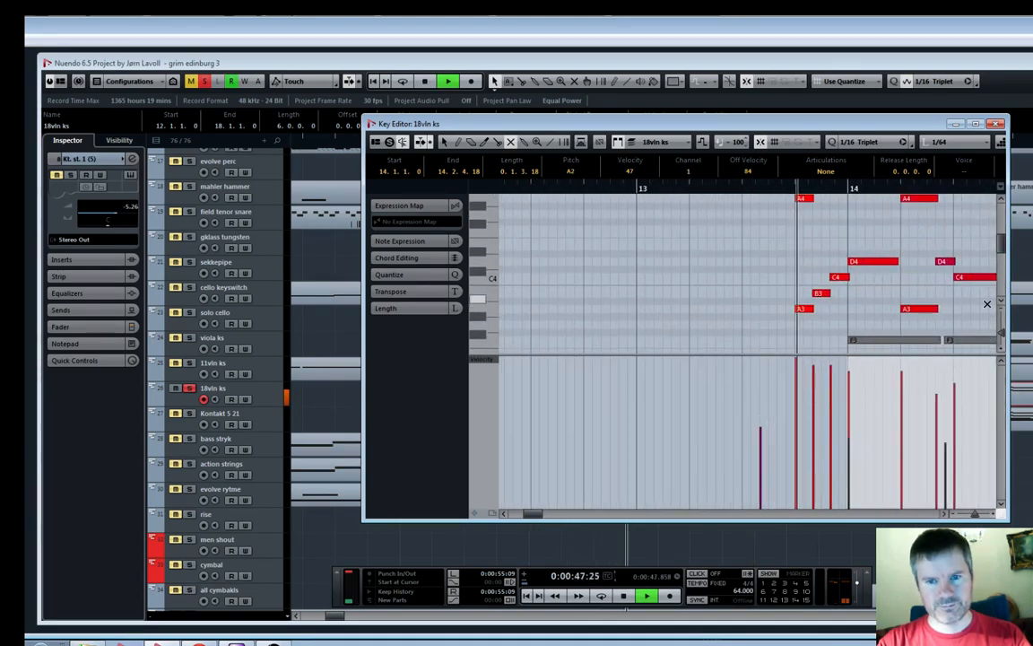
key(h)
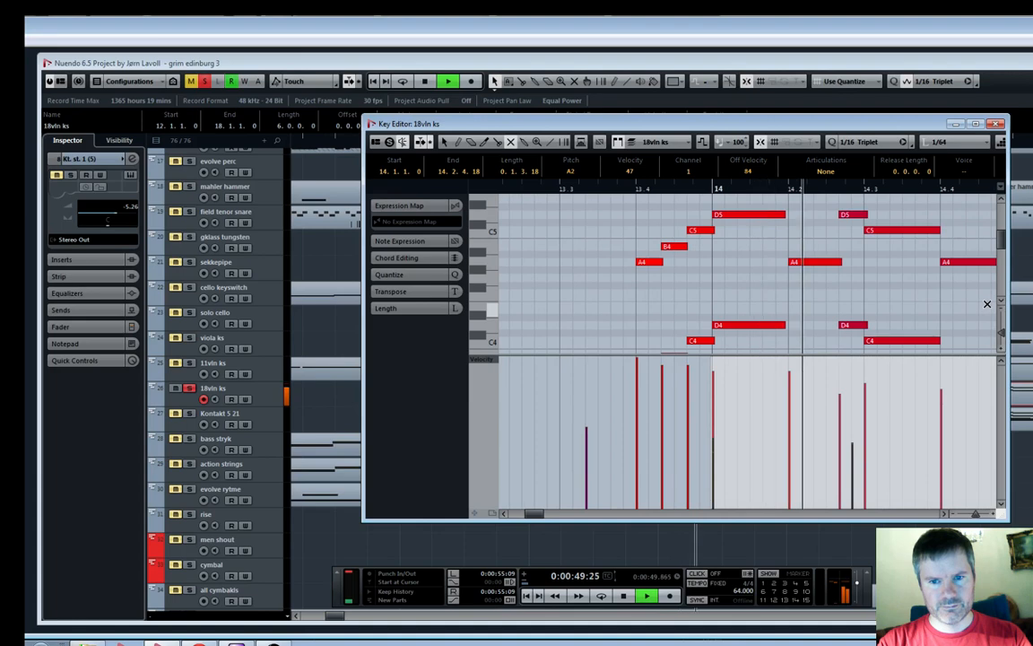
key(g)
key(g)
key(g)
scroll(988, 304, down, 2)
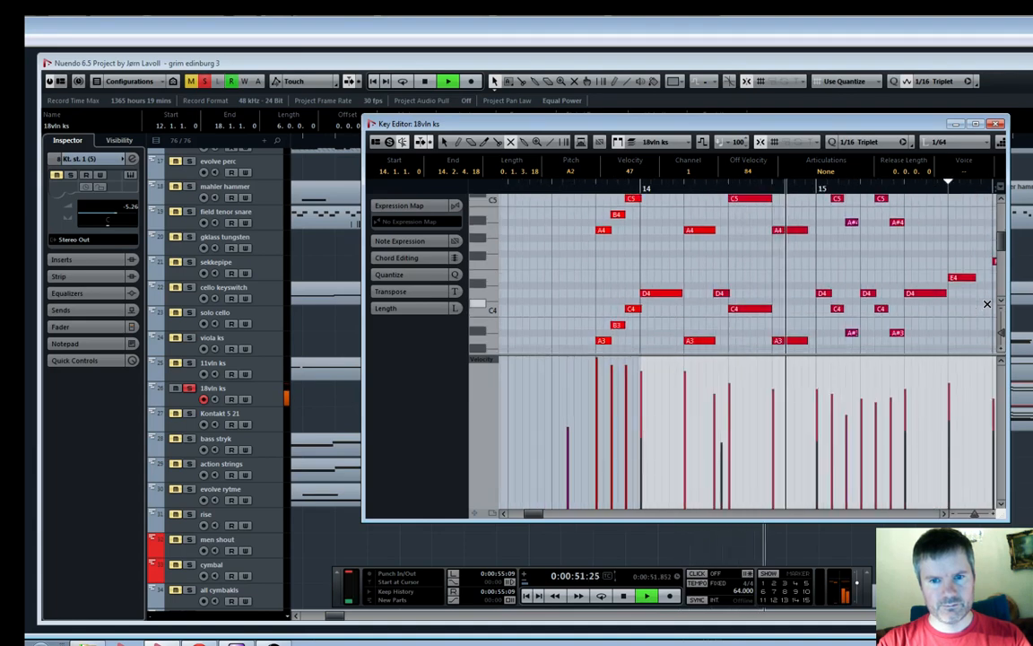
key(g)
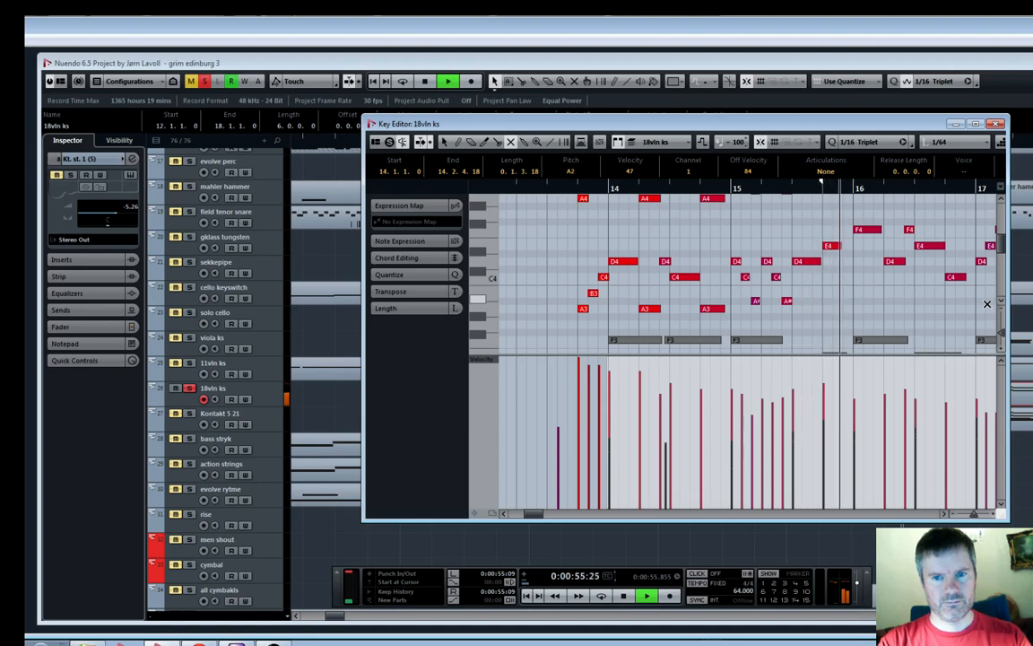
key(g)
scroll(988, 304, up, 3)
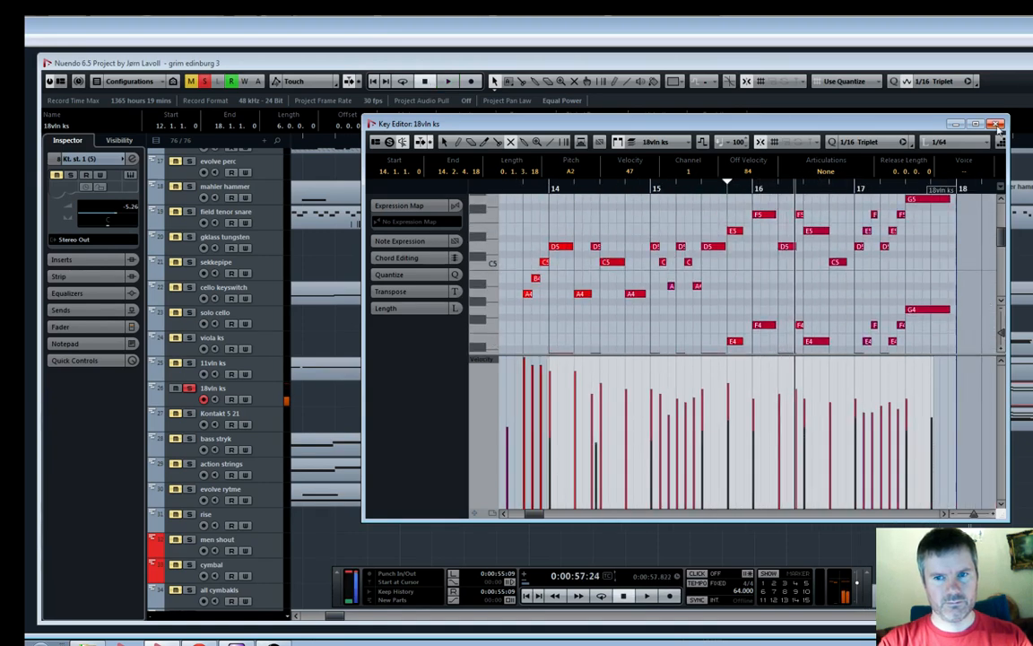
Close the 18vln ks key editor and play the soloed track from just before bar 13 up to bar 14
key(space)
click(996, 124)
click(608, 144)
key(space)
key(h)
key(h)
key(h)
key(h)
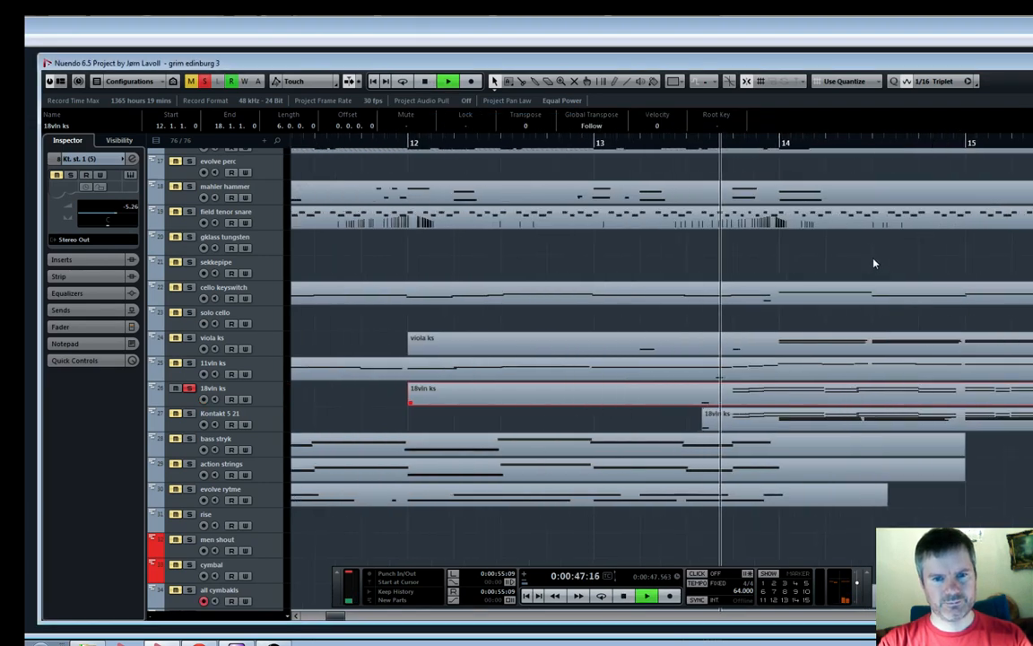
key(space)
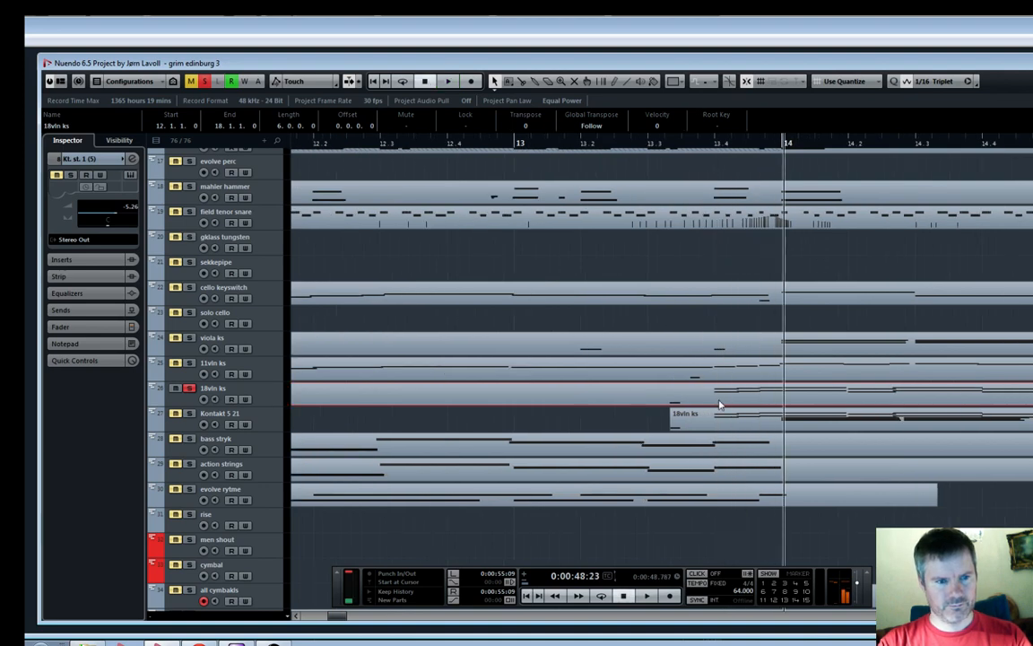
Examine the 18vln ks part's notes and velocities around bar 14 in the key editor, and close the editor
double_click(720, 406)
key(h)
key(h)
key(h)
key(h)
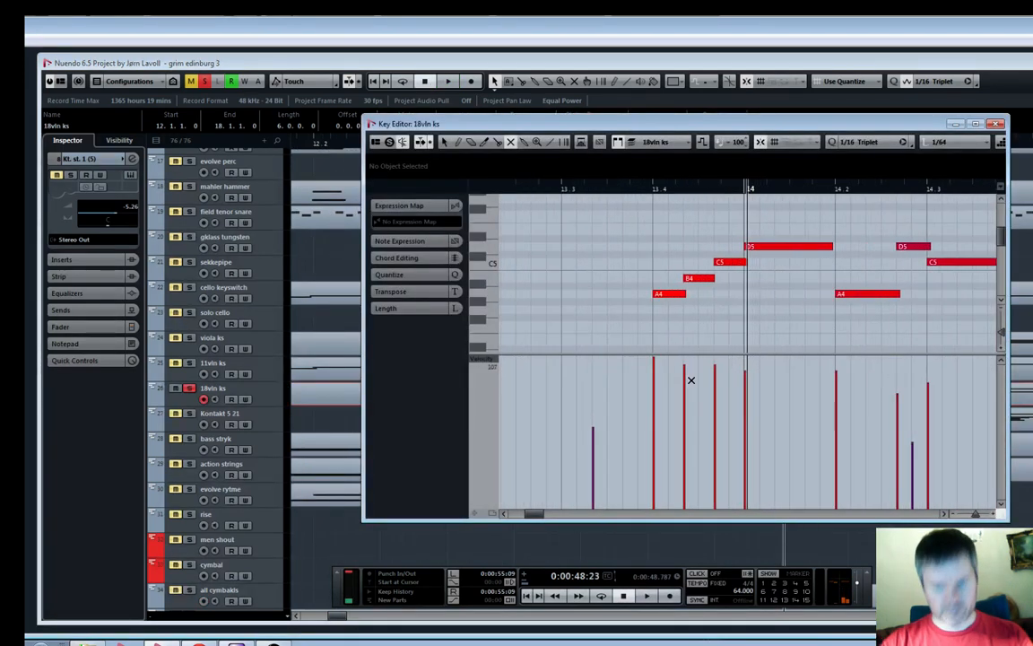
key(h)
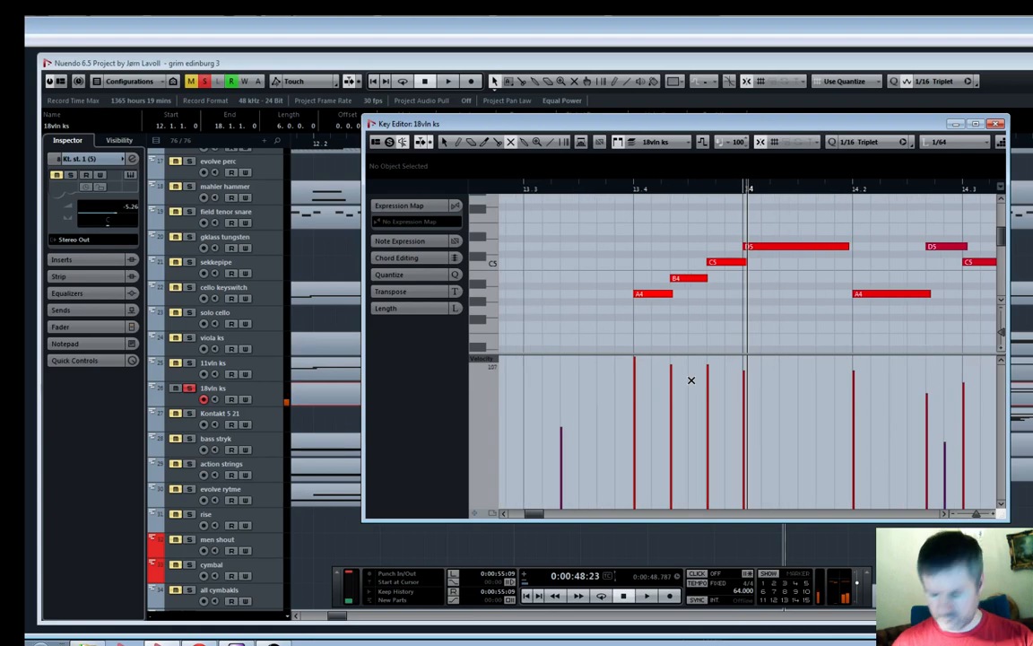
key(h)
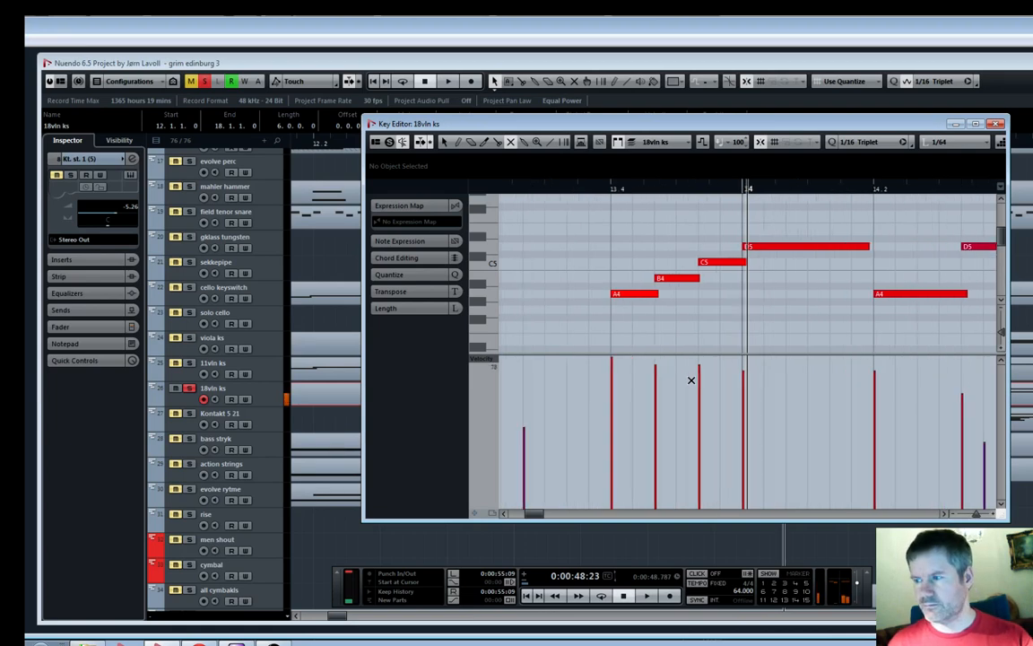
key(g)
key(g)
key(g)
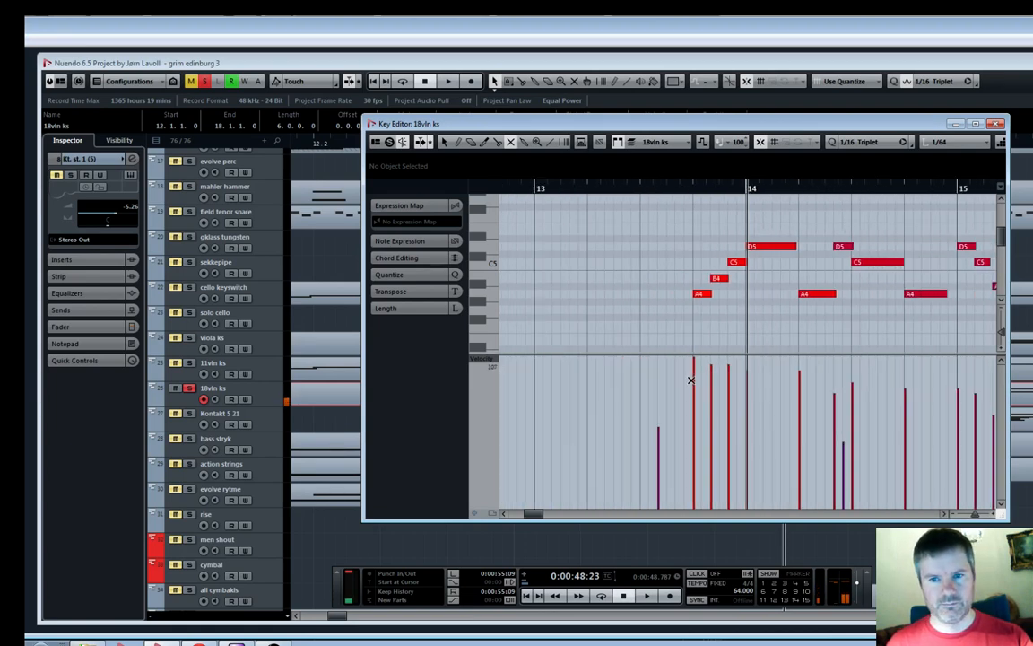
key(g)
key(g)
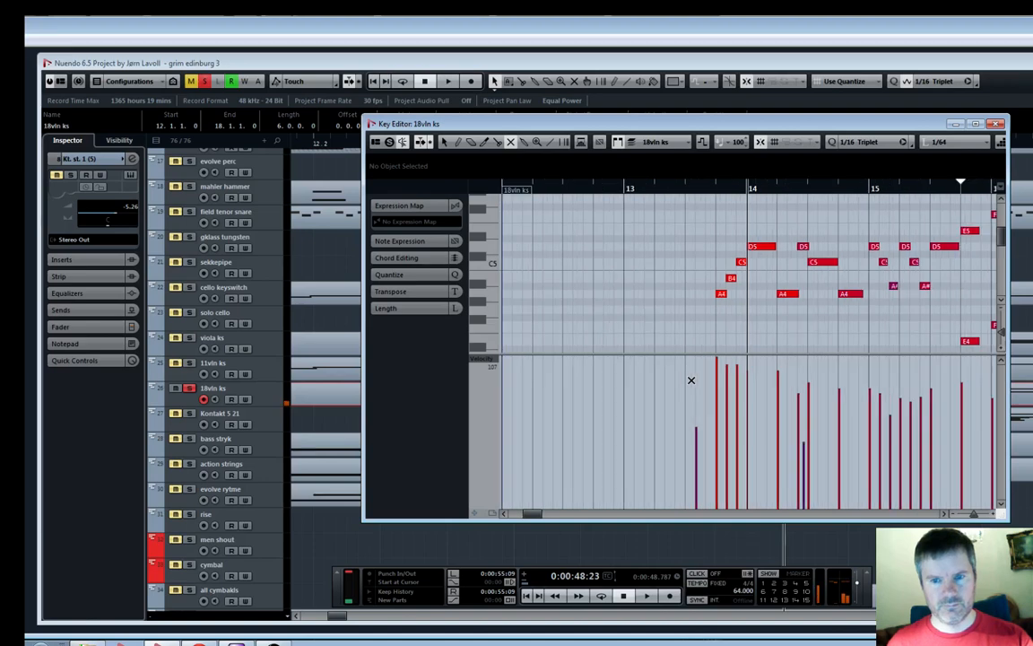
key(g)
key(g)
key(g)
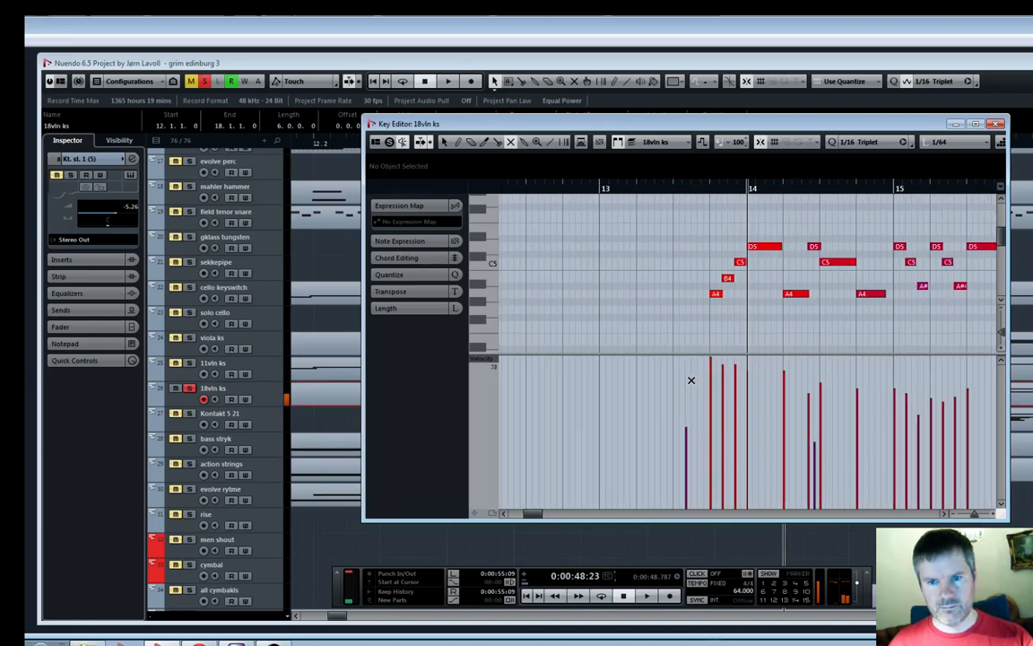
key(g)
key(g)
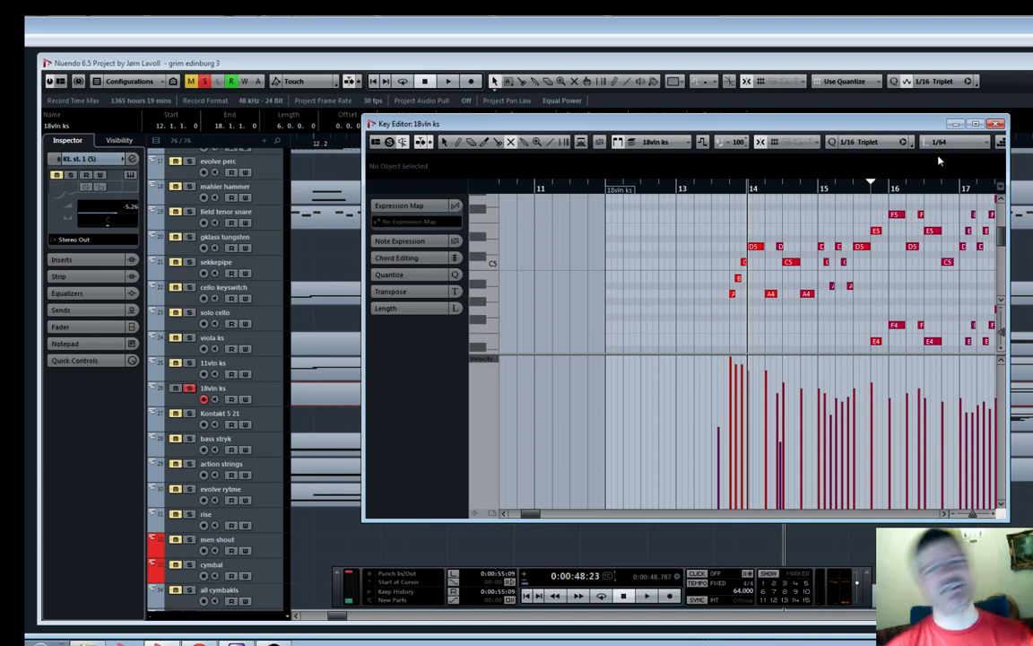
click(994, 125)
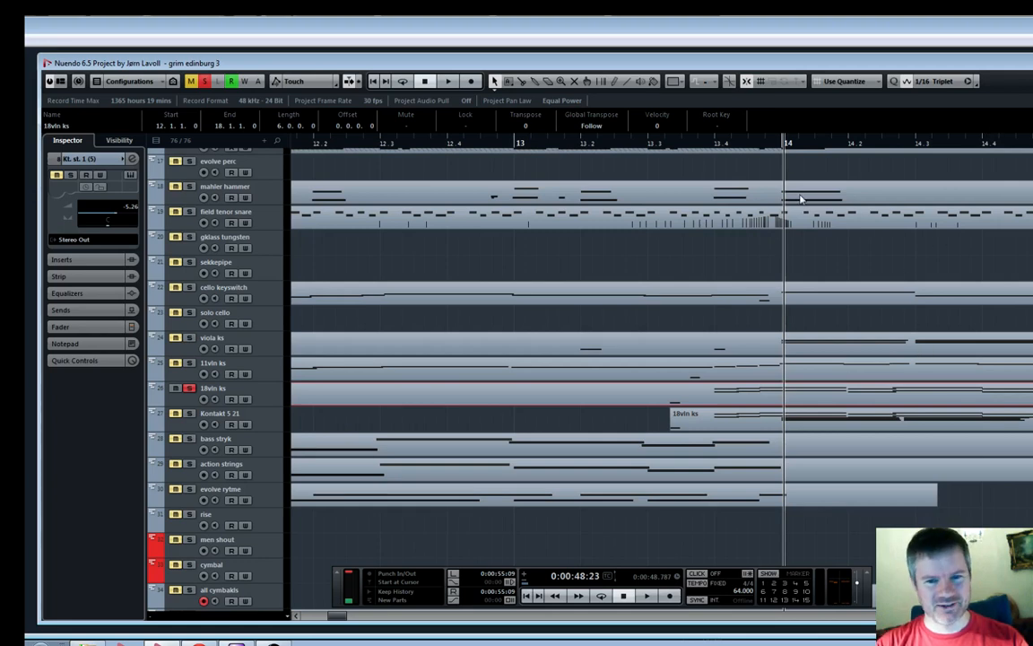
Play the soloed 18vln ks track from the middle of bar 13 past the start of bar 14
click(628, 147)
key(space)
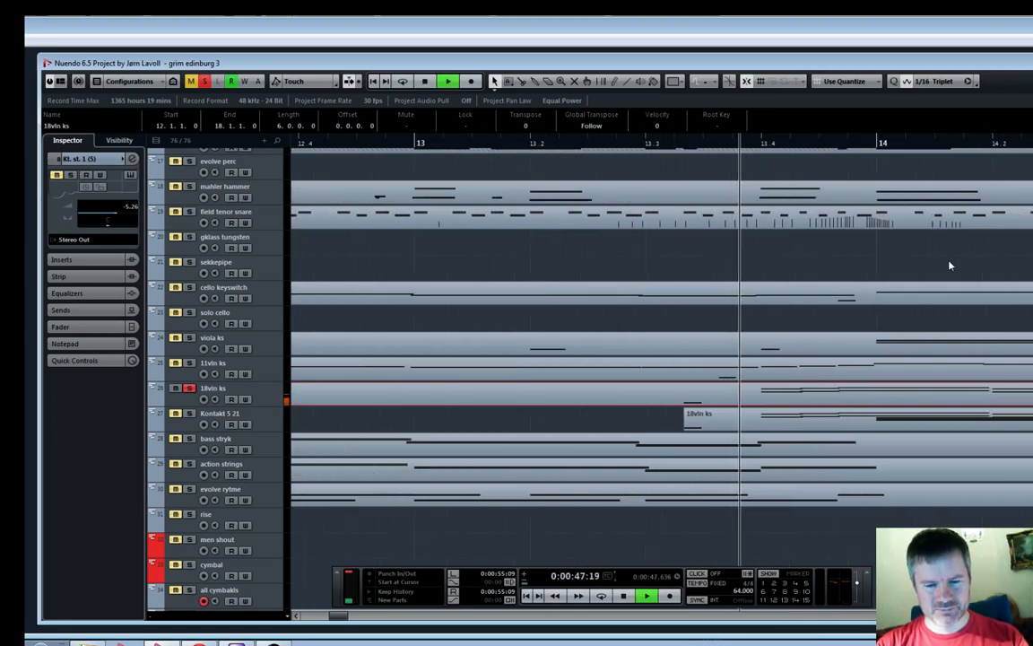
key(space)
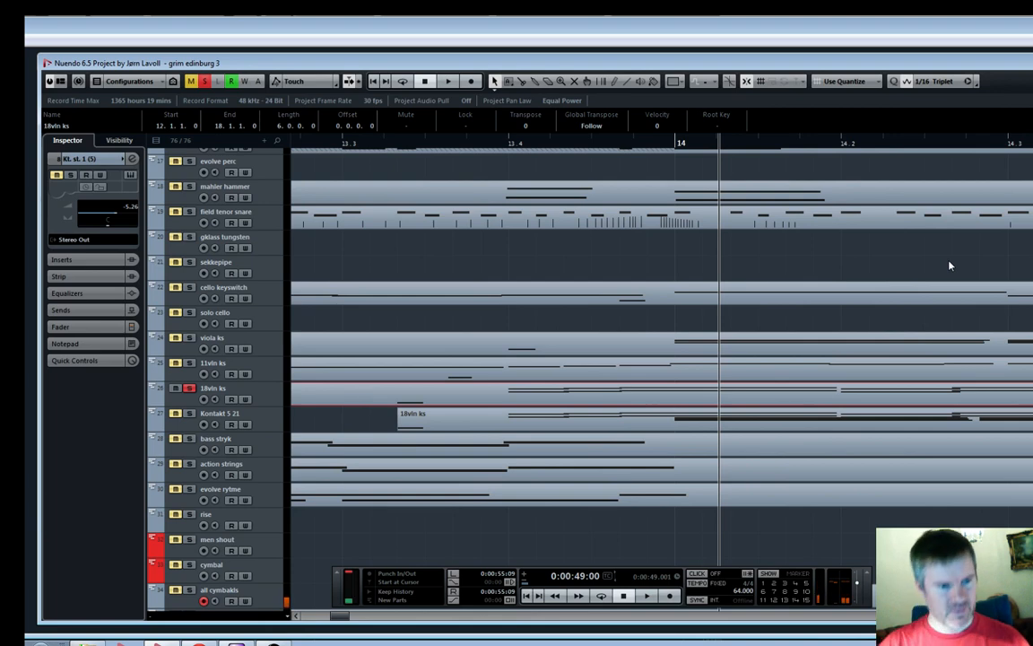
Turn off solo and record enable on the 18vln ks track and play the full arrangement up to 13.4
right_click(566, 293)
click(204, 401)
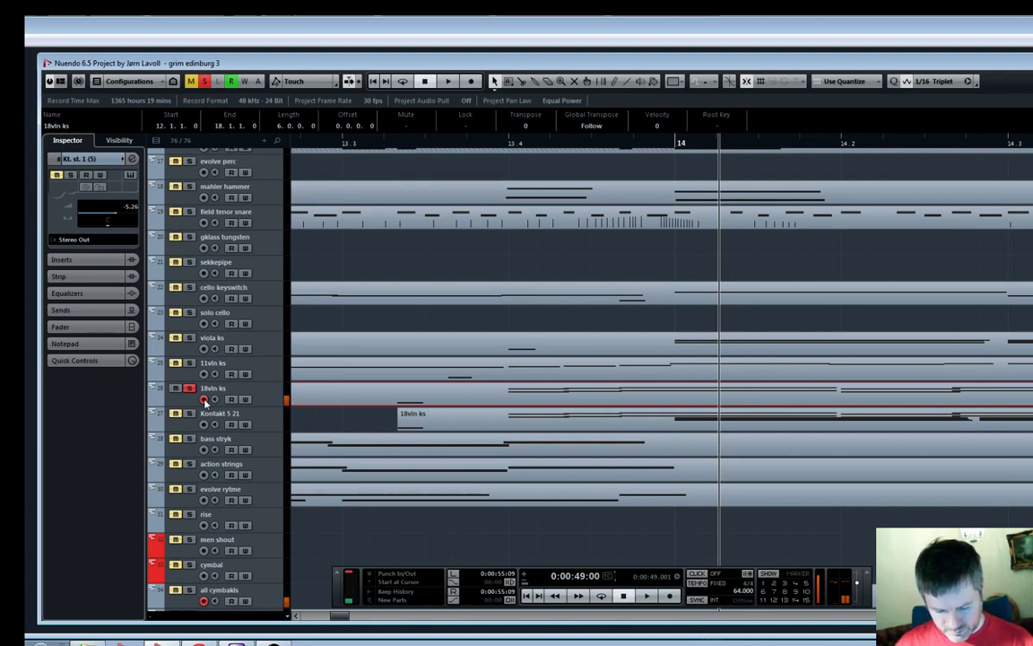
click(205, 401)
click(190, 389)
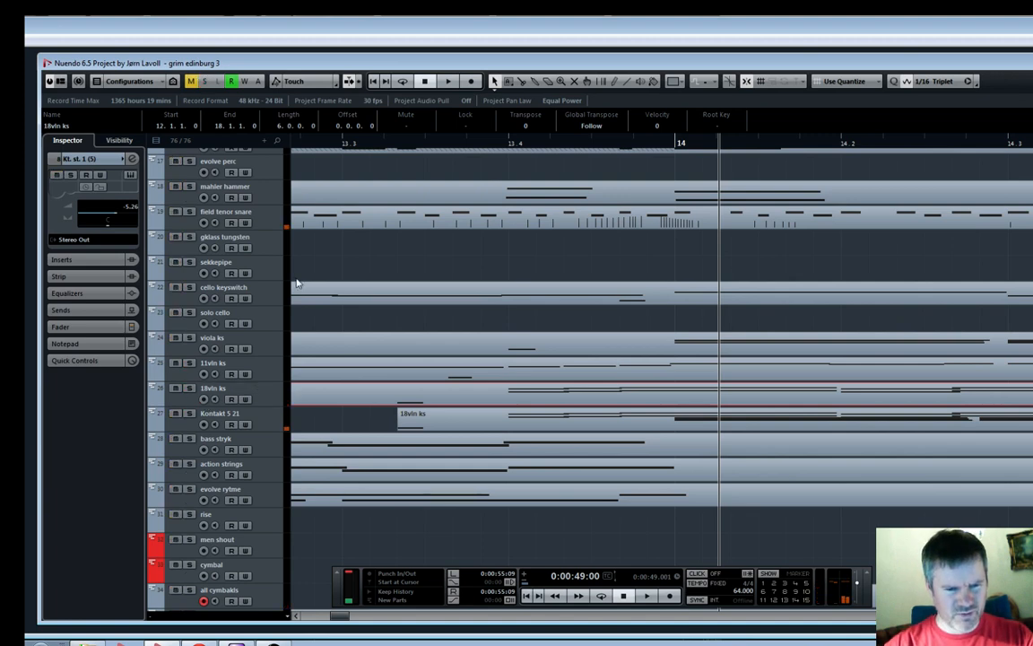
key(space)
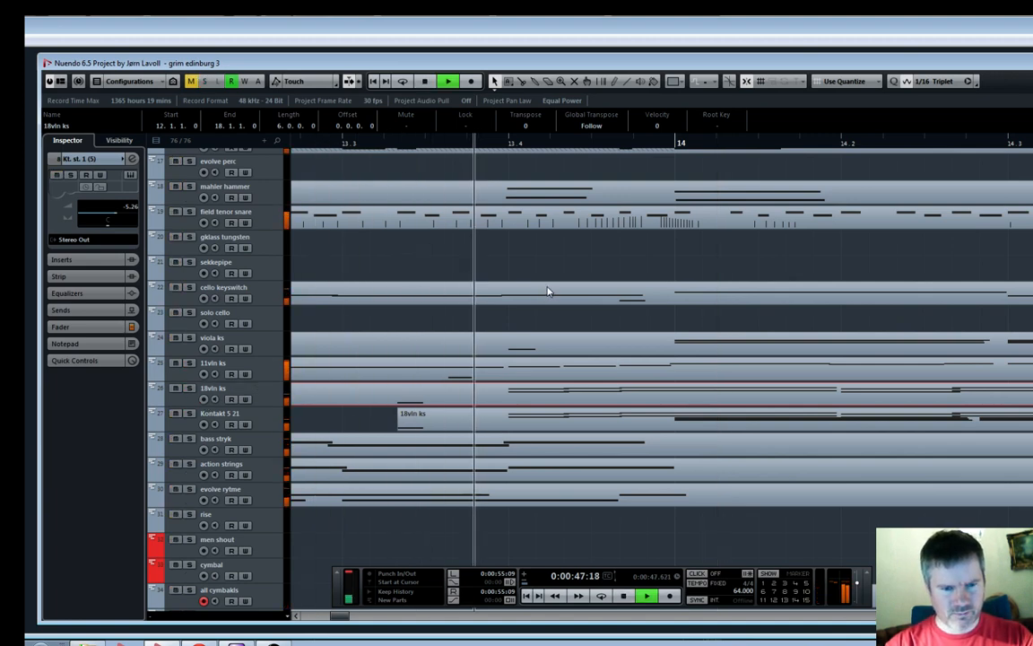
key(space)
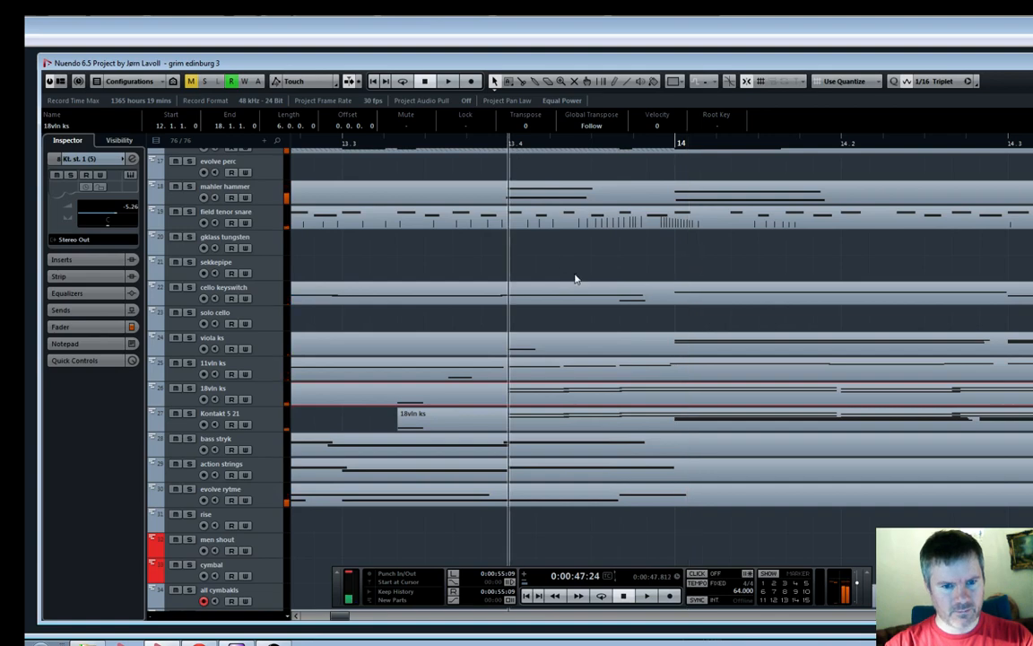
Look through the tracks from sekkepipe down to play_VST_x64 20 to examine their parts around bars 10 to 16
scroll(575, 278, down, 4)
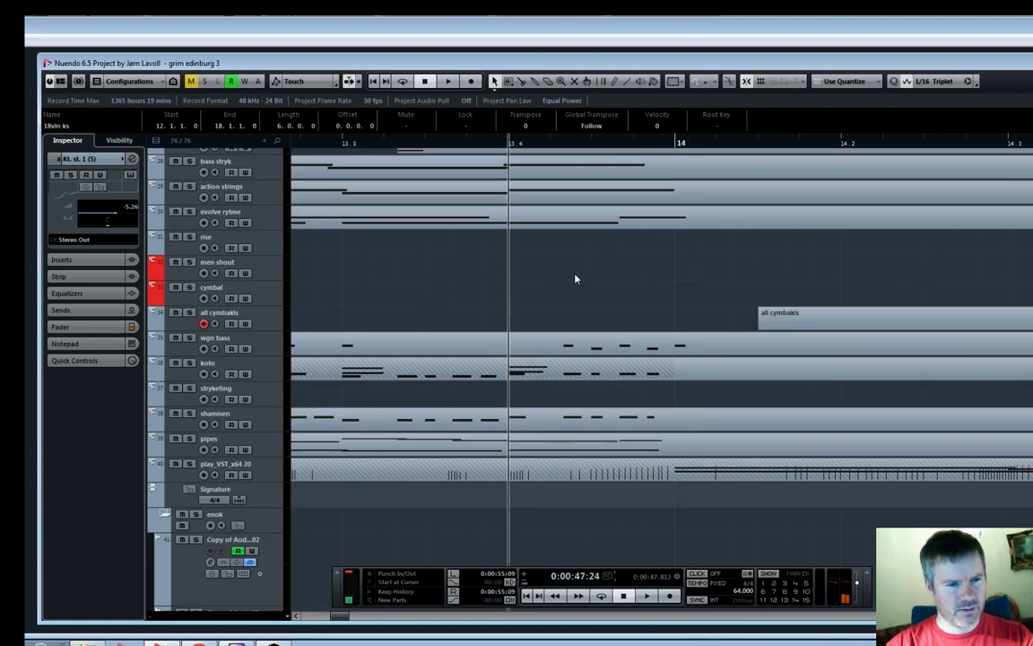
scroll(575, 278, down, 3)
scroll(575, 278, up, 3)
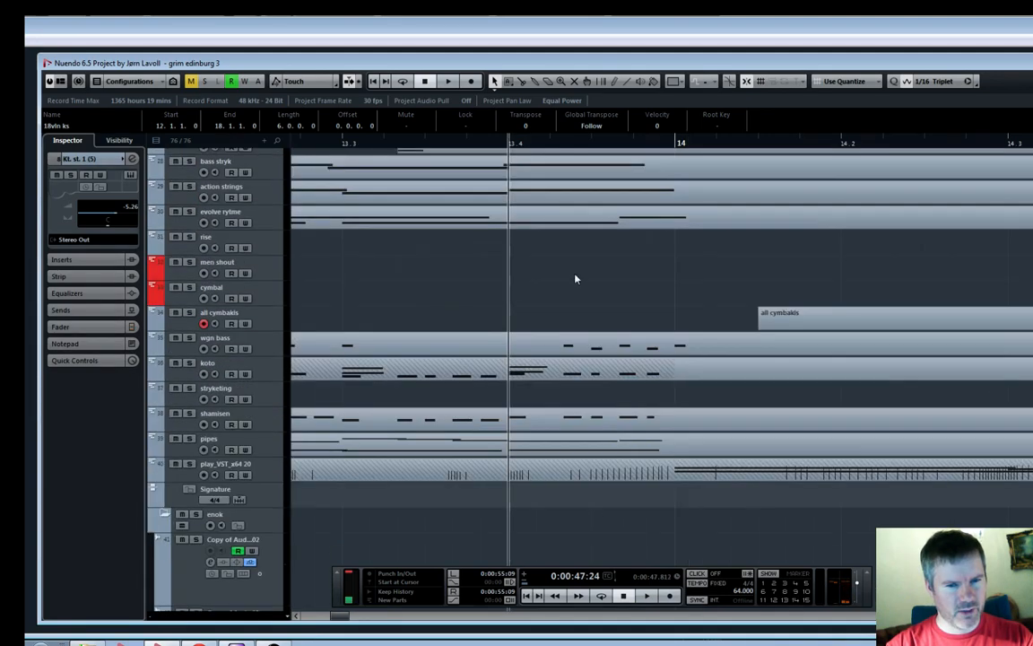
scroll(575, 278, up, 2)
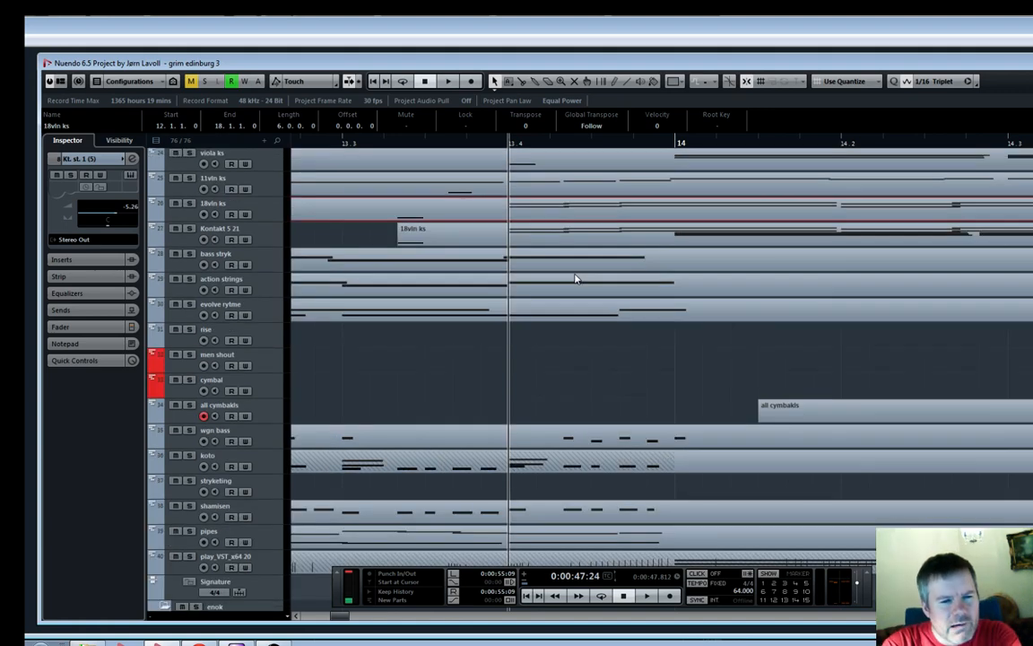
scroll(575, 278, down, 2)
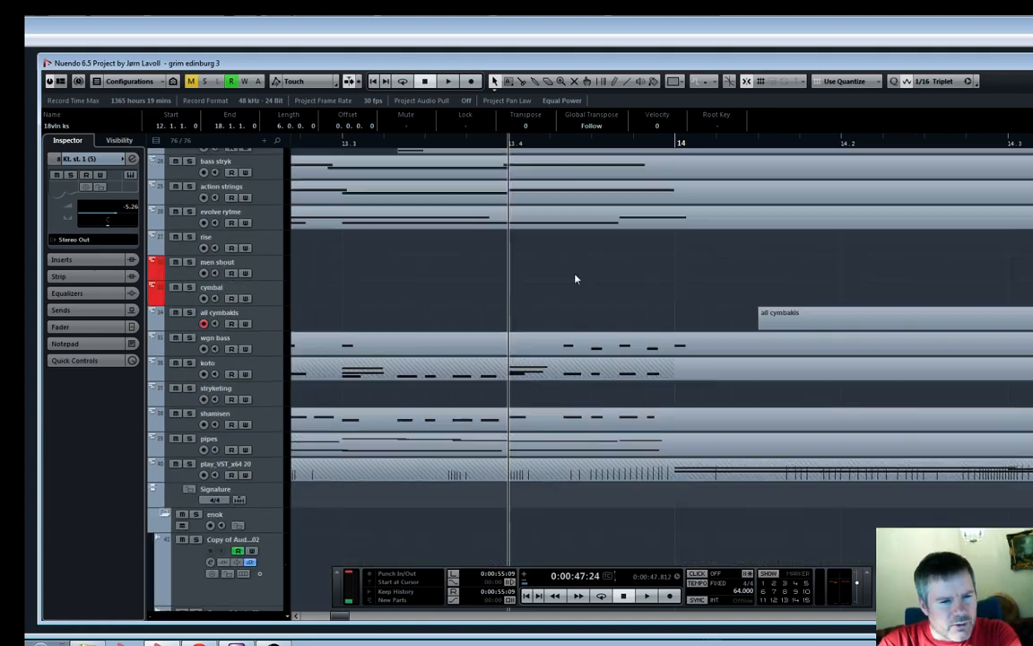
key(g)
key(g)
key(g)
key(g)
key(g)
key(g)
key(g)
key(g)
key(g)
key(g)
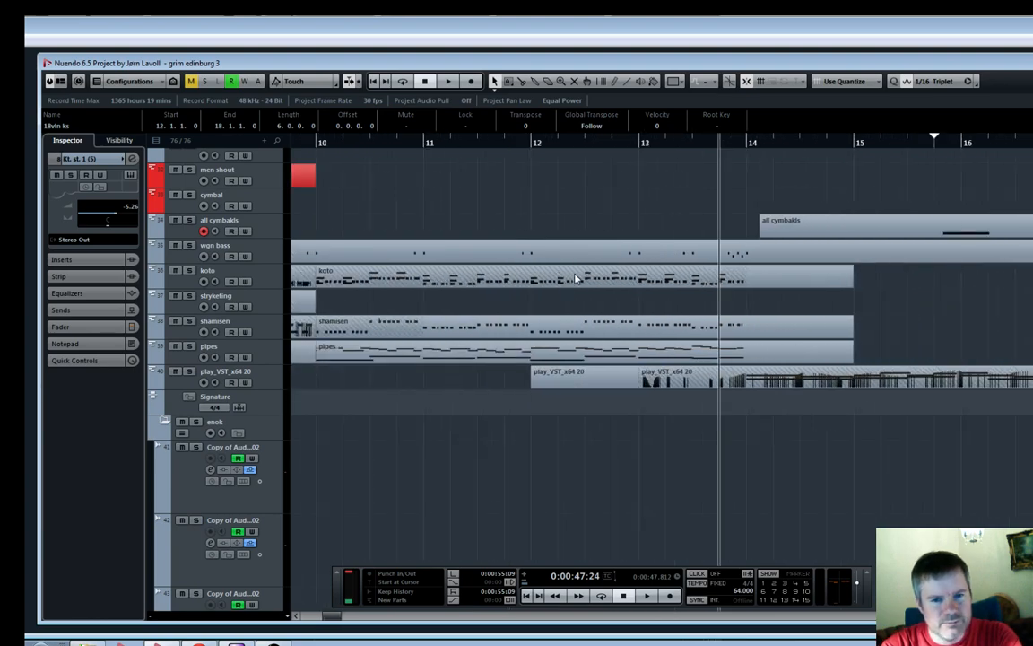
scroll(574, 279, down, 3)
scroll(574, 279, up, 6)
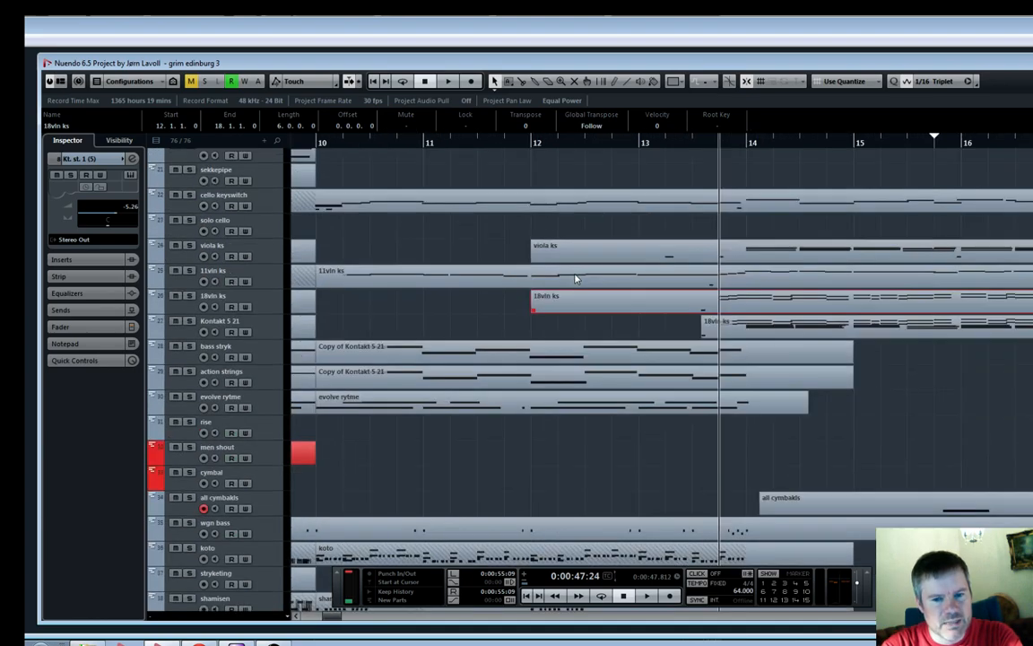
scroll(574, 279, down, 3)
Audition the play_VST_x64 20 track in solo leading into bar 14, and release its solo
click(191, 465)
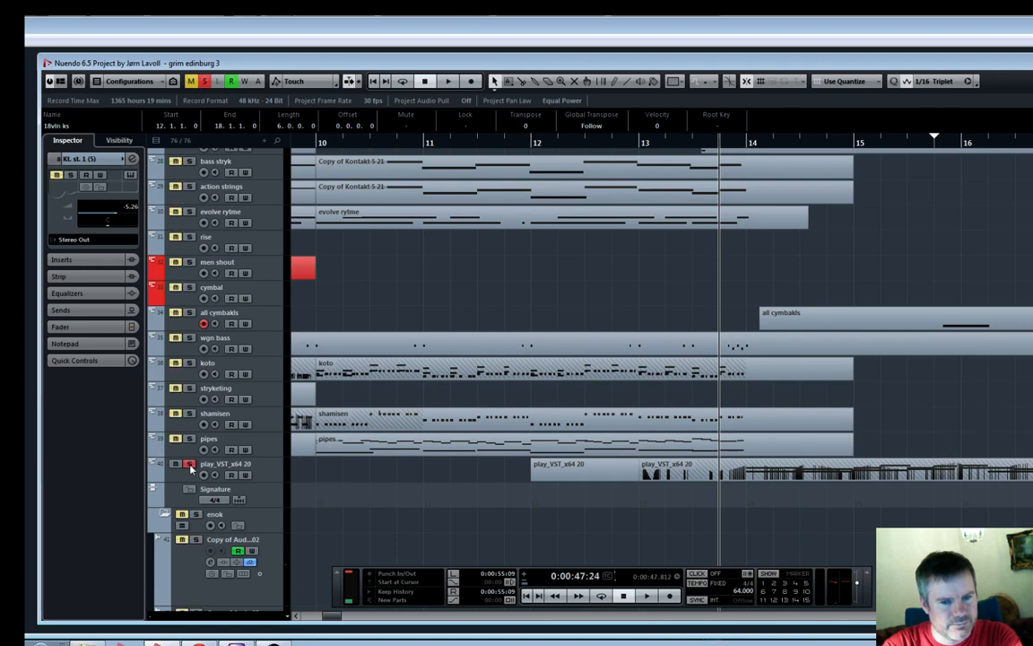
key(space)
click(191, 465)
Solo the pipes track and play it from just before bar 13 until late in that bar
click(189, 440)
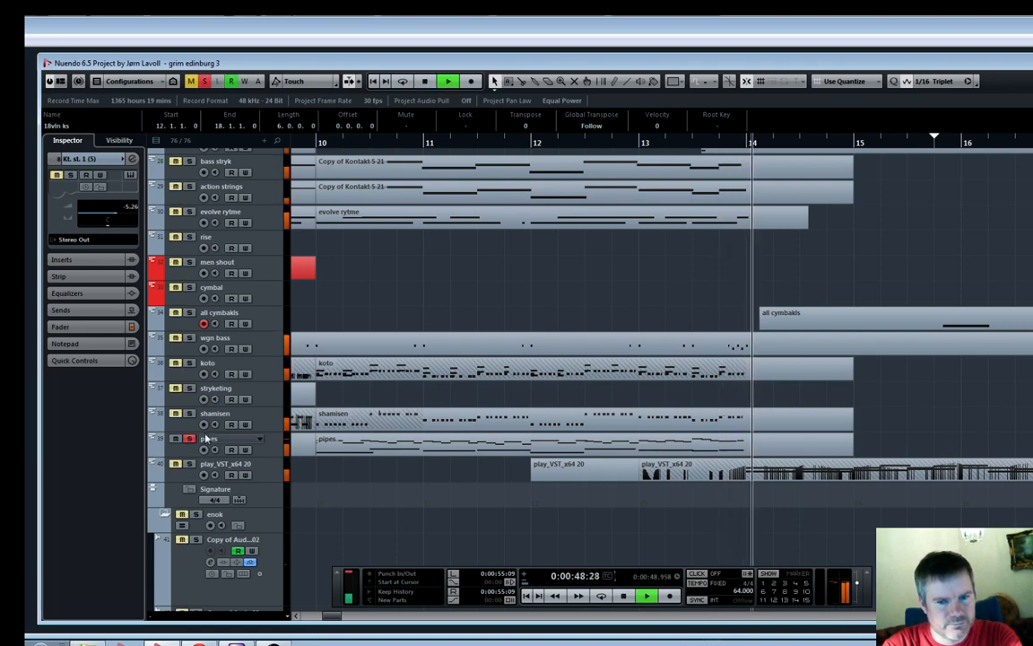
click(621, 140)
key(h)
key(h)
key(h)
key(h)
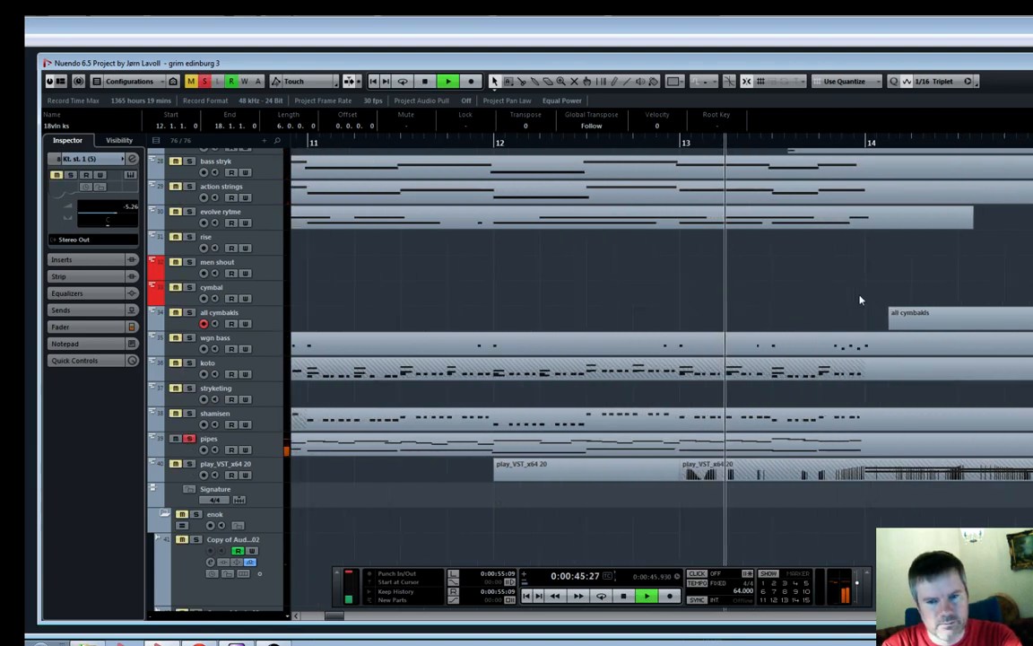
key(g)
scroll(861, 299, up, 4)
key(space)
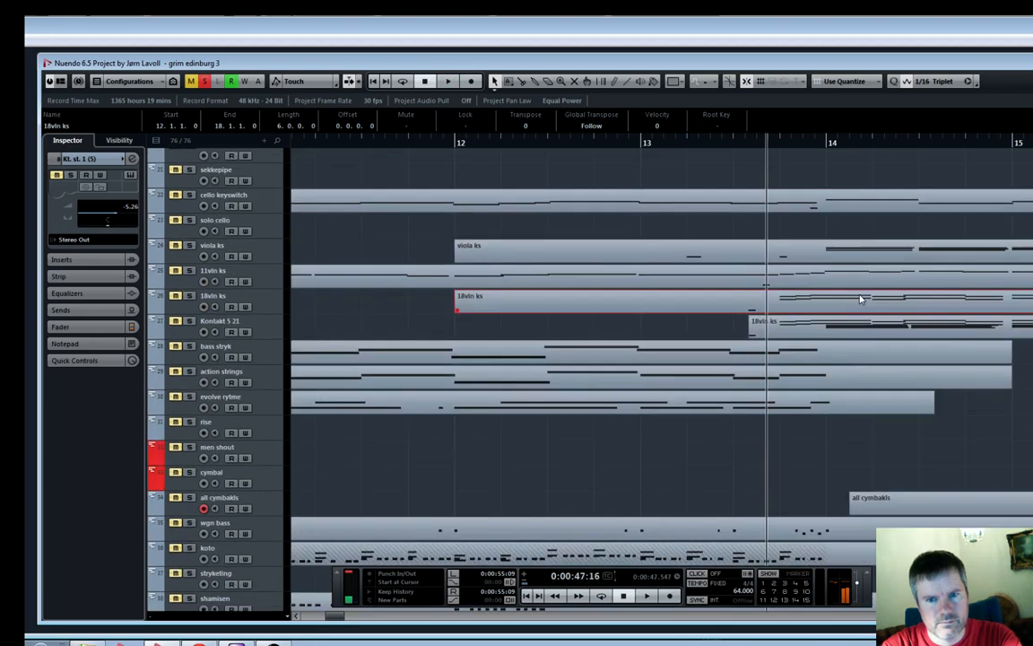
Open the pipes part in the key editor and play its phrase from bar 13 to just before bar 14
click(641, 149)
scroll(798, 375, down, 4)
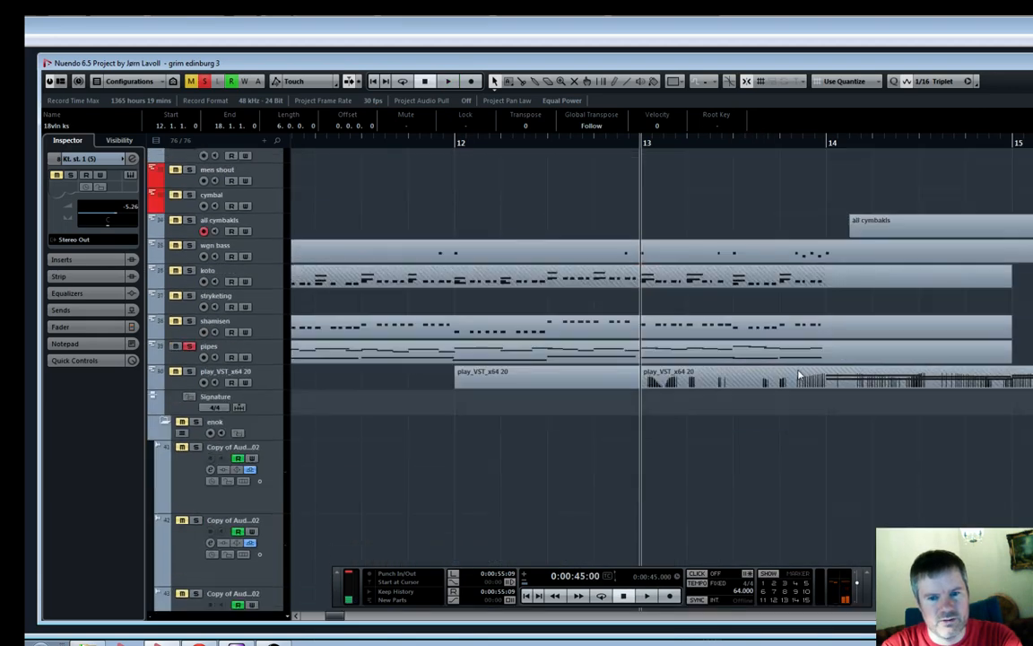
double_click(681, 351)
key(h)
scroll(936, 265, up, 1)
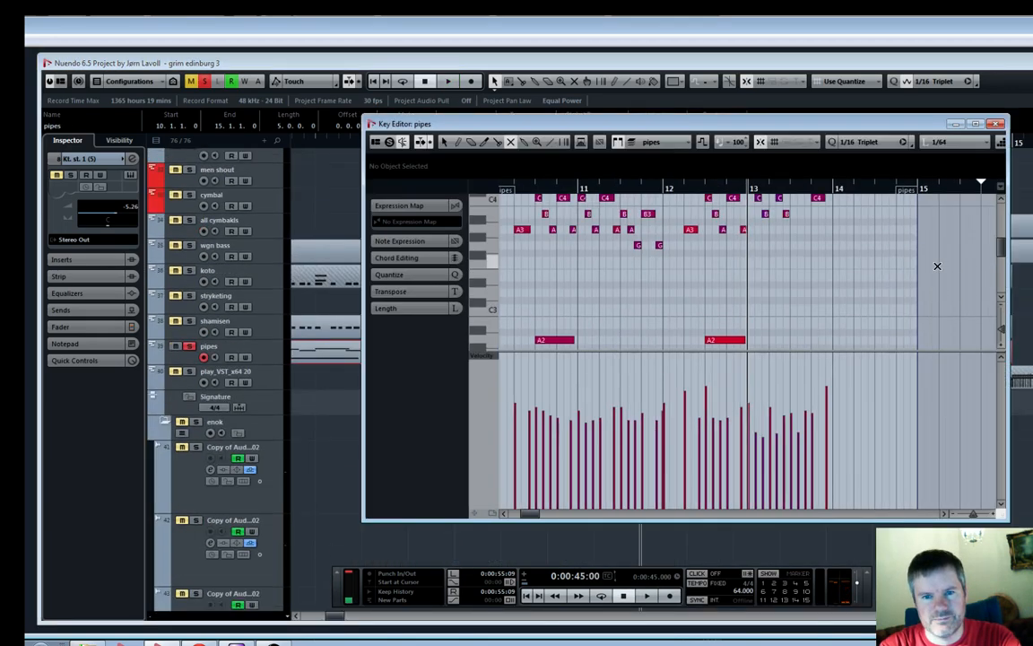
key(h)
scroll(935, 262, up, 3)
key(space)
key(h)
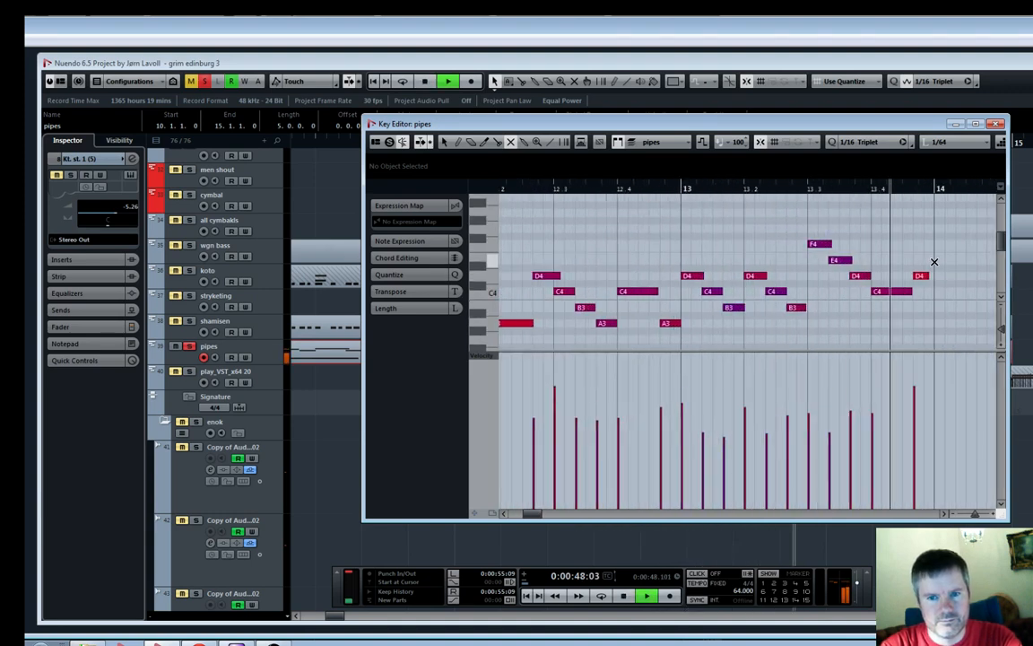
key(space)
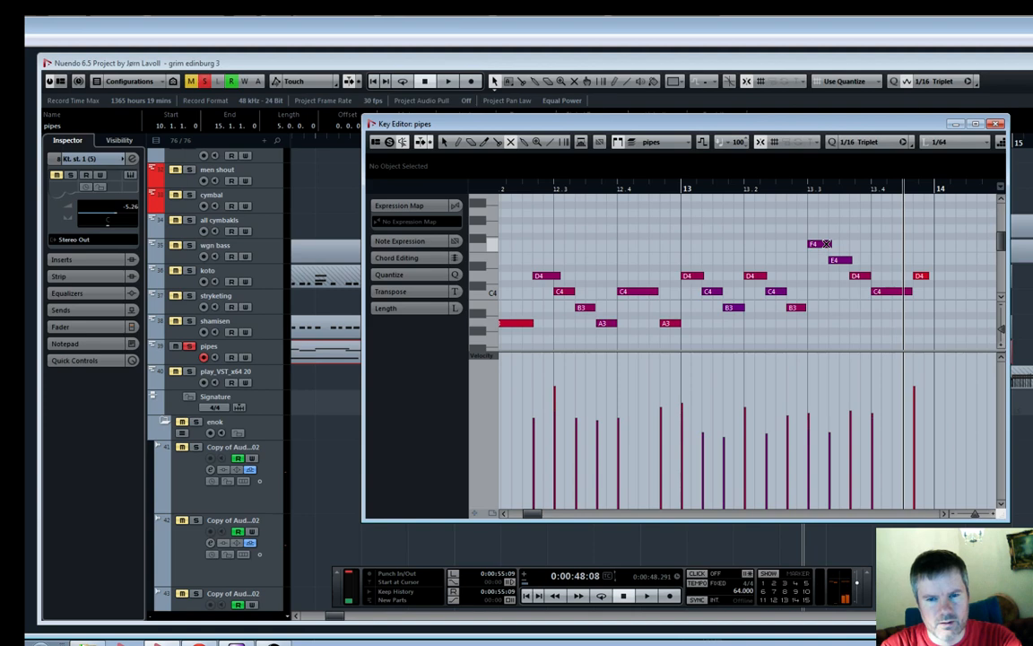
Replace the pipes' F4, E4 and D4 run at 13.3 with one C4 lasting until 13.4, and lower the C4 at 13.4 to A3
scroll(842, 277, down, 7)
scroll(842, 277, up, 8)
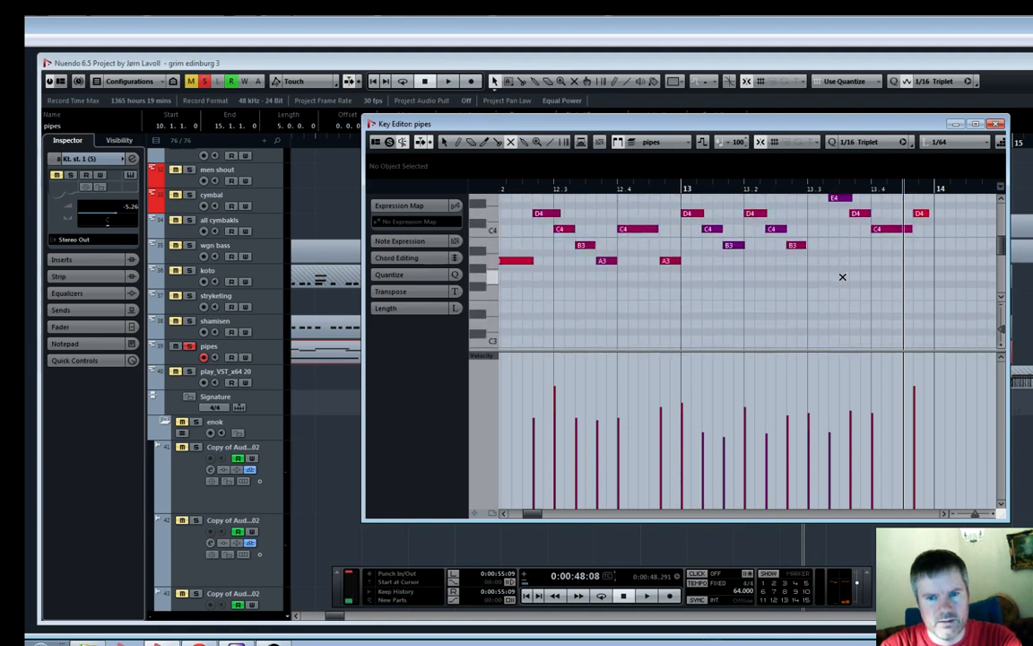
key(1)
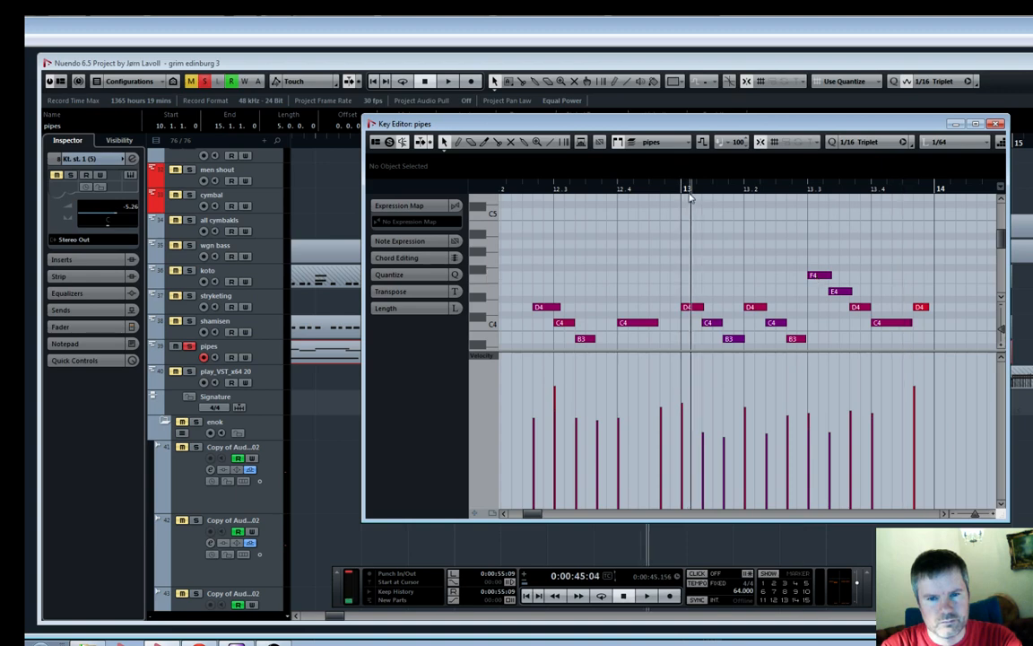
scroll(818, 278, down, 2)
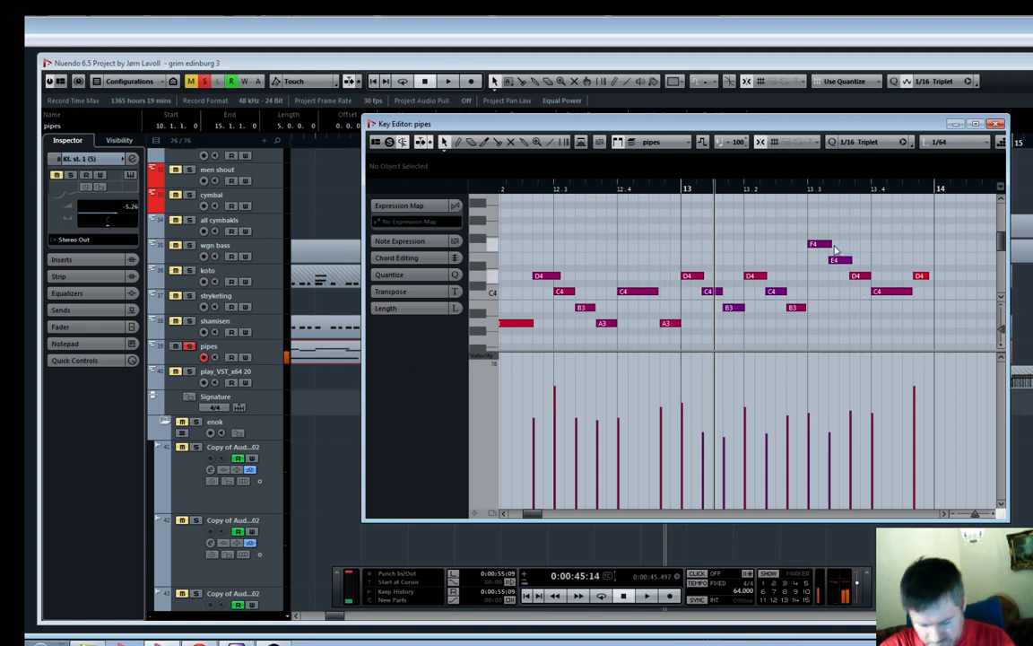
drag(825, 249, 888, 324)
key(Delete)
drag(846, 291, 870, 292)
Play the edited pipes phrase through to just before bar 14 and check its lower notes
key(space)
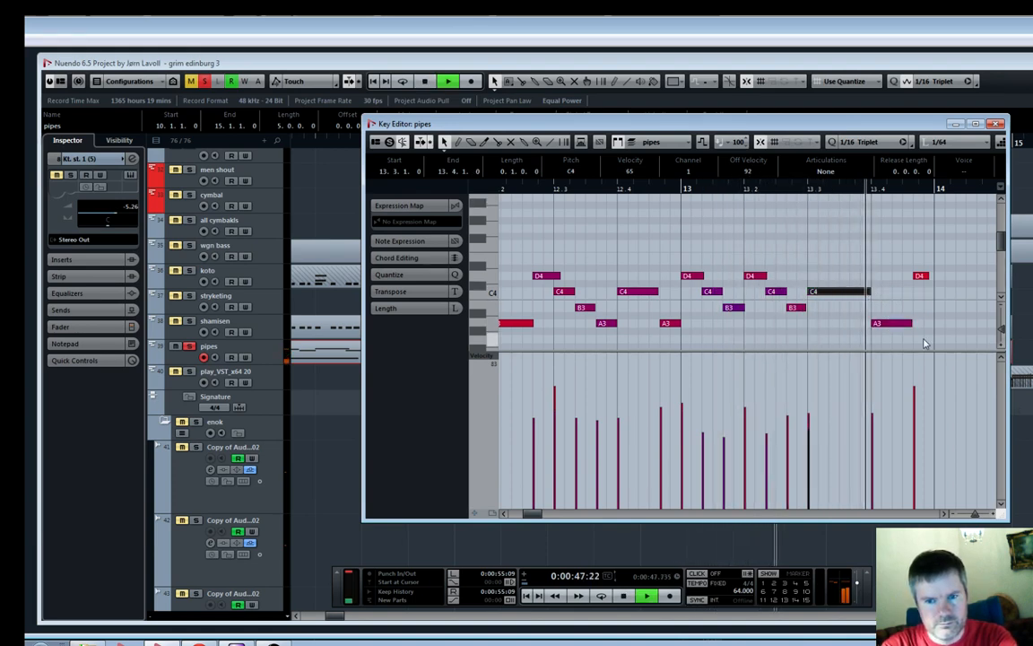
key(space)
scroll(915, 314, down, 3)
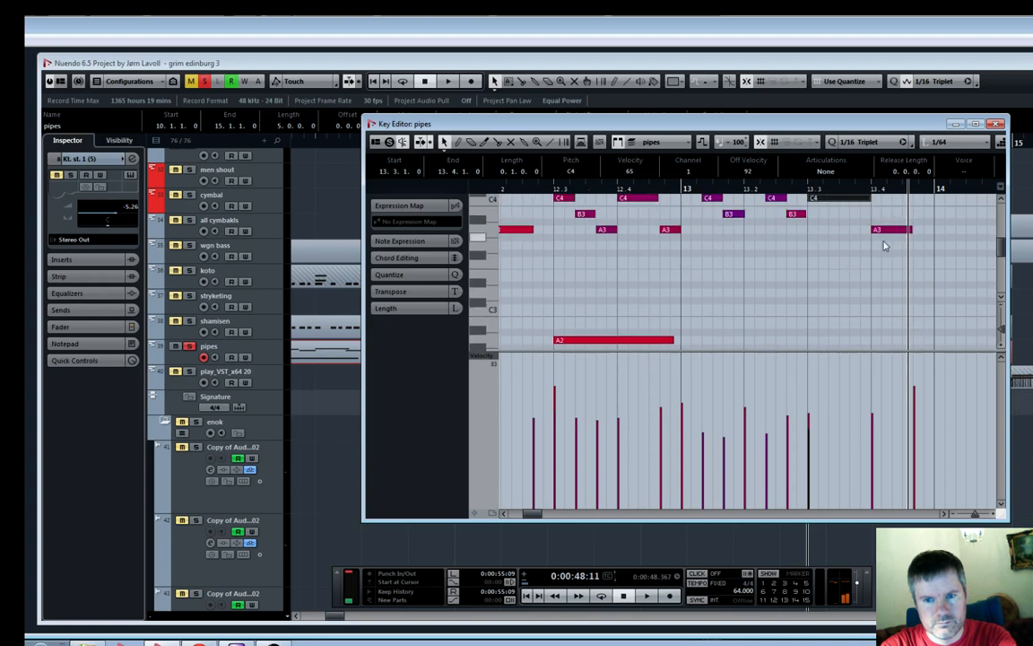
Raise the pipes' A3 at 13.4 to B3 and play the end of the phrase
drag(892, 261, 888, 253)
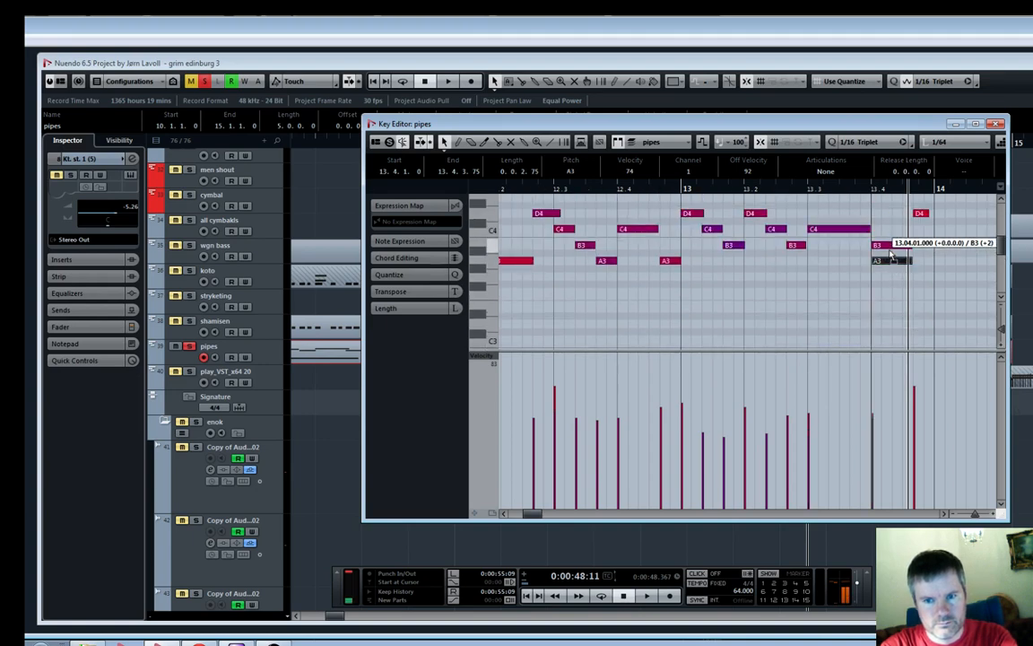
scroll(828, 195, up, 2)
key(space)
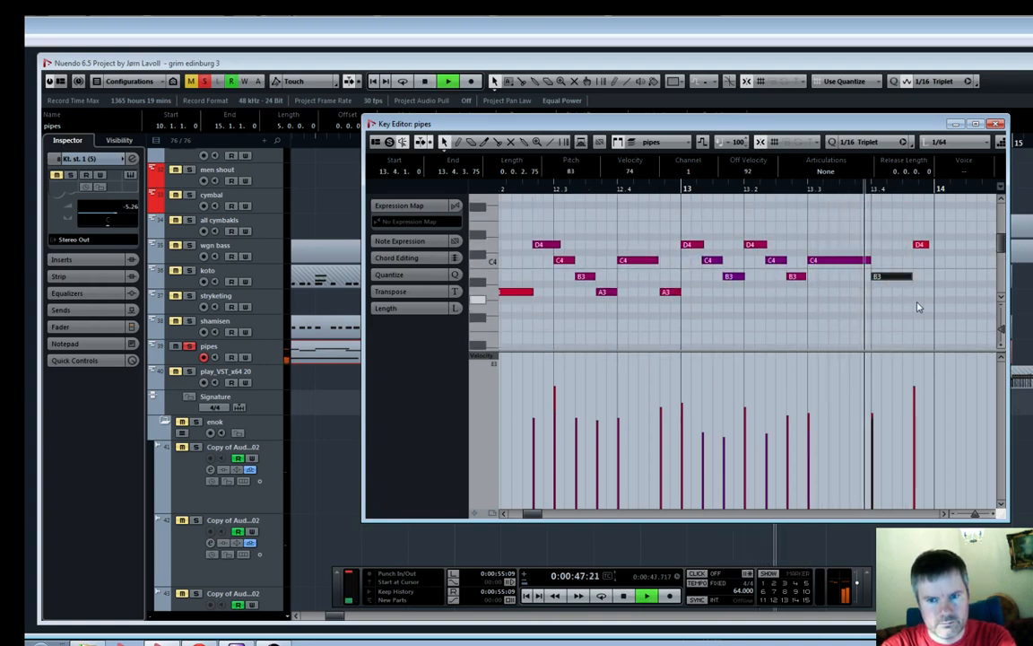
key(space)
Delete the pipes' D4 just before bar 14 and play the phrase into the full mix
click(916, 244)
key(Delete)
key(space)
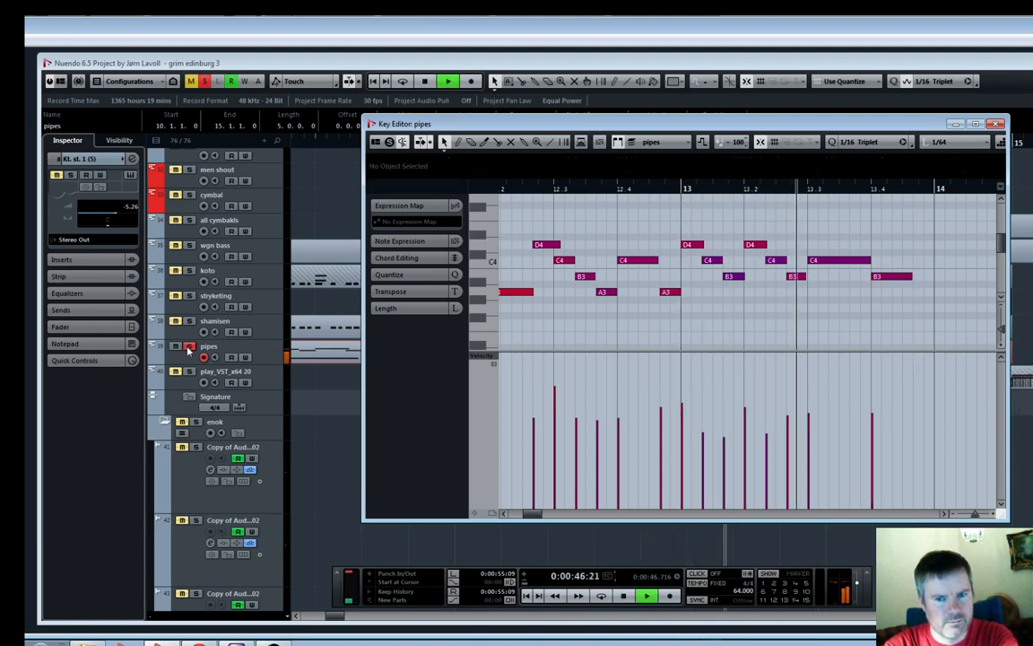
key(space)
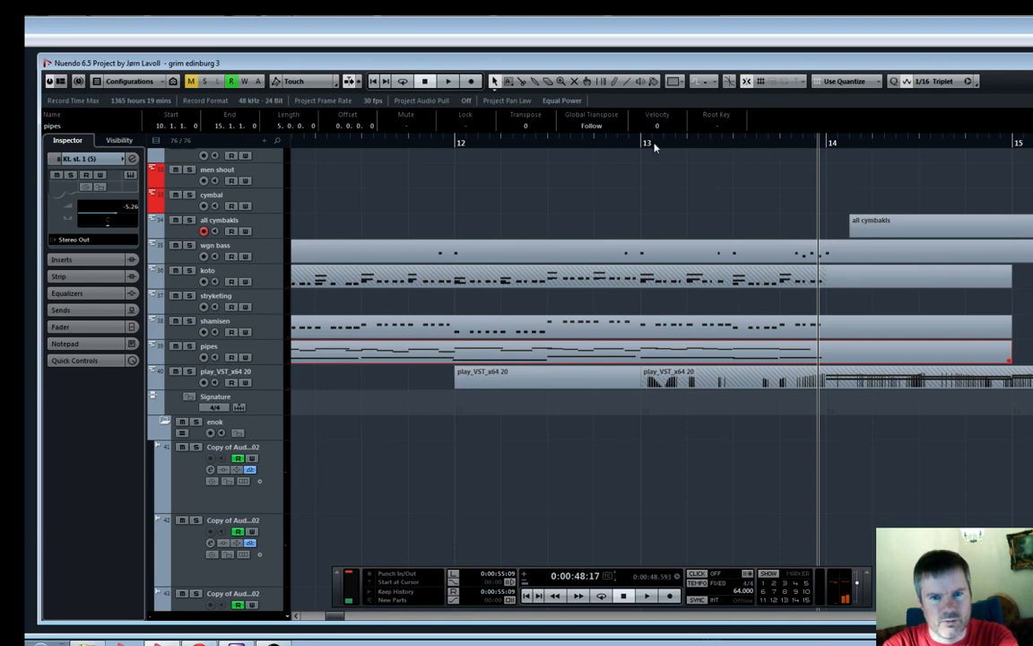
Play the full arrangement from bar 13 into the start of bar 14
click(655, 148)
key(space)
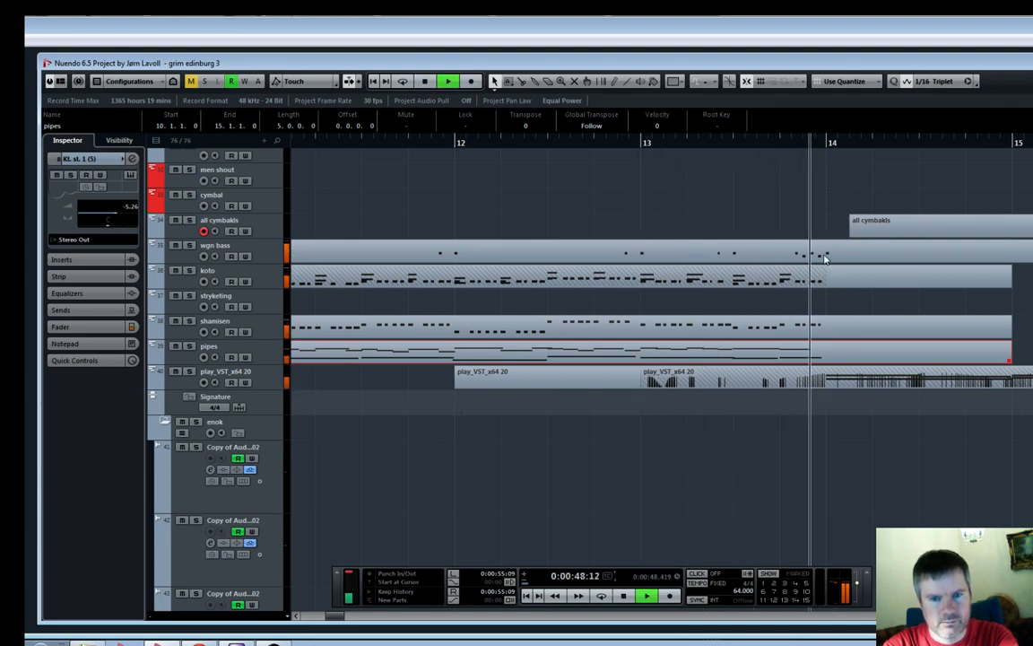
scroll(823, 256, up, 3)
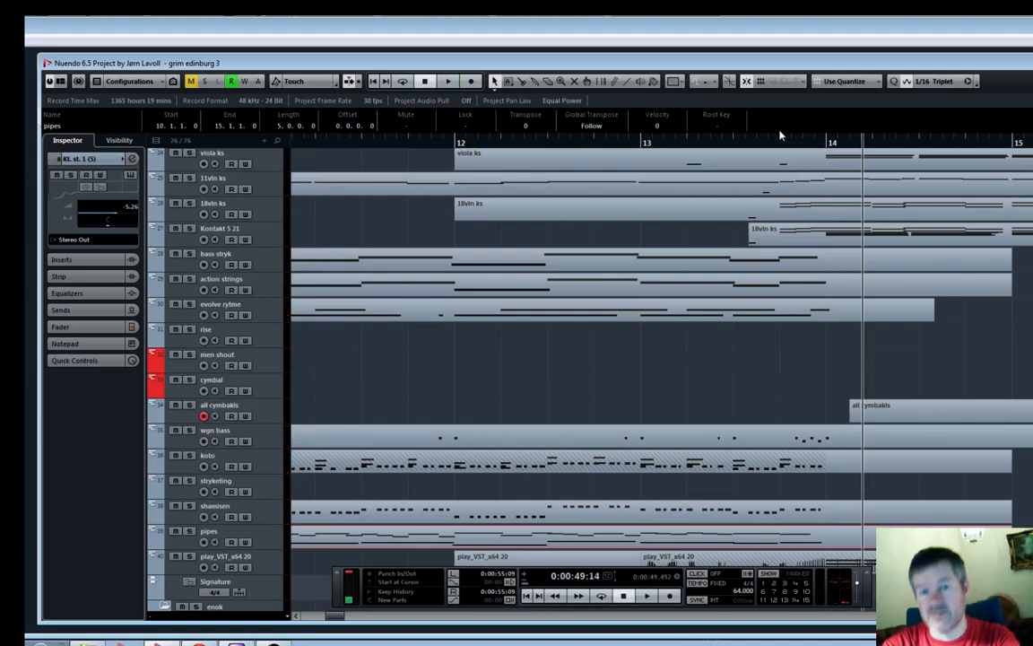
Survey the tracks around the transition into bar 14 and place the playhead late in bar 13
click(440, 143)
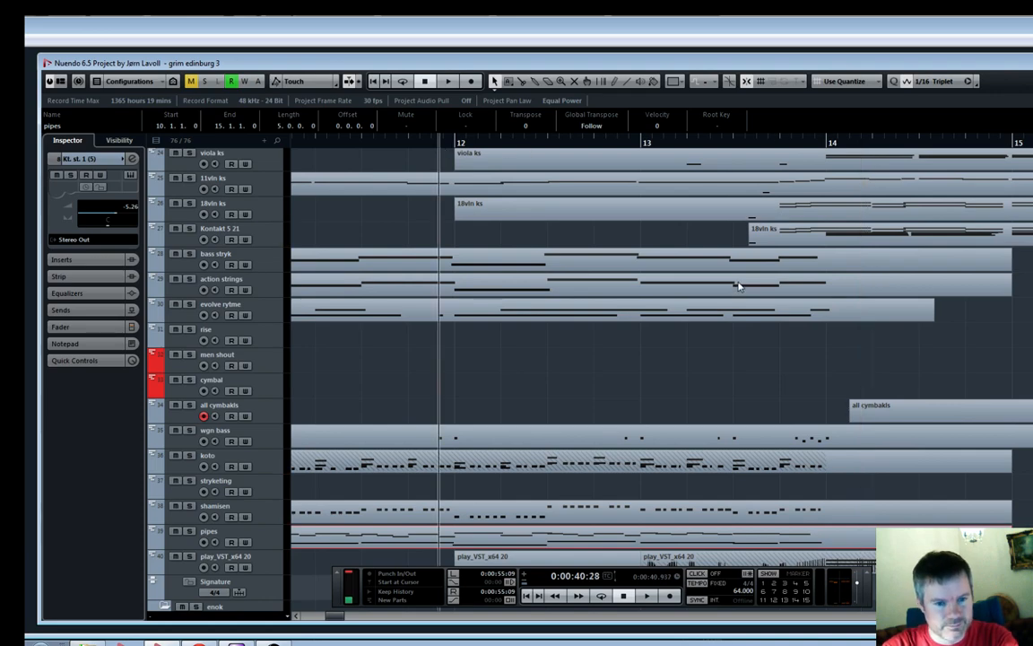
key(g)
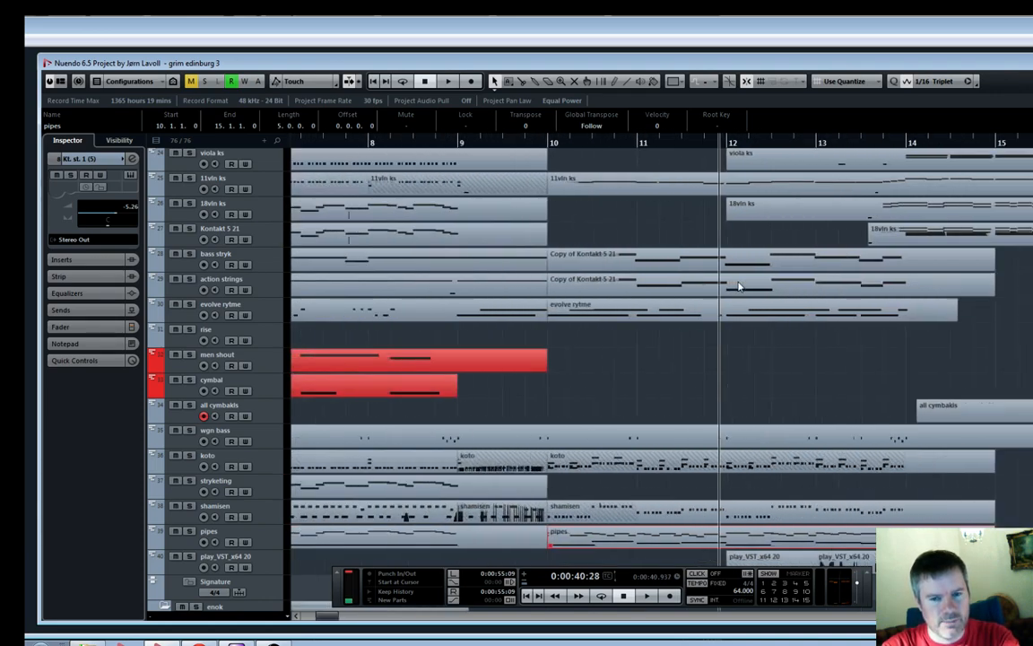
key(g)
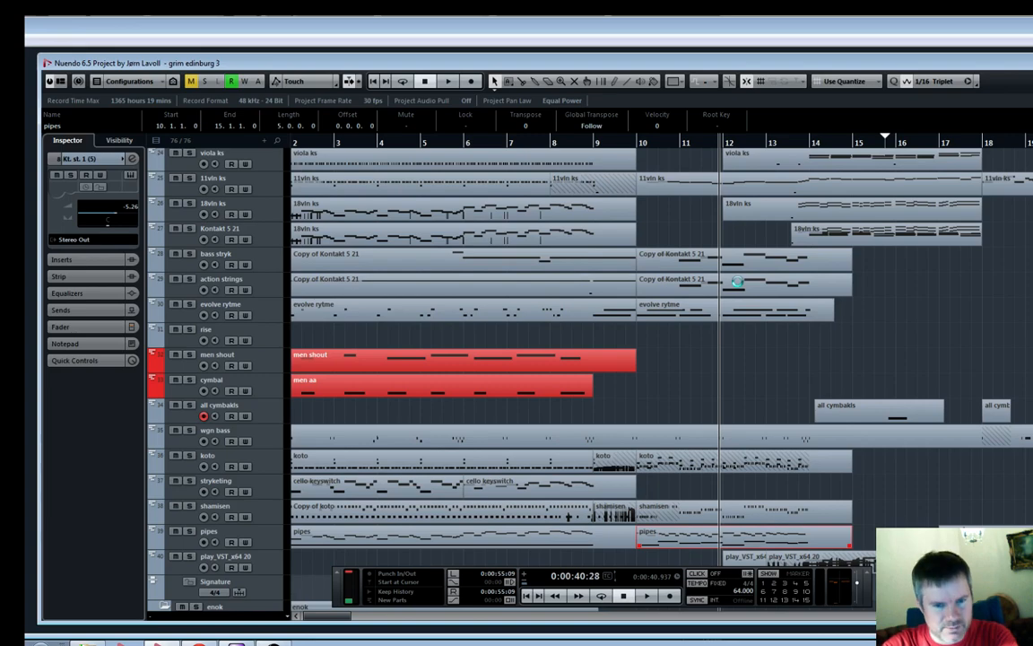
scroll(737, 282, down, 2)
click(576, 142)
scroll(736, 235, down, 1)
scroll(736, 235, up, 2)
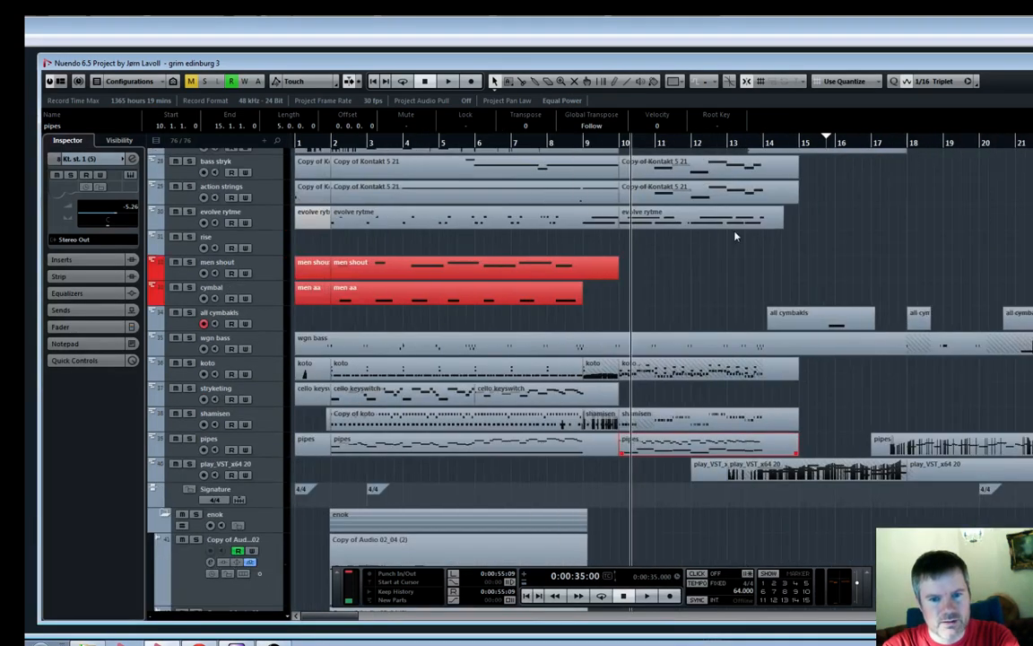
scroll(736, 235, up, 1)
scroll(736, 236, up, 2)
click(849, 143)
key(h)
key(h)
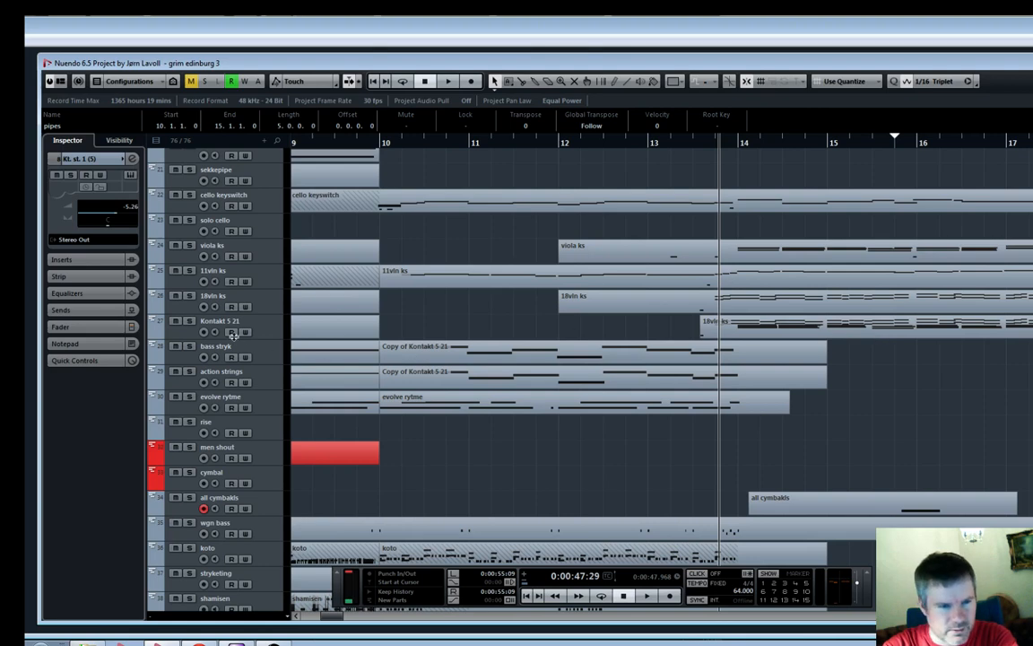
Solo the 18vln ks track, play it from late in bar 13 to late in bar 14, and open its part in the key editor
click(183, 299)
key(space)
double_click(764, 305)
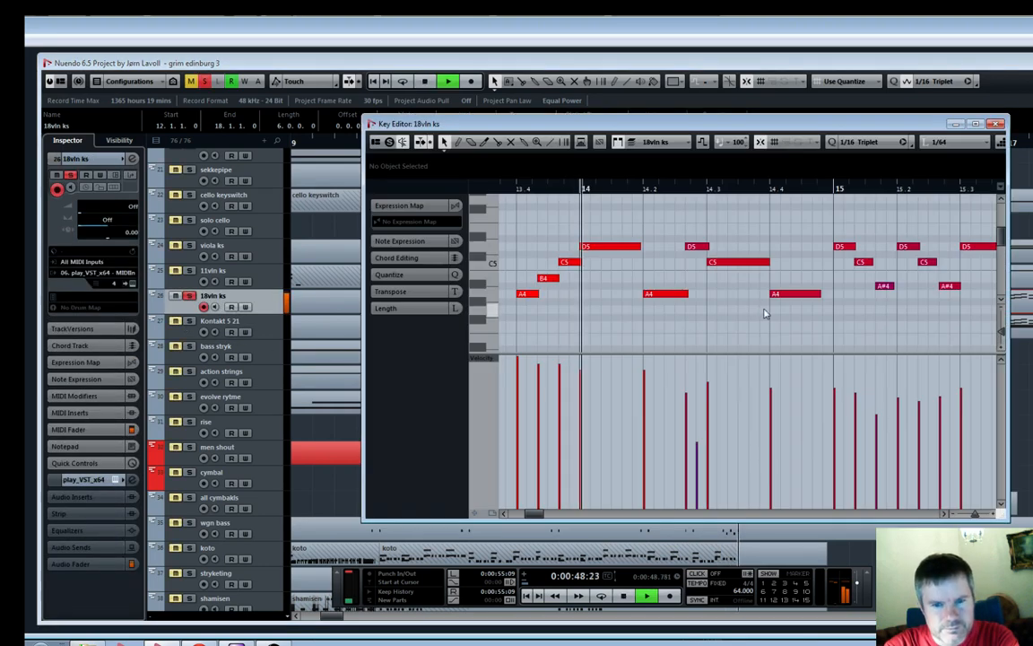
scroll(764, 312, down, 5)
key(g)
key(g)
key(g)
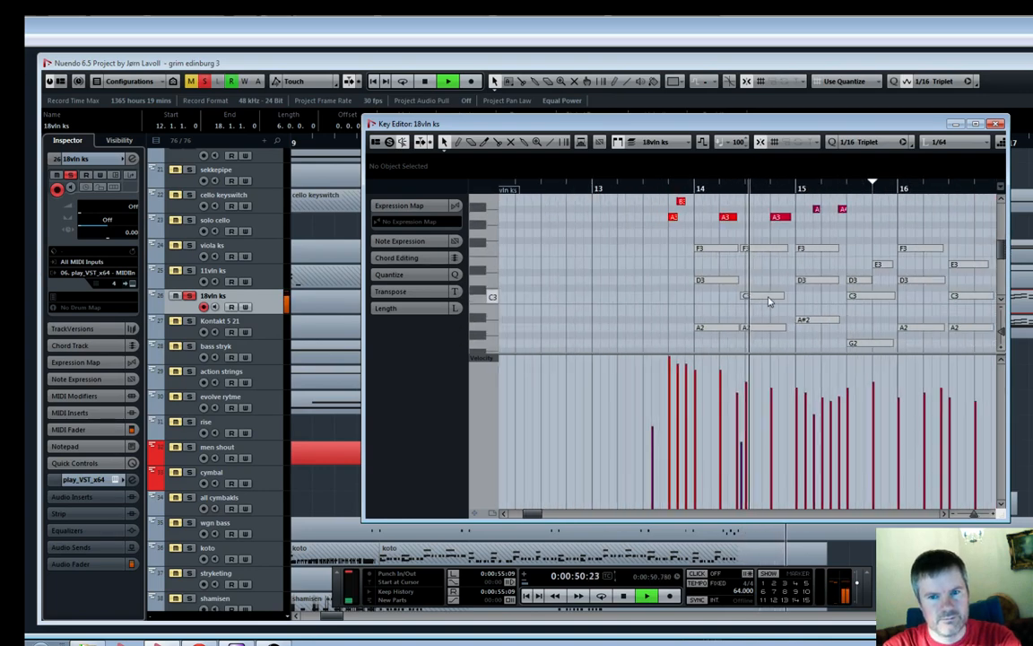
key(g)
key(g)
key(space)
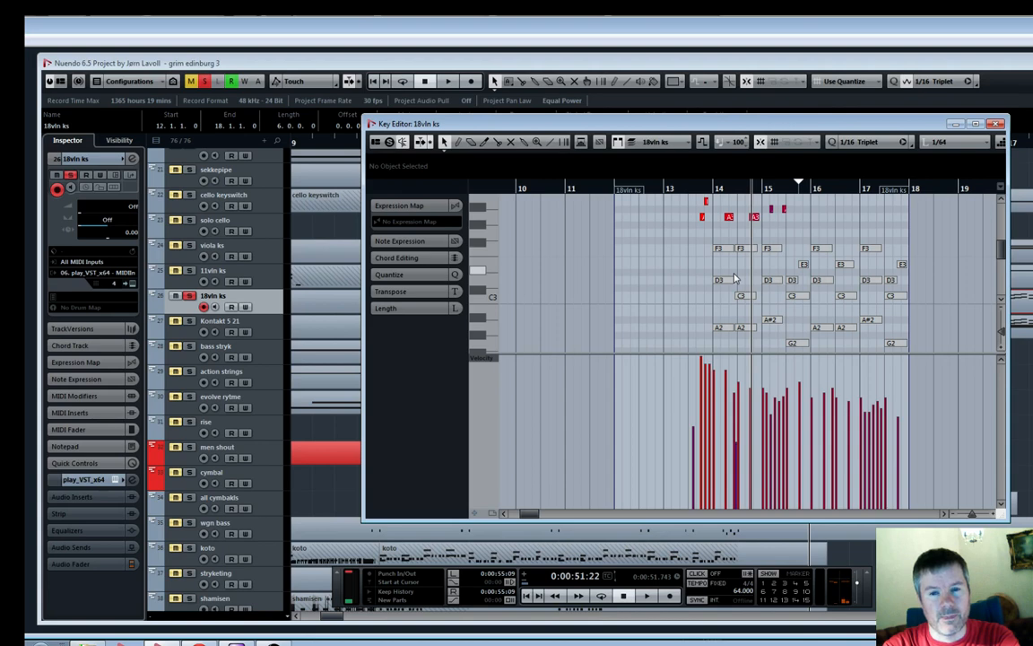
Examine the upper melody and lower chord notes of the 18vln ks part, and close the key editor
scroll(734, 278, up, 5)
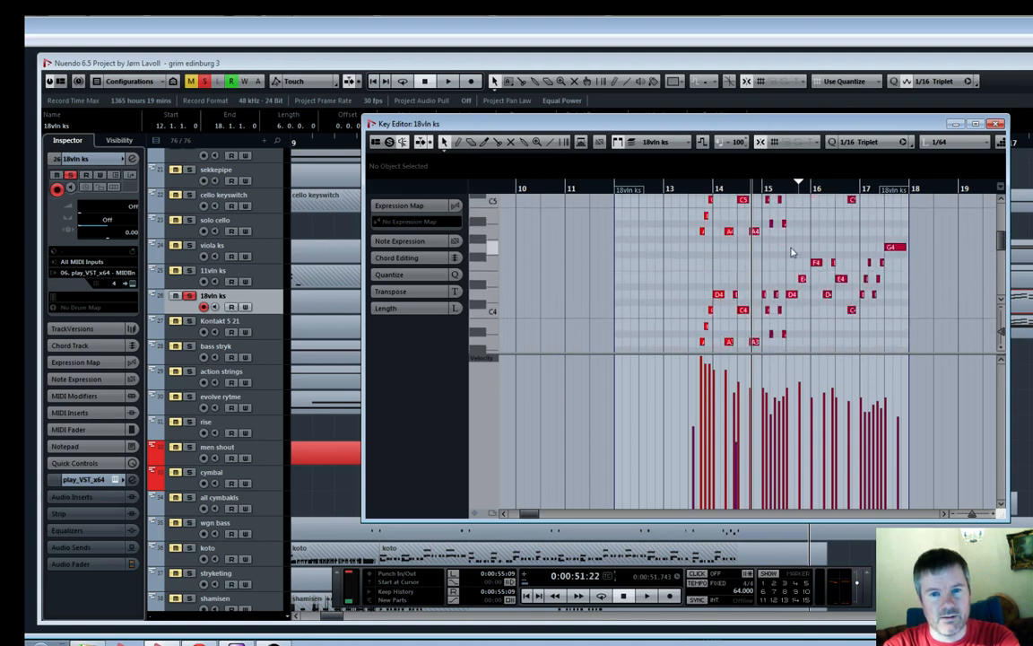
scroll(794, 249, down, 1)
scroll(796, 242, down, 2)
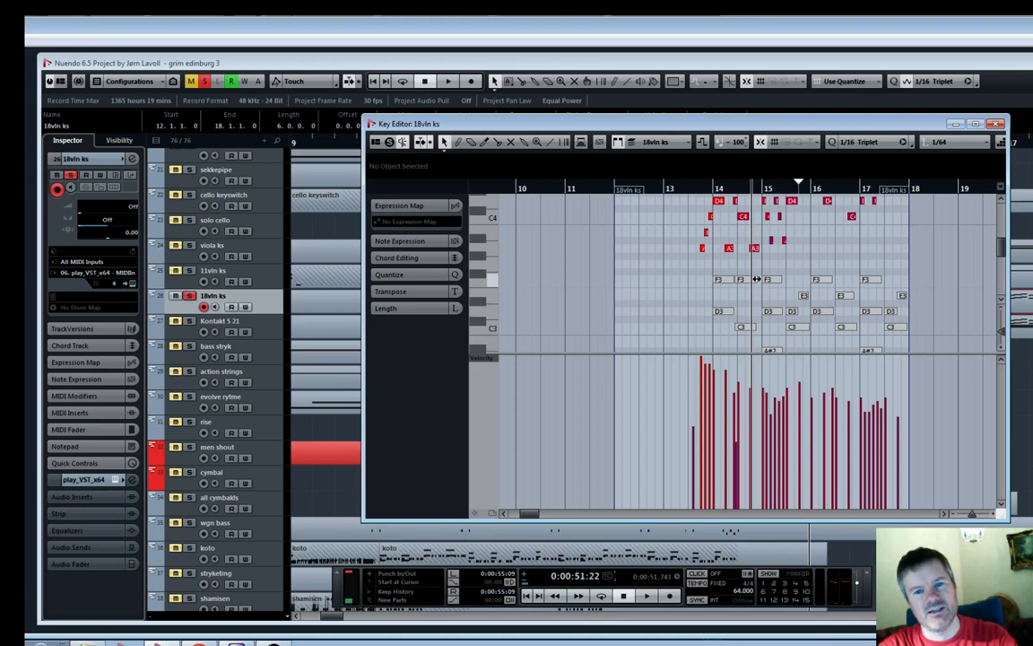
scroll(756, 280, down, 1)
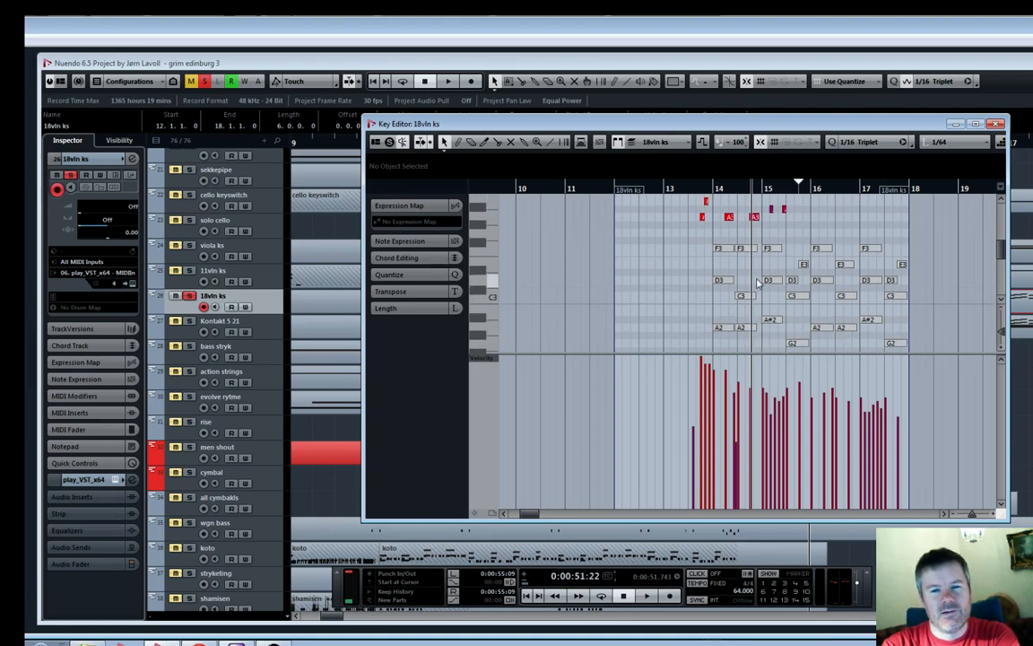
click(996, 125)
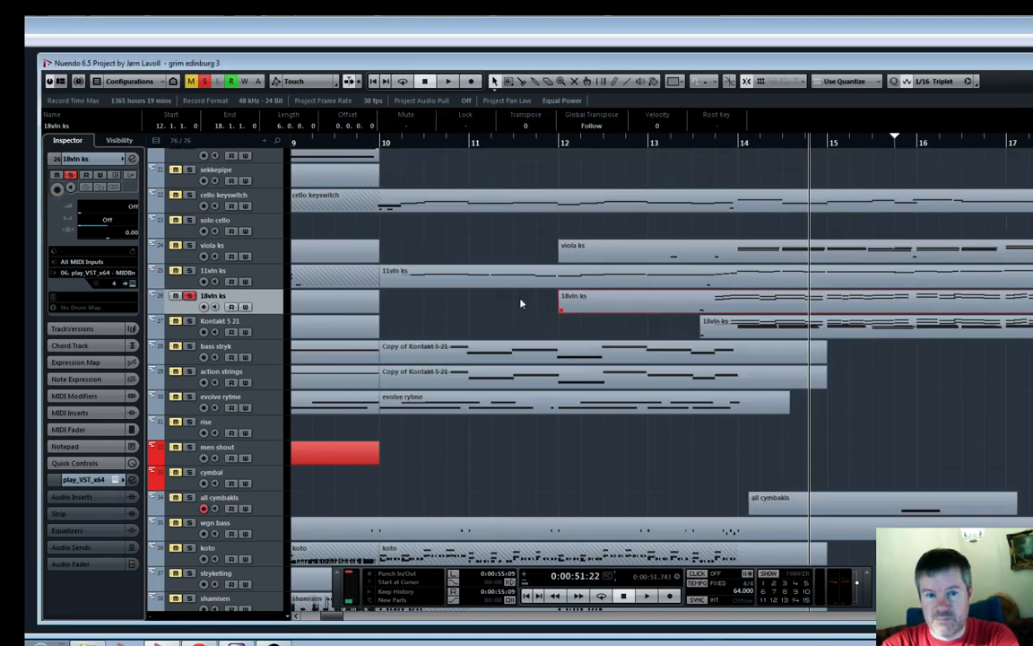
Play from the middle of bar 13 to bar 16, starting with all tracks and soloing Kontakt 5 21 during playback
double_click(697, 143)
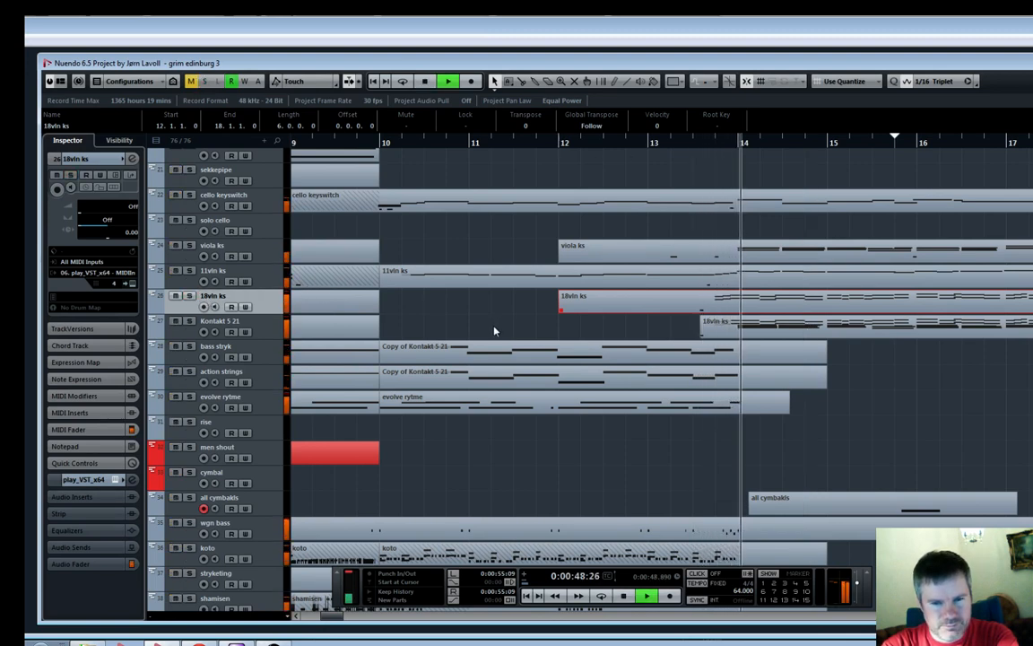
click(189, 321)
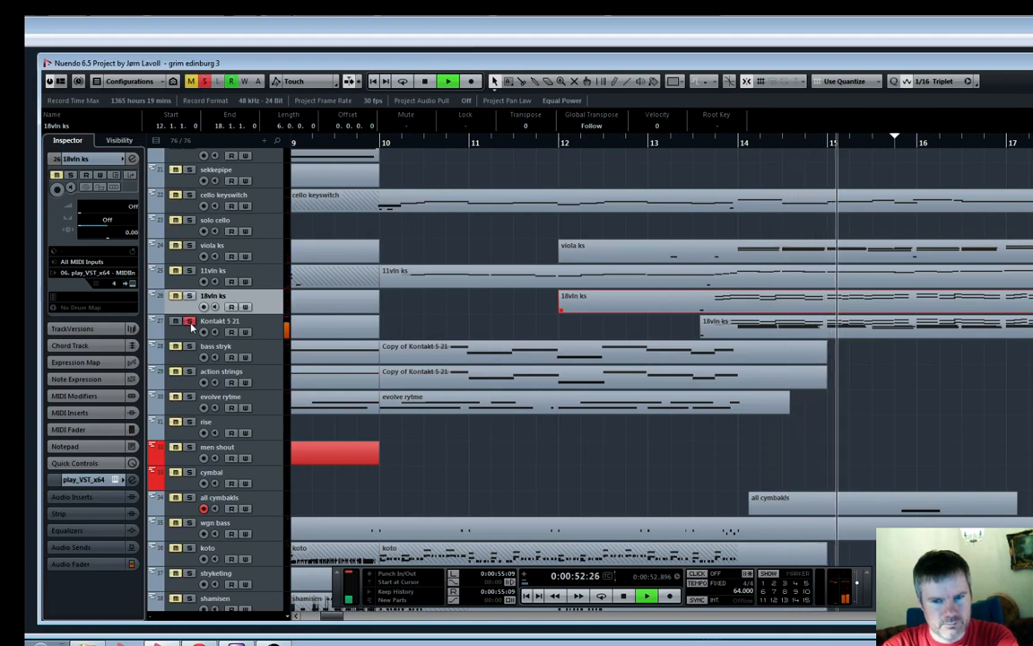
key(g)
key(g)
key(g)
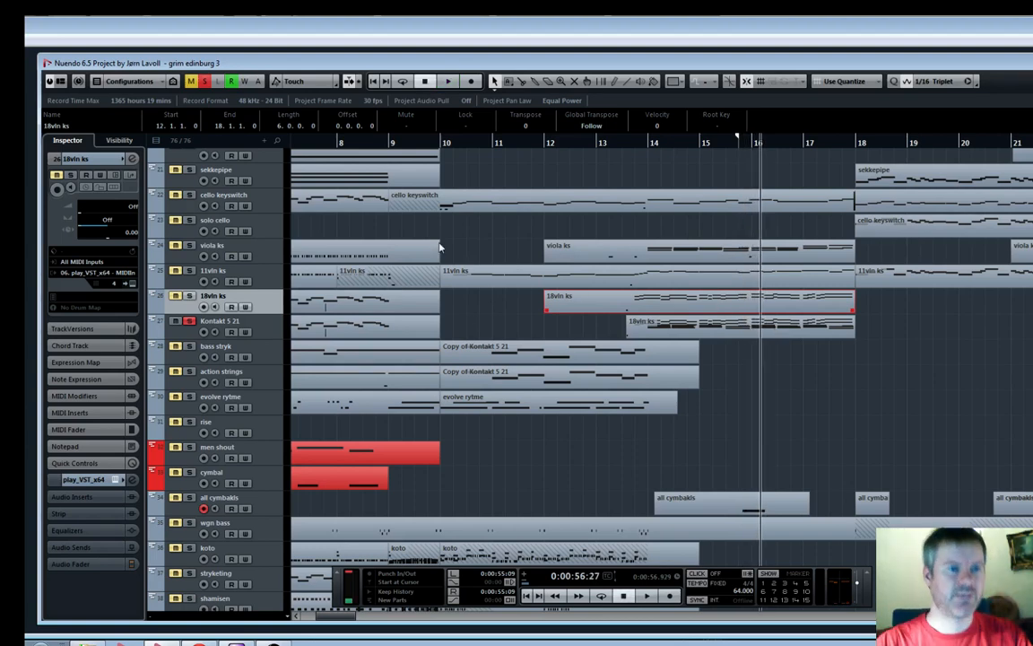
Unsolo Kontakt 5 21 and play the full arrangement from the middle of bar 13 into bar 15
click(189, 320)
click(628, 141)
key(space)
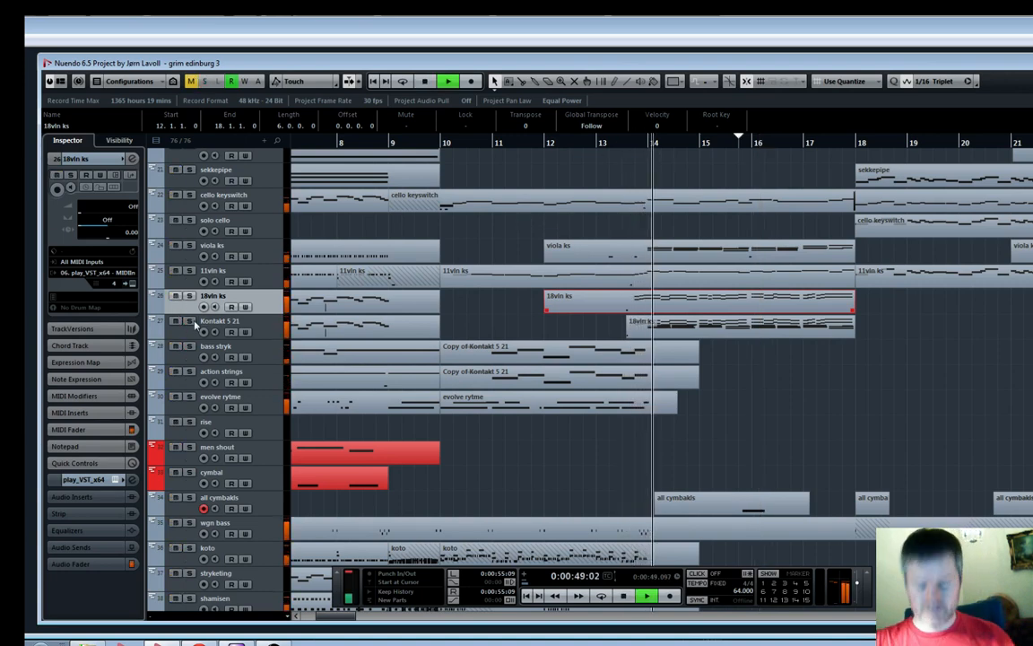
key(h)
key(h)
key(h)
key(h)
key(h)
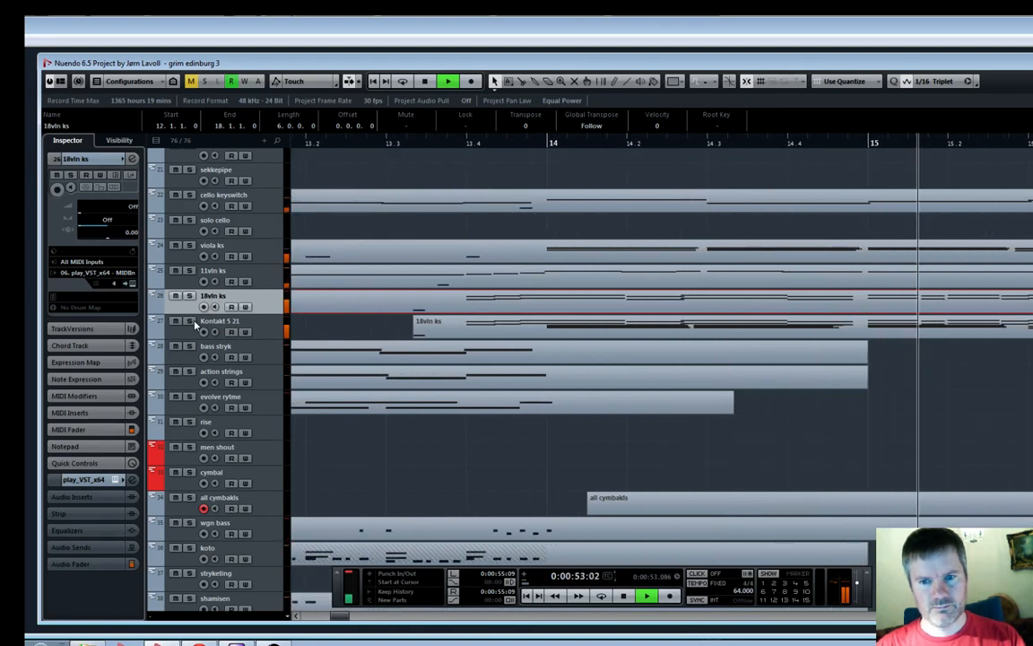
key(g)
key(space)
Play the full arrangement from bar 14 to the middle of bar 15
click(417, 143)
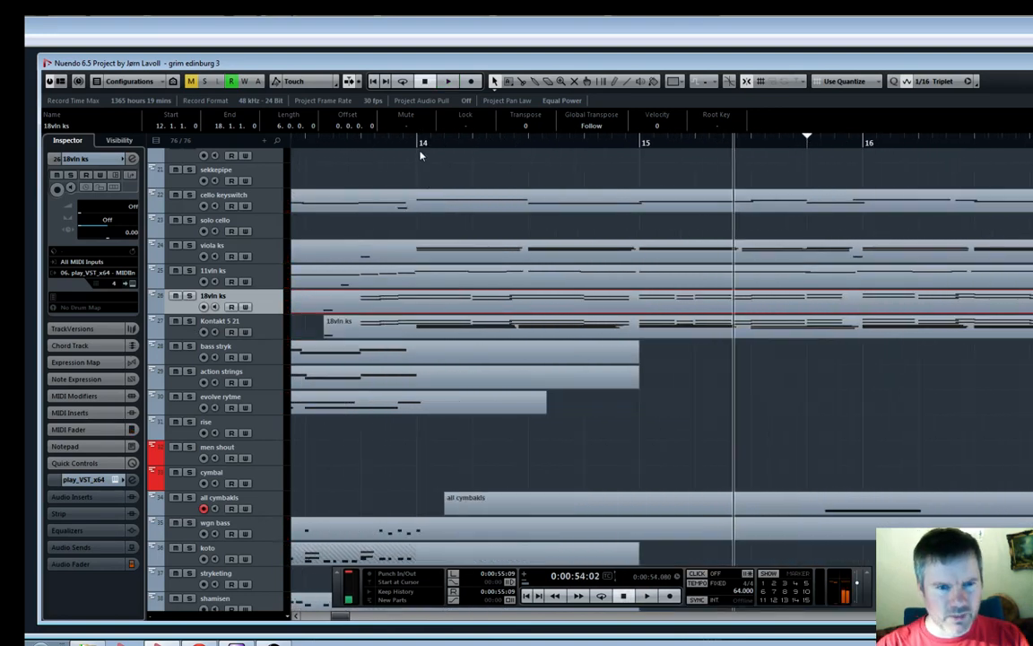
key(space)
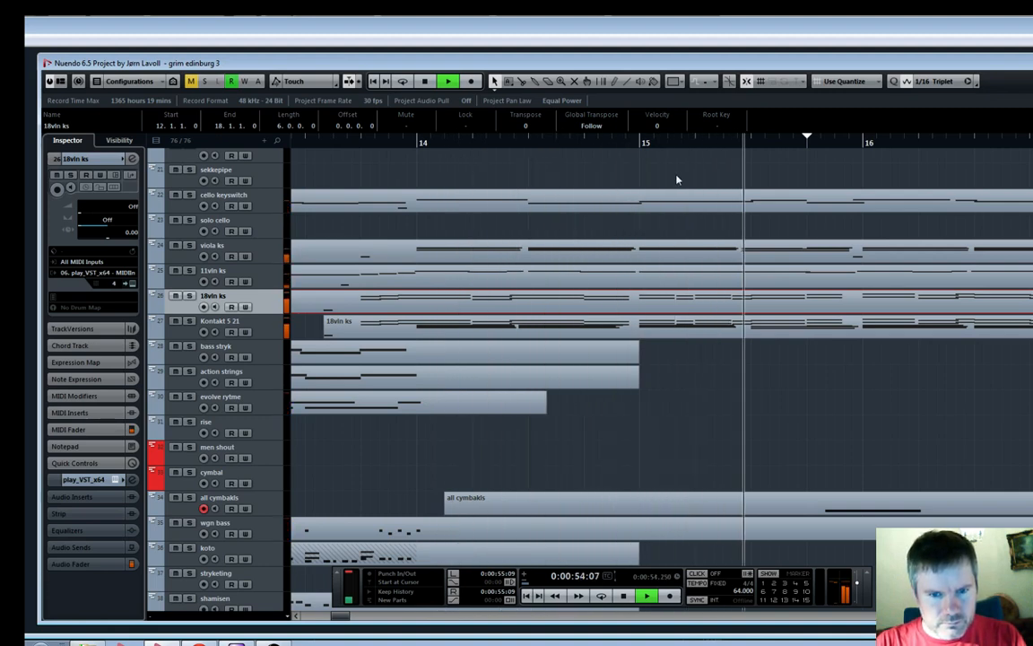
key(space)
Solo the 18vln ks track and play it from bar 15 to just past 15.2
click(639, 144)
scroll(685, 268, down, 2)
scroll(684, 268, up, 3)
key(h)
key(h)
key(h)
key(h)
key(h)
key(h)
key(h)
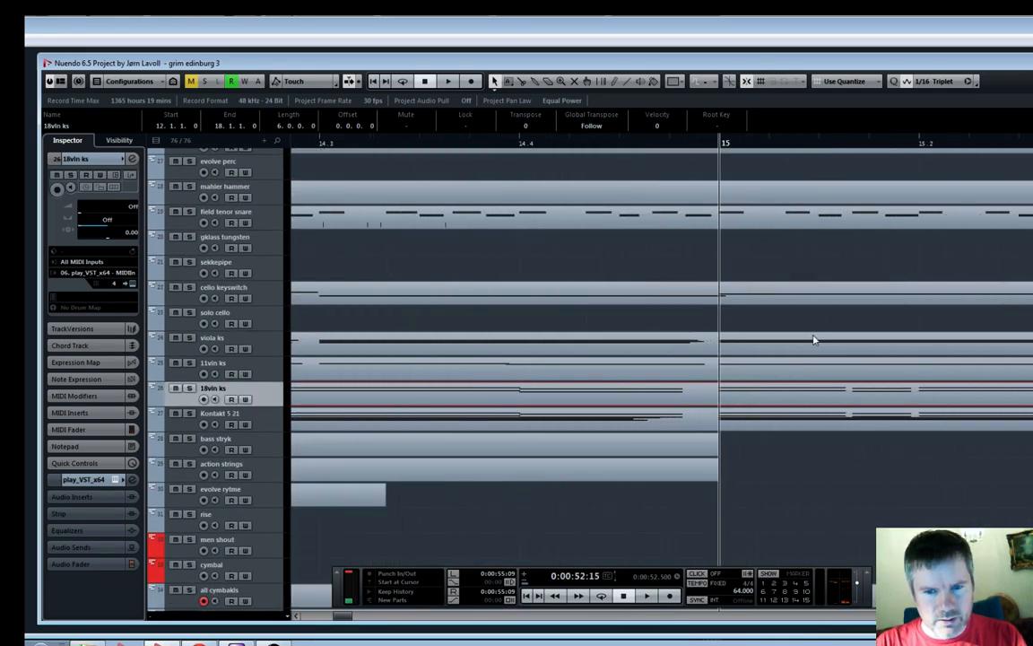
key(g)
key(g)
key(g)
click(189, 388)
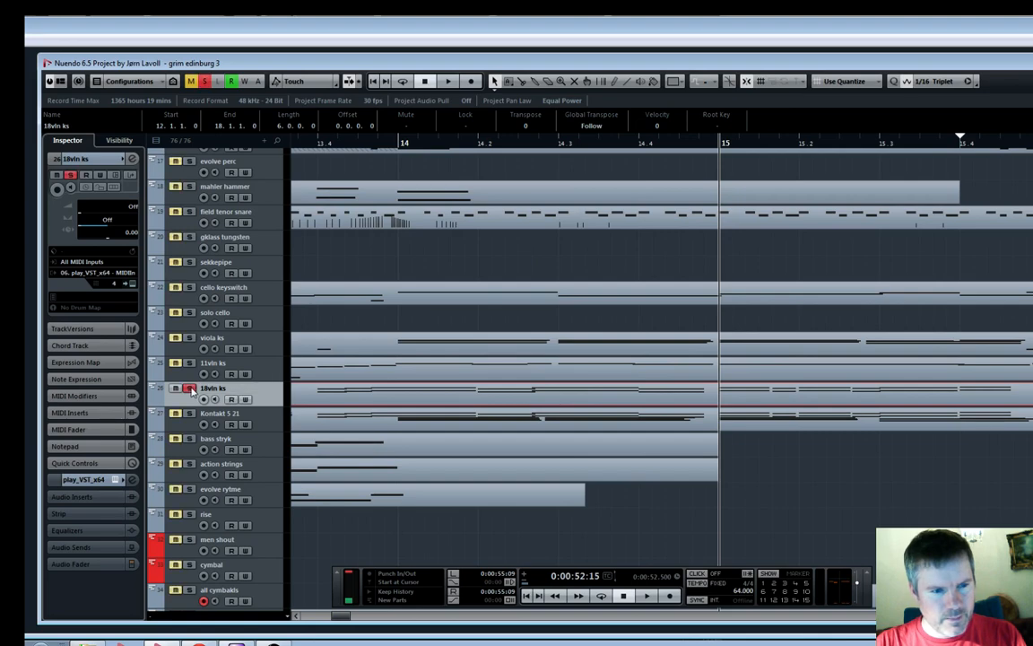
key(space)
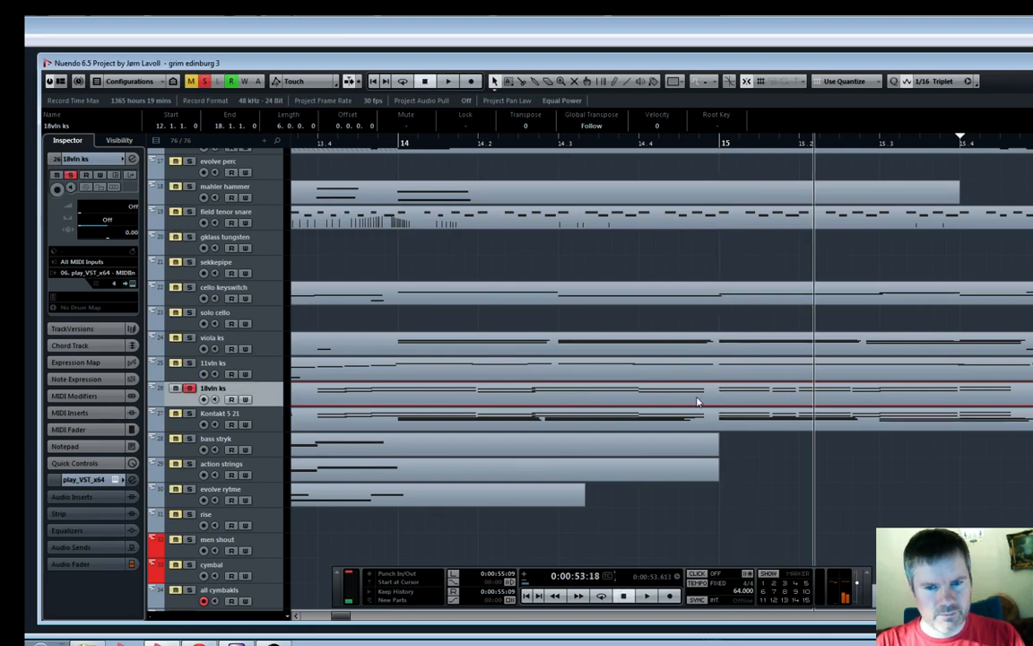
Open the 18vln ks part in the key editor, check the first A#4 in bar 15, and close the editor
double_click(698, 401)
key(h)
key(h)
scroll(837, 260, up, 2)
key(h)
key(h)
key(h)
key(h)
key(h)
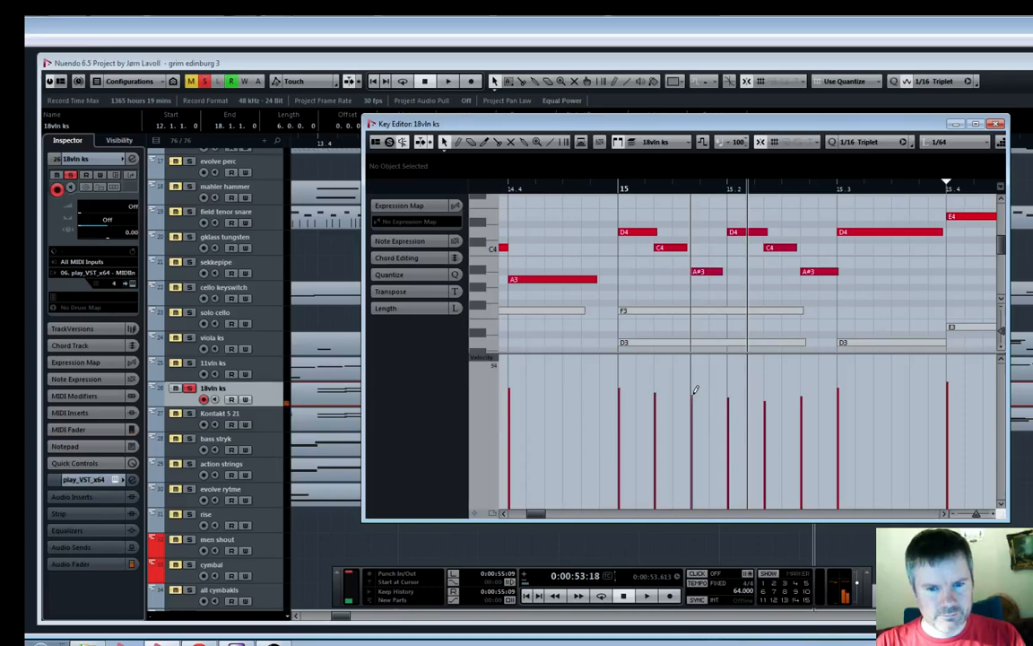
scroll(685, 226, up, 2)
click(698, 225)
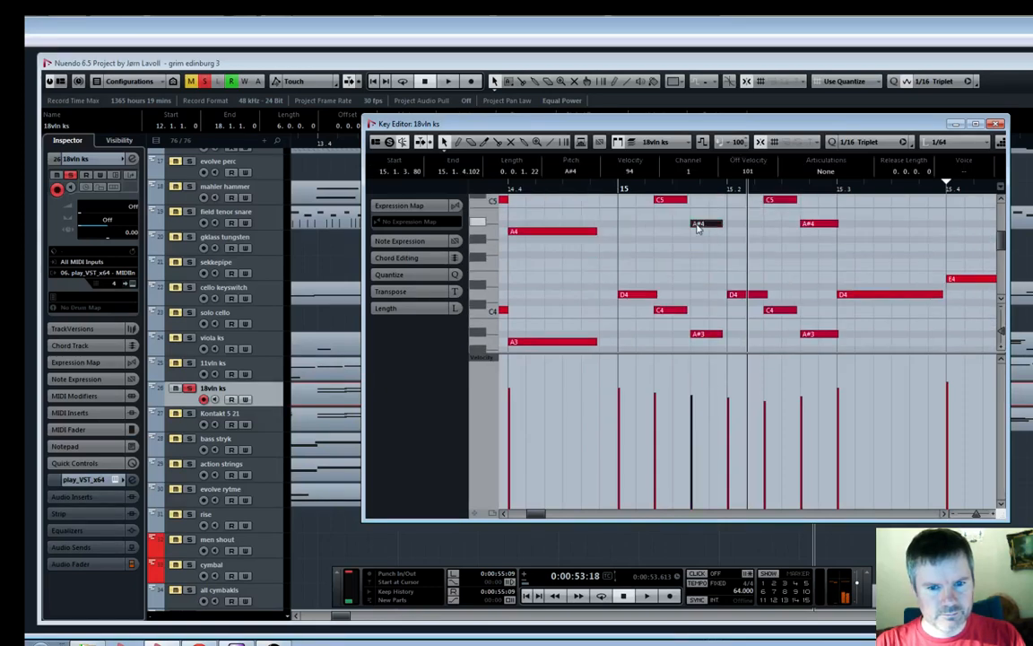
key(Escape)
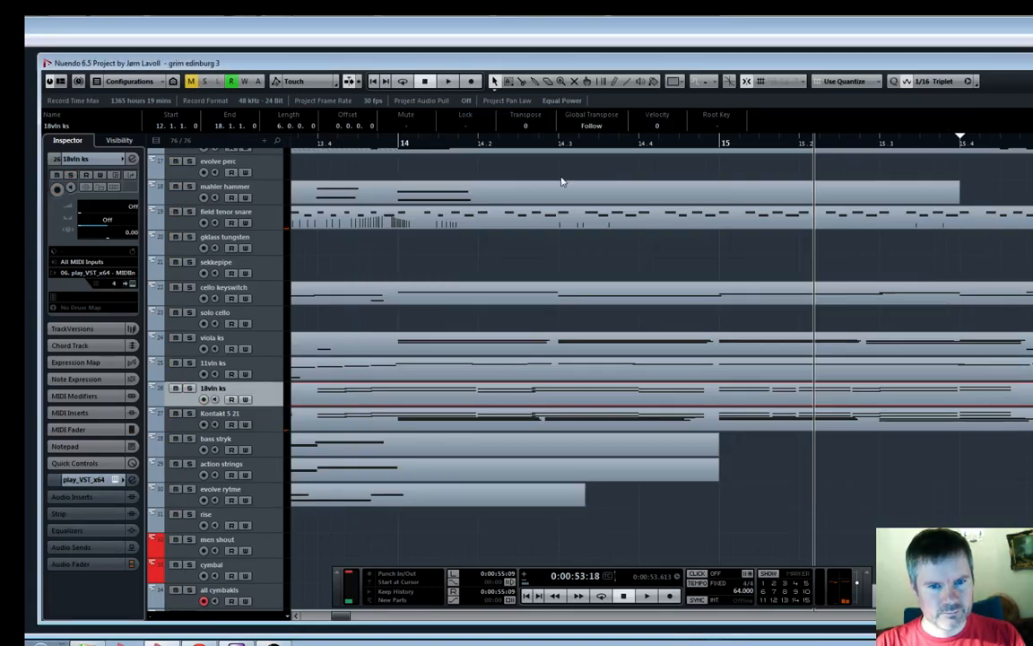
Play the full arrangement through bar 16 into bar 17 with no track soloed
key(KP_Subtract)
key(space)
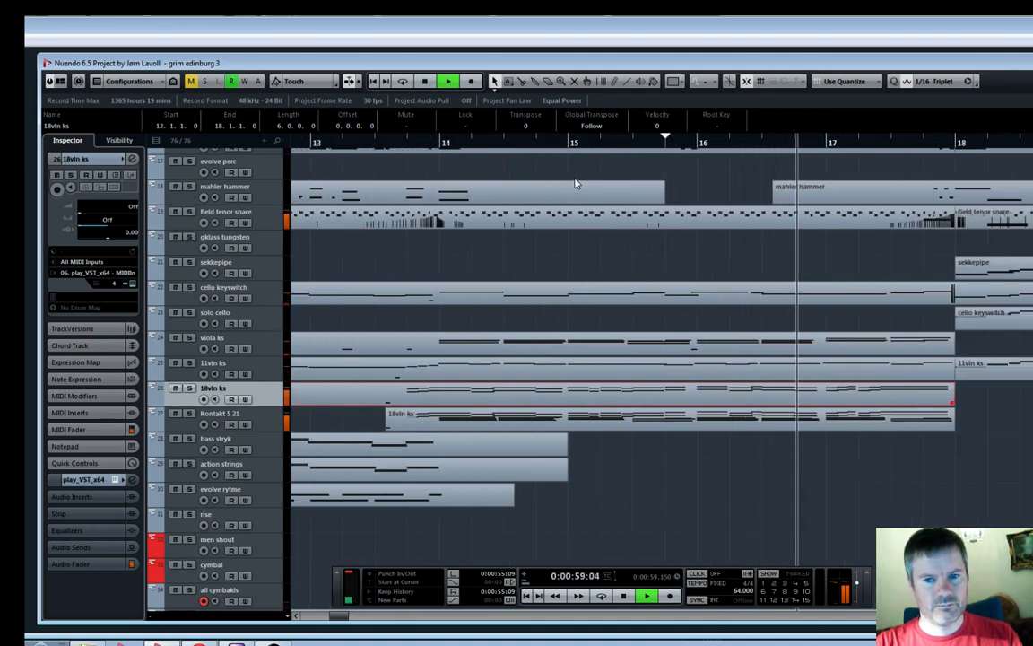
key(h)
key(h)
key(h)
key(space)
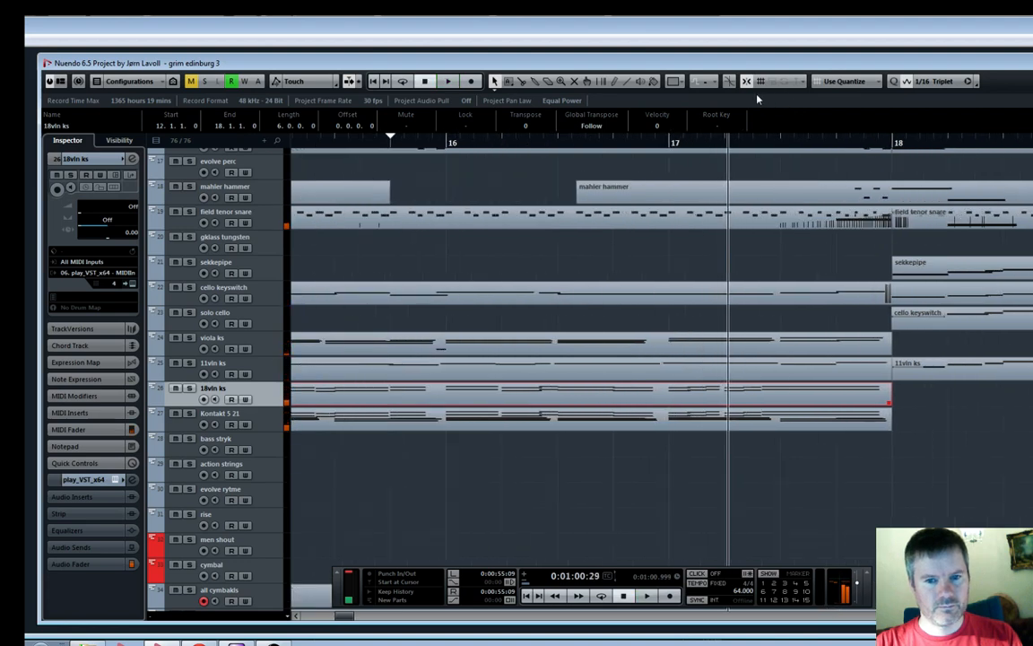
Open the 18vln ks part in the key editor and play from late in bar 16 to bar 17
click(633, 145)
double_click(649, 399)
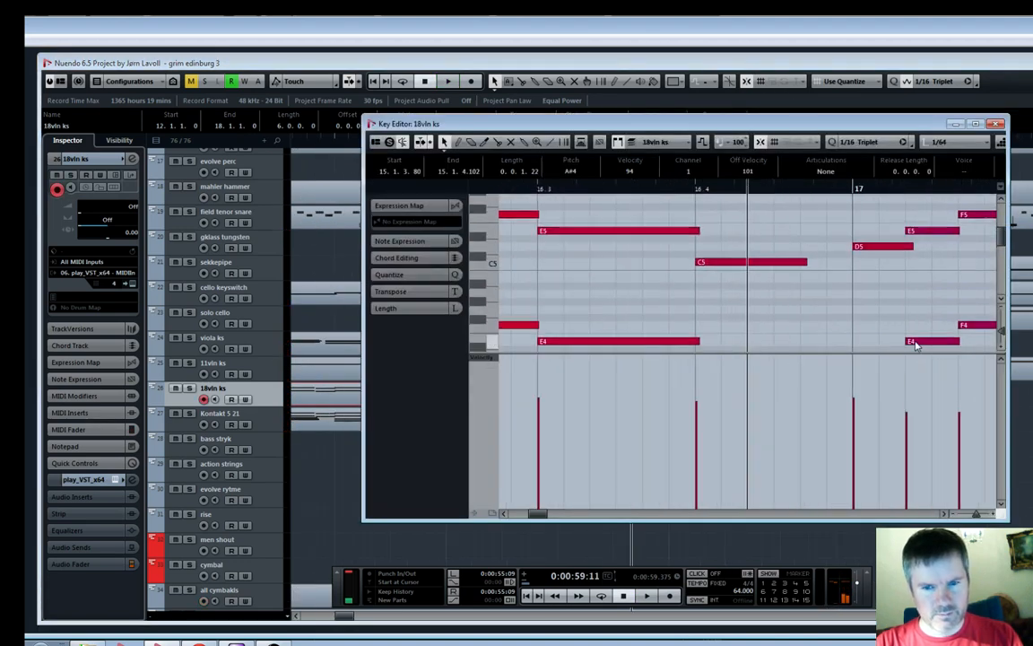
key(space)
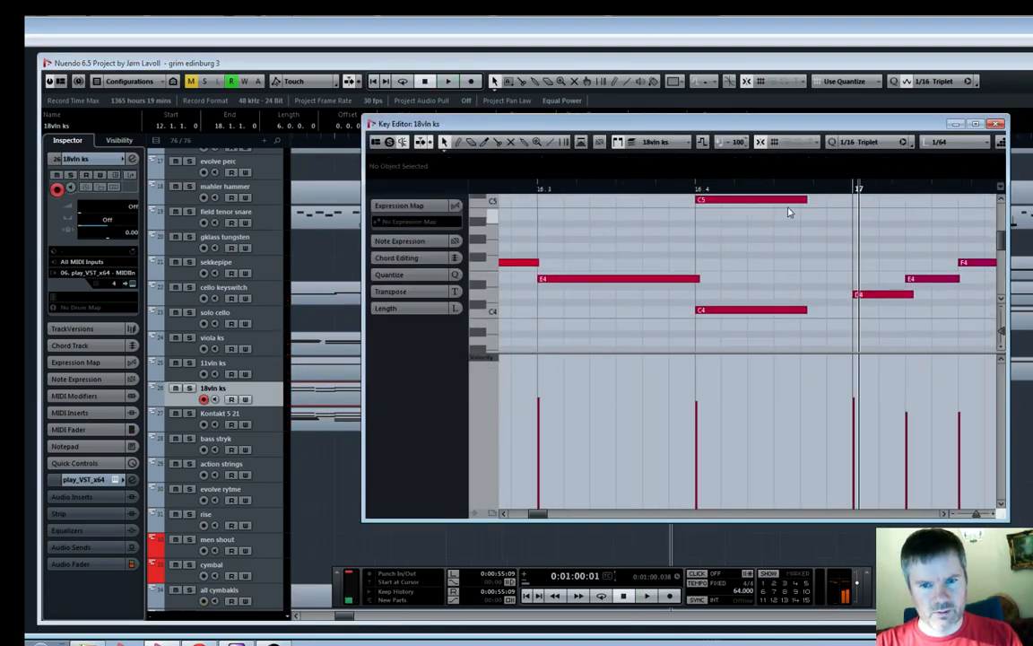
Lengthen the C4 and C5 notes at 16.4 to end at bar 17 and play the passage from 16.3
click(798, 262)
drag(805, 264, 845, 267)
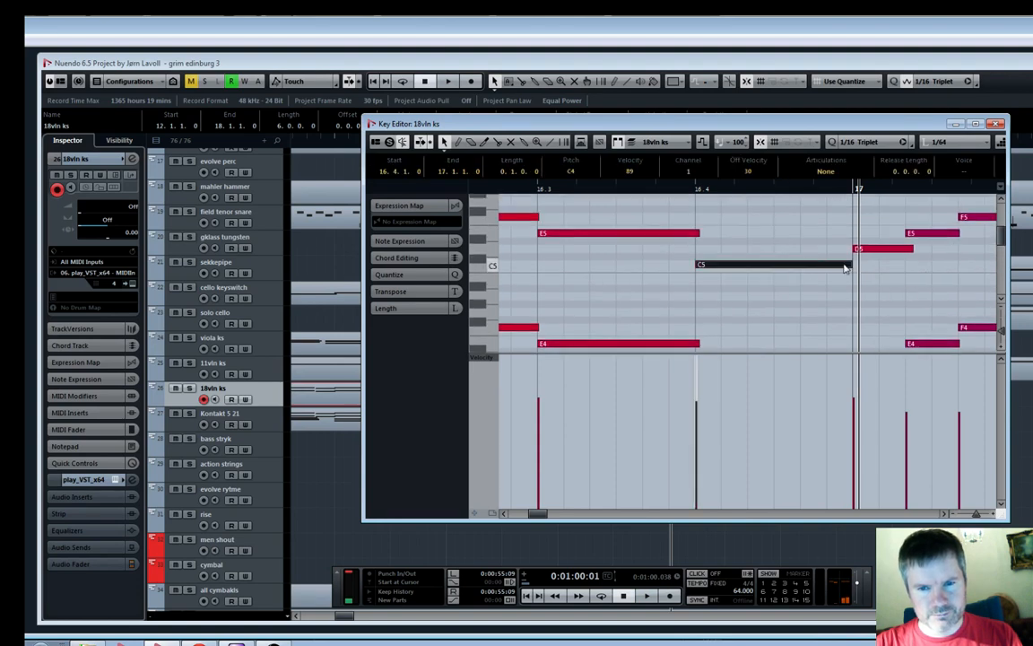
click(543, 190)
key(space)
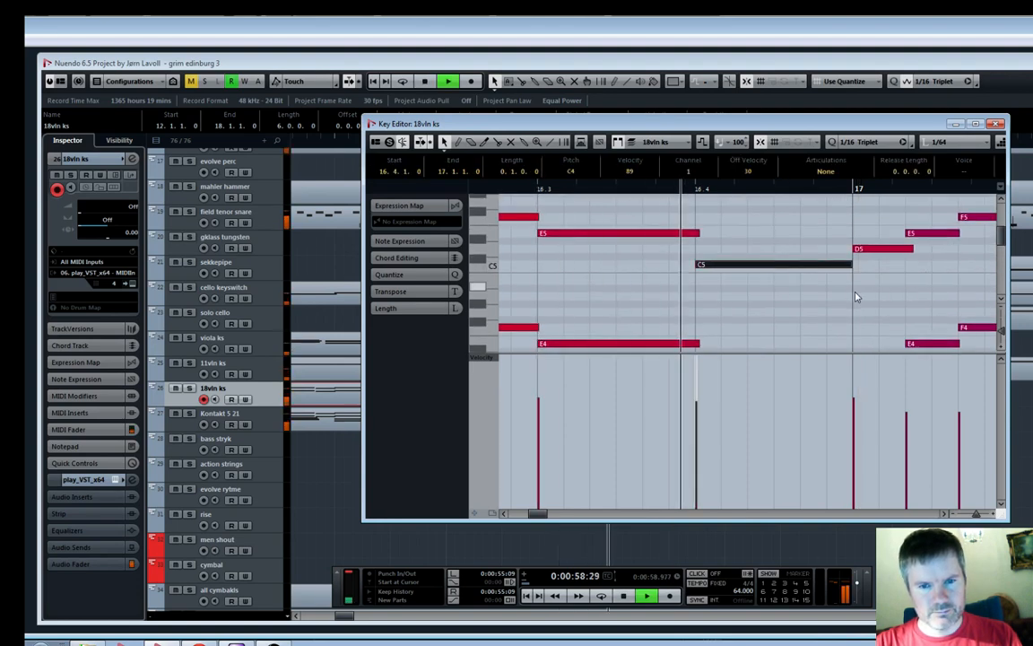
click(996, 125)
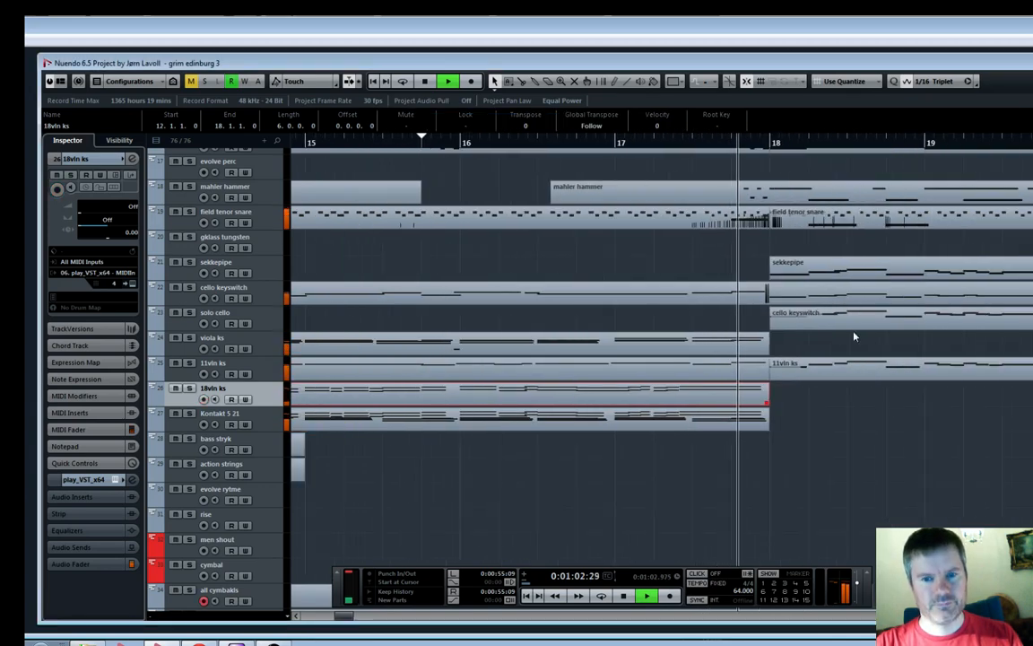
Play the full arrangement on through bars 18 and 19 while looking over the track parts
key(g)
key(g)
key(g)
key(g)
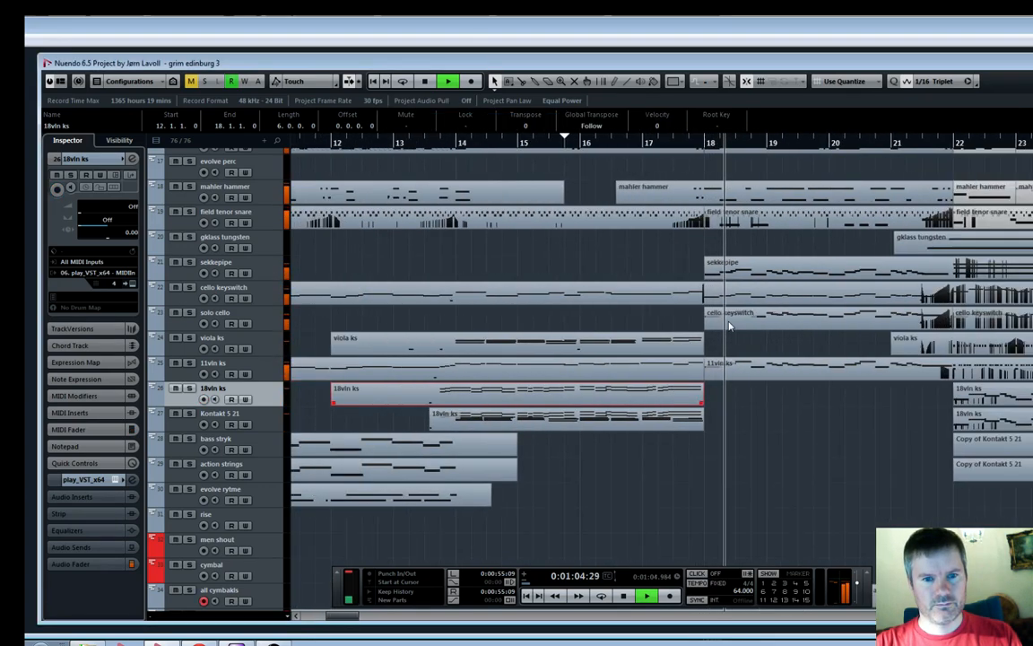
scroll(728, 326, down, 3)
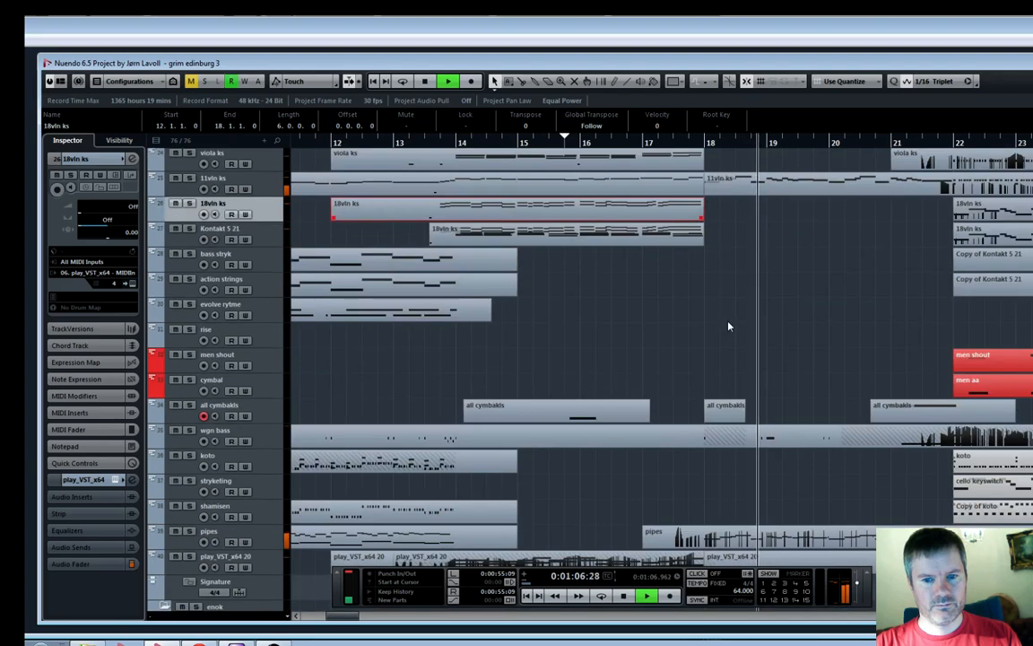
scroll(728, 325, up, 4)
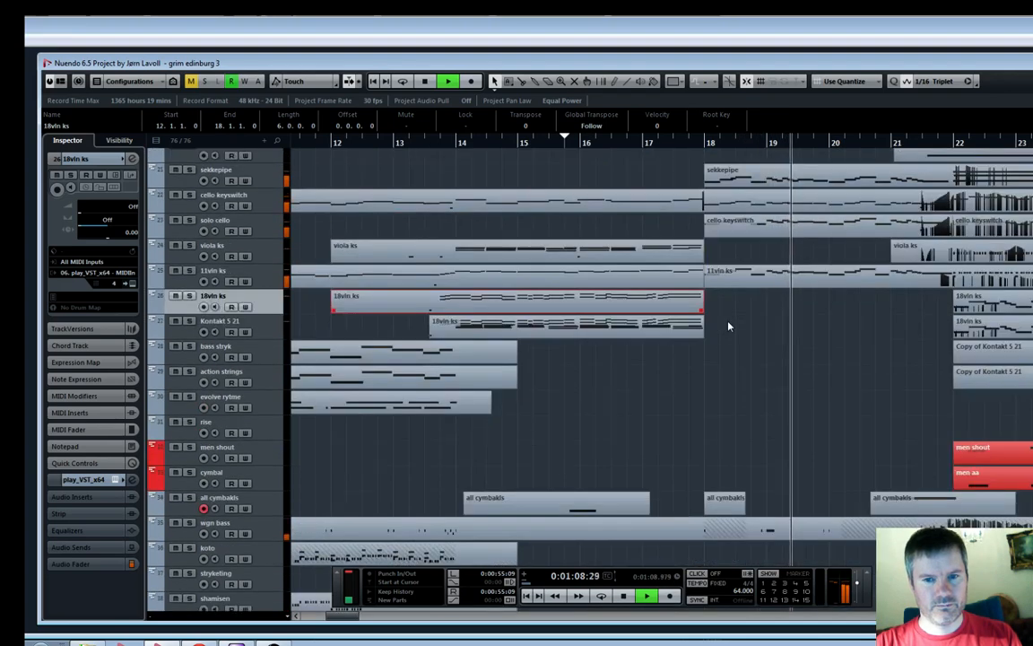
key(h)
key(h)
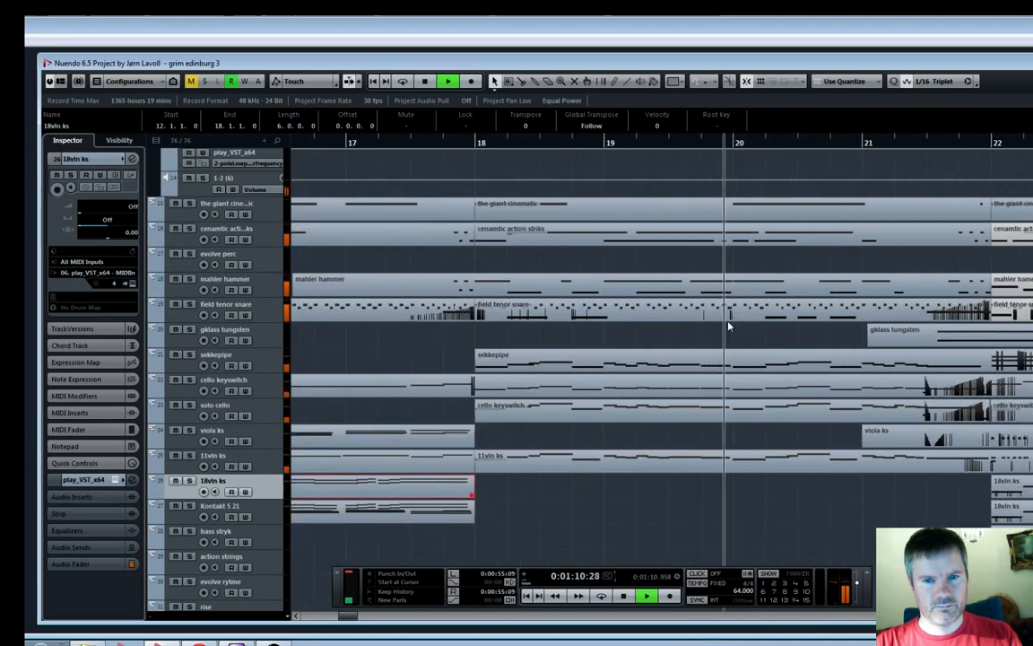
Replay from bar 17 into bar 21, comparing the mahler hammer track soloed and muted
click(459, 146)
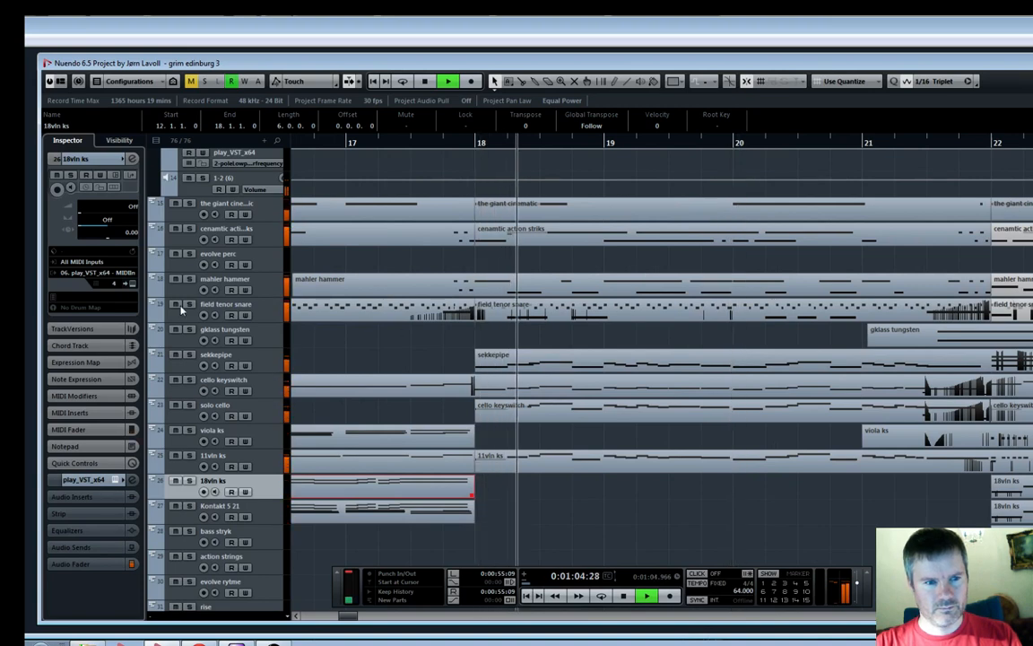
click(175, 279)
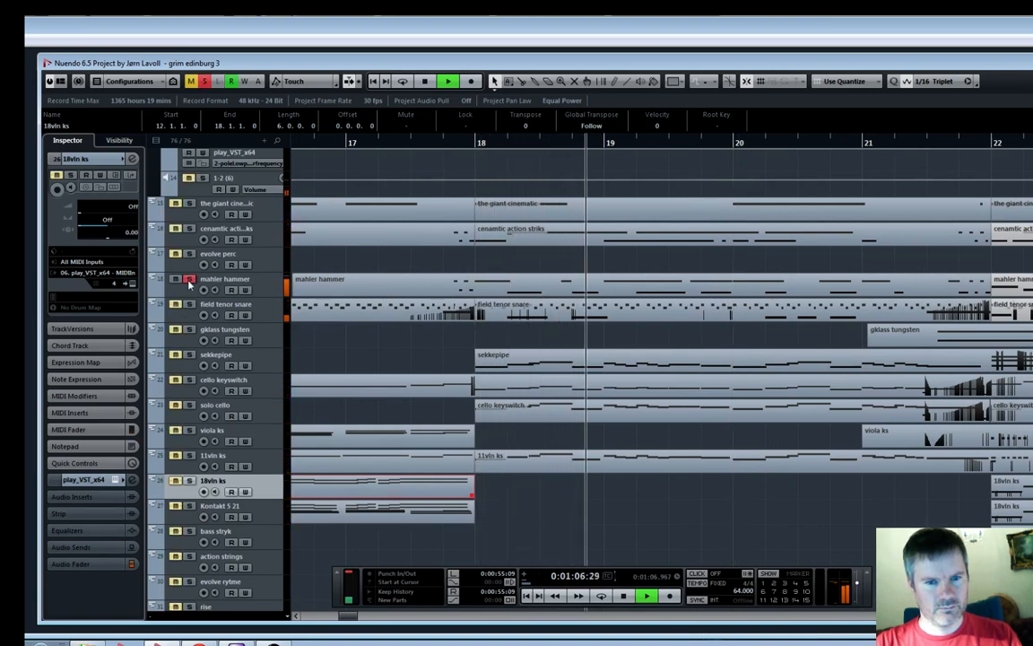
click(423, 154)
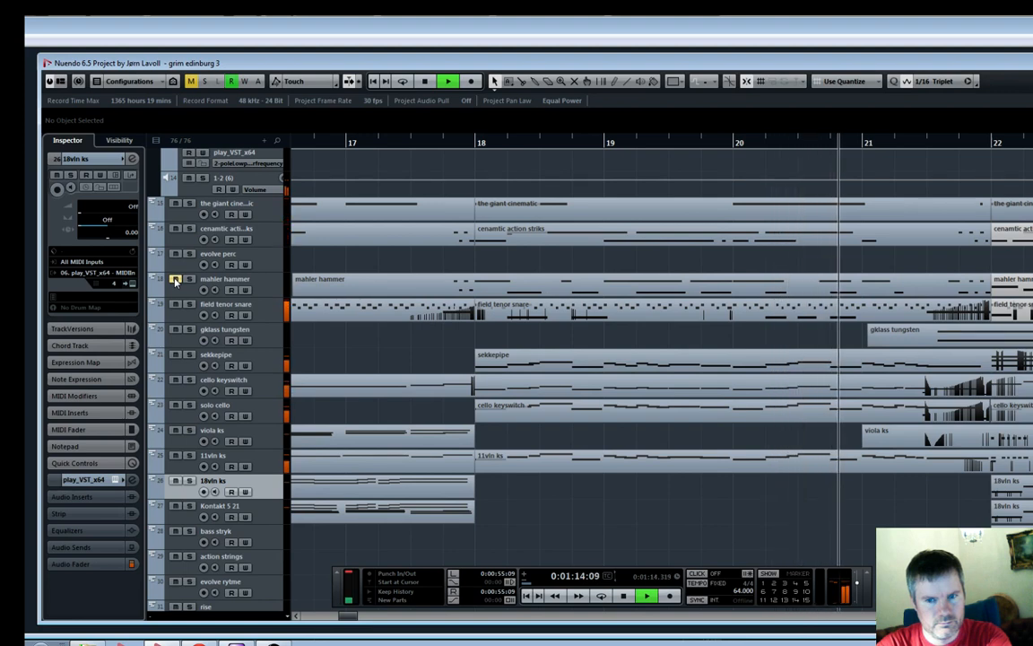
key(space)
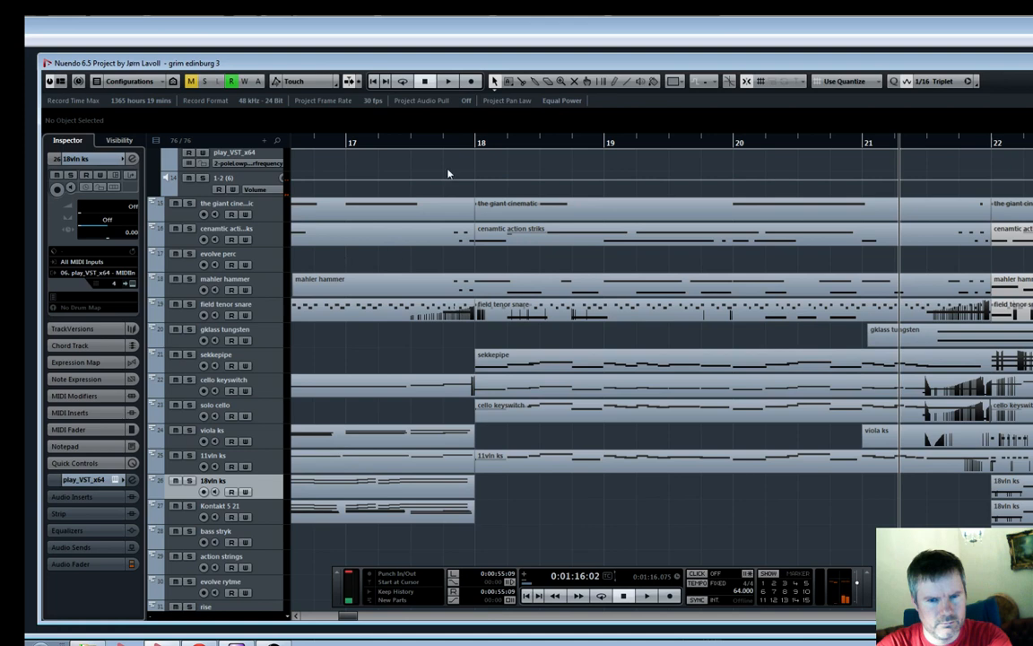
Solo the cenamtic action striks track, play it past bar 20, and clear the solo
click(189, 230)
key(space)
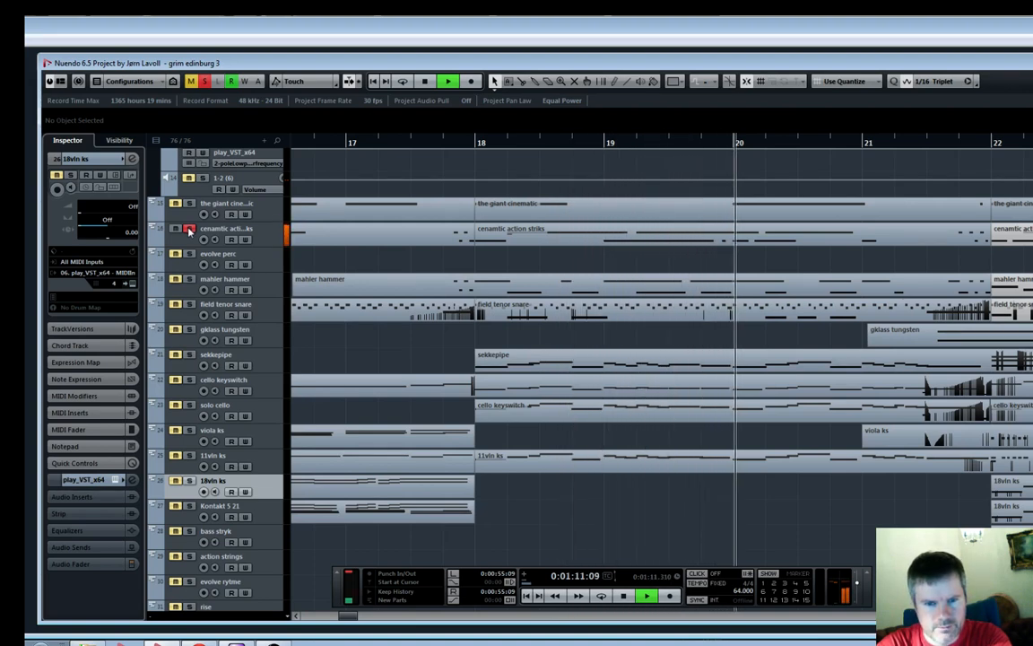
key(space)
click(188, 230)
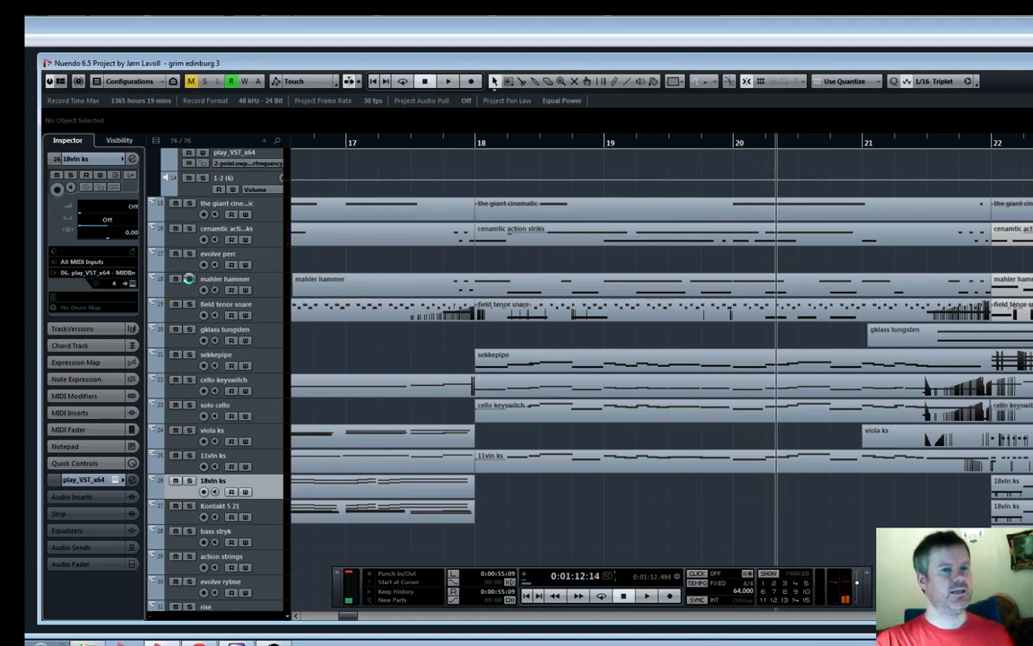
Solo the giant cinematic, cenamtic action striks, evolve perc, mahler hammer and field tenor snare tracks
scroll(275, 261, up, 3)
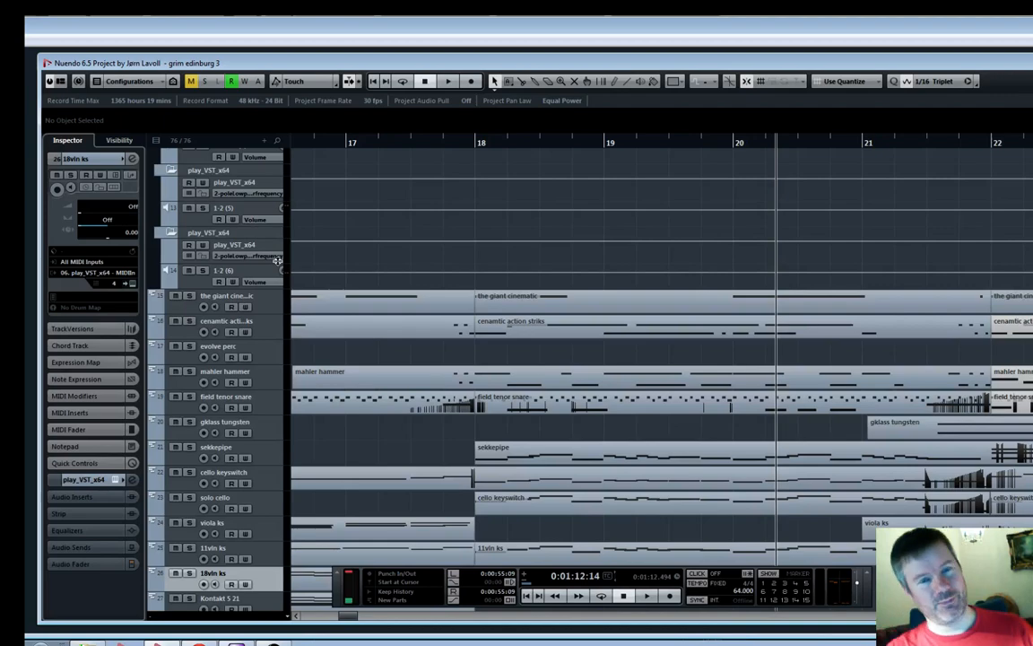
key(g)
key(g)
key(g)
key(g)
key(g)
key(g)
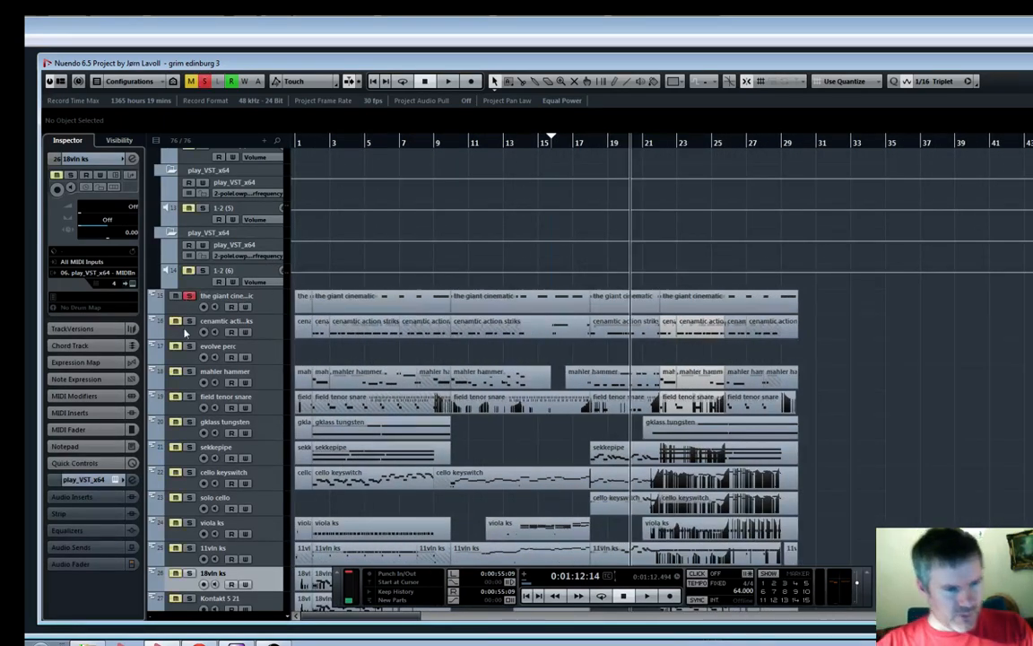
click(189, 321)
click(188, 345)
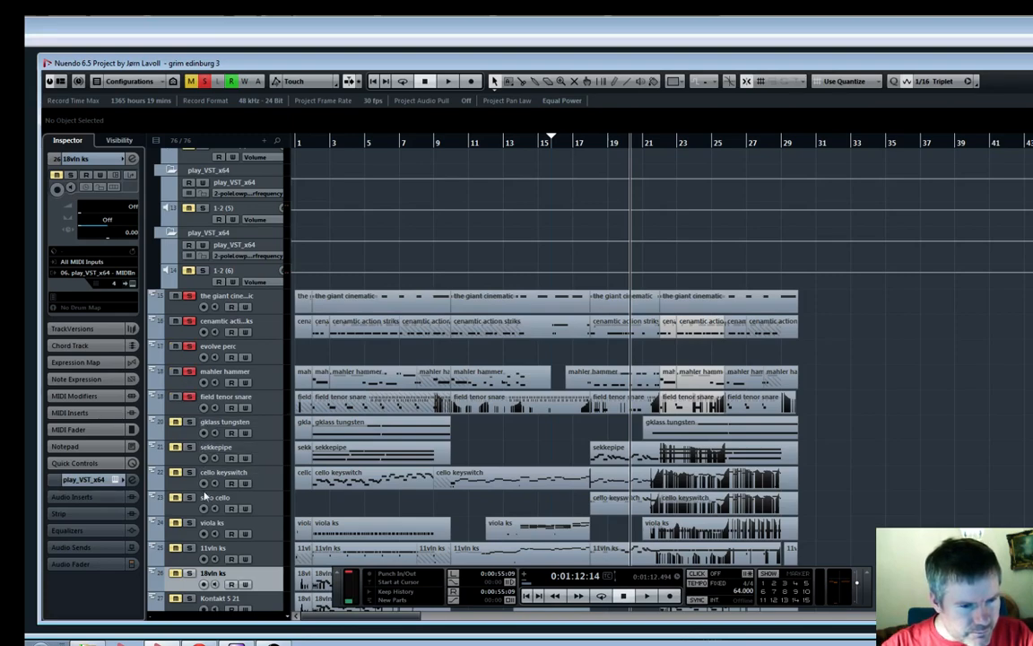
Add wgn bass and play_VST_x64 20 to the soloed tracks and play from bar 16 into bar 17
scroll(205, 494, down, 6)
scroll(204, 494, down, 6)
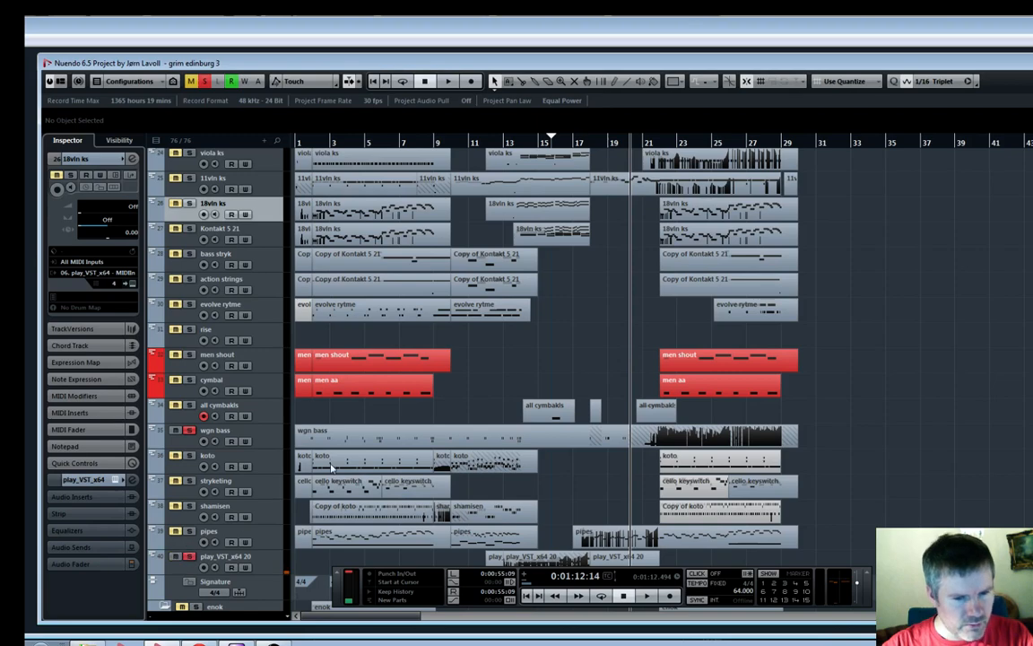
scroll(332, 466, down, 6)
click(563, 148)
key(space)
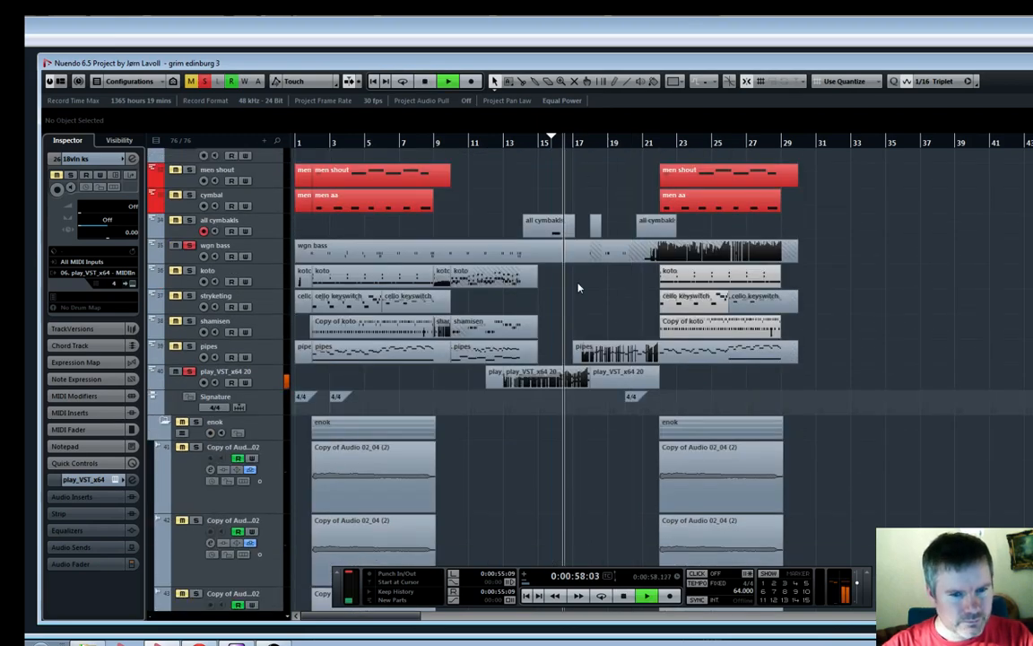
key(h)
key(h)
key(h)
key(h)
key(h)
key(h)
key(h)
key(h)
key(h)
key(h)
key(h)
key(h)
key(h)
key(h)
key(g)
key(g)
key(g)
key(g)
key(g)
key(g)
key(g)
key(g)
key(g)
key(g)
key(g)
key(g)
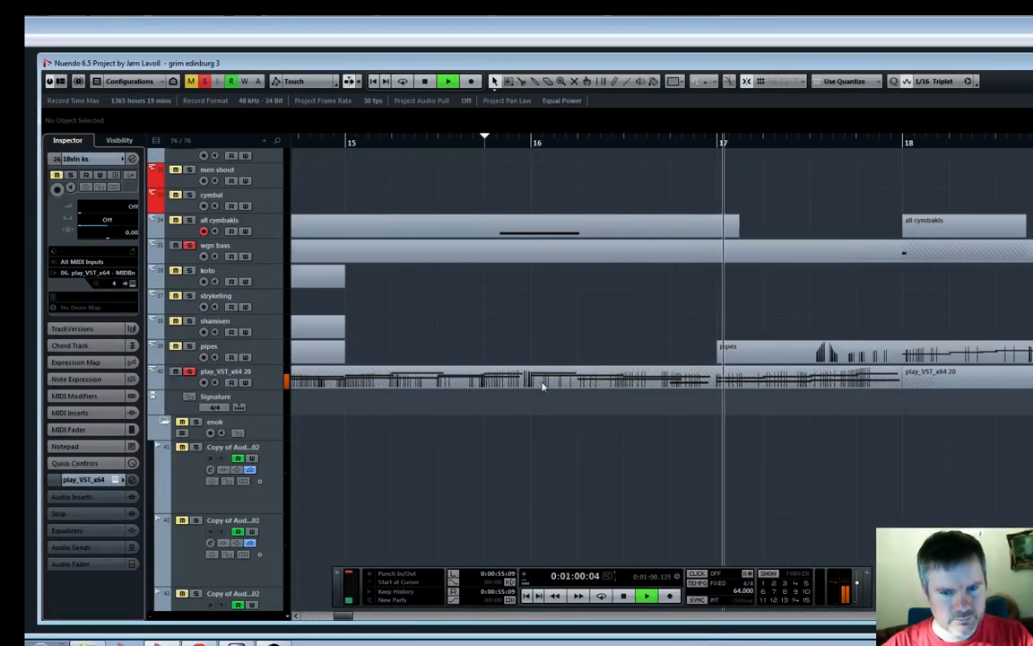
Rename the play_VST_x64 20 track to french horn, stop playback, and clear its solo
click(230, 375)
double_click(230, 373)
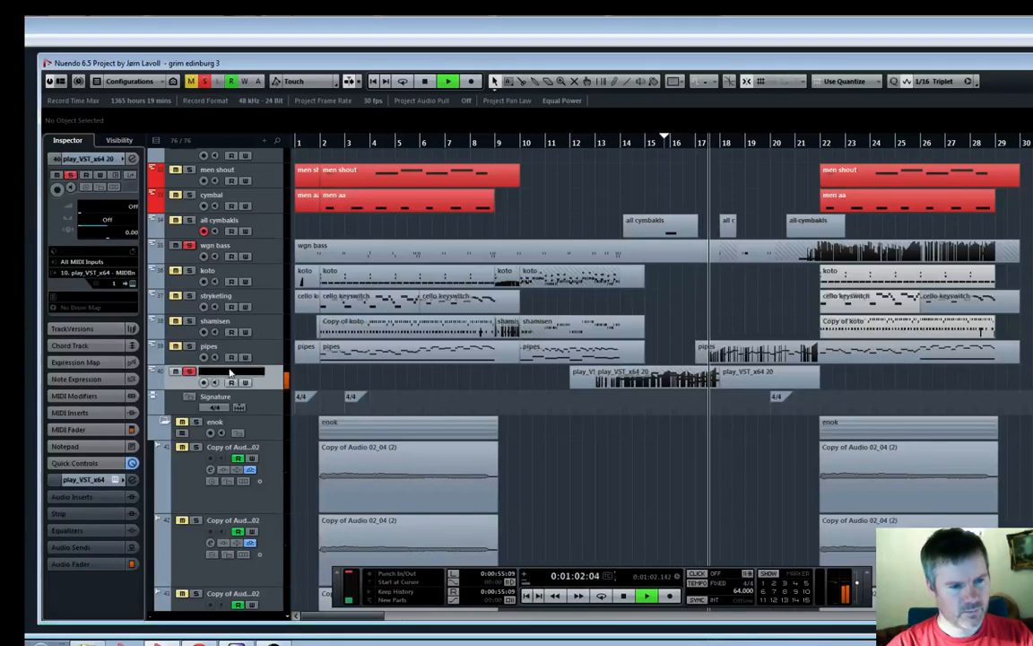
text(french horn)
key(Return)
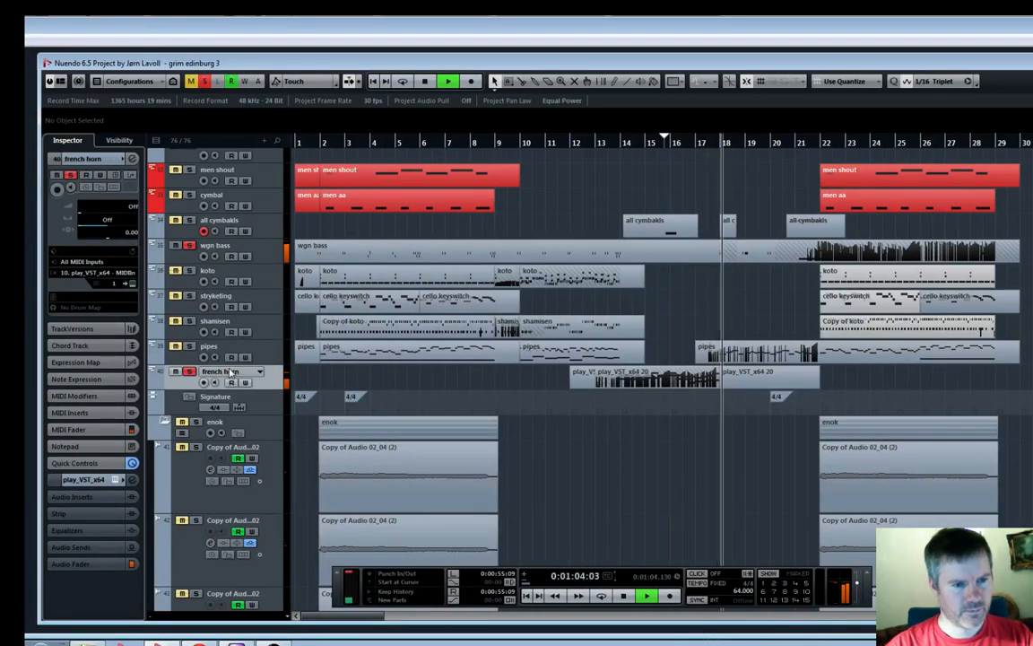
key(space)
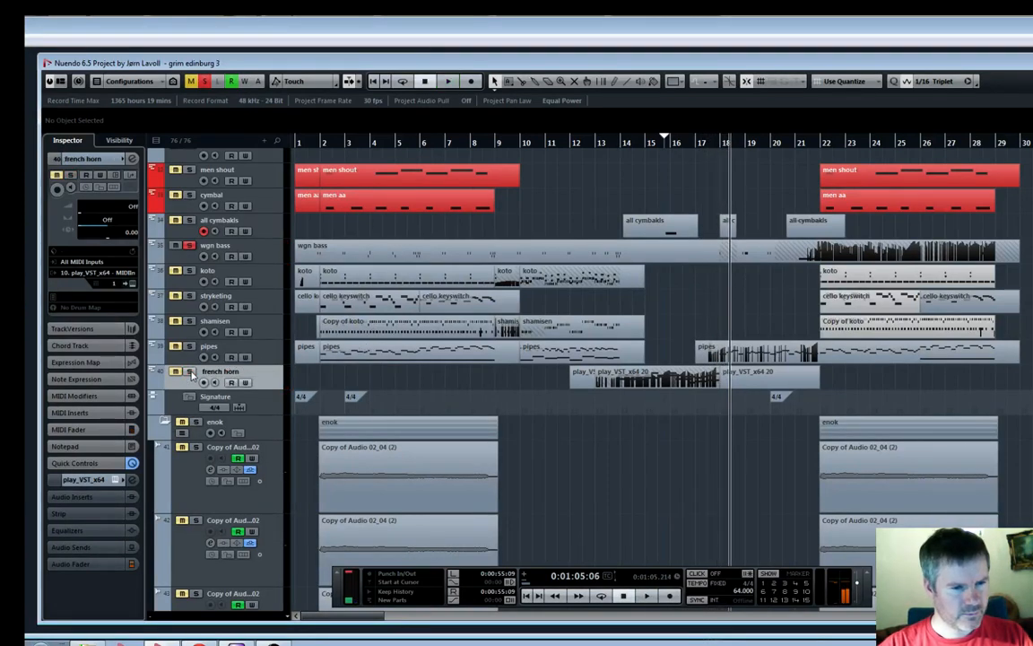
Move the all cymbakls and wgn bass tracks up to sit directly below the field tenor snare track
click(194, 235)
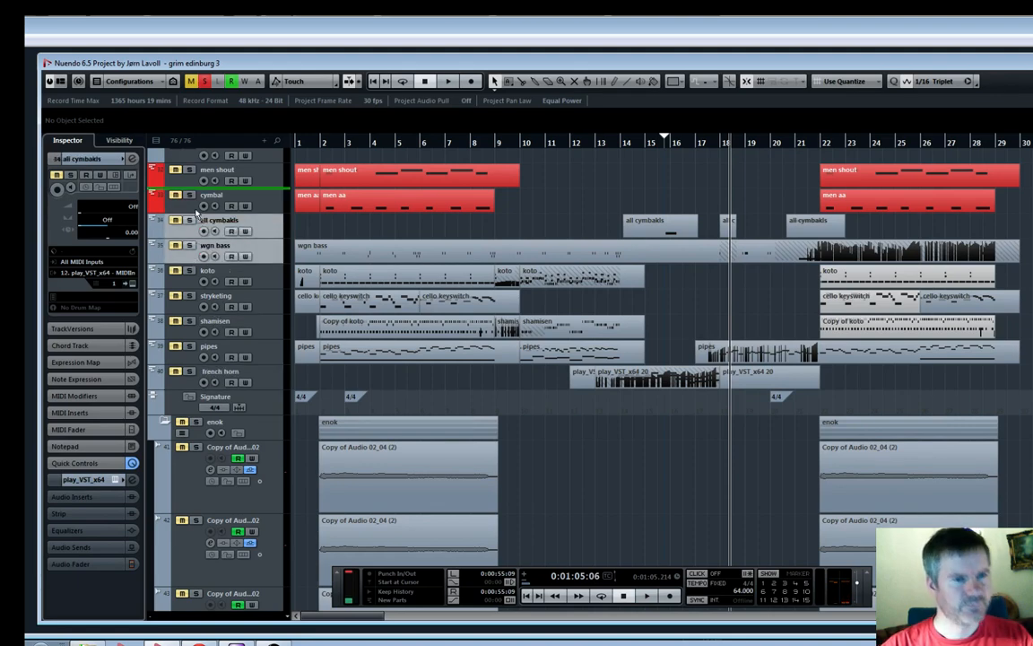
scroll(195, 213, up, 10)
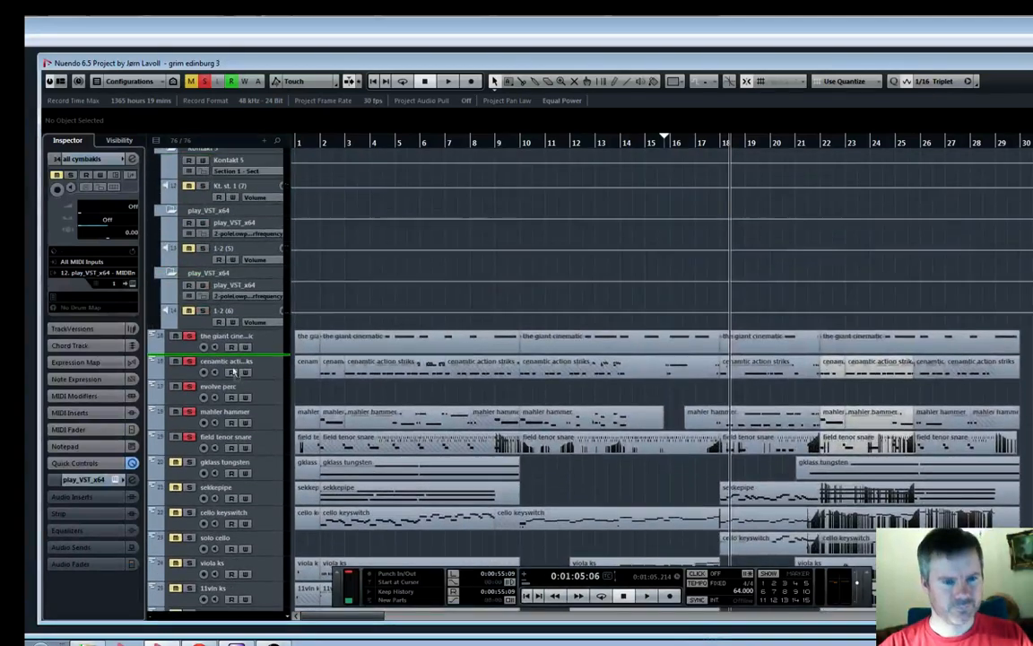
drag(231, 461, 235, 458)
scroll(308, 445, down, 3)
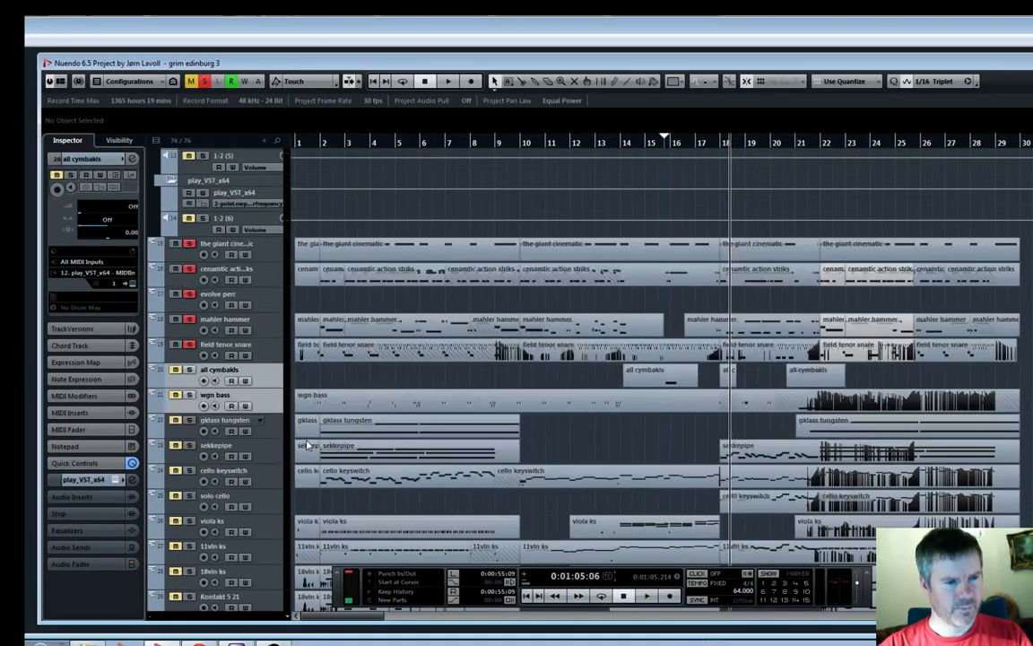
Add a folder track named percussion and place it above the giant cinematic track
right_click(179, 256)
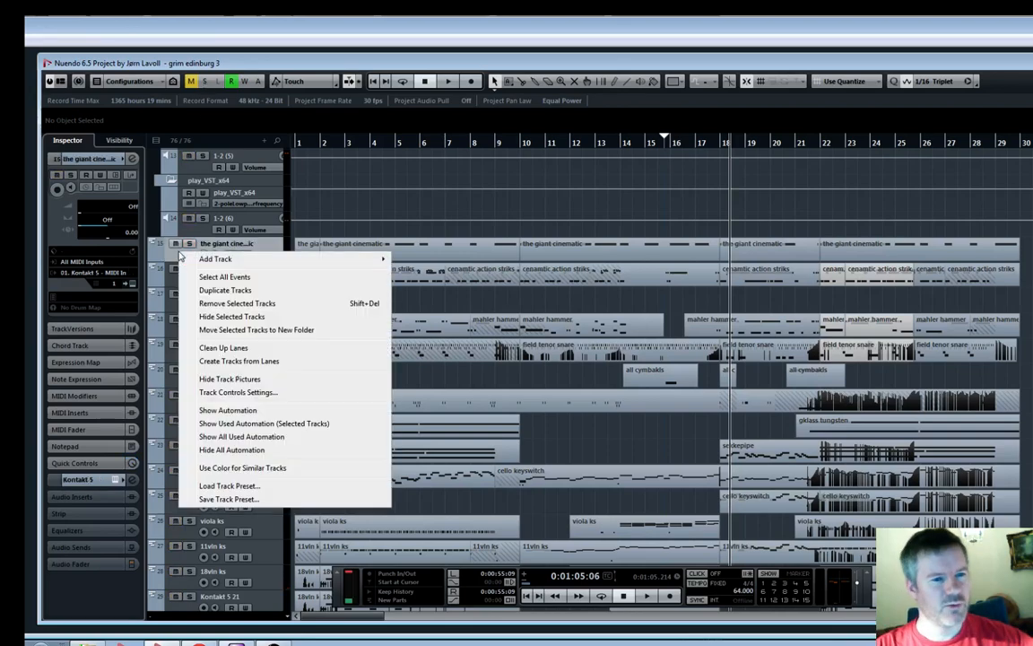
mouse_move(339, 260)
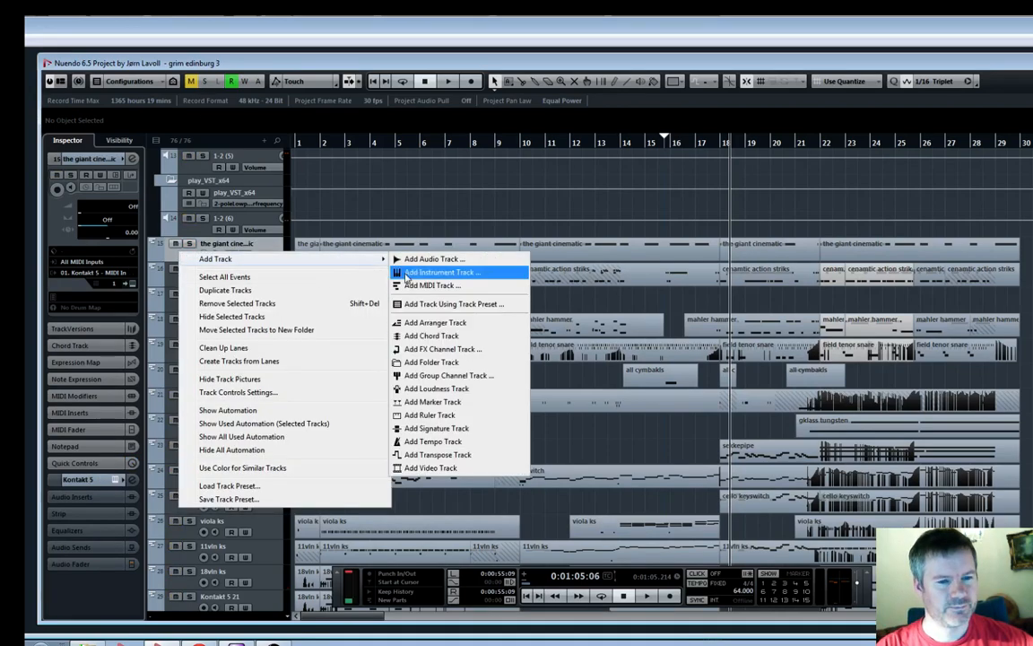
click(469, 368)
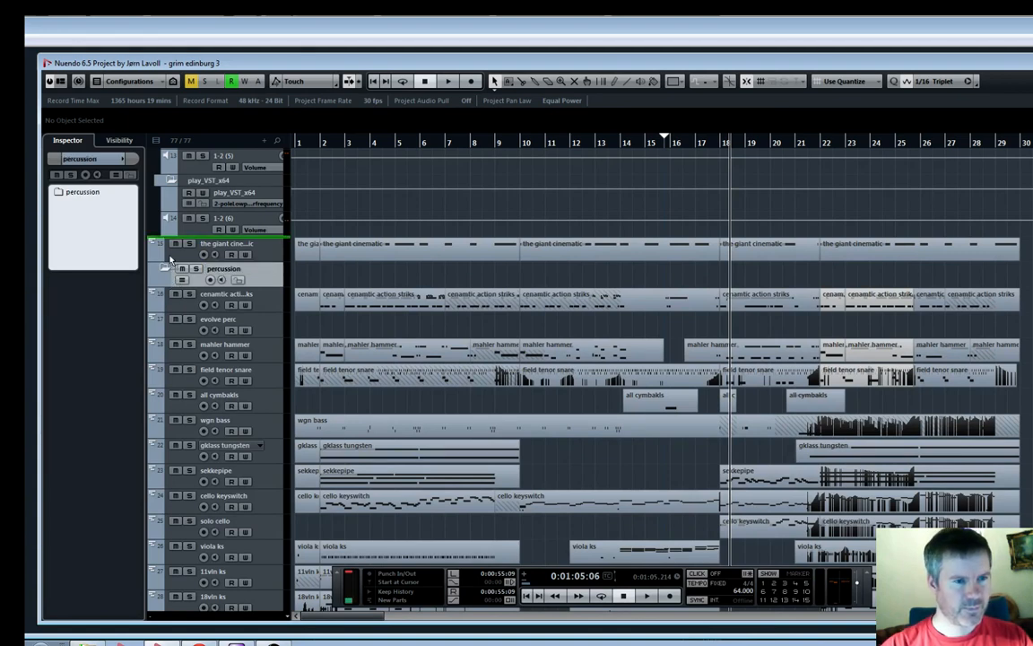
drag(171, 261, 216, 257)
Move the tracks from the giant cinematic through wgn bass into the percussion folder, then collapse and reopen it
click(191, 280)
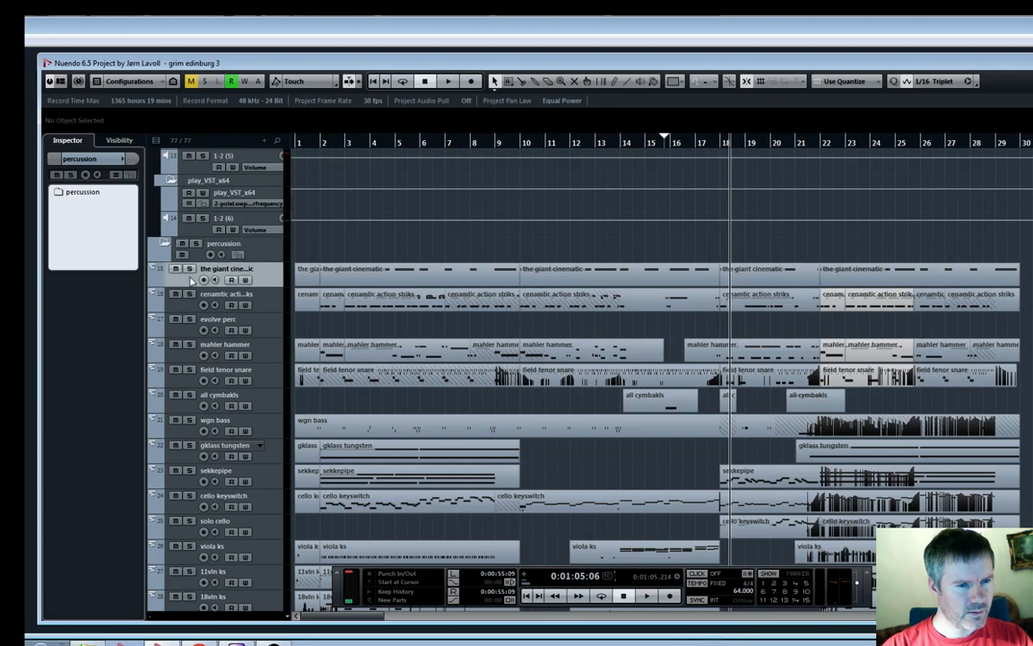
shift+click(189, 420)
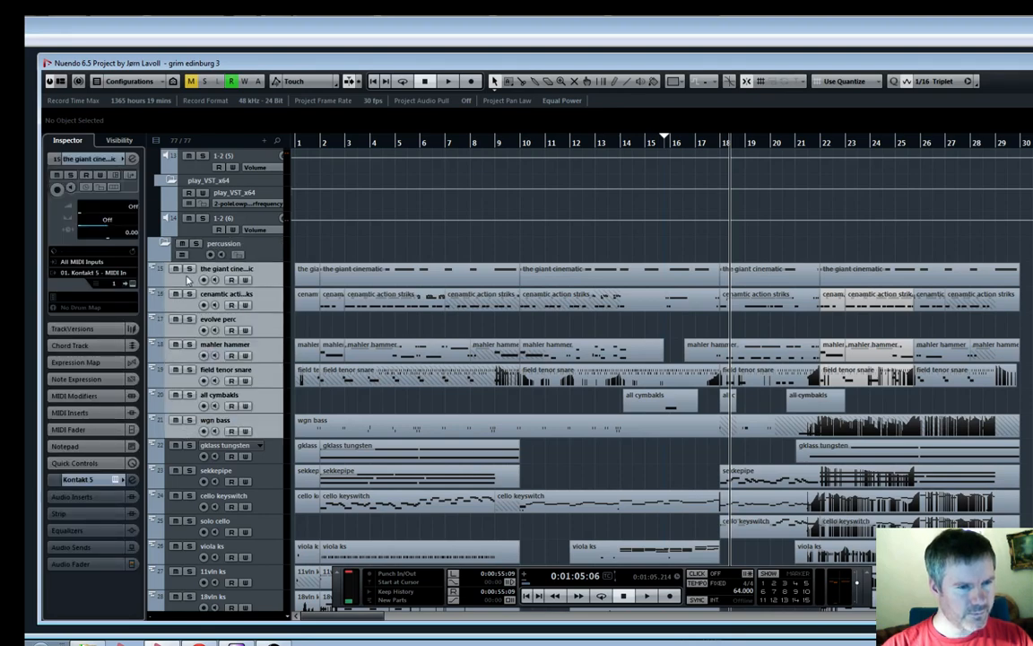
drag(189, 281, 191, 259)
click(164, 244)
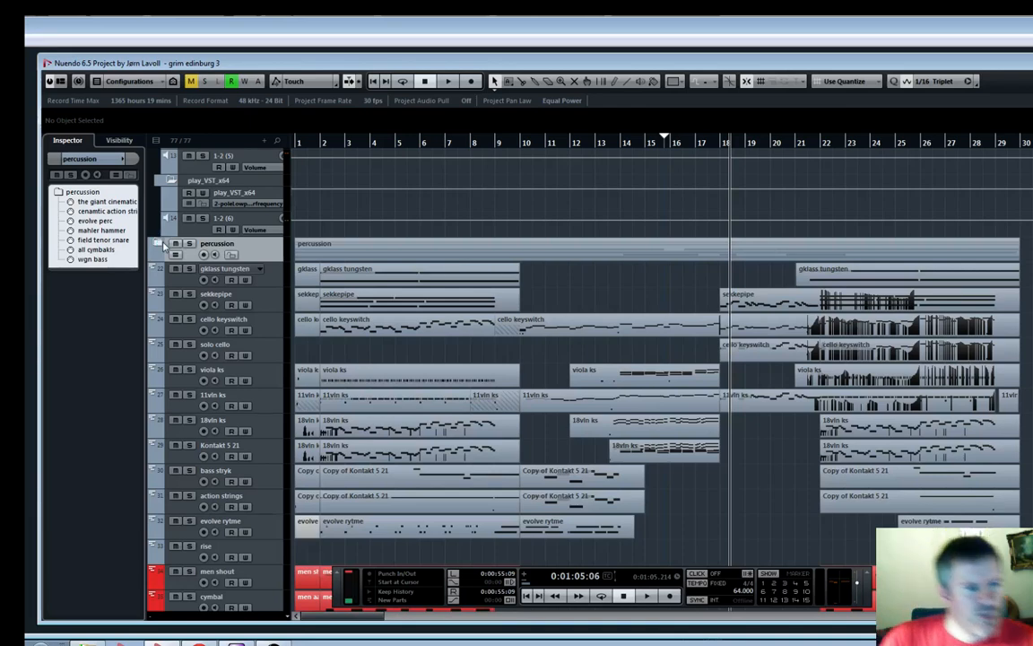
click(164, 244)
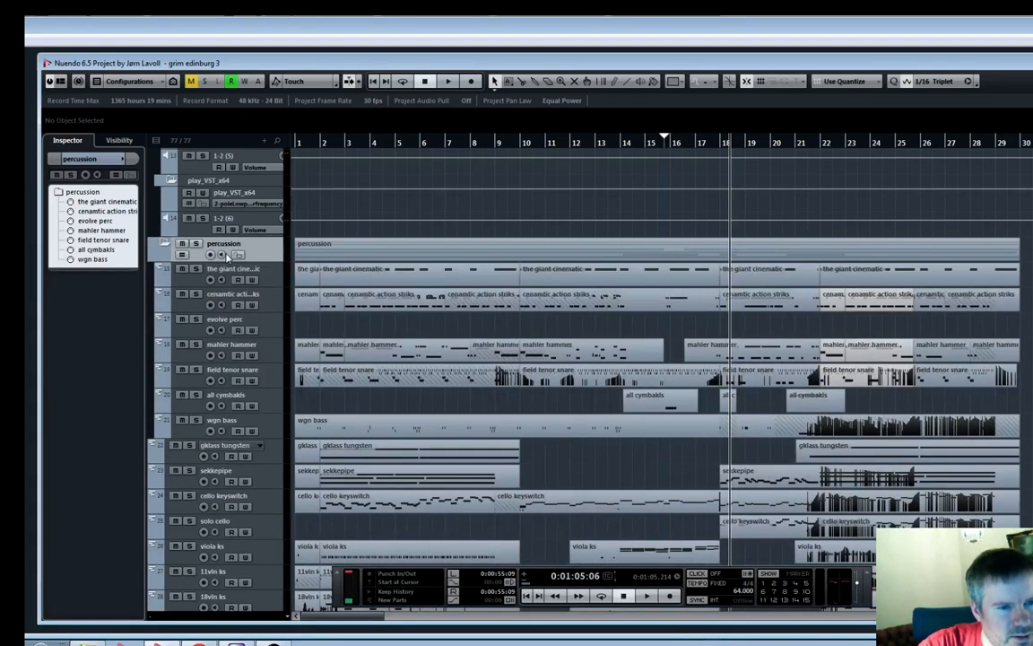
Solo the percussion folder, play from bar 6, and check which VST instrument channels are soloed with it
click(435, 150)
key(space)
scroll(420, 213, up, 10)
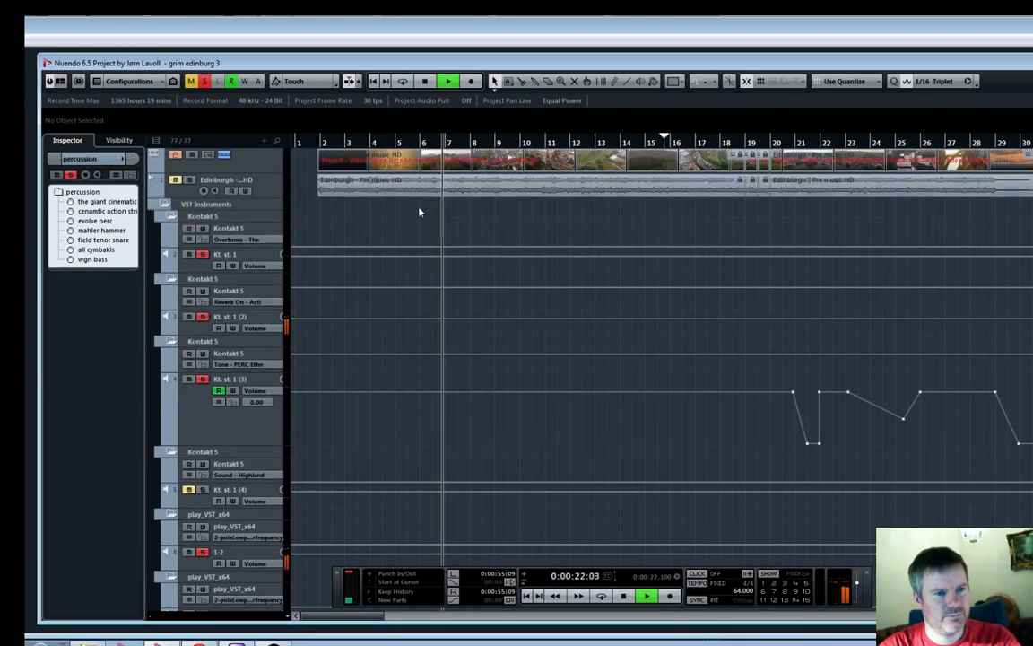
key(g)
key(g)
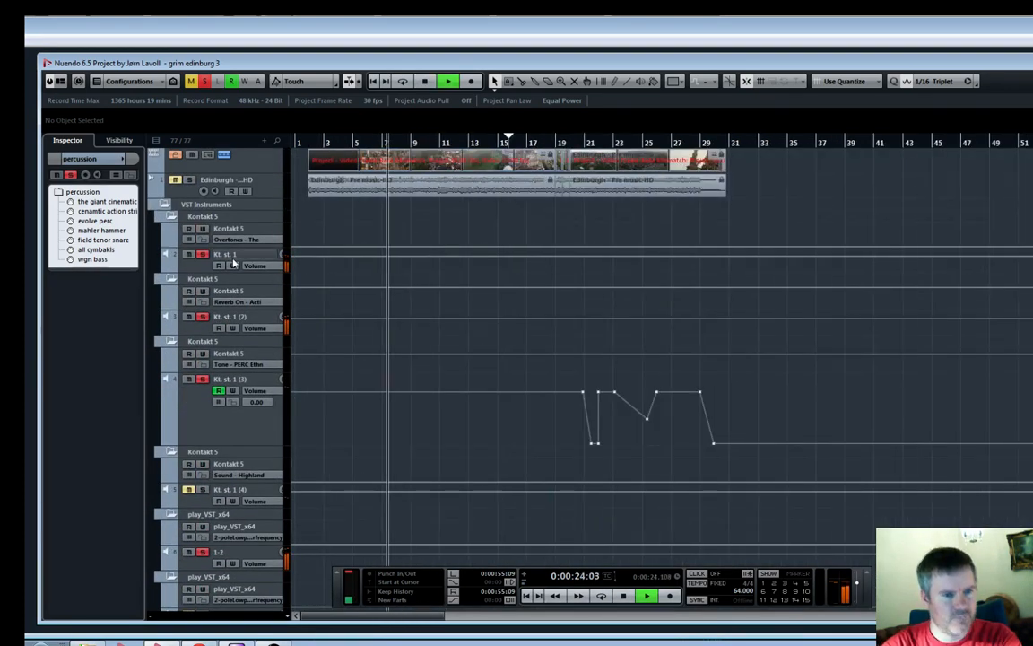
scroll(254, 338, down, 1)
scroll(253, 338, up, 1)
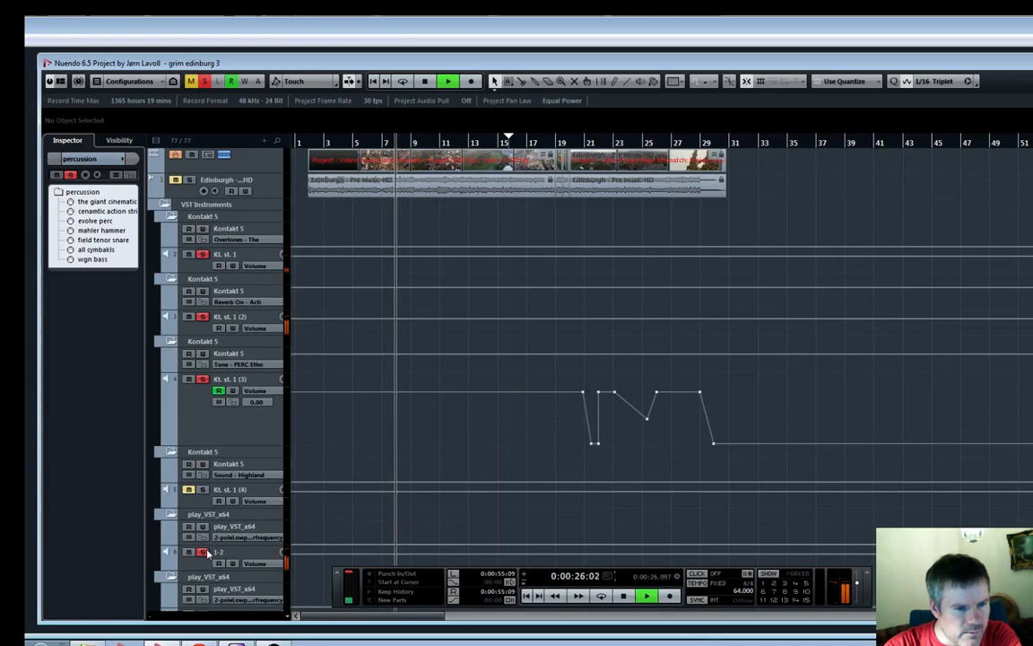
Check which Kontakt and Play instrument channels are soloed during playback of the percussion folder
click(203, 379)
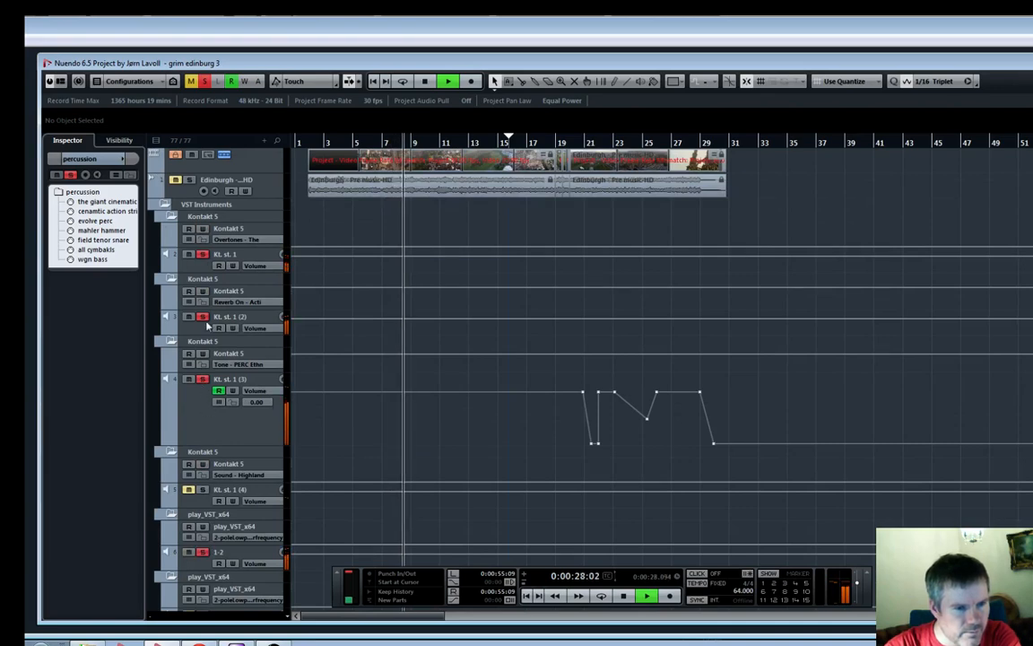
click(203, 255)
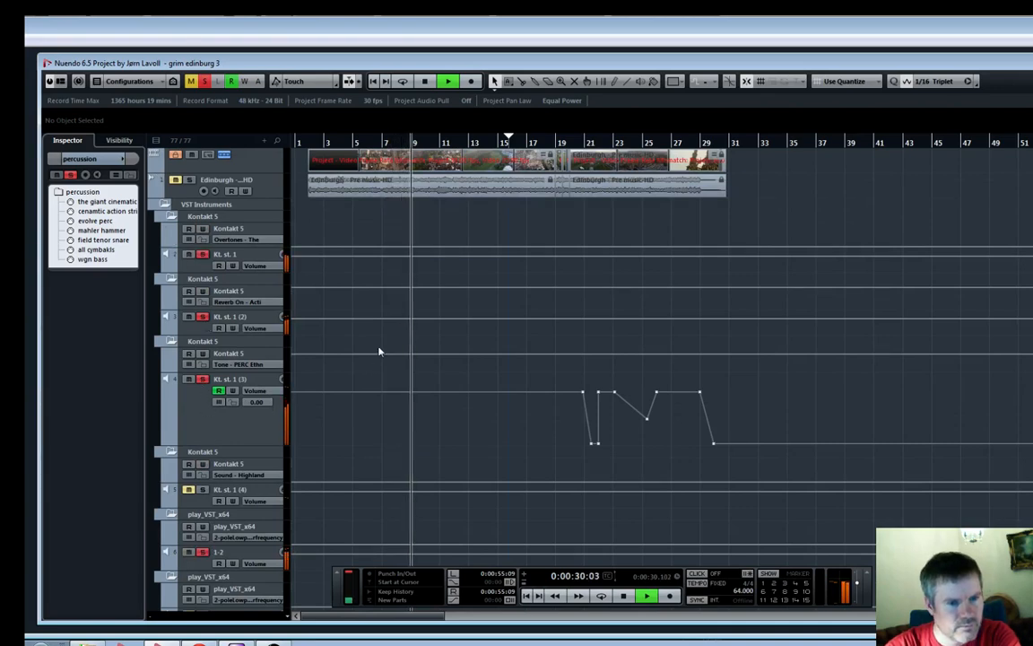
scroll(378, 350, down, 3)
scroll(378, 351, down, 3)
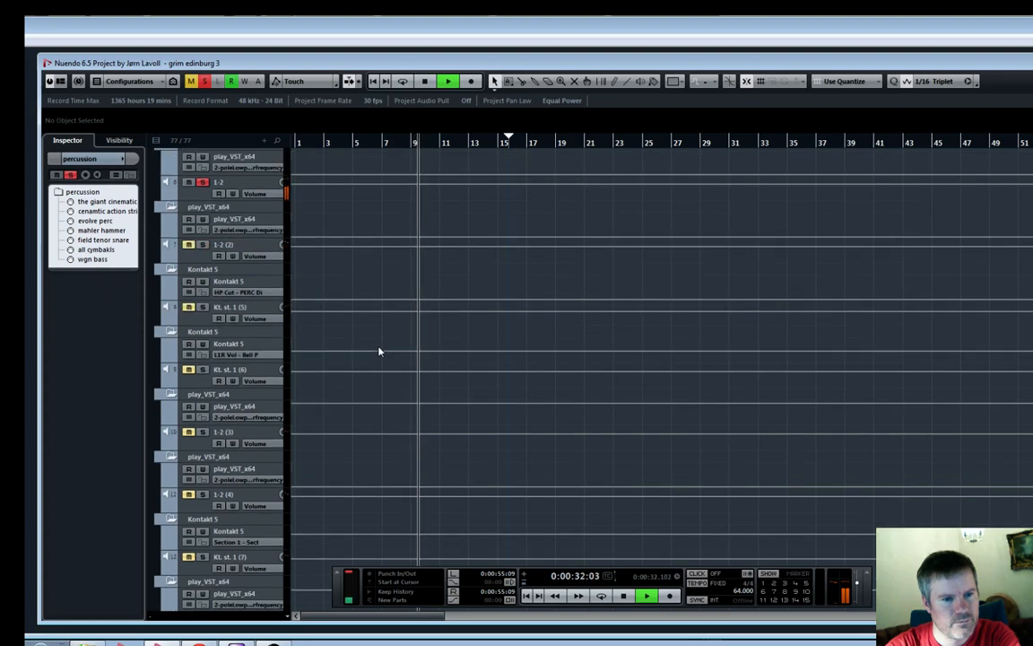
scroll(379, 350, down, 3)
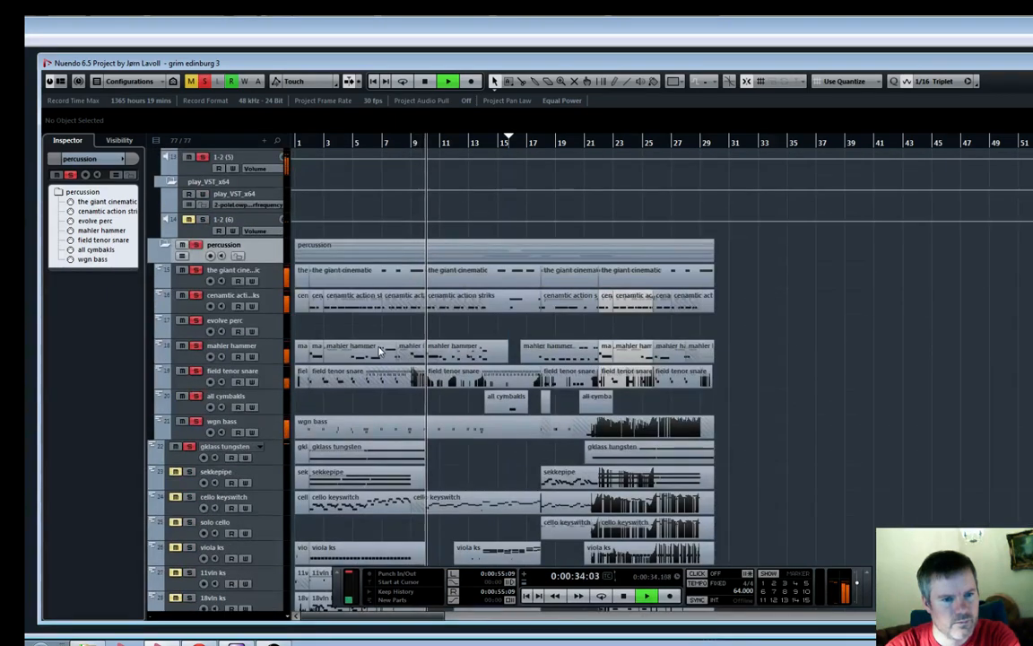
Play the soloed percussion from bar 1 and stop playback around bar 3
click(302, 145)
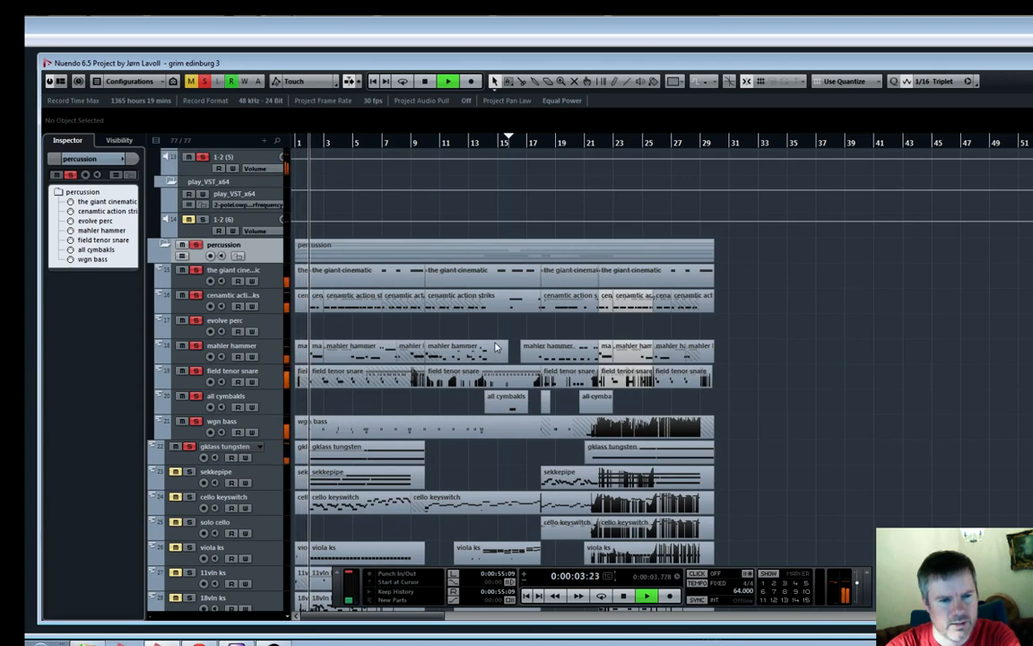
key(h)
key(h)
key(h)
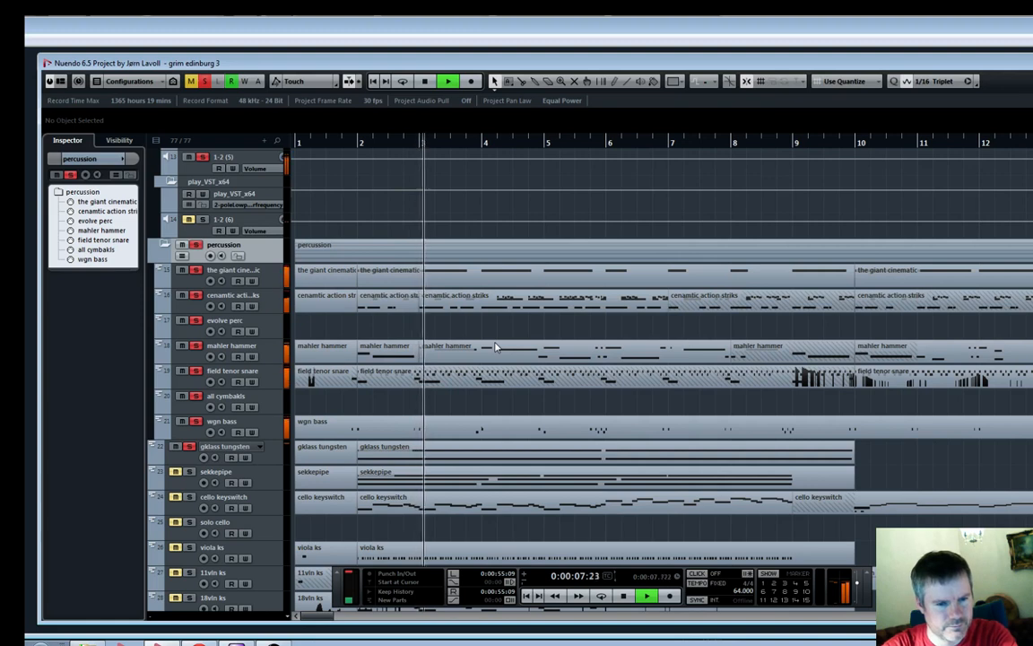
key(space)
Add another Kontakt 5 instrument with its own MIDI track directly below the gklass tungsten track
click(186, 459)
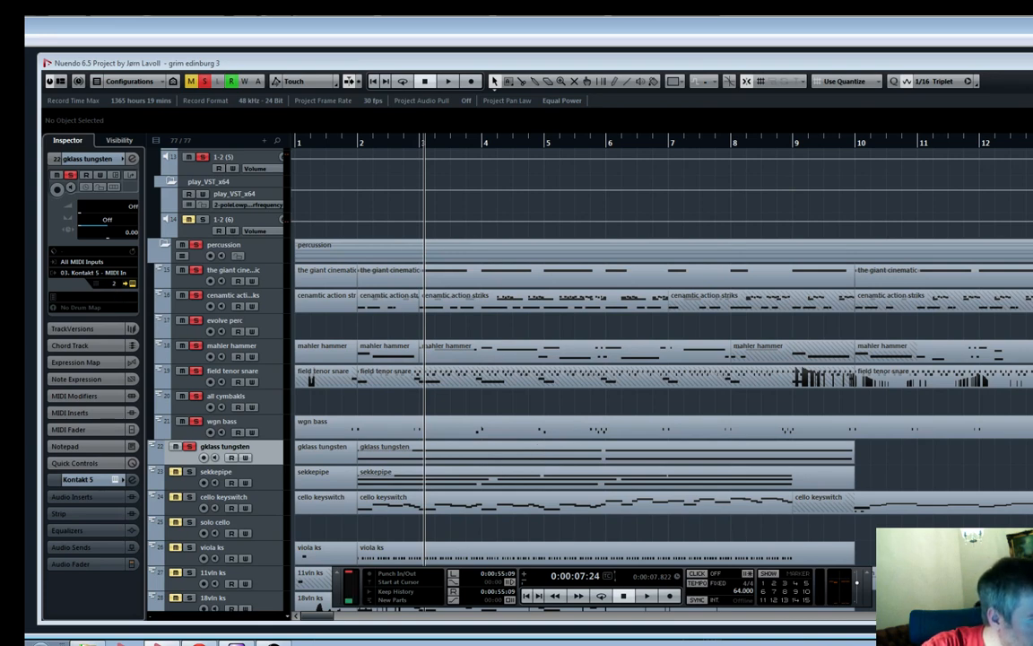
right_click(913, 384)
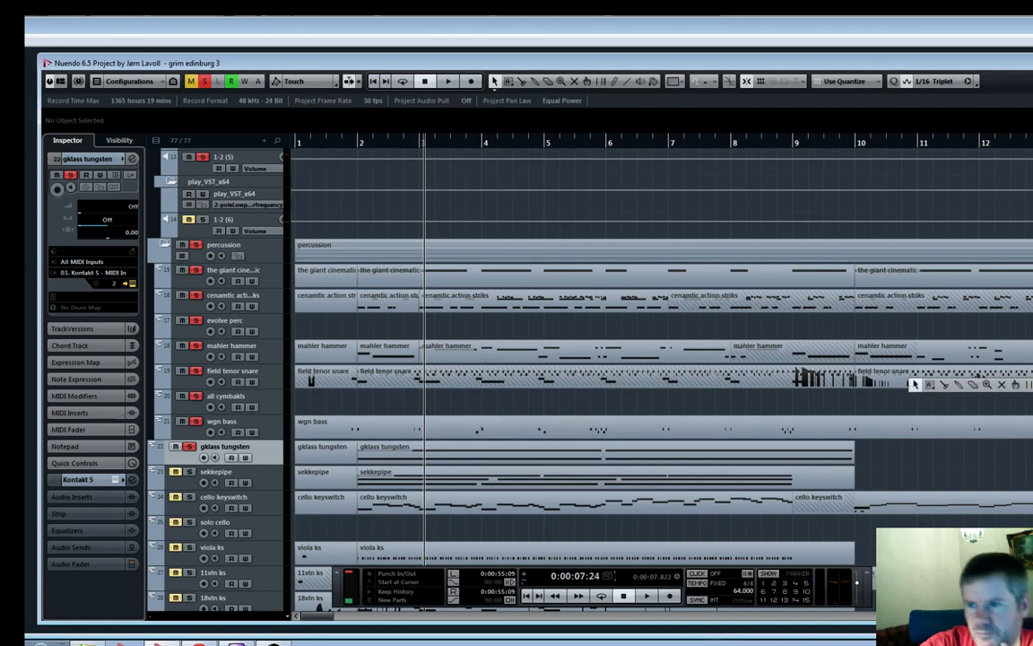
click(913, 384)
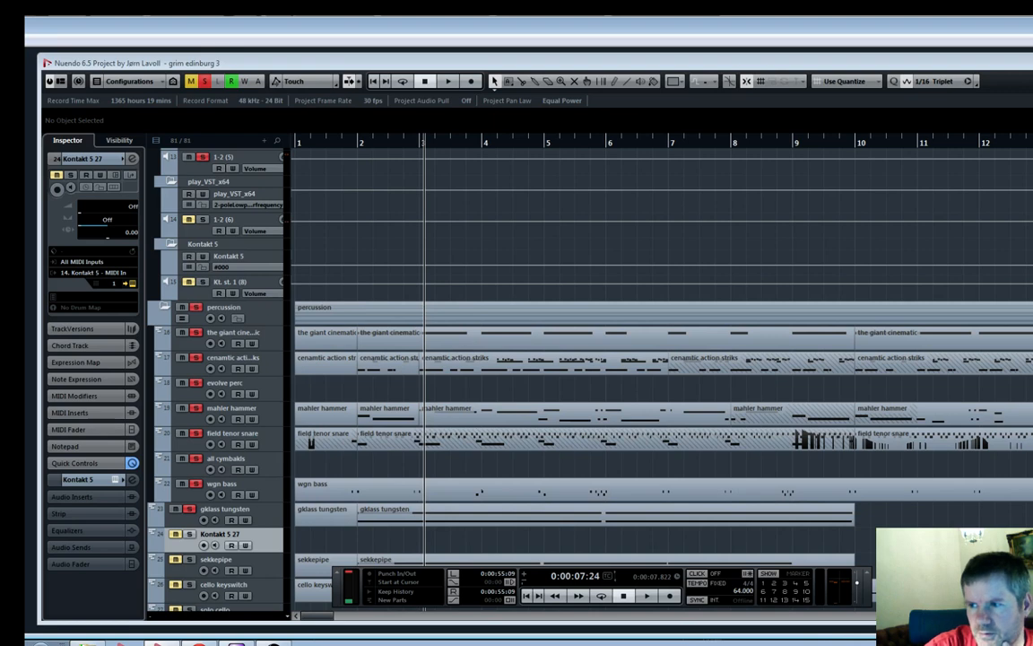
scroll(439, 380, down, 3)
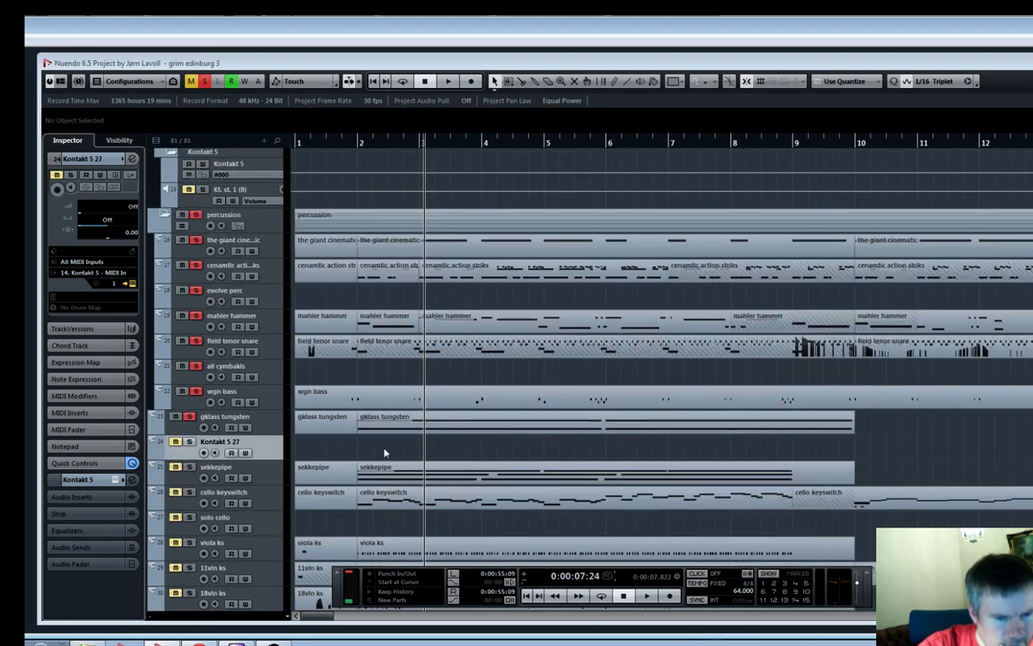
Move the gklass tungsten parts at bar 2 and around bar 21 down onto the new Kontakt 5 MIDI track
click(460, 423)
drag(565, 425, 405, 435)
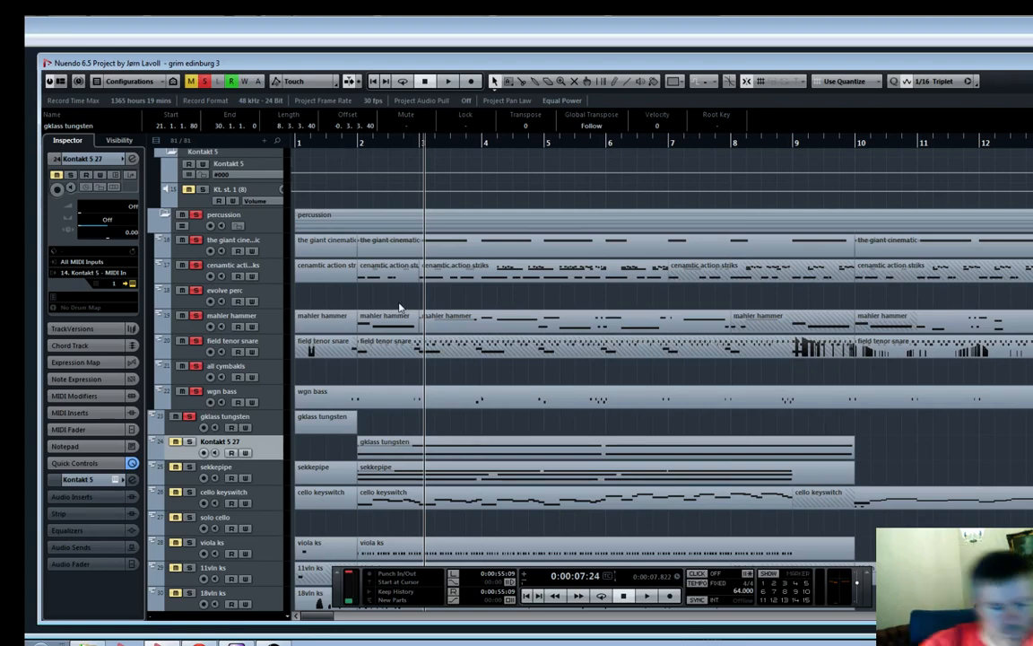
key(g)
key(g)
key(g)
key(g)
key(g)
key(g)
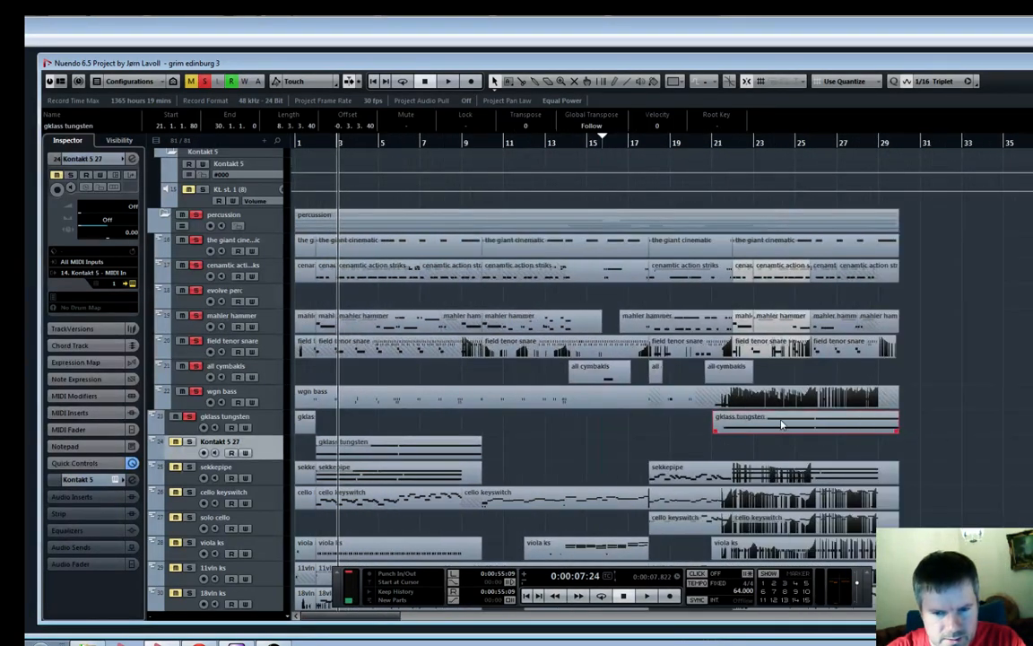
drag(807, 423, 803, 449)
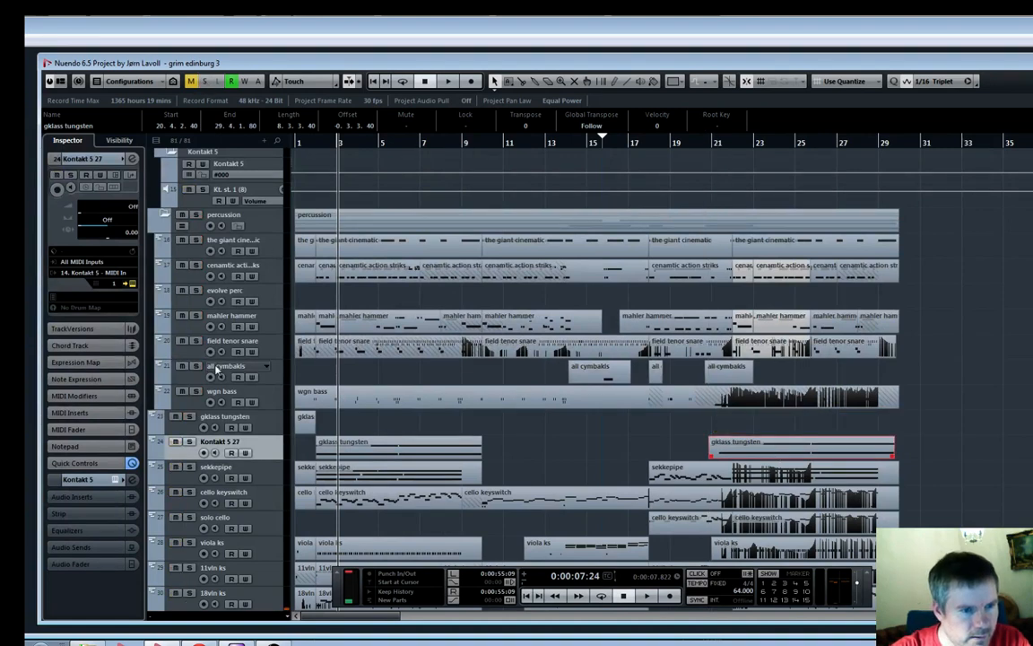
Solo the new Kontakt 5 track and move its instrument channel folder directly below the Kt. st. 1 (3) channel
click(190, 441)
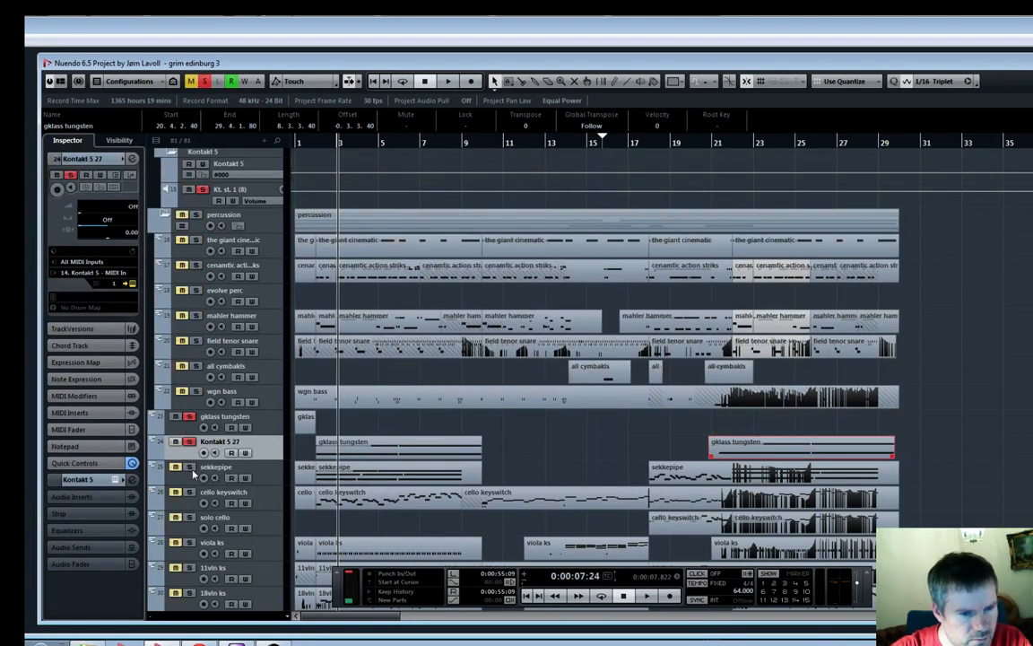
click(190, 467)
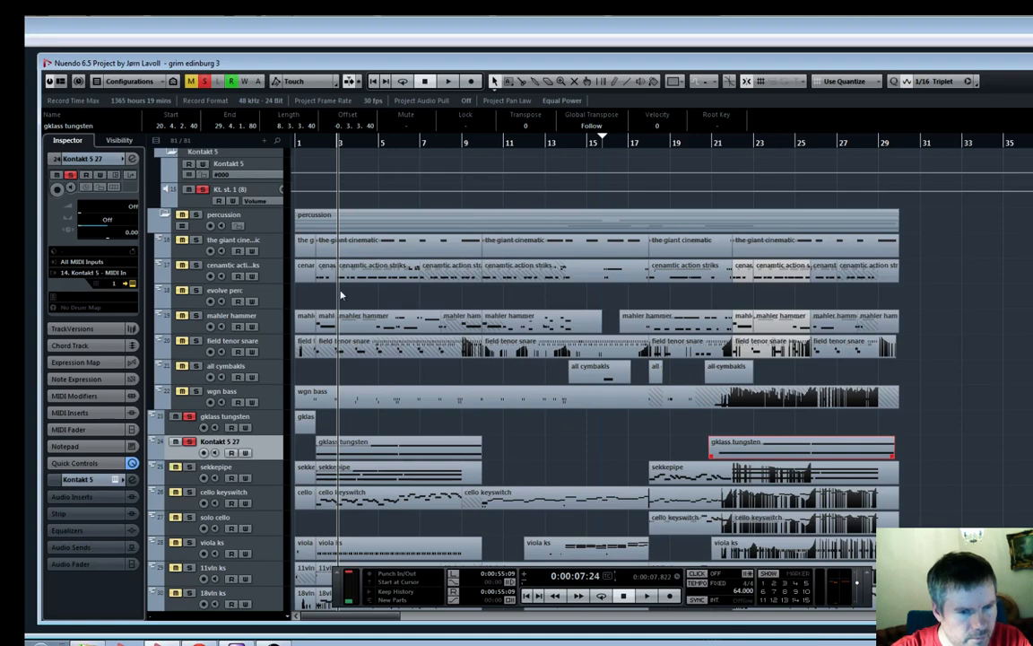
scroll(341, 293, up, 10)
scroll(341, 293, up, 2)
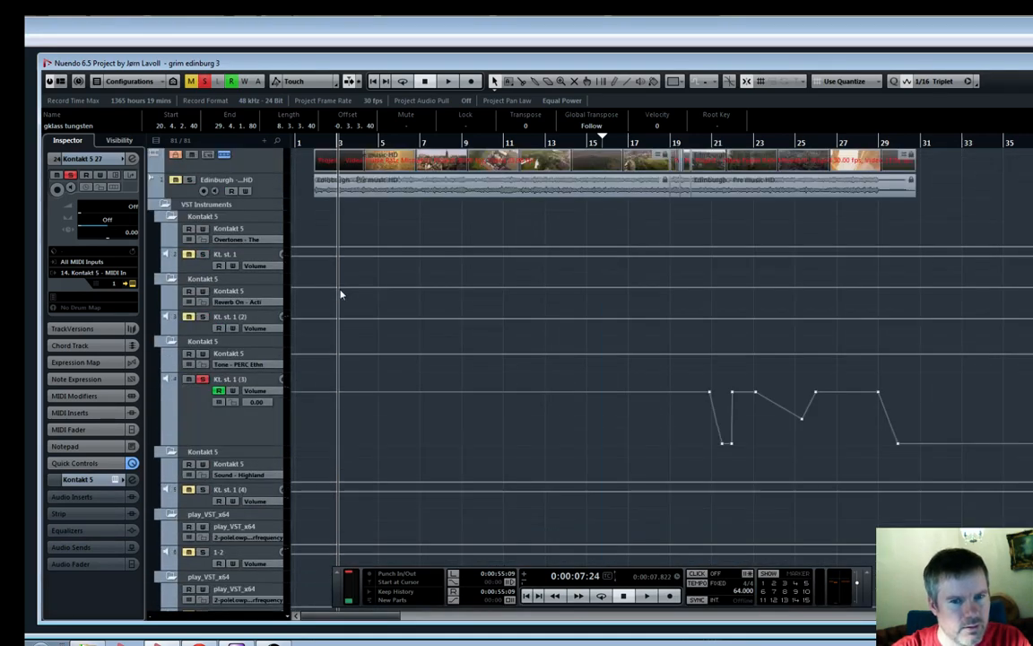
scroll(341, 293, down, 10)
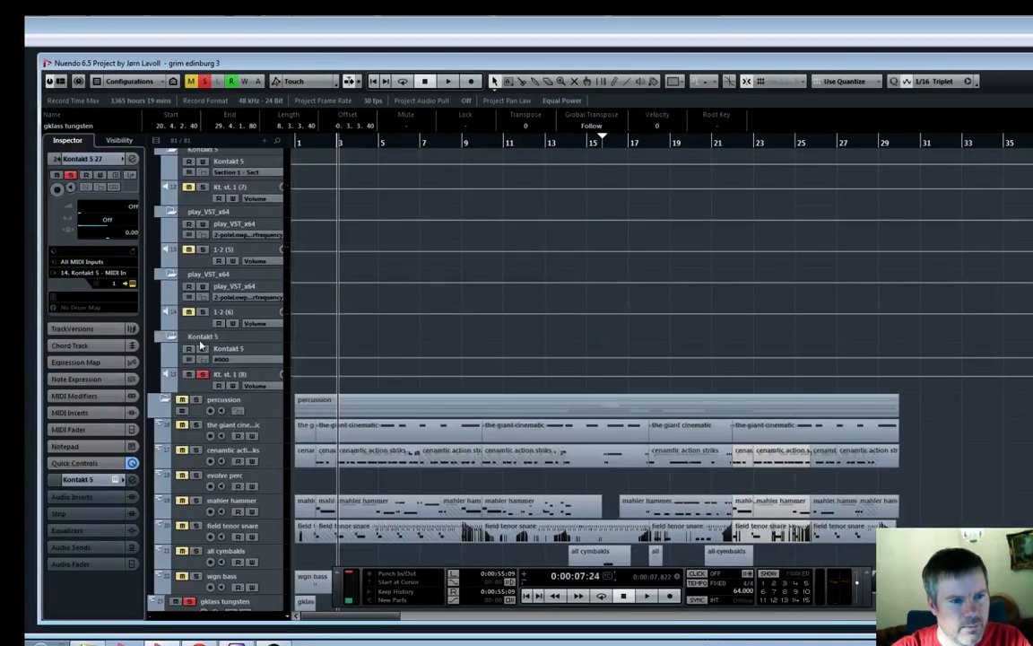
drag(206, 342, 238, 358)
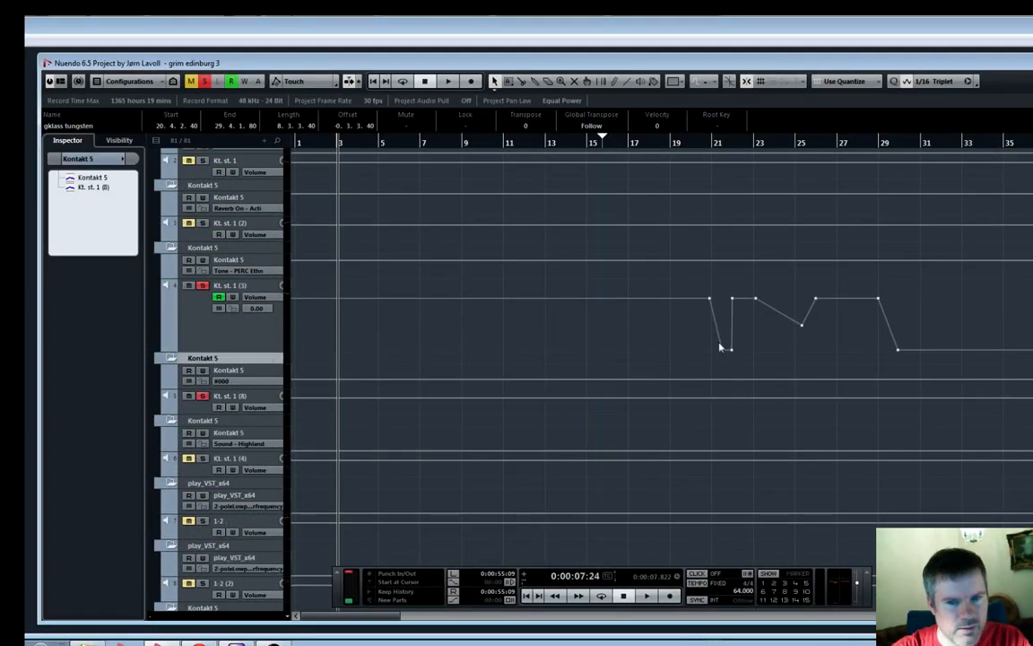
Copy all volume automation points from the Kt. st. 1 (3) channel to the Kt. st. 1 (8) channel, starting just before bar 21
click(847, 343)
key(ctrl+a)
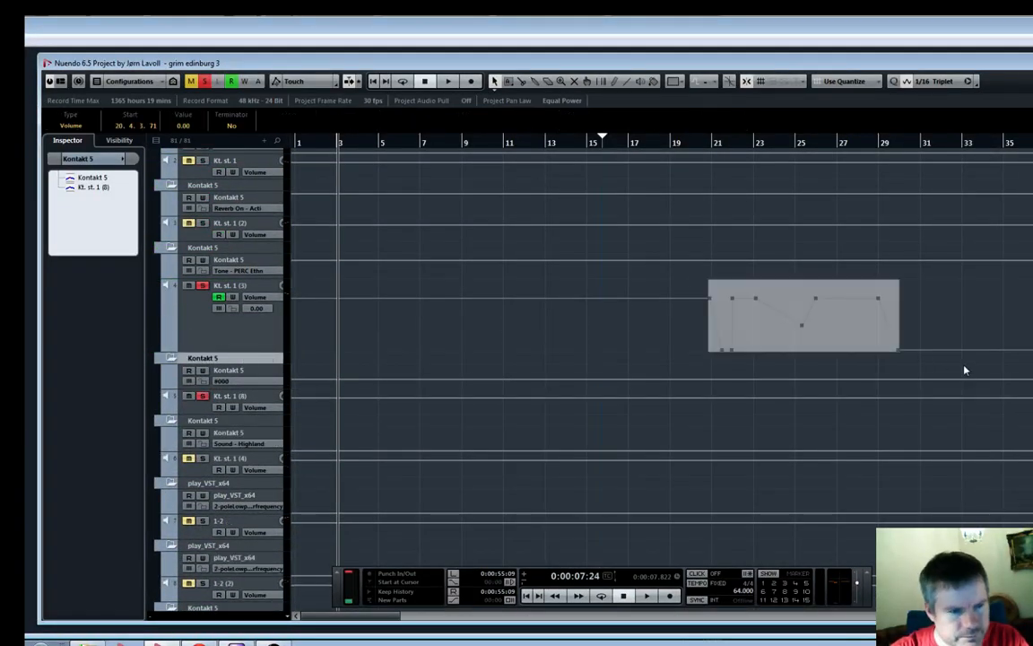
click(204, 410)
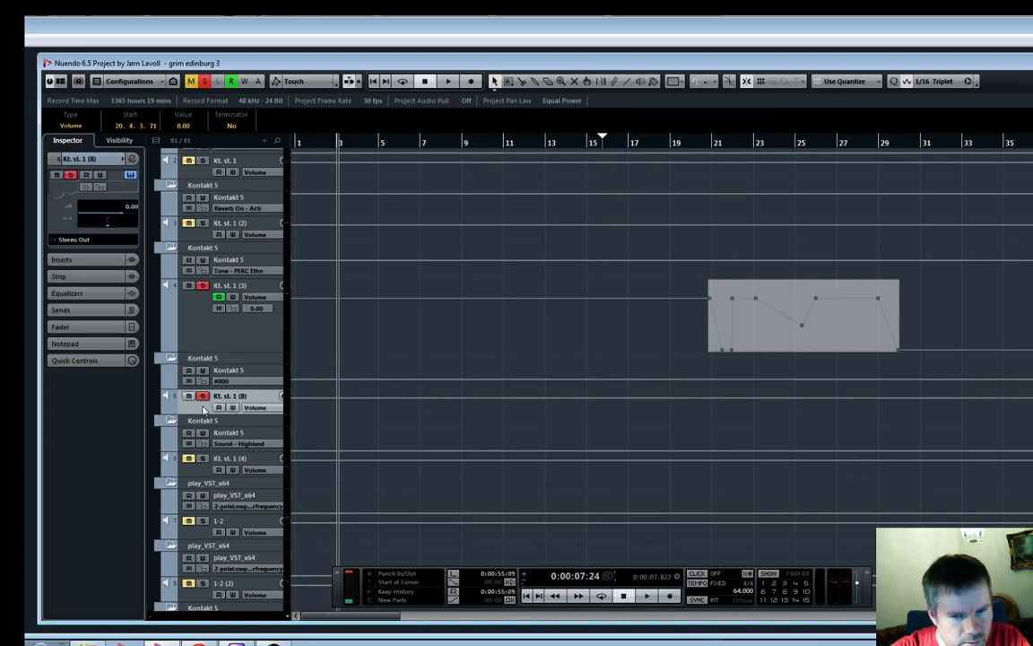
key(ctrl+v)
key(ctrl+z)
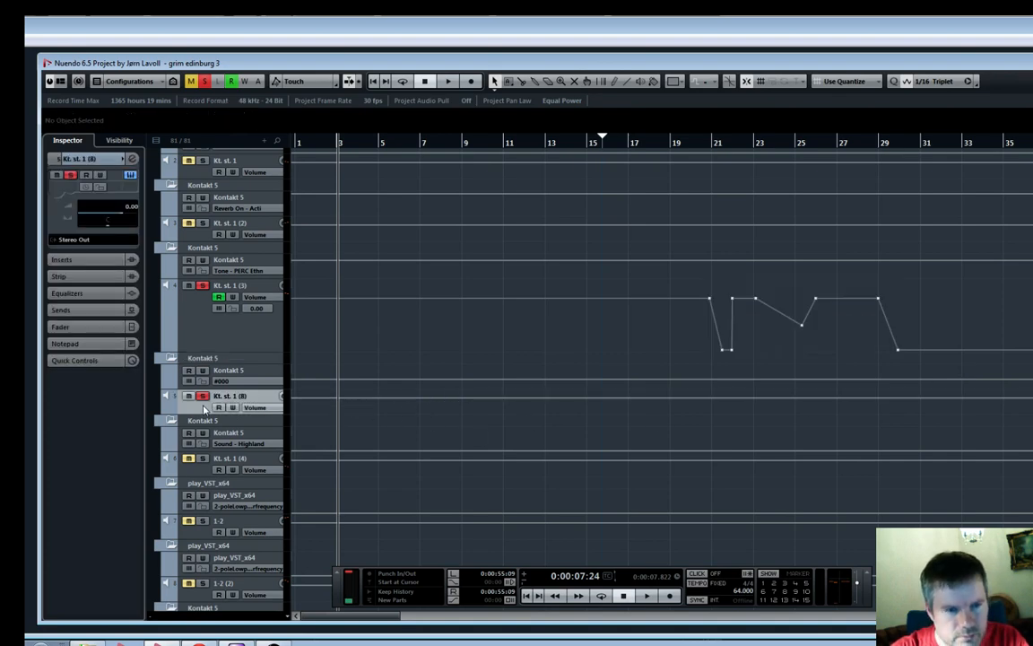
click(712, 144)
key(ctrl+v)
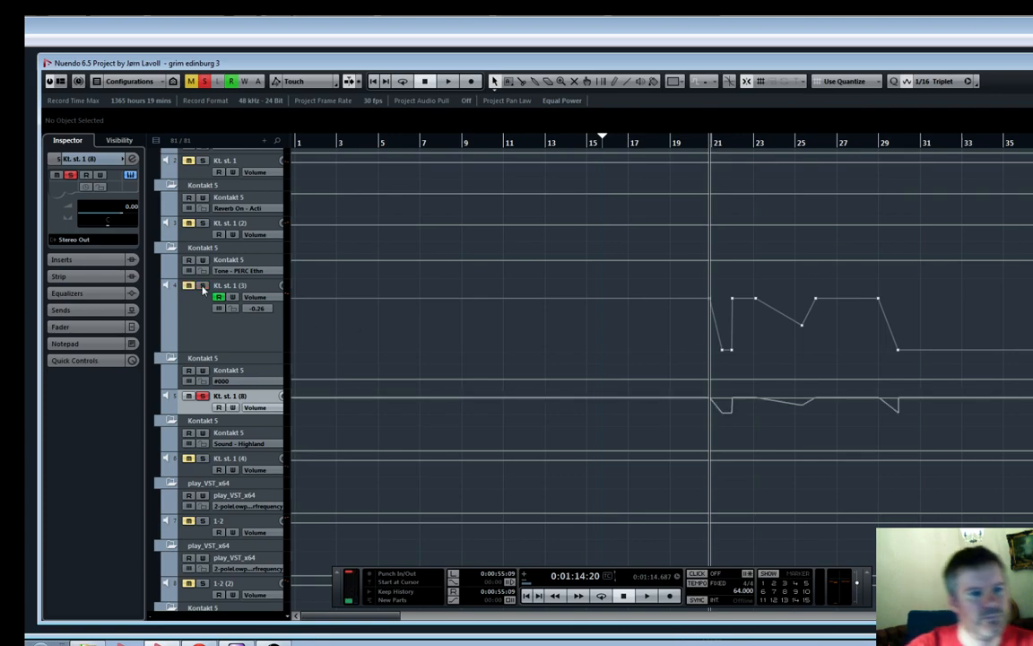
Look over the tracks from gklass tungsten down to the enok folder and return to the percussion folder
scroll(332, 421, down, 10)
scroll(340, 422, down, 10)
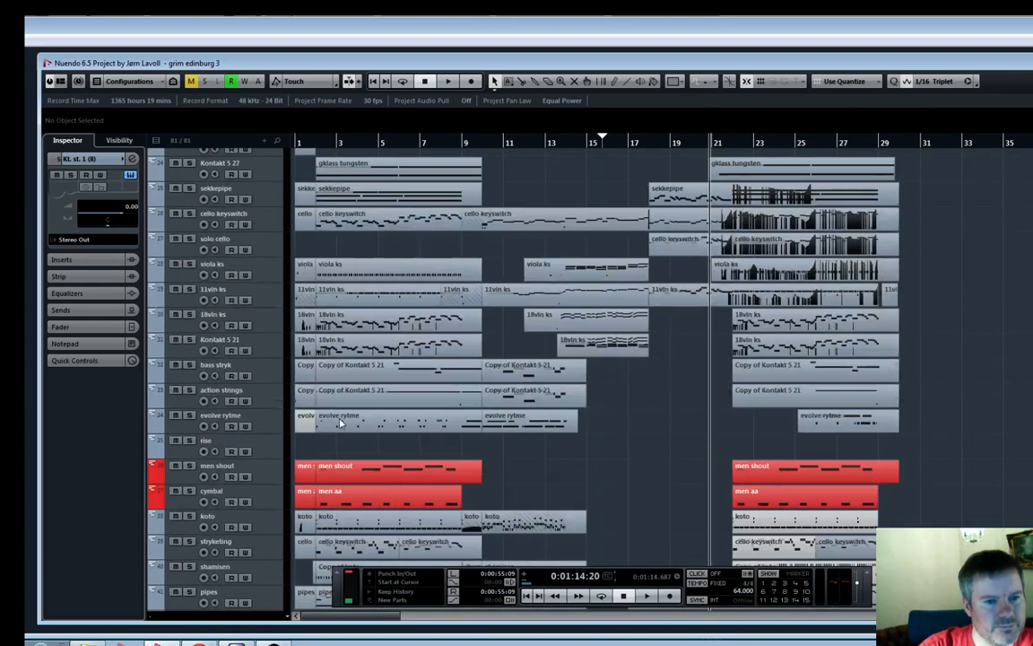
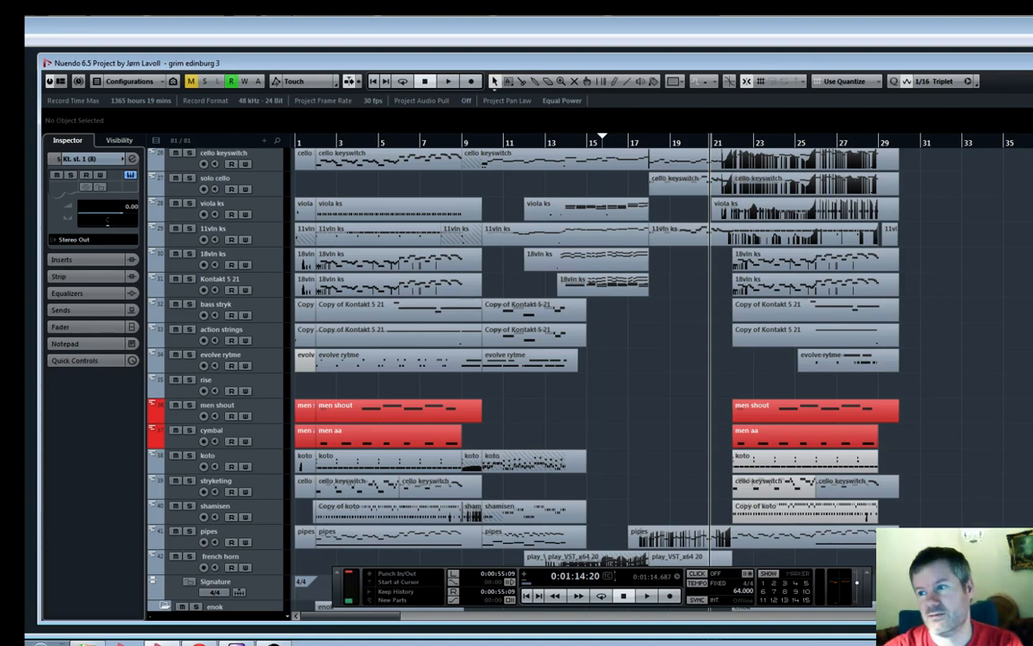
scroll(519, 372, down, 5)
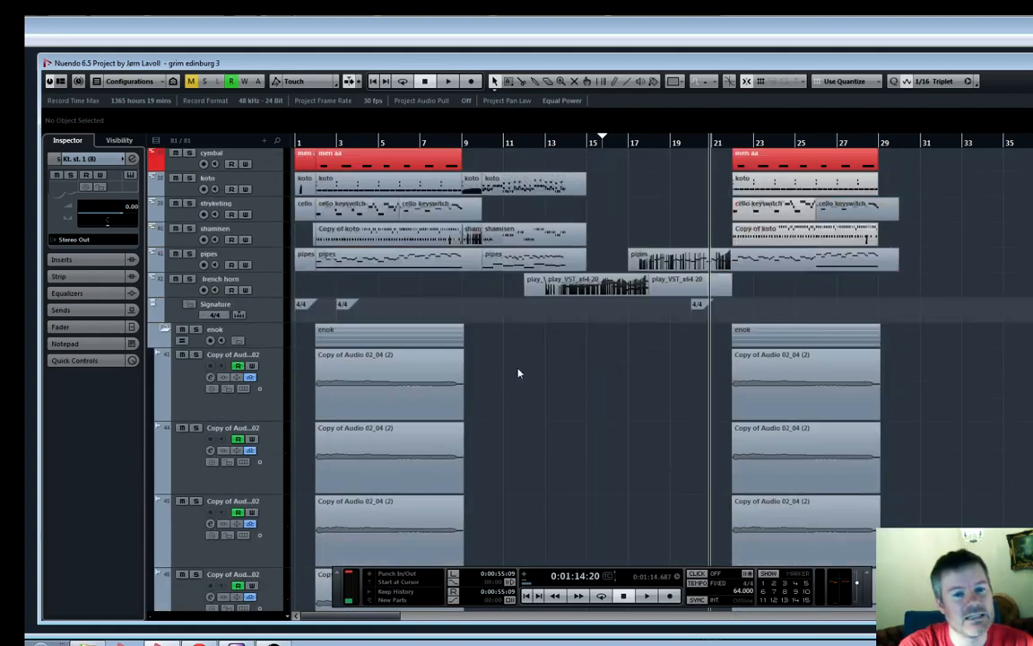
scroll(518, 375, up, 12)
key(g)
key(g)
key(g)
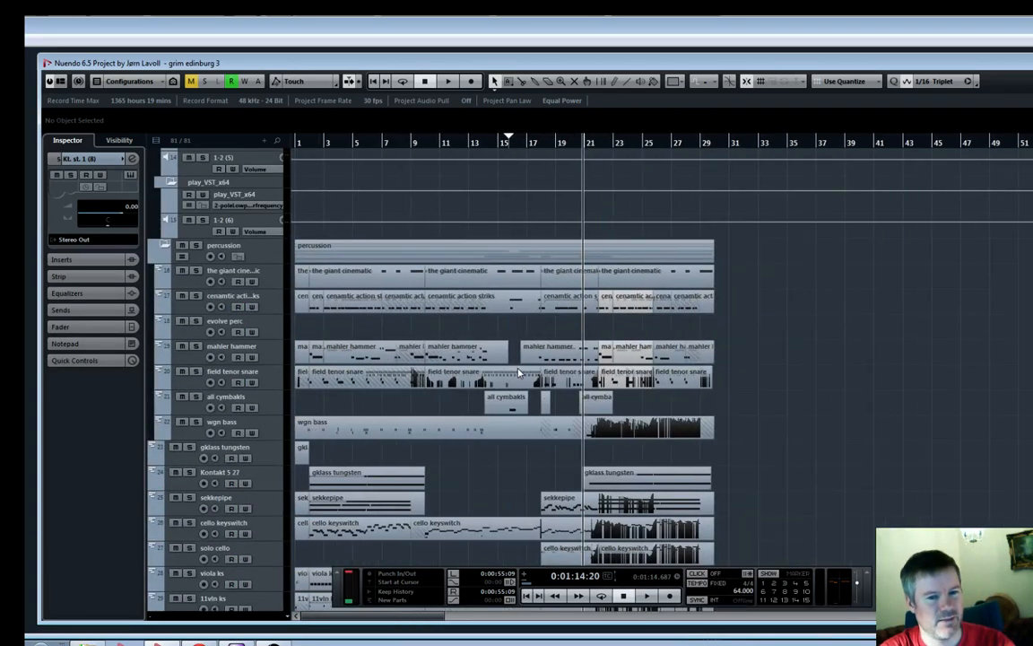
Return to the project start and examine the opening bars across all tracks down to the enok folder
click(296, 145)
key(h)
key(h)
key(h)
key(h)
key(h)
key(h)
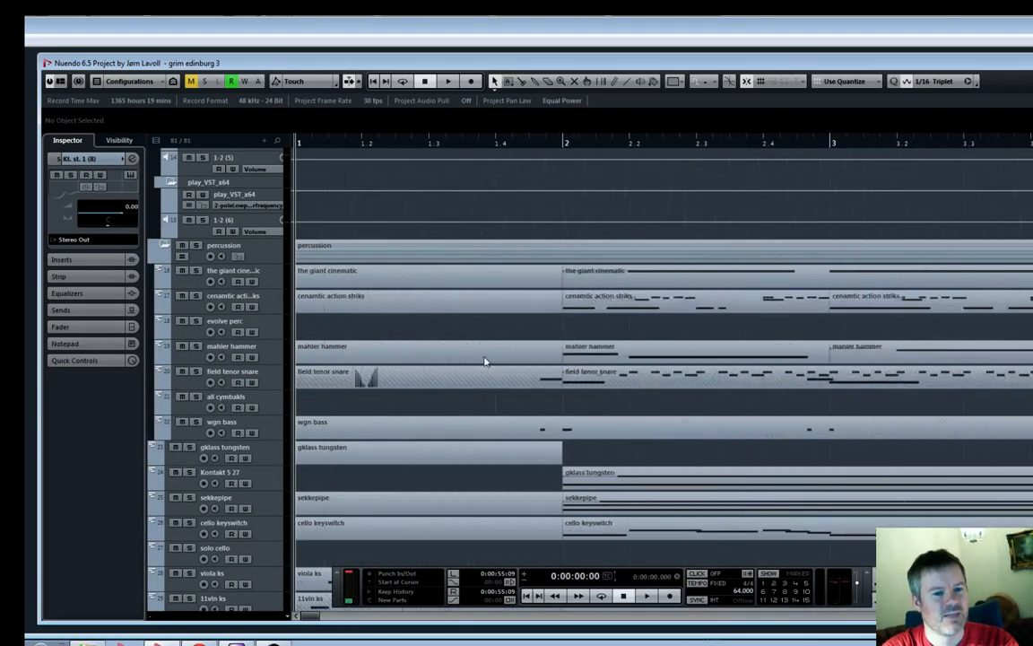
scroll(484, 360, down, 5)
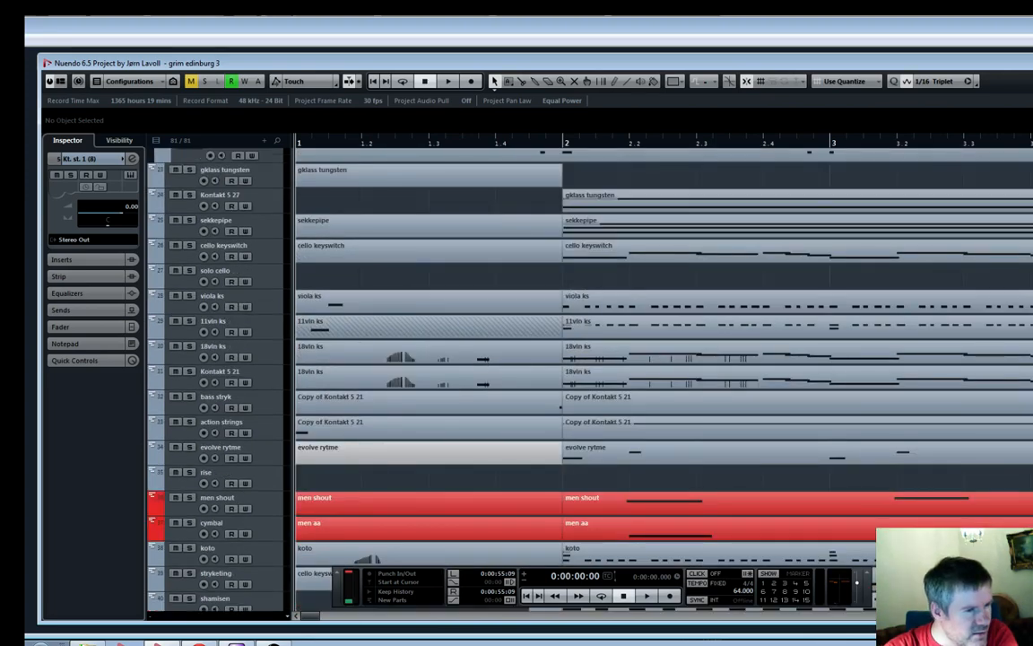
scroll(610, 293, down, 12)
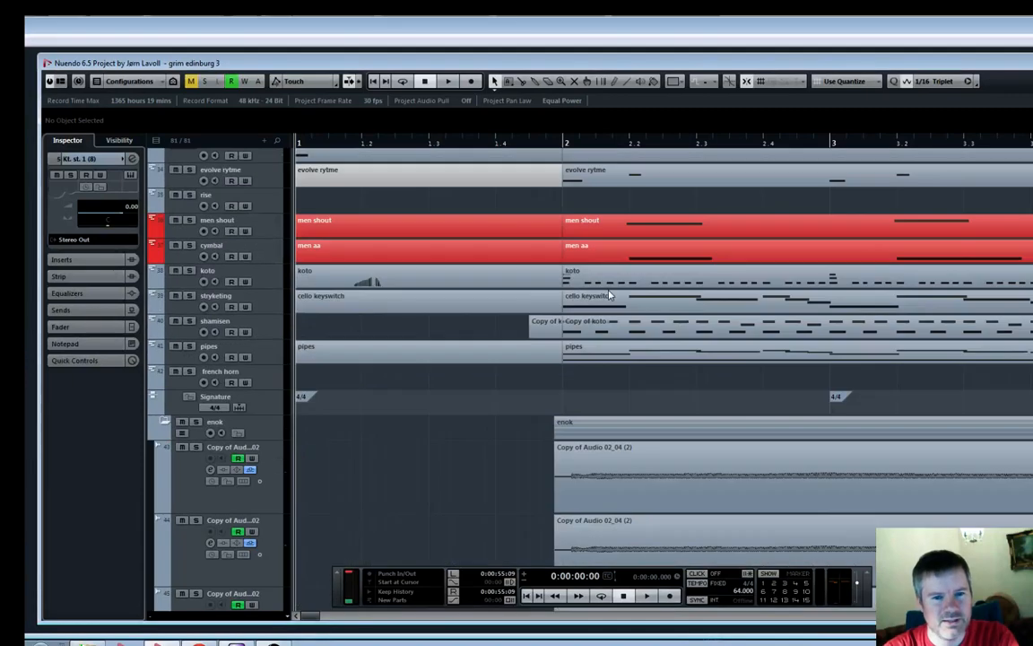
Examine the whole arrangement from the instrument channels down through the string and koto tracks, then place the playhead in bar 1
scroll(610, 294, up, 15)
key(g)
key(g)
key(g)
key(g)
key(g)
key(g)
key(g)
key(g)
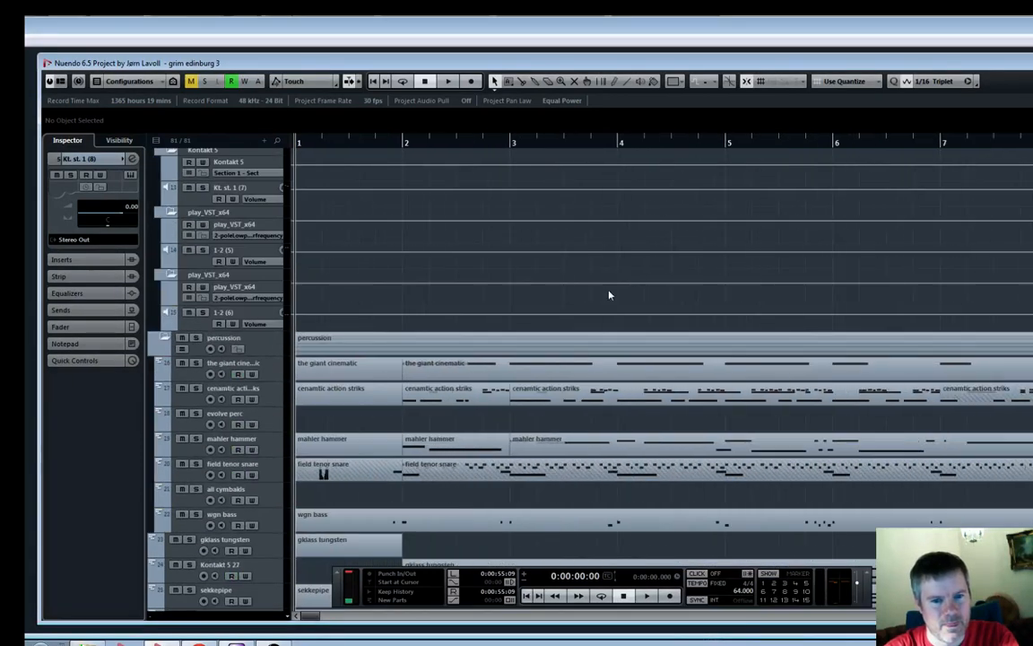
scroll(610, 294, up, 5)
key(g)
key(g)
key(g)
scroll(610, 294, down, 10)
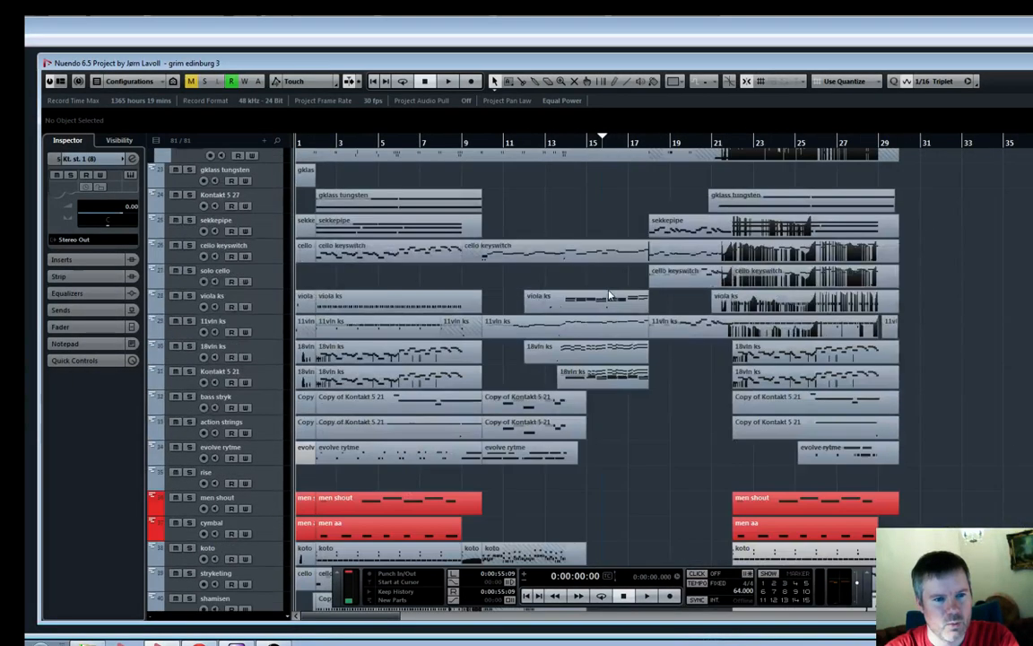
scroll(610, 294, up, 5)
key(h)
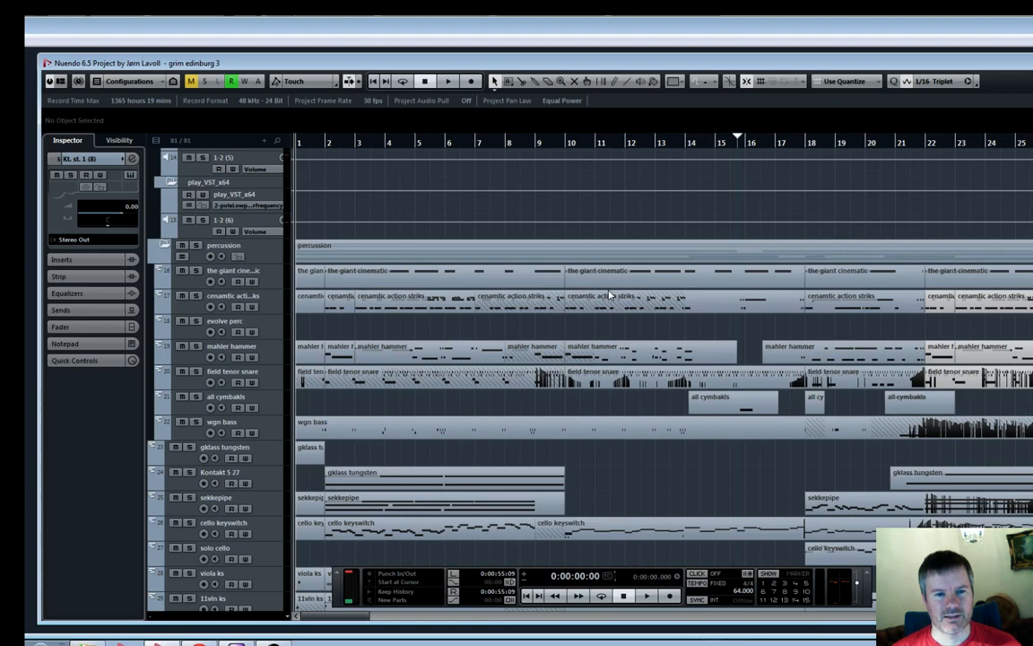
key(g)
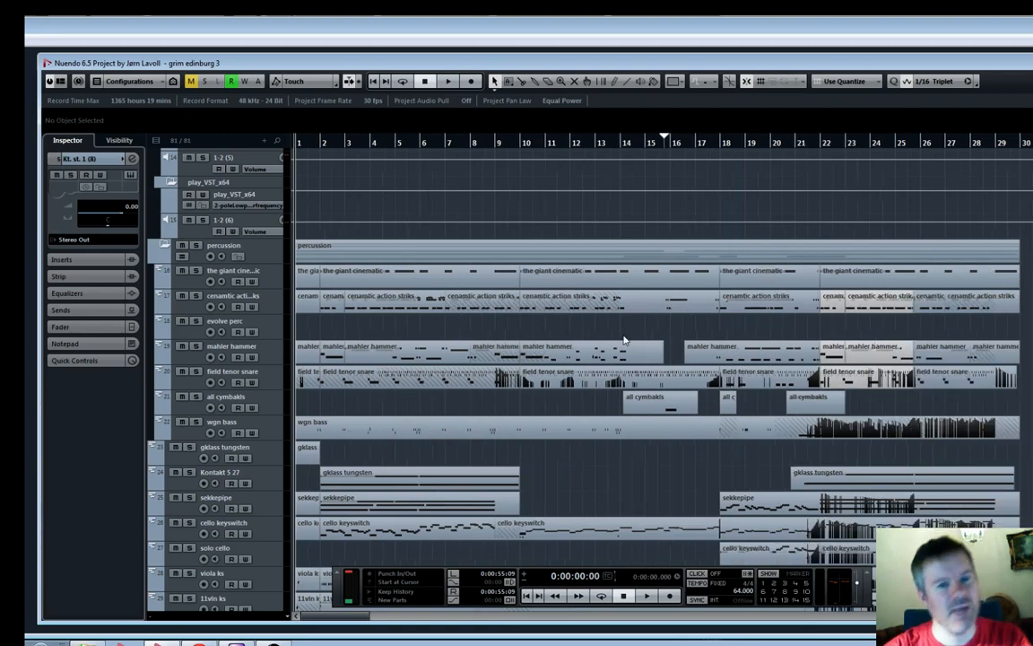
key(h)
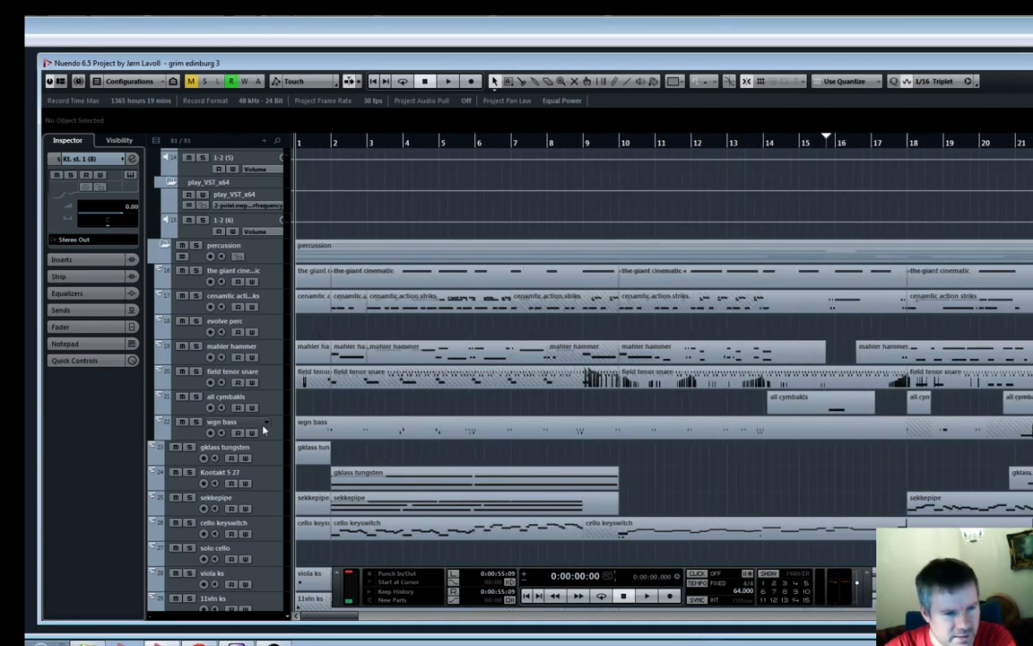
click(318, 145)
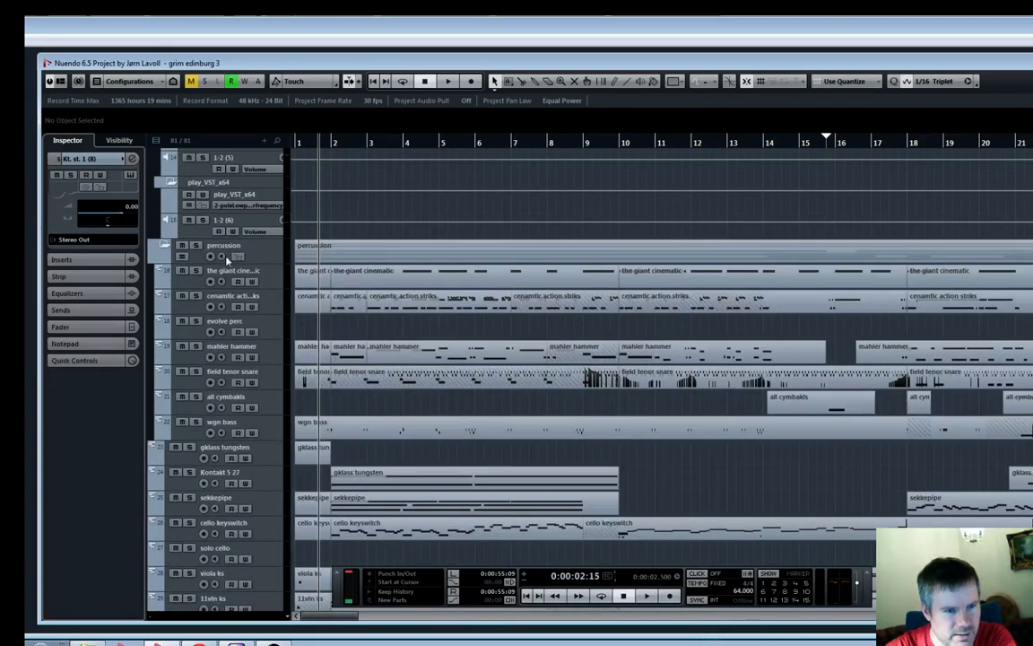
Solo the percussion folder and play the opening bars
click(196, 246)
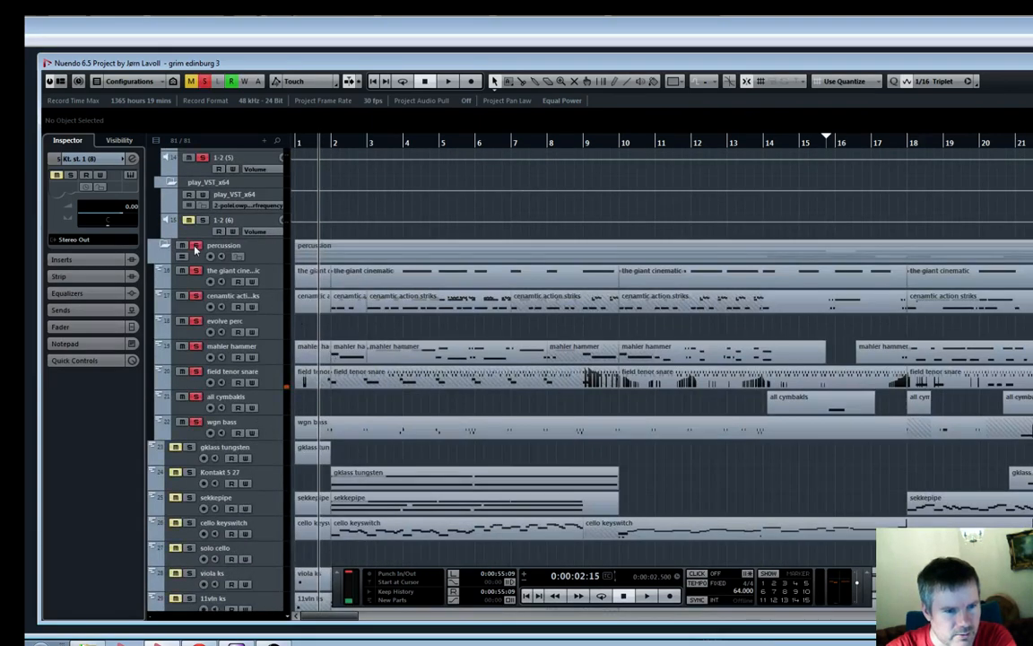
key(space)
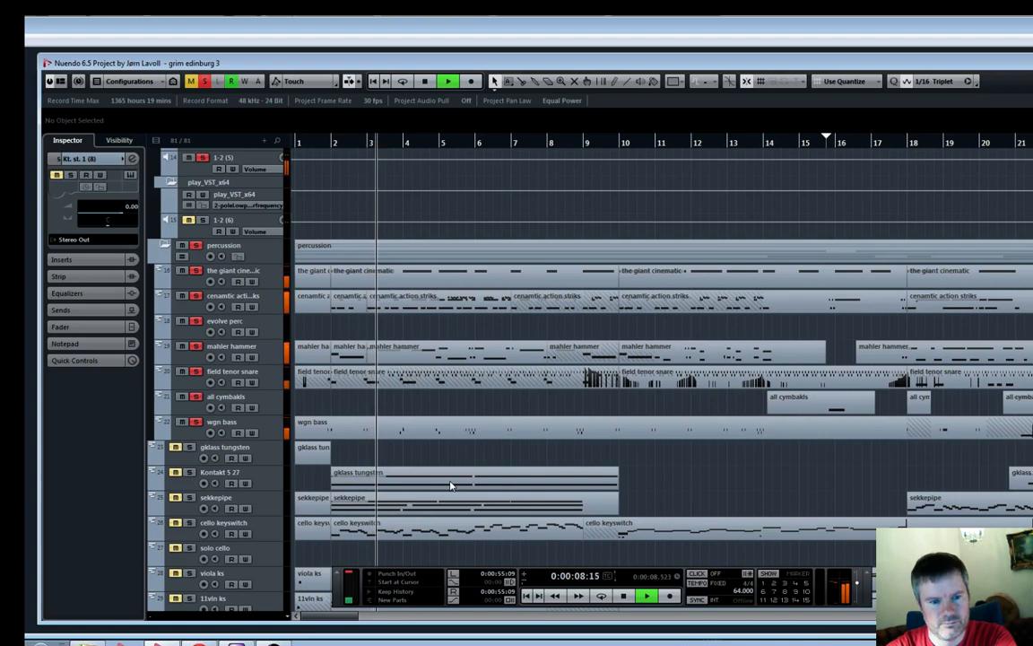
key(g)
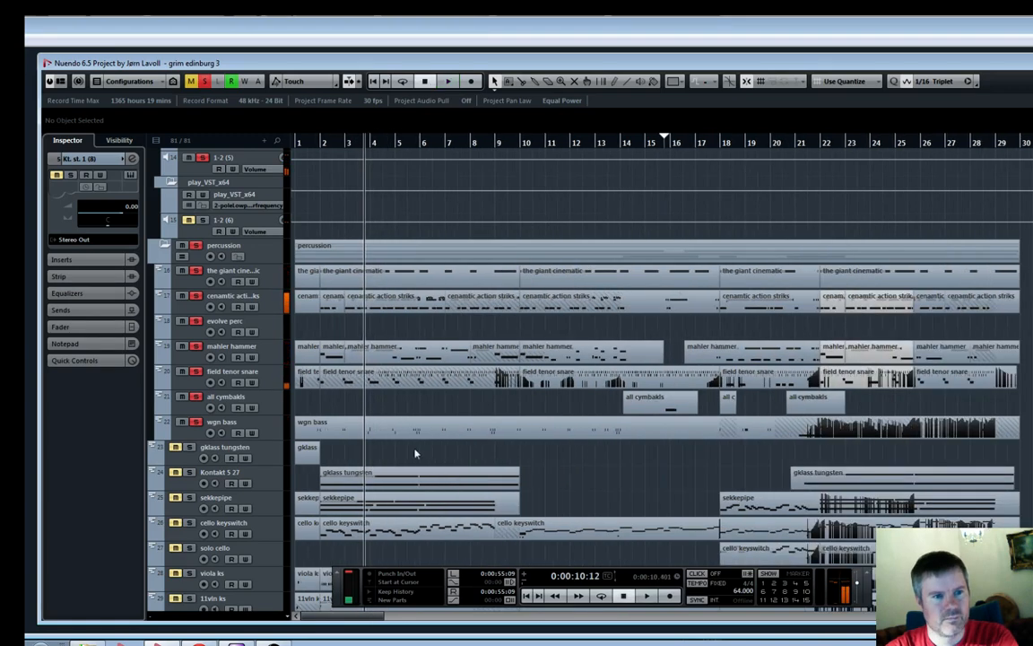
Move the two soloed play_VST_x64 instrument folders, holding channels 1-2 and 1-2 (5), directly below the Kt. st. 1 (3) channel
scroll(359, 407, up, 15)
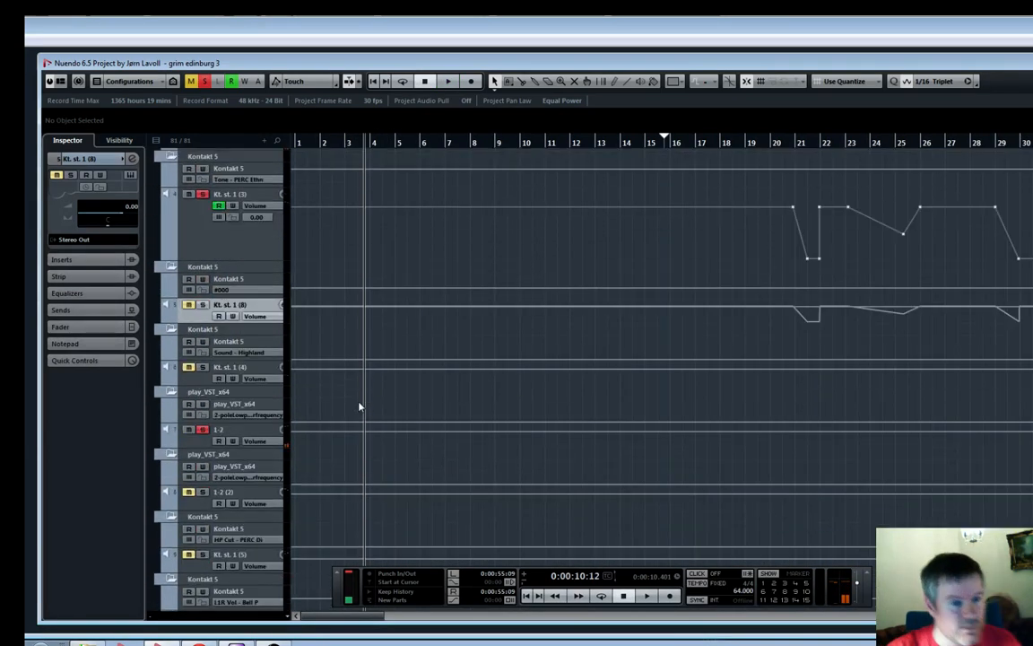
drag(246, 392, 250, 268)
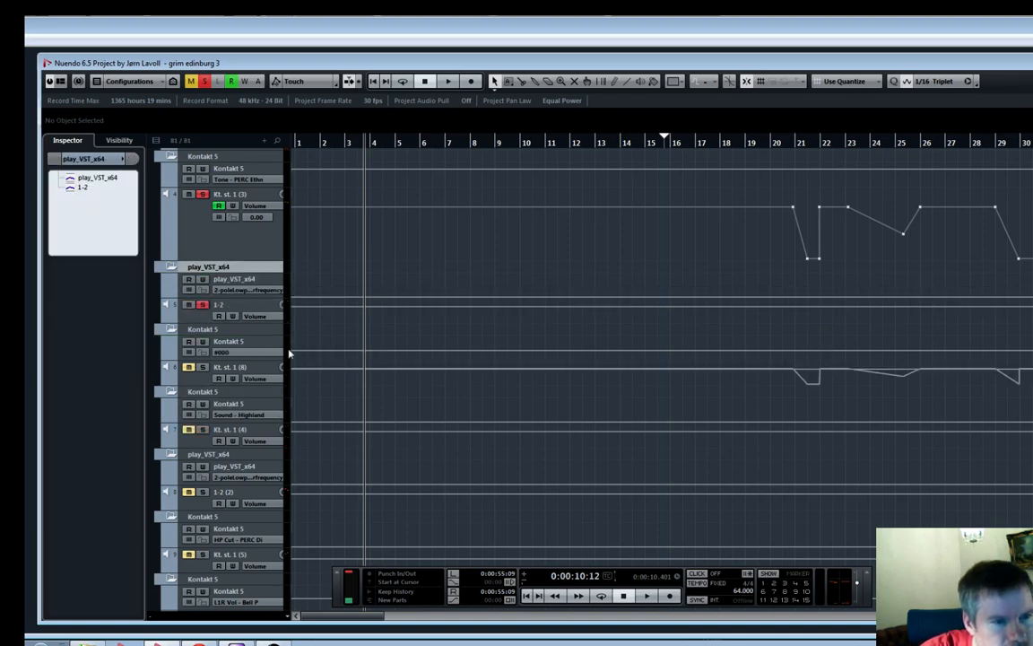
scroll(300, 364, down, 5)
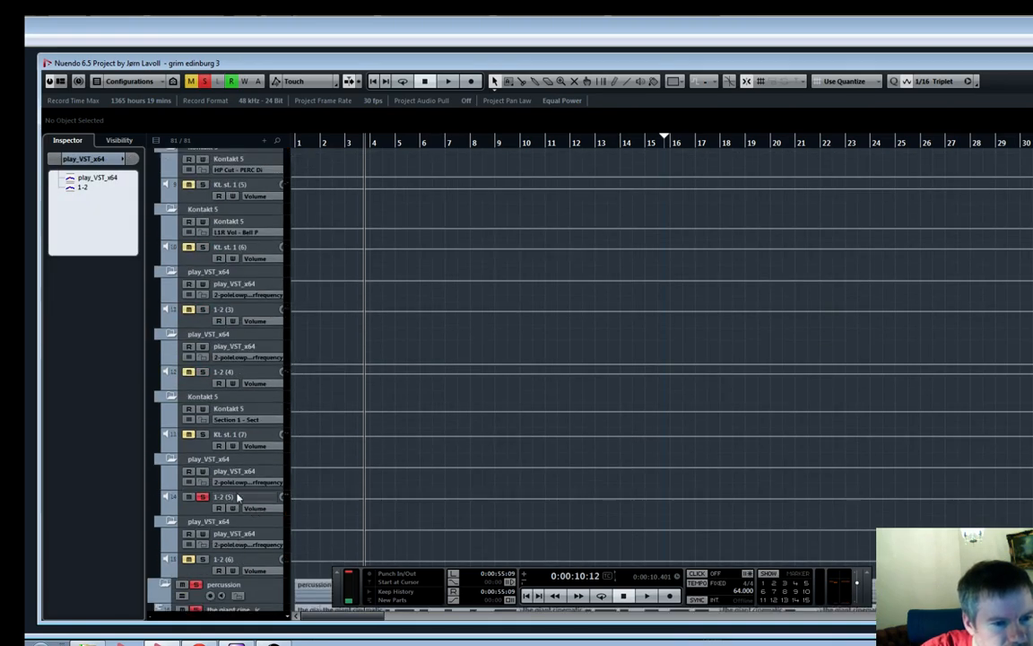
drag(237, 497, 249, 358)
scroll(322, 345, up, 4)
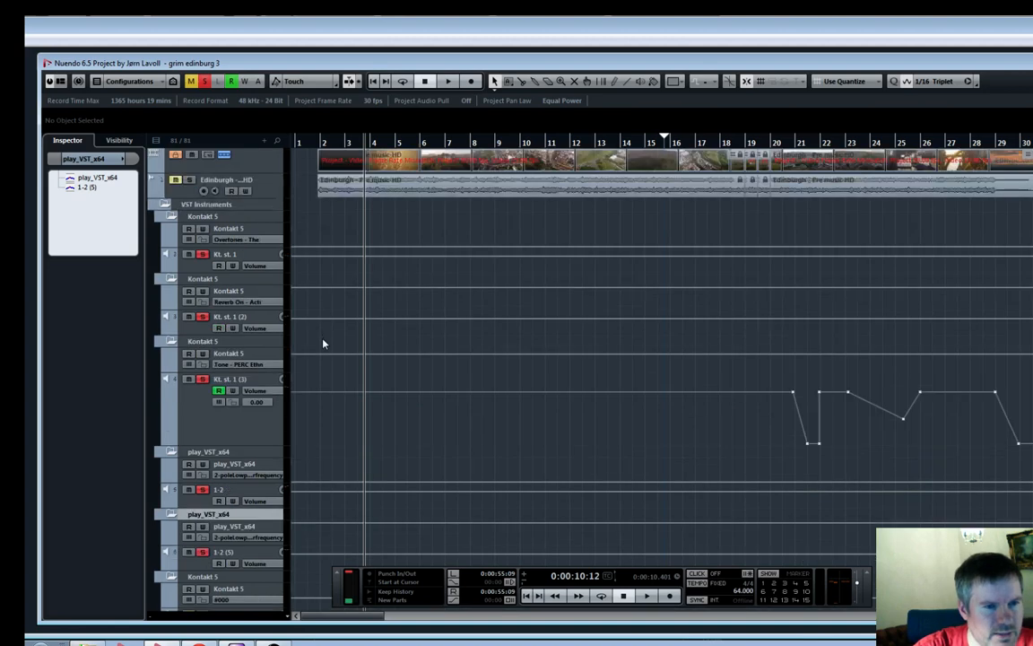
scroll(324, 344, down, 3)
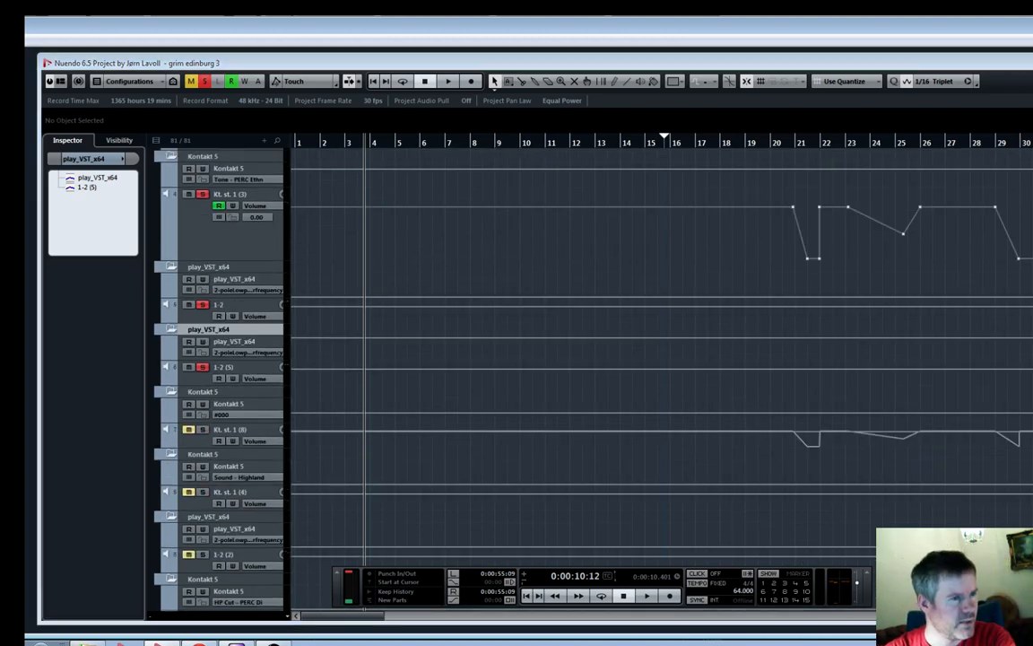
Open the mixer and play the project to check the levels of the soloed percussion channels and the output
key(F3)
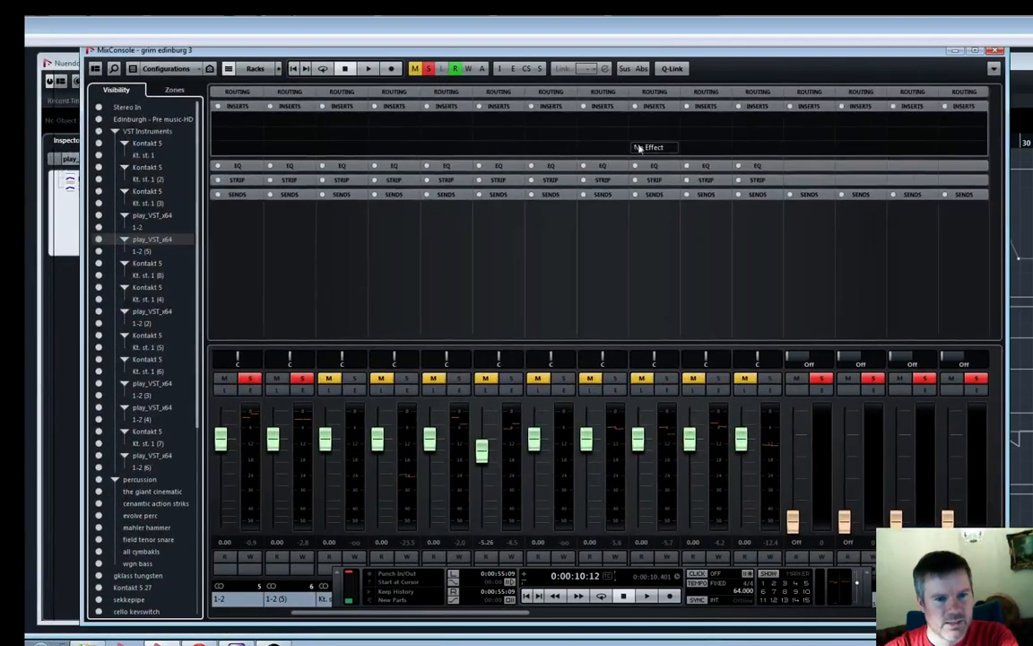
key(space)
key(space)
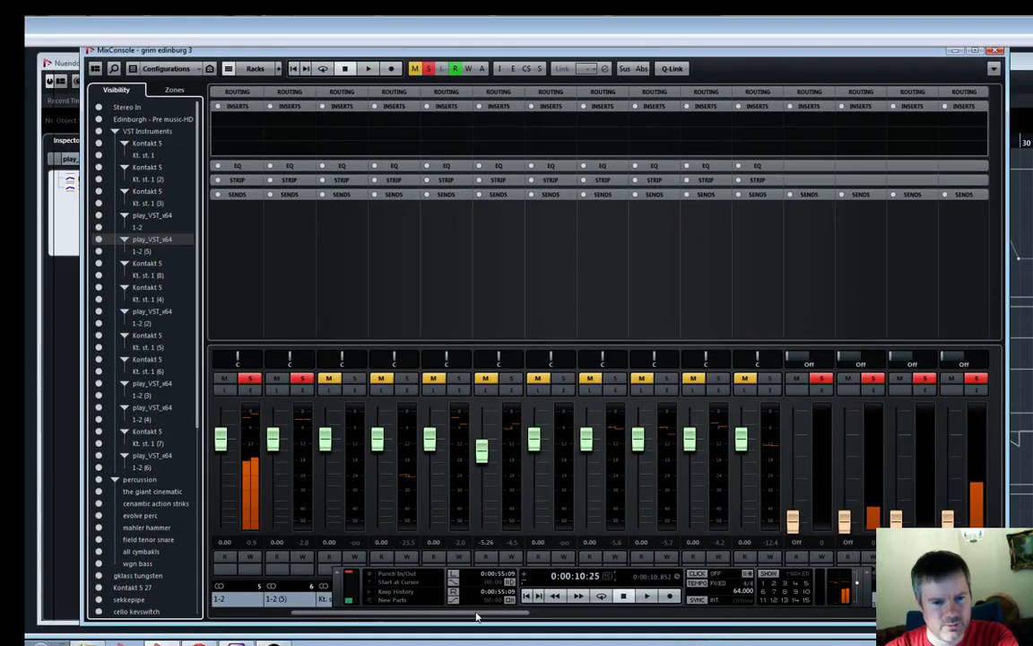
drag(477, 614, 942, 630)
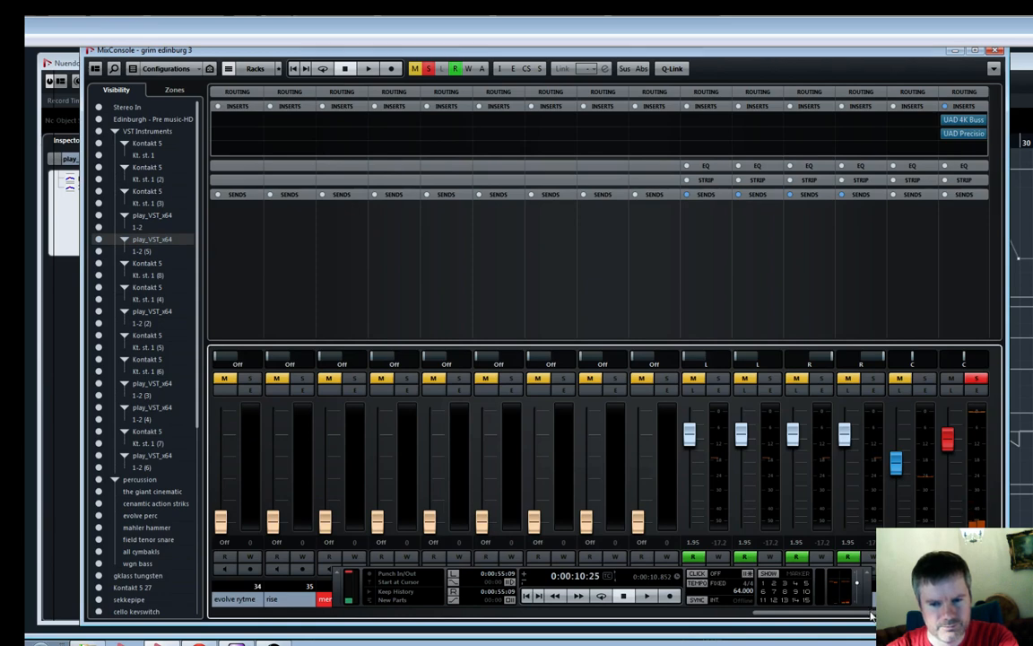
drag(870, 616, 287, 614)
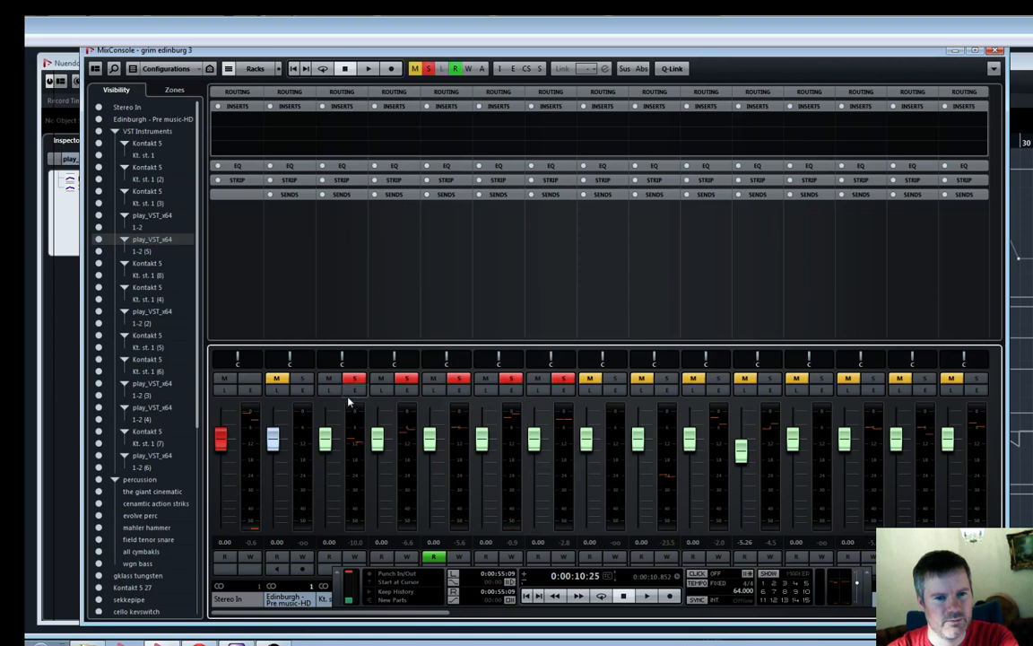
key(space)
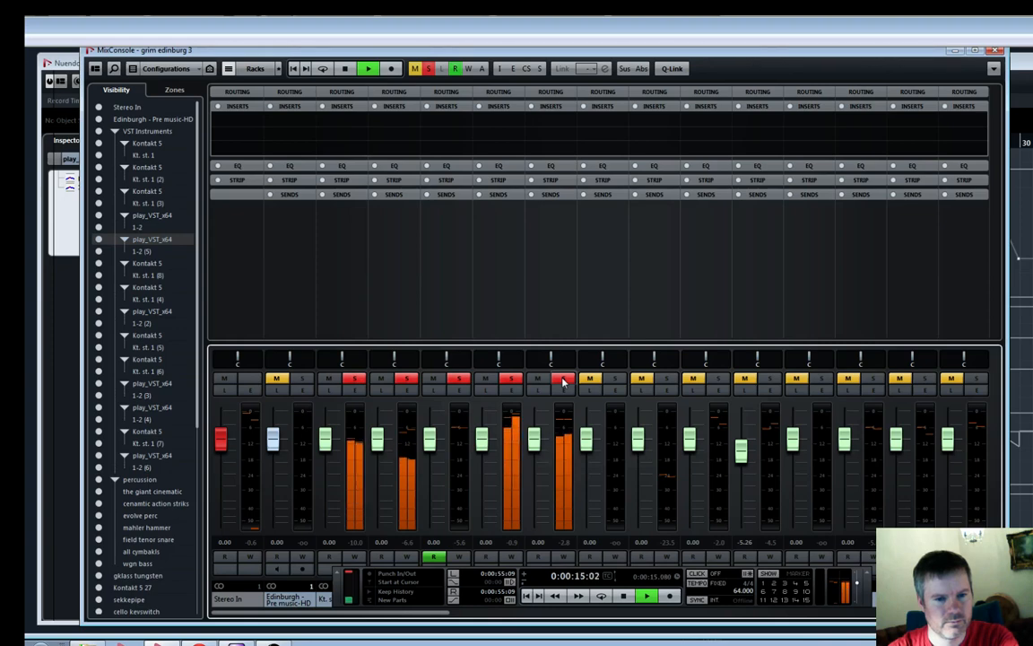
key(space)
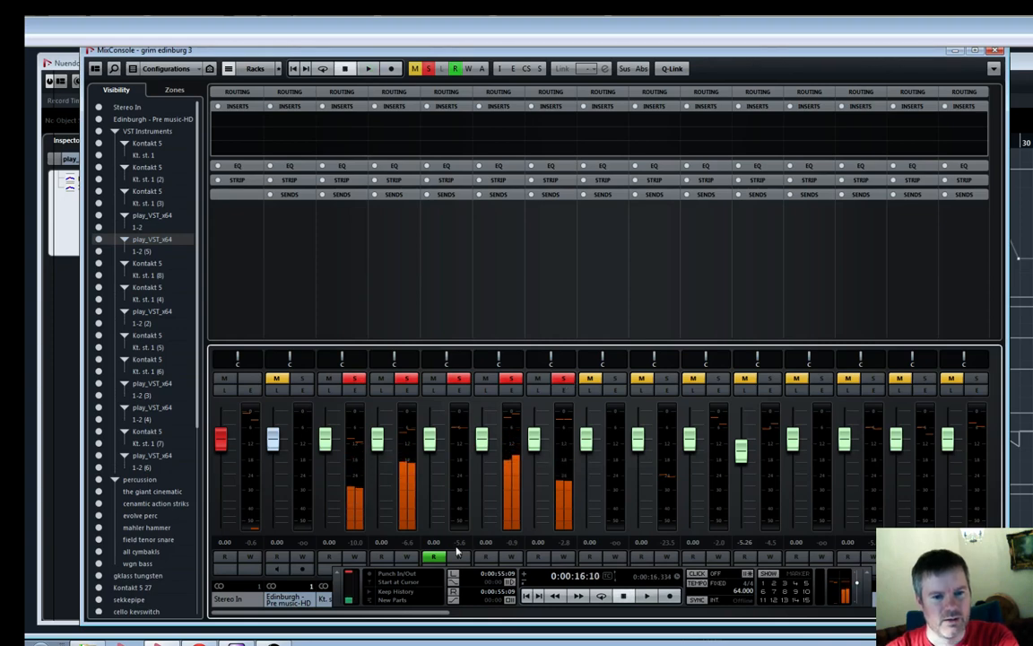
Add one stereo group channel named Perc in the mixer and return to the project window
drag(415, 614, 897, 616)
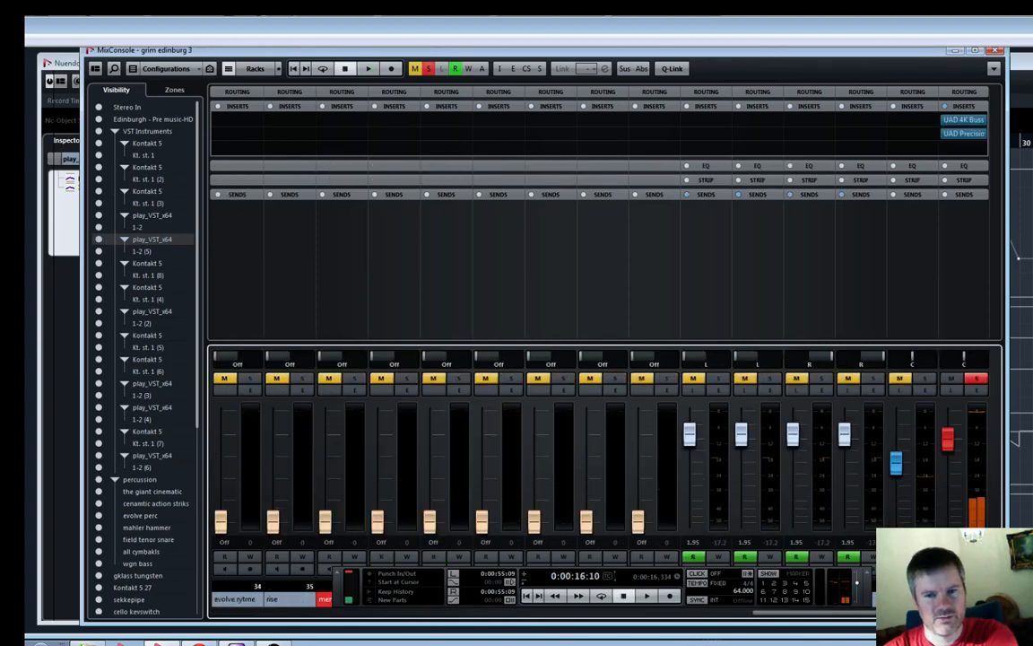
right_click(995, 456)
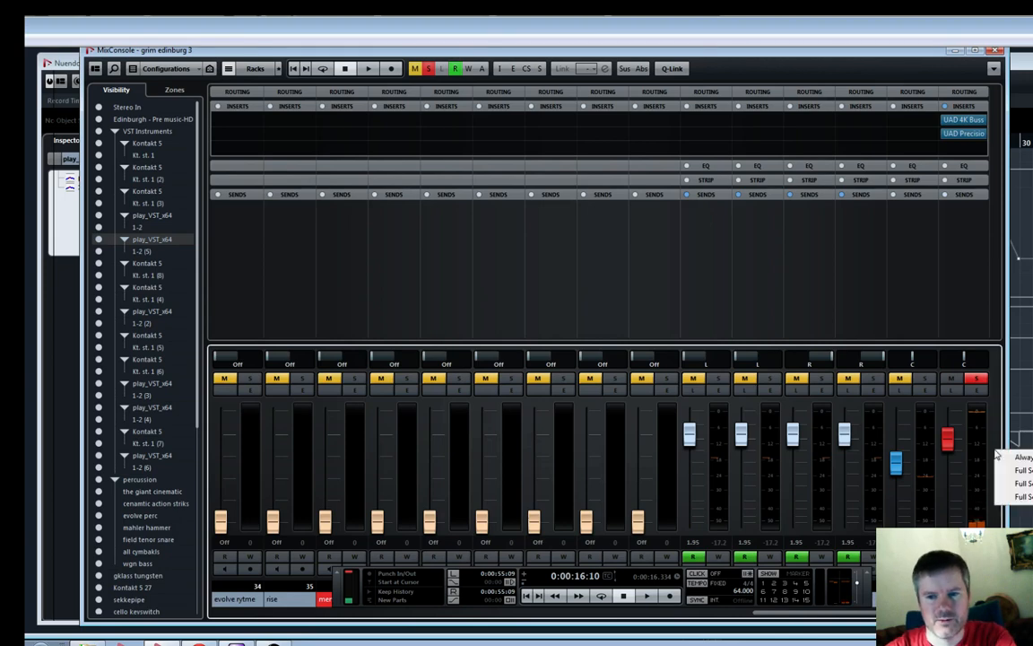
right_click(872, 316)
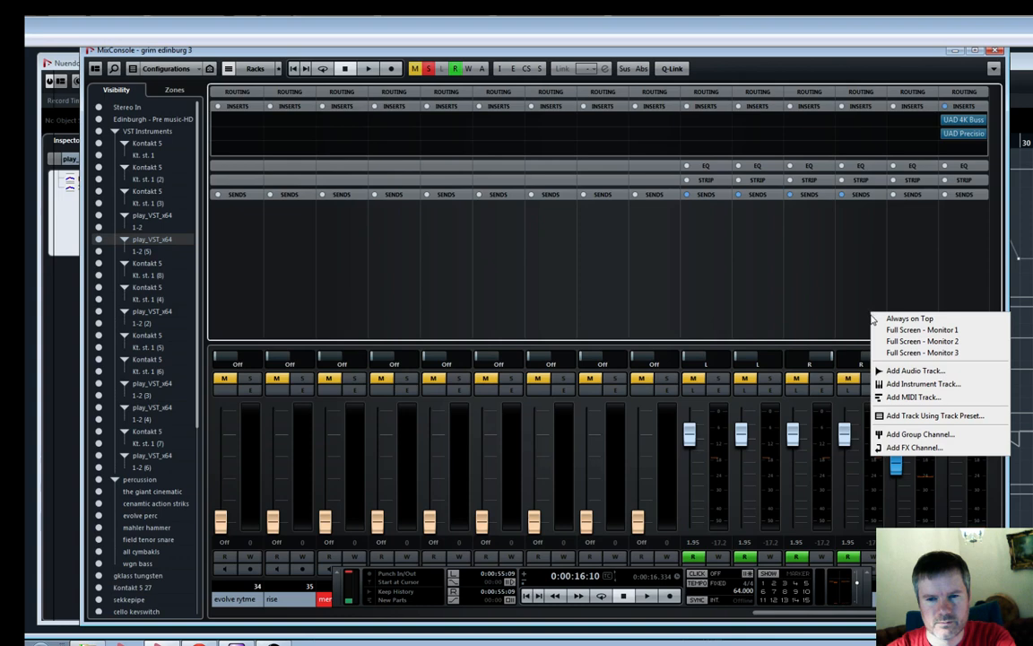
click(916, 434)
click(498, 351)
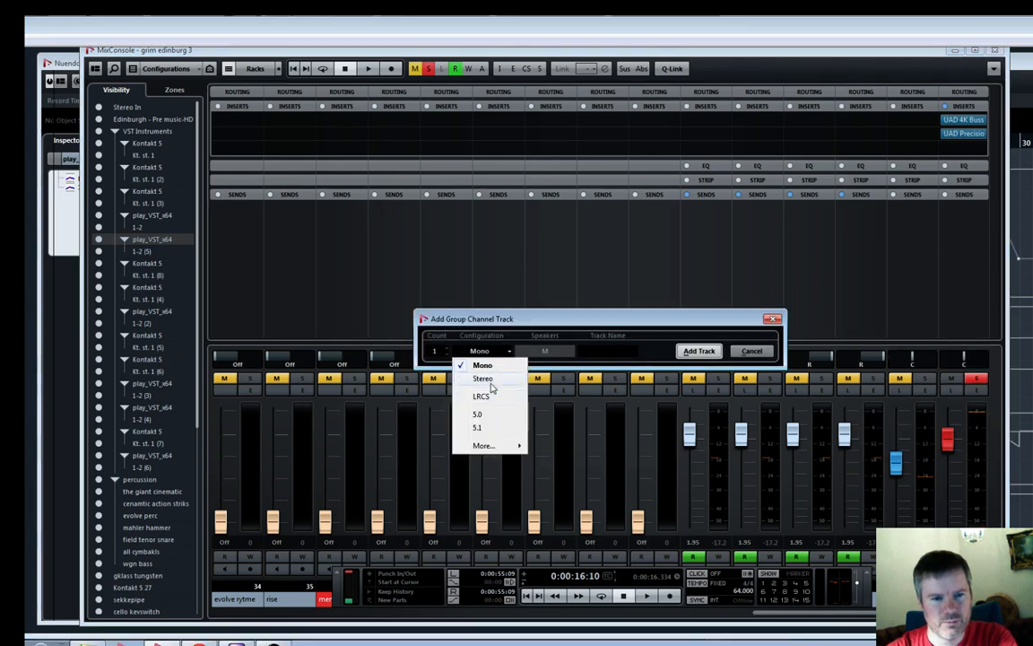
click(491, 377)
text(P)
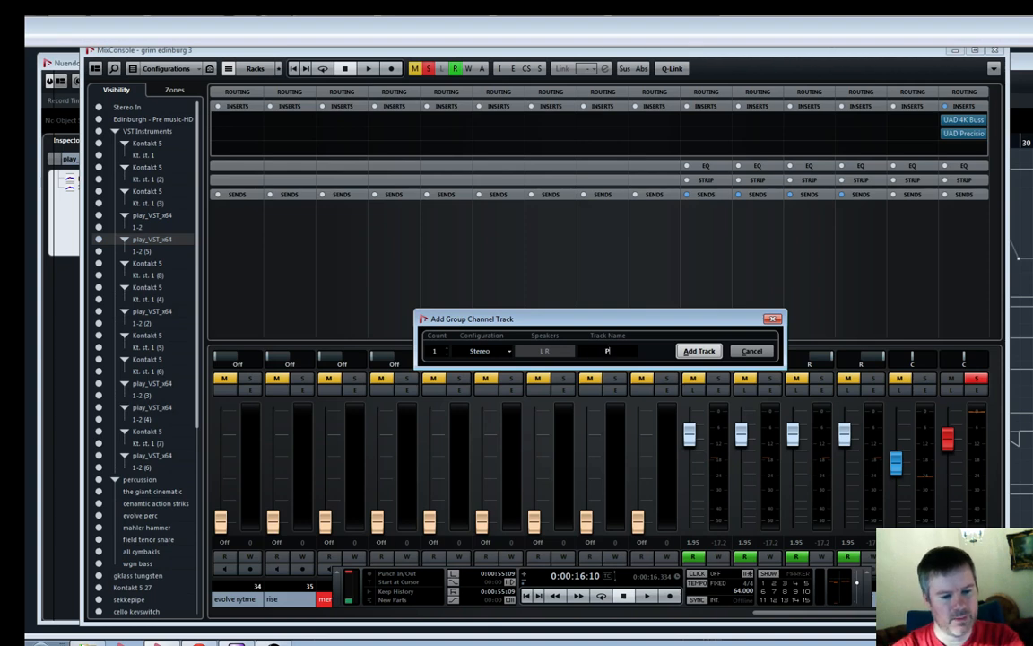
text(erc)
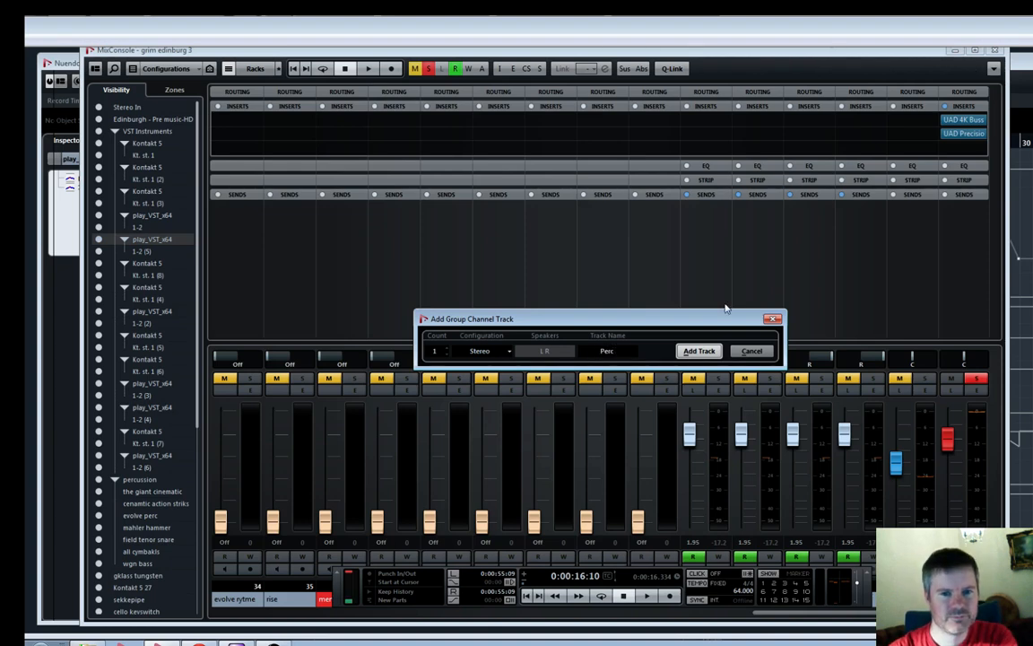
click(699, 351)
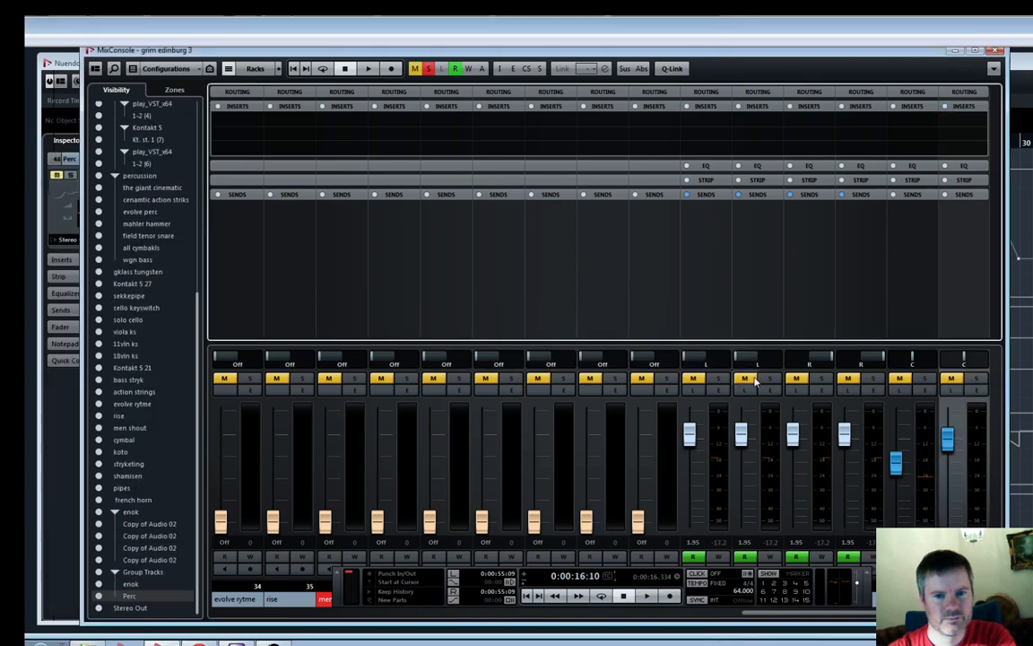
click(995, 50)
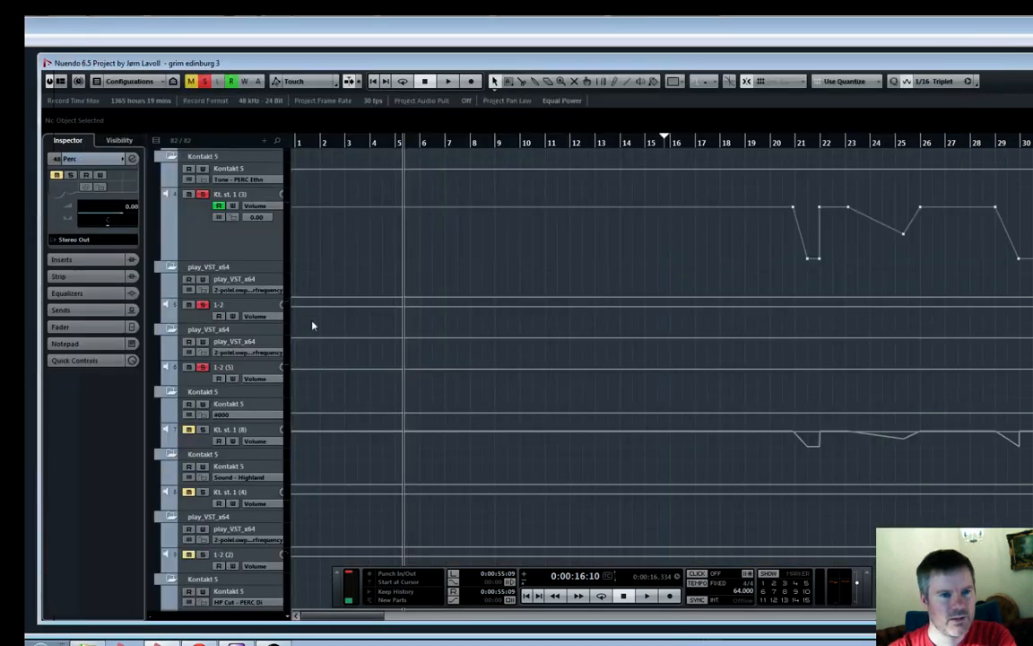
Route the five percussion instrument channels from Kt. st. 1 through 1-2 (5) to the Perc group
click(220, 368)
scroll(211, 310, up, 5)
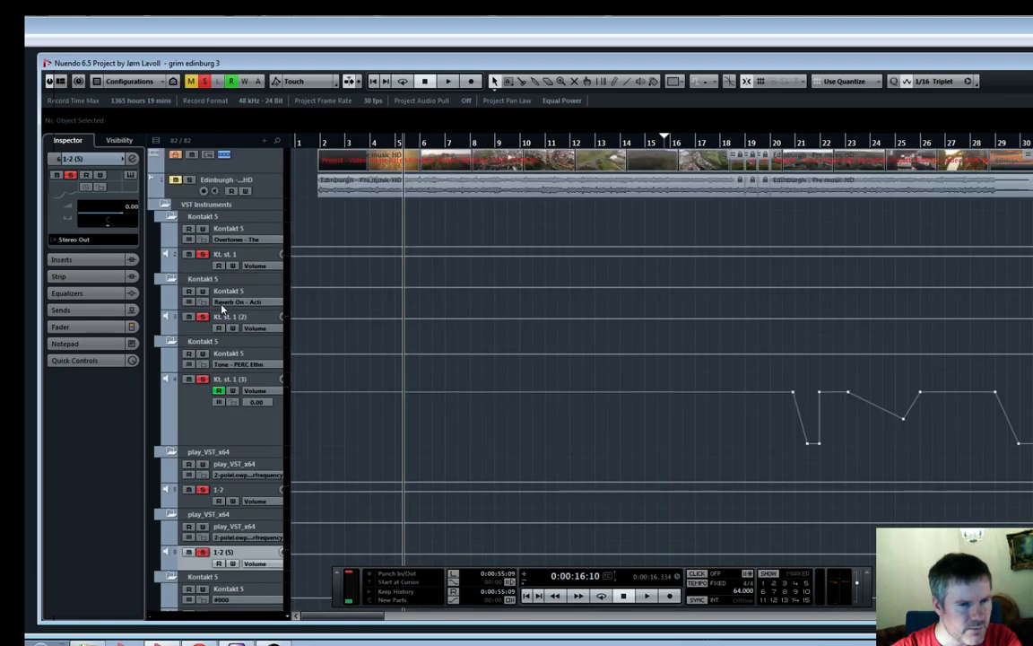
click(206, 269)
click(90, 240)
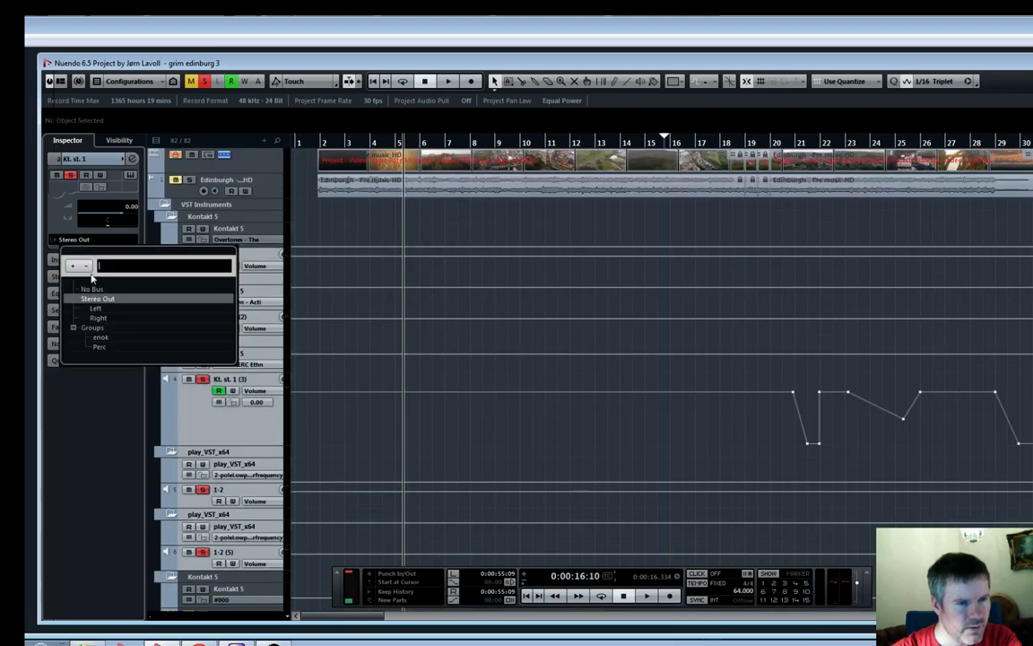
click(100, 347)
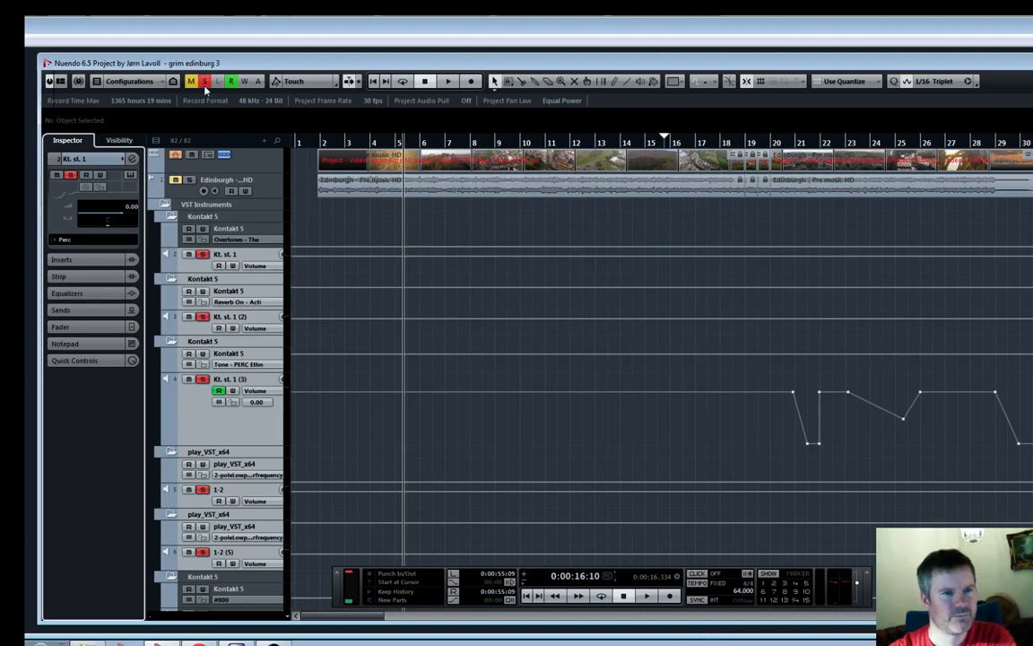
Clear all solos and look at the Perc group channel beside the stereo output in the mixer
click(205, 81)
key(F3)
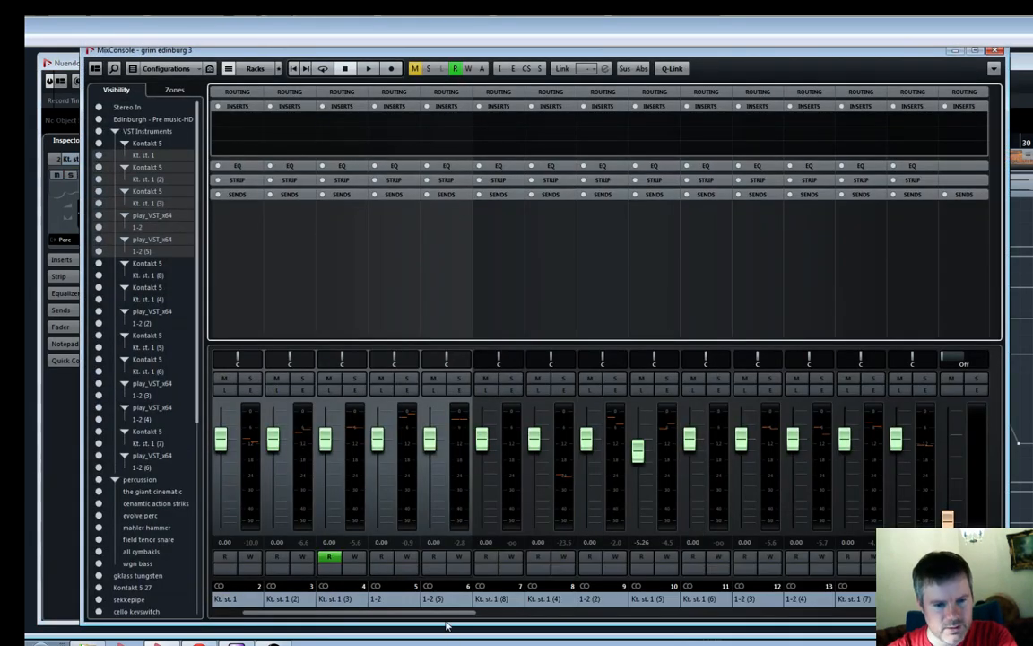
drag(466, 613, 982, 614)
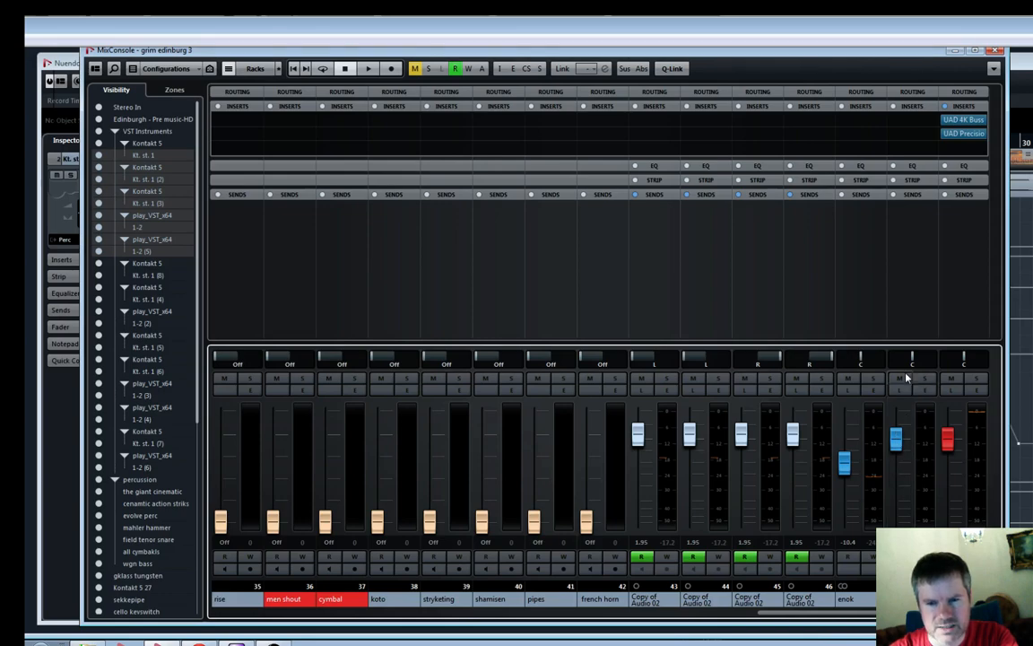
click(998, 50)
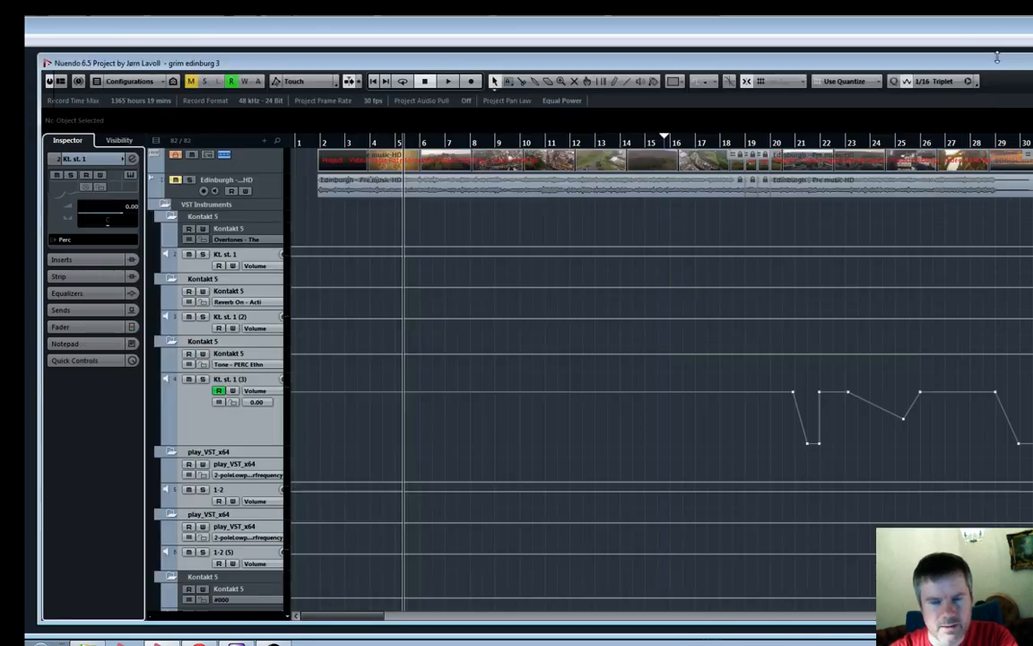
Assign the first drum image among the factory track pictures to the Perc group track
scroll(590, 366, down, 10)
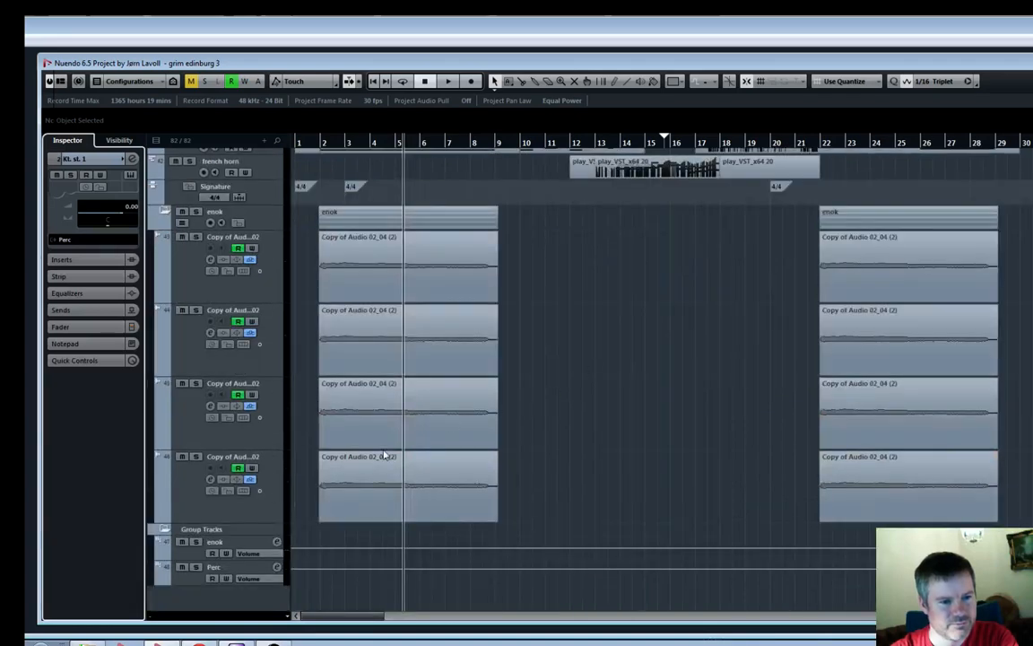
click(176, 584)
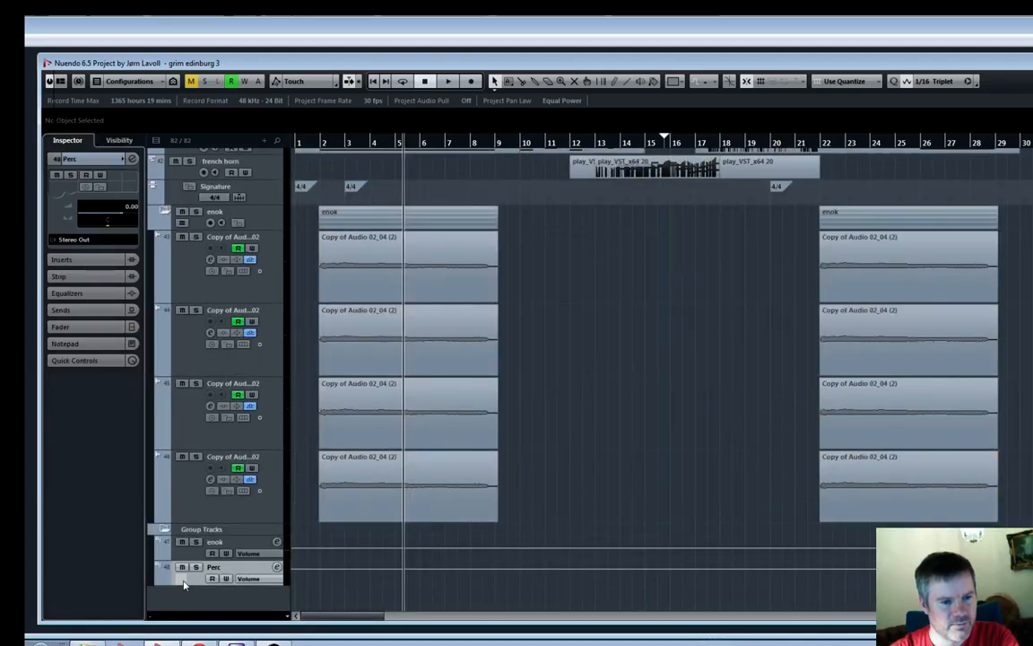
drag(27, 271, 631, 192)
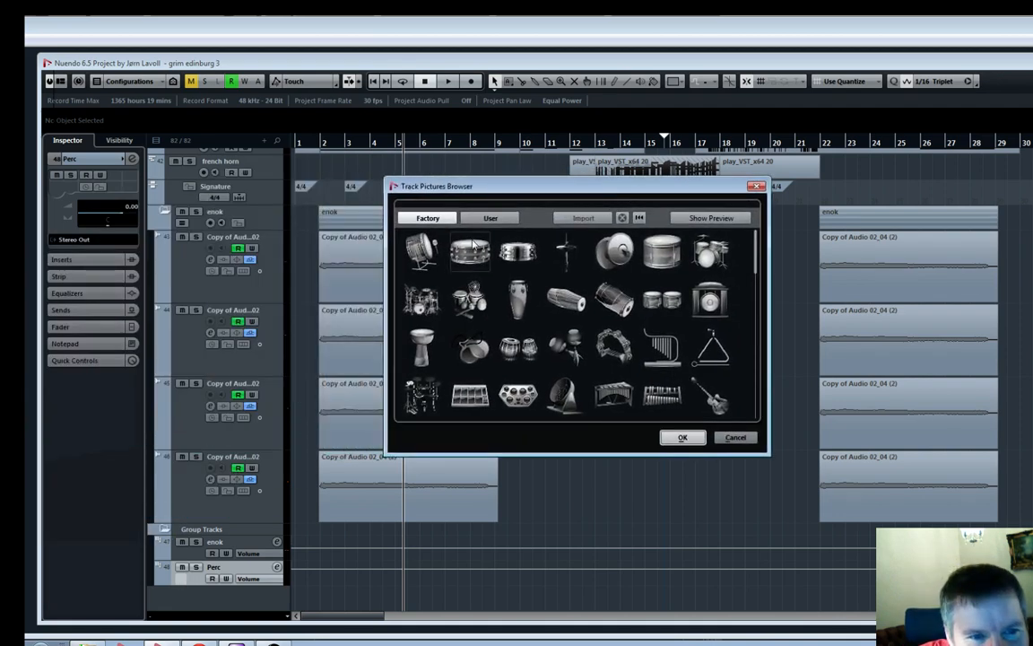
click(428, 243)
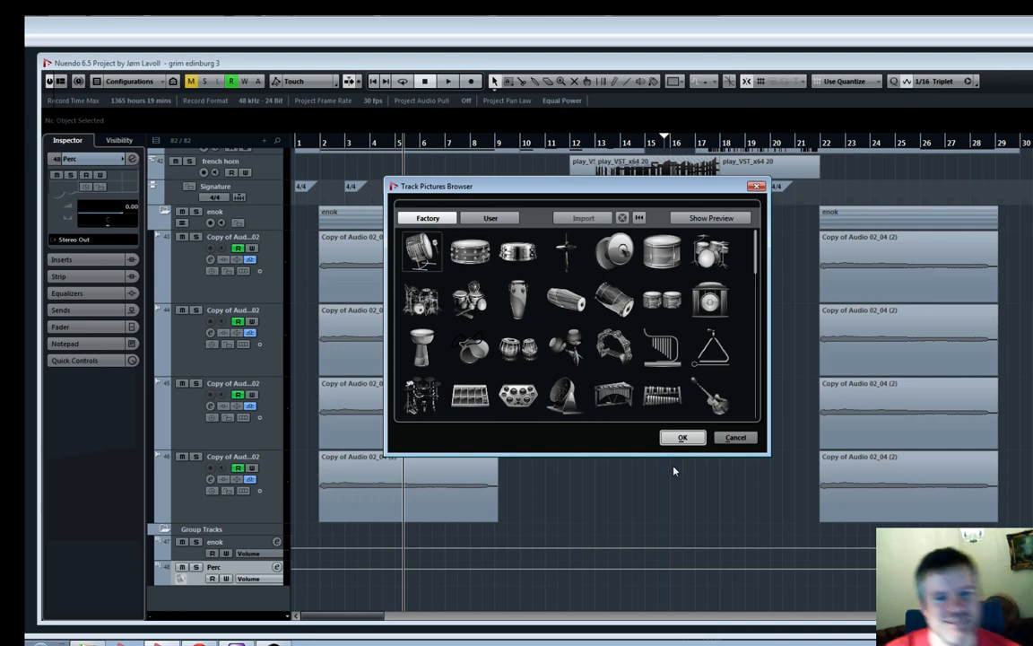
click(683, 437)
Solo the Perc group channel in the mixer, start playback and return to the project window
key(F3)
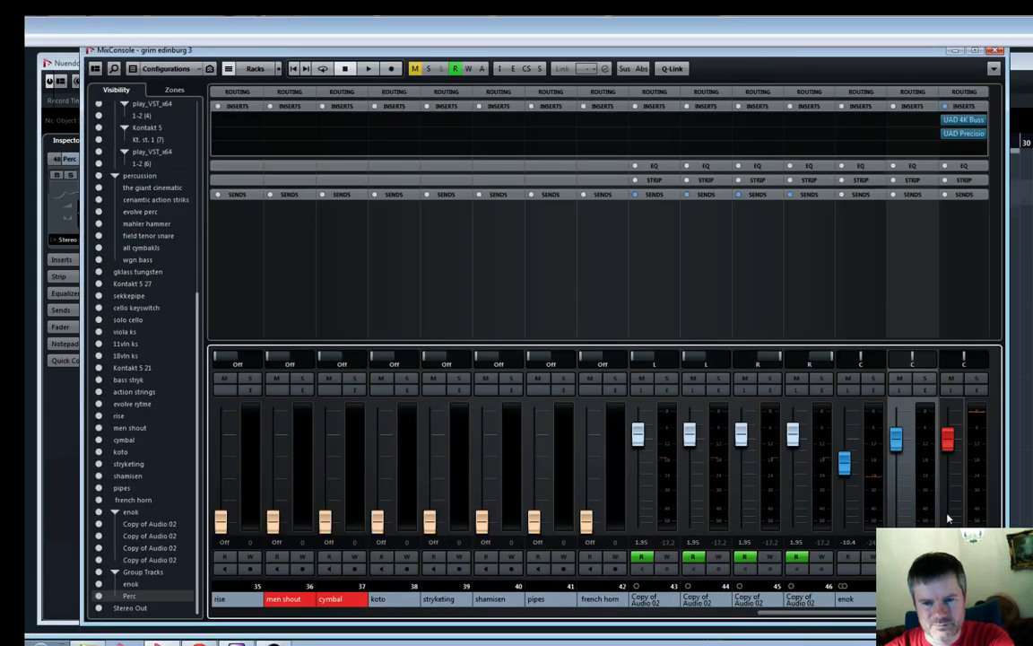
click(925, 377)
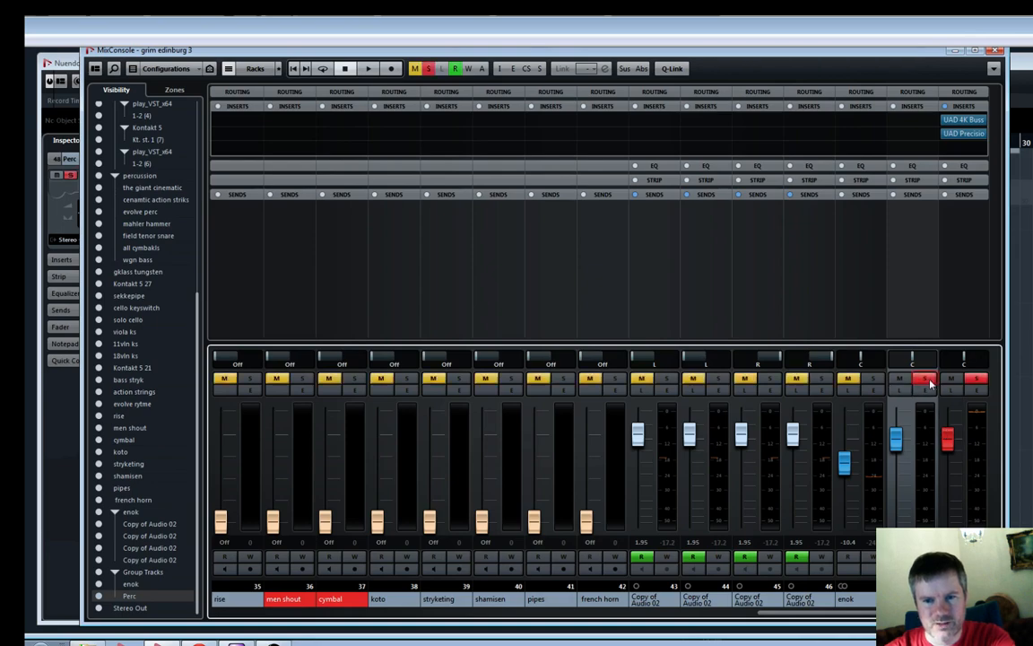
key(space)
key(F3)
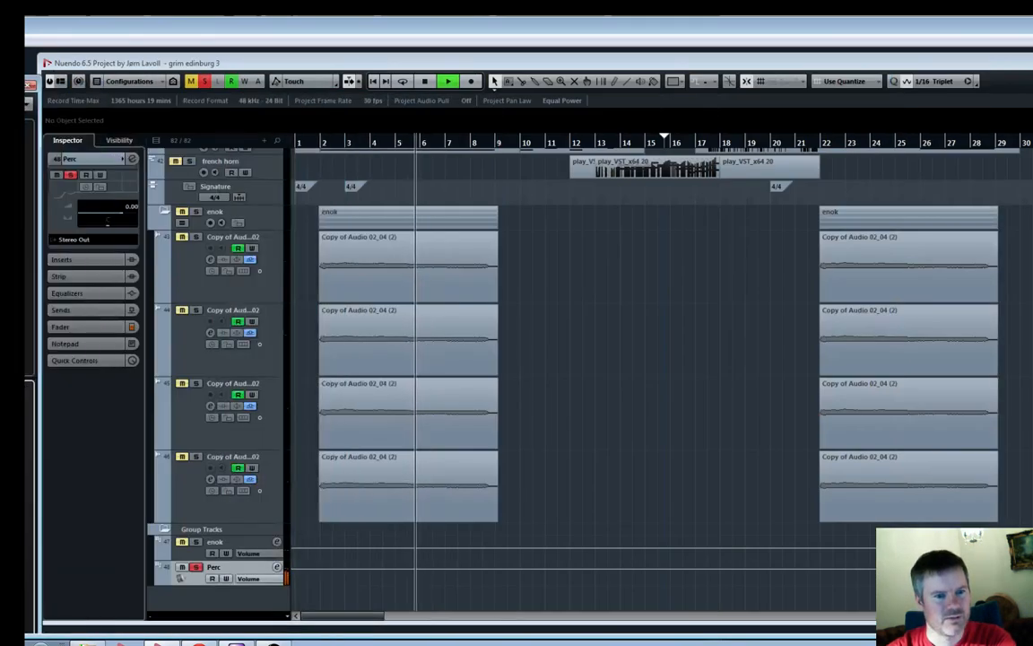
Stop playback, clear all solos, and solo the field tenor snare and mahler hammer tracks to trace their instrument channel
scroll(480, 228, up, 5)
scroll(480, 229, up, 5)
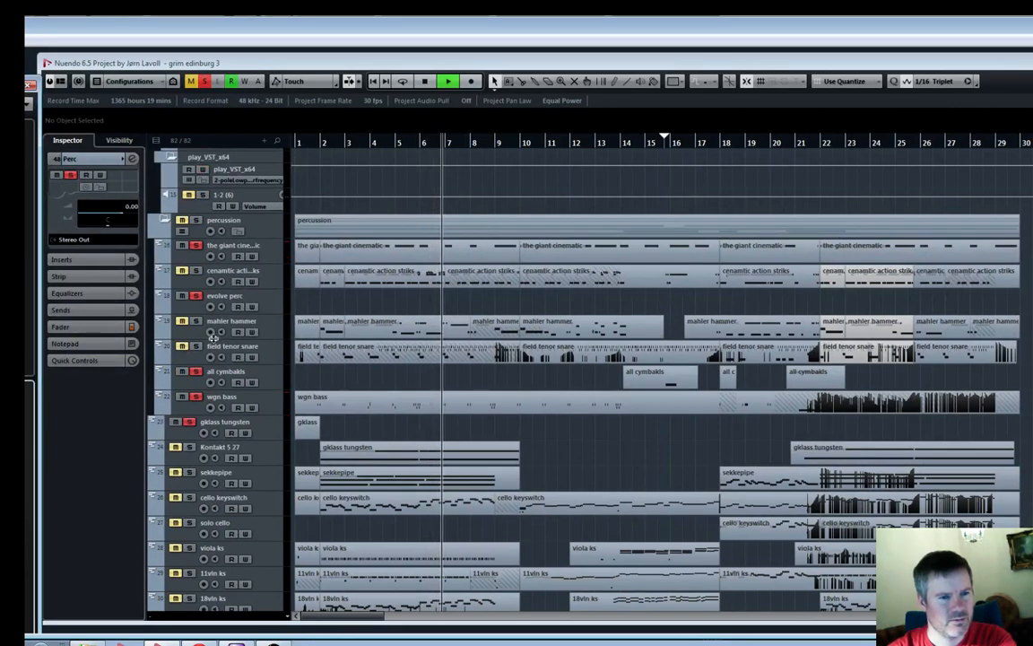
key(space)
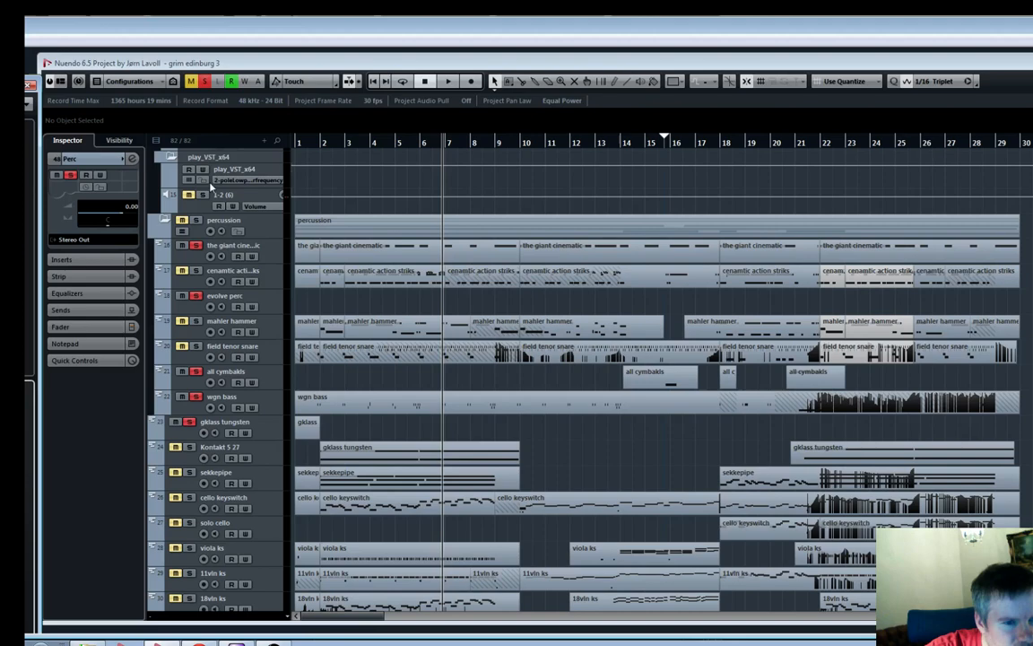
click(205, 80)
click(196, 346)
click(195, 320)
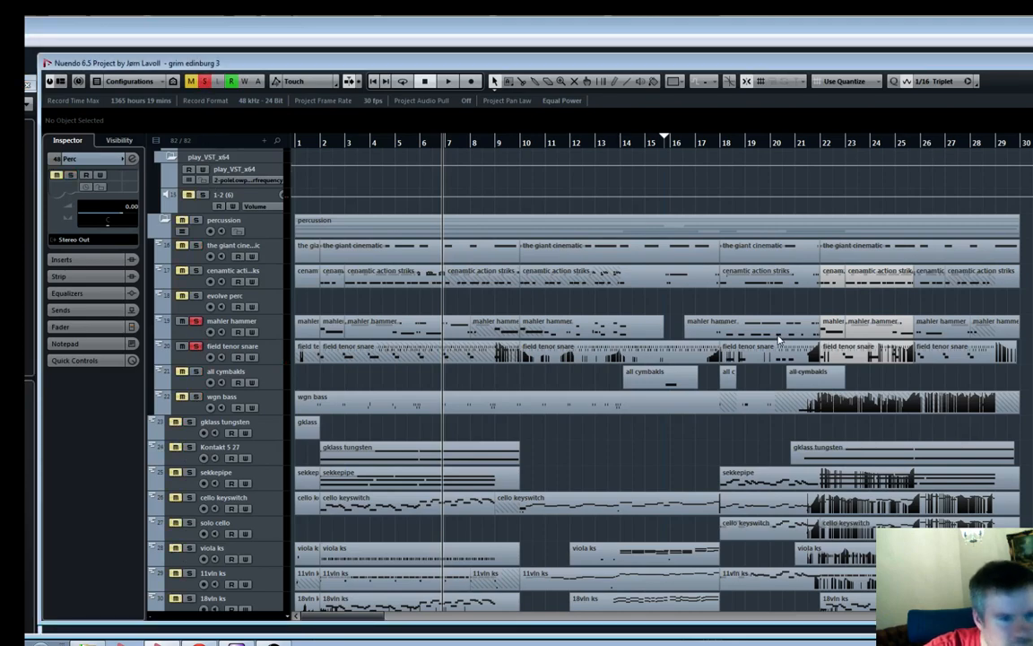
Route the output of the soloed 1-2 instrument channel to the Perc group
scroll(197, 323, up, 4)
scroll(215, 377, up, 5)
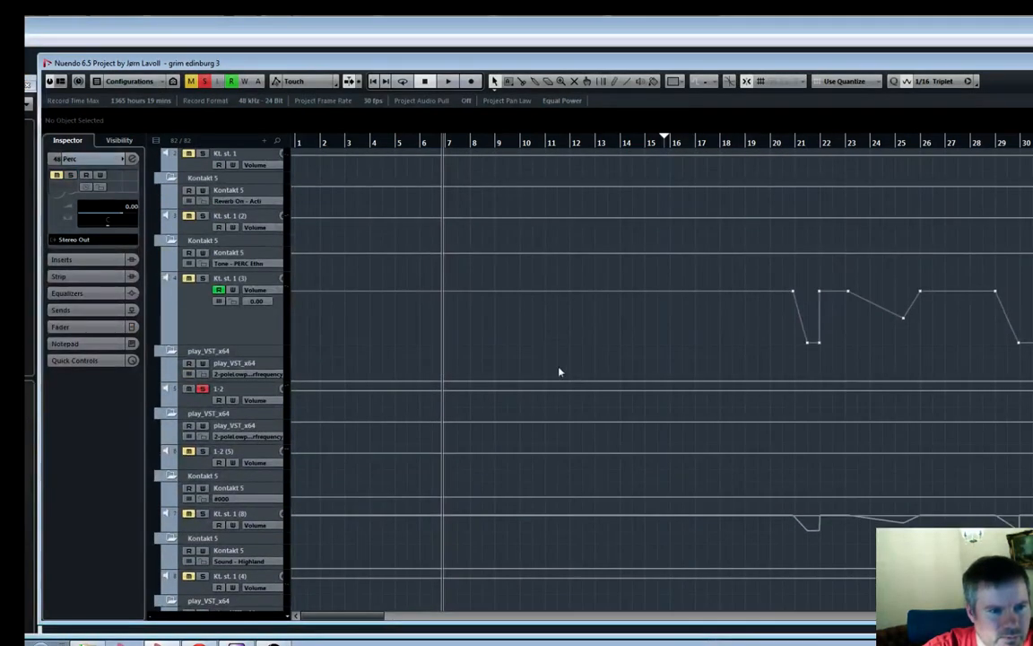
click(196, 405)
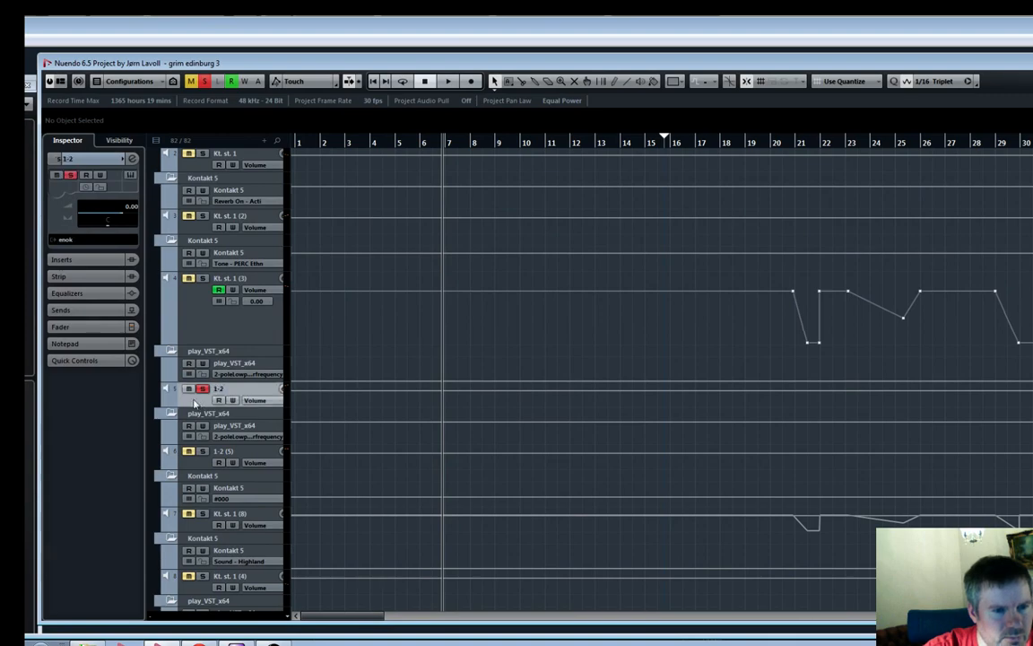
click(80, 240)
click(102, 347)
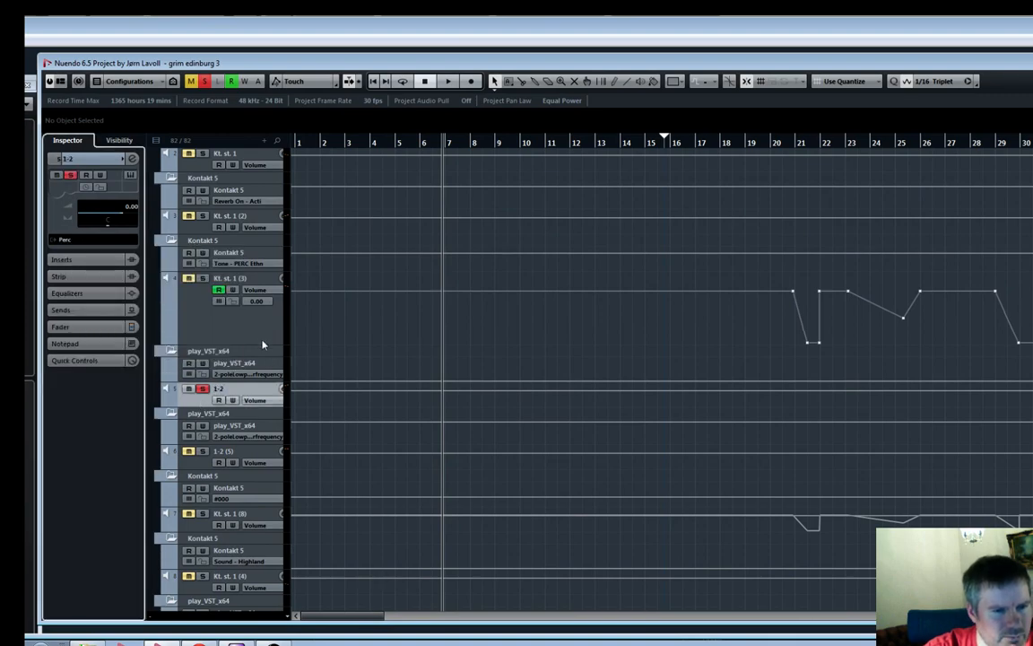
Look over the remaining instrument channels and clear all solos in the project
scroll(263, 341, up, 5)
scroll(263, 341, down, 10)
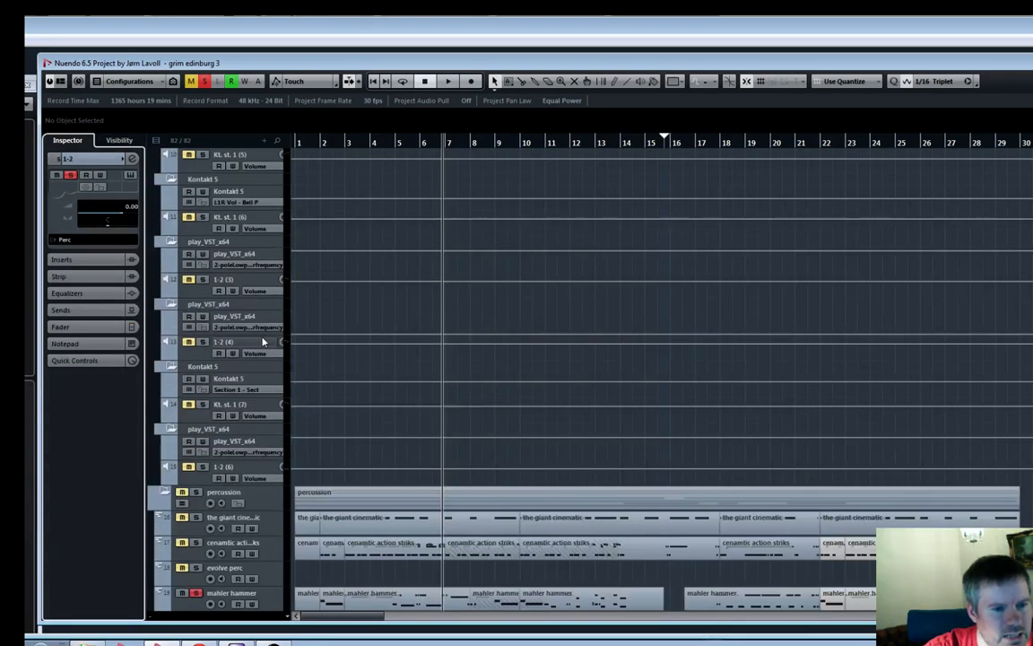
scroll(263, 340, down, 3)
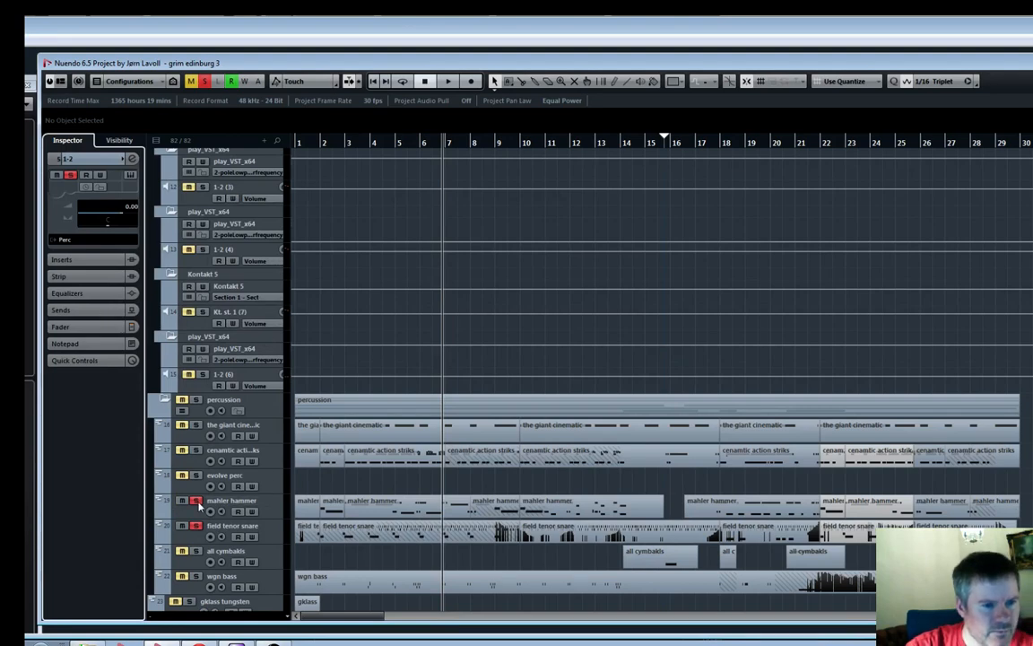
click(205, 83)
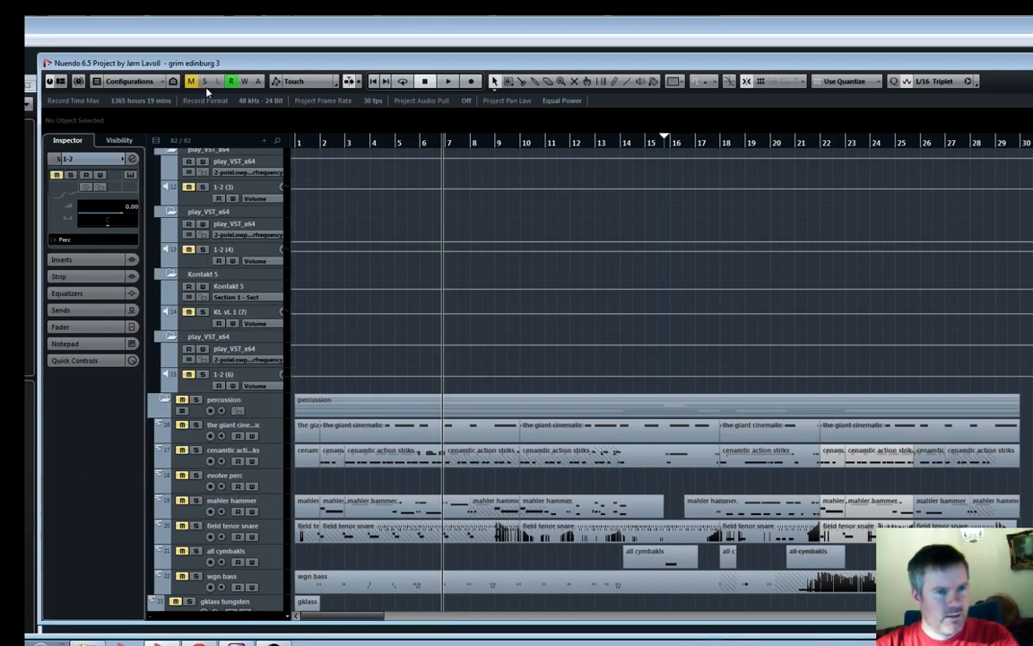
key(g)
key(g)
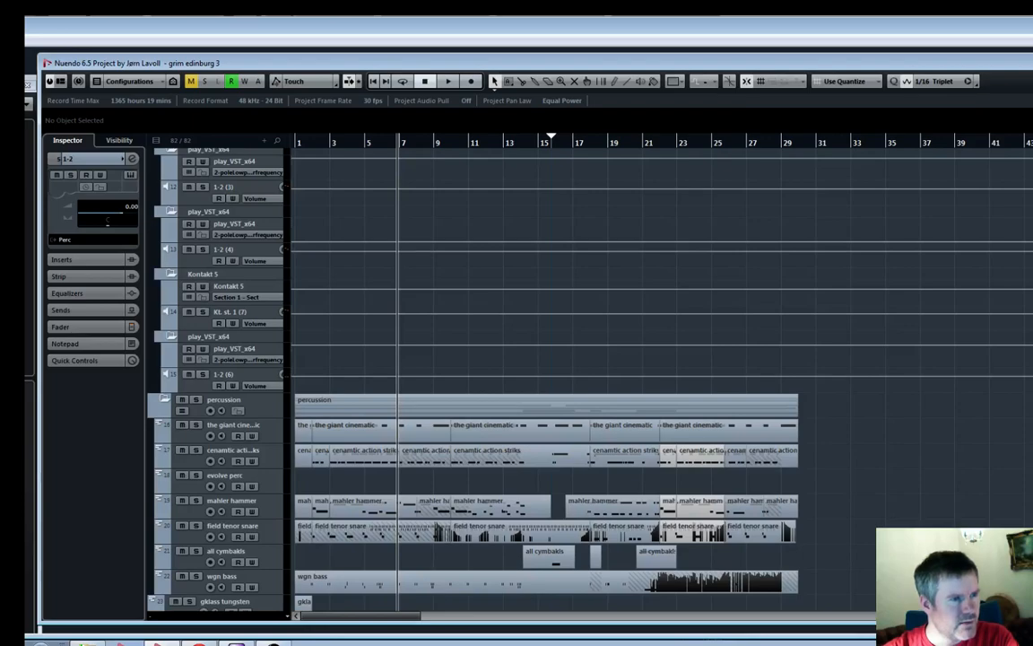
Open the mixer with narrower channel strips, solo the Perc group channel and start playback
key(F3)
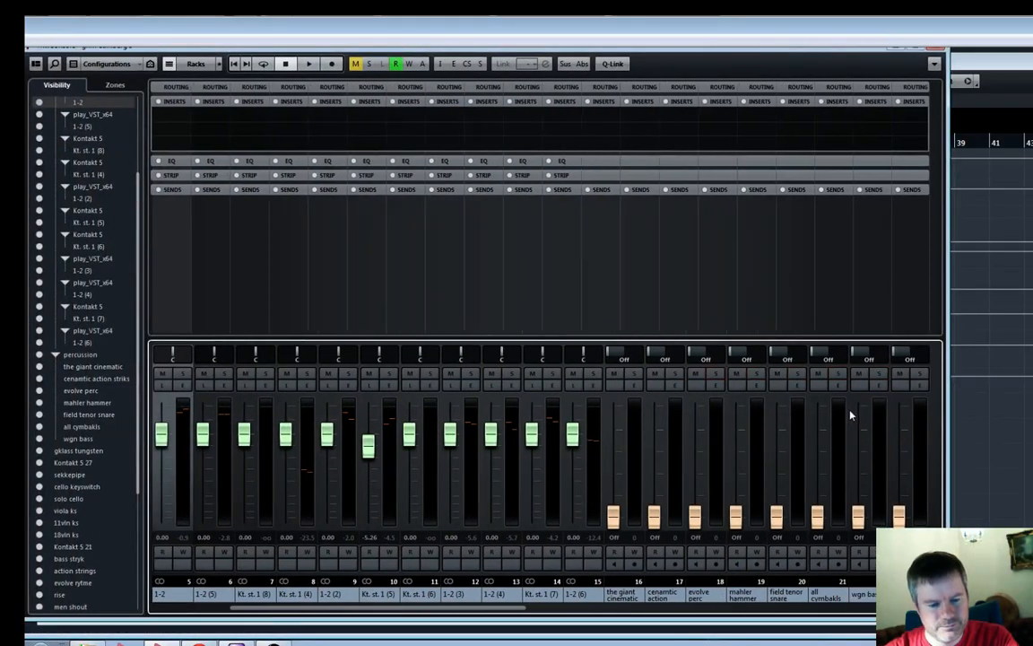
key(g)
key(g)
key(g)
key(g)
key(g)
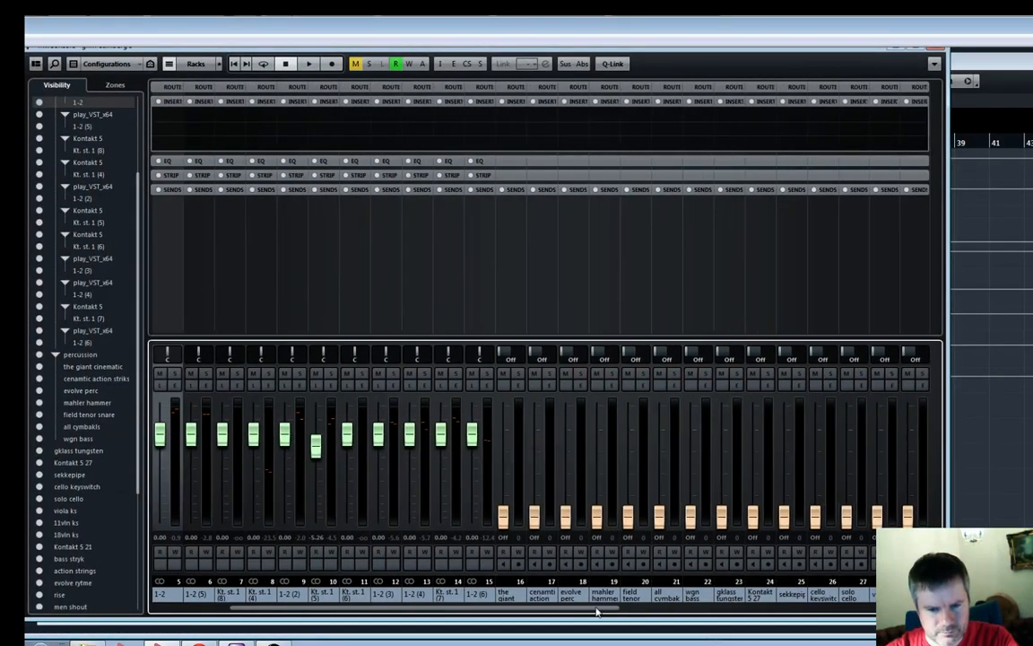
drag(606, 612, 897, 613)
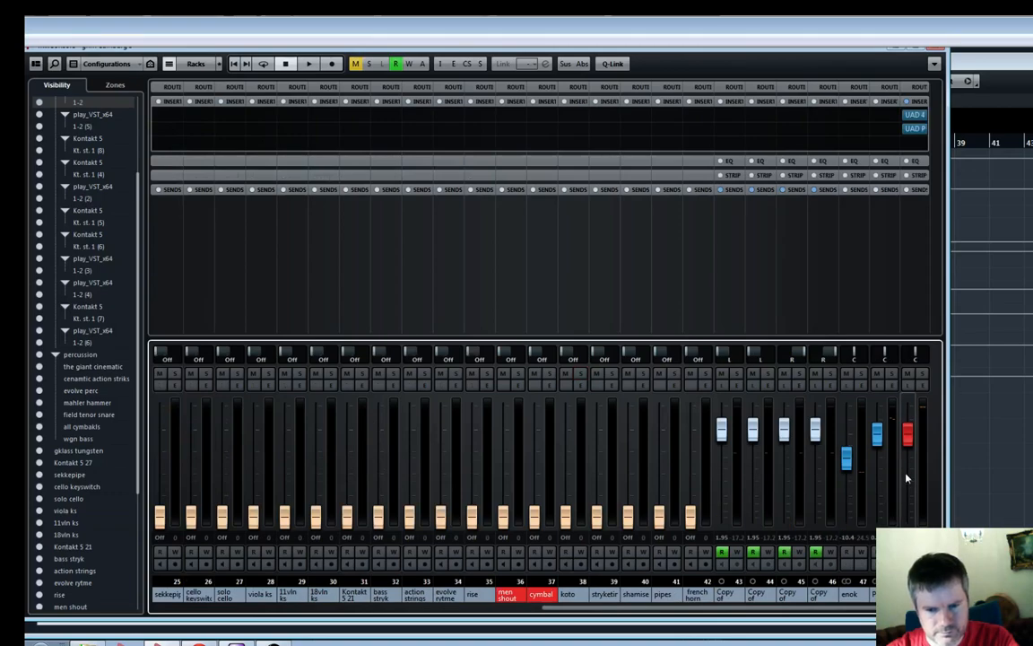
click(891, 374)
key(space)
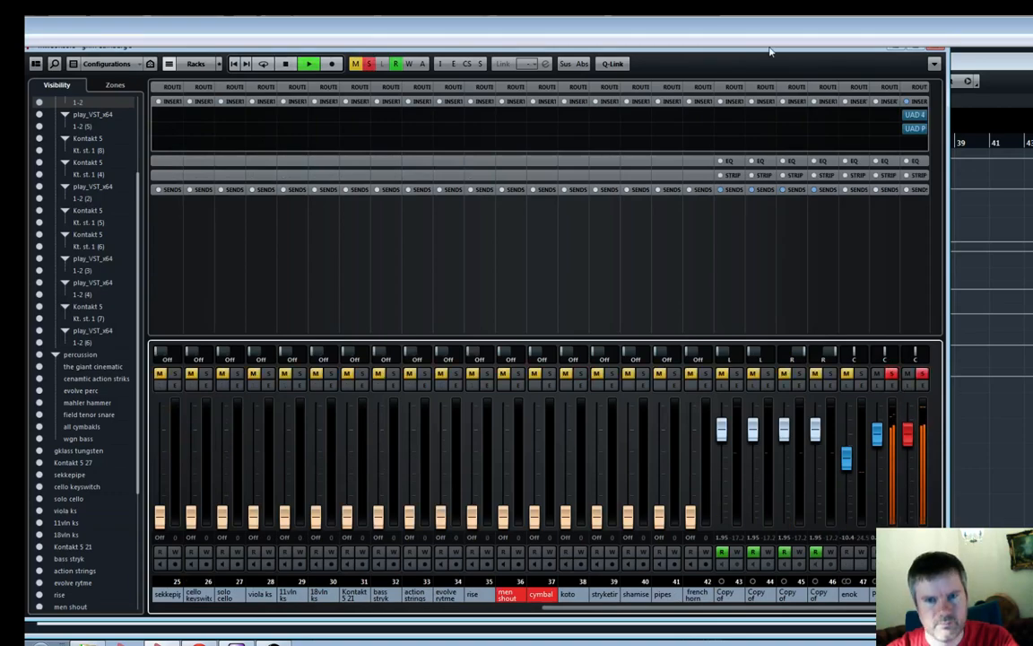
Reposition the mixer window and listen to the soloed percussion group, stopping playback at the end
drag(770, 54, 832, 57)
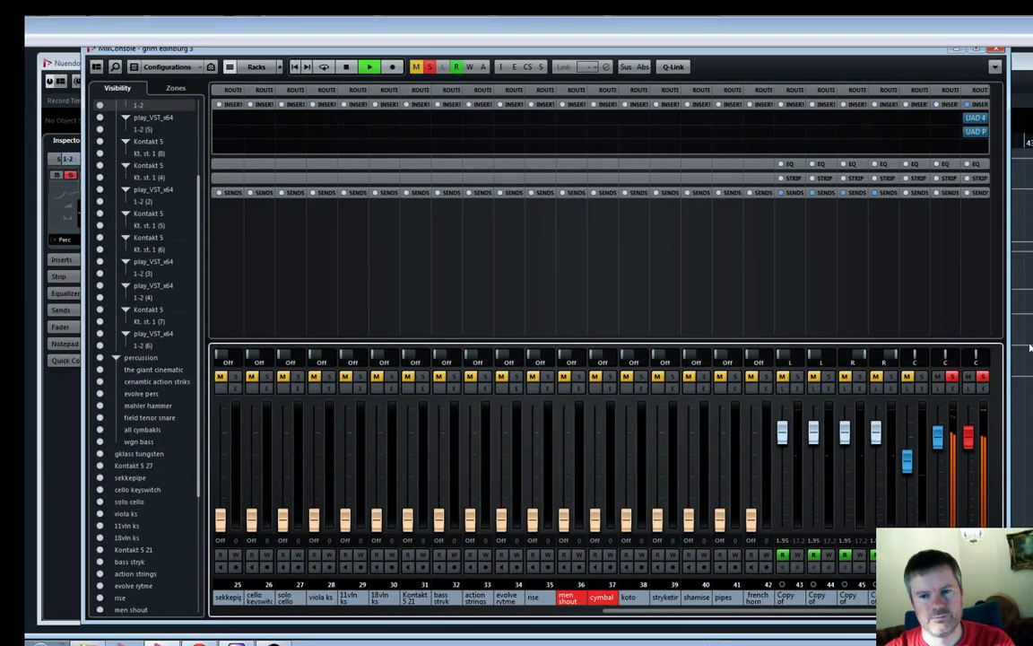
key(space)
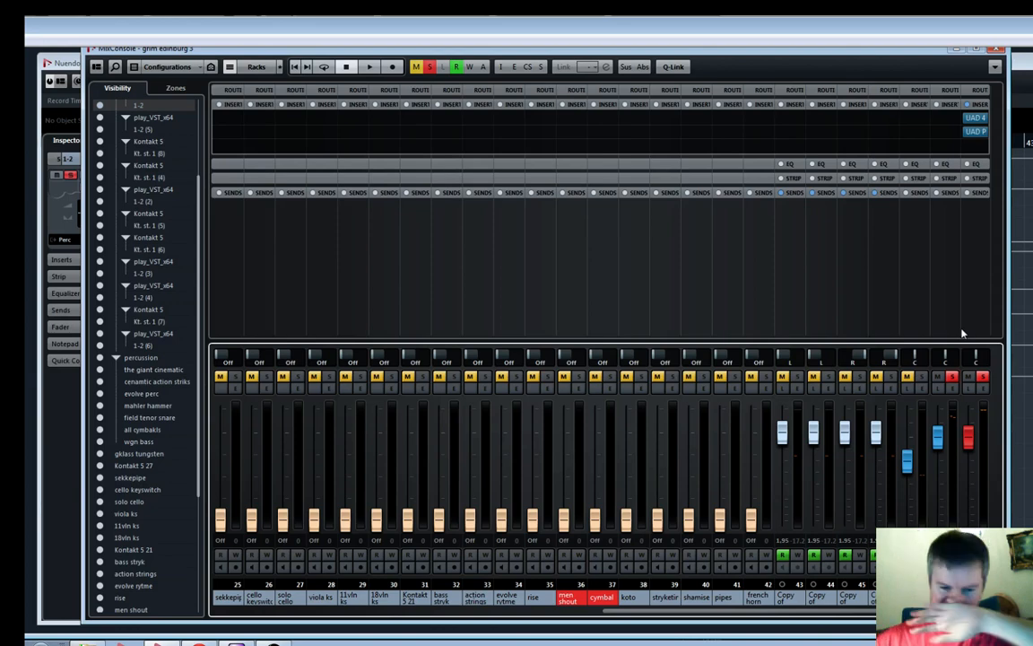
key(space)
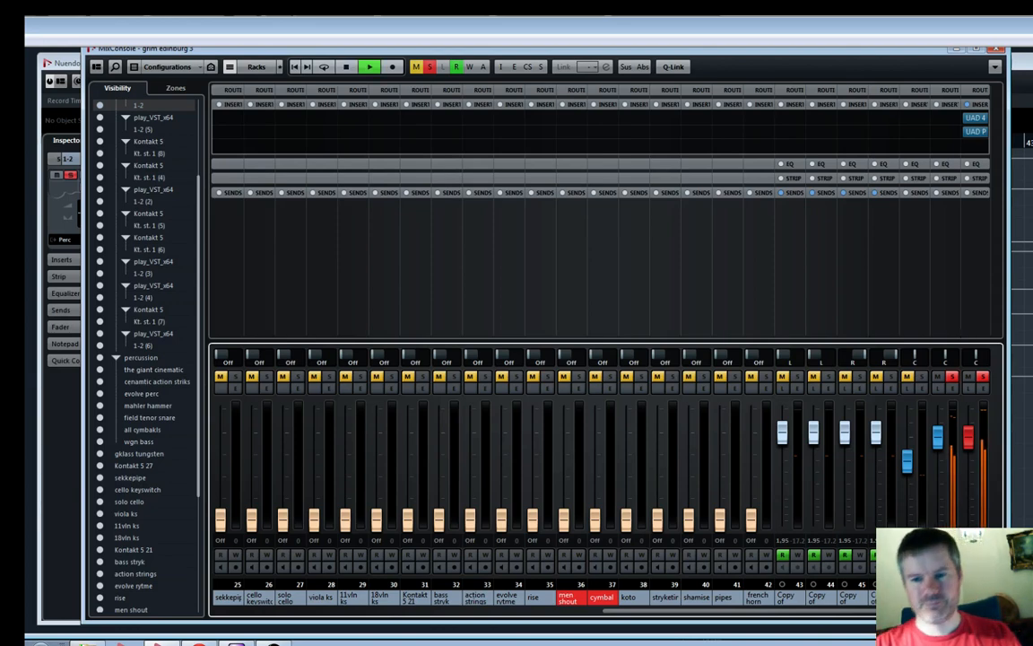
key(space)
Widen the mixer channel strips and bypass the insert effects on the stereo output
key(h)
key(h)
key(h)
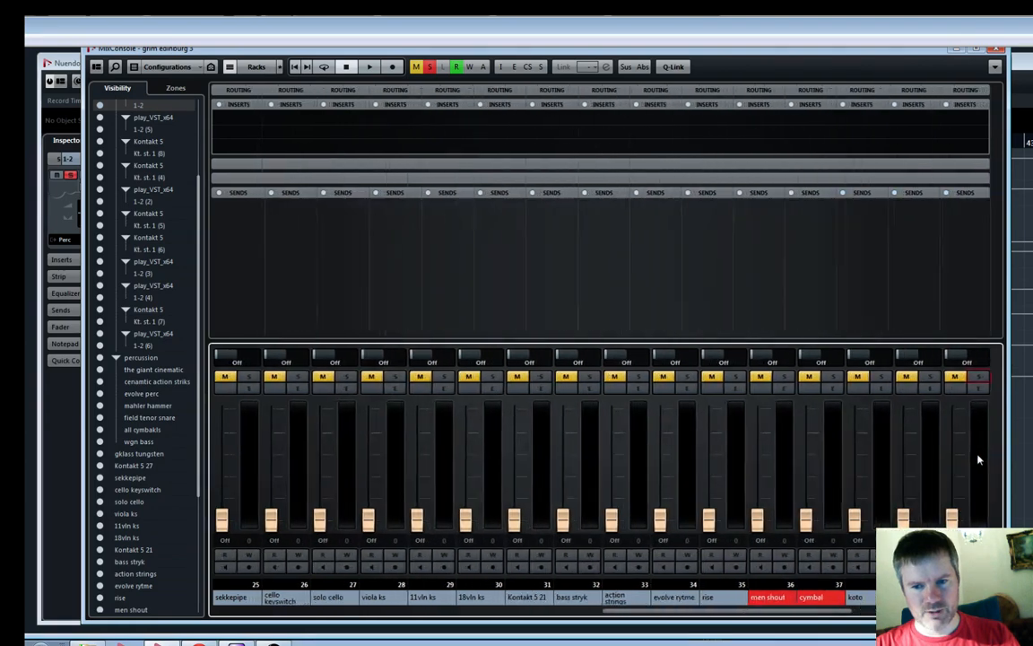
key(h)
drag(822, 612, 997, 612)
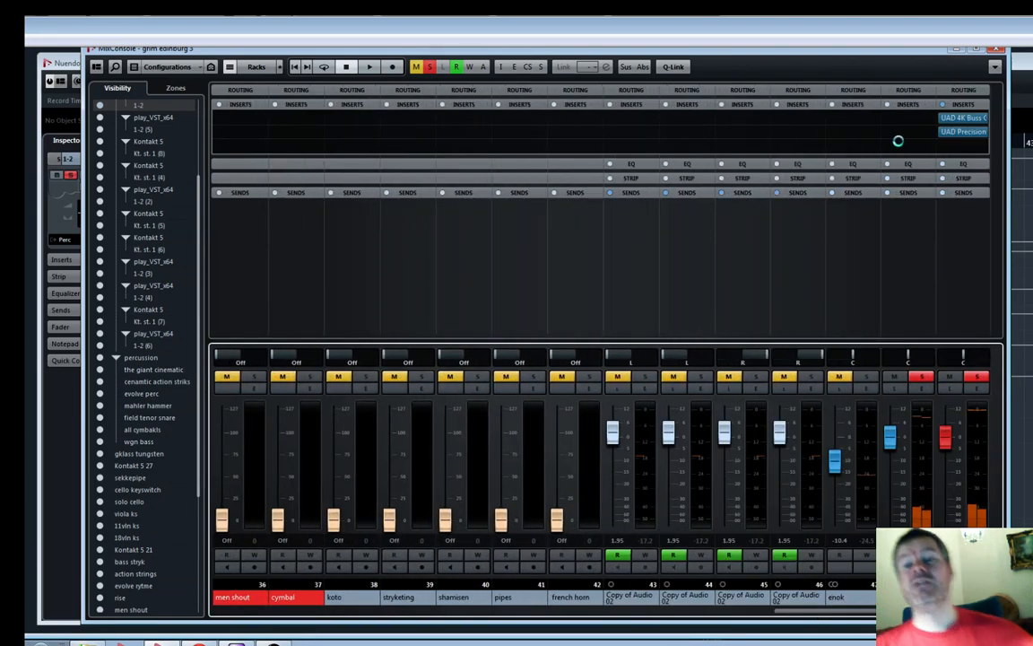
click(940, 118)
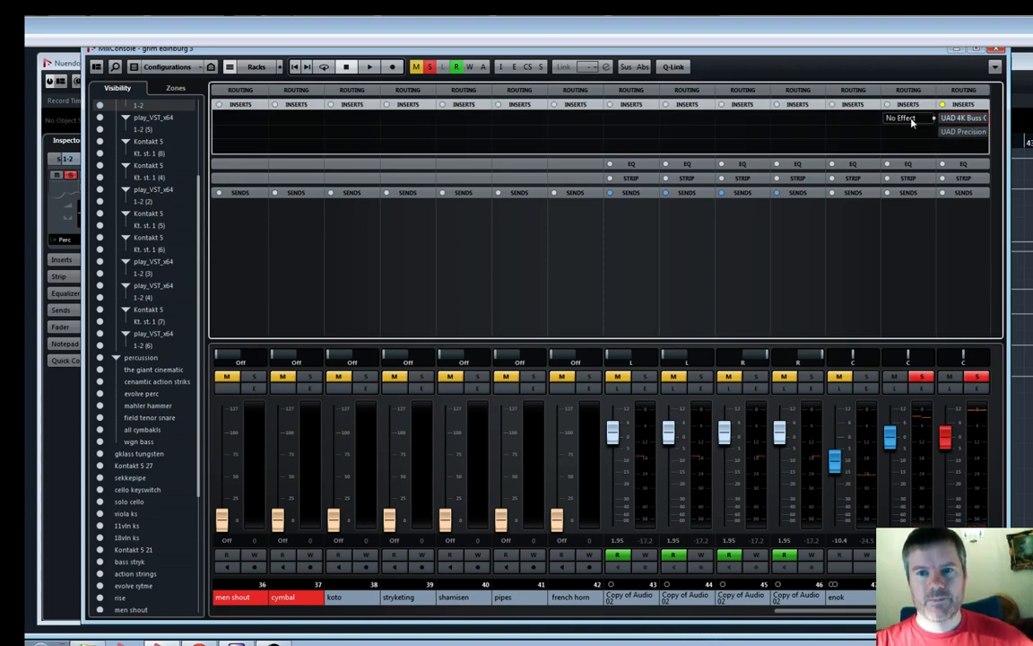
Load the Native Instruments Solid Bus Comp into the first insert slot of the Perc group channel
click(912, 119)
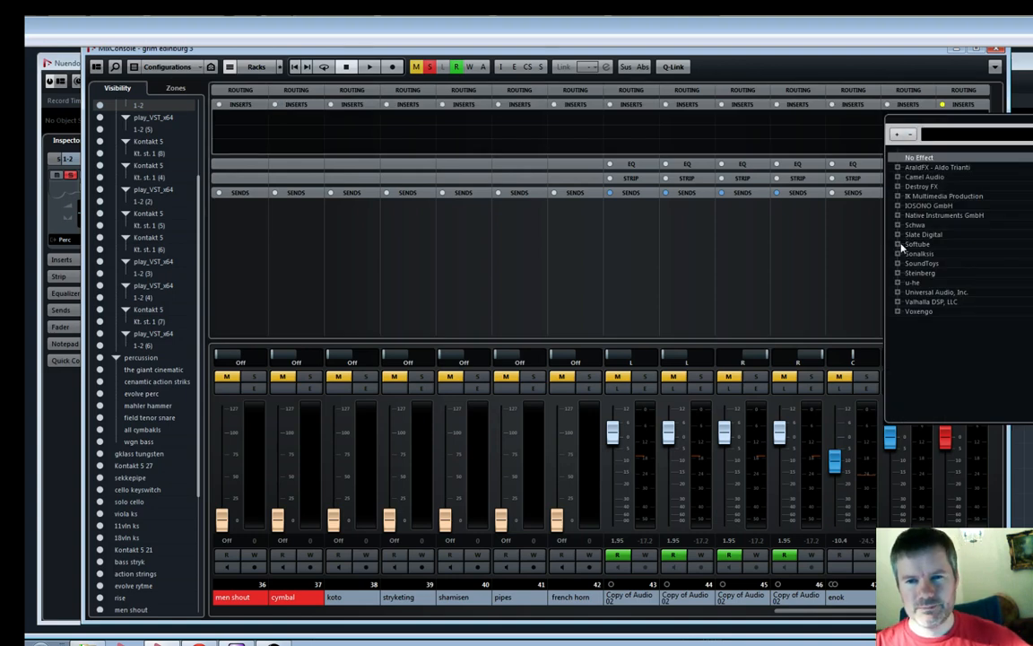
click(898, 215)
scroll(966, 247, down, 2)
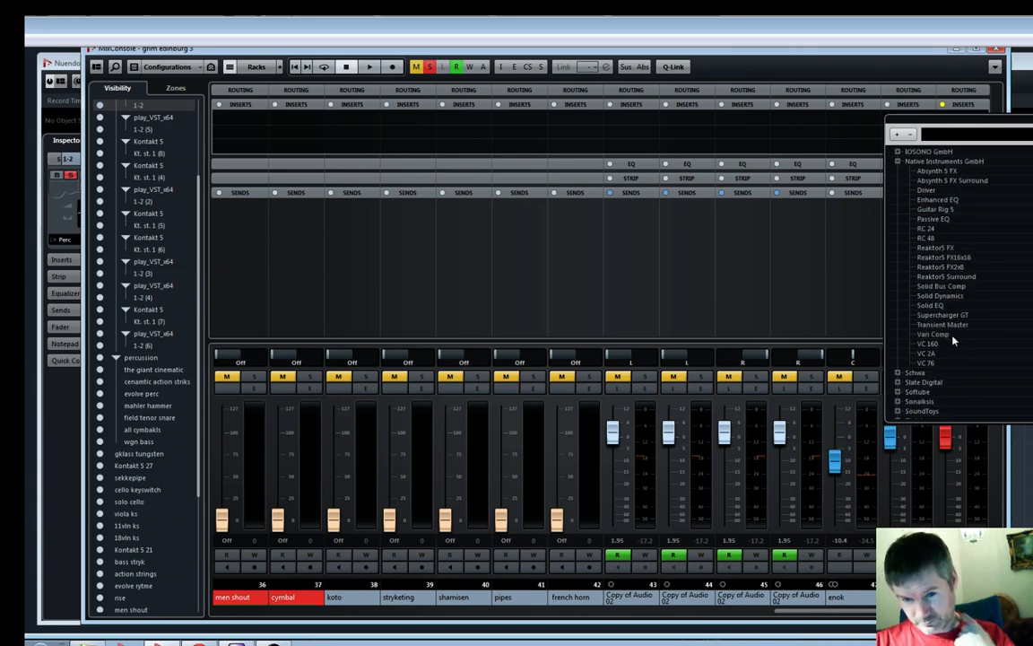
click(949, 287)
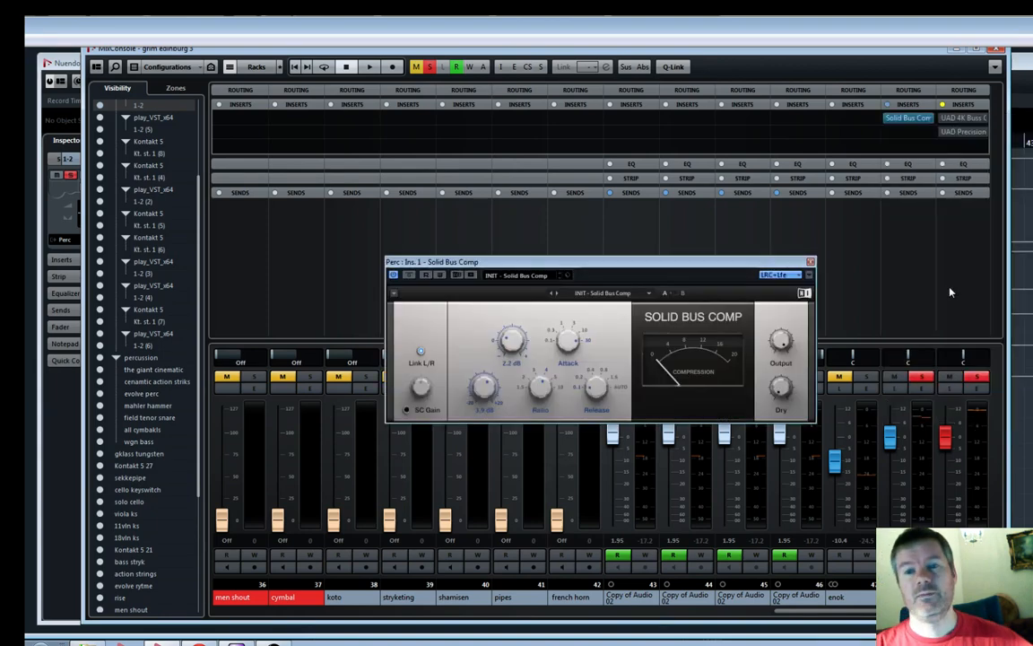
Set the Solid Bus Comp threshold to 9.3 dB during playback and listen to the compressed percussion
key(space)
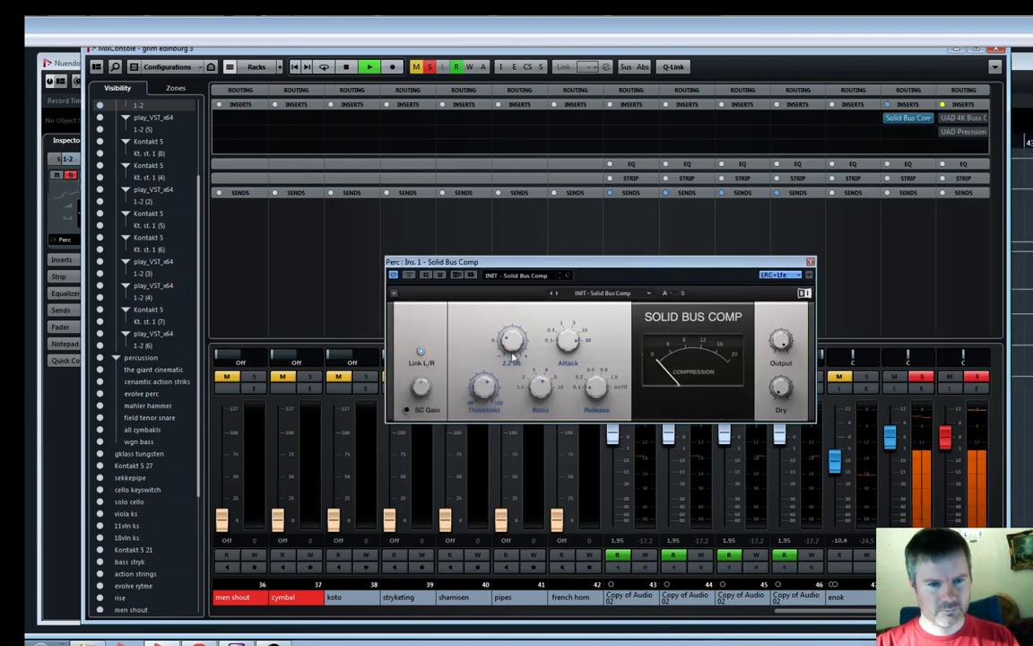
drag(485, 387, 487, 395)
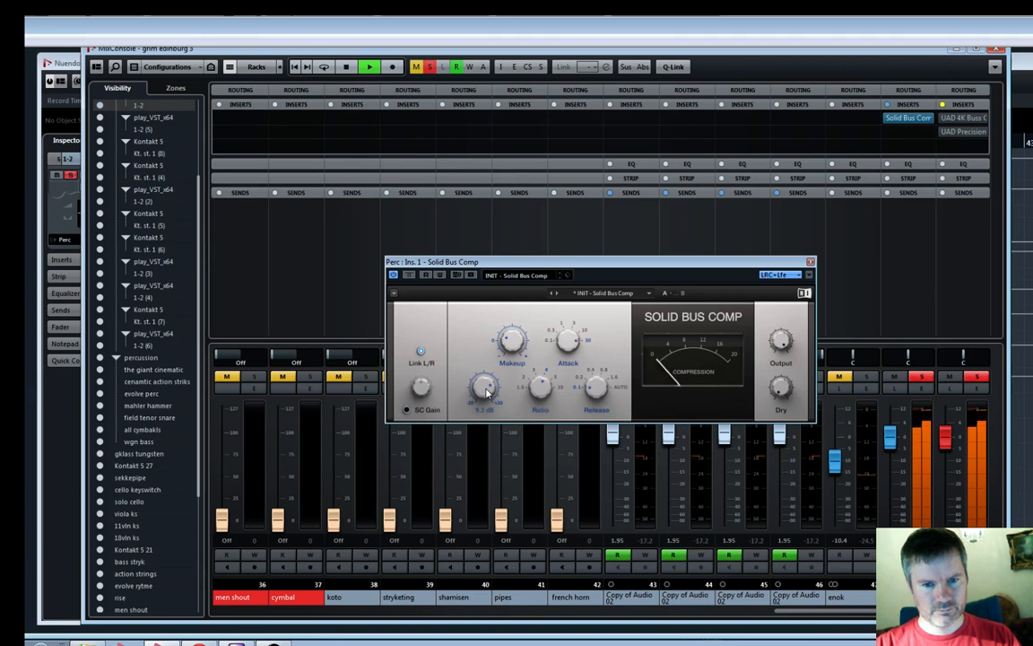
key(space)
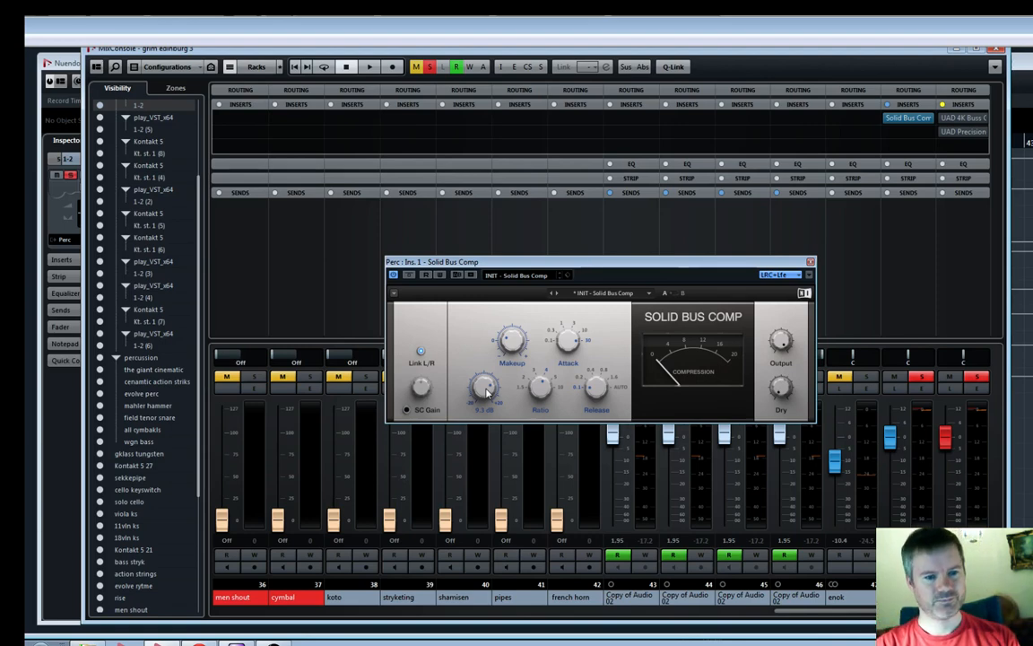
key(space)
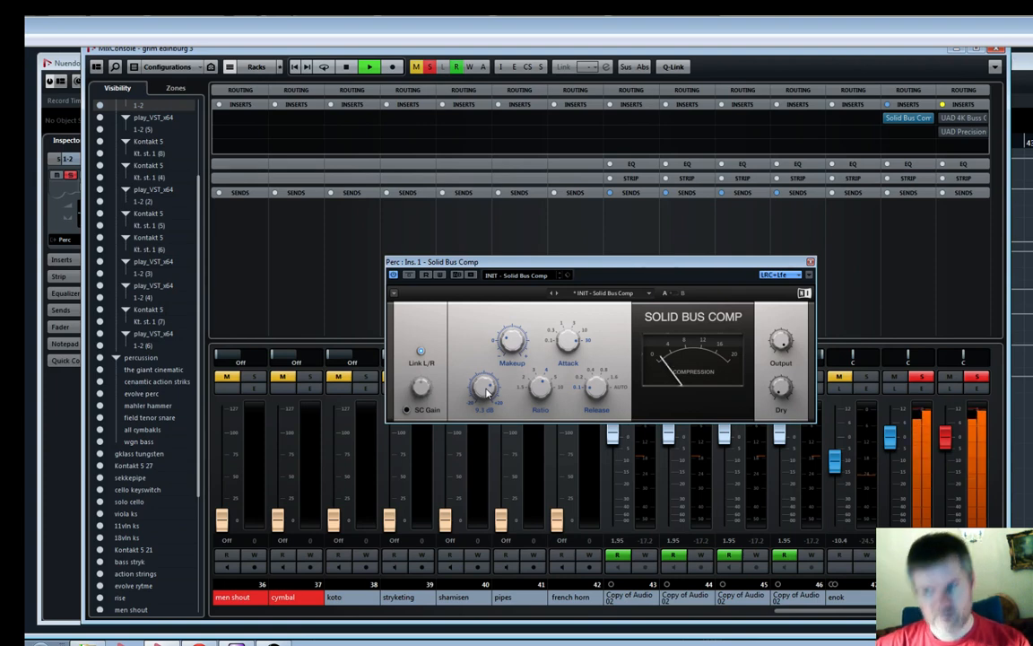
key(space)
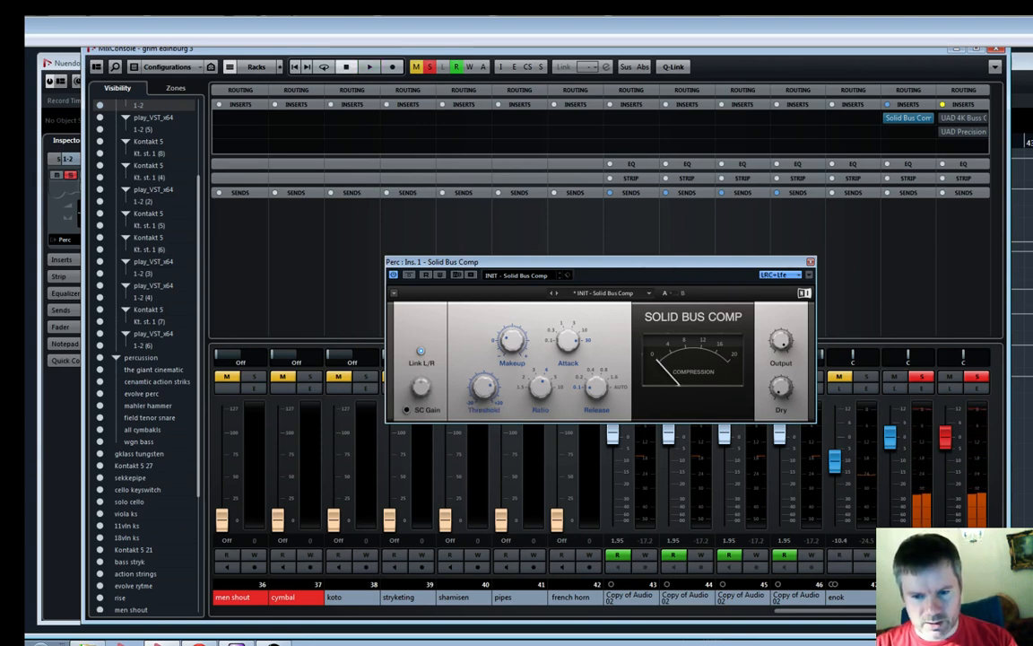
Select the Perc group channel and close the mixer window
click(919, 292)
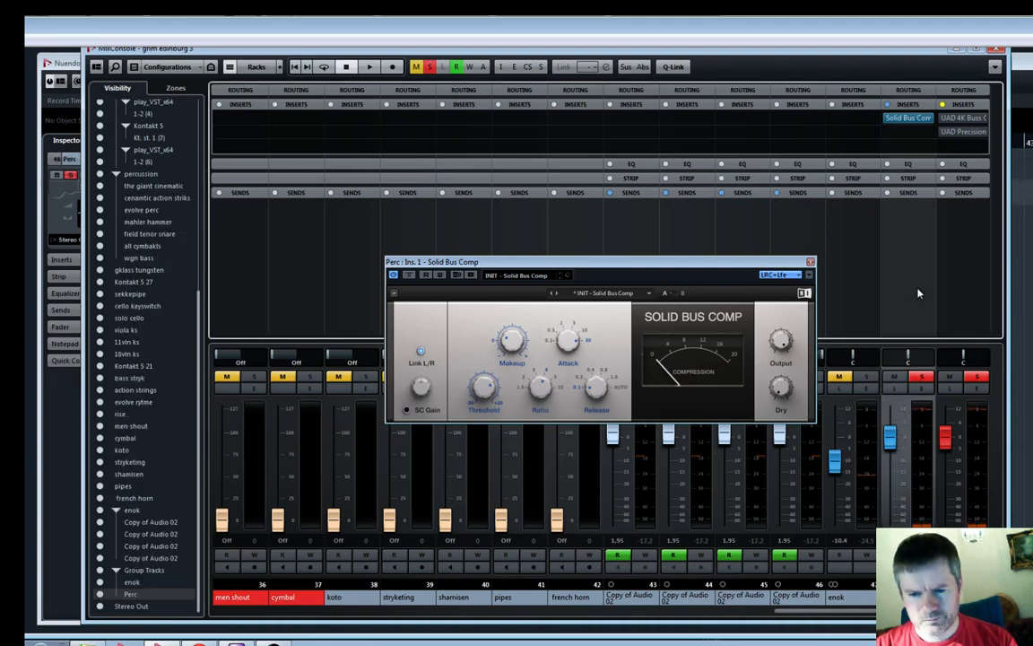
click(997, 50)
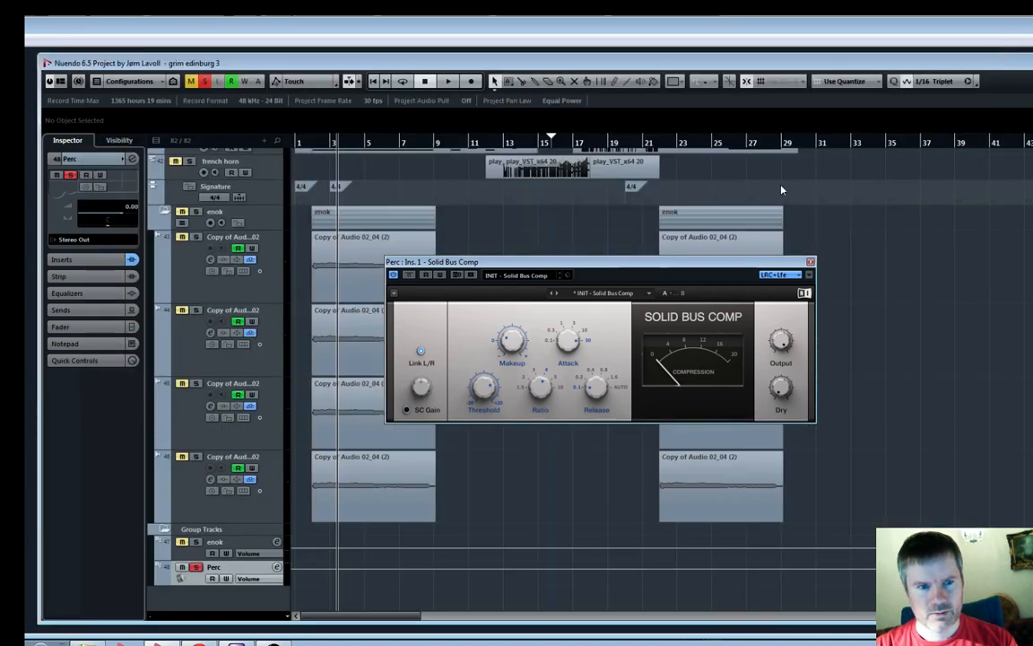
click(131, 260)
click(132, 260)
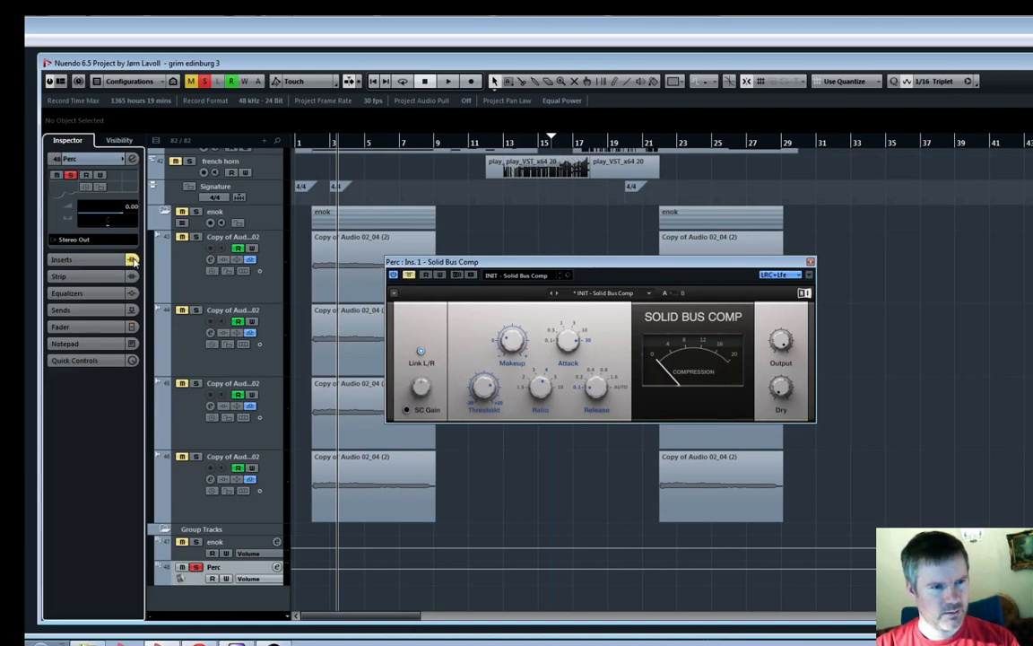
click(132, 260)
click(99, 259)
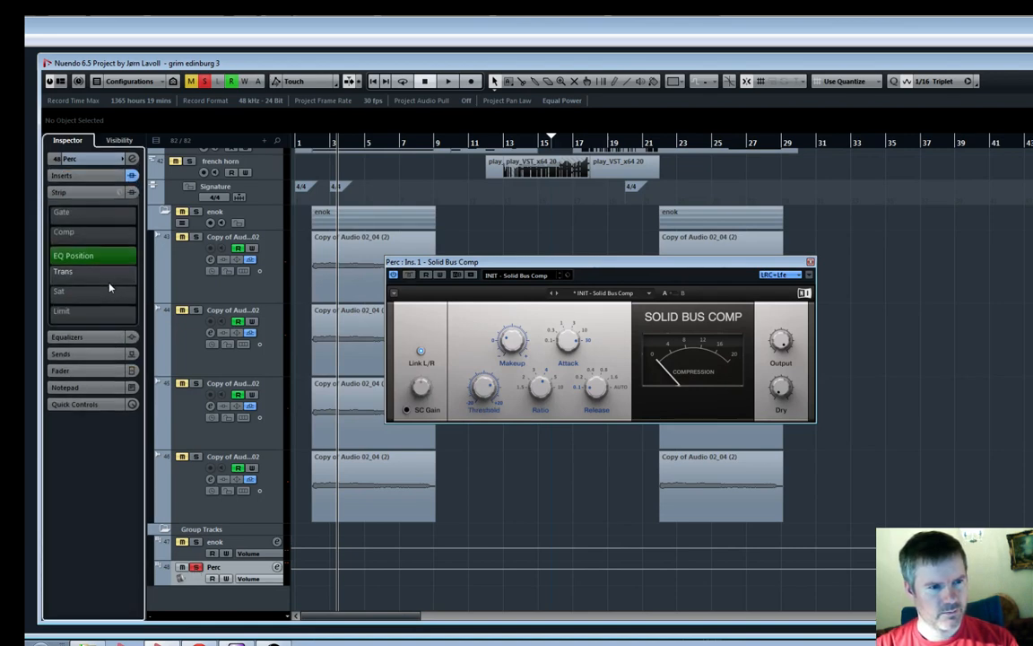
click(81, 176)
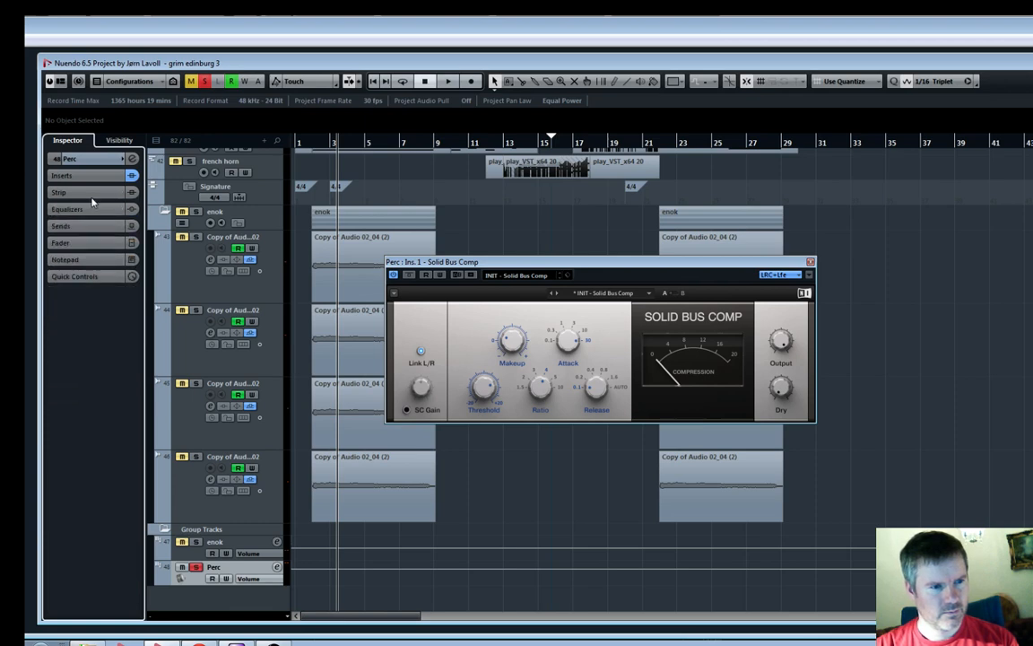
click(73, 163)
Open the channel settings of the Perc group, close the compressor window and start playback
click(130, 159)
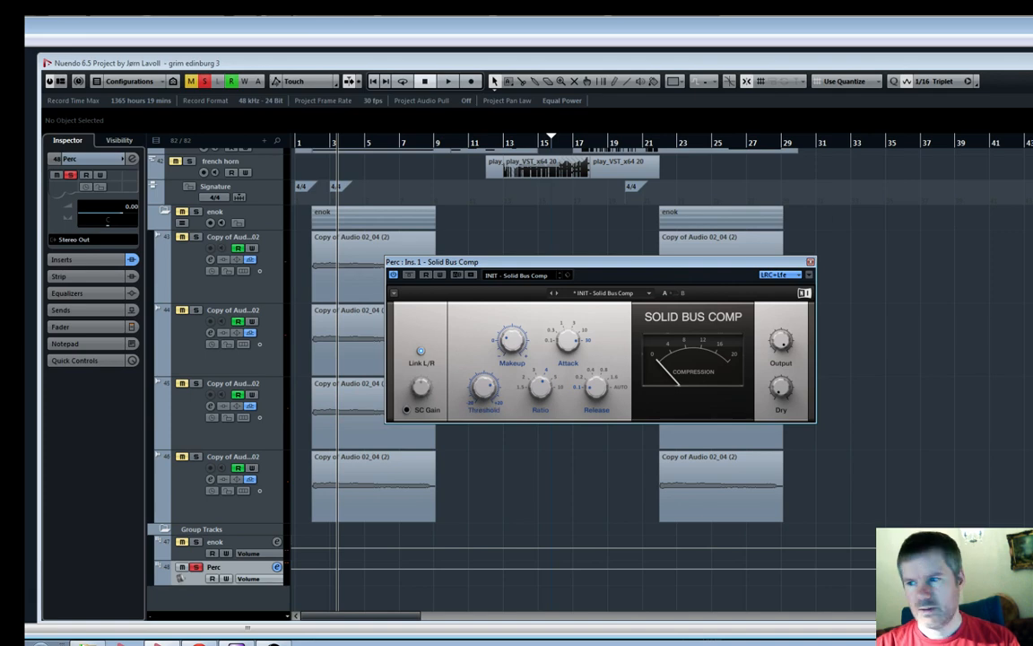
click(808, 261)
key(space)
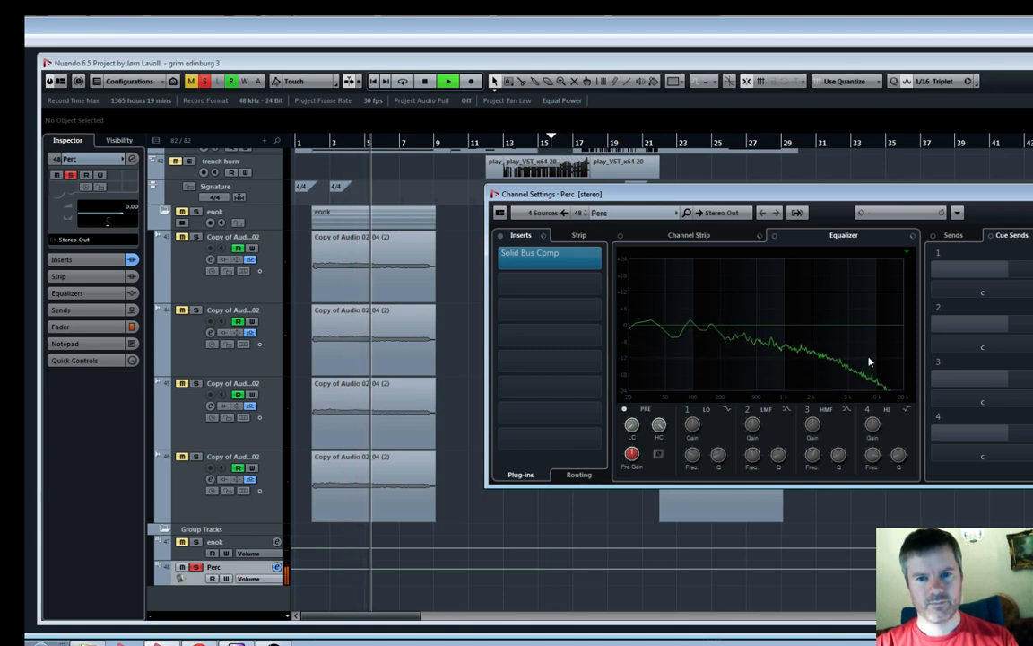
Play the percussion in two short passes to examine its frequency spectrum in the Perc group's equalizer
key(space)
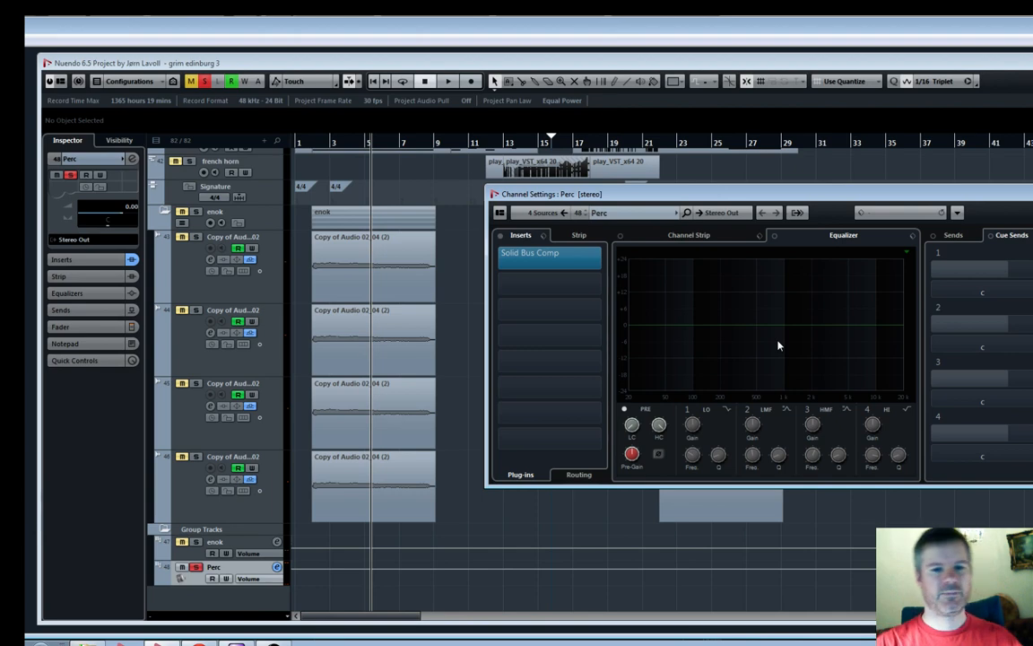
key(space)
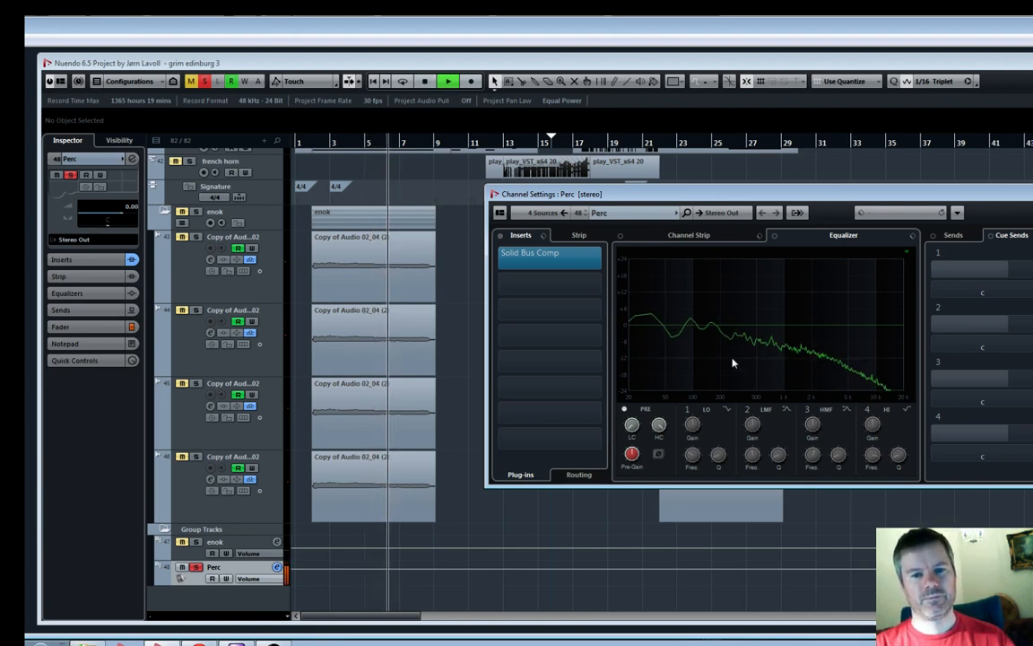
key(space)
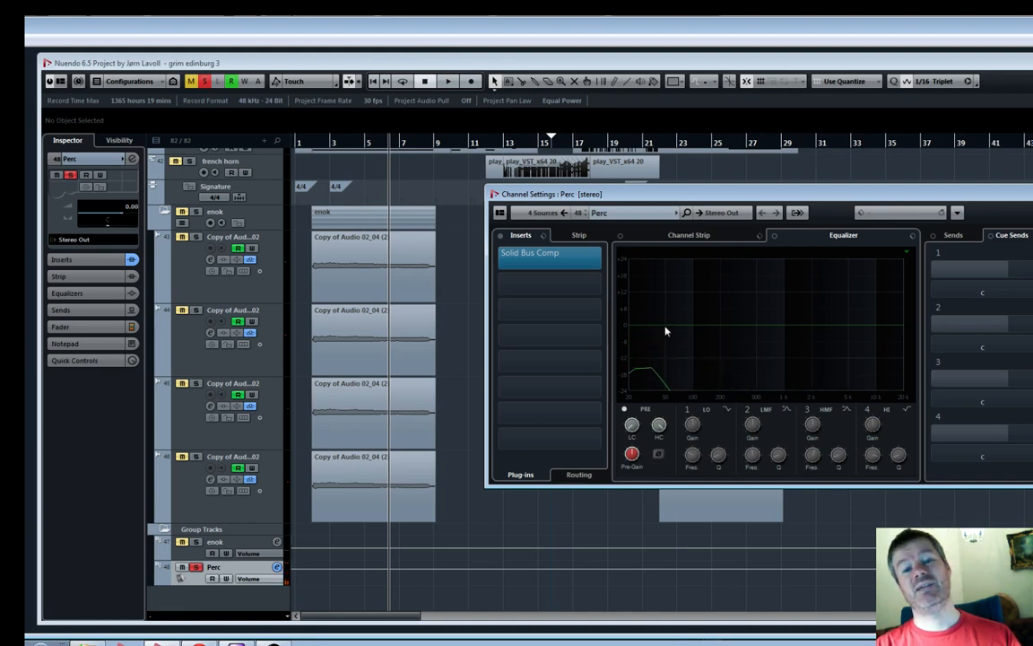
Enable and adjust the low-cut filter on the Perc group during playback, then close its channel settings
click(631, 433)
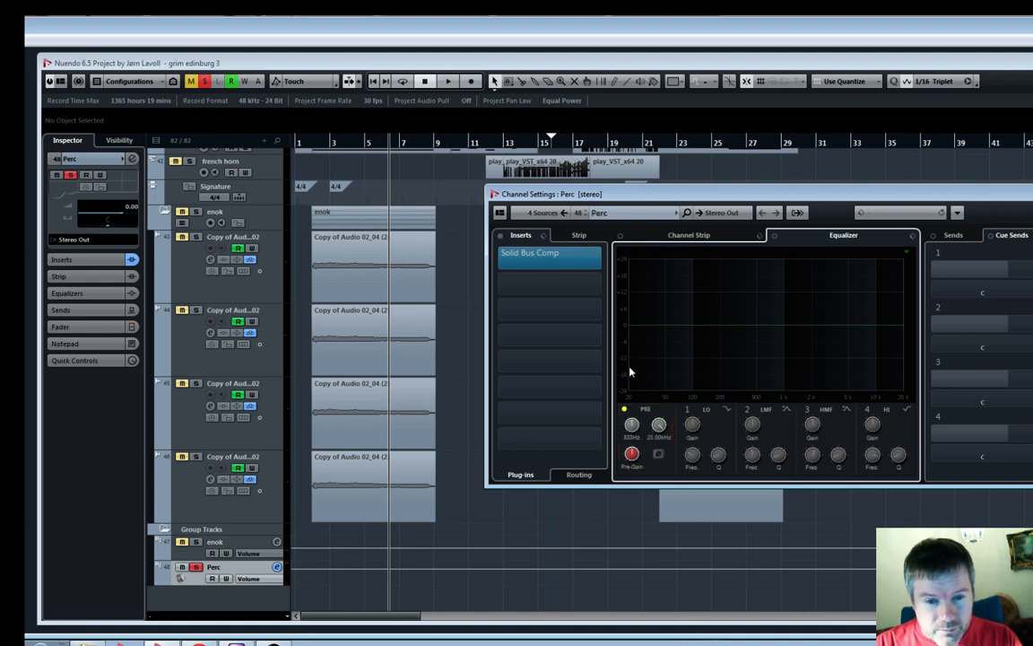
key(space)
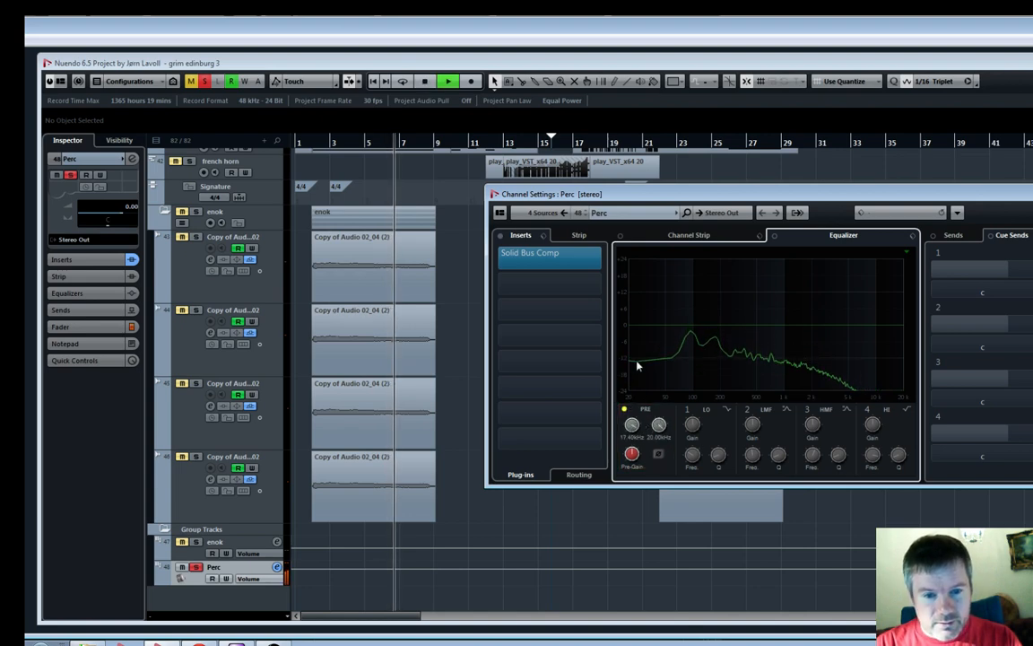
drag(632, 419, 626, 437)
click(626, 410)
drag(630, 348, 637, 428)
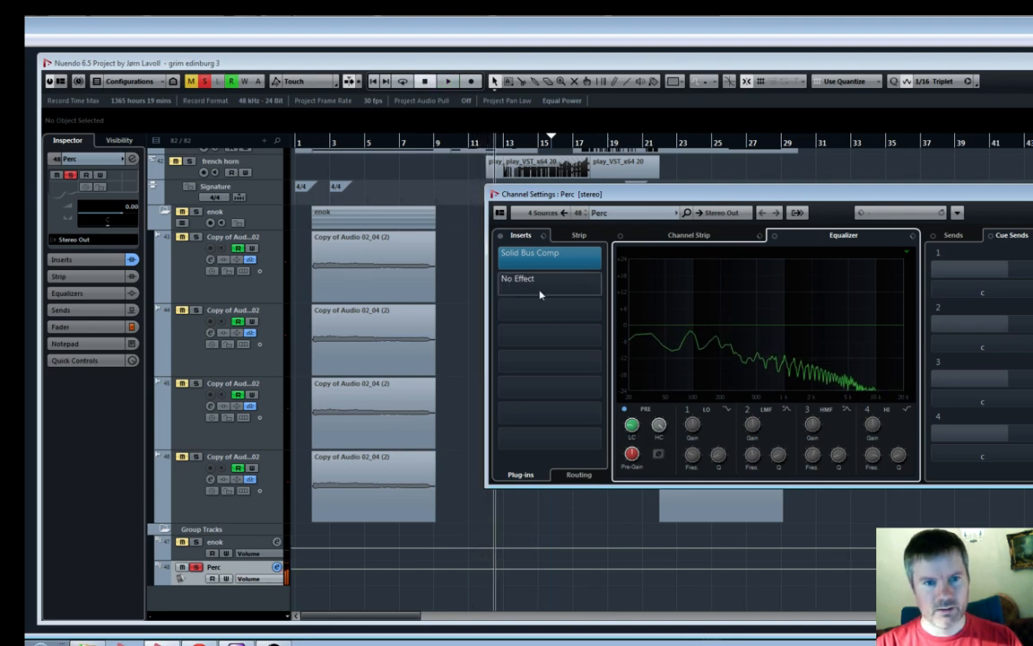
key(Escape)
Zoom in on the percussion tracks around bar 12 and play them from beat 12.2
scroll(596, 368, up, 5)
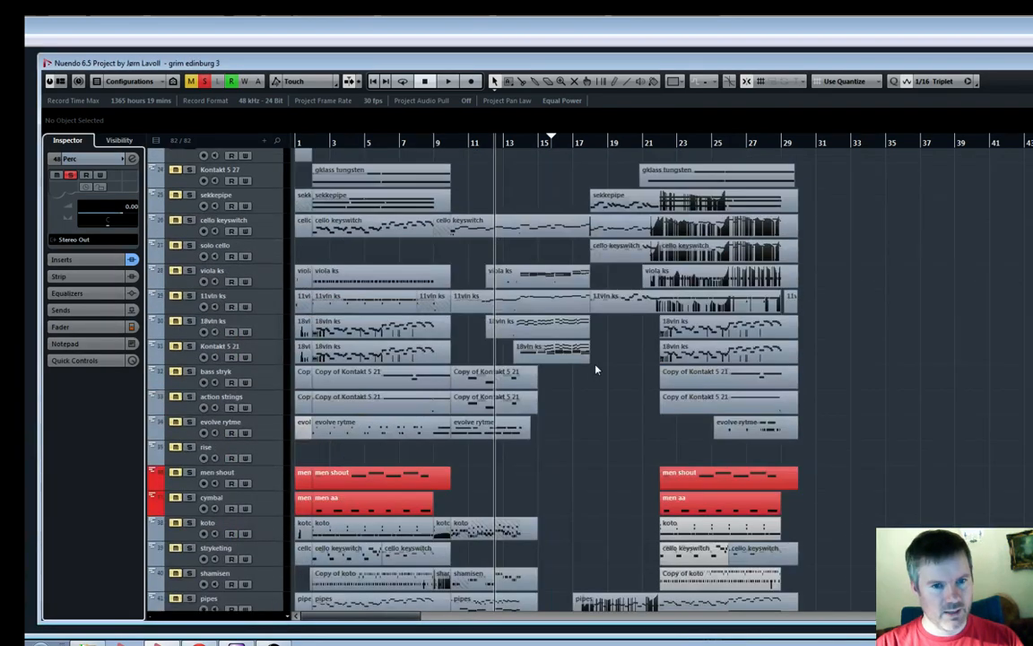
key(h)
key(h)
key(h)
key(h)
key(h)
key(h)
key(h)
key(h)
key(h)
key(h)
key(h)
key(h)
key(h)
scroll(595, 368, up, 5)
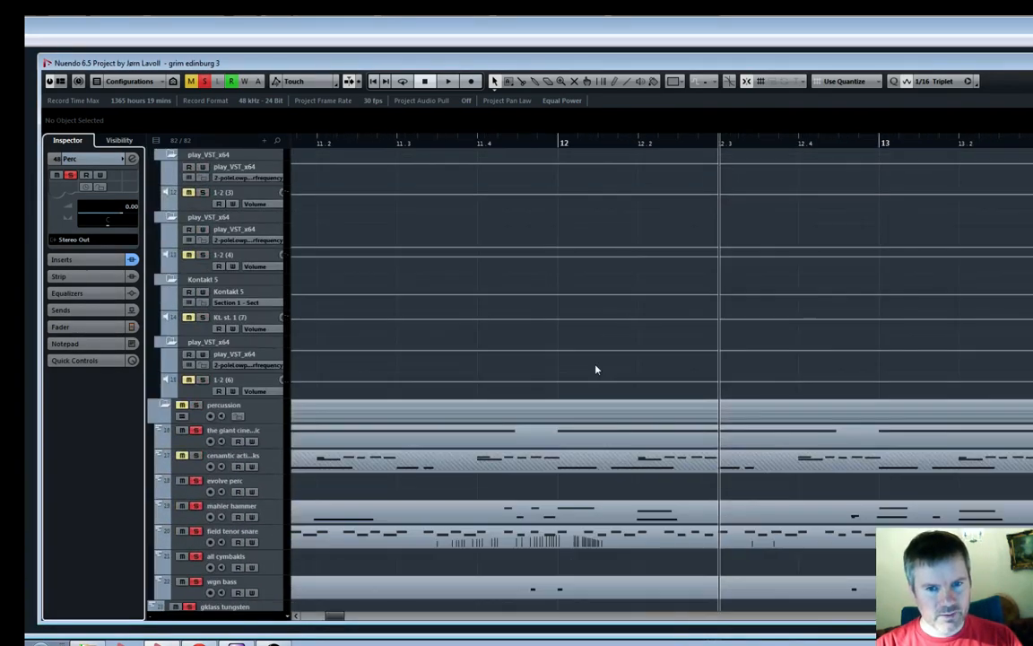
scroll(595, 369, down, 3)
key(h)
key(h)
key(h)
key(h)
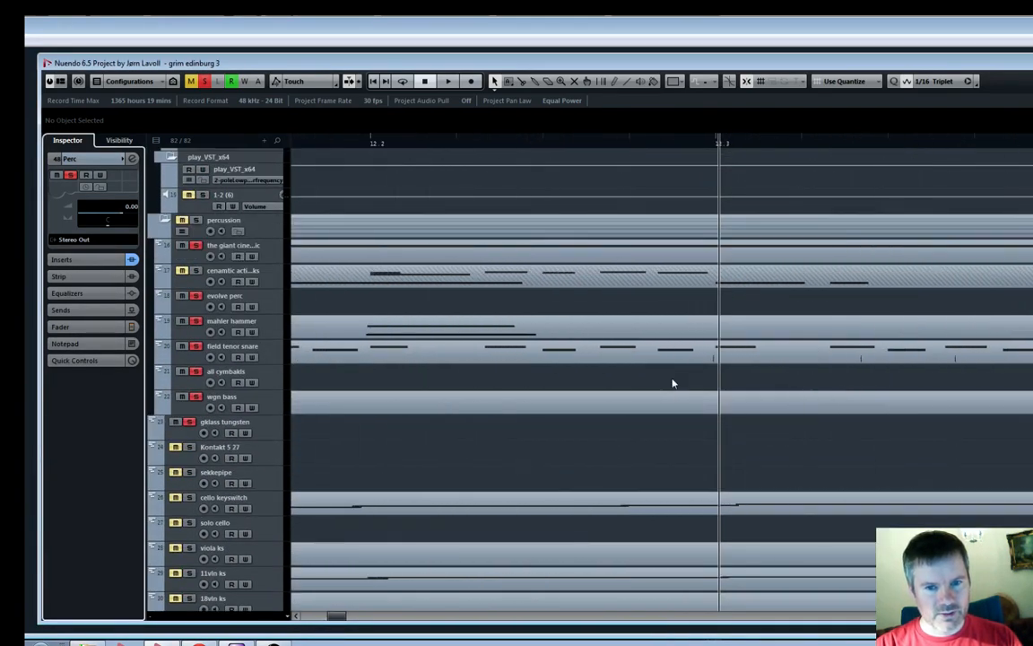
click(383, 143)
key(space)
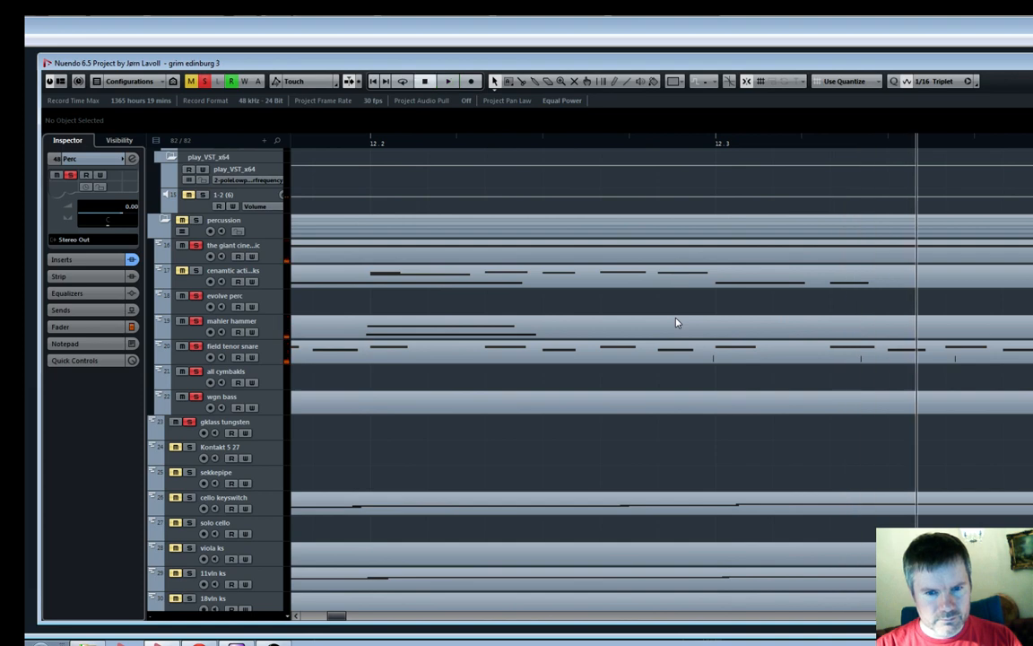
Play the soloed percussion tracks on into bar 13 and stop just after beat 13.2
key(space)
key(g)
key(g)
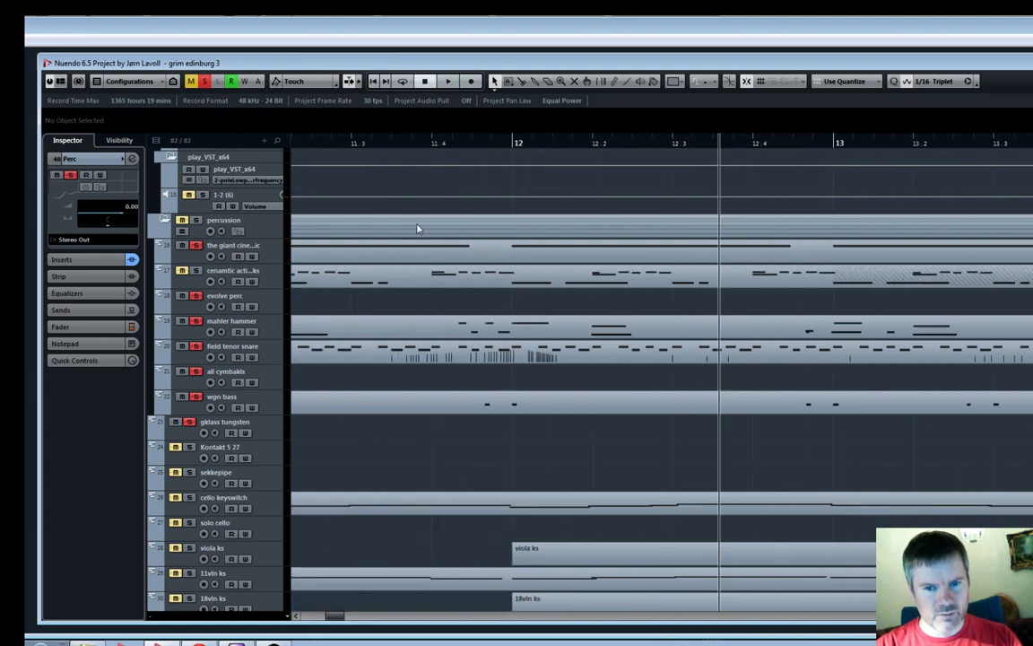
key(space)
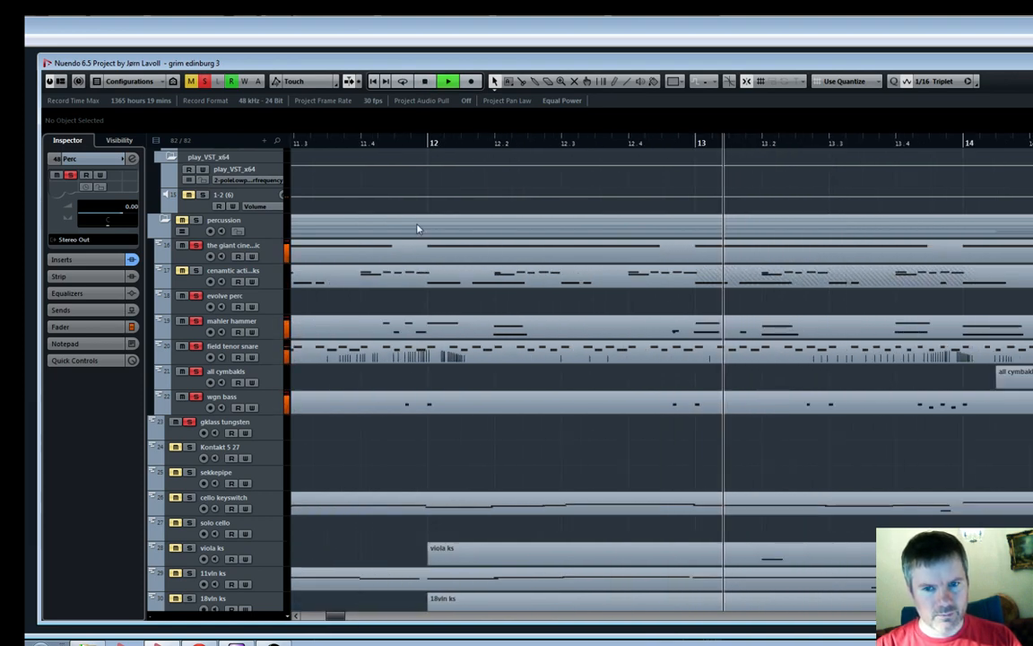
key(space)
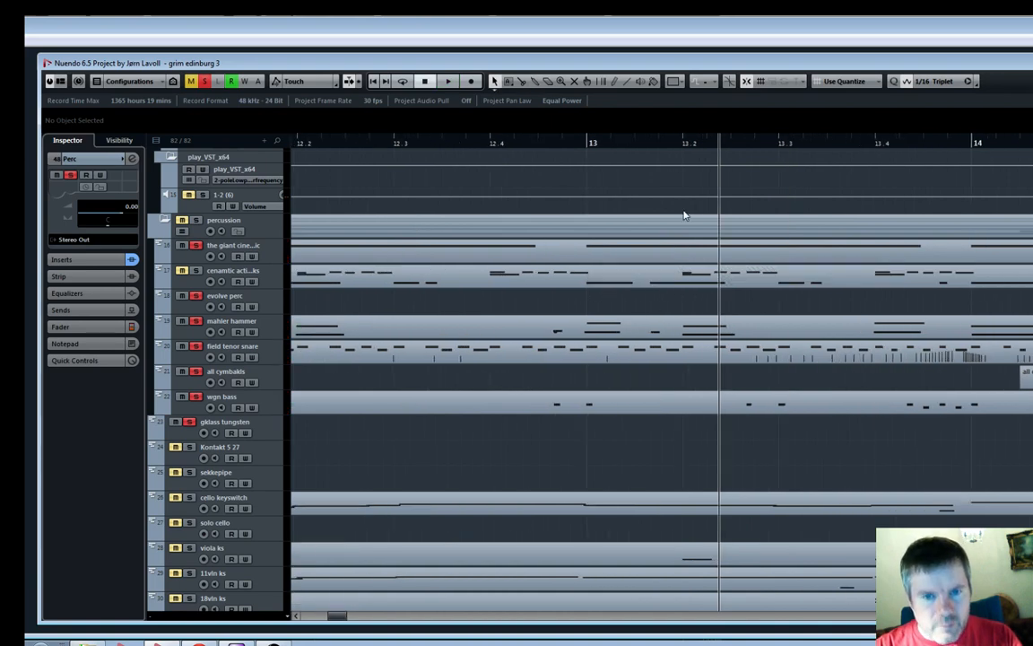
Examine the D3 and E3 notes at beat 13.2 of the cenamtic action striks part in the Key Editor
click(679, 146)
double_click(692, 283)
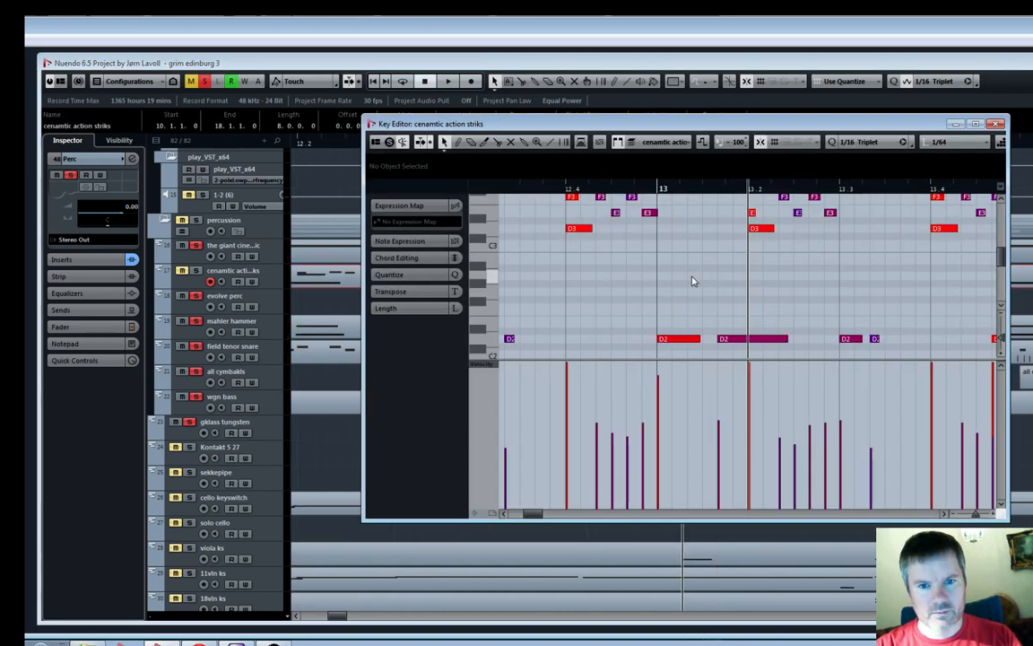
scroll(756, 271, up, 1)
key(h)
key(h)
key(h)
key(h)
key(h)
key(h)
key(h)
key(h)
click(760, 247)
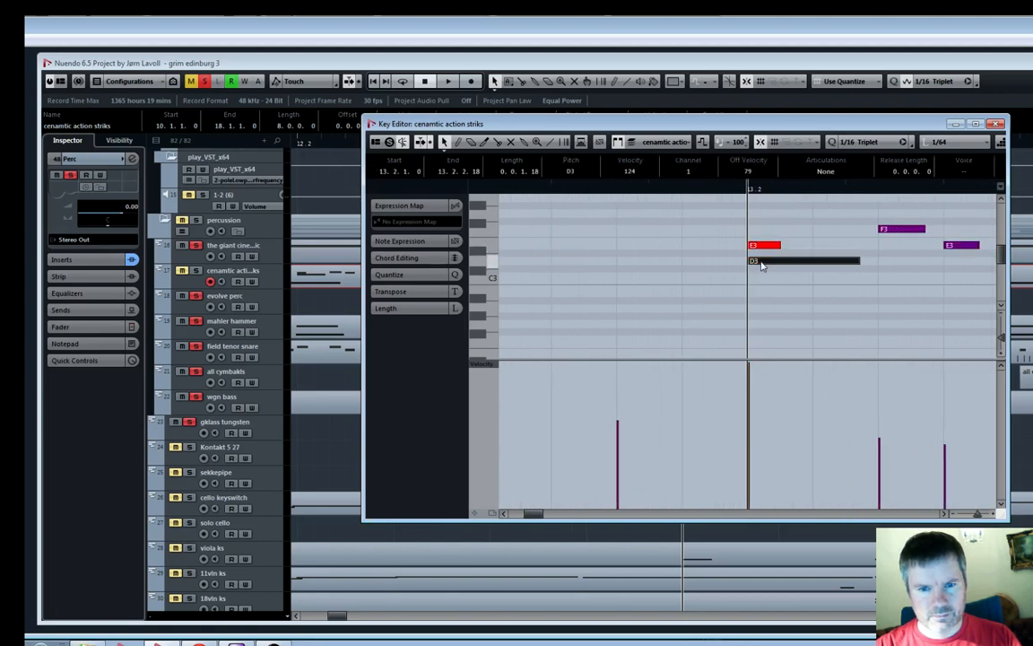
click(997, 125)
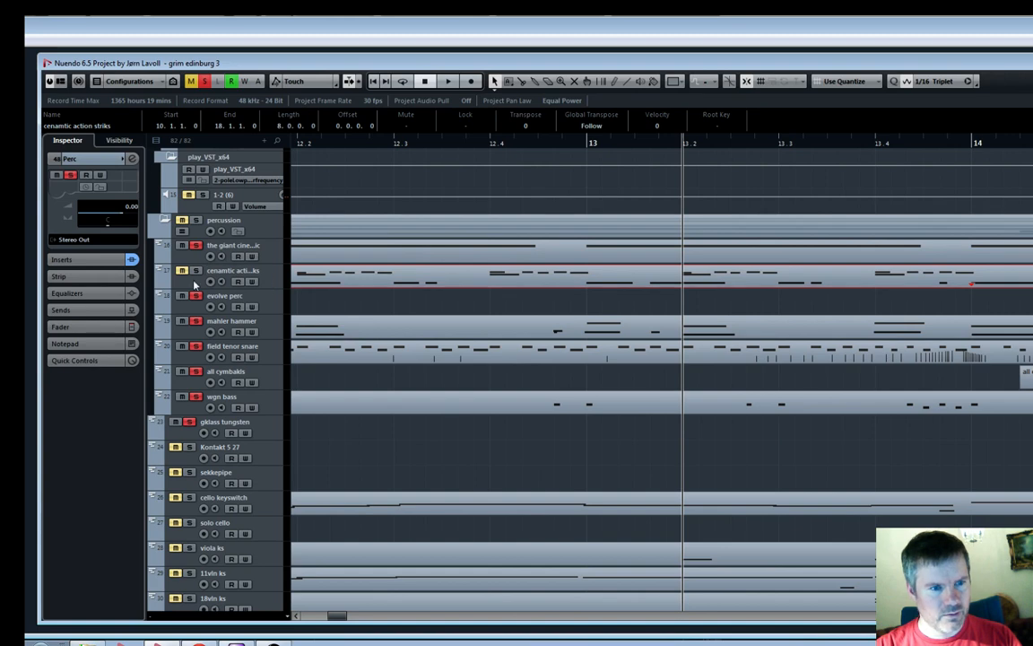
Examine the C1 and C2 notes at beat 13.2 of the mahler hammer part in the Key Editor
double_click(659, 336)
click(765, 348)
click(776, 239)
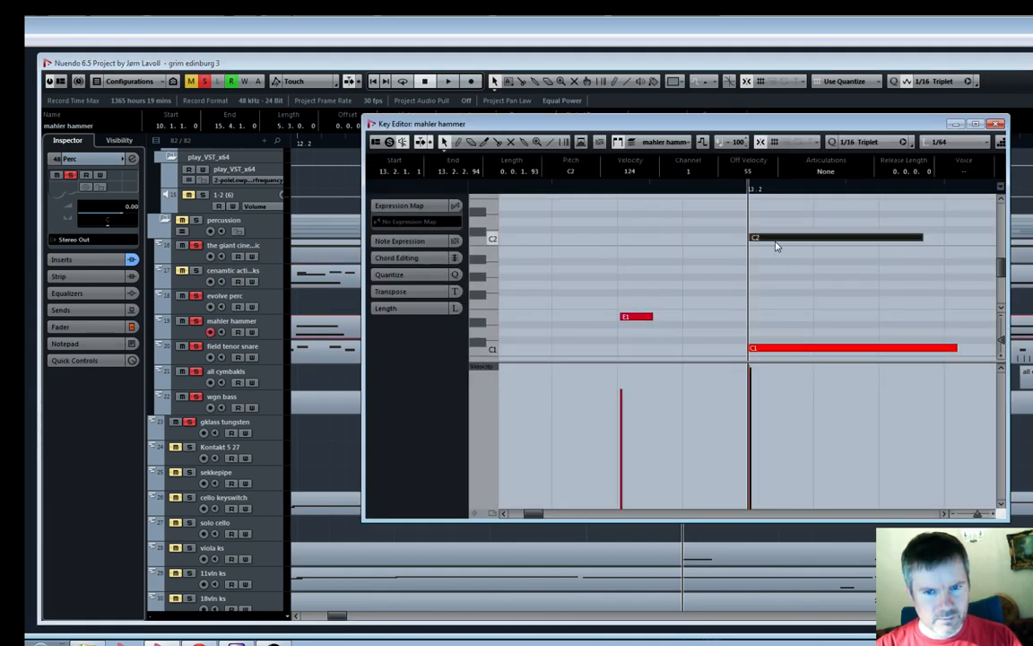
scroll(777, 246, up, 1)
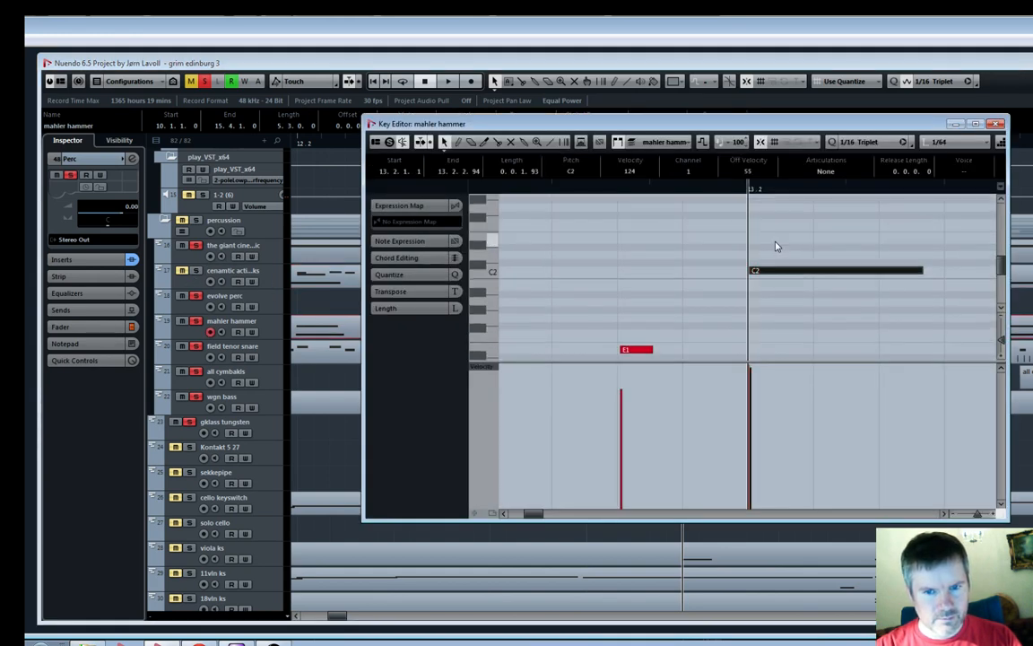
click(996, 125)
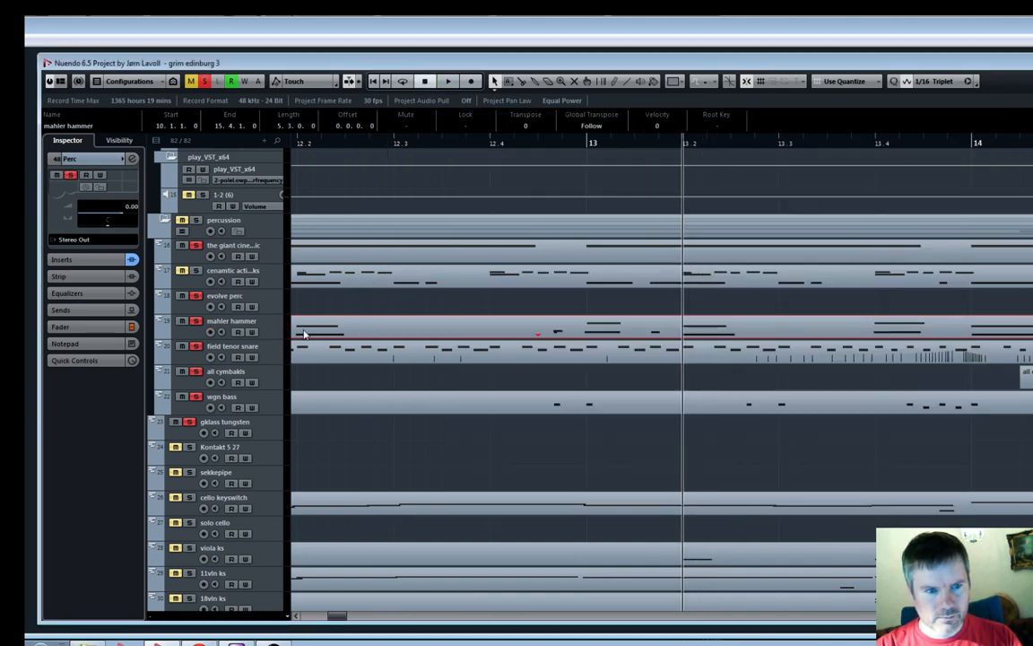
Play the percussion from bar 13 without the mahler hammer track to compare the sound at beat 13.2
key(space)
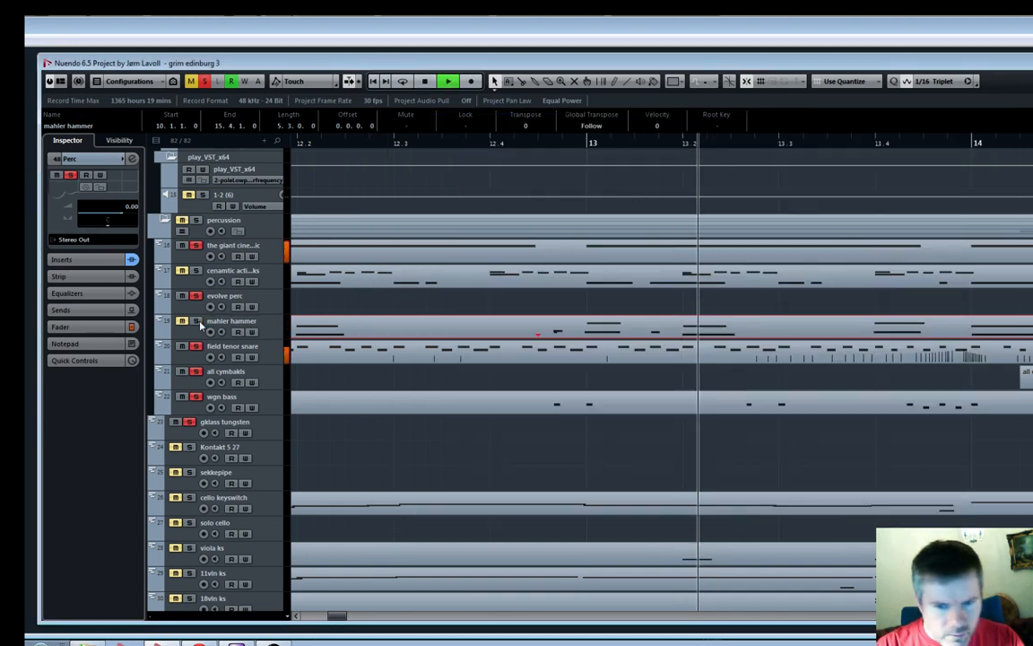
click(586, 143)
key(space)
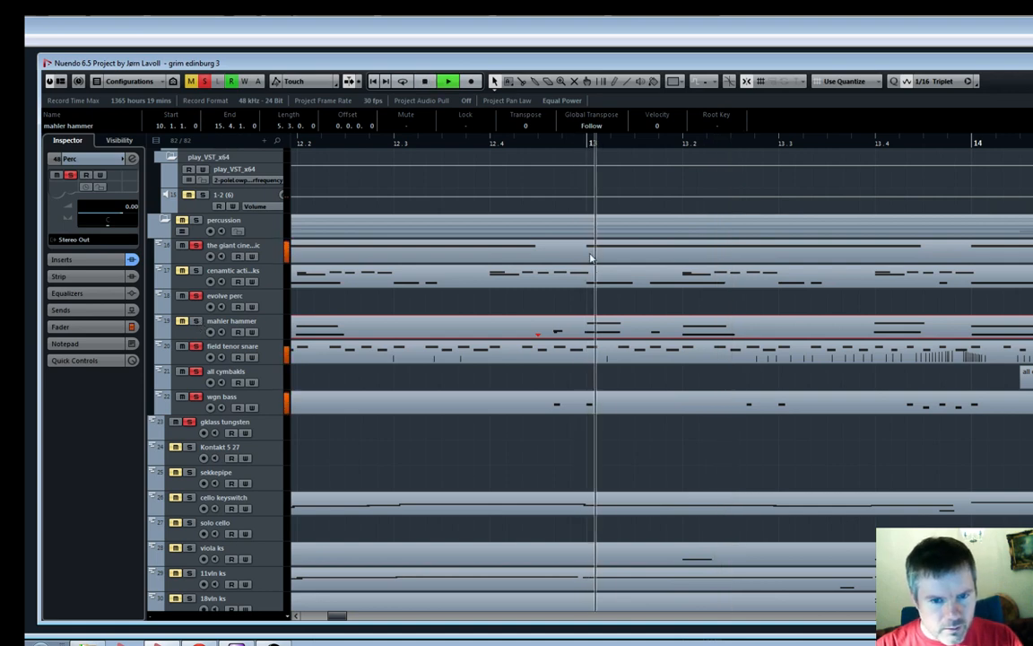
key(space)
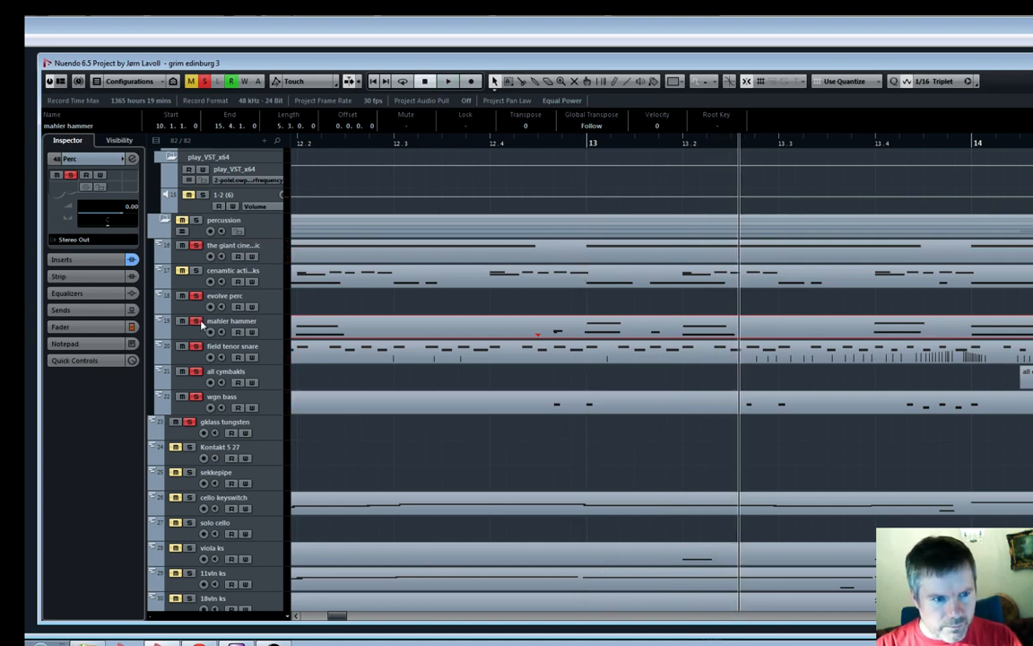
Delete the C2 note at beat 13.2 from the mahler hammer part in the Key Editor and close the editor
double_click(686, 339)
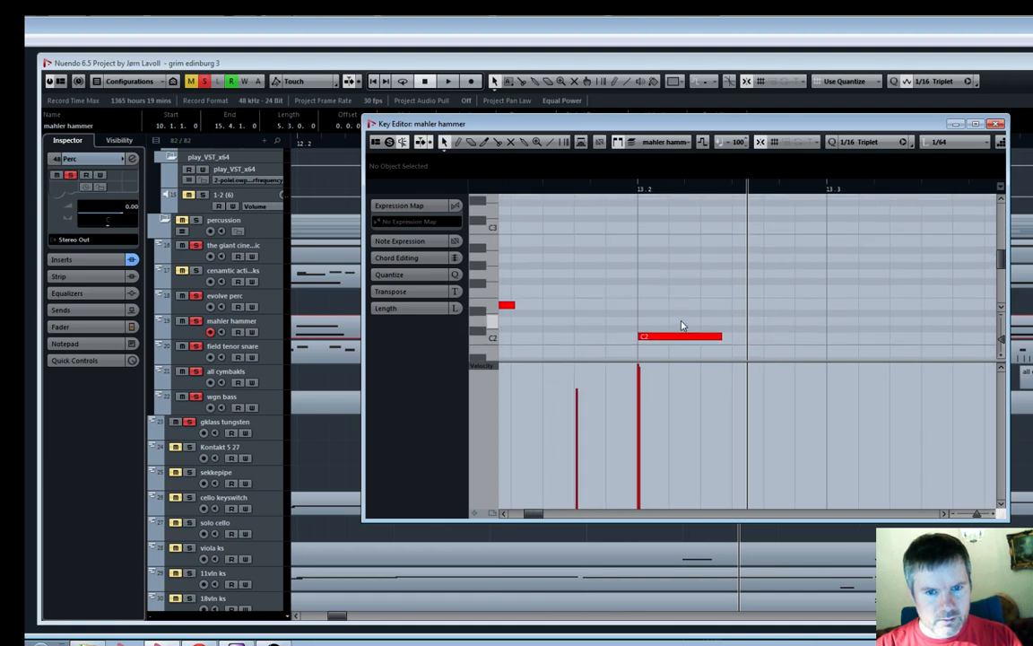
key(space)
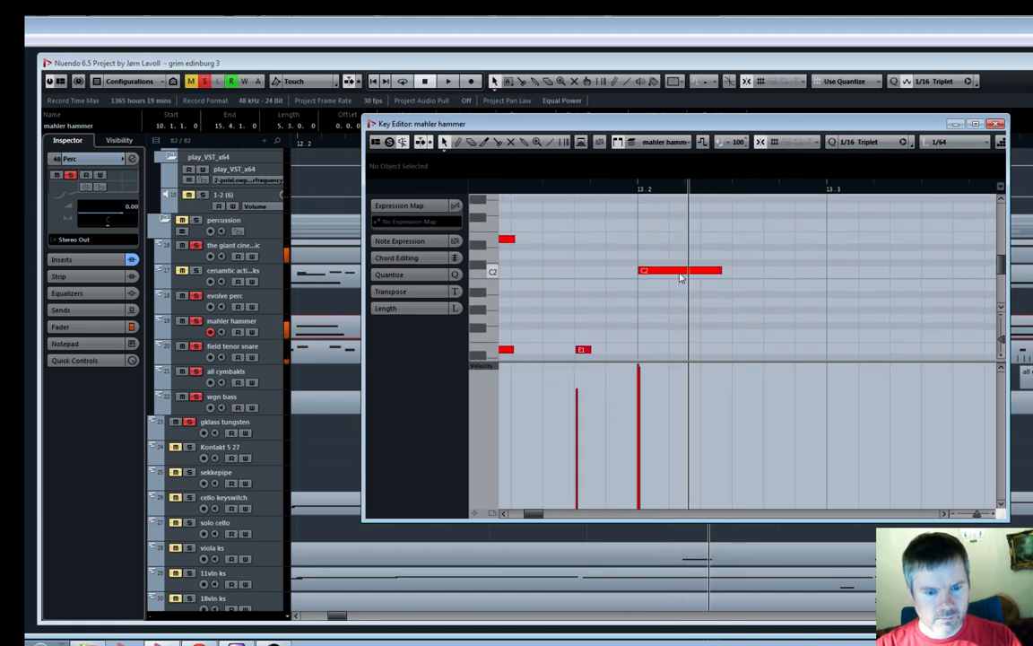
click(671, 269)
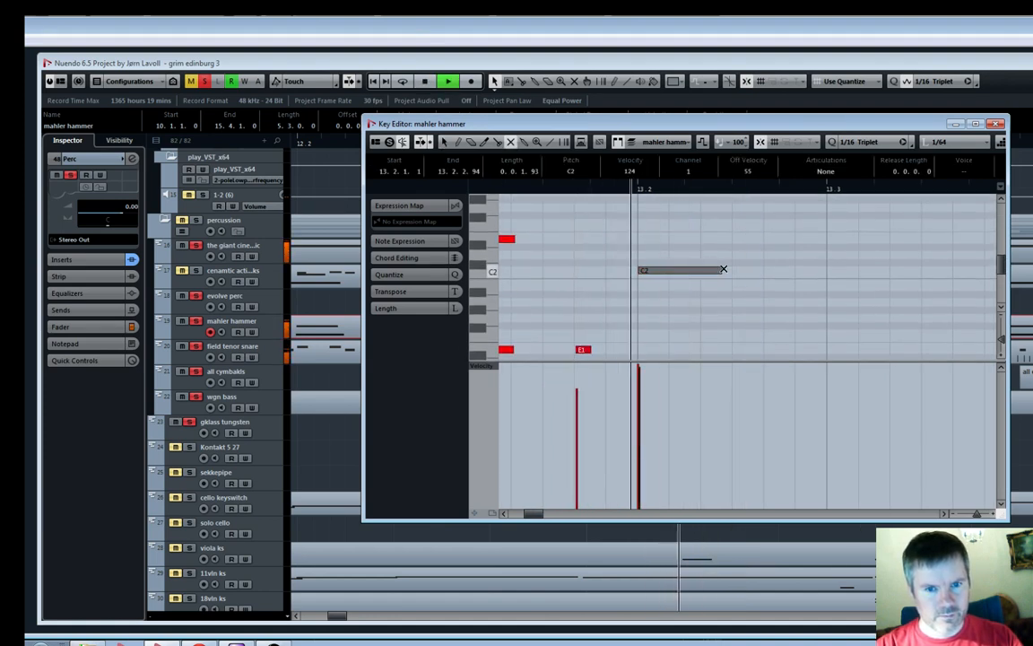
key(1)
click(998, 125)
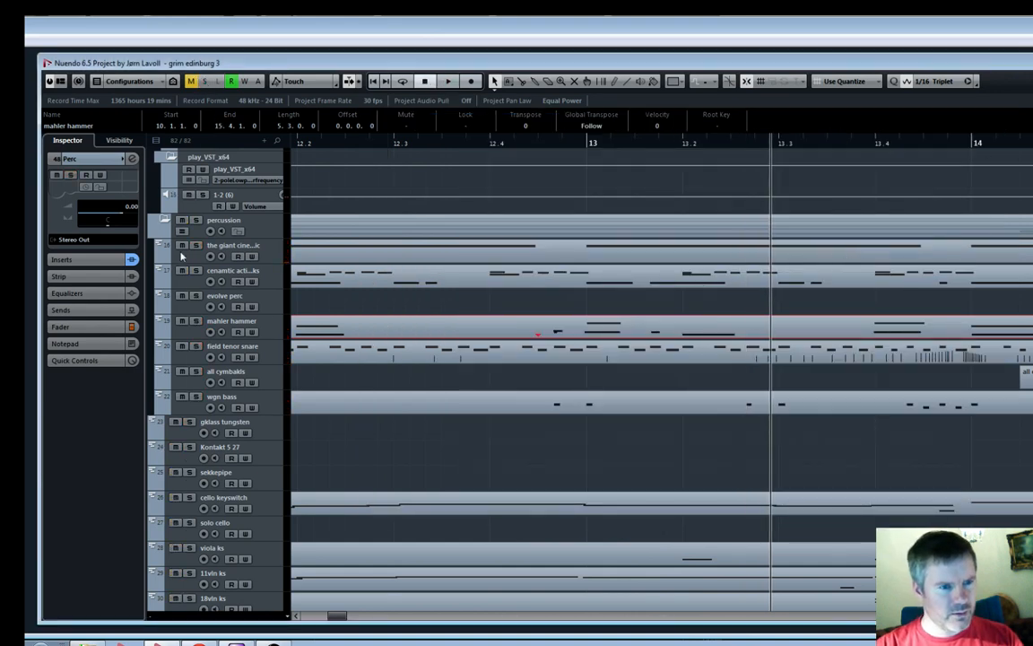
Play the cenamtic action striks track soloed from just after beat 12.3 and find its instrument output under VST Instruments
click(444, 142)
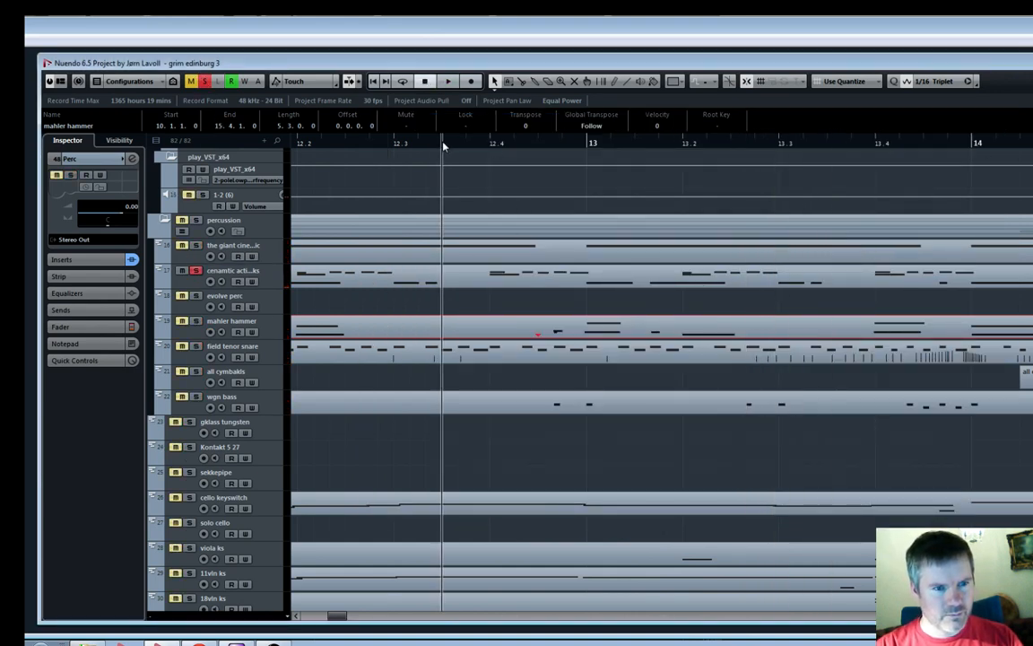
key(g)
key(g)
key(g)
key(g)
scroll(567, 305, up, 12)
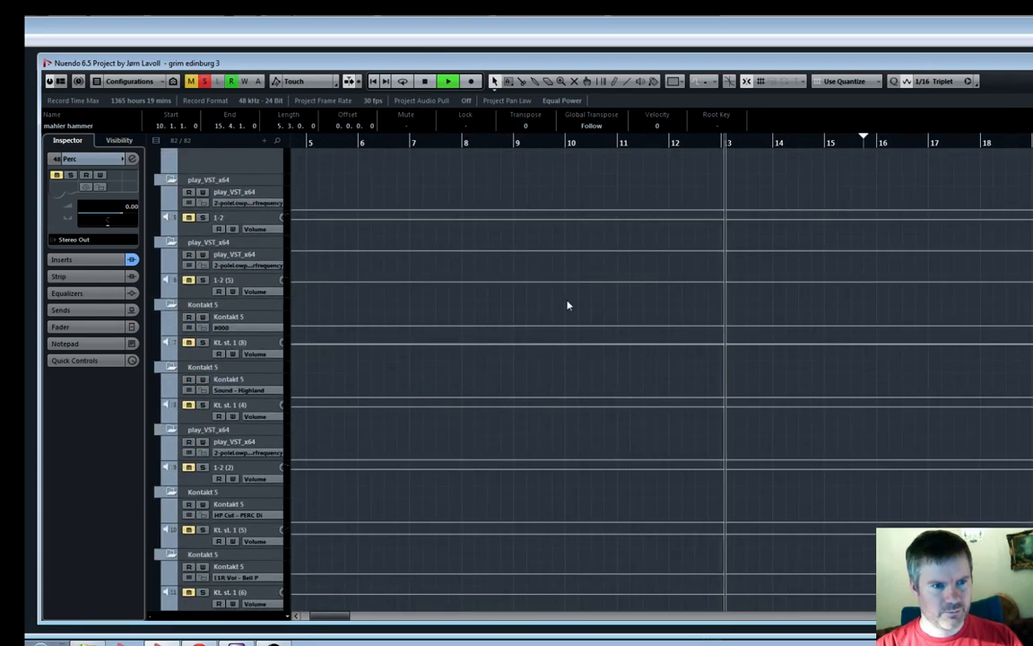
key(space)
Solo the Kt. st. 1 (2) instrument channel and route its output to the Perc group
click(203, 330)
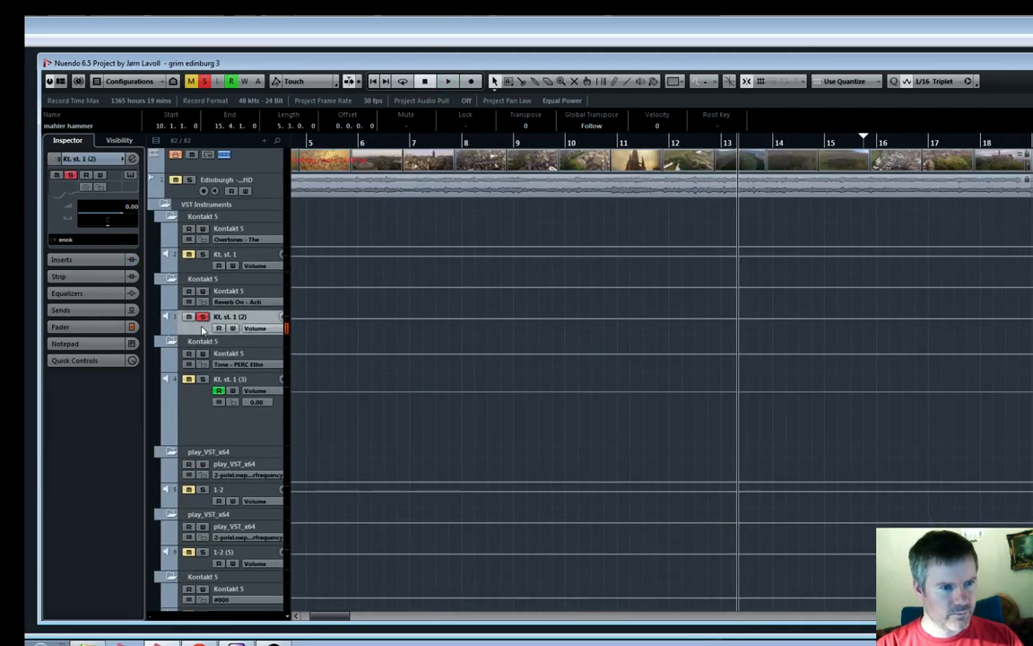
click(77, 240)
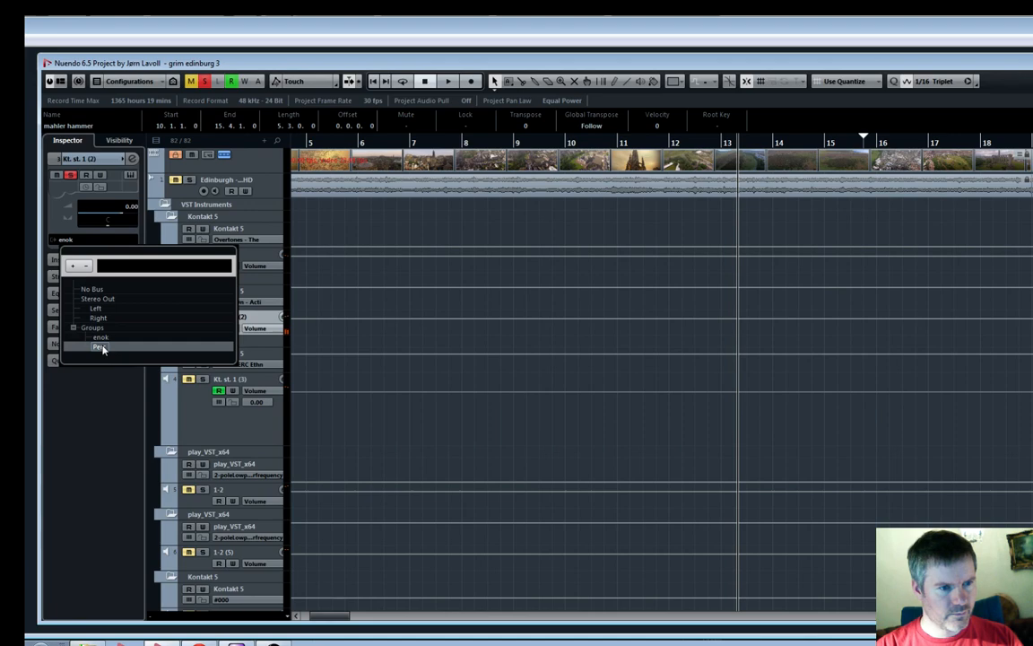
click(101, 347)
Solo the Perc group track and play the percussion through it
scroll(527, 400, down, 15)
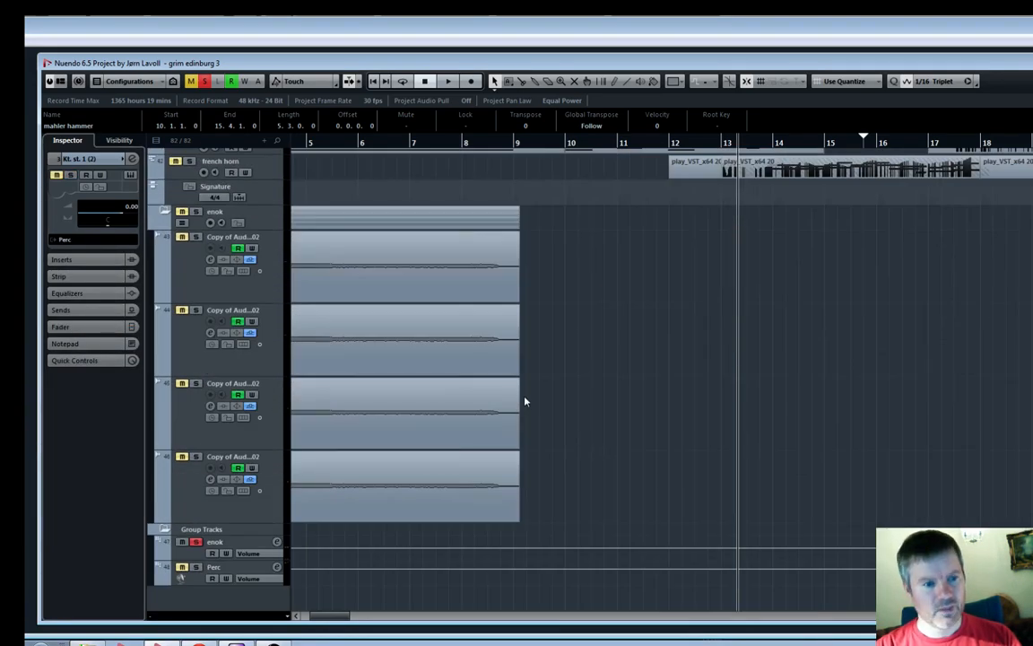
click(195, 567)
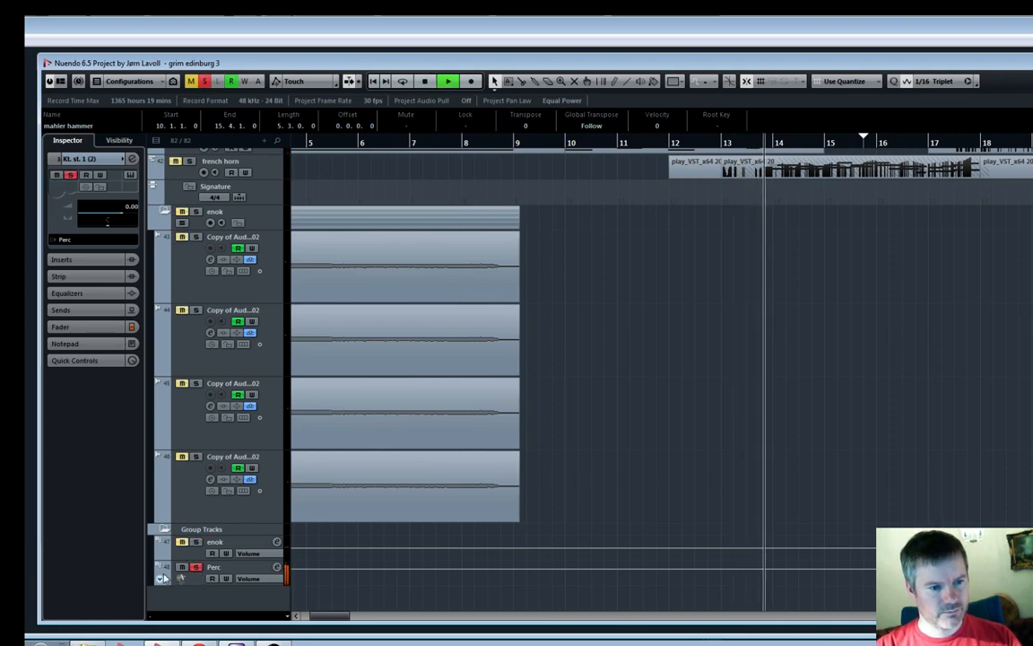
key(space)
Play the soloed percussion tracks from just after beat 13.3 past the start of bar 14
scroll(695, 385, up, 15)
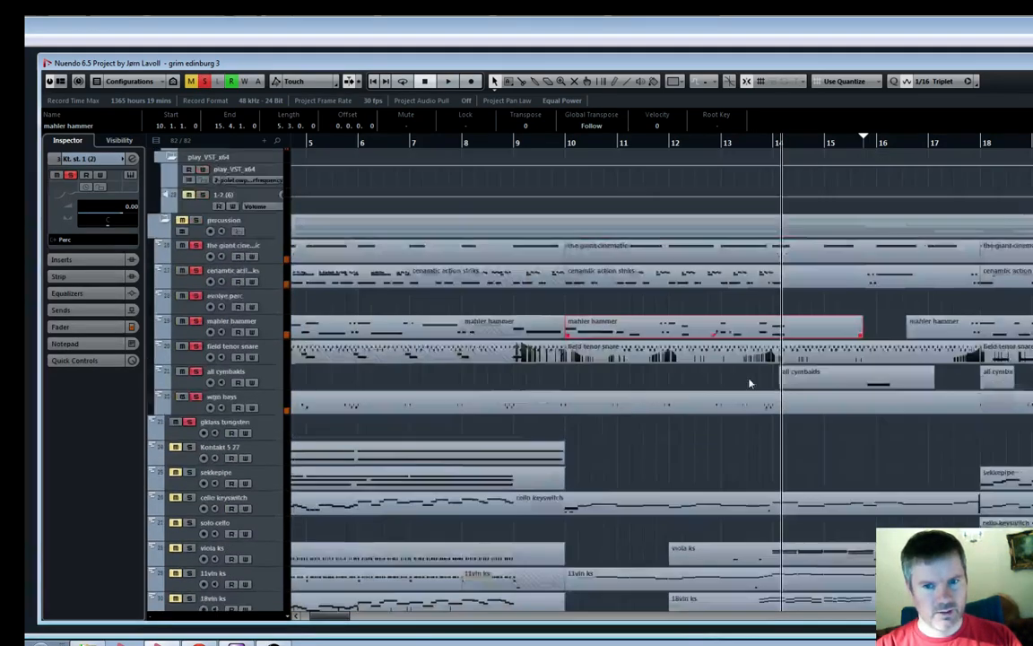
scroll(749, 384, up, 3)
key(h)
key(h)
key(h)
key(h)
key(h)
key(h)
key(h)
key(h)
key(h)
key(h)
key(h)
key(h)
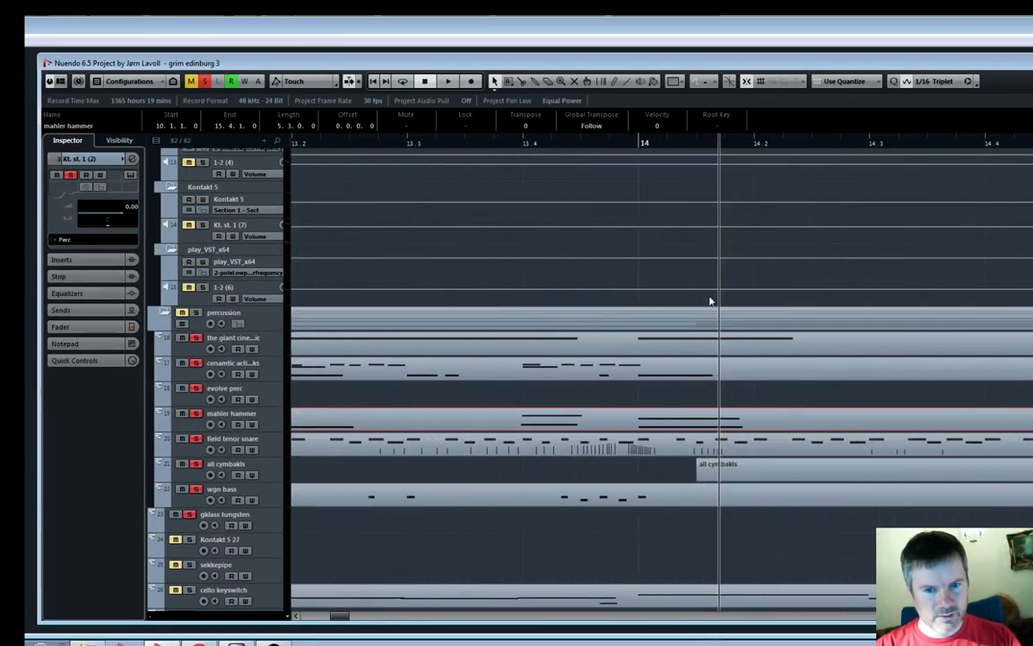
click(532, 154)
key(space)
click(453, 144)
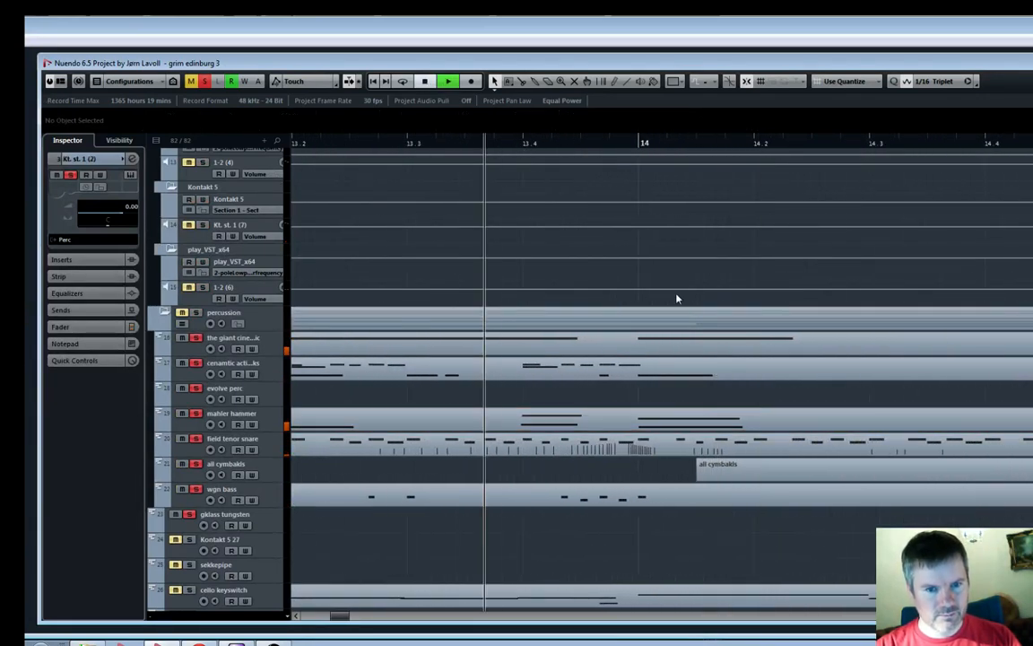
key(space)
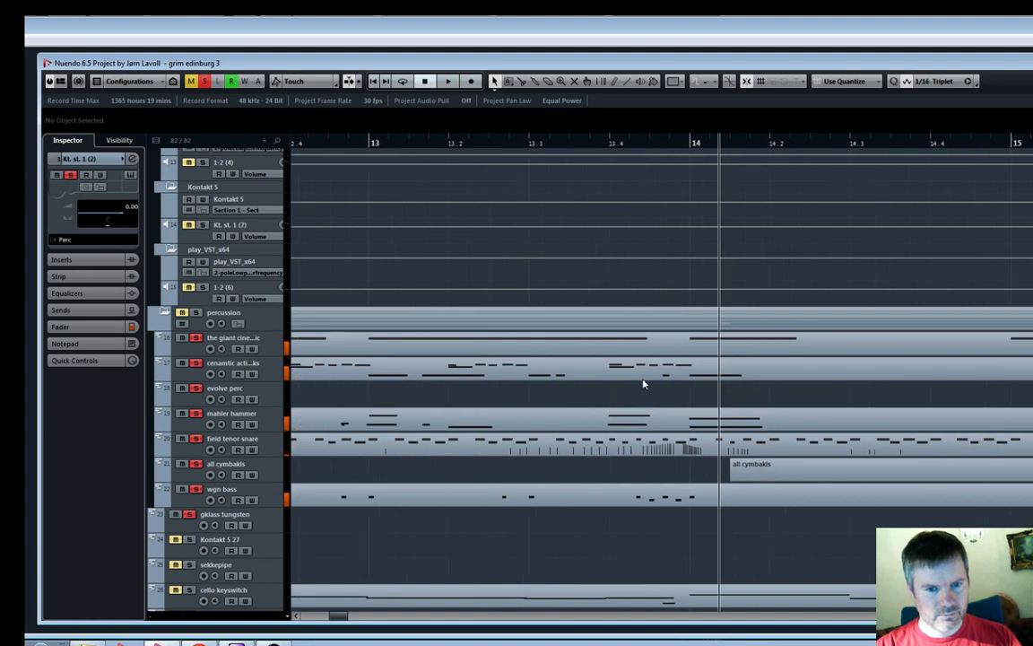
Delete the C2 note at the start of bar 14 from the mahler hammer part in the Key Editor
key(g)
key(g)
key(g)
key(g)
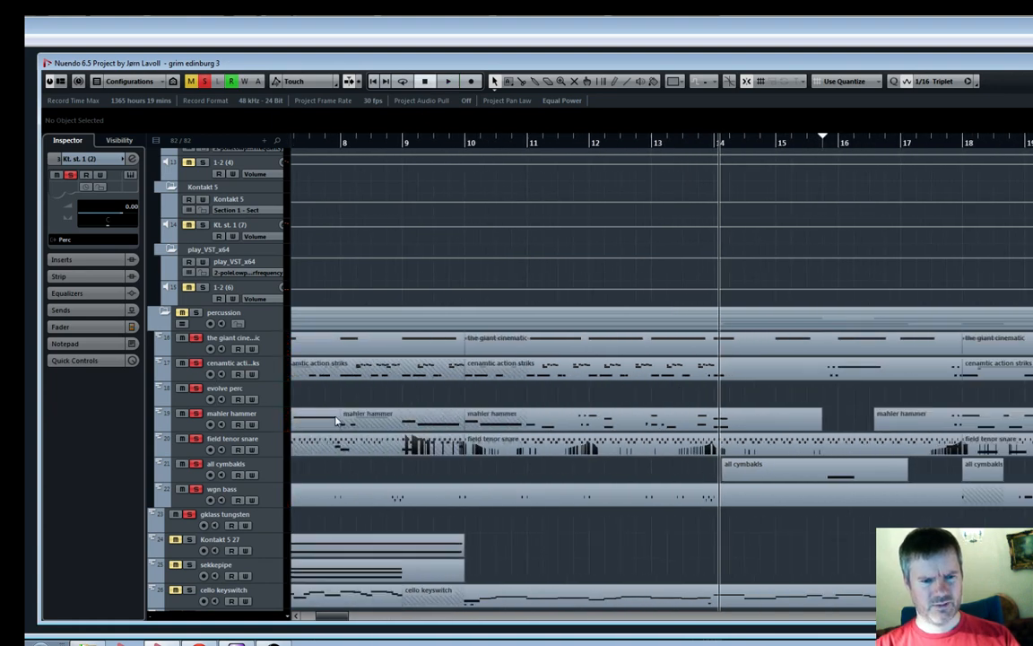
double_click(702, 428)
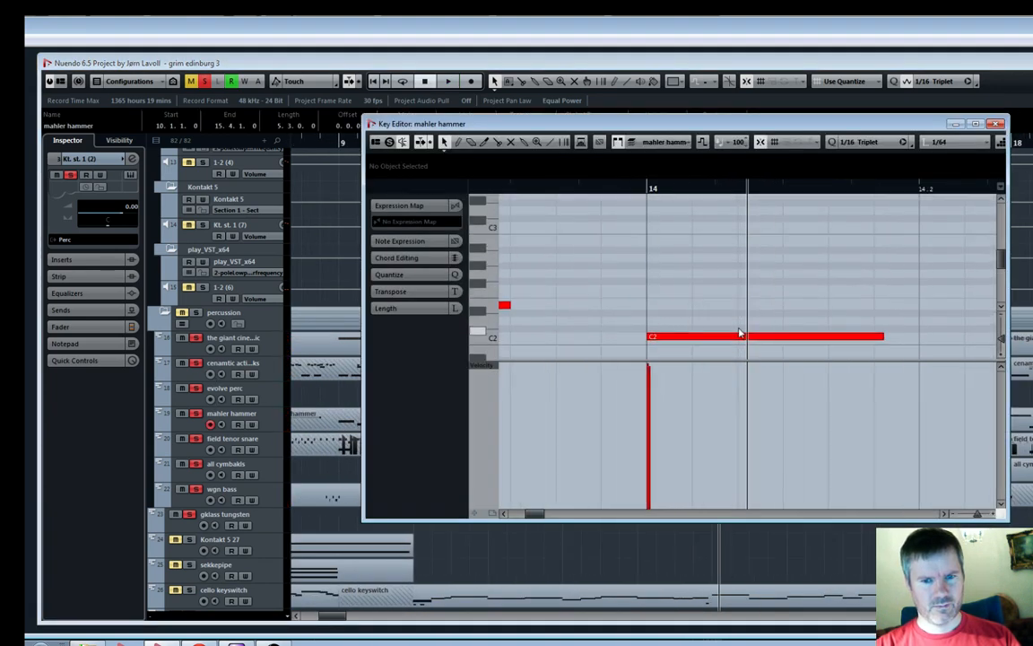
click(688, 316)
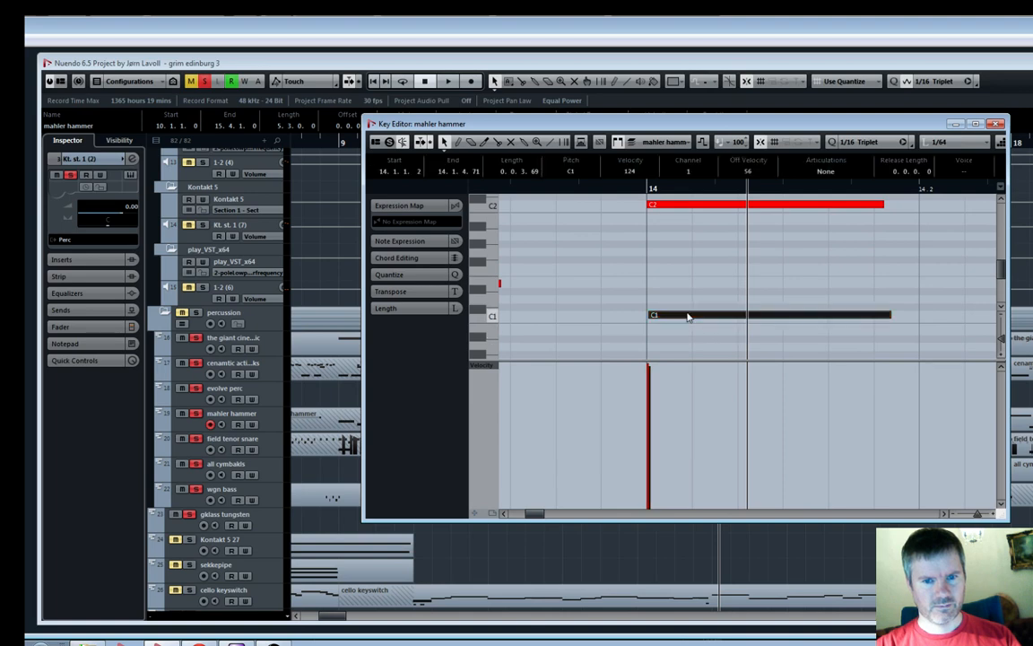
click(671, 208)
key(Delete)
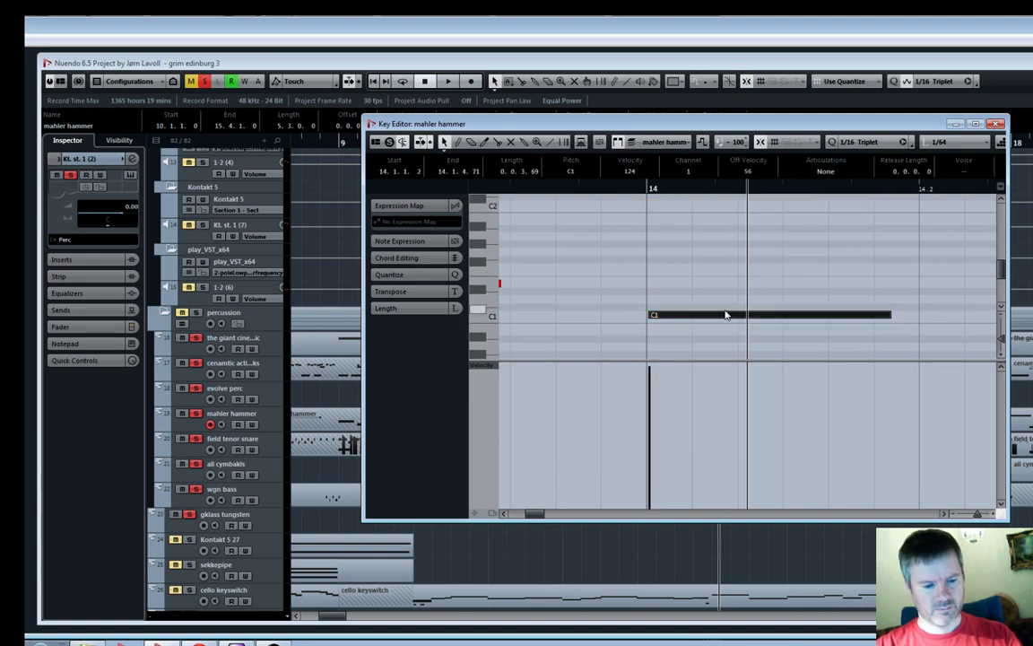
Delete the E2 note at beat 13.4 from the mahler hammer part and check the passage by playing from about beat 13.3
key(g)
key(g)
key(g)
key(g)
scroll(706, 312, up, 2)
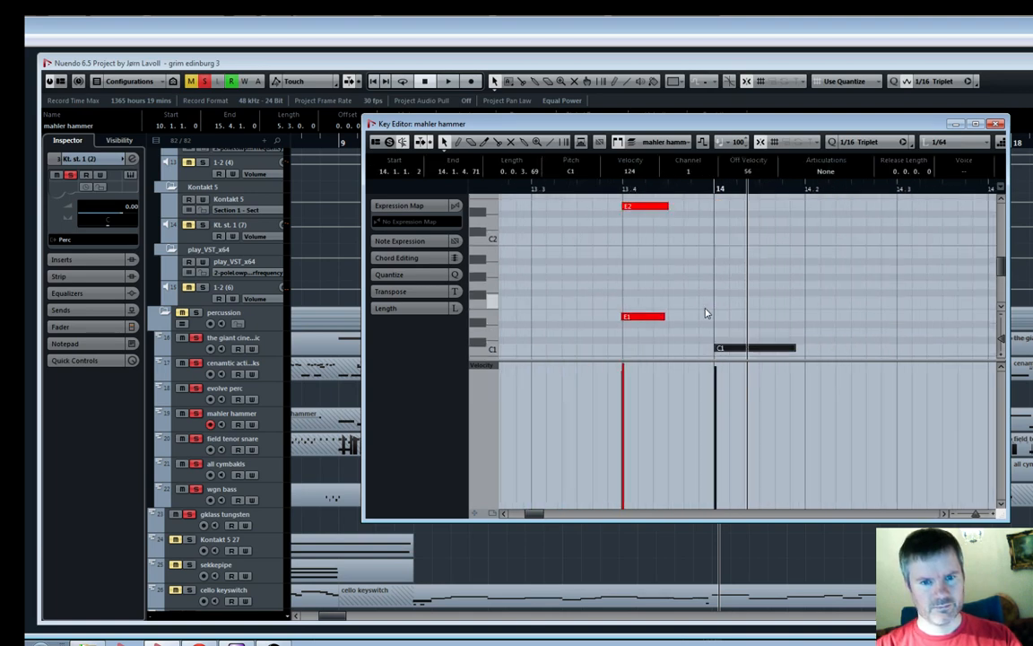
key(Delete)
click(545, 190)
key(space)
scroll(765, 332, down, 2)
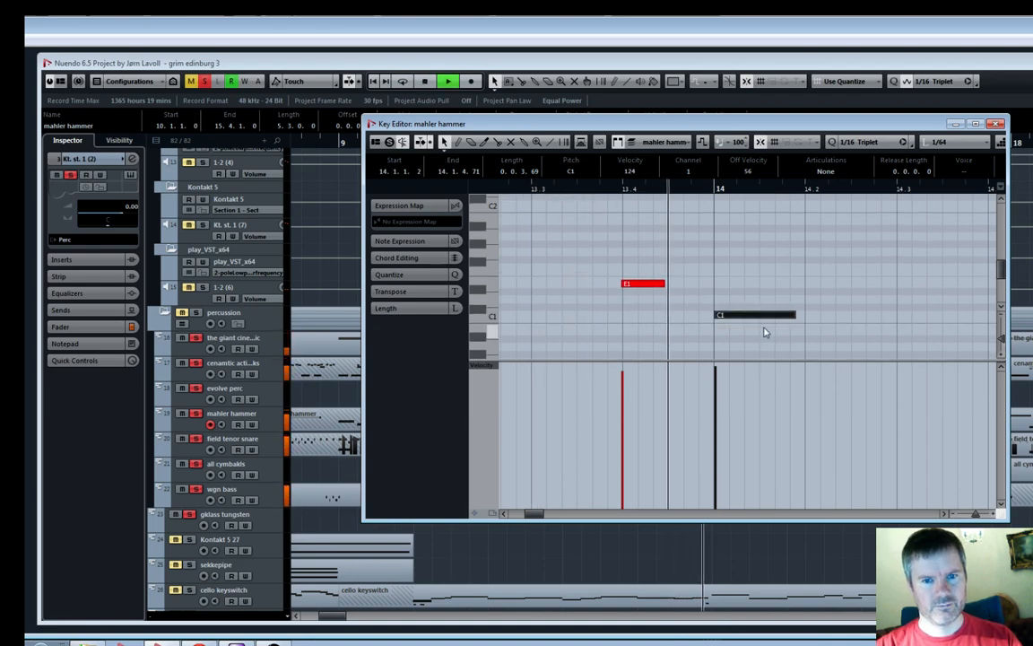
click(996, 126)
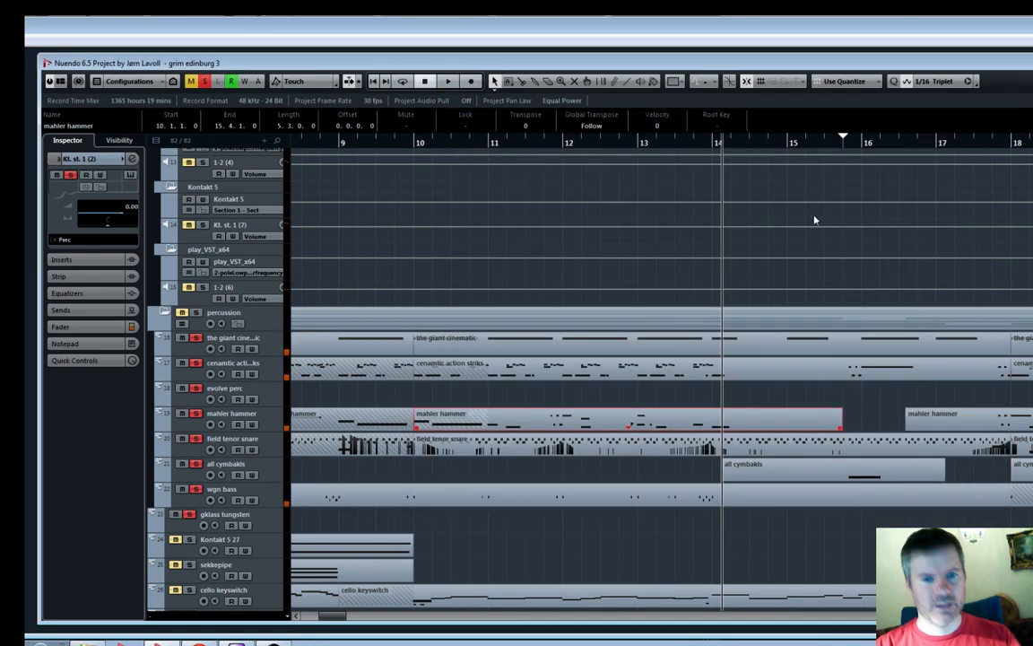
Play the soloed percussion through the opening bars up to about bar 8 with the arrangement in view
key(g)
key(g)
key(g)
key(g)
key(g)
key(g)
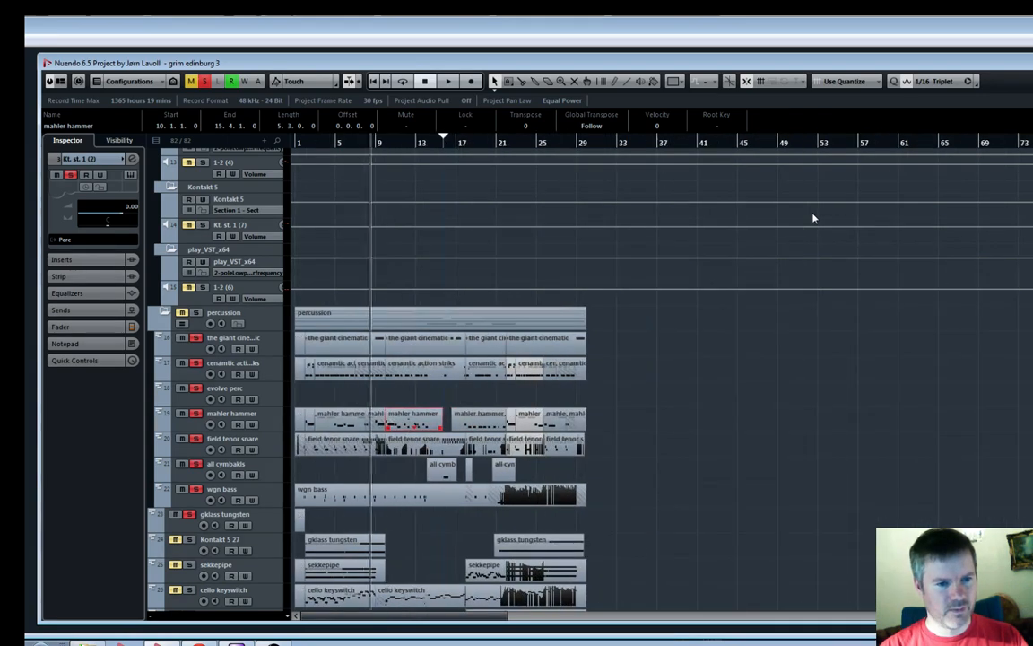
key(h)
key(h)
key(h)
key(h)
key(h)
key(h)
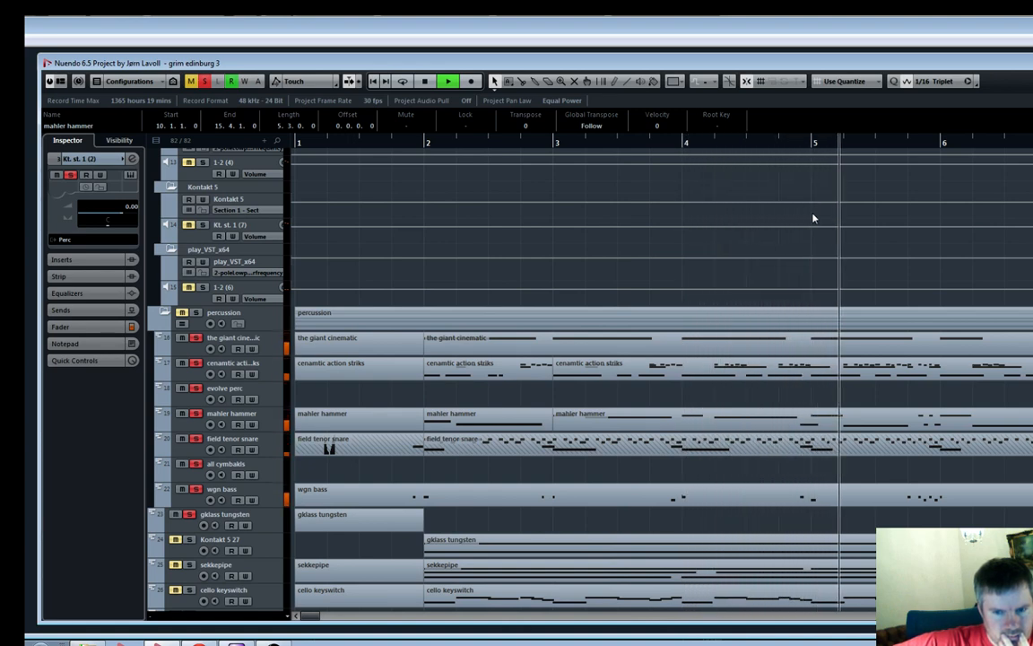
key(g)
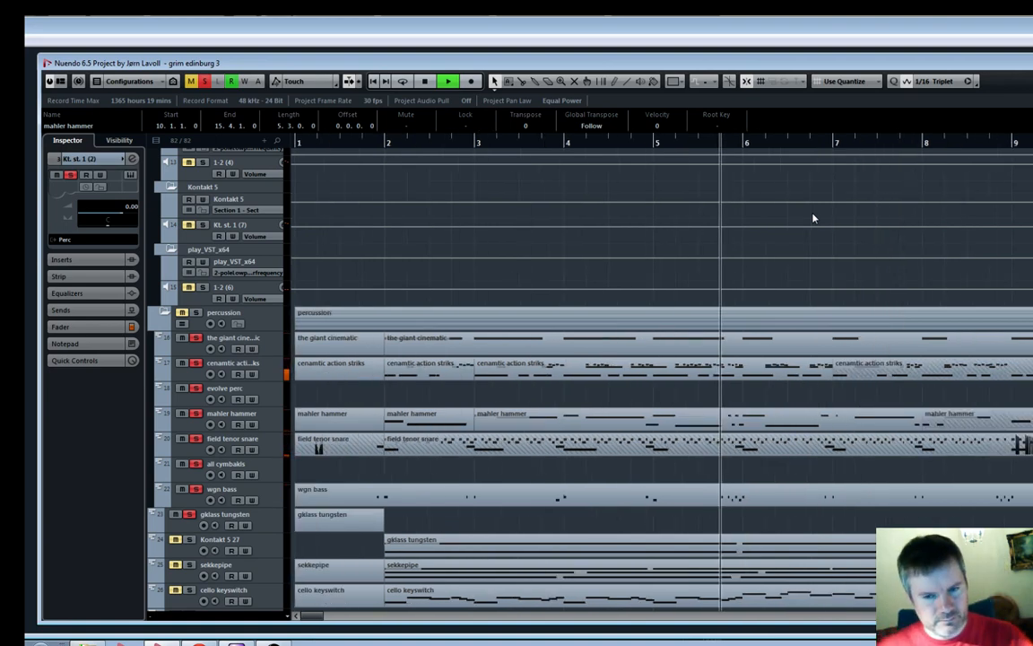
key(g)
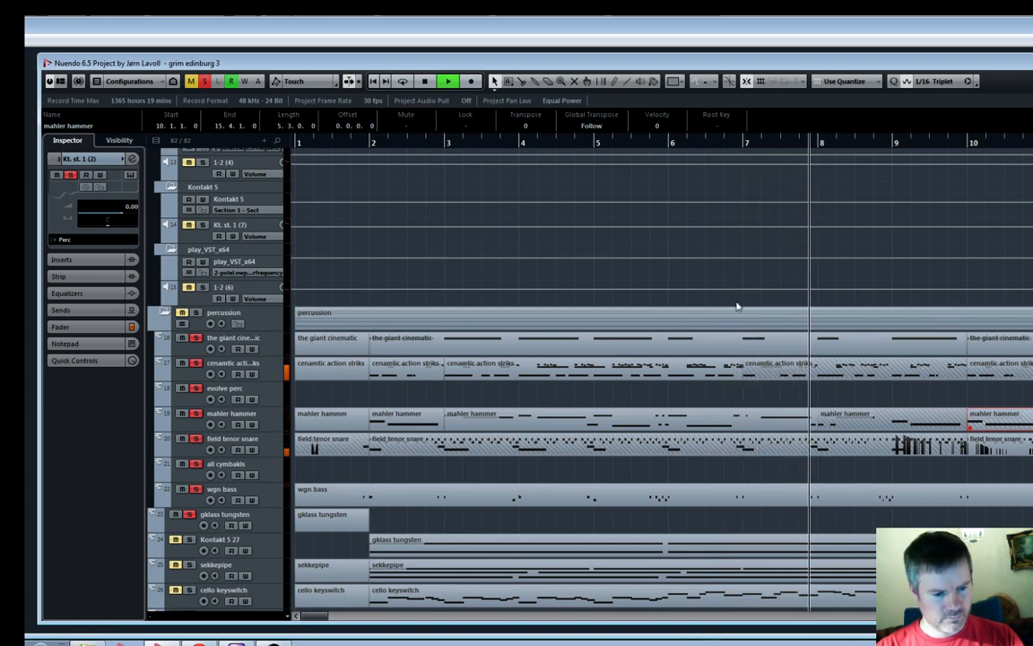
key(g)
key(g)
key(g)
key(g)
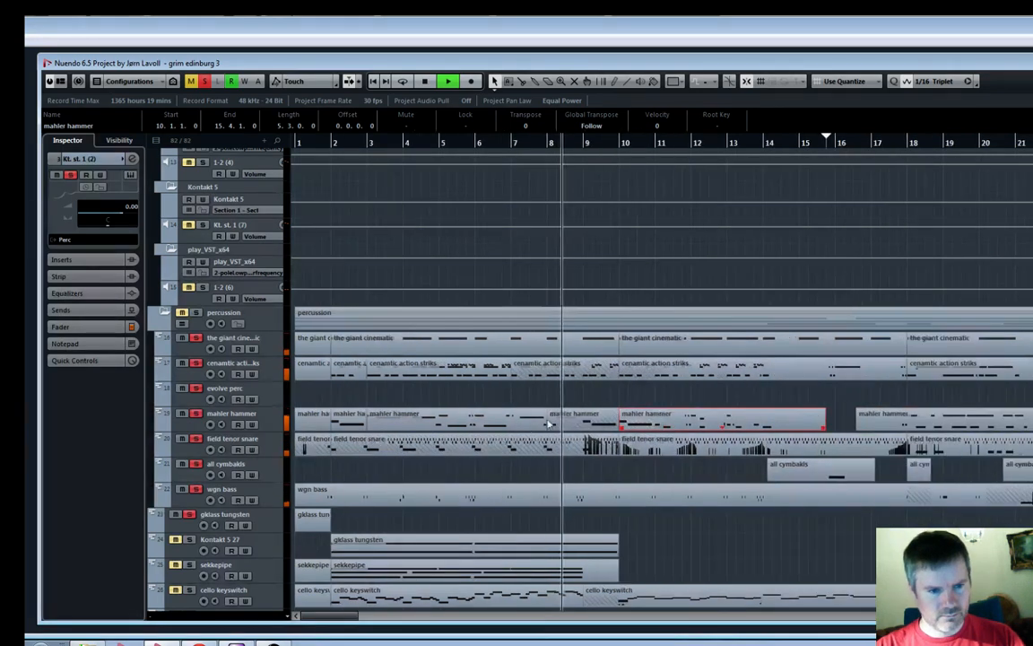
Glue the mahler hammer parts from bar 3 through bar 25 into one continuous part
key(4)
click(388, 419)
click(388, 419)
click(388, 420)
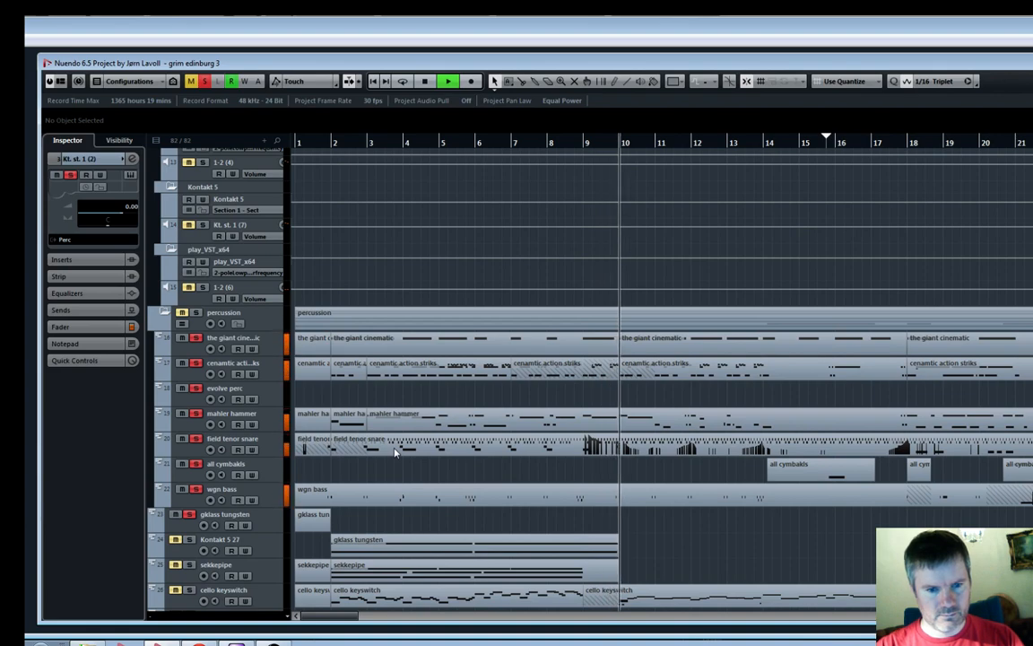
Listen to the percussion up to bar 12 and mute the C2 note at beat 12.2 of the glued mahler hammer part in the Key Editor
key(h)
key(h)
key(h)
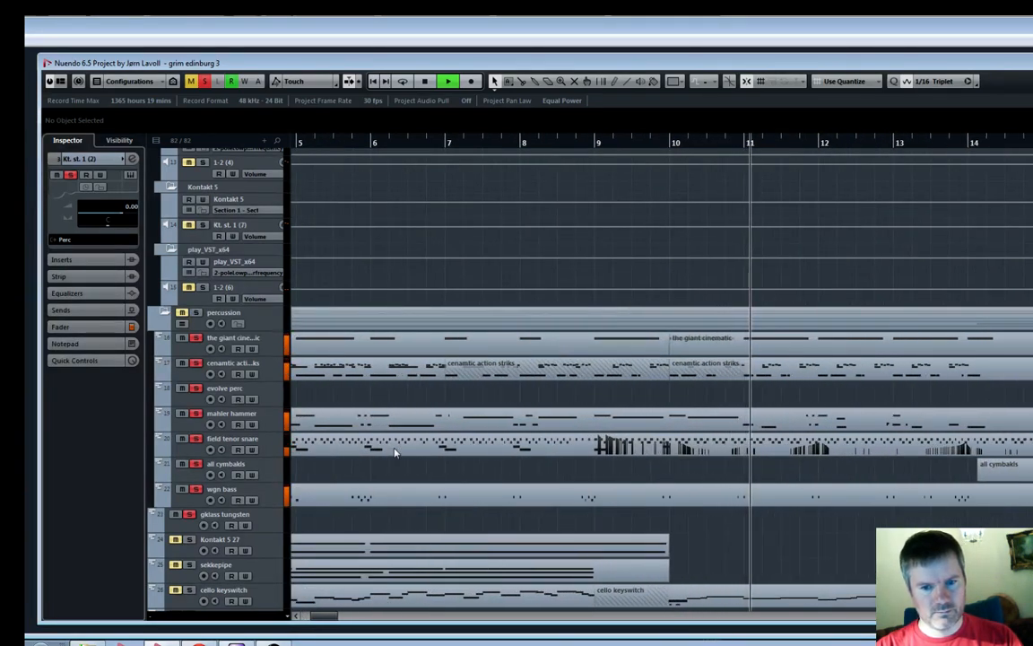
key(h)
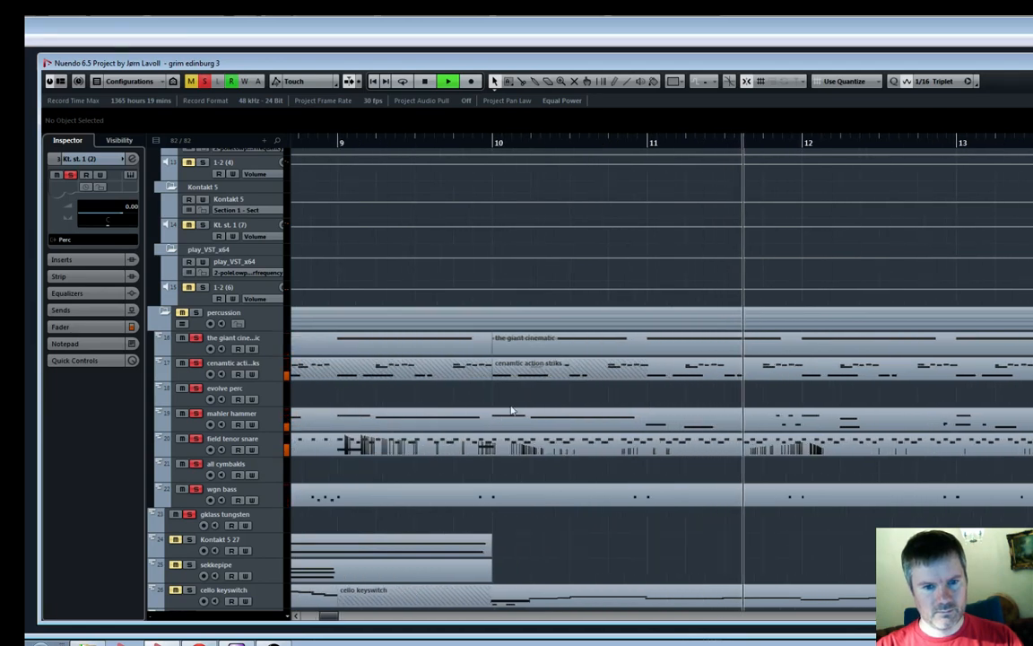
key(g)
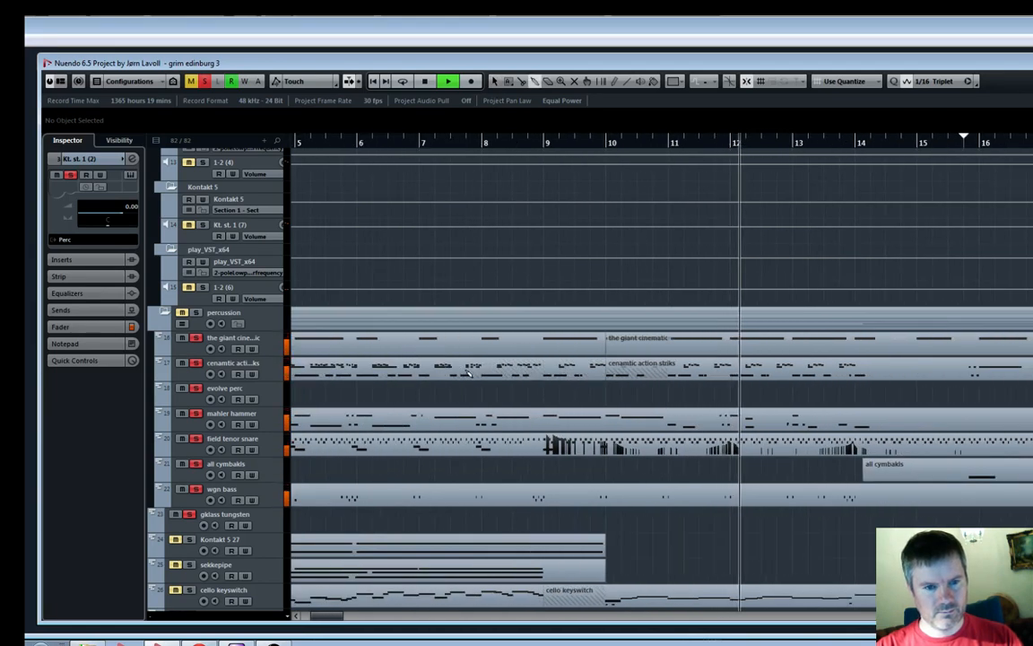
key(h)
key(h)
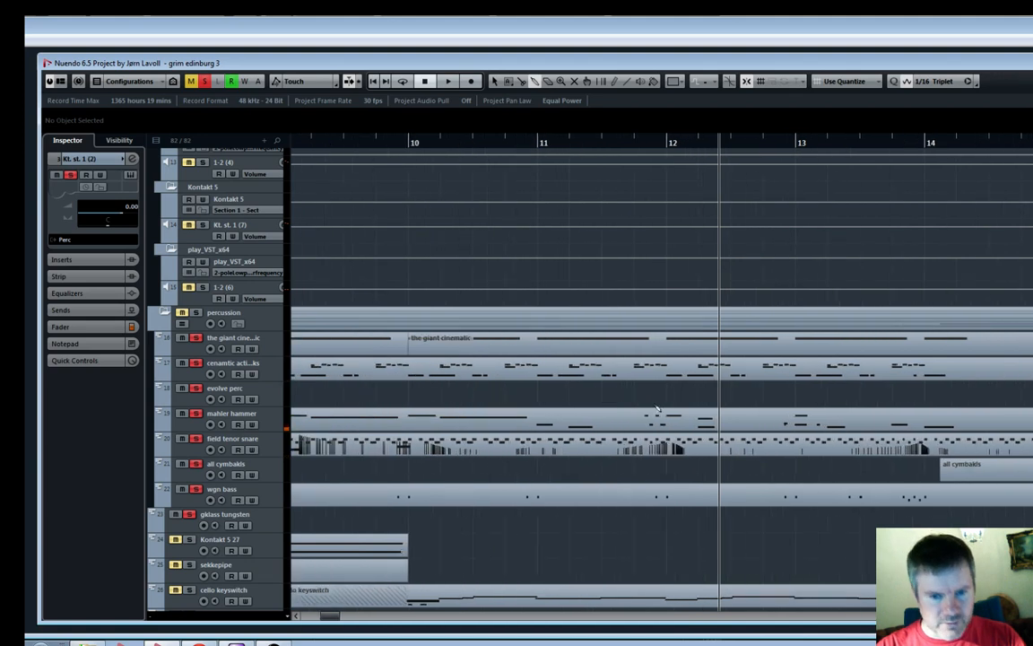
double_click(709, 417)
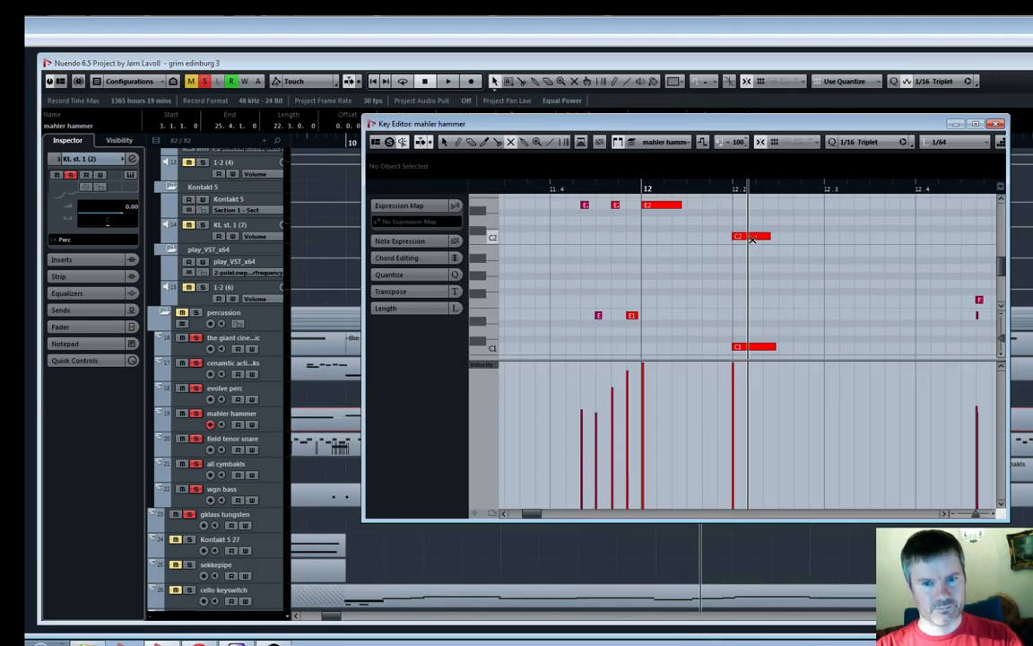
click(753, 238)
Play the mahler hammer notes from bar 12 to bar 16 in the Key Editor to check them, and close the editor
key(space)
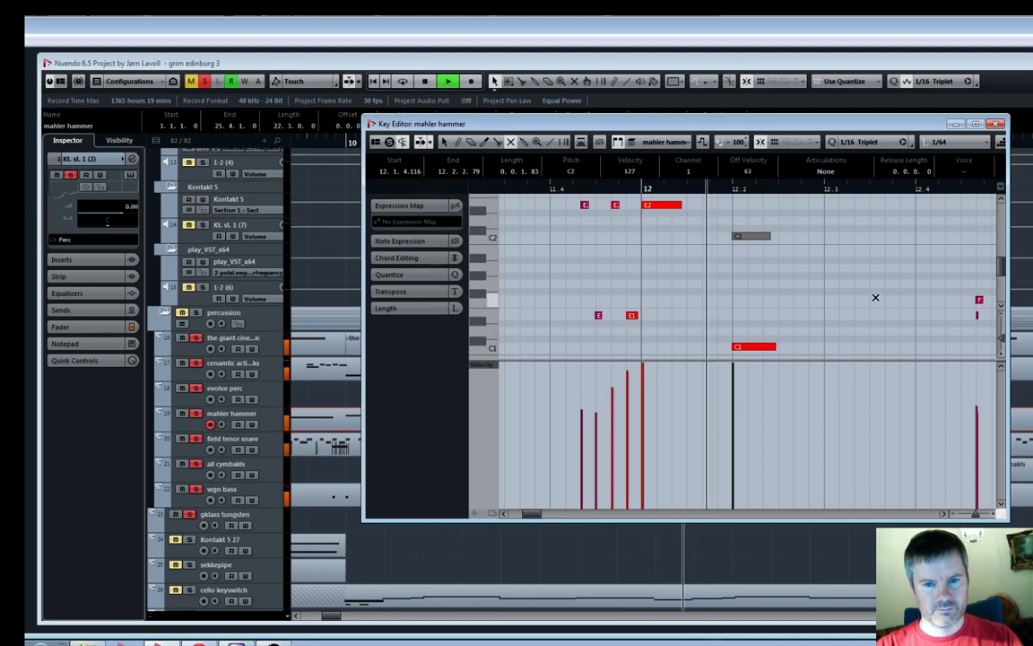
scroll(876, 297, up, 3)
scroll(876, 297, down, 2)
key(g)
key(g)
key(g)
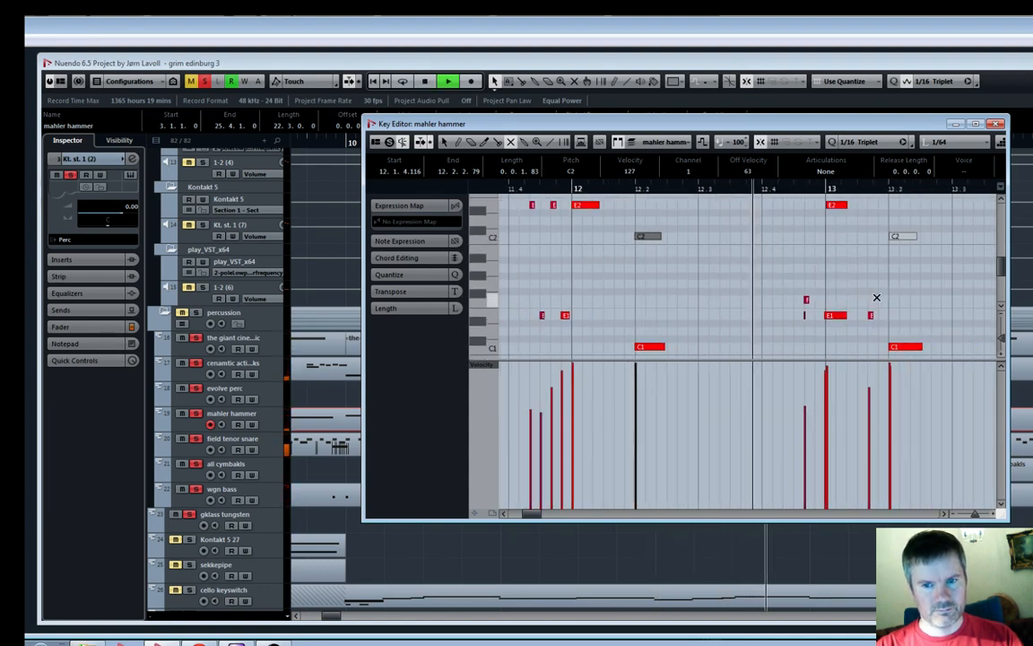
scroll(877, 297, up, 1)
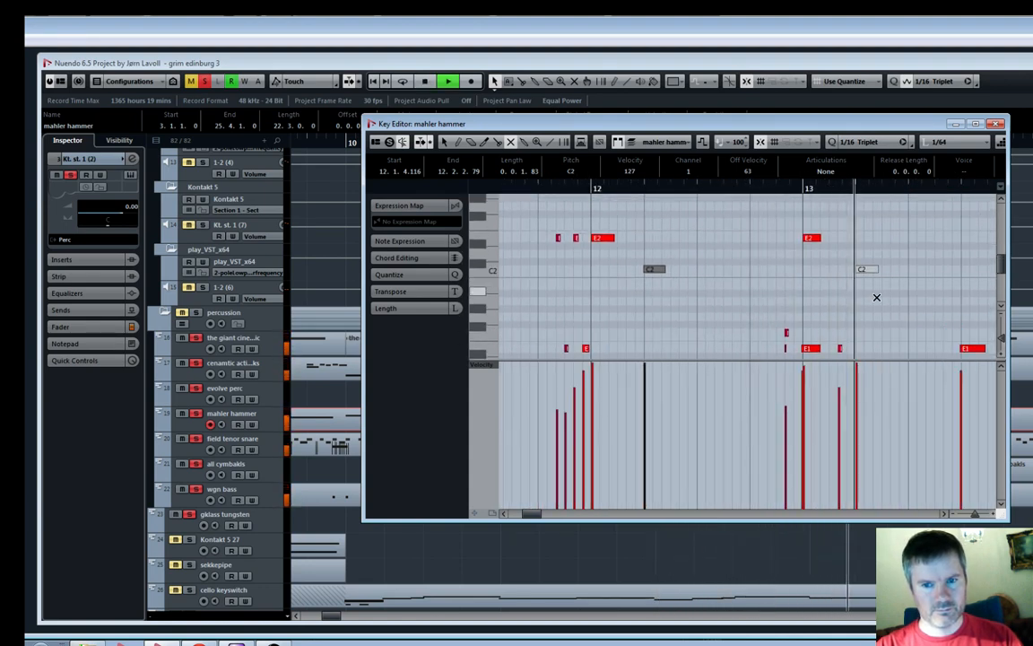
key(g)
scroll(876, 296, down, 3)
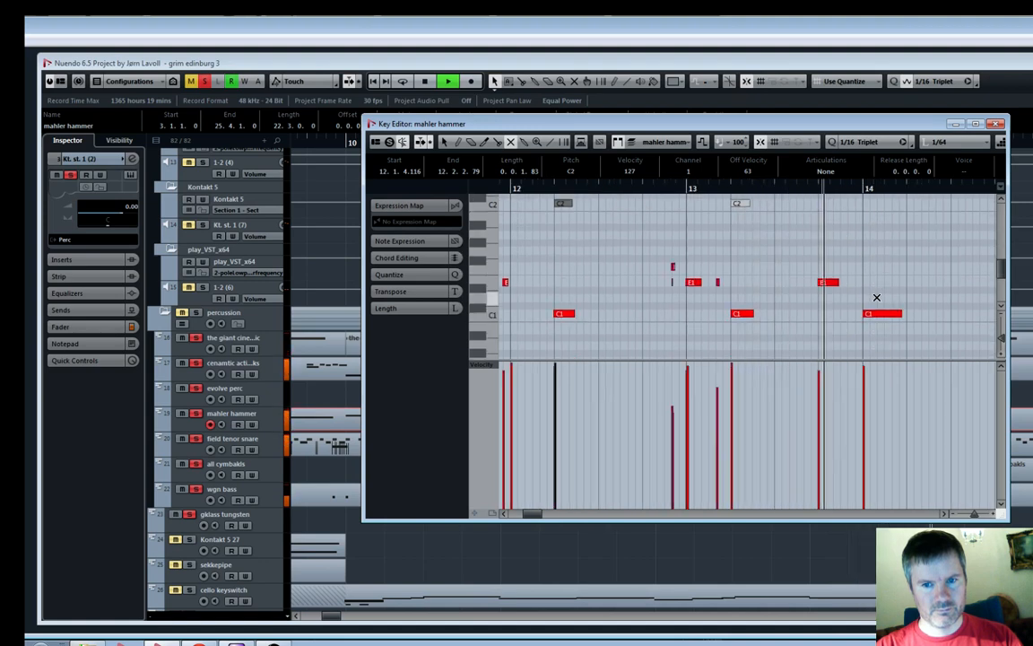
key(g)
scroll(876, 297, up, 2)
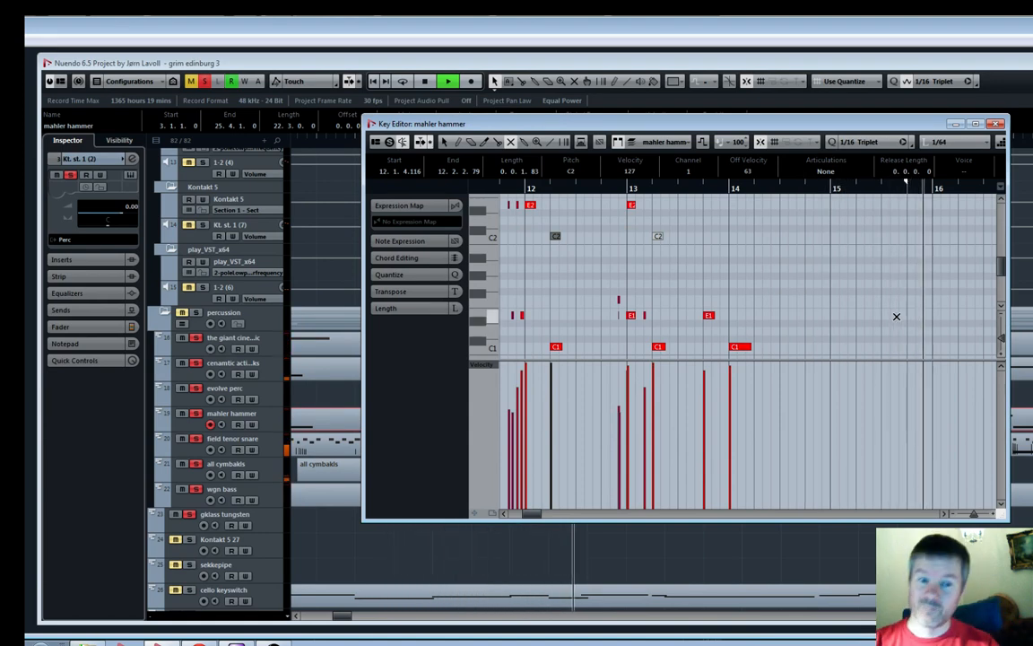
key(g)
key(g)
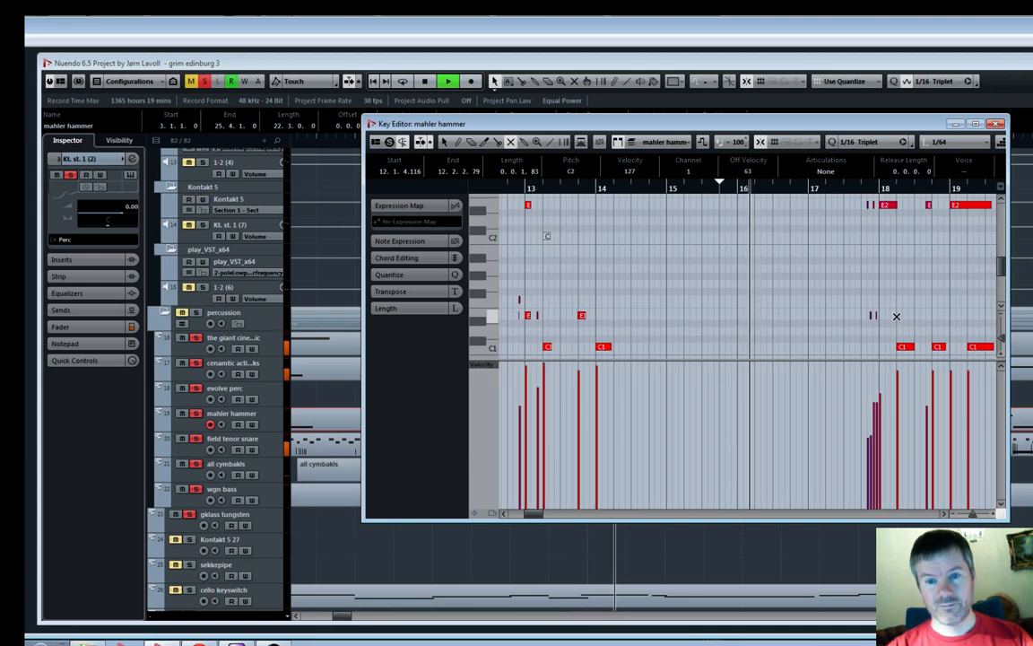
click(996, 124)
Play the soloed percussion from around bar 16 to bar 21 in the project window, following the mahler hammer and cymbal parts
click(490, 142)
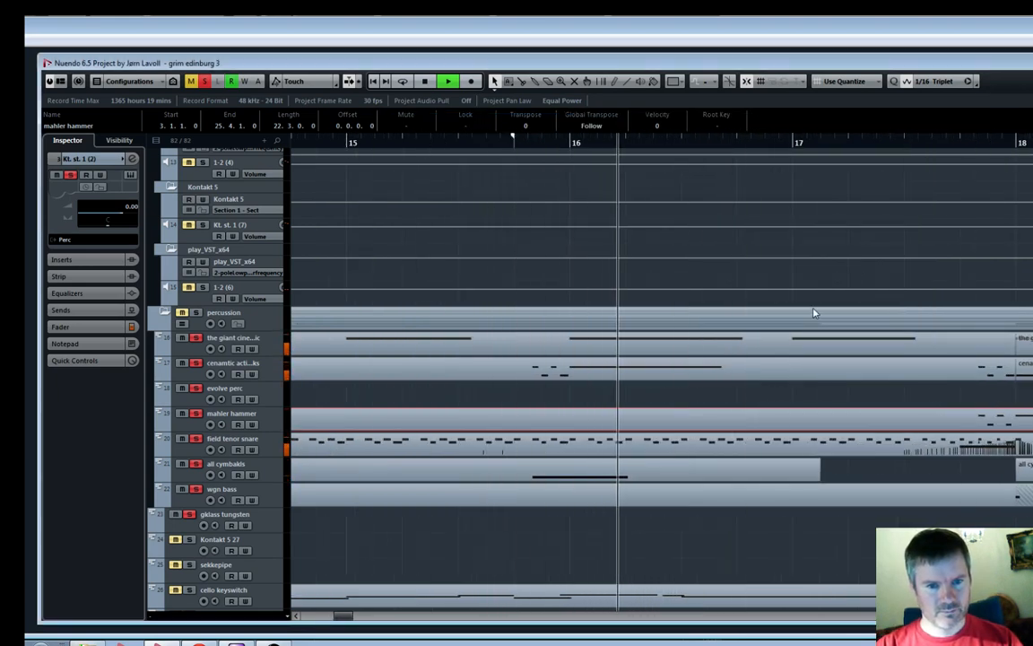
scroll(814, 313, down, 5)
scroll(814, 313, up, 3)
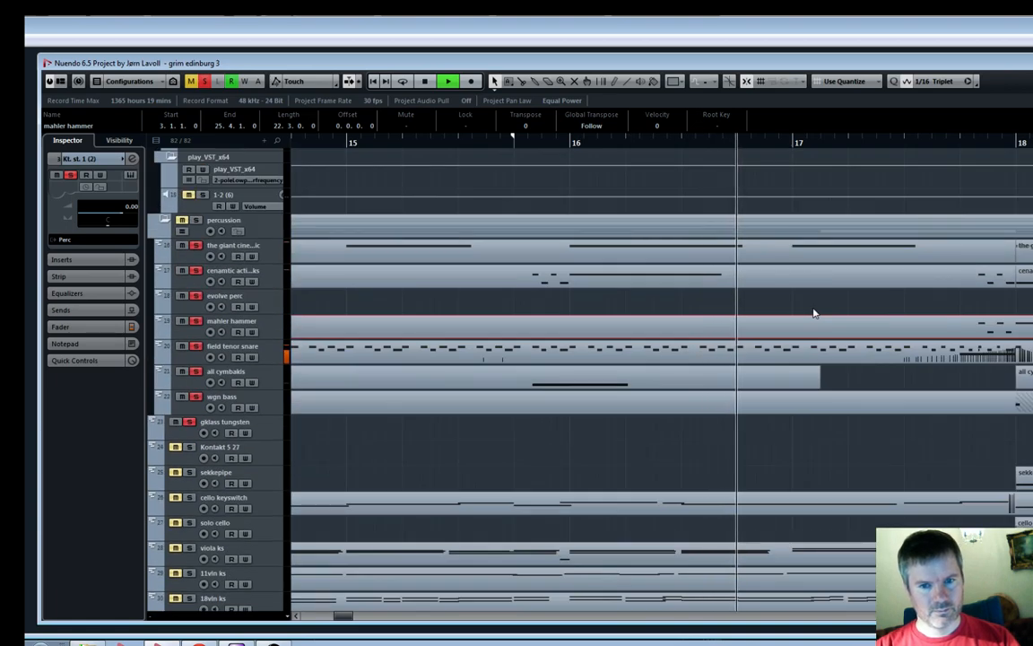
key(g)
key(g)
key(g)
key(g)
key(g)
key(g)
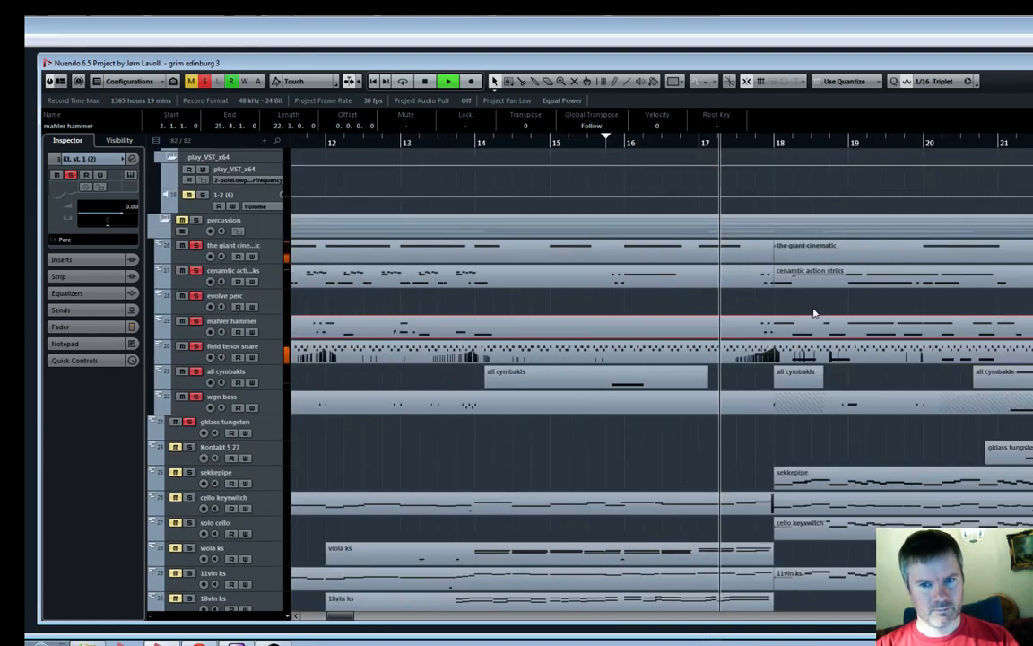
key(g)
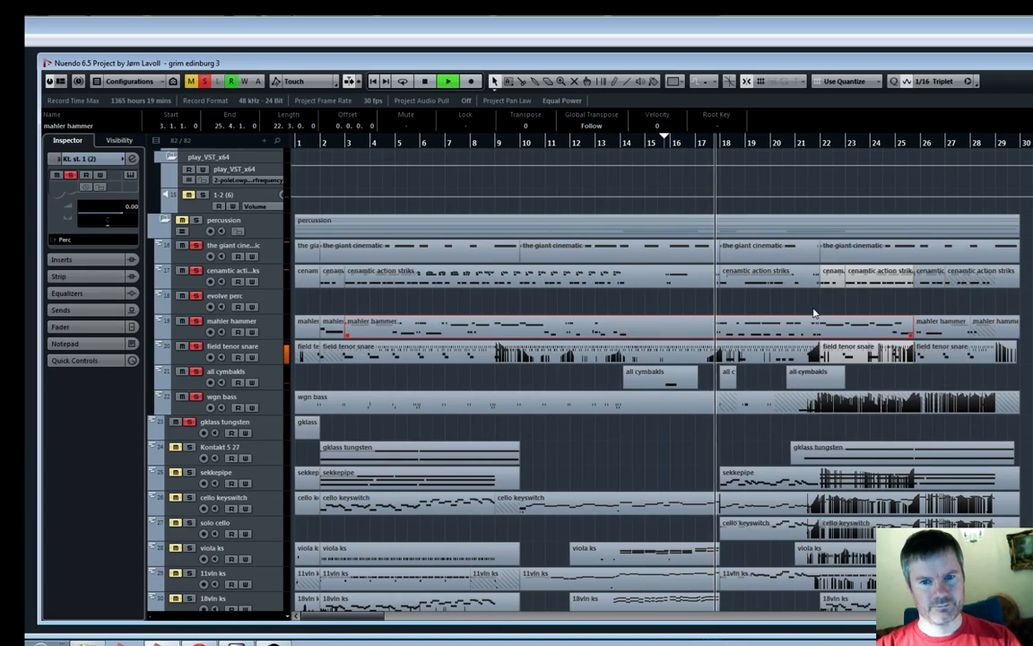
key(h)
key(h)
key(h)
key(h)
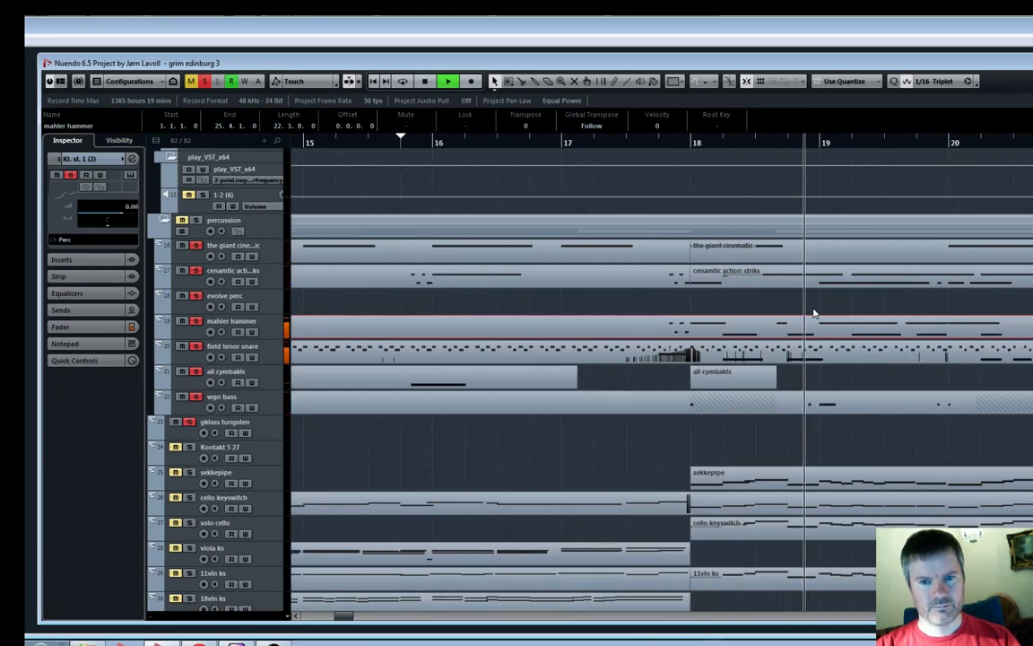
key(g)
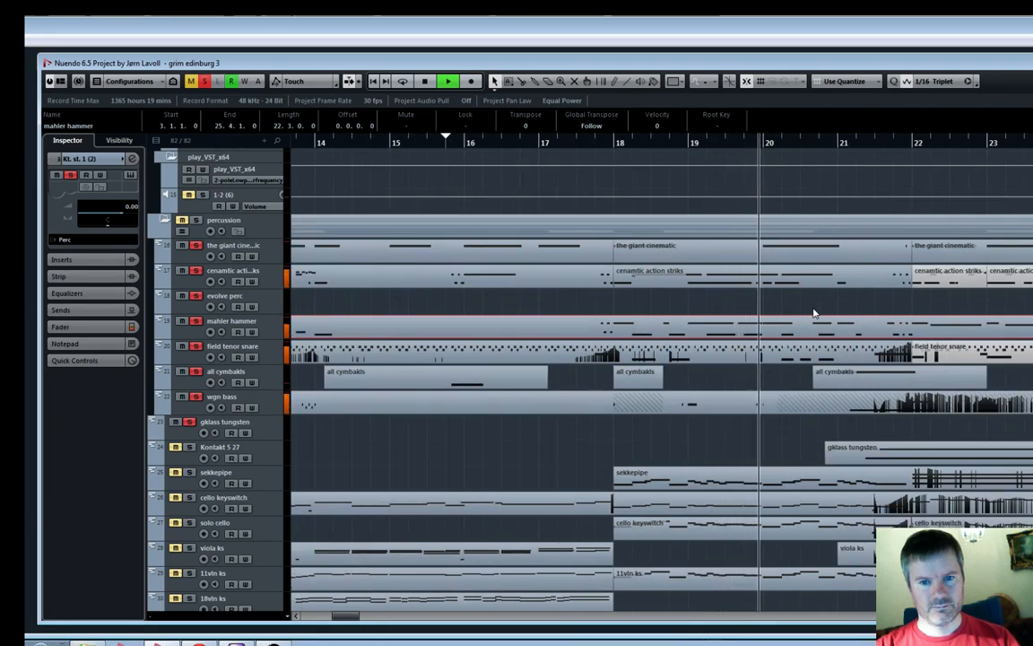
key(h)
key(h)
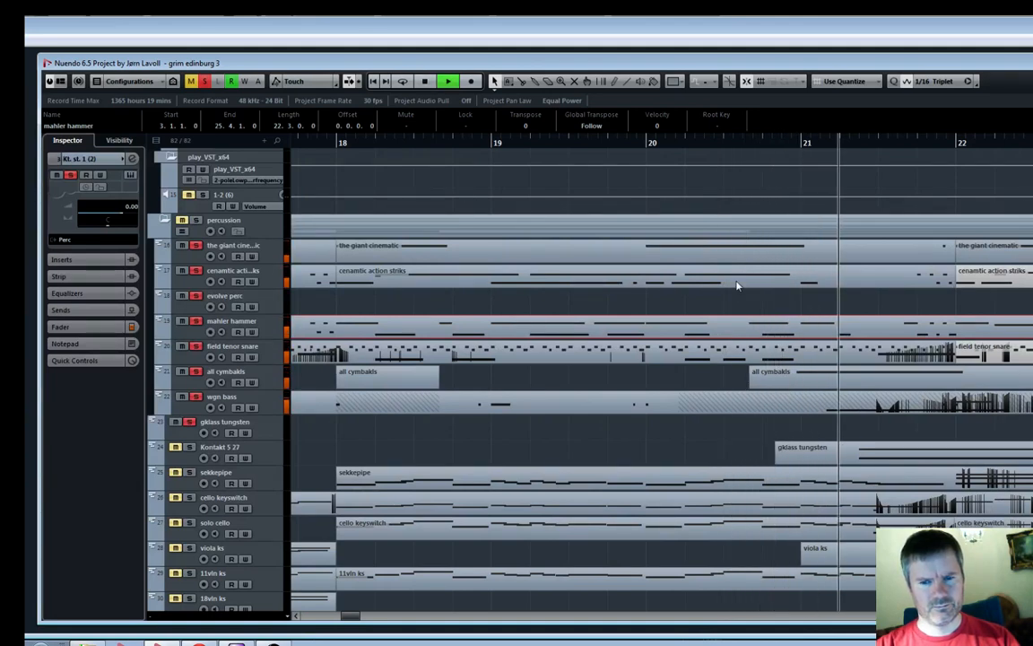
Listen to the soloed percussion from bar 21 into bar 22, following the mahler hammer and field tenor snare parts
key(g)
key(h)
key(h)
key(h)
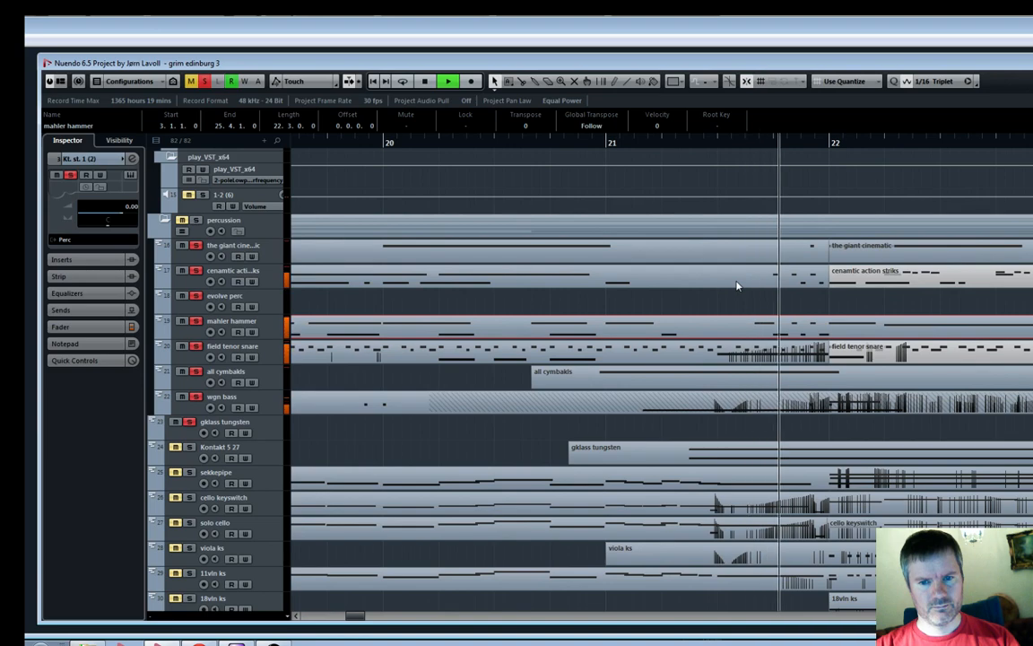
key(g)
key(g)
key(g)
key(g)
key(g)
key(g)
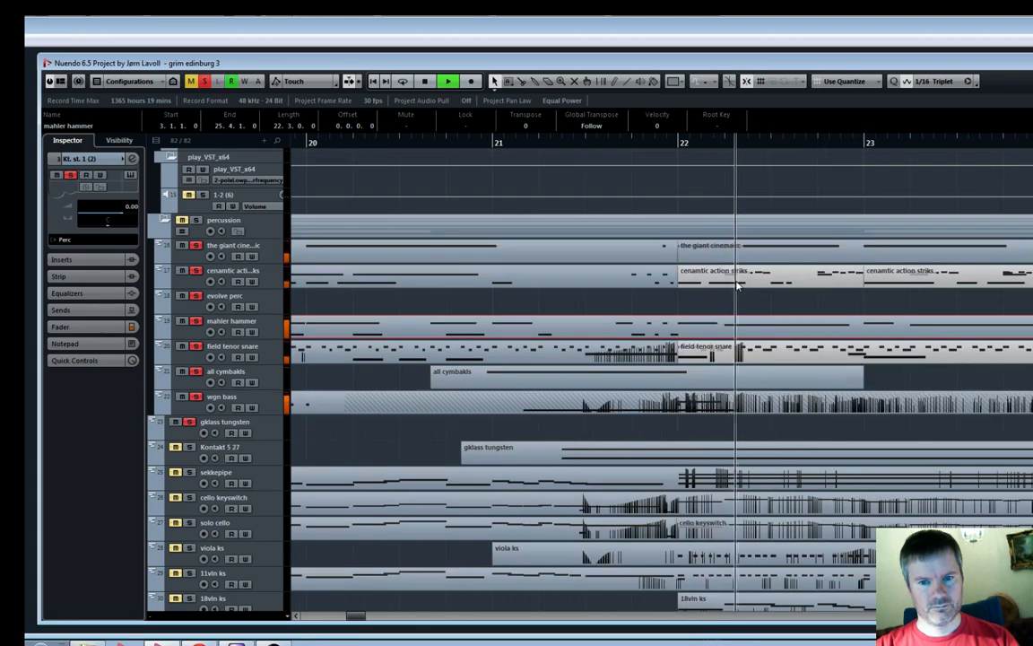
Split the mahler hammer part at 22.1.1.0 and delete the section from there to 25.4.1.0
key(h)
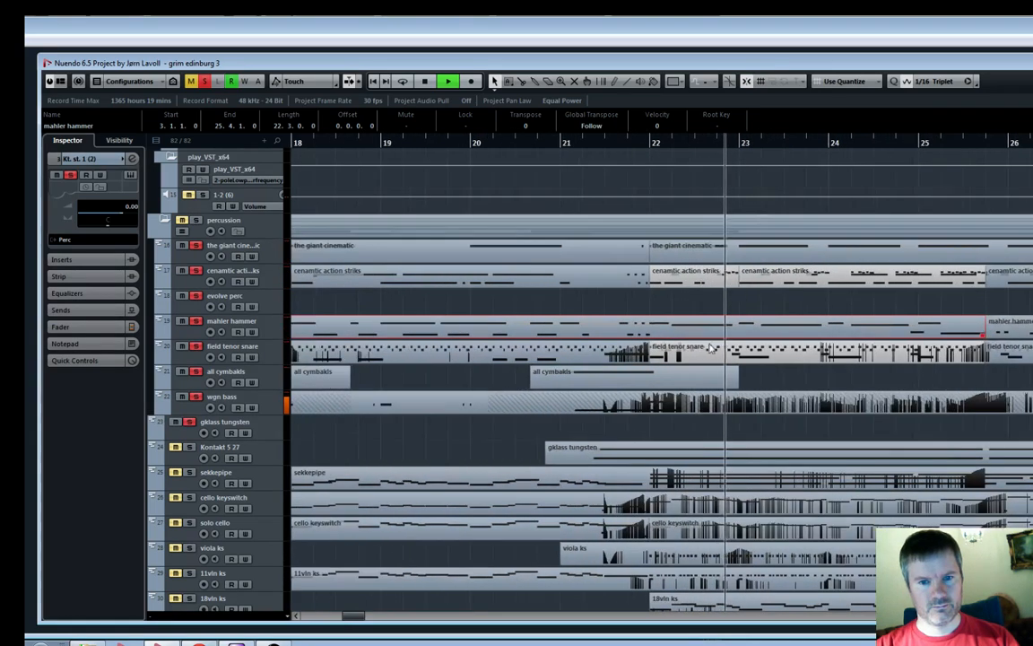
key(3)
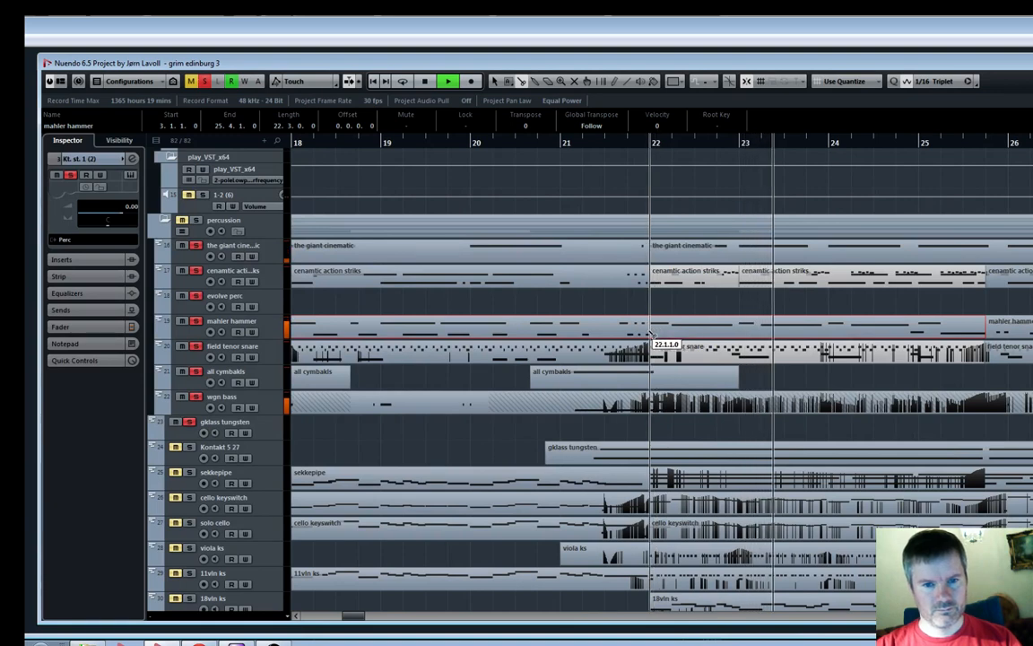
click(651, 337)
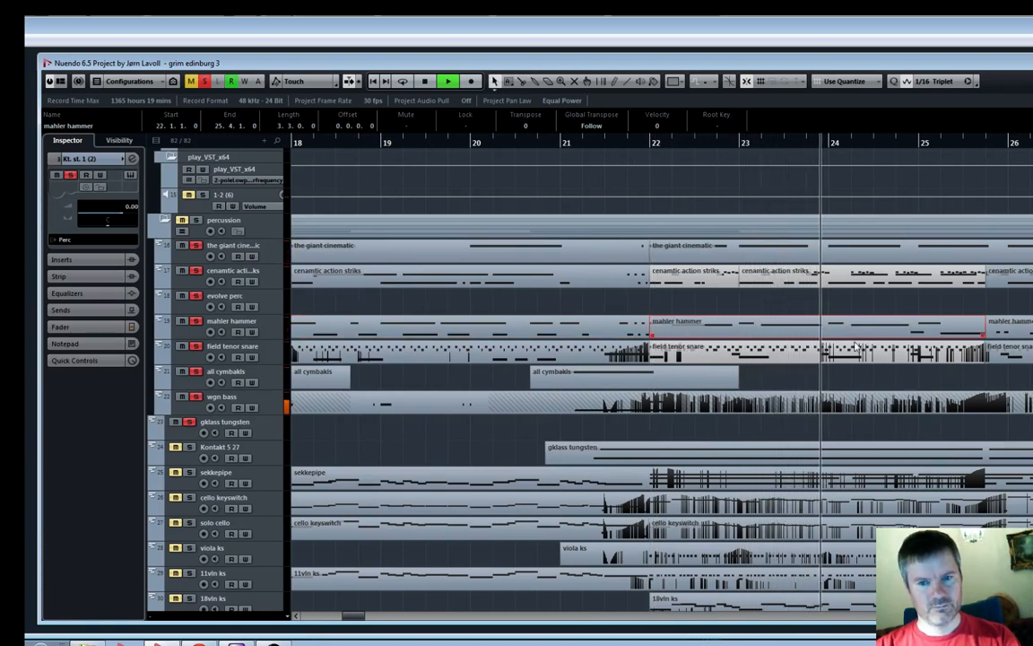
key(Delete)
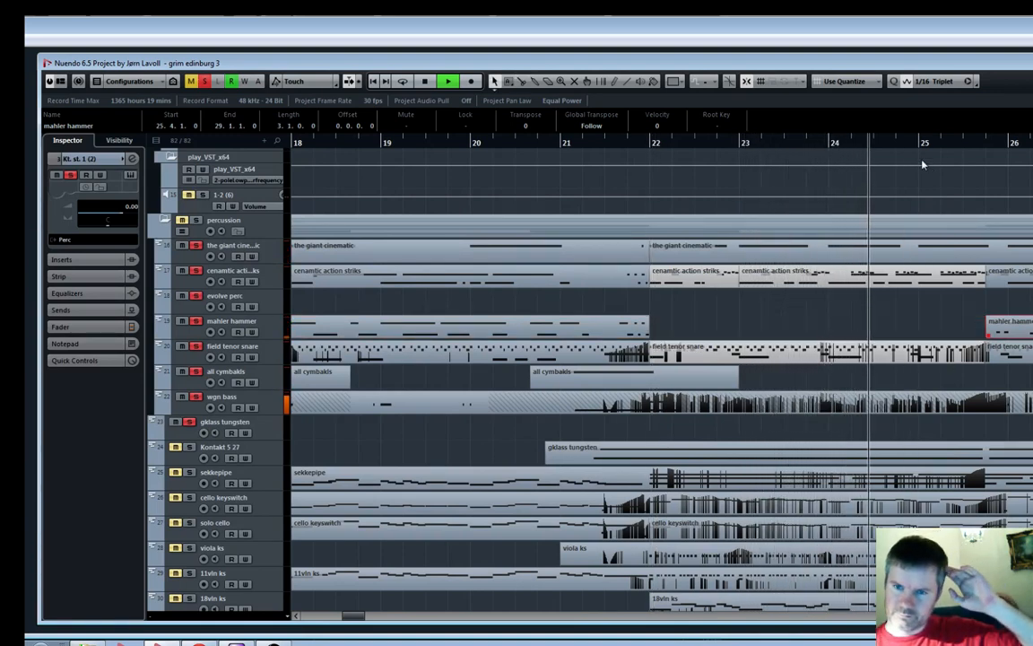
Listen to the soloed percussion from around bar 24 to bar 28 without the removed mahler hammer section
key(g)
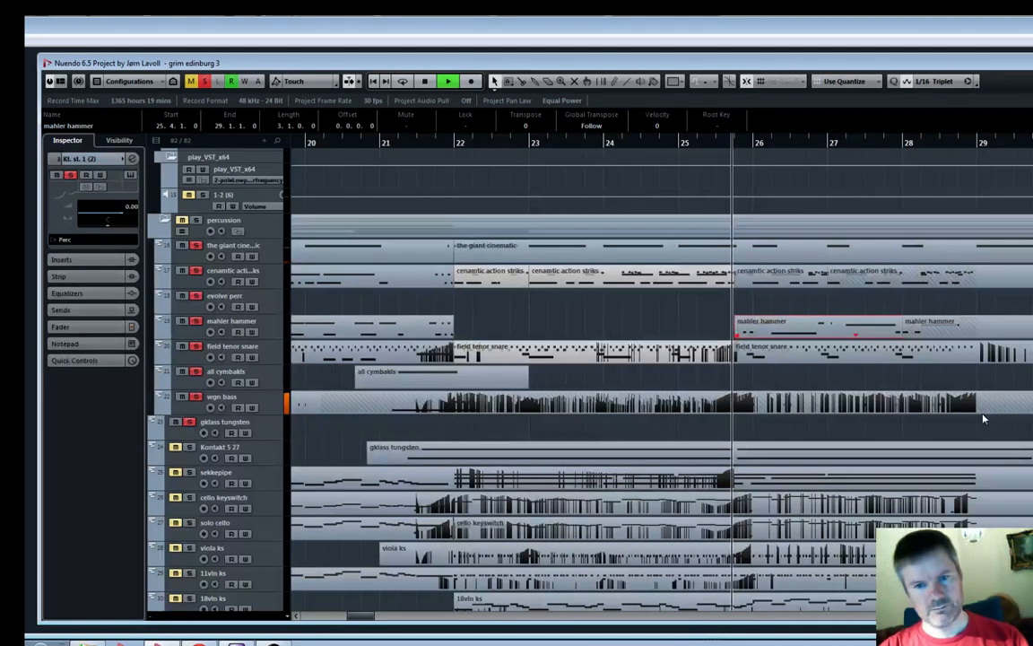
key(h)
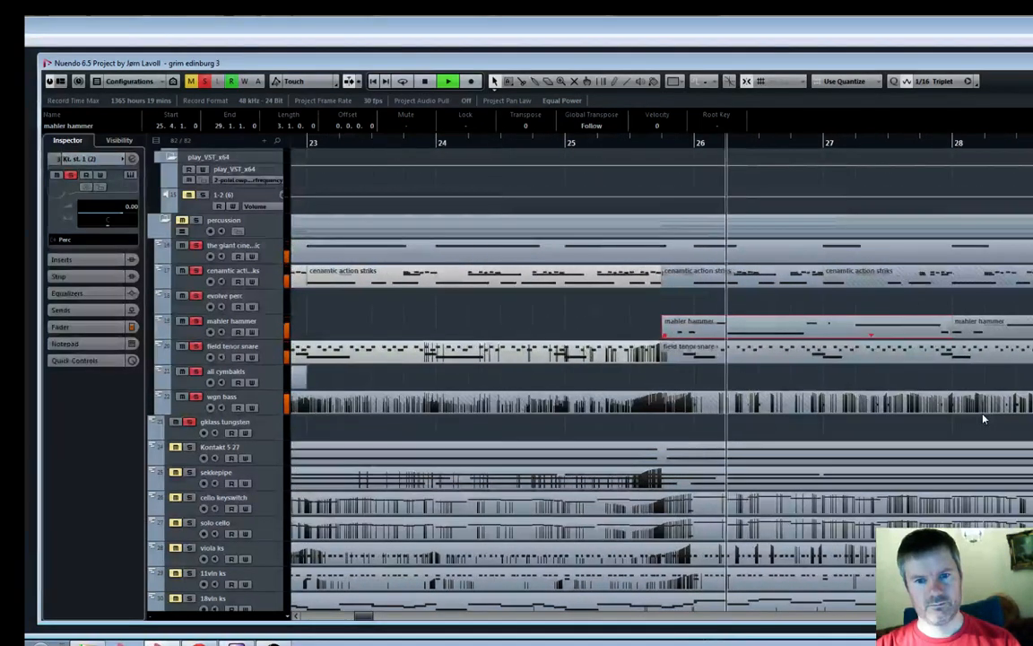
key(g)
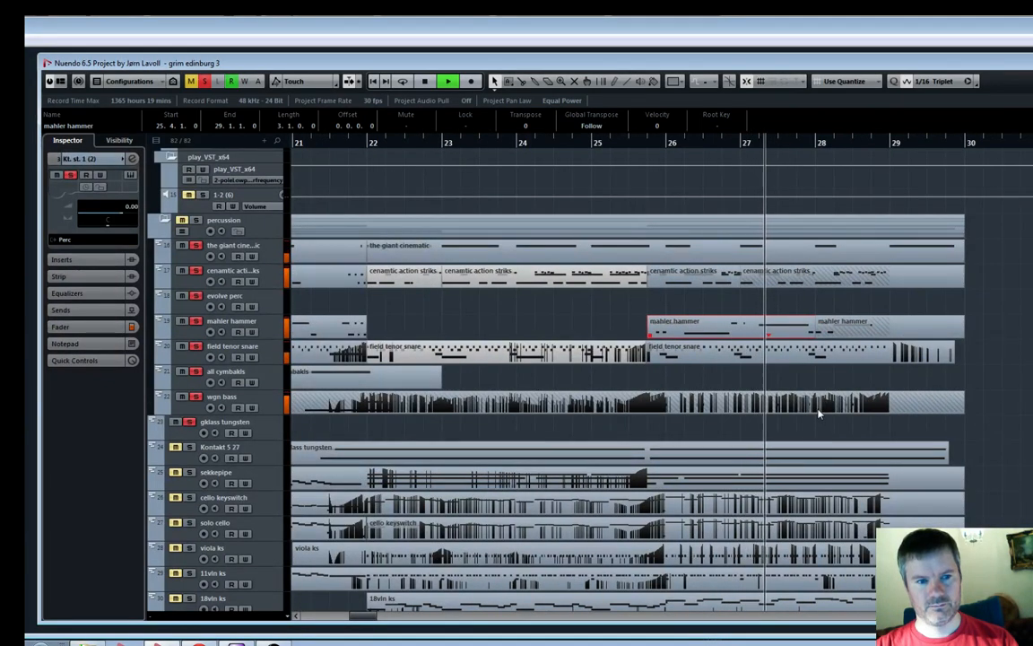
key(g)
key(g)
key(g)
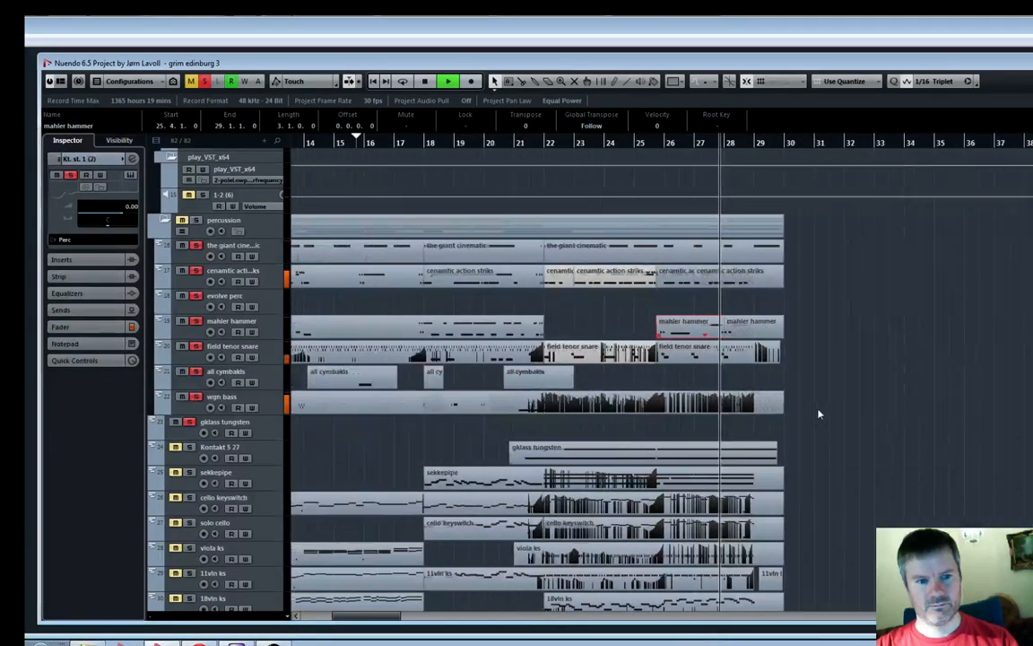
Remove the gklass tungsten track 23 directly below the wgn bass track
key(g)
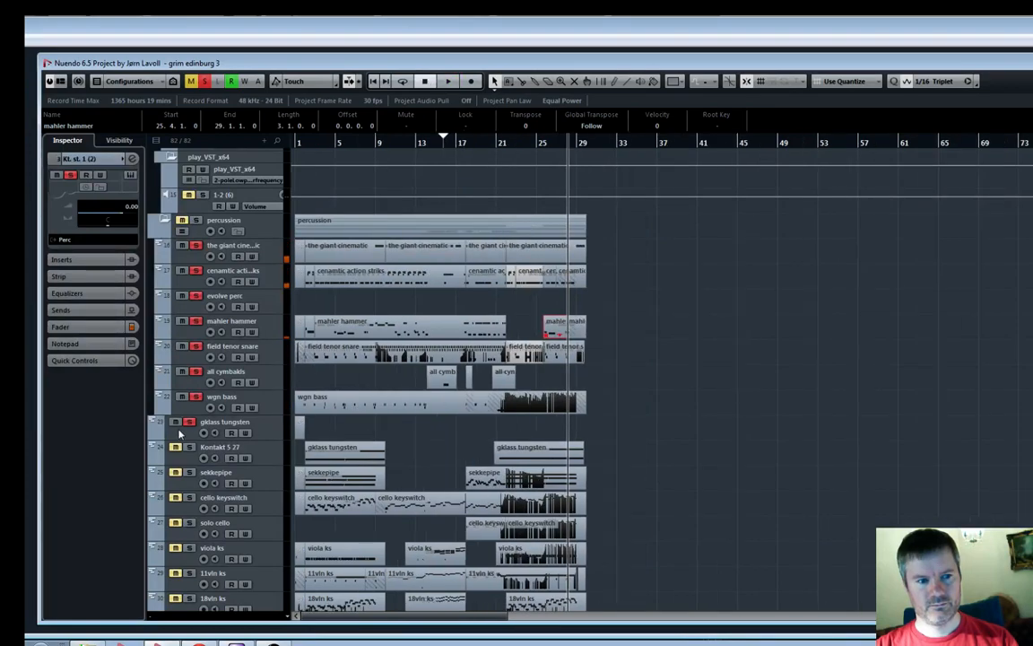
right_click(180, 433)
click(227, 225)
Play the soloed percussion through to bar 29, stop, and place the cursor just after bar 25
key(h)
key(h)
key(h)
key(h)
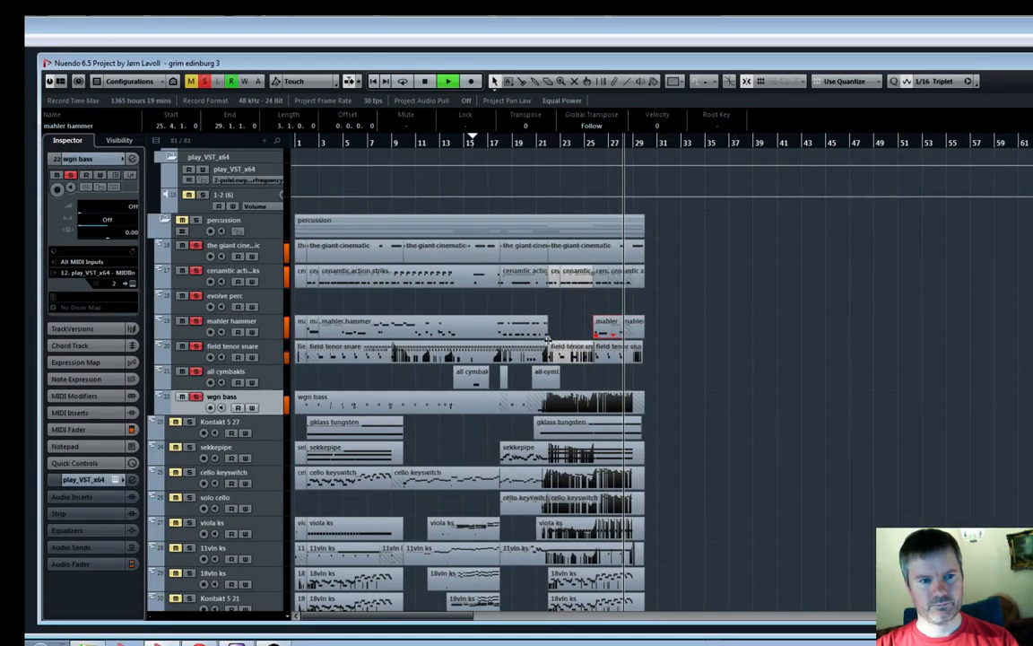
key(h)
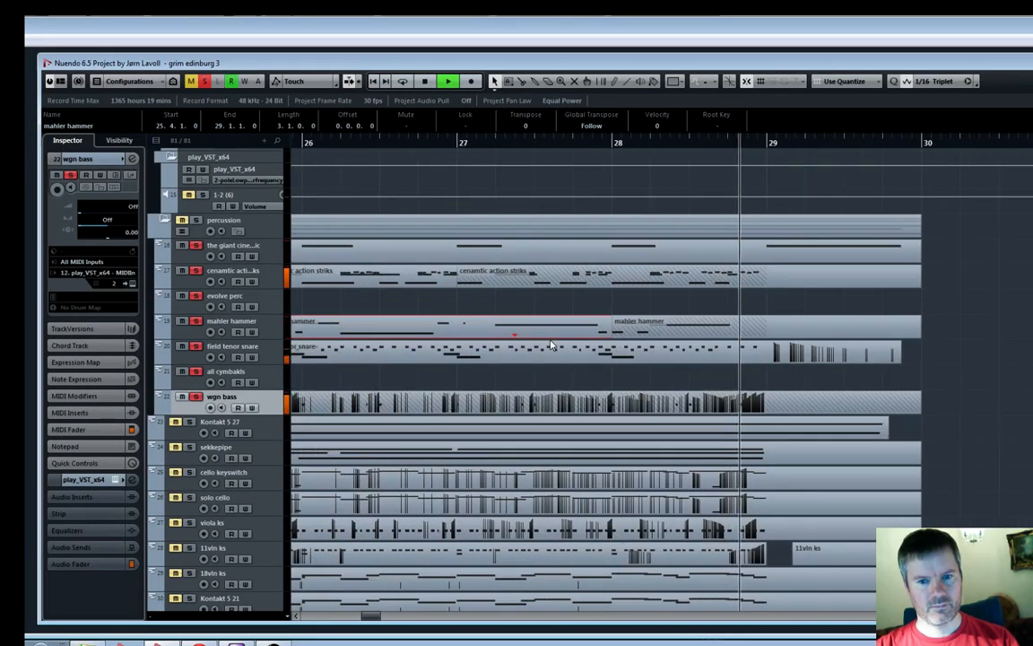
key(g)
key(g)
key(g)
key(g)
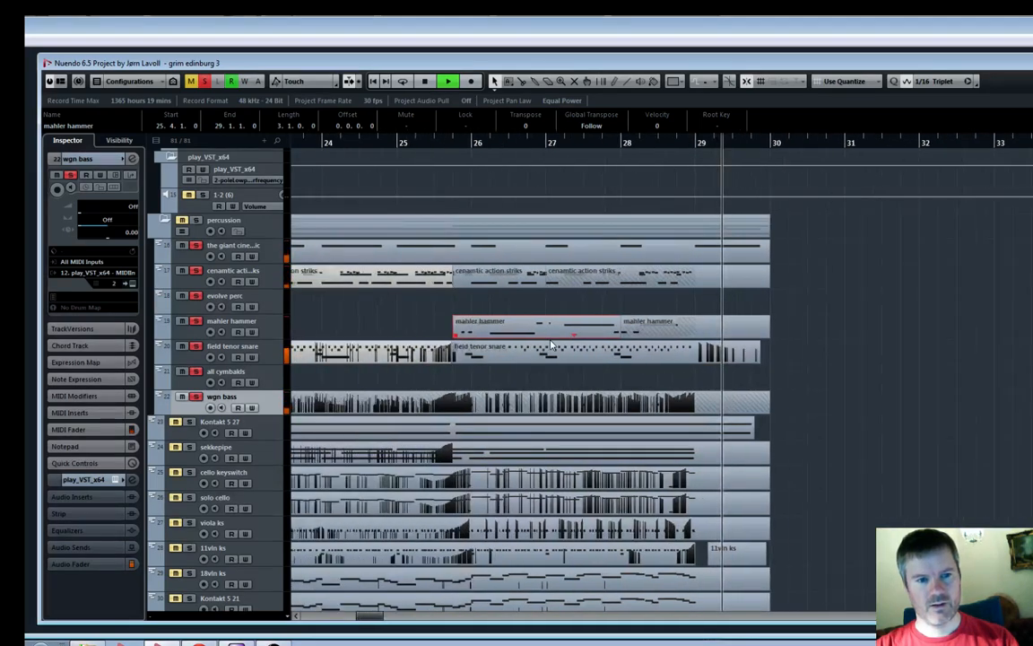
key(space)
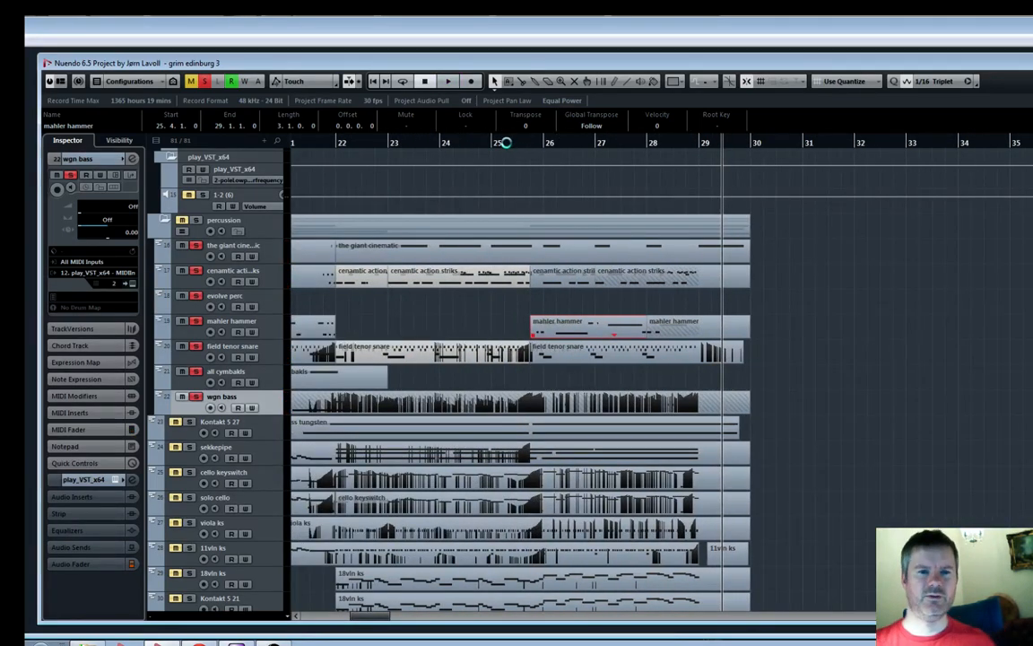
click(506, 143)
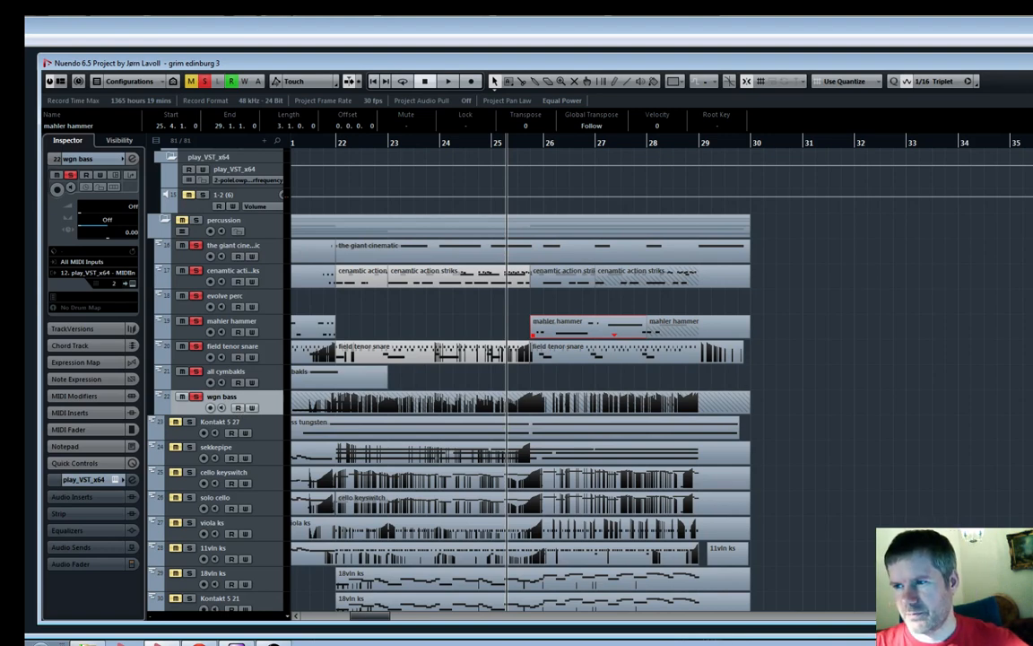
Load ZebraHZ(x64) as a new VST instrument with its own MIDI track, and move its window clear of the track list
key(F11)
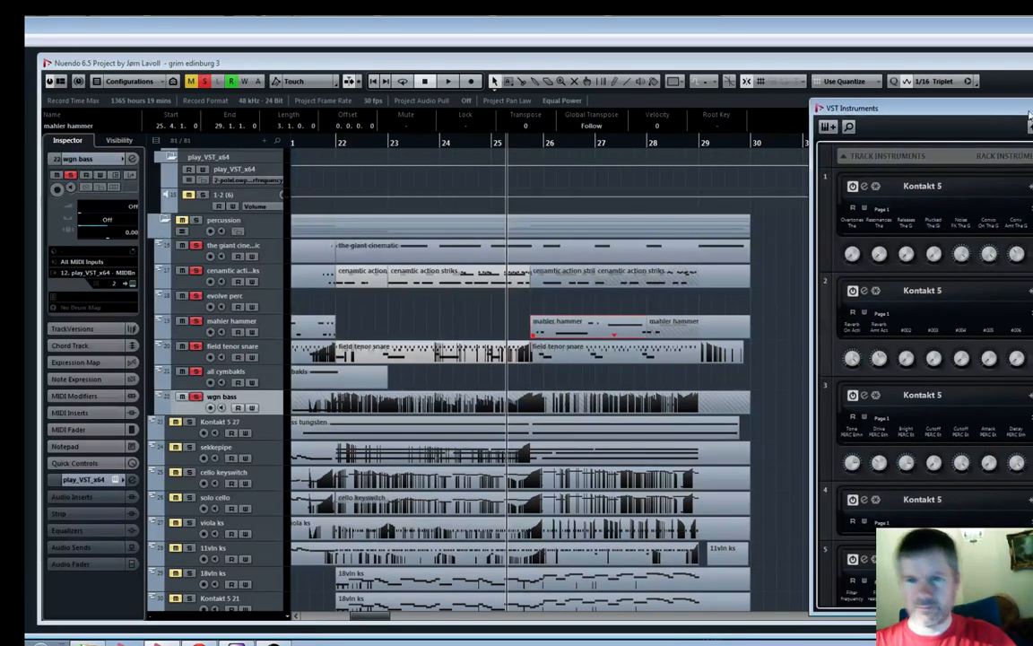
click(1017, 159)
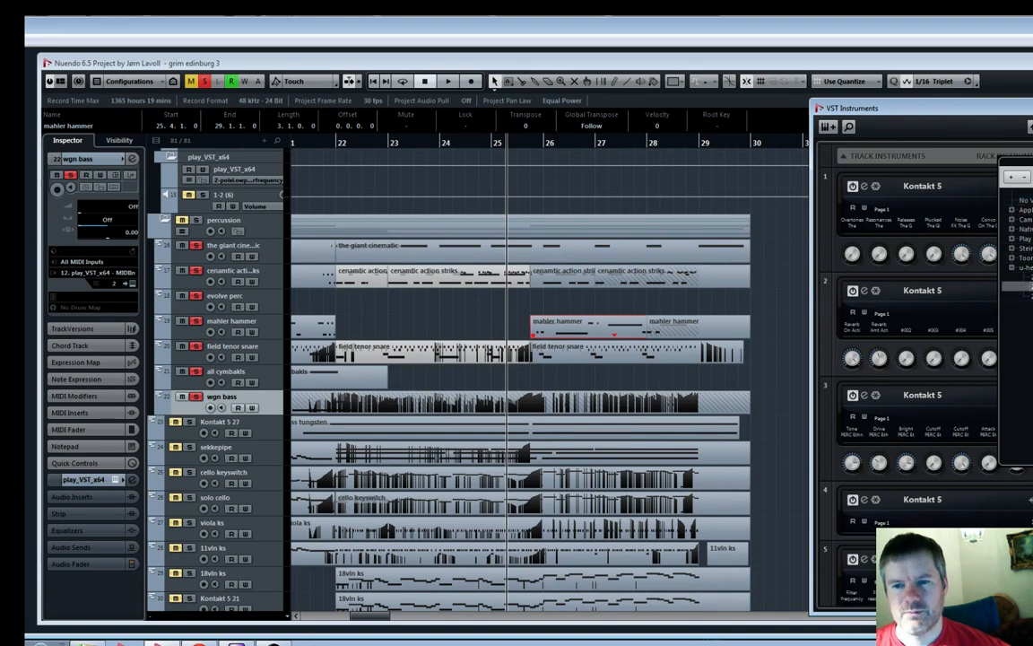
click(1018, 286)
key(F11)
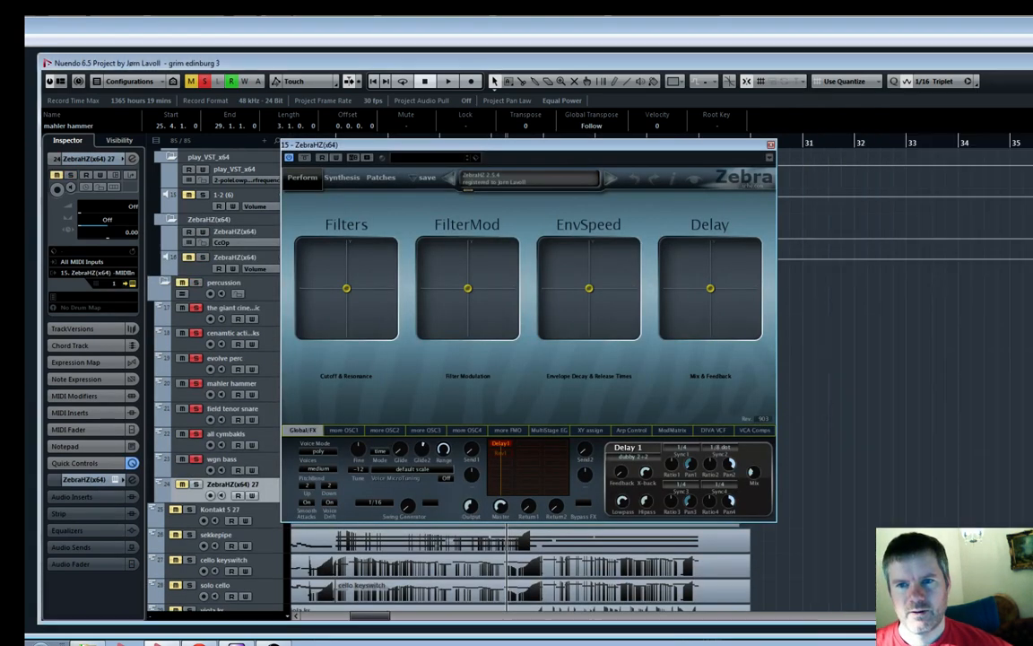
drag(720, 144, 917, 119)
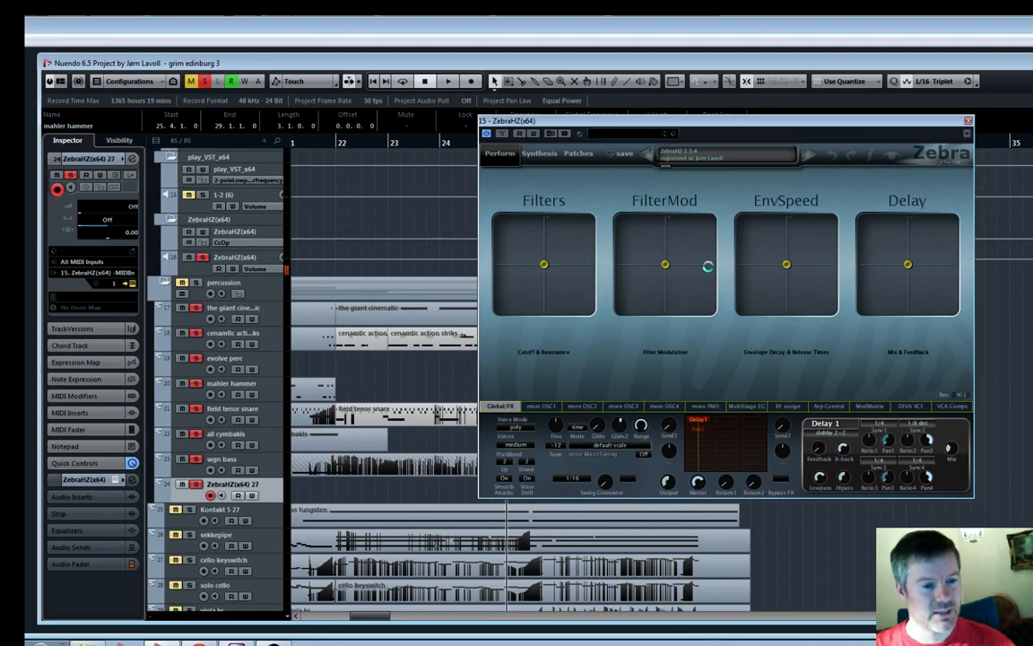
Browse the Basses + Drones patches in ZebraHZ
click(541, 154)
click(576, 154)
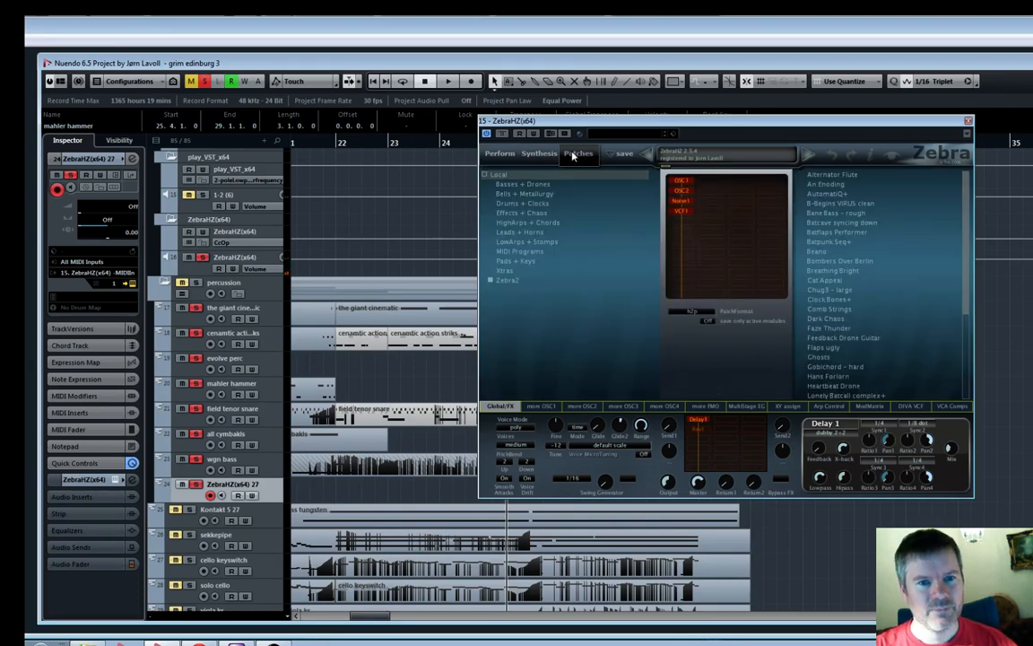
click(502, 184)
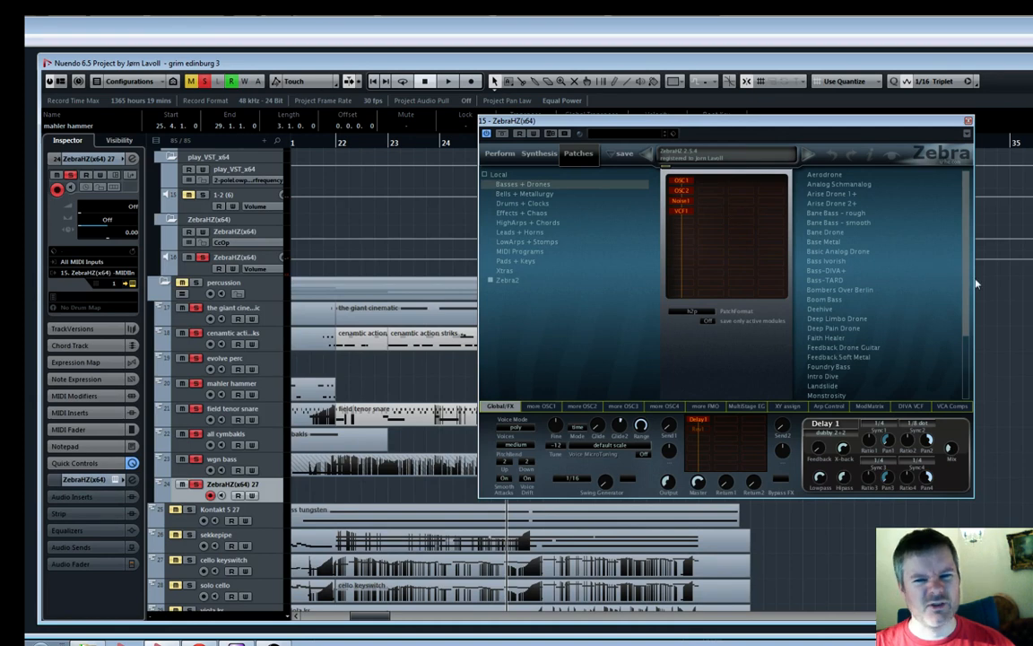
scroll(867, 285, down, 3)
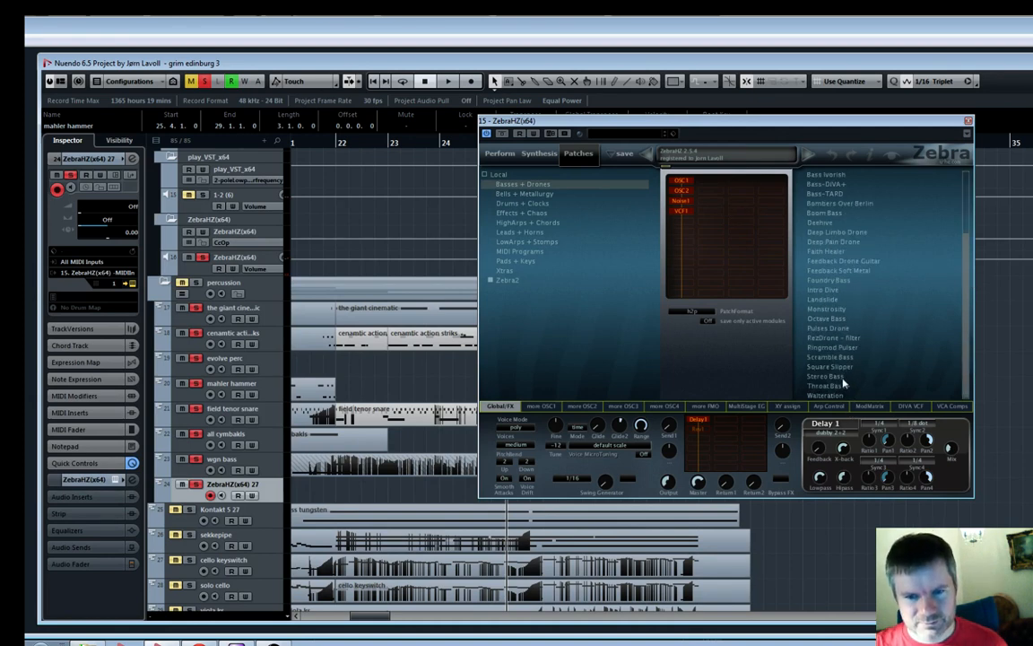
Try the Drums + Clocks patches Tungsten Toms+ and Trilobite, load Tom Bombers, and close the ZebraHZ window
click(538, 204)
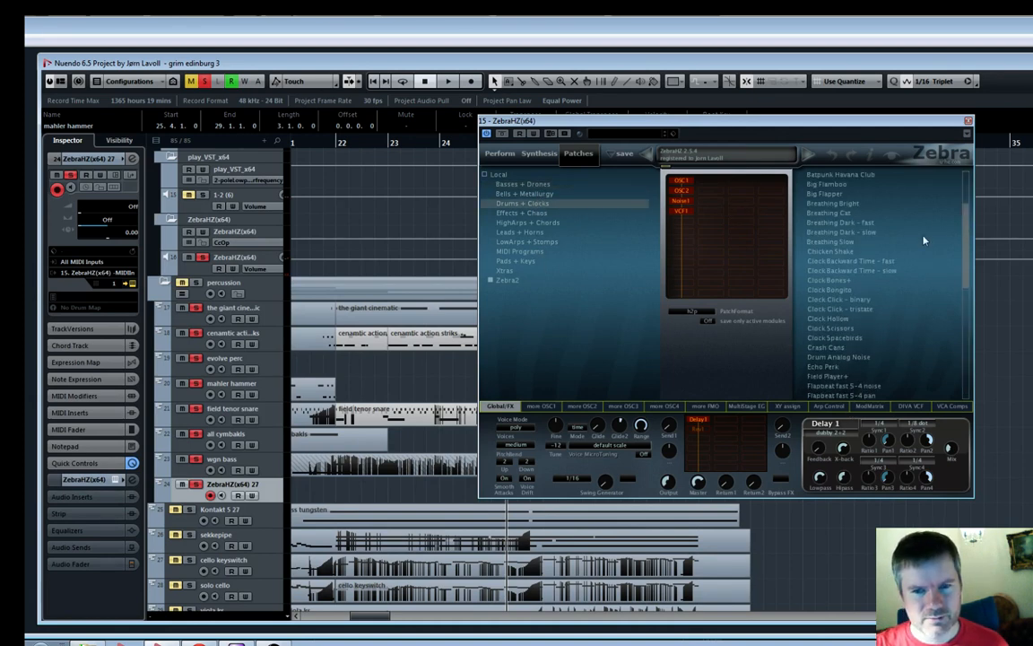
drag(966, 221, 974, 359)
click(835, 378)
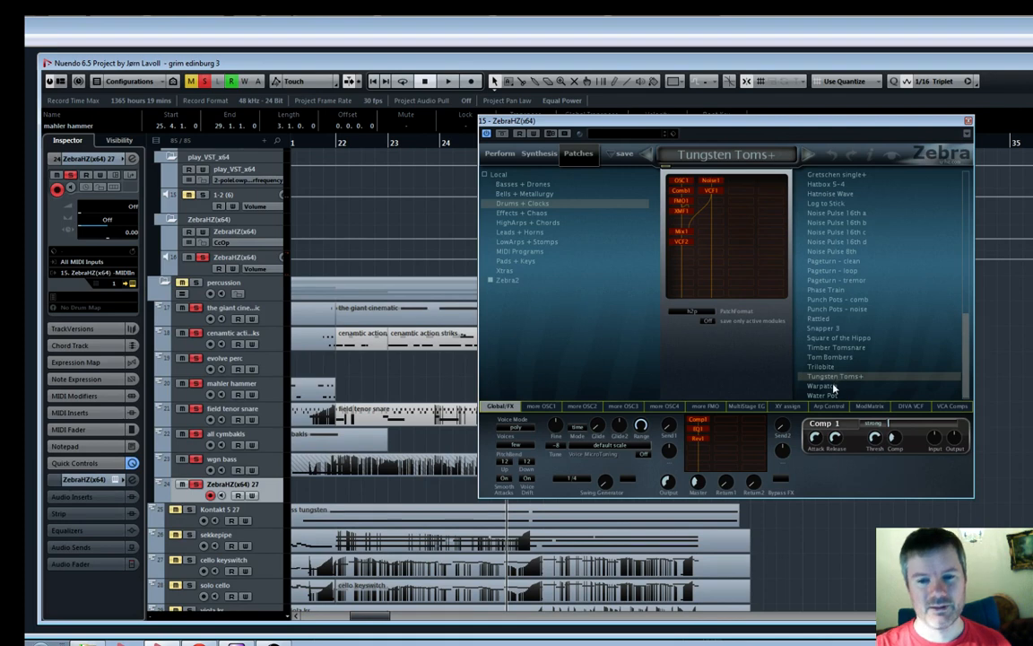
click(822, 366)
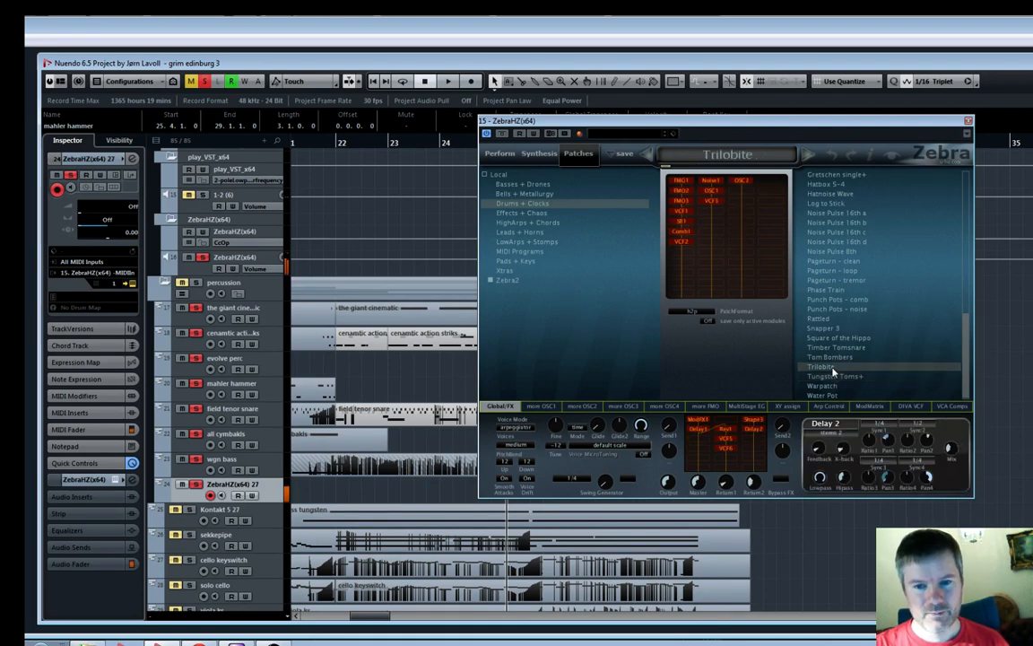
click(829, 357)
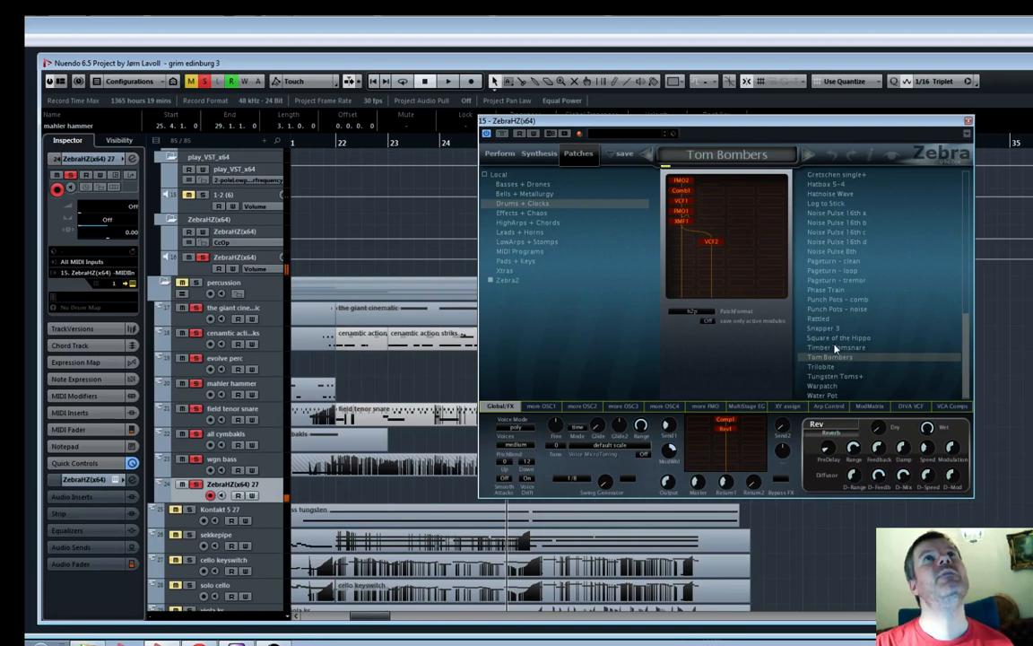
click(967, 122)
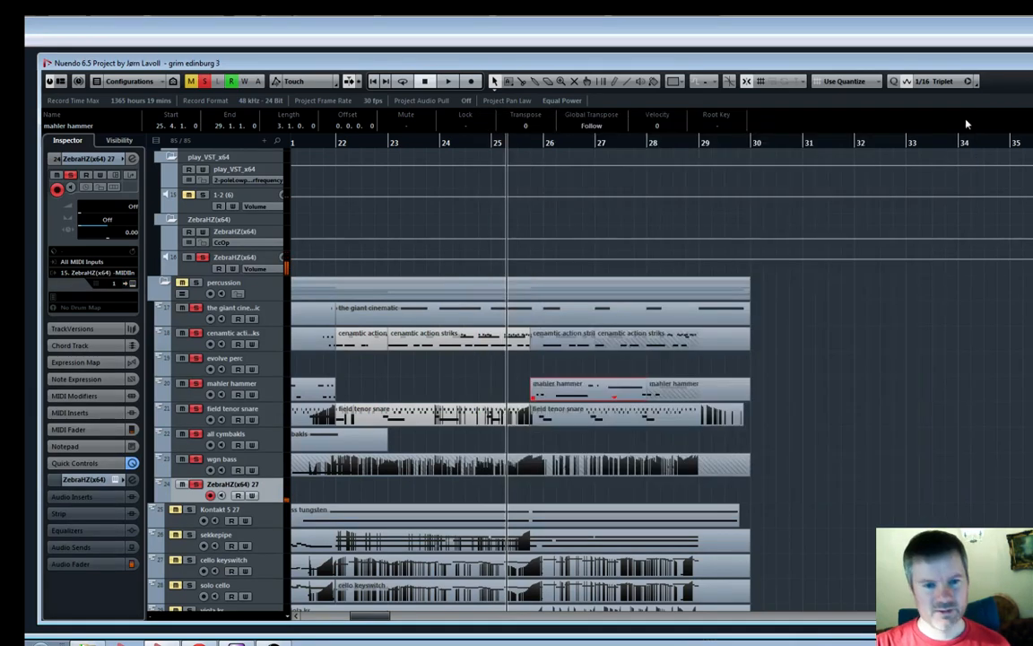
Play the soloed percussion from just before bar 25 to bar 27 as a run-through, and return to the start position
click(488, 143)
key(h)
key(h)
key(h)
key(h)
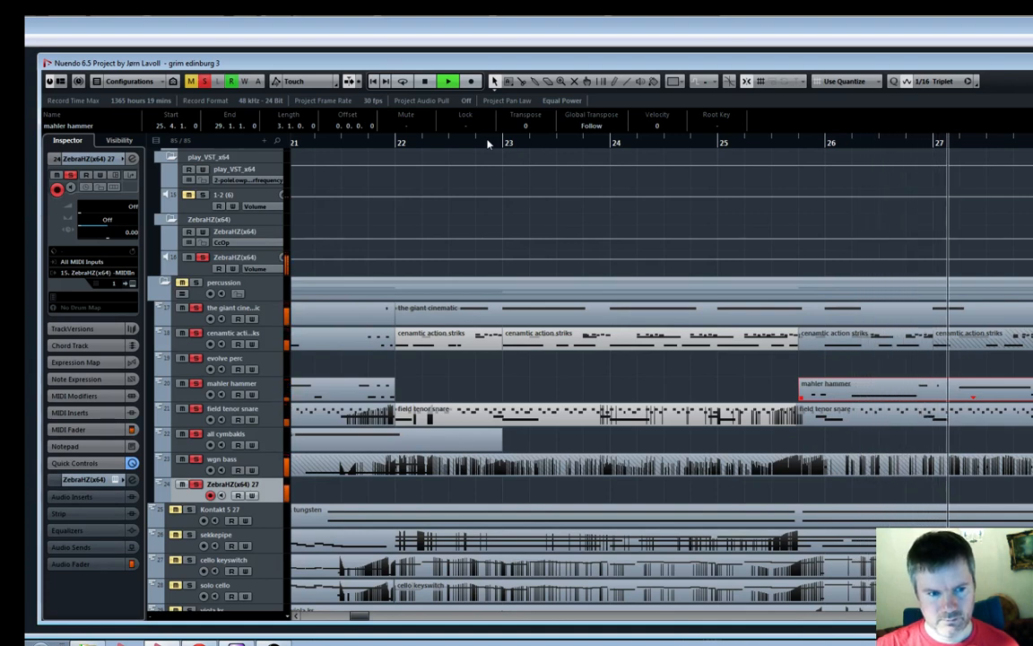
key(space)
key(KP_0)
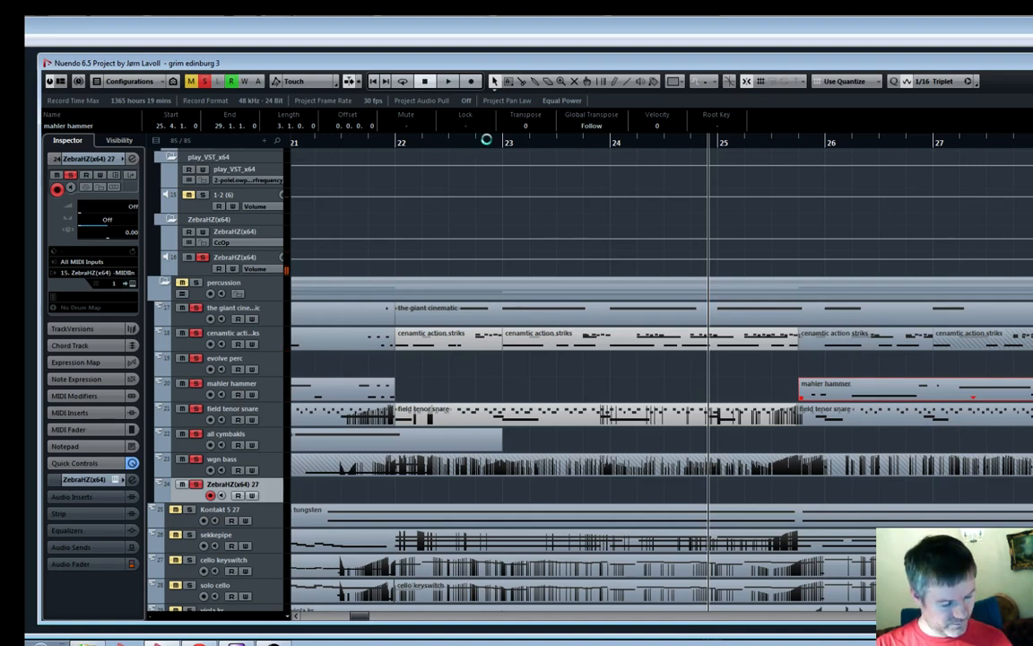
Record a Tom Bombers part on the ZebraHZ(x64) 27 track from just before bar 25 to bar 29, and clear the solos
key(KP_Multiply)
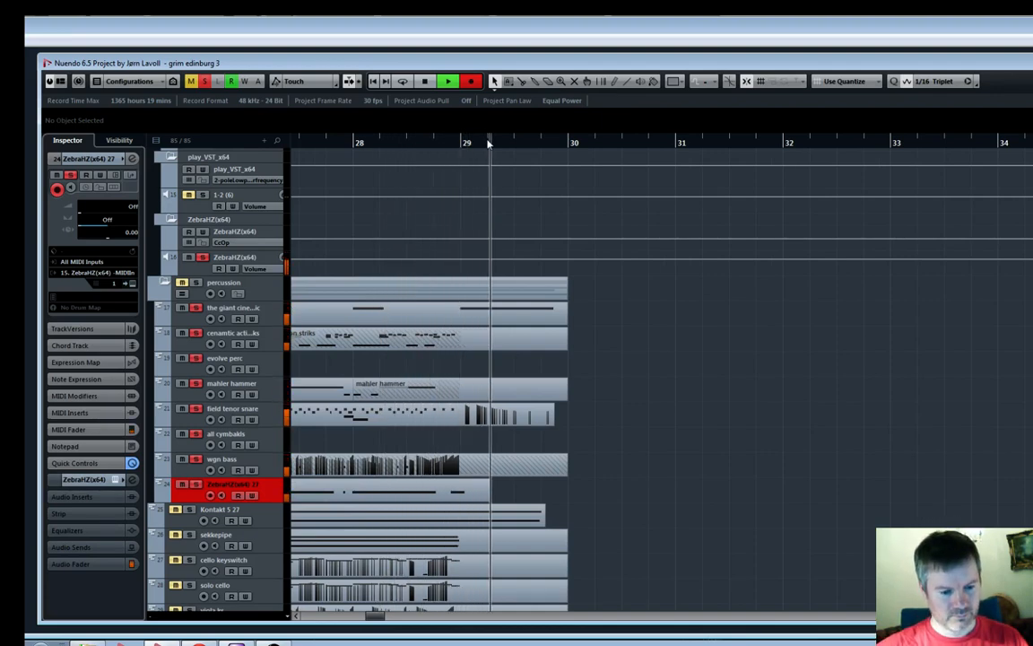
key(space)
key(g)
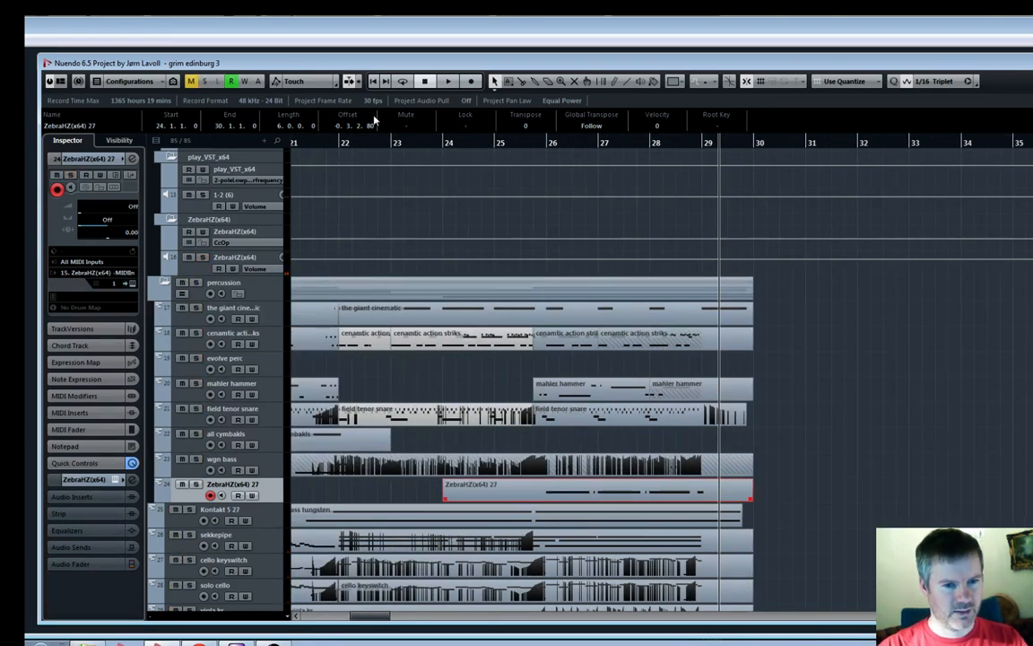
Play the full arrangement through to bar 29 to hear the recorded ZebraHZ part together with the other instruments
click(414, 155)
key(space)
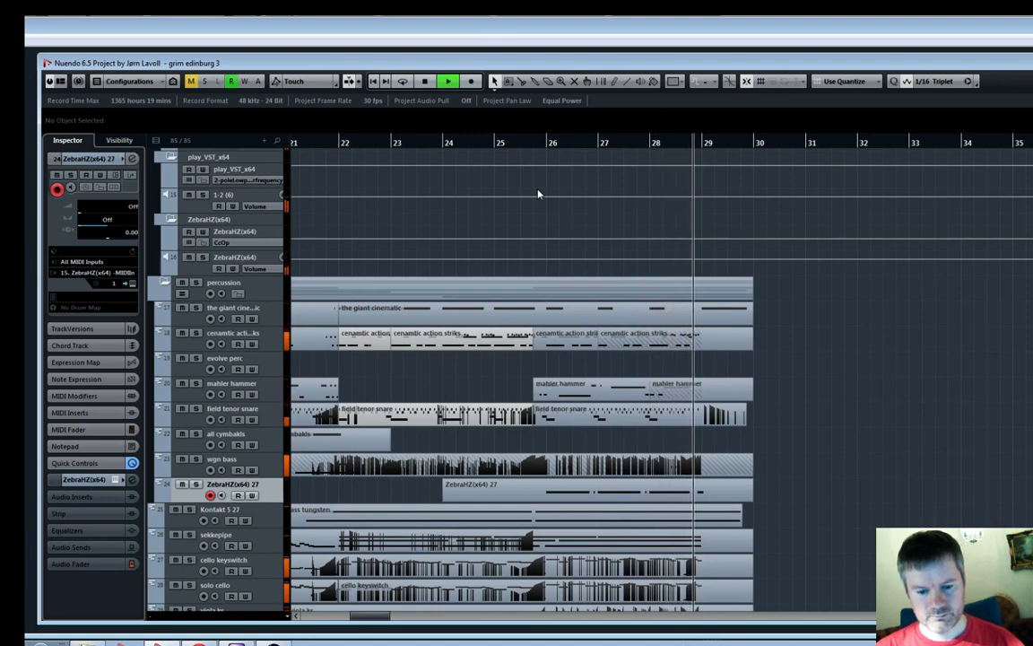
key(space)
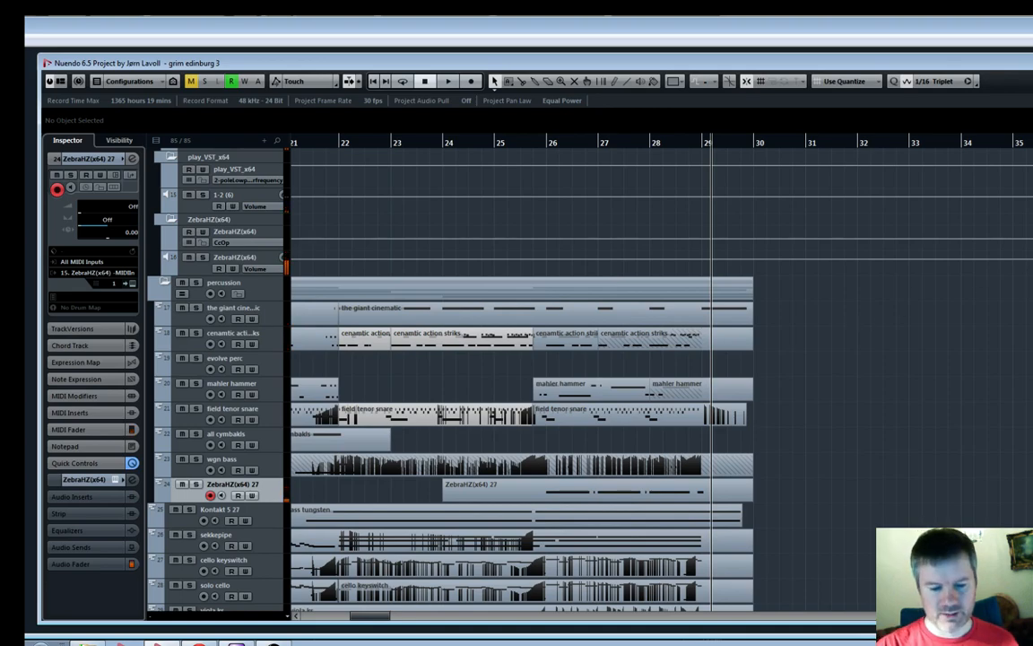
scroll(823, 260, up, 5)
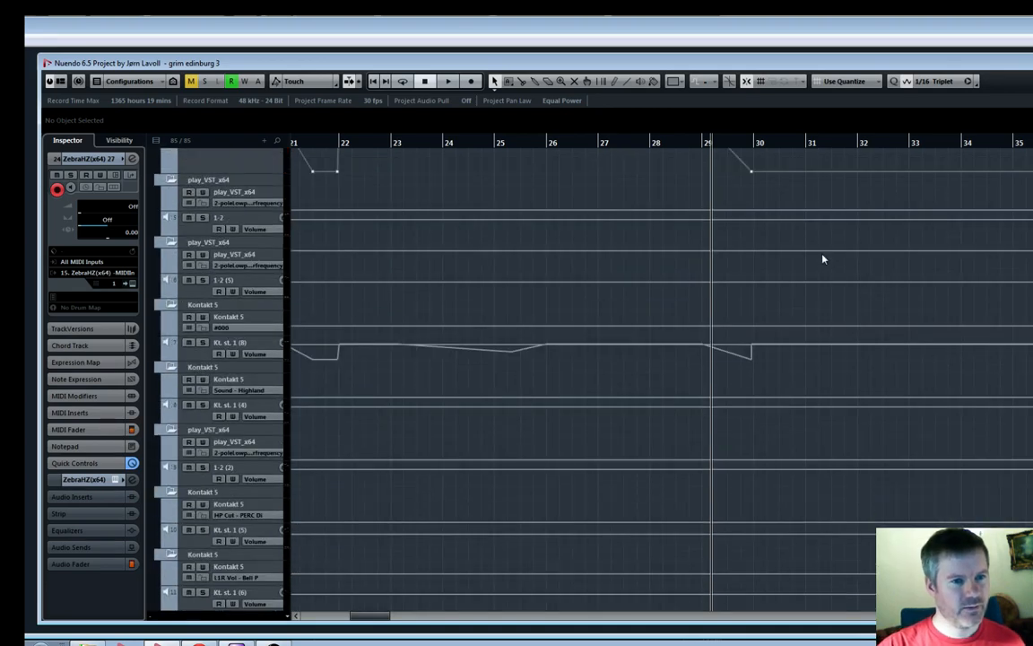
Lower the ZebraHZ(x64) output channel's volume to -3.22 and route its output to the Perc group
click(191, 454)
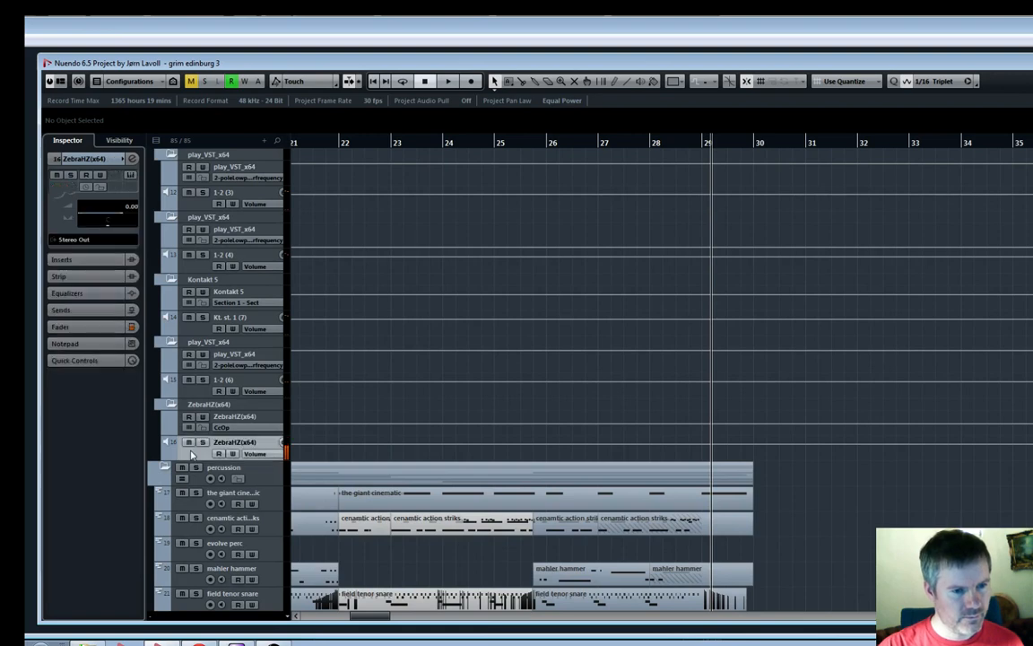
drag(116, 215, 117, 215)
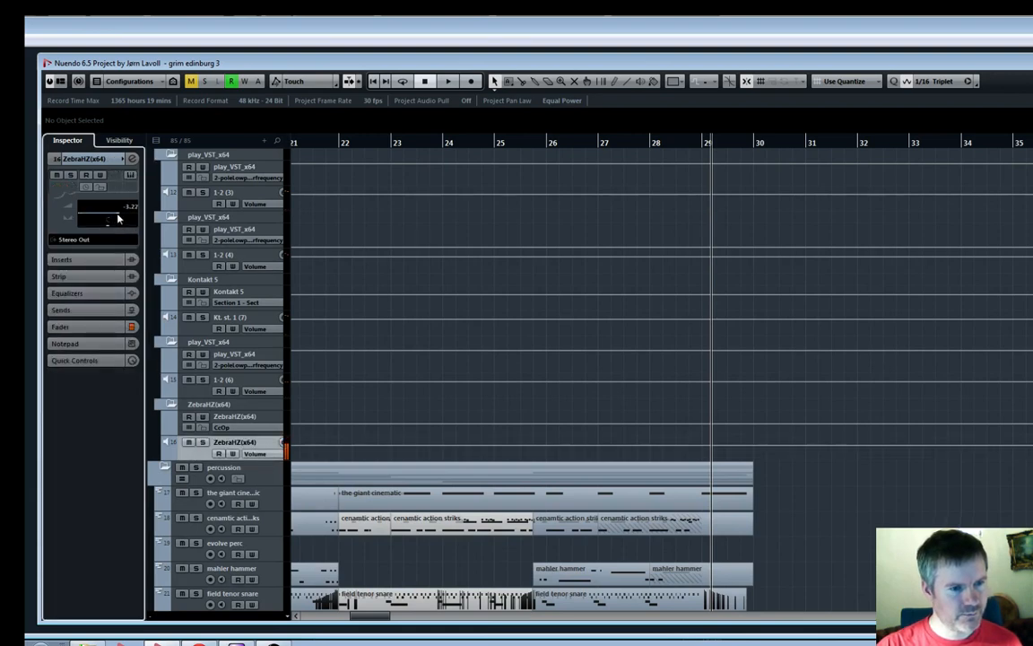
click(89, 238)
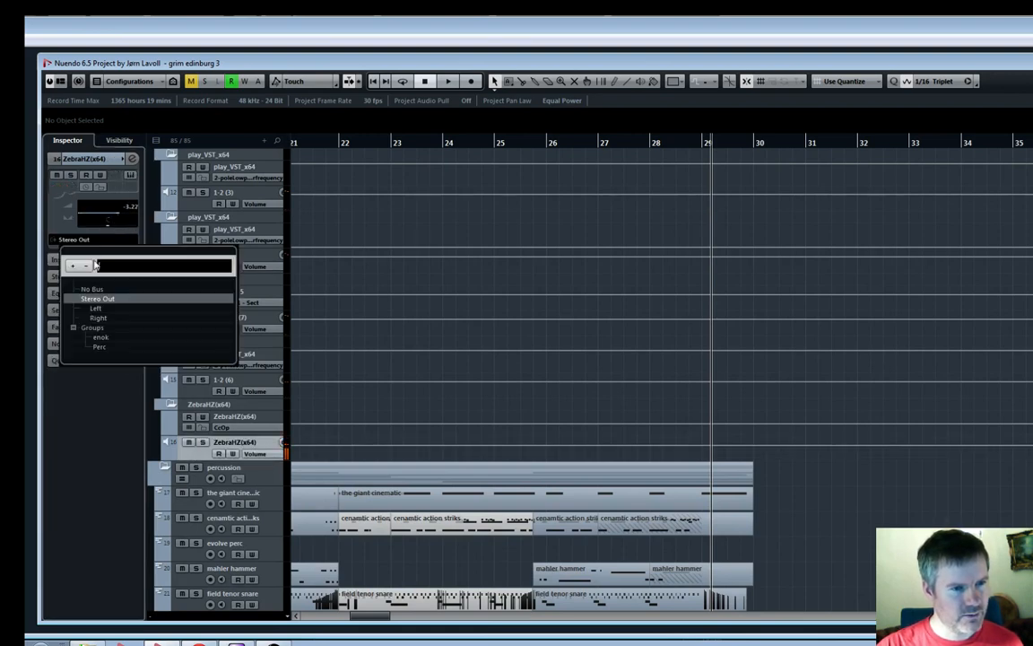
click(99, 347)
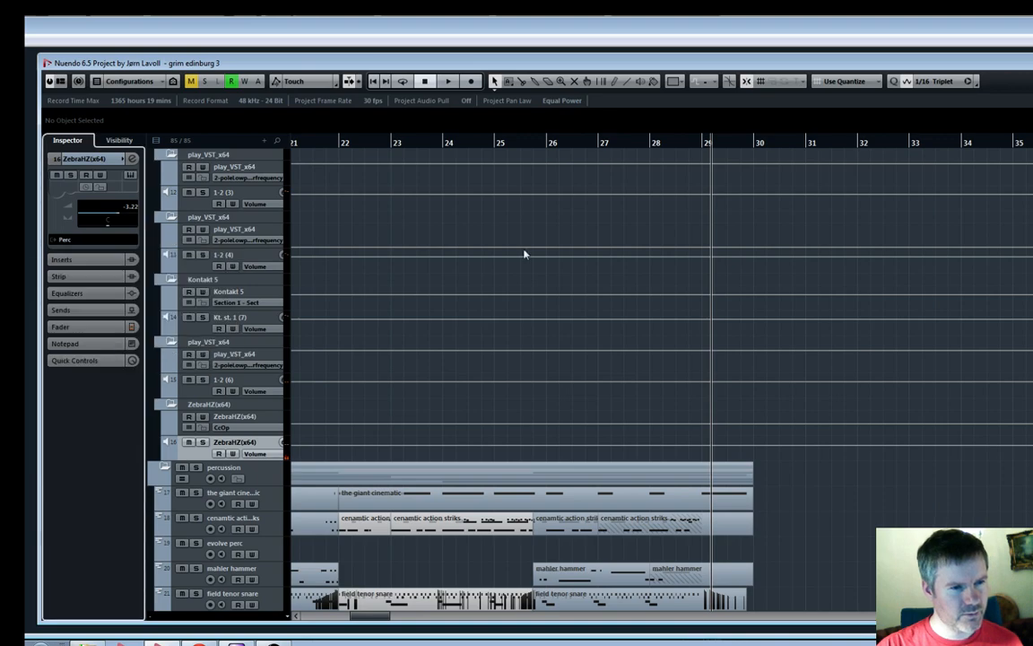
Play the arrangement from just after bar 25 to about bar 28, briefly soloing the bass stryk track to check it
click(507, 143)
key(space)
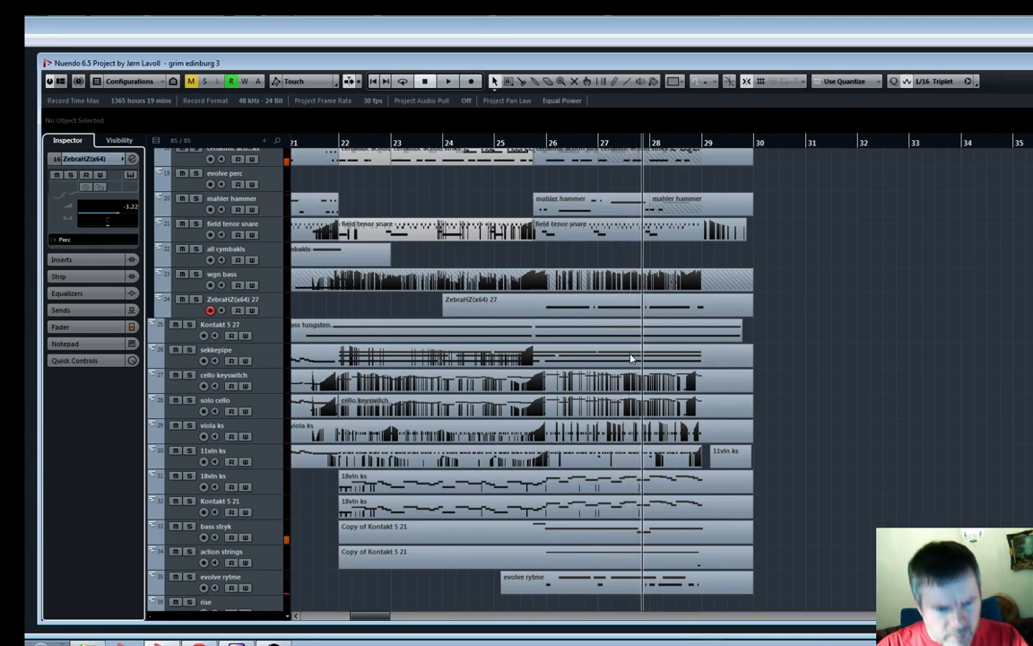
click(189, 527)
key(space)
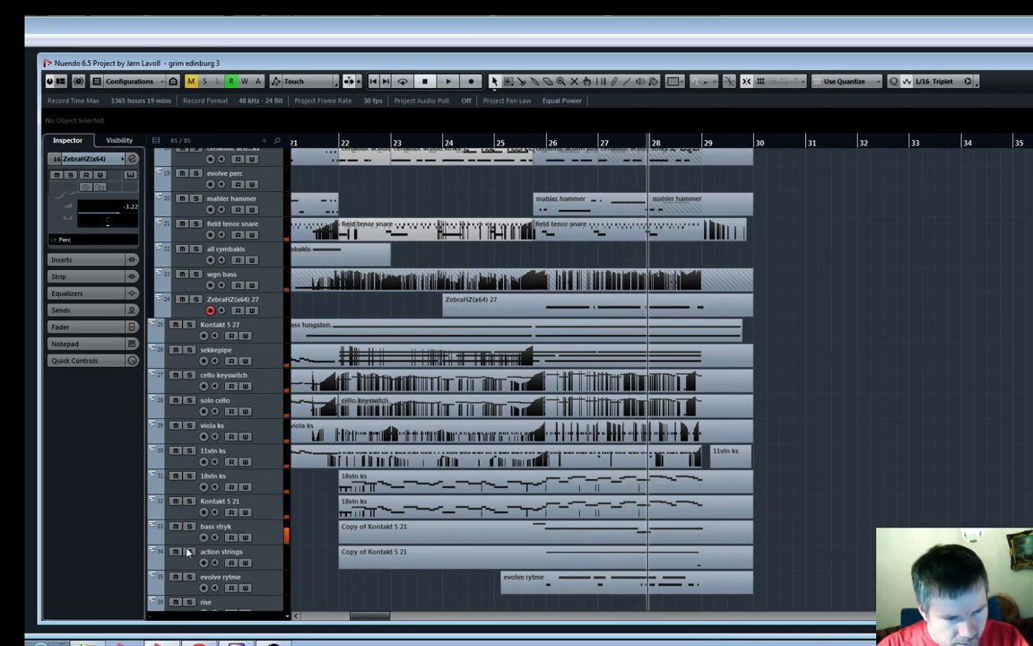
click(189, 527)
Compare the ending from just after bar 25 with the action strings track muted and unmuted during playback
click(176, 551)
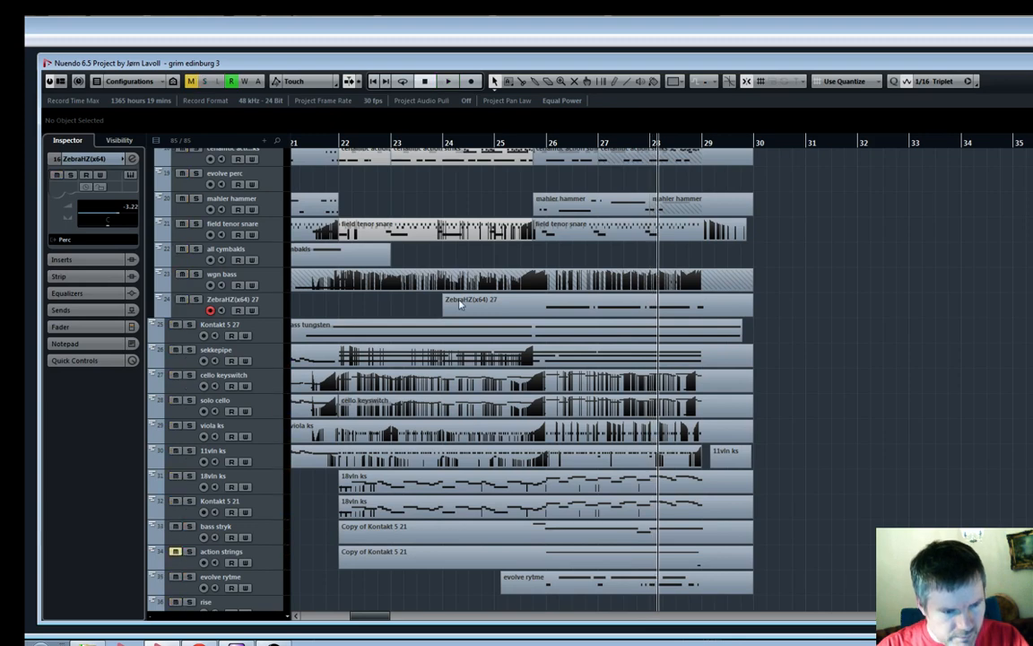
key(space)
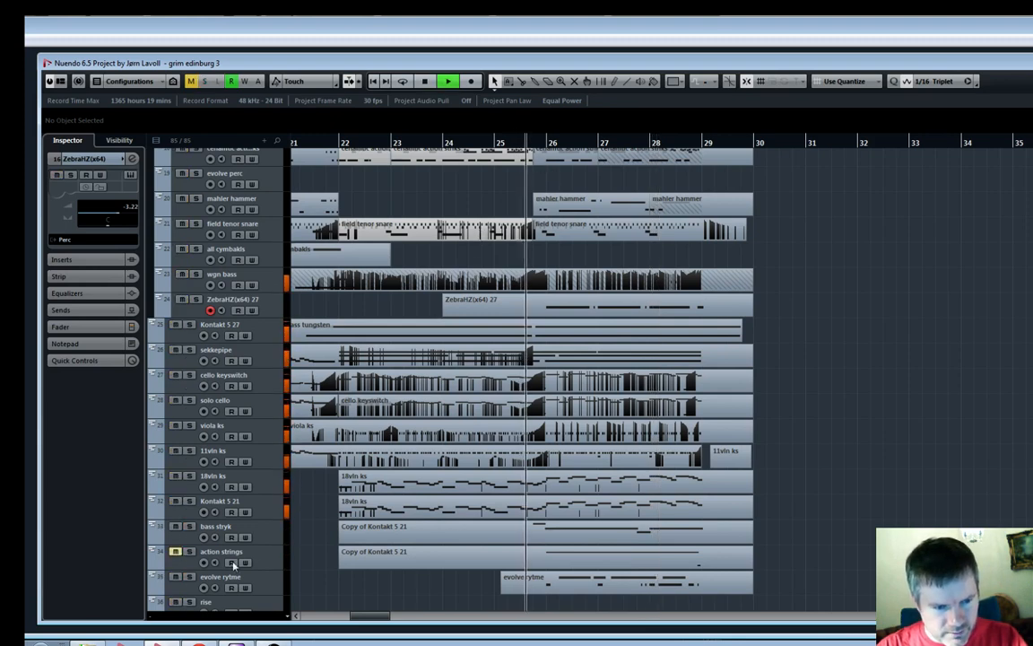
click(175, 552)
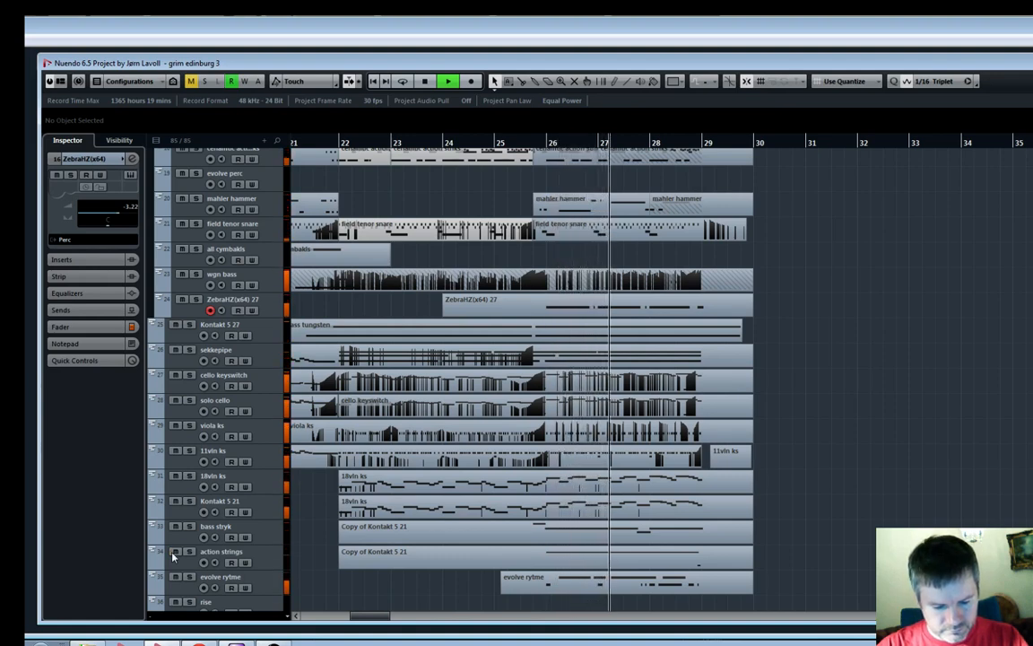
key(space)
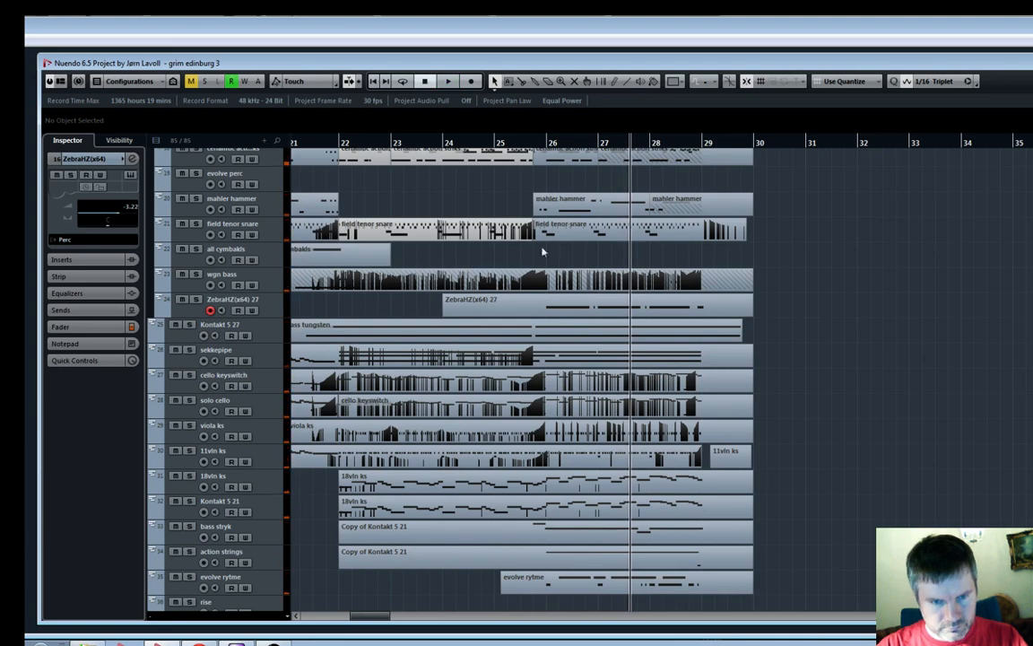
Delete the Copy of Kontakt 5 21 part spanning bars 22 to 30 on the action strings track
click(582, 558)
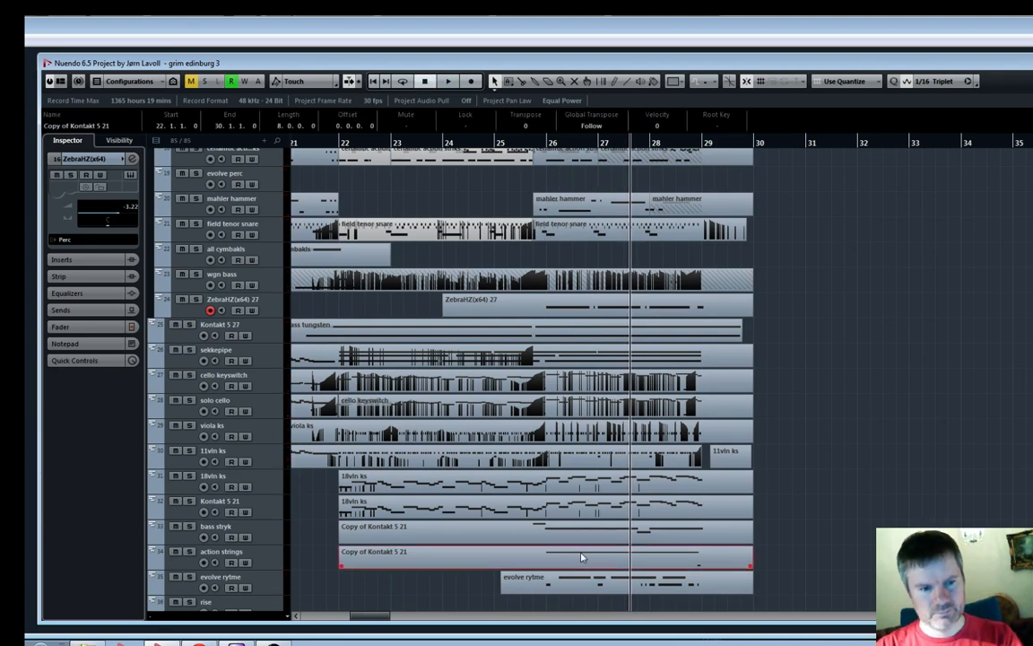
key(Delete)
Examine the whole arrangement from bar 1, with the percussion folder and its tracks in view
scroll(581, 553, left, 3)
key(g)
key(g)
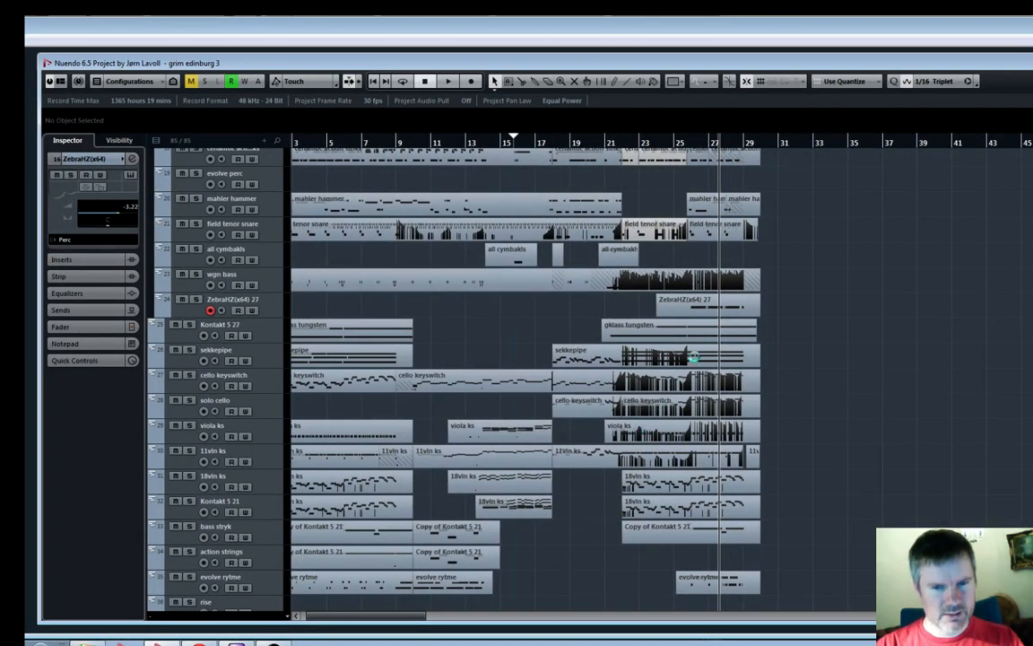
scroll(660, 420, up, 4)
scroll(660, 421, up, 6)
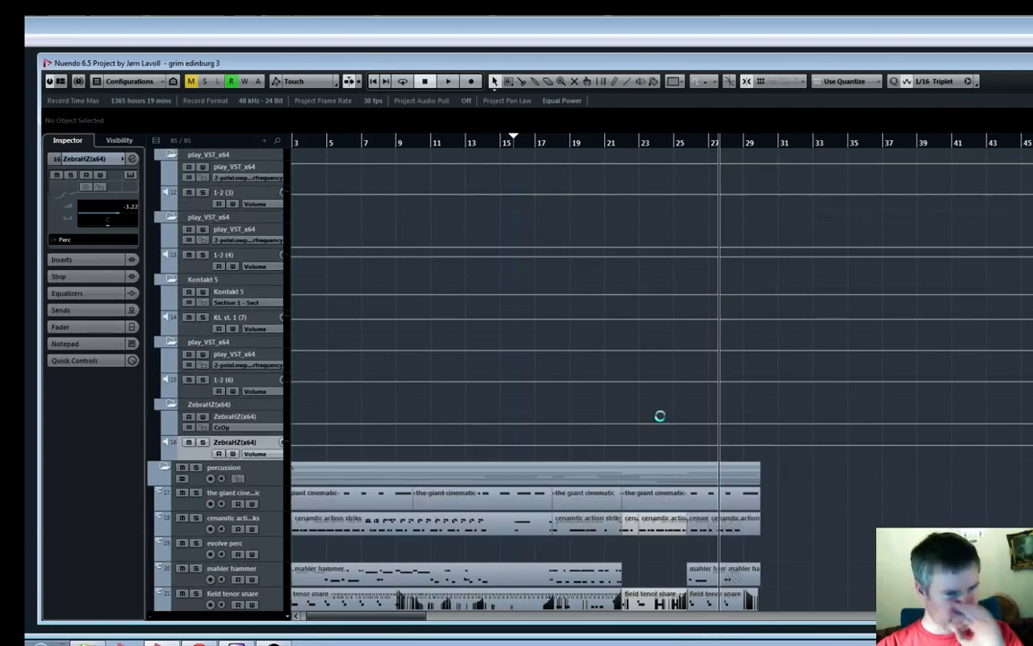
scroll(662, 413, down, 3)
key(g)
key(g)
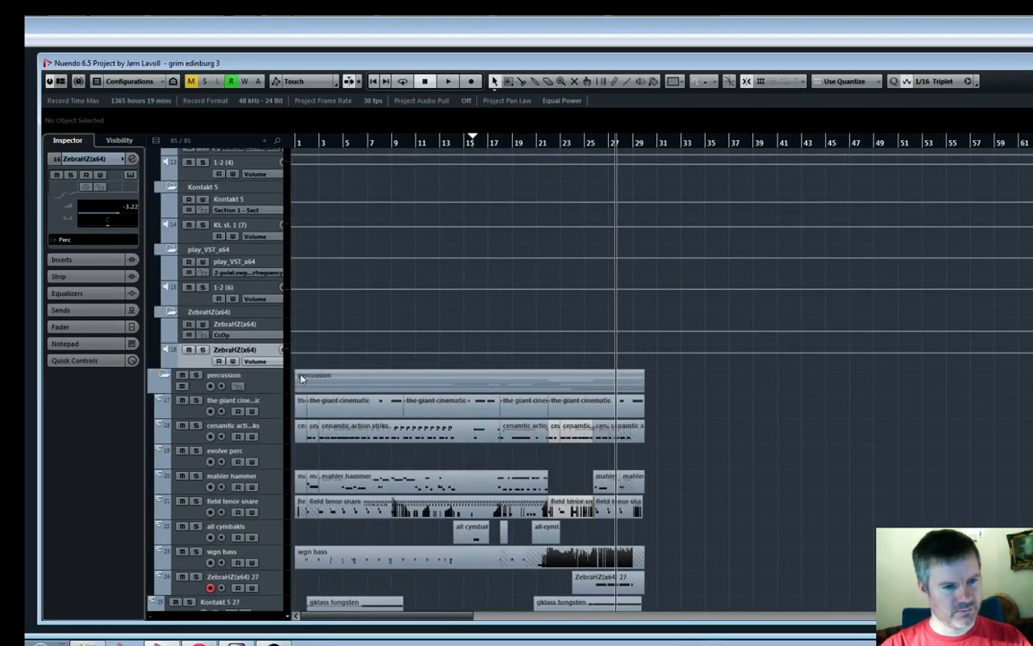
Colour the percussion folder and its parts yellow with Color 4, and collapse the folder
scroll(250, 298, down, 3)
click(161, 278)
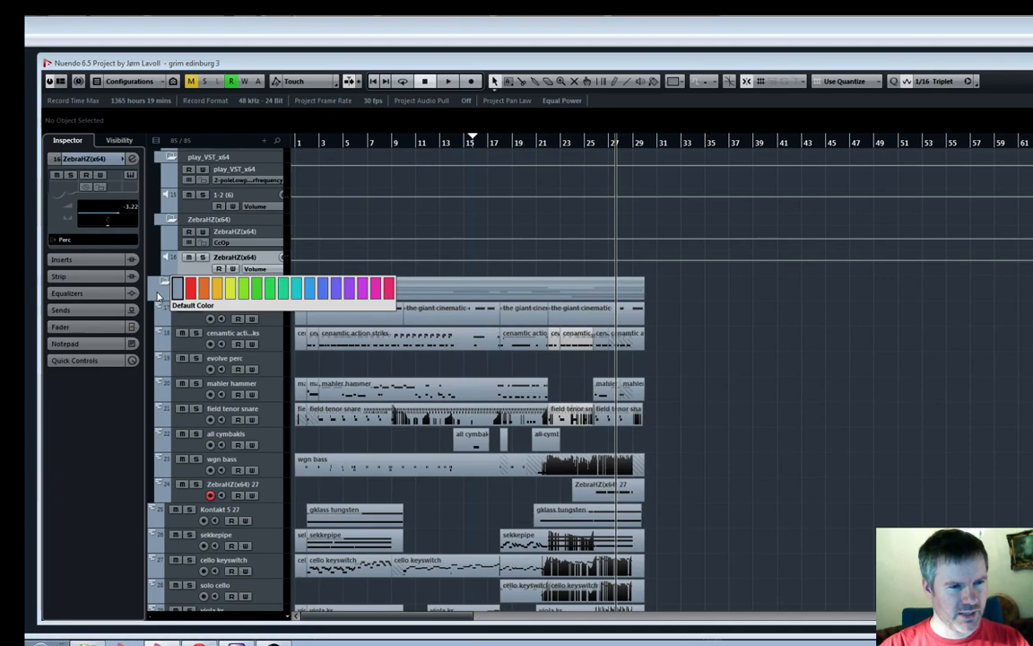
click(226, 285)
click(160, 310)
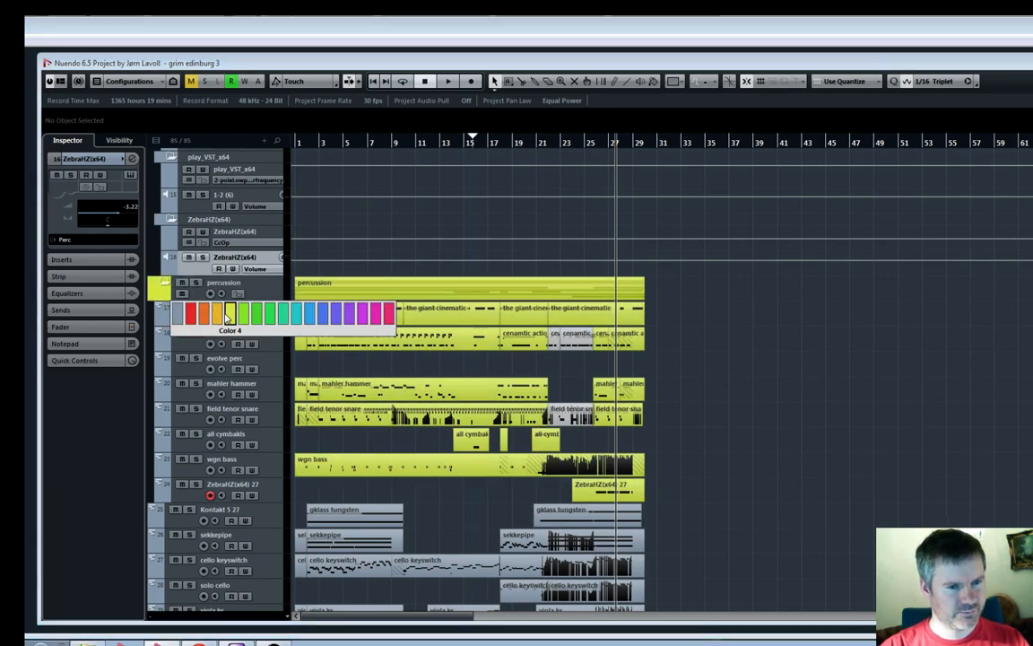
click(485, 517)
scroll(463, 456, down, 3)
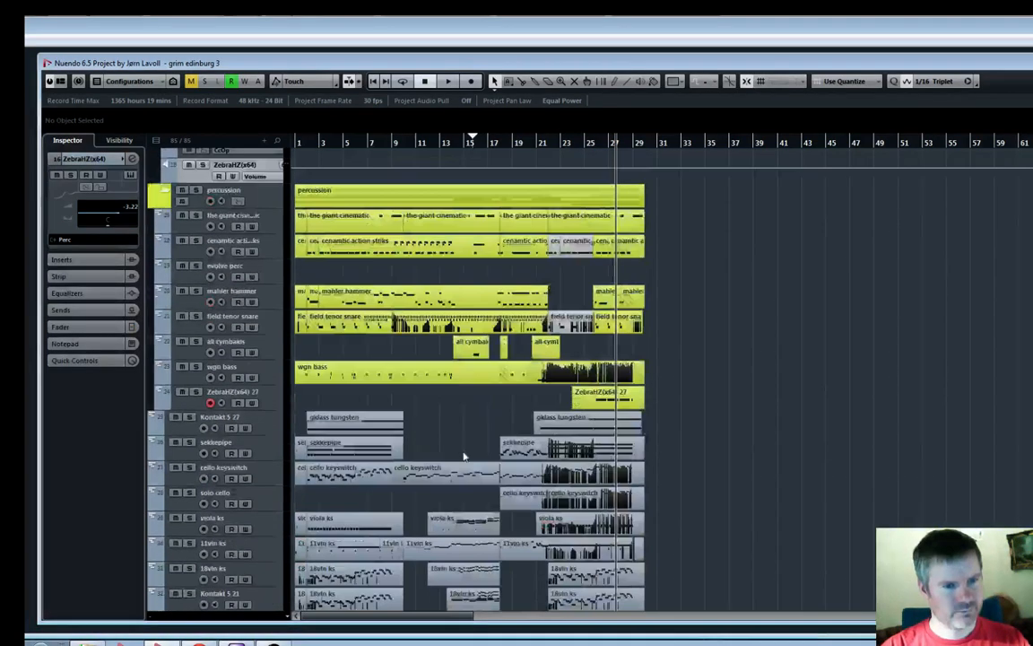
scroll(464, 456, up, 3)
click(163, 284)
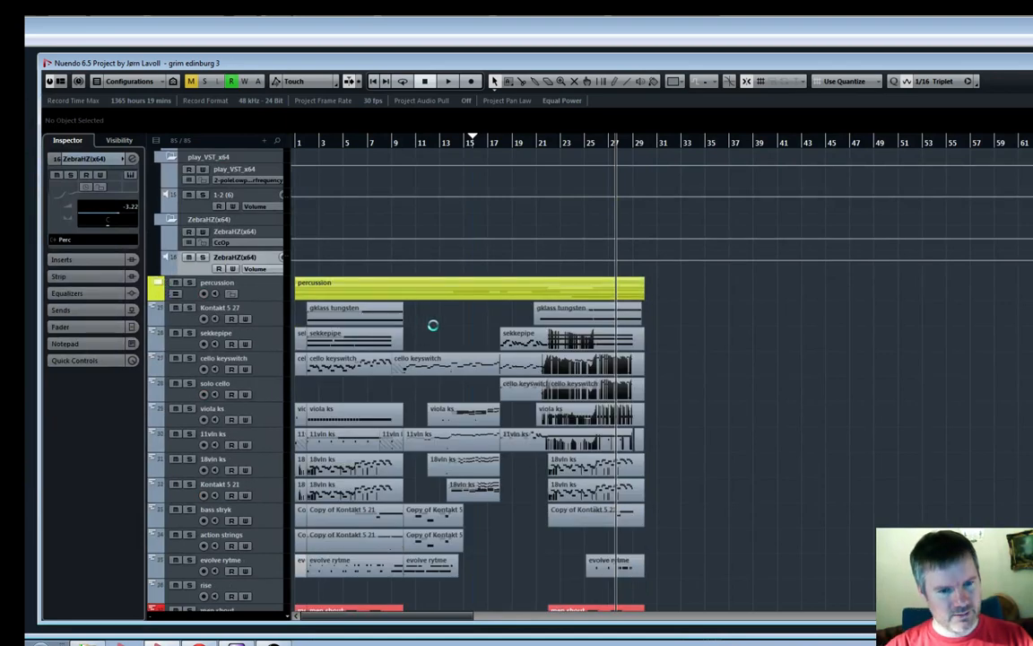
Look through the remaining tracks, from the strings down to the group tracks, at a closer timeline zoom from bar 1
key(g)
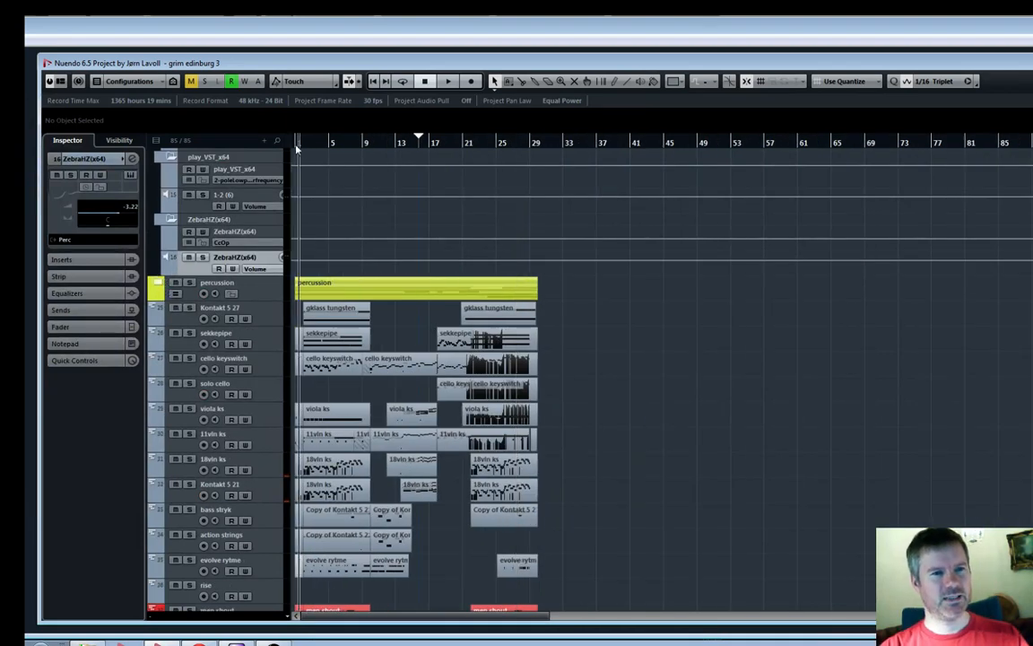
key(h)
key(h)
key(h)
key(h)
scroll(344, 174, down, 5)
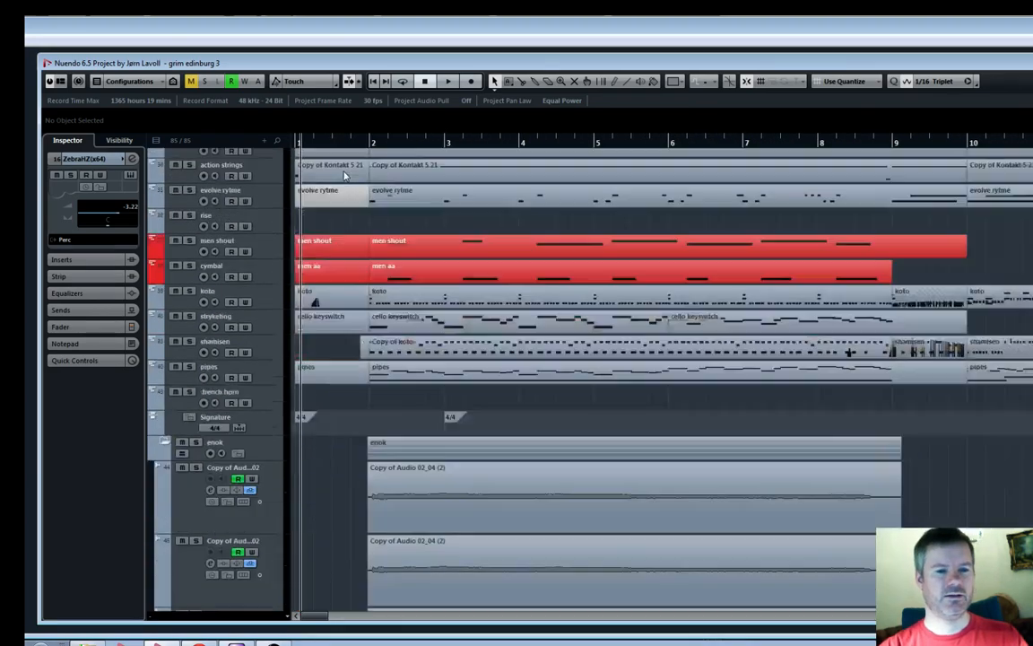
scroll(343, 177, up, 7)
scroll(339, 180, down, 9)
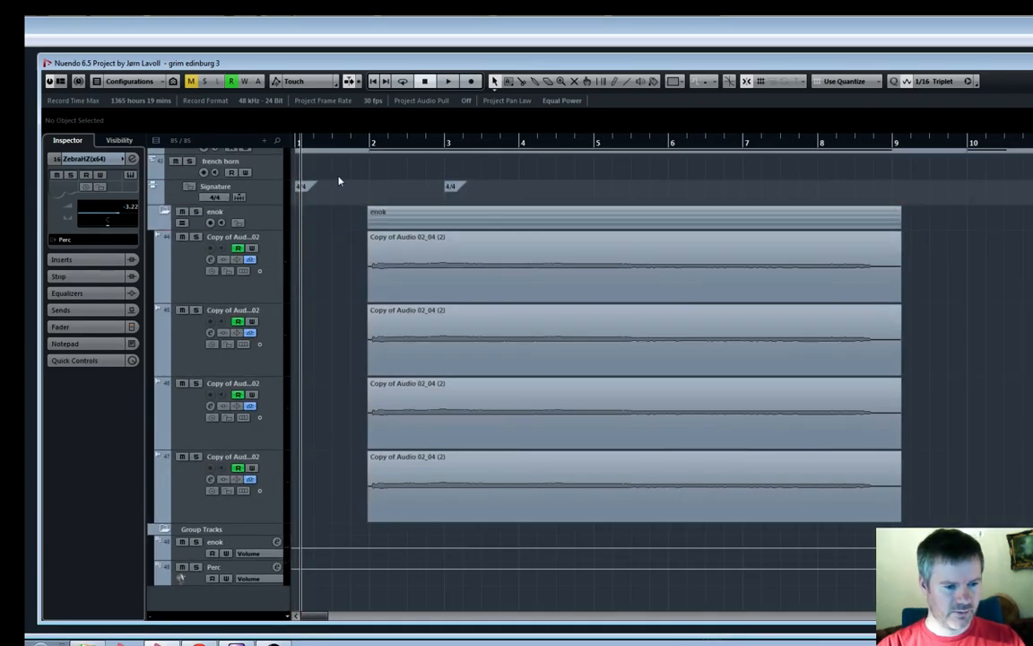
key(F3)
key(F3)
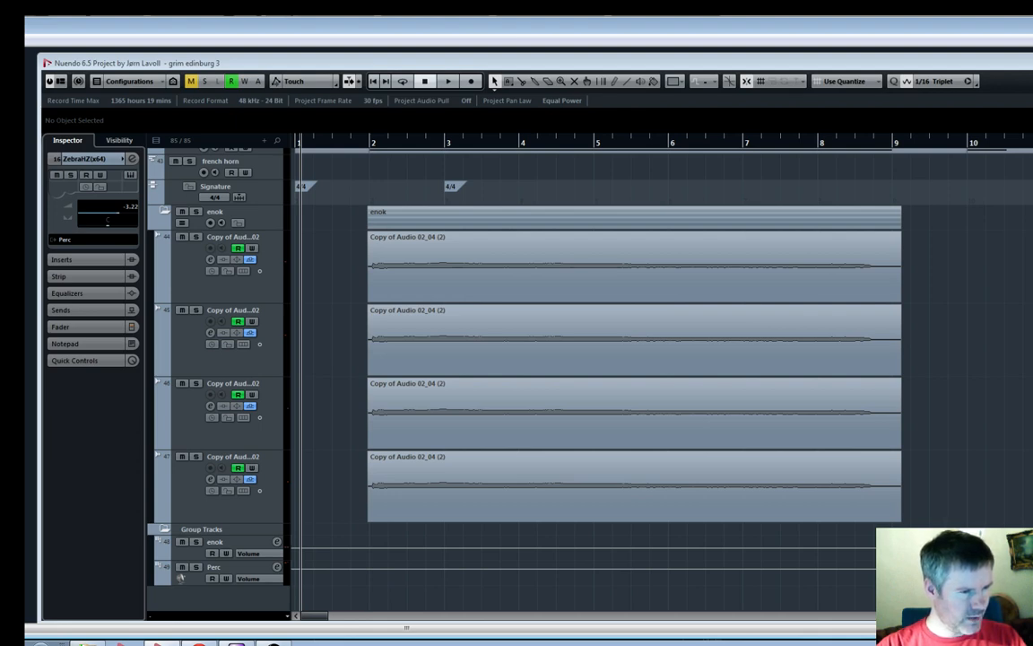
Add one stereo group channel track named "tuned perc"
key(alt+g)
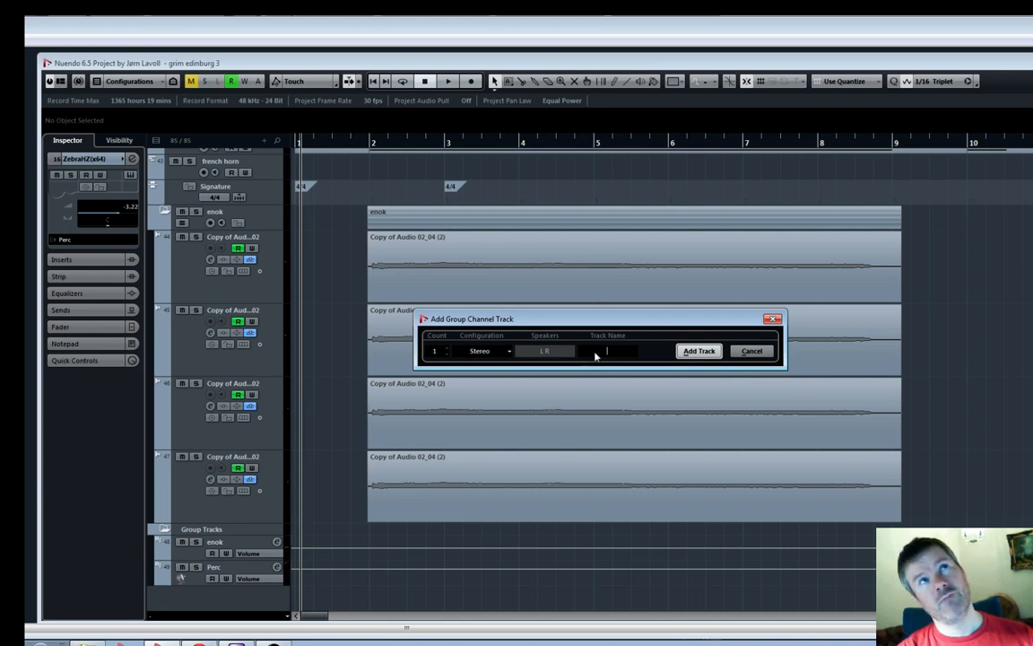
text(tuned perc)
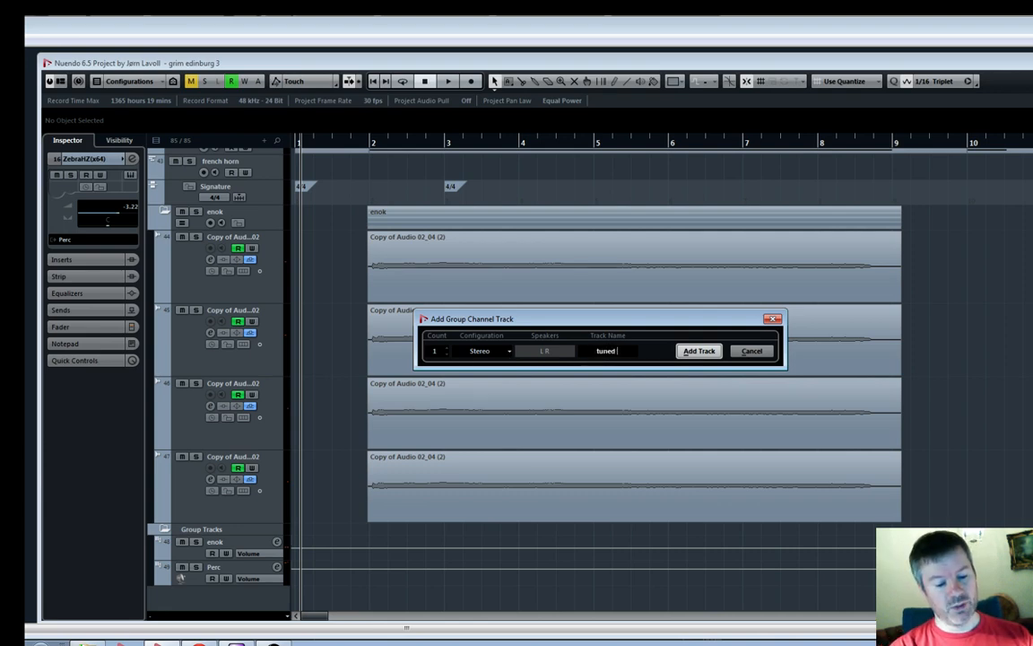
click(699, 351)
scroll(545, 375, down, 1)
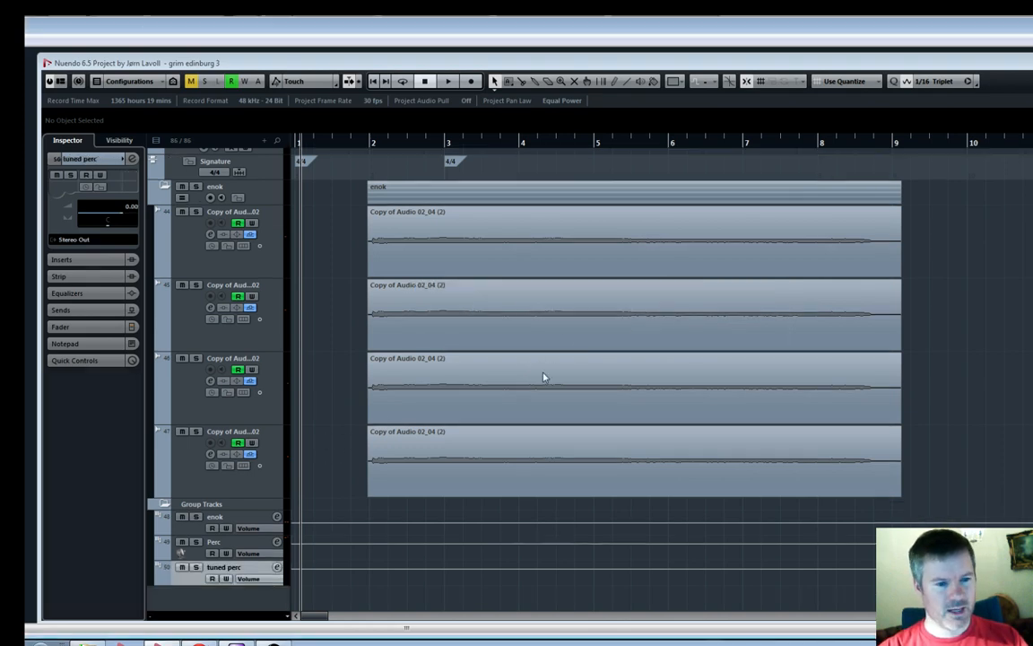
Play the shamisen and koto tracks soloed, and move the koto track directly above shamisen
scroll(545, 376, up, 5)
click(188, 362)
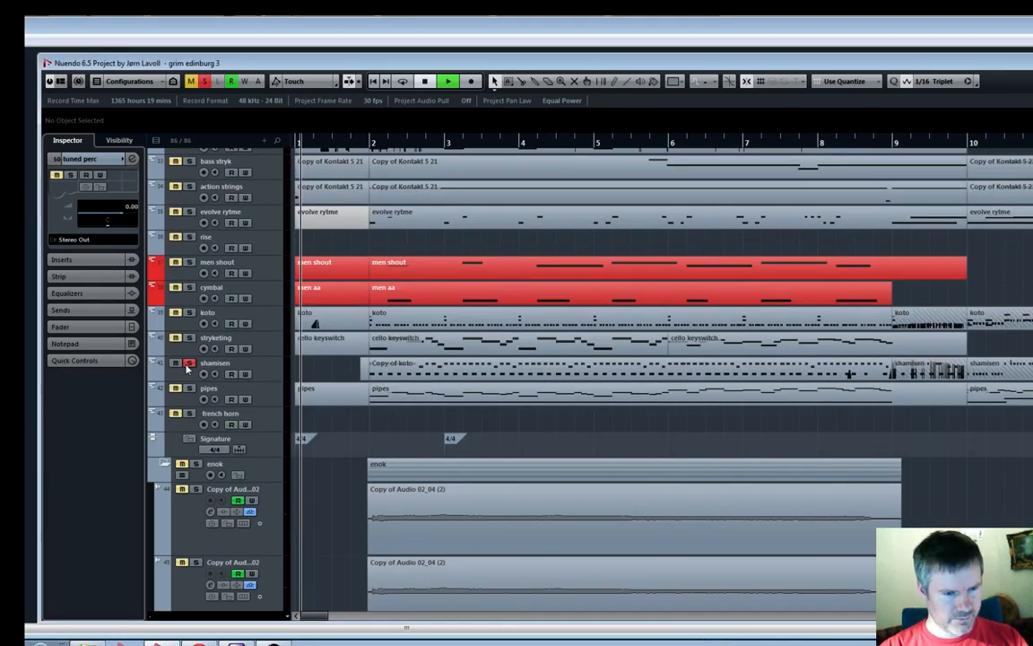
key(space)
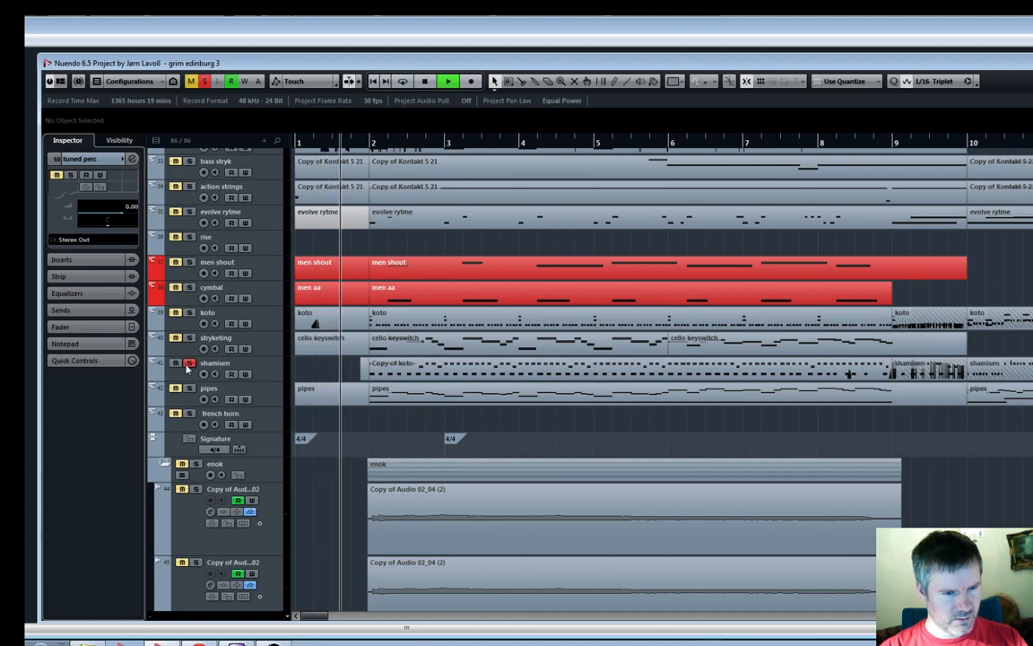
click(189, 313)
click(192, 316)
drag(192, 315, 197, 339)
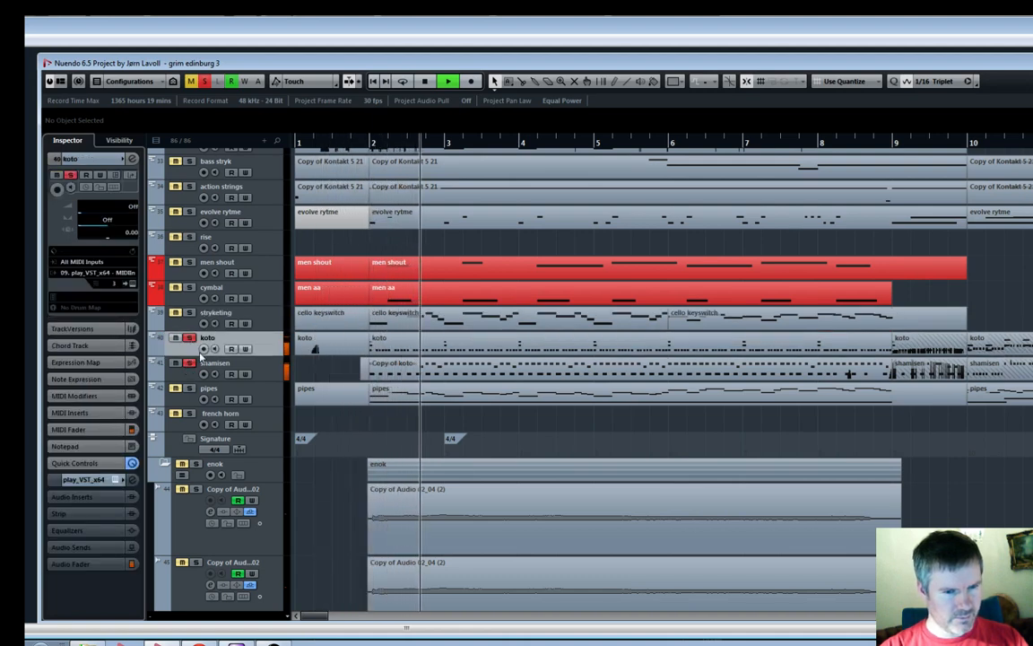
key(space)
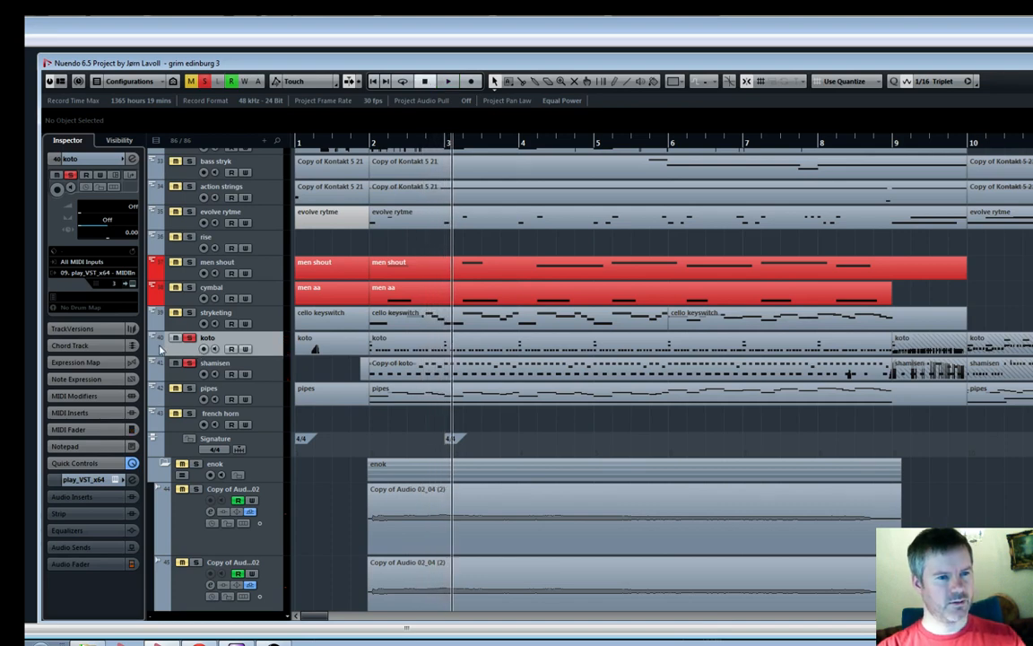
Colour the koto track green and the shamisen track a lighter yellowish green
ctrl+click(162, 346)
click(236, 343)
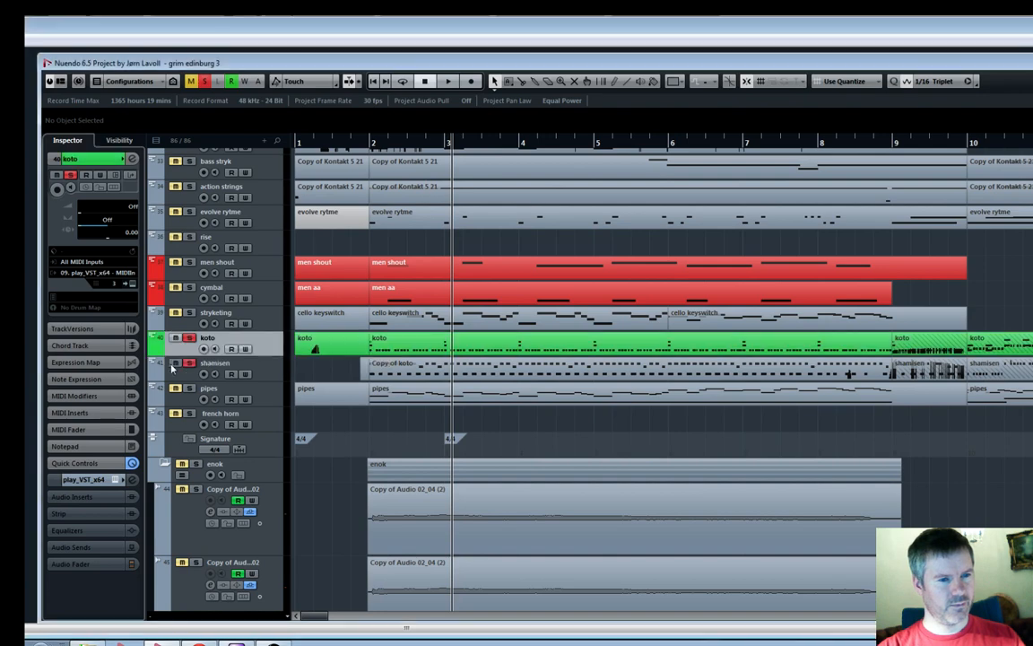
ctrl+click(159, 367)
click(263, 370)
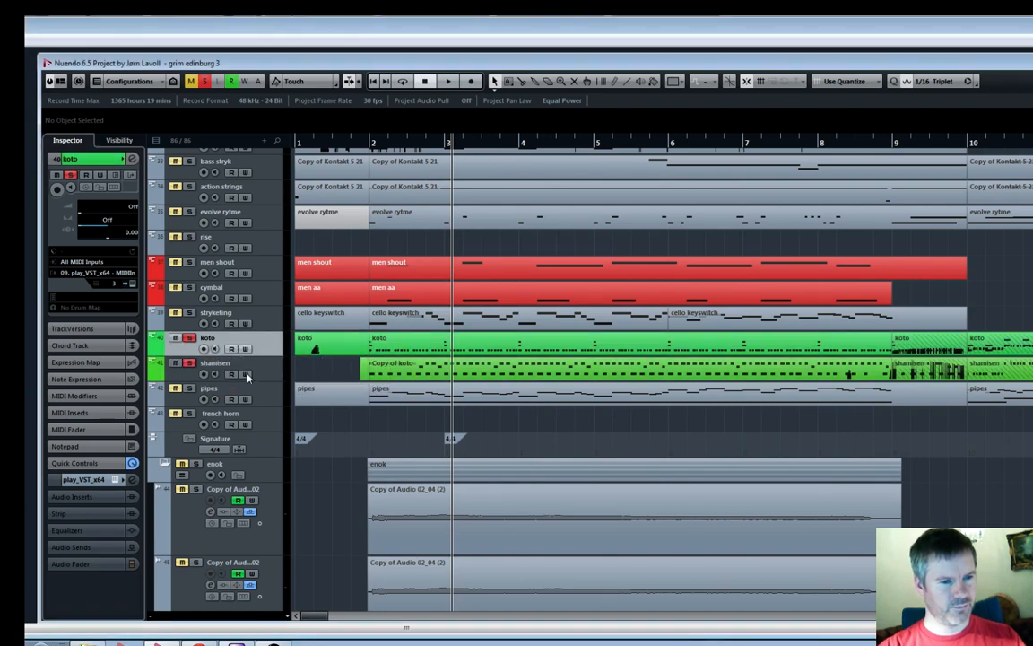
Find the soloed instrument output channel for koto and shamisen among the VST Instruments tracks and play it to check its signal
scroll(248, 378, up, 10)
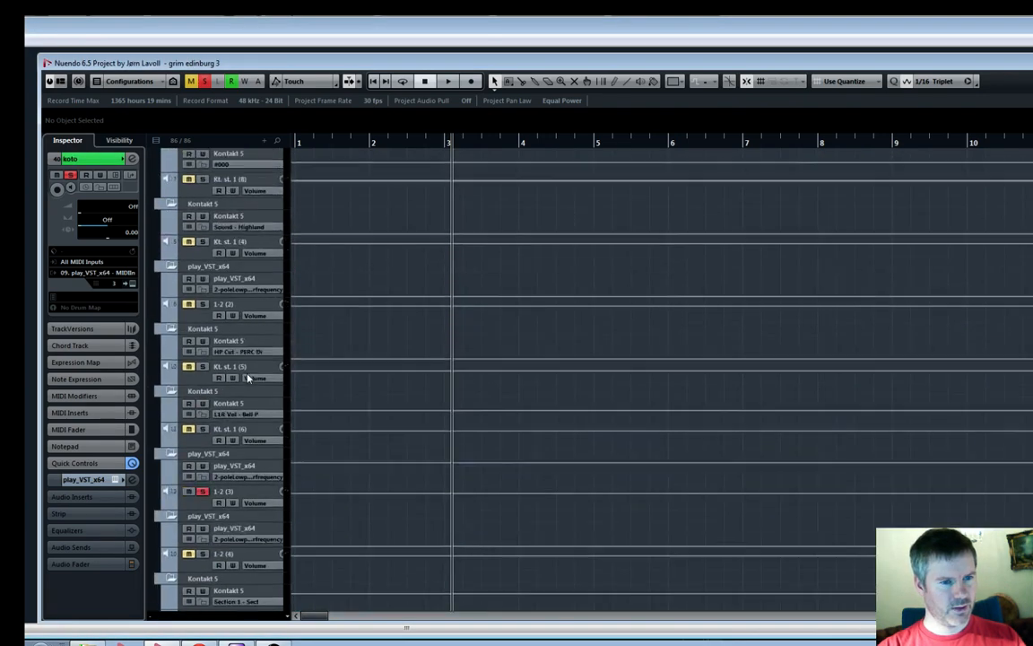
scroll(248, 377, up, 8)
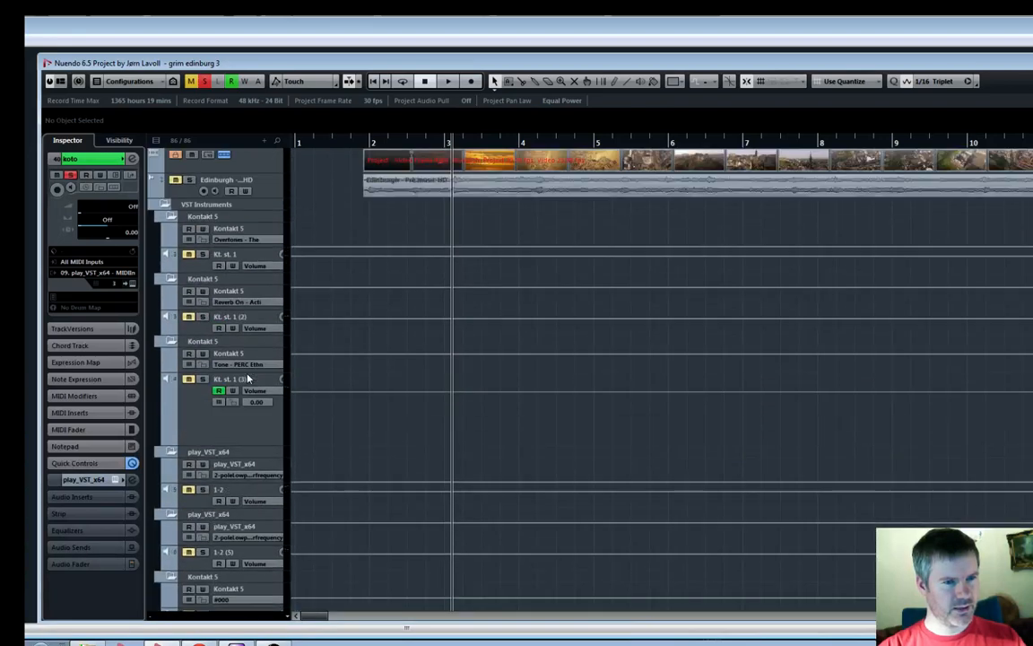
scroll(249, 379, down, 3)
scroll(248, 379, down, 4)
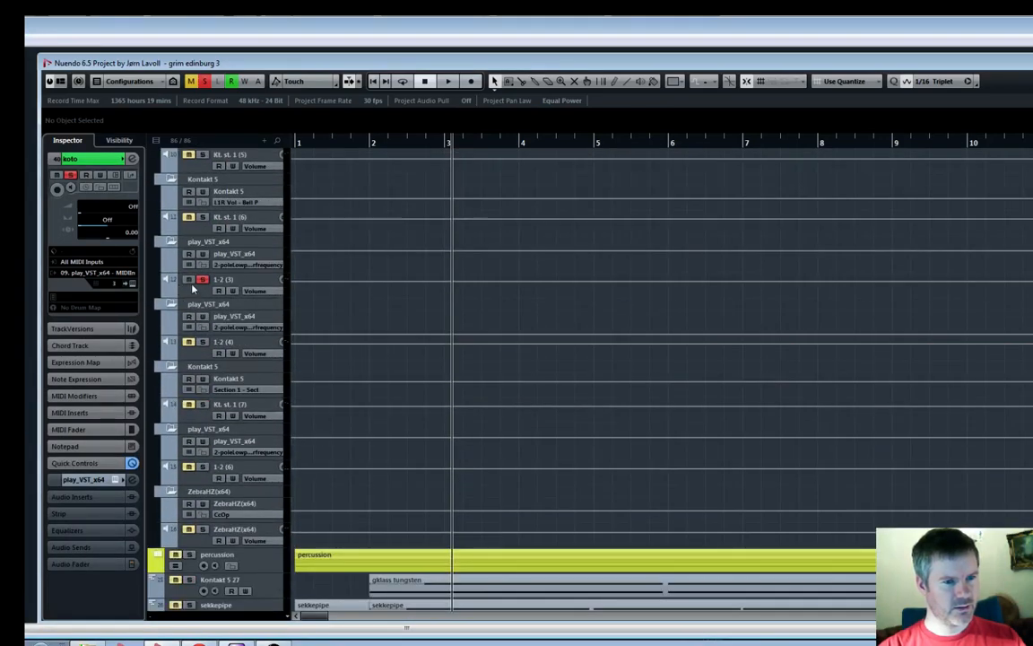
key(space)
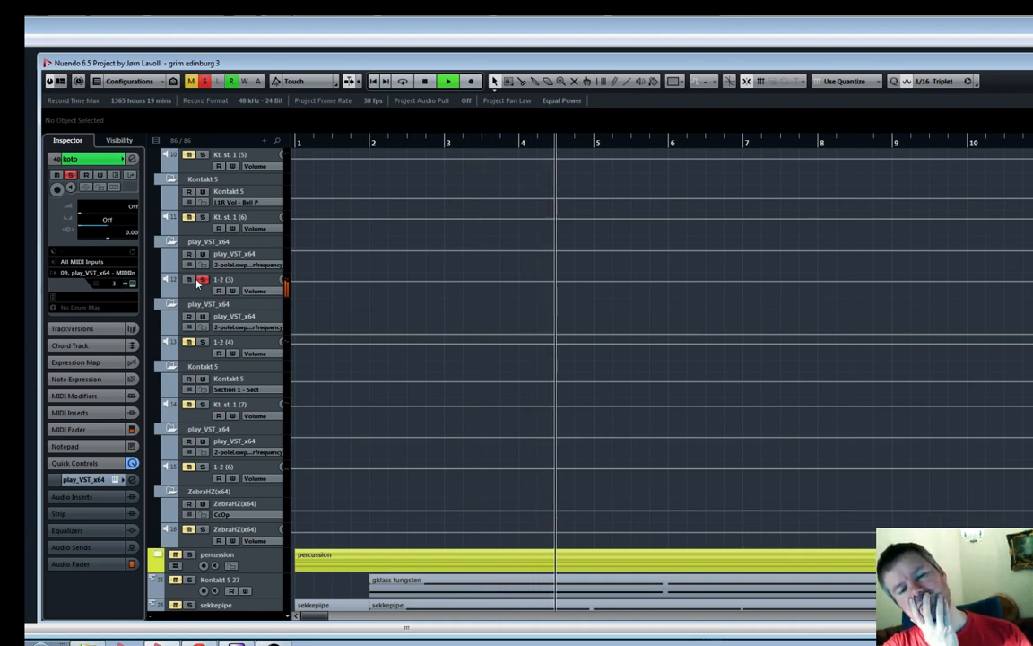
key(space)
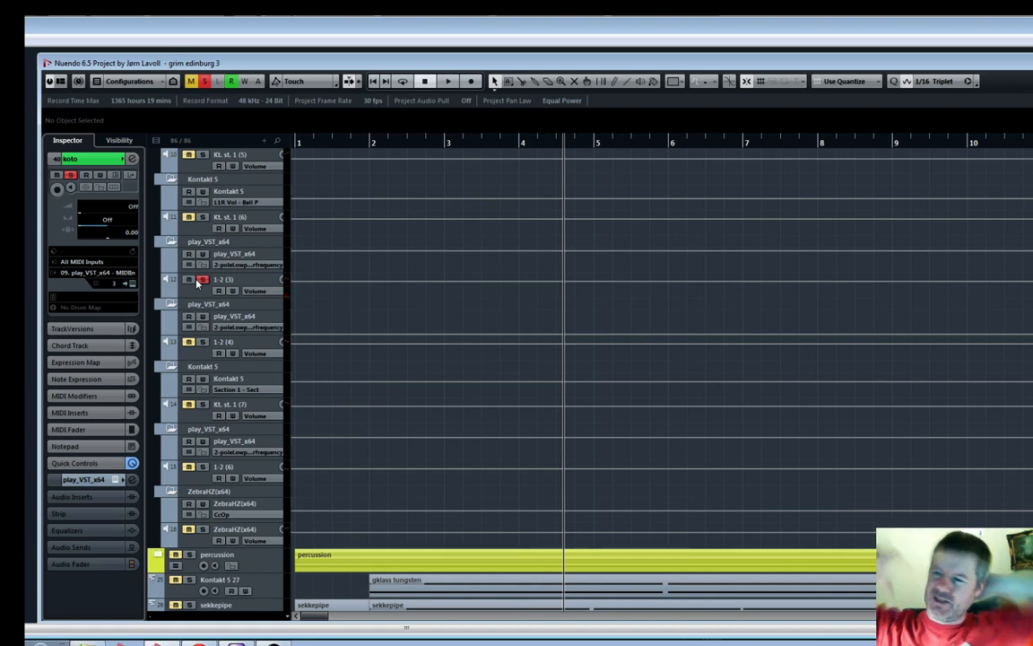
Open the VST Instruments rack, check the loaded instruments around slot 11, and close the rack
key(F11)
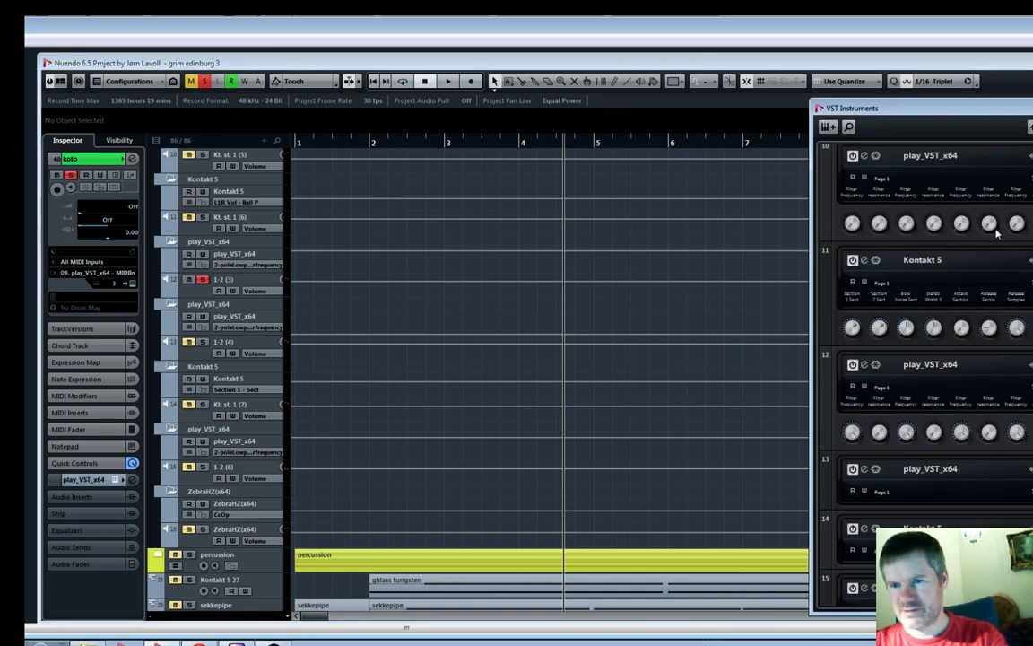
click(864, 260)
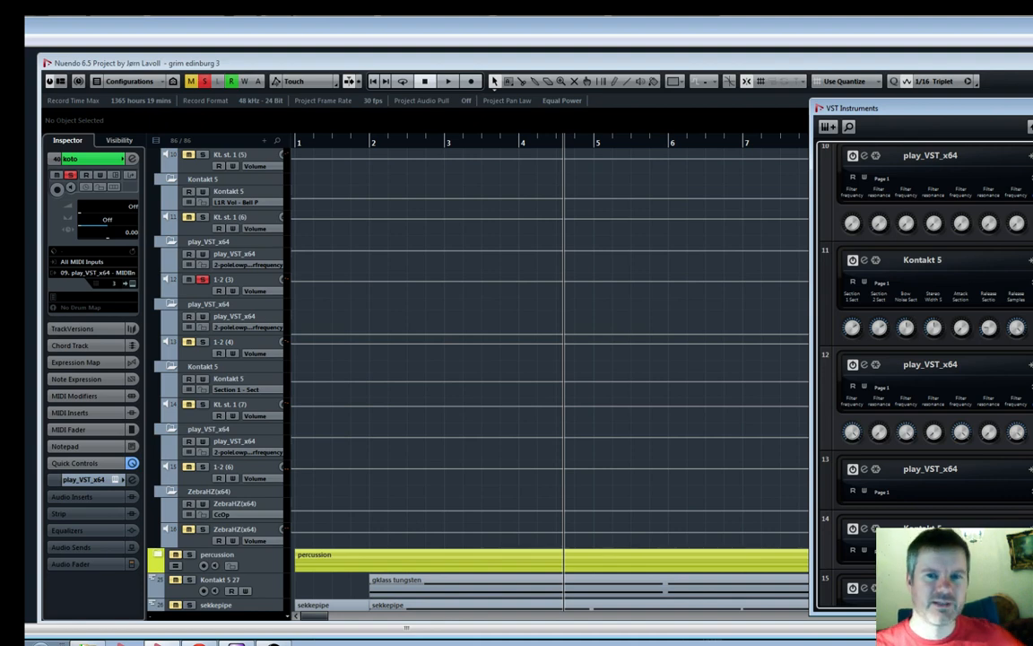
key(F11)
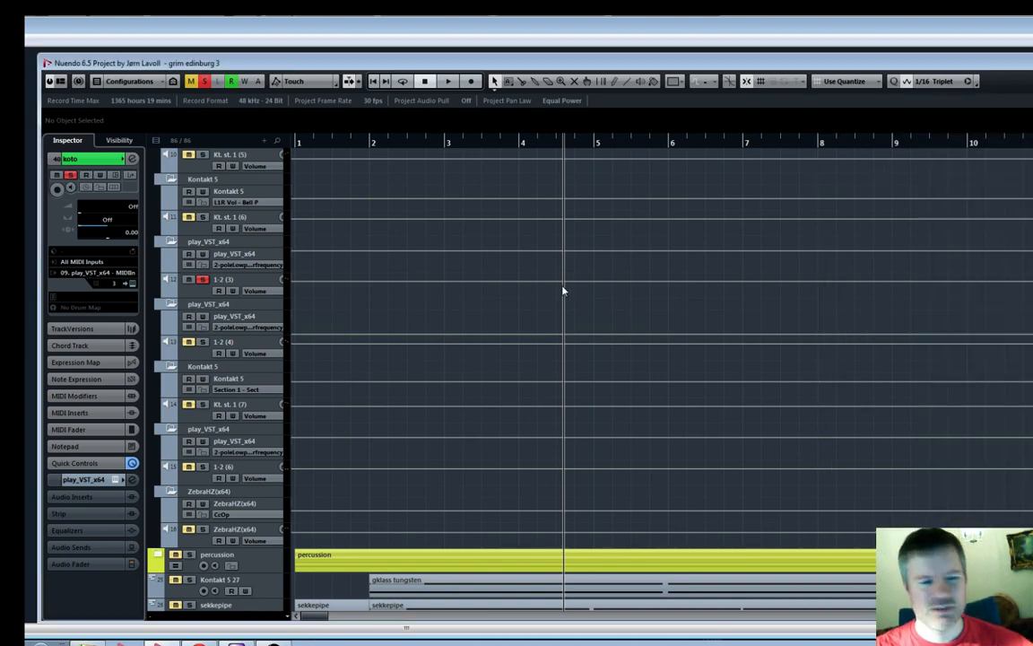
Toggle solo on the 1-2 (3) output channel and play the project to check which MIDI tracks feed it
click(202, 278)
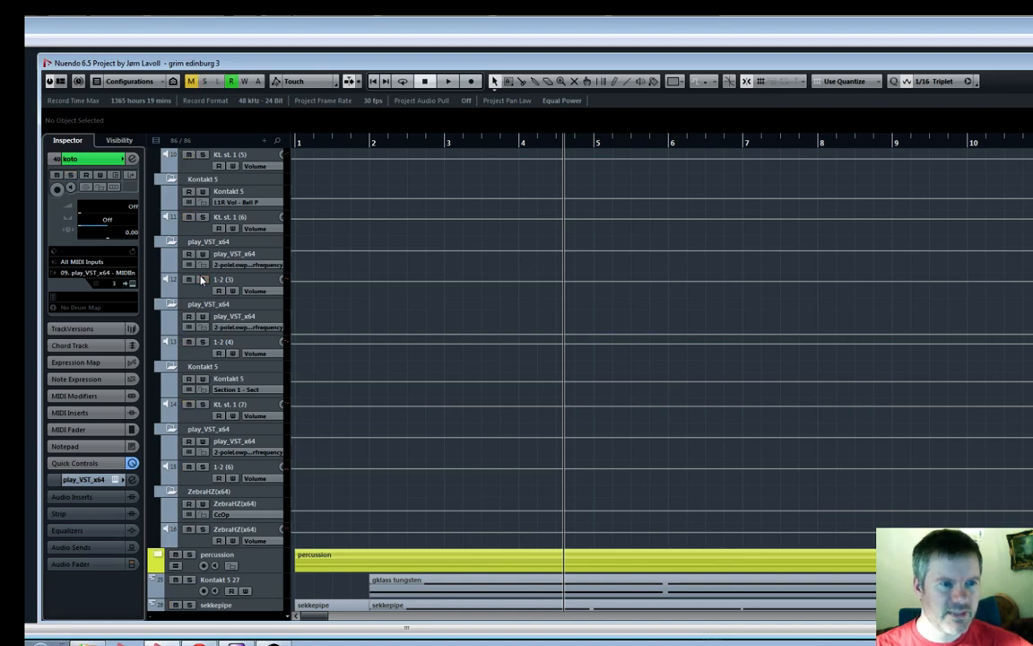
click(202, 281)
key(space)
scroll(381, 308, down, 5)
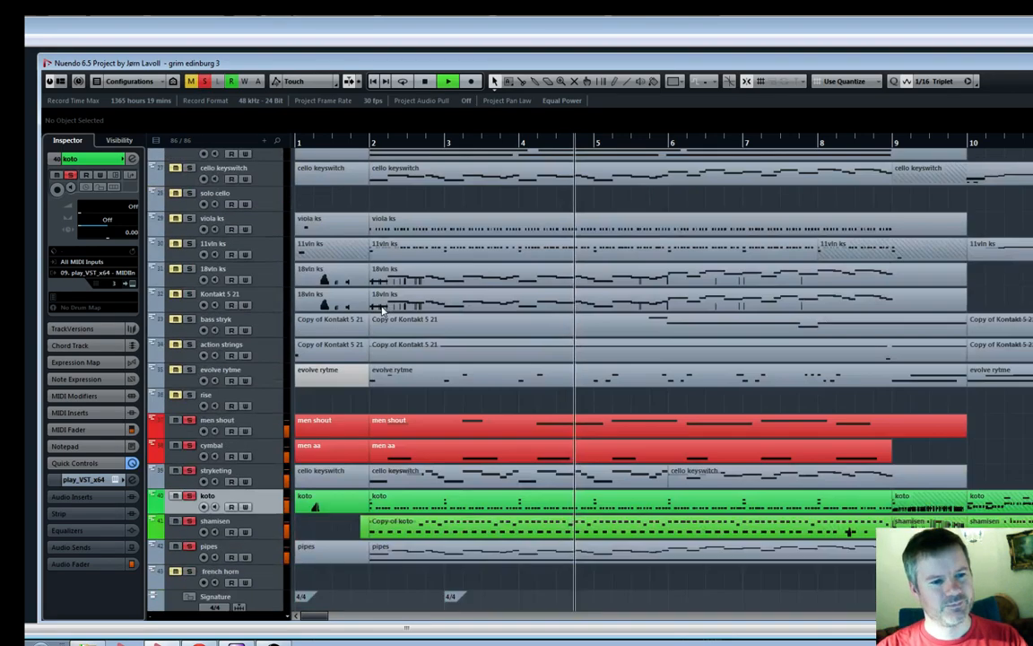
key(space)
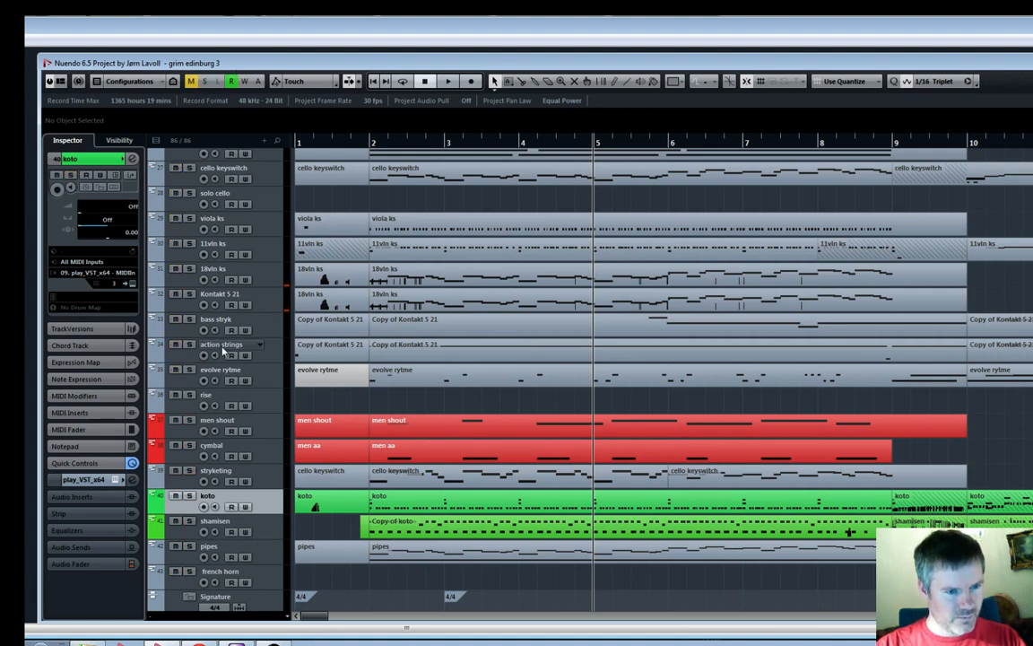
Solo the koto track and listen to it from bar 5
key(space)
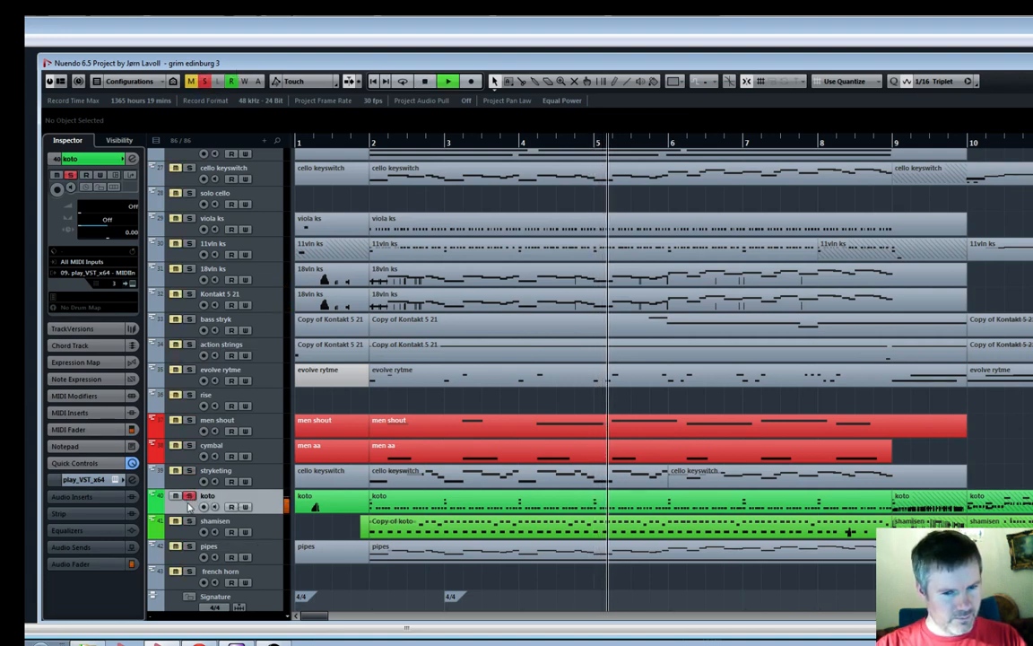
key(space)
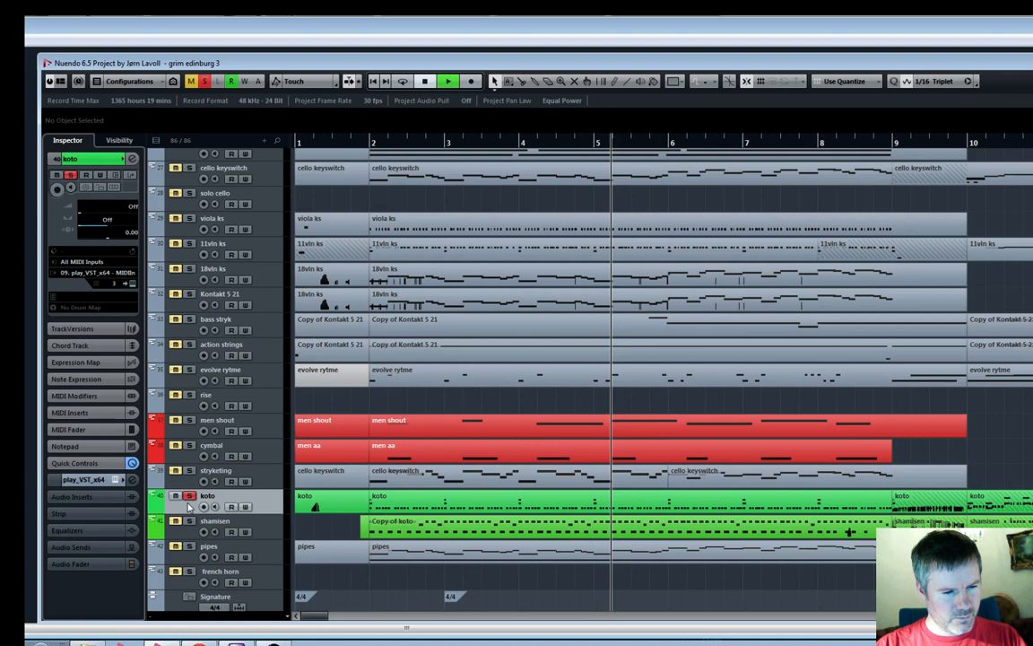
key(space)
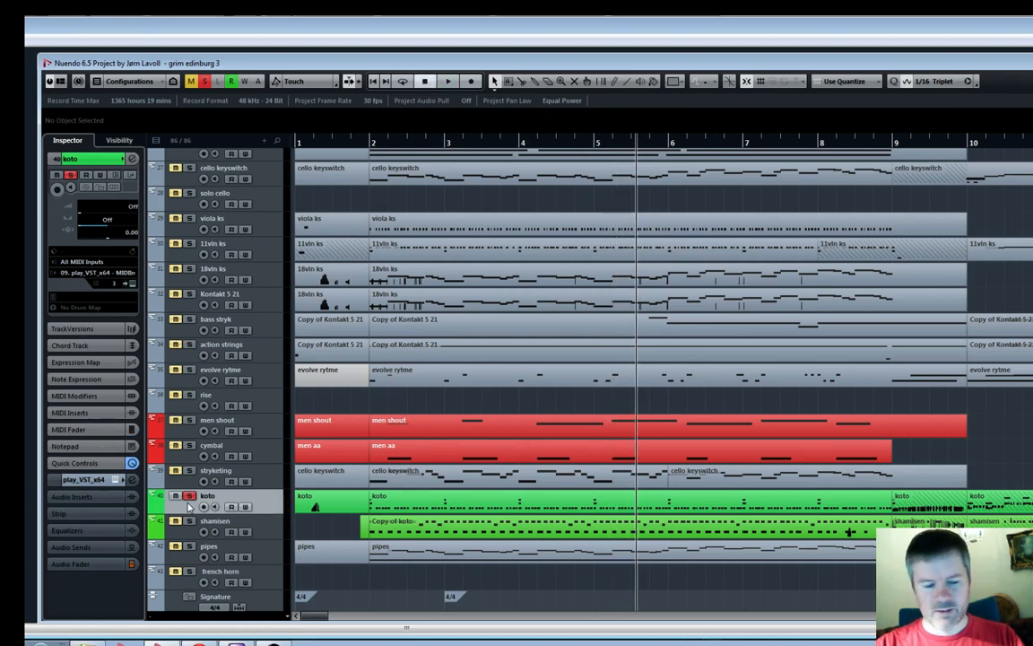
Play the soloed koto with the VST Instruments rack open to check its instrument, and close the rack
key(F11)
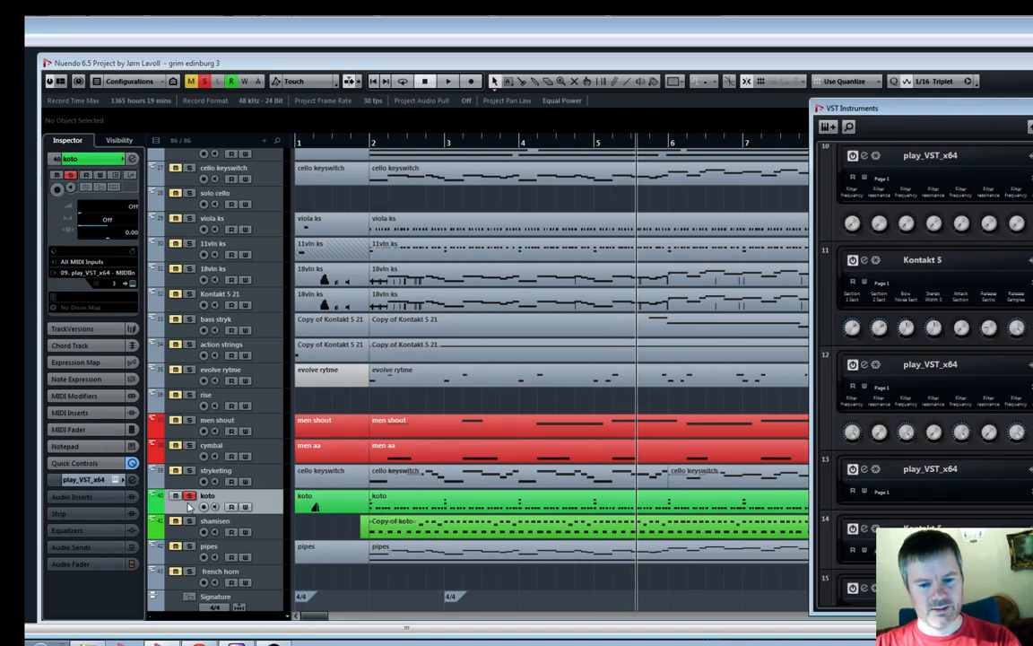
key(space)
key(space)
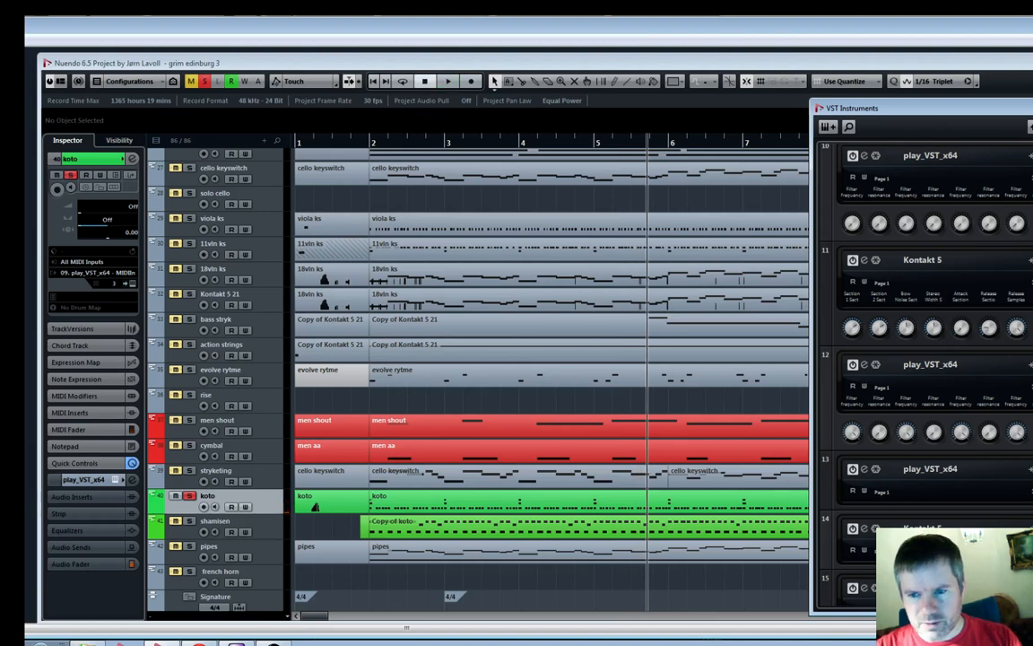
scroll(924, 358, down, 1)
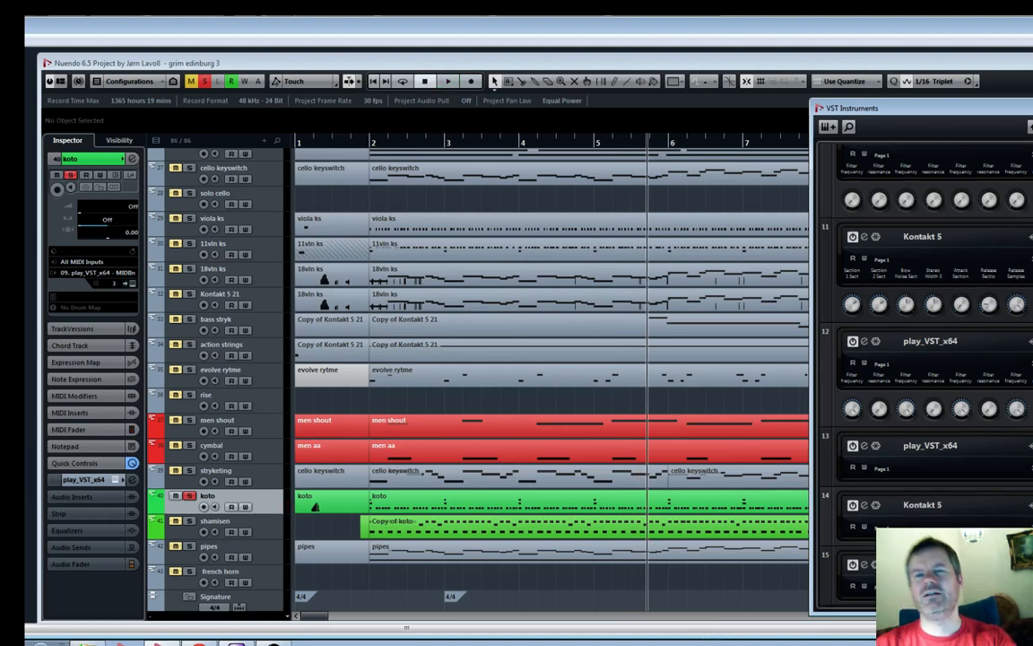
key(F11)
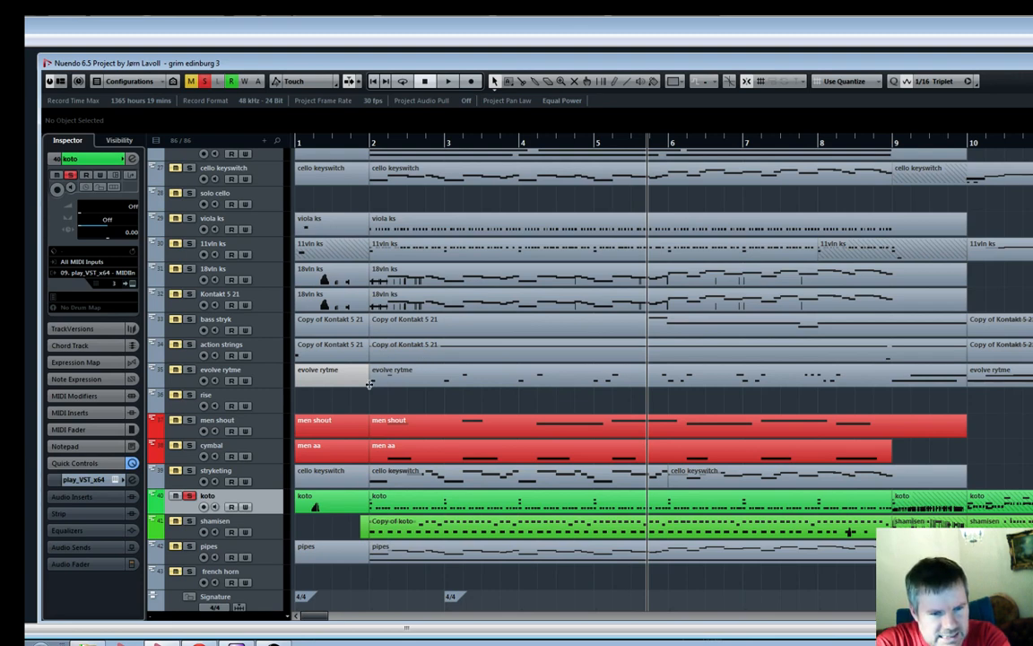
Turn off solo on the koto track, listen to the men shout track soloed, and clear its solo
click(189, 496)
key(space)
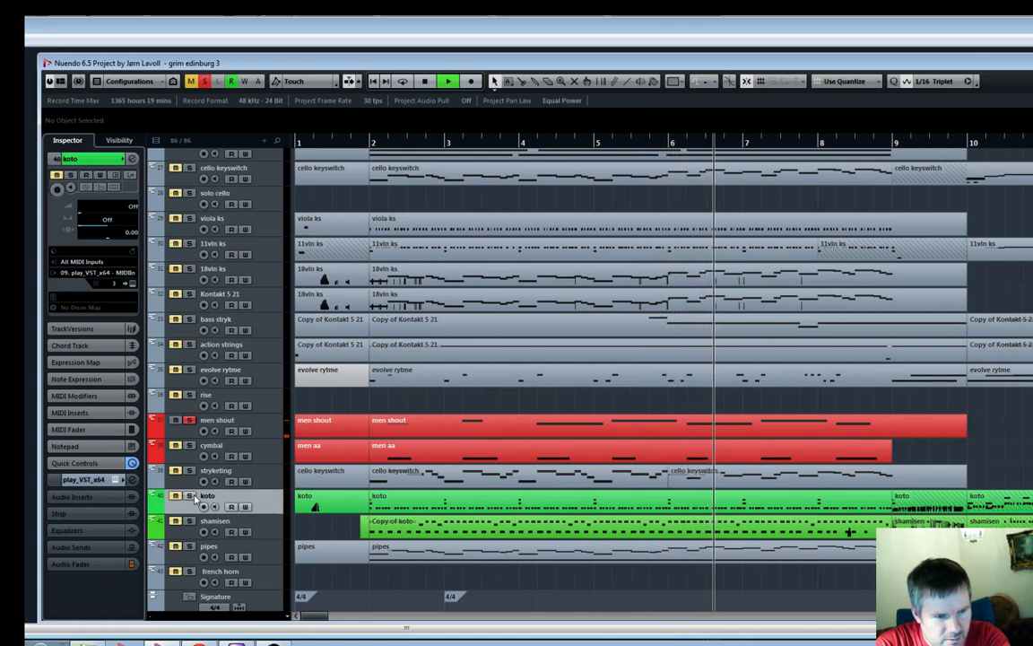
key(space)
click(189, 420)
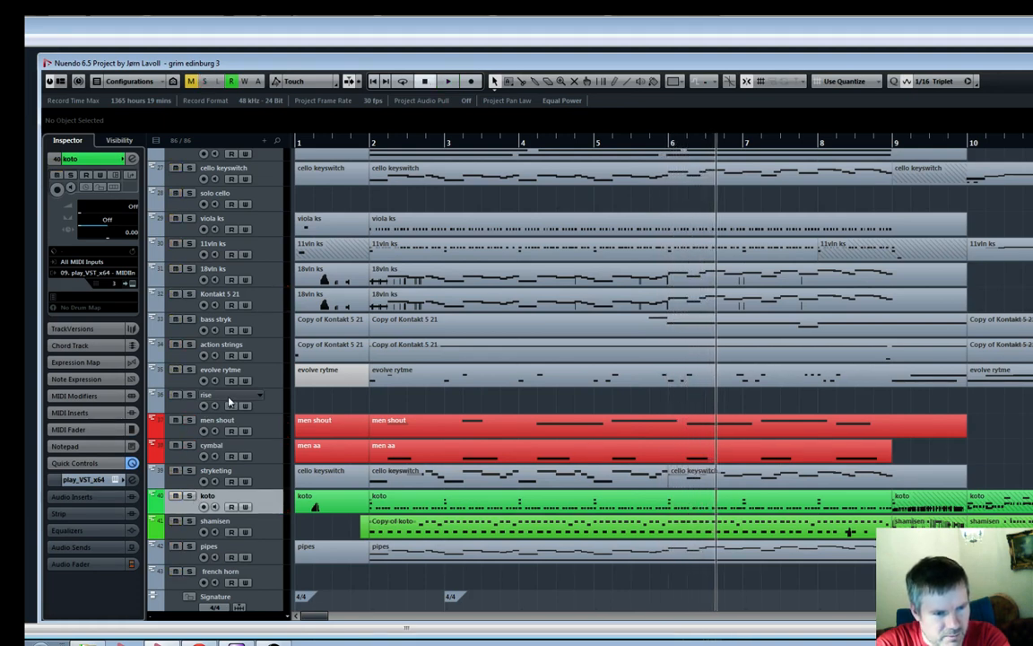
Solo the koto track and check which output channel and MIDI tracks are soloed along with it
click(190, 496)
scroll(196, 494, up, 5)
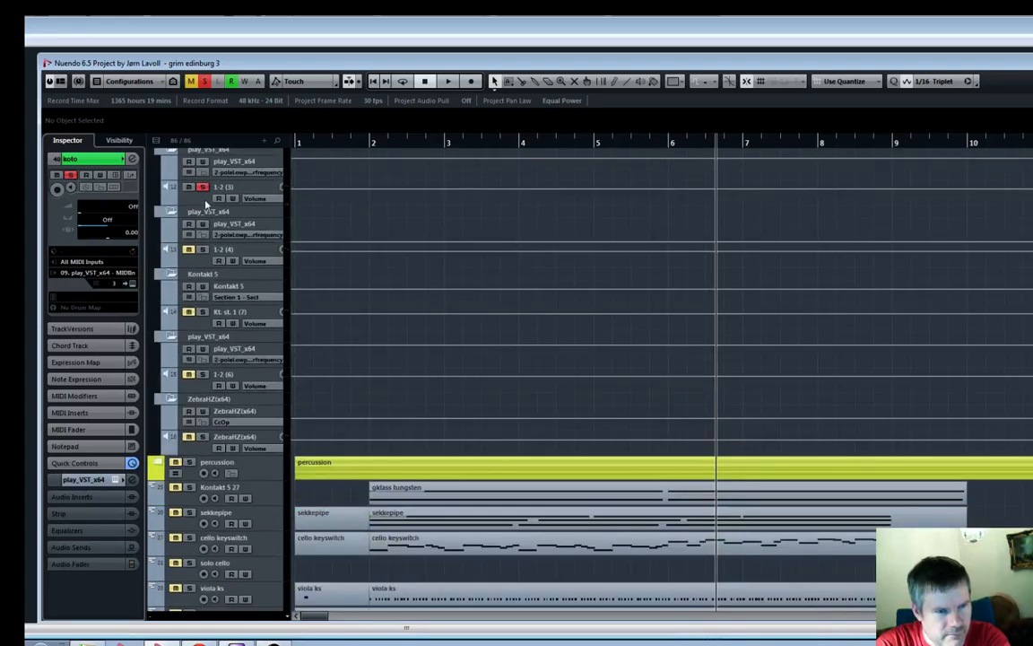
scroll(292, 356, down, 5)
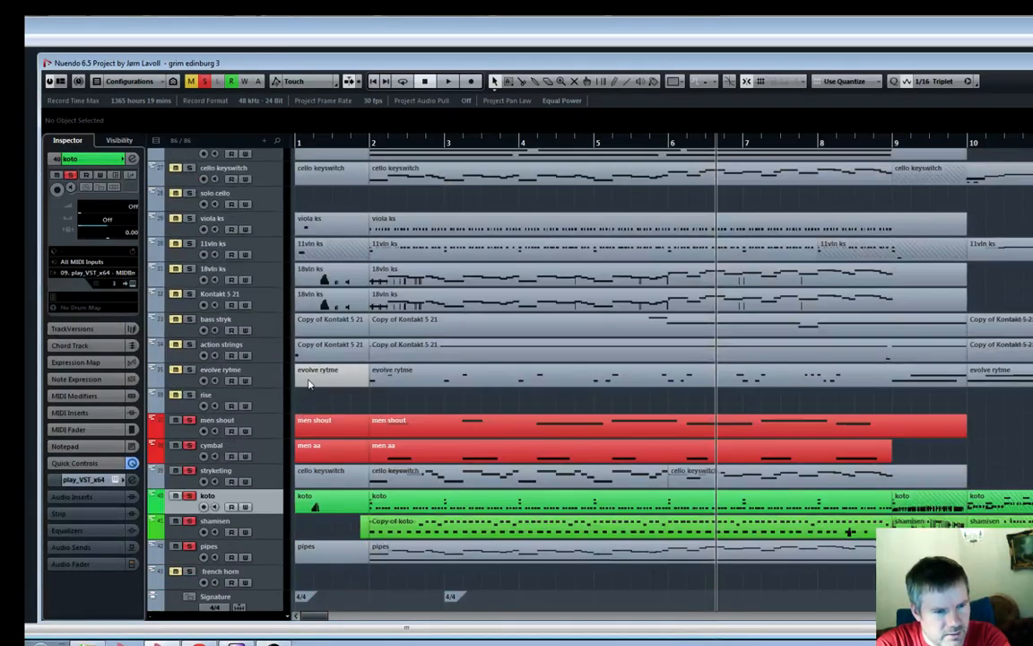
scroll(308, 383, down, 4)
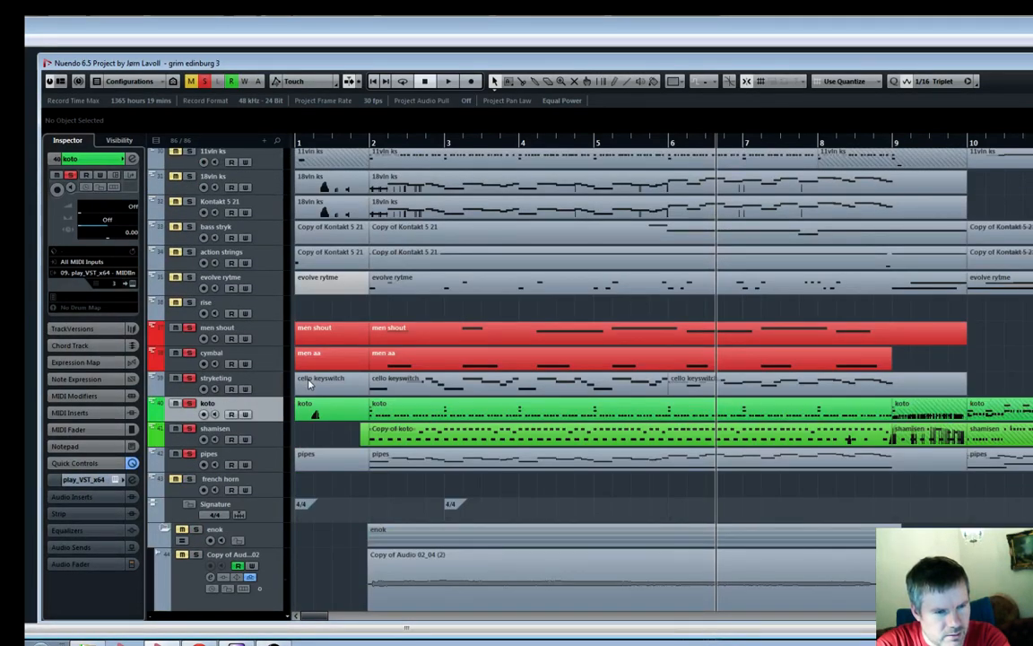
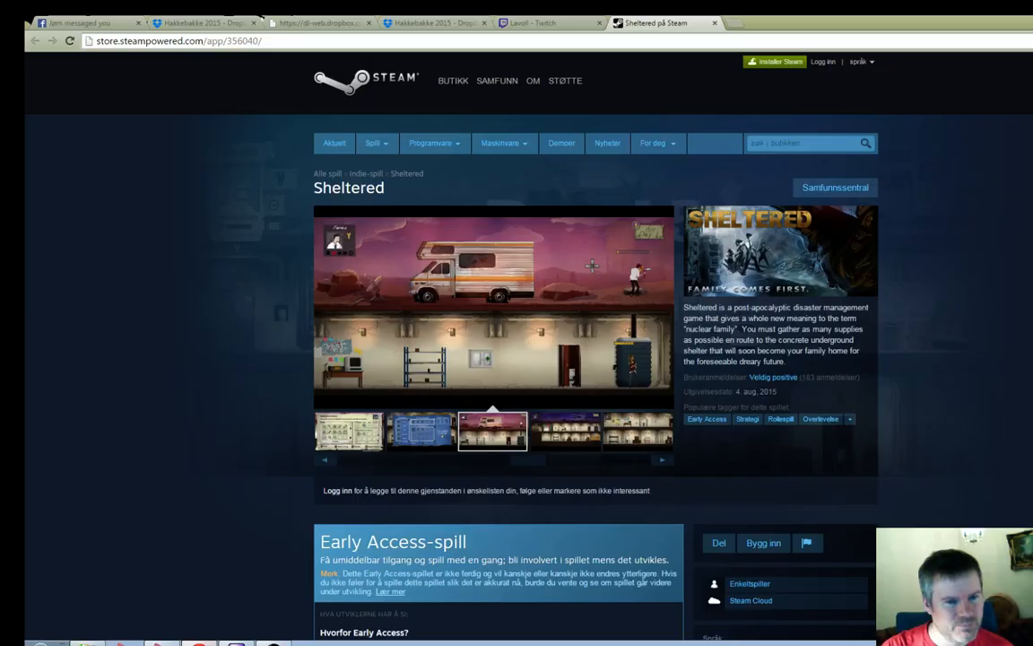
Search the web for "nikon 450 d" in a new browser tab and look over the Canon EOS 450D versus Nikon D3100 comparison
click(733, 26)
text(ni)
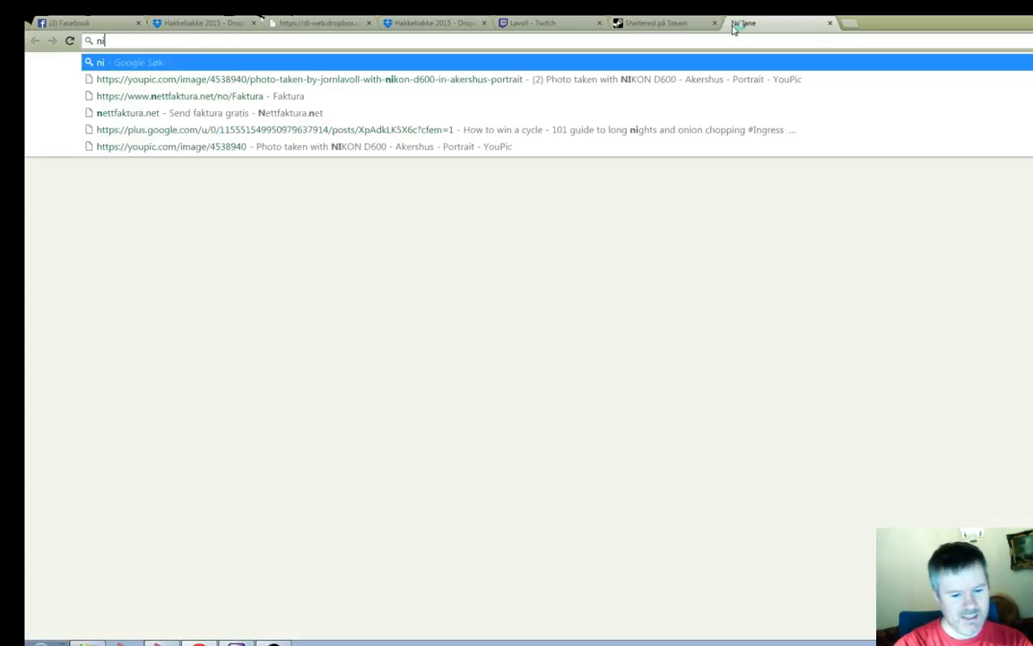
text(kon 450 d)
key(Return)
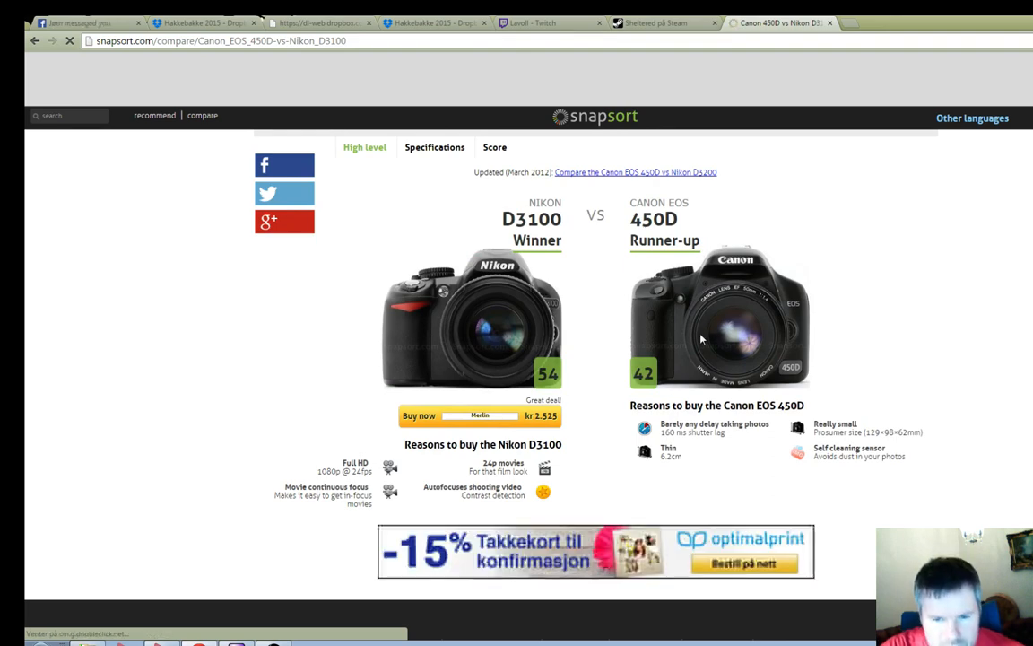
scroll(703, 340, down, 7)
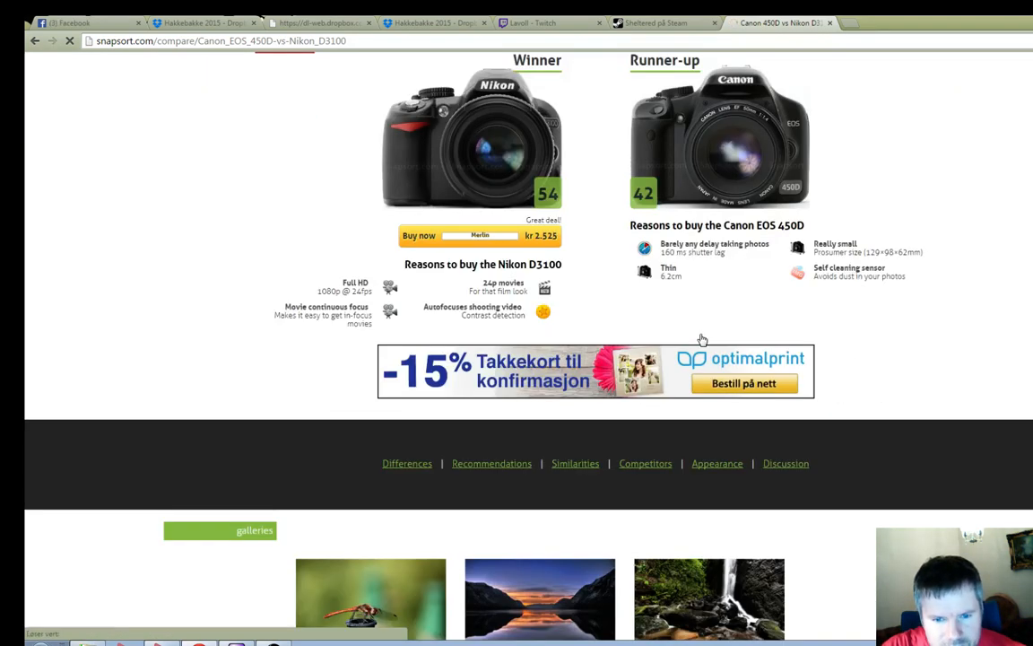
scroll(702, 340, up, 8)
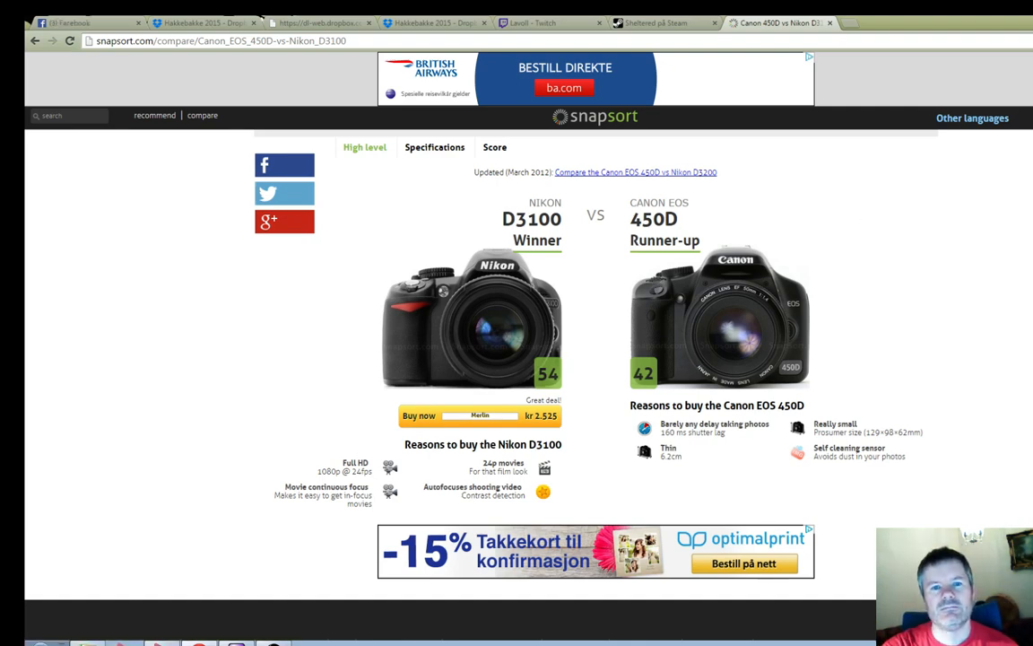
Switch to the Nuendo project, return to the browser by way of the desktop, and bring up the Facebook page
click(162, 643)
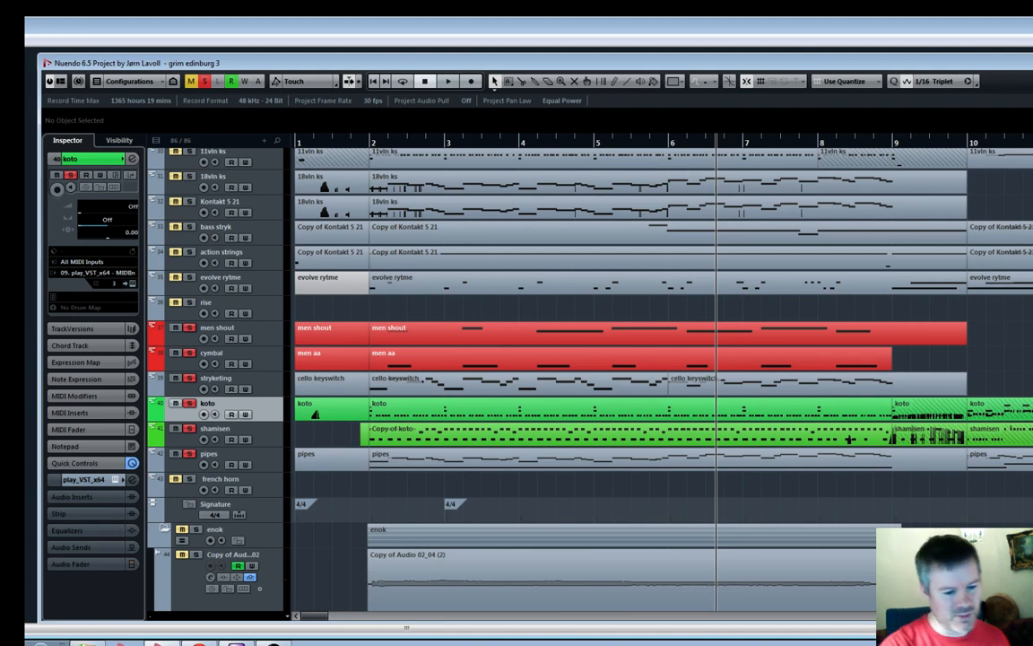
key(super+d)
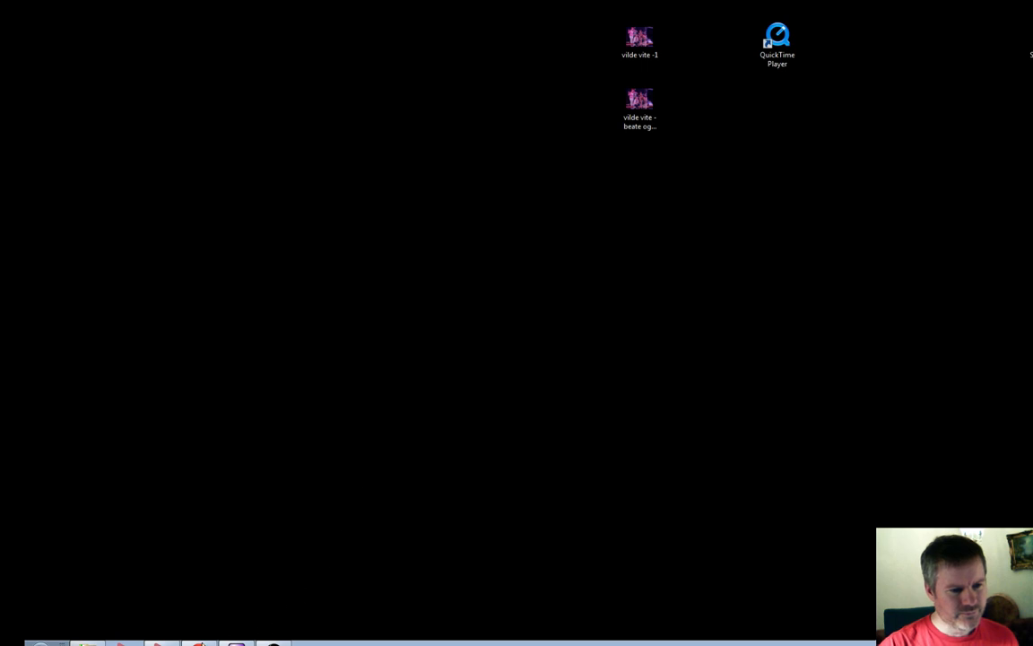
click(202, 643)
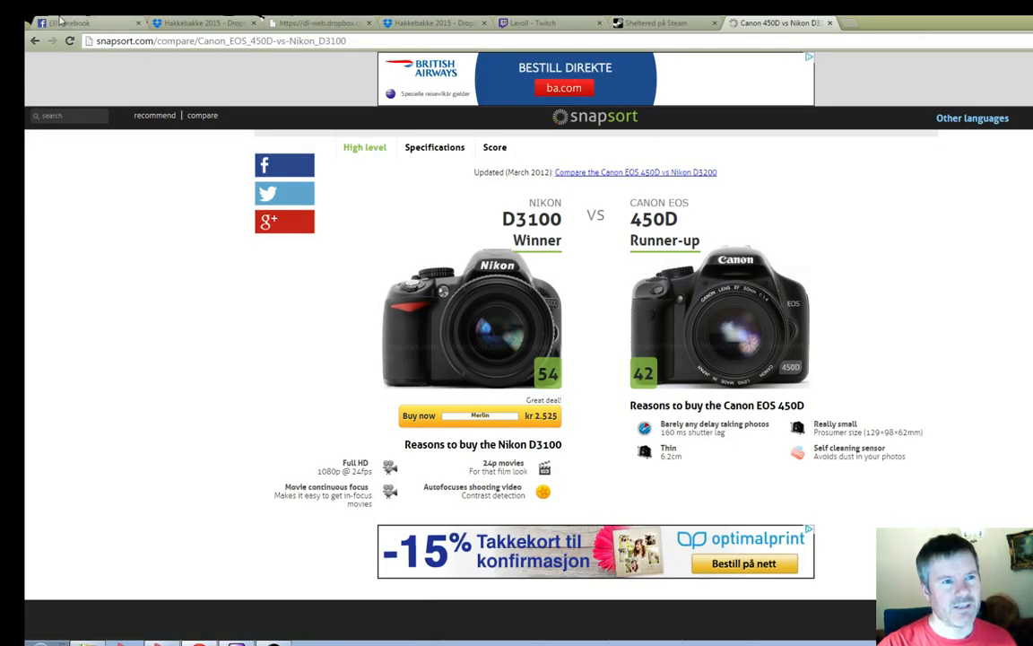
click(59, 20)
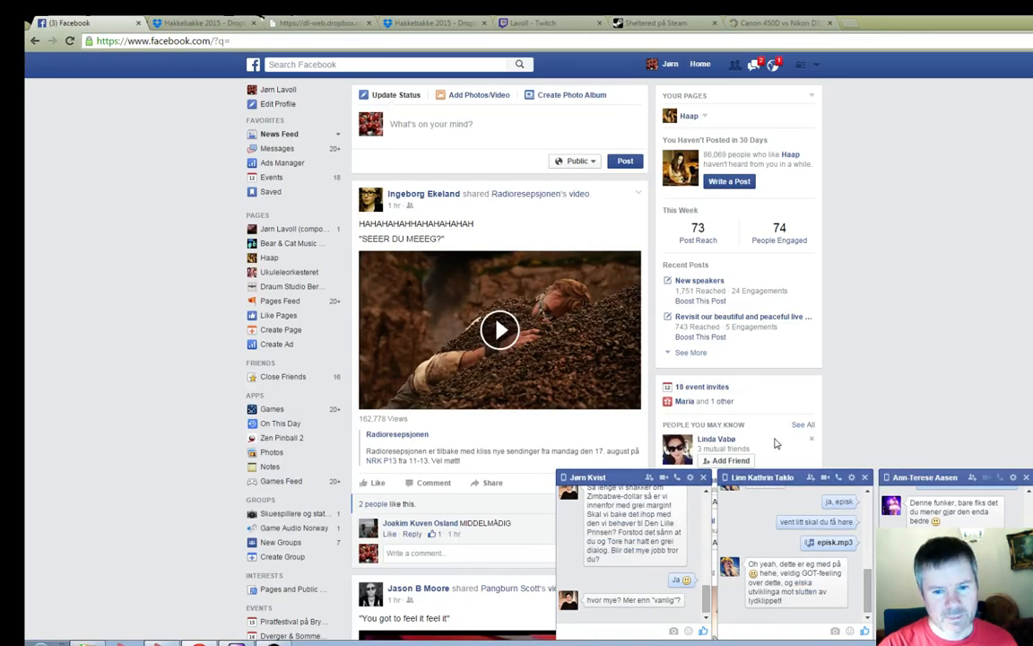
Open the Pixoto site in a new browser tab and go to the account's own recent images
click(851, 23)
text(p)
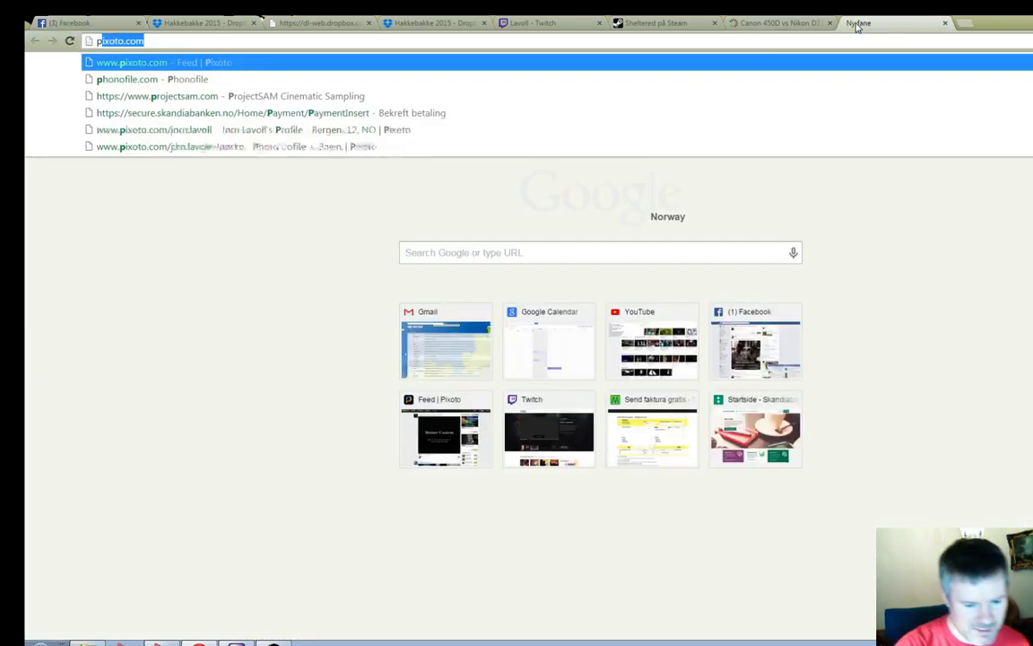
text(ix)
key(Return)
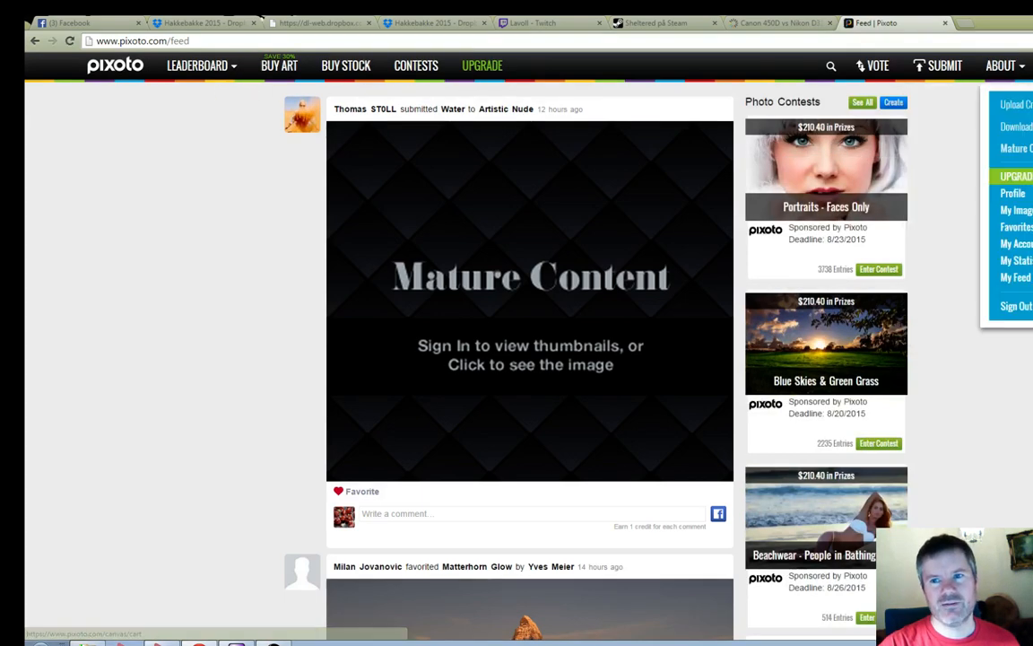
click(799, 248)
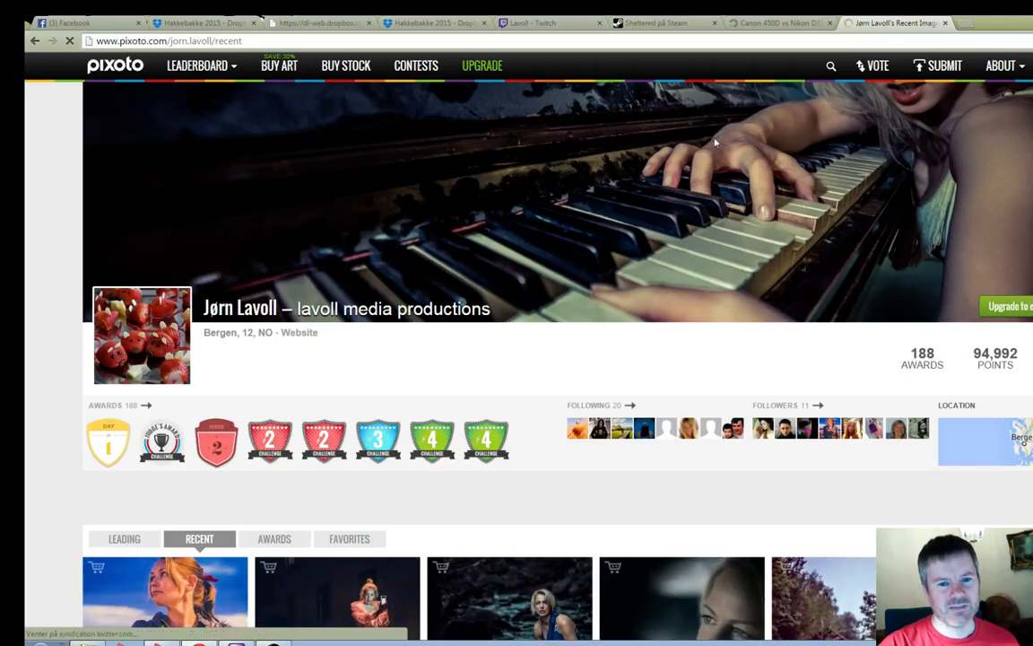
Browse through the profile's recent photos and return to the beginning of the page
scroll(715, 141, down, 8)
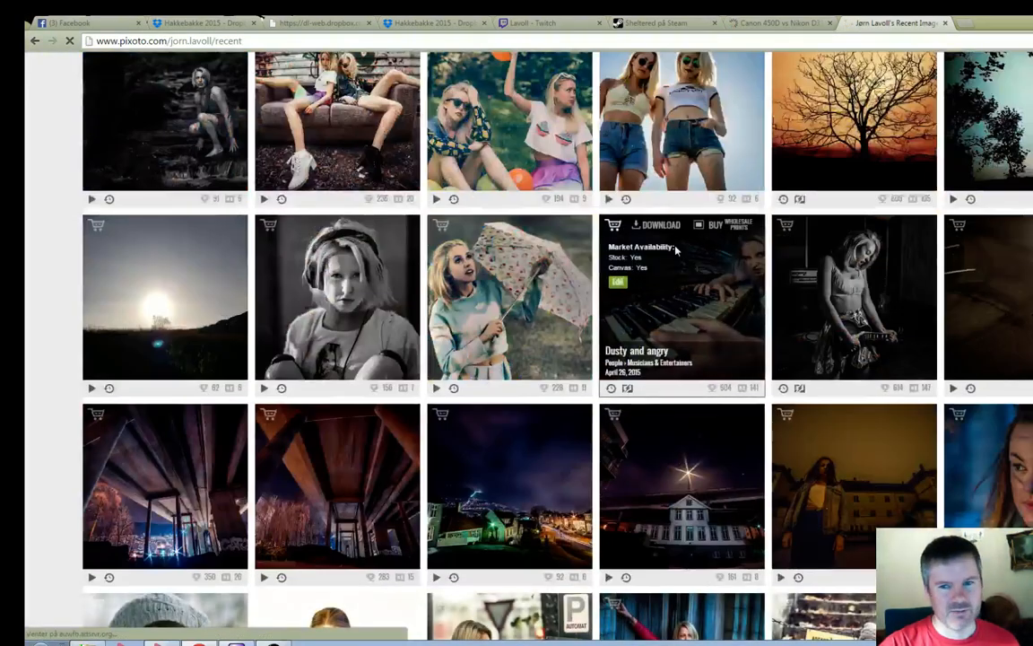
scroll(677, 250, down, 15)
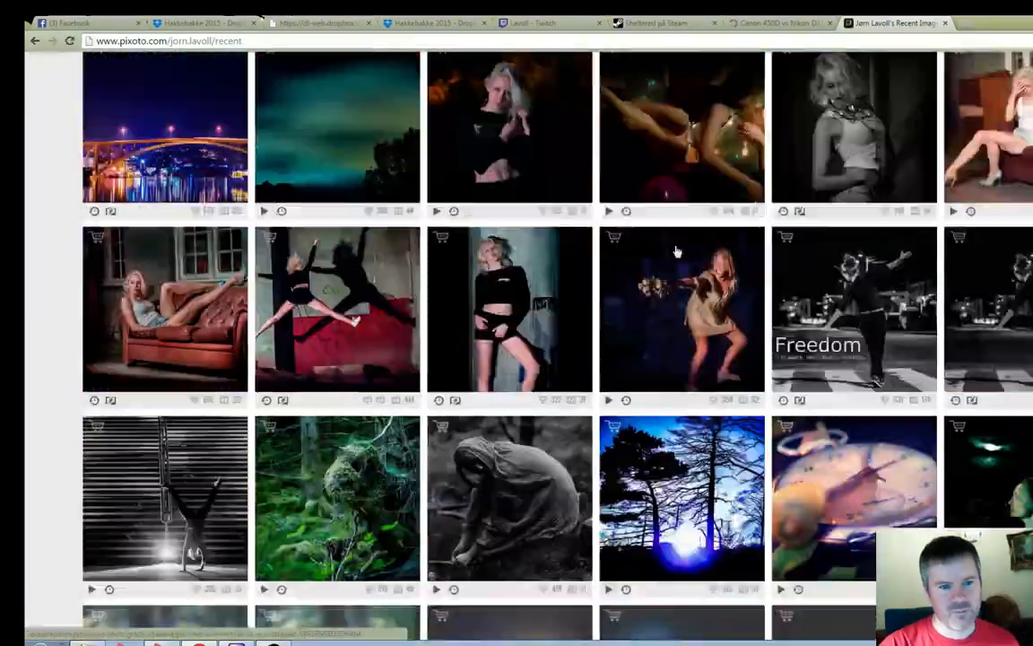
scroll(676, 250, down, 12)
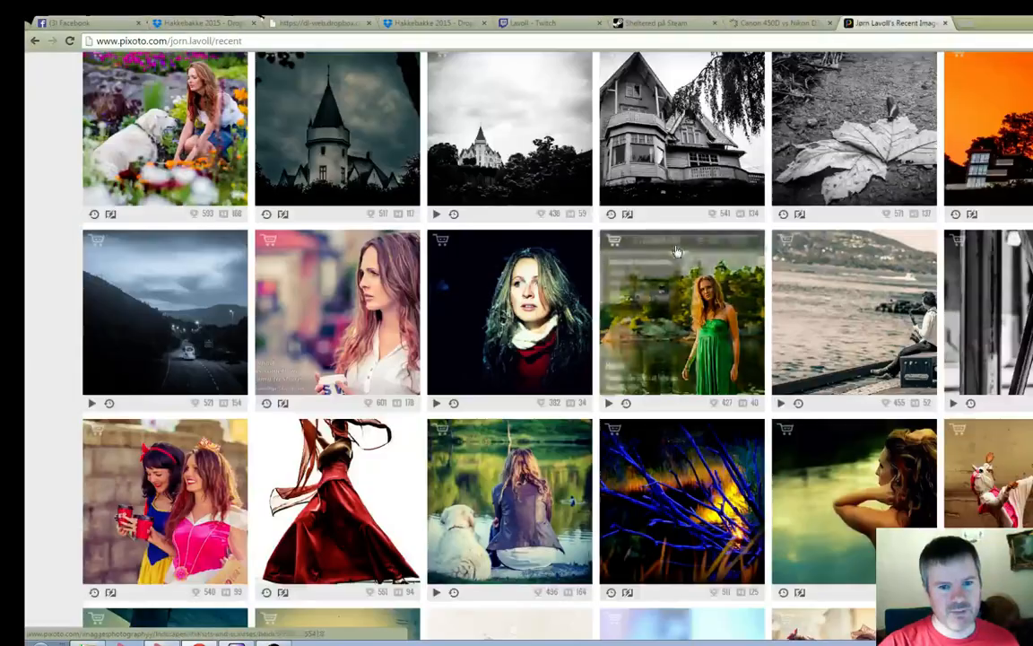
scroll(677, 250, down, 12)
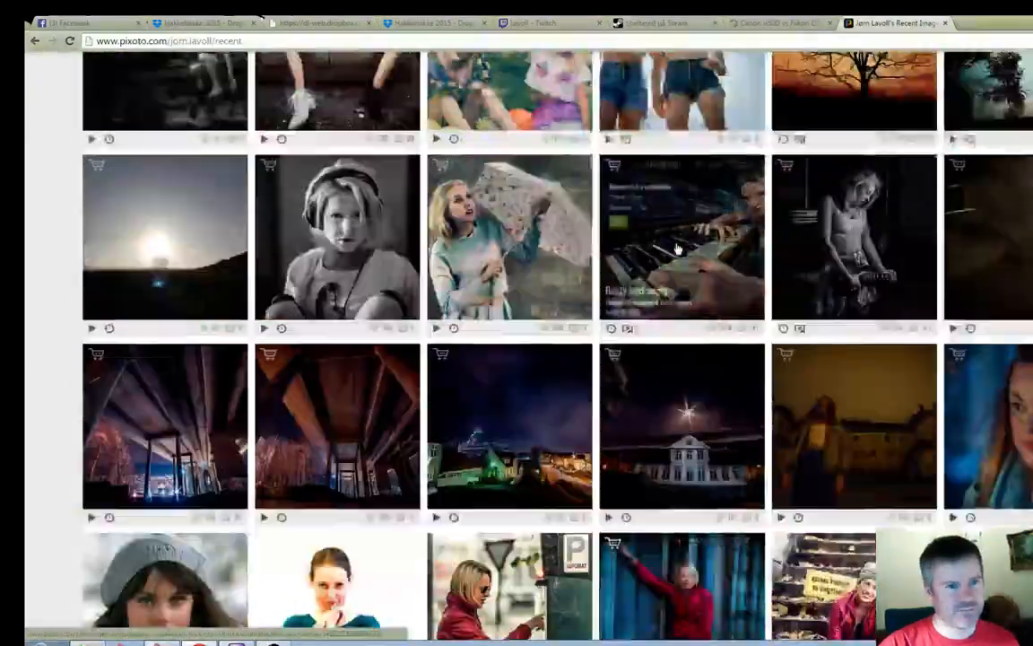
key(Home)
Show the profile's leading images and look through the gallery
click(135, 421)
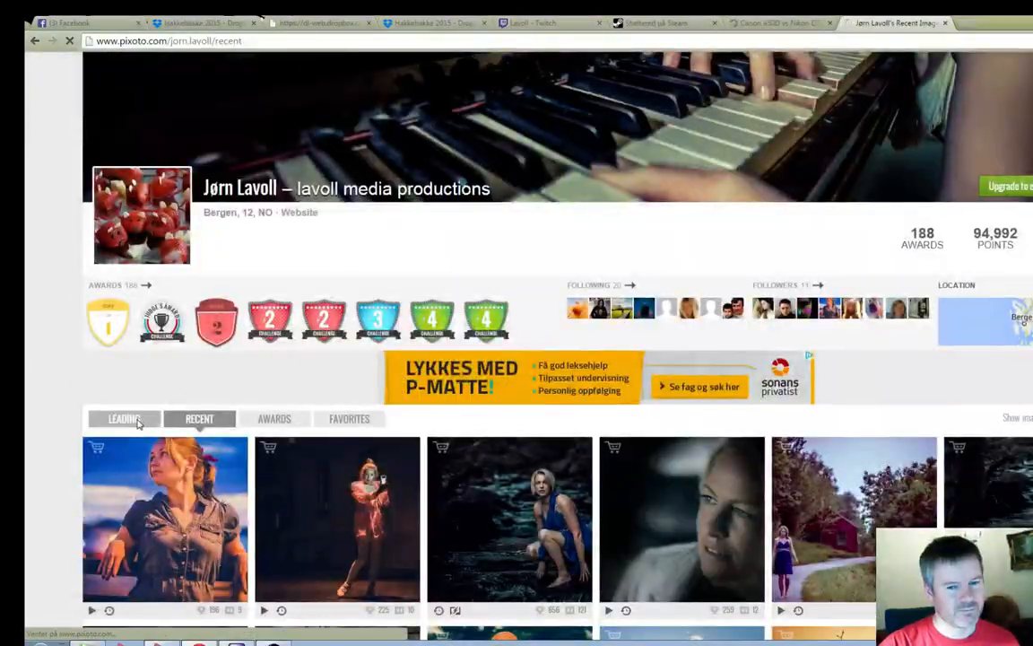
scroll(230, 396, down, 2)
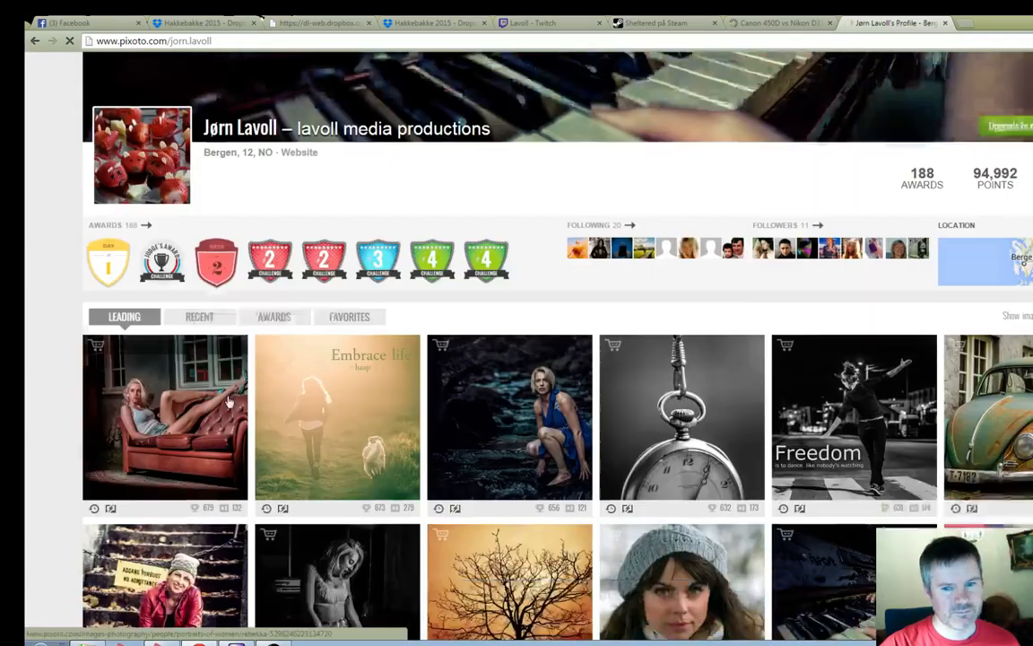
scroll(228, 402, down, 7)
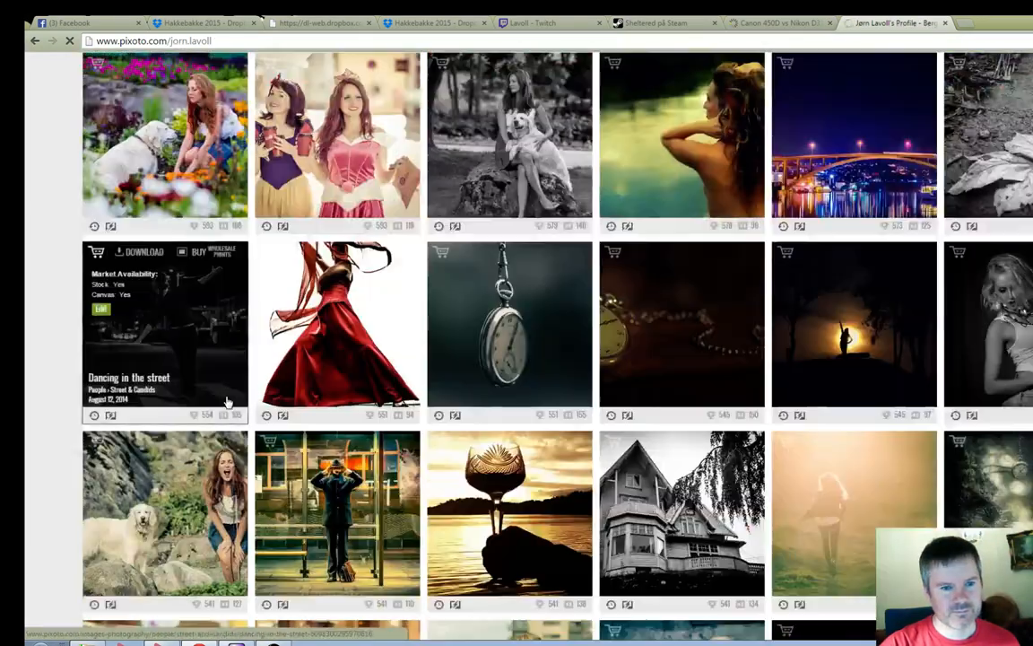
scroll(228, 402, down, 8)
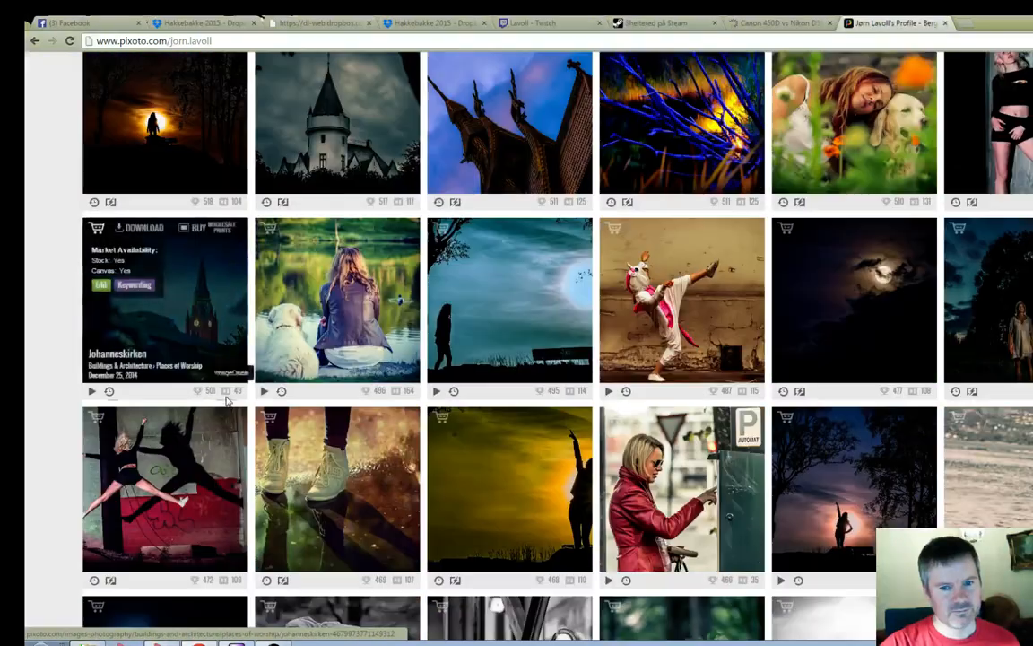
scroll(229, 402, down, 2)
View the piano photo "Dusty and angry" on its own page and go back to the leading images
scroll(229, 402, up, 15)
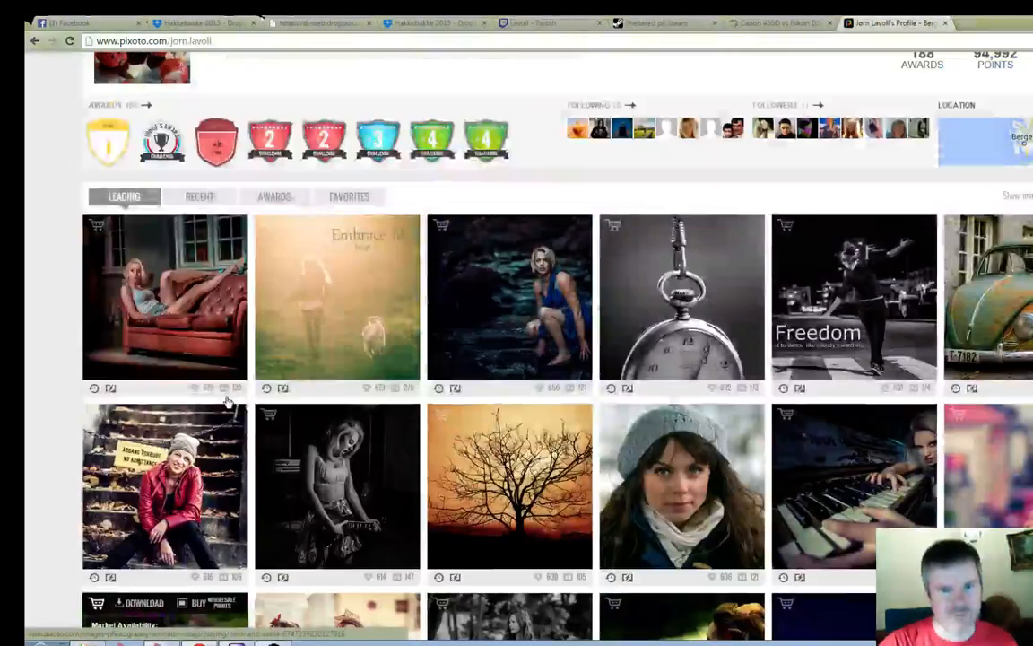
click(871, 477)
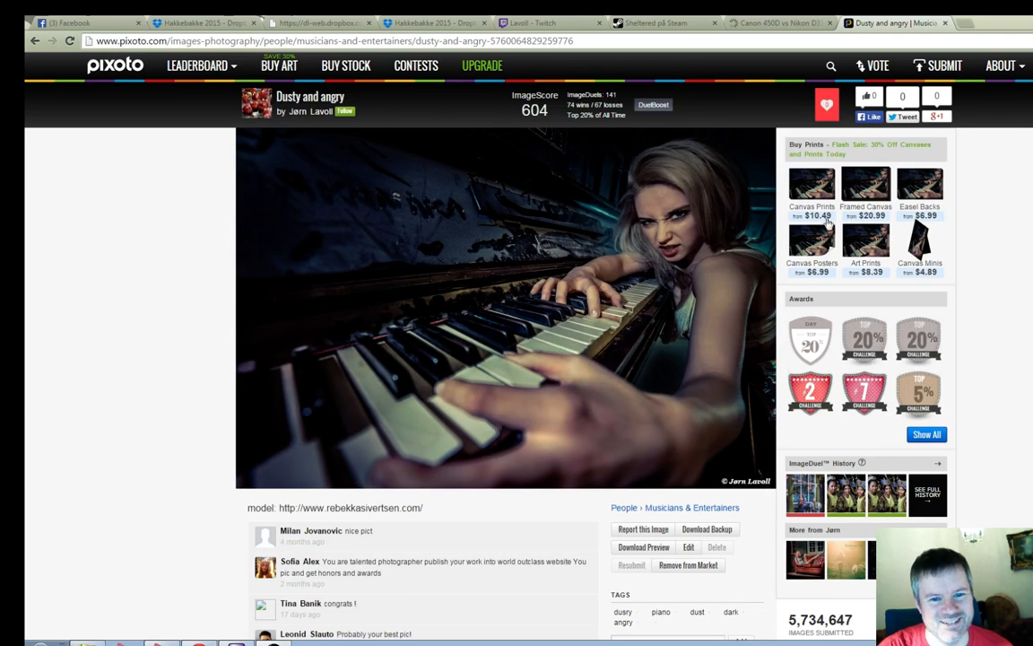
click(35, 40)
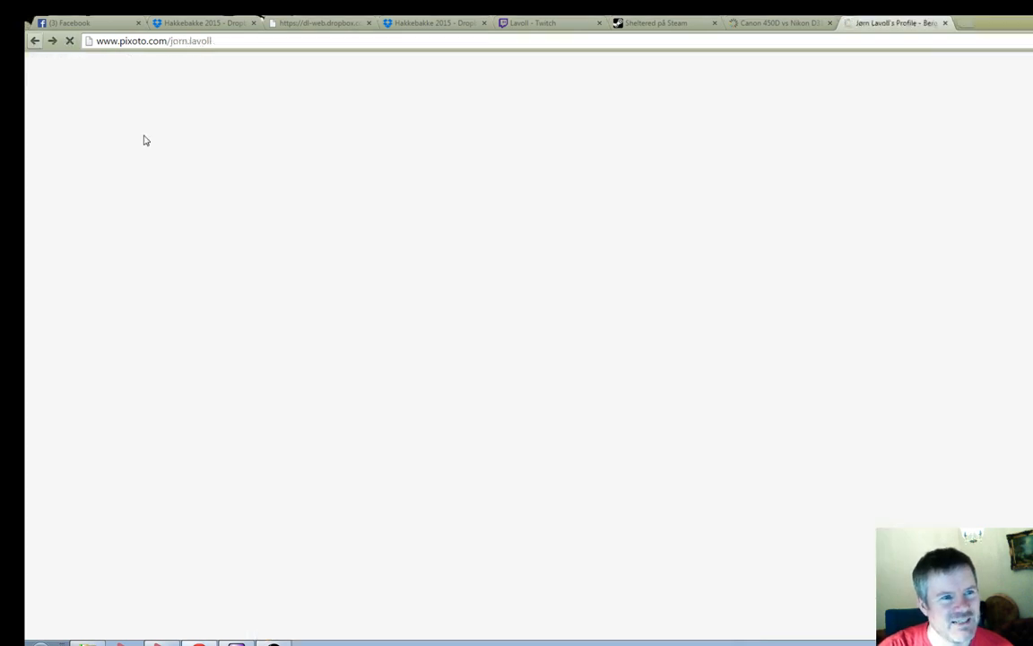
Find the Street & Candids photo of two women on a couch, view it on its own page, and resume browsing the gallery
scroll(179, 341, down, 4)
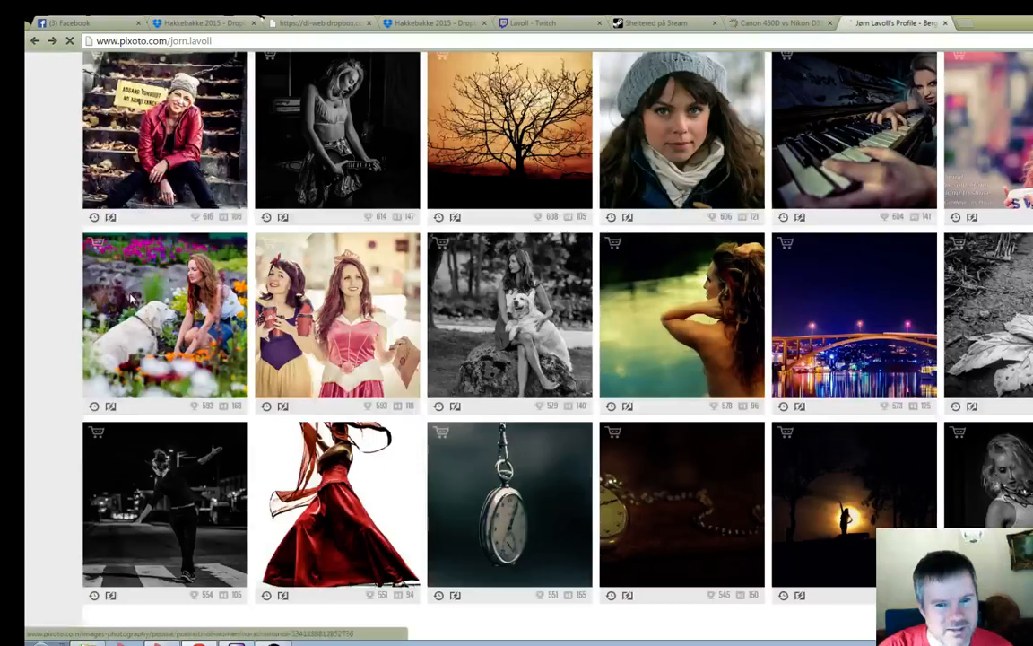
scroll(130, 298, down, 3)
scroll(130, 298, down, 12)
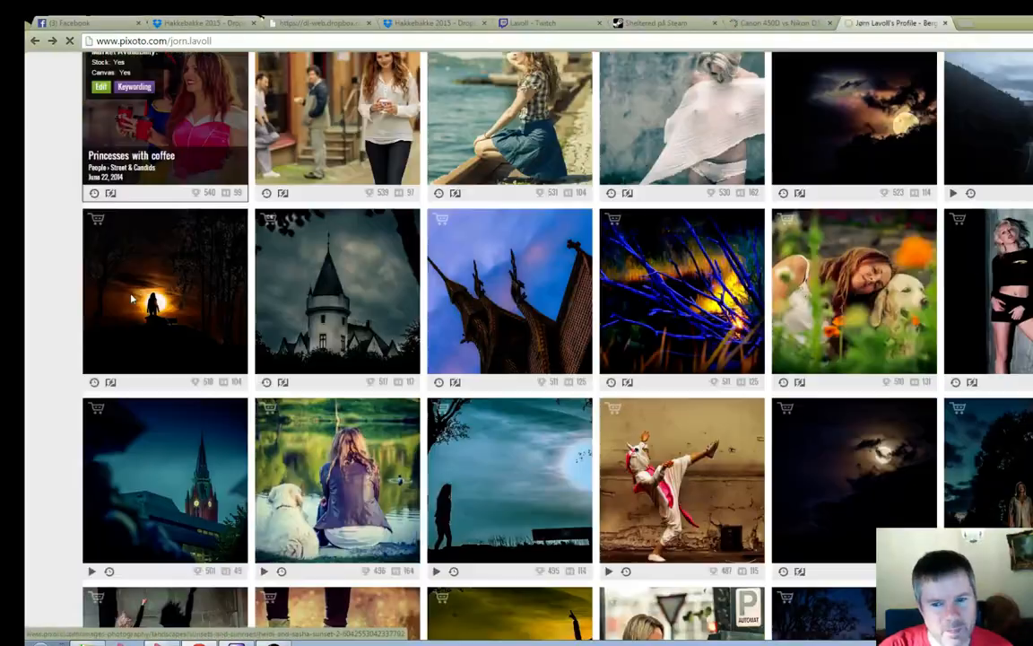
scroll(130, 298, down, 10)
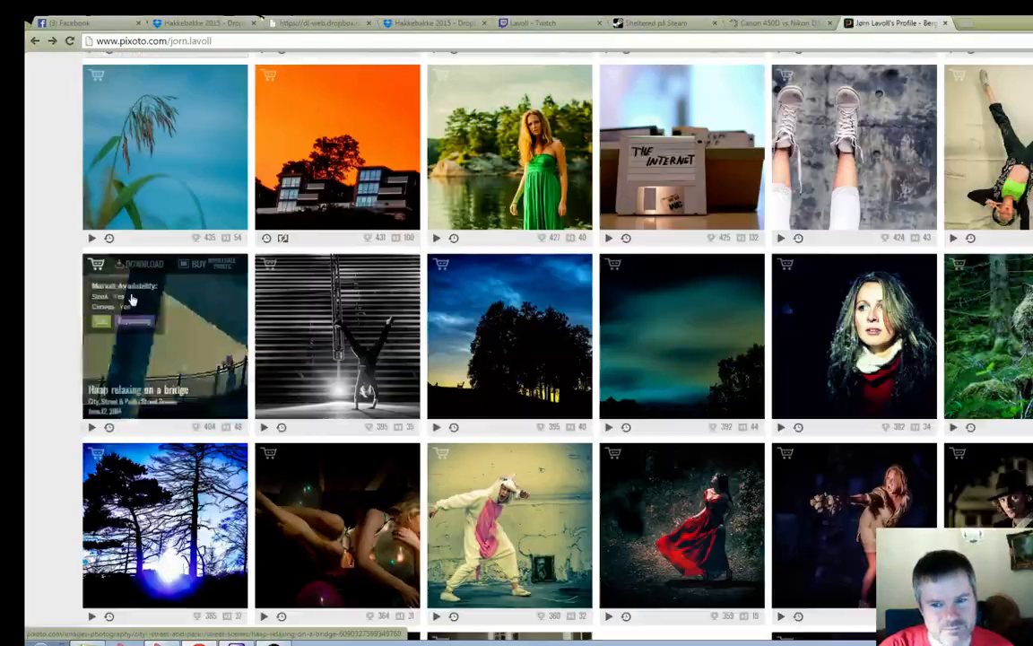
scroll(130, 299, down, 9)
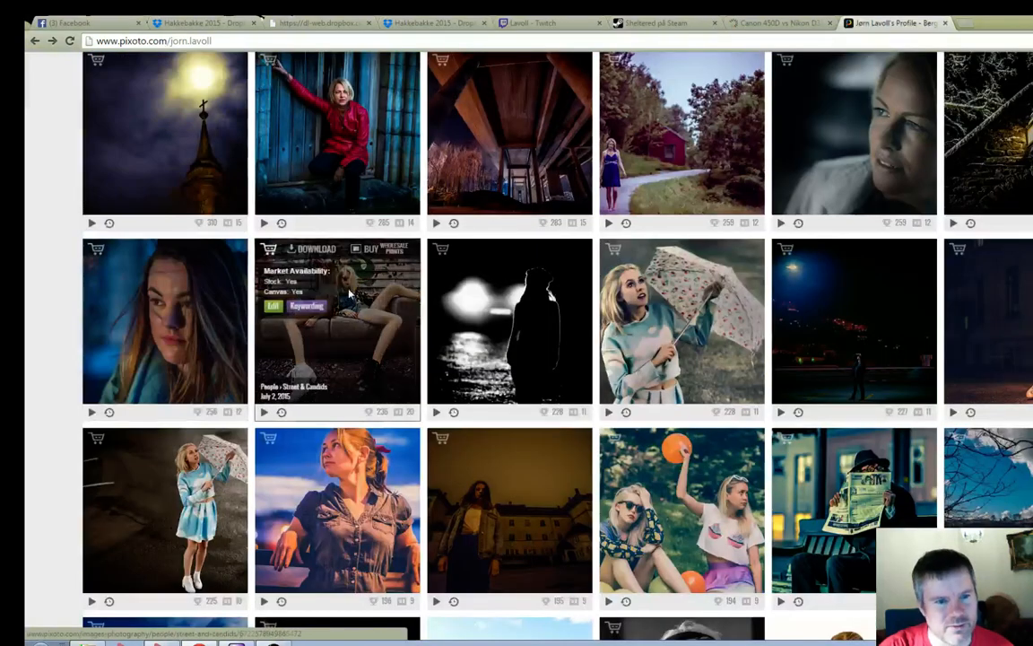
click(350, 294)
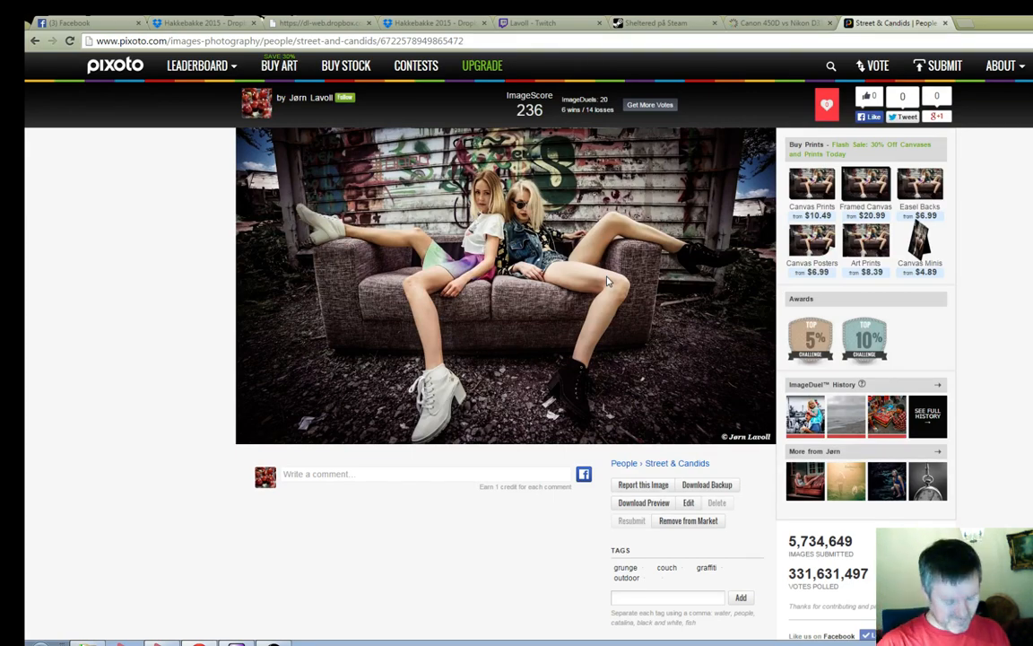
click(35, 40)
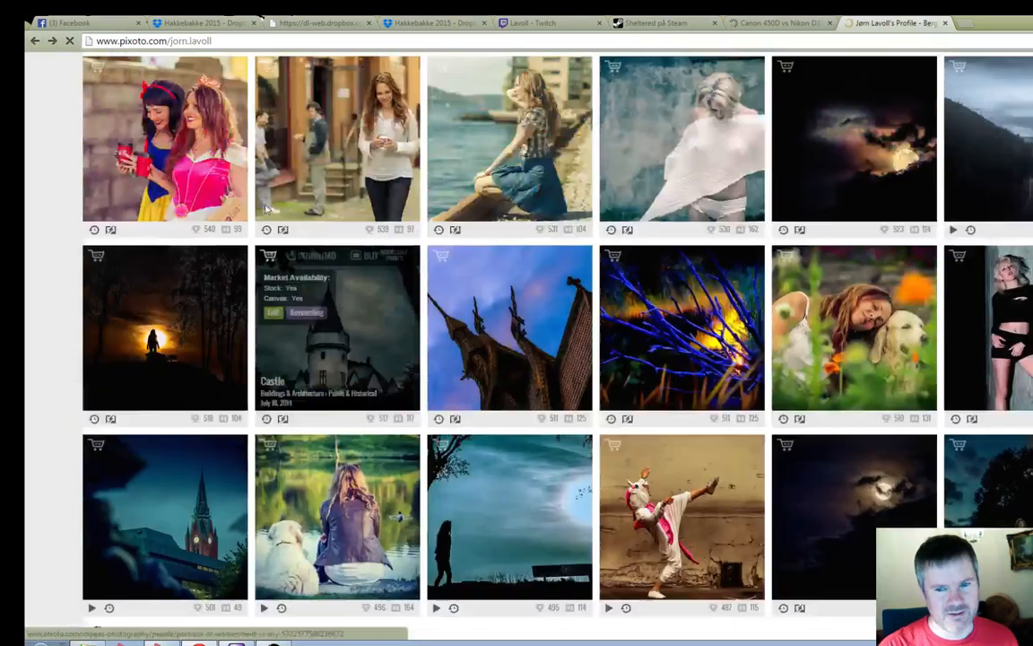
scroll(266, 209, down, 9)
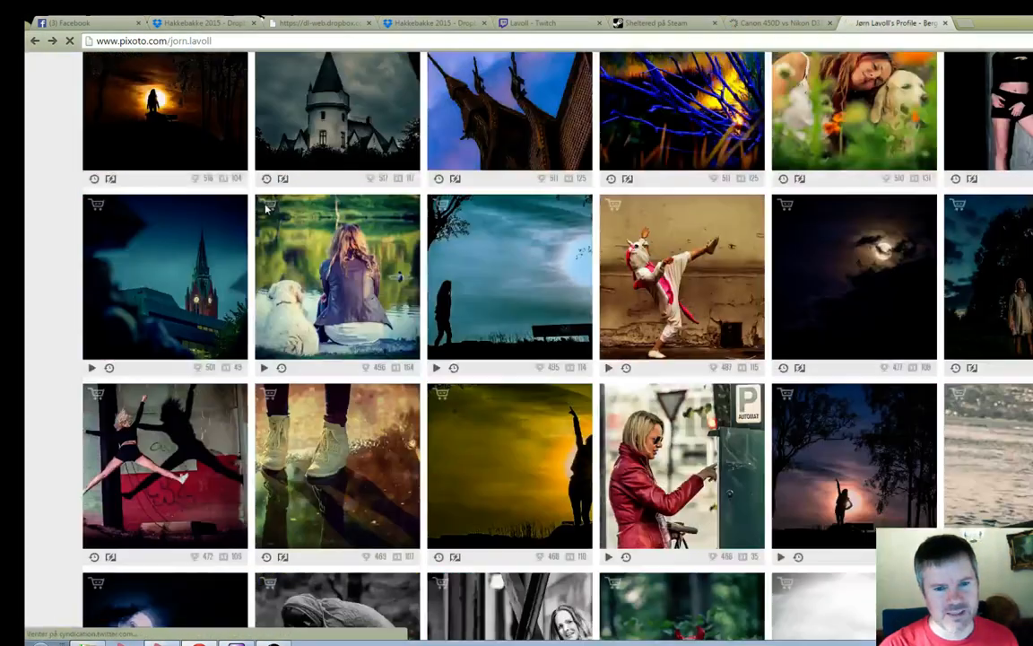
Find the photo "Fire and Ice" of a woman holding out a bouquet, view it on its own page, and return to the gallery
scroll(266, 209, down, 5)
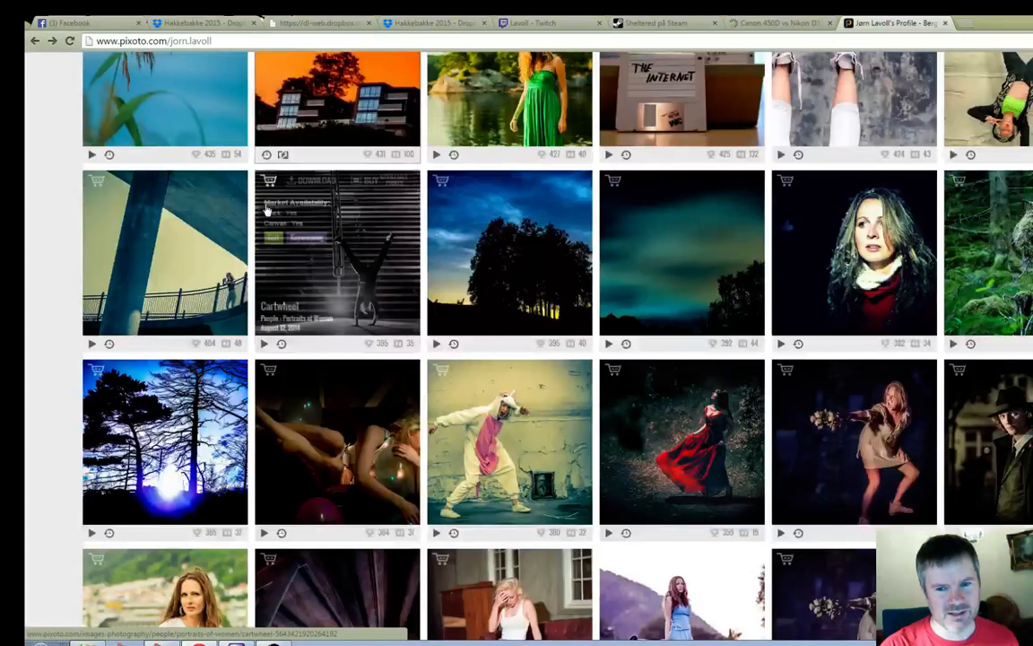
click(883, 399)
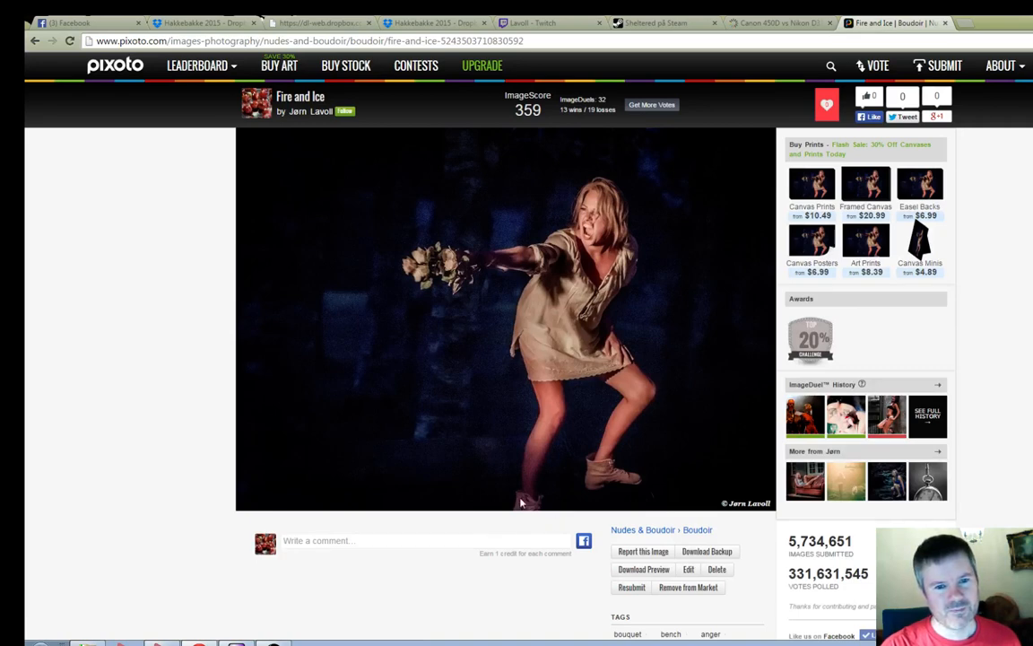
click(36, 41)
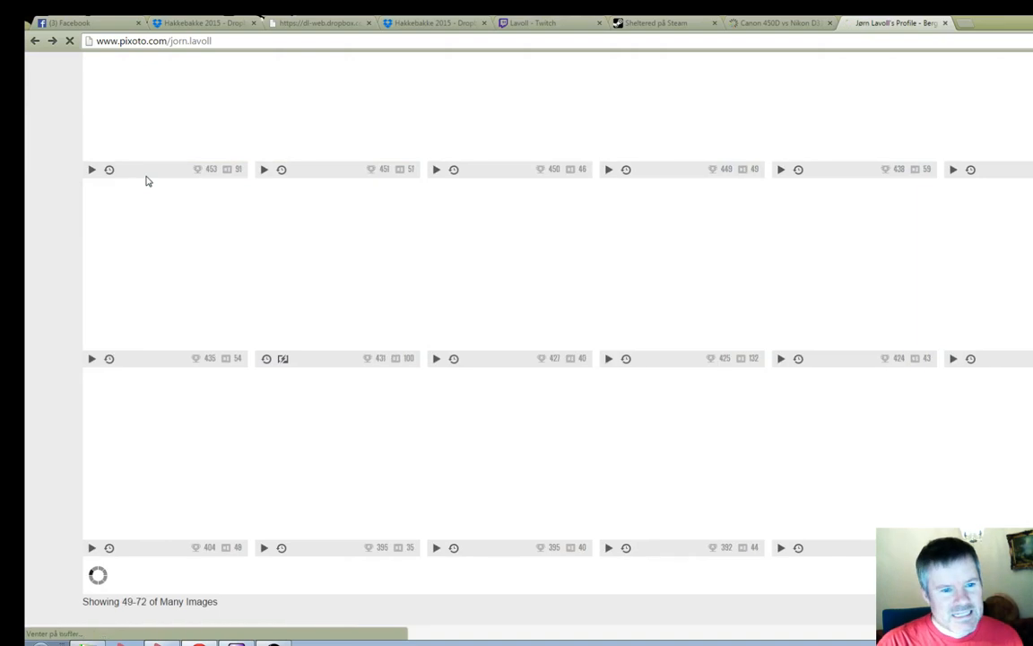
Look through the leading images from the first rows of the gallery down to the lowest-scored photos
scroll(148, 181, down, 4)
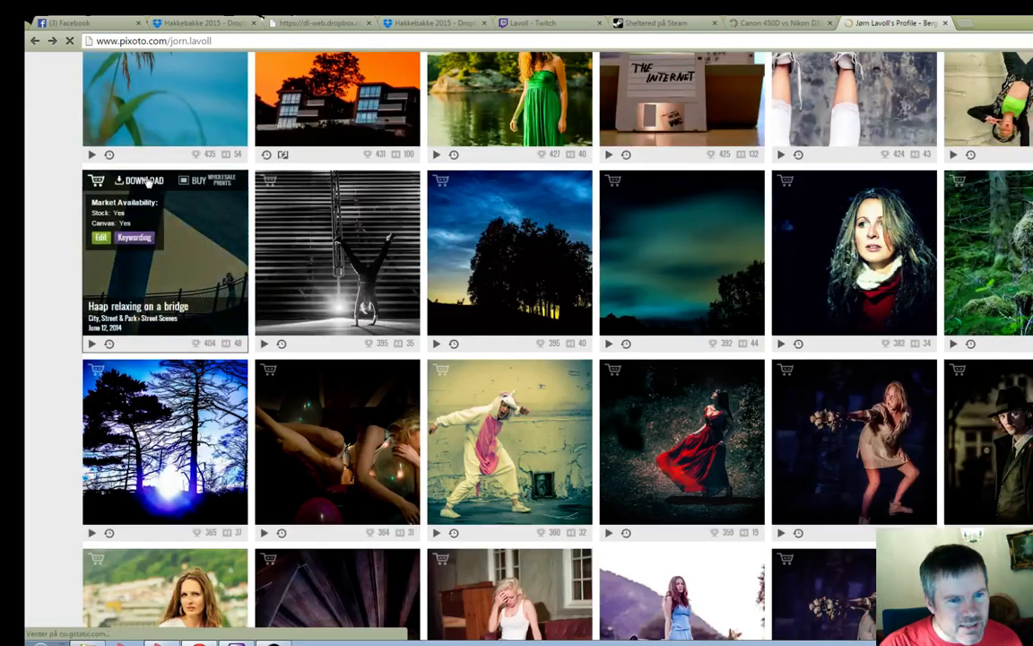
scroll(148, 181, down, 6)
scroll(148, 181, up, 6)
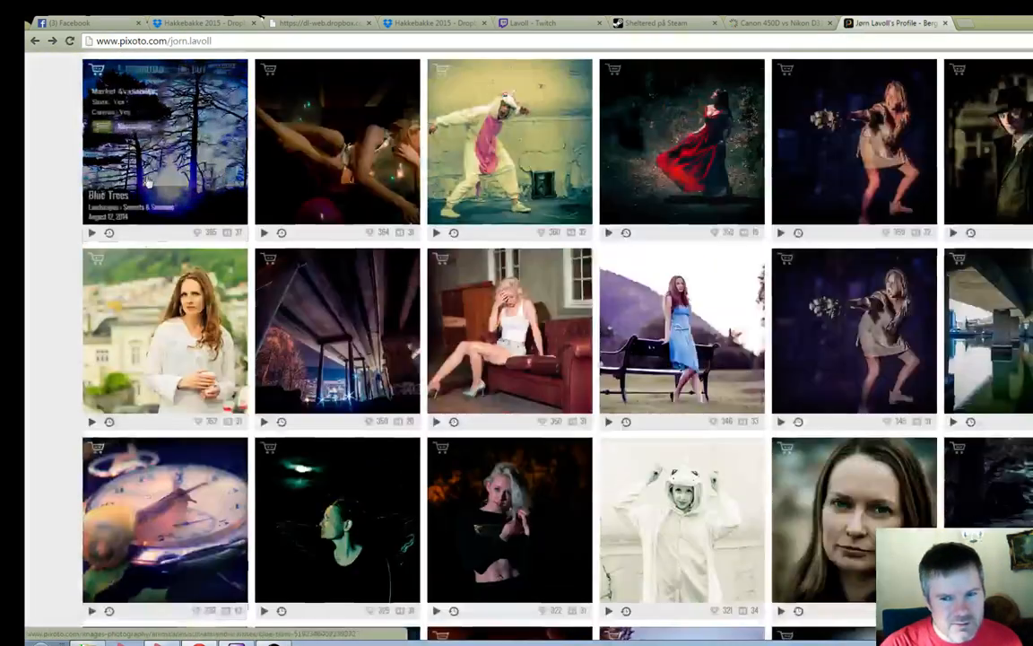
scroll(148, 183, up, 15)
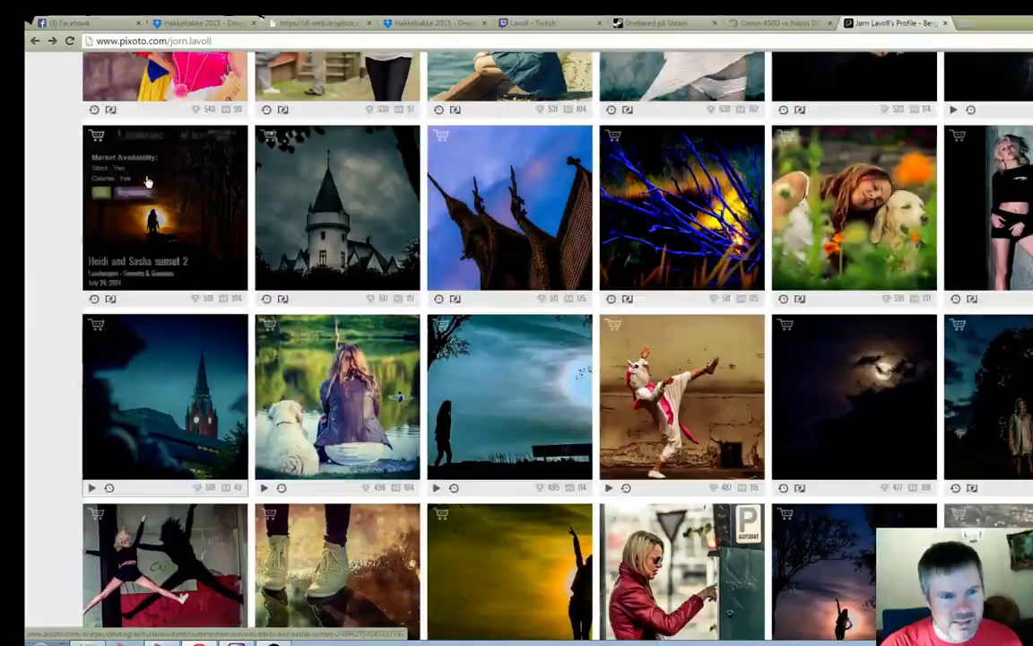
scroll(147, 182, up, 2)
scroll(148, 182, up, 2)
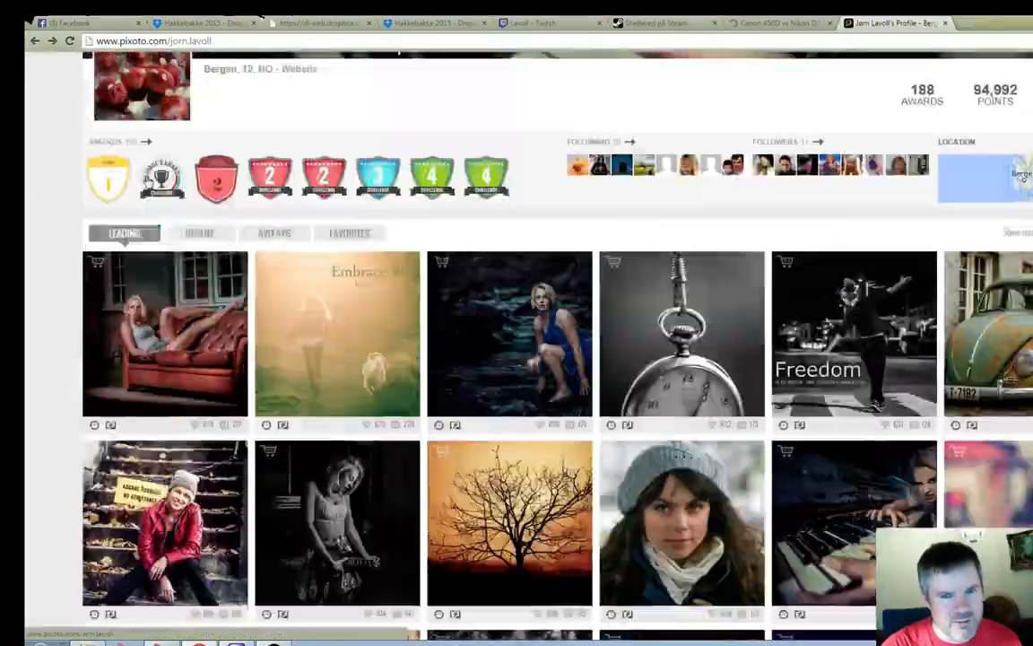
scroll(148, 182, down, 18)
scroll(148, 182, down, 15)
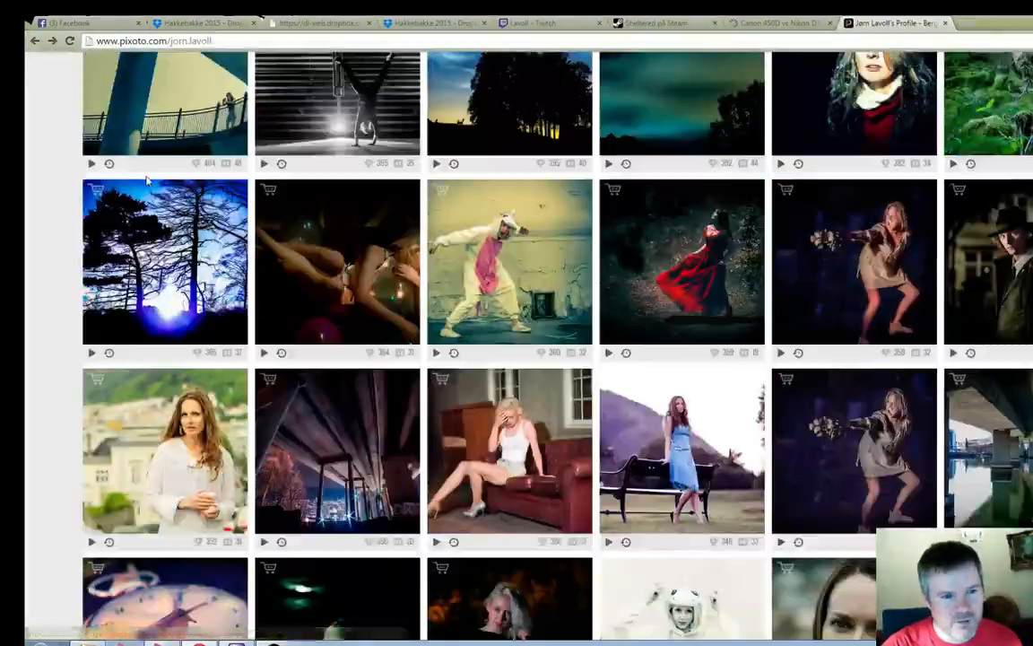
scroll(148, 183, down, 6)
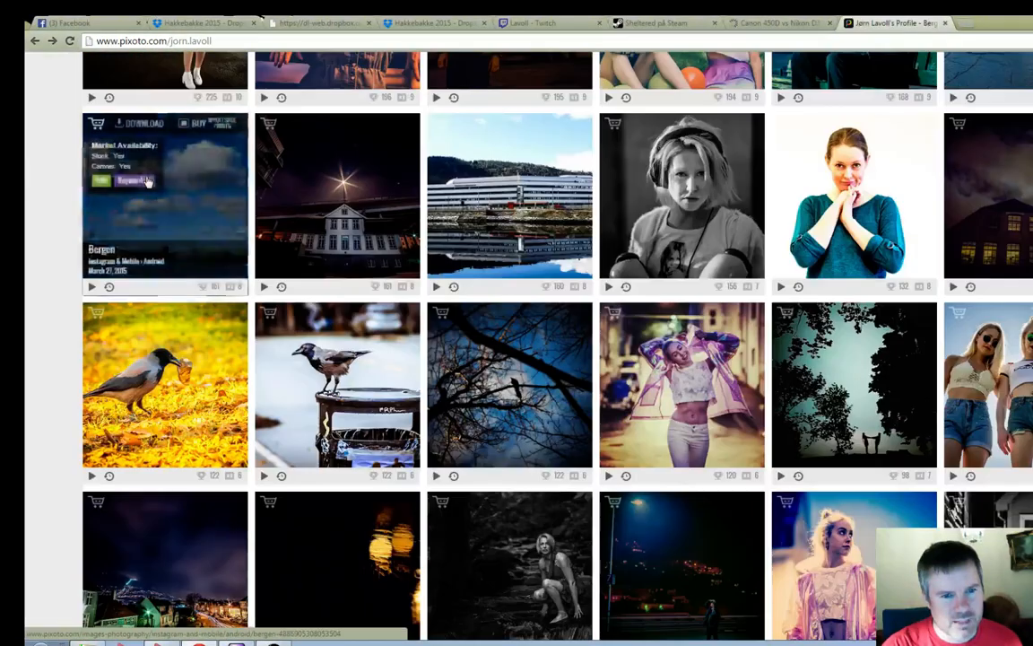
Find the photo of a man in a hat reading a newspaper, view it on its own page, and go back to the gallery
scroll(148, 182, up, 2)
scroll(148, 182, up, 5)
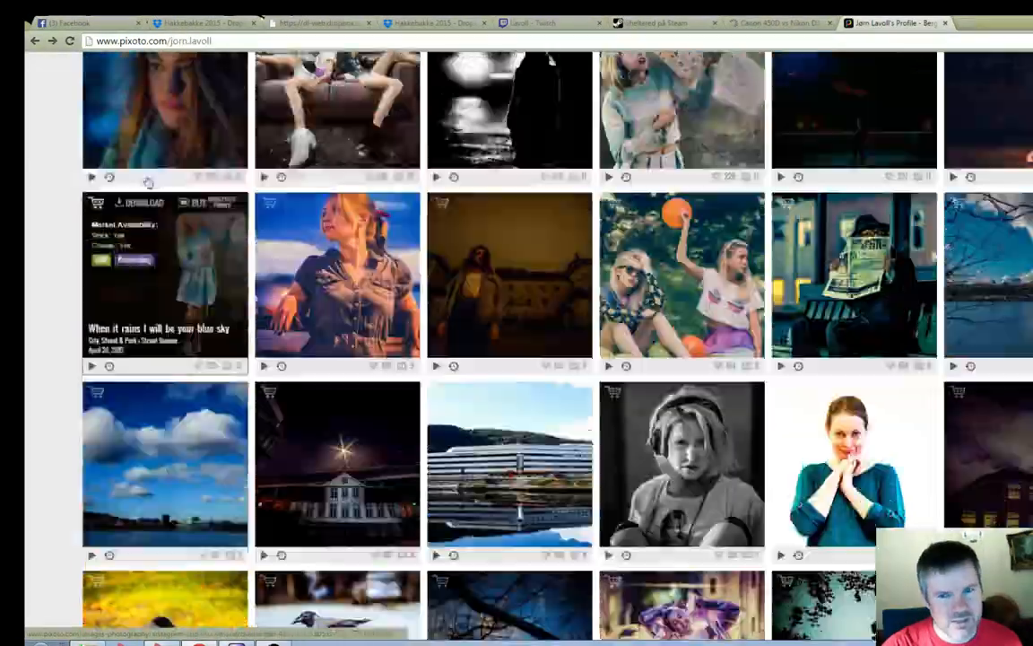
scroll(148, 182, up, 2)
scroll(148, 182, down, 2)
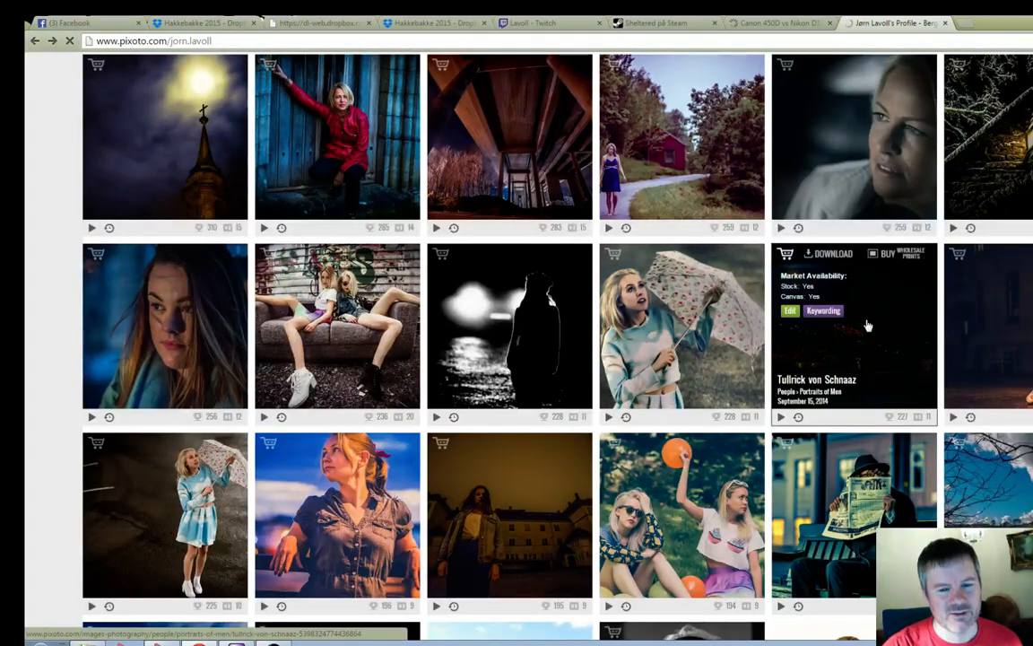
click(872, 496)
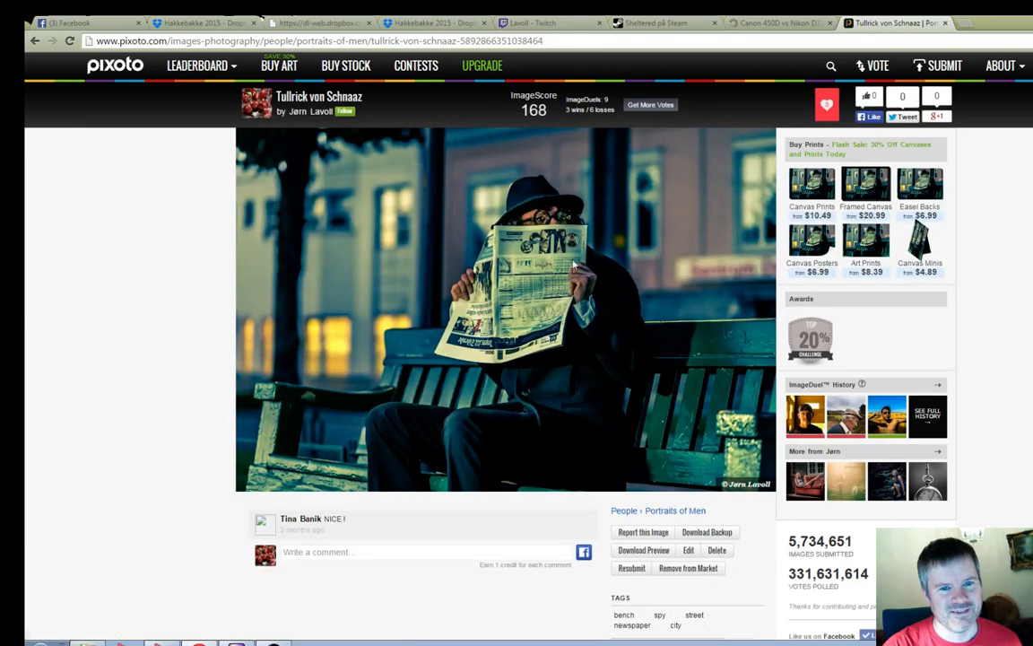
click(34, 41)
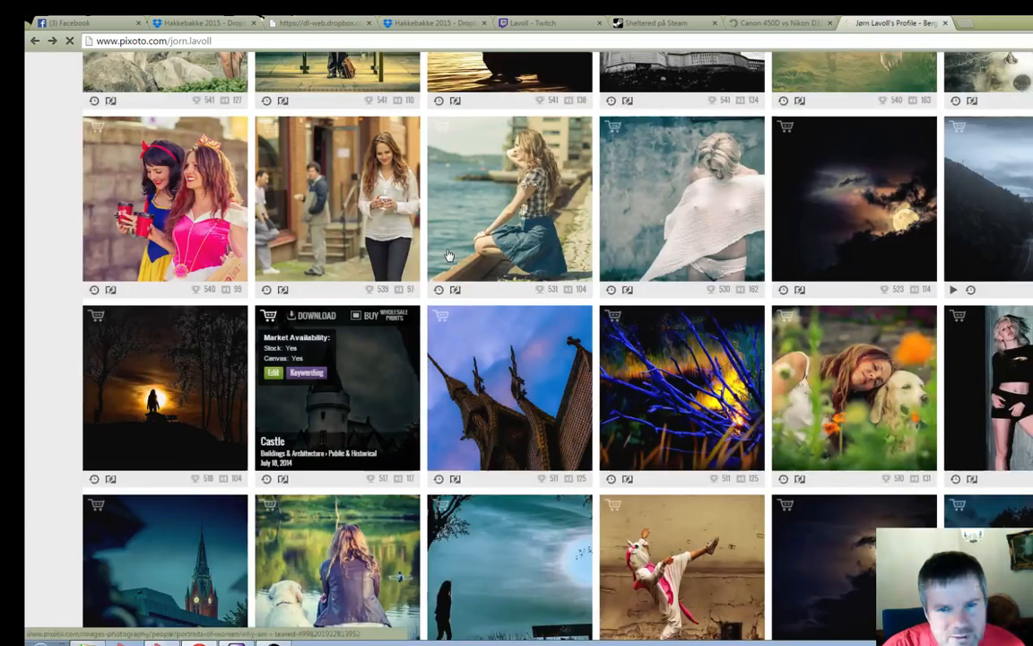
Find the photo "Dancing in the street" among the leading images and view all of it on its own page
scroll(449, 255, up, 8)
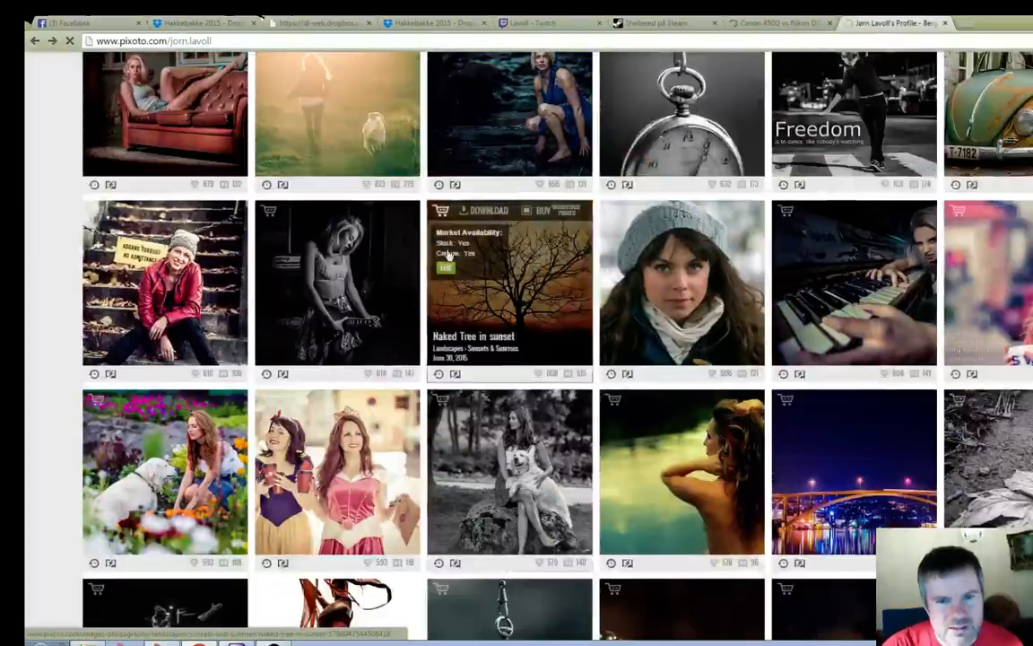
scroll(478, 256, down, 2)
scroll(478, 256, down, 4)
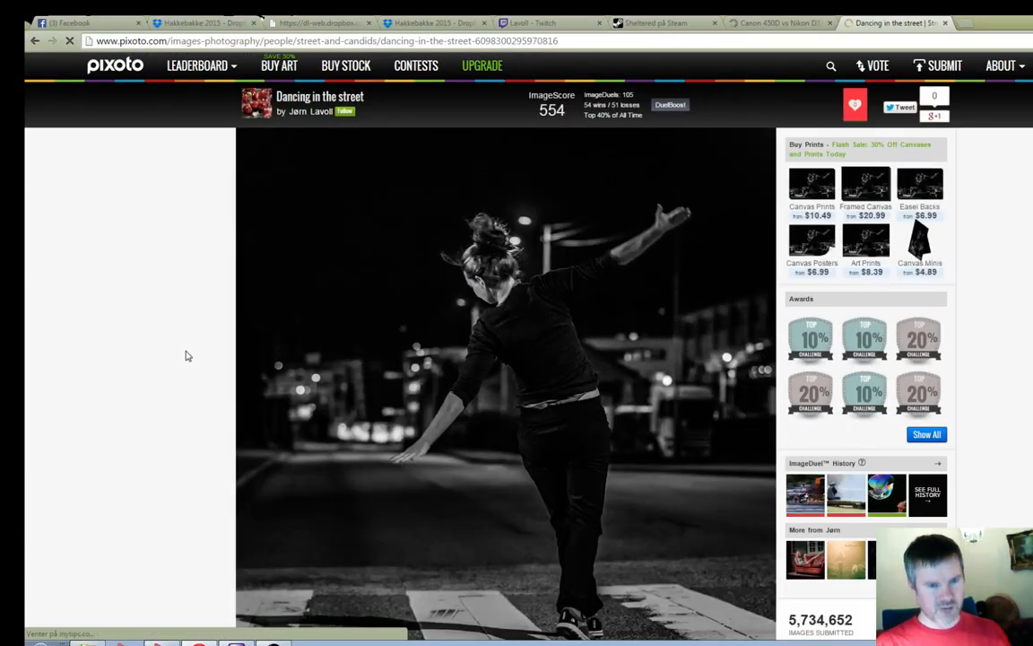
scroll(187, 356, down, 1)
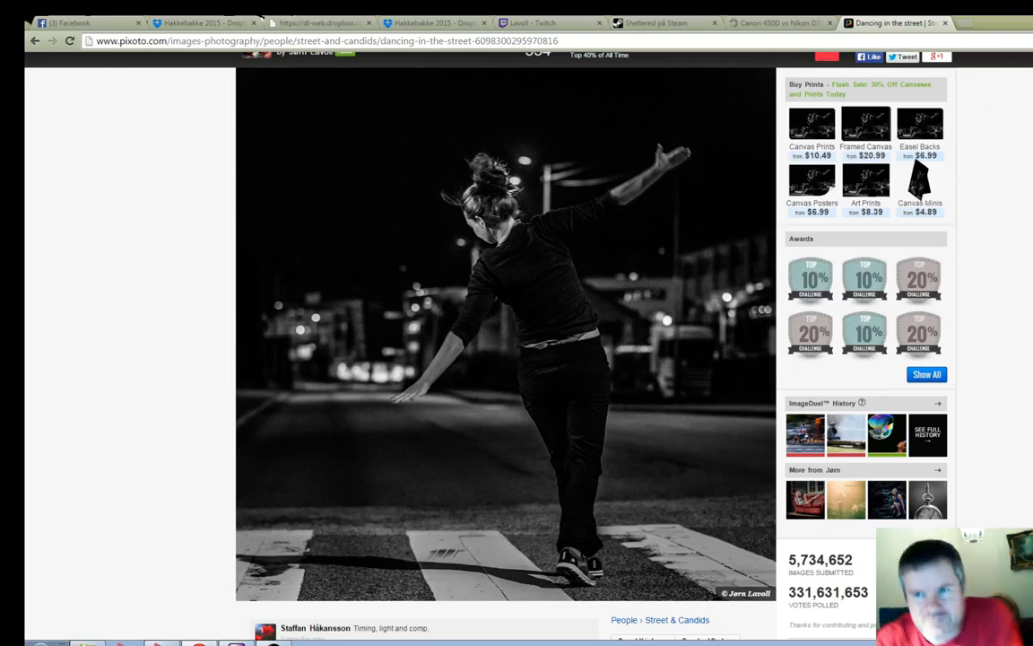
Move the Pixoto photo tab out of the browser window and switch to the Nuendo project
key(super+d)
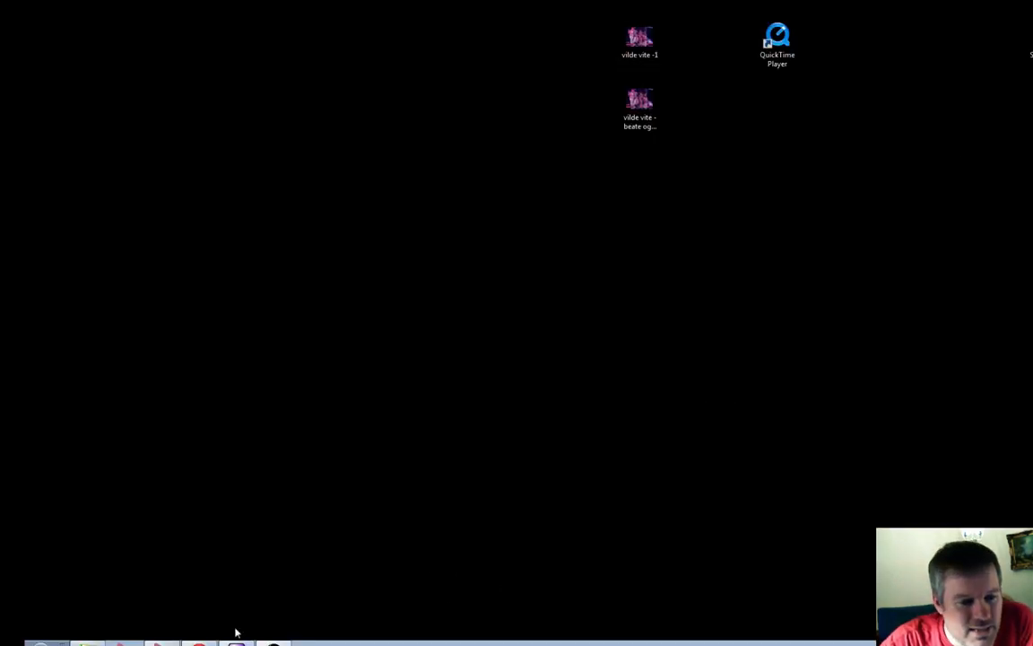
click(164, 643)
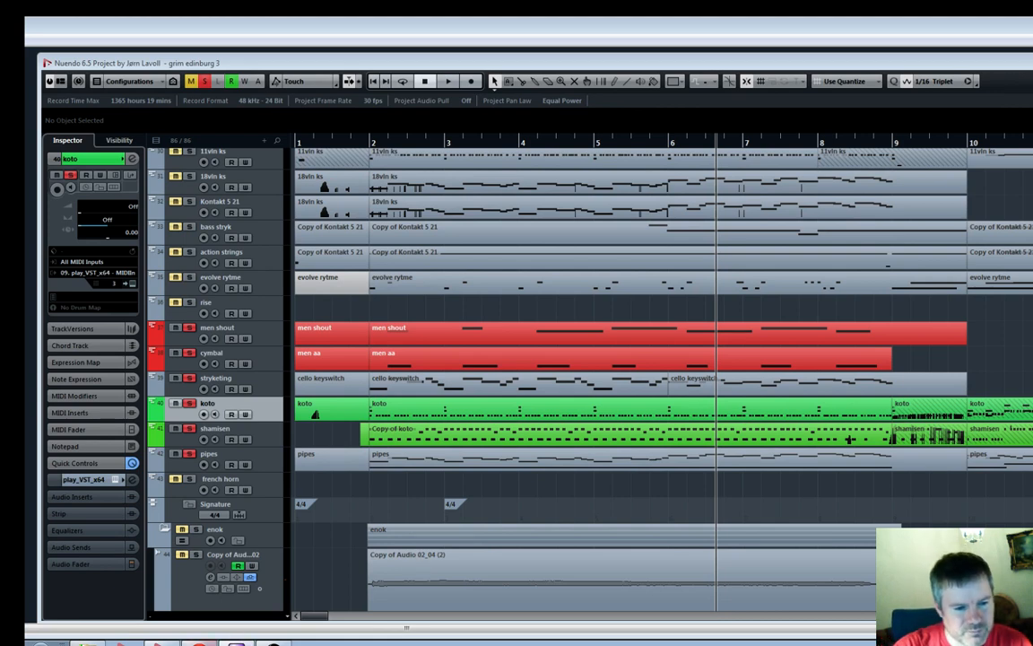
click(199, 643)
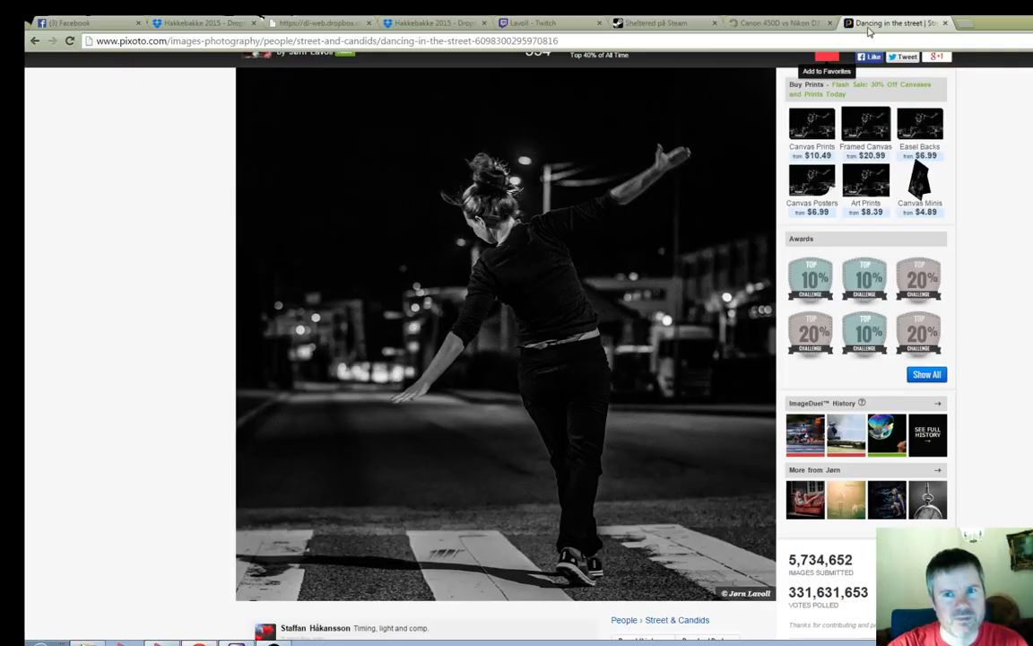
drag(896, 27, 25, 166)
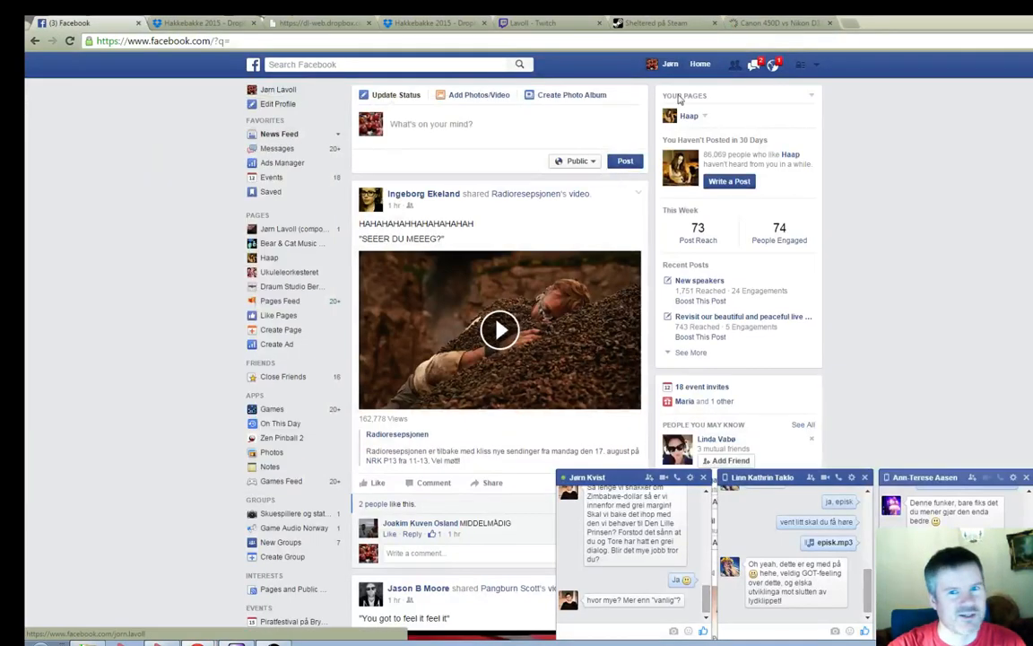
key(alt+Tab)
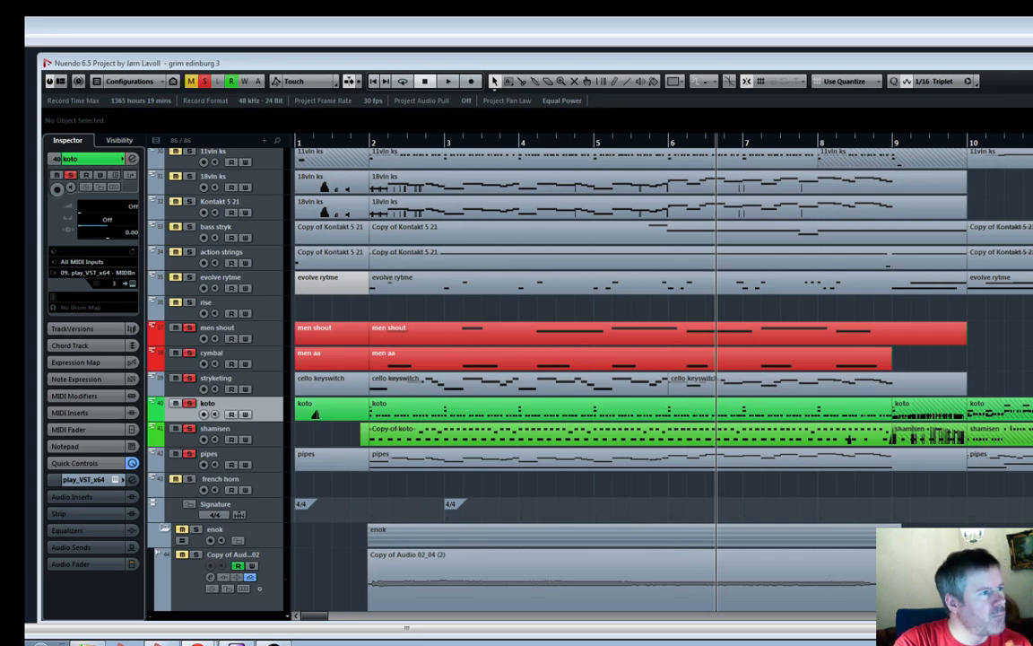
Bring the browser window with the DN article "Jakter på nettstjerner" onto this screen and view the article down to its zombie portraits
drag(25, 134, 650, 252)
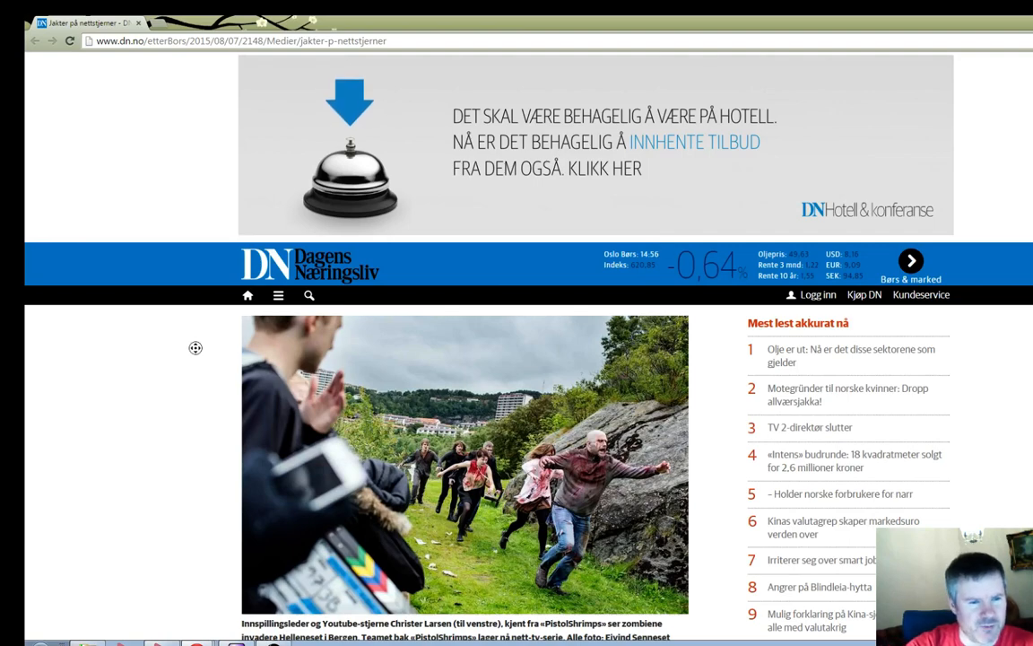
scroll(198, 373, down, 3)
scroll(203, 369, up, 3)
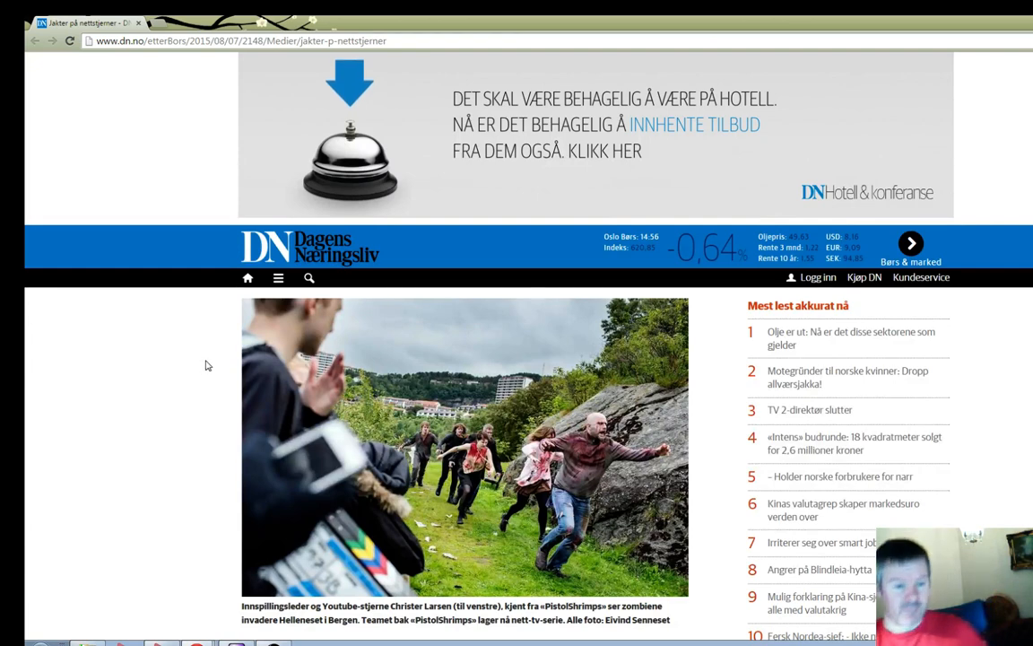
scroll(206, 365, down, 1)
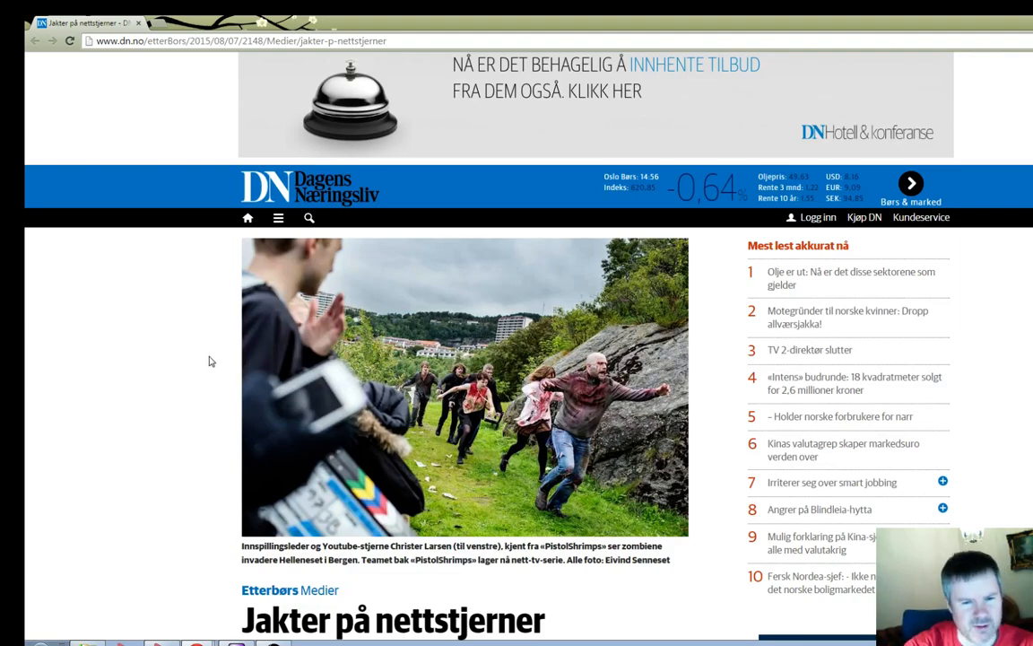
scroll(209, 361, down, 3)
scroll(212, 359, down, 20)
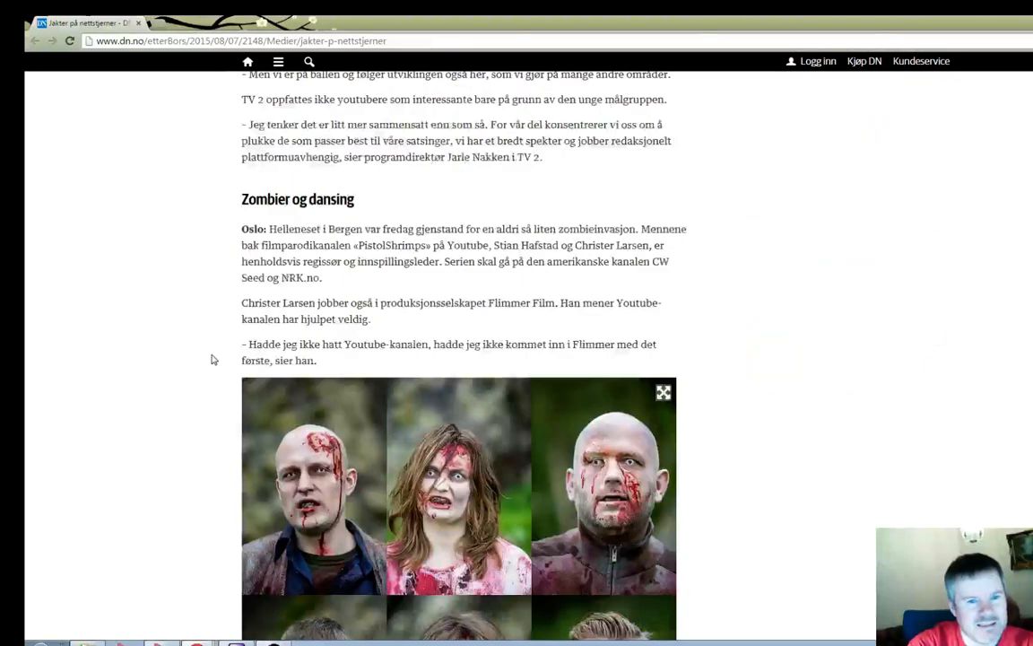
scroll(194, 323, down, 2)
scroll(262, 274, up, 1)
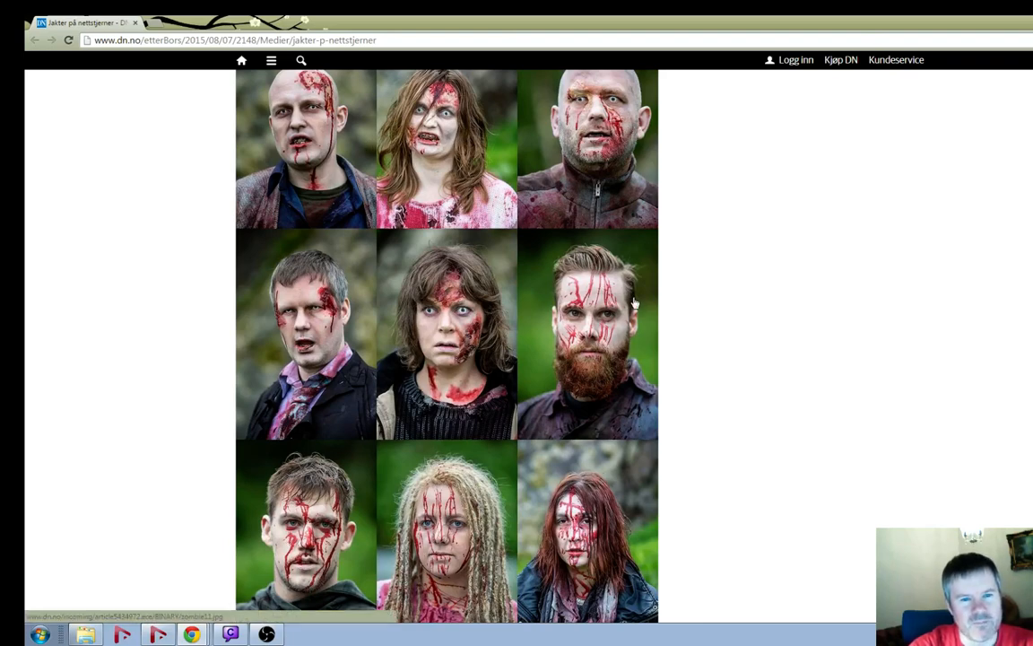
View the remaining zombie portraits and the cliff-jump photo, continuing past the end of the article
scroll(738, 360, down, 1)
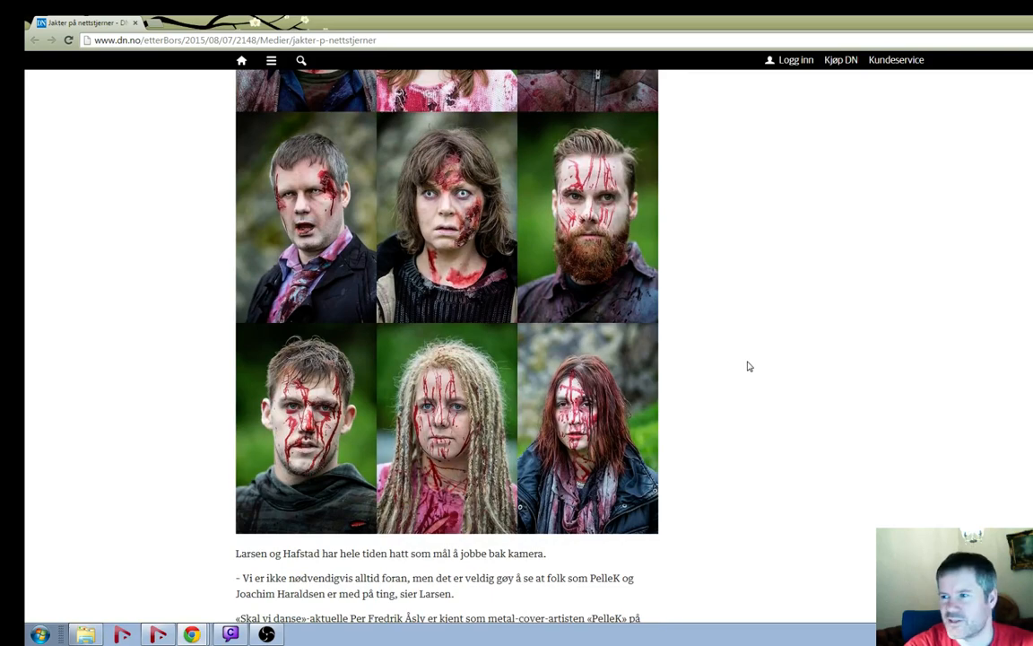
scroll(749, 366, down, 5)
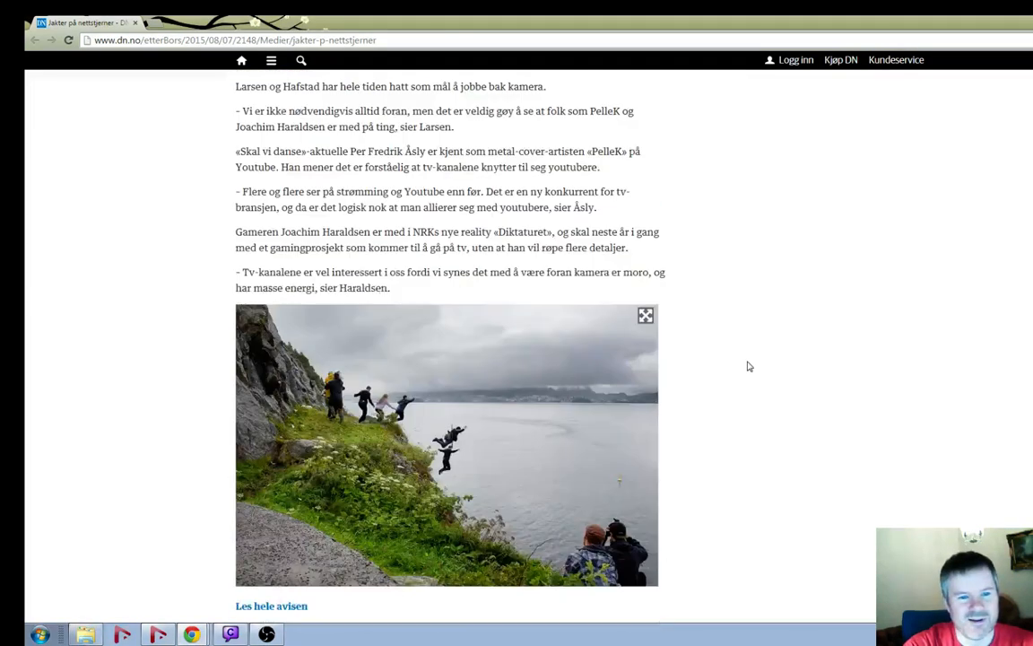
scroll(605, 382, down, 1)
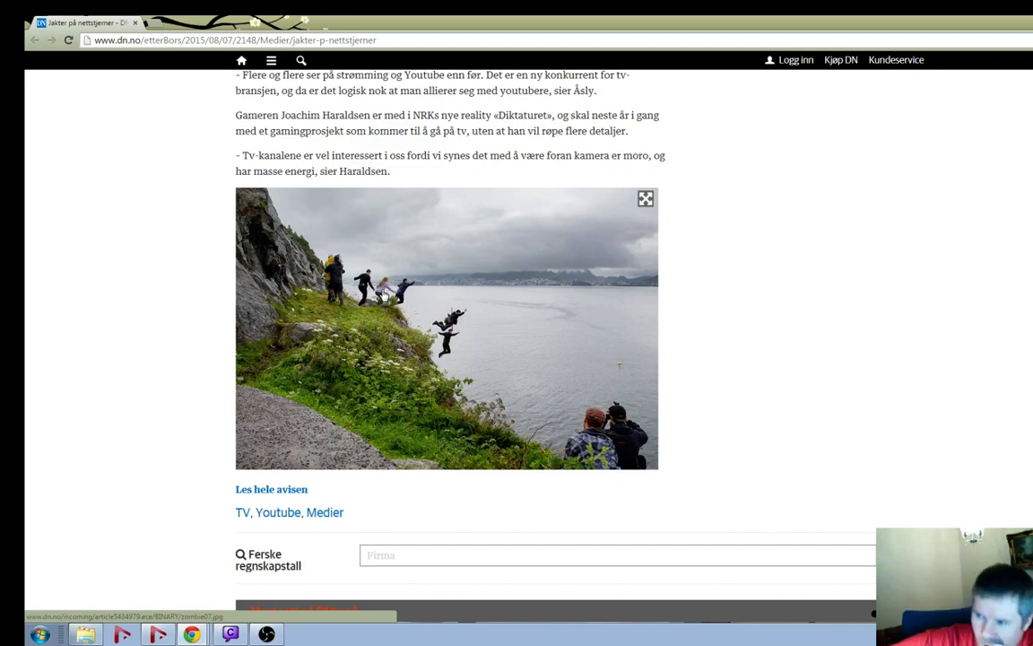
scroll(386, 296, down, 8)
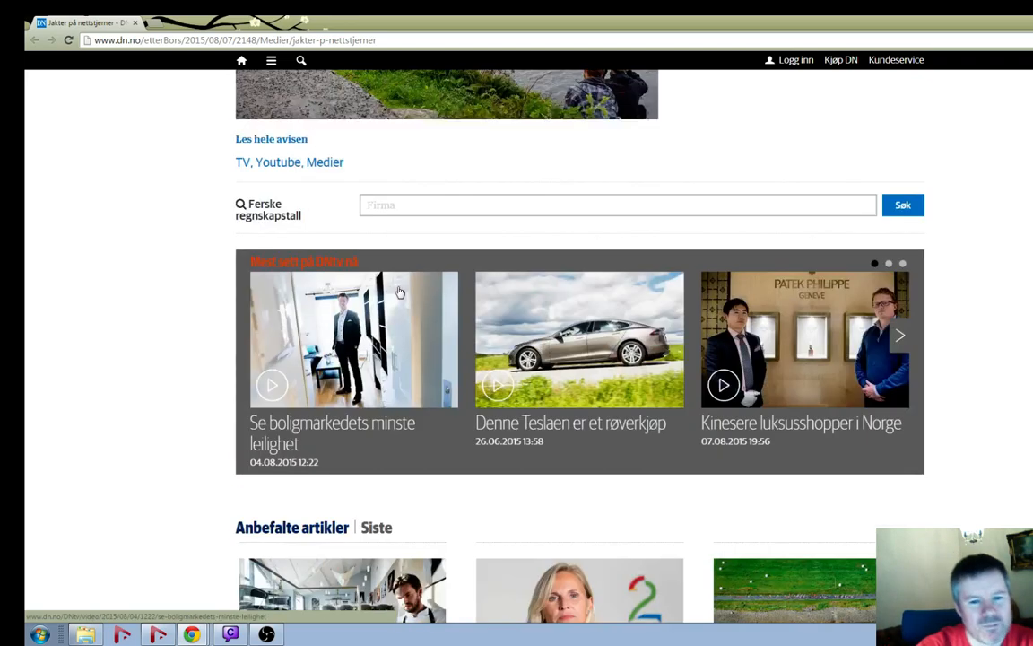
Go back to the article's headline and lead photo, and return to the grid of zombie portraits
scroll(399, 292, up, 15)
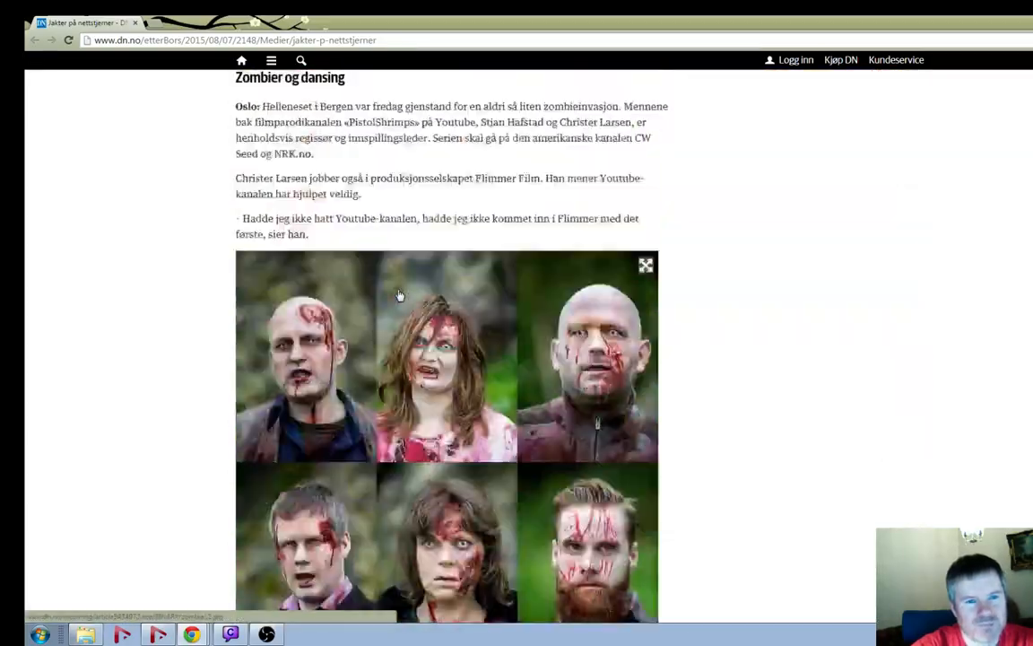
scroll(400, 289, up, 10)
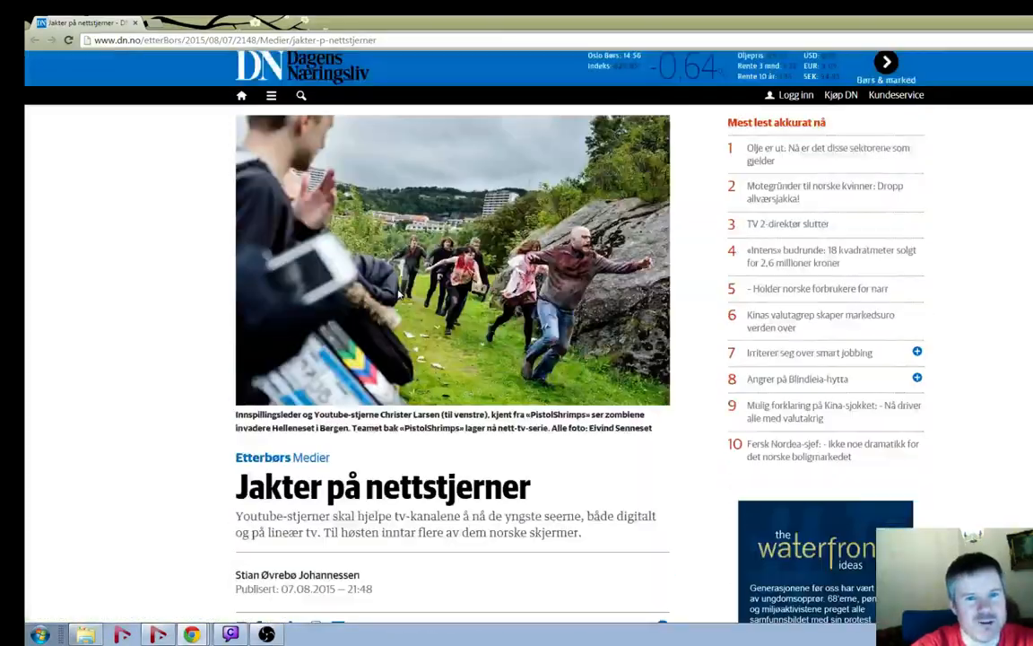
scroll(399, 293, down, 15)
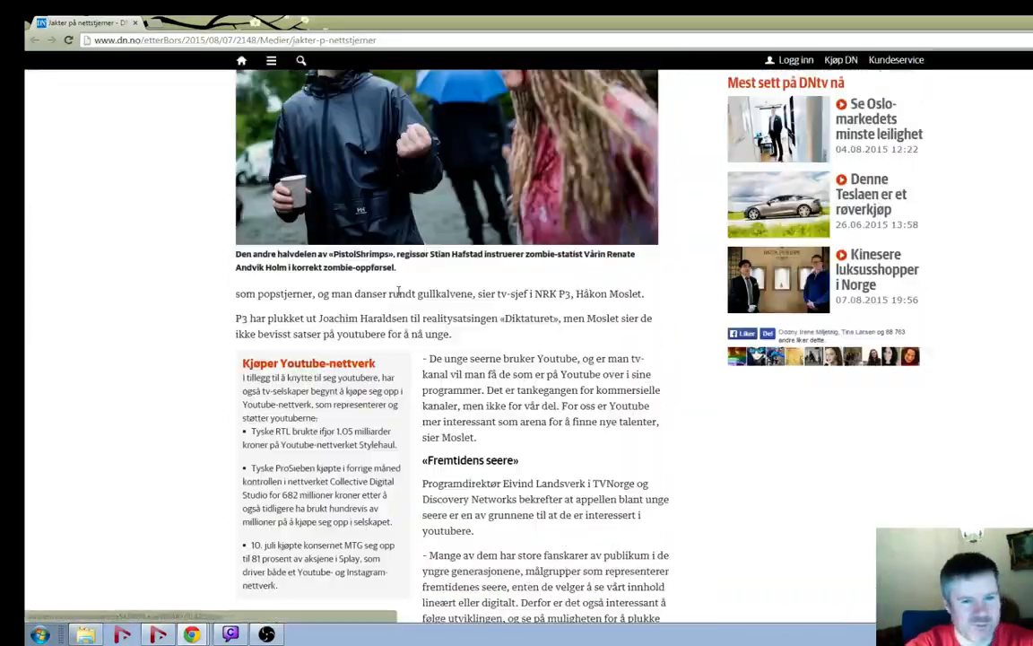
scroll(399, 296, down, 6)
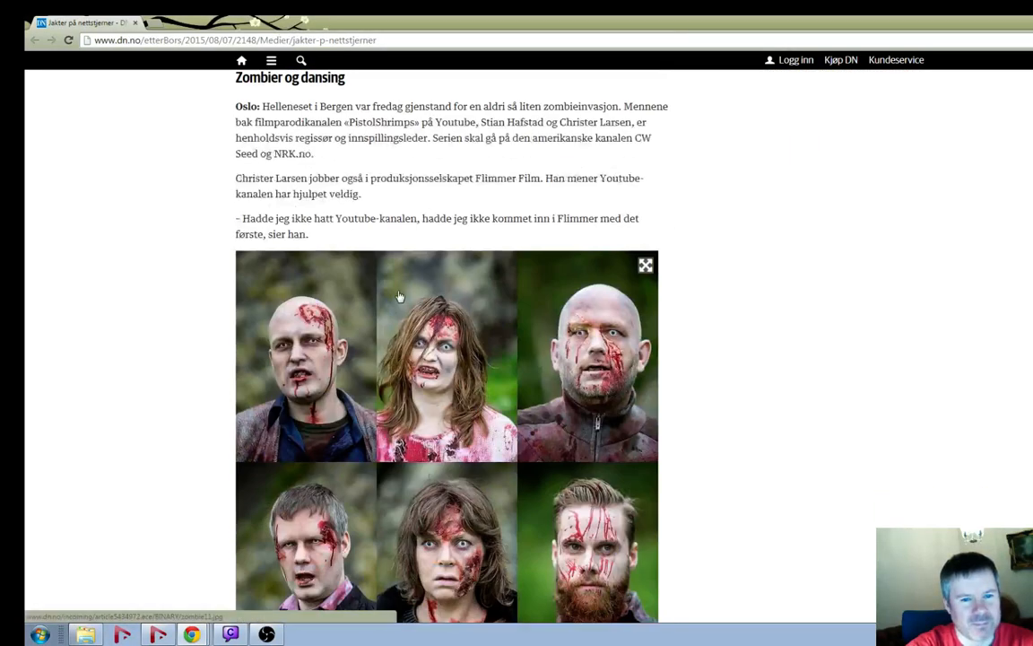
scroll(399, 296, down, 2)
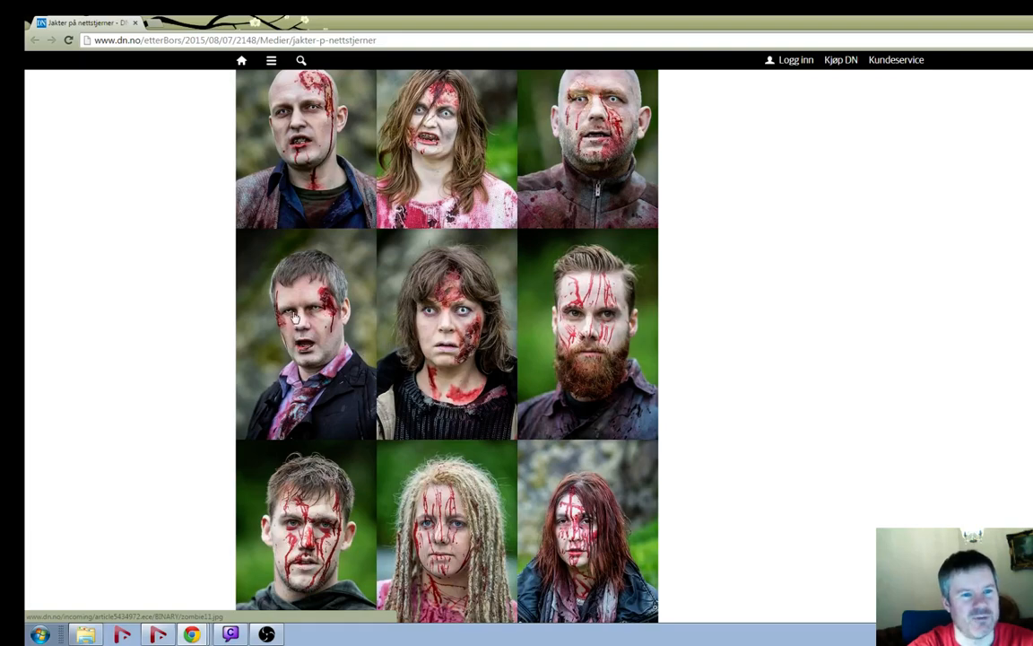
View the rest of the zombie portraits down to the end of the article and return to the Nuendo project
scroll(153, 341, down, 1)
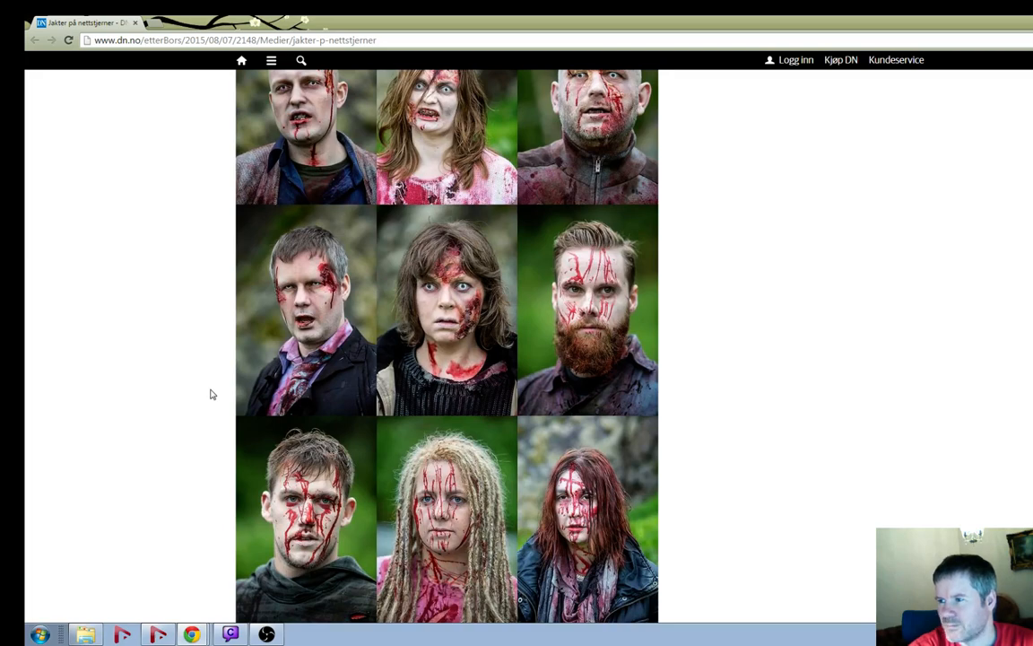
scroll(211, 394, down, 15)
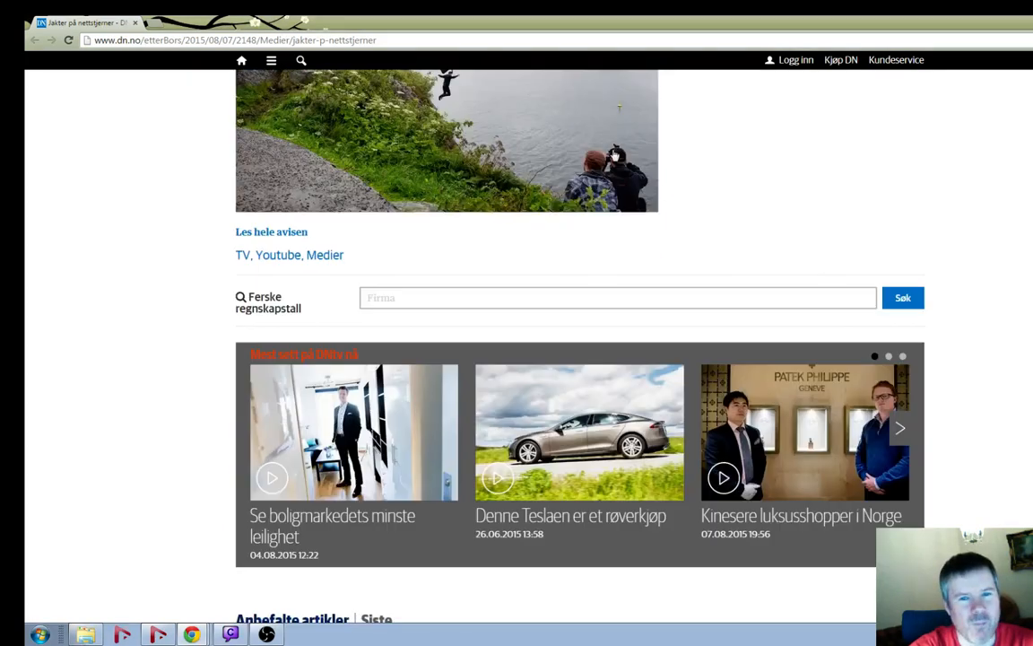
click(1032, 20)
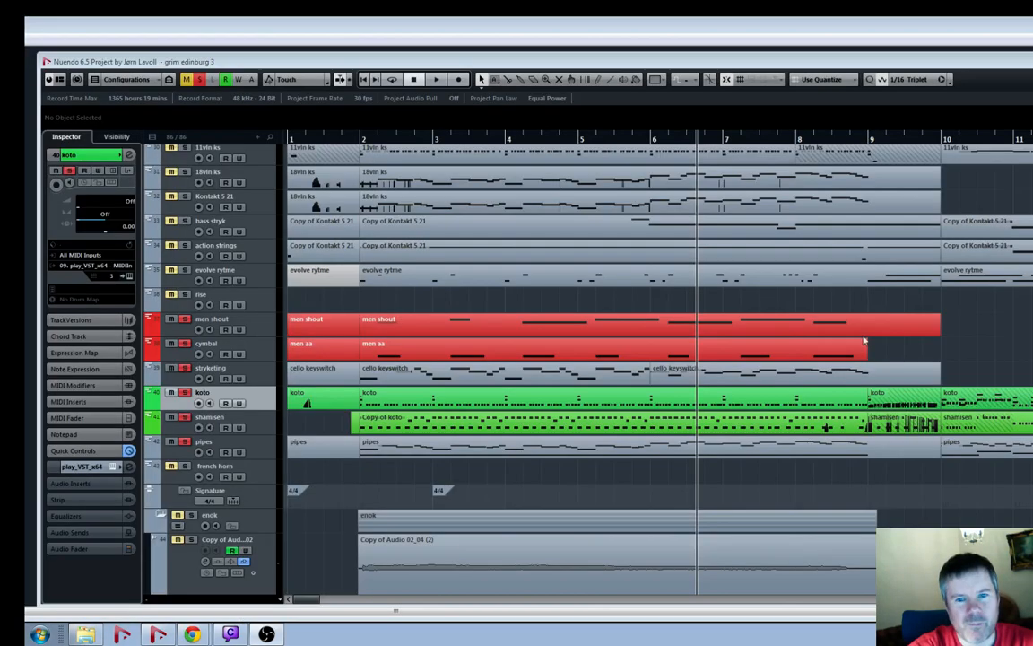
click(742, 497)
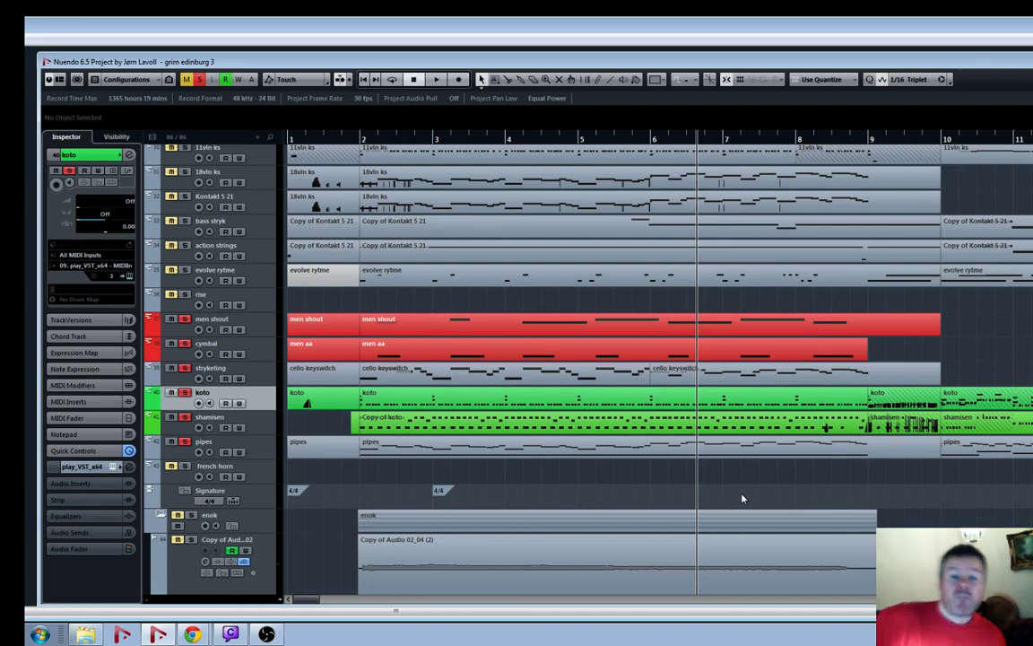
Show more of the arrangement on the timeline and deactivate all solo states in the project
key(g)
key(g)
key(g)
key(g)
key(g)
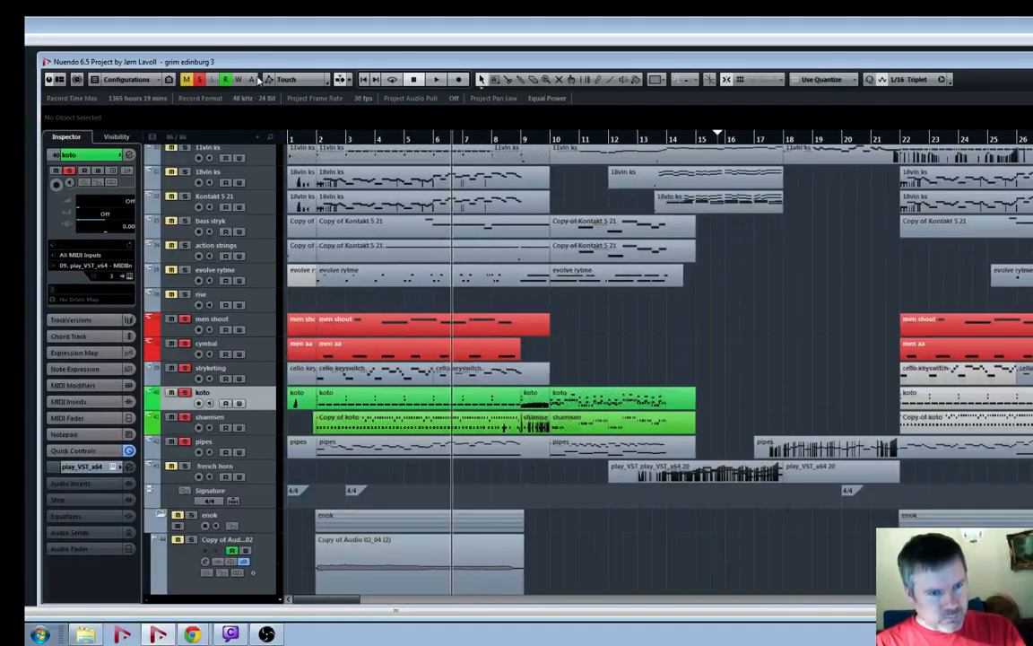
click(201, 79)
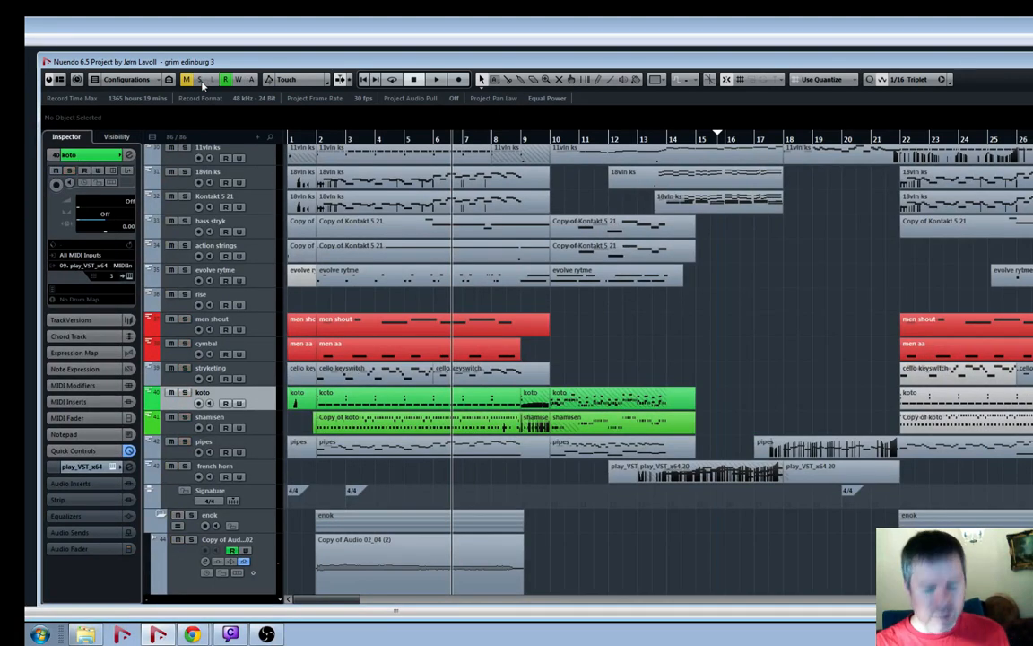
Play the full arrangement from its start and stop around bar 29
key(KP_1)
key(KP_Subtract)
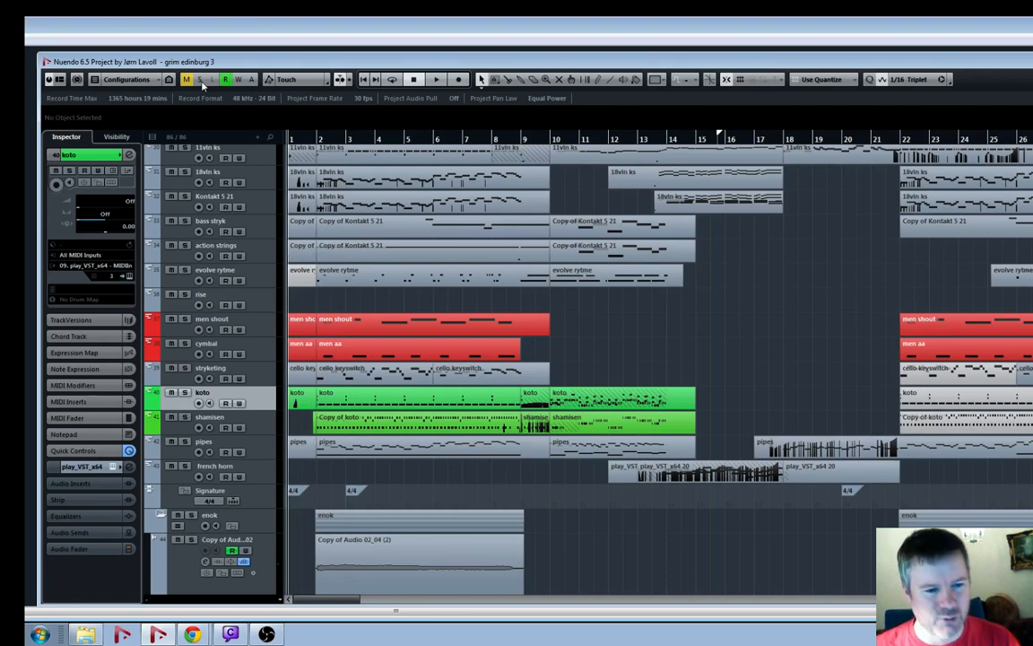
key(space)
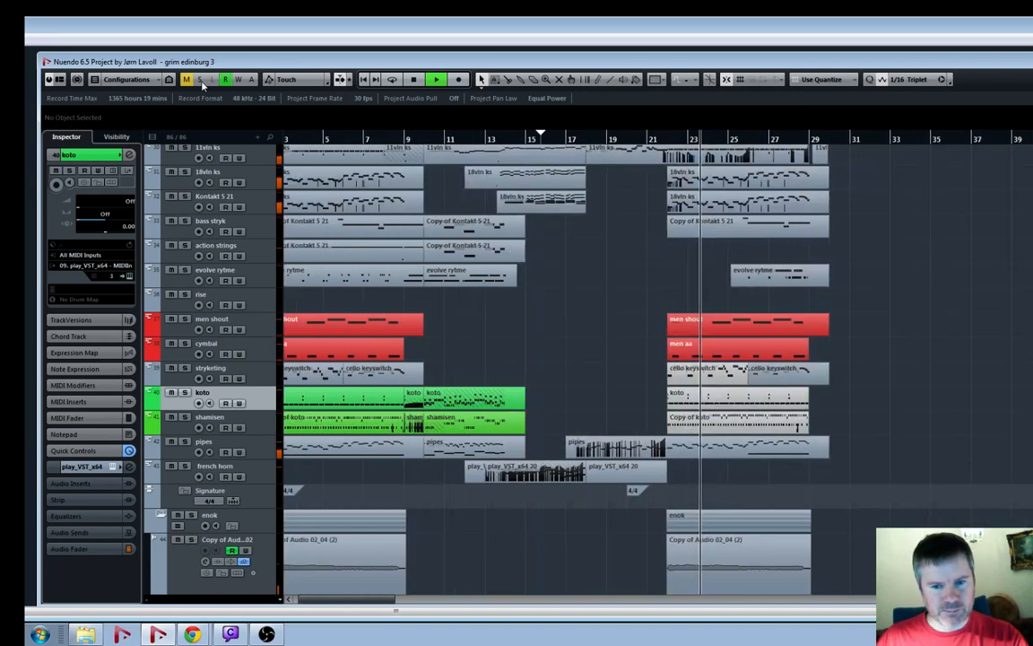
key(g)
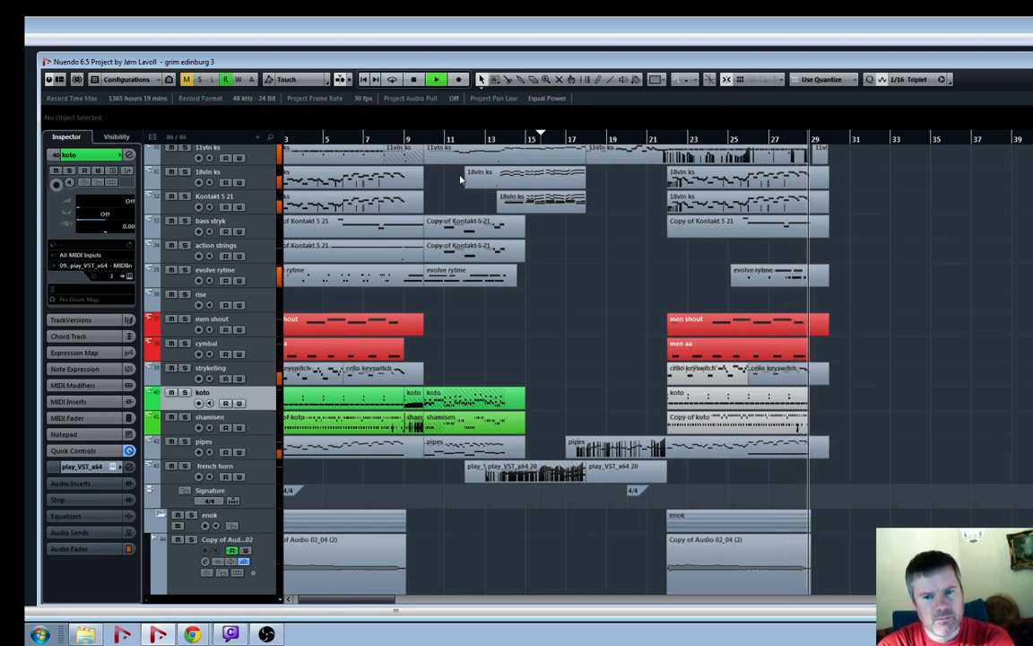
key(space)
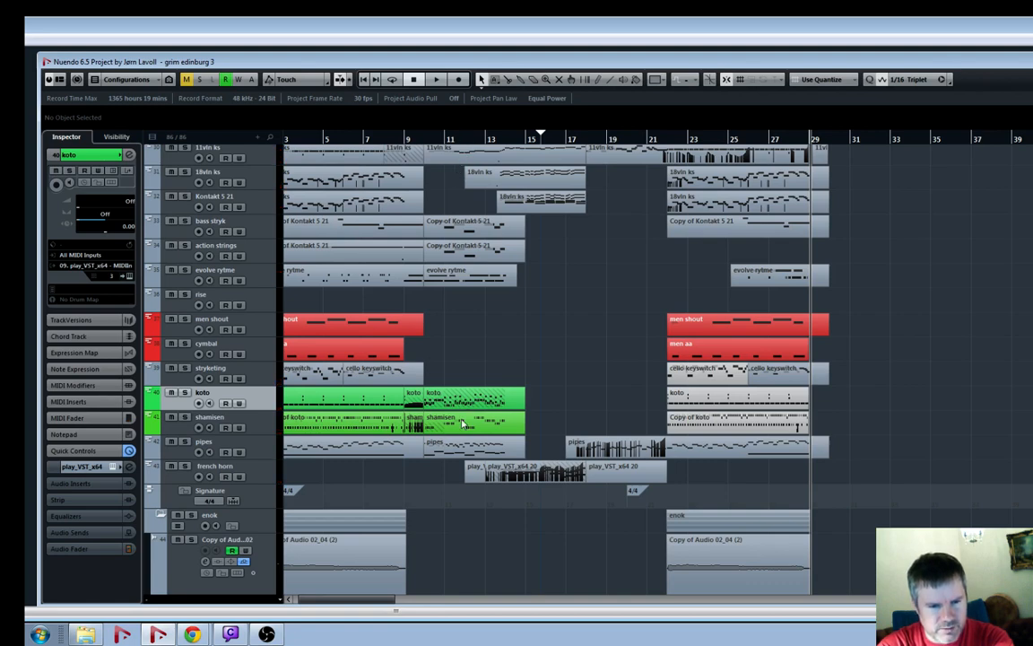
Replay the passage from about bar 9 into the koto and shamisen section, stopping around bar 11
click(515, 142)
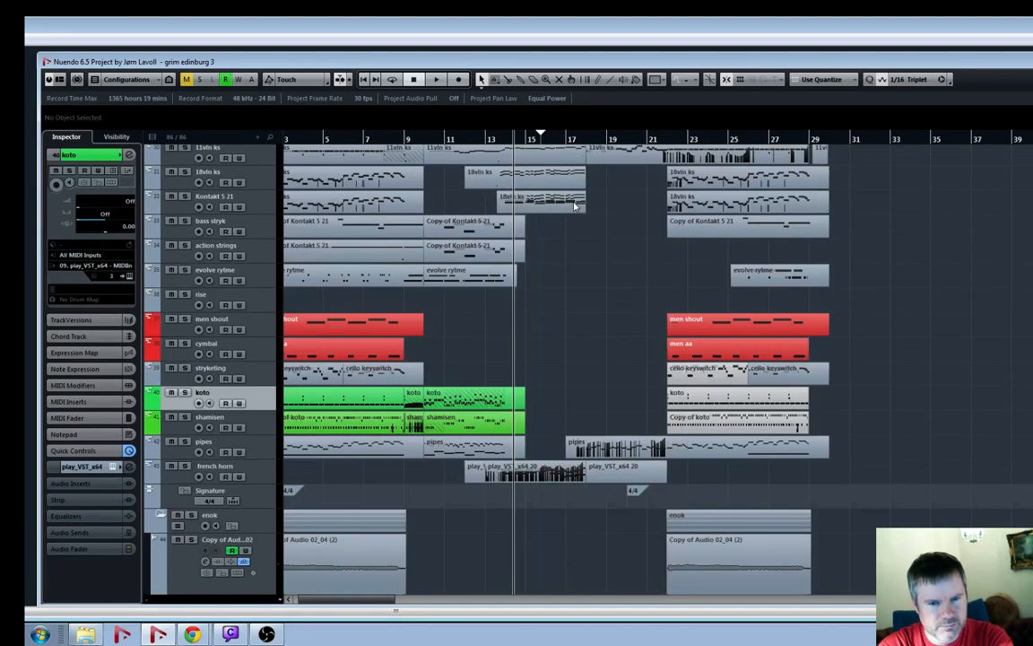
click(418, 141)
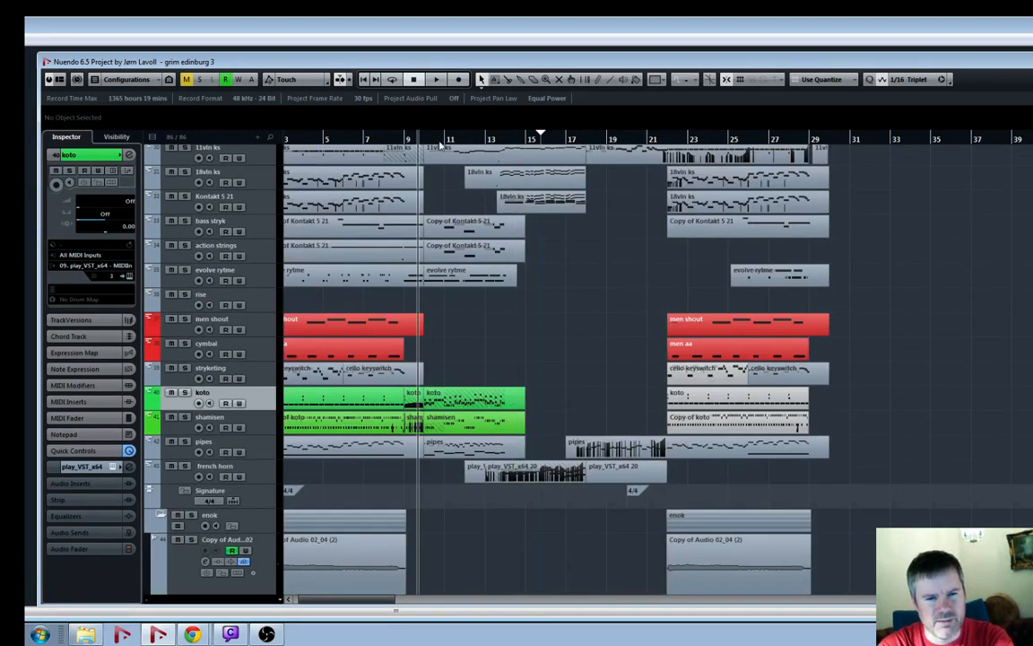
key(space)
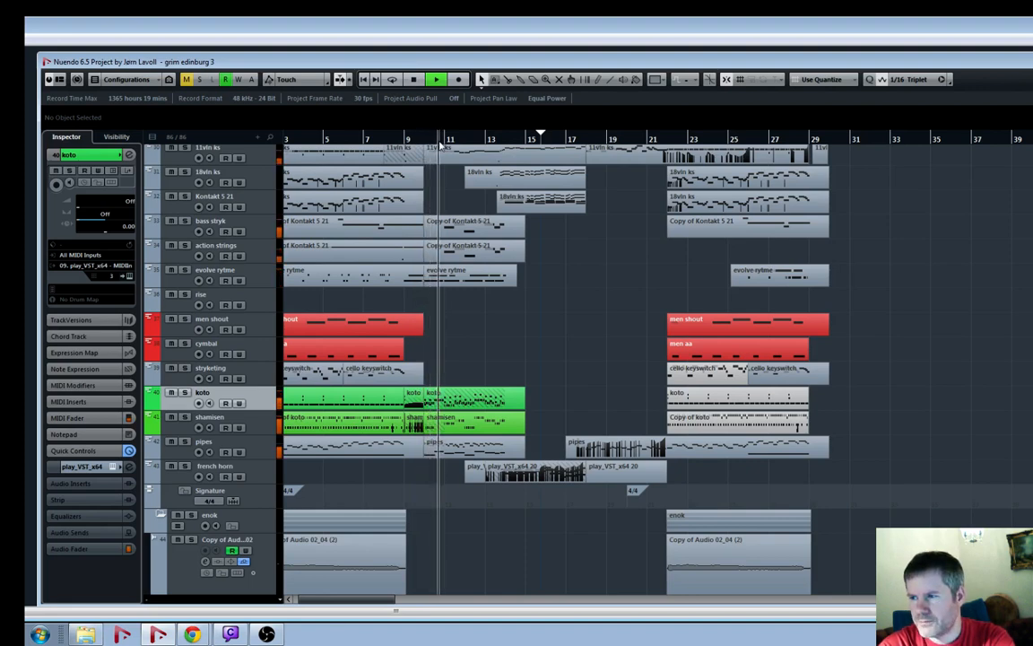
key(space)
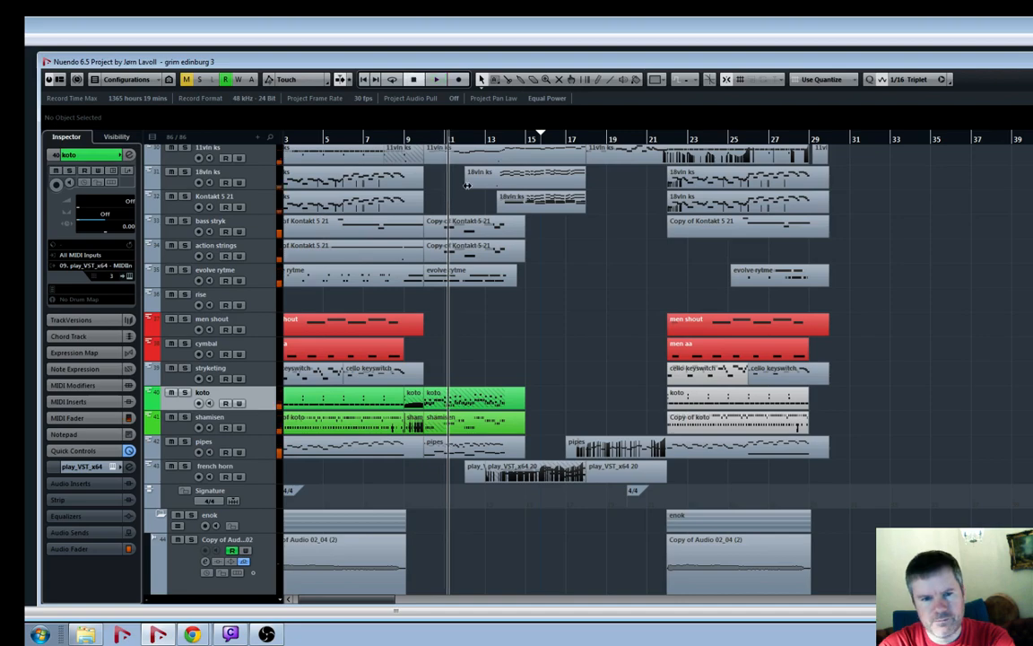
Play the pipes and french horn passage starting just before bar 18
key(h)
key(h)
key(g)
key(g)
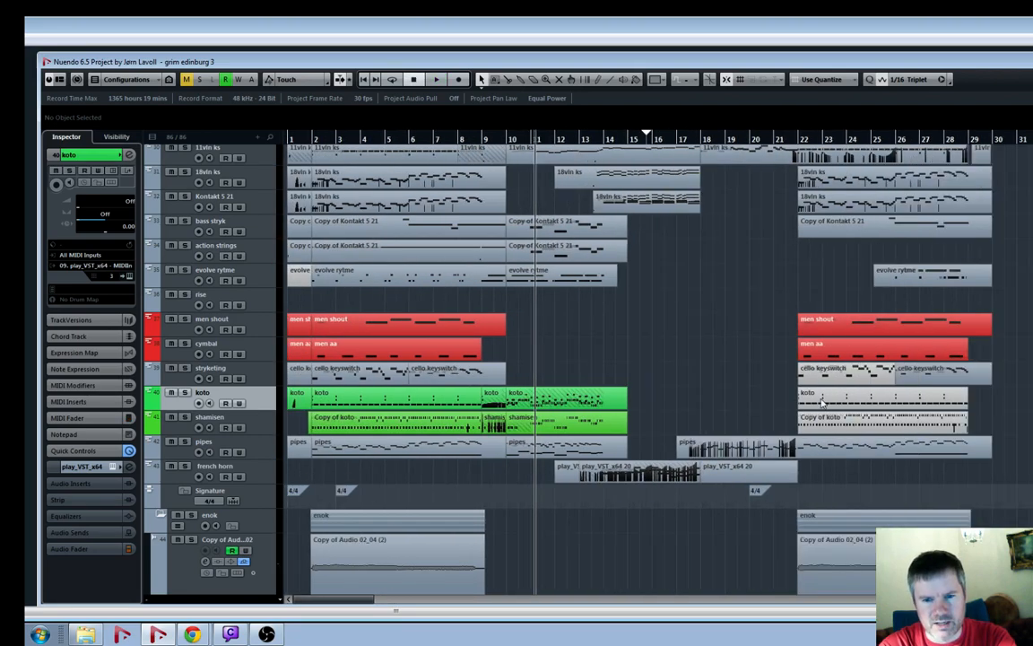
click(631, 141)
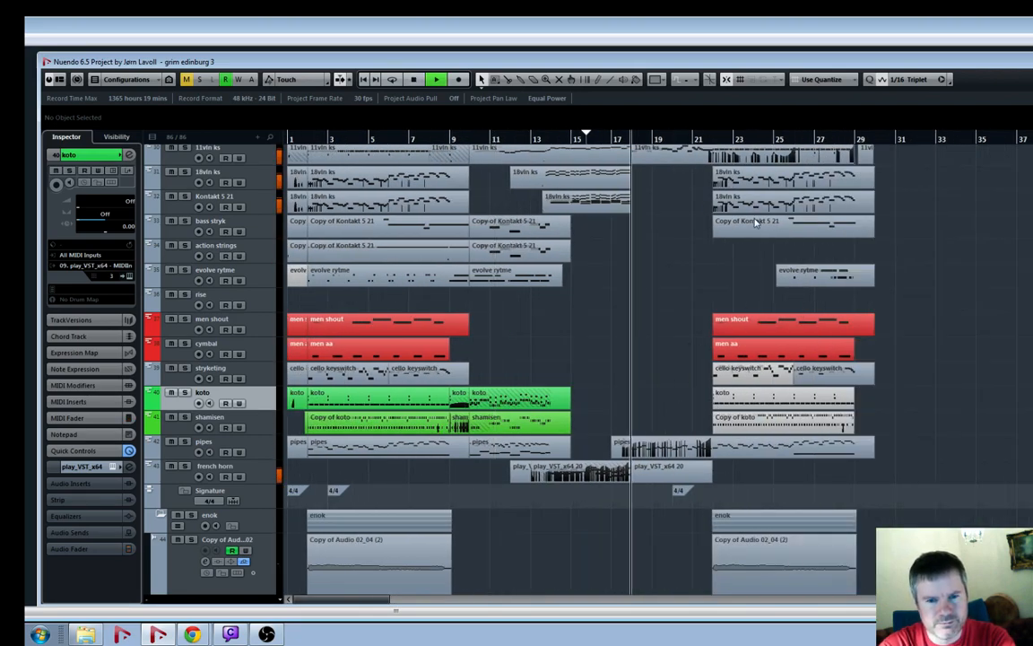
key(h)
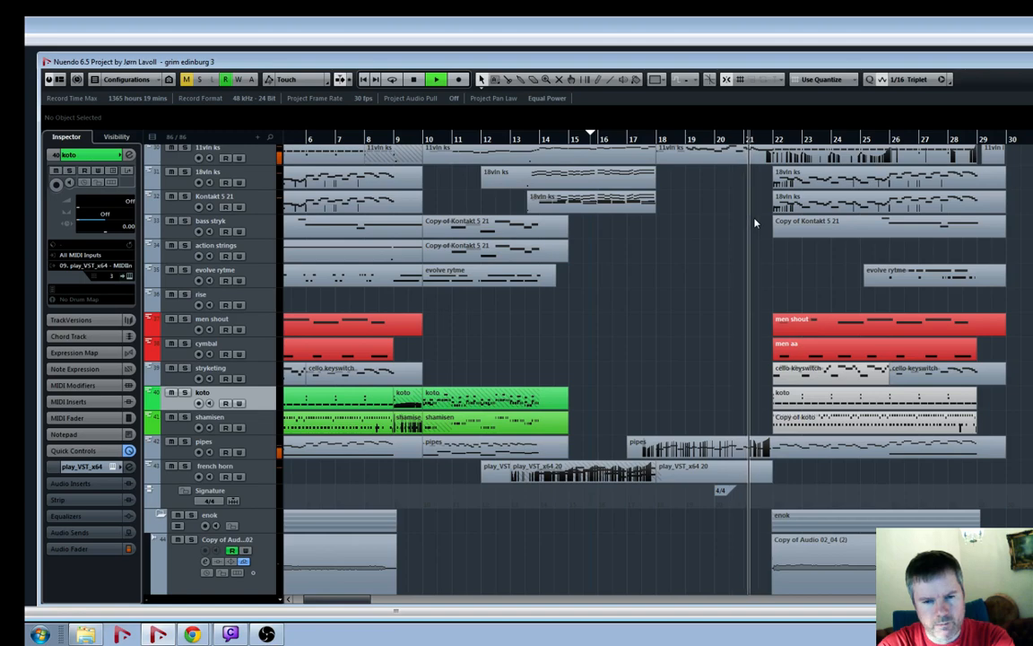
Solo the instrument output Kt. st. 1 (8) and reveal its Mute automation lane
scroll(755, 224, up, 5)
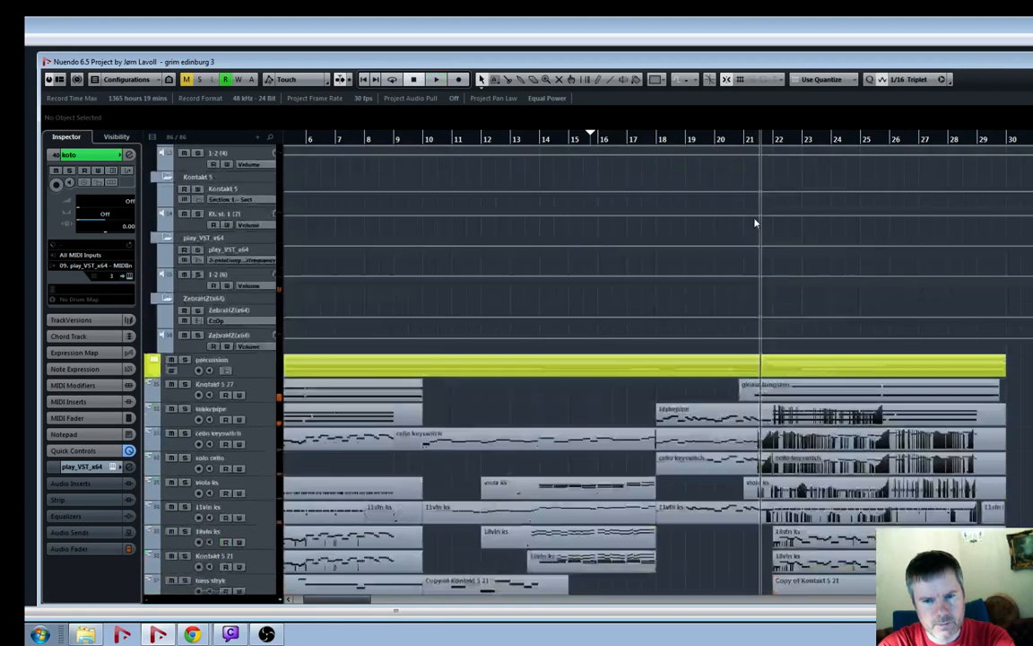
scroll(755, 223, up, 4)
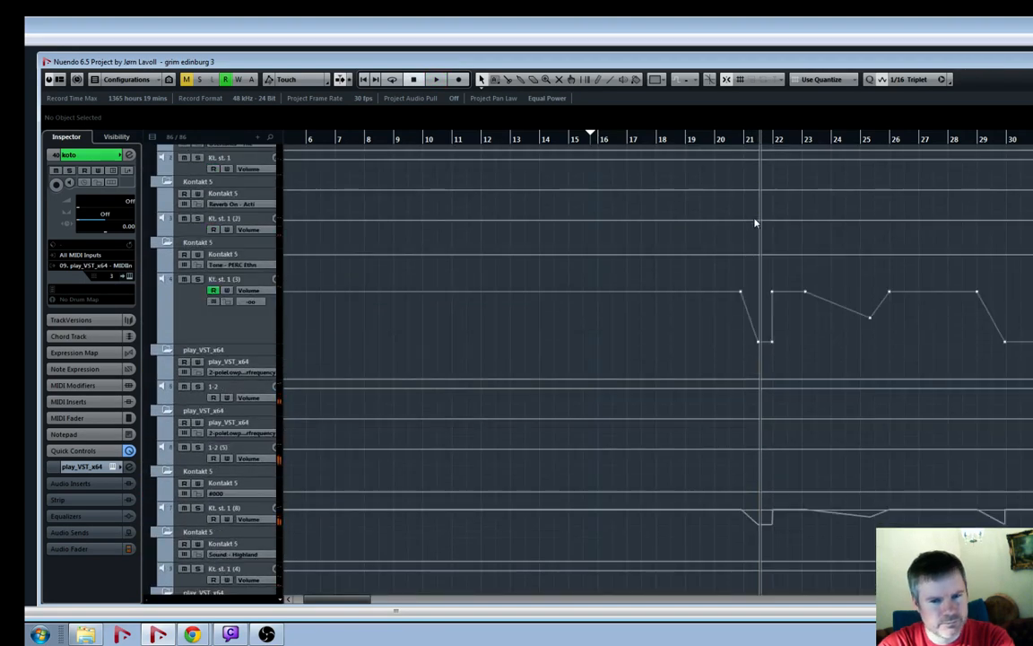
scroll(755, 223, down, 2)
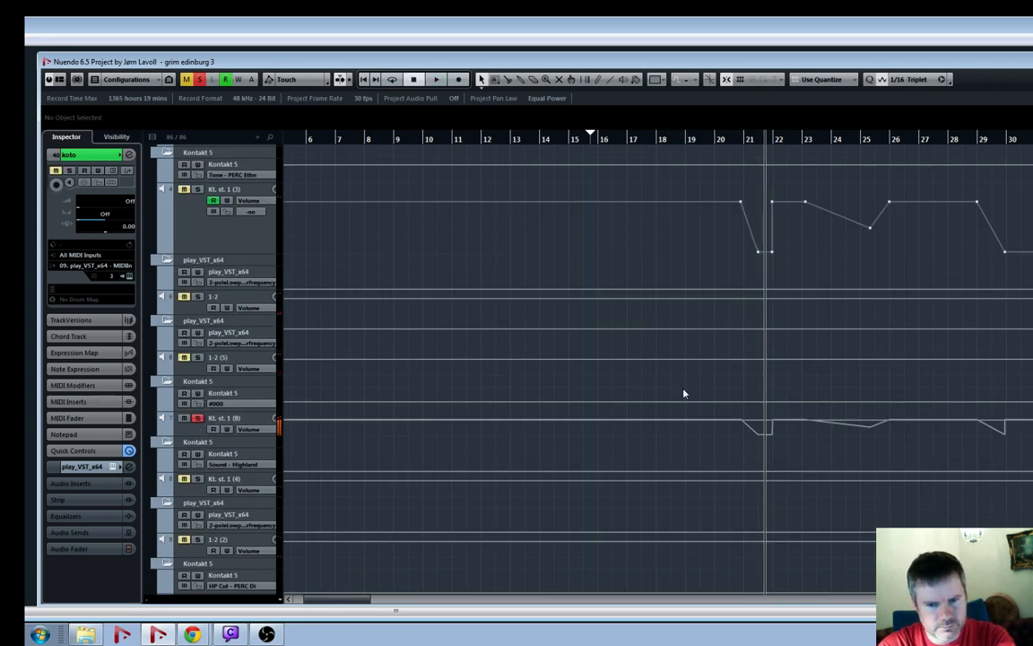
click(163, 432)
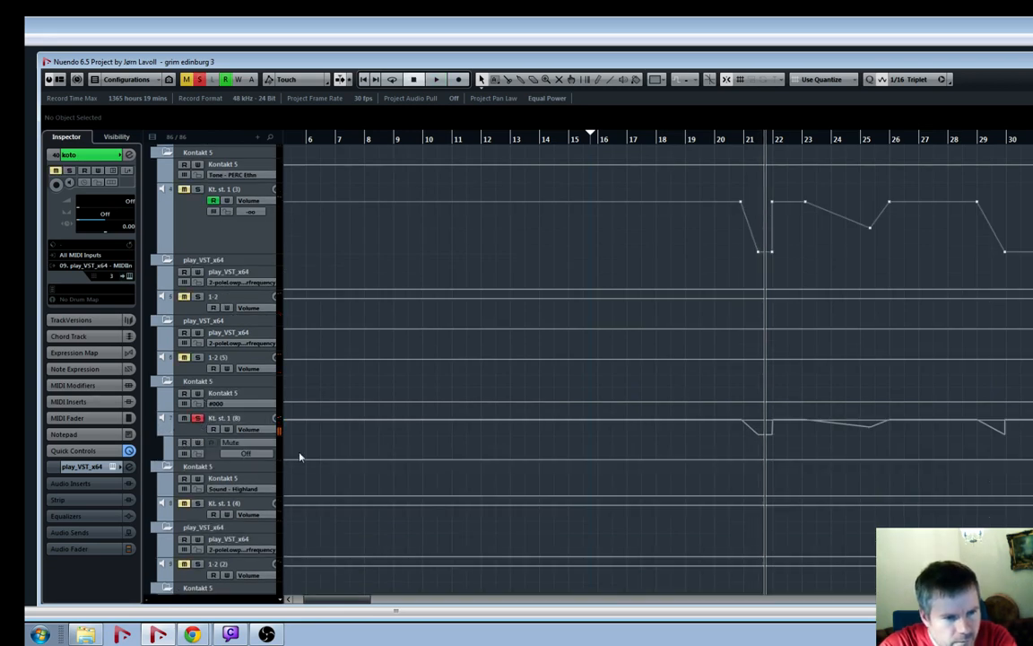
Enable automation reading on Kt. st. 1 (8), remove its solo and play the volume dip from just before bar 21
key(h)
key(h)
key(h)
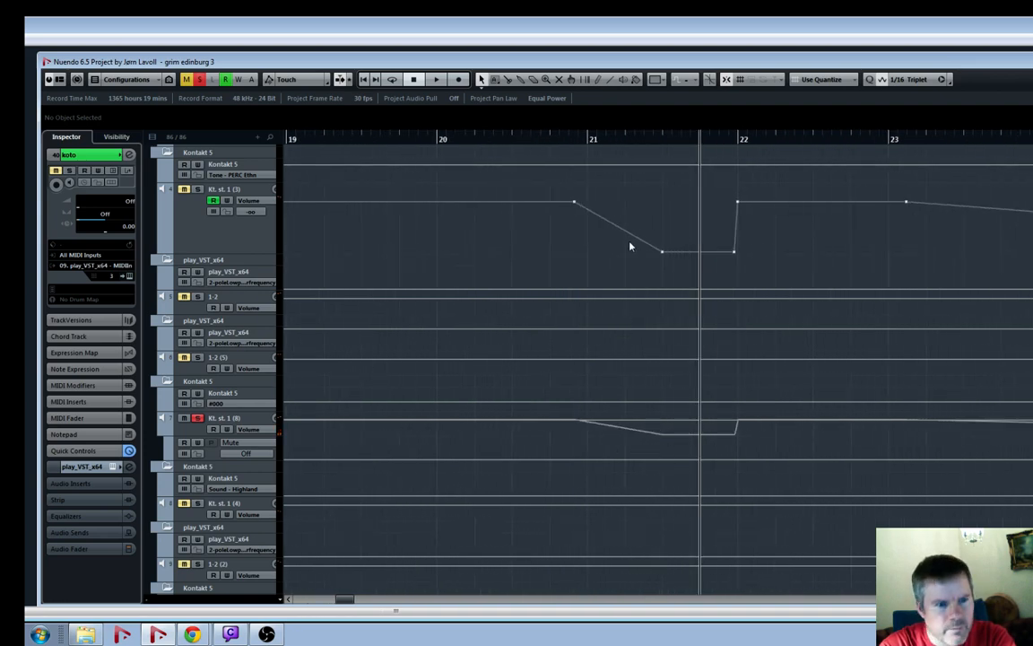
key(space)
click(538, 141)
click(213, 430)
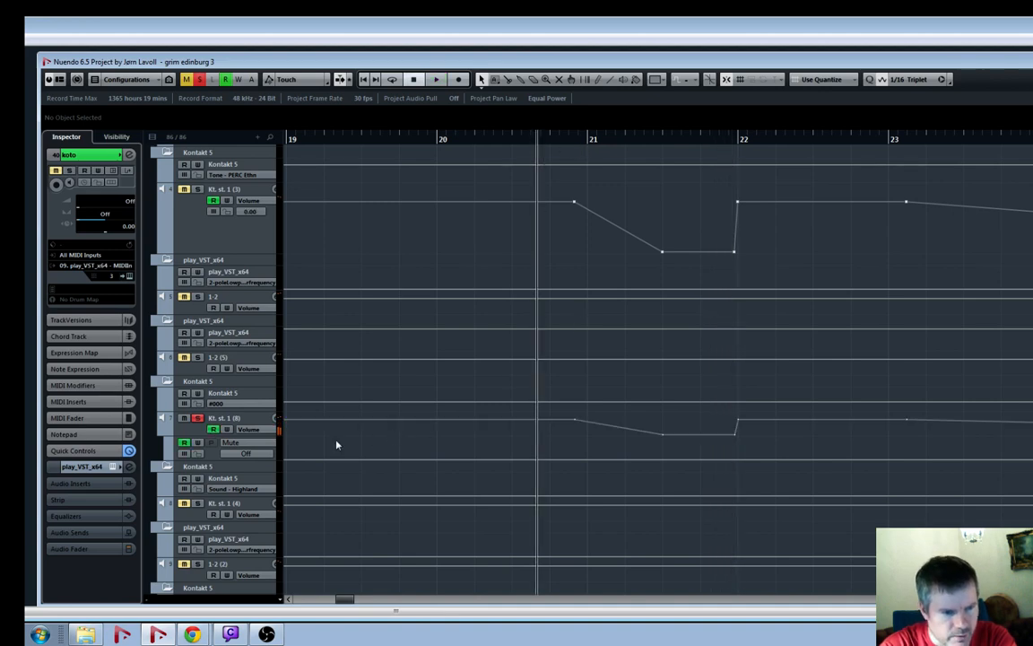
key(space)
click(200, 418)
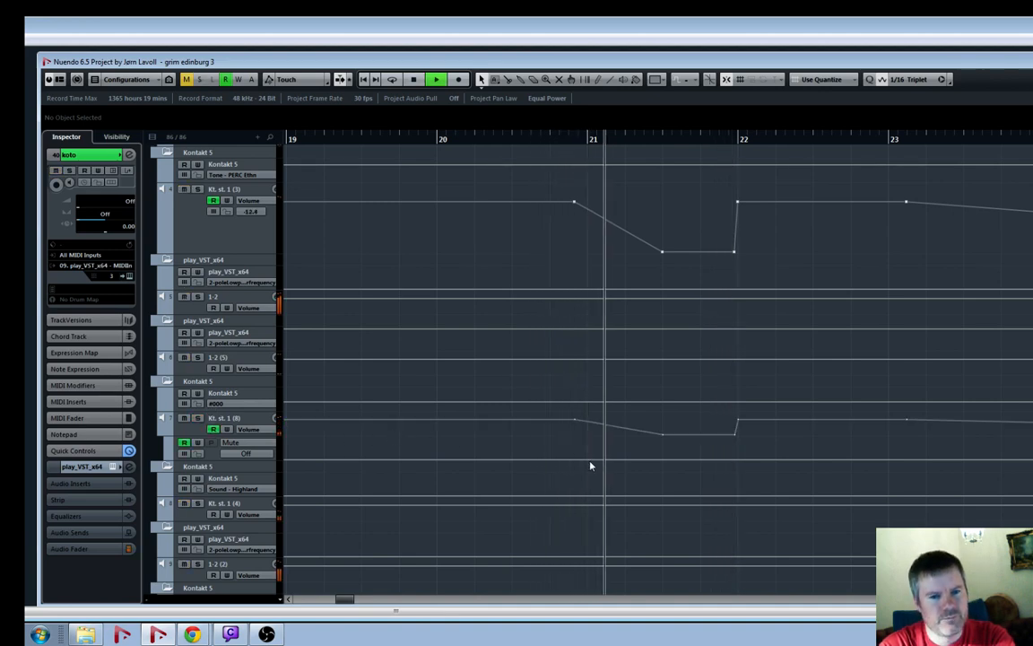
Follow the playback on the event and audio tracks through the transition into bar 22, and stop it
key(g)
key(g)
key(g)
key(g)
key(g)
key(g)
key(g)
key(g)
key(g)
key(g)
scroll(649, 449, down, 5)
scroll(650, 449, down, 10)
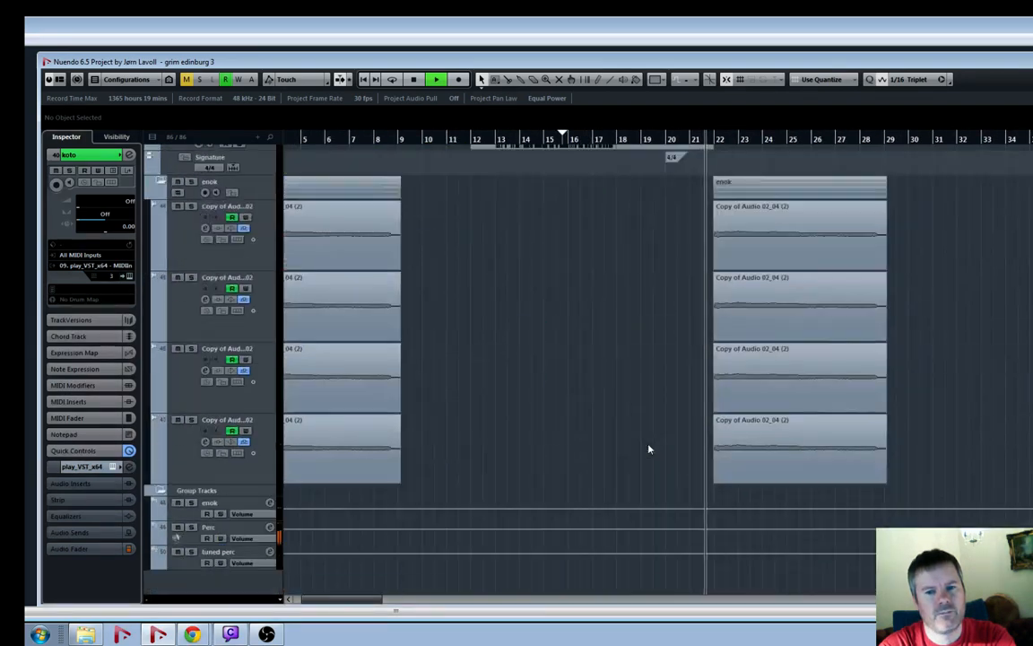
key(h)
key(h)
key(h)
key(h)
scroll(649, 449, up, 3)
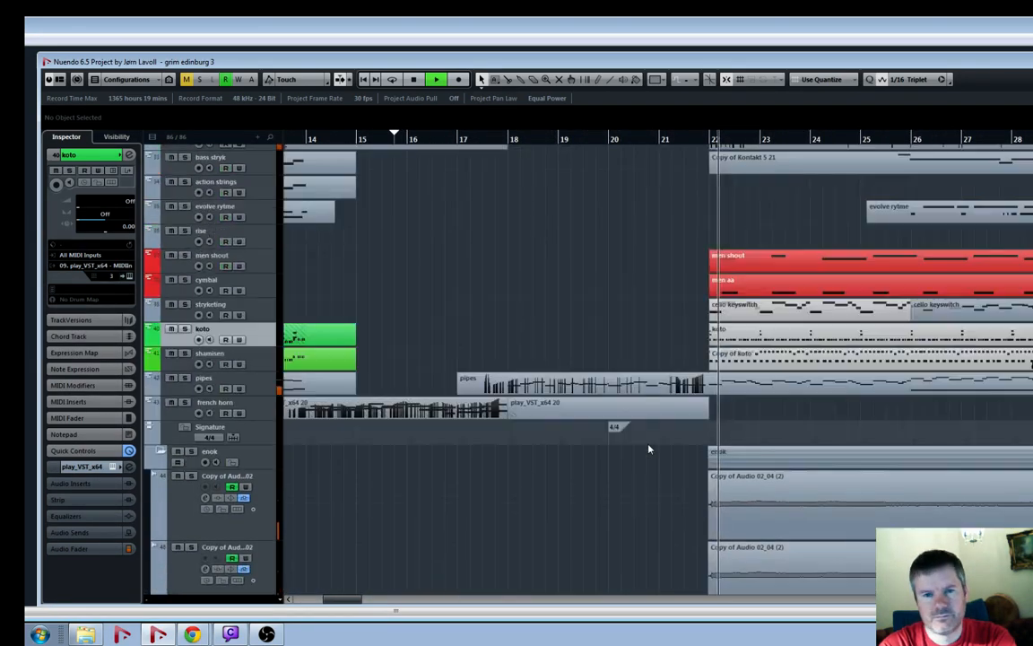
key(space)
Look over the instrument tracks from sekkepipe down to the enok audio and play the pipes passage around bar 20
scroll(650, 449, up, 1)
scroll(650, 448, up, 1)
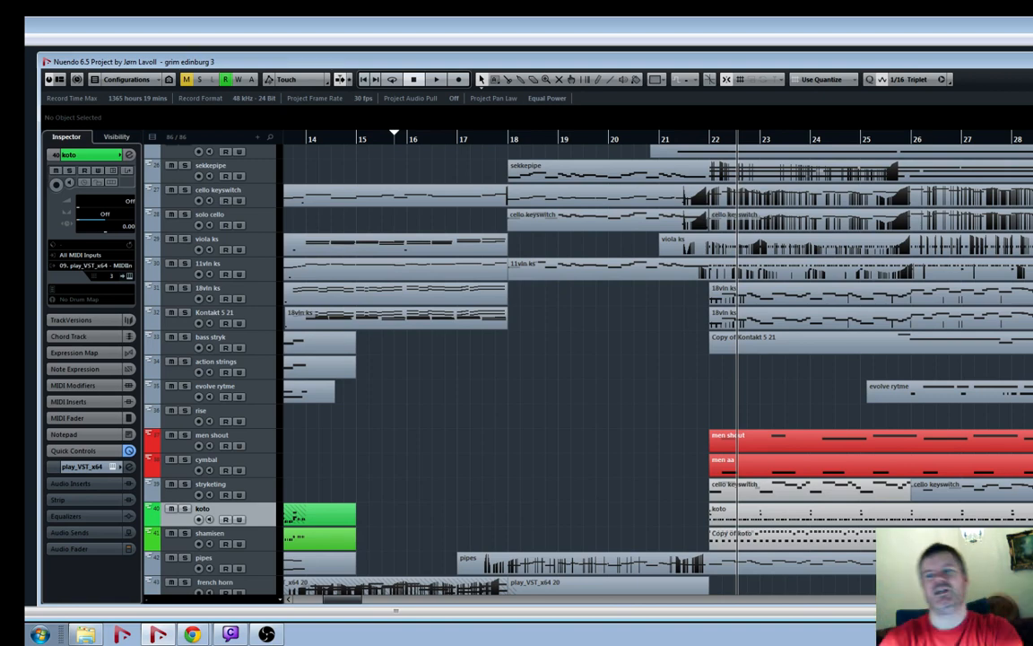
scroll(650, 328, down, 3)
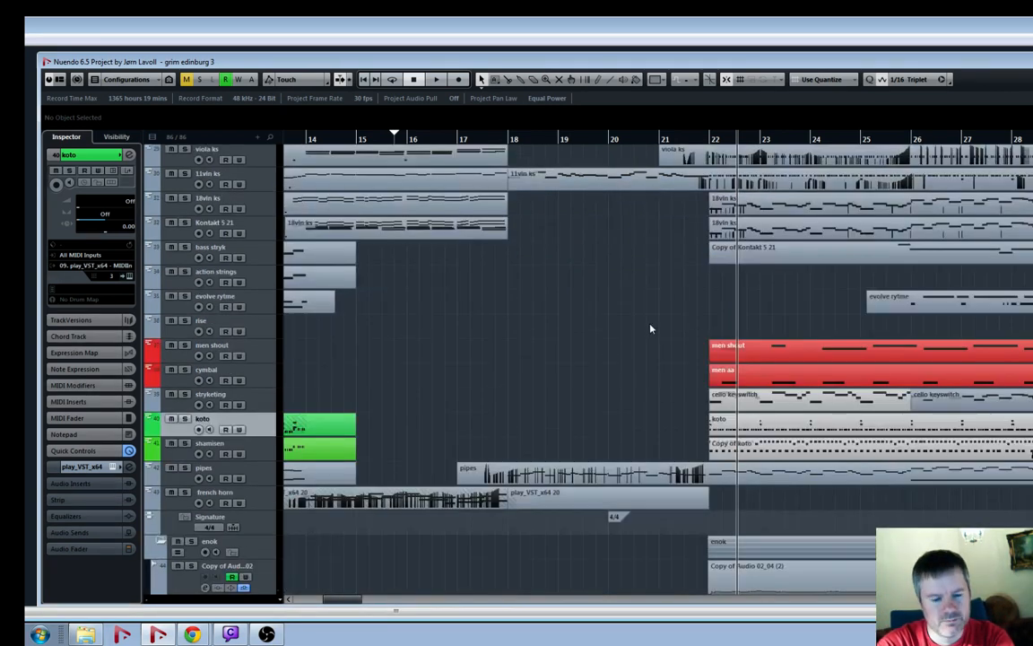
scroll(651, 329, down, 3)
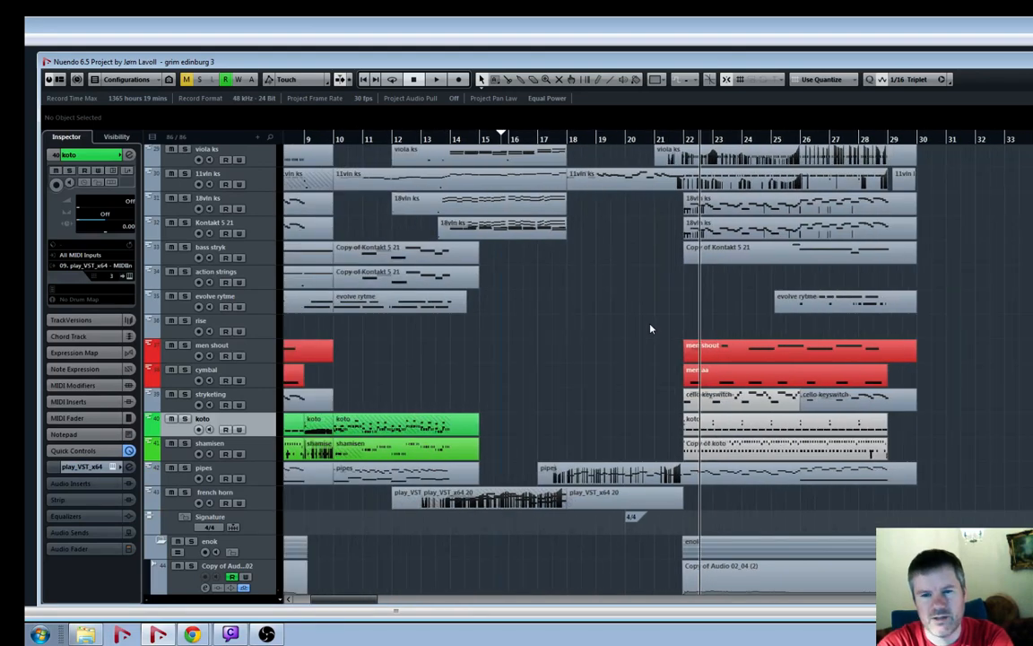
scroll(651, 329, down, 3)
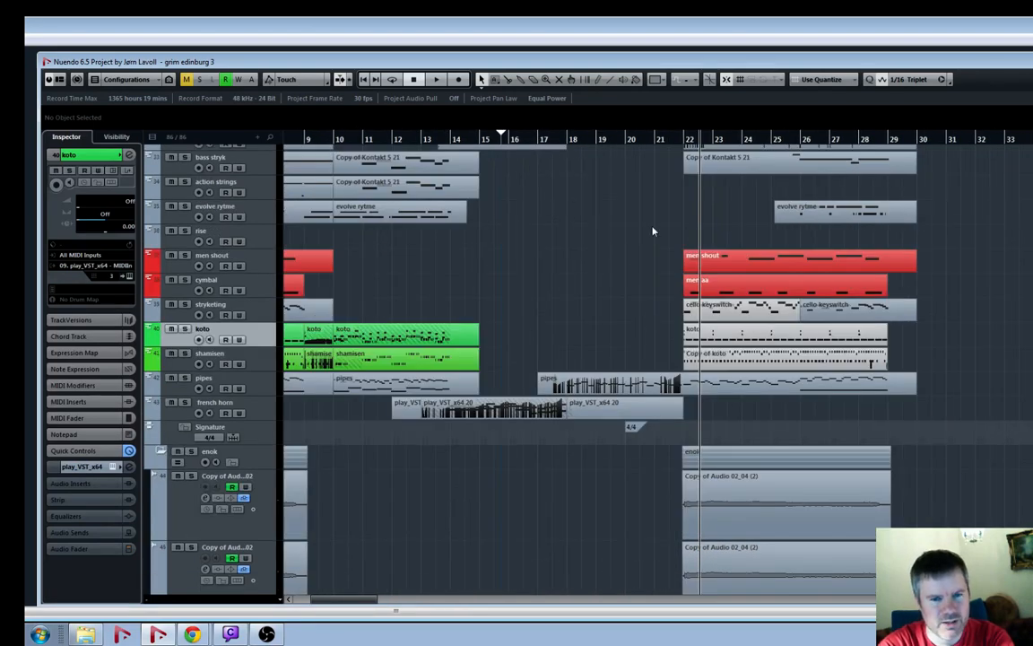
key(space)
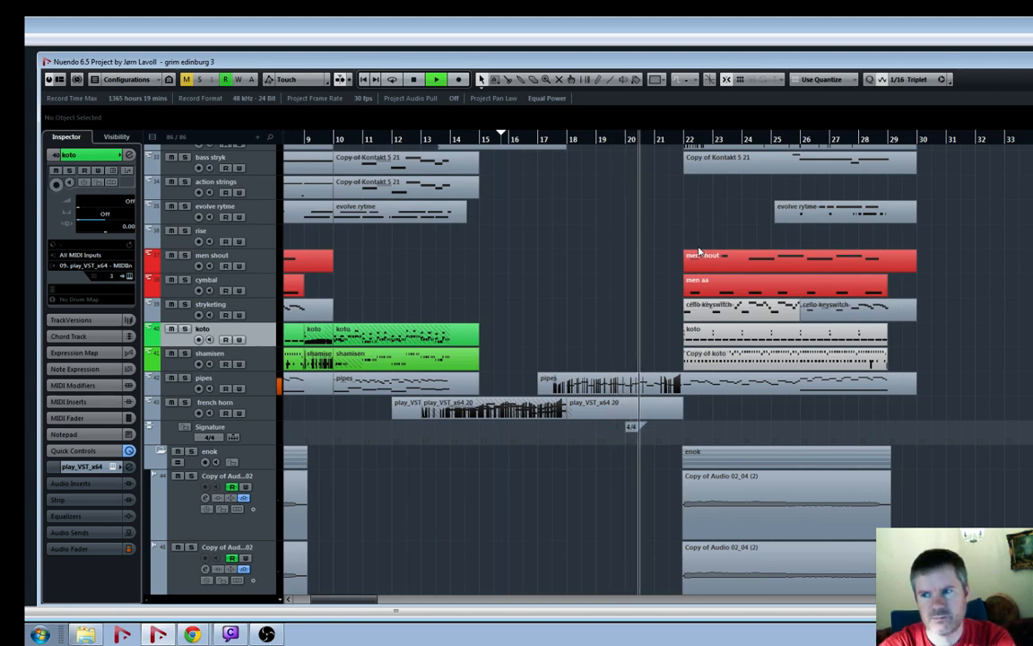
Replay the french horn and pipes passage from about bar 16 and stop around bar 20
click(524, 139)
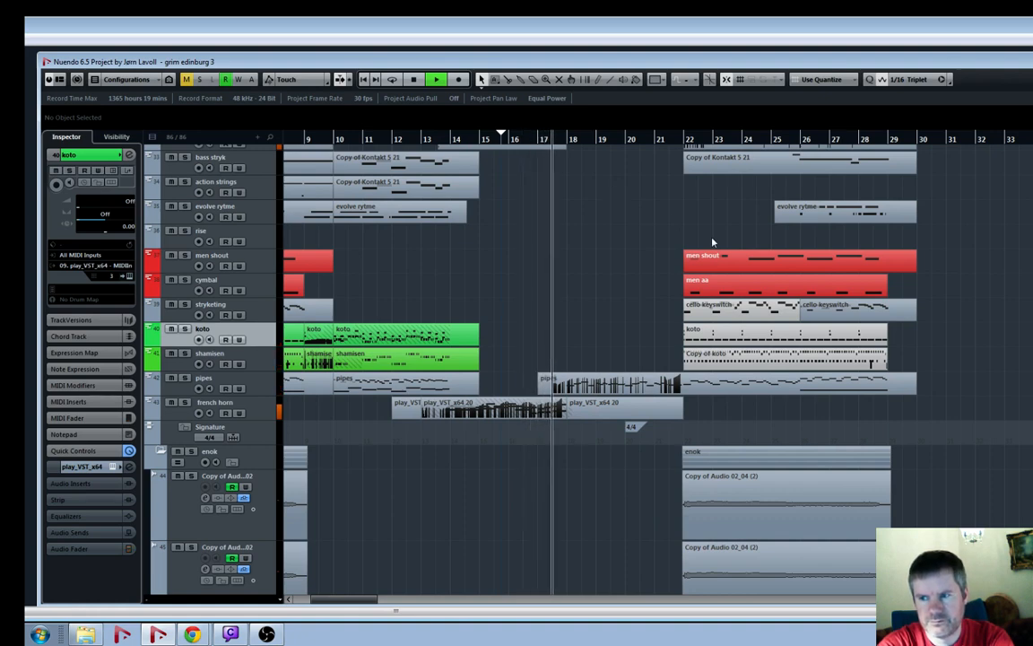
key(h)
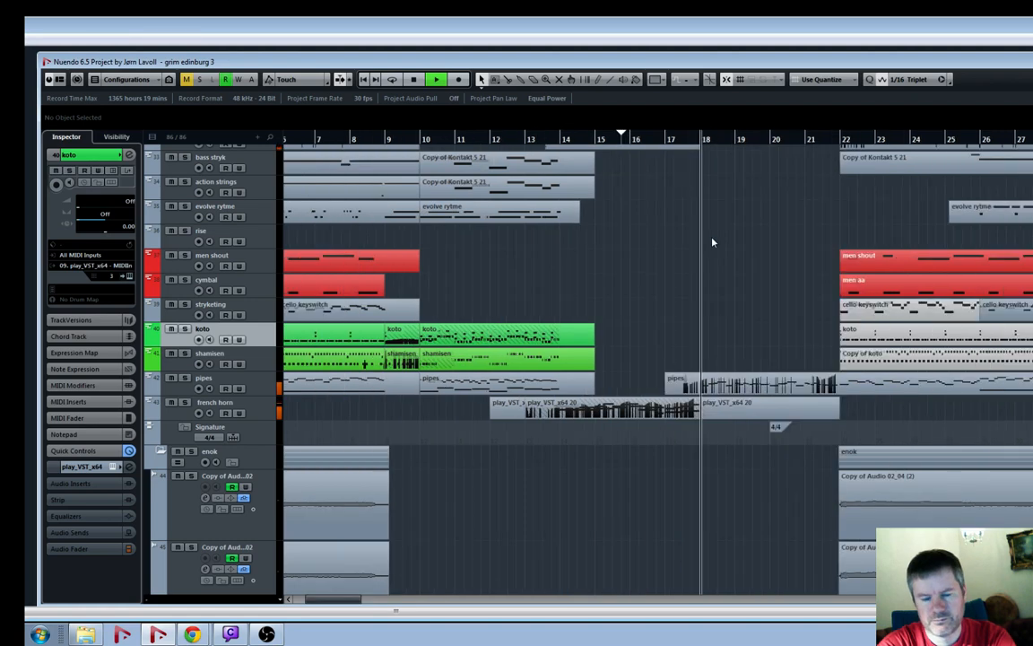
key(h)
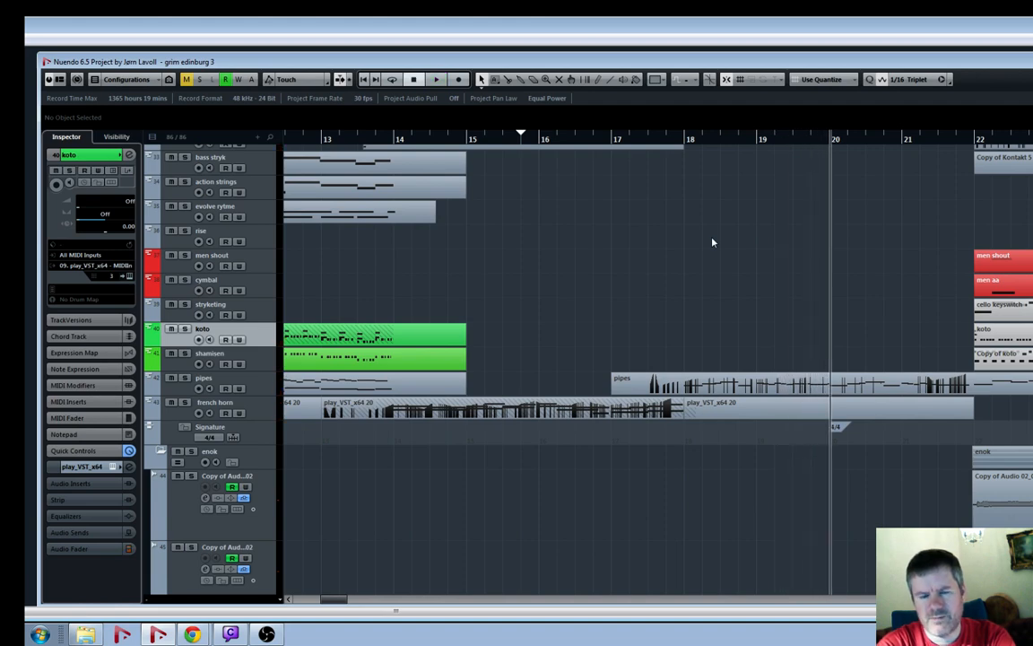
key(g)
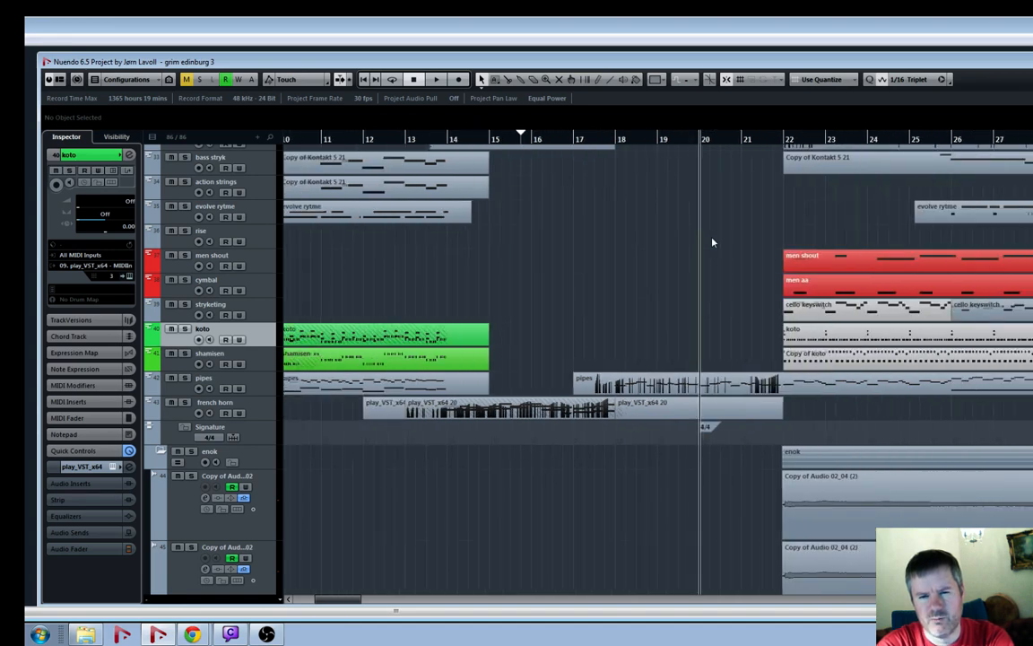
Split the pipes part at bar 22 and mute the section from bar 17 to bar 22
click(671, 385)
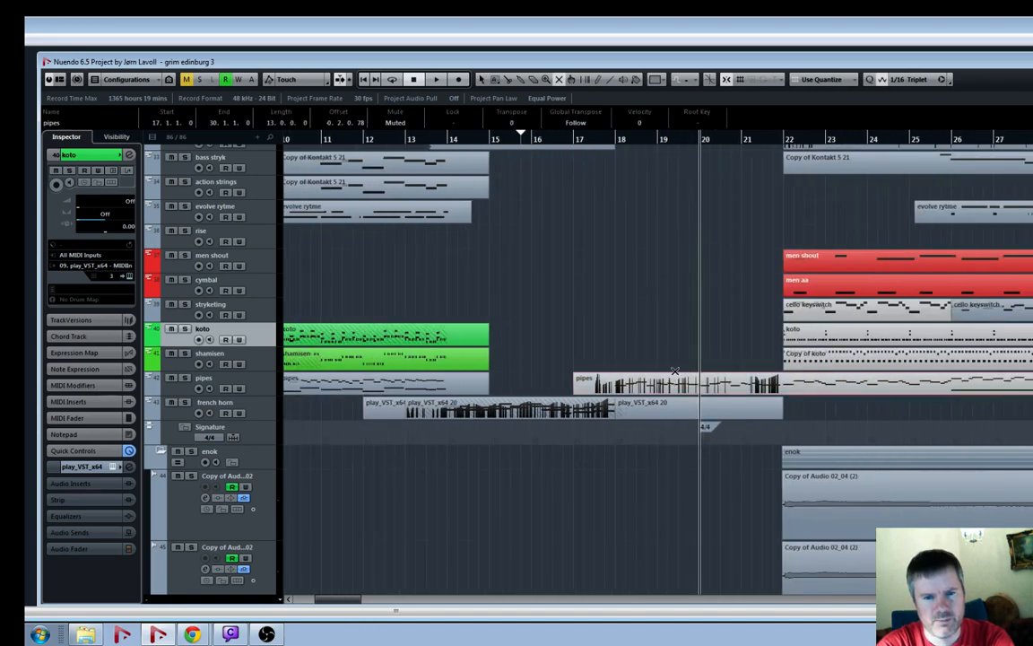
key(3)
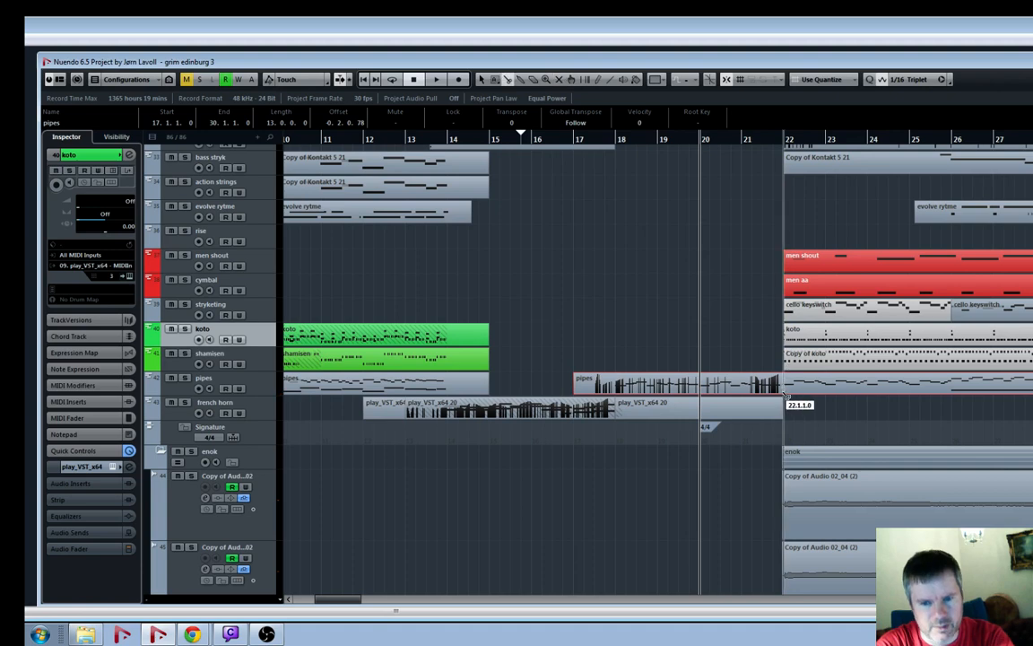
click(784, 388)
key(7)
click(758, 387)
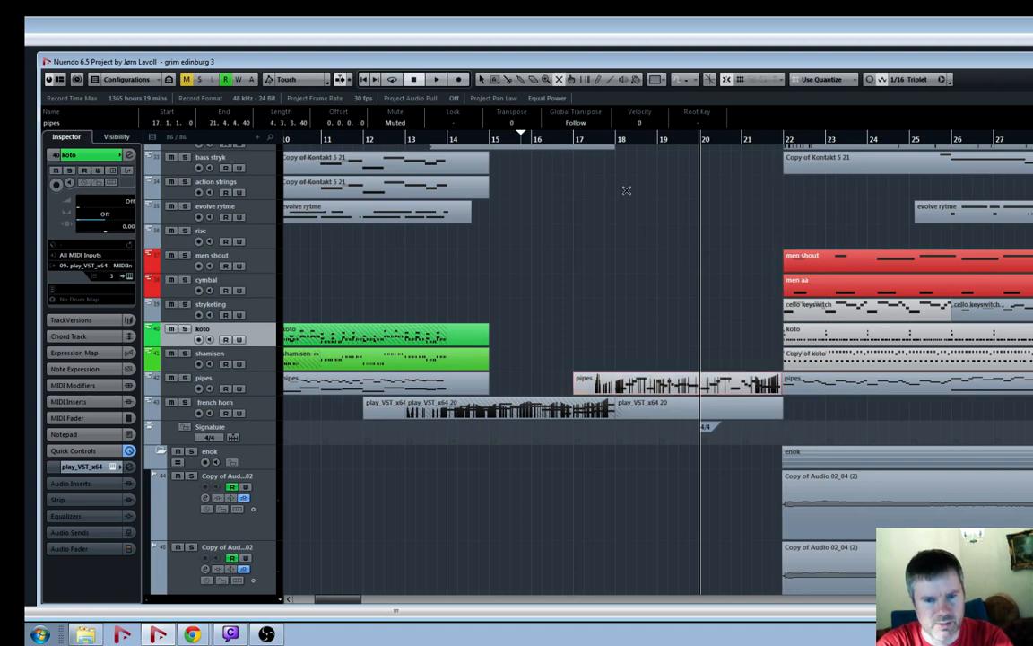
Play the arrangement from about bar 16 into bar 22 with the pipes section muted, and return to about bar 21
click(563, 141)
key(space)
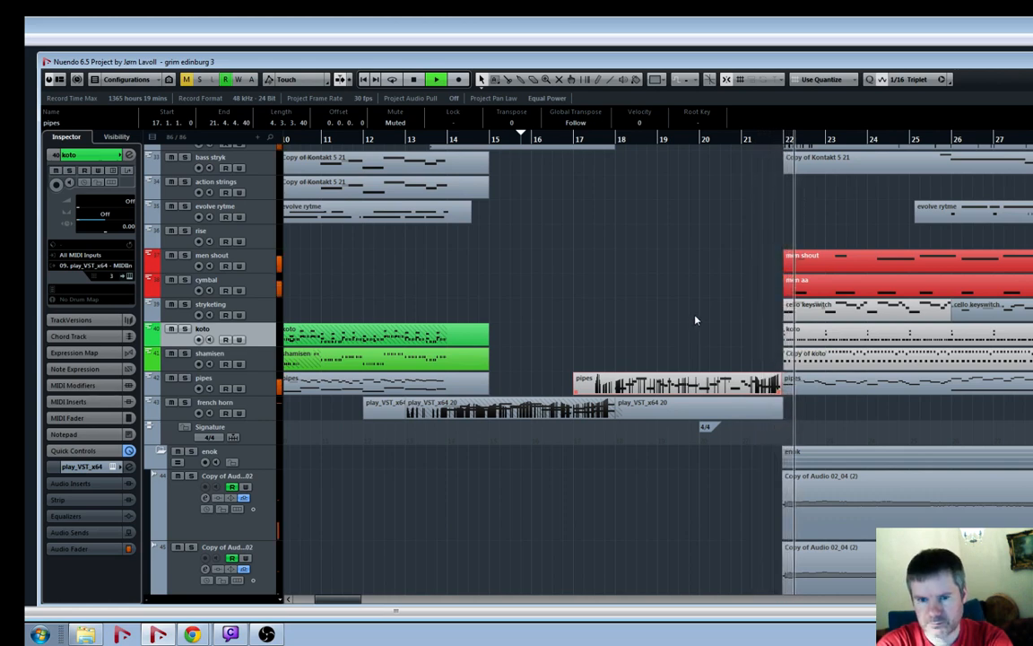
double_click(742, 139)
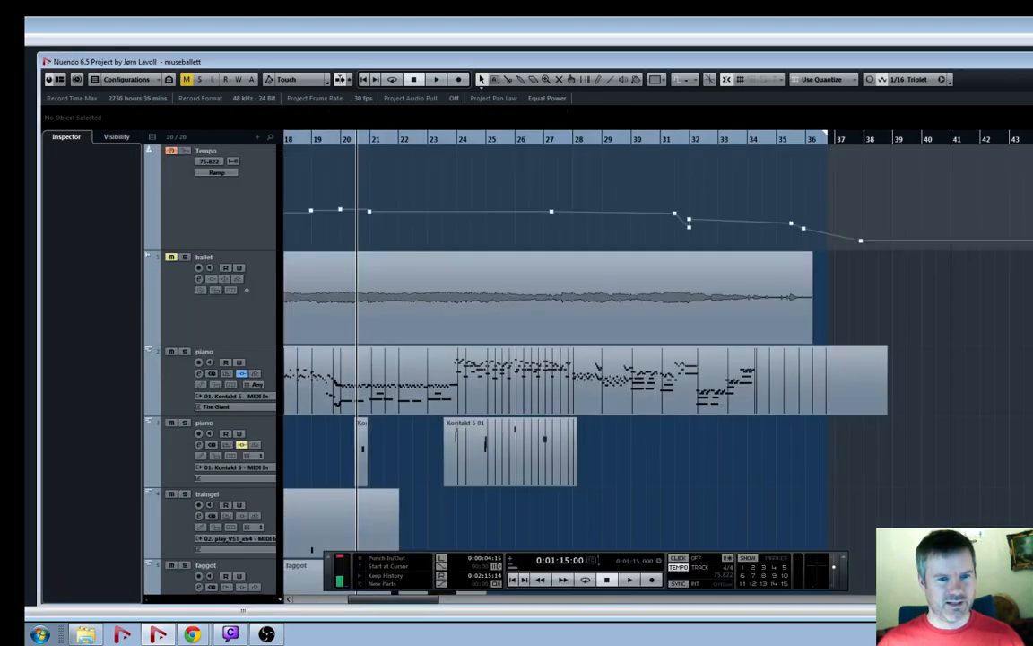
View the whole museballett arrangement and play it from the beginning in bar 1
key(g)
key(g)
key(g)
key(g)
key(g)
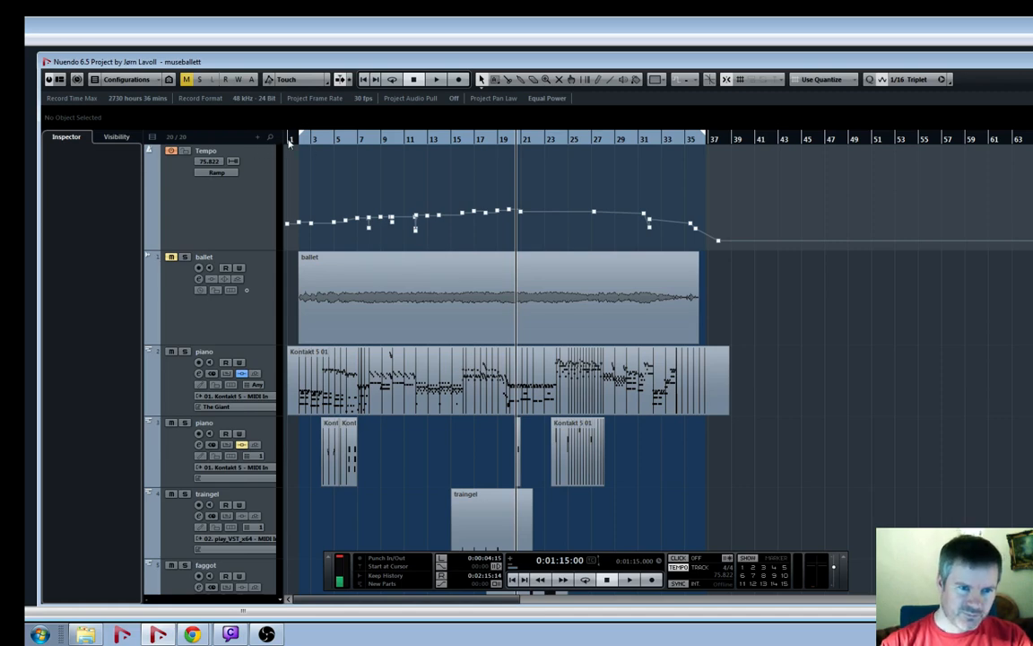
drag(290, 142, 293, 149)
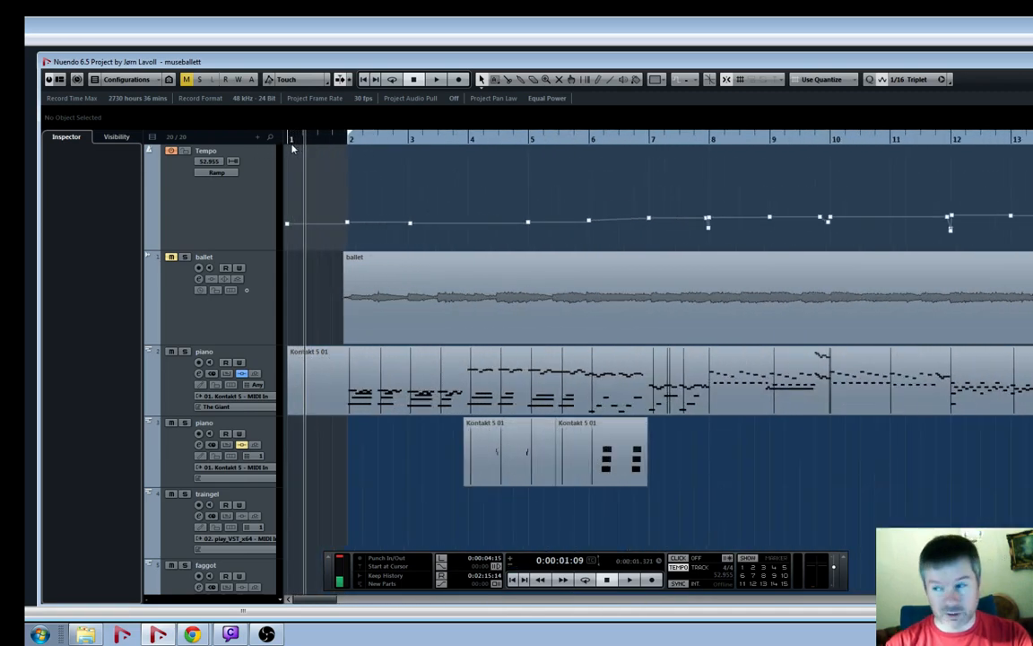
key(space)
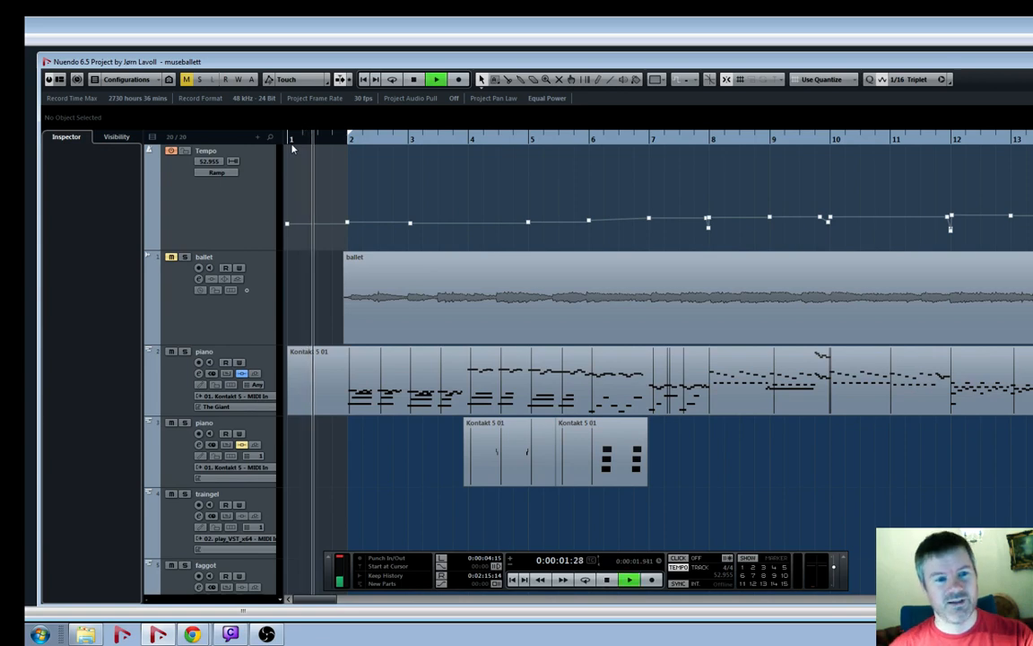
key(g)
key(g)
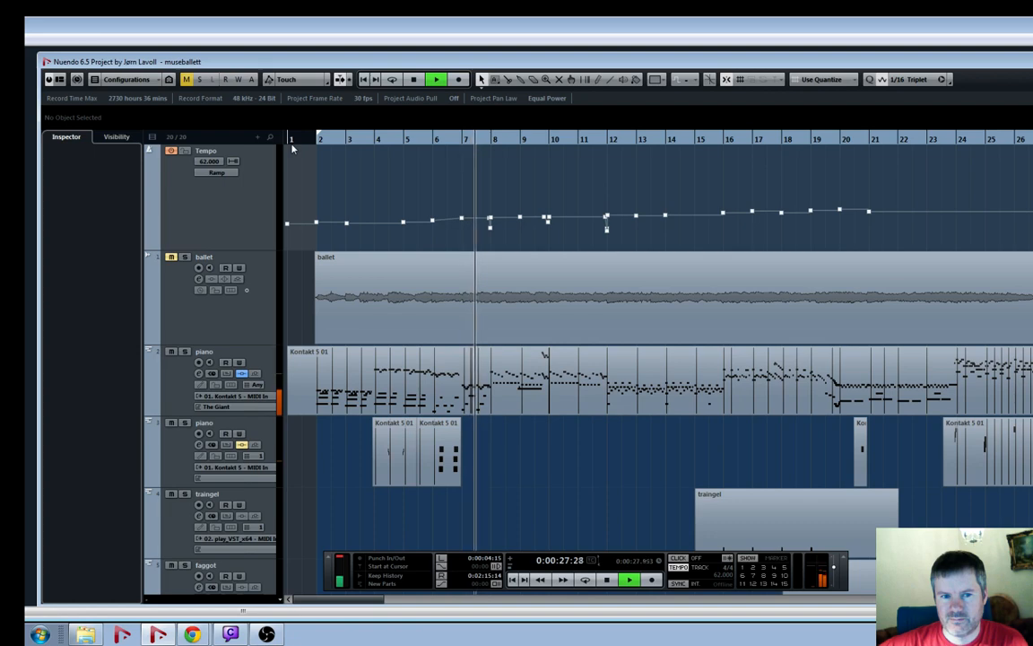
Inspect the tempo curve's dip just before bar 8 up close during playback
key(h)
key(h)
key(h)
key(h)
key(h)
key(h)
key(h)
key(h)
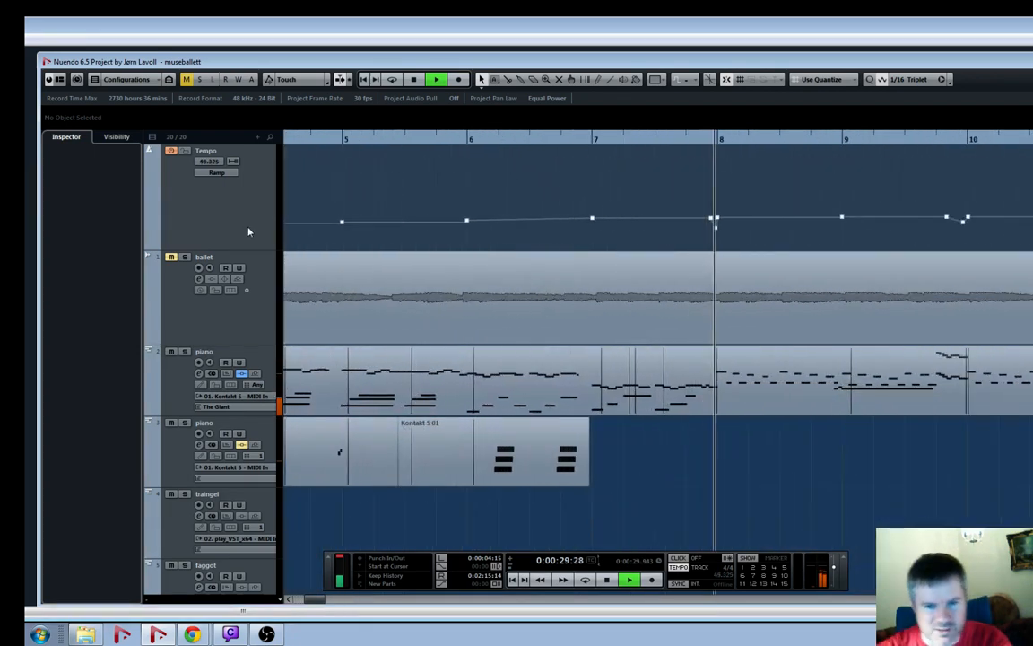
Follow the tempo track and piano parts during playback from bar 8 to bar 16
key(g)
key(g)
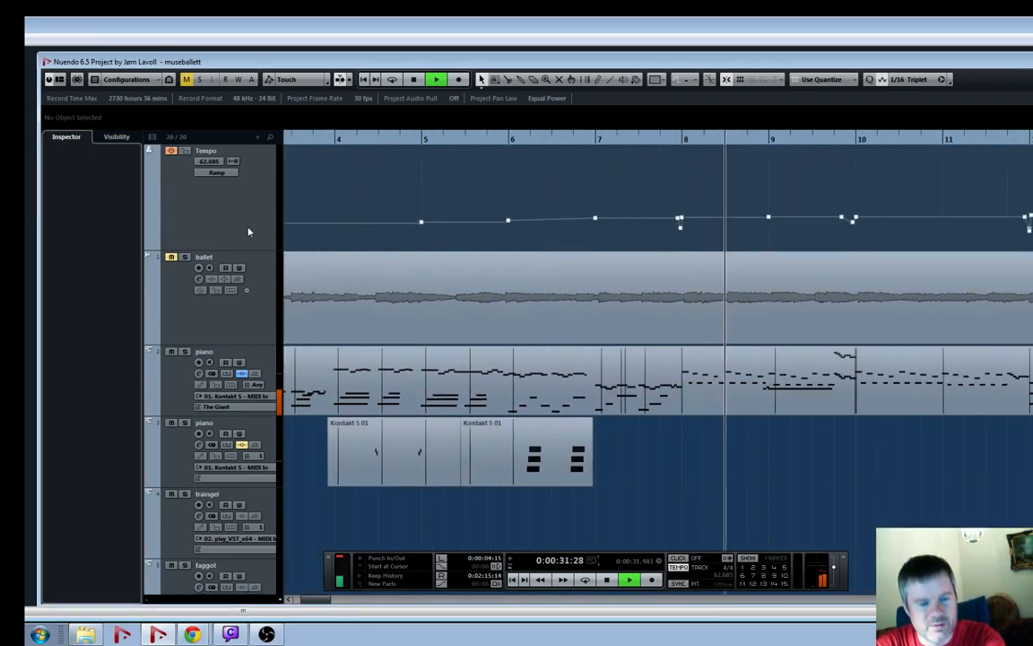
key(g)
key(g)
key(g)
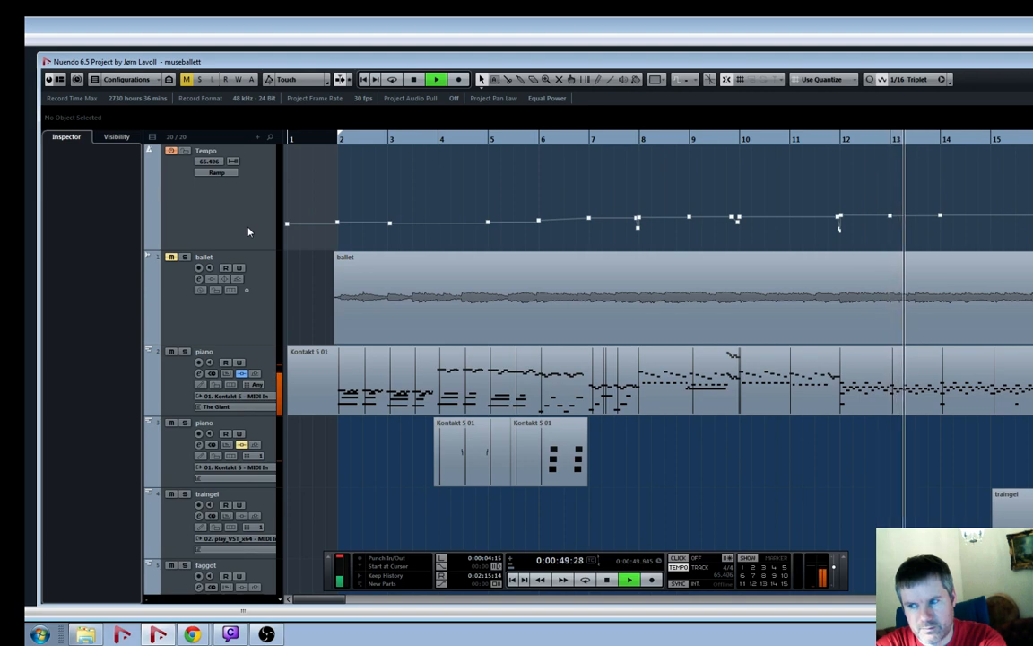
key(g)
key(g)
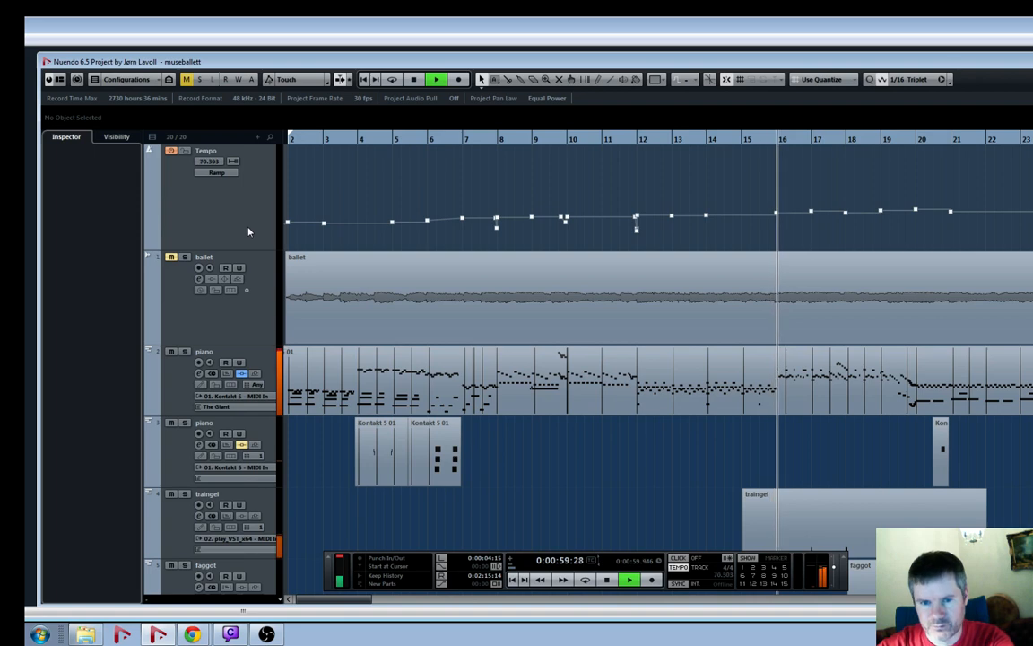
Follow the piano, traingel and faggot parts closely during playback up to bar 22
scroll(341, 271, down, 1)
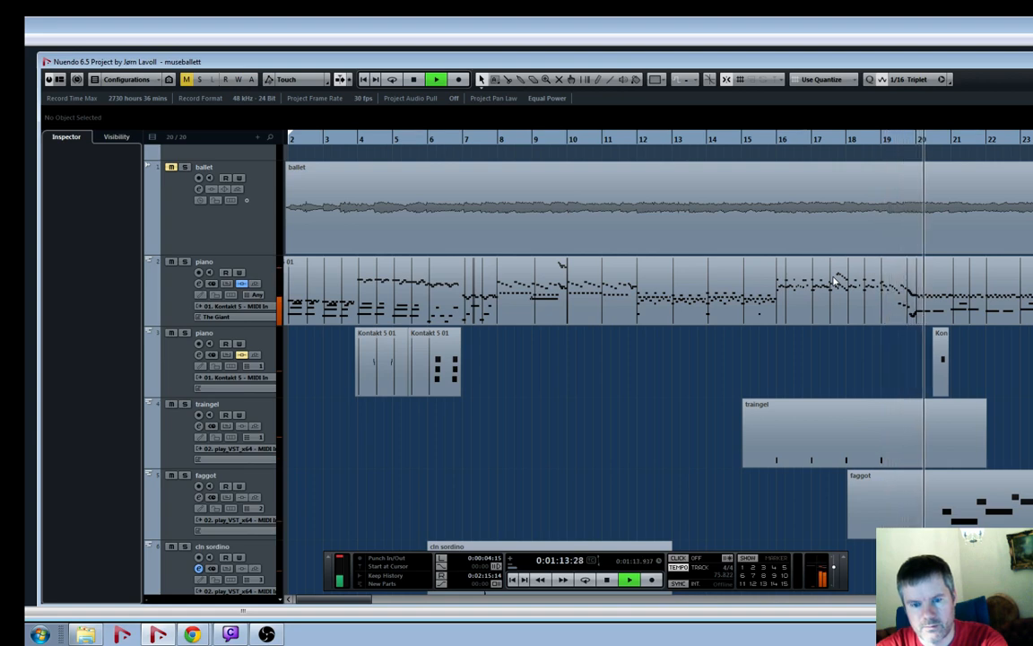
key(h)
key(h)
key(h)
key(h)
key(h)
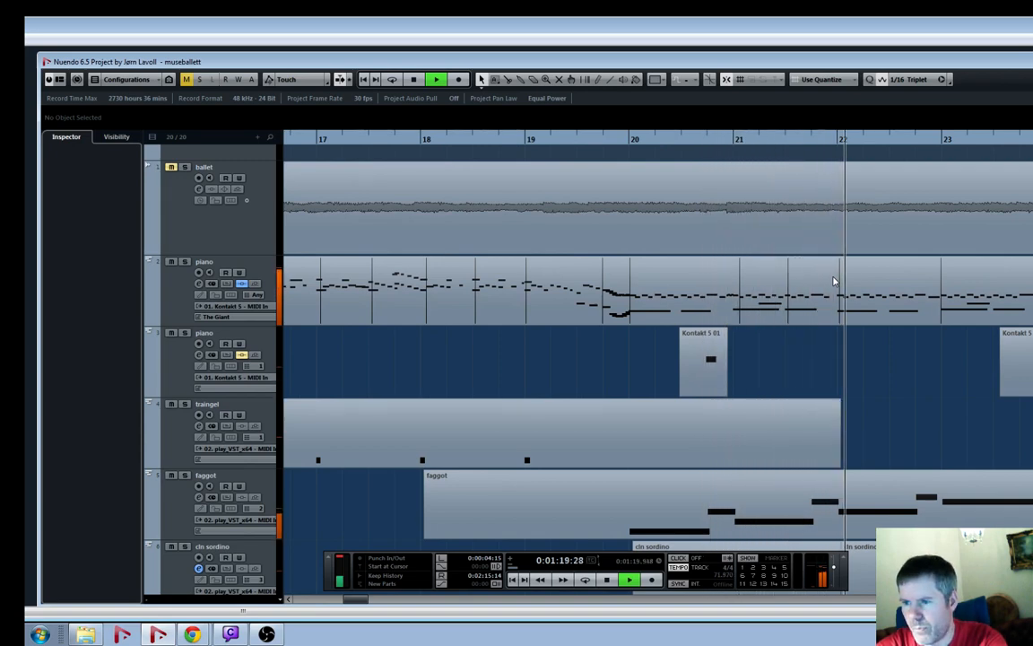
Follow the two piano tracks and the faggot part through bars 24 and 25 in a wider view
key(g)
key(g)
key(g)
key(g)
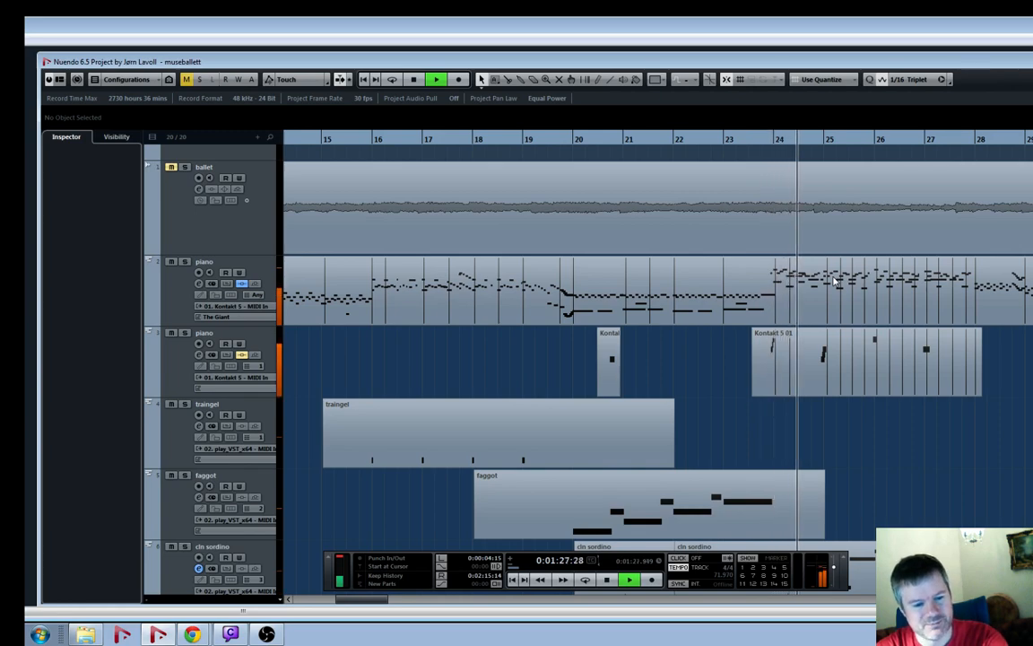
key(g)
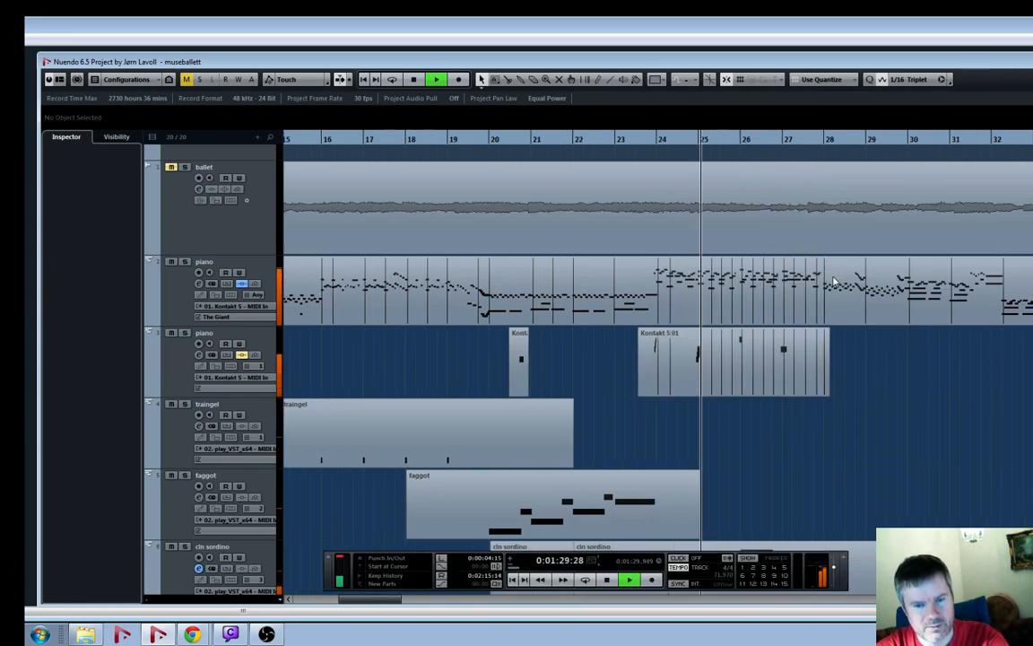
Look over the cln sordino and vln harmonic parts, stop playback around bar 28 and hide the transport panel
scroll(833, 281, down, 5)
scroll(833, 281, up, 3)
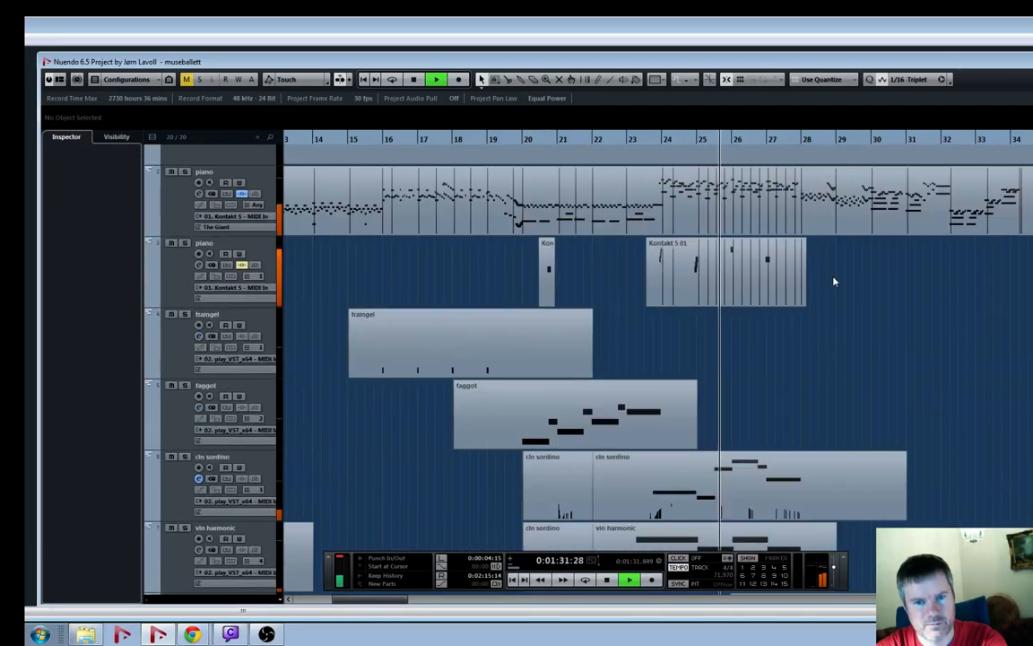
scroll(834, 281, up, 1)
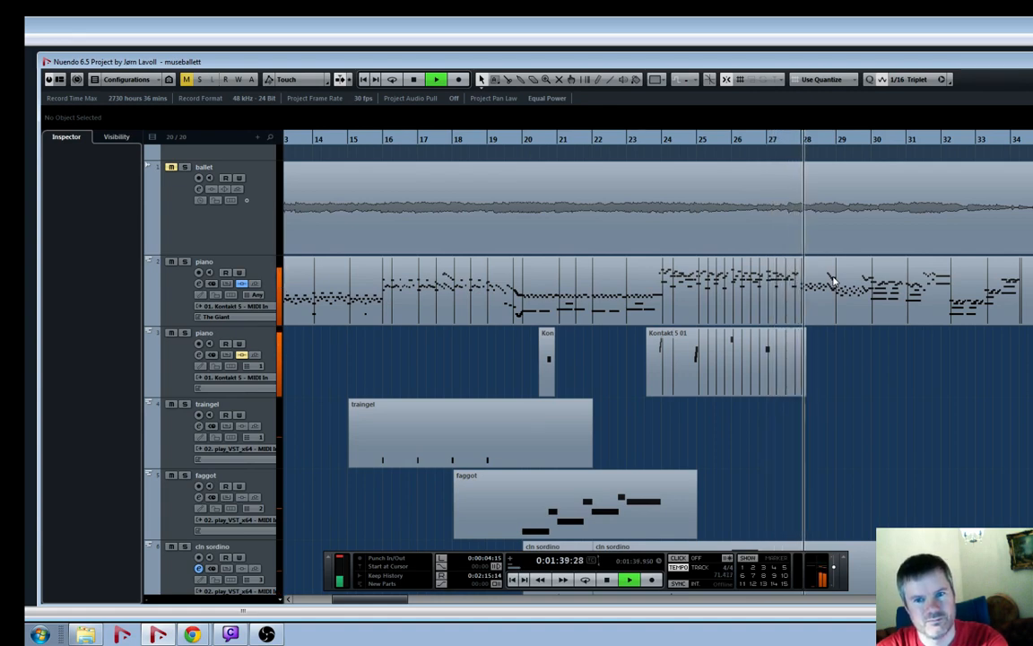
key(space)
key(F2)
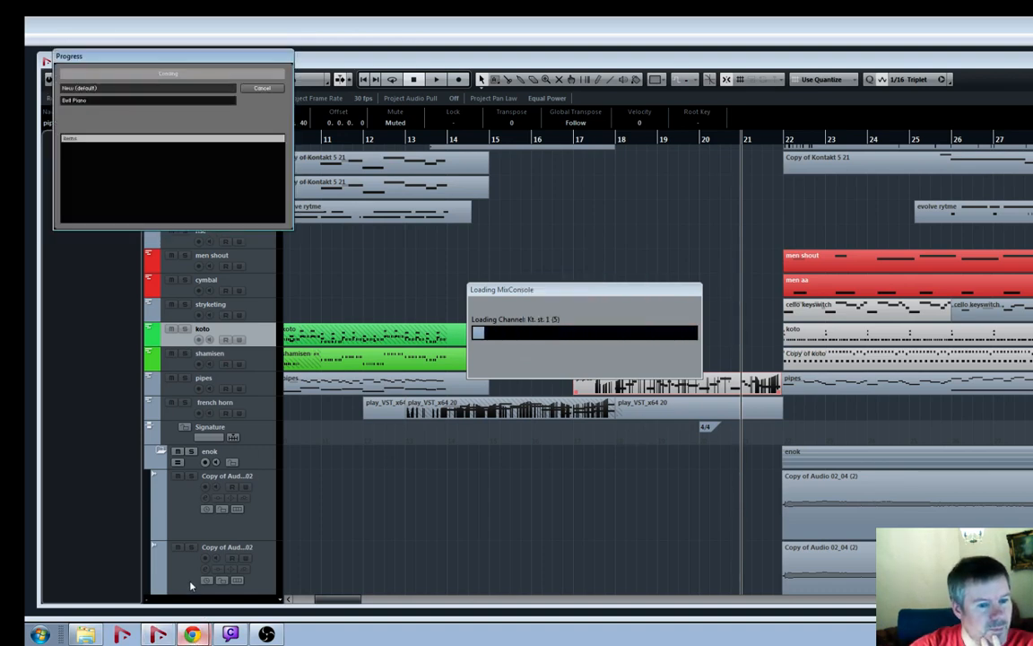
click(193, 633)
click(634, 22)
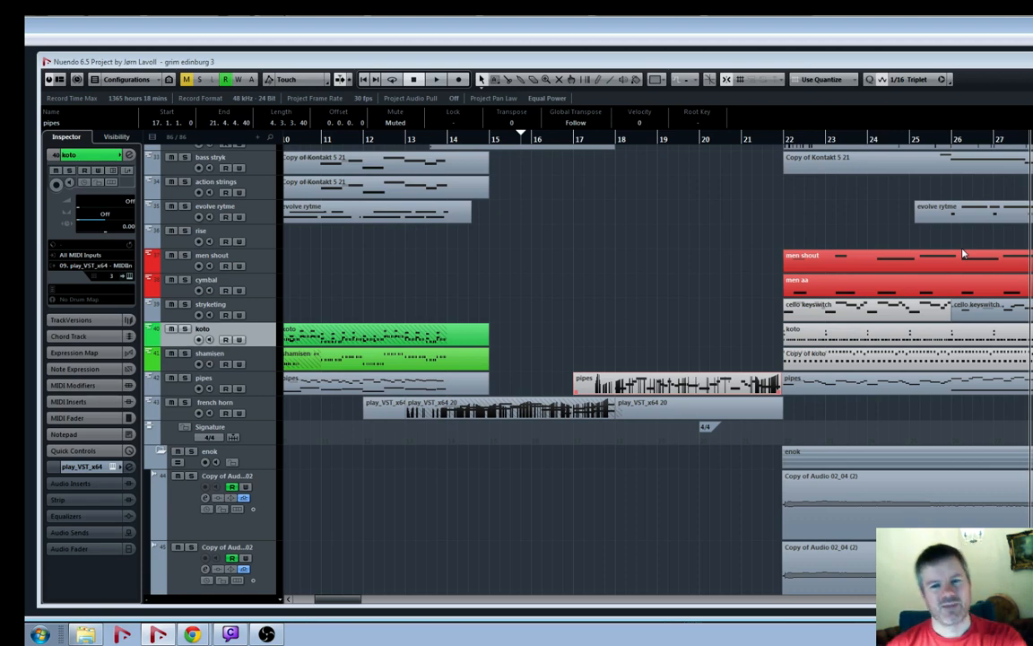
Clear the event selection in grim edinburg 3 and look over the whole arrangement from the plug-in automation tracks to the enok audio
click(670, 319)
key(g)
key(g)
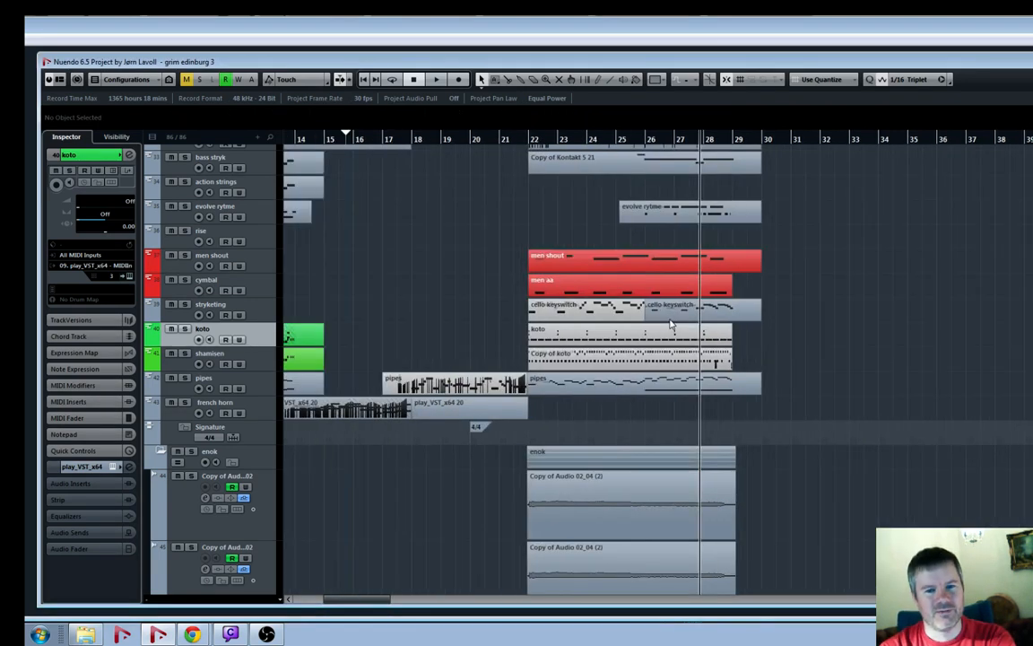
key(g)
key(g)
key(g)
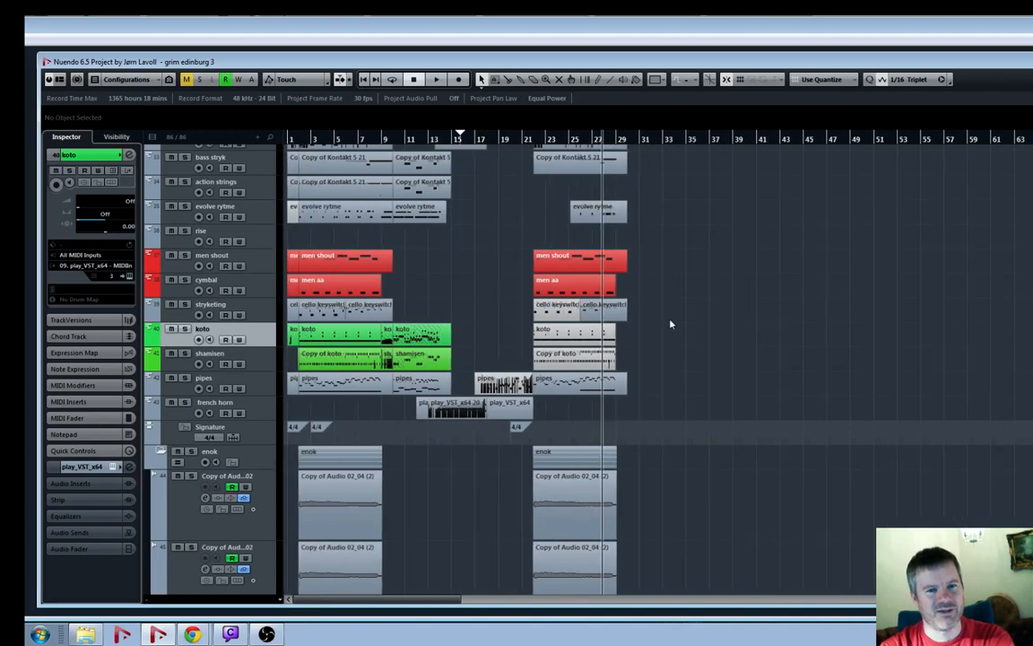
scroll(670, 324, down, 3)
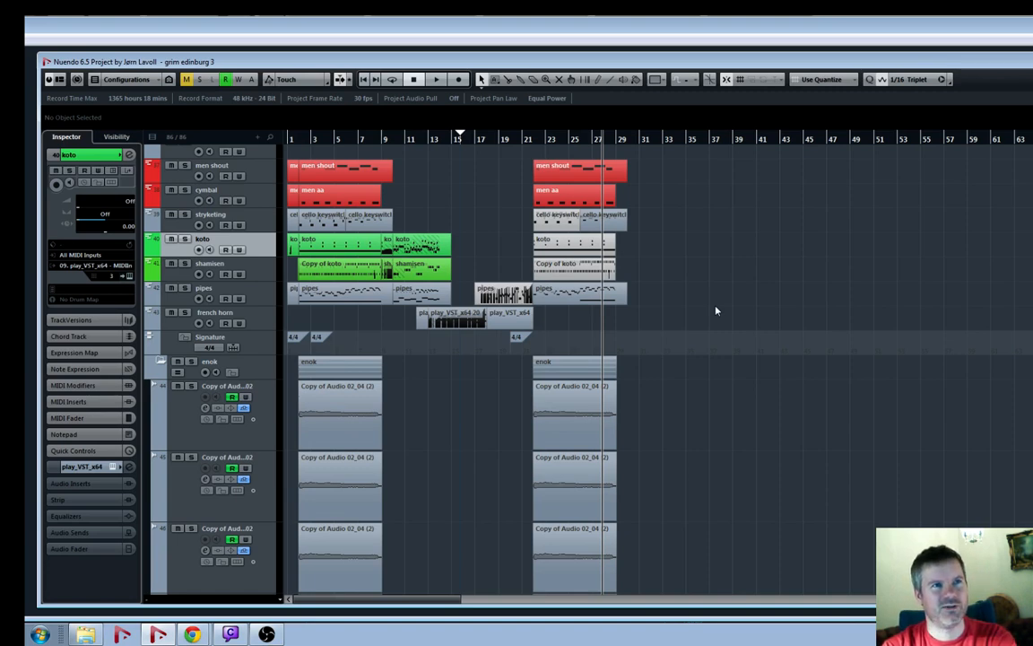
scroll(716, 311, down, 15)
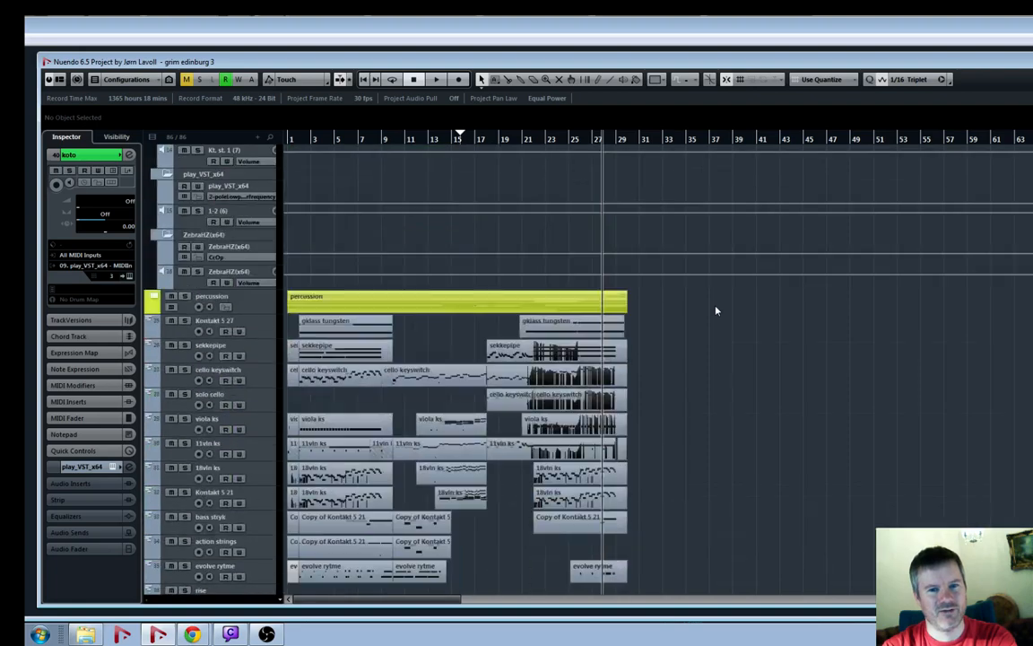
scroll(715, 310, down, 5)
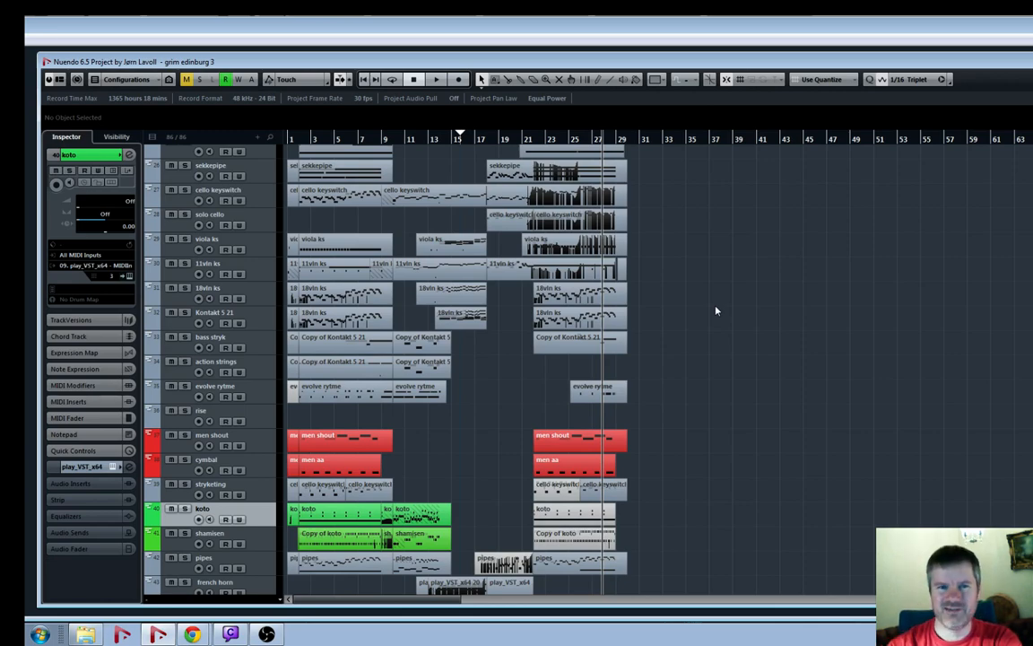
Move the playback position back to just before bar 20 and play the string passage from there
key(KP_Subtract)
key(h)
key(h)
key(h)
key(h)
key(h)
key(h)
key(h)
key(h)
key(h)
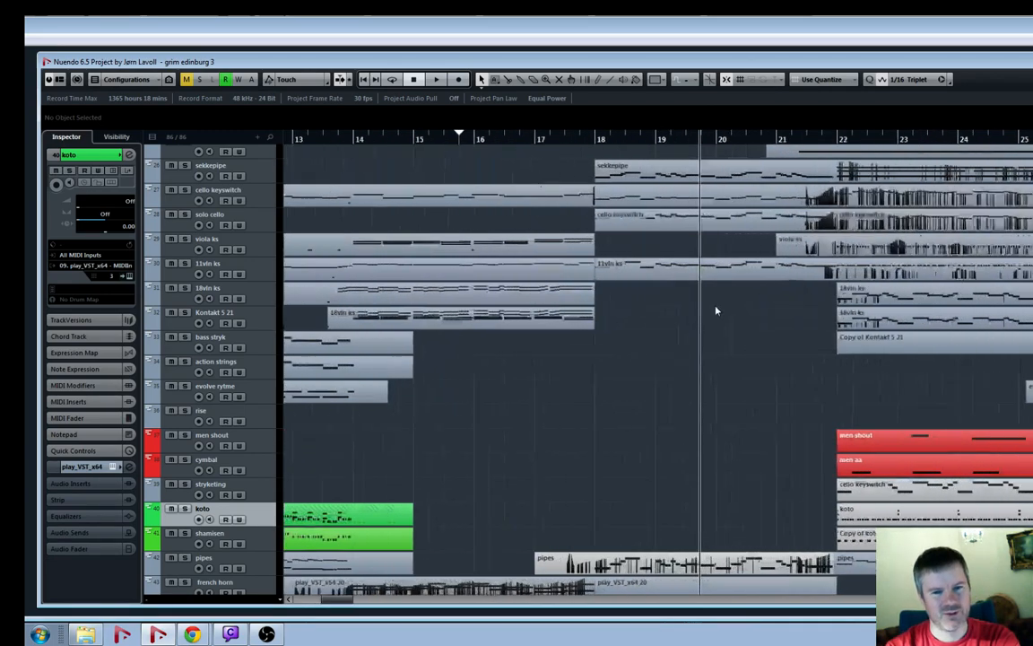
key(h)
key(h)
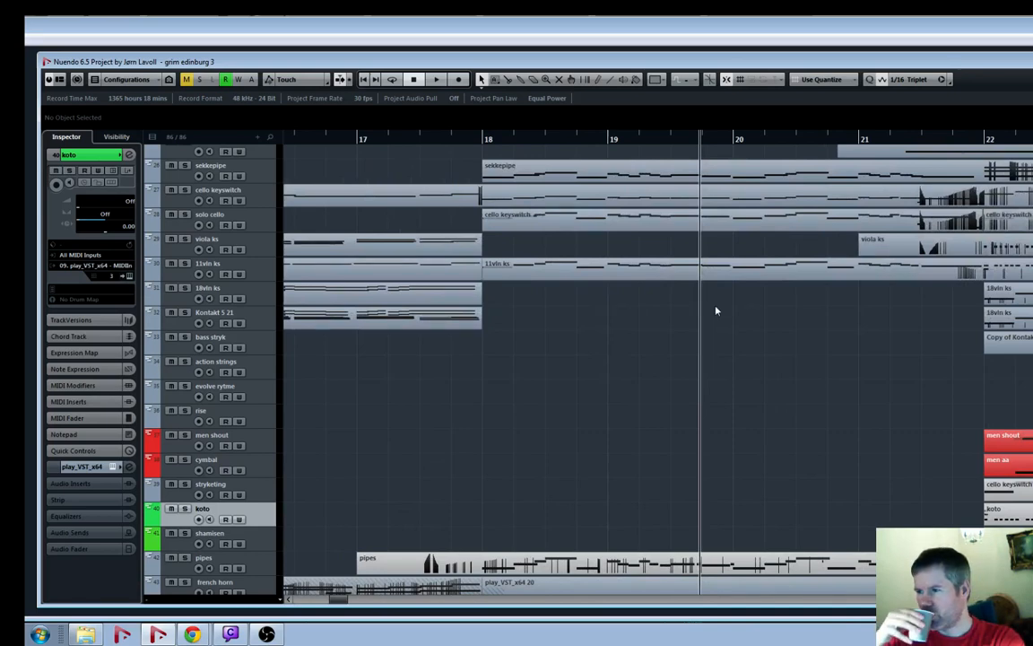
key(space)
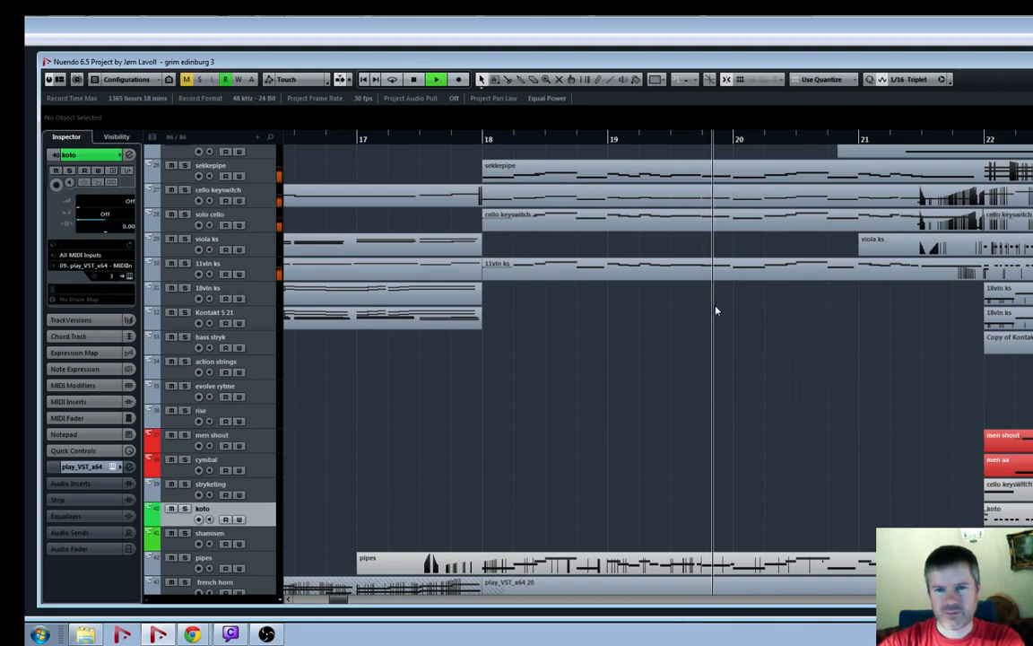
Follow the sekkepipe, cello and 11vln ks parts during playback from bar 20 towards bar 21
key(g)
key(g)
key(g)
key(h)
key(h)
key(h)
key(h)
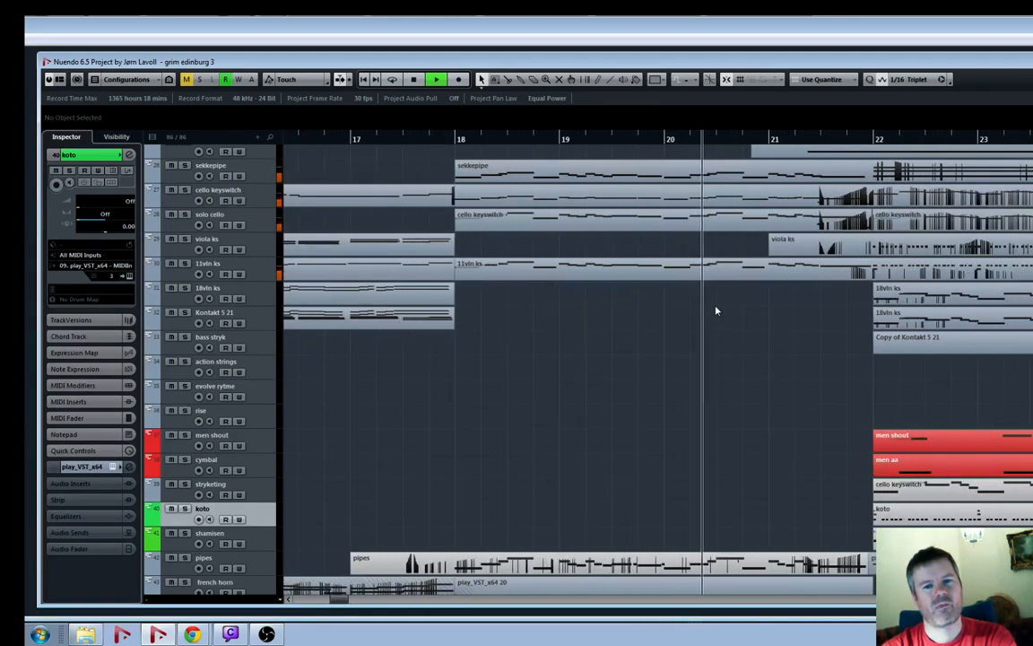
scroll(716, 311, down, 5)
scroll(716, 310, down, 2)
scroll(717, 310, up, 8)
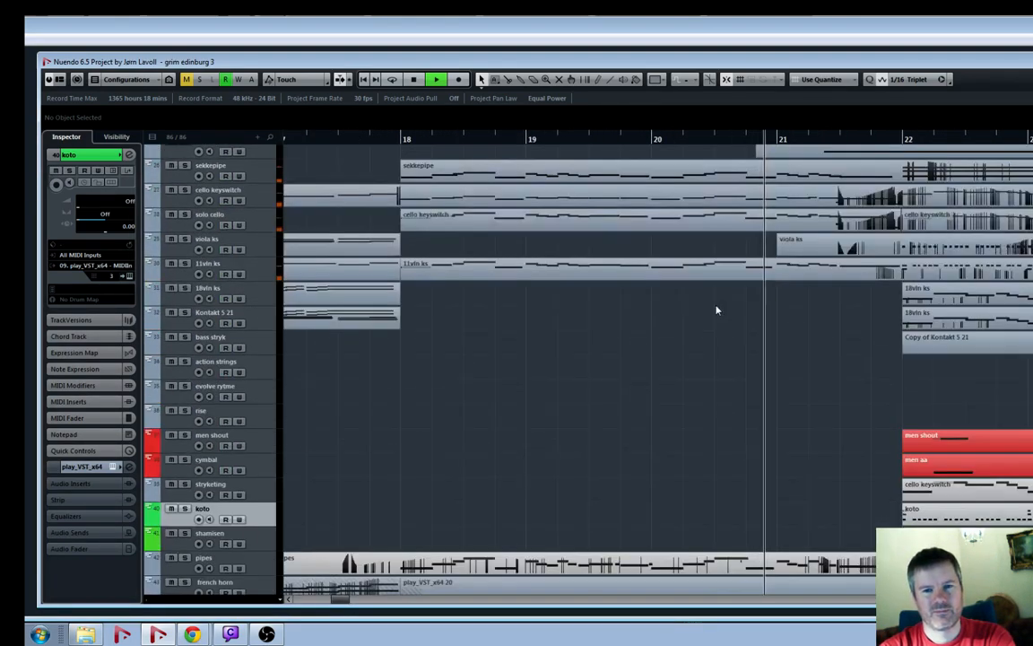
Examine the controller build-up in the cello and viola parts during playback from bar 21 into bar 22
key(h)
key(g)
key(g)
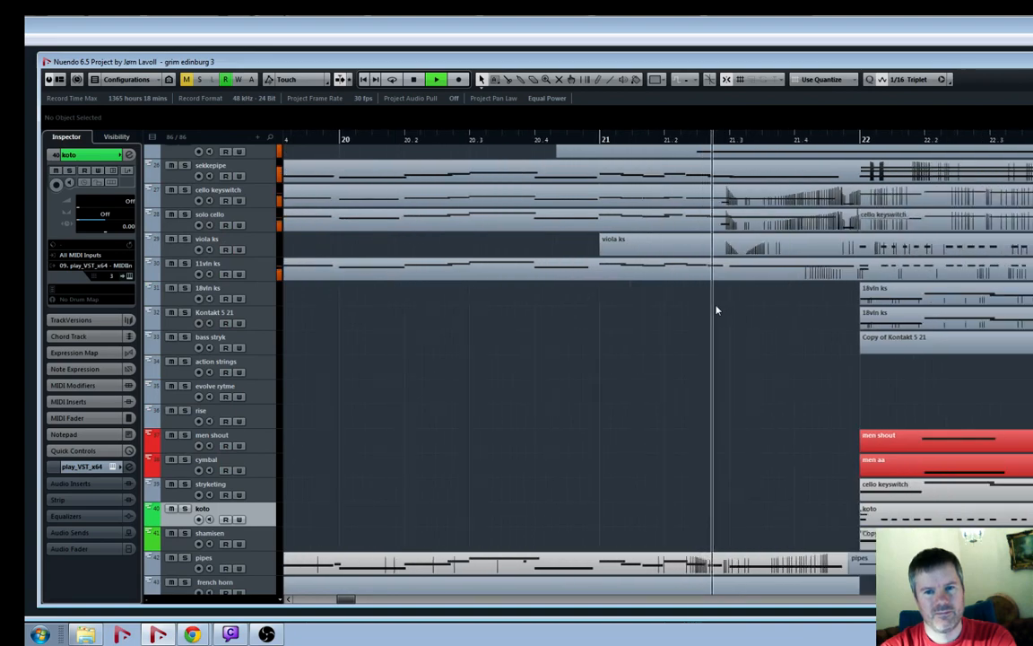
key(g)
key(g)
key(g)
key(g)
key(g)
key(g)
key(g)
key(g)
key(g)
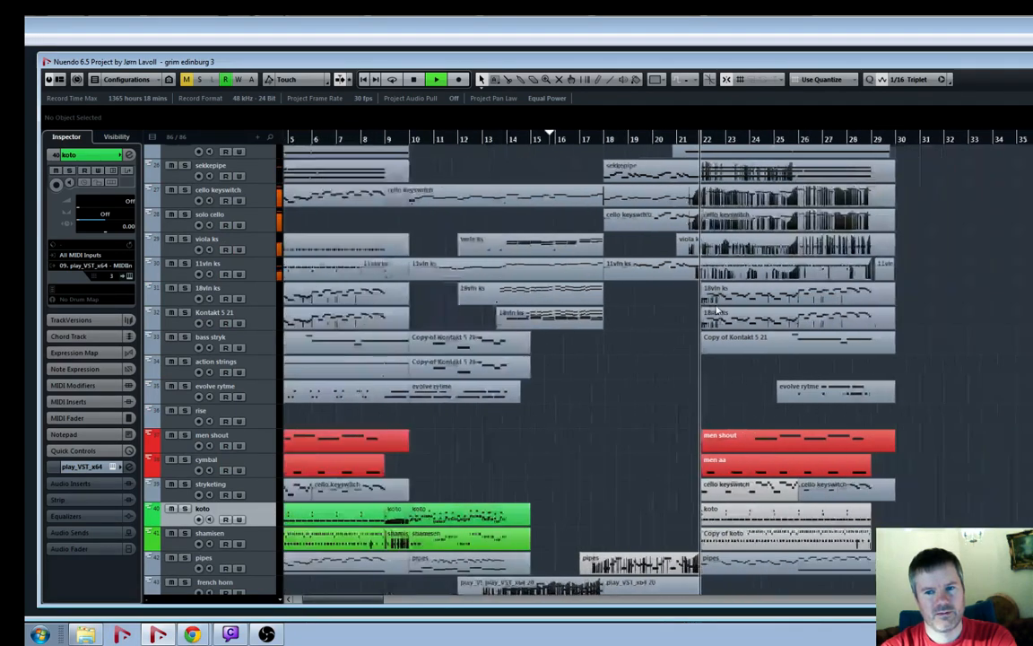
Listen to the full entry at bar 22, stop the playback and return to about bar 19
key(h)
key(h)
key(h)
key(h)
key(h)
key(h)
key(h)
key(h)
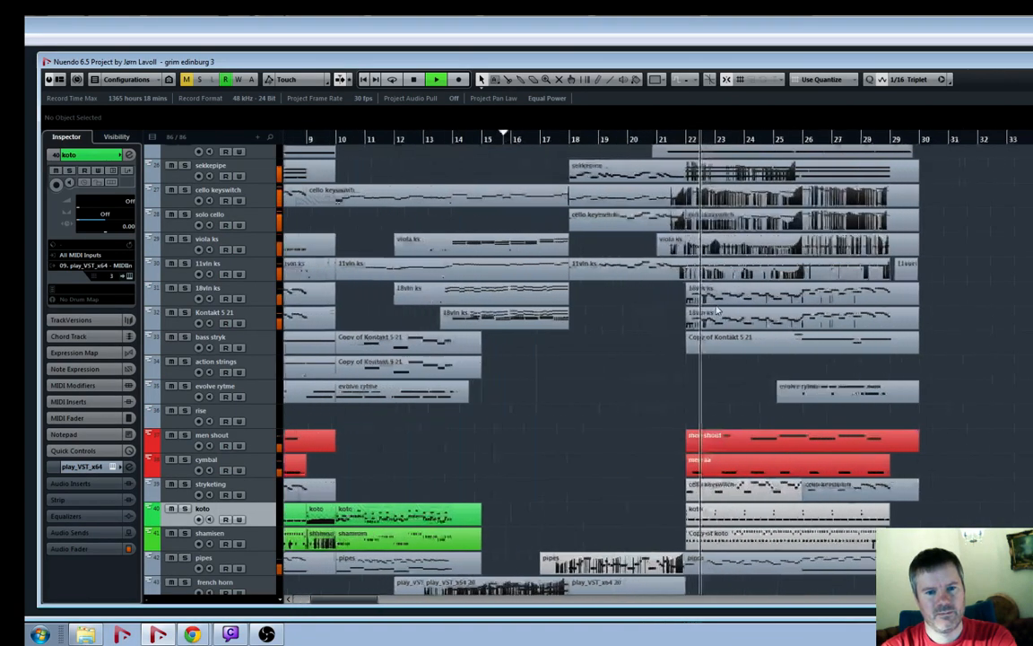
click(327, 141)
key(g)
key(g)
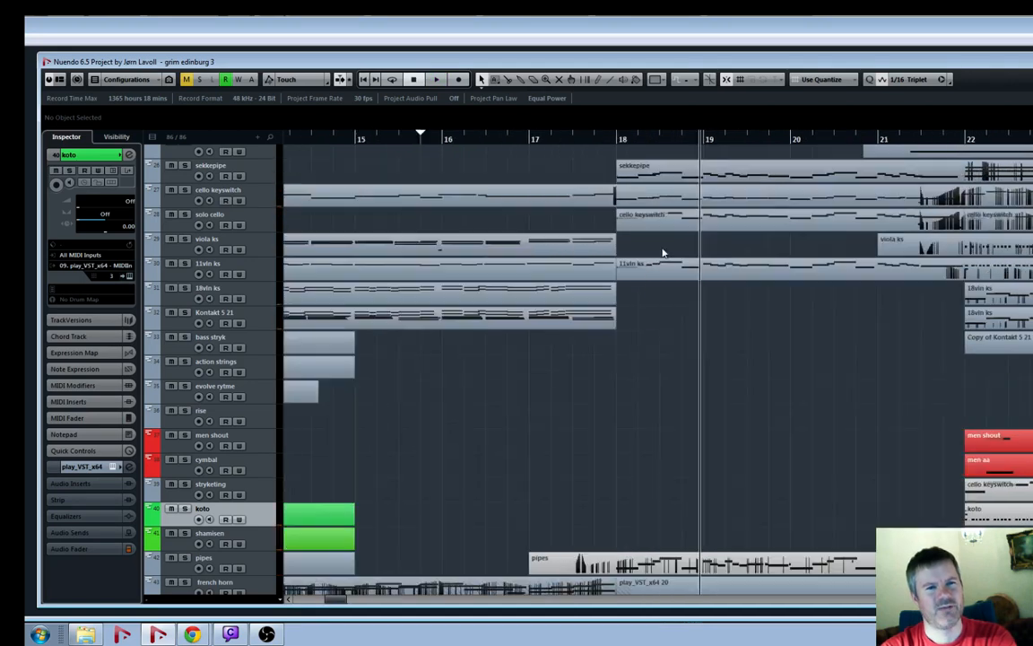
Play the passage across the bar 18 entry, follow the instrument tracks, and stop after bar 19
click(632, 143)
key(space)
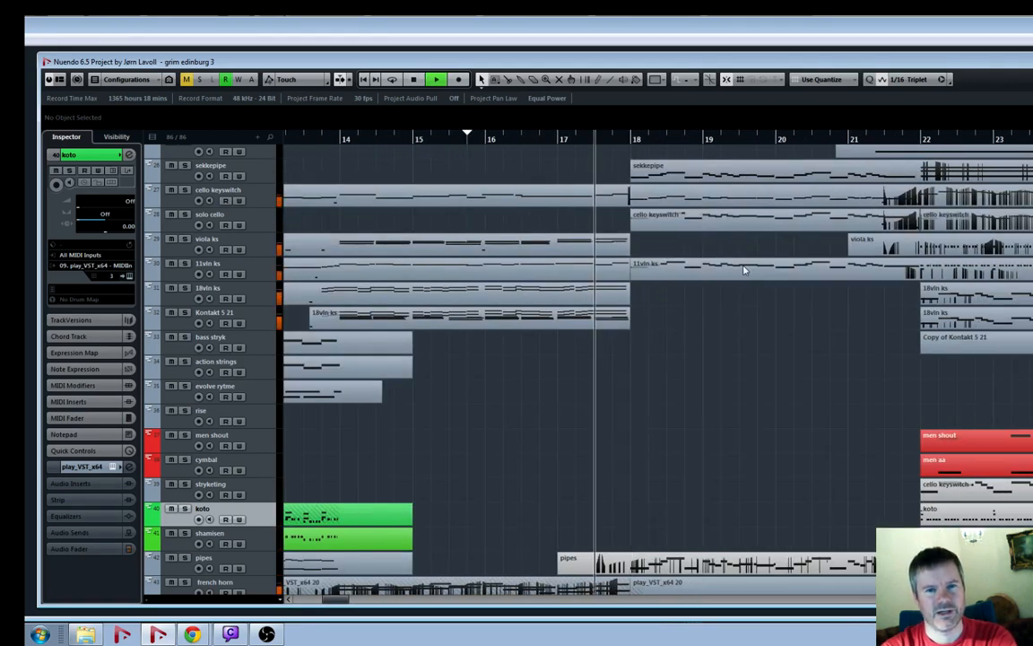
scroll(743, 270, down, 3)
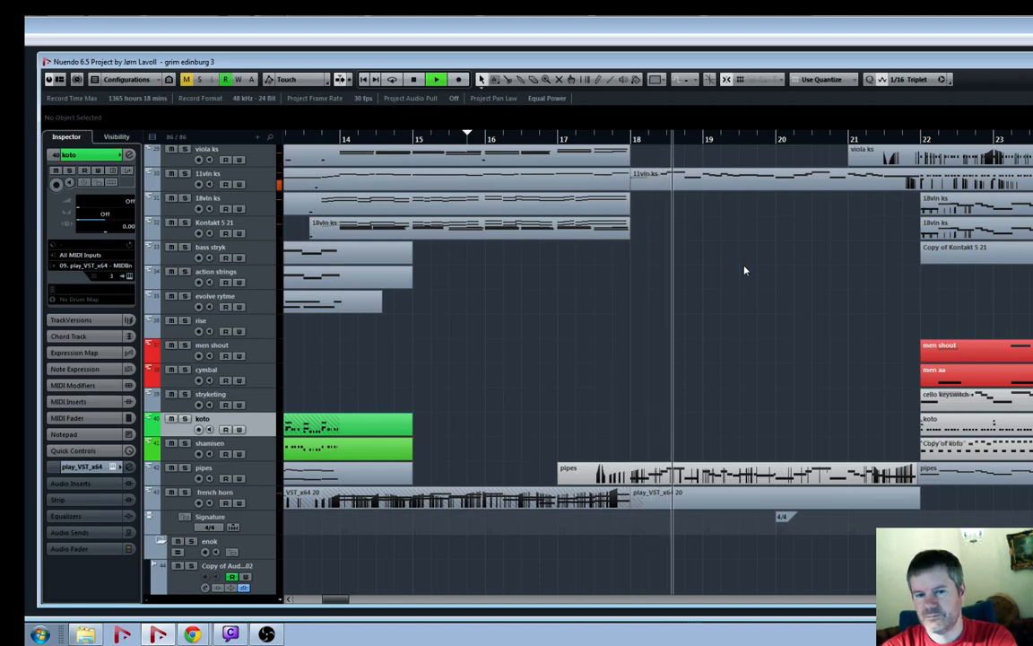
scroll(743, 270, up, 3)
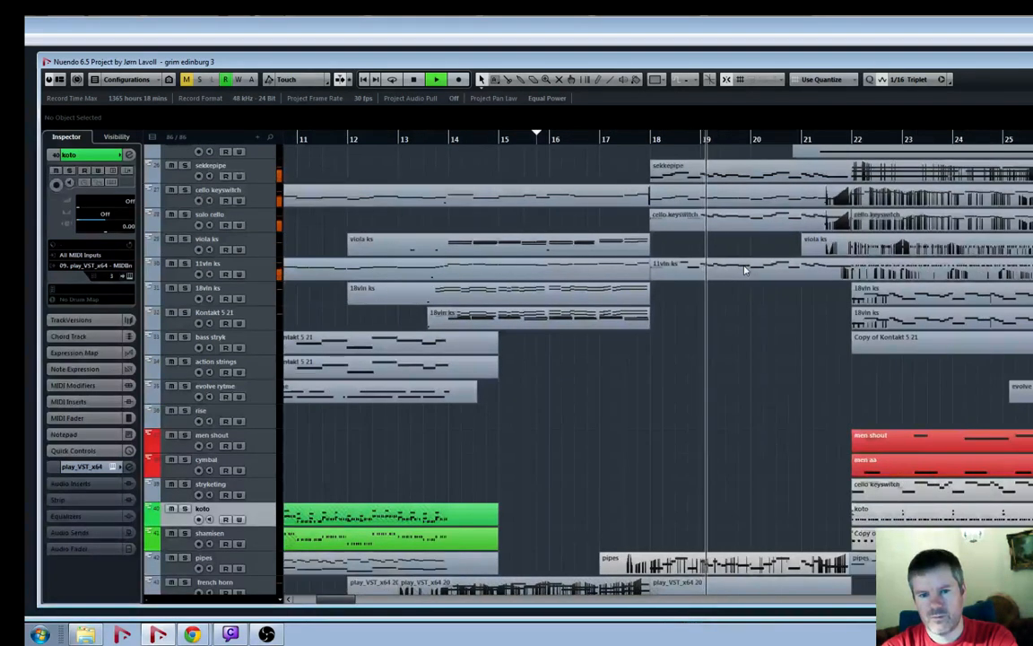
key(h)
scroll(745, 270, up, 3)
key(space)
Locate the percussion folder in the track list and expand it to show its instrument tracks
scroll(744, 270, down, 2)
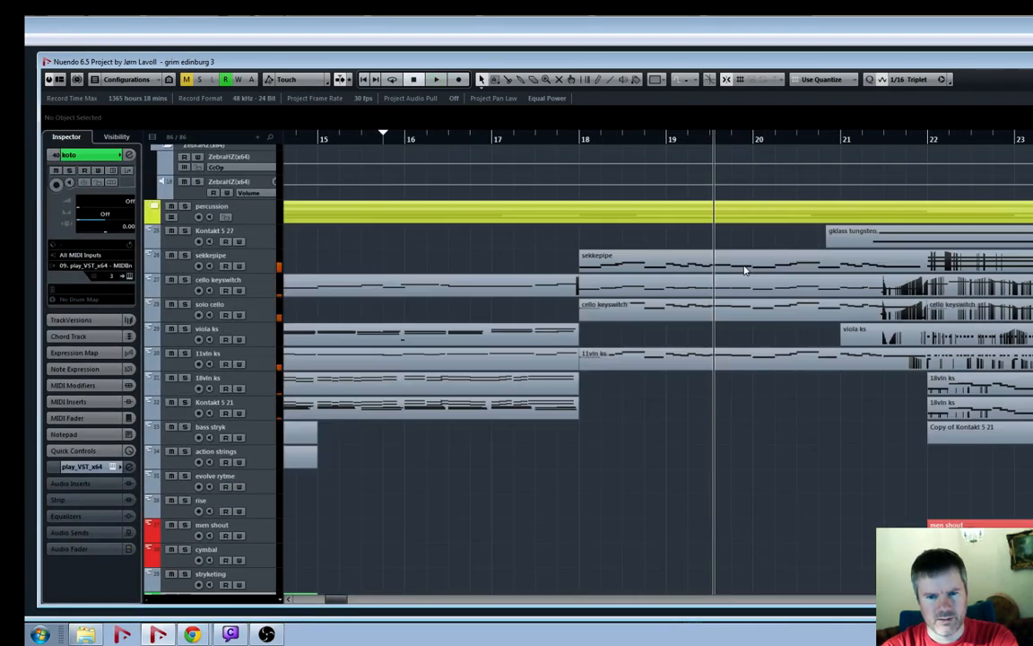
key(h)
scroll(743, 269, up, 5)
scroll(744, 269, down, 8)
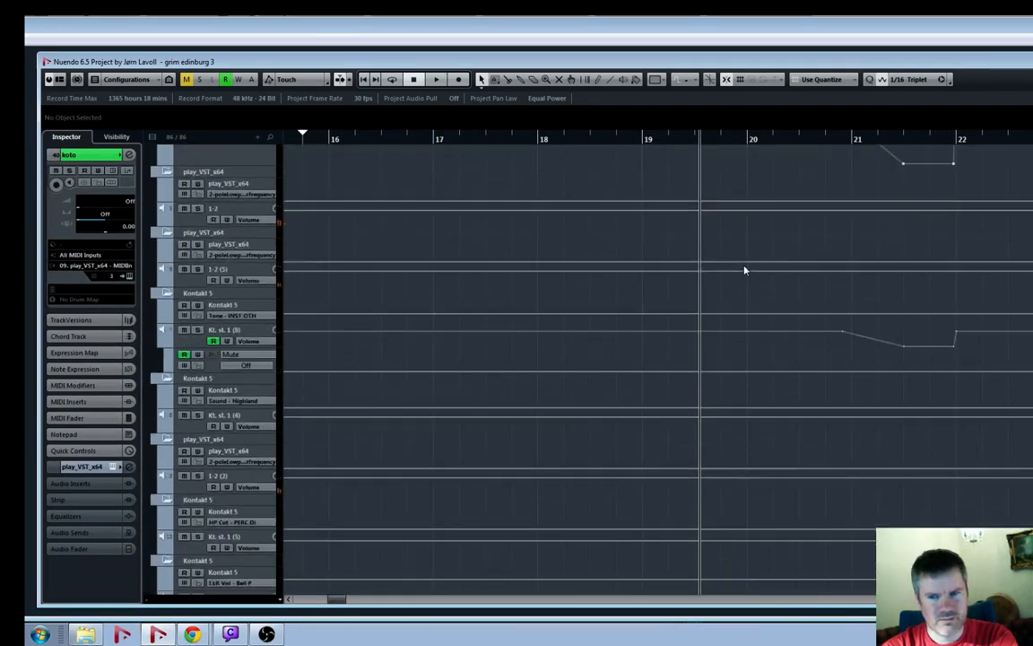
scroll(746, 266, down, 2)
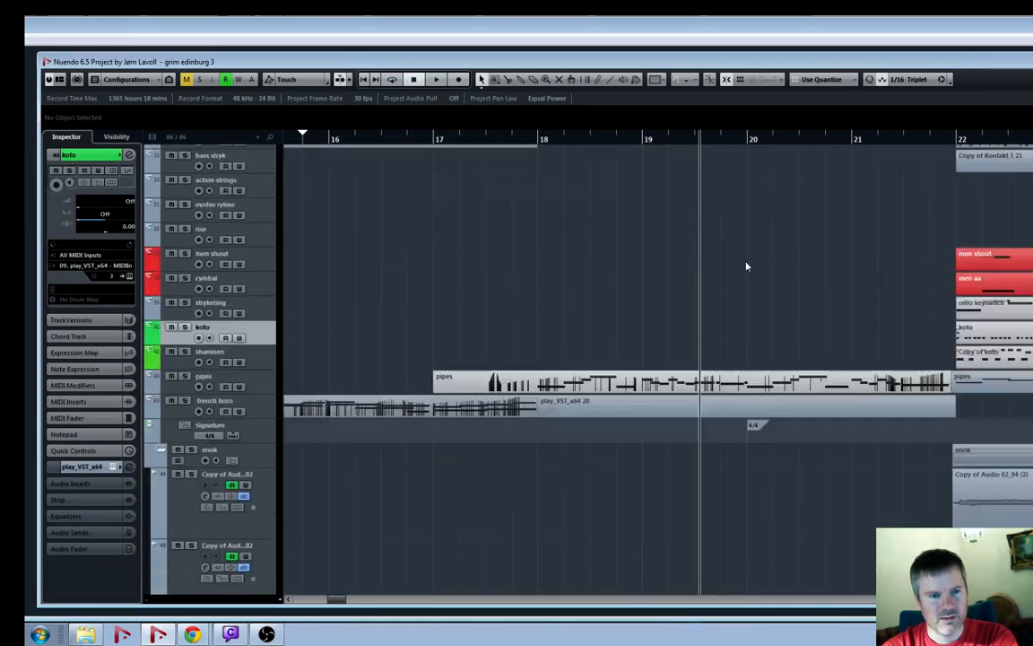
scroll(746, 265, up, 6)
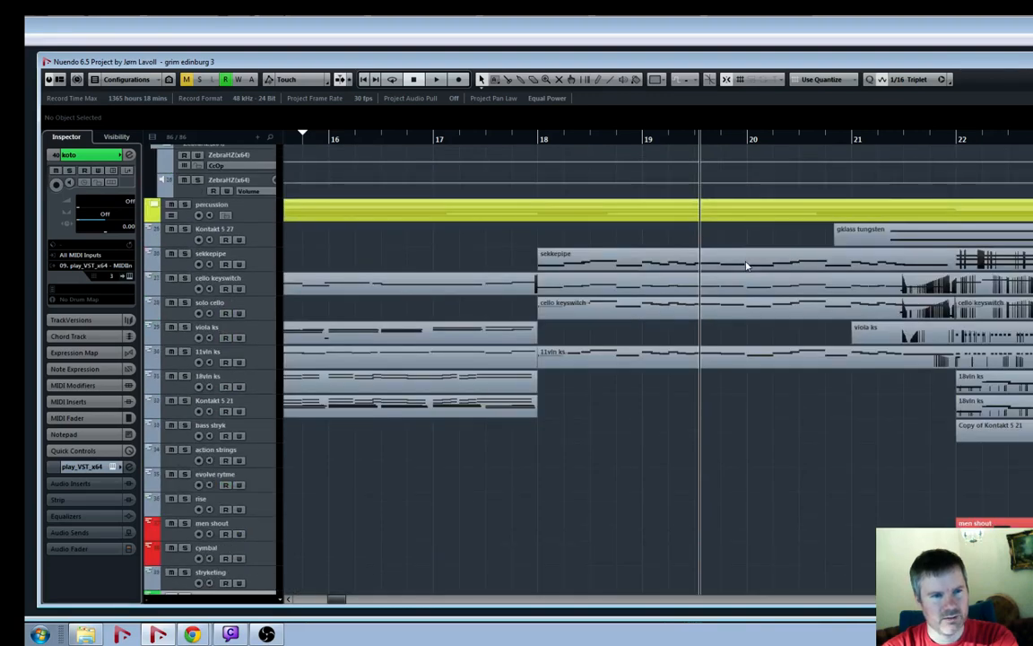
click(154, 207)
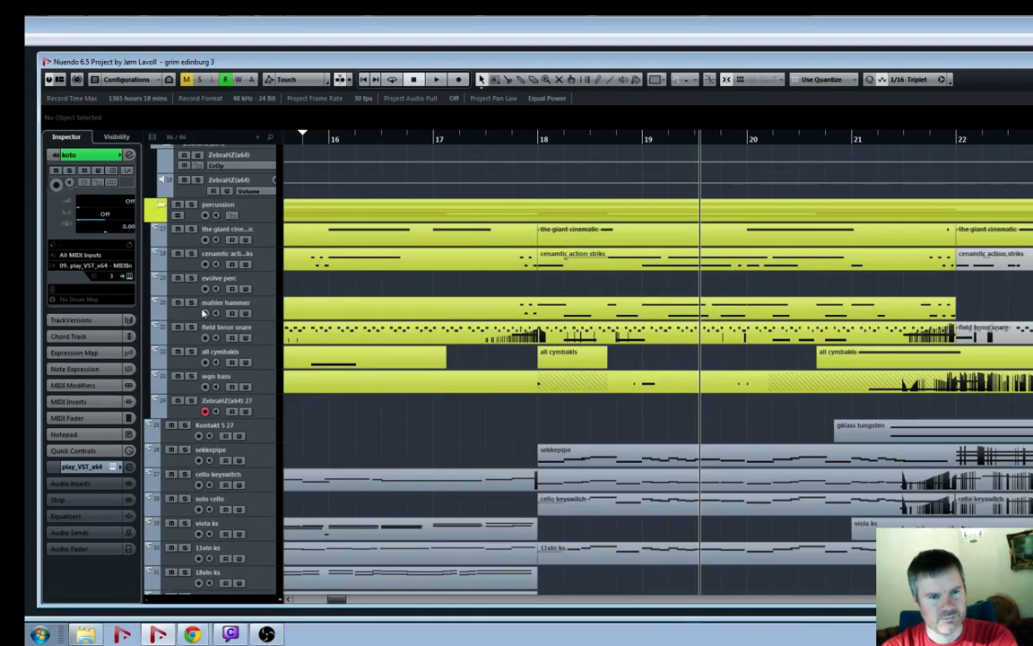
Solo the field tenor snare track, play it from about bar 19, and release the solo
click(190, 328)
key(space)
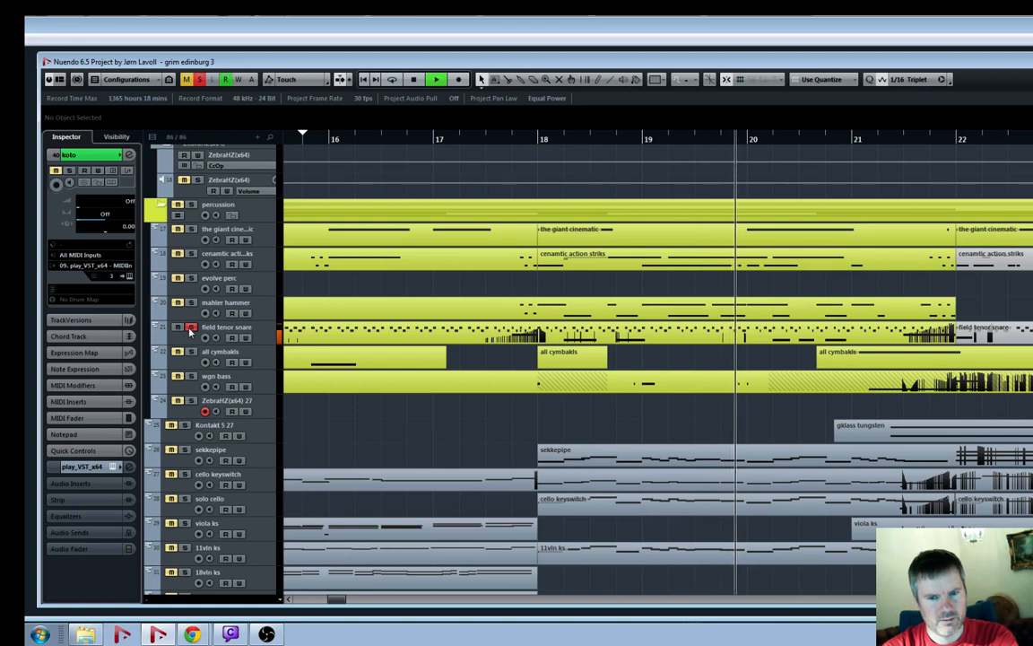
click(190, 329)
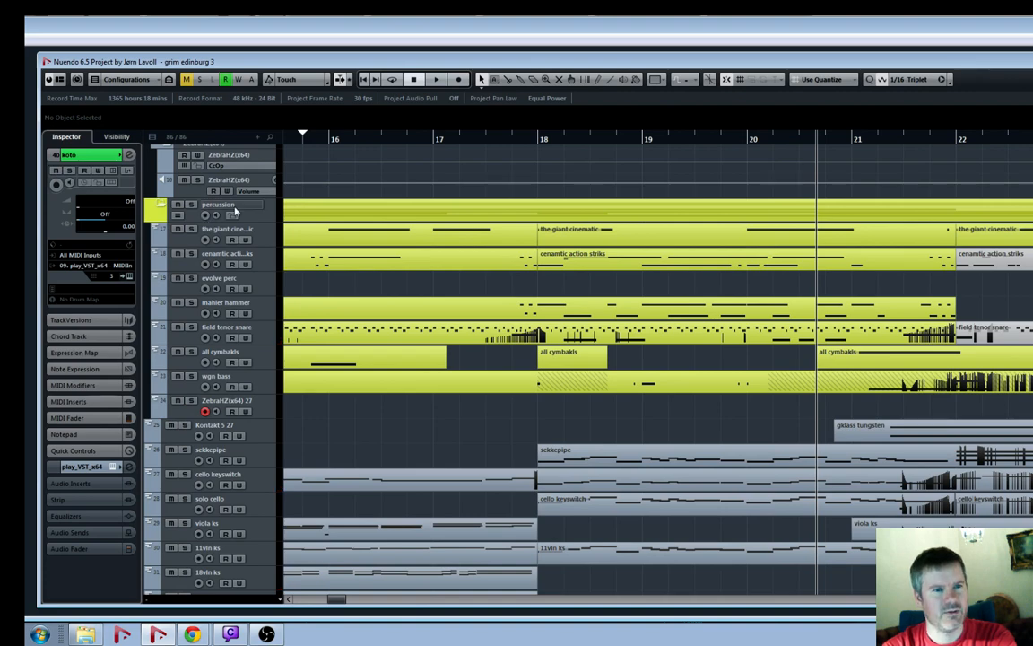
Play from about bar 17, select the Perc group track and increase its height to expose the volume automation
click(264, 220)
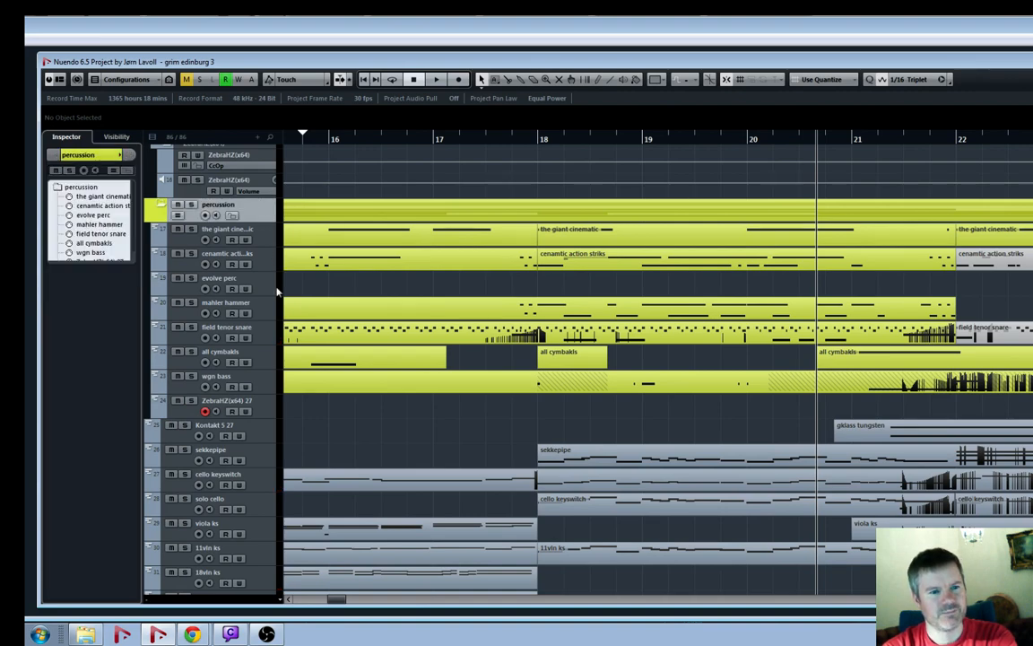
scroll(288, 311, down, 10)
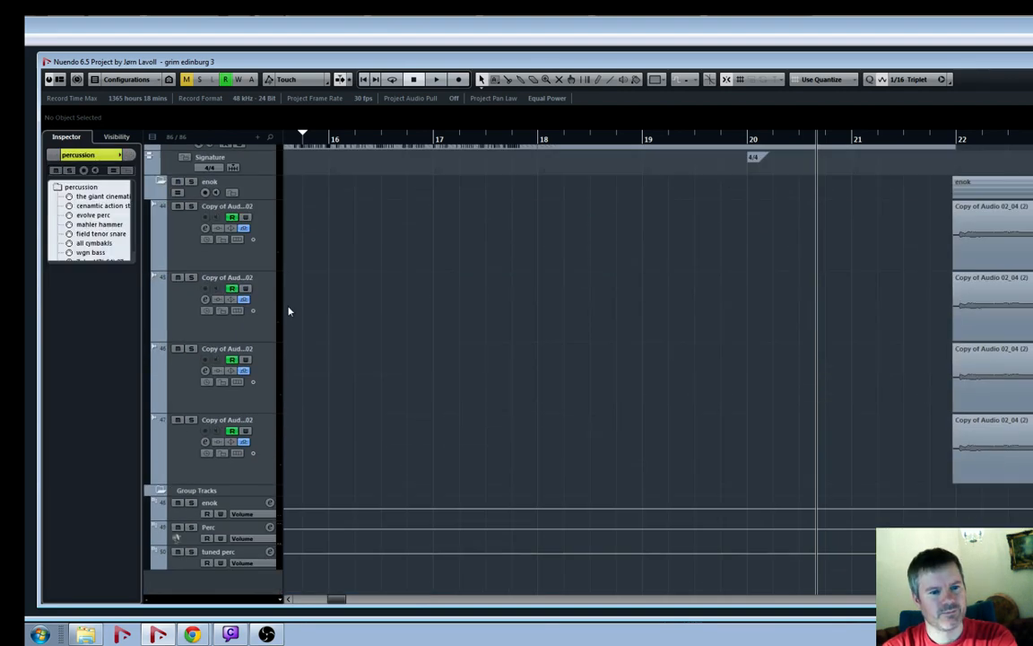
click(468, 139)
key(space)
click(199, 537)
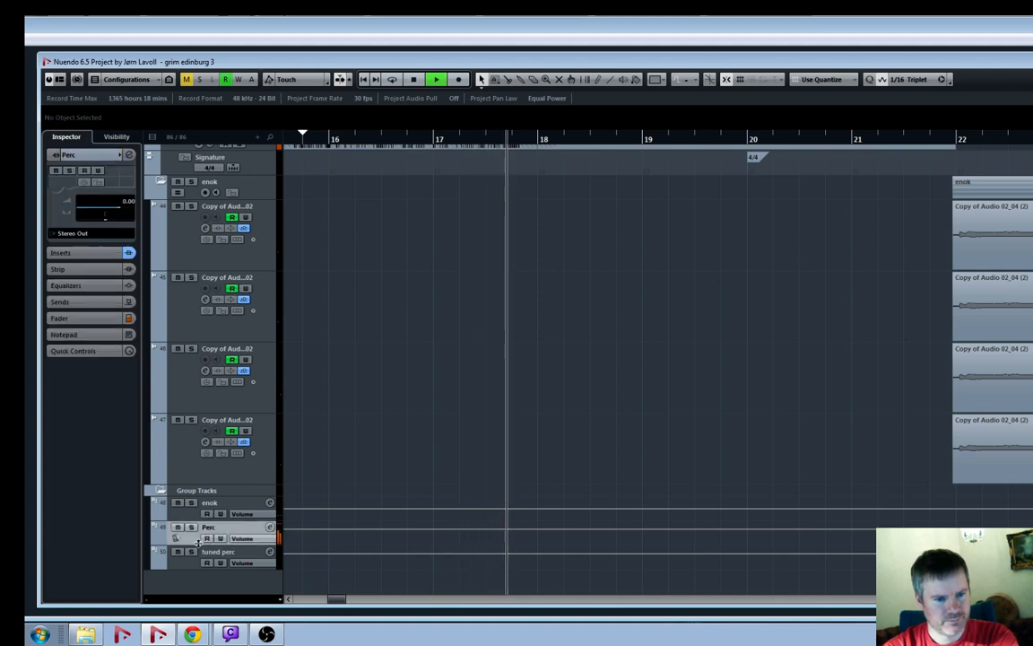
drag(199, 544, 199, 601)
scroll(483, 502, down, 2)
key(h)
scroll(628, 512, down, 1)
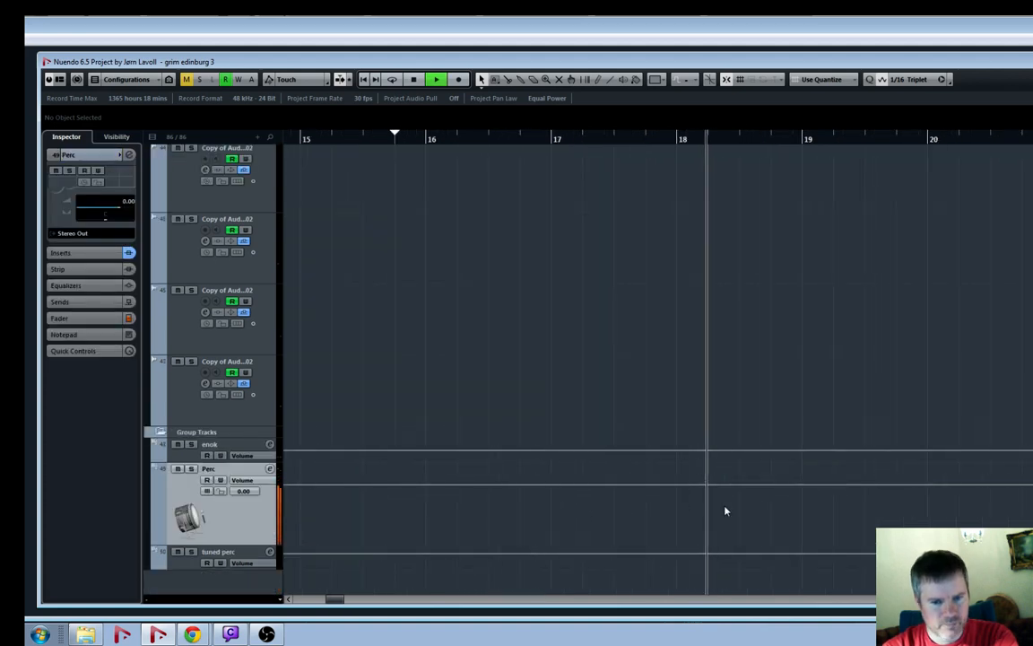
Enable automation reading on the Perc group and try lowering its volume to -4.61 from bar 18 during playback
key(space)
click(651, 138)
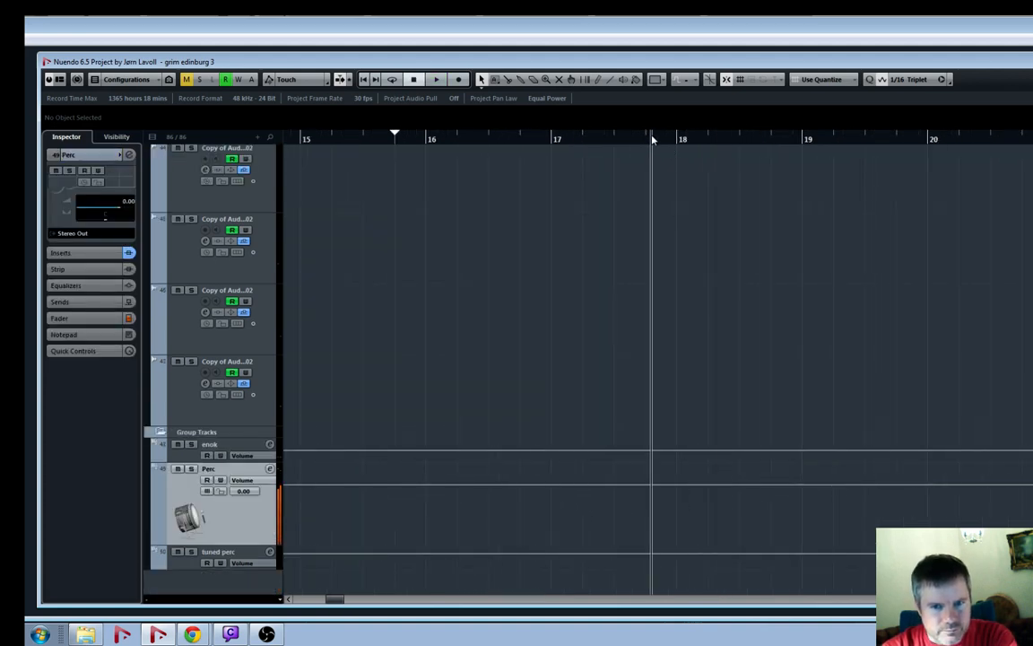
click(207, 480)
key(space)
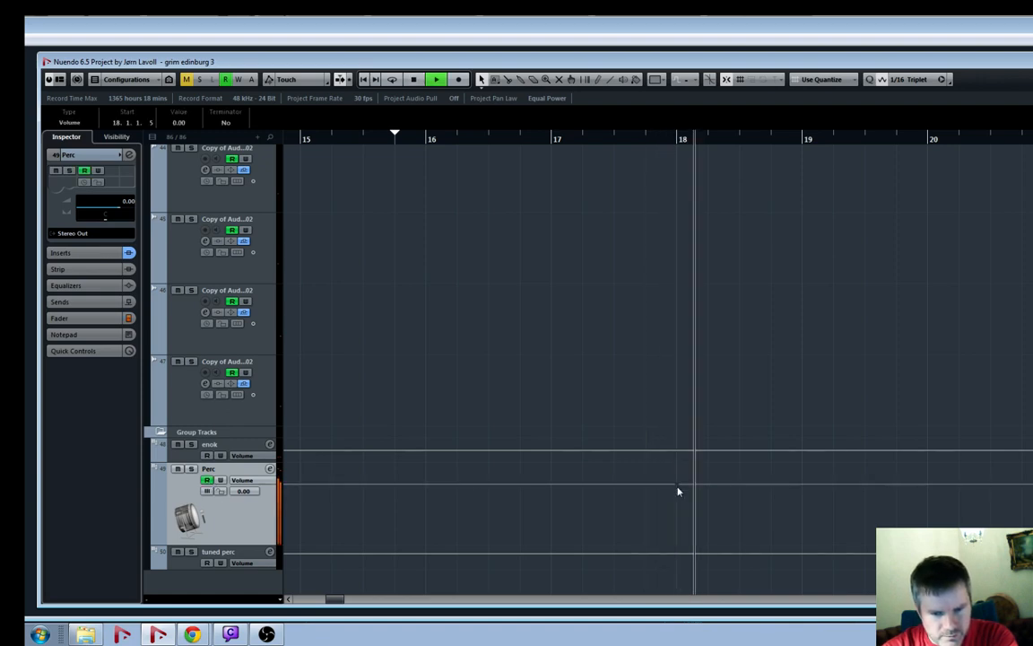
drag(678, 485, 698, 493)
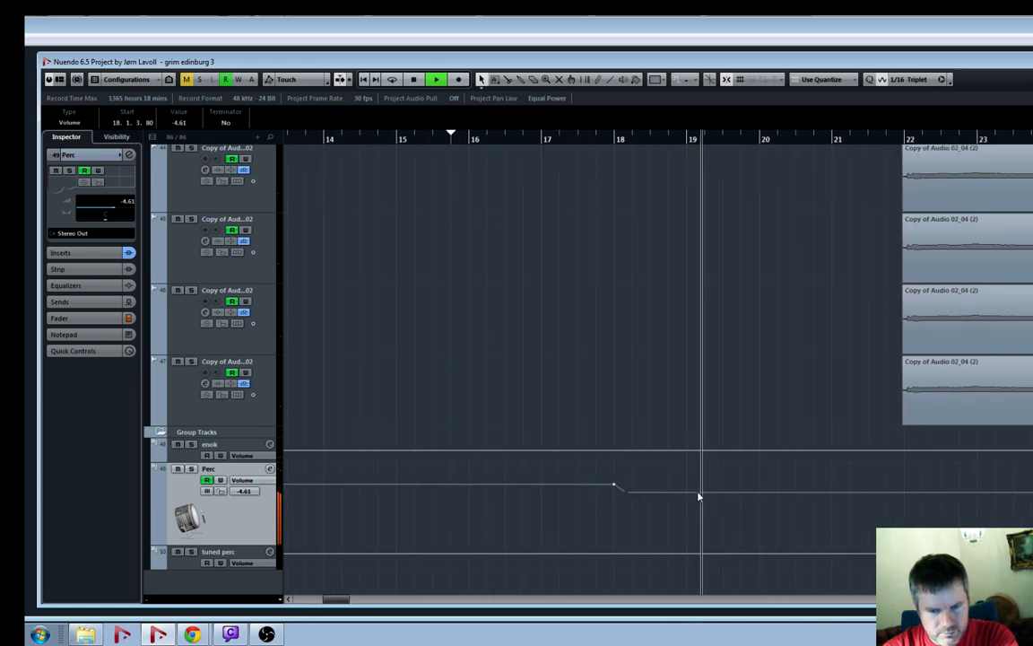
key(space)
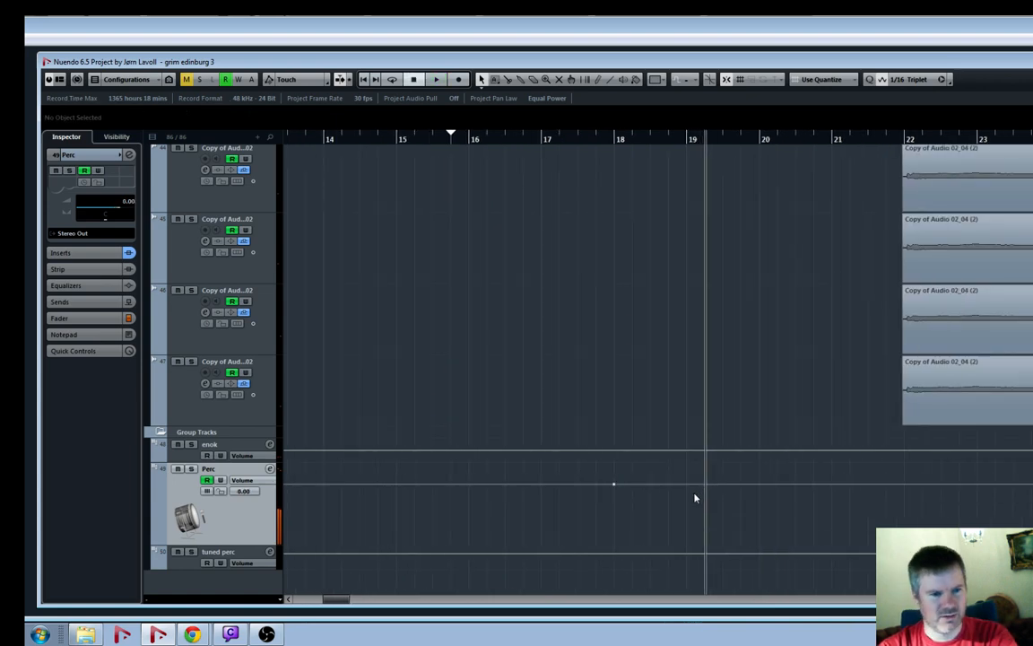
Play from bar 18 and mute the cenamtic action striks part starting there and the mahler hammer part
scroll(597, 429, up, 10)
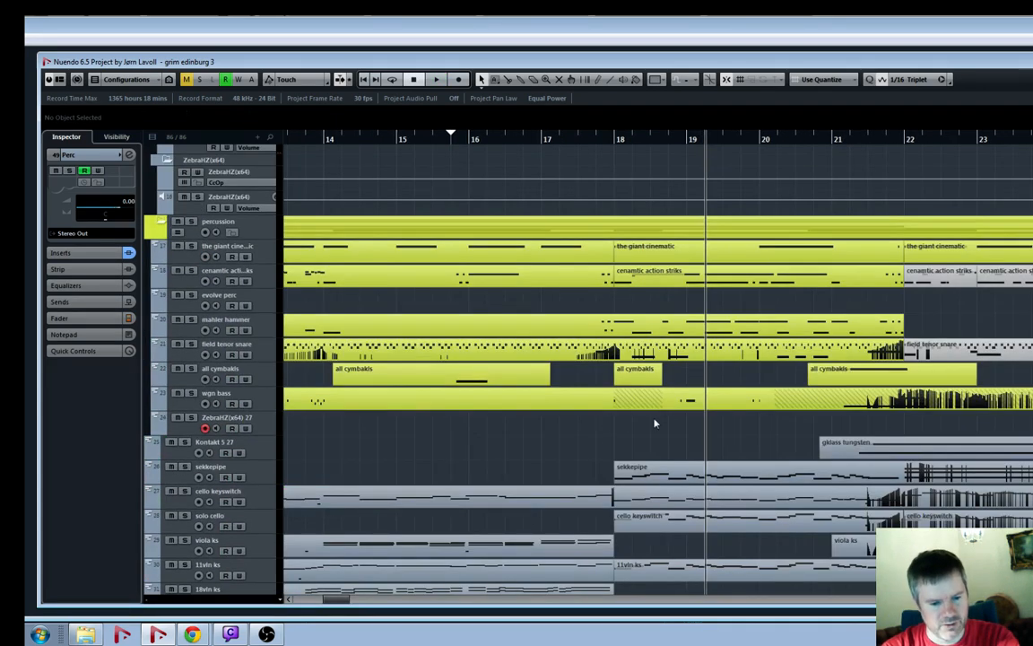
key(g)
scroll(749, 395, down, 3)
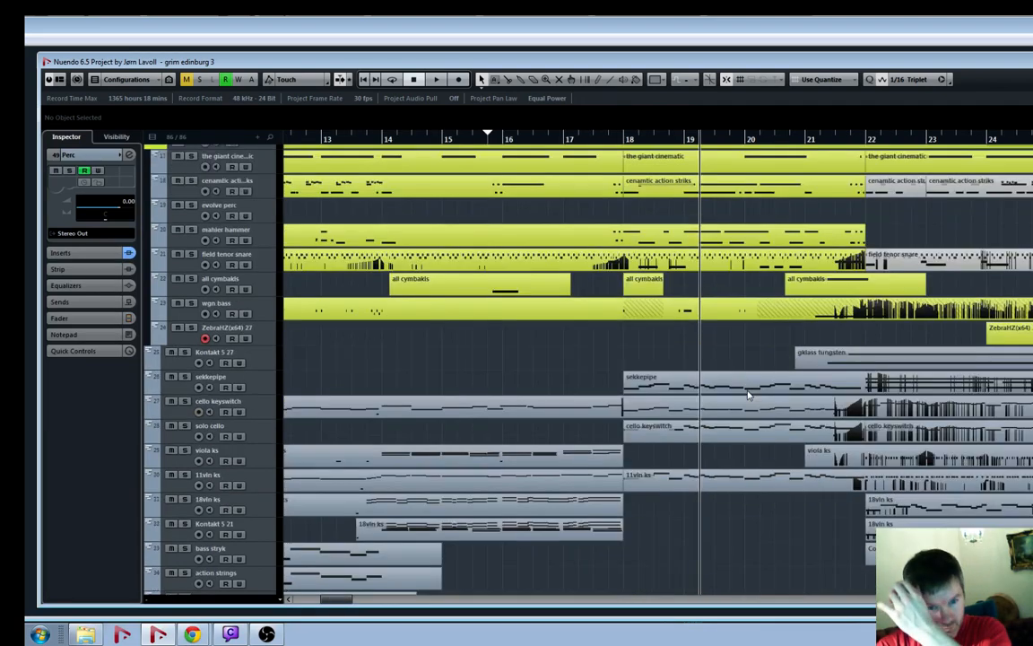
scroll(748, 396, up, 6)
scroll(749, 396, down, 3)
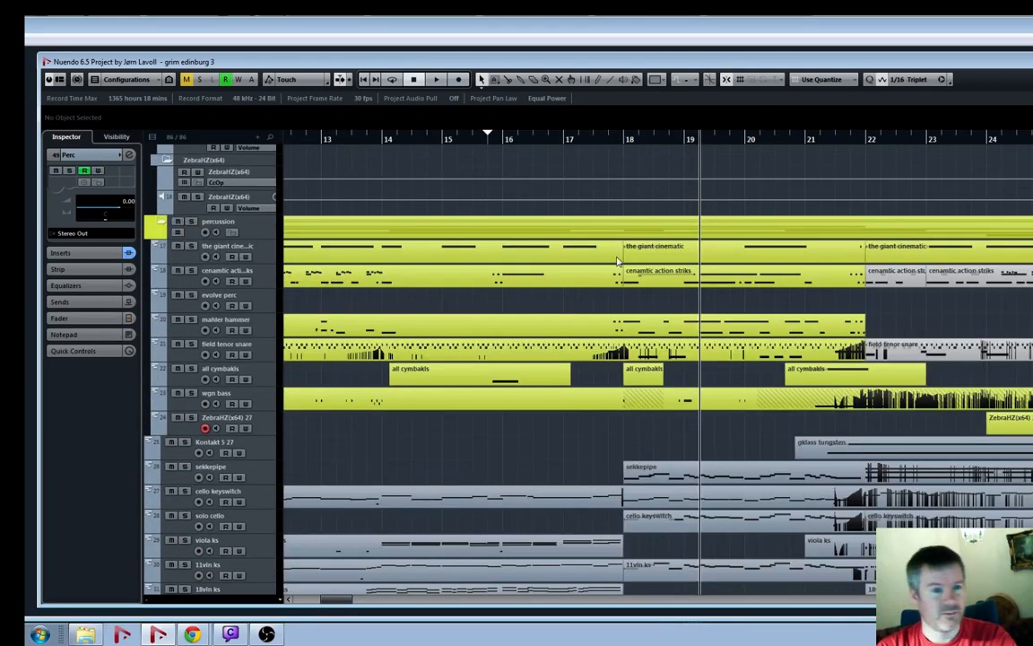
click(623, 139)
key(space)
key(7)
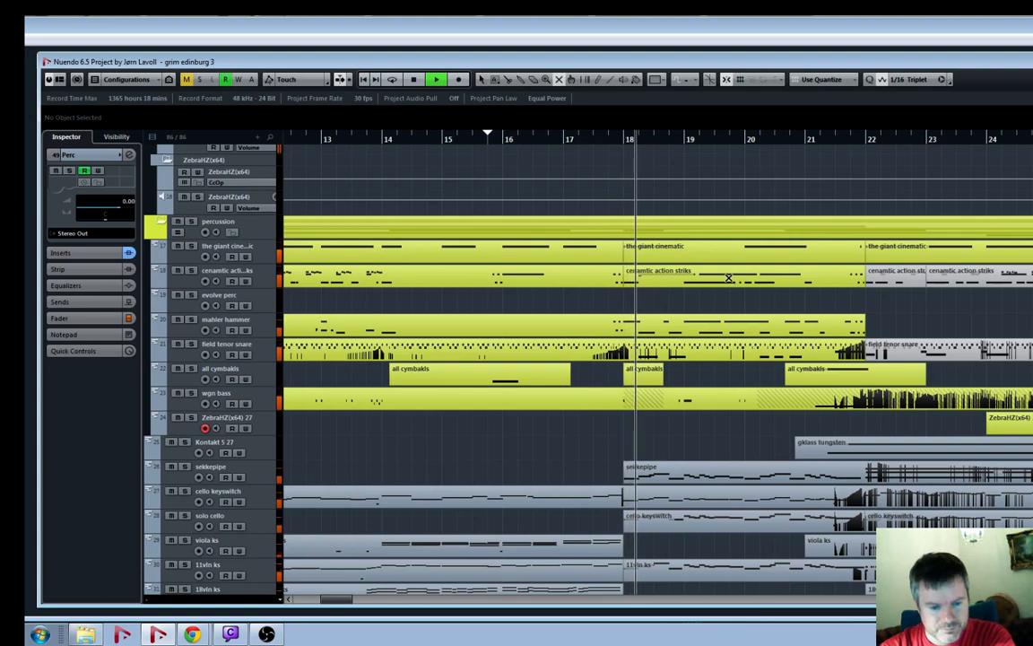
click(733, 278)
click(737, 324)
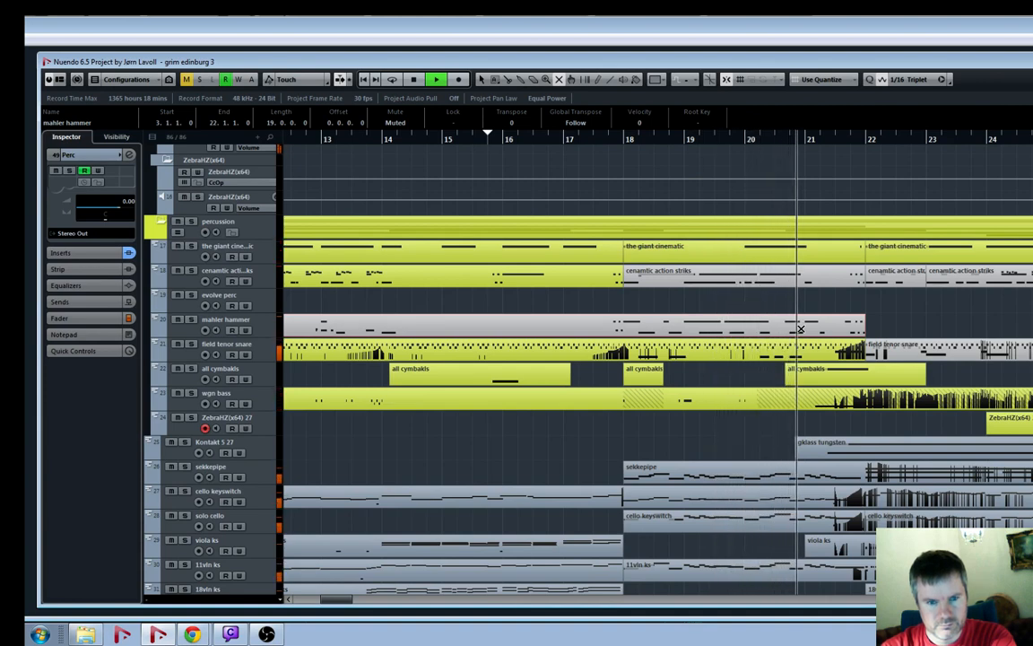
key(space)
Audition the field tenor snare soloed around bars 17 to 20, and compare it against the full arrangement
click(666, 137)
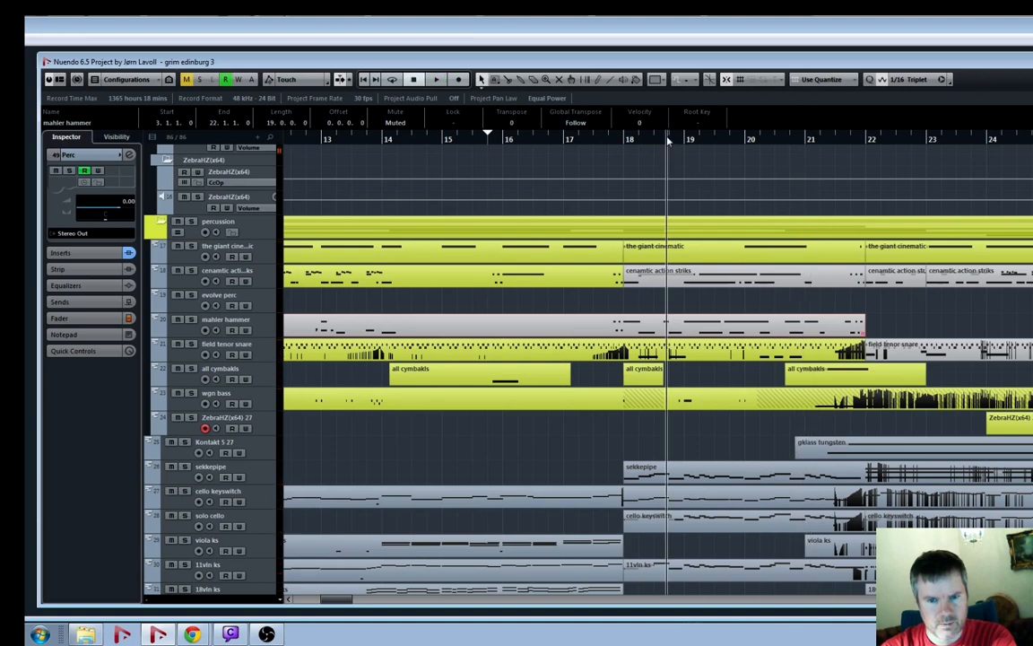
click(192, 344)
key(space)
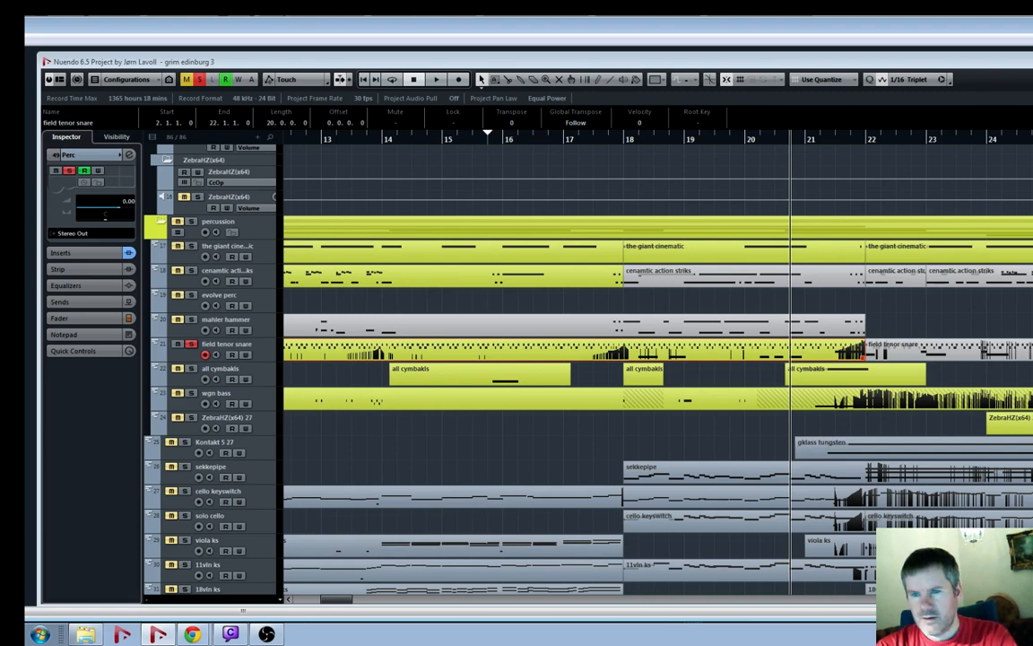
click(564, 138)
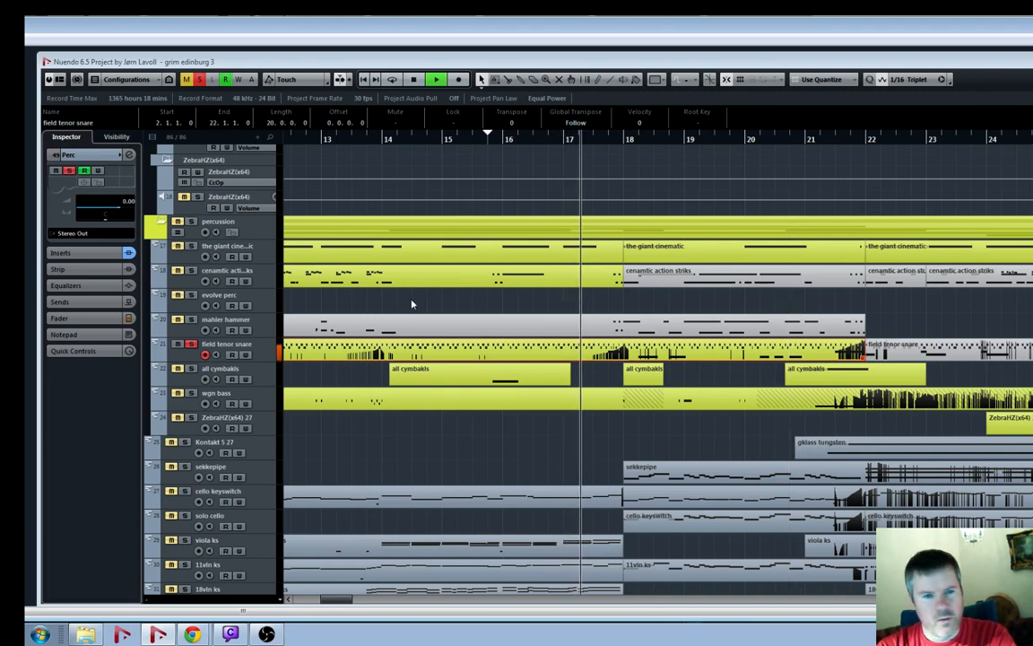
click(190, 346)
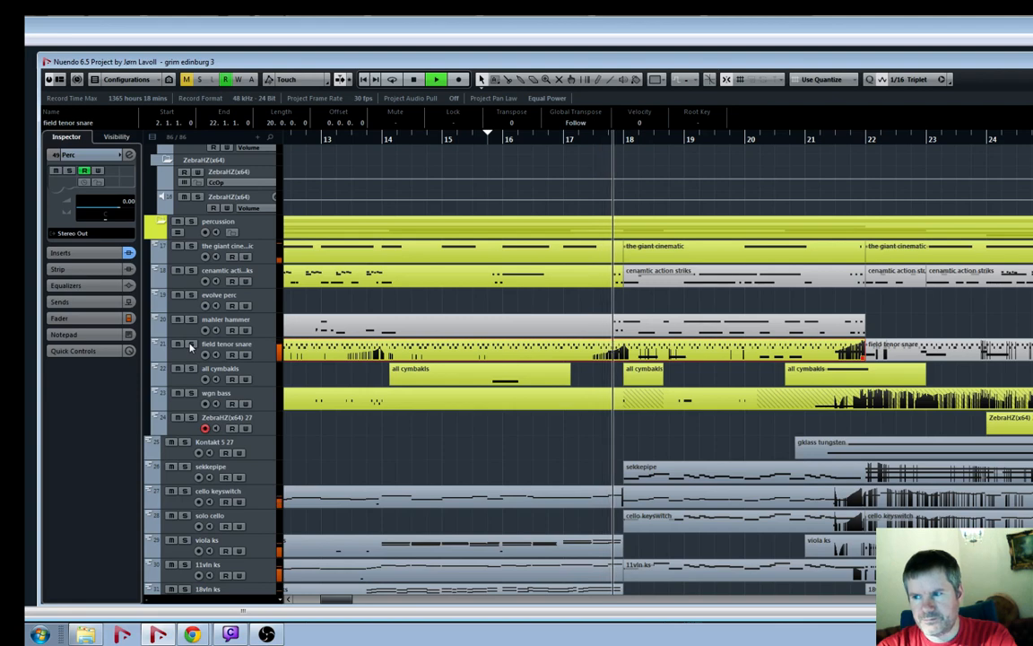
click(190, 345)
click(190, 345)
Listen to the full arrangement towards bar 22 and replay it from bar 18, following the percussion and string tracks
key(h)
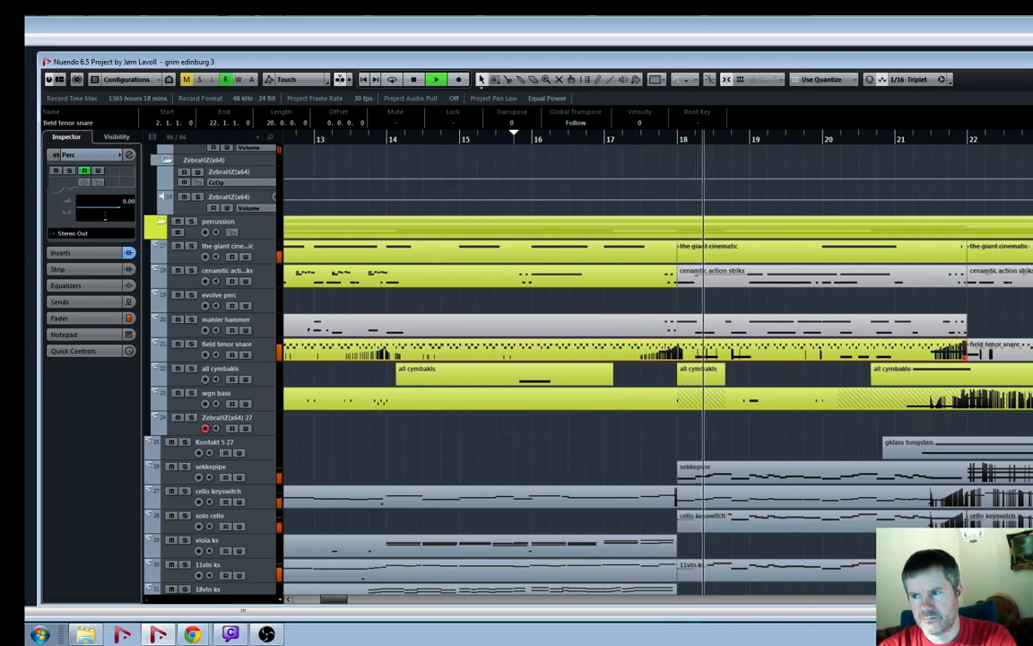
key(Return)
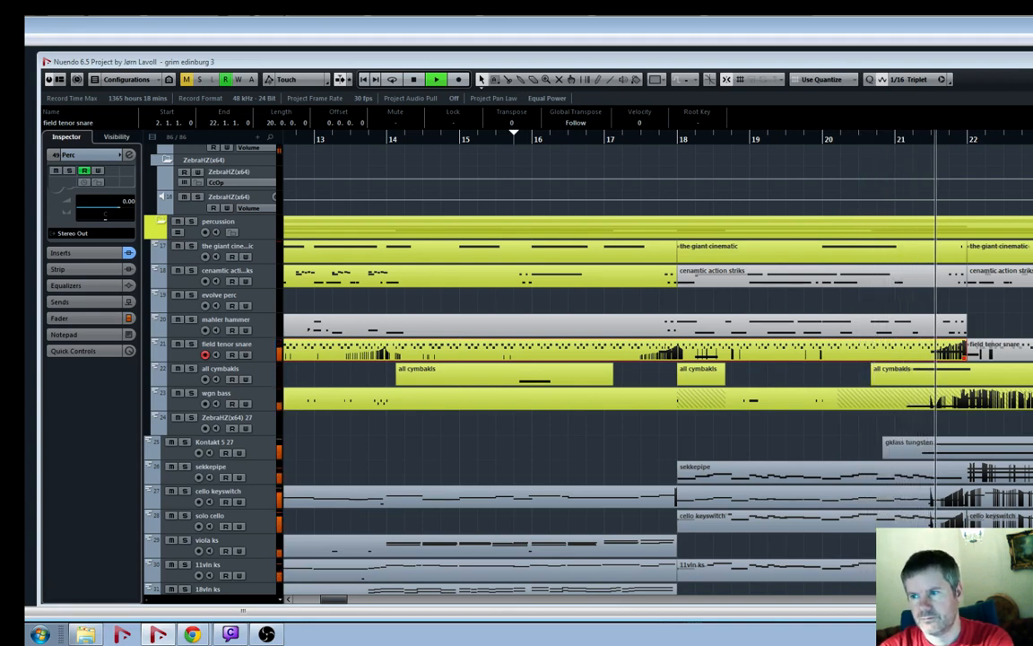
click(673, 139)
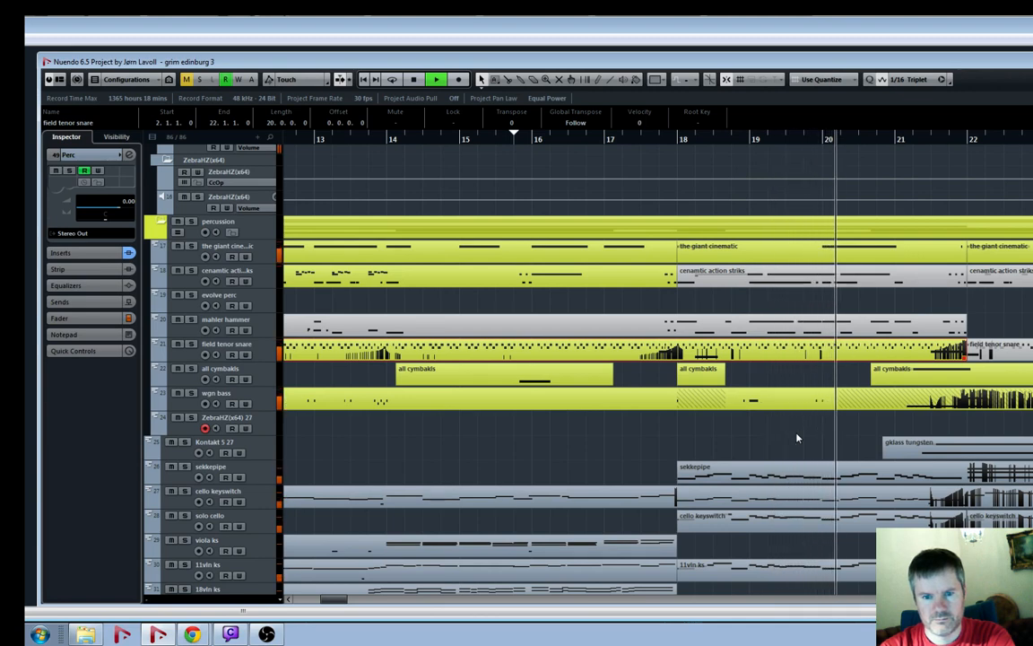
scroll(797, 438, down, 3)
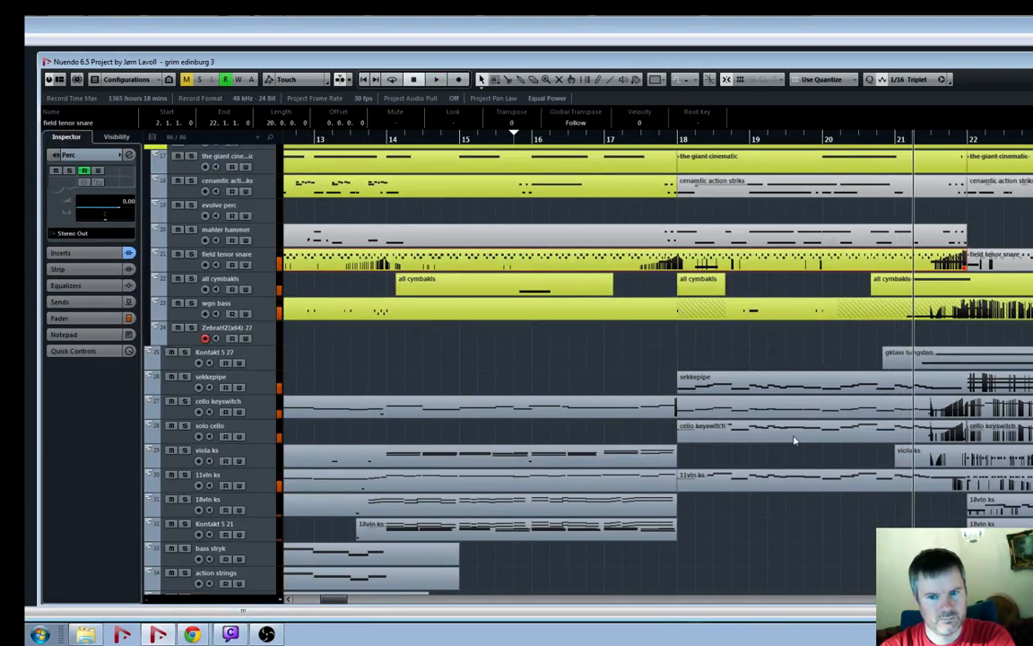
Play from about the middle of bar 17, mute the cello keyswitch track and solo the solo cello track
click(638, 138)
key(space)
key(space)
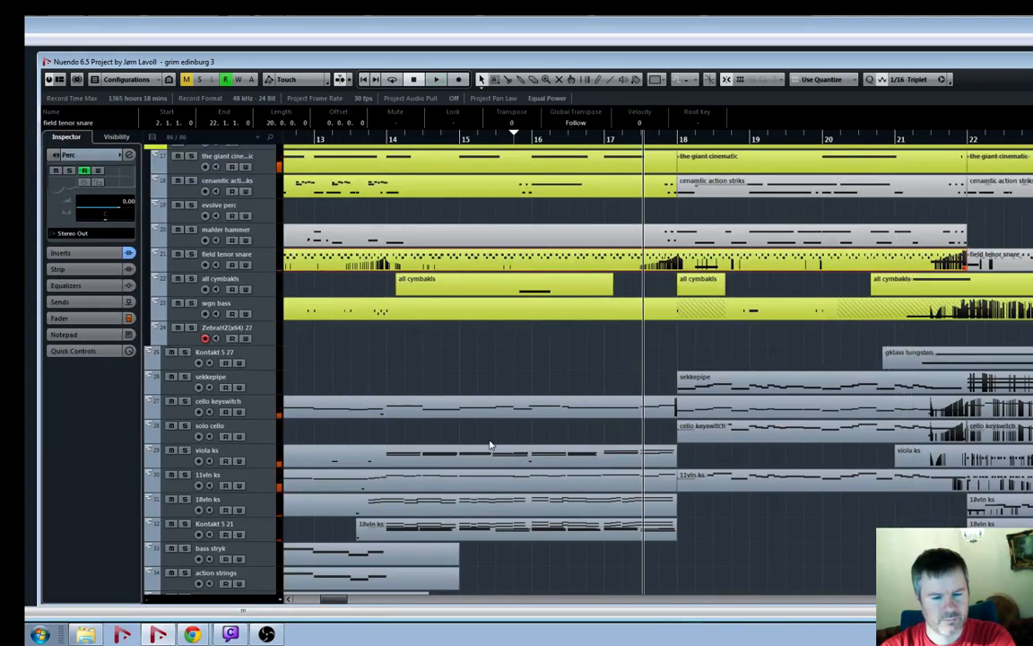
key(space)
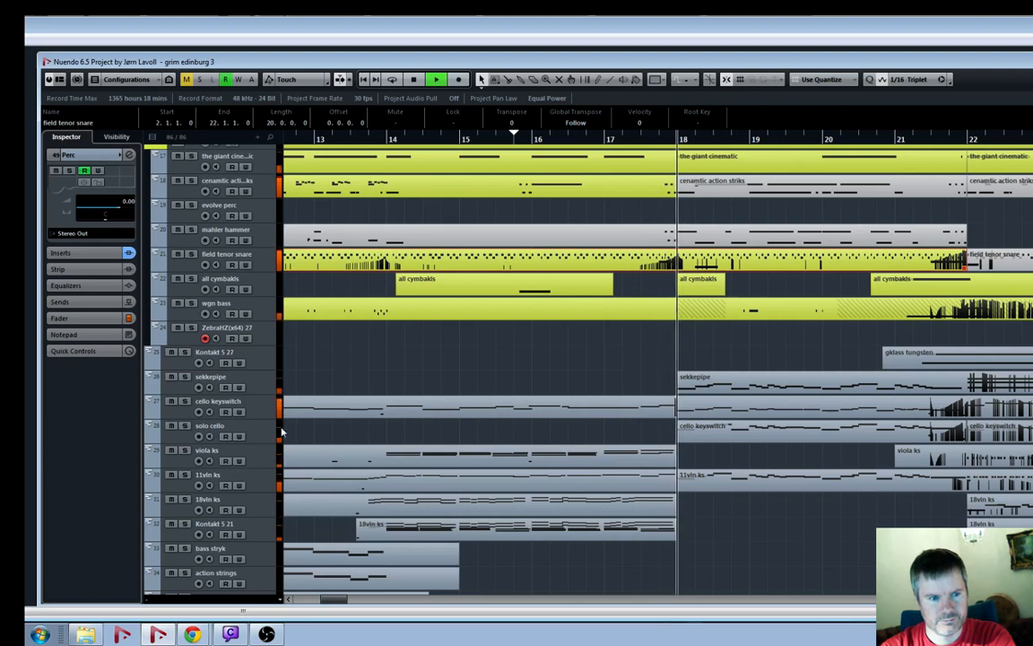
click(171, 401)
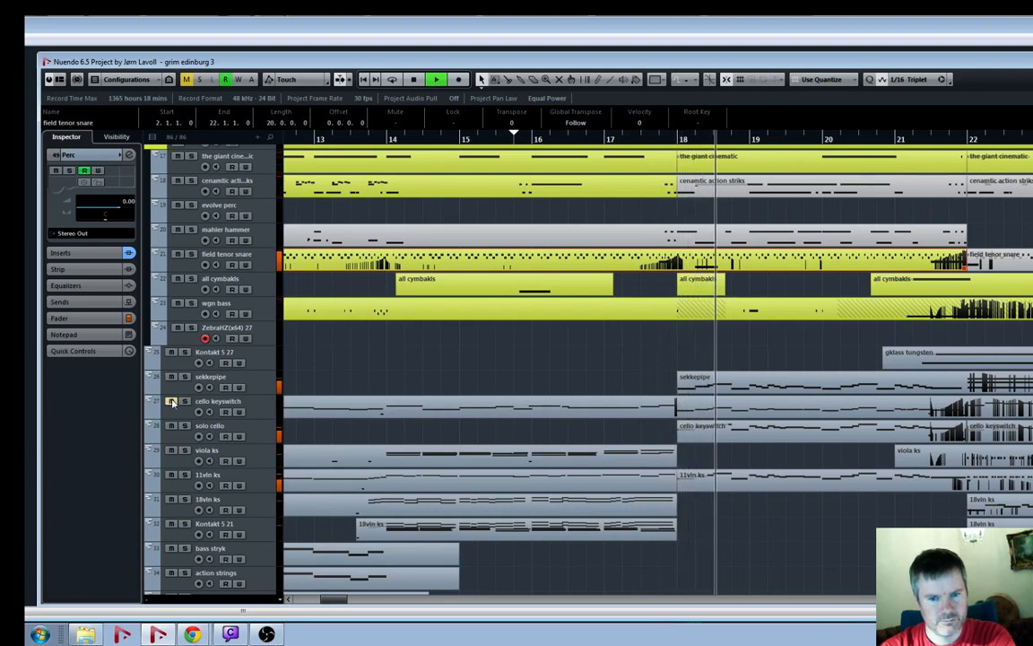
click(184, 426)
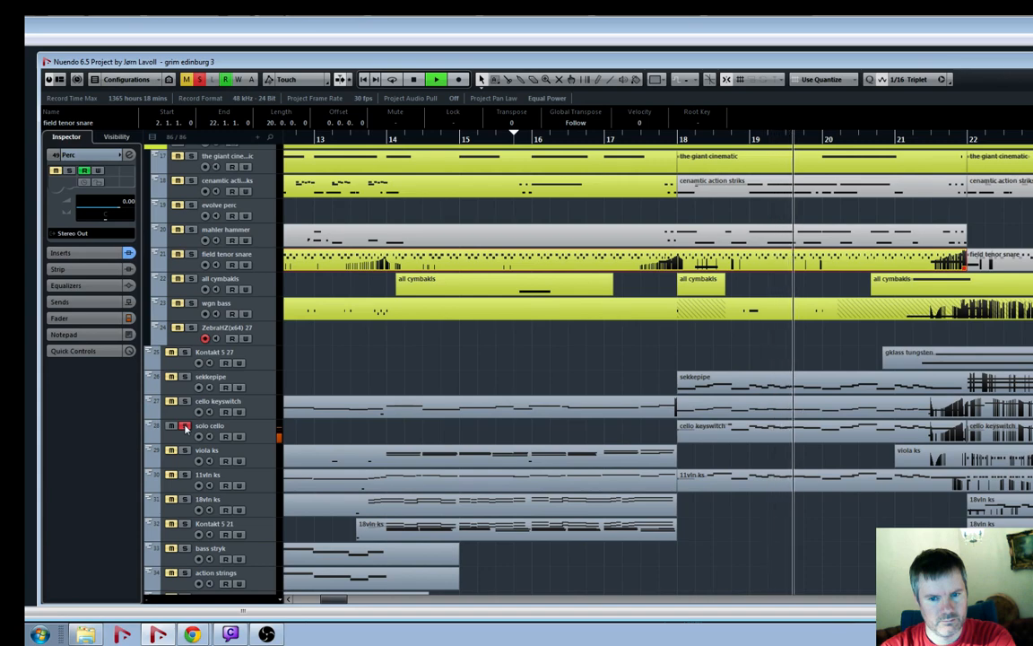
Solo the 11vln ks track instead of the solo cello, select its part from bar 18 and audition it around bars 20 to 21
click(184, 426)
click(183, 475)
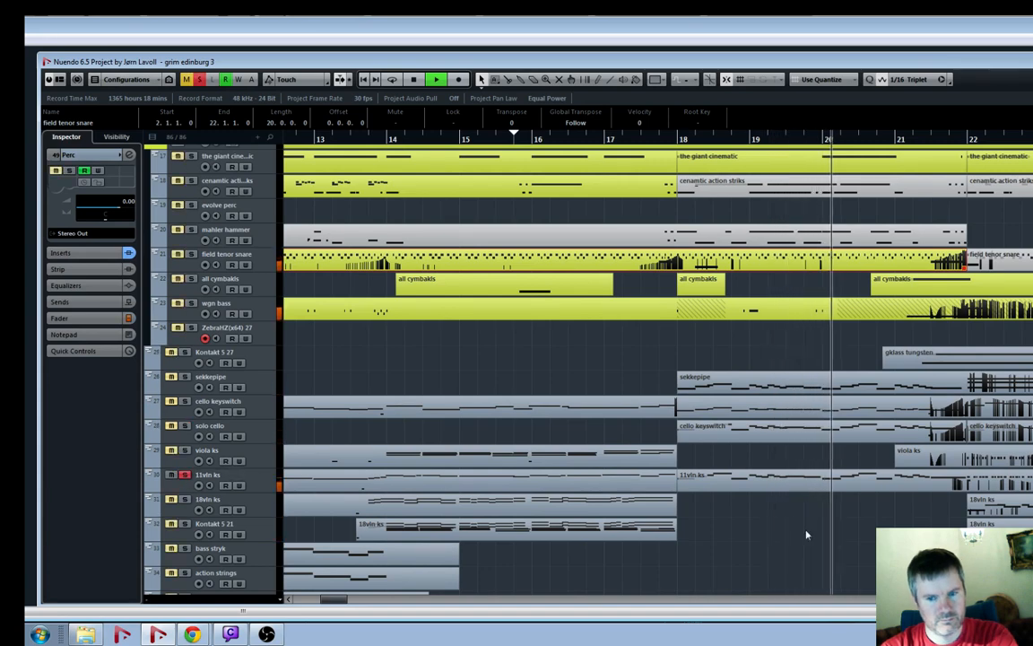
key(g)
key(h)
click(744, 477)
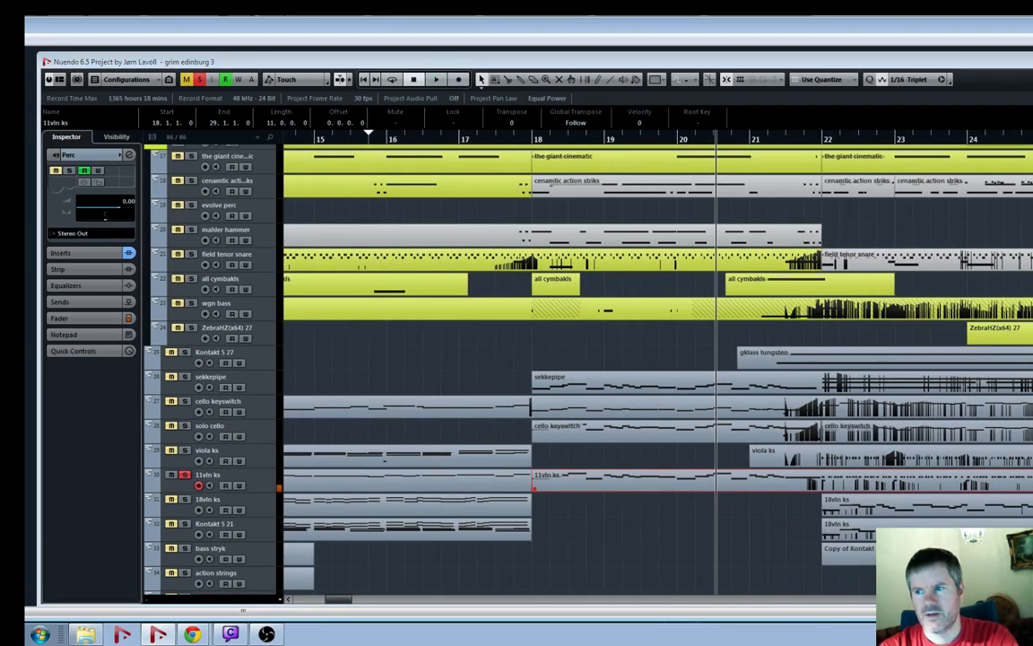
key(KP_Subtract)
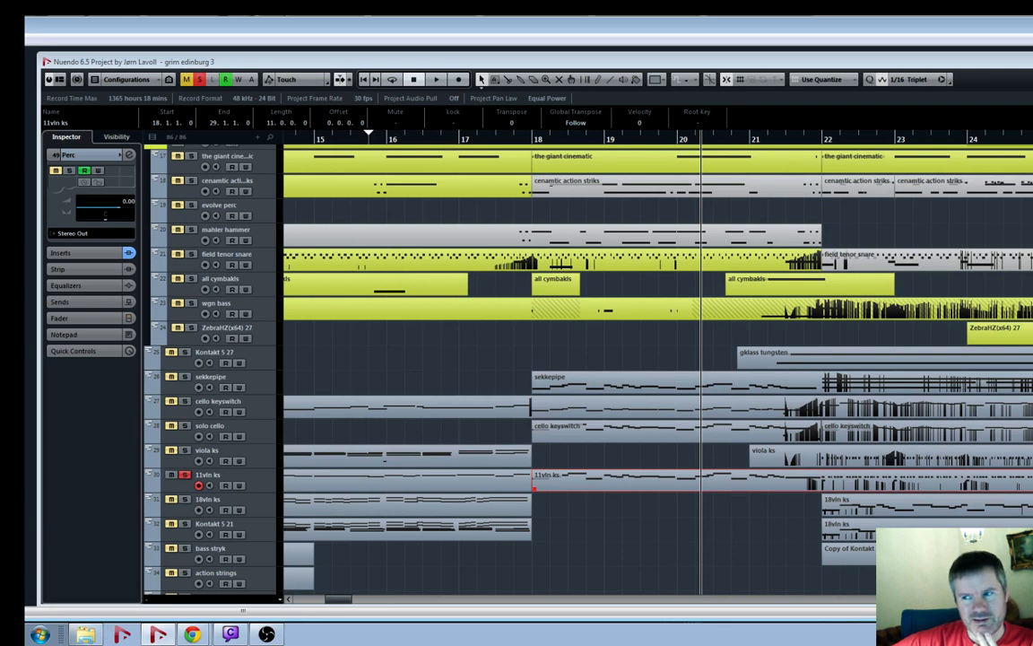
key(space)
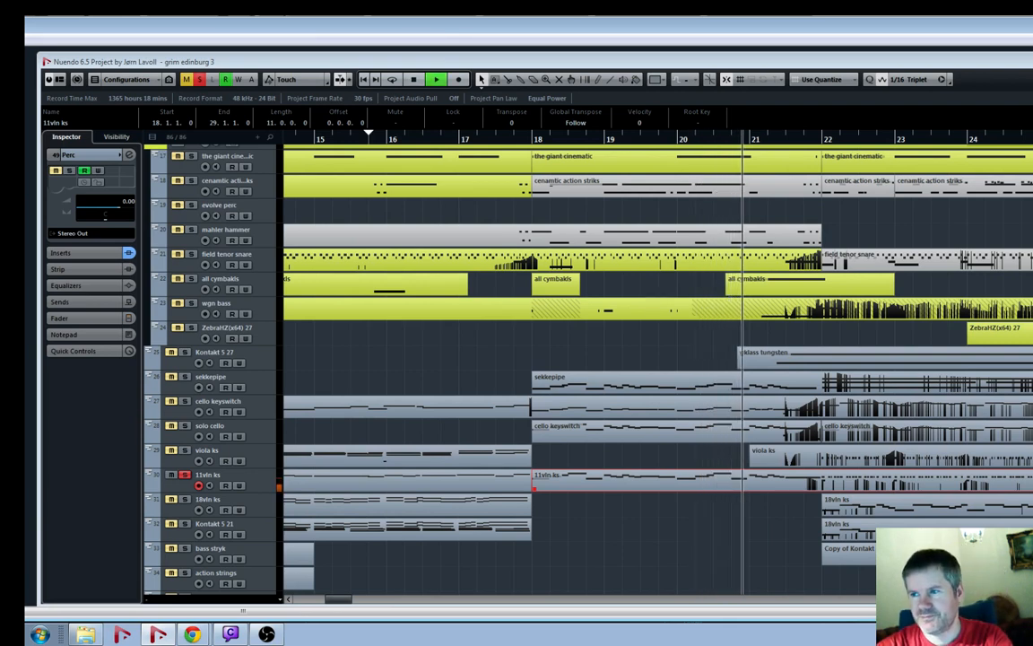
Inspect the 11vln ks part's notes in the Key Editor, checking its first D3 note and the range below it
drag(1031, 60, 690, 112)
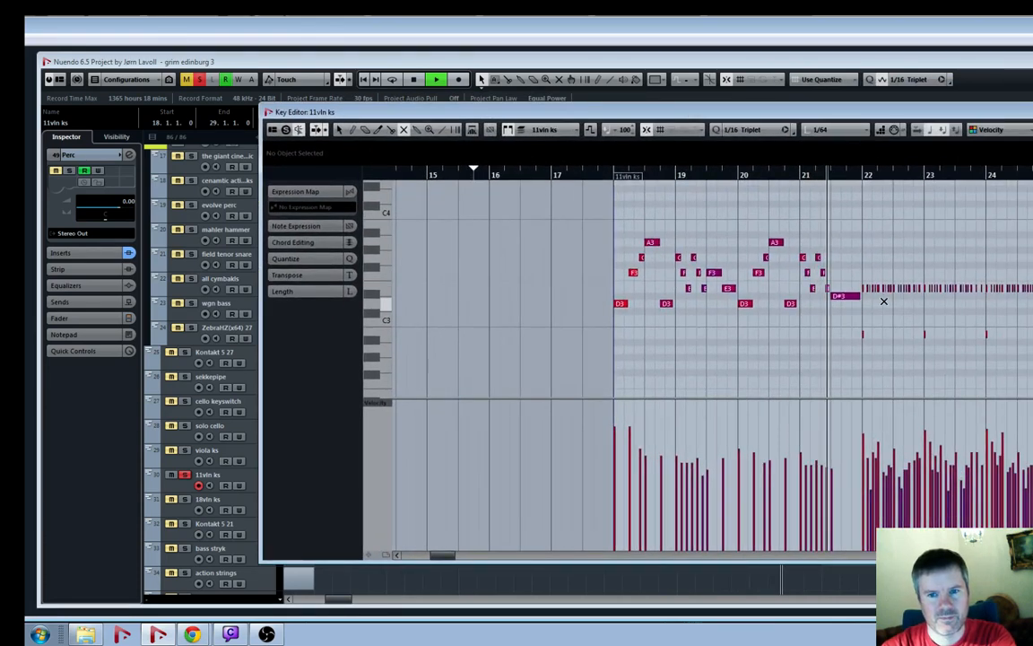
click(847, 297)
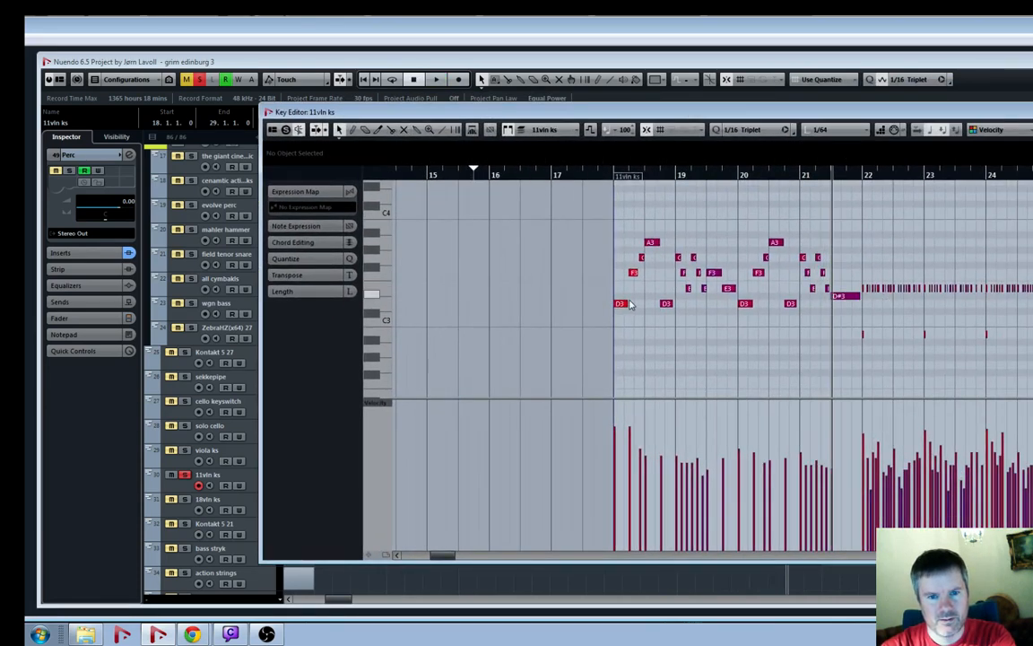
click(618, 303)
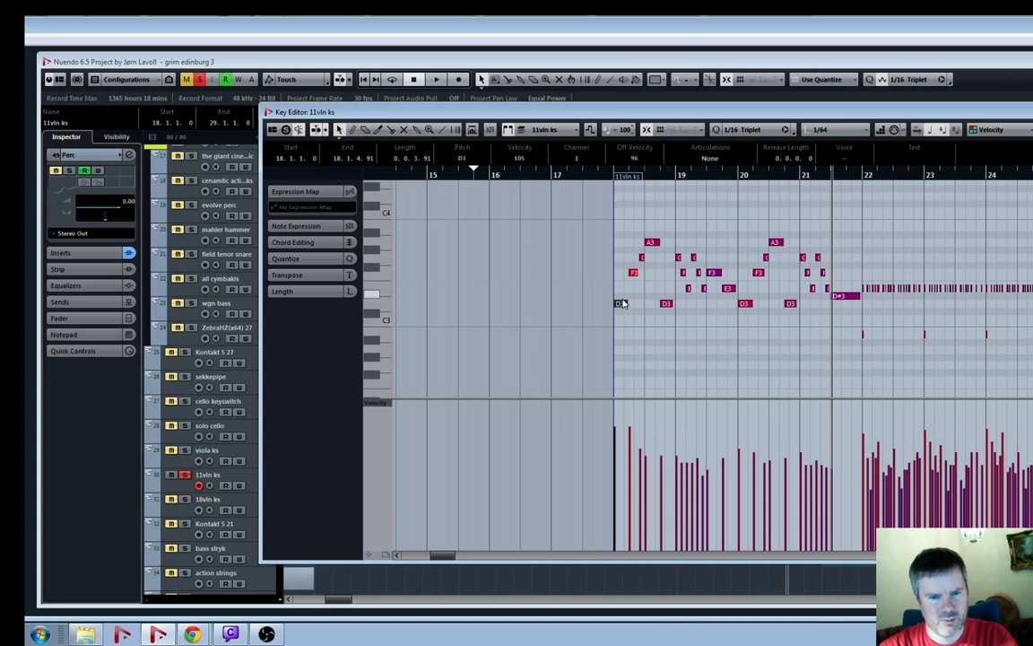
mouse_move(622, 311)
mouse_down()
mouse_move(627, 395)
mouse_move(638, 307)
mouse_up()
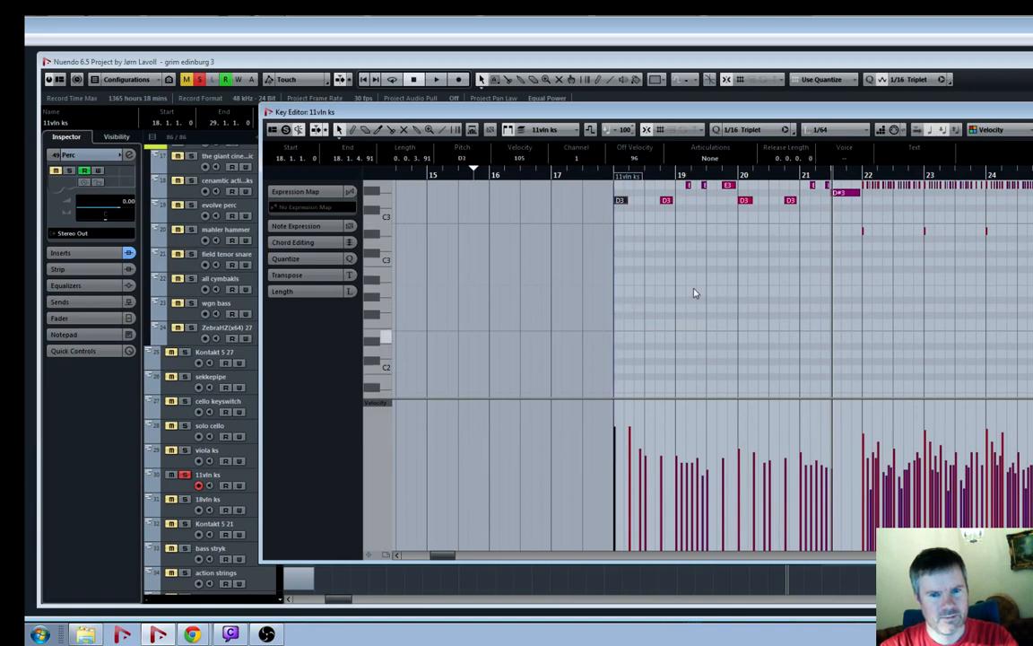
scroll(695, 293, up, 3)
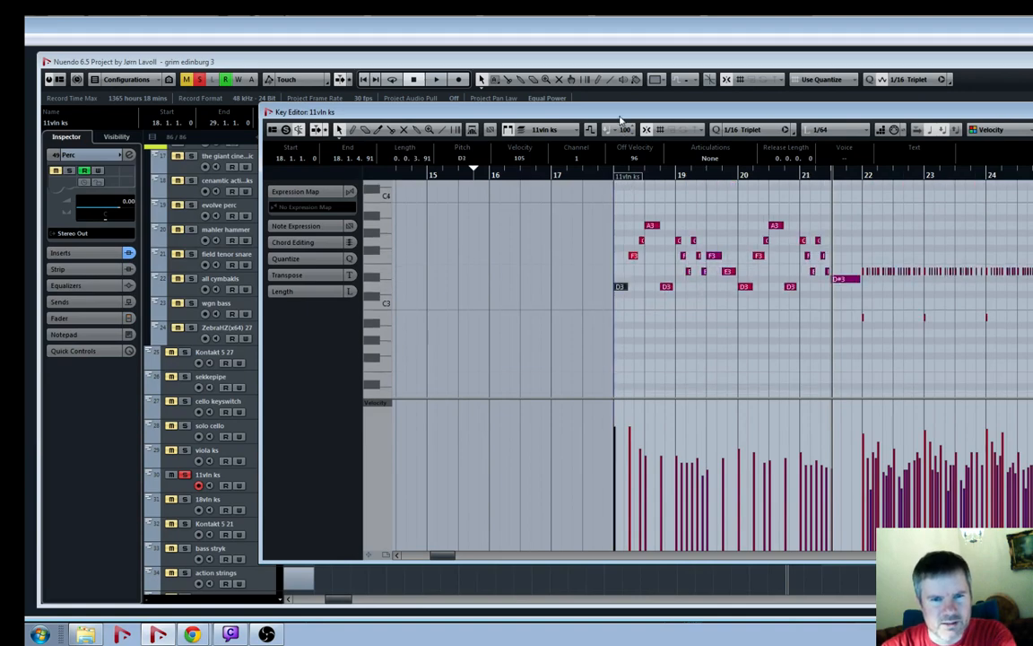
drag(619, 117, 1032, 79)
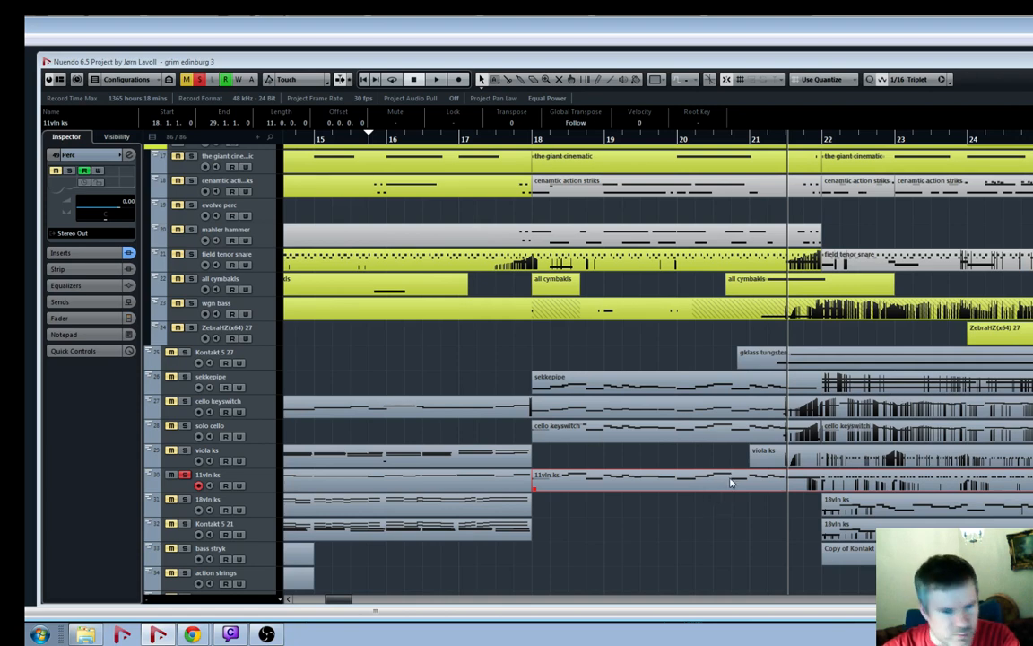
Split the 11vln ks part at bar 22 and move its bar 18 to 22 section onto the viola ks track
click(706, 521)
key(h)
key(h)
key(h)
key(h)
key(h)
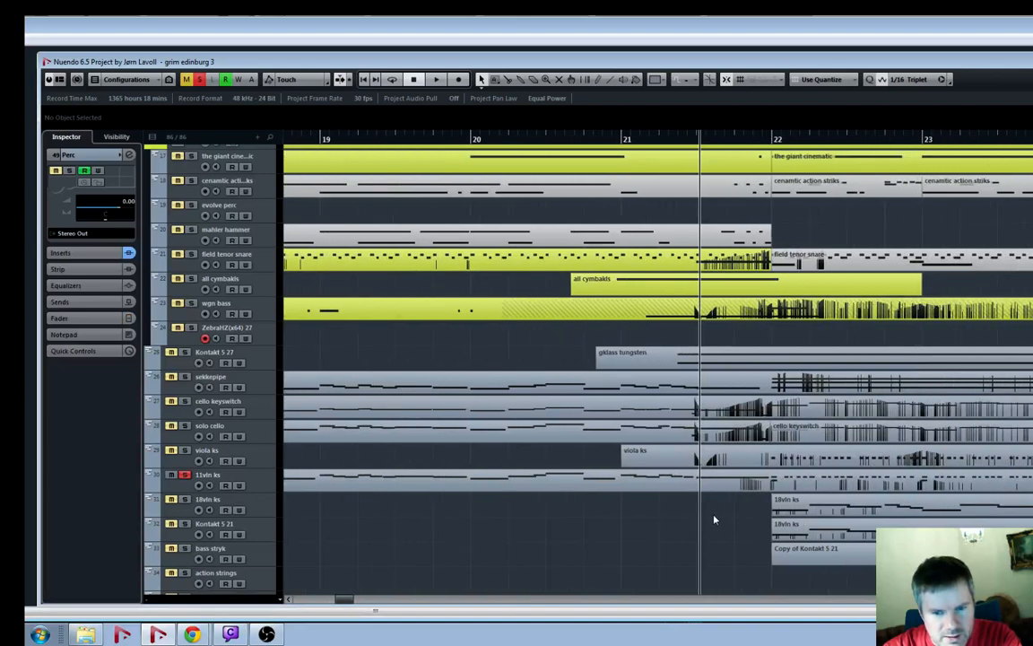
key(g)
key(g)
key(g)
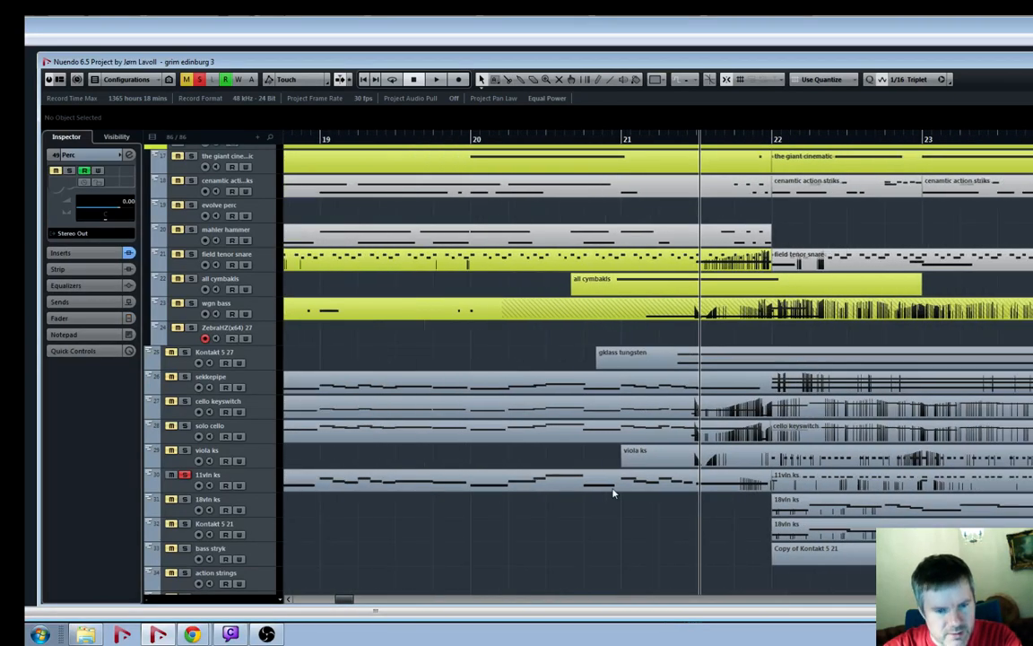
key(g)
click(538, 490)
drag(553, 472, 553, 448)
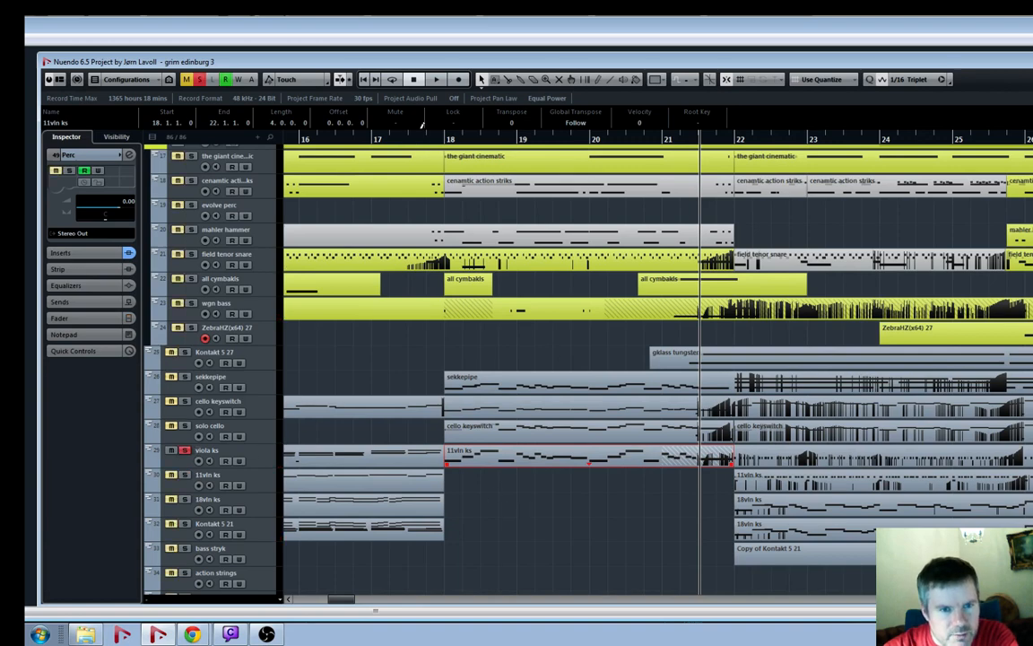
Play the moved part from just before bar 18, and transpose all its notes down one octave in the Key Editor
click(435, 139)
key(space)
double_click(497, 461)
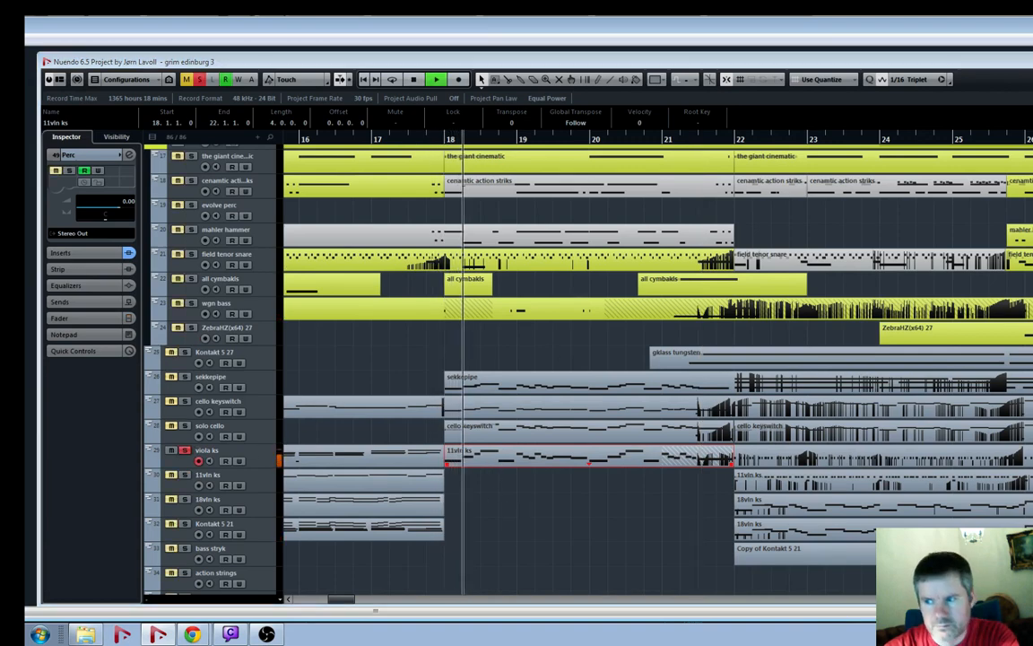
key(space)
drag(1032, 151, 760, 166)
drag(560, 208, 818, 335)
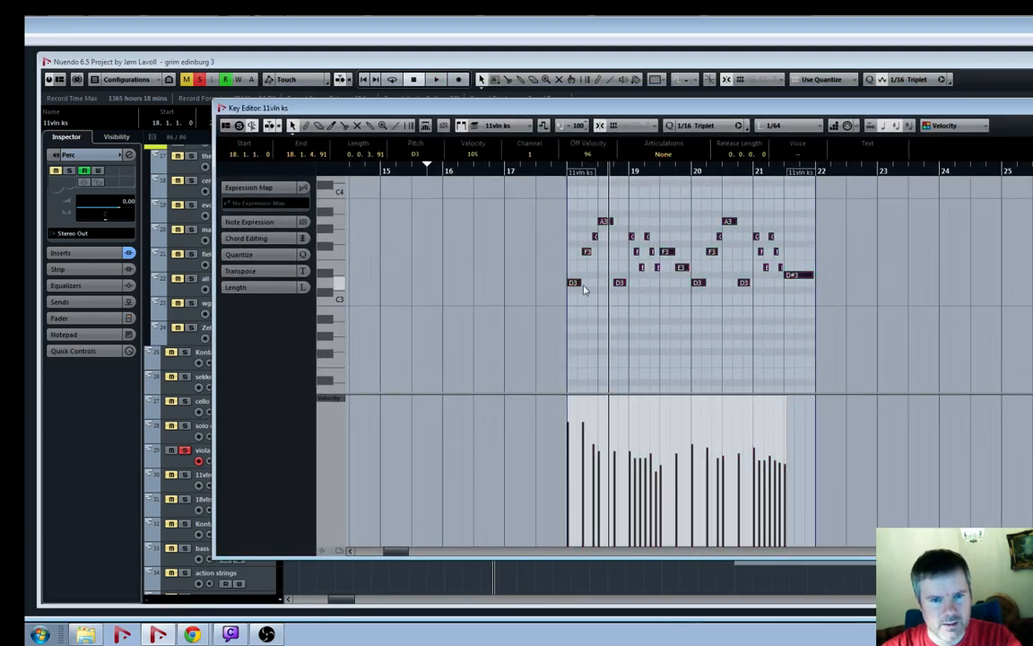
drag(576, 299, 581, 339)
Listen to the transposed viola ks part from bar 18 into bar 20, following its note lengths up close
key(space)
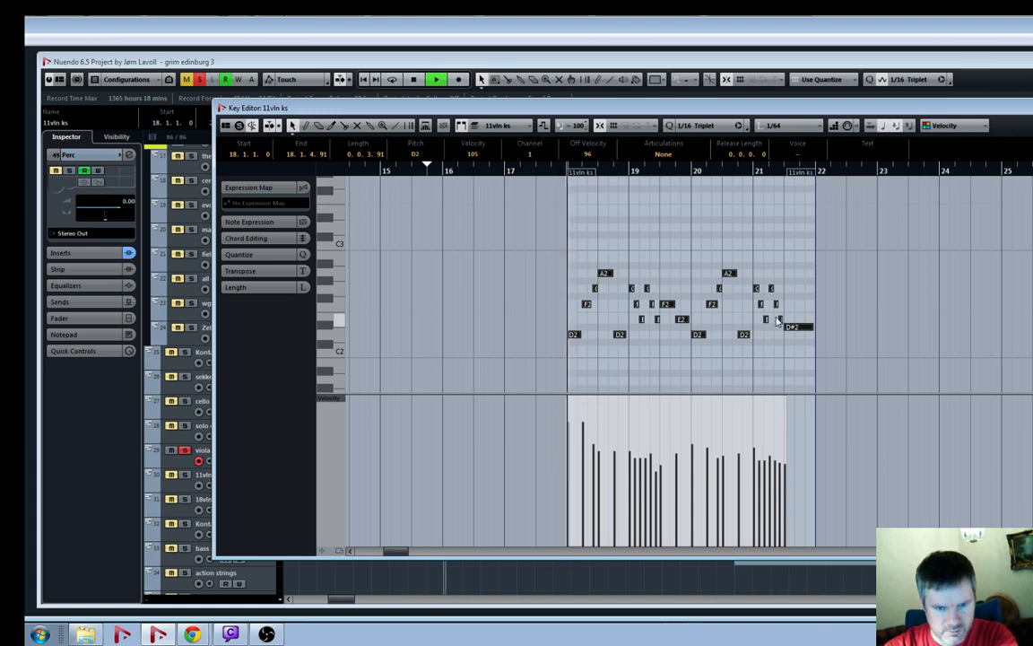
key(h)
key(h)
key(h)
key(h)
key(h)
key(h)
key(h)
key(h)
key(h)
key(h)
key(h)
key(h)
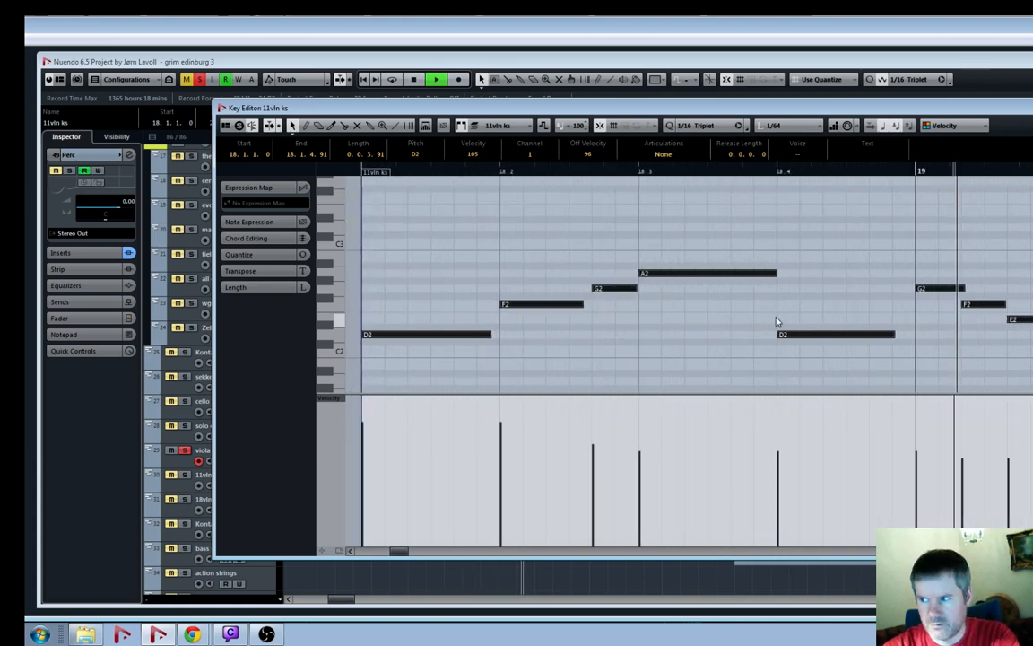
key(g)
key(g)
key(g)
key(g)
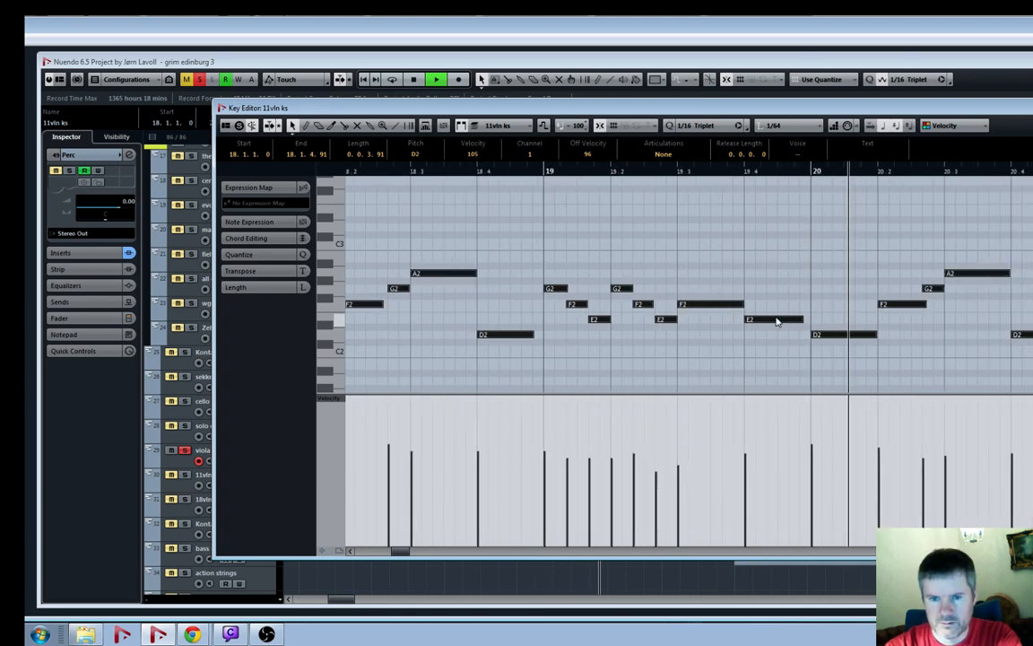
Shorten the E2 note at 19.4 to a length of 0.0.3.30 and play the rest of the part towards bar 22
key(space)
drag(803, 319, 796, 319)
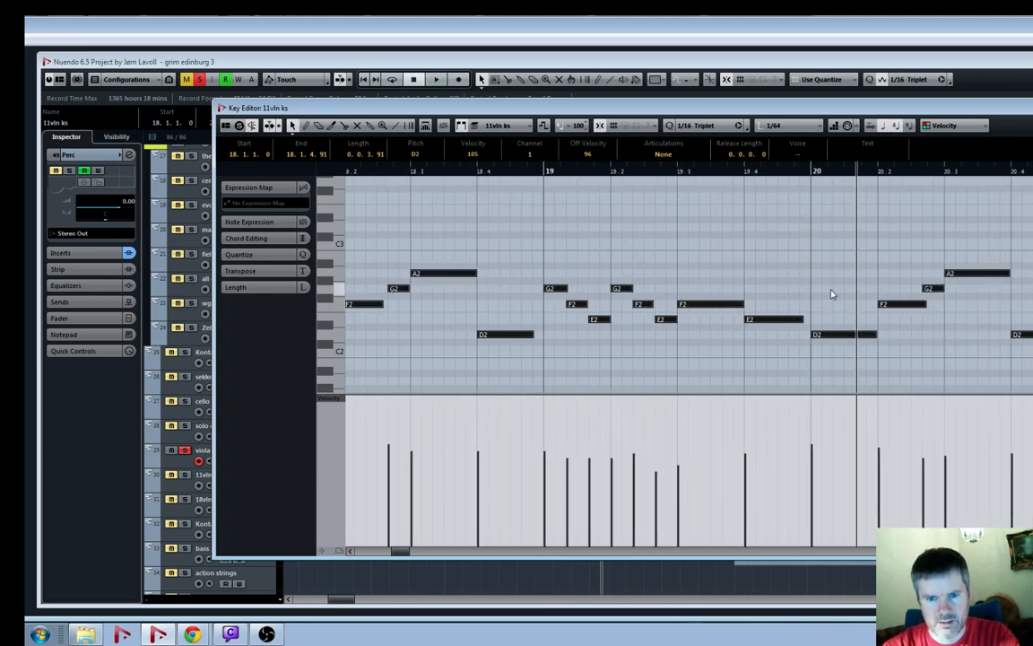
click(831, 294)
click(797, 320)
key(space)
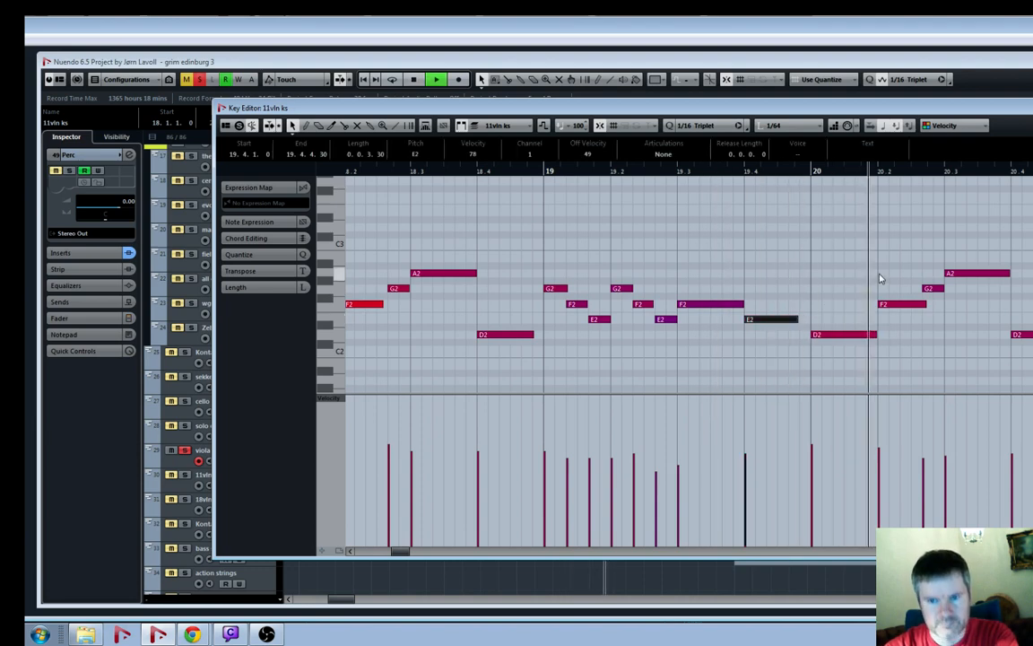
key(g)
key(g)
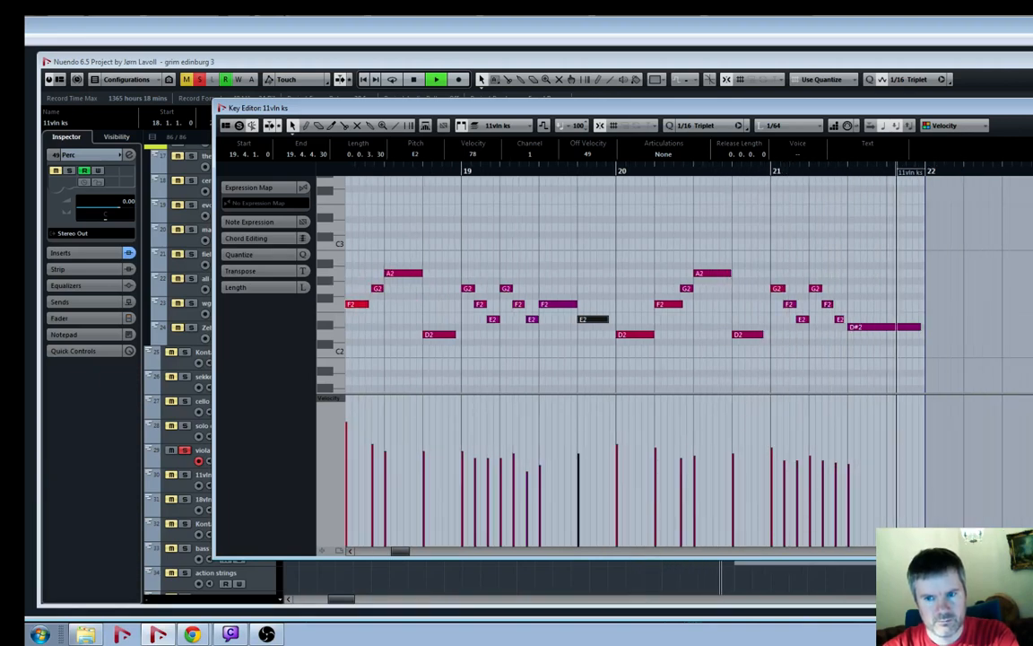
key(h)
key(h)
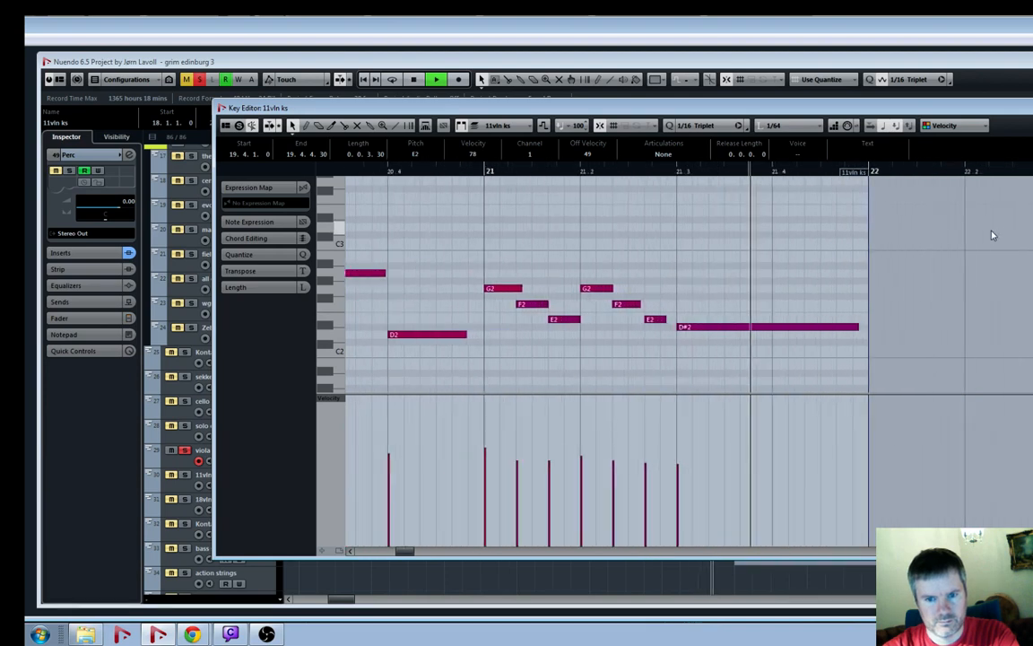
Display Expression (CC11) in the controller lane, and examine the part's low note range and its expression data before bar 22
click(335, 399)
click(366, 315)
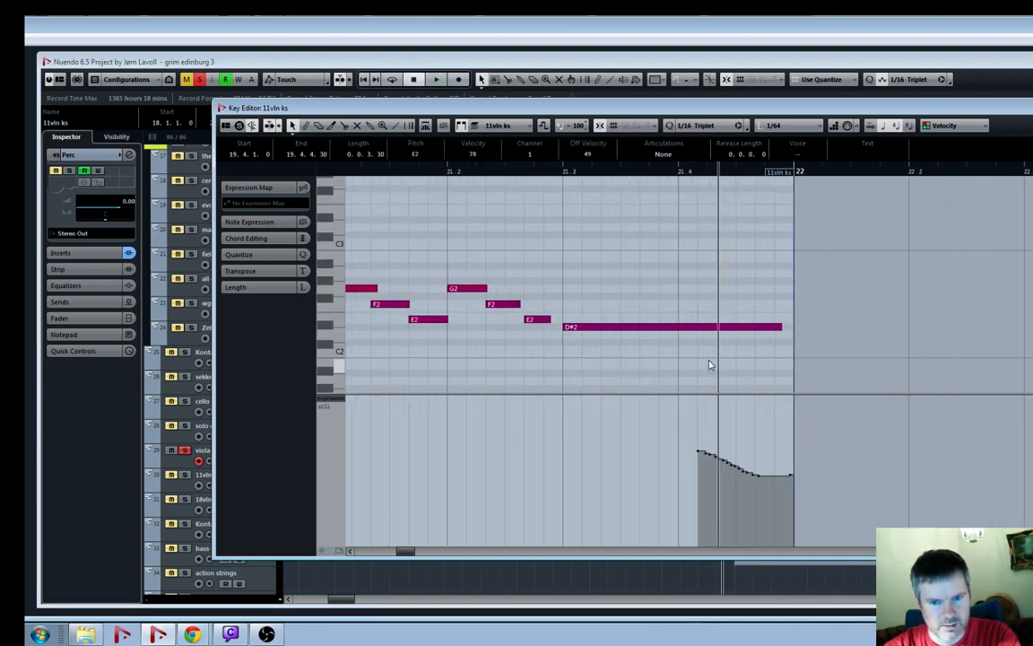
key(g)
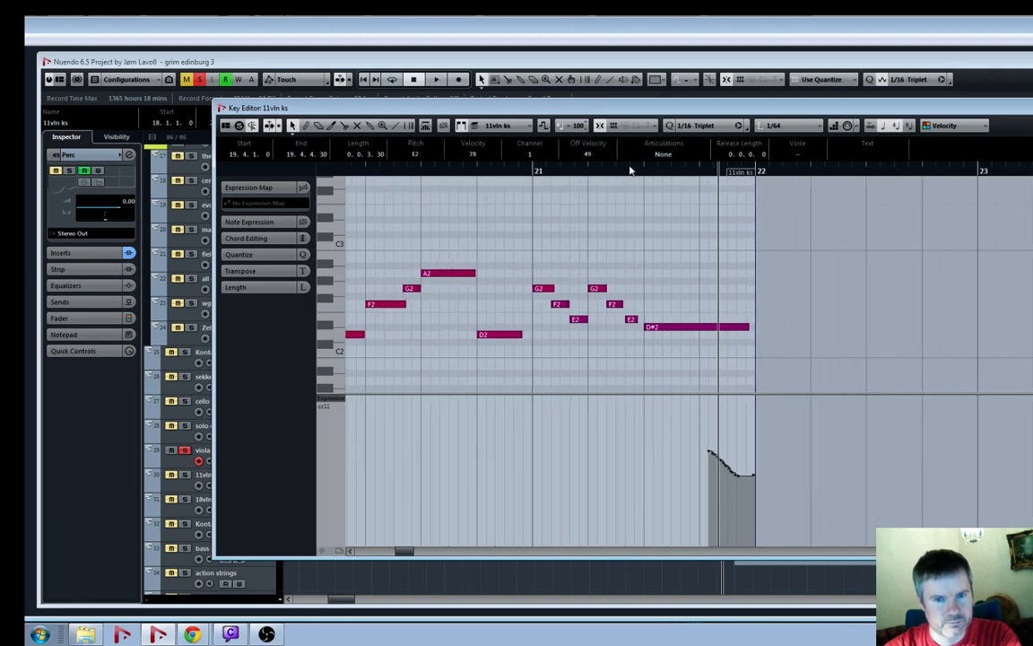
scroll(713, 307, down, 2)
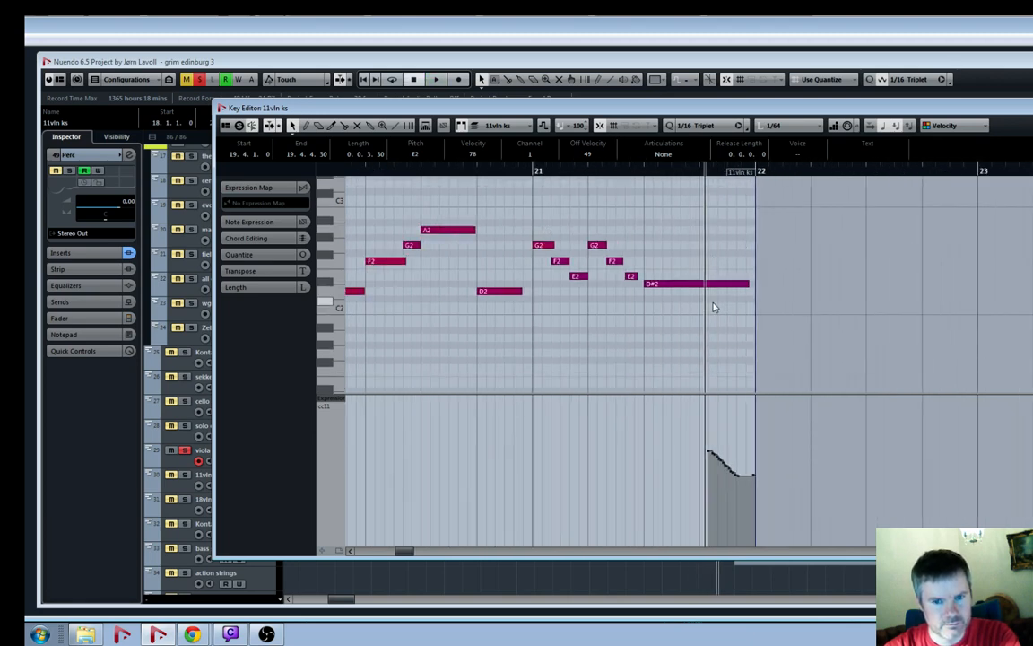
scroll(714, 307, down, 6)
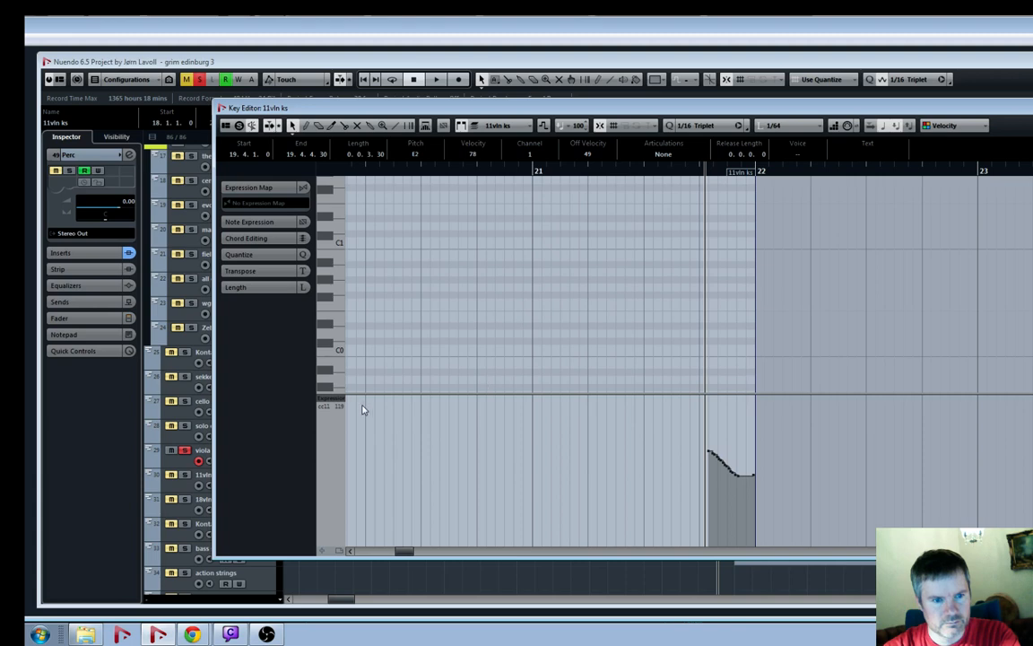
key(g)
key(g)
scroll(563, 337, up, 2)
key(g)
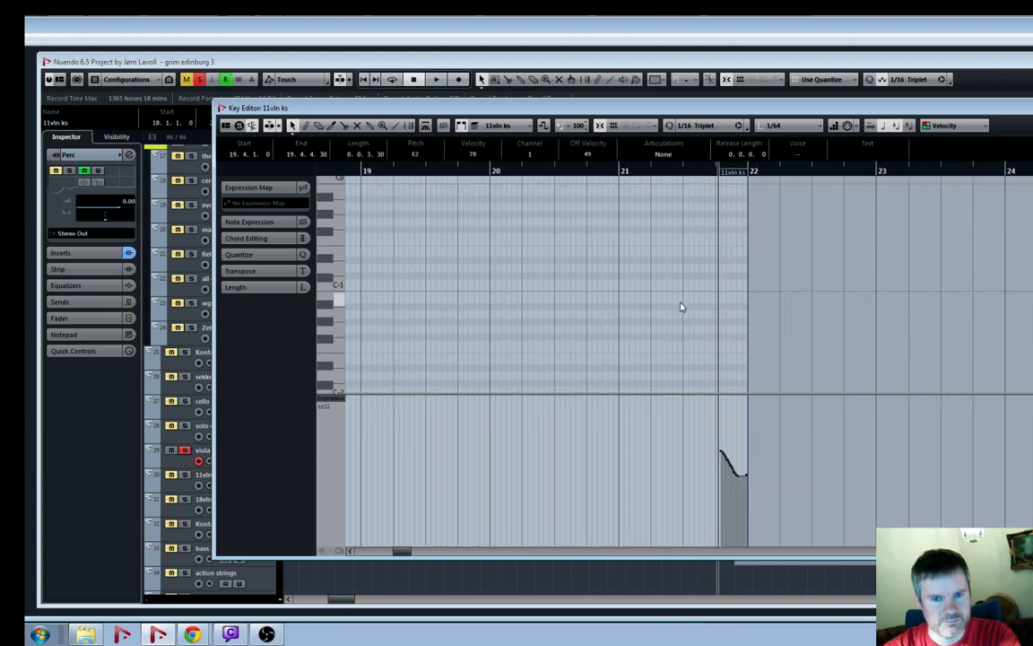
scroll(681, 304, up, 8)
key(g)
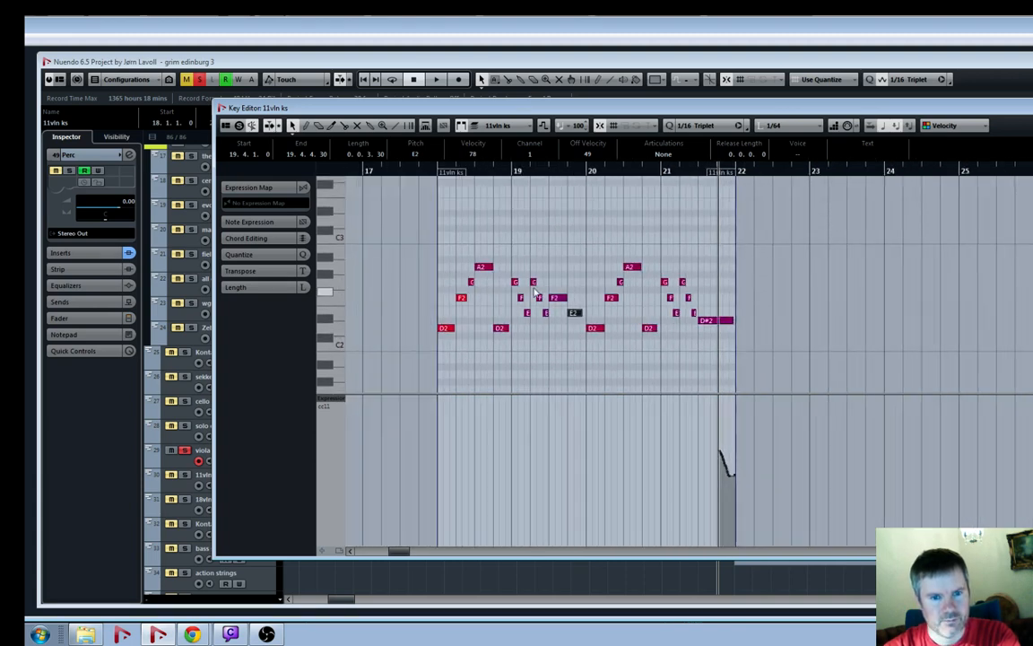
Draw a gently varying Expression curve from bar 18 to the existing fall before bar 22, and play it from just before bar 18
key(ctrl+a)
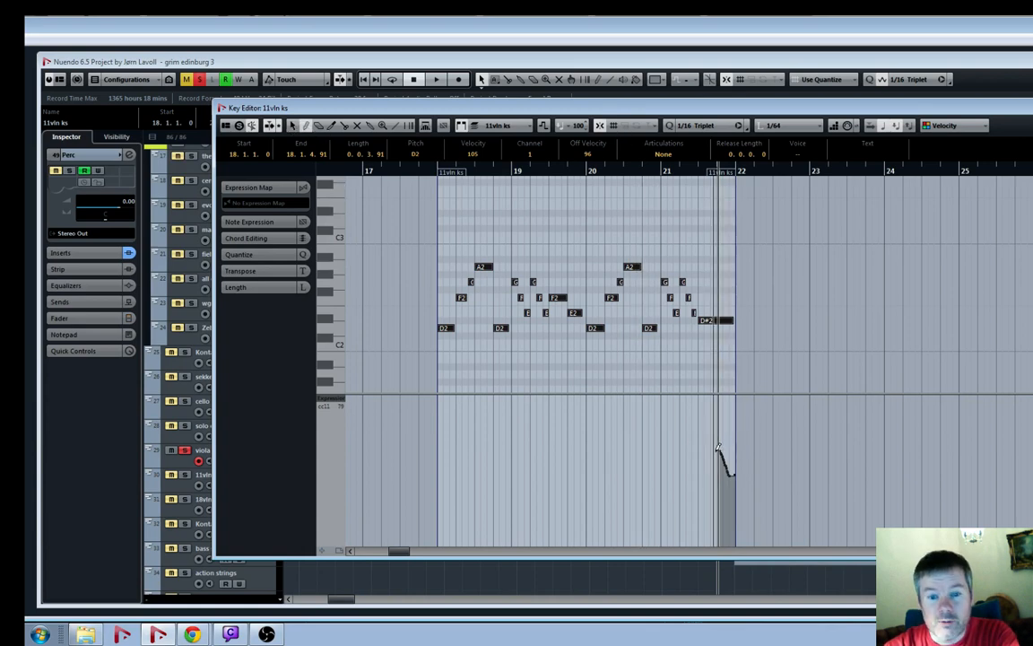
drag(717, 446, 438, 420)
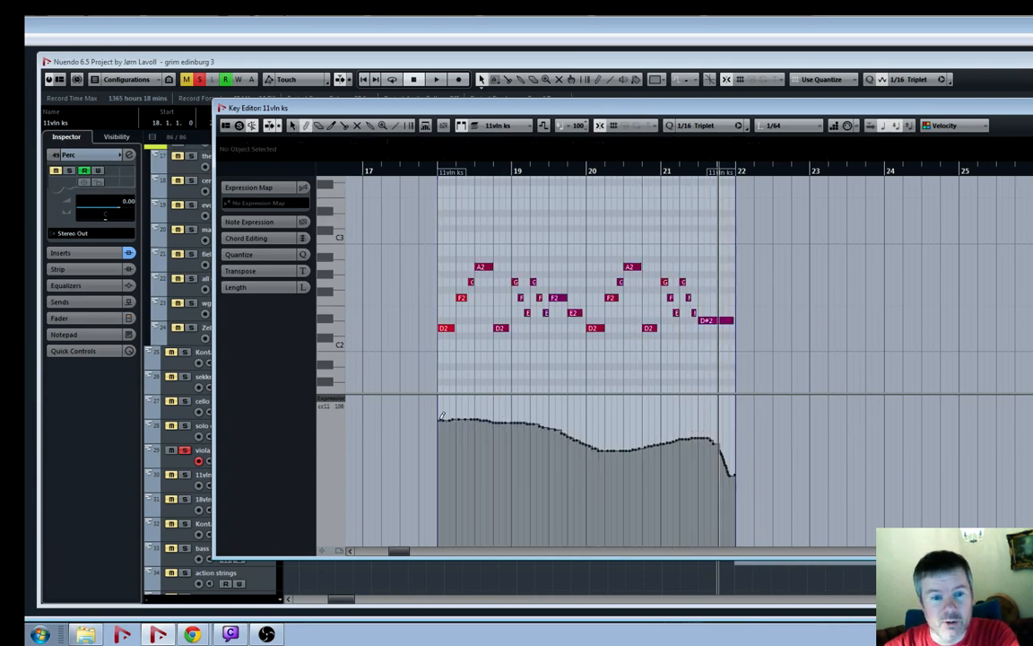
click(428, 172)
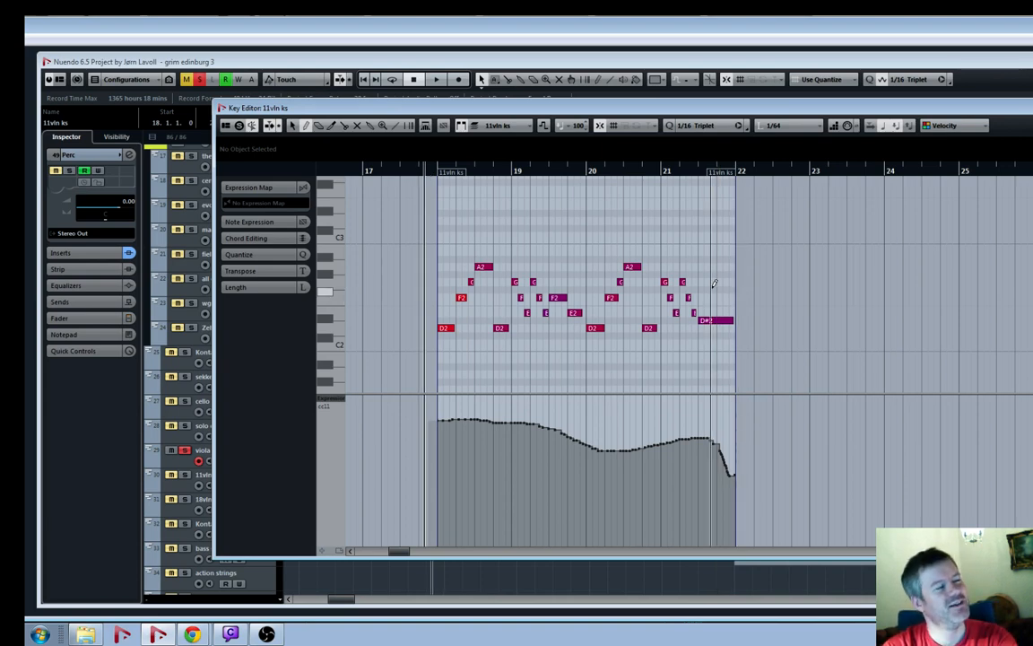
key(space)
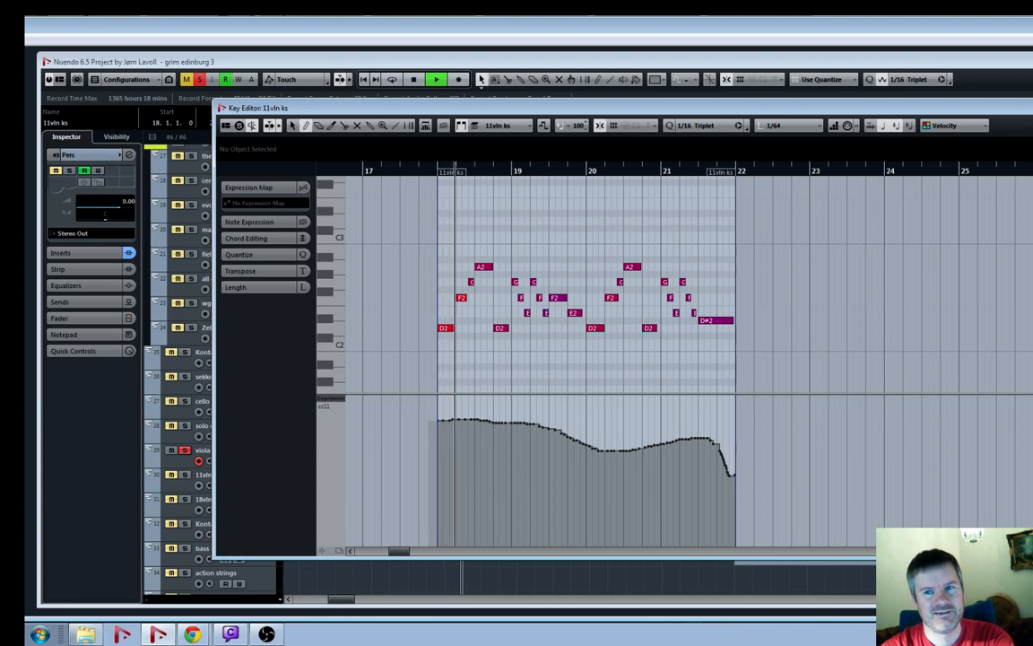
Close the Key Editor, unsolo viola ks and unmute cello keyswitch while listening to the full arrangement up to about bar 20
key(Return)
click(185, 451)
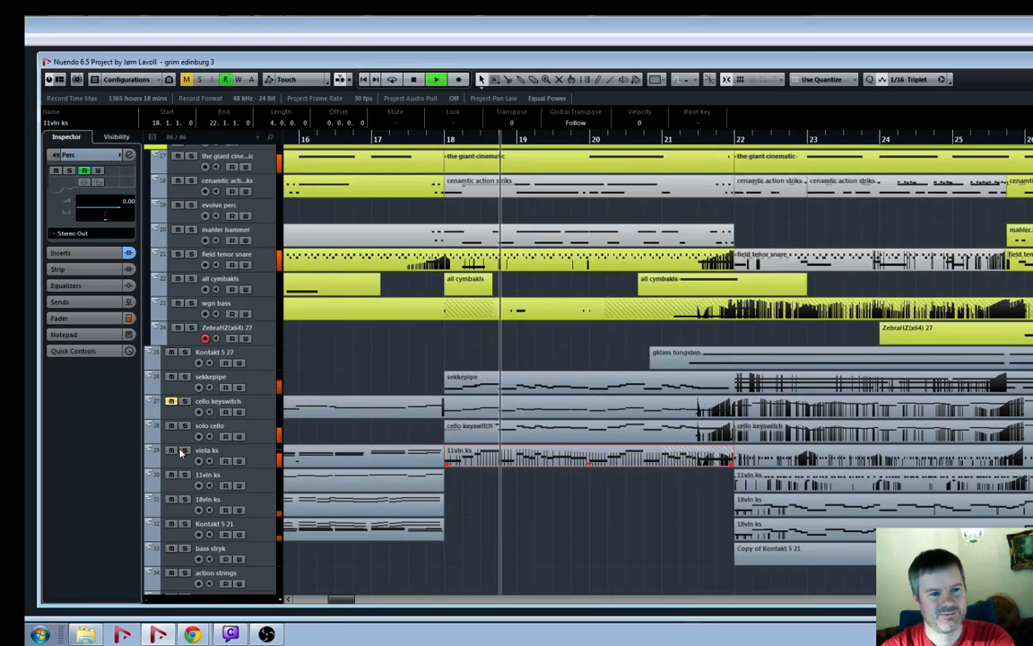
click(174, 402)
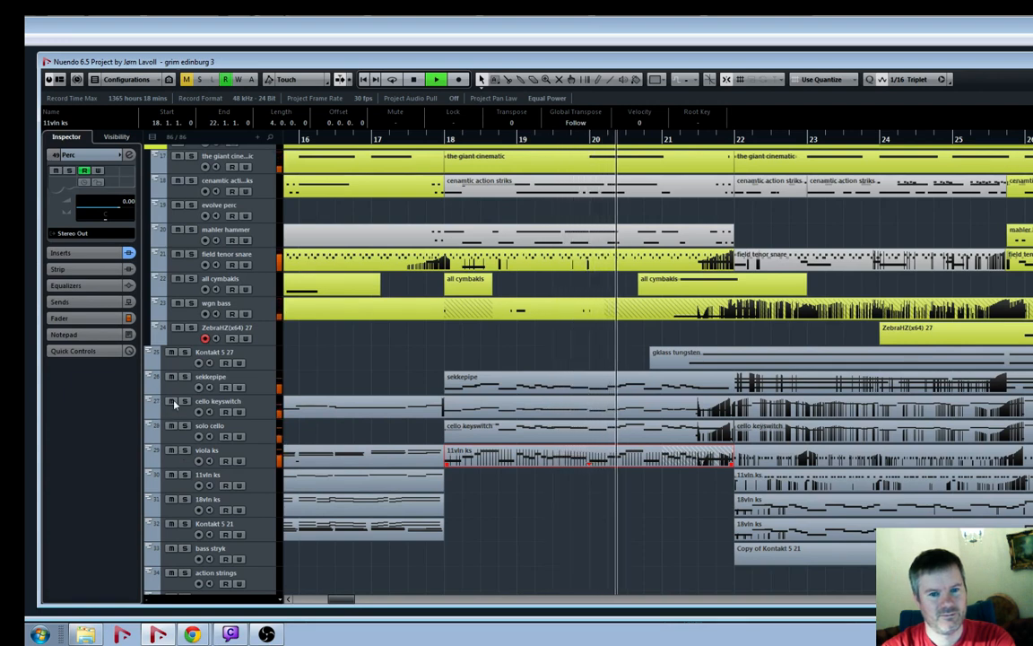
key(space)
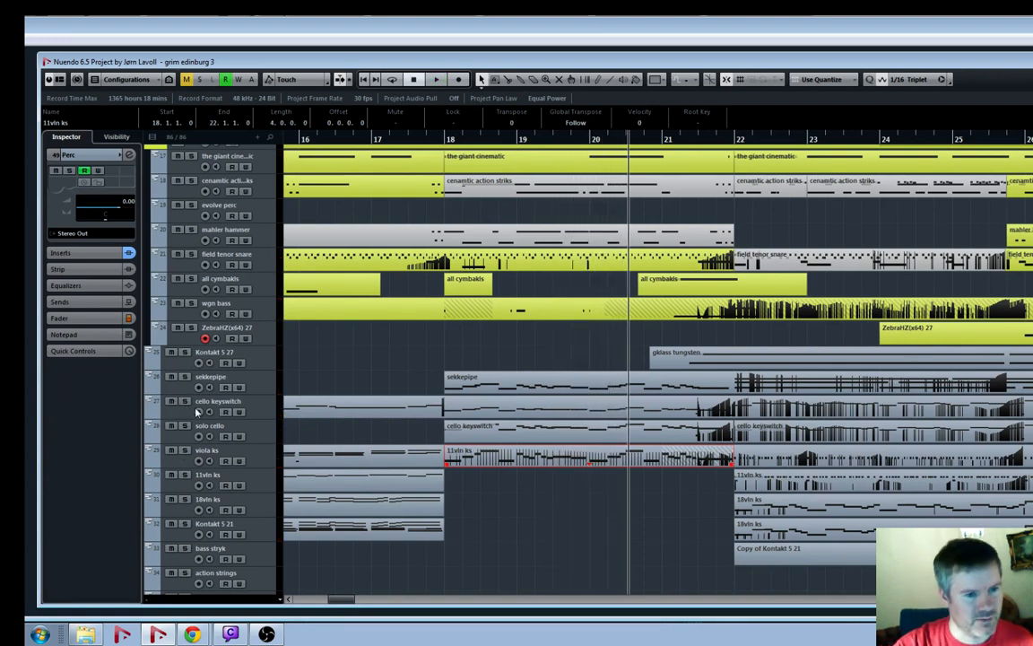
Arm the cello keyswitch track for recording and record a MIDI take on it from mid-bar 17 to just past bar 21
click(199, 412)
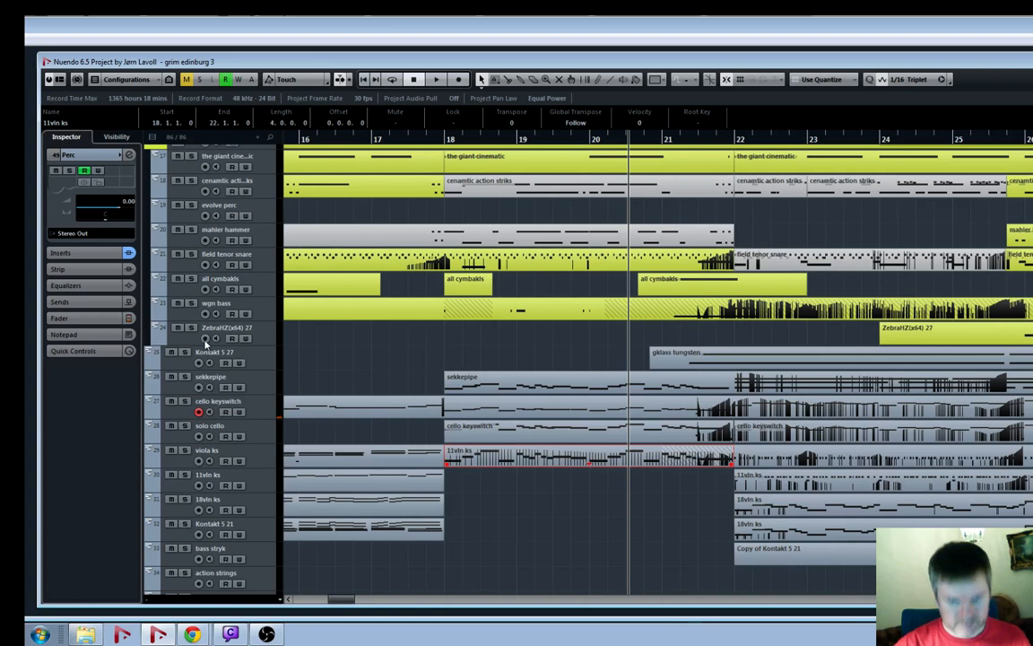
key(KP_Subtract)
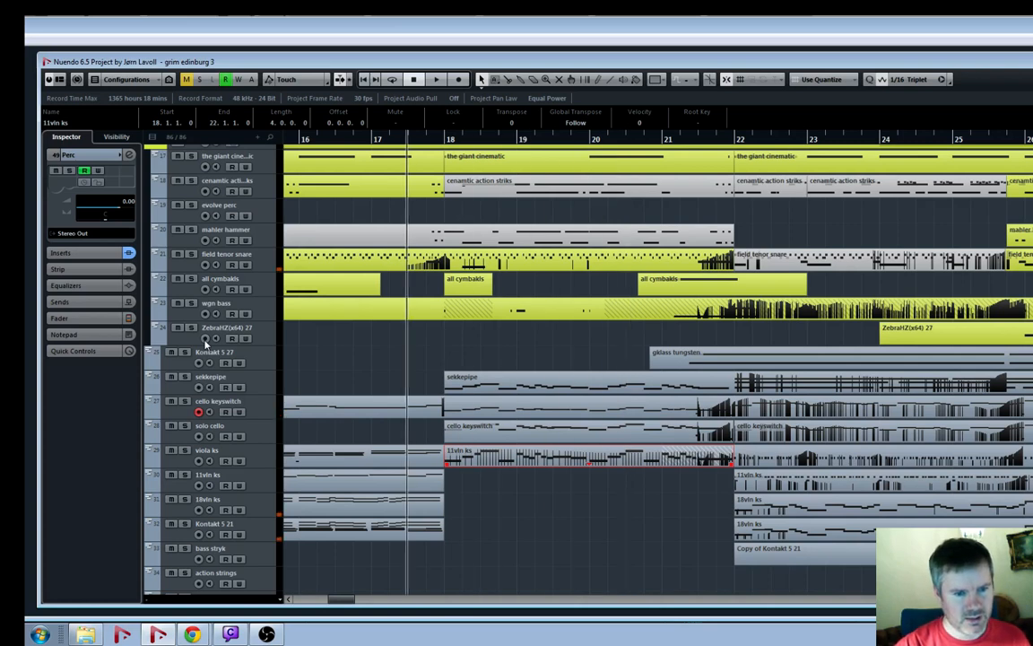
key(KP_Multiply)
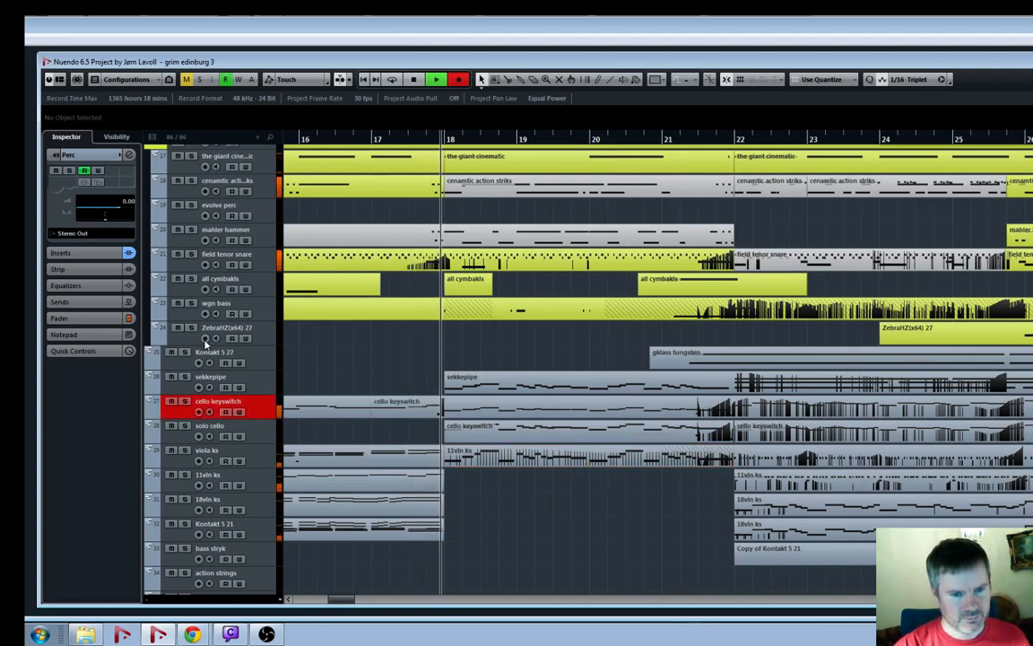
key(g)
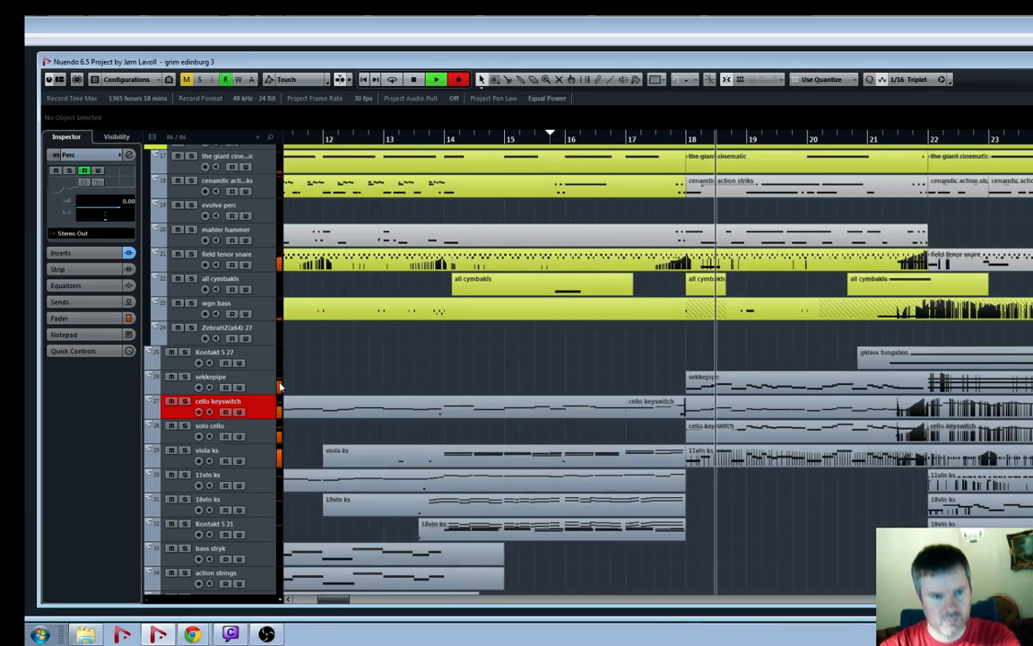
key(g)
key(h)
key(h)
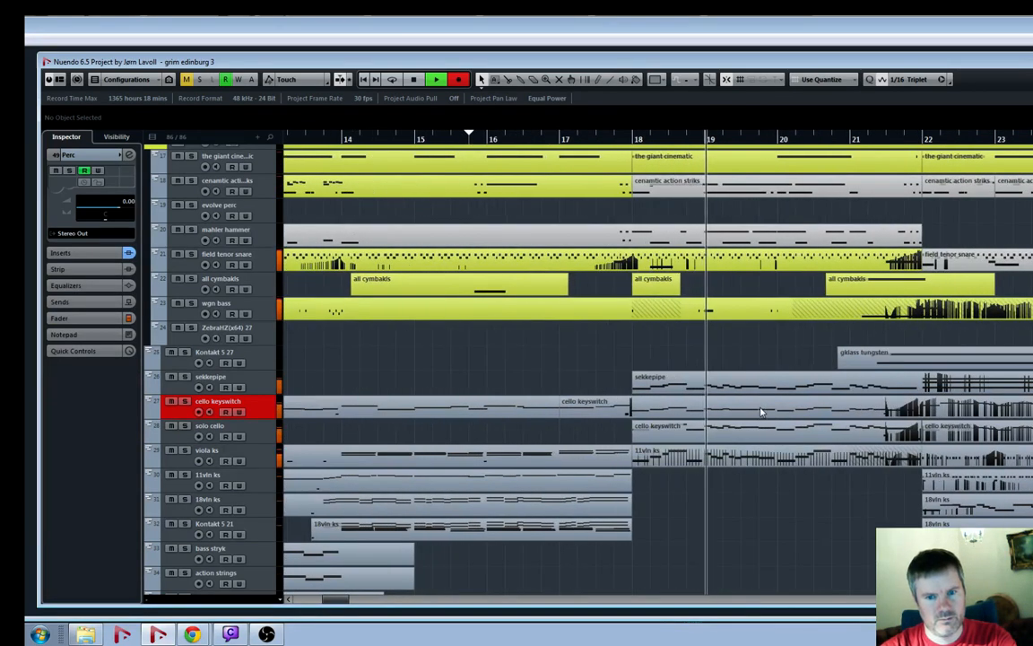
key(h)
key(g)
key(g)
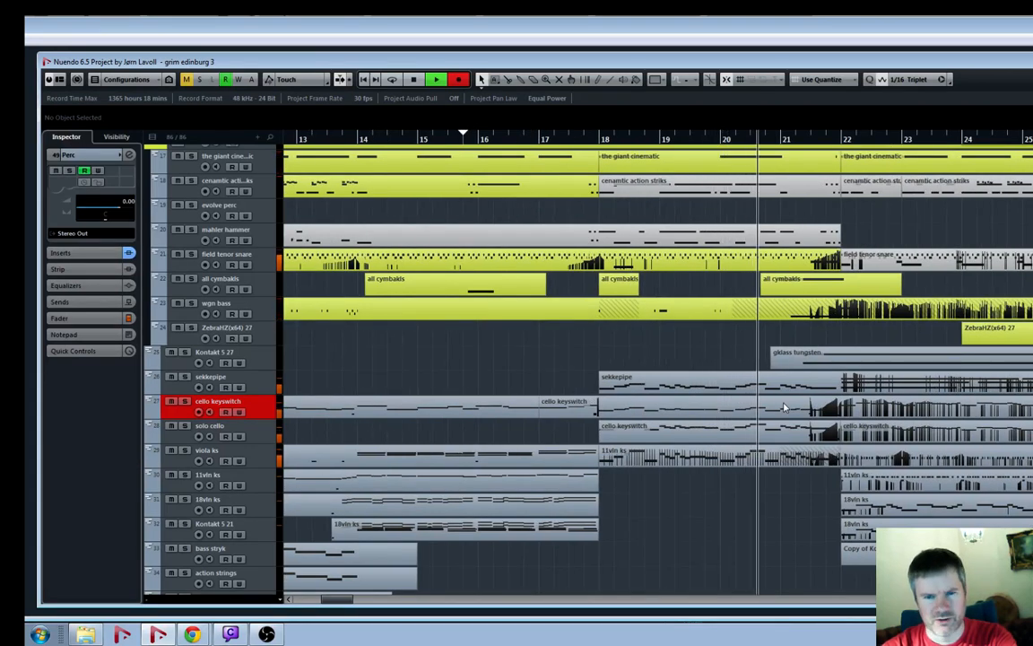
key(space)
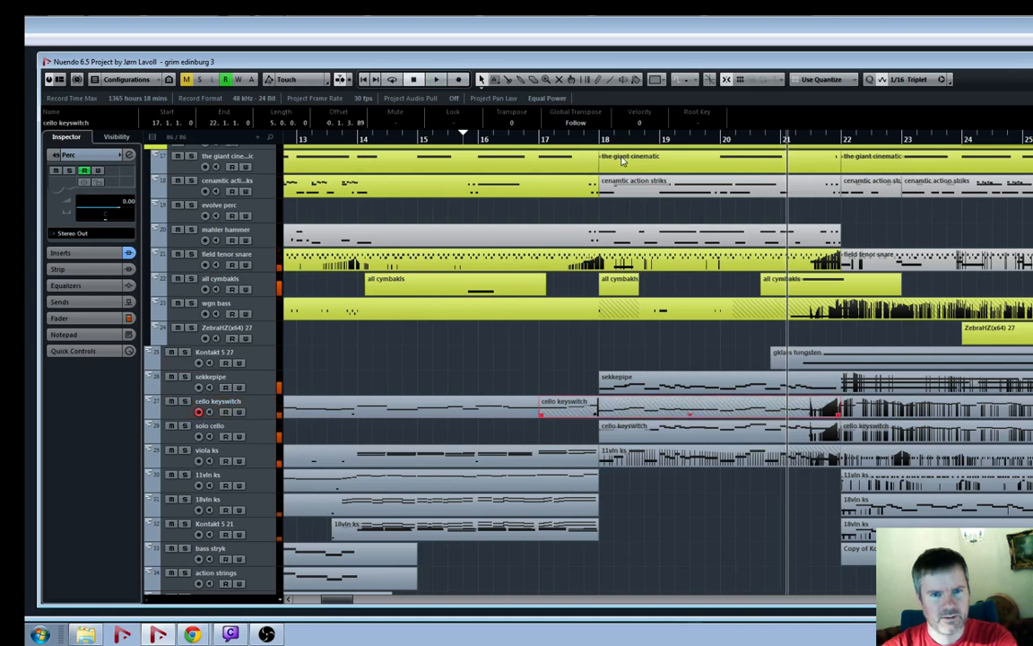
Set the quantize preset to 1/1, split the field tenor snare part at bar 18, and play on to bar 22
key(3)
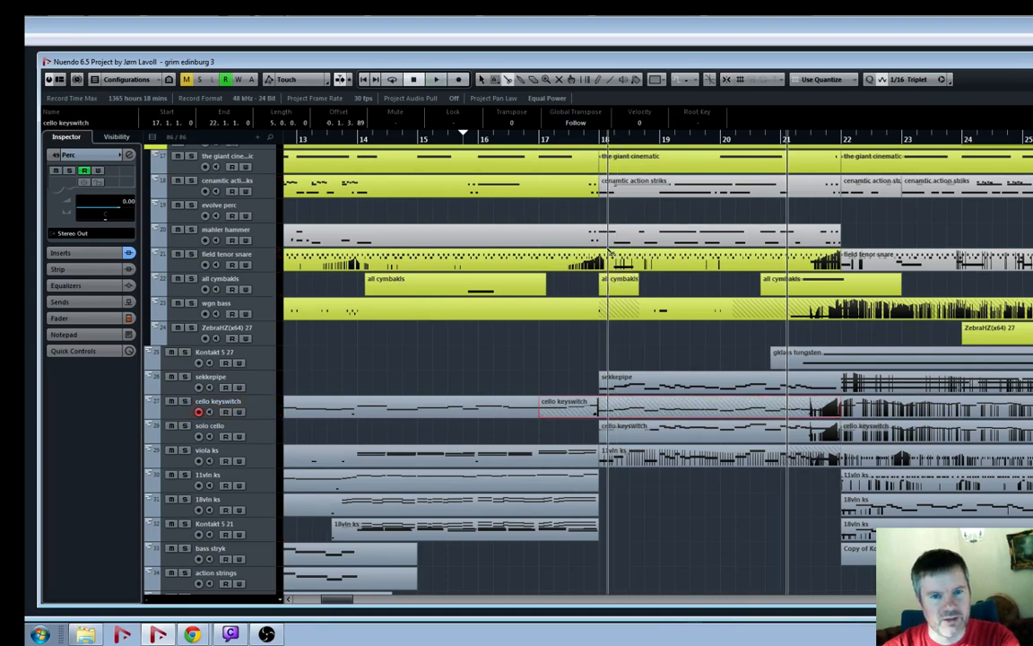
click(917, 82)
click(922, 93)
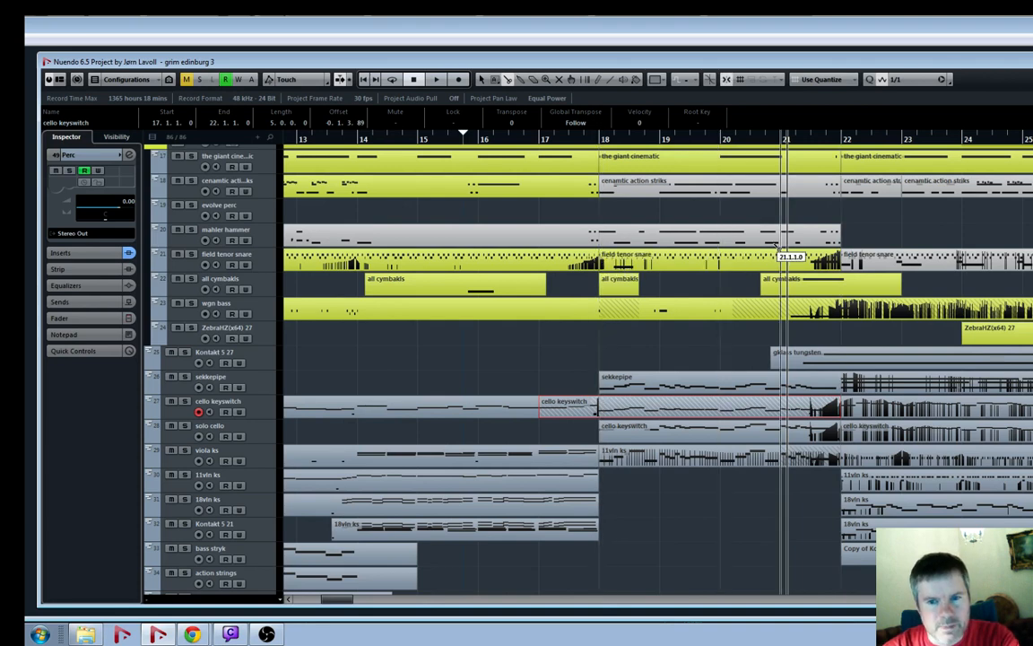
key(space)
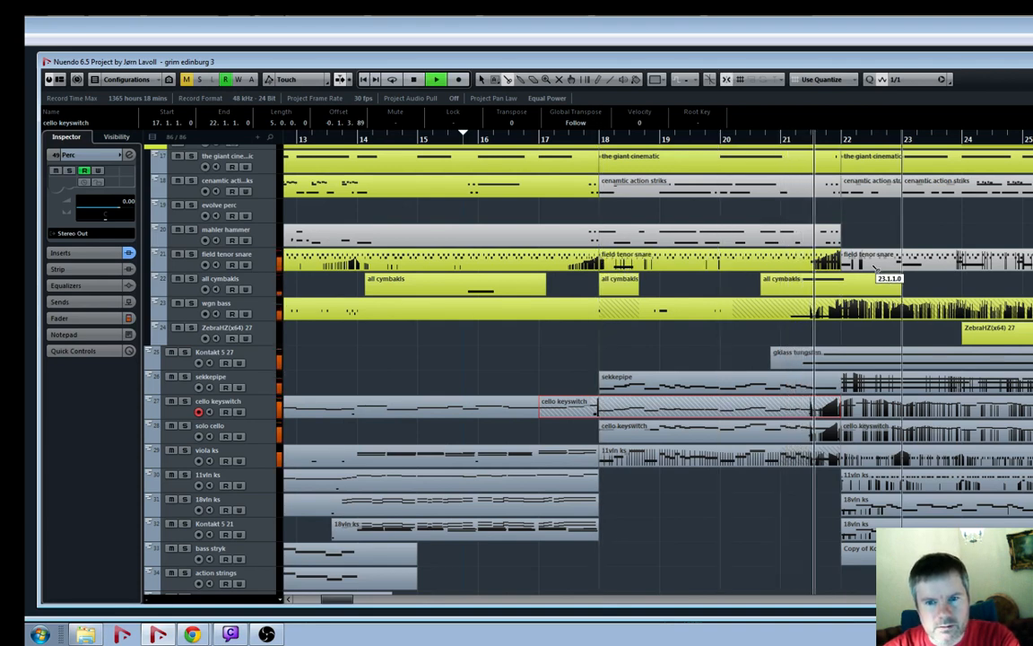
key(space)
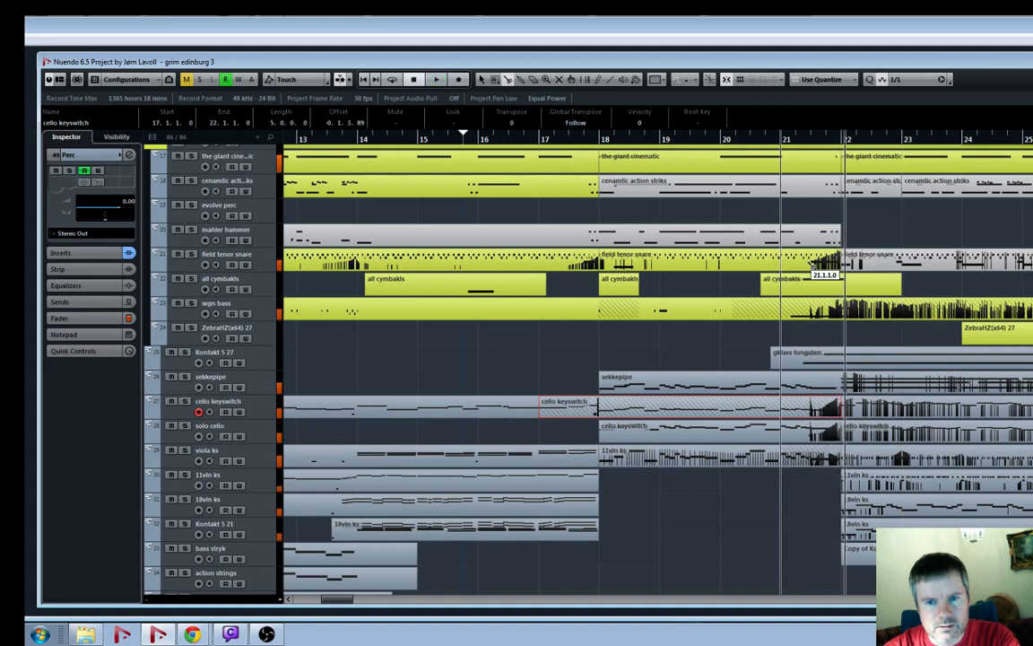
Split the field tenor snare part at 21.3 on a finer grid, and mute its section from bar 18 to 21.3
click(915, 79)
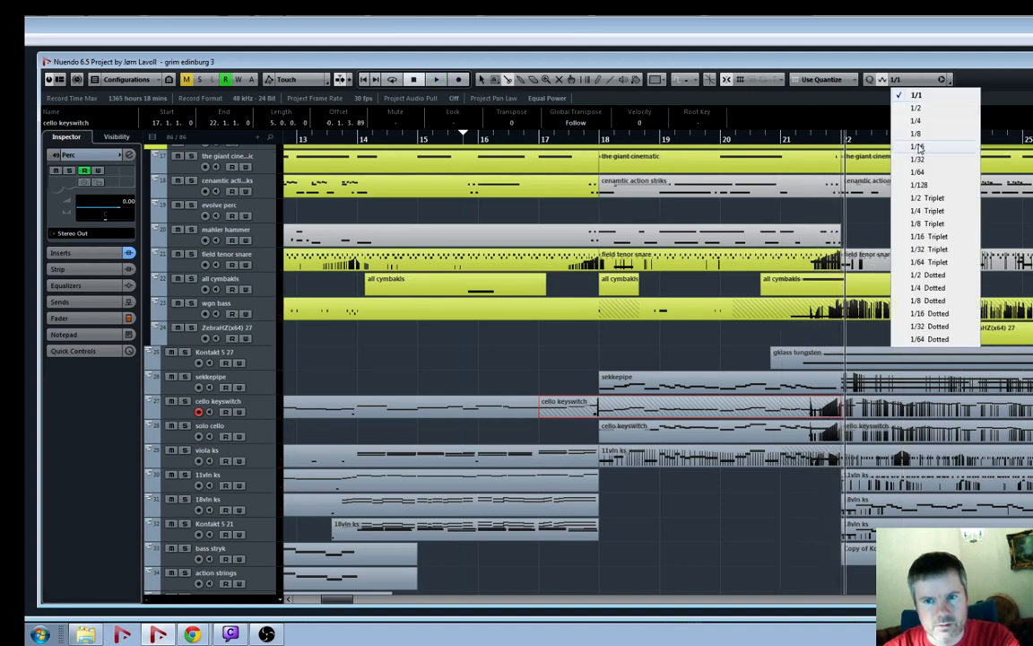
click(908, 132)
click(812, 262)
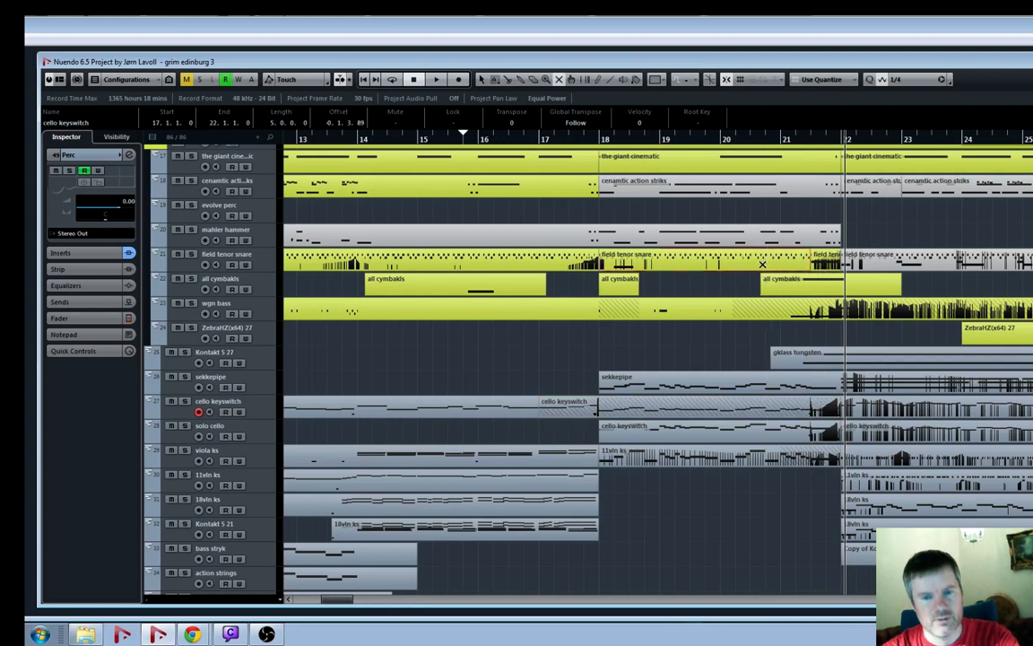
click(581, 139)
key(space)
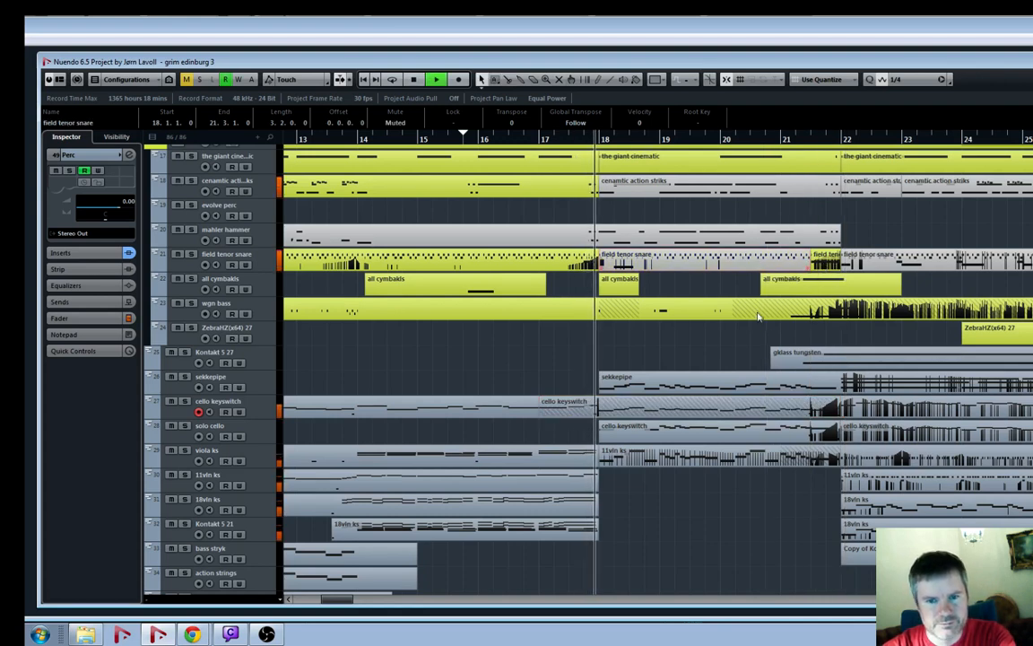
key(1)
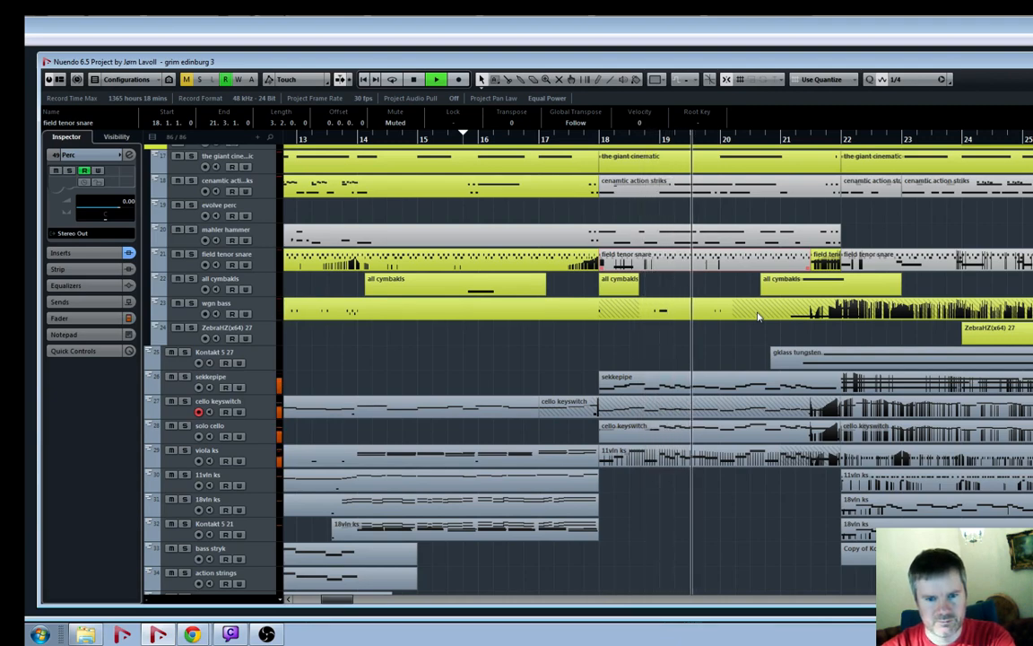
Listen to the arrangement up to just past bar 22 with the field tenor snare section muted
key(h)
key(h)
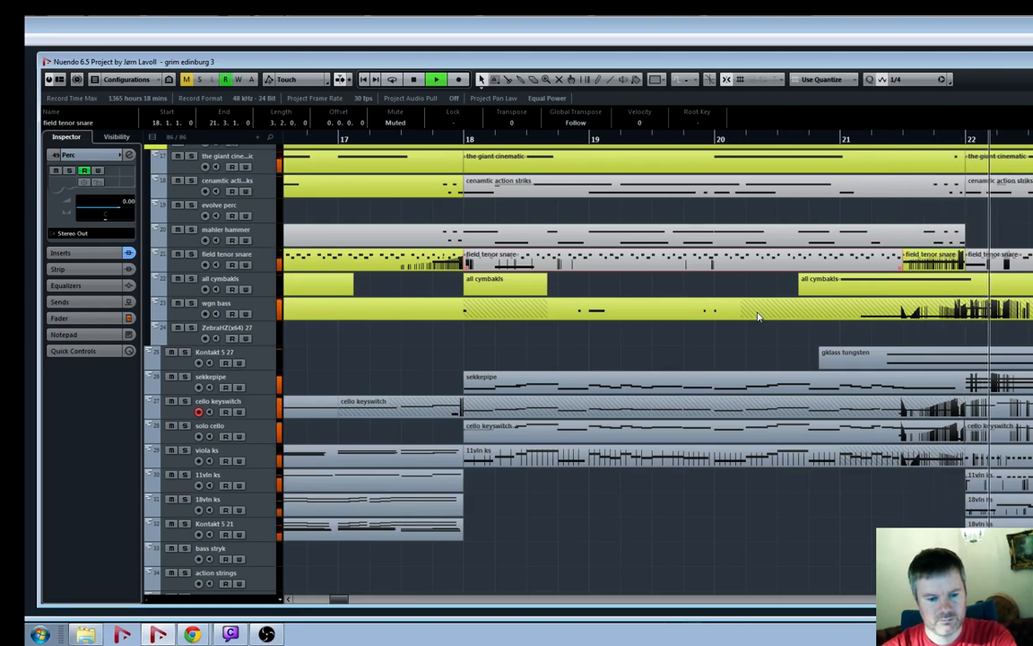
key(g)
key(g)
key(g)
key(g)
Replay the transition from bar 17 into bar 18 several times to judge the thinner arrangement
click(382, 144)
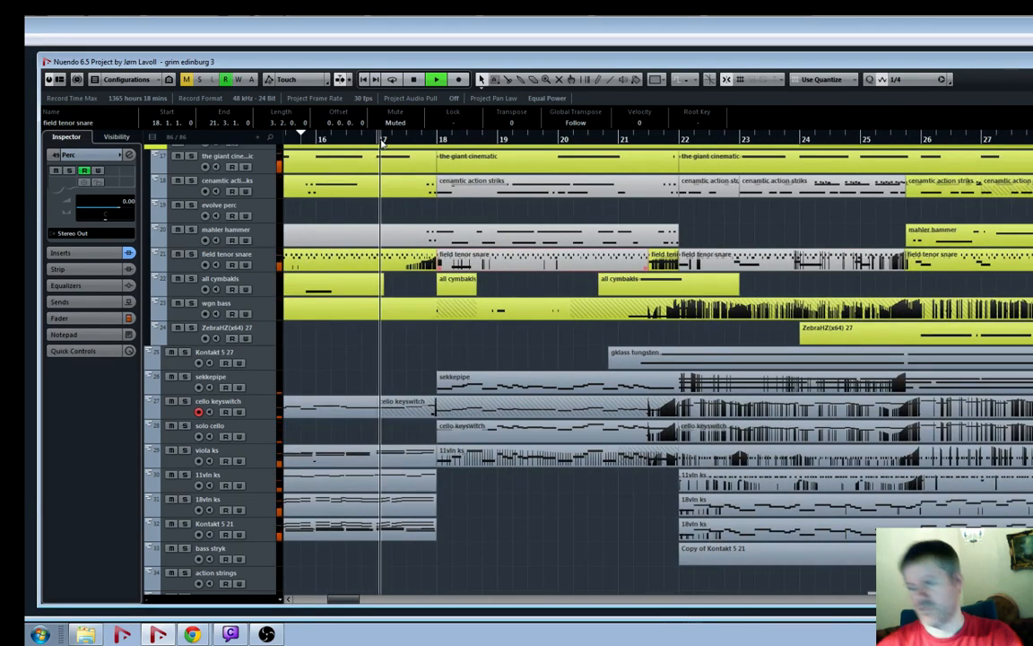
key(space)
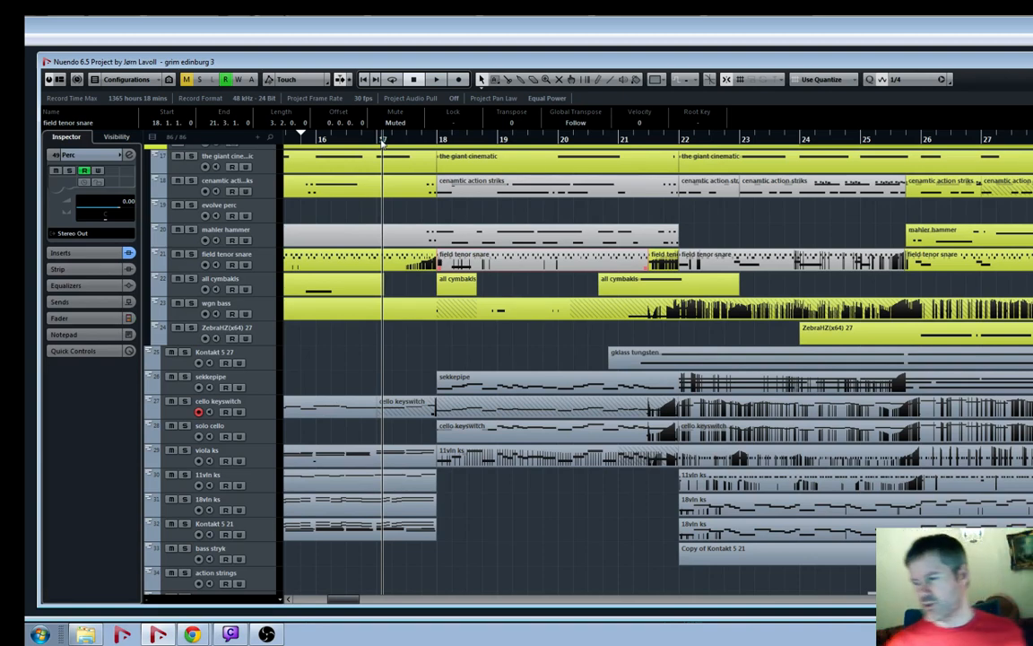
key(space)
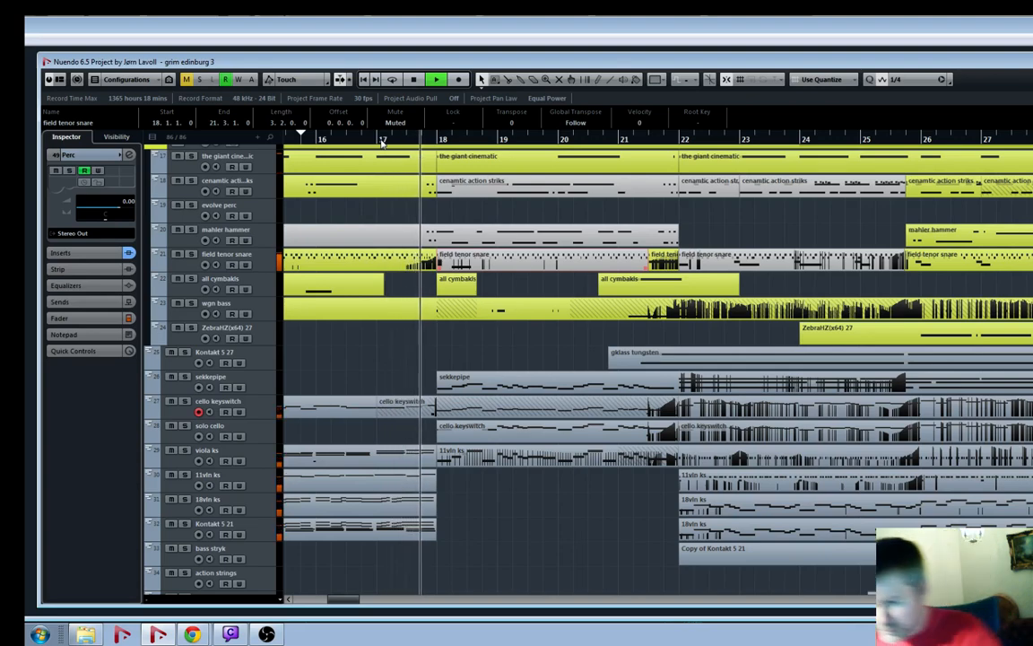
key(h)
key(h)
key(h)
key(h)
key(h)
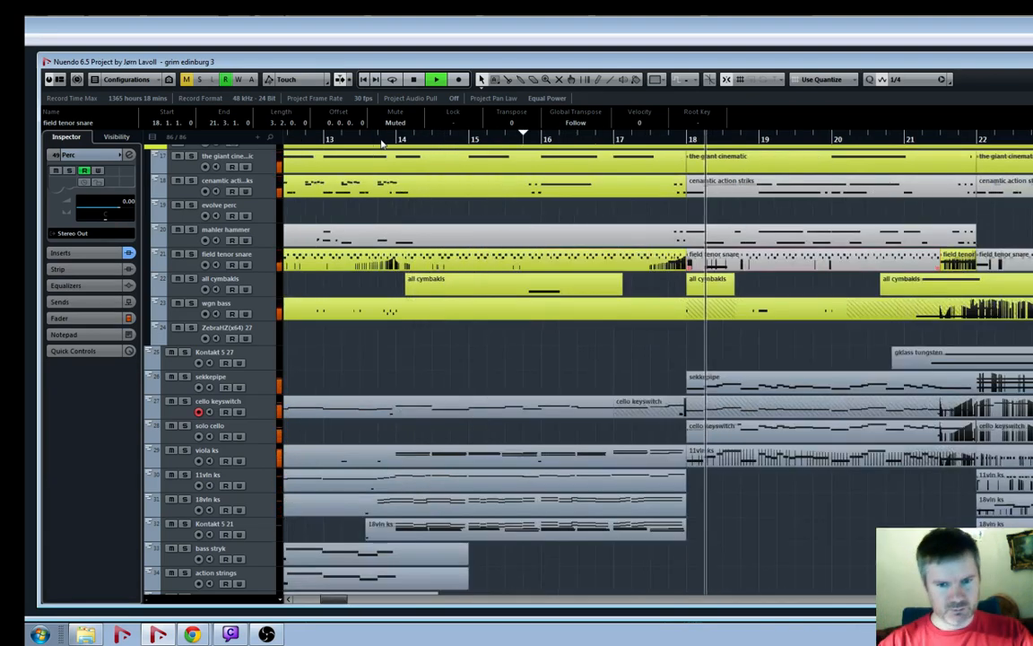
click(618, 141)
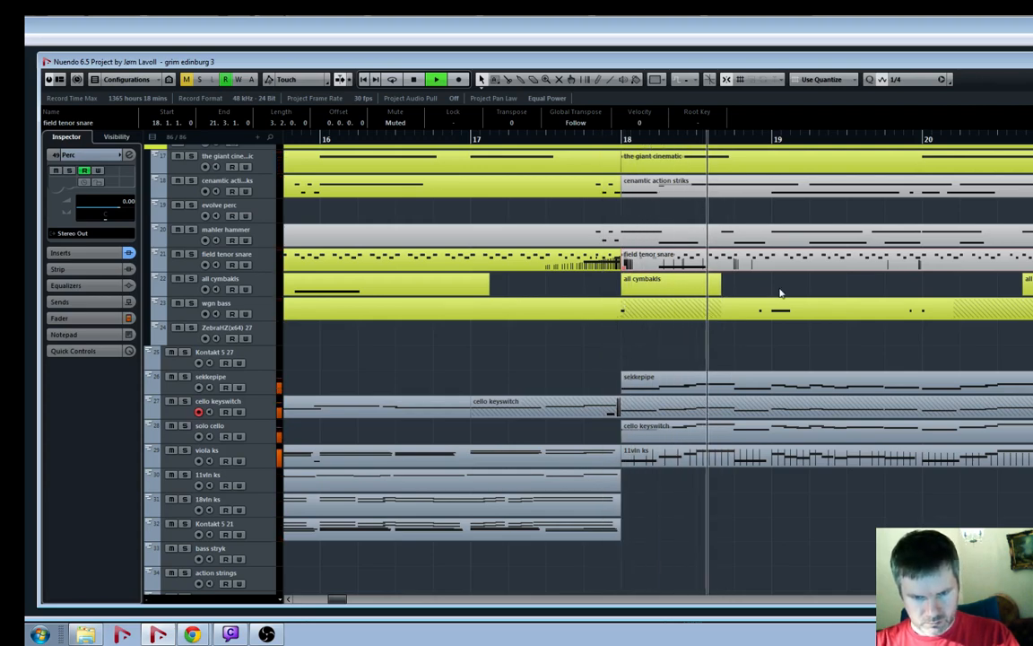
key(g)
key(g)
key(g)
key(g)
key(g)
key(g)
key(space)
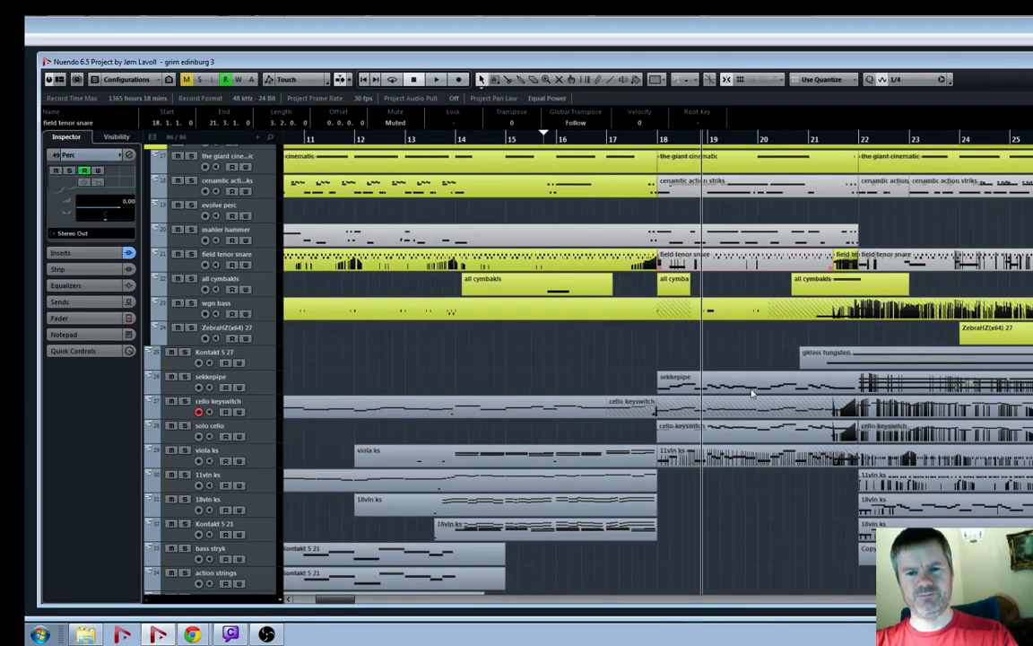
Split the sekkepipe part off the grid just before bar 22, at 21.4.4.19
key(h)
key(h)
key(h)
key(h)
key(h)
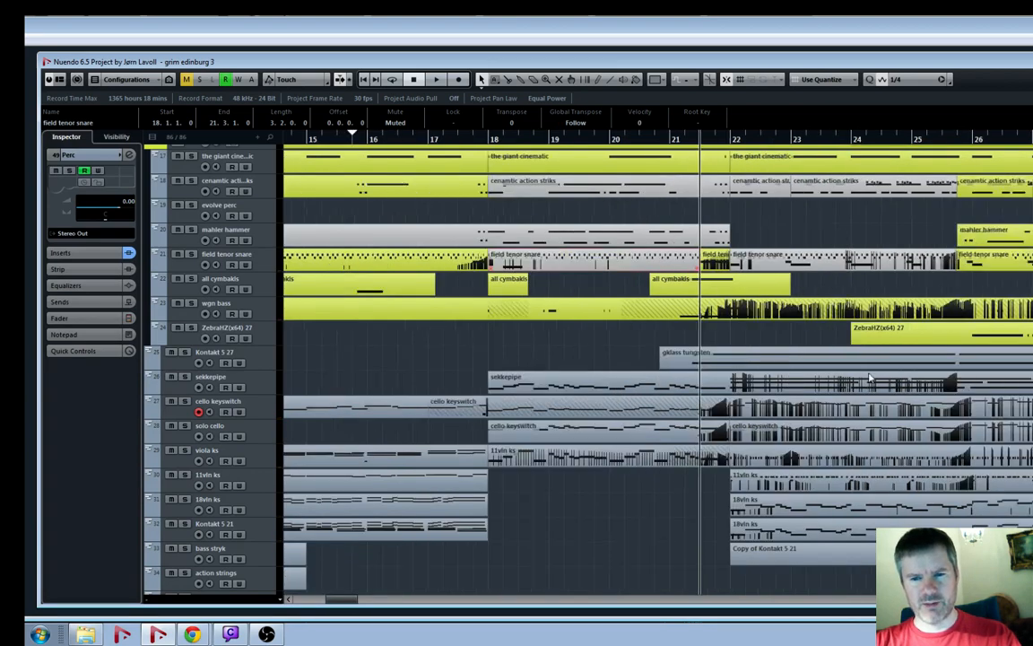
key(3)
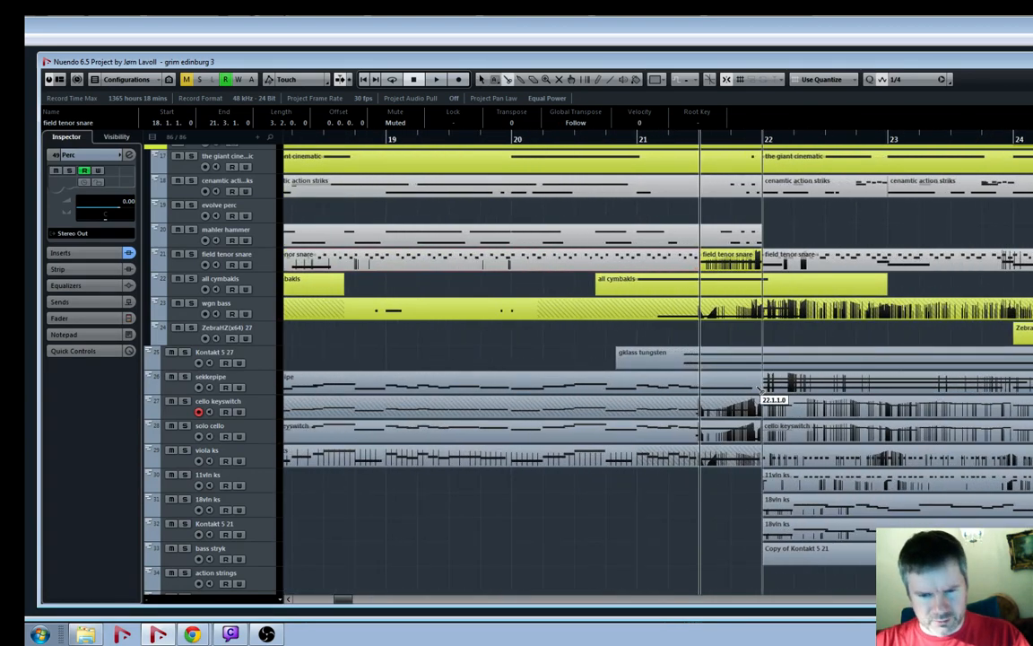
key(j)
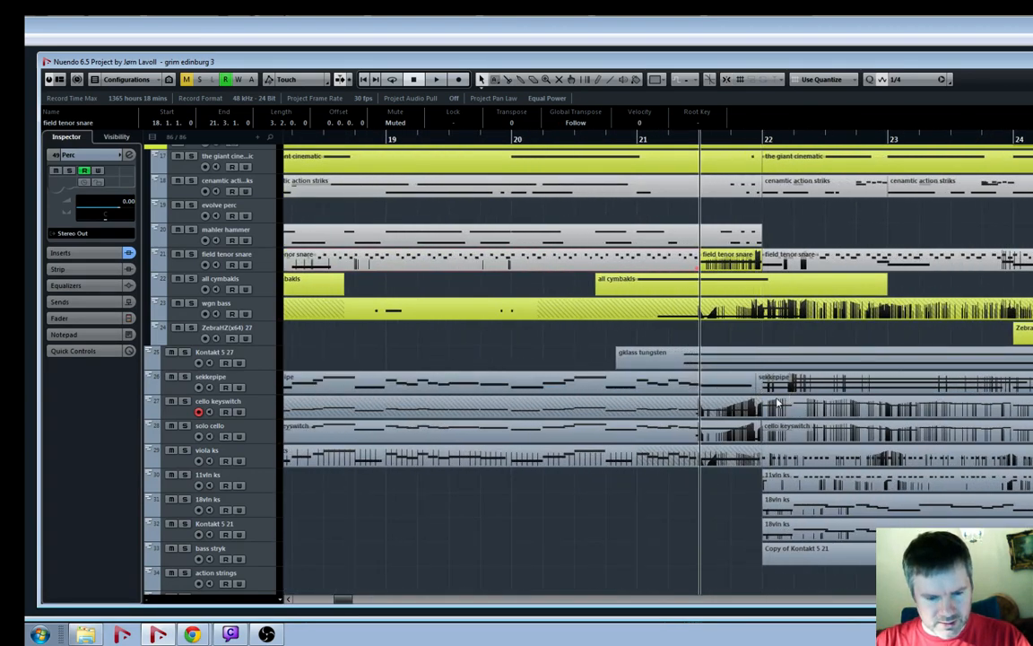
key(1)
key(g)
key(g)
key(g)
key(g)
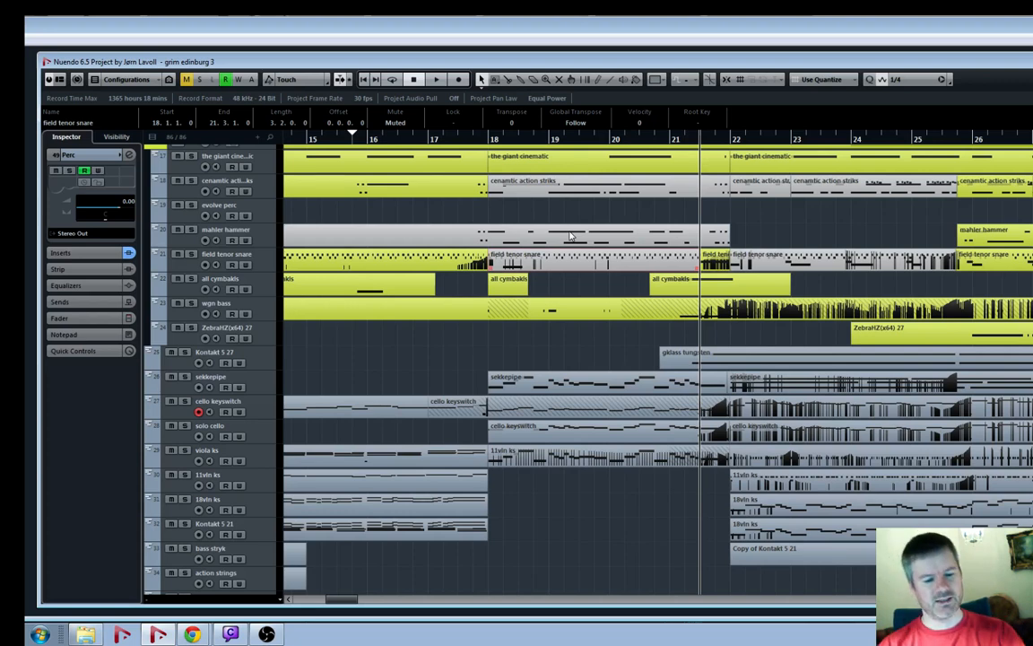
Mute the sekkepipe part between bar 18 and the split before bar 22, and play from mid-bar 17 into bar 18
click(582, 387)
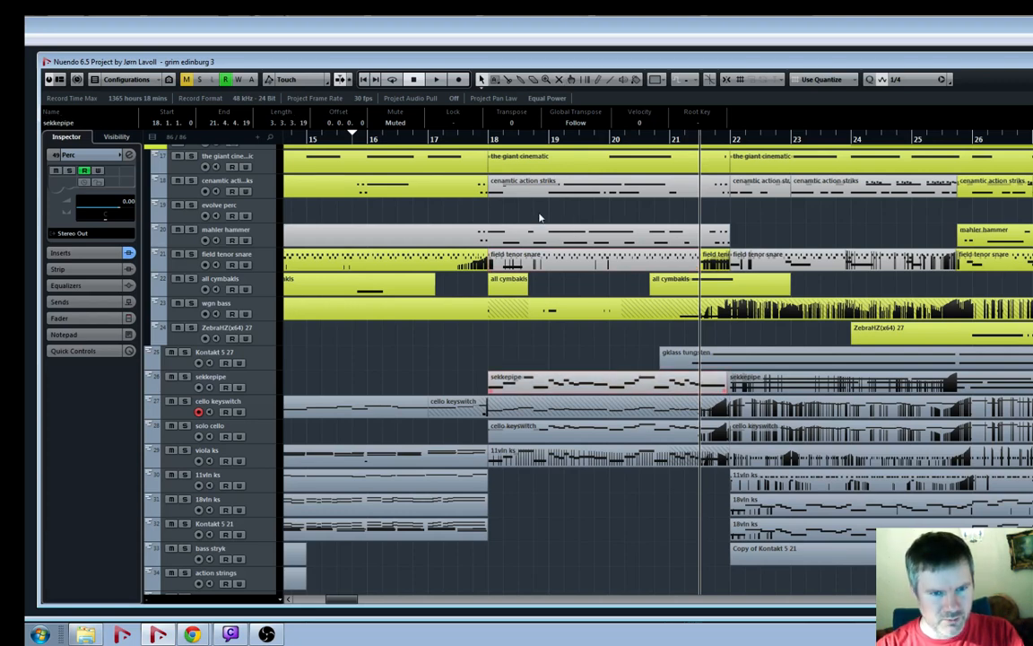
click(453, 140)
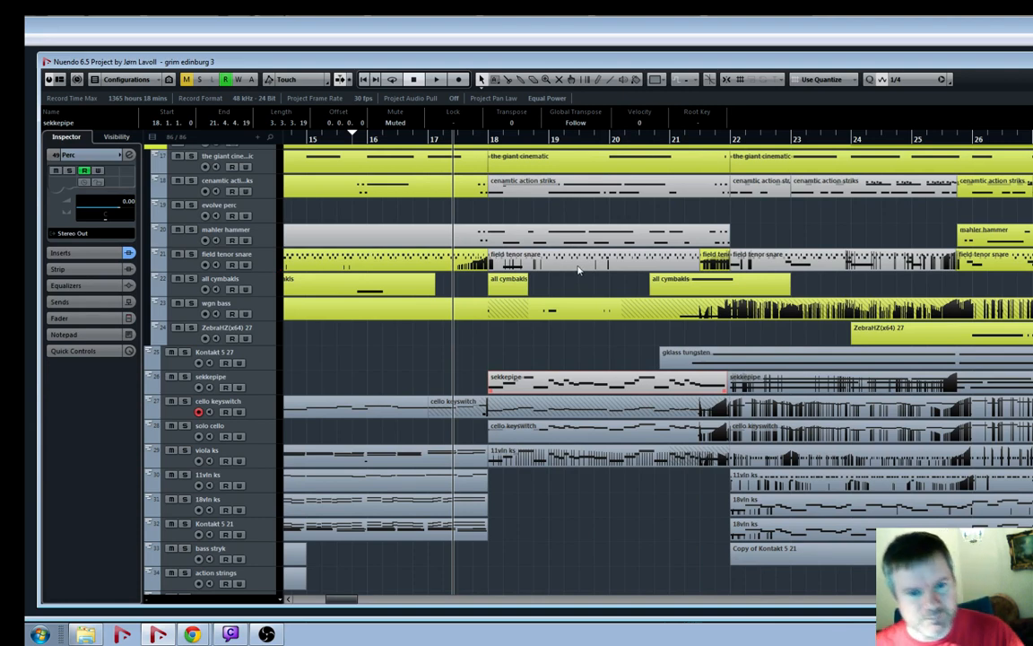
key(space)
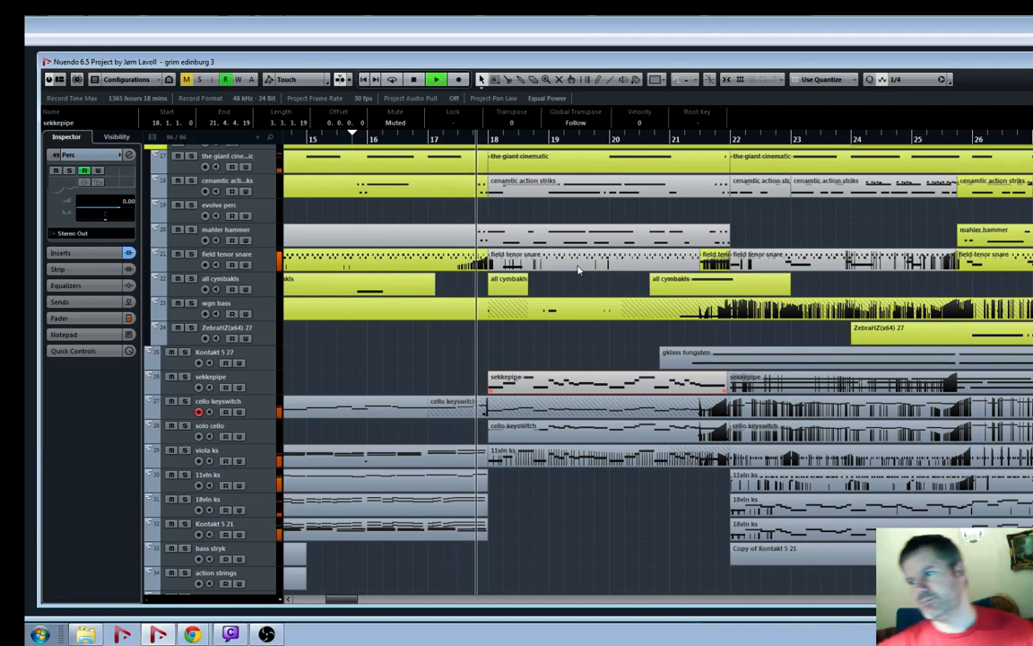
key(space)
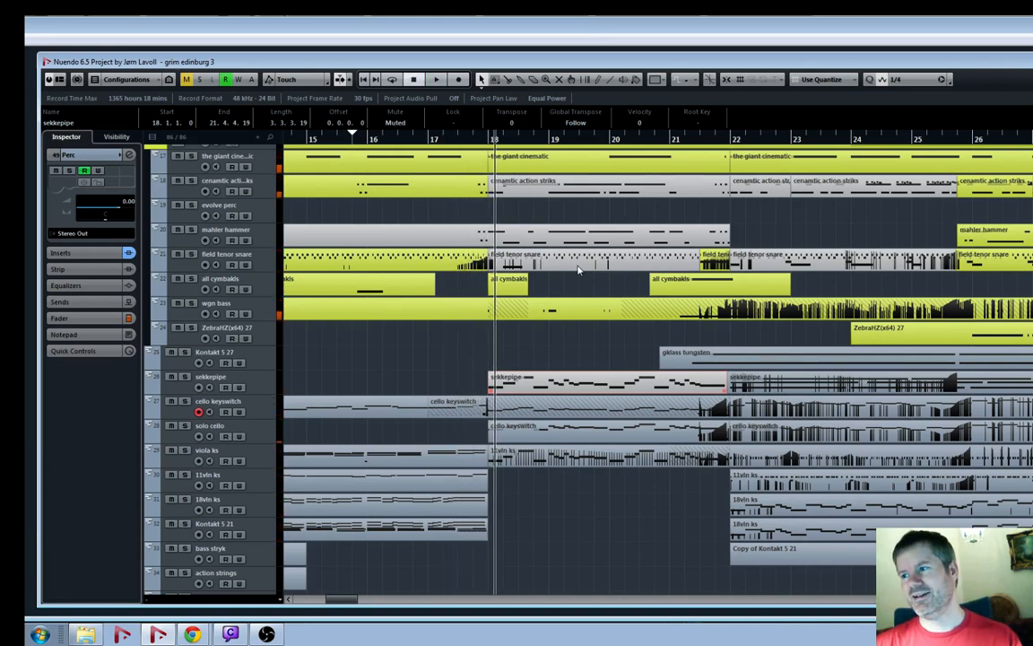
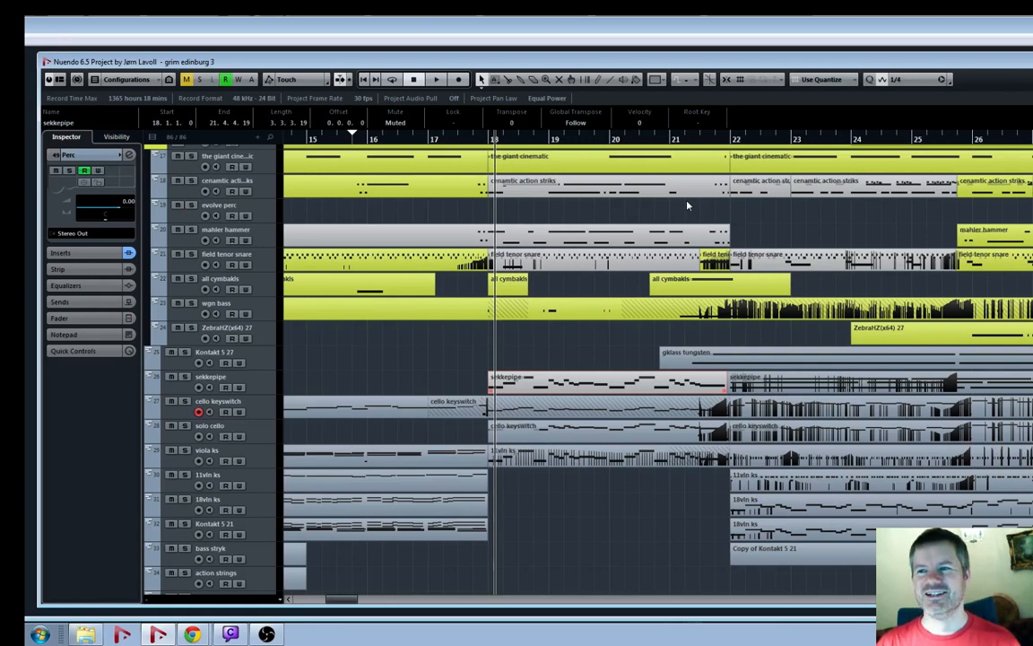
Move the playback position to about bar 7 and solo the Edinburgh video's audio track
scroll(687, 206, up, 10)
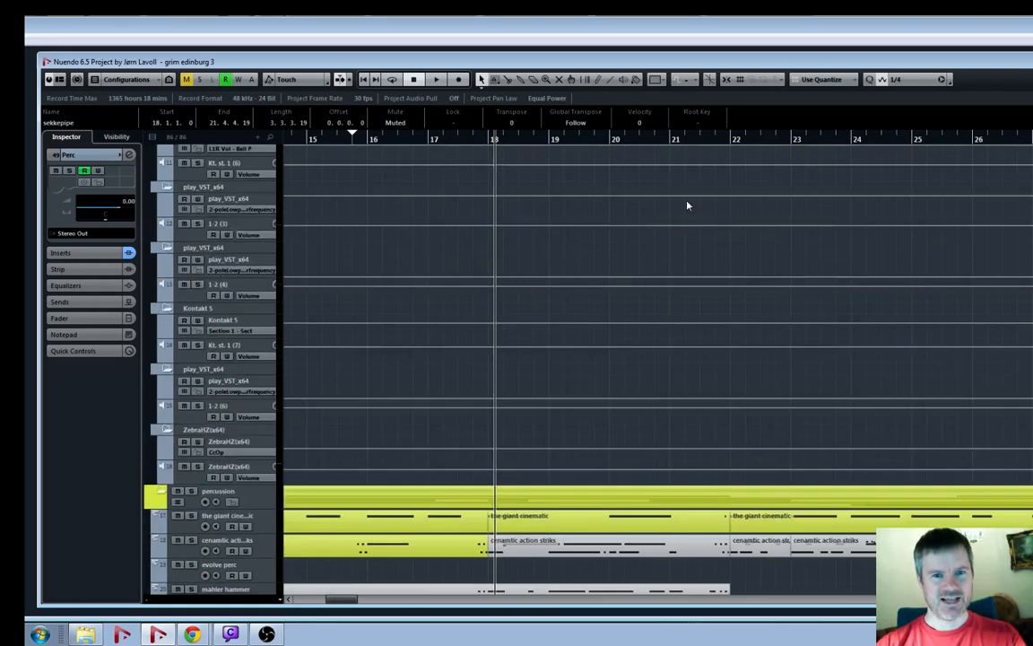
key(h)
key(h)
key(h)
key(h)
key(h)
key(h)
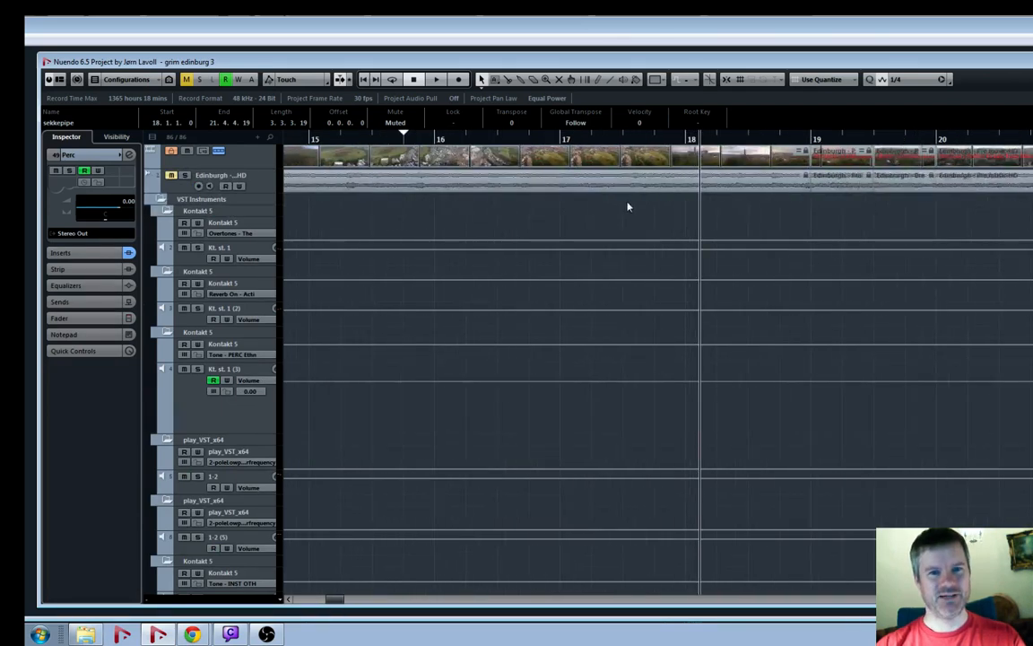
key(g)
key(g)
key(g)
key(g)
key(g)
key(g)
key(g)
key(g)
key(g)
key(g)
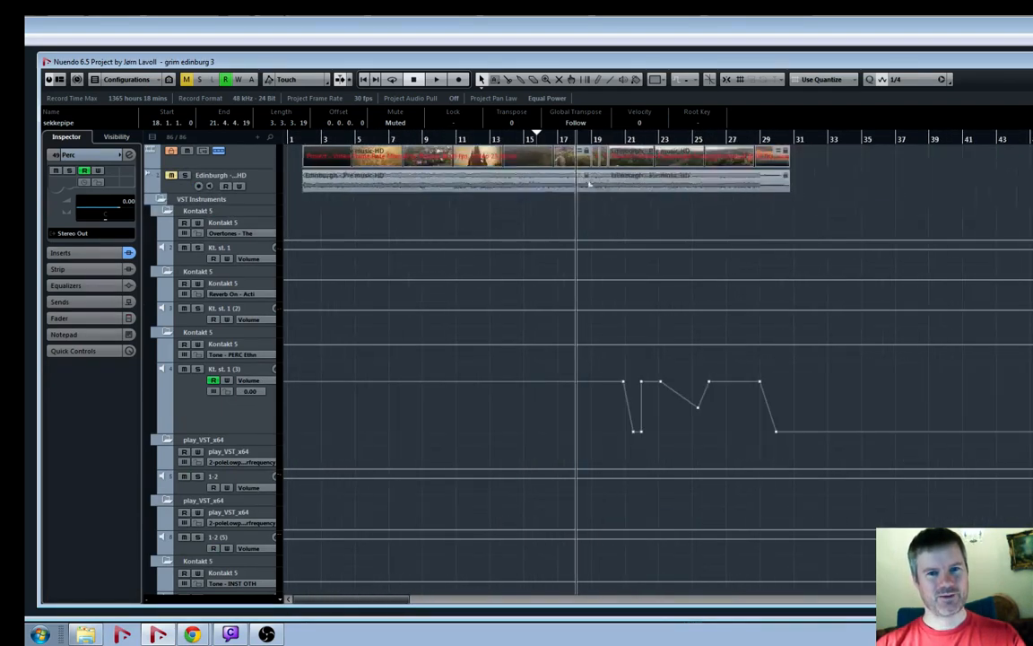
click(403, 140)
click(183, 175)
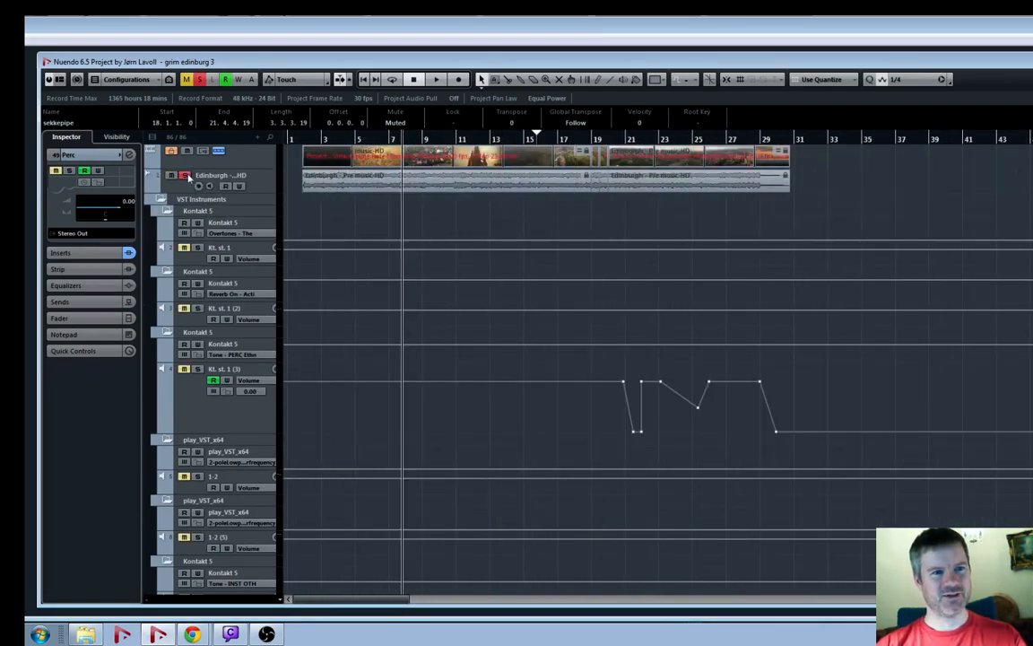
Play the soloed video audio from about bar 7, clear the solo and continue with the full mix to about bar 10
key(space)
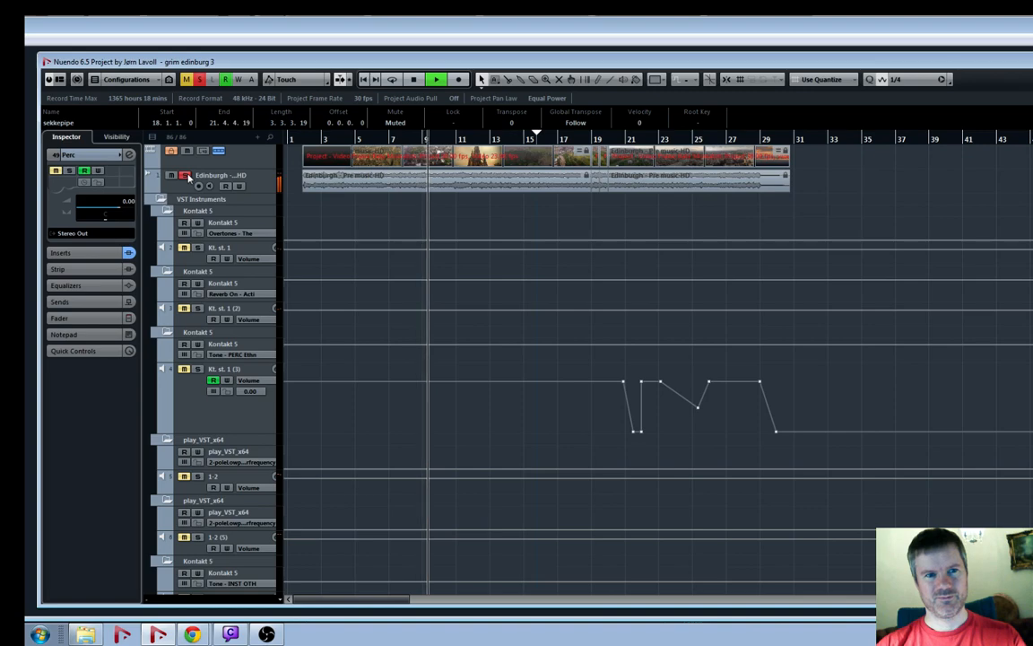
key(space)
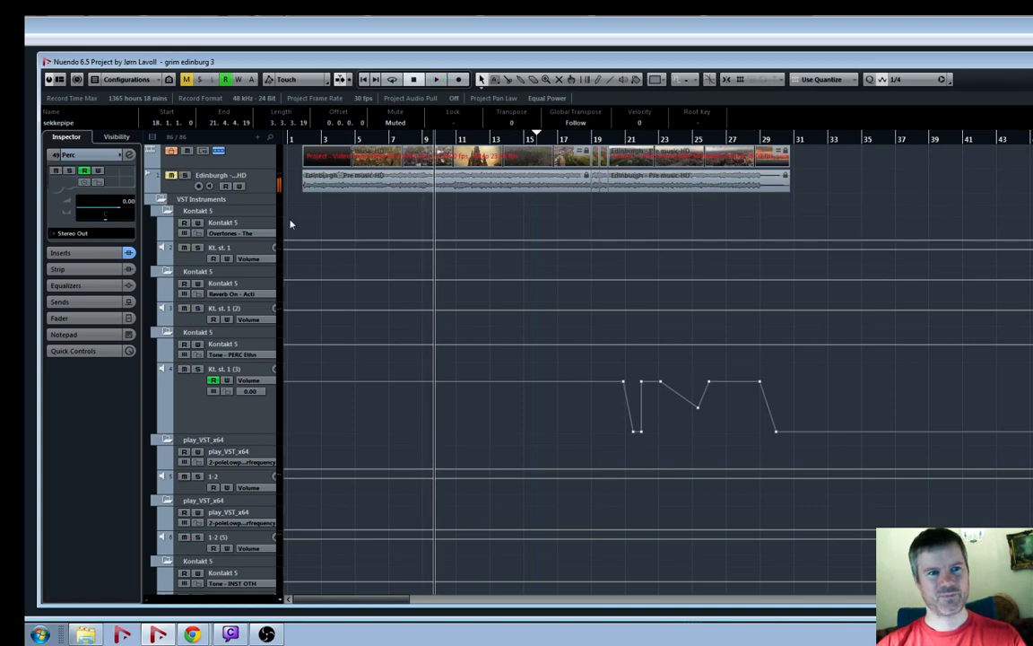
key(space)
scroll(354, 242, down, 20)
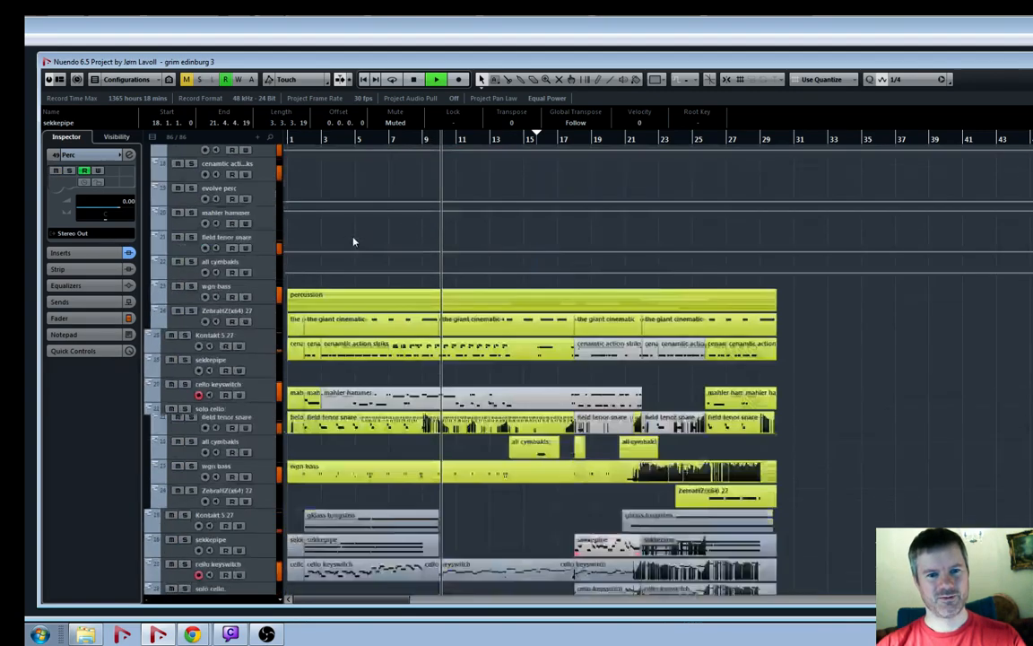
key(space)
scroll(663, 305, up, 4)
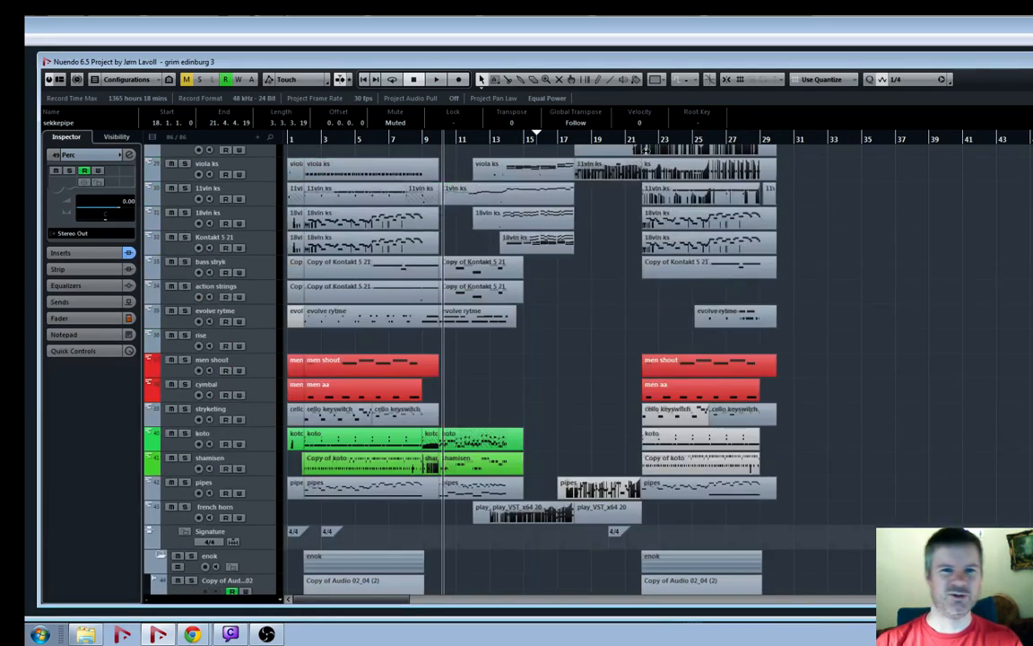
Play the full mix from the start of bar 18 to check how the string parts enter
drag(576, 139, 704, 322)
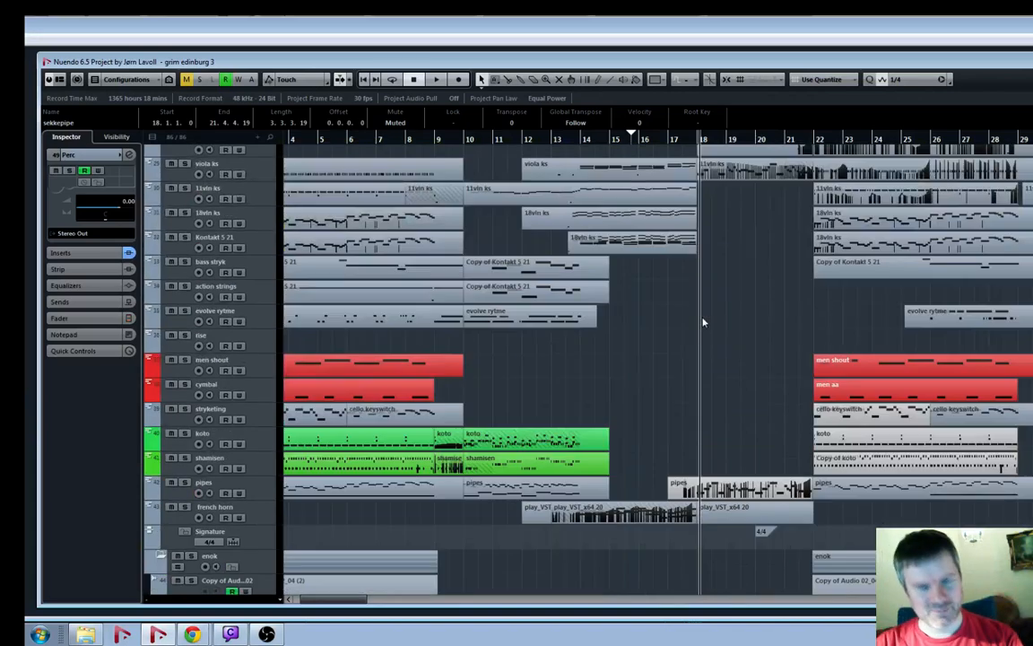
key(h)
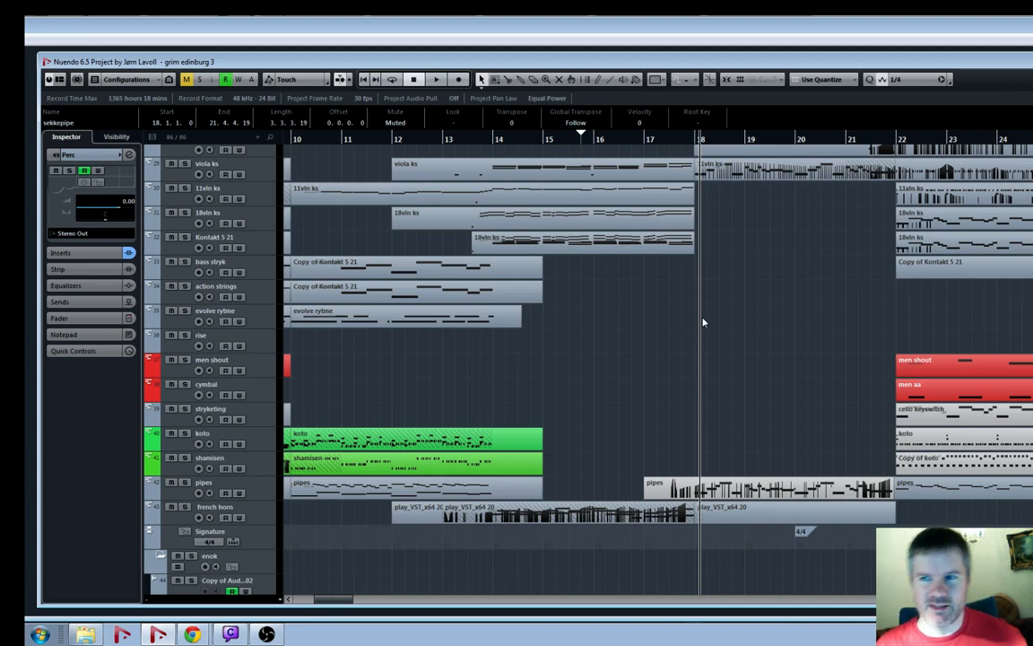
key(space)
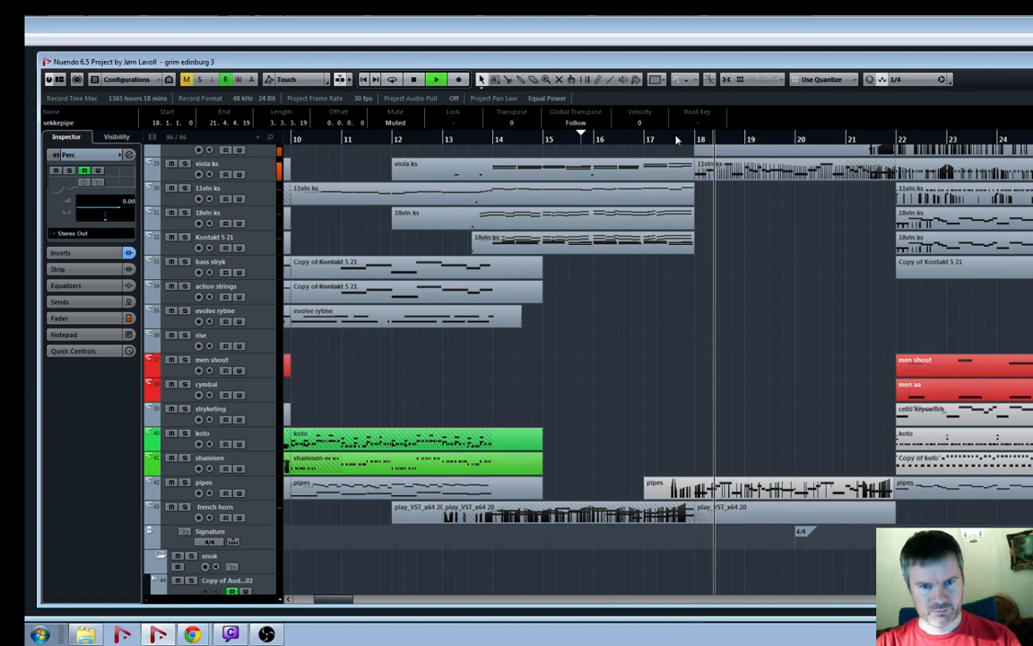
key(h)
key(h)
key(h)
key(h)
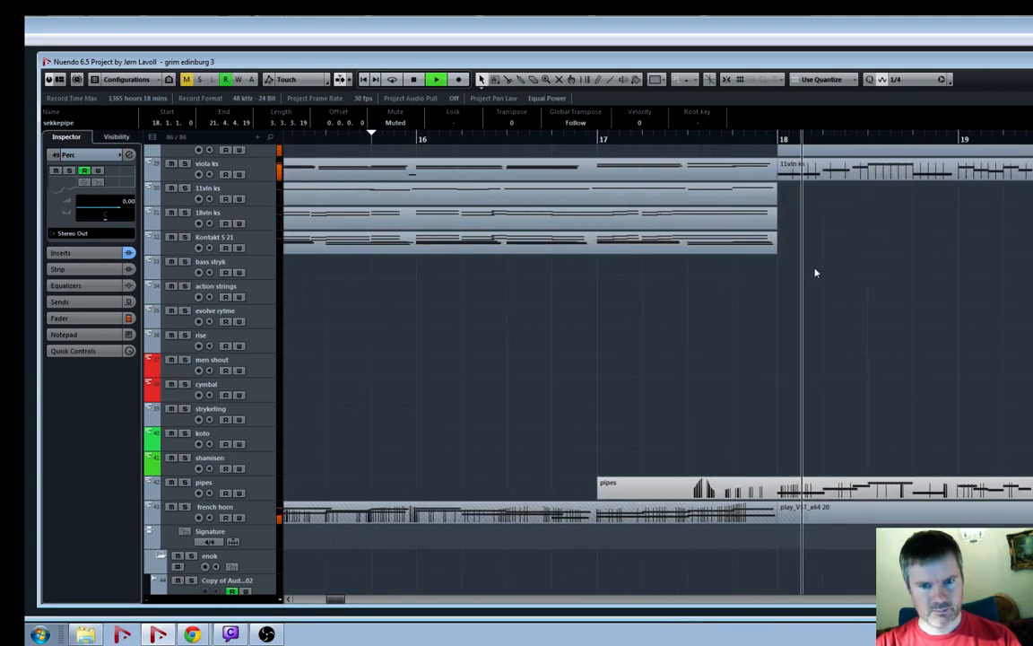
key(space)
scroll(782, 269, up, 3)
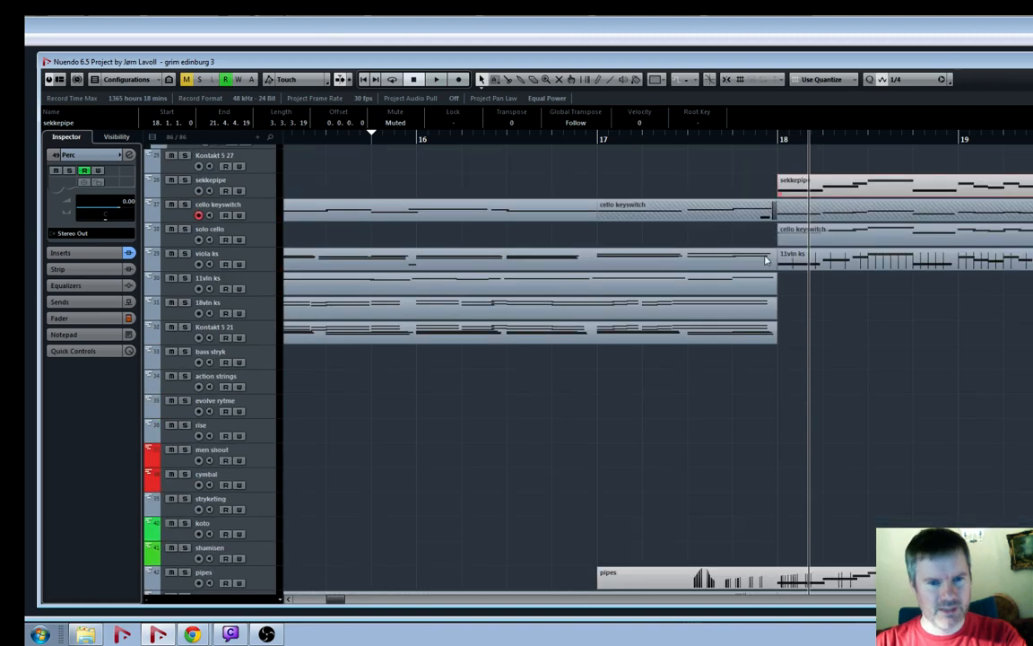
Solo the viola ks, 11vln ks, 18vln ks and Kontakt 5 21 tracks and play from bar 17 into bar 18
click(185, 253)
click(185, 278)
click(184, 302)
click(185, 326)
click(594, 138)
key(space)
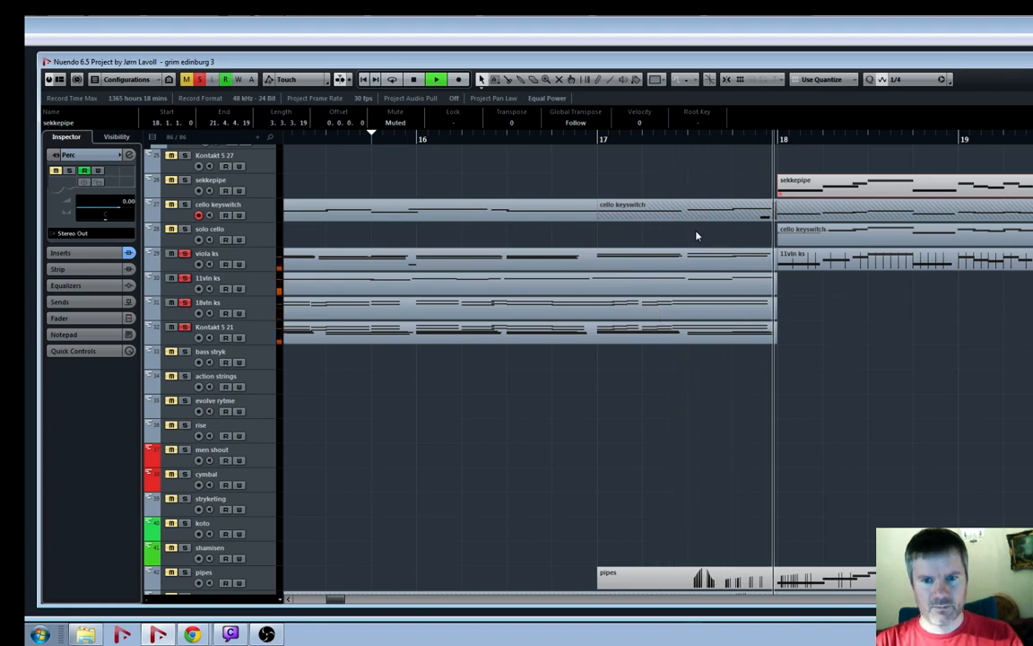
key(space)
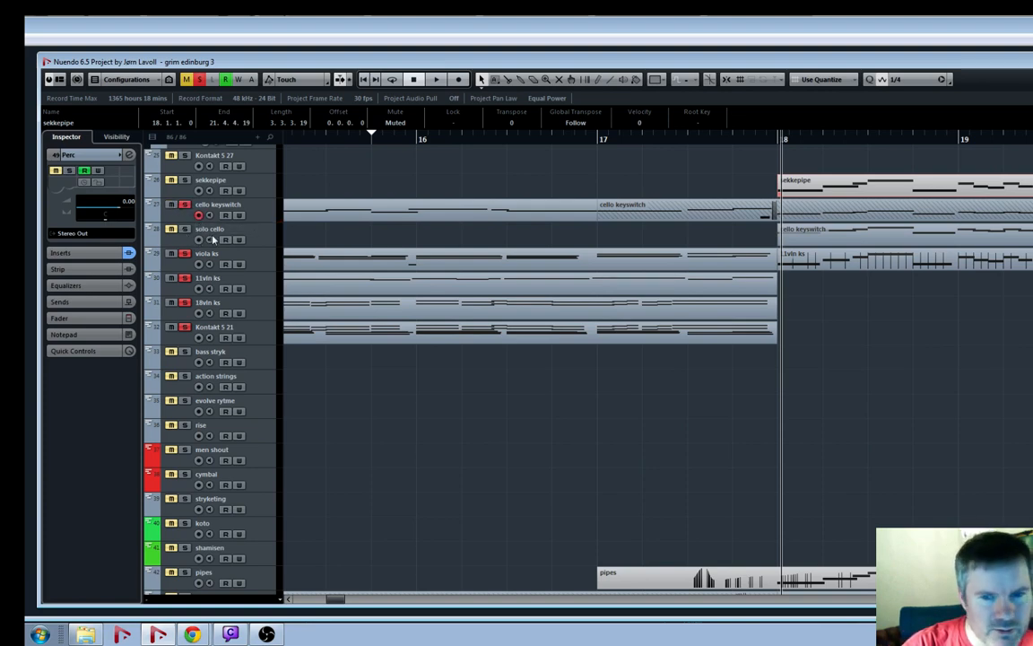
Arm cello keyswitch, viola ks, 11vln ks, 18vln ks and Kontakt 5 21, and record controller moves from mid-bar 13 to just past bar 18
click(199, 313)
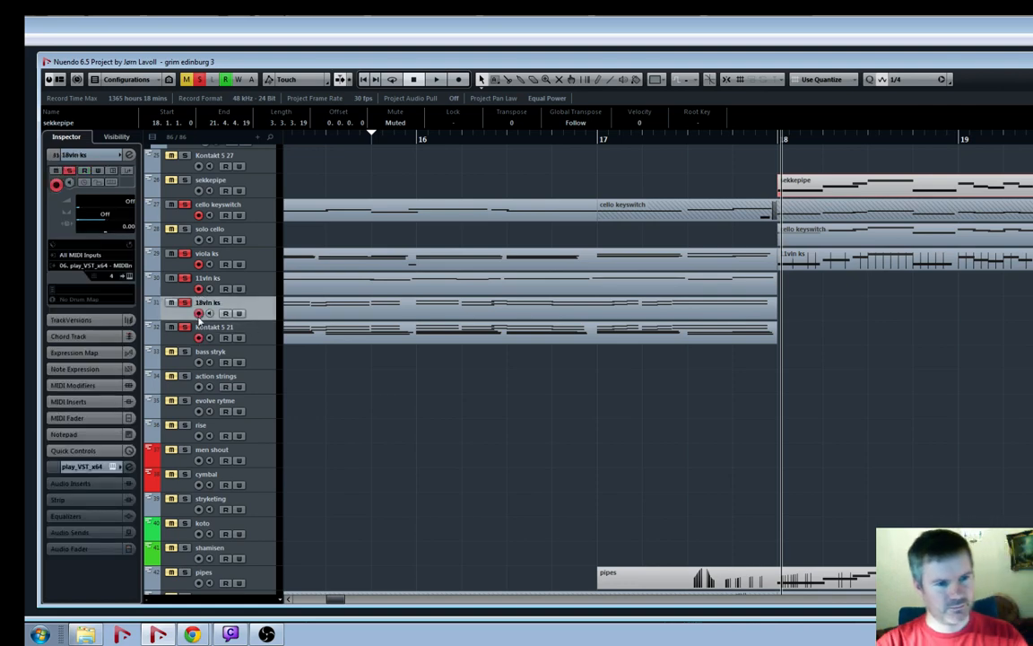
key(g)
key(g)
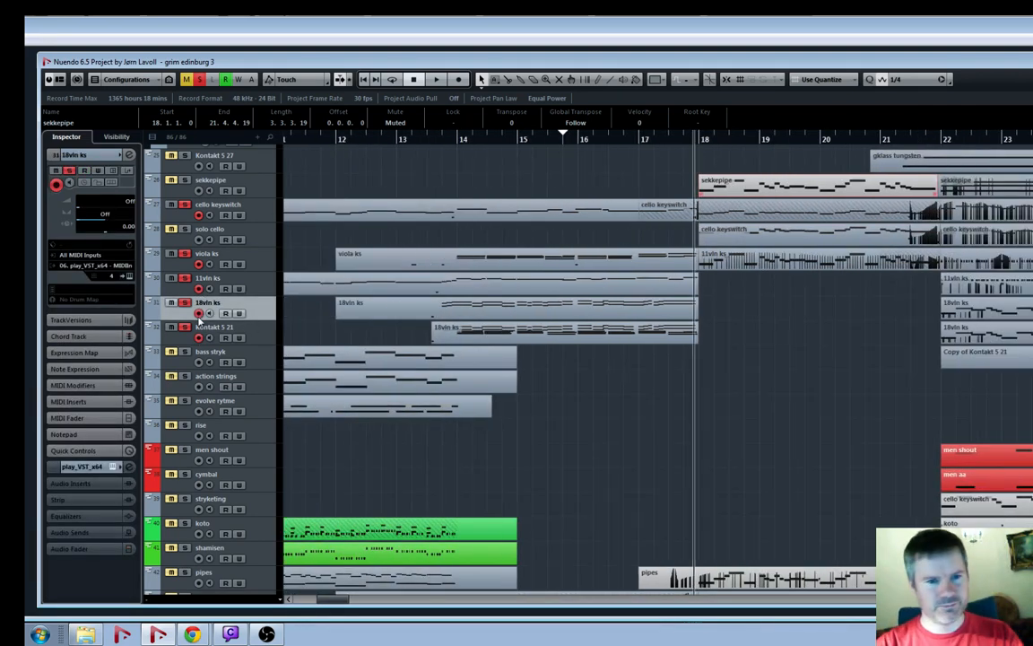
key(KP_Subtract)
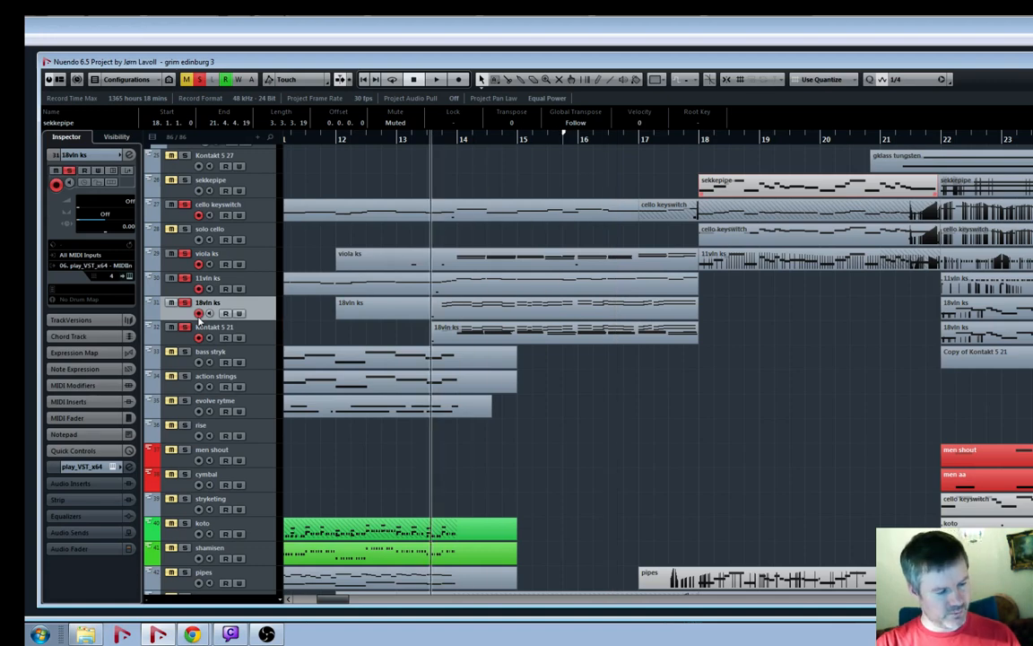
key(KP_Multiply)
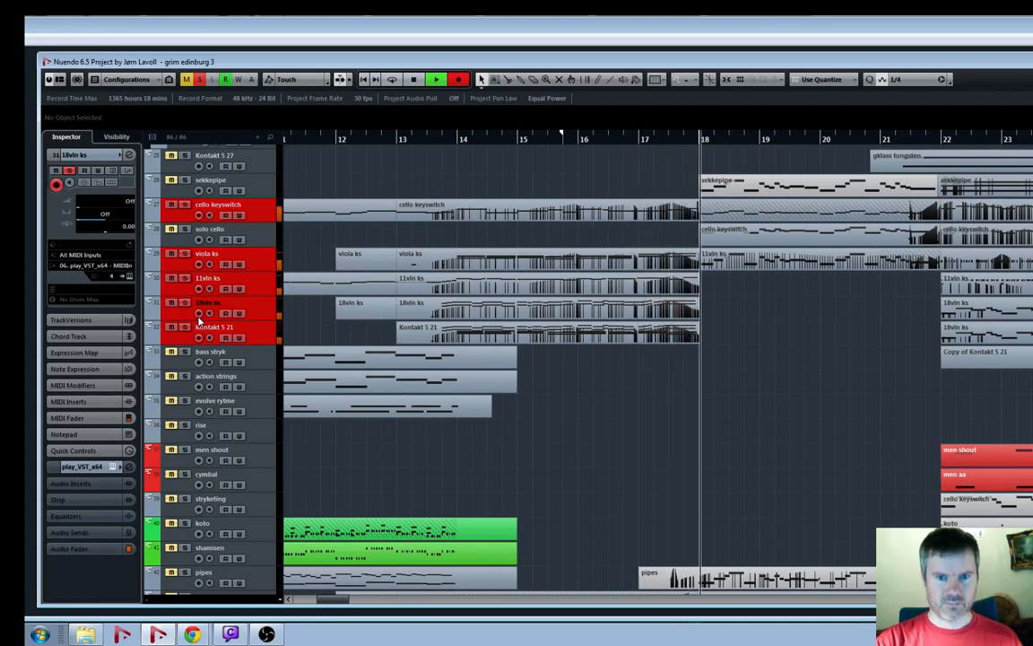
key(space)
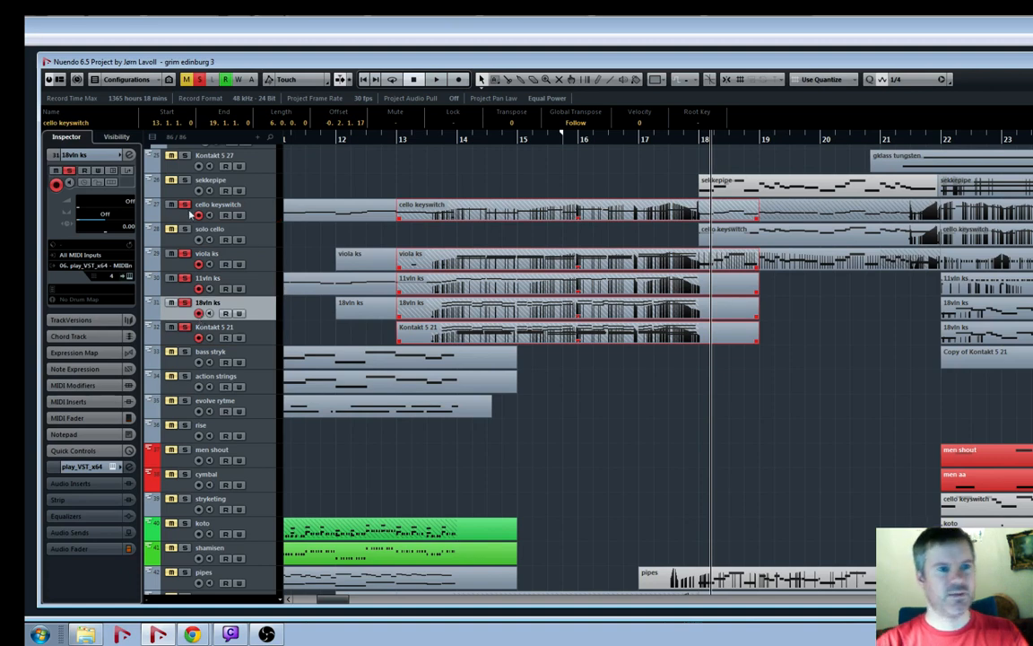
Clear the string solos, play the mix, and shorten the newly recorded viola ks part to end at 17.4.1.84
key(space)
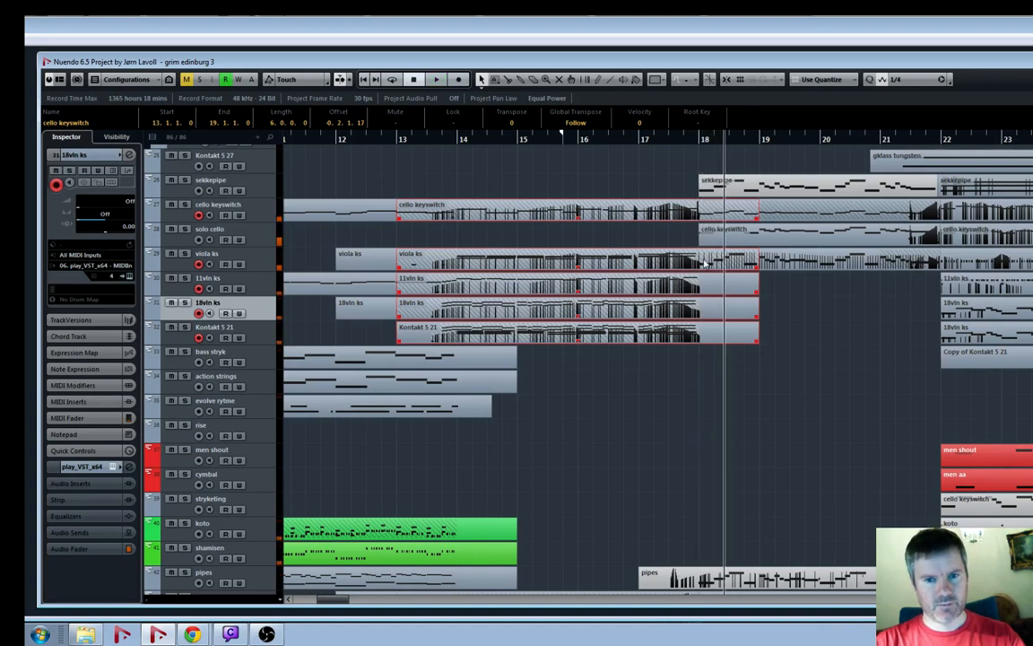
click(753, 266)
drag(738, 269, 684, 269)
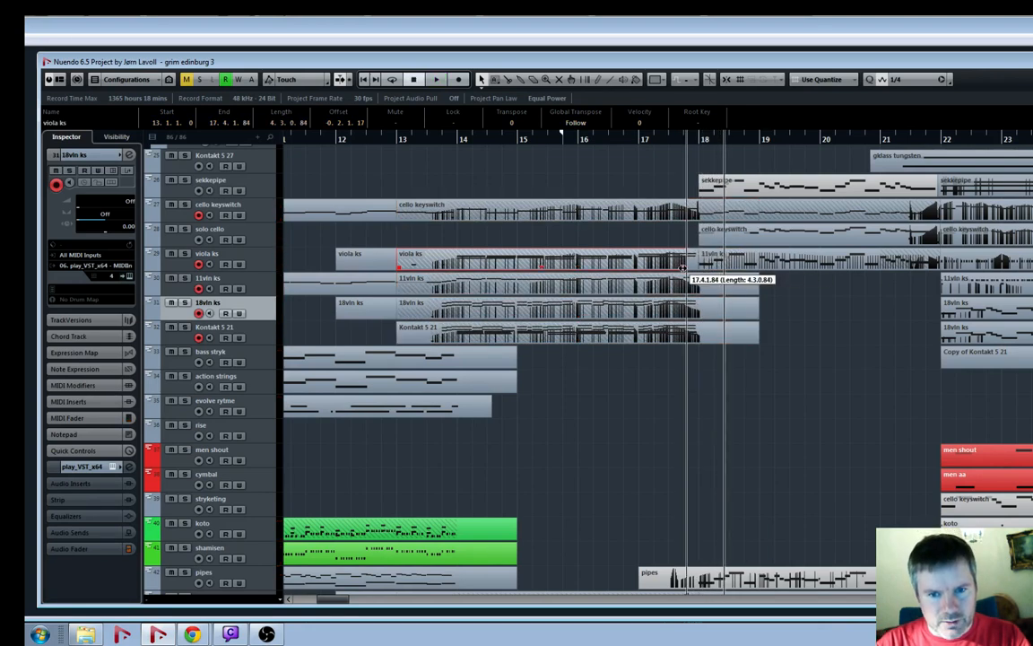
Play the full mix from mid-bar 17 to late in bar 20 and review the string and neighbouring parts
click(676, 141)
key(space)
key(h)
key(h)
key(h)
key(h)
key(h)
key(h)
key(h)
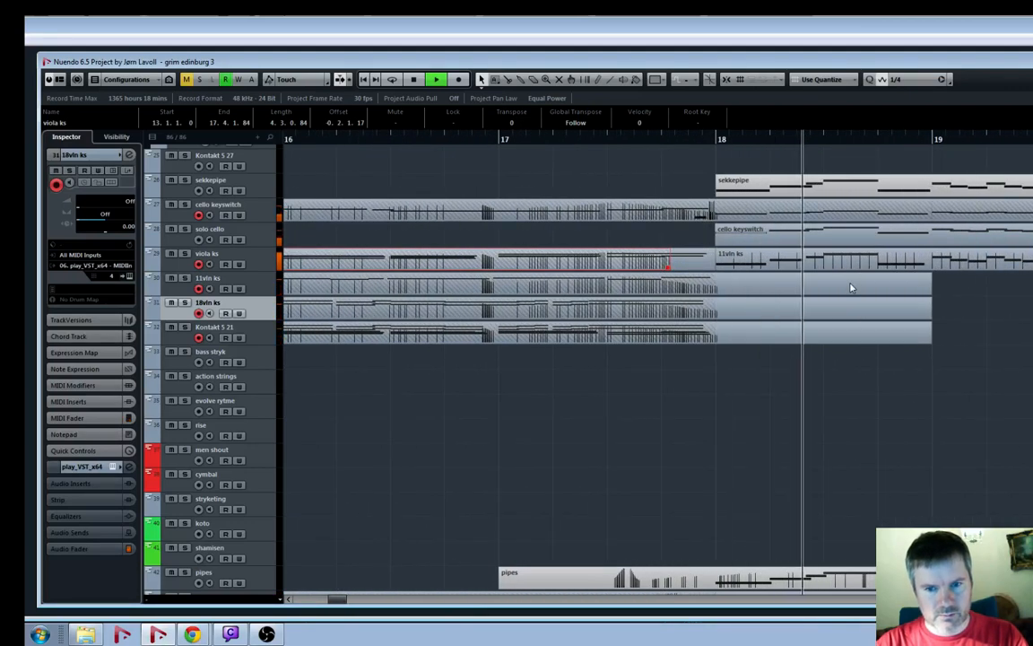
key(g)
key(g)
key(g)
key(g)
key(g)
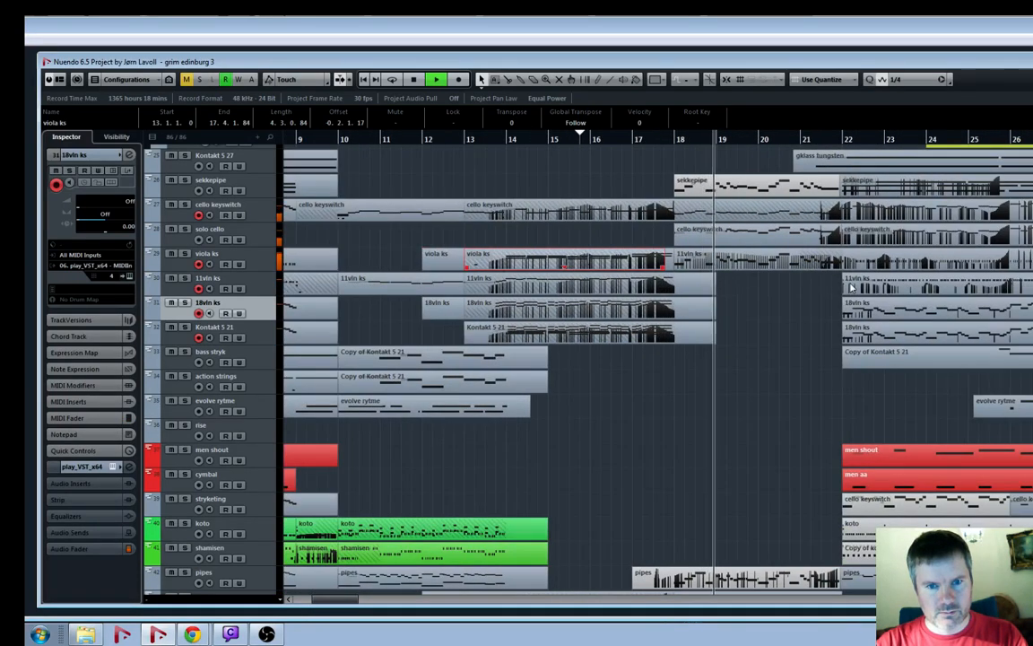
scroll(852, 287, down, 1)
scroll(852, 287, down, 2)
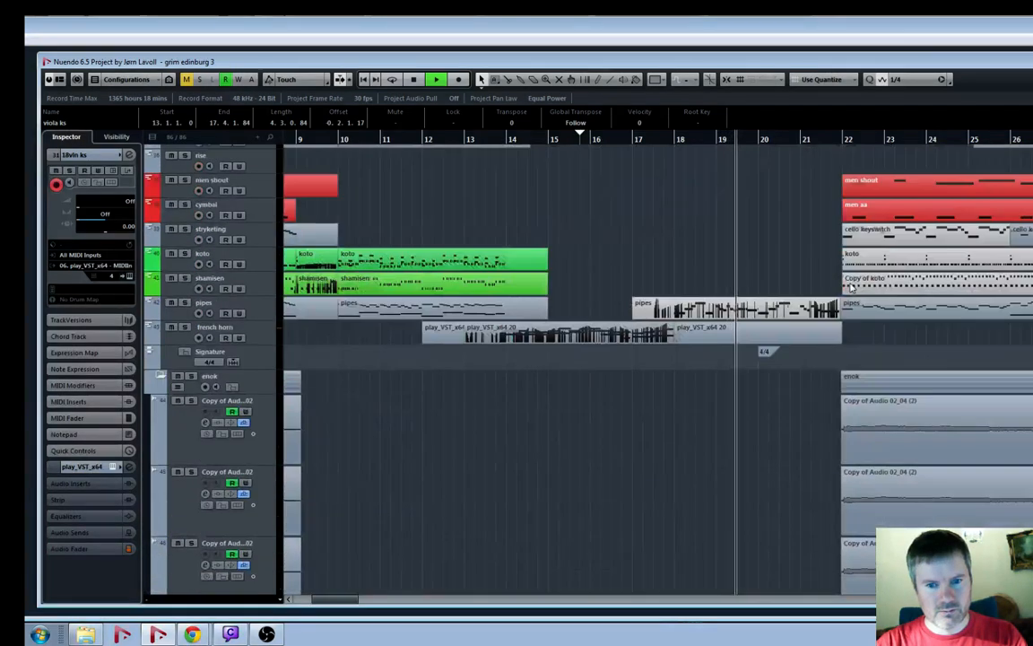
scroll(852, 287, up, 2)
scroll(852, 287, up, 1)
key(h)
key(h)
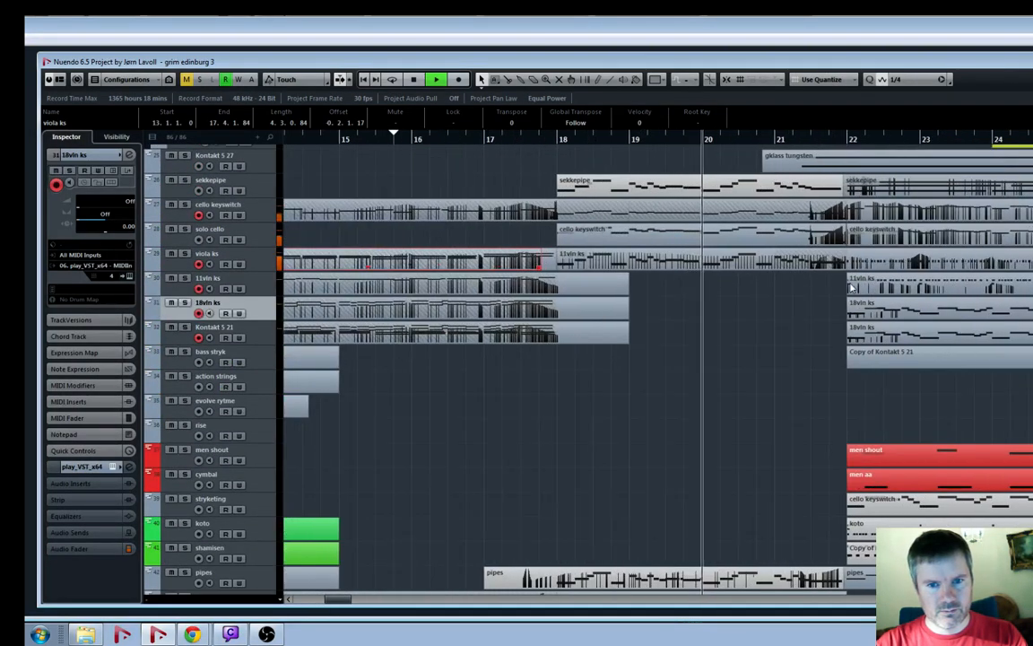
key(space)
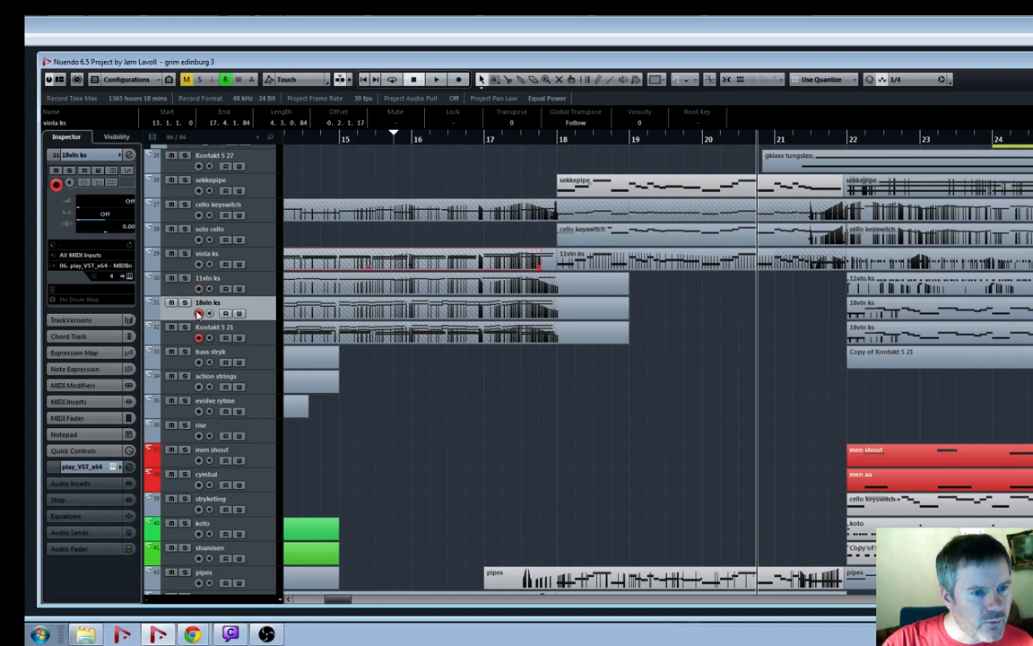
Disarm the string tracks, arm solo cello and record controller moves on it from bar 17 to just past bar 19
key(space)
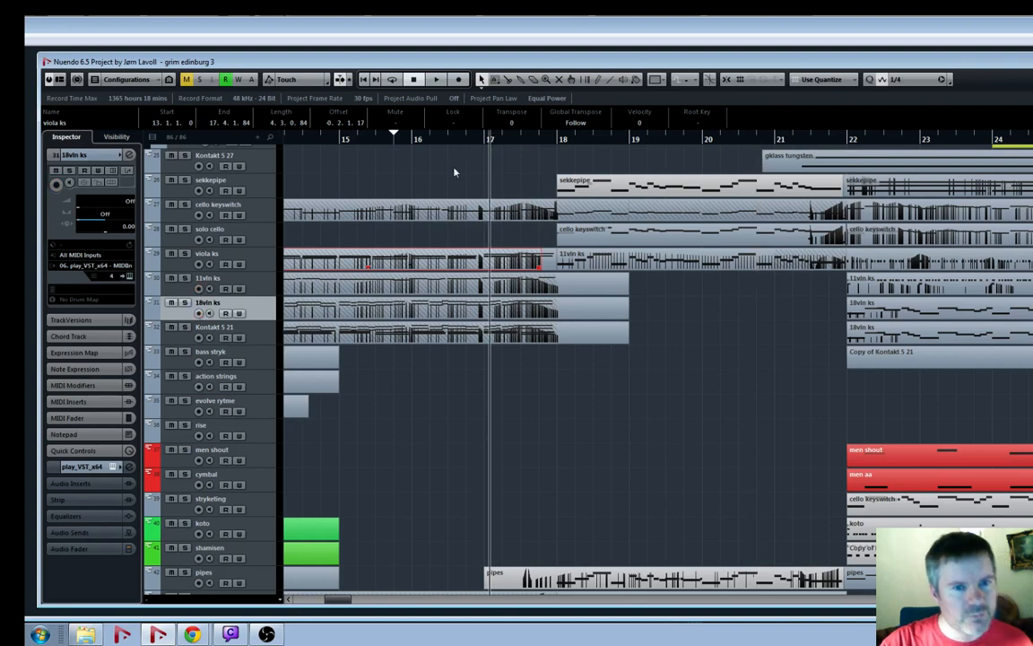
click(199, 241)
key(KP_Multiply)
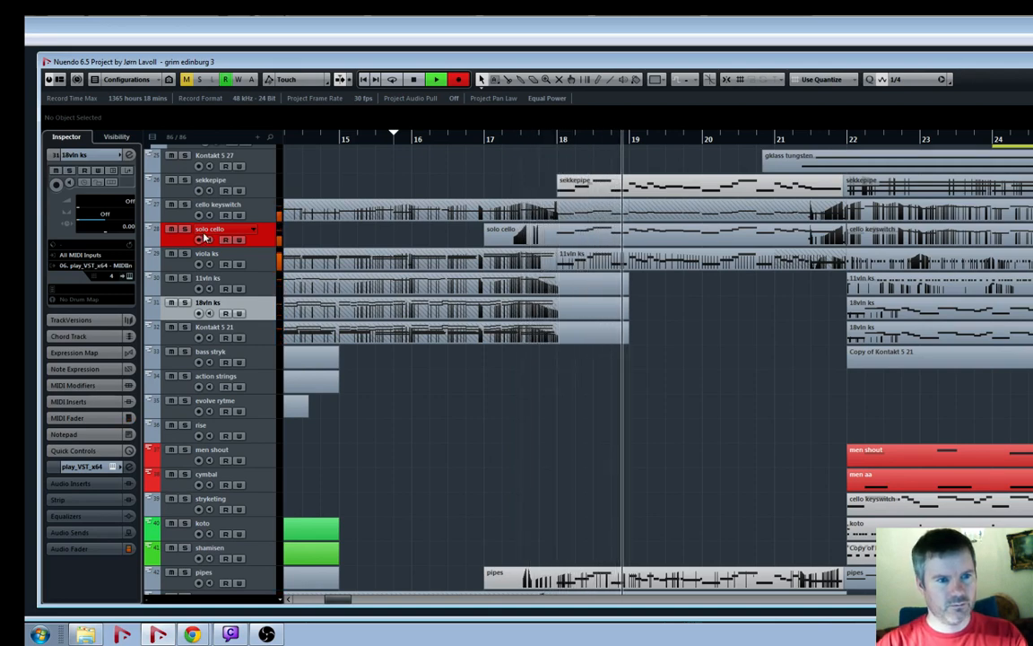
key(space)
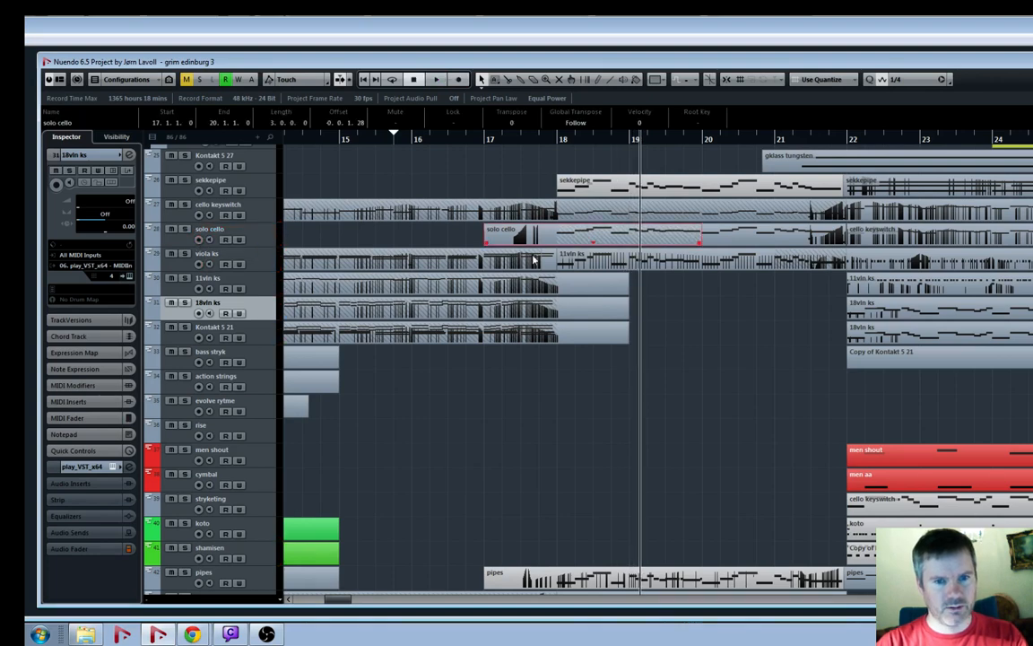
Play from mid-bar 17 into bar 18 and solo the cello keyswitch track to check its transition
click(532, 143)
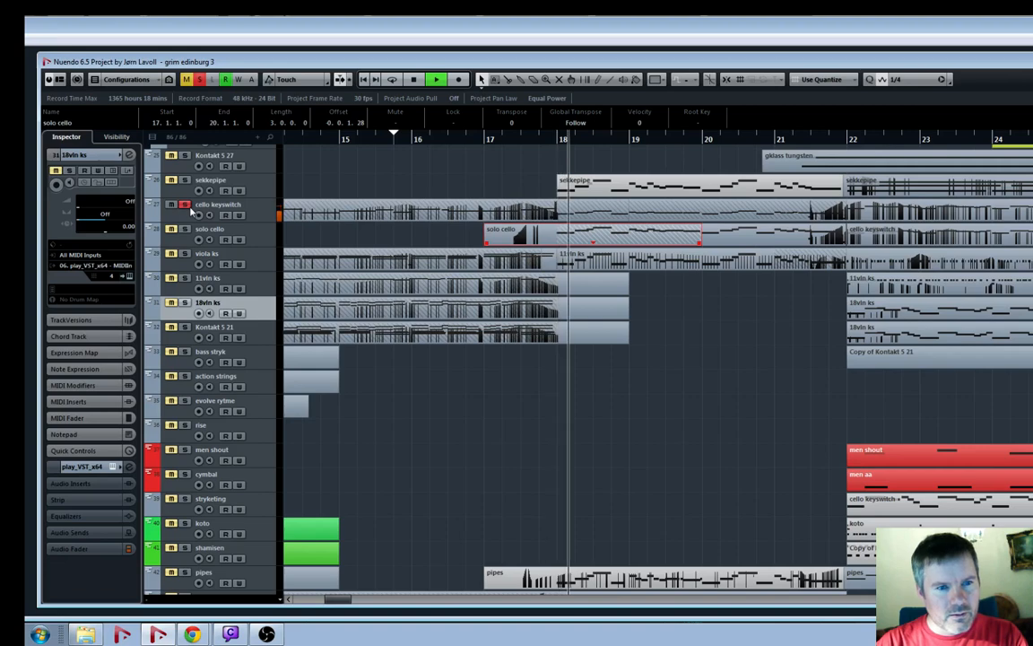
key(space)
click(185, 205)
key(h)
key(h)
key(h)
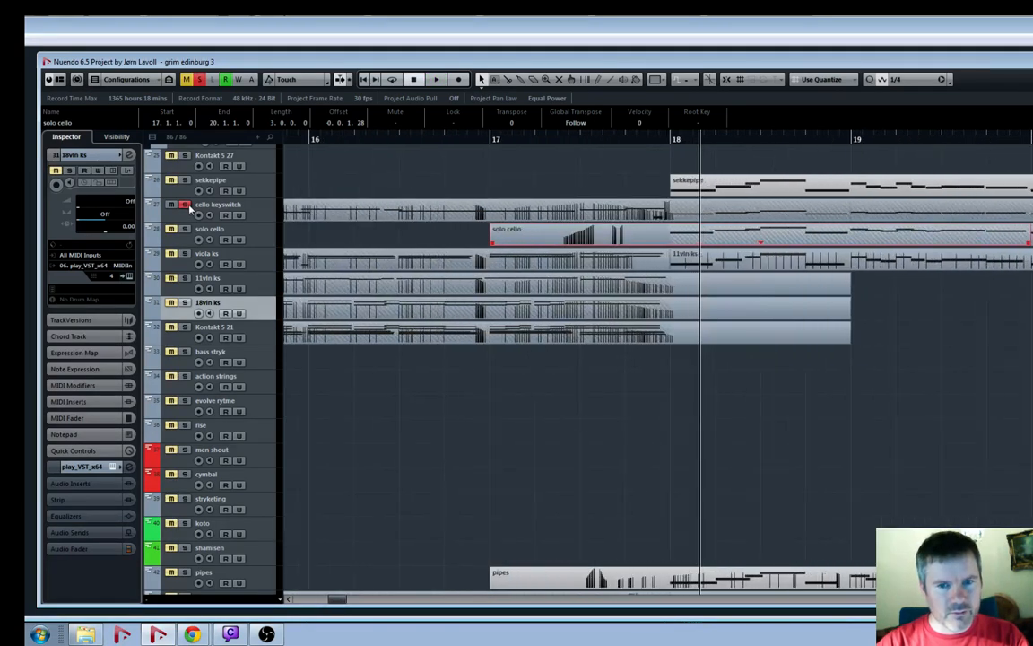
Arm the cello keyswitch track and record controller moves across the transition from bar 17 into bar 18
click(198, 216)
key(KP_Subtract)
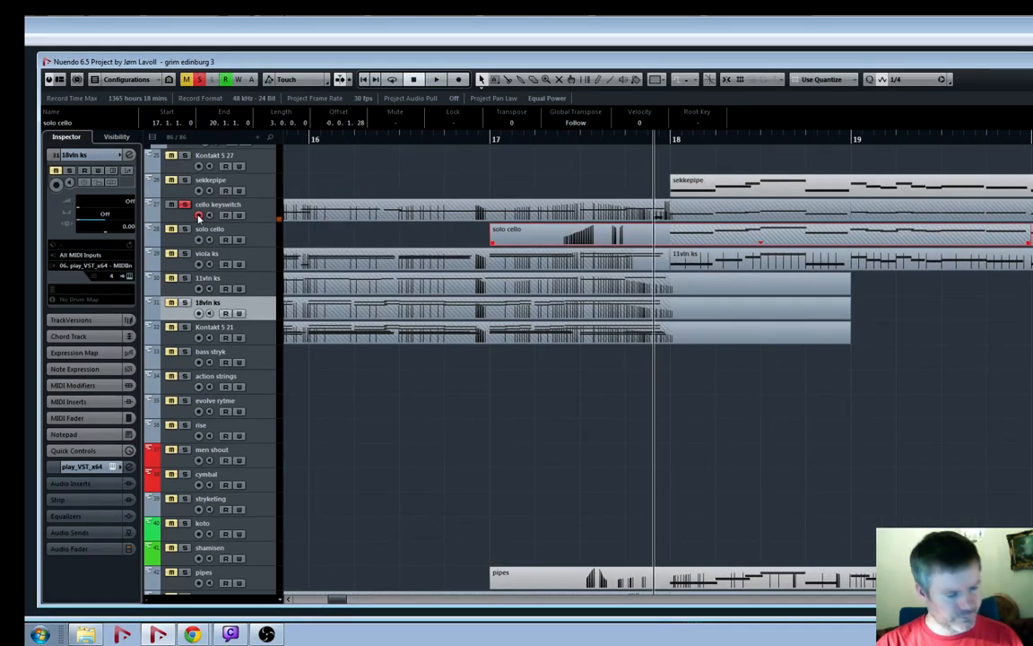
key(KP_Multiply)
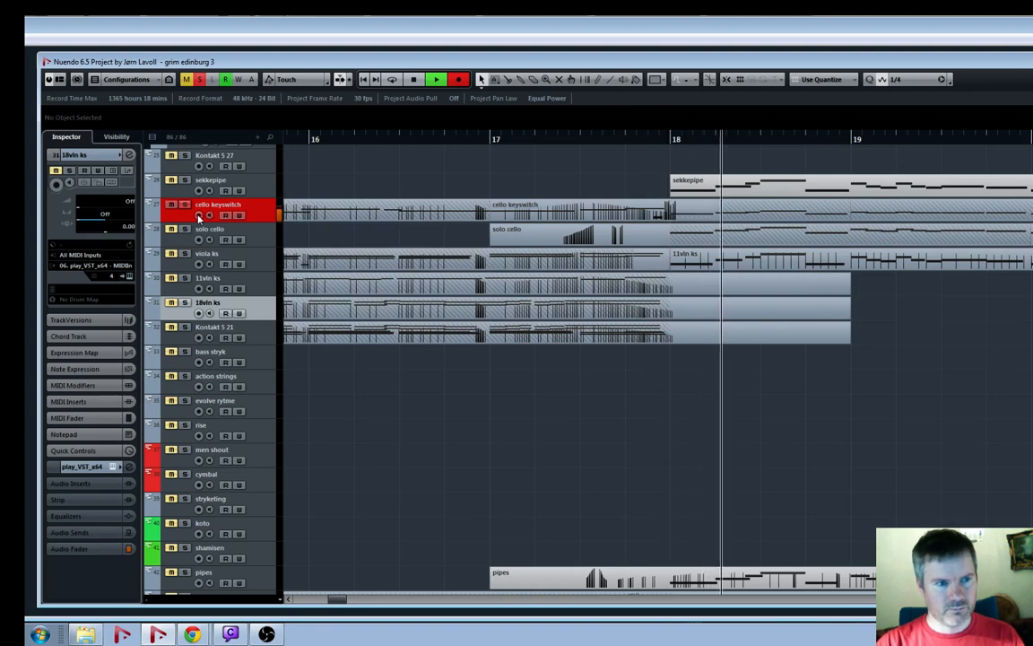
key(space)
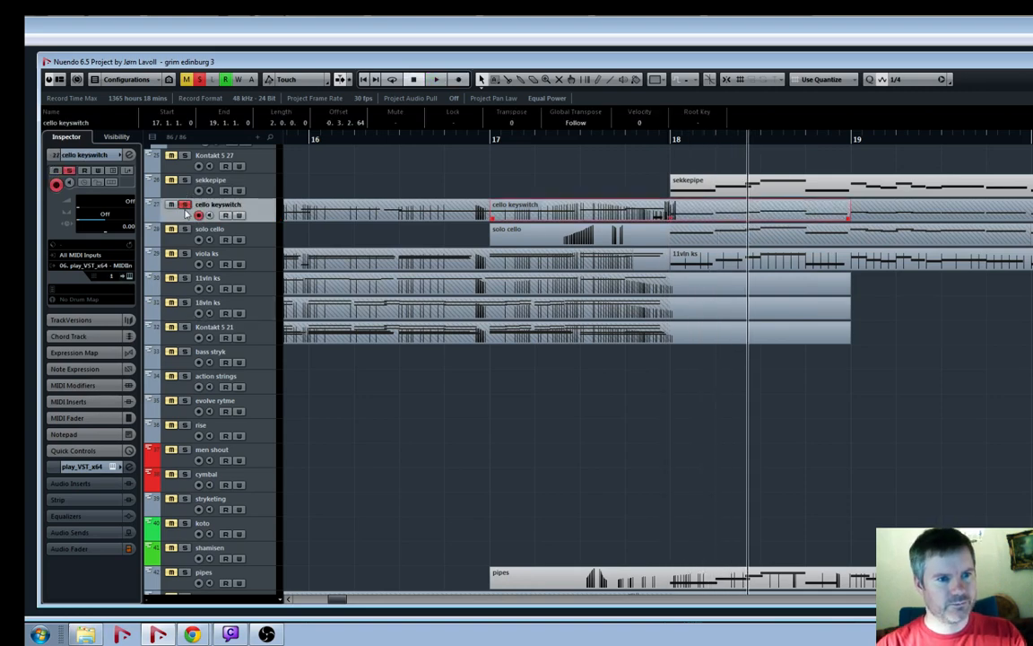
Unsolo the cello keyswitch track and play the full mix from bar 17 into bar 20 to check the transition
key(KP_Subtract)
key(space)
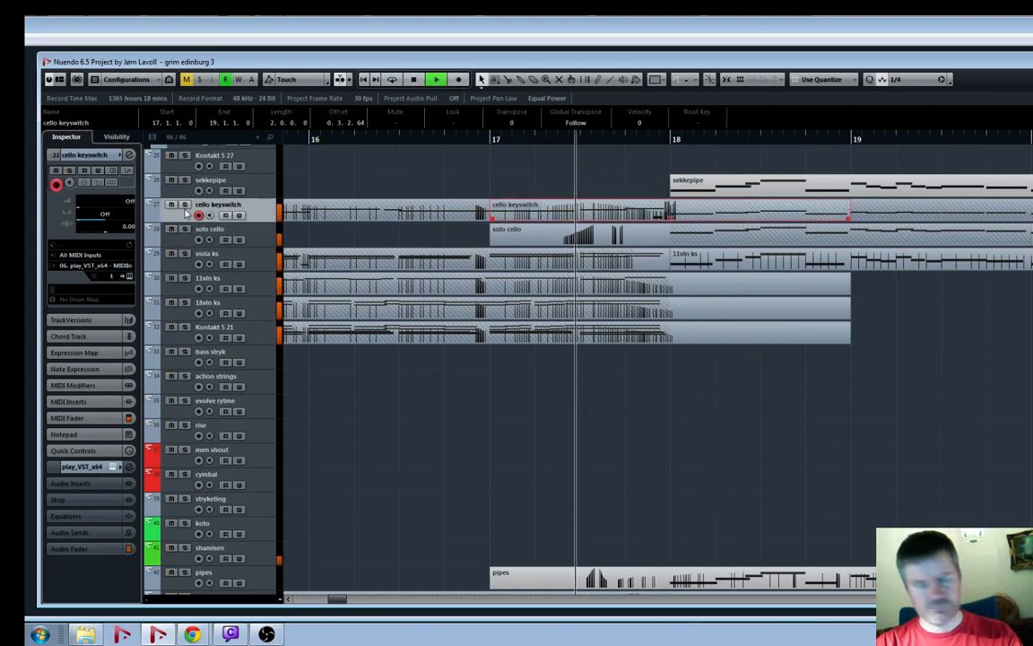
key(g)
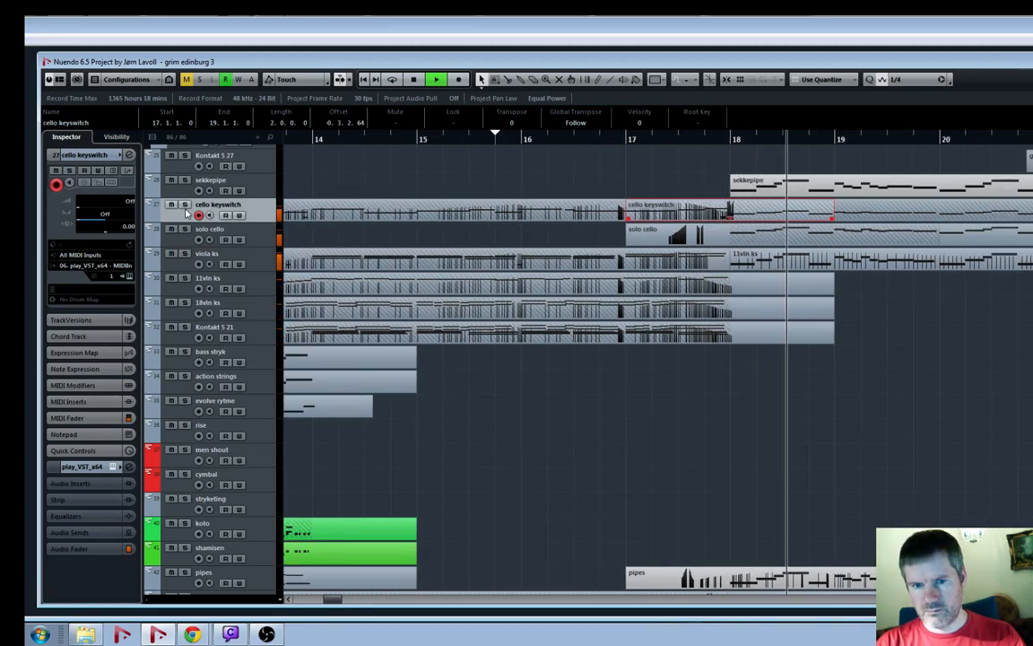
key(g)
key(g)
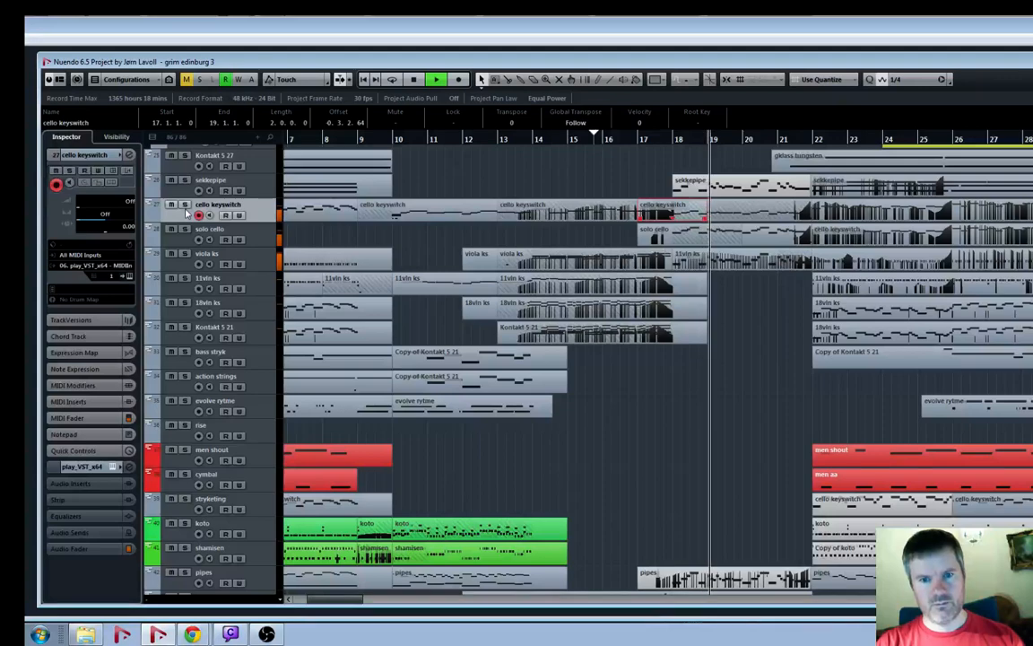
key(h)
key(h)
key(h)
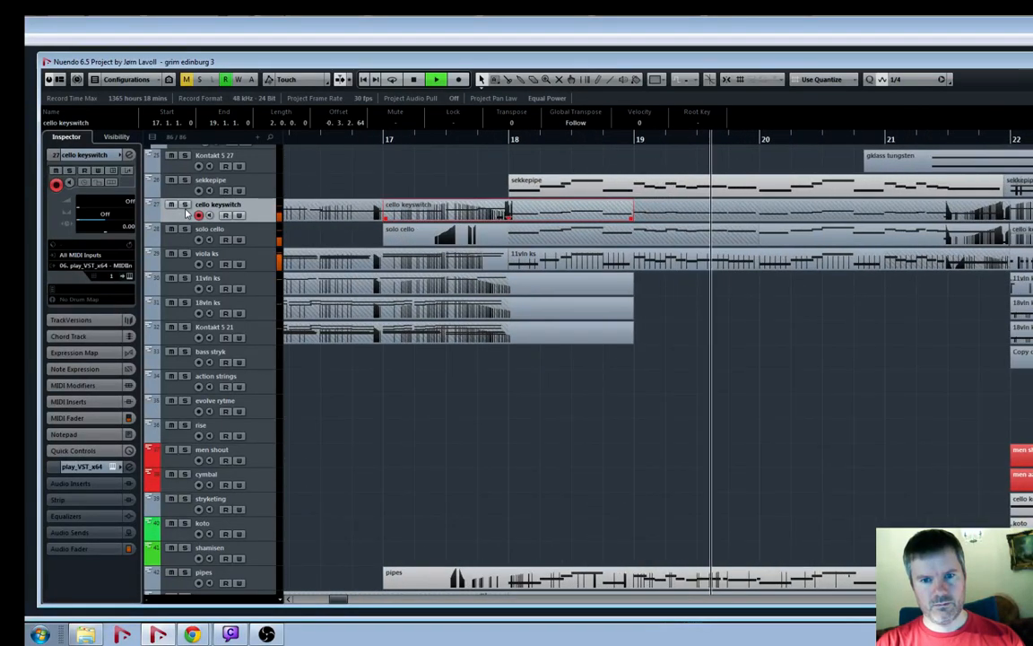
key(h)
key(g)
key(g)
key(g)
key(g)
key(g)
key(g)
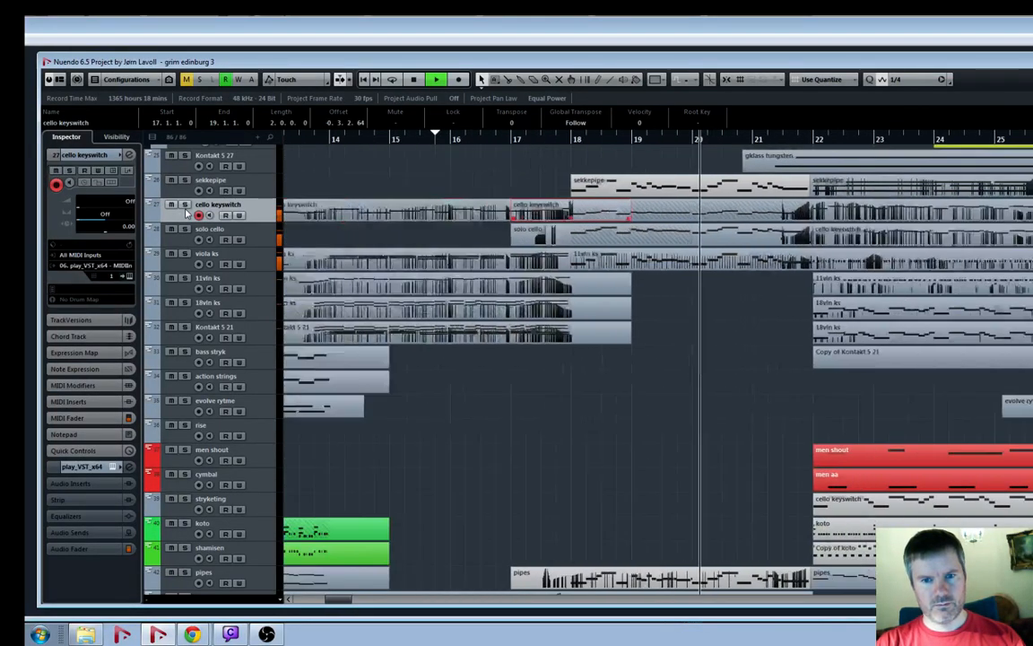
key(space)
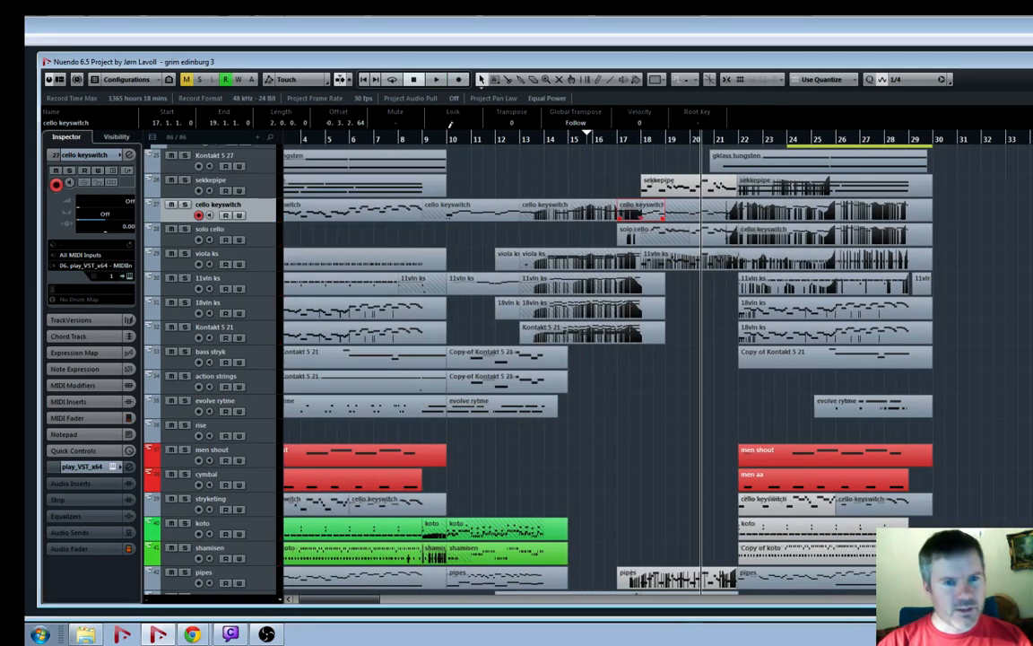
Play the mix from bar 10 into bar 11 and review the koto, shamisen, pipes and other lower tracks
click(447, 139)
key(space)
scroll(524, 294, down, 3)
key(h)
scroll(524, 294, up, 3)
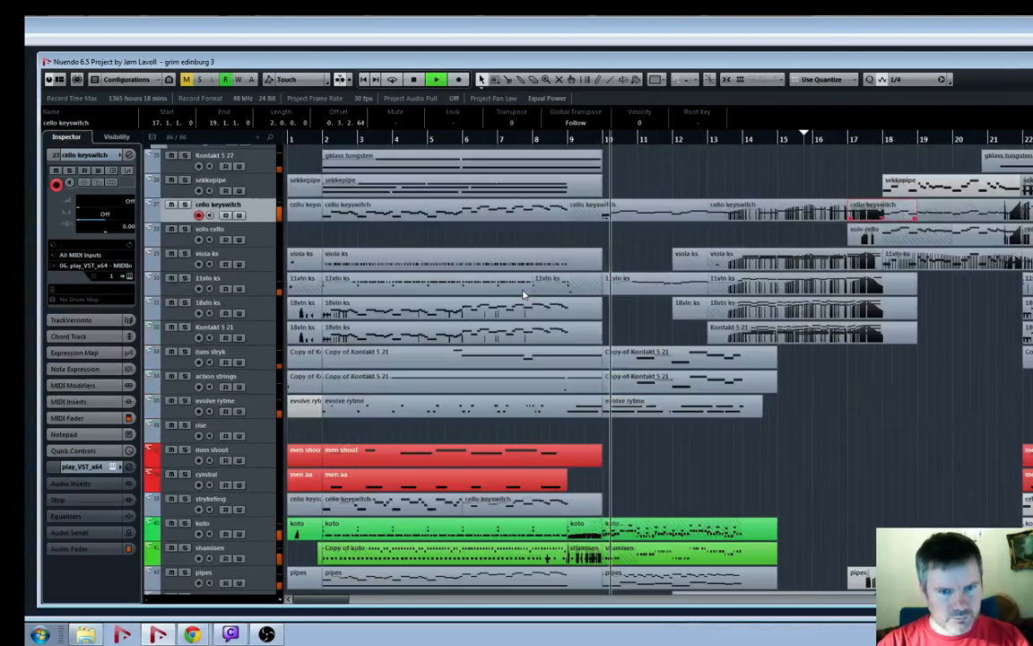
key(h)
scroll(628, 341, down, 5)
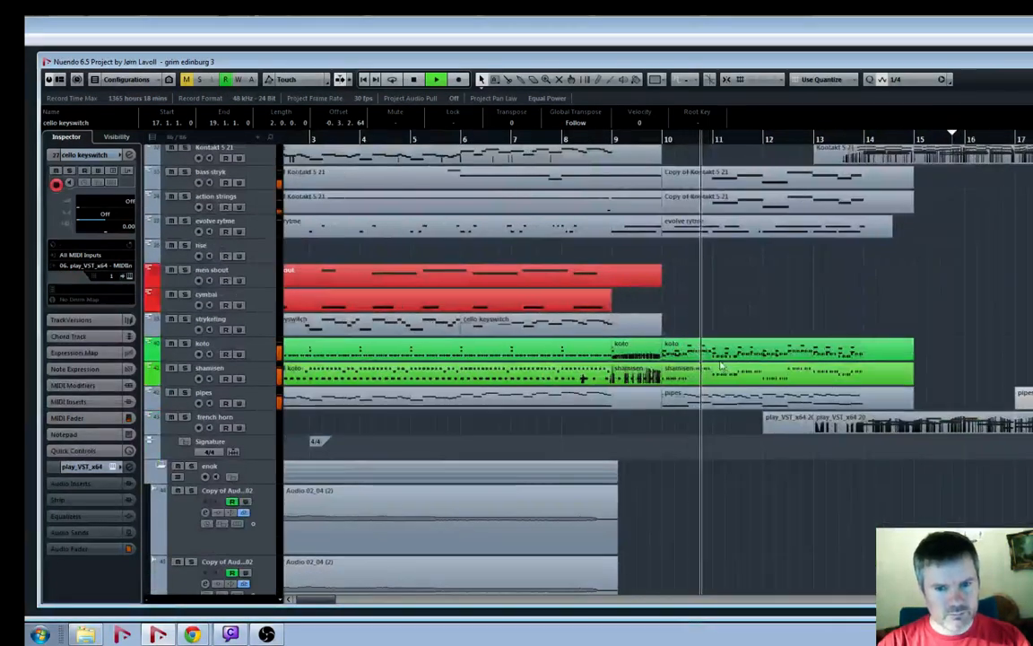
key(g)
key(g)
key(g)
key(g)
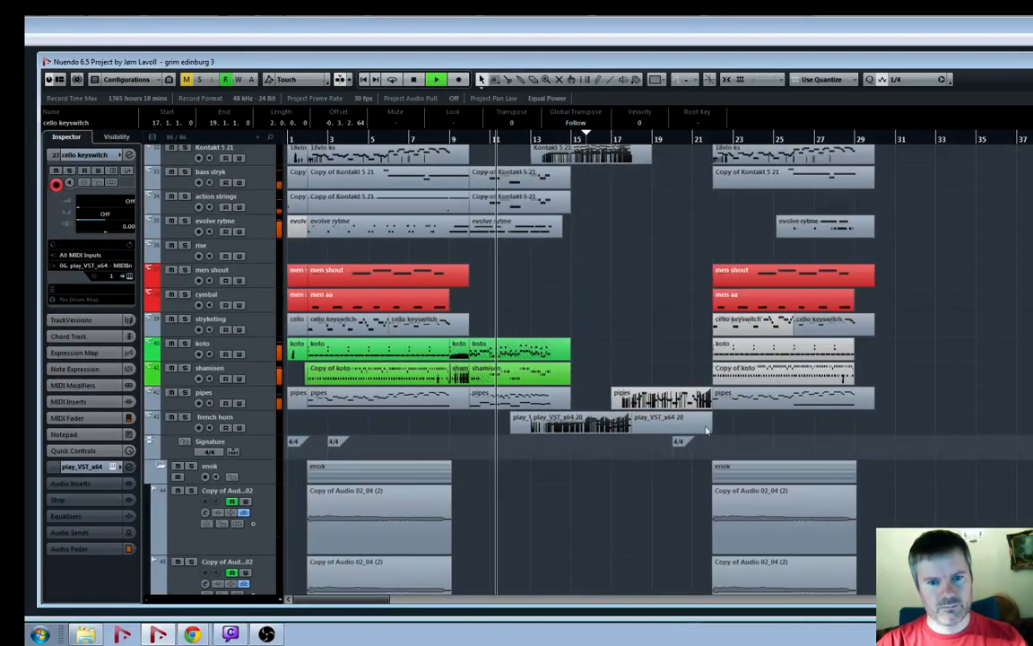
Copy the five-bar pipes event from bar 10 along its track so the copy starts at bar 18
key(h)
drag(606, 408, 818, 410)
scroll(897, 331, up, 5)
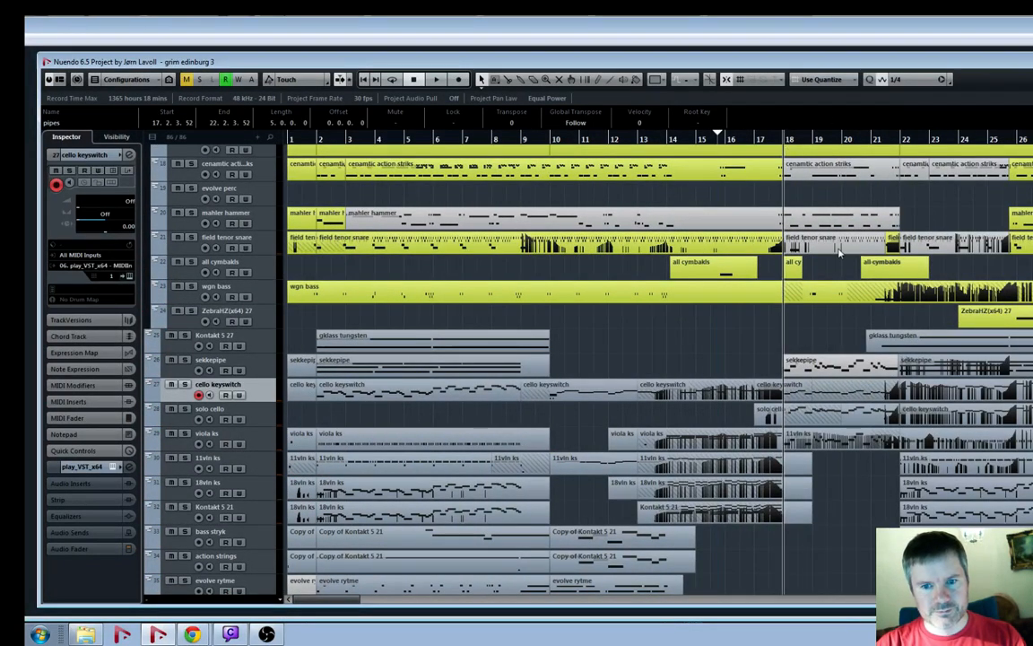
key(h)
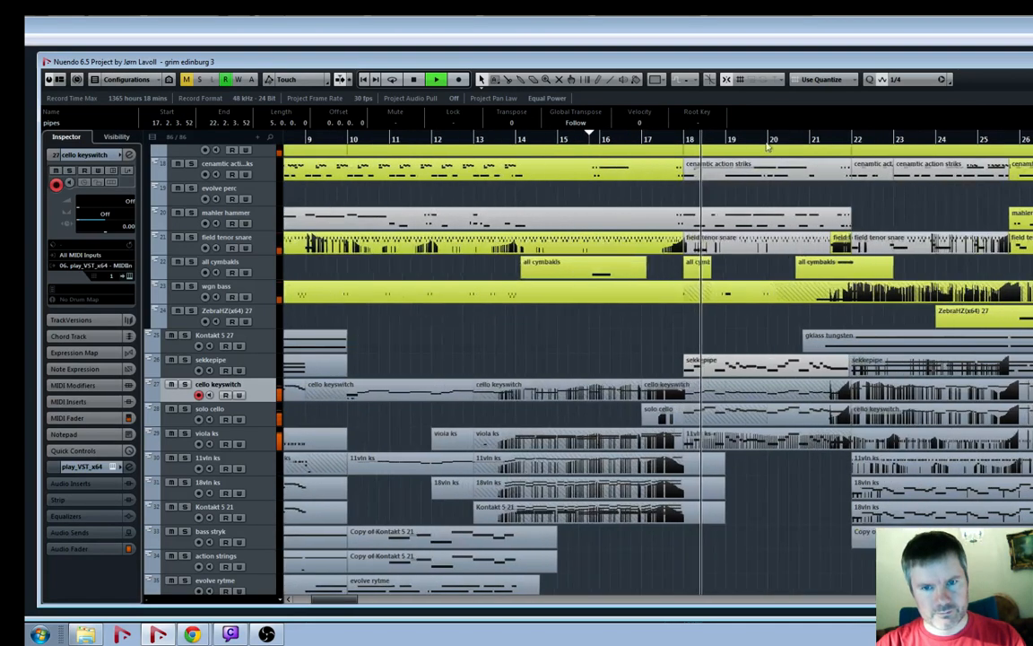
scroll(713, 184, down, 10)
scroll(718, 182, up, 5)
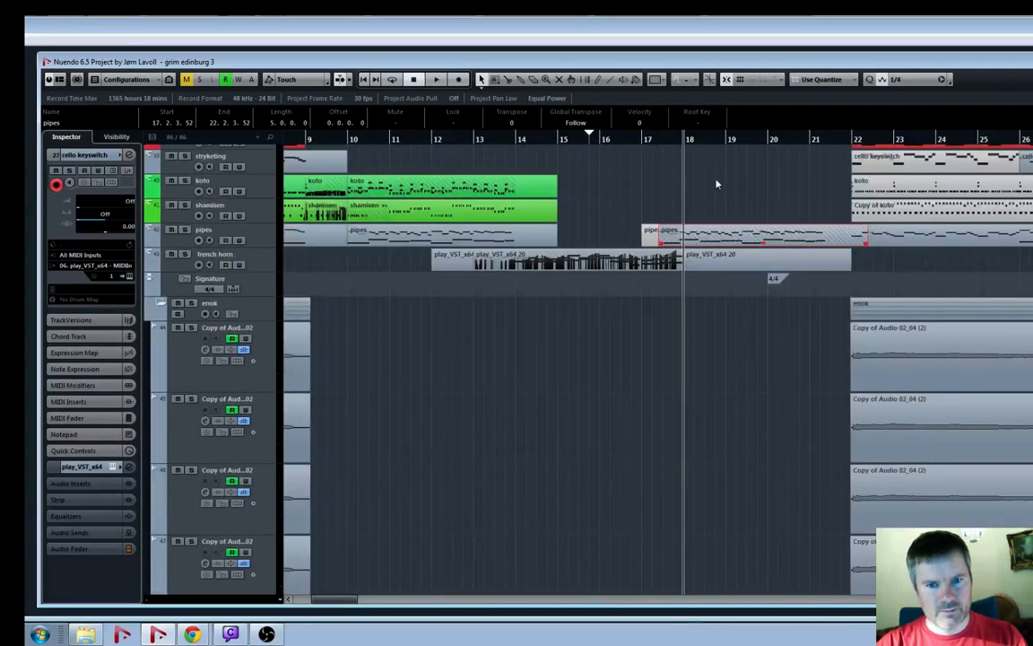
key(h)
key(h)
key(h)
key(h)
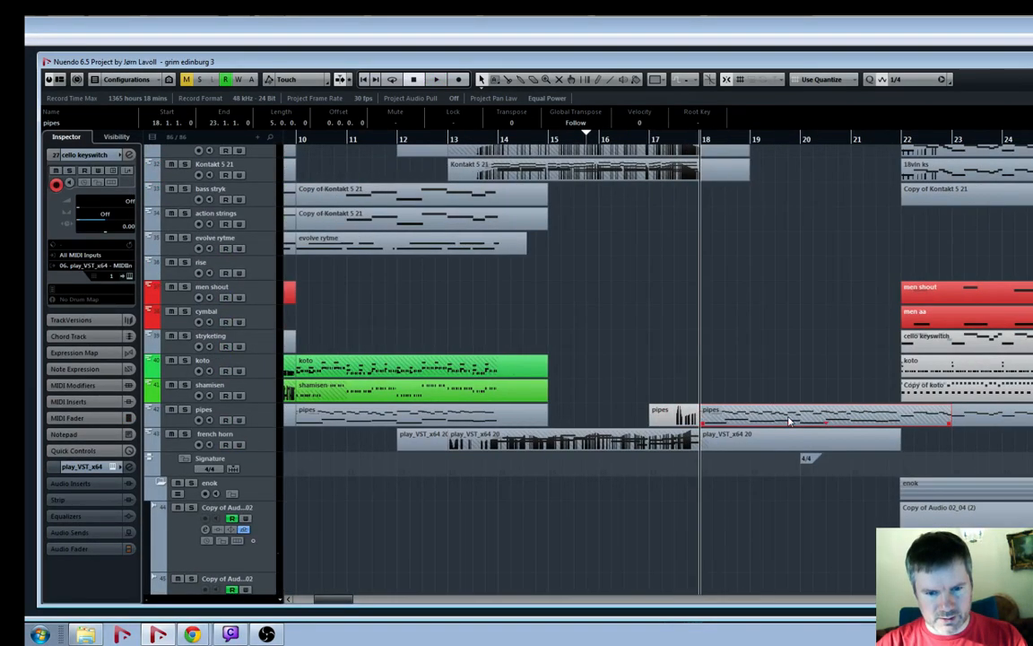
Play the copied pipes event from bar 18 to bar 19, trim its end to bar 22 and open it for editing
key(space)
key(g)
key(g)
key(g)
key(g)
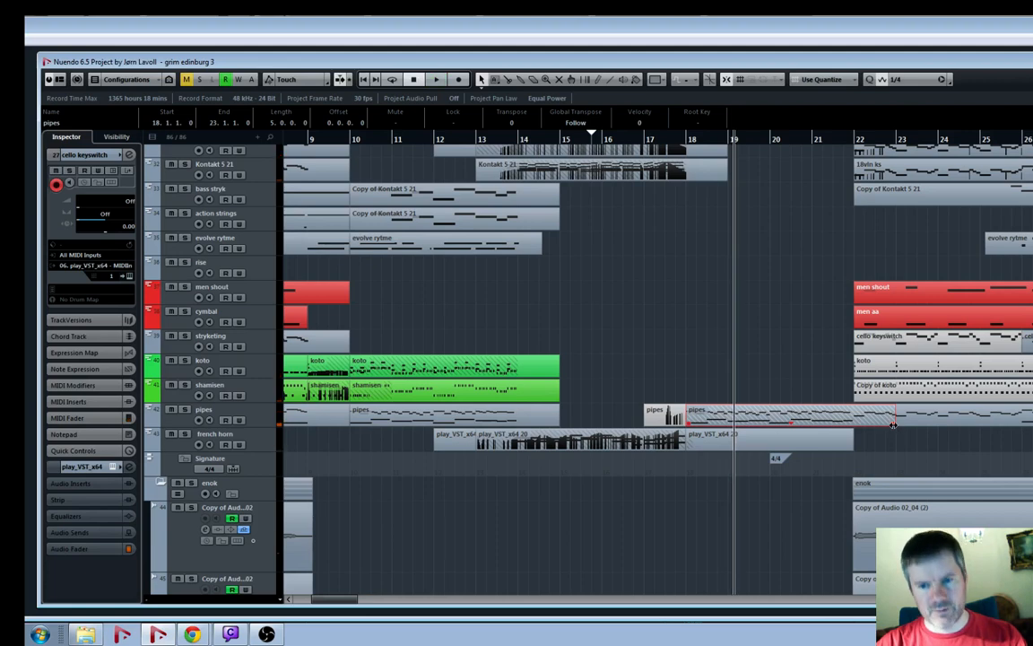
drag(862, 422, 848, 422)
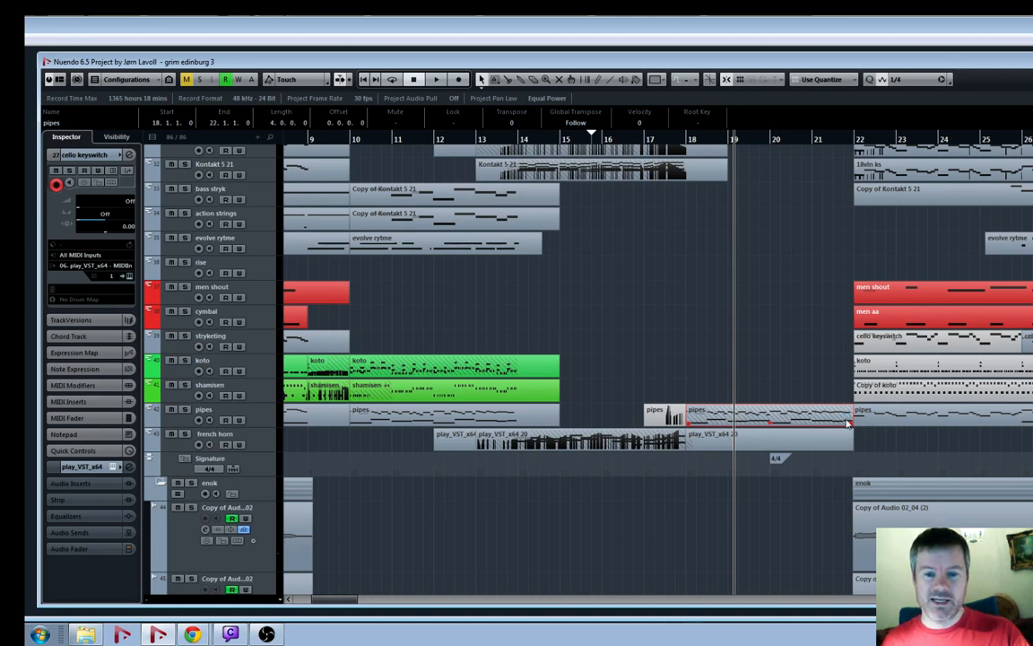
double_click(846, 421)
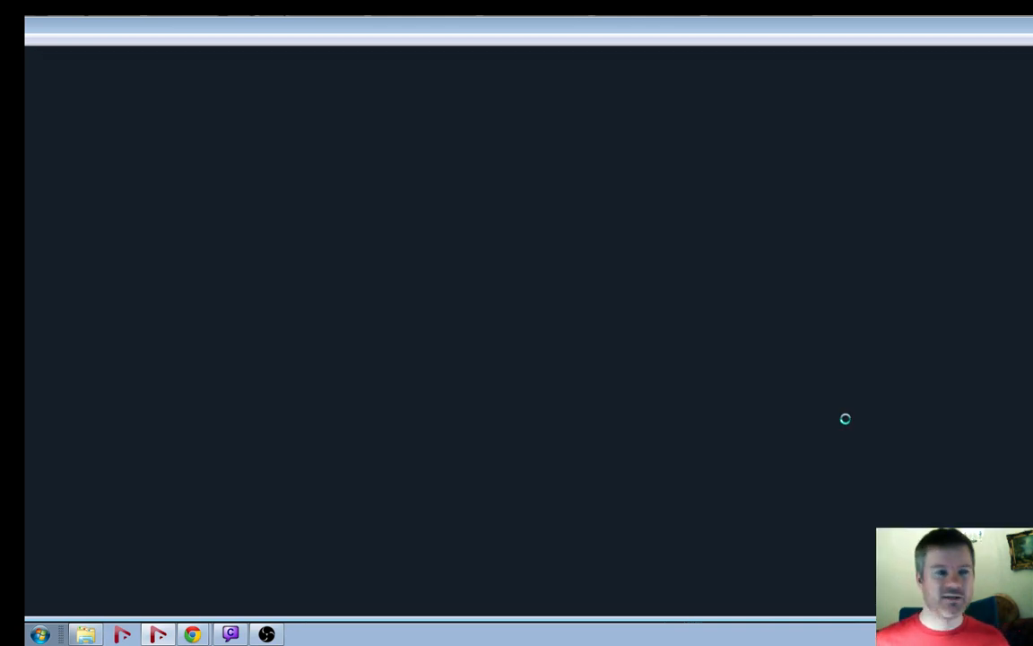